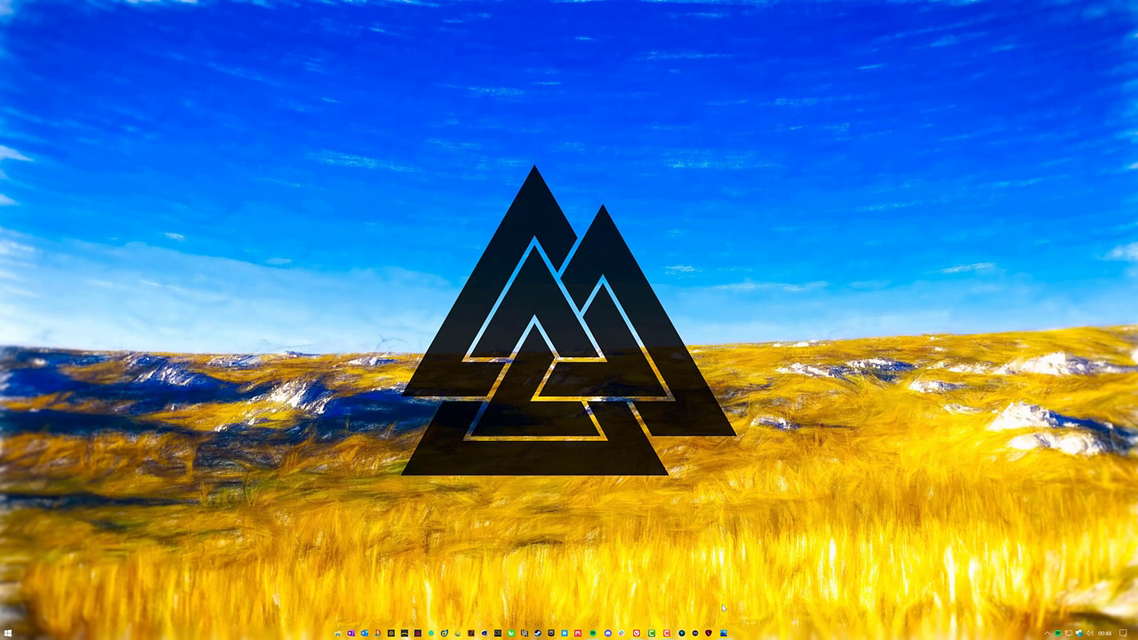
View the reference renders Untitled 1-studio.jpg and Hills.png one after the other, closing each one.
left_click(724, 633)
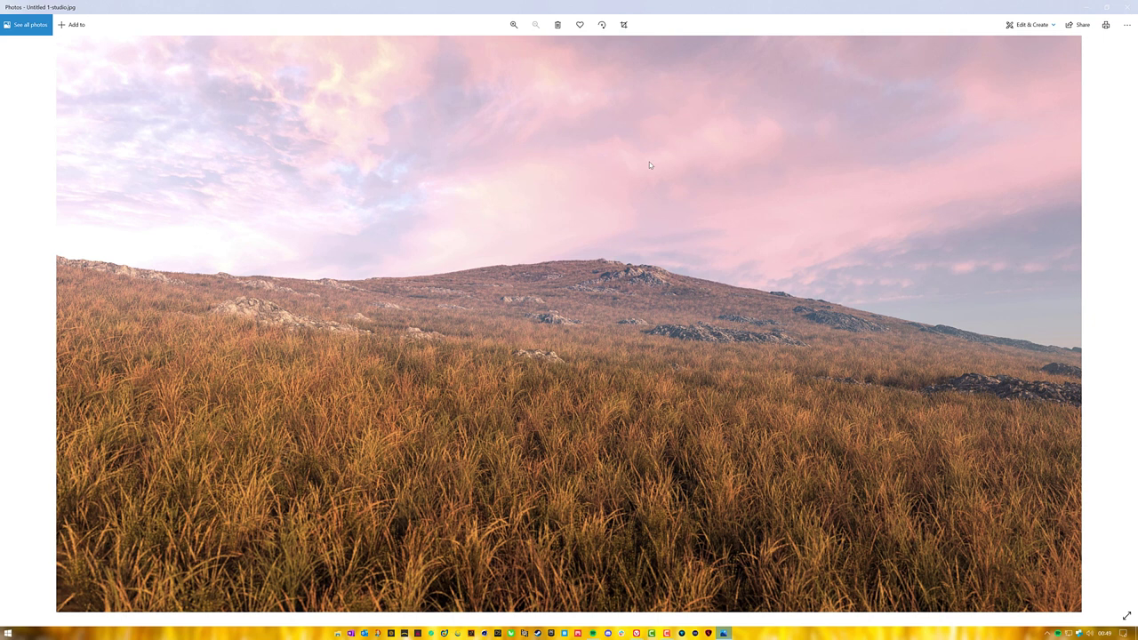
left_click(1127, 8)
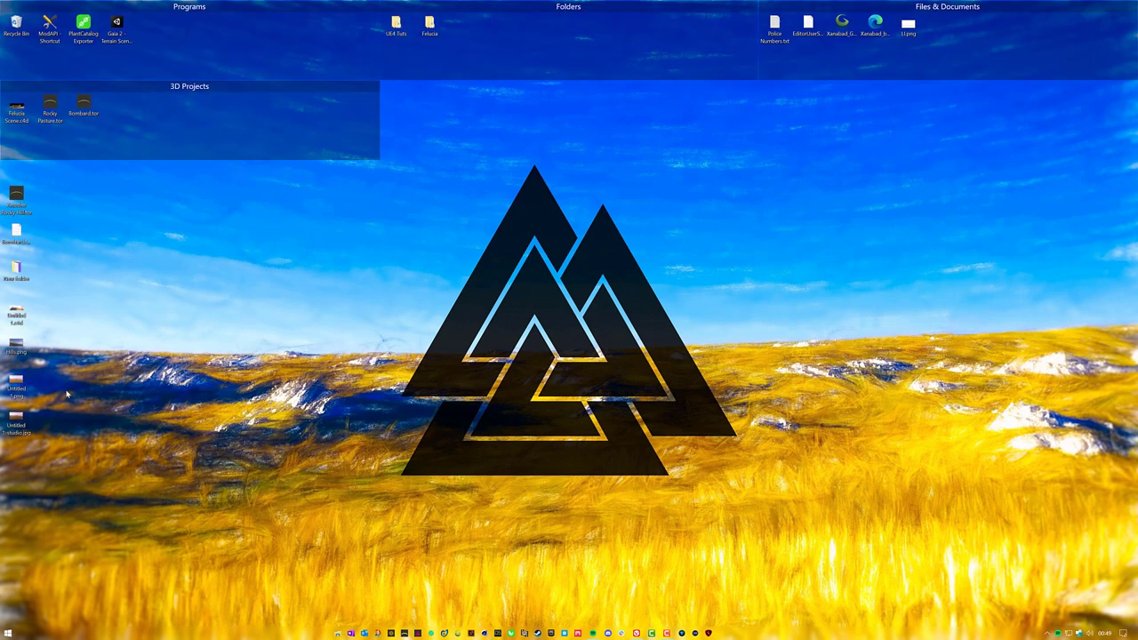
double_click(16, 352)
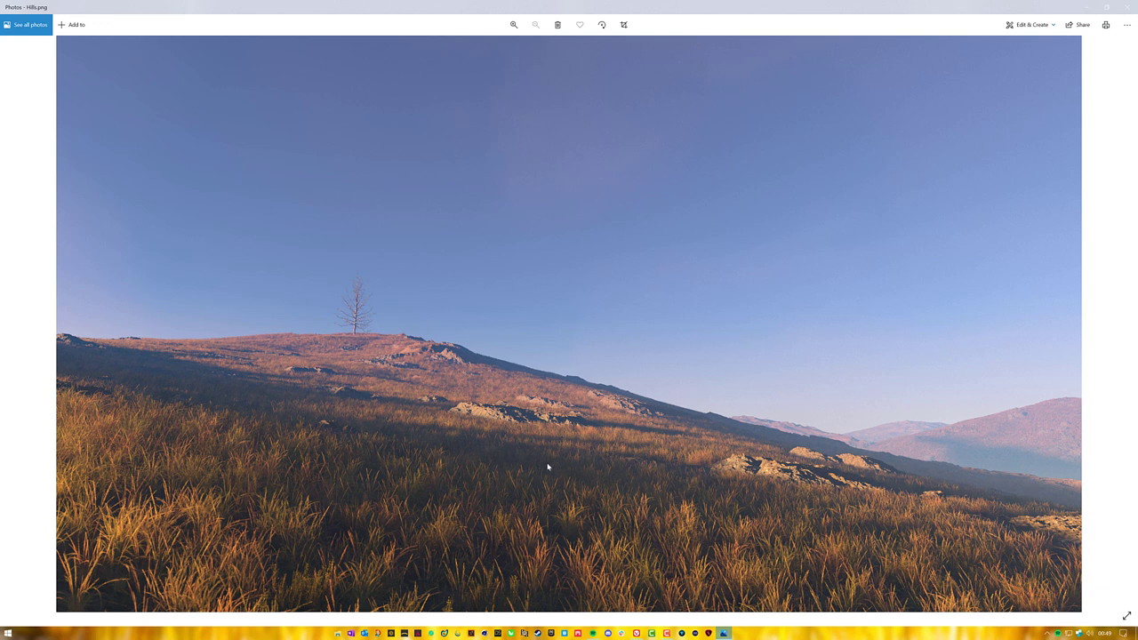
left_click(1124, 6)
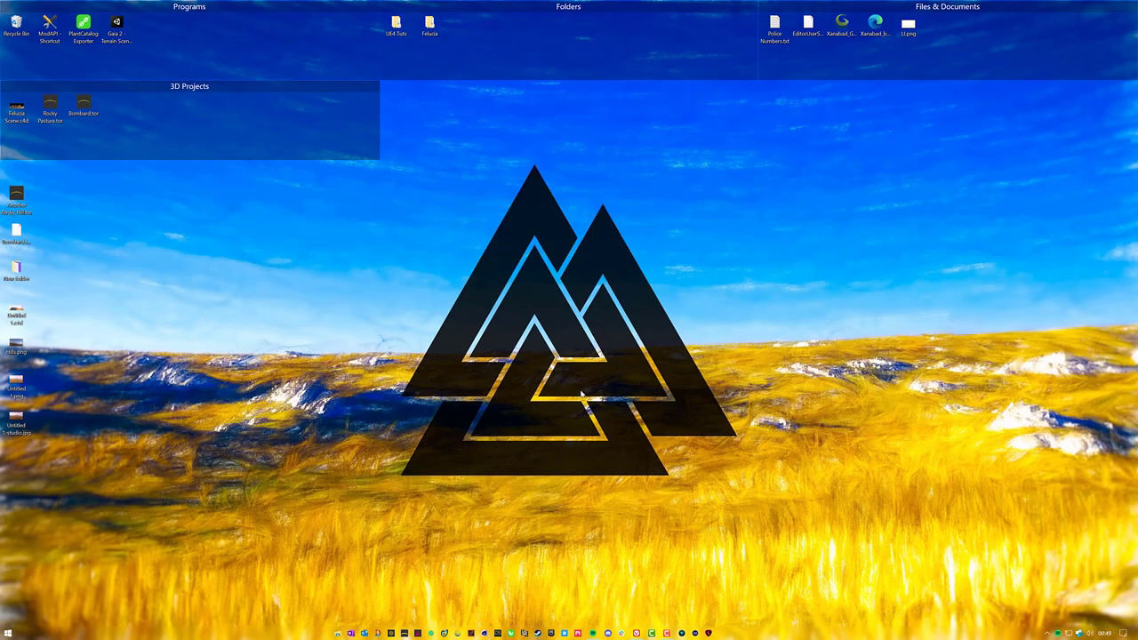
Switch to Gaea and start a new project from the Blank template.
double_click(581, 394)
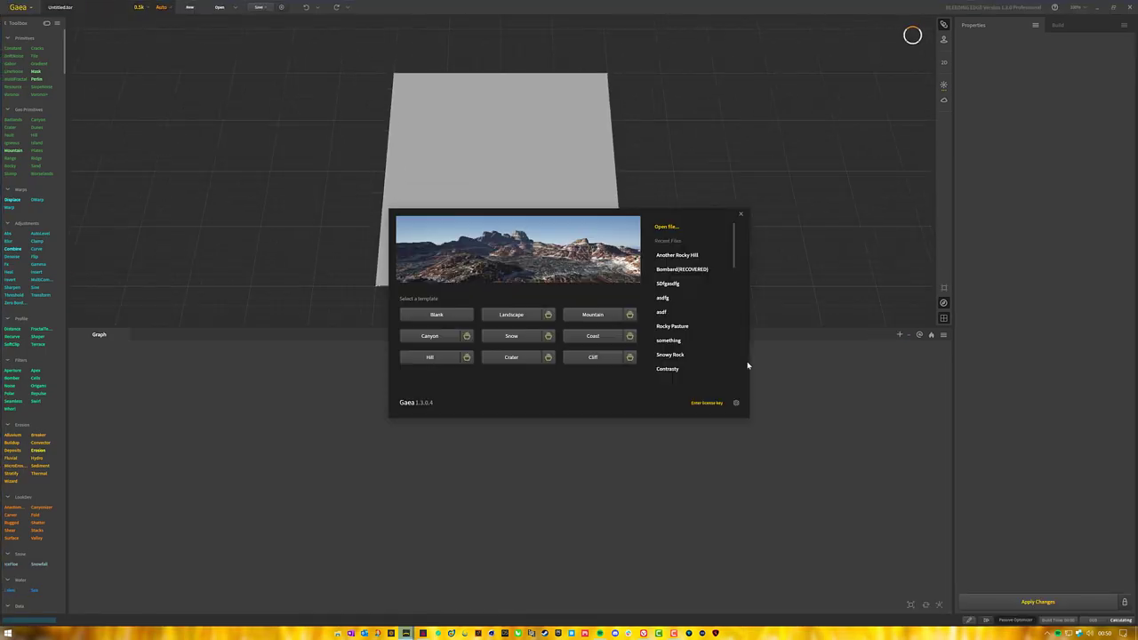
left_click(434, 321)
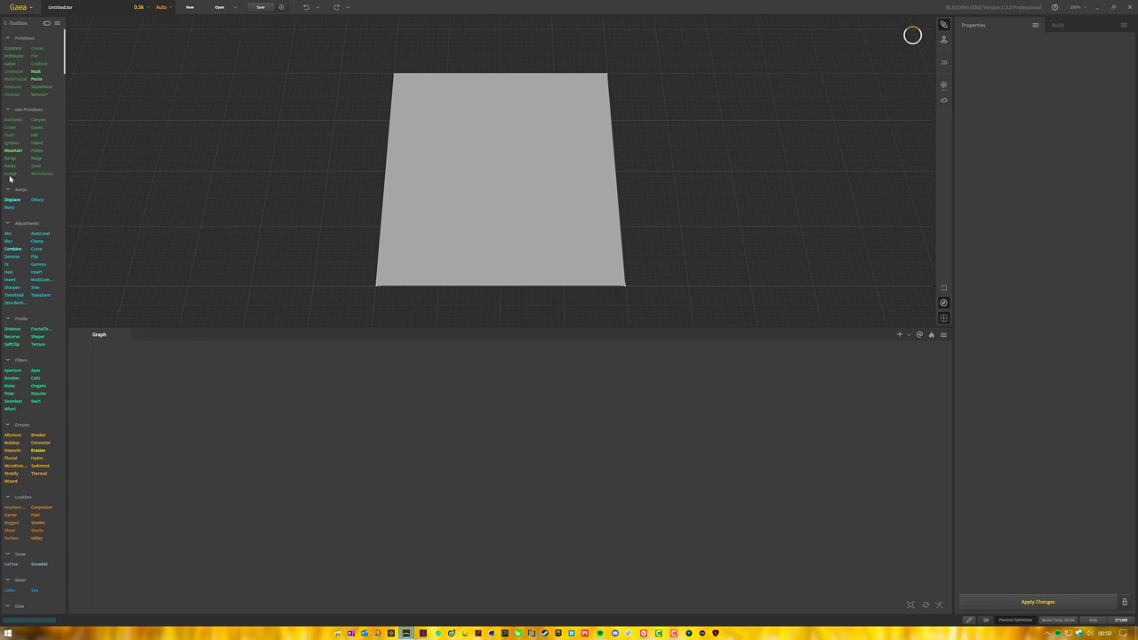
Add a Slump node to the graph and view its terrain at a low angle.
left_click_drag(12, 176, 361, 425)
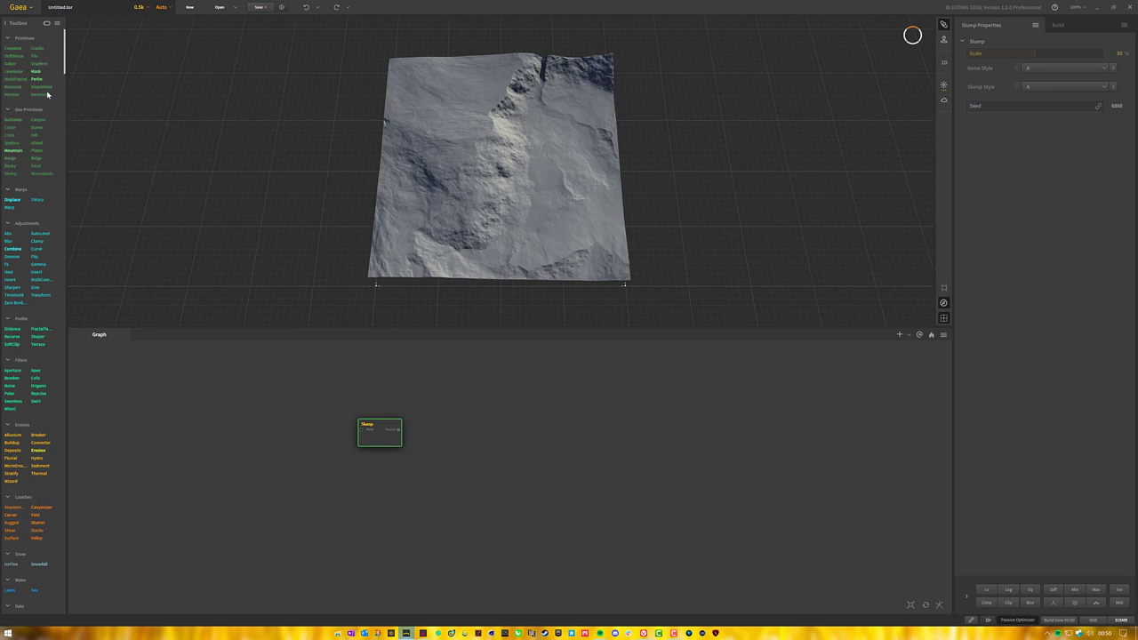
left_click_drag(496, 182, 472, 227)
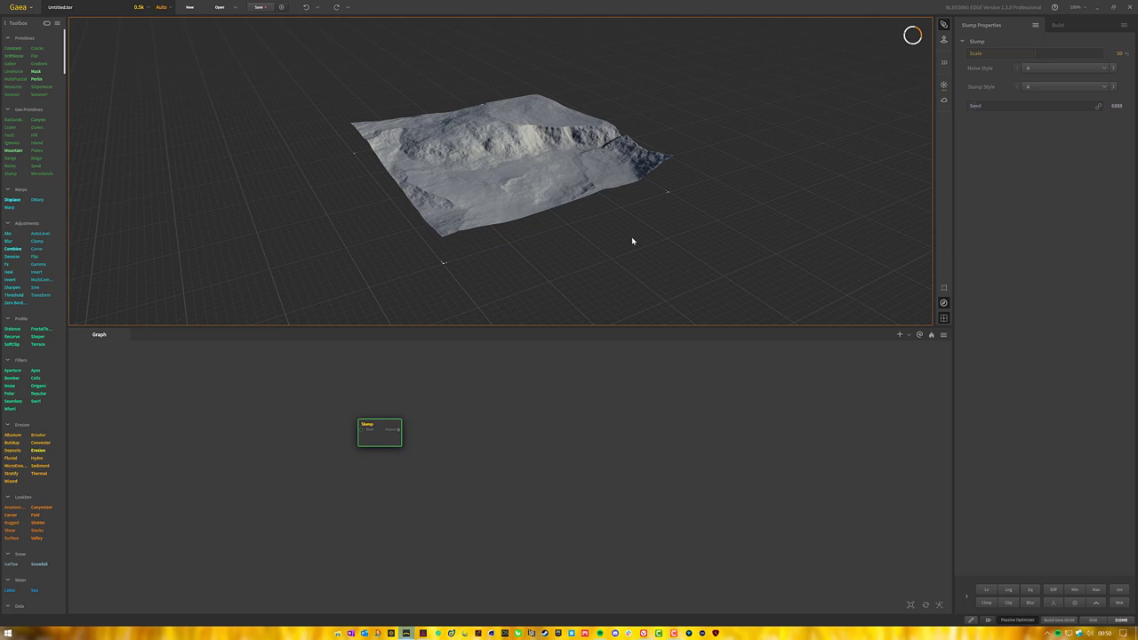
right_click(407, 633)
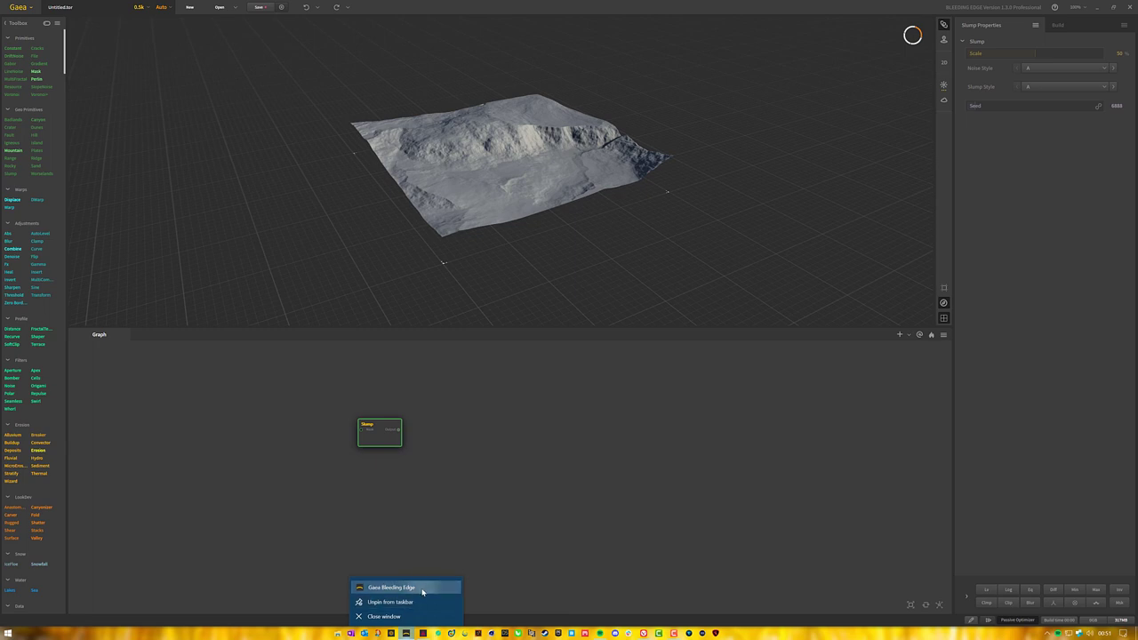
left_click(422, 588)
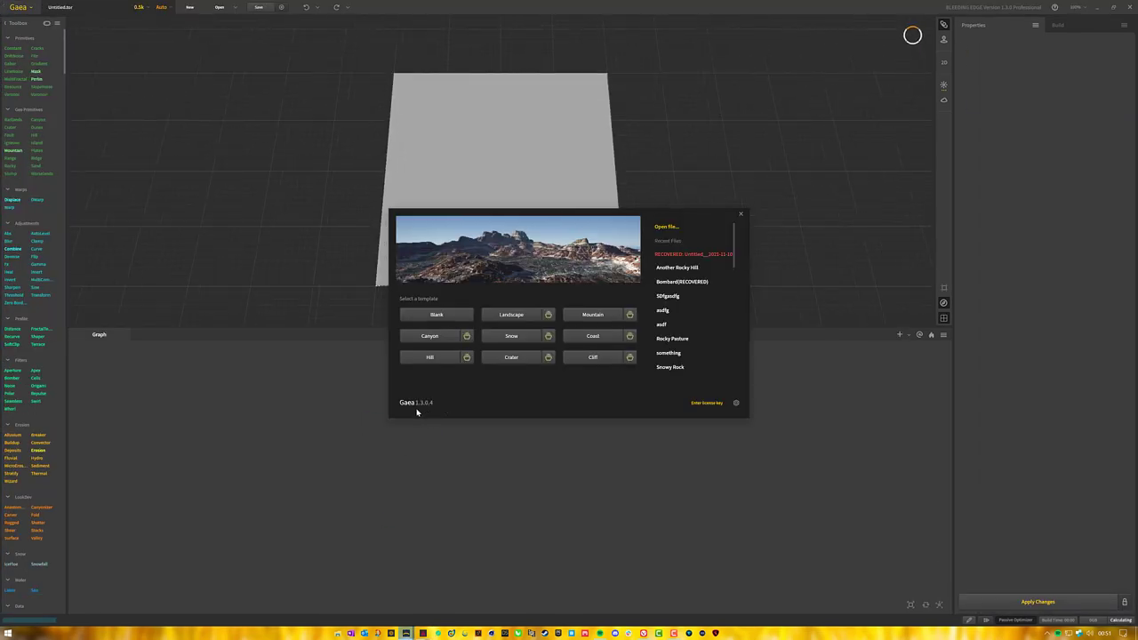
left_click(741, 213)
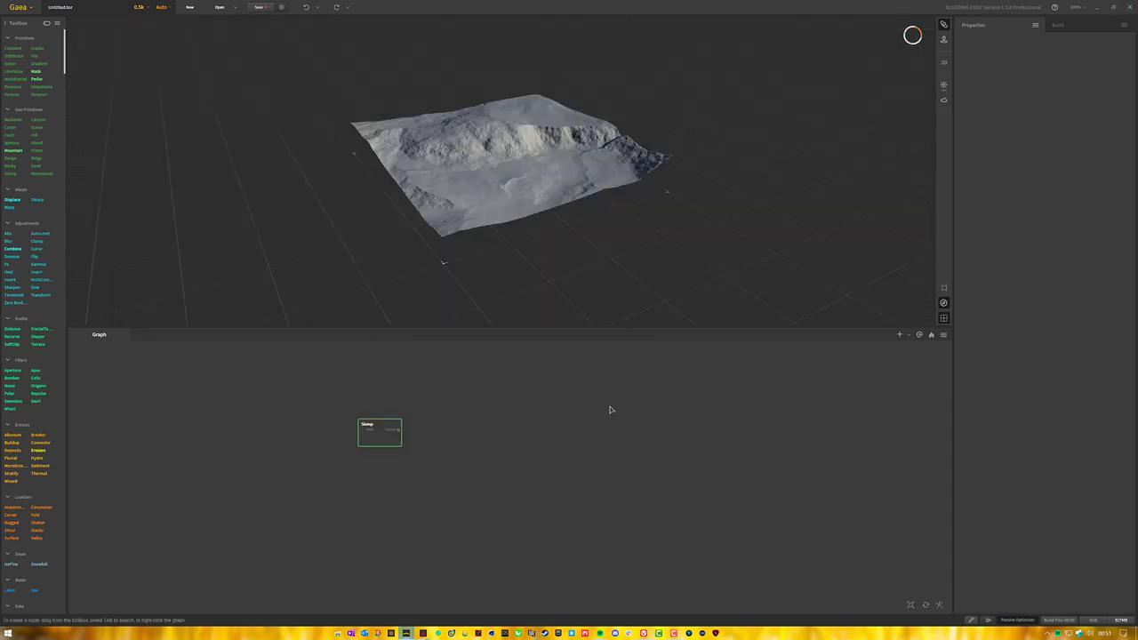
Inspect the Slump terrain from several sides and move its node lower in the graph.
left_click_drag(578, 302, 536, 198)
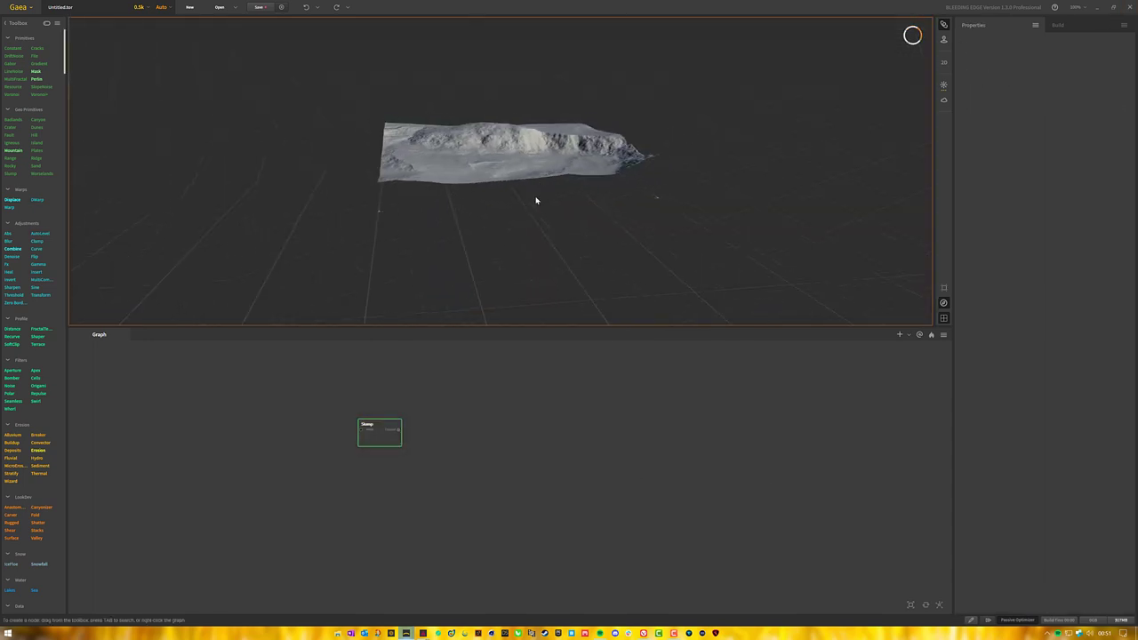
scroll(521, 92, "up", 5)
scroll(521, 92, "down", 8)
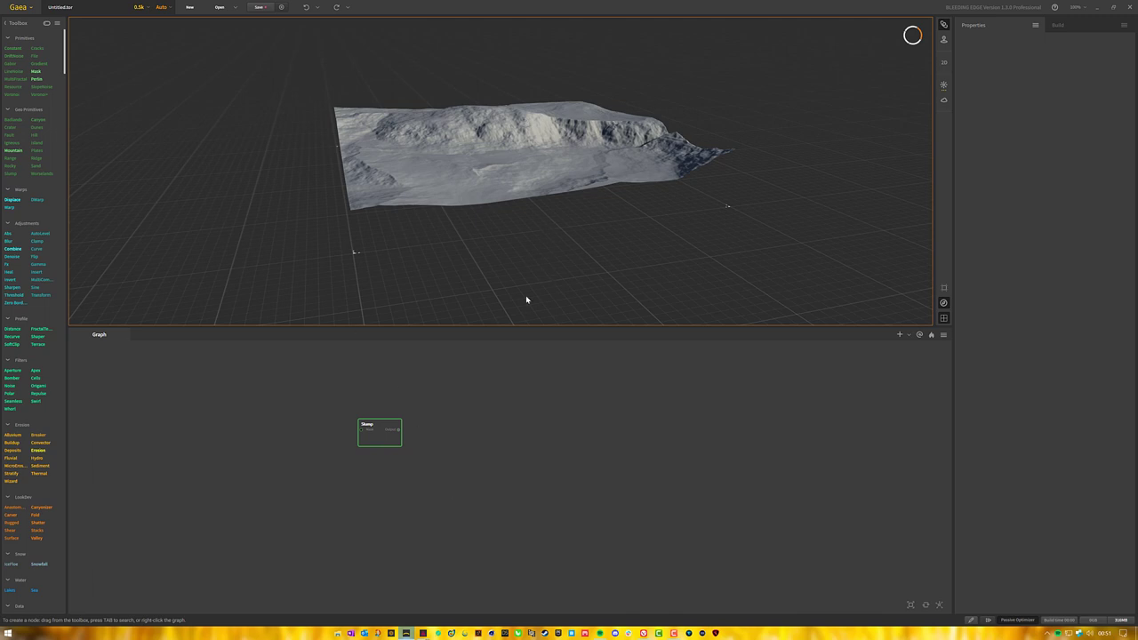
left_click_drag(532, 202, 520, 194)
left_click(389, 437)
left_click(358, 494)
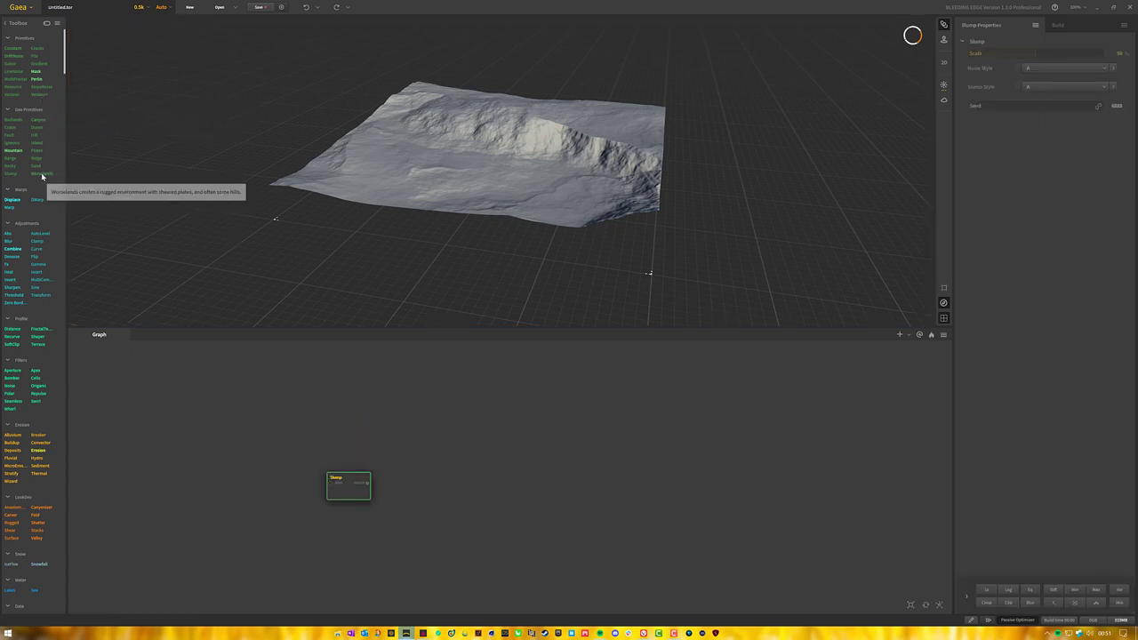
Add a MultiFractal node to the graph and place it directly below the Slump node.
left_click(308, 447)
right_click(307, 443)
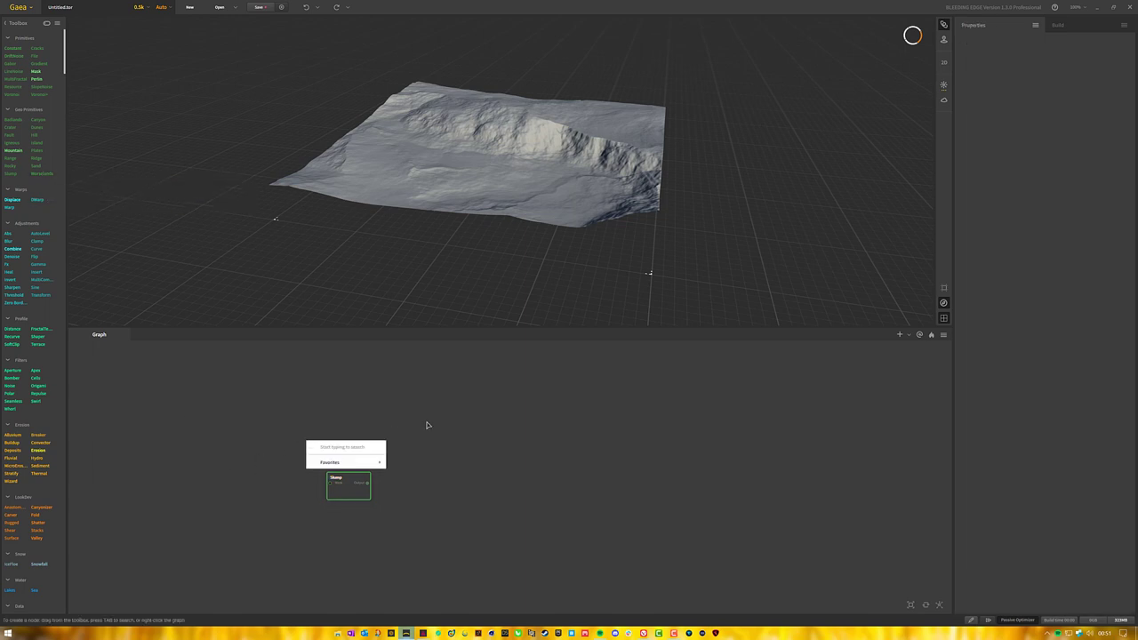
left_click(431, 454)
right_click(476, 468)
type("multi")
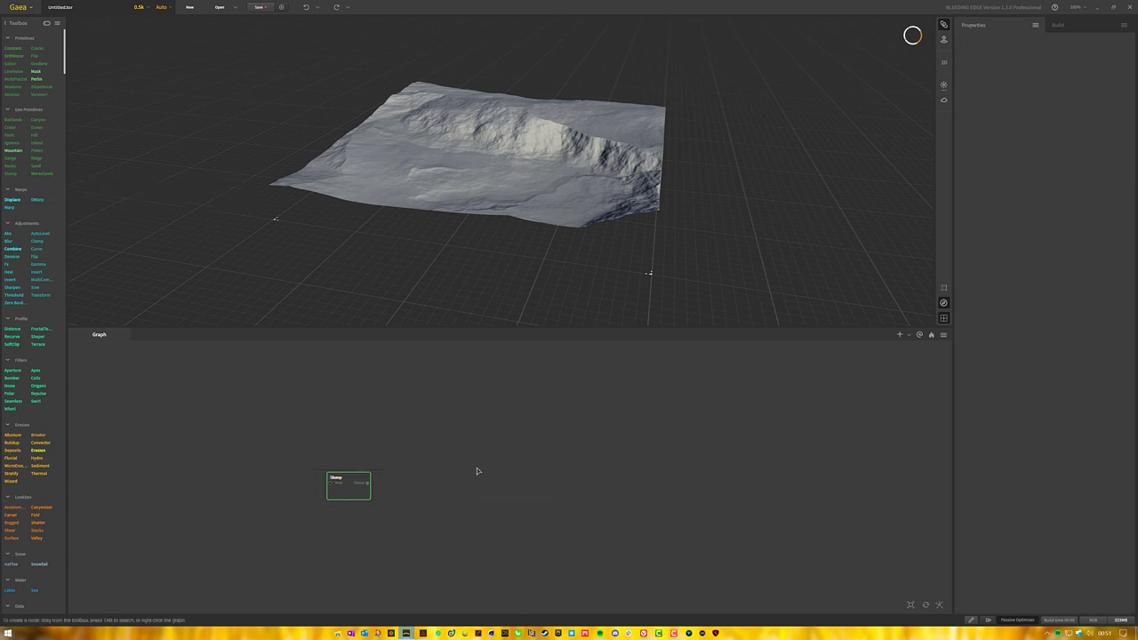
left_click(493, 496)
left_click_drag(490, 477, 340, 525)
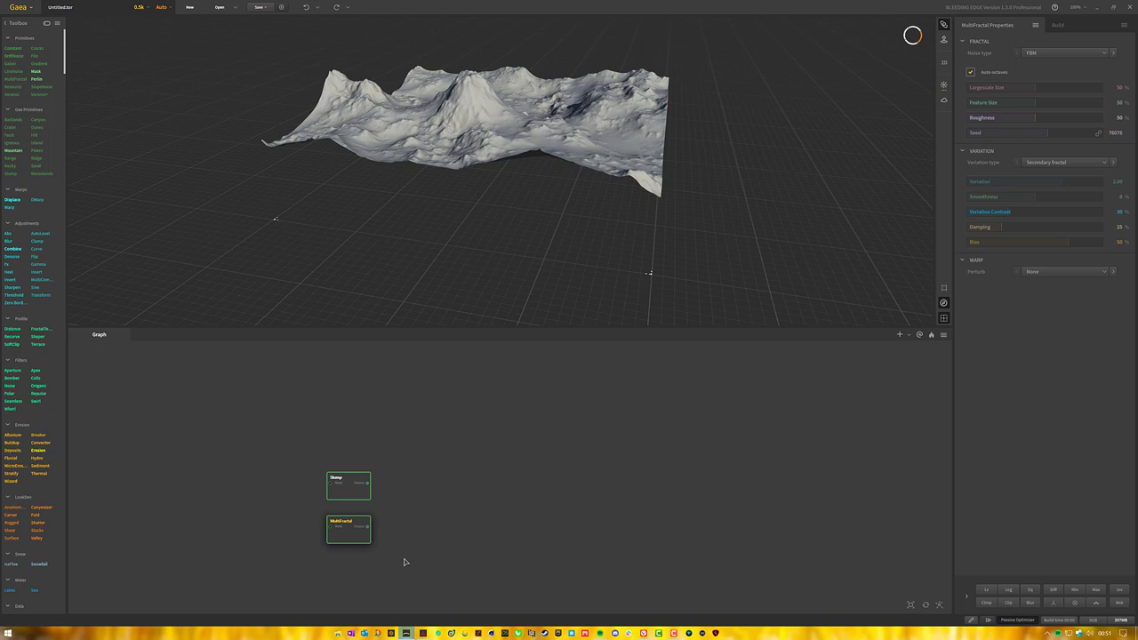
Randomize the Slump node's seed, inspect the terrain, and delete the Slump node from the graph.
left_click(353, 494)
left_click_drag(556, 258, 523, 194)
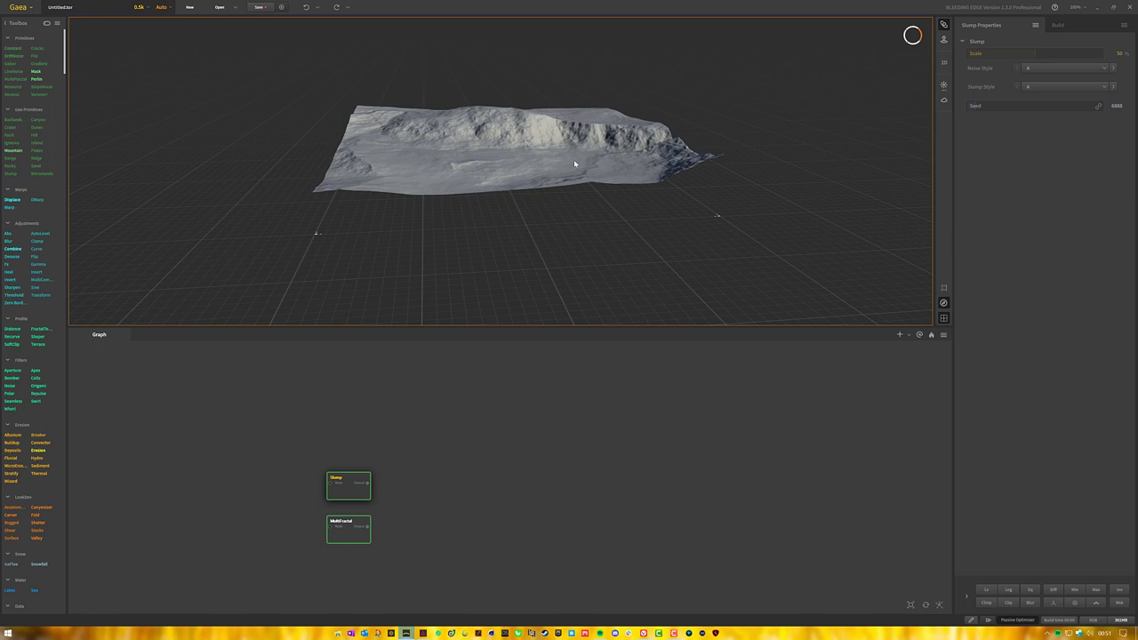
left_click(1099, 107)
left_click_drag(533, 302, 500, 150)
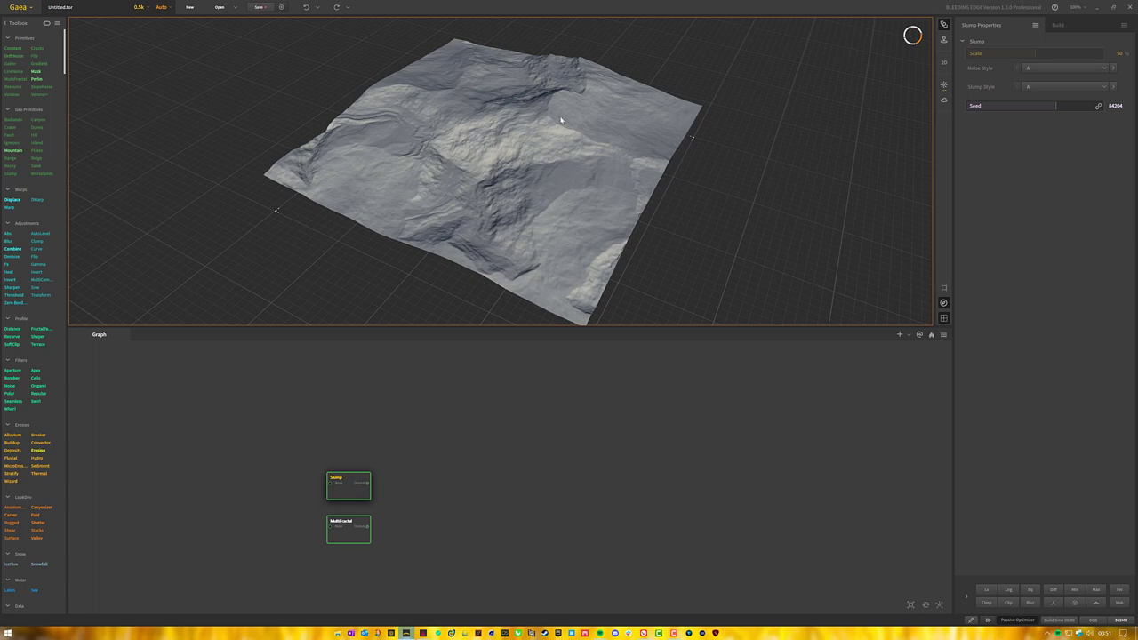
left_click_drag(560, 119, 532, 227)
left_click_drag(408, 497, 302, 429)
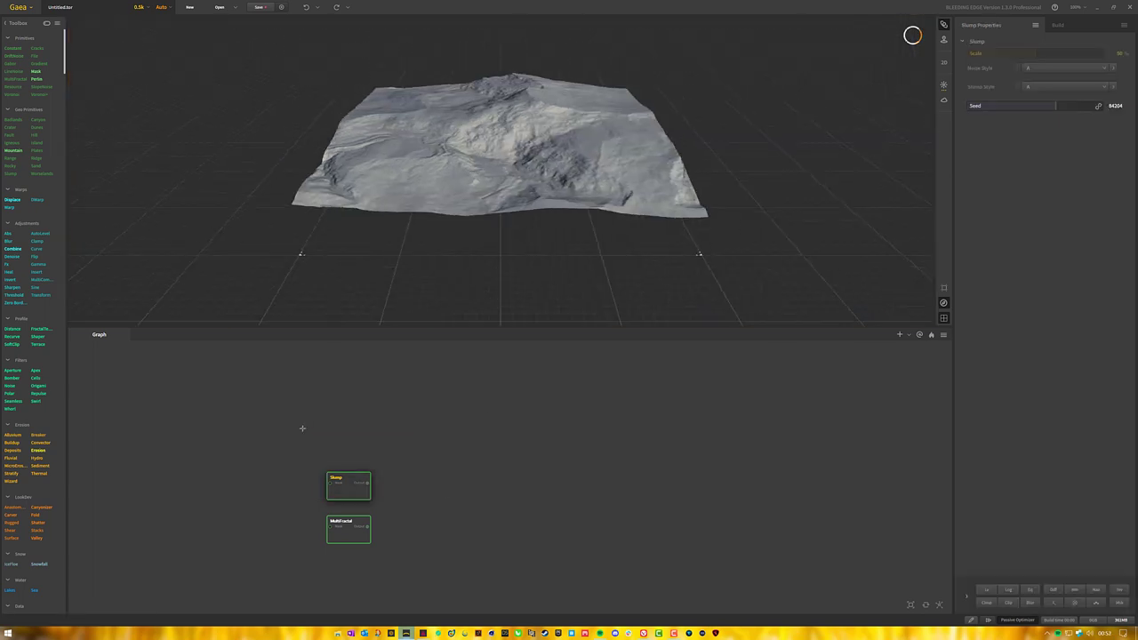
key("Delete")
Move the remaining MultiFractal node up into the free area of the graph and keep it selected.
left_click_drag(350, 532, 313, 483)
left_click(488, 470)
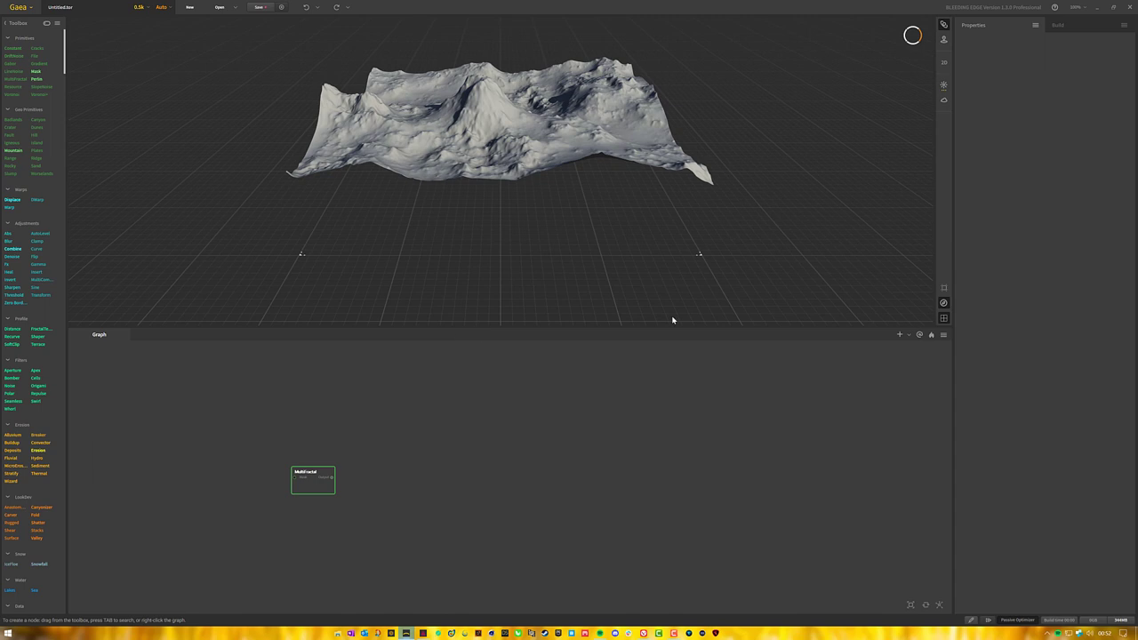
left_click_drag(314, 488, 360, 488)
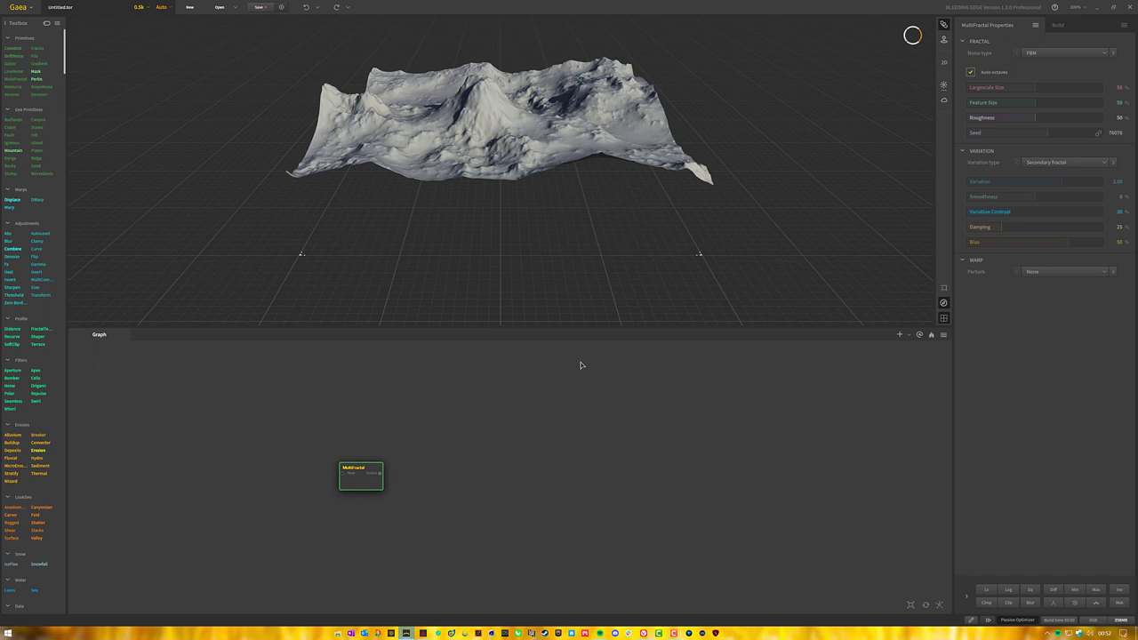
Set the MultiFractal node's noise type to Billowy and inspect the terrain.
left_click_drag(574, 223, 573, 118)
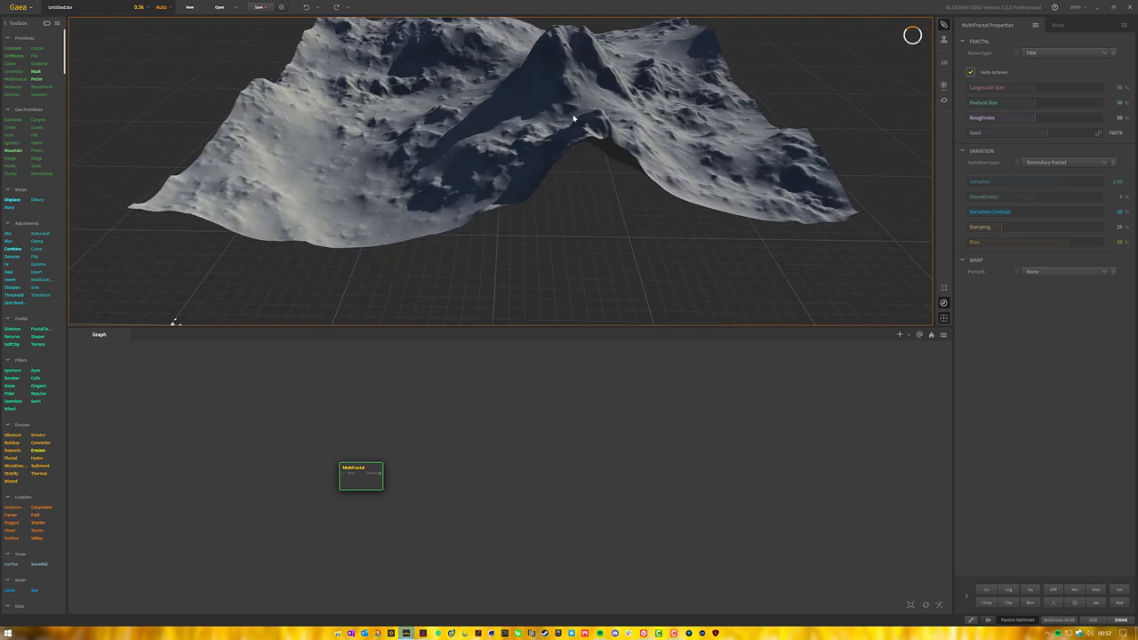
scroll(573, 118, "down", 5)
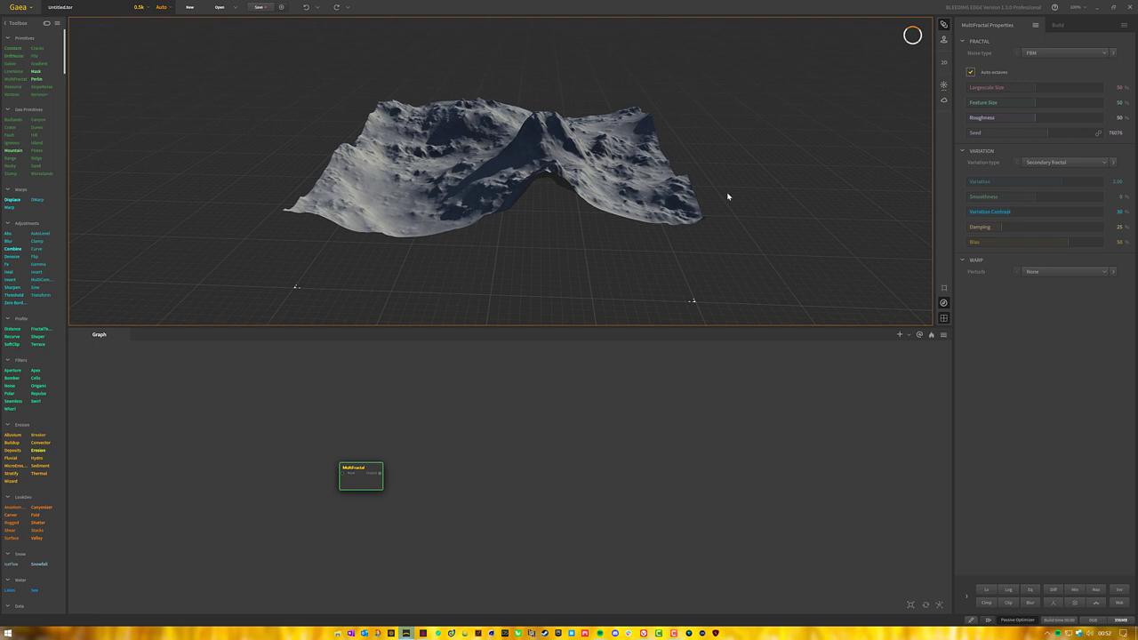
left_click(1033, 53)
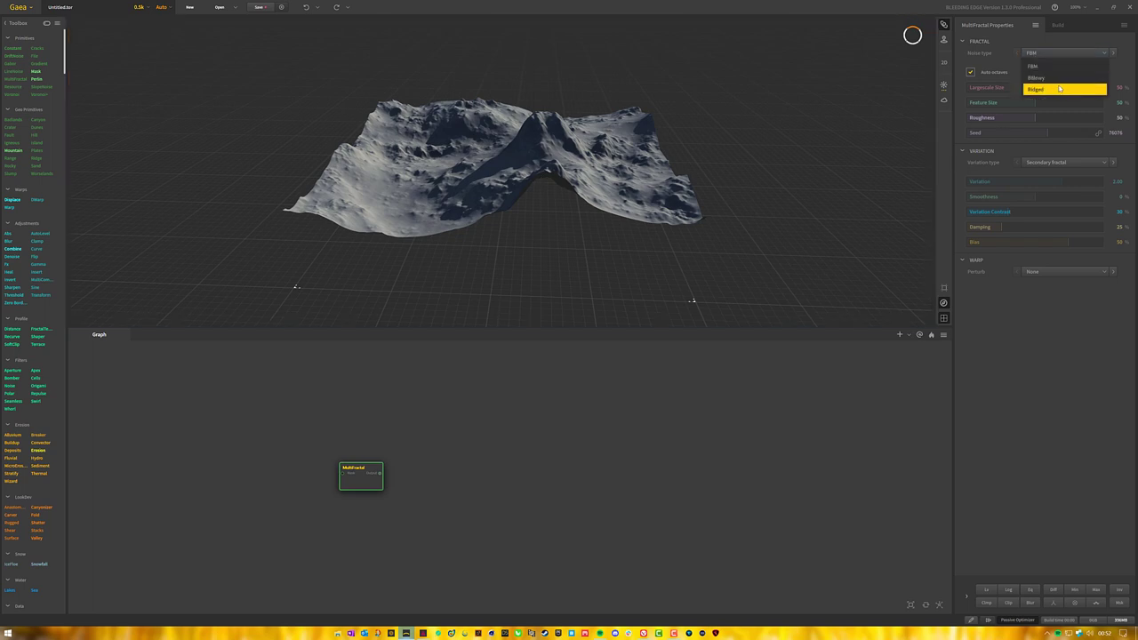
left_click(1065, 78)
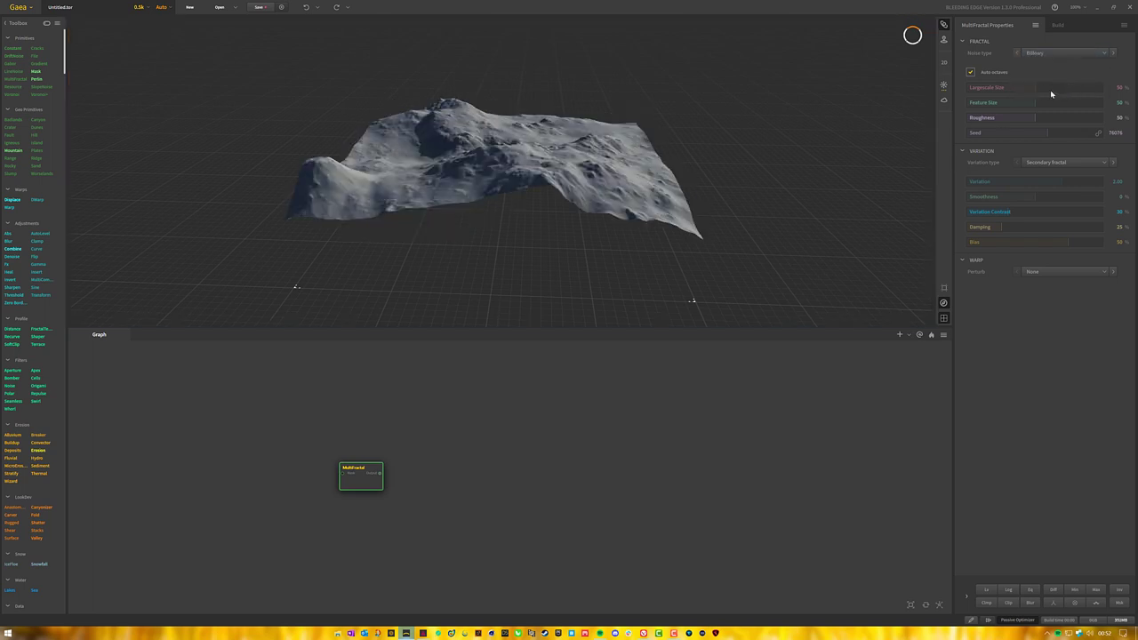
left_click_drag(739, 226, 619, 131)
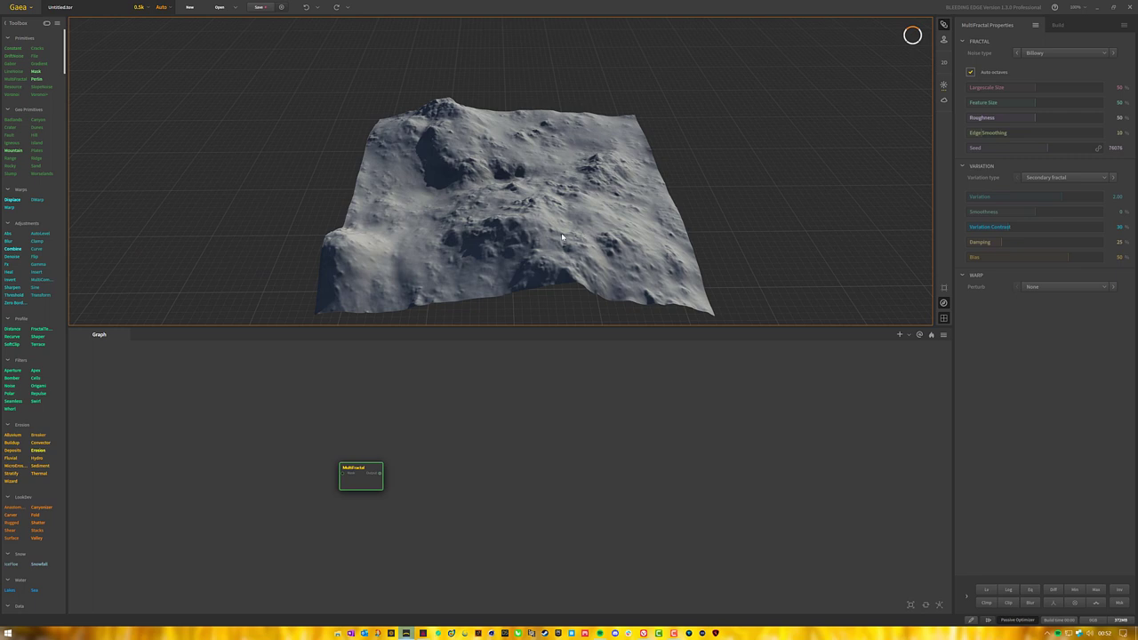
mouse_move(561, 238)
left_mouse_down()
mouse_move(251, 271)
mouse_move(564, 230)
mouse_move(565, 243)
left_mouse_up()
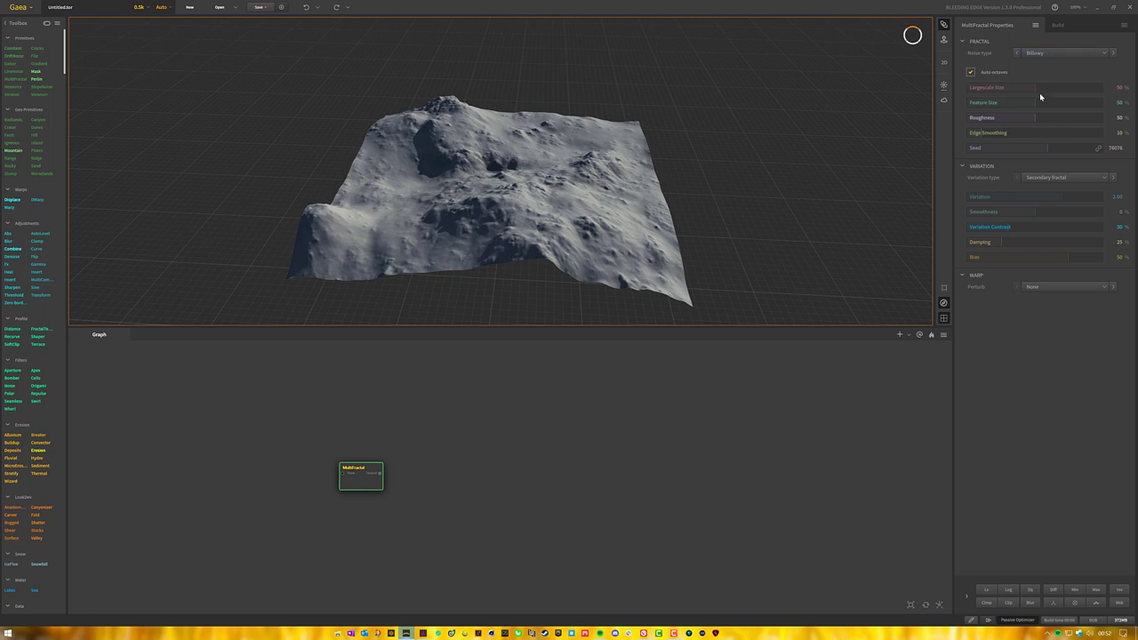
Set the MultiFractal's Largescale Size to 100% and let the program attempt to continue in the crash recovery dialog.
left_click_drag(1036, 87, 1107, 88)
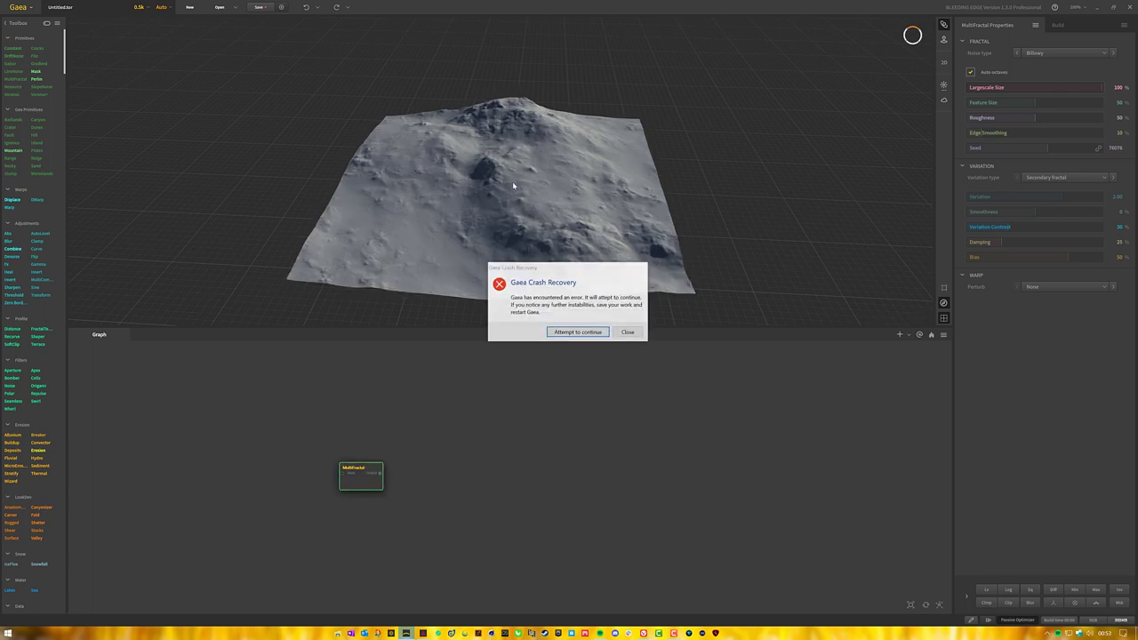
left_click(579, 332)
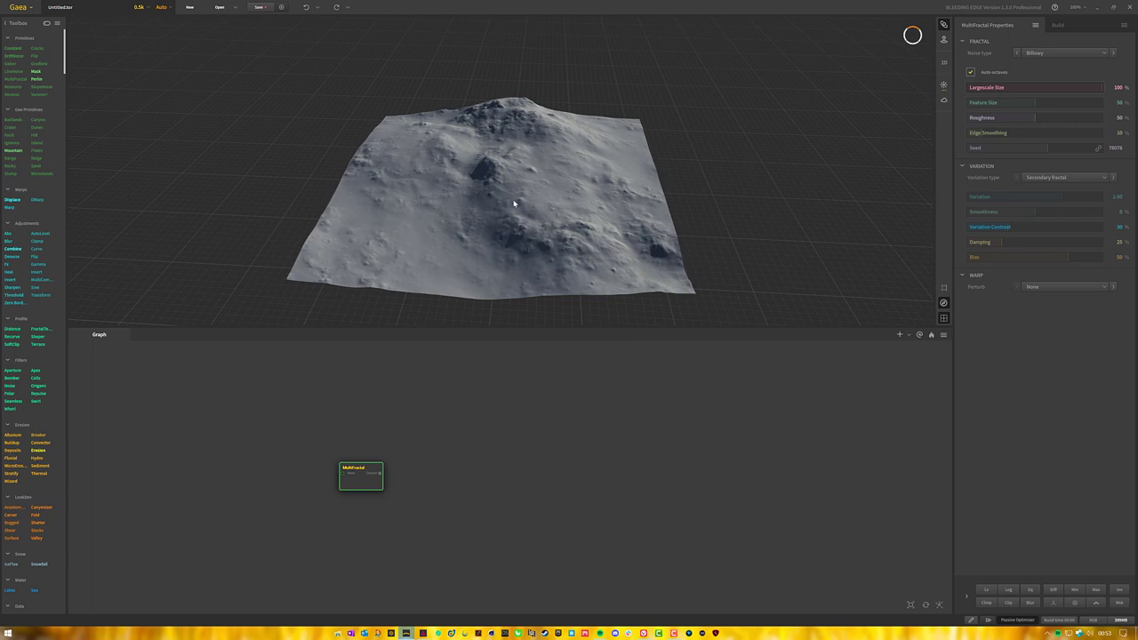
mouse_move(515, 186)
left_mouse_down()
mouse_move(478, 190)
mouse_move(516, 191)
left_mouse_up()
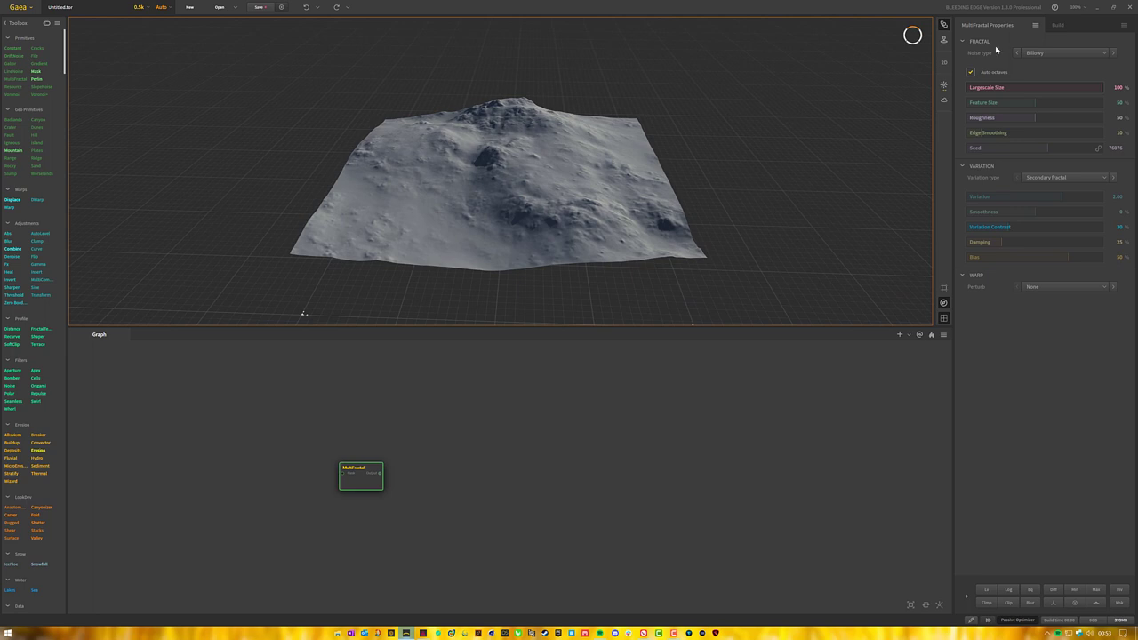
Try the MultiFractal's Largescale Size at 88%, return it to 100%, and view the terrain from a lower angle.
left_click_drag(1102, 88, 1076, 88)
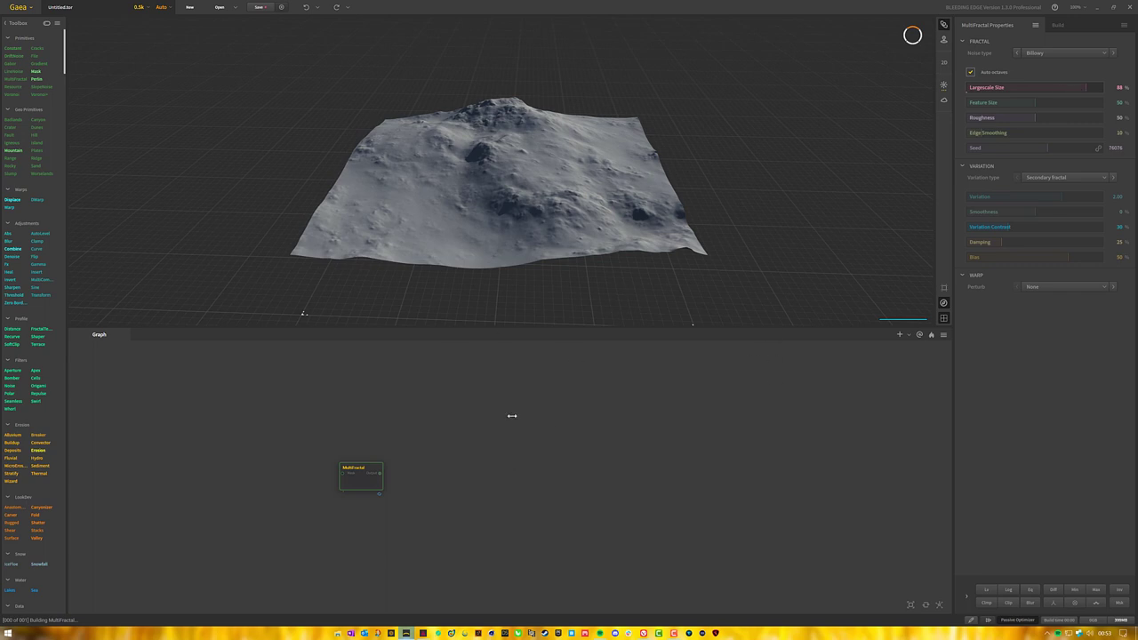
left_click(561, 334)
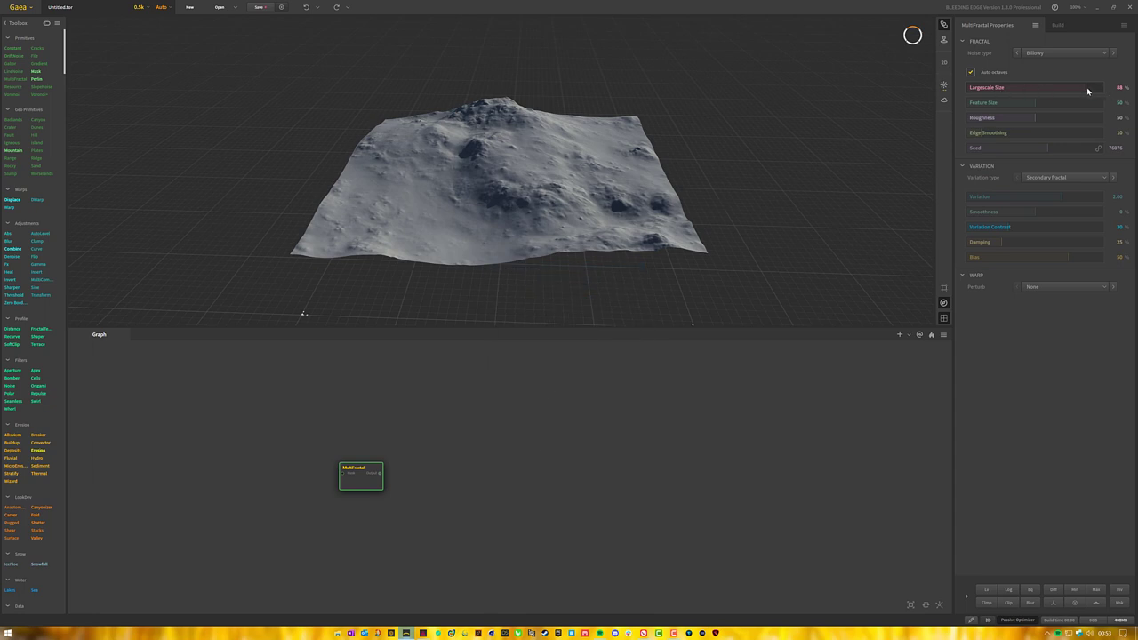
left_click_drag(1087, 92, 1104, 92)
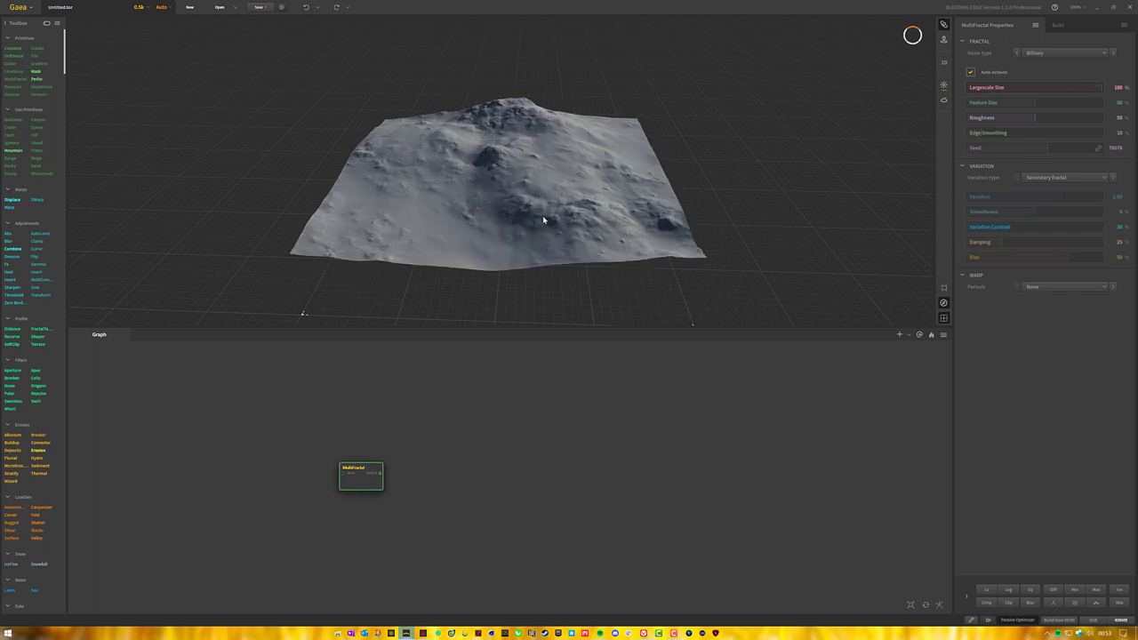
left_click_drag(542, 215, 540, 190)
left_click_drag(437, 175, 501, 105)
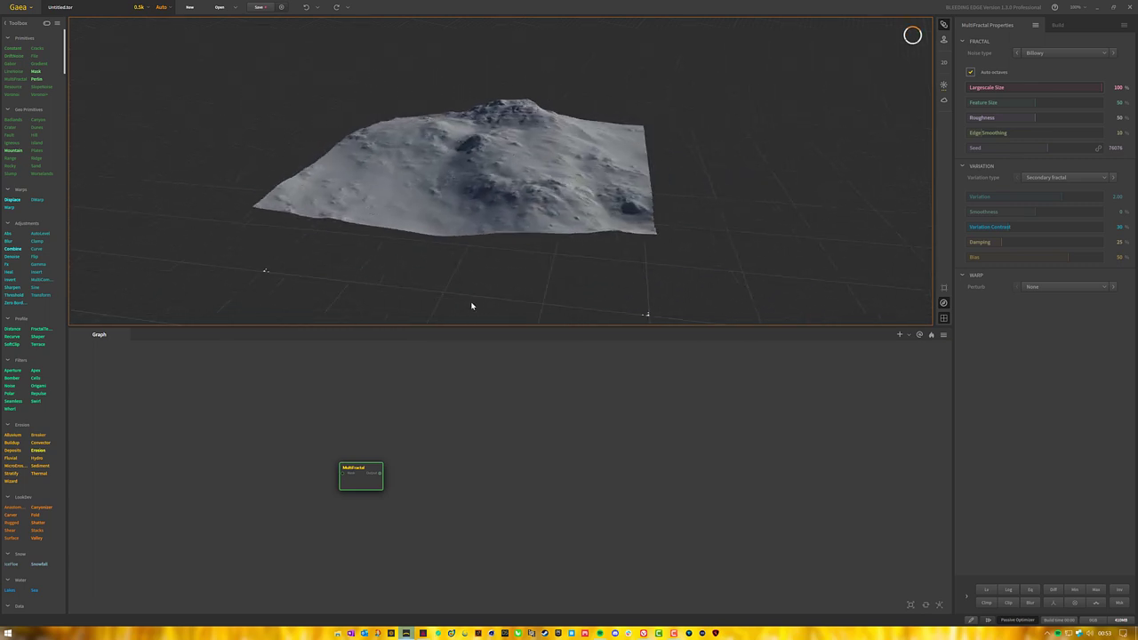
Try the MultiFractal's Feature Size at 19% and inspect the terrain's bumps up close and from several angles.
left_click_drag(511, 253, 554, 199)
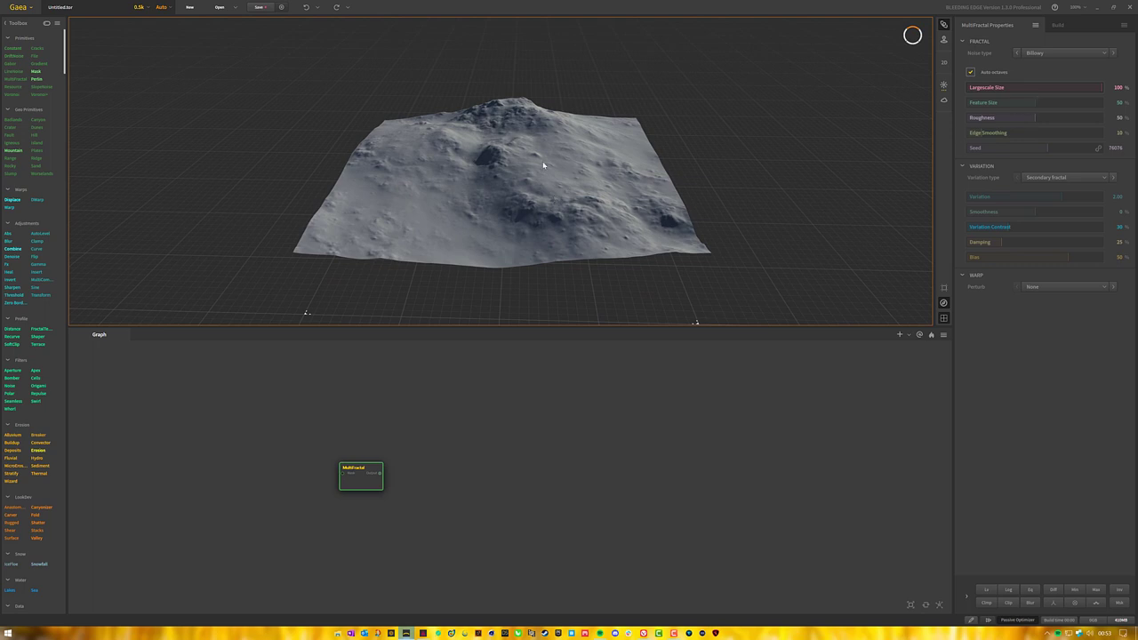
left_click_drag(1033, 102, 992, 102)
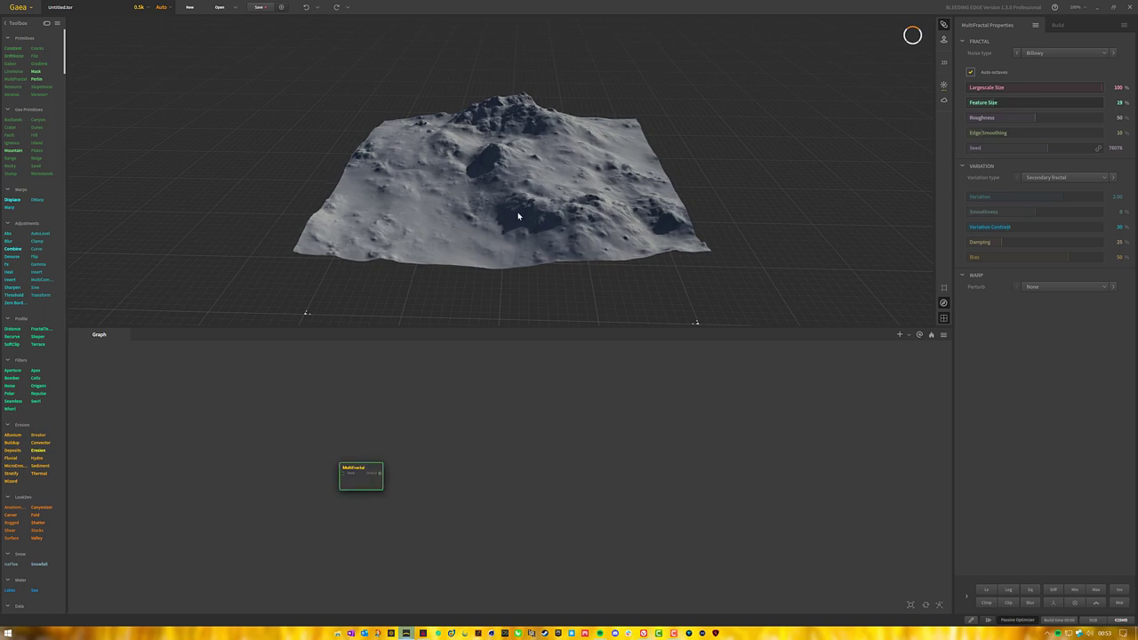
left_click_drag(511, 99, 534, 145)
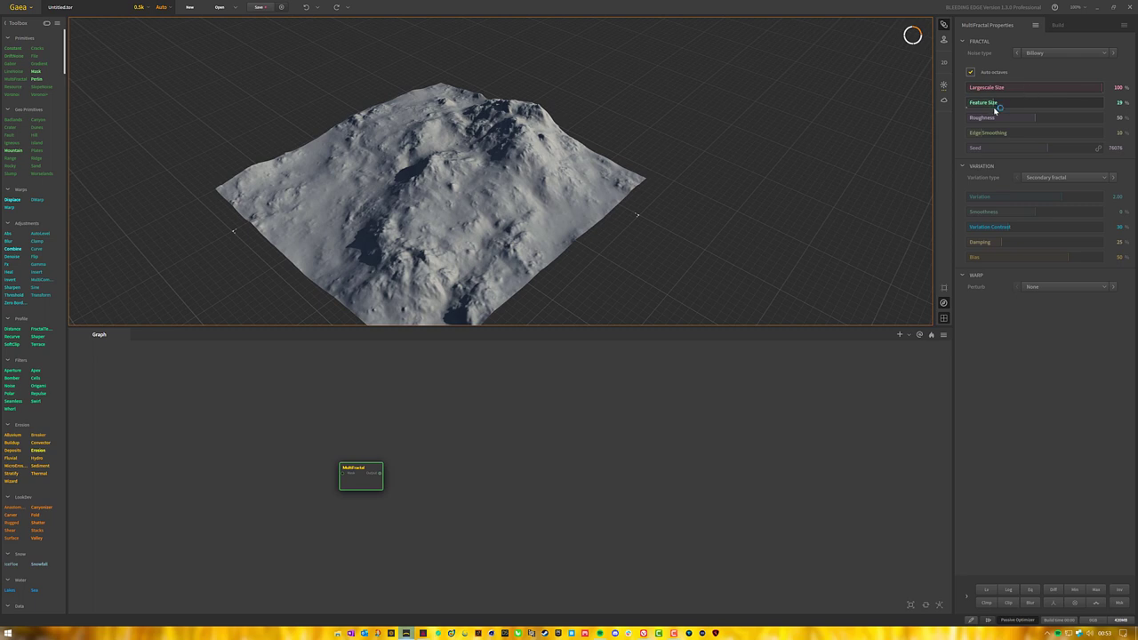
left_click_drag(502, 146, 513, 114)
scroll(513, 109, "up", 5)
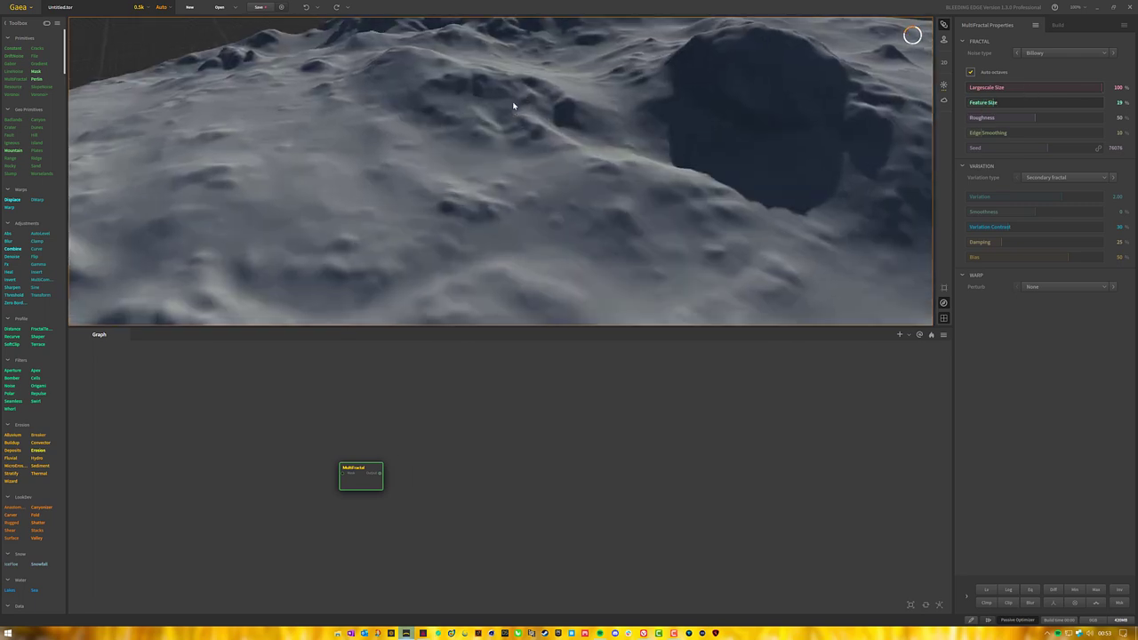
middle_click_drag(513, 107, 518, 167)
scroll(518, 164, "down", 1)
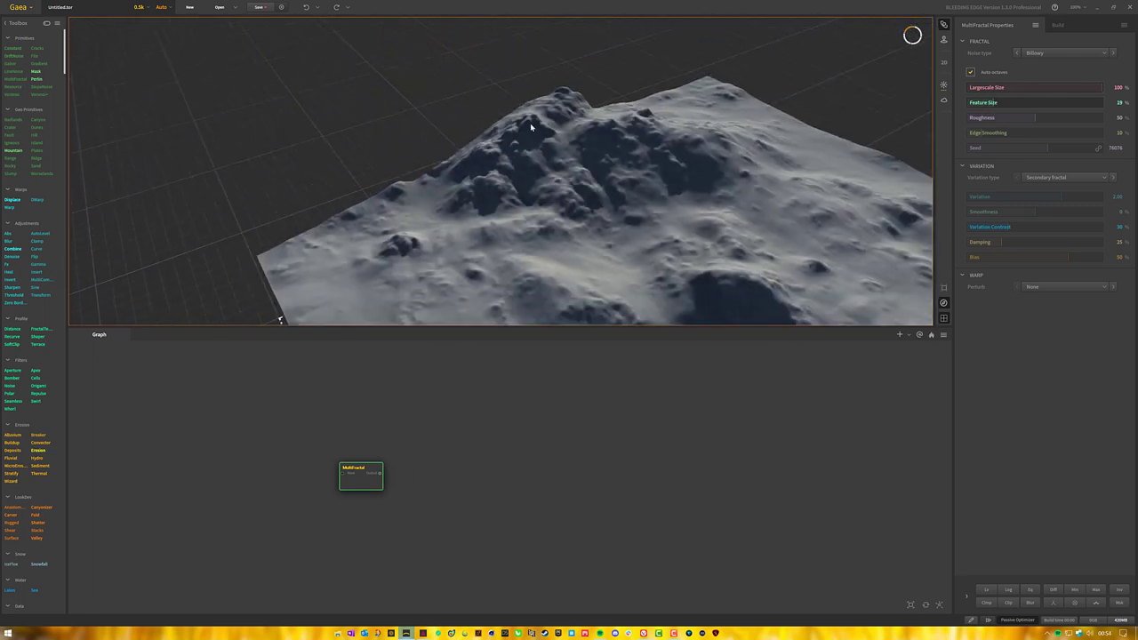
left_click_drag(544, 134, 474, 173)
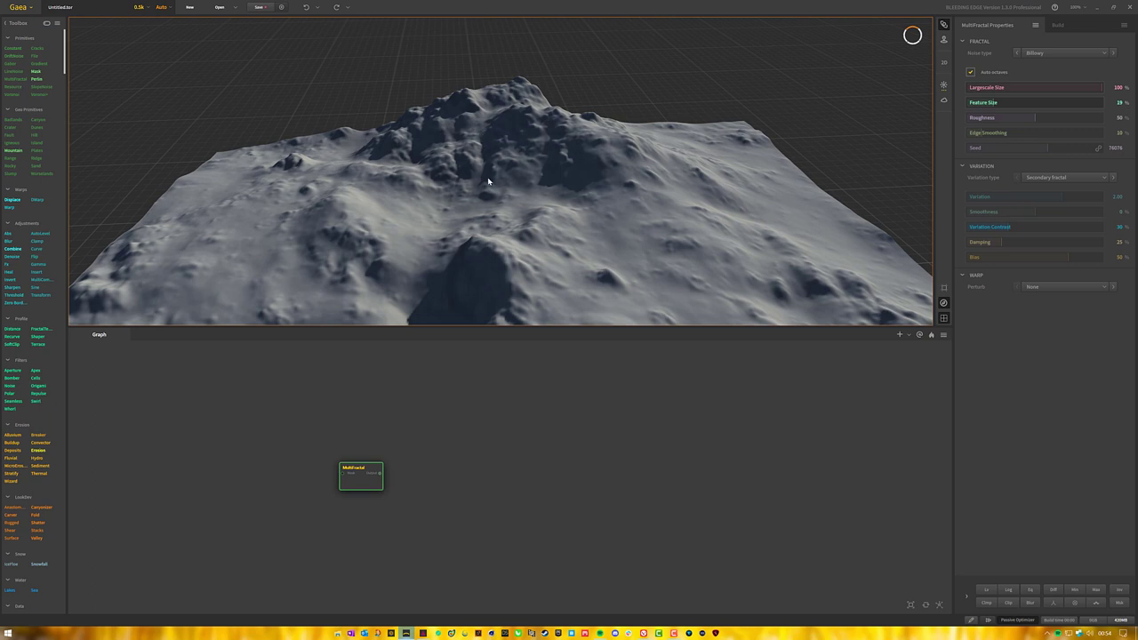
scroll(492, 201, "down", 5)
scroll(490, 195, "up", 6)
mouse_move(490, 195)
left_mouse_down()
mouse_move(510, 193)
mouse_move(504, 183)
left_mouse_up()
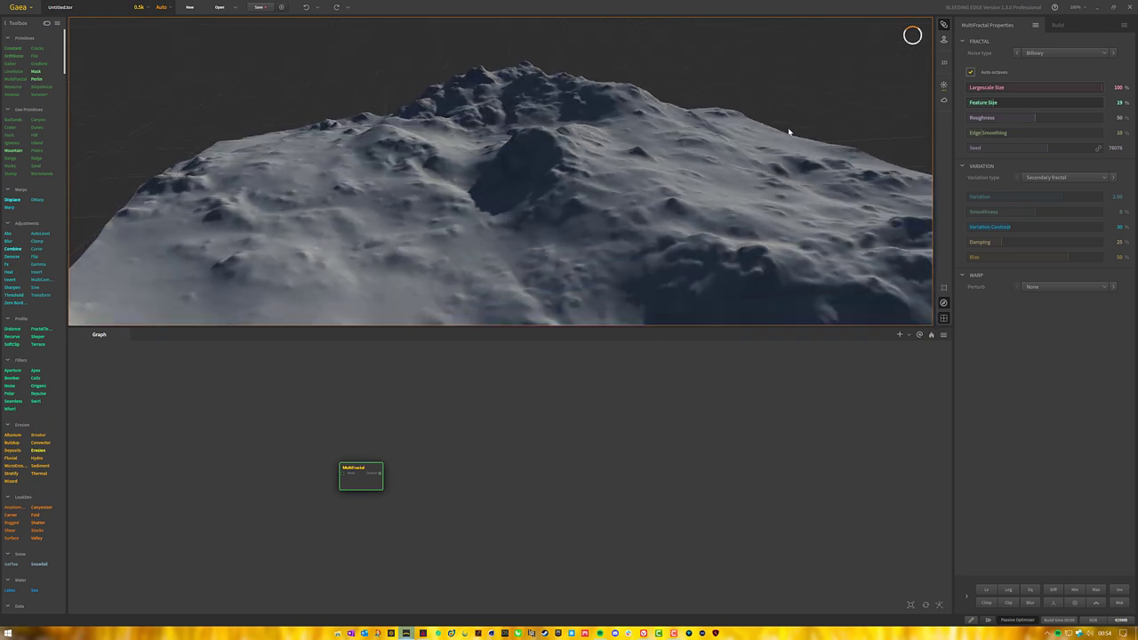
Try a lower Feature Size of 14% on the MultiFractal and check the whole terrain.
left_click(987, 109)
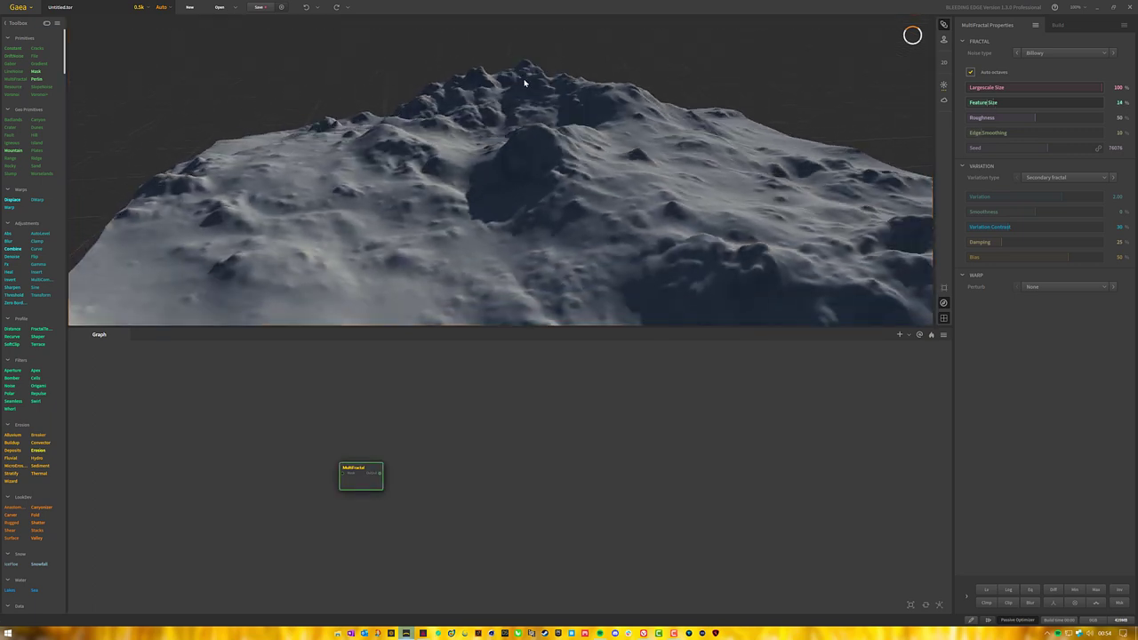
left_click_drag(441, 85, 490, 173)
scroll(381, 133, "down", 5)
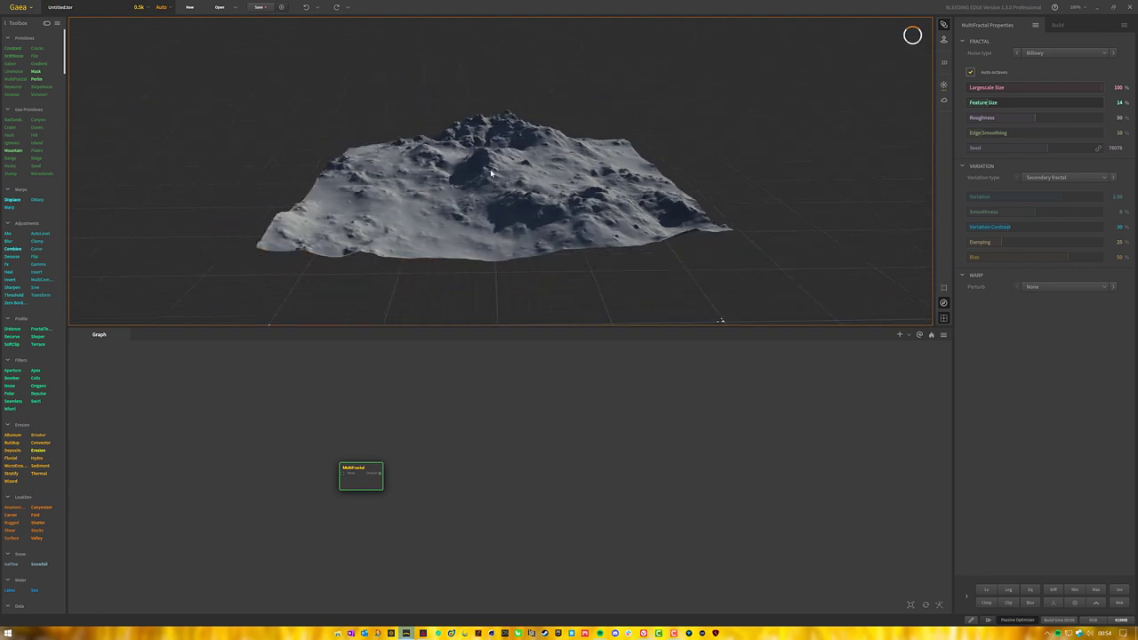
Try the MultiFractal's Feature Size at 43%, set it to 54%, and check the terrain's broader shapes.
left_click(1026, 106)
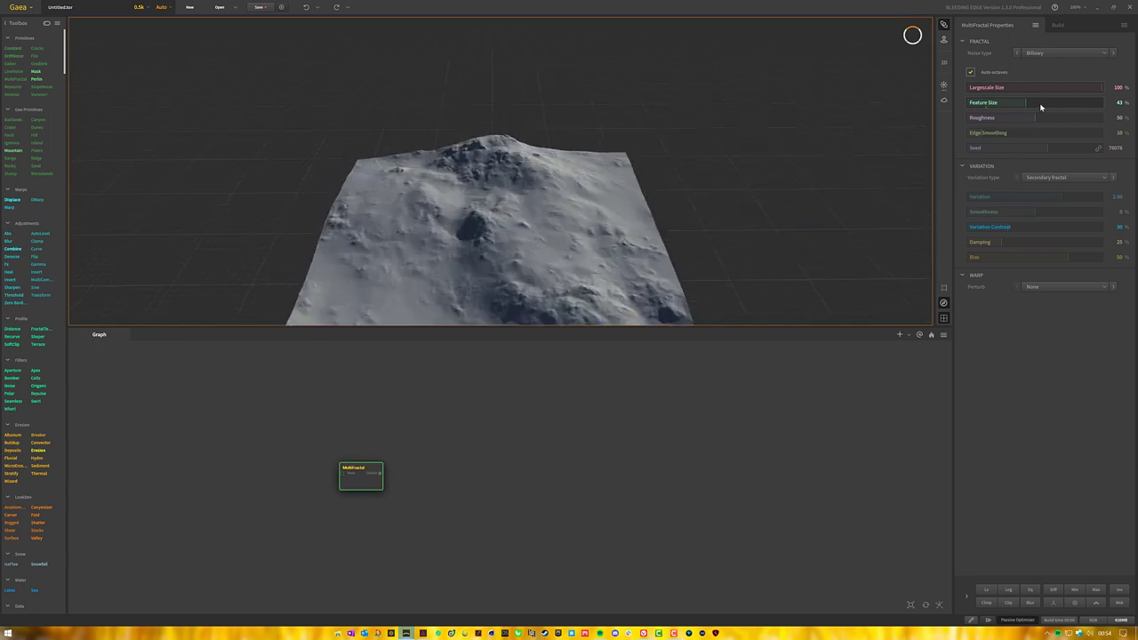
left_click(1040, 106)
left_click_drag(554, 175, 549, 188)
scroll(525, 147, "up", 4)
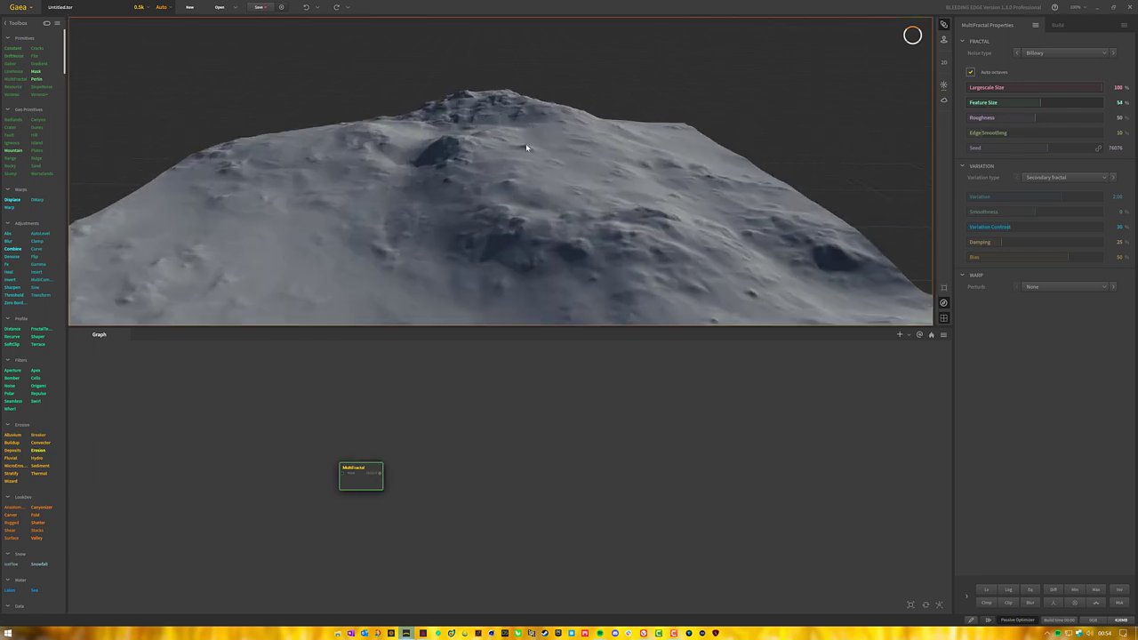
scroll(525, 145, "down", 5)
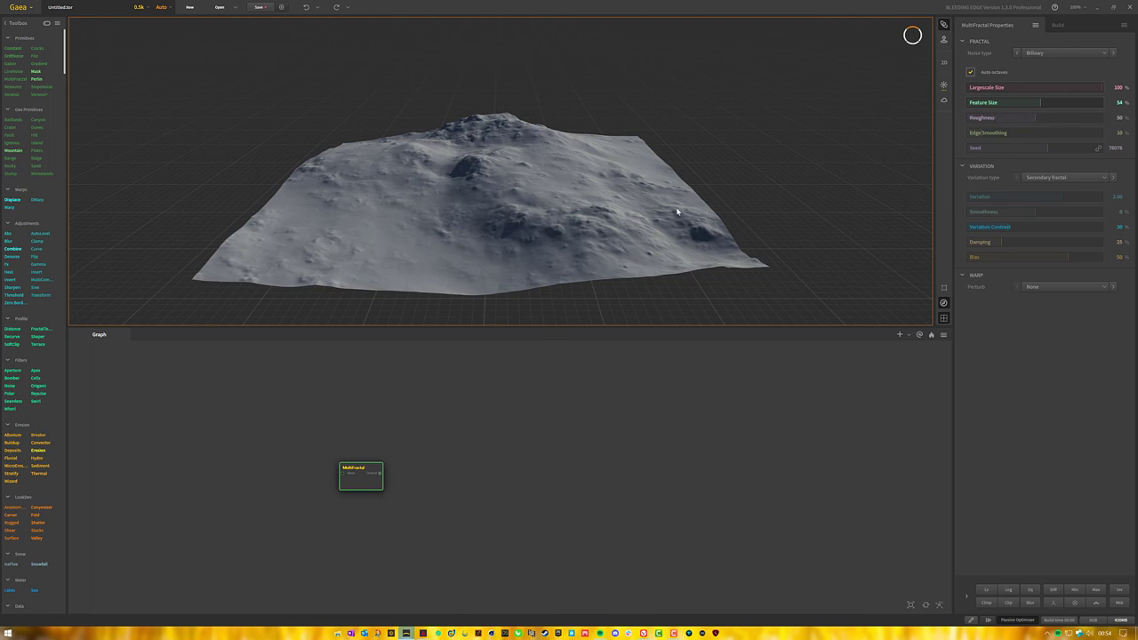
Try the MultiFractal's Roughness at 76%, 15% and 27%, and settle on 45%.
left_click_drag(1038, 118, 1070, 117)
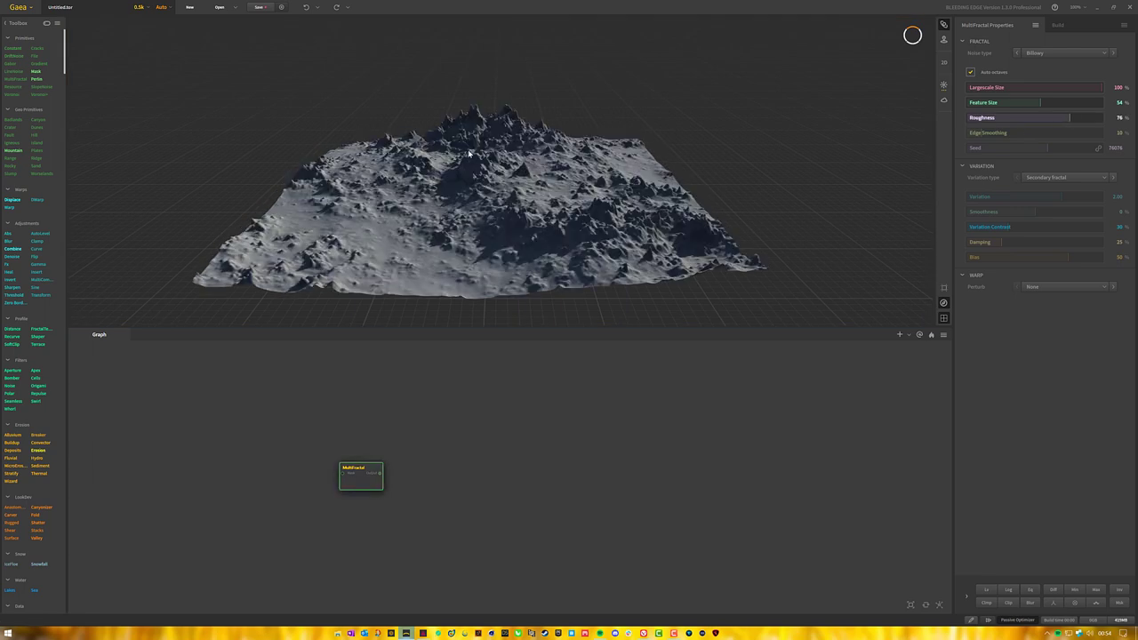
left_click(987, 118)
mouse_move(525, 197)
left_mouse_down()
mouse_move(503, 172)
mouse_move(525, 207)
left_mouse_up()
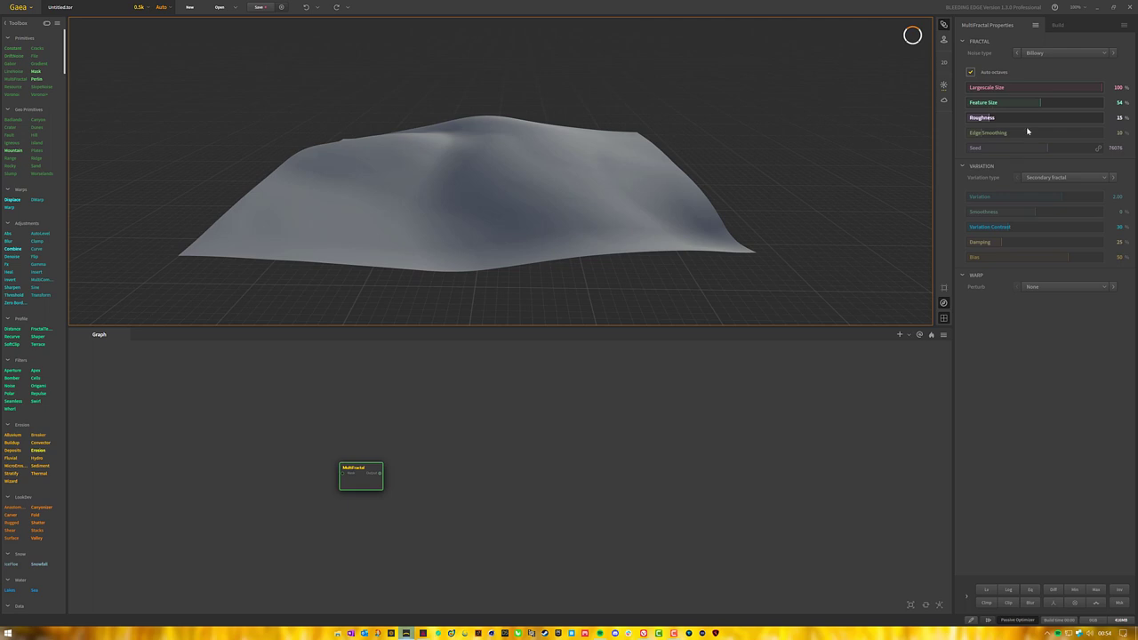
left_click(1004, 117)
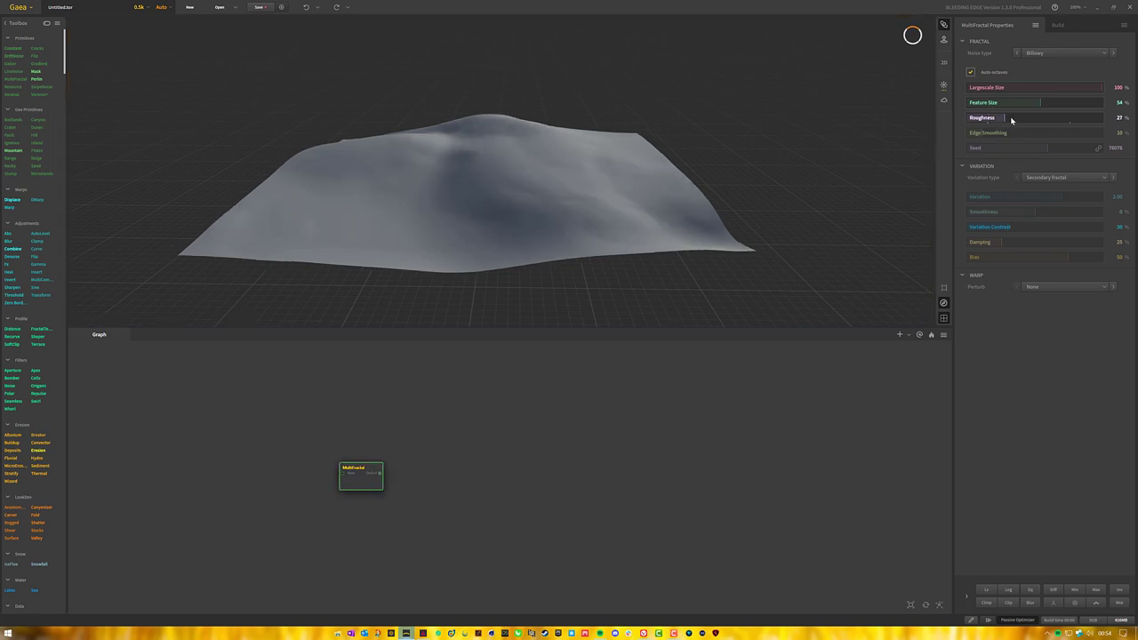
left_click(1011, 118)
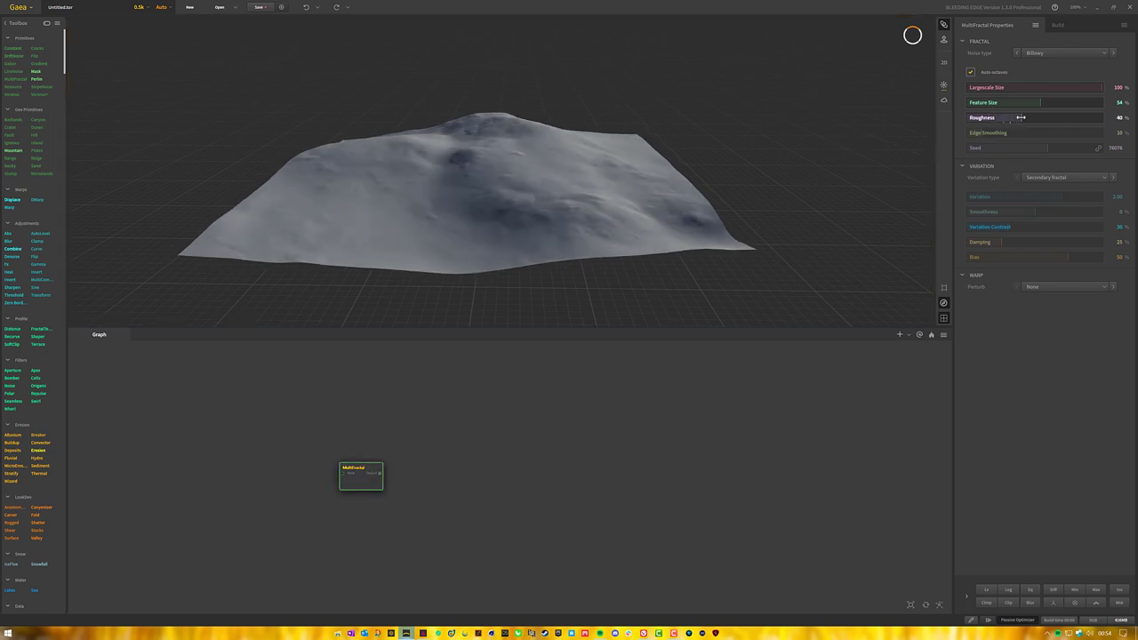
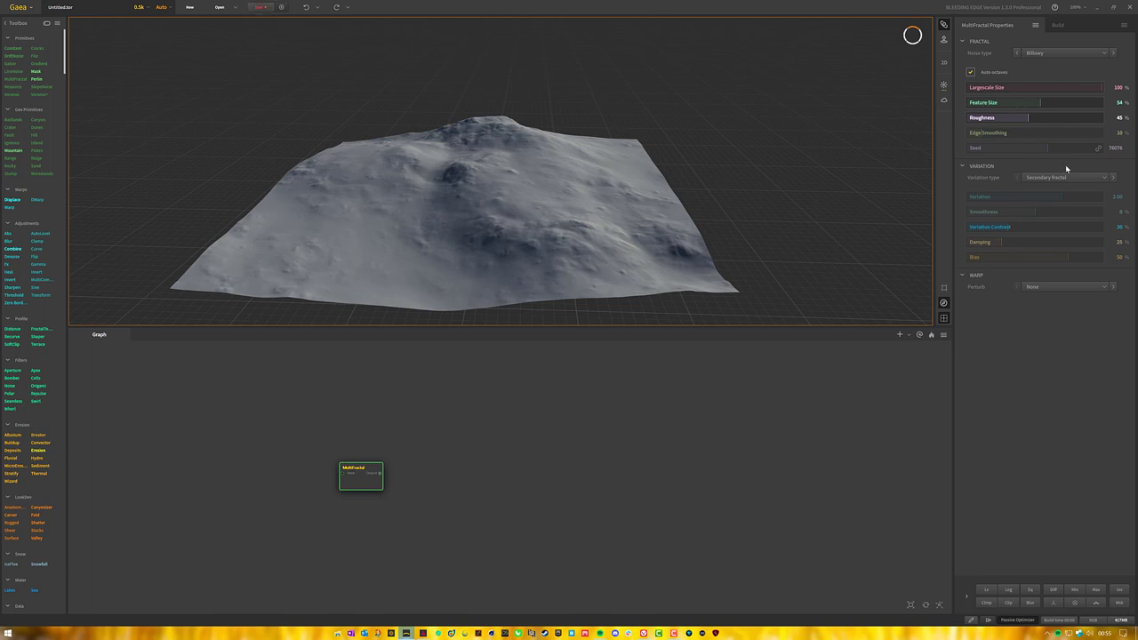
Randomize the MultiFractal's seed repeatedly and keep seed 104991 for a gently rolling terrain.
left_click(1097, 149)
left_click(1098, 149)
left_click(1098, 148)
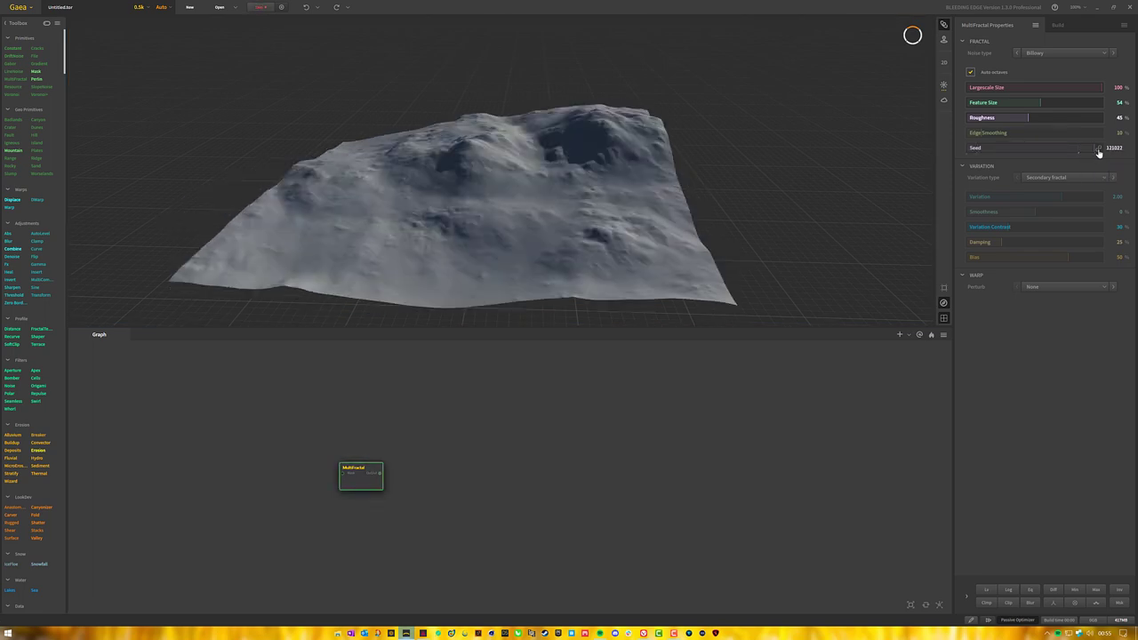
left_click(1097, 148)
left_click(1098, 148)
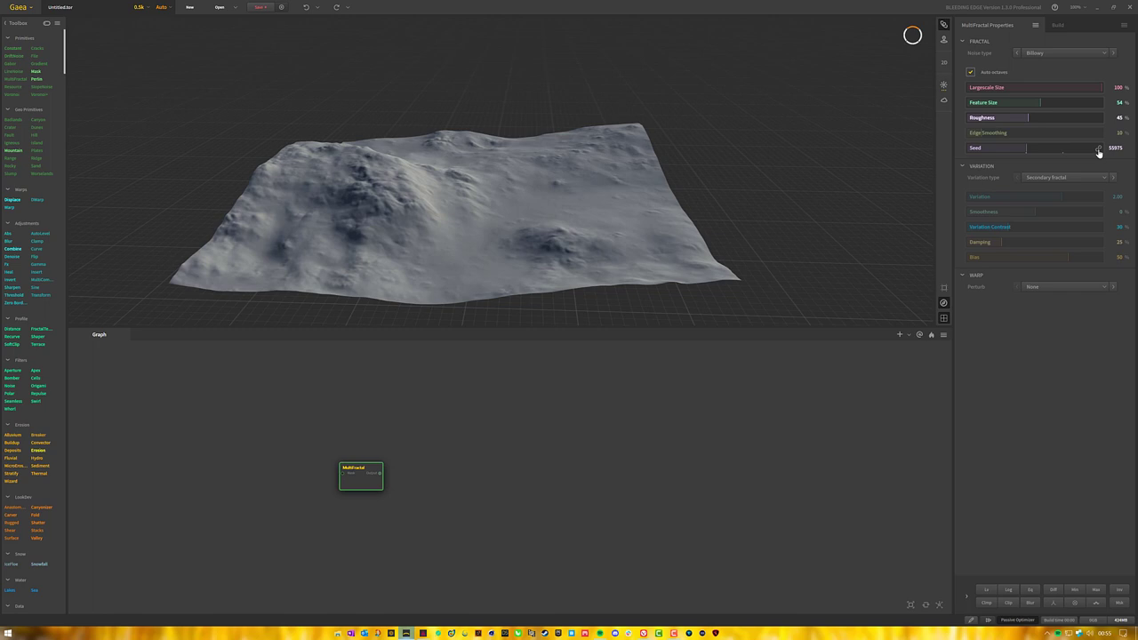
left_click(1098, 149)
left_click(1098, 148)
left_click(1098, 148)
left_click(1098, 148)
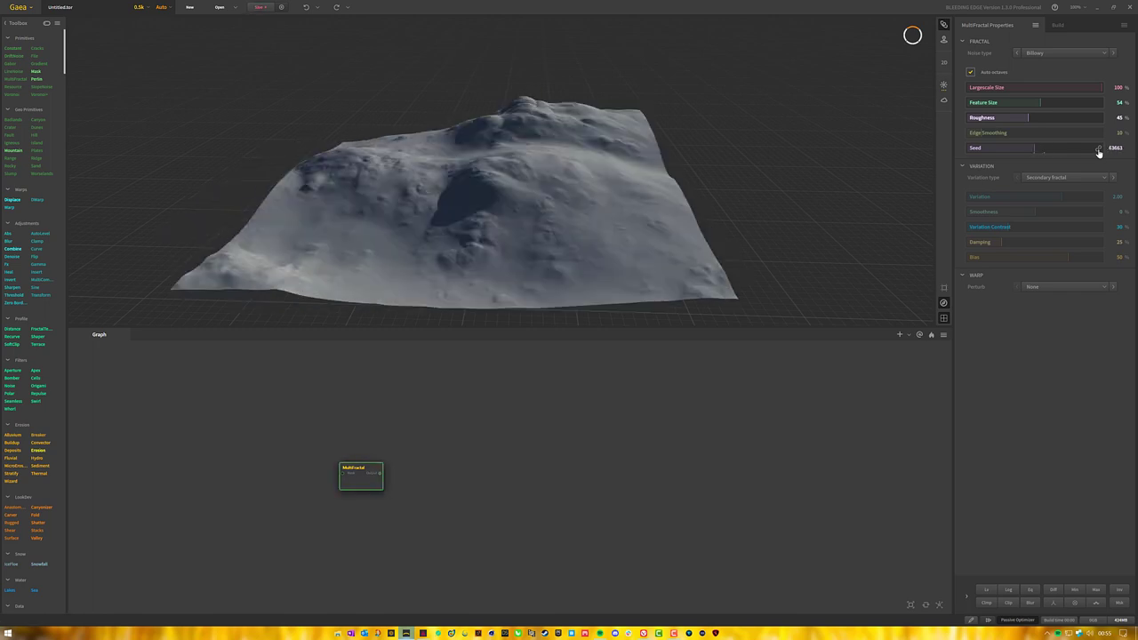
left_click(1098, 148)
left_click(1097, 148)
left_click(1097, 149)
left_click_drag(712, 178, 668, 168)
left_click(1098, 148)
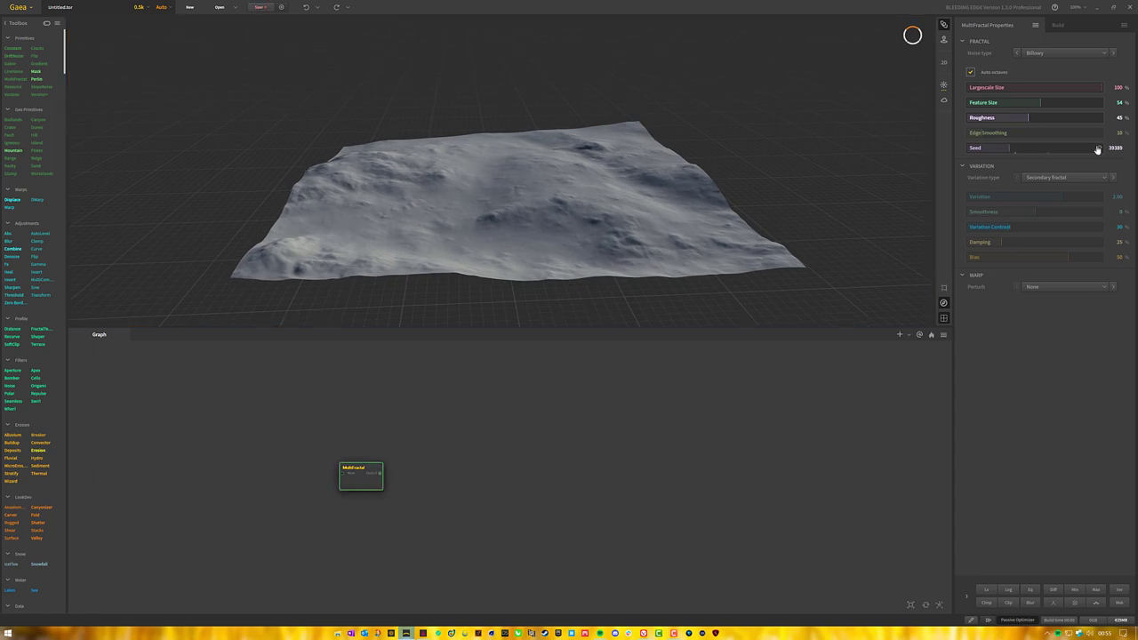
left_click(1098, 149)
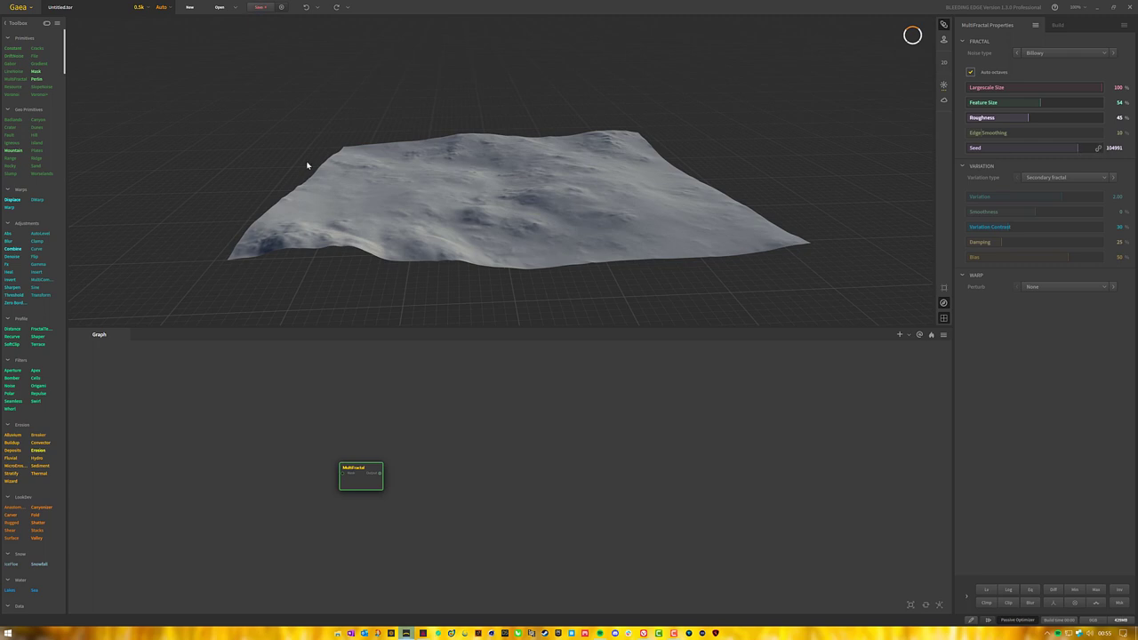
Examine the slopes and surface detail of the new terrain from all sides, close up and at a distance.
mouse_move(658, 152)
left_mouse_down()
mouse_move(635, 145)
mouse_move(624, 117)
mouse_move(649, 140)
left_mouse_up()
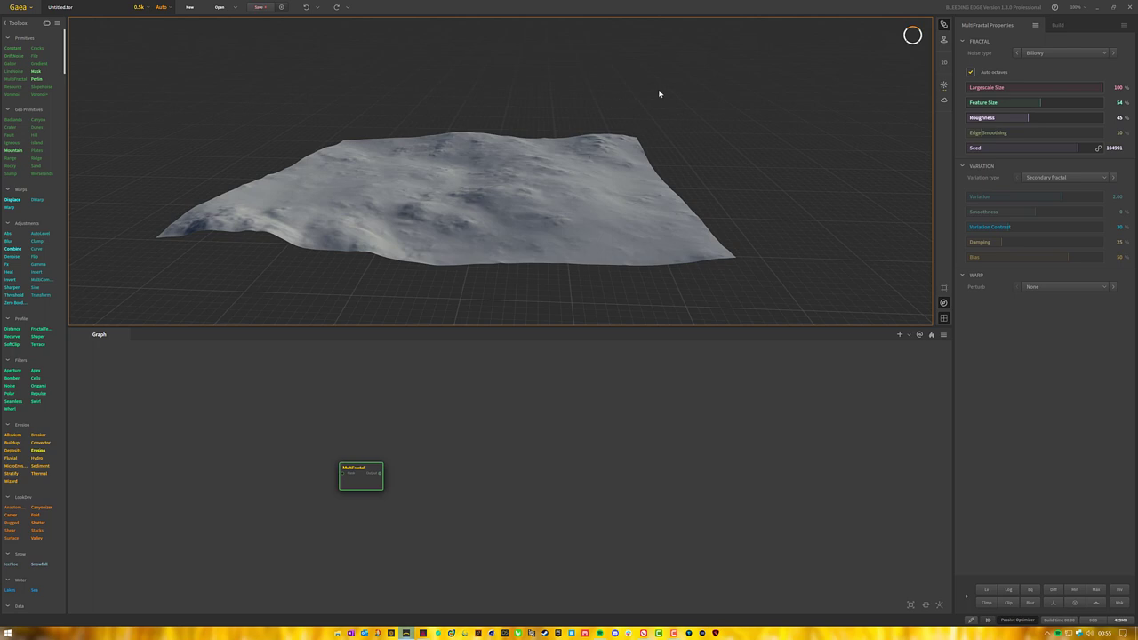
left_click_drag(636, 140, 505, 139)
middle_click_drag(506, 139, 566, 165)
scroll(560, 168, "up", 3)
left_click_drag(558, 170, 562, 184)
left_click_drag(543, 31, 606, 125)
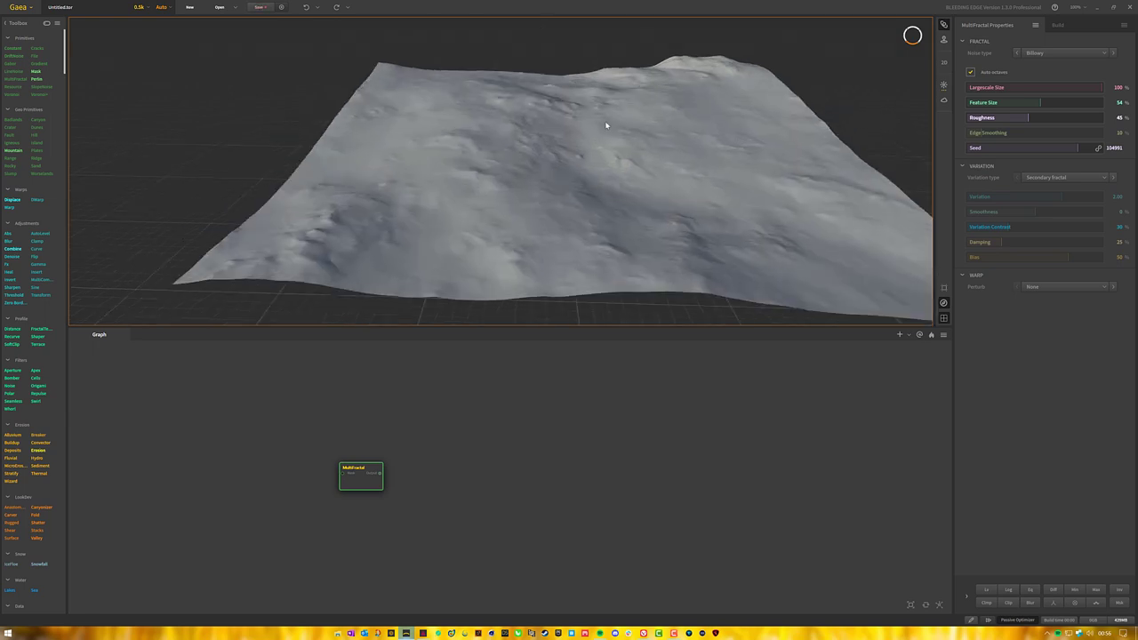
left_click_drag(662, 163, 737, 141)
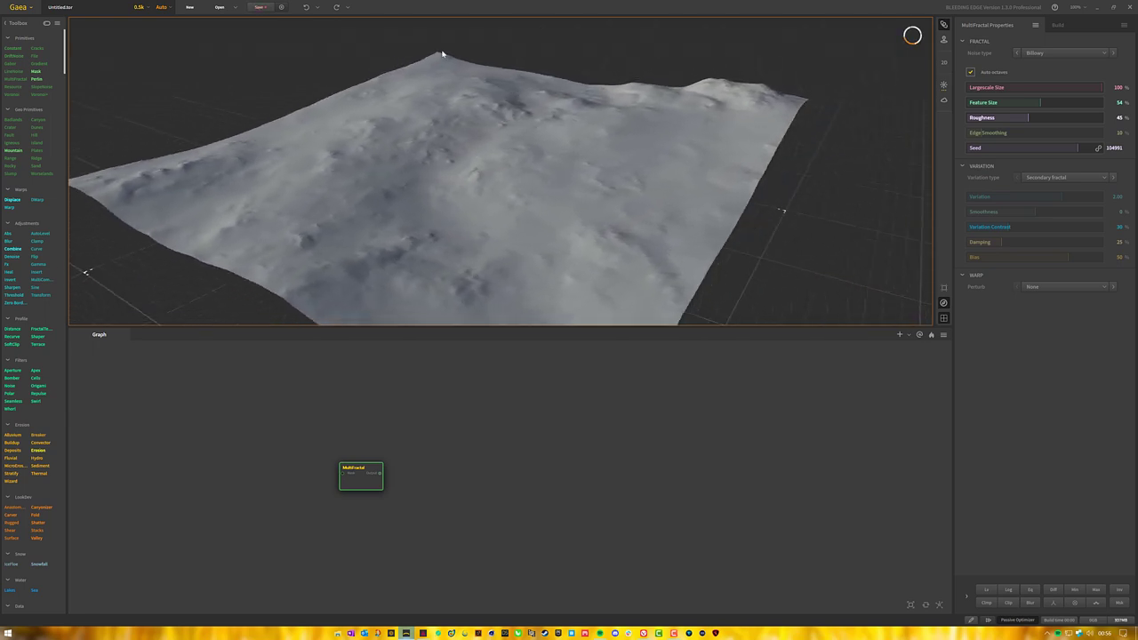
left_click_drag(442, 54, 463, 96)
left_click_drag(372, 90, 351, 104)
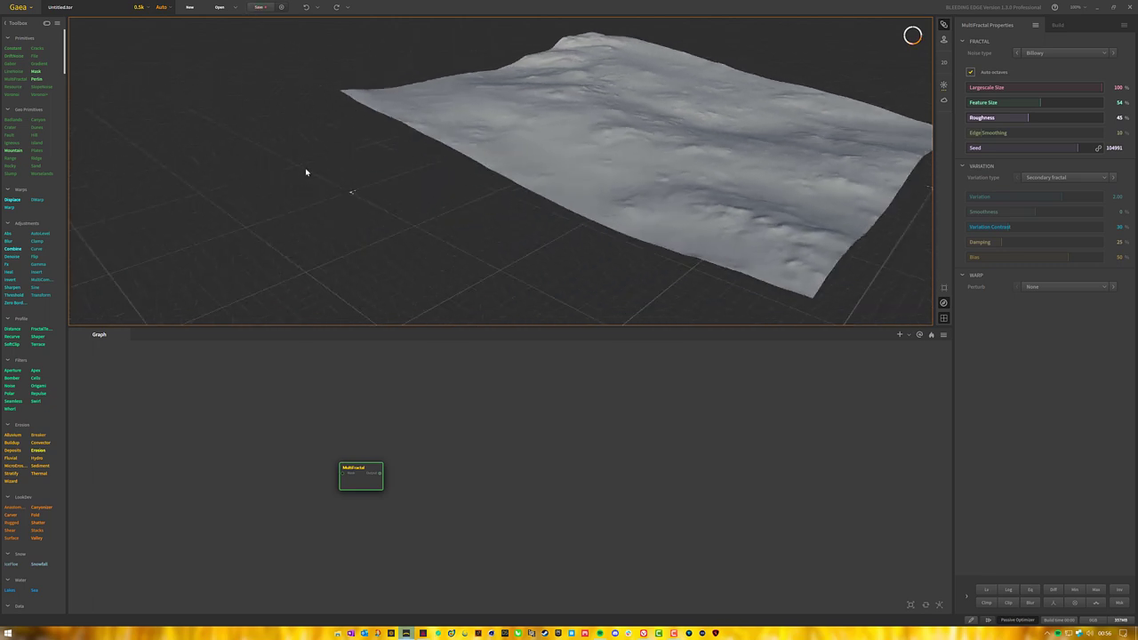
left_click_drag(308, 129, 572, 100)
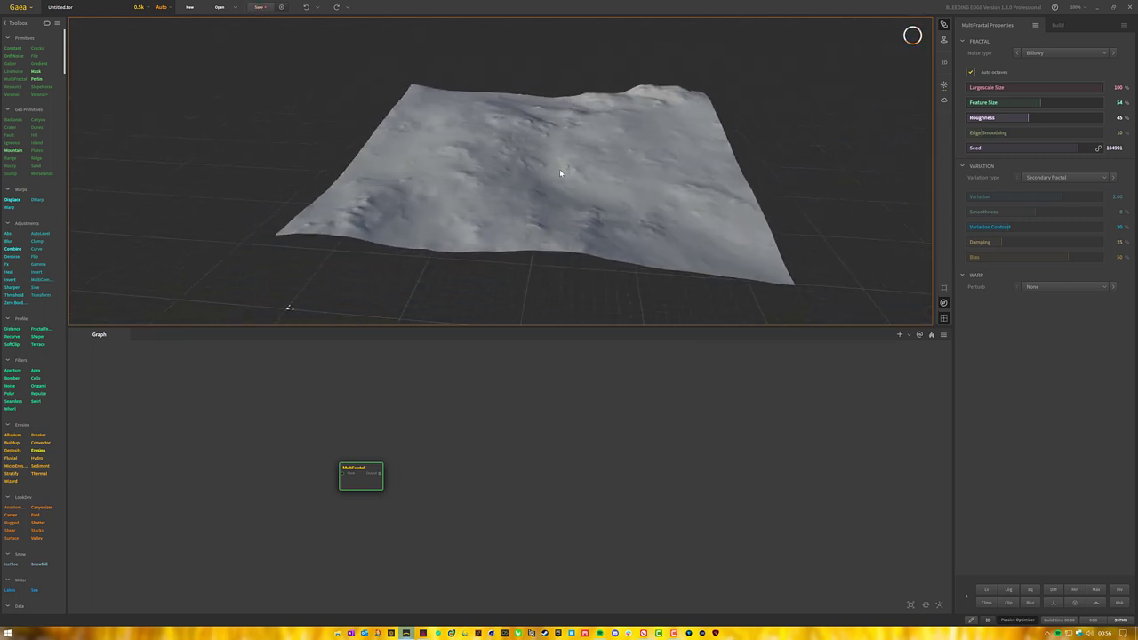
left_click_drag(560, 172, 549, 112)
left_click_drag(531, 167, 424, 192)
left_click_drag(631, 135, 562, 168)
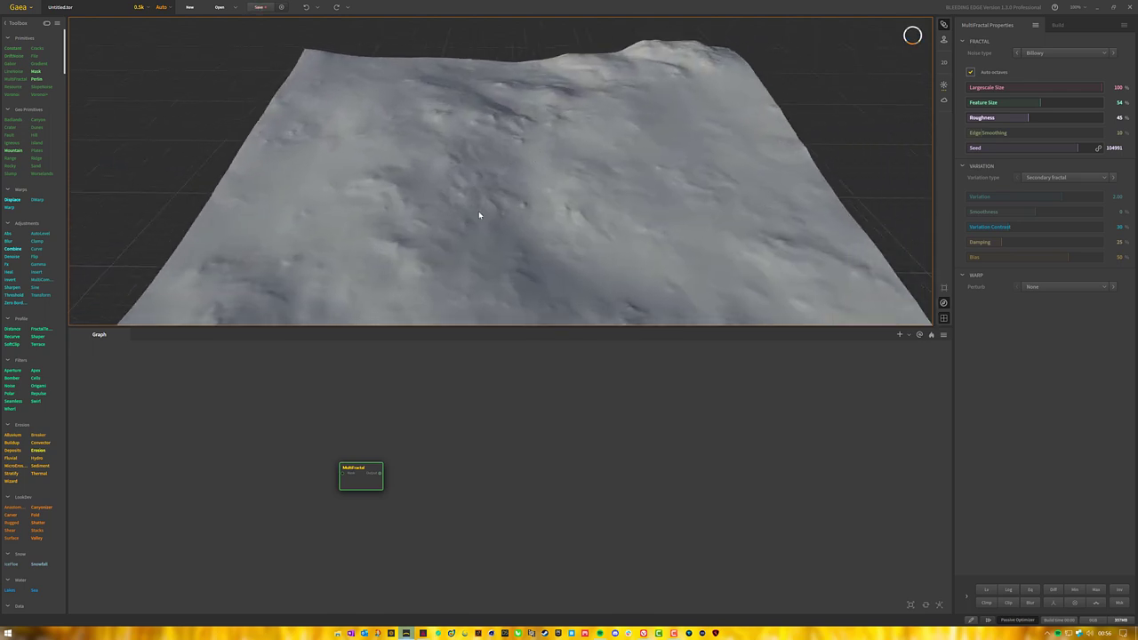
left_click_drag(571, 197, 563, 168)
scroll(563, 205, "down", 3)
mouse_move(658, 133)
left_mouse_down()
mouse_move(655, 112)
mouse_move(657, 138)
mouse_move(658, 123)
left_mouse_up()
Add an Insert node beside the MultiFractal node and connect the MultiFractal's output to its input.
left_click(611, 417)
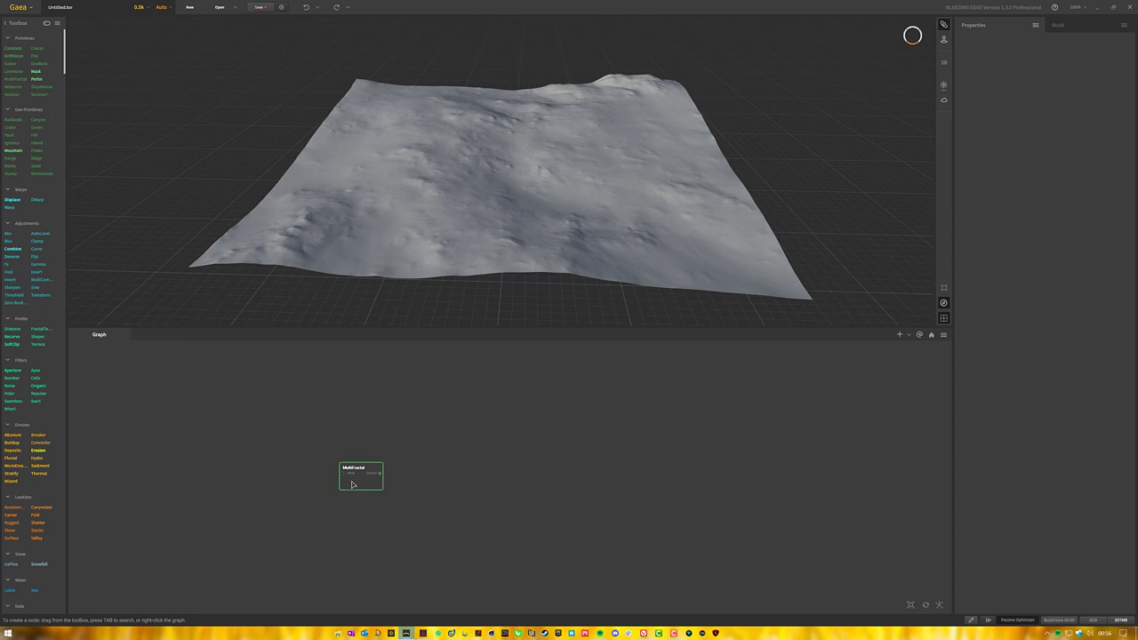
right_click(432, 452)
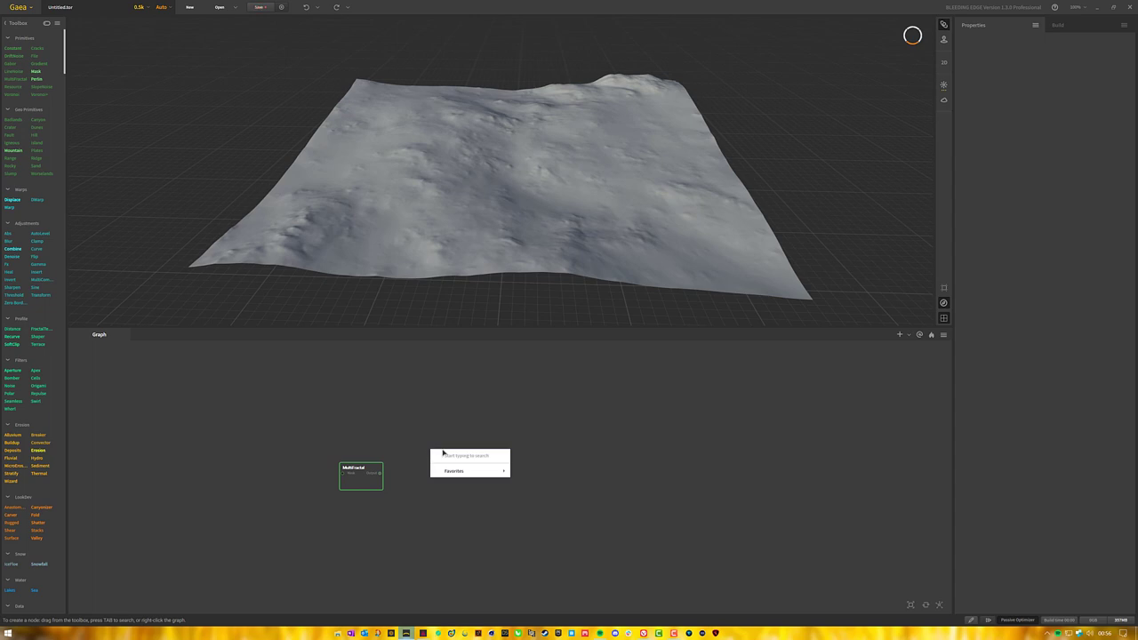
type("insert")
left_click(459, 480)
left_click_drag(381, 473, 454, 467)
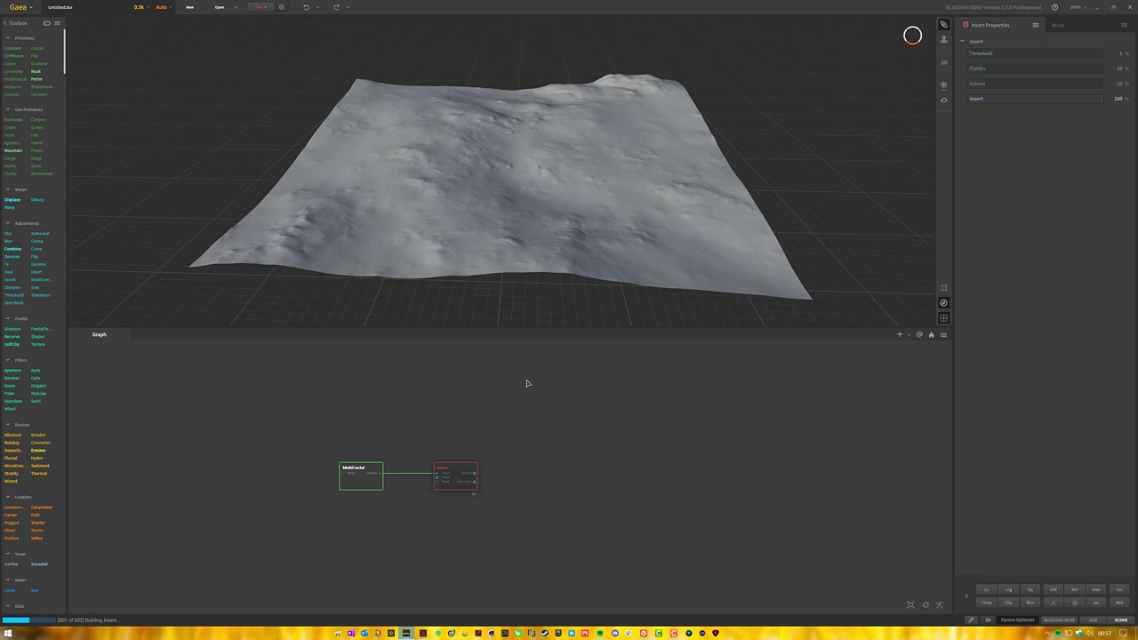
Add a Rocky node directly below the MultiFractal node and view its terrain from a lower angle.
right_click(328, 547)
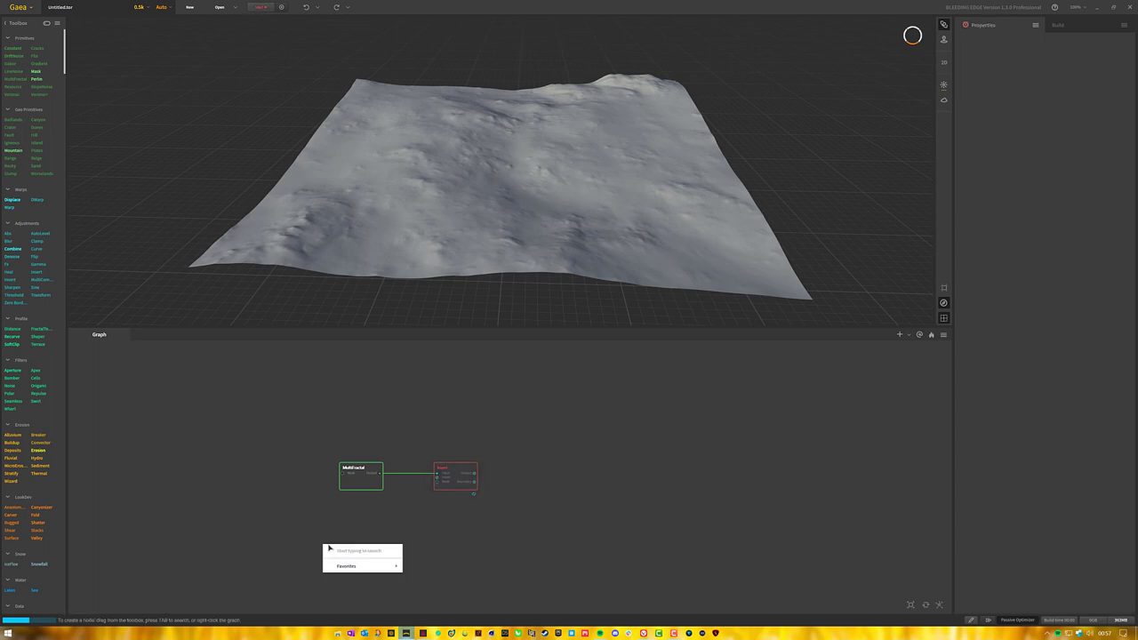
type("rocky")
left_click(350, 573)
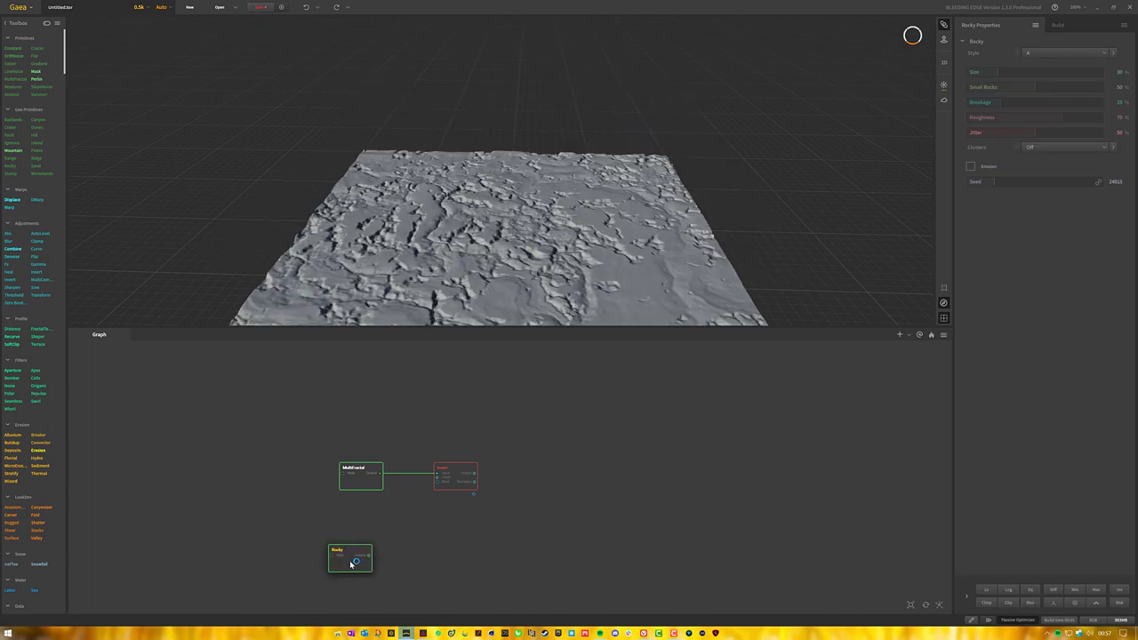
left_click_drag(352, 563, 363, 529)
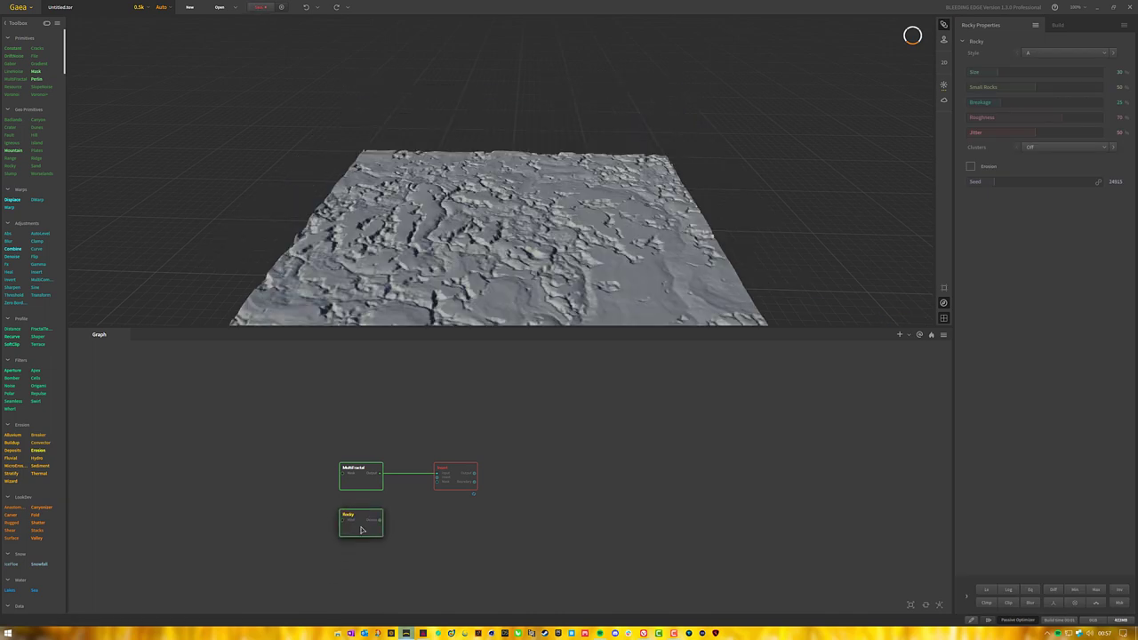
left_click_drag(556, 262, 559, 209)
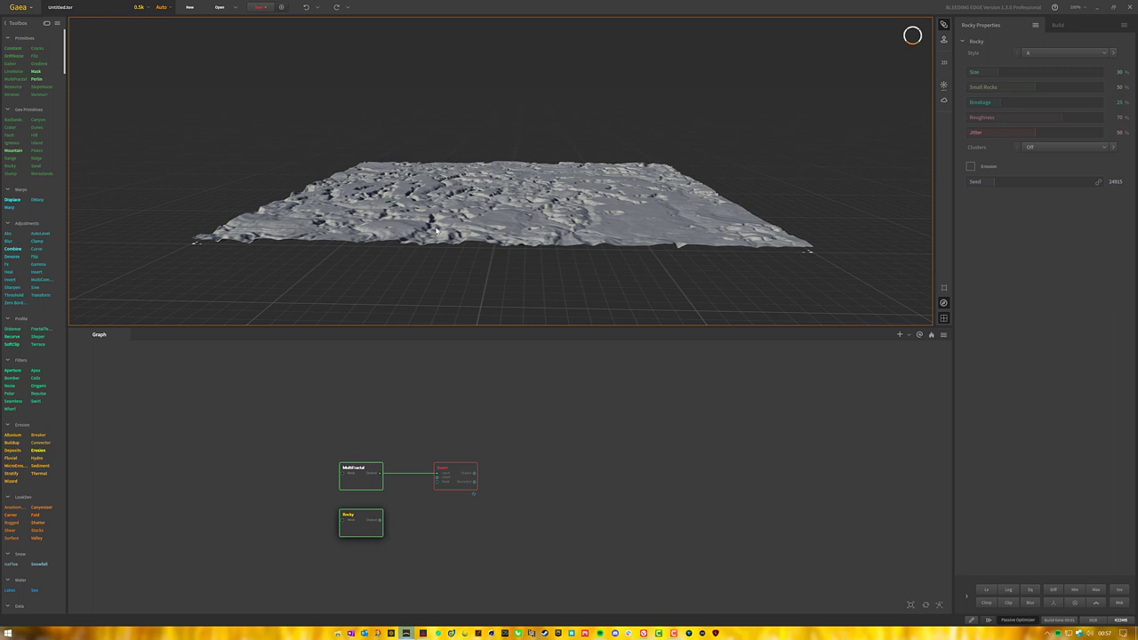
Set the Rocky node's Clusters option to Shattered.
left_click_drag(730, 168, 575, 318)
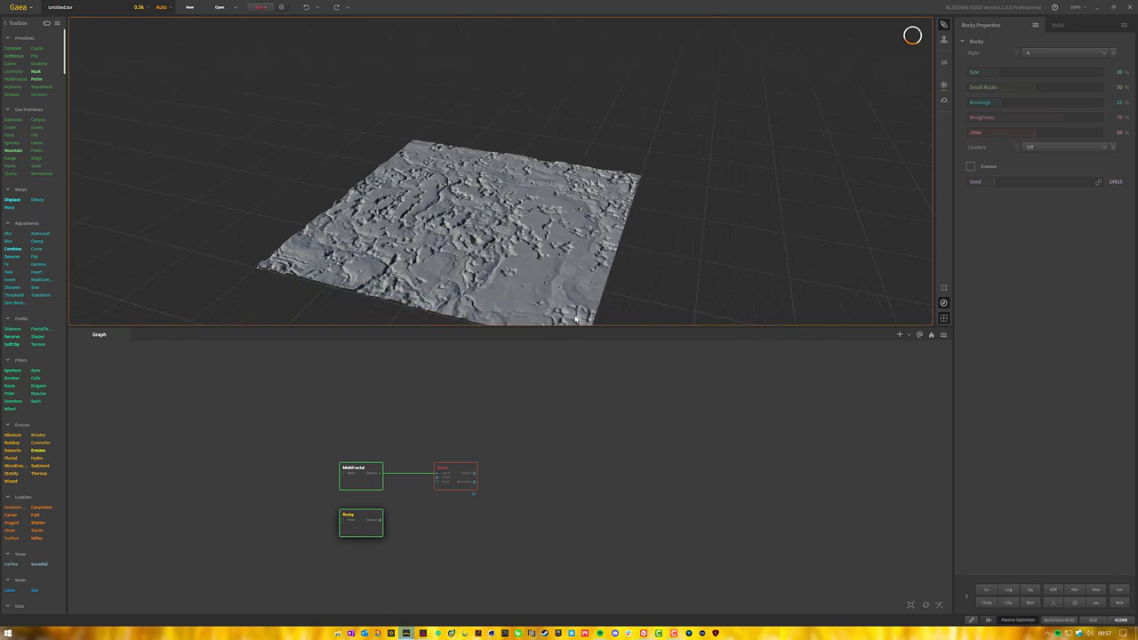
left_click_drag(505, 254, 557, 217)
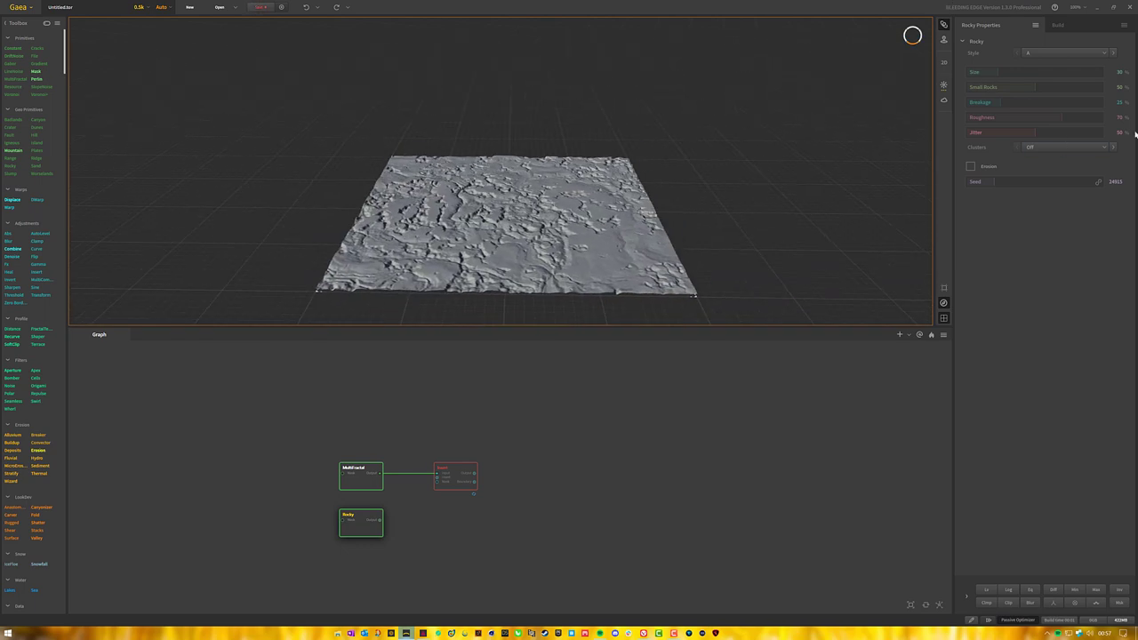
left_click(1053, 145)
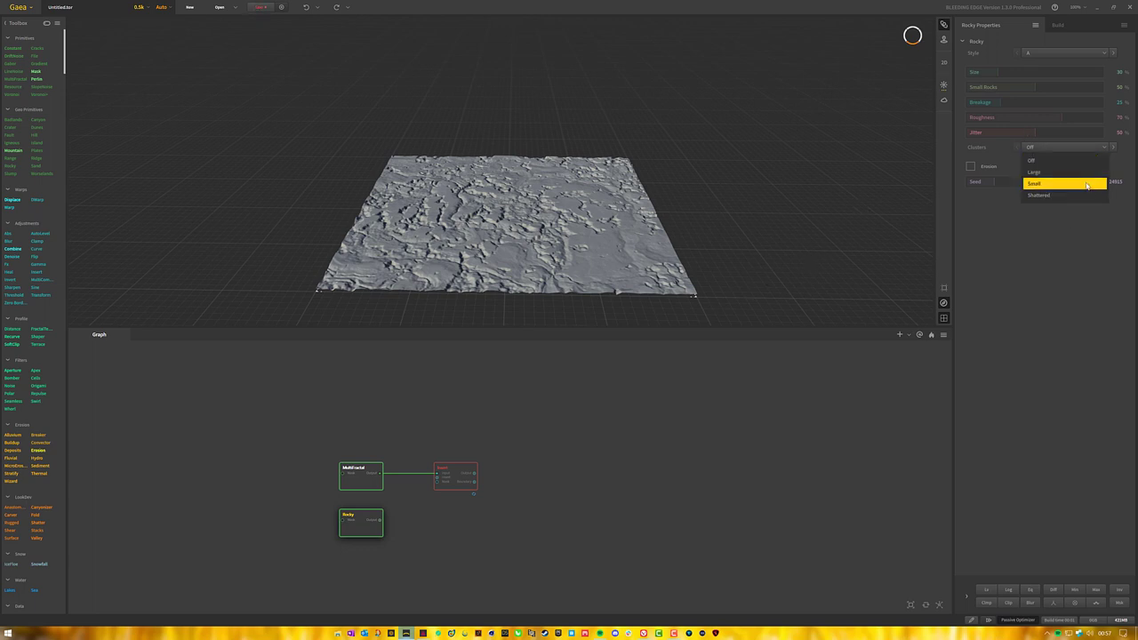
left_click(1053, 195)
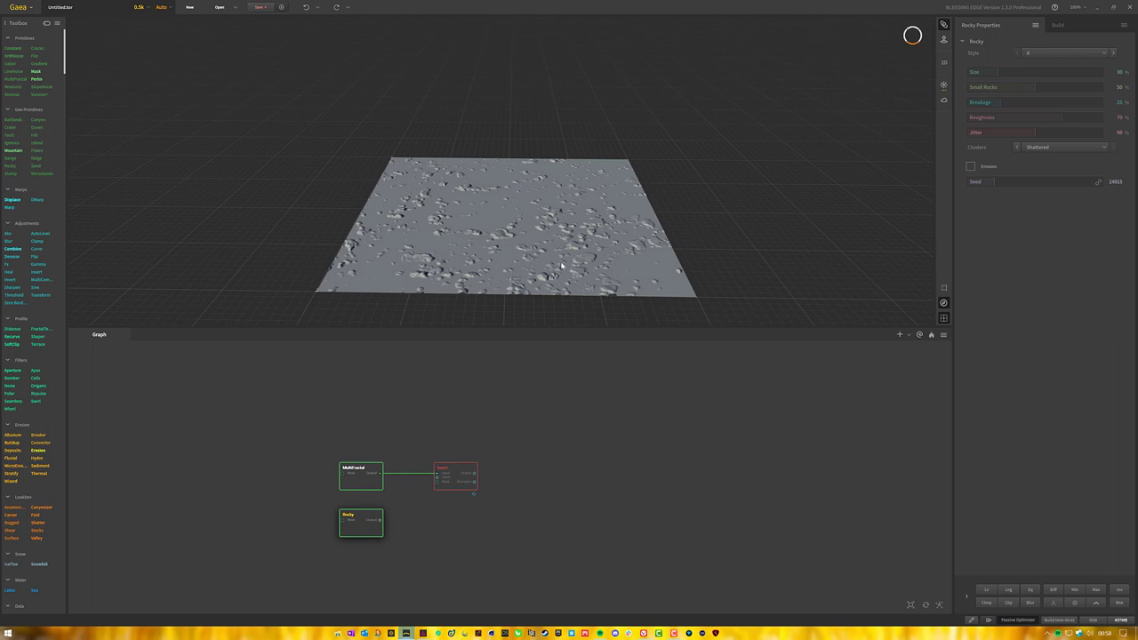
Connect the Rocky node's output to the Insert node's second input, place Insert closer to MultiFractal, and view its terrain.
left_click_drag(377, 522, 428, 484)
left_click(436, 484)
left_click_drag(509, 184, 505, 162)
scroll(505, 179, "down", 3)
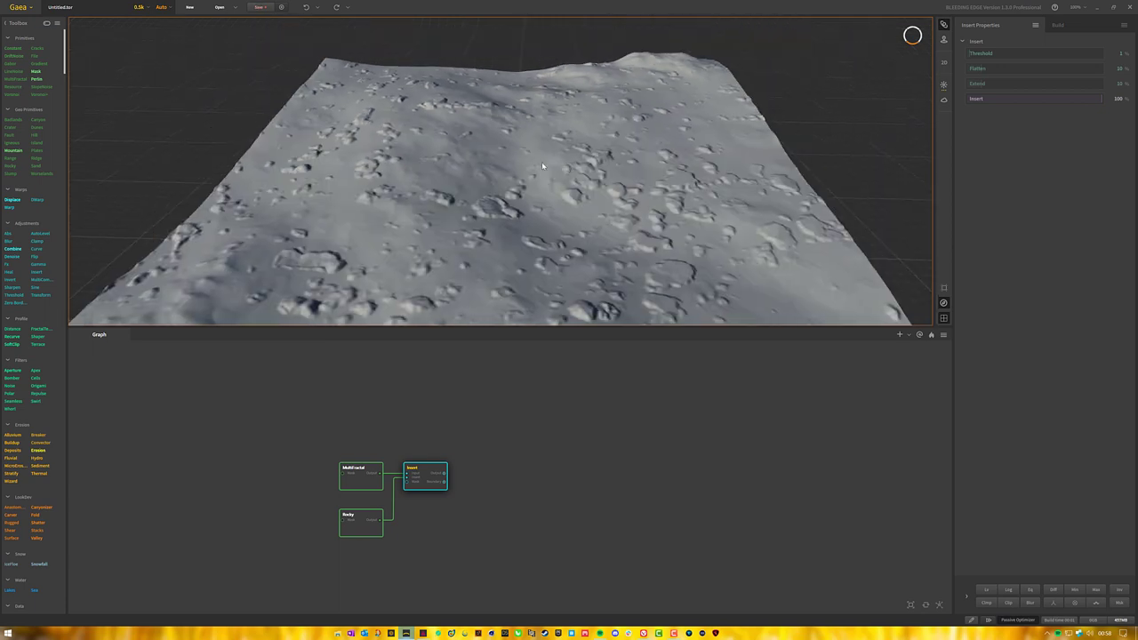
left_click_drag(619, 208, 623, 169)
Compare the terrain of the MultiFractal node with that of the Insert node by switching between them.
left_click(365, 472)
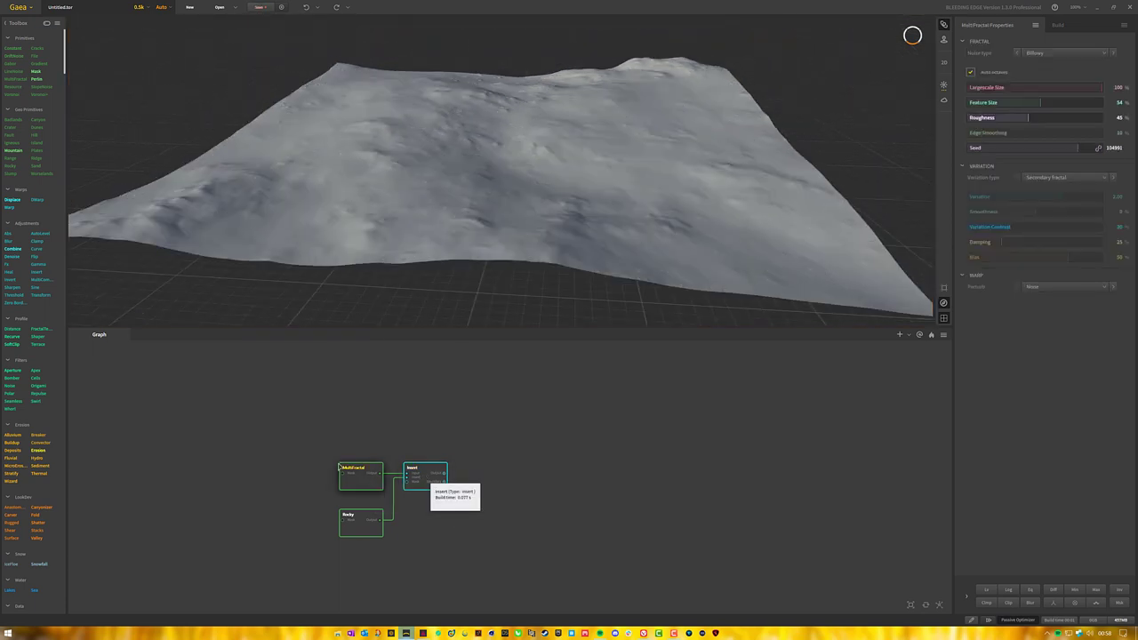
left_click(416, 478)
left_click(361, 480)
left_click(425, 476)
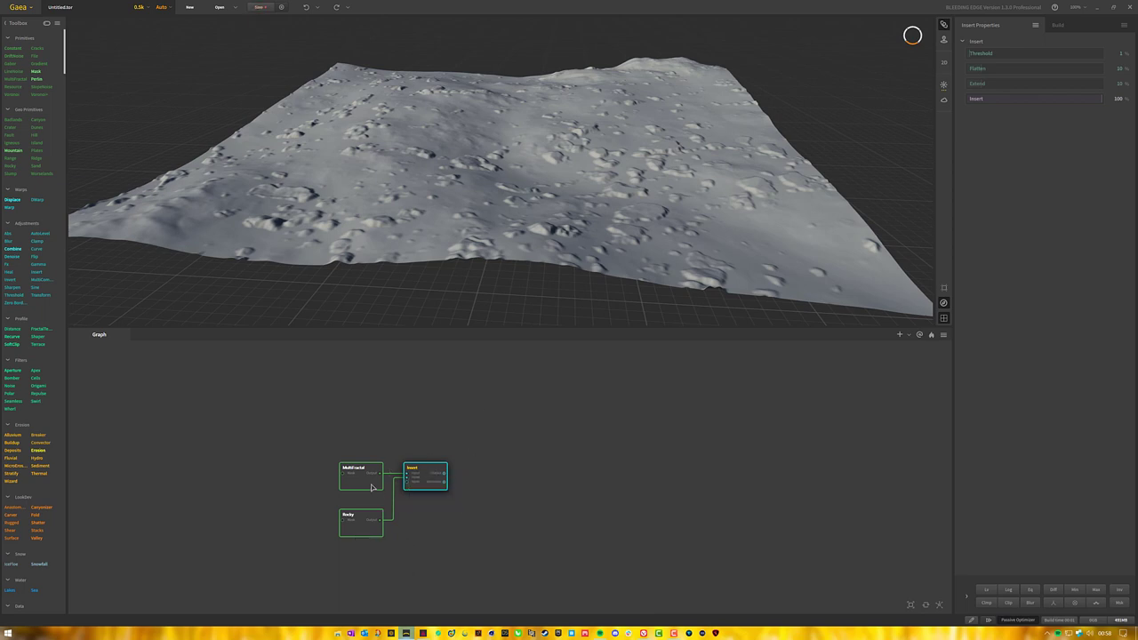
left_click(371, 486)
left_click(374, 485)
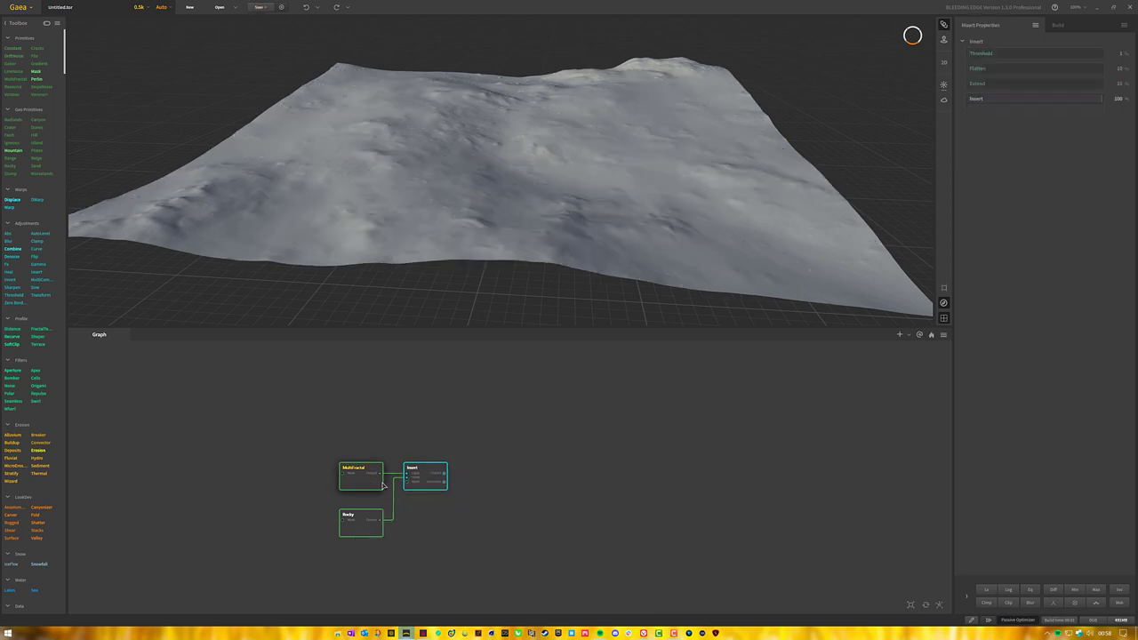
left_click(431, 471)
Add a Combine node, connect the MultiFractal and Rocky outputs to its two inputs, and place it directly below the Insert node.
right_click(470, 535)
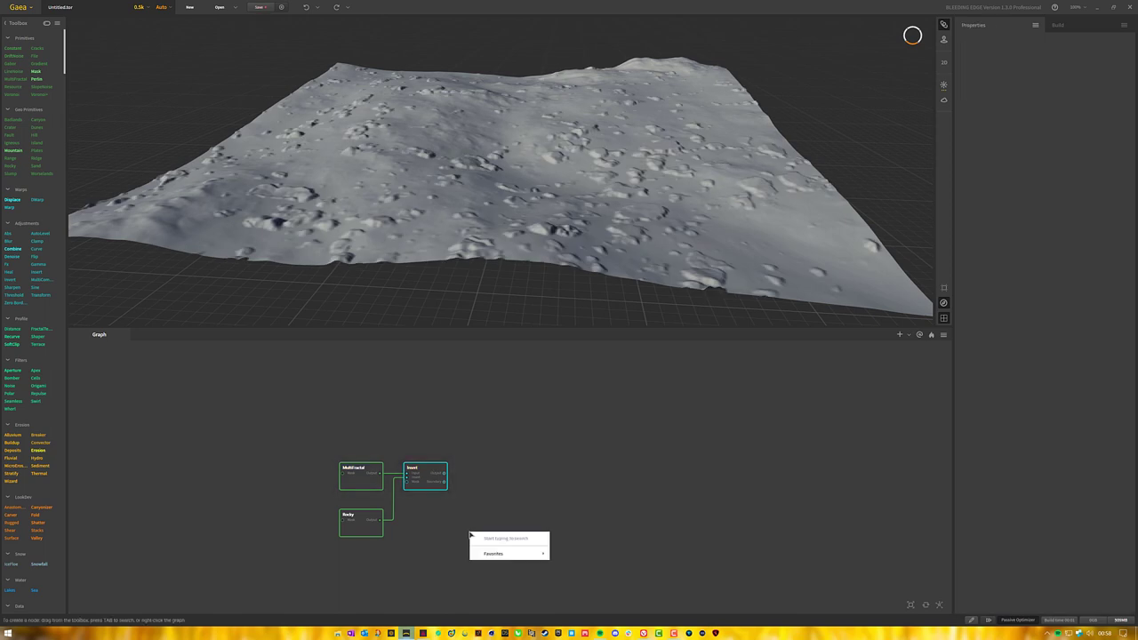
type("combine")
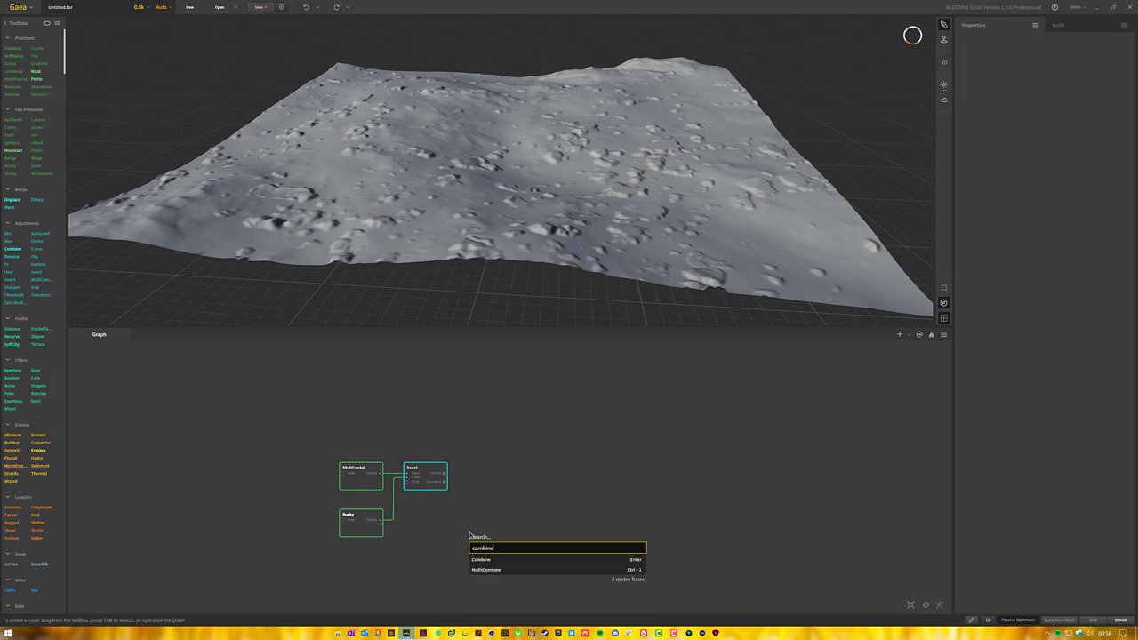
left_click(498, 559)
left_click_drag(475, 544, 380, 473)
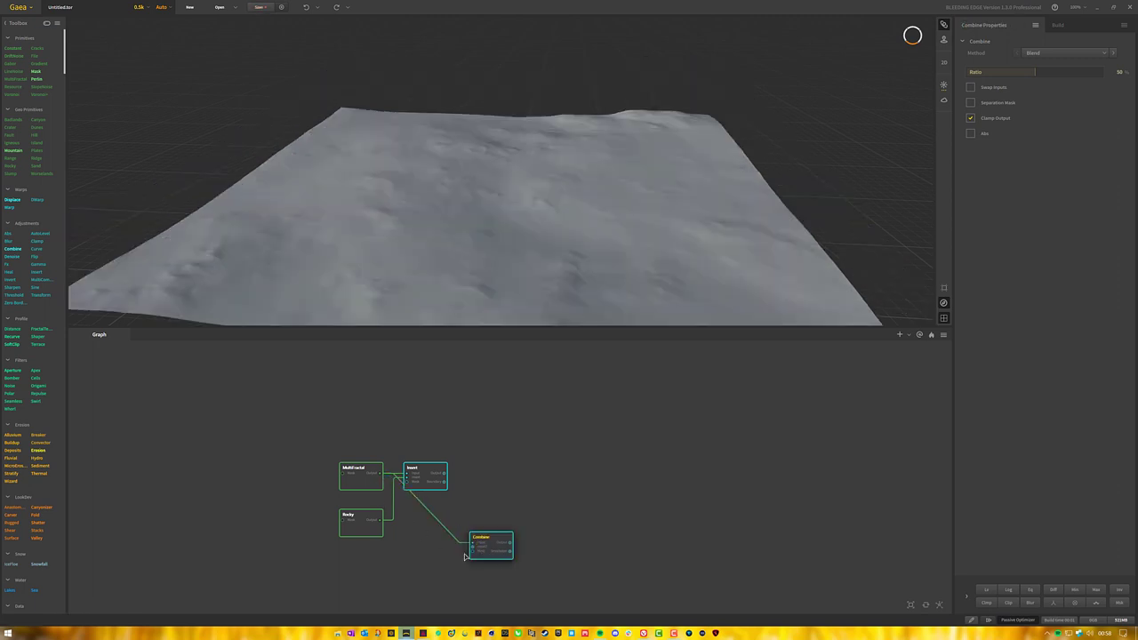
left_click_drag(474, 547, 383, 519)
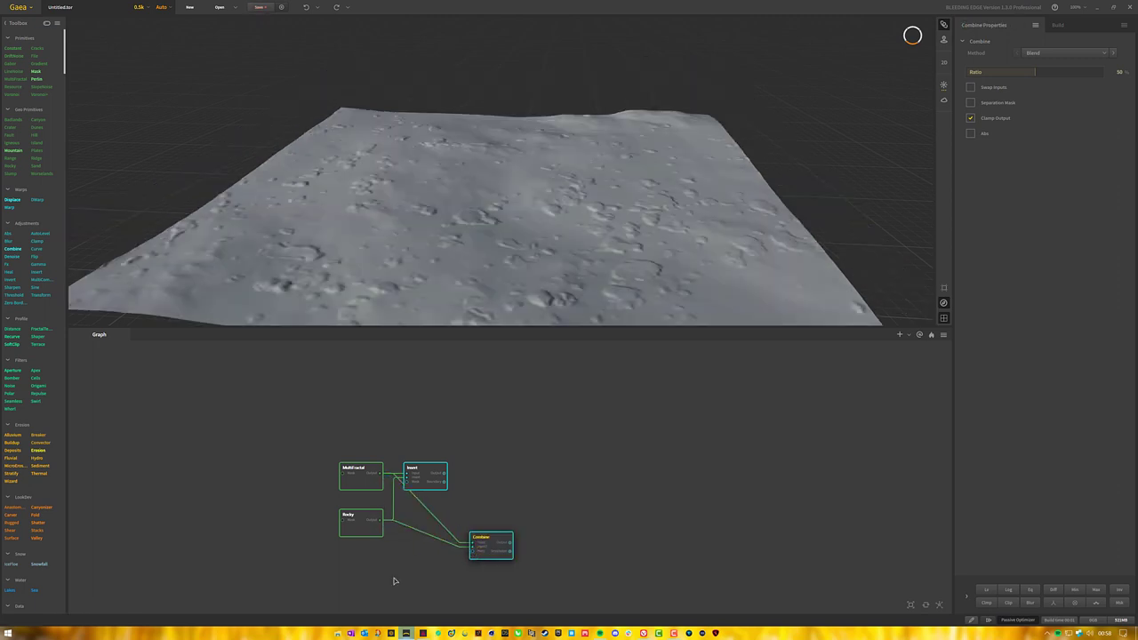
left_click_drag(492, 539, 426, 515)
left_click(510, 539)
left_click(353, 484)
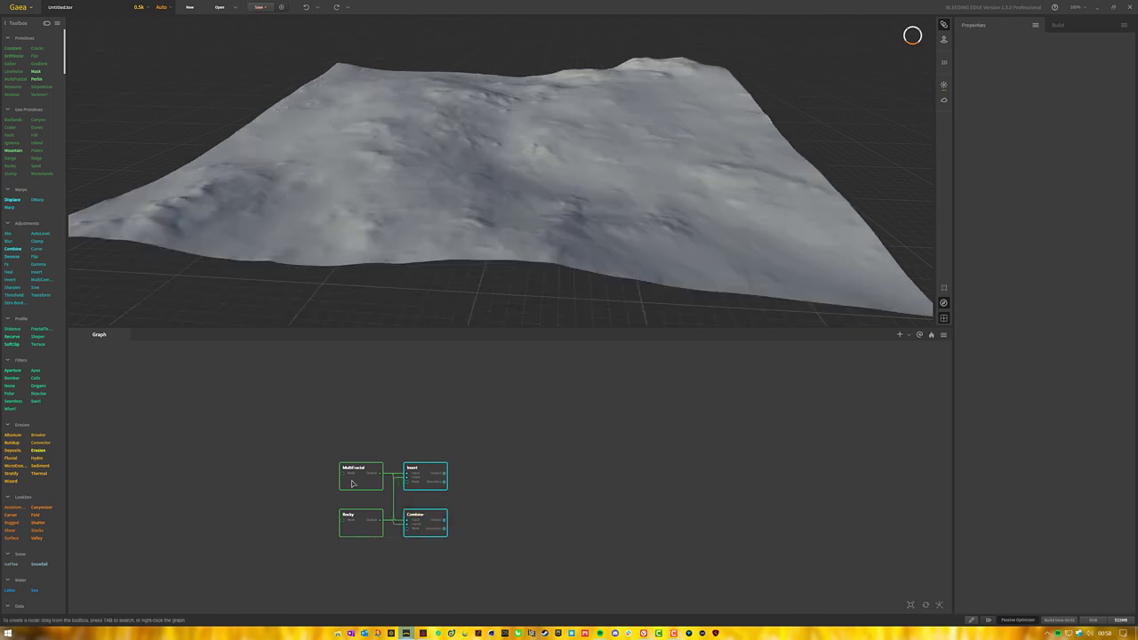
Try the Combine node's Max method with a Ratio of 76%.
left_click(420, 521)
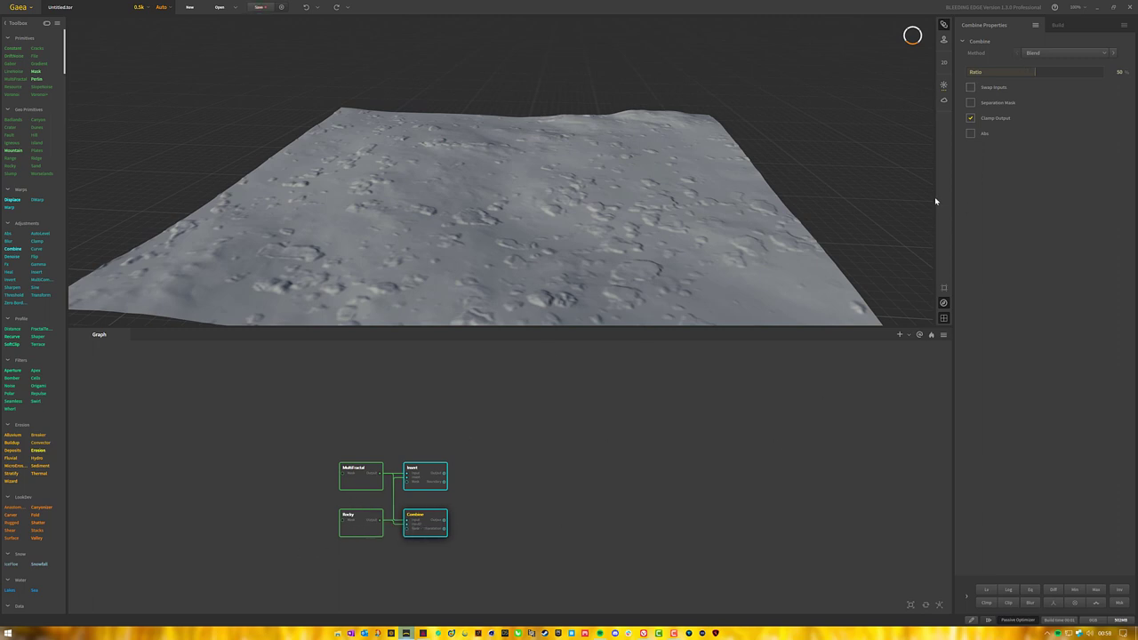
left_click(1037, 56)
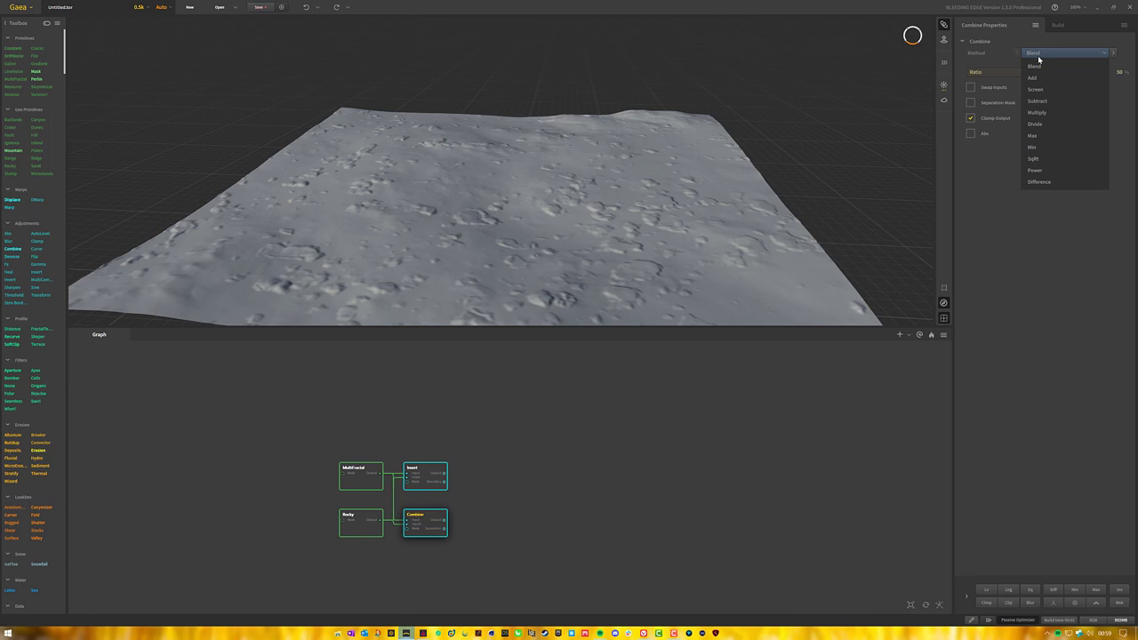
left_click(1052, 138)
left_click_drag(1047, 73, 1052, 74)
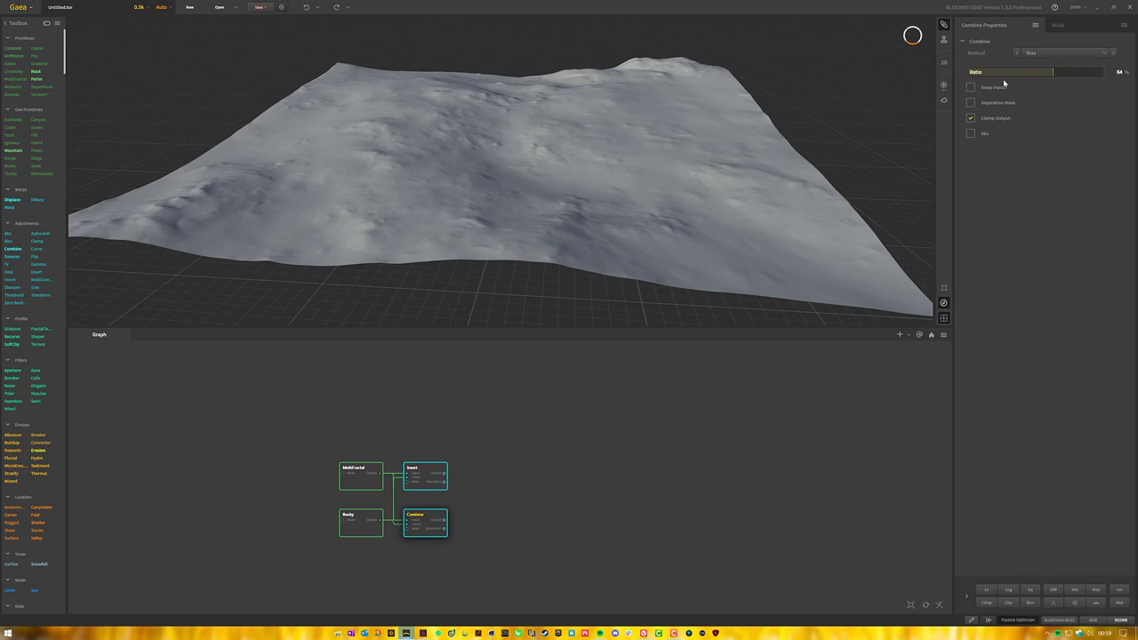
mouse_move(1052, 73)
left_mouse_down()
mouse_move(967, 73)
mouse_move(1069, 73)
left_mouse_up()
Set the Combine node's Method to Add and its Ratio to 100%.
left_click(1050, 58)
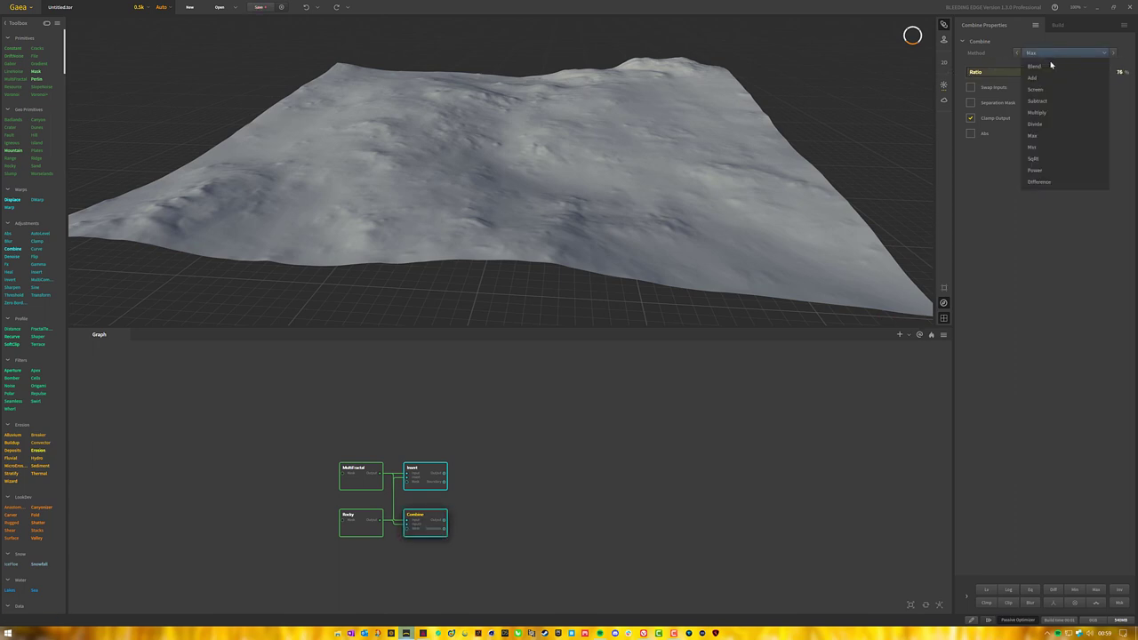
left_click(1045, 79)
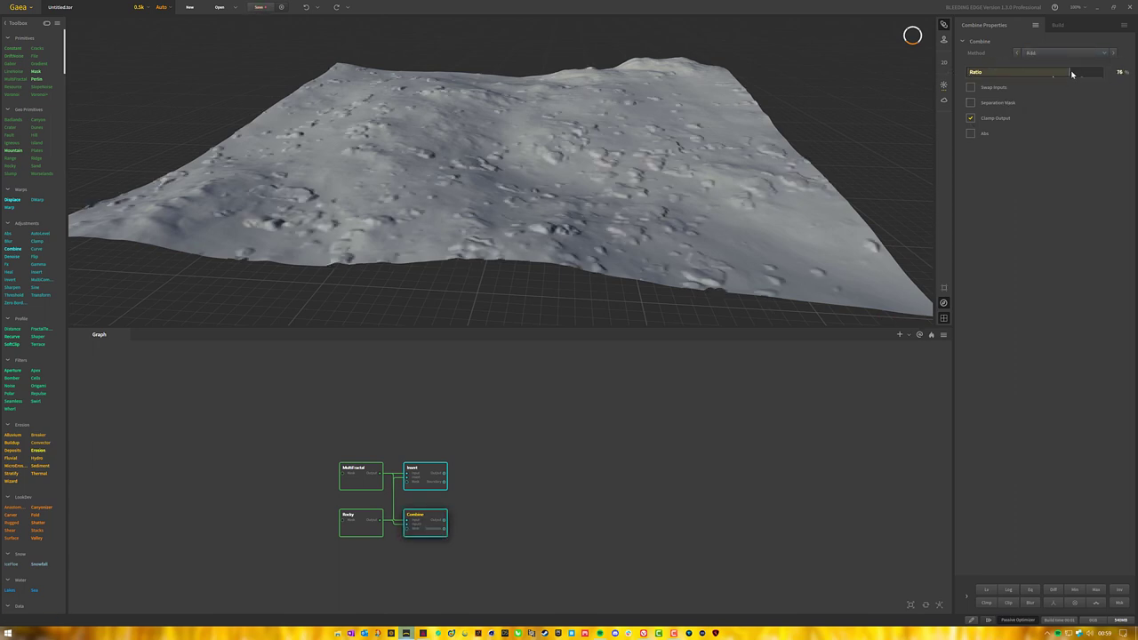
left_click_drag(1068, 73, 1135, 113)
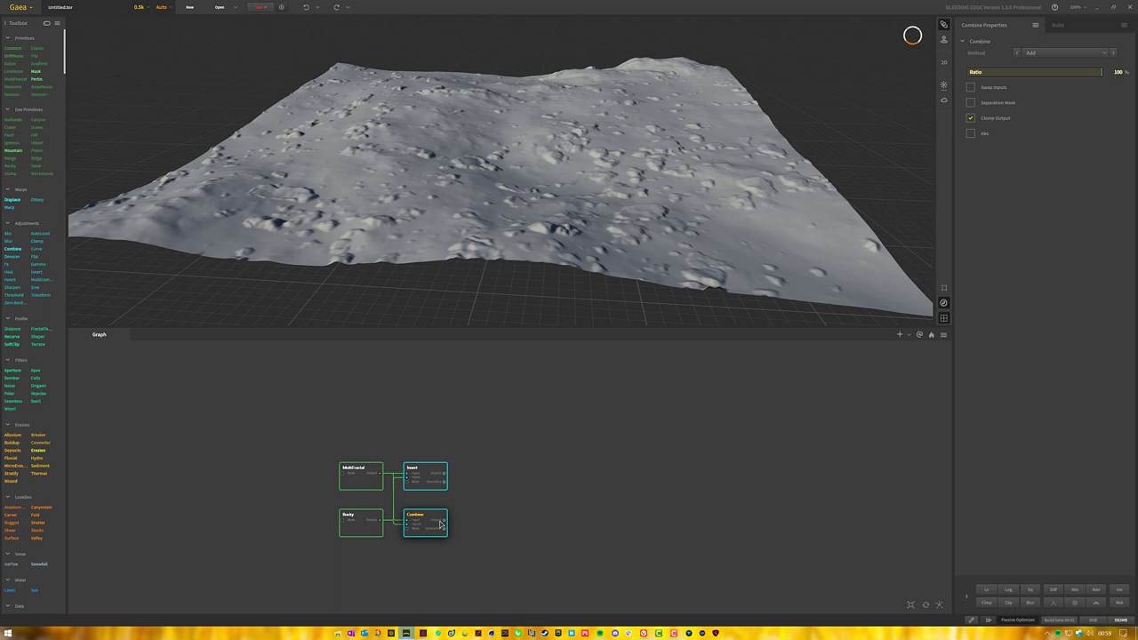
mouse_move(496, 199)
left_mouse_down()
mouse_move(492, 108)
mouse_move(497, 219)
left_mouse_up()
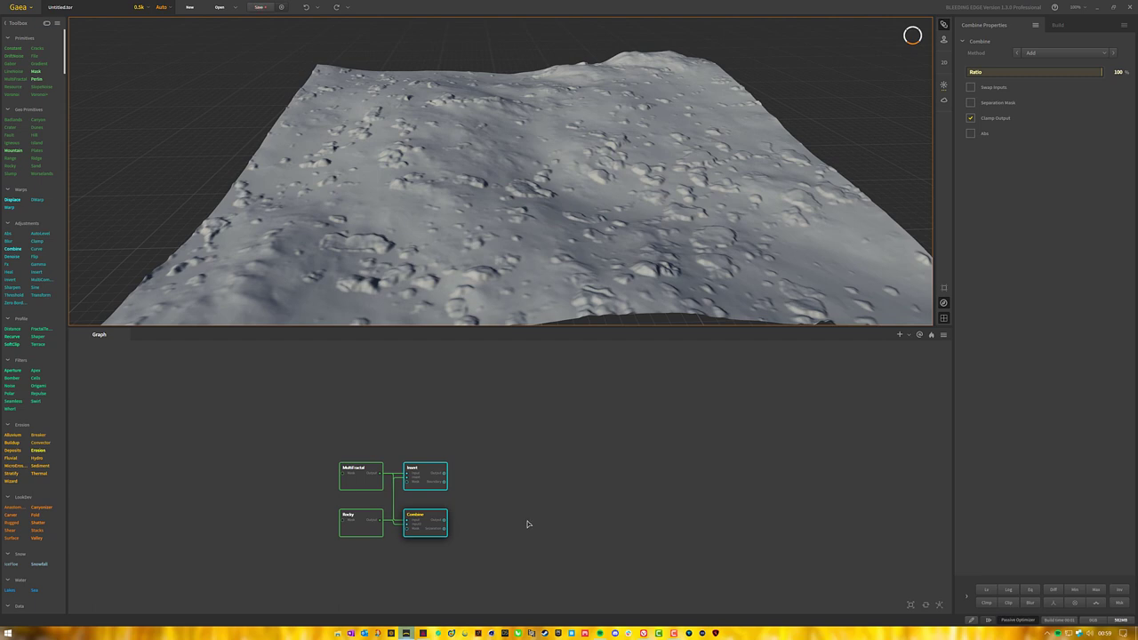
left_click_drag(1100, 74, 1134, 77)
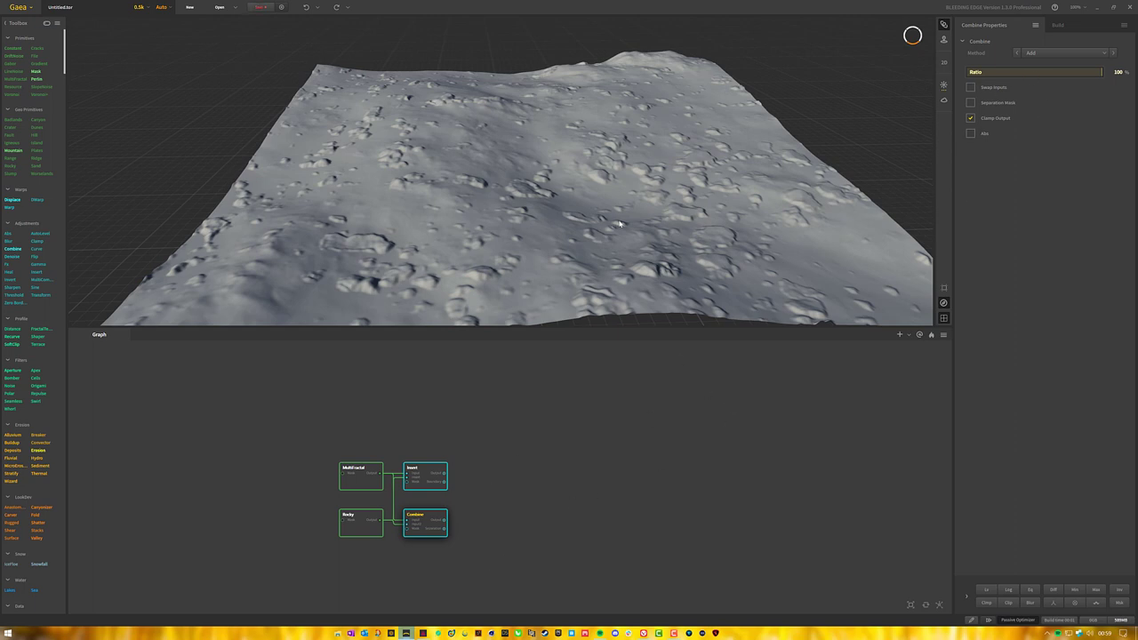
Compare the Insert node's terrain with the Combine node's and delete the Combine node.
left_click(427, 474)
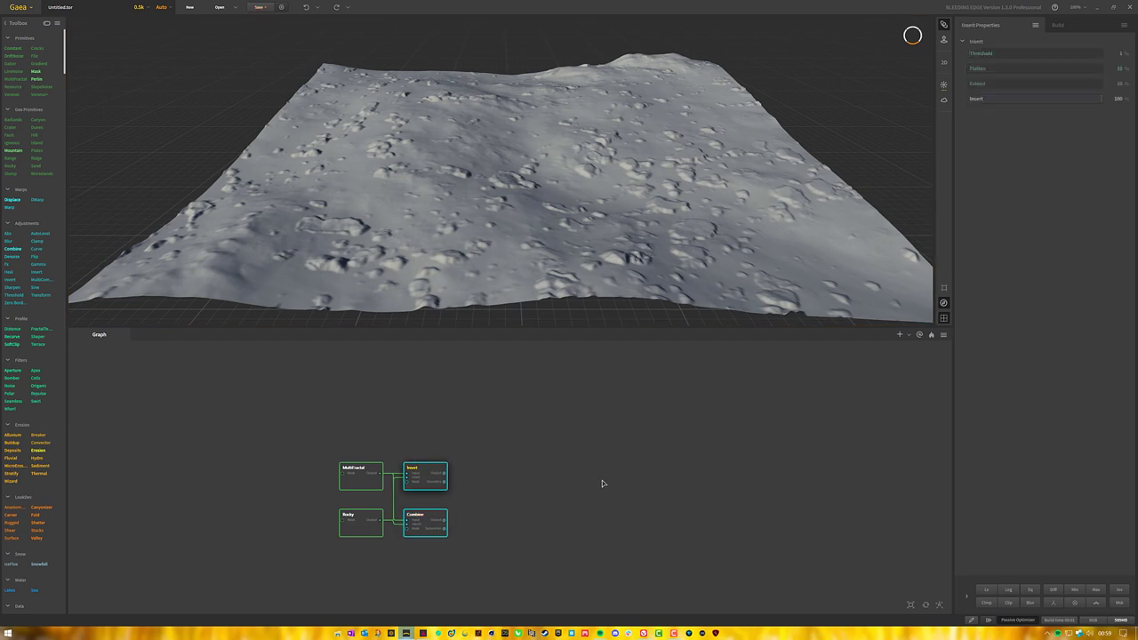
left_click(423, 516)
left_click_drag(480, 583, 402, 502)
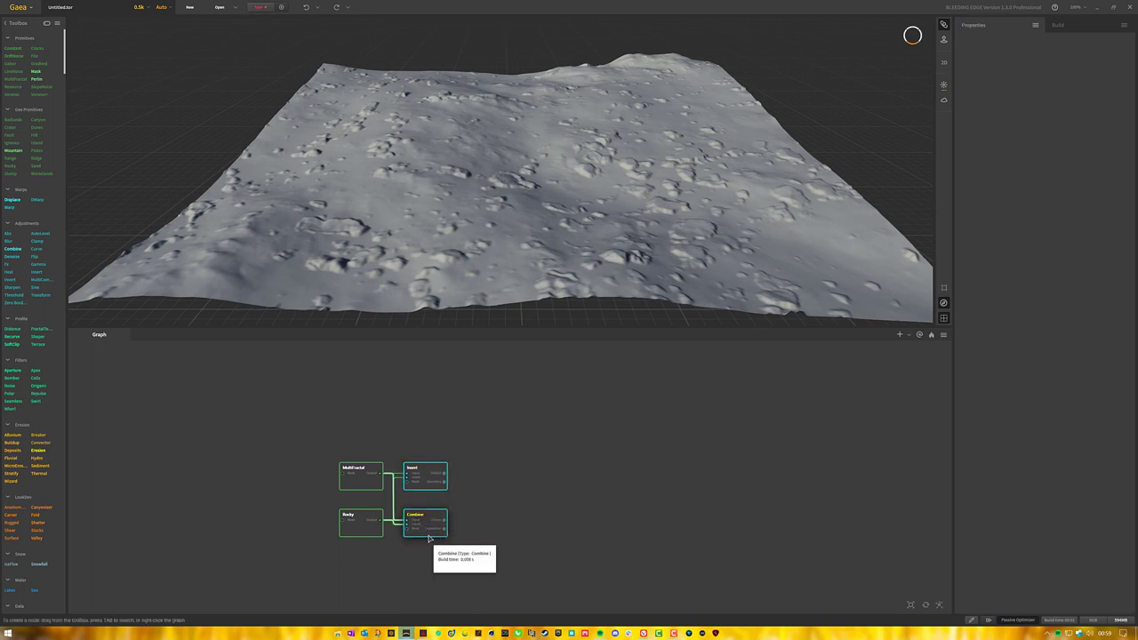
key("Delete")
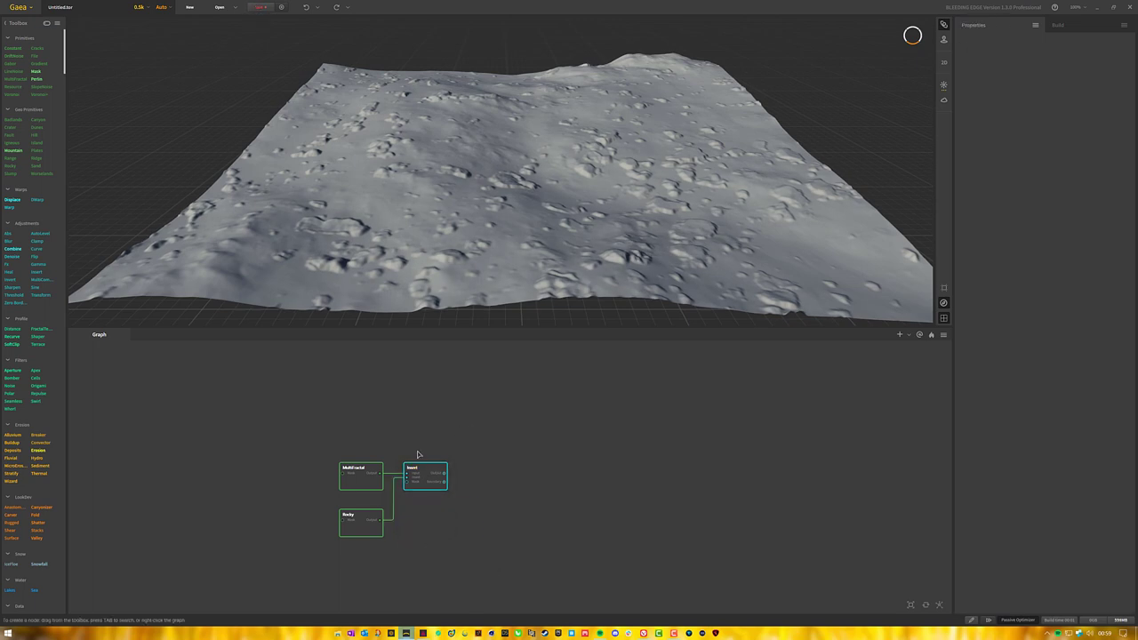
Try Insert Threshold values of 99%, 21% and 7%, letting the program continue after the crash recovery dialog.
left_click(428, 478)
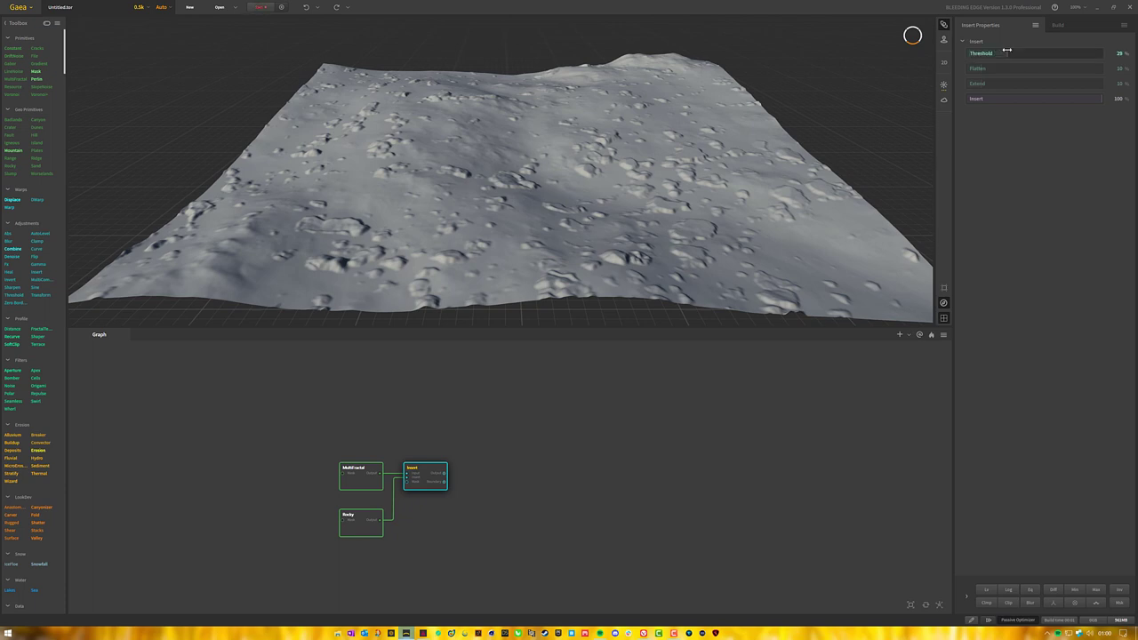
left_click_drag(1035, 52, 751, 217)
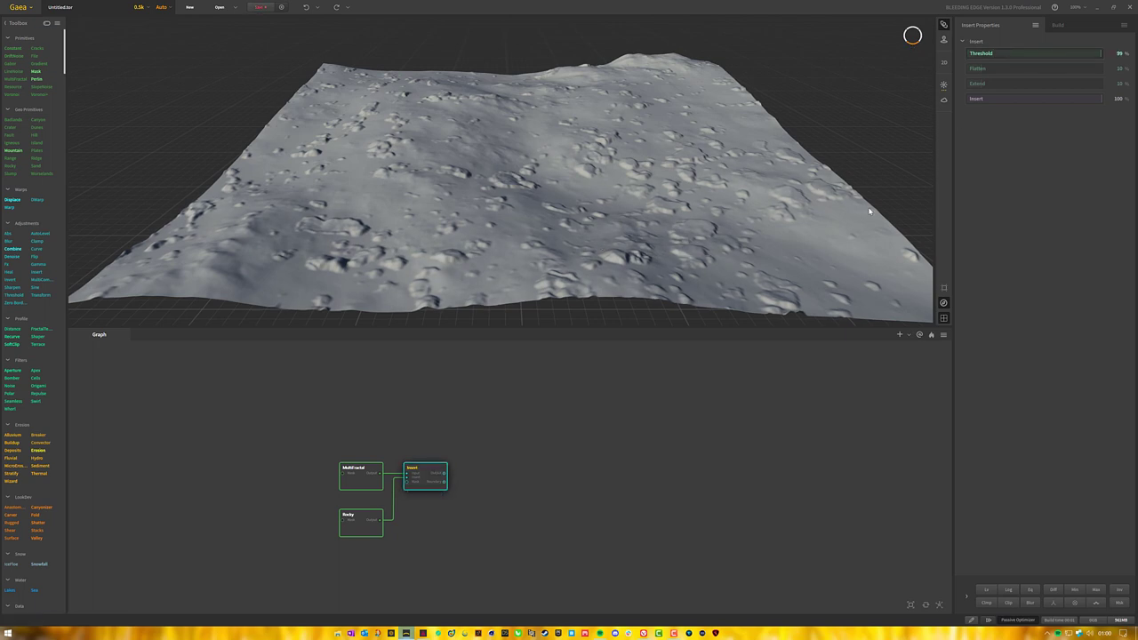
left_click_drag(1105, 57, 1020, 30)
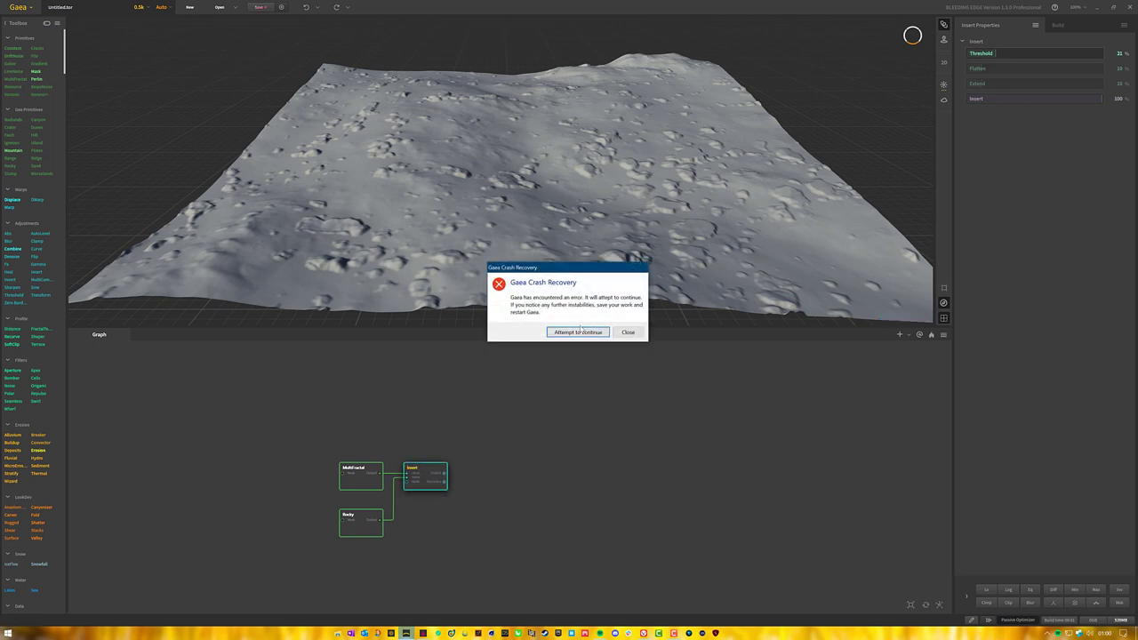
left_click(580, 331)
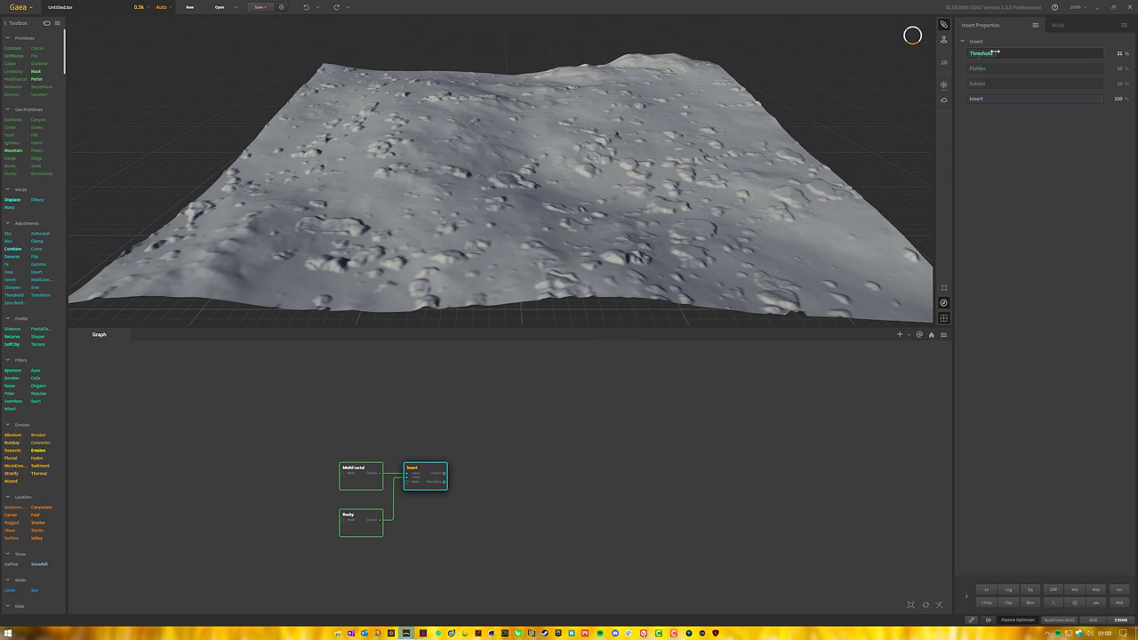
mouse_move(973, 51)
left_mouse_down()
mouse_move(988, 57)
mouse_move(977, 56)
left_mouse_up()
Move the Rocky node slightly closer to the MultiFractal node and set the Insert node's Threshold to 33%.
mouse_move(353, 527)
left_mouse_down()
mouse_move(371, 544)
mouse_move(356, 541)
mouse_move(356, 518)
left_mouse_up()
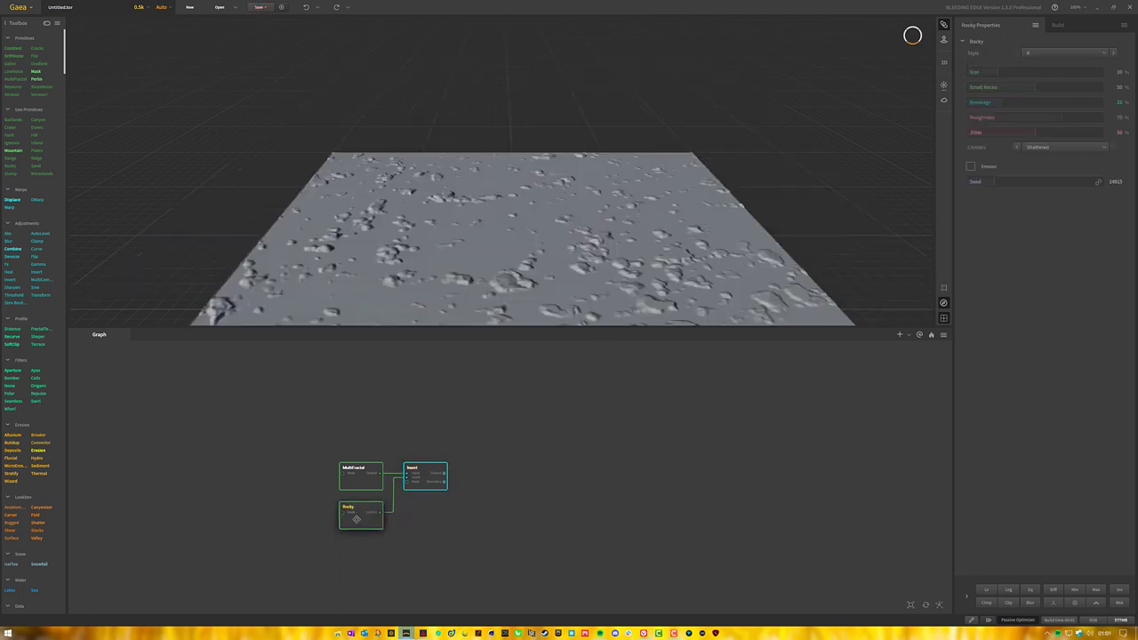
left_click(437, 486)
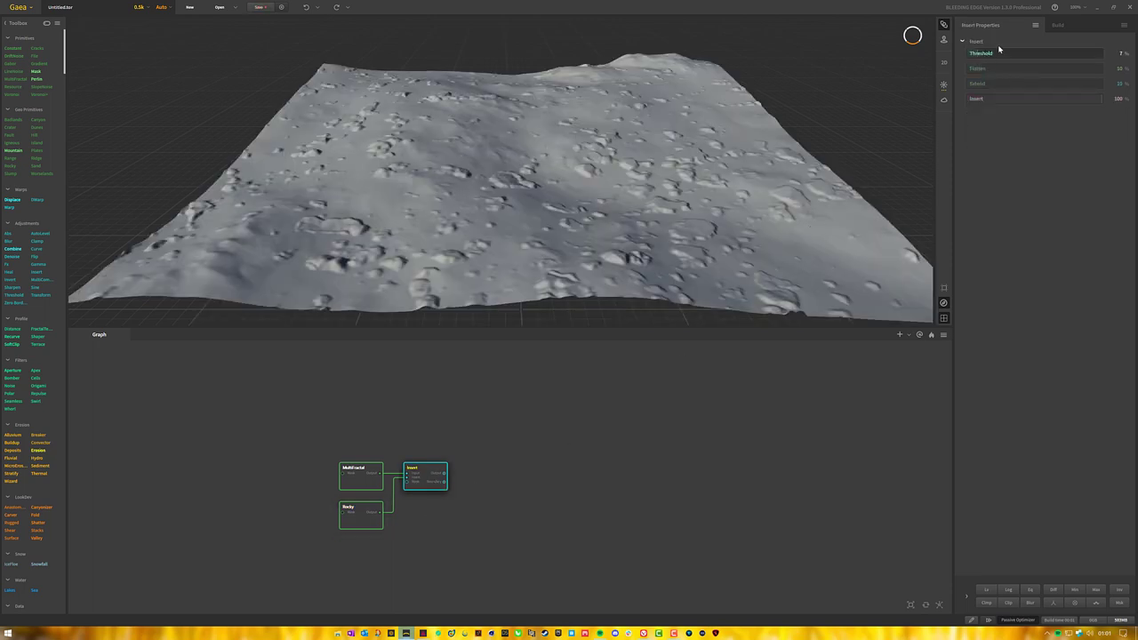
left_click(1012, 55)
Add an AutoLevel node to the Insert node's second output, place it just beside Insert, and show it as a mask.
right_click(490, 541)
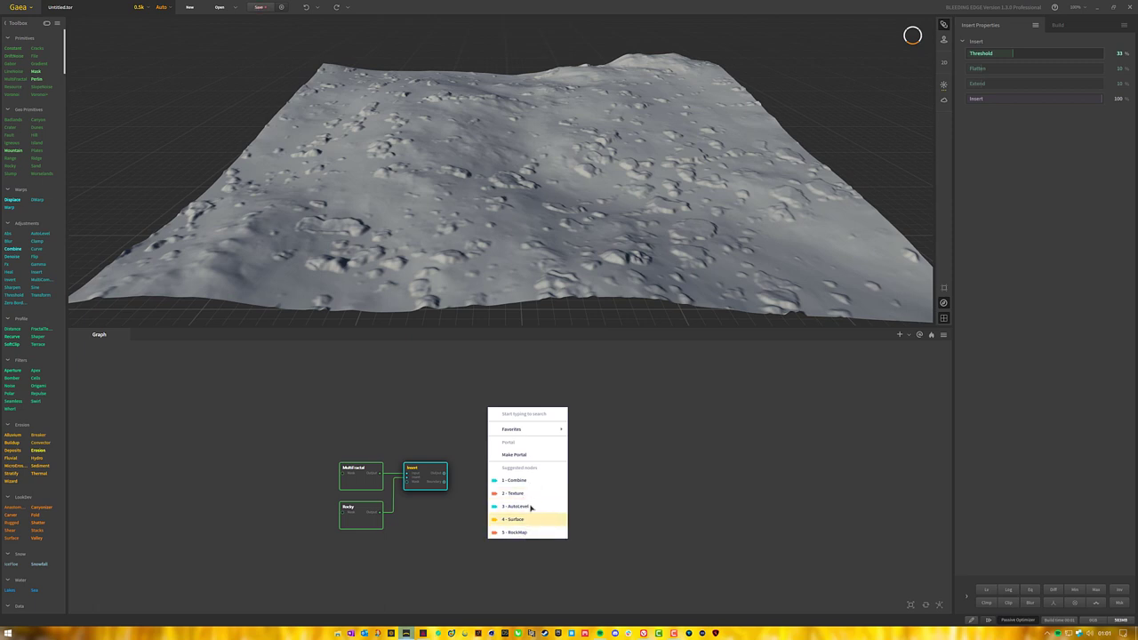
left_click(520, 506)
left_click_drag(513, 556, 490, 508)
right_click(490, 509)
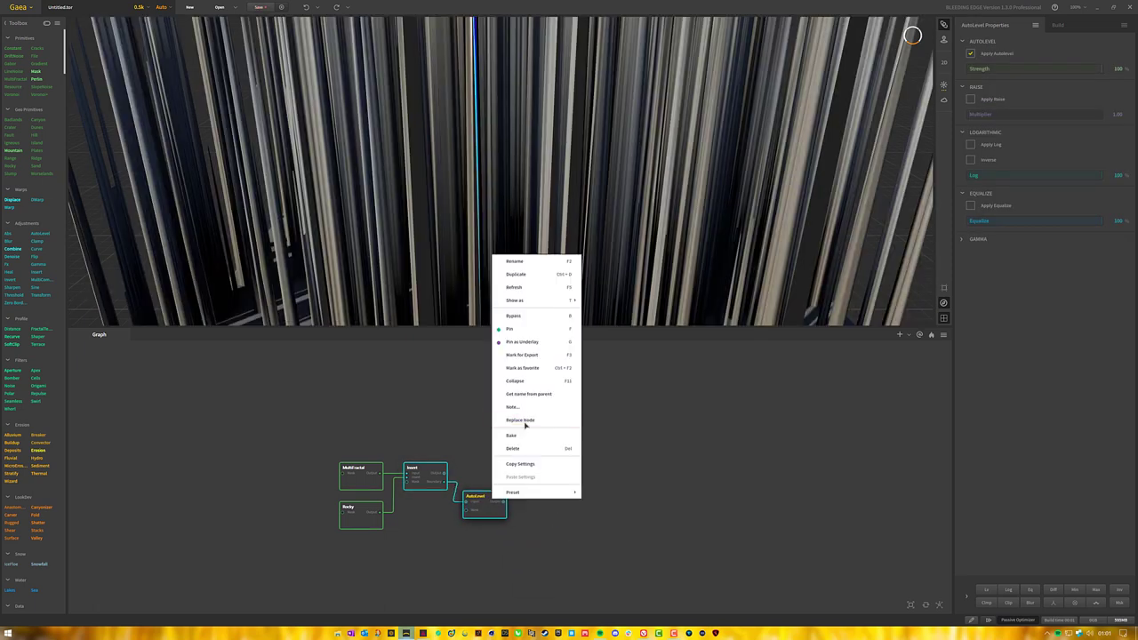
mouse_move(569, 300)
left_click(609, 327)
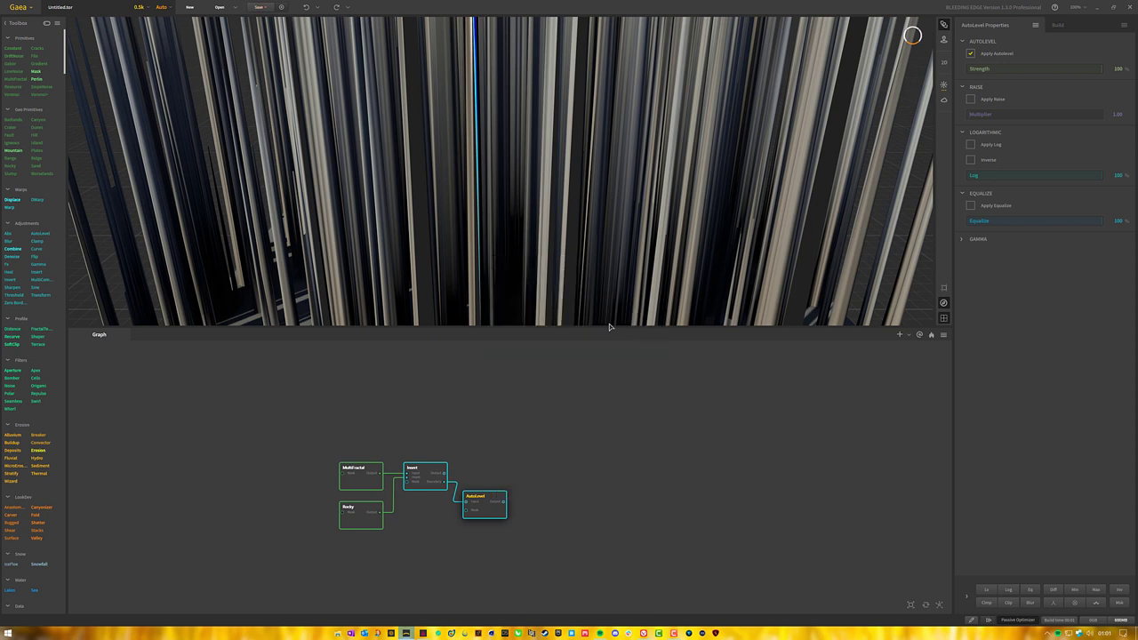
Examine the distribution of the rock shapes in the AutoLevel mask from a steep overhead angle.
left_click(428, 488)
left_click(490, 506)
left_click_drag(565, 284, 544, 301)
scroll(551, 294, "down", 3)
middle_click_drag(544, 294, 605, 238)
left_click_drag(604, 238, 592, 155)
middle_click_drag(591, 155, 532, 155)
scroll(542, 160, "up", 3)
left_click_drag(555, 162, 541, 202)
Pin the AutoLevel mask in the viewport so it stays displayed while other nodes are selected.
left_click(497, 510)
left_click(432, 471)
left_click(502, 512)
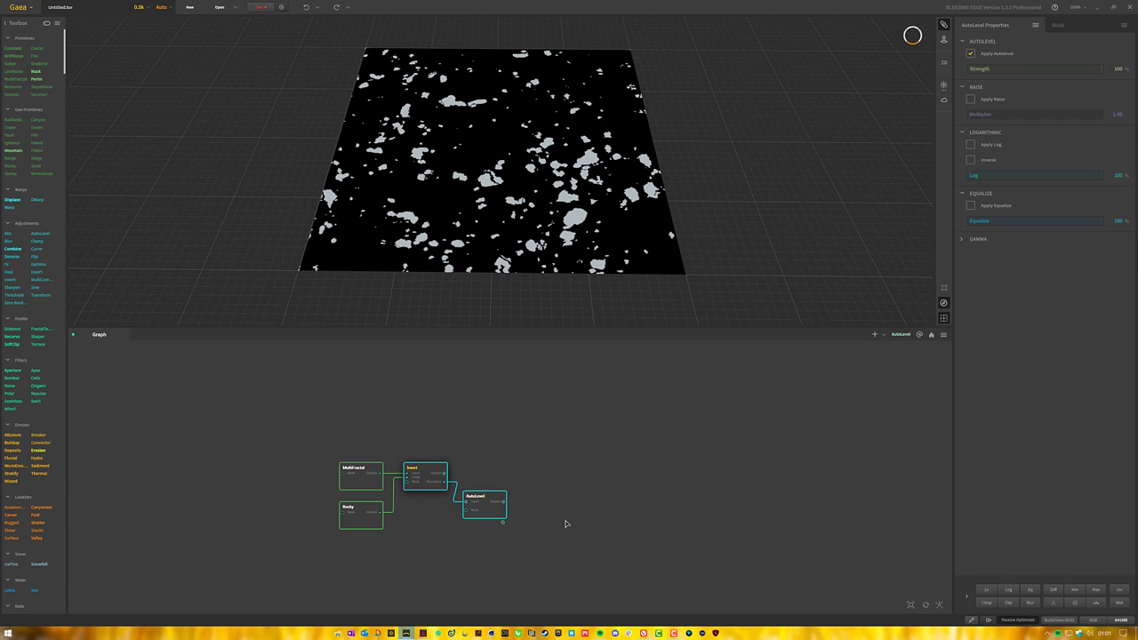
right_click(500, 509)
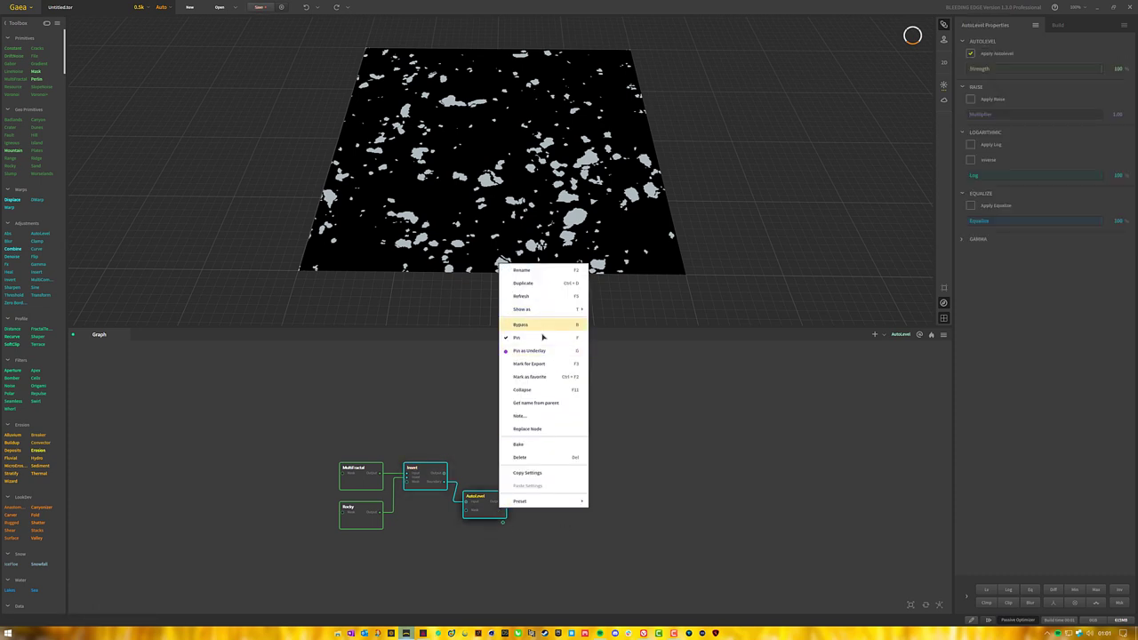
left_click(426, 533)
Try Threshold values of 48% and 23% on the Insert node, finally setting it to 1%.
left_click(432, 482)
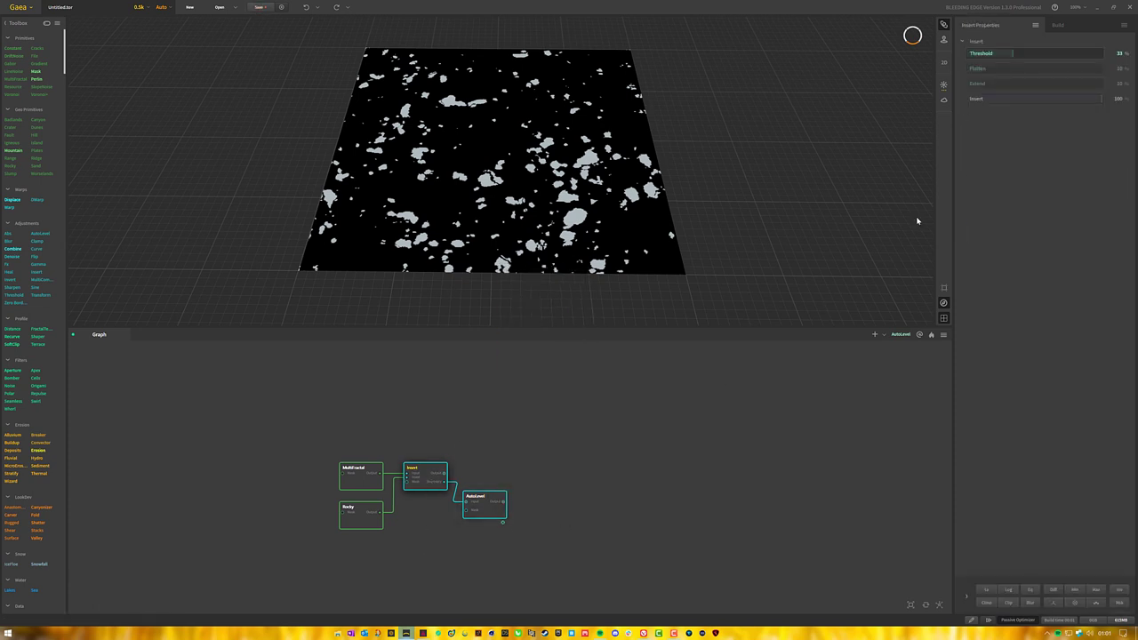
left_click_drag(1060, 60, 1032, 53)
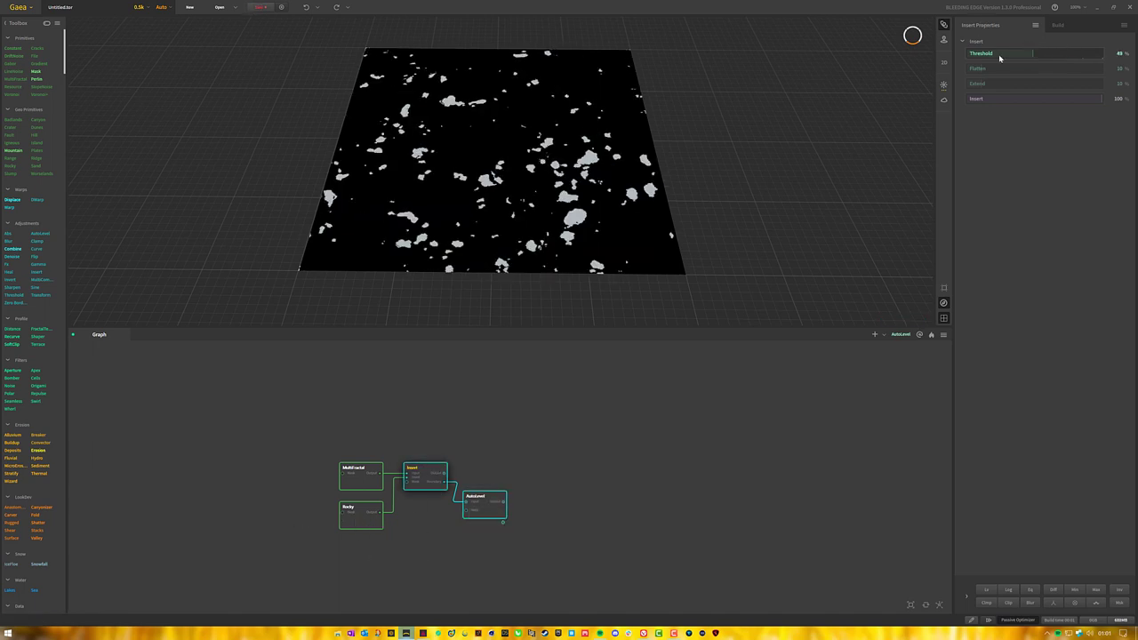
left_click_drag(1031, 53, 967, 53)
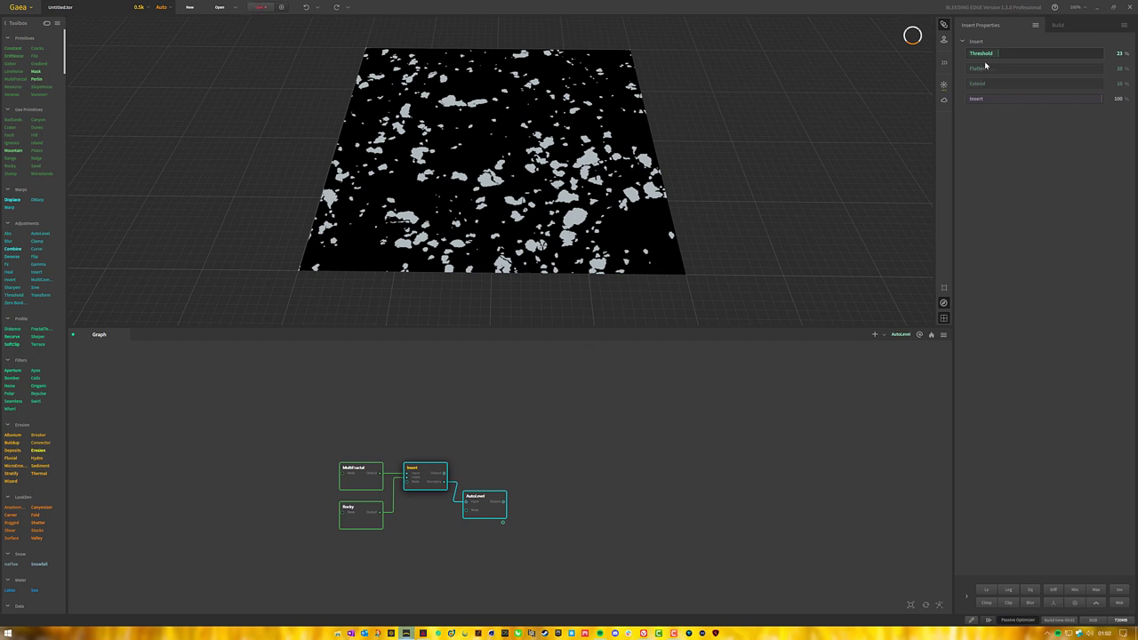
left_click_drag(997, 53, 969, 53)
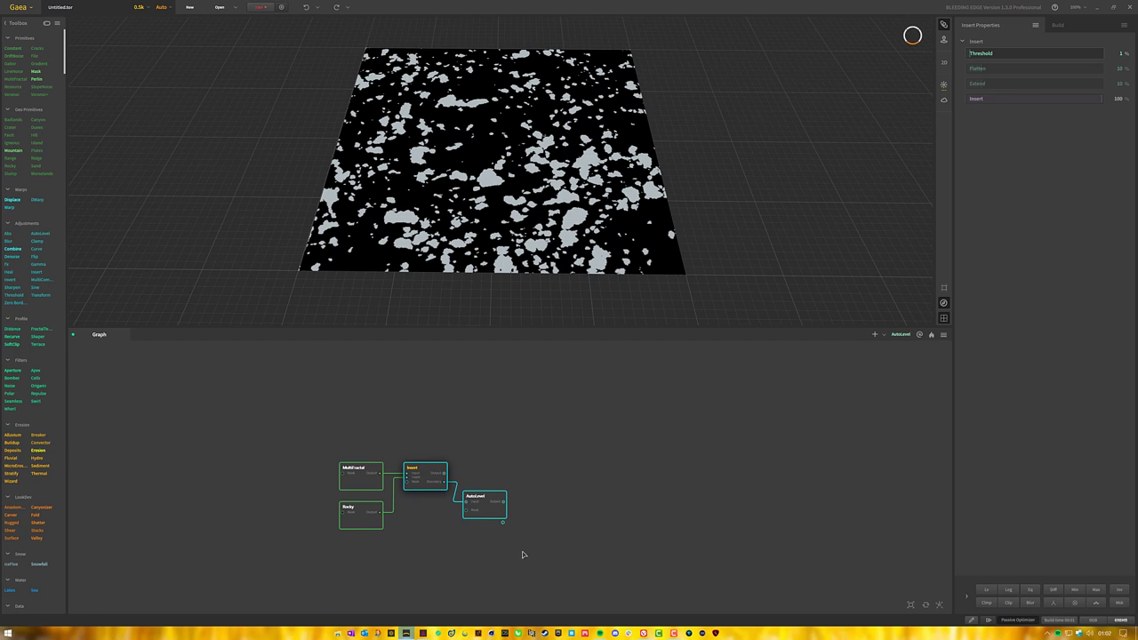
Delete the AutoLevel node and display the Insert node's terrain.
right_click(346, 472)
right_click(470, 535)
left_click(405, 535)
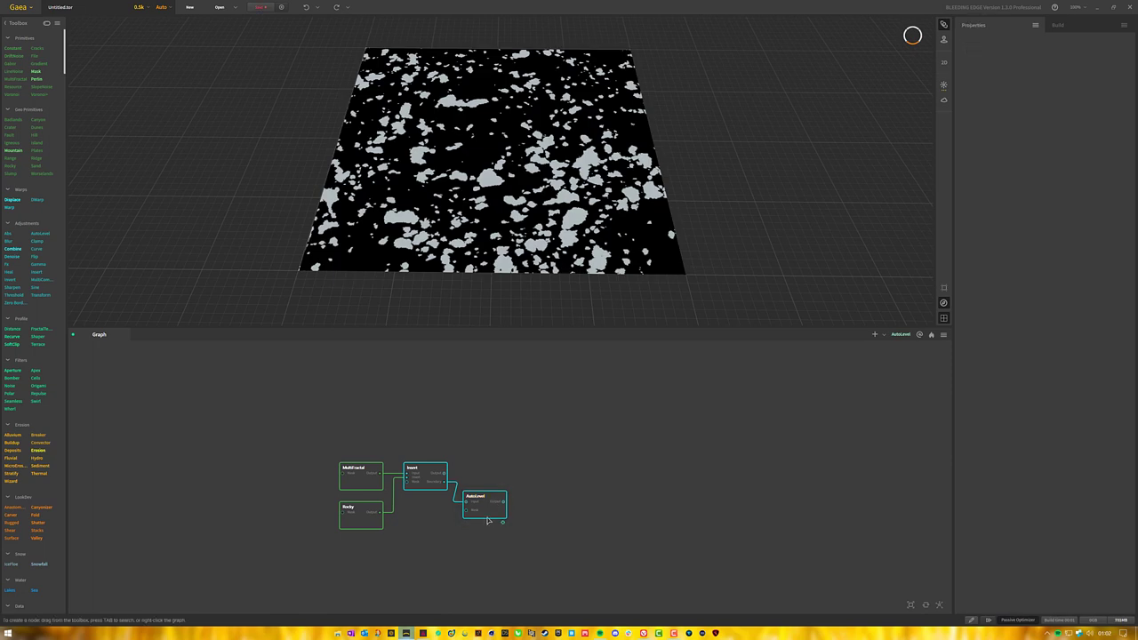
left_click(481, 550)
left_click_drag(553, 552, 468, 473)
key("Delete")
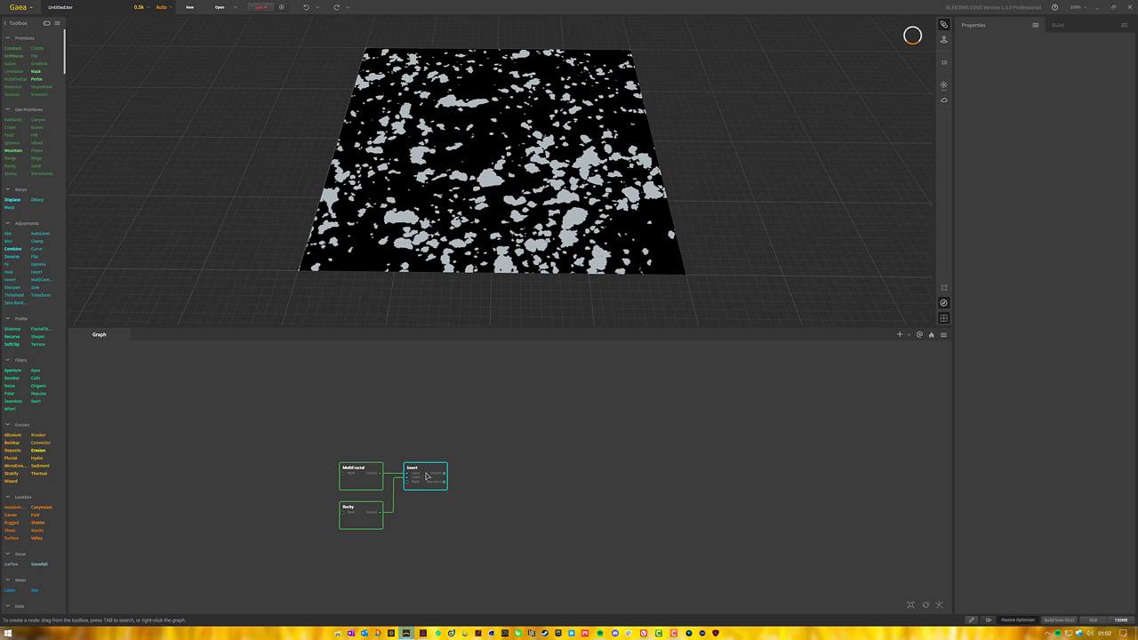
left_click(428, 477)
Try Flatten values of 88%, 45% and 70% on the Insert node while viewing the rocks up close.
left_click_drag(549, 98, 544, 115)
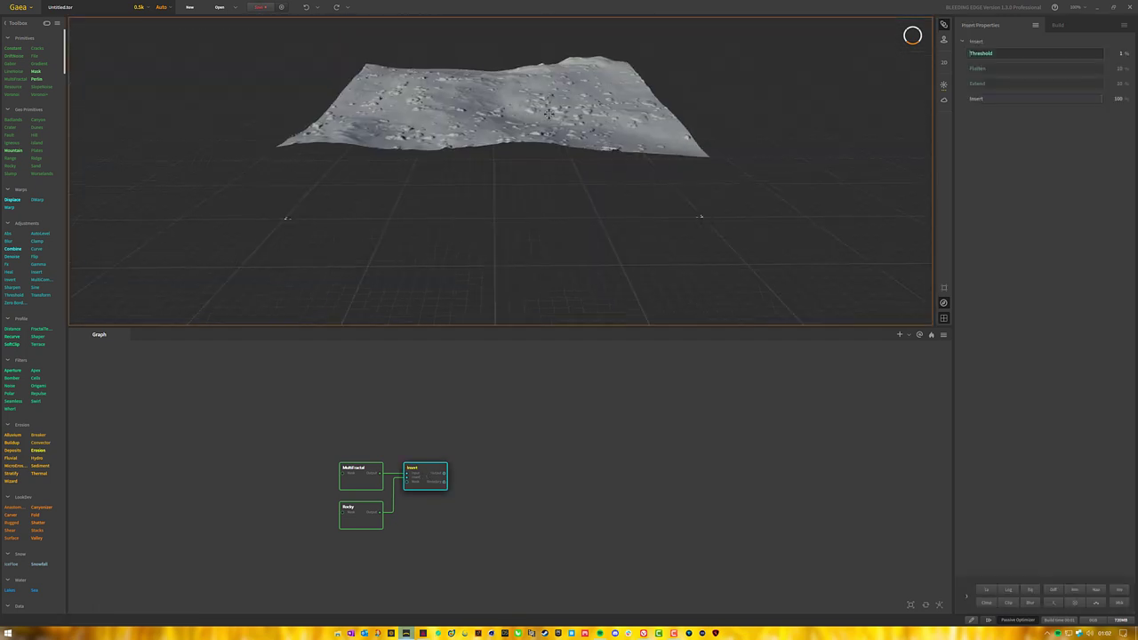
scroll(542, 160, "up", 3)
scroll(529, 200, "down", 1)
left_click_drag(528, 205, 526, 233)
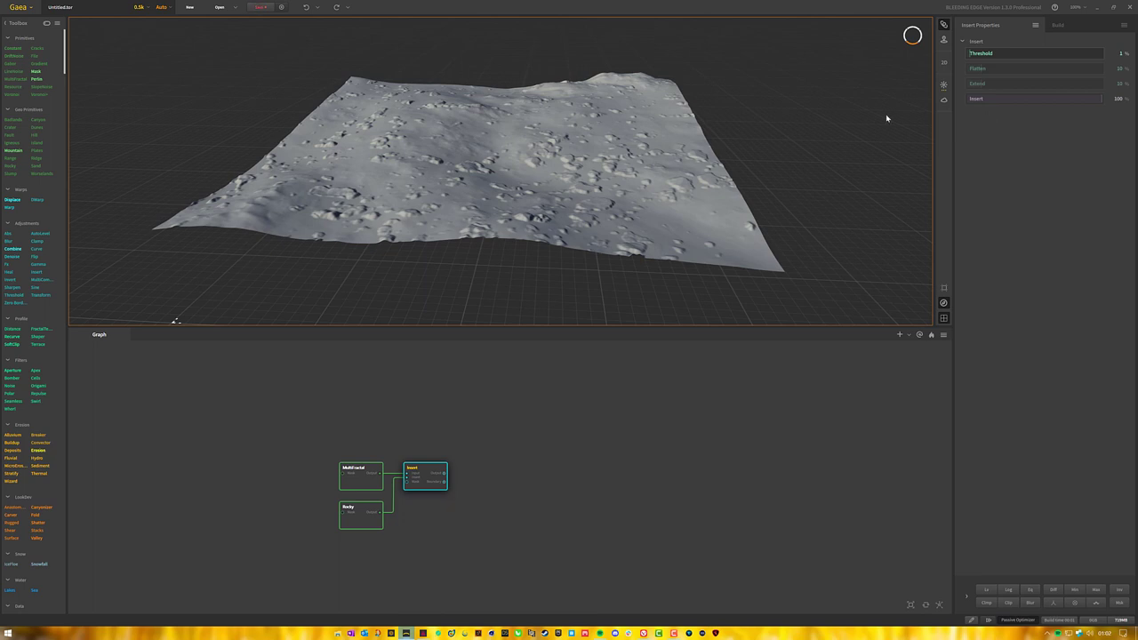
left_click_drag(665, 210, 928, 115)
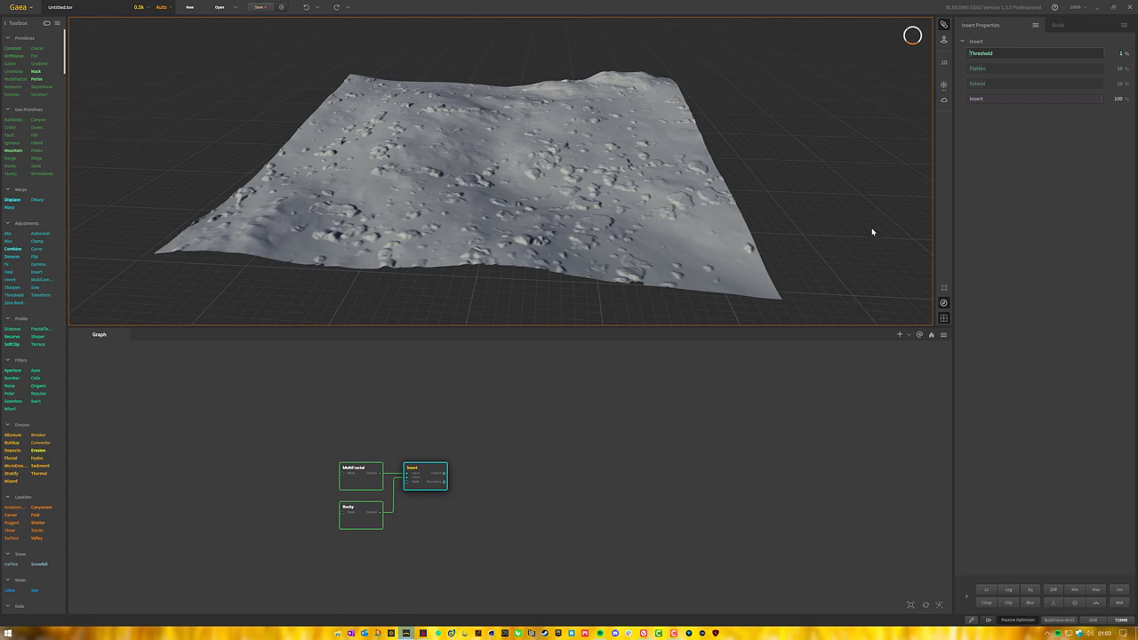
left_click_drag(987, 72, 1086, 71)
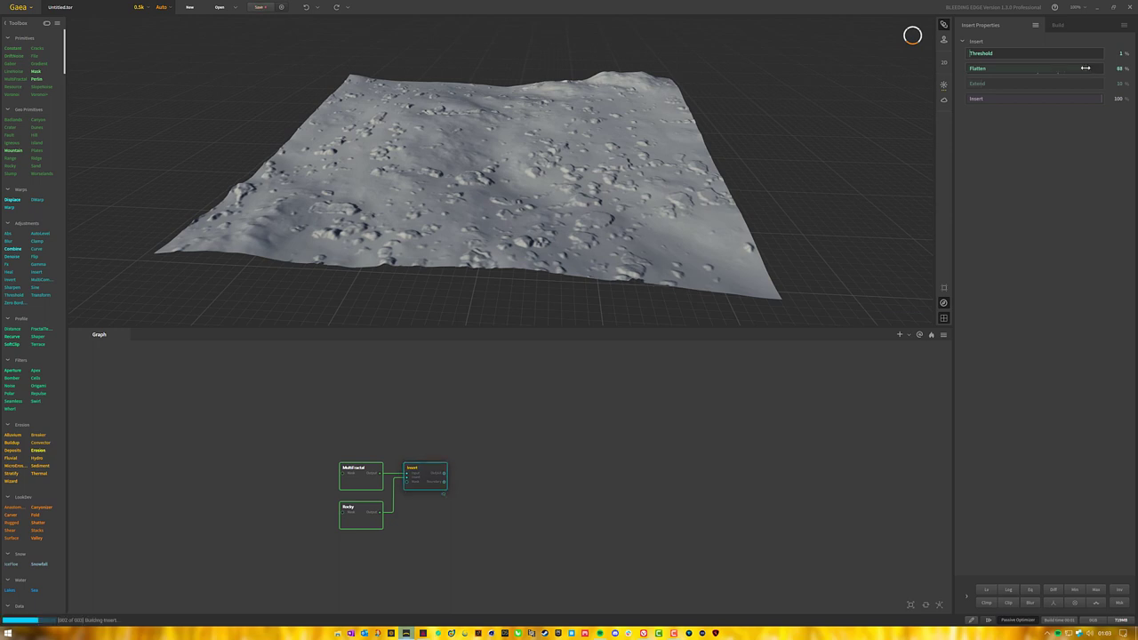
left_click_drag(569, 63, 555, 104)
scroll(440, 132, "up", 5)
left_click_drag(439, 132, 524, 132)
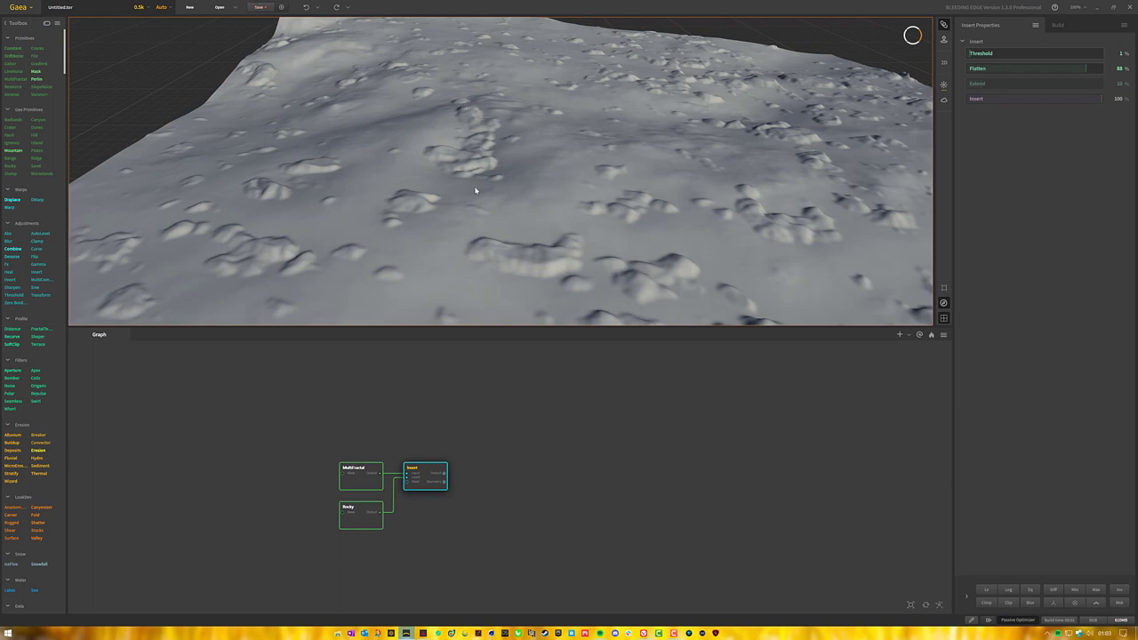
left_click_drag(1085, 68, 1026, 69)
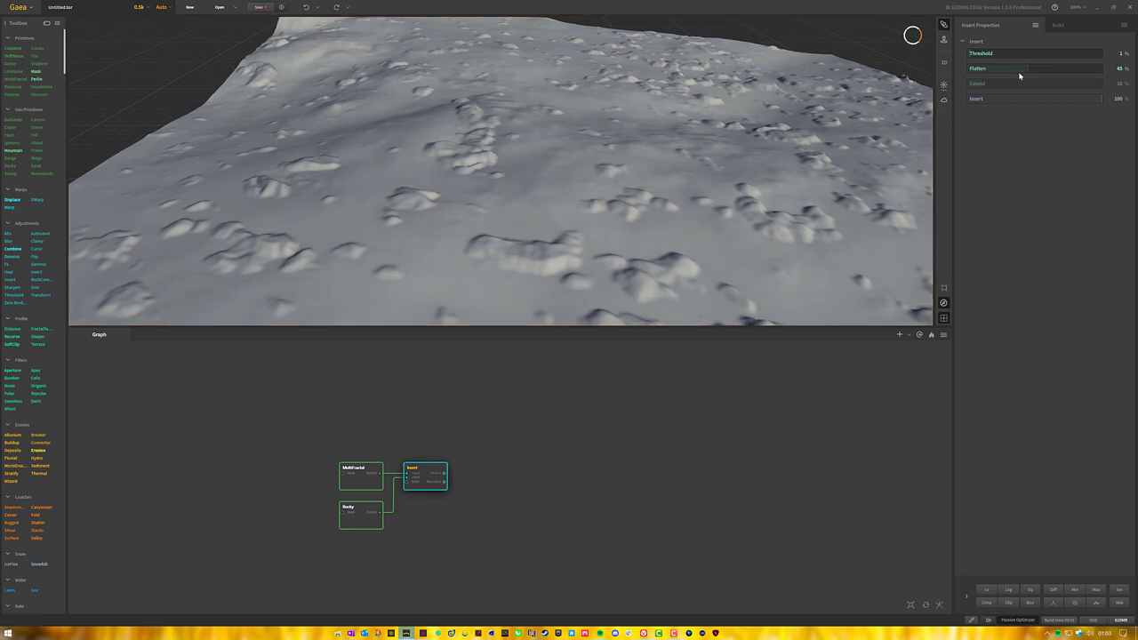
left_click_drag(1027, 70, 1061, 67)
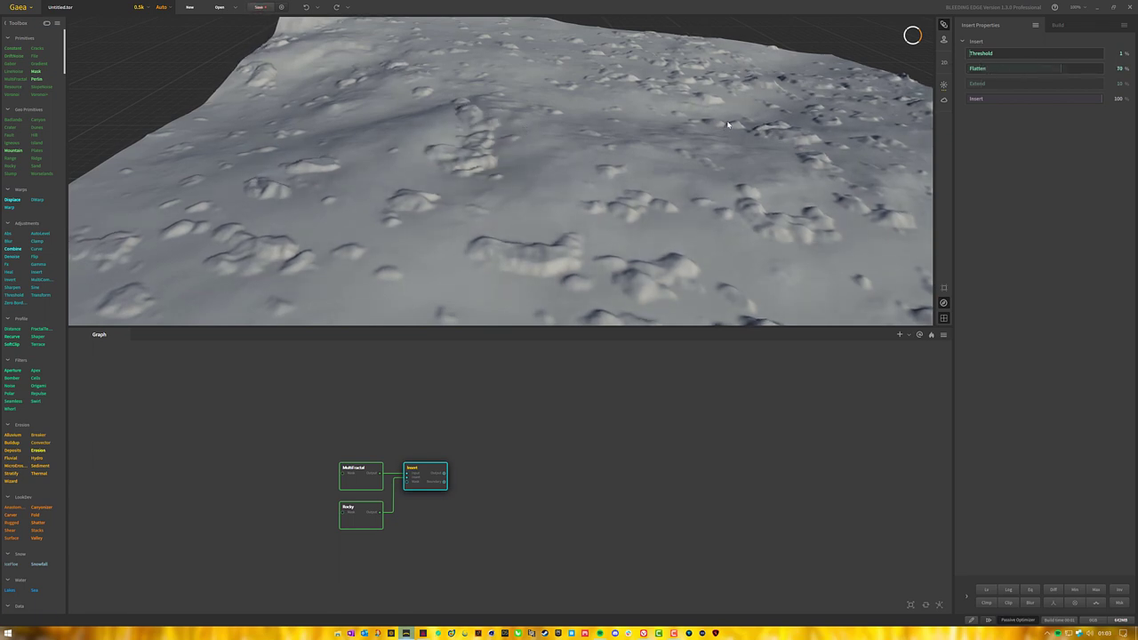
Check the rock clusters from several angles, try Flatten at 24%, and set it to 55% on the Insert node.
left_click_drag(728, 124, 300, 93)
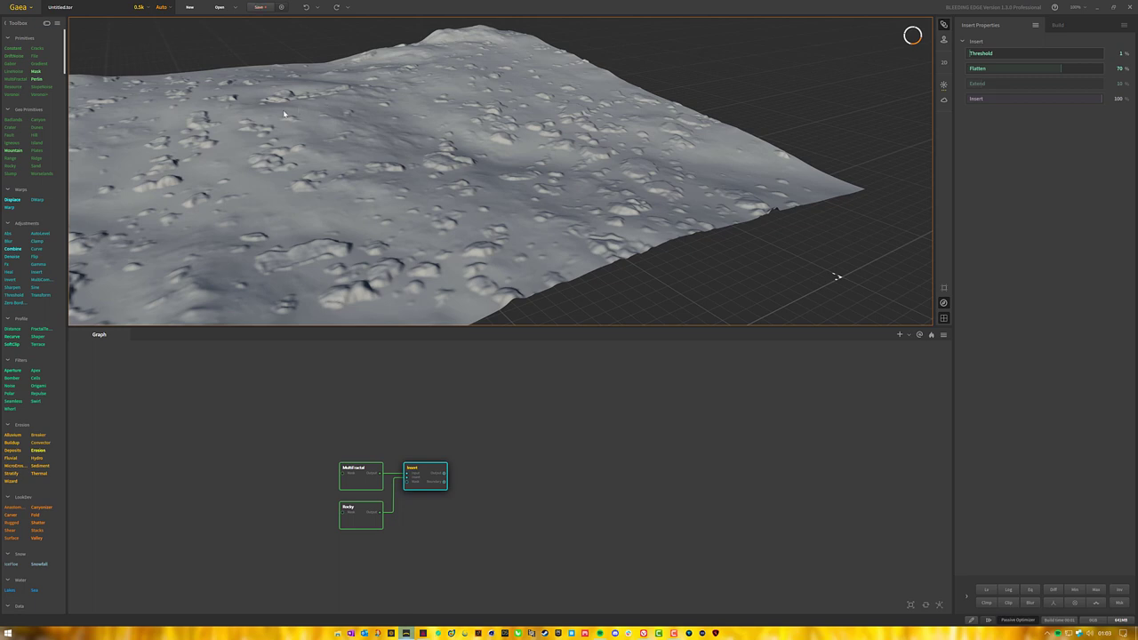
left_click_drag(298, 91, 561, 225)
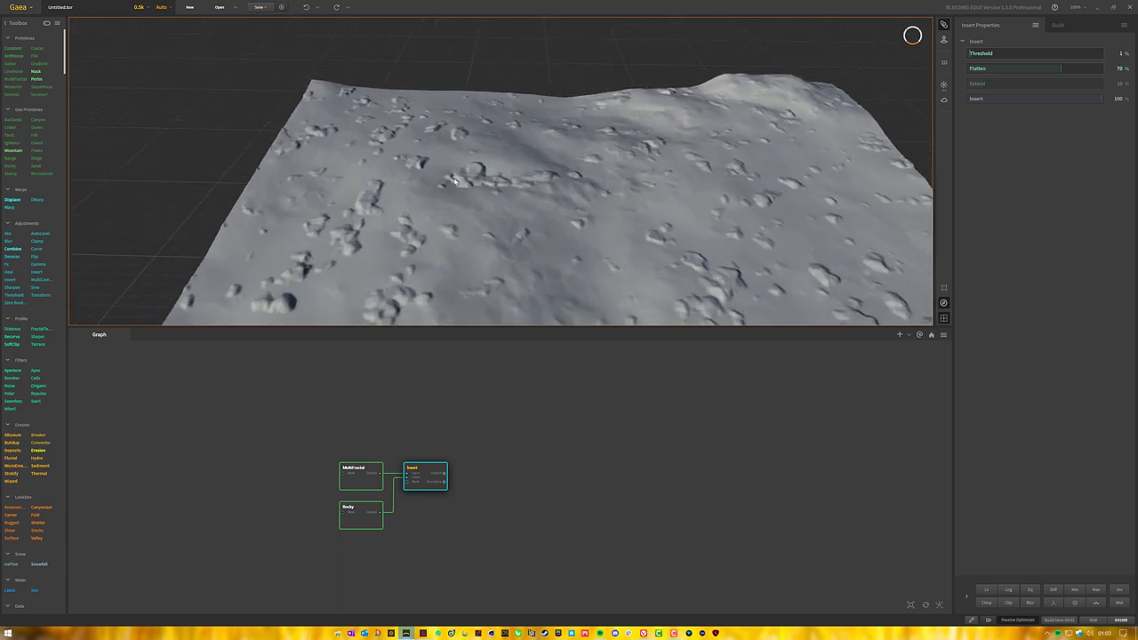
left_click_drag(480, 180, 478, 204)
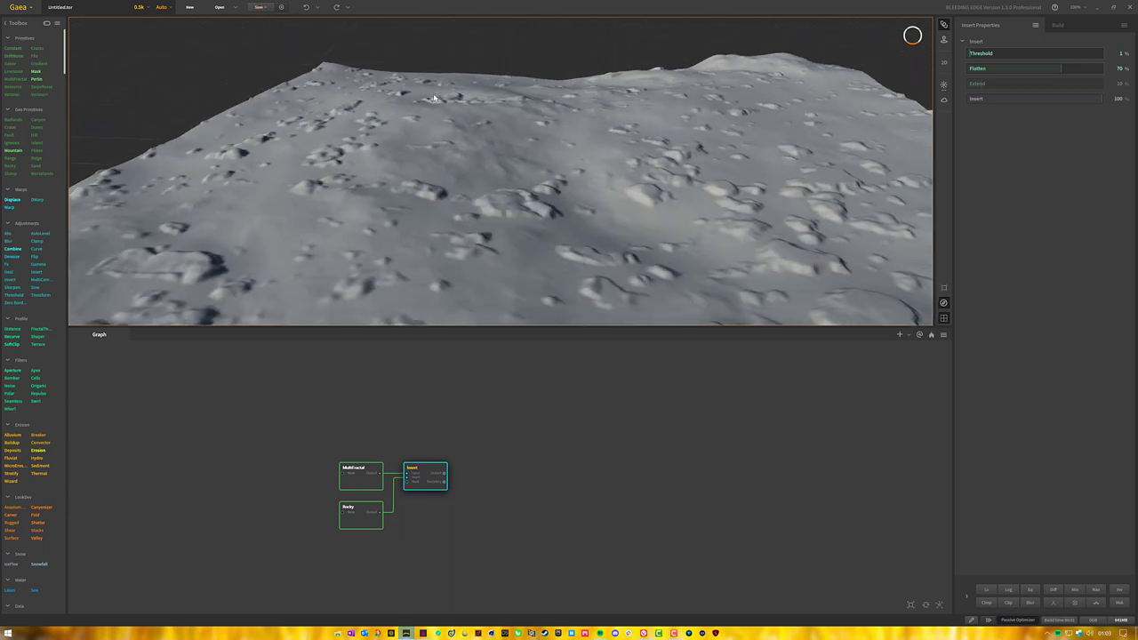
left_click_drag(563, 221, 590, 193)
scroll(528, 99, "down", 3)
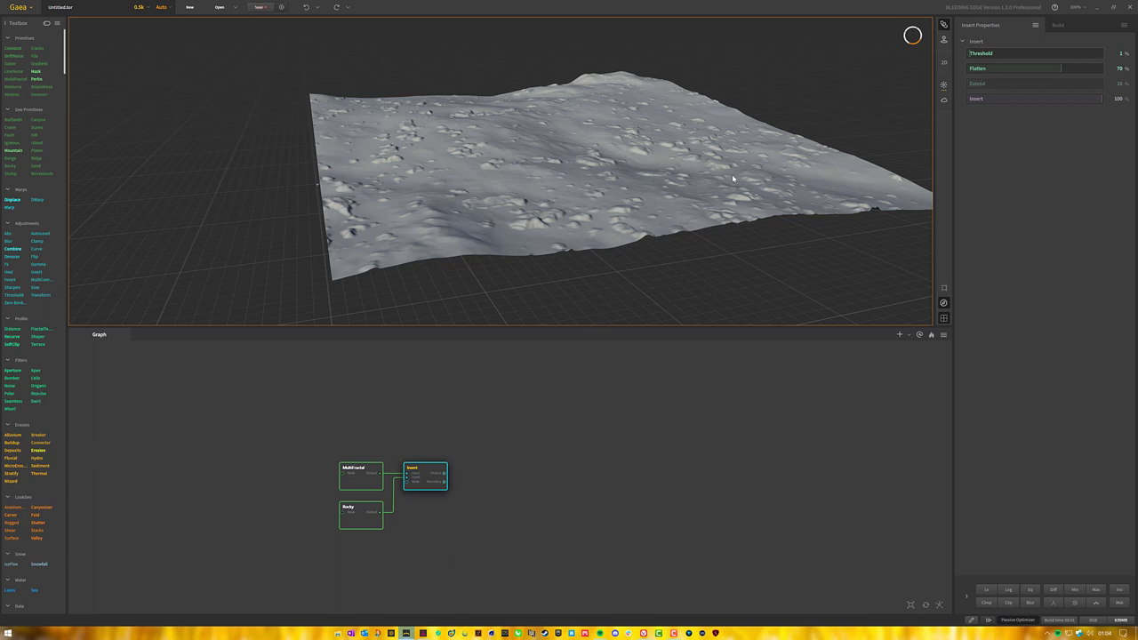
left_click_drag(1017, 68, 923, 67)
left_click(1020, 68)
left_click_drag(1020, 68, 999, 68)
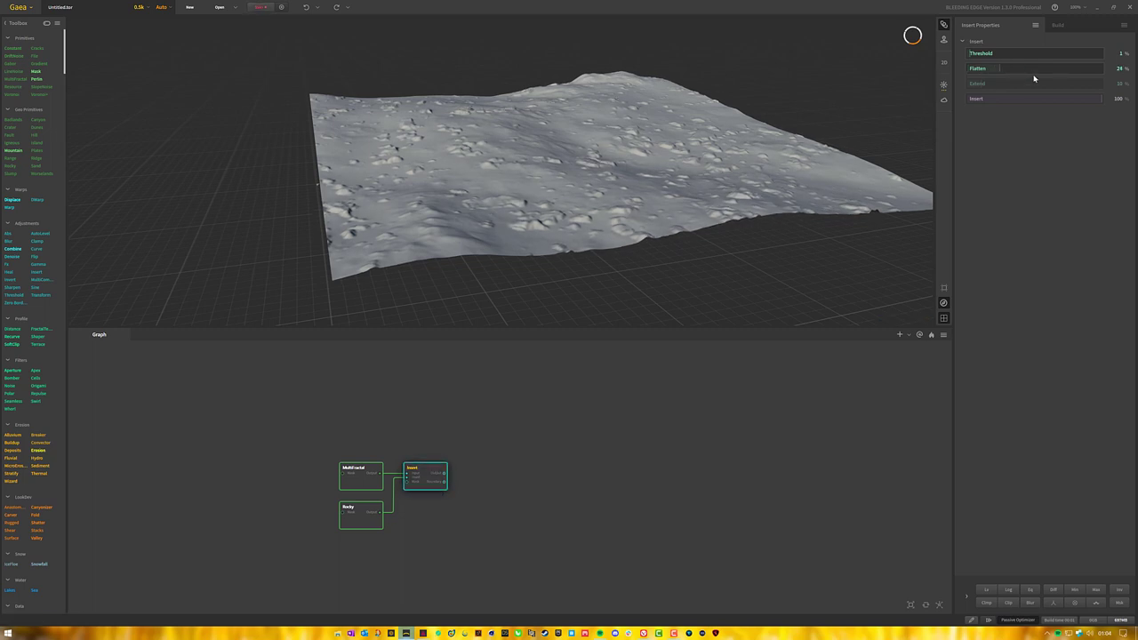
left_click(1034, 67)
left_click_drag(1034, 68, 1041, 67)
left_click(1040, 67)
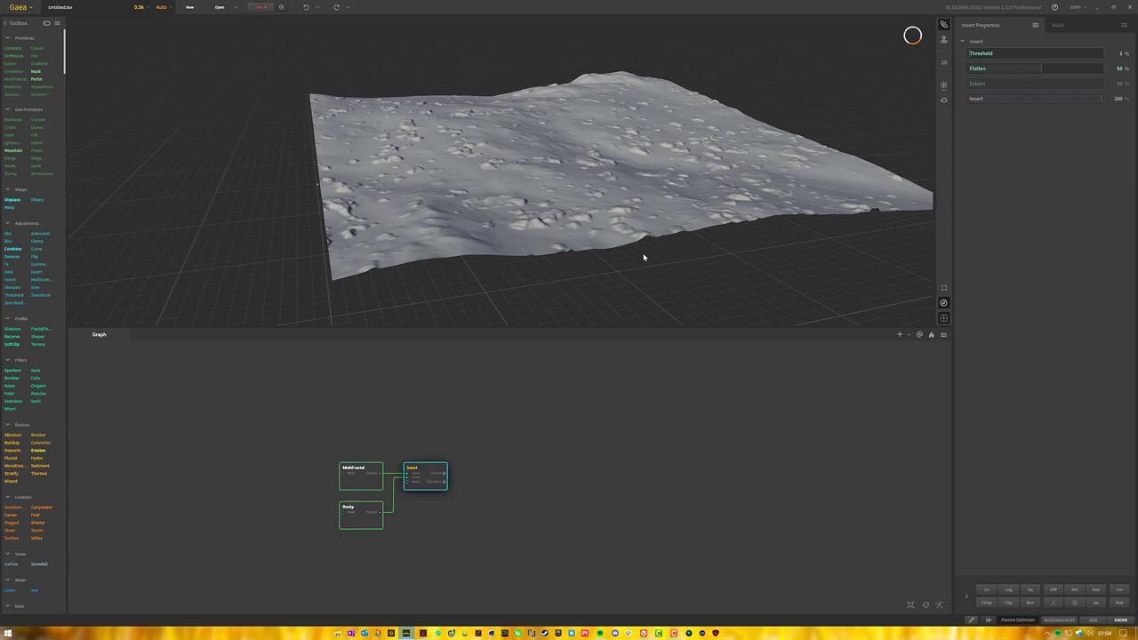
Try Extend values of 53% and 95% on the Insert node, comparing the terrain with the plain MultiFractal.
left_click(1039, 84)
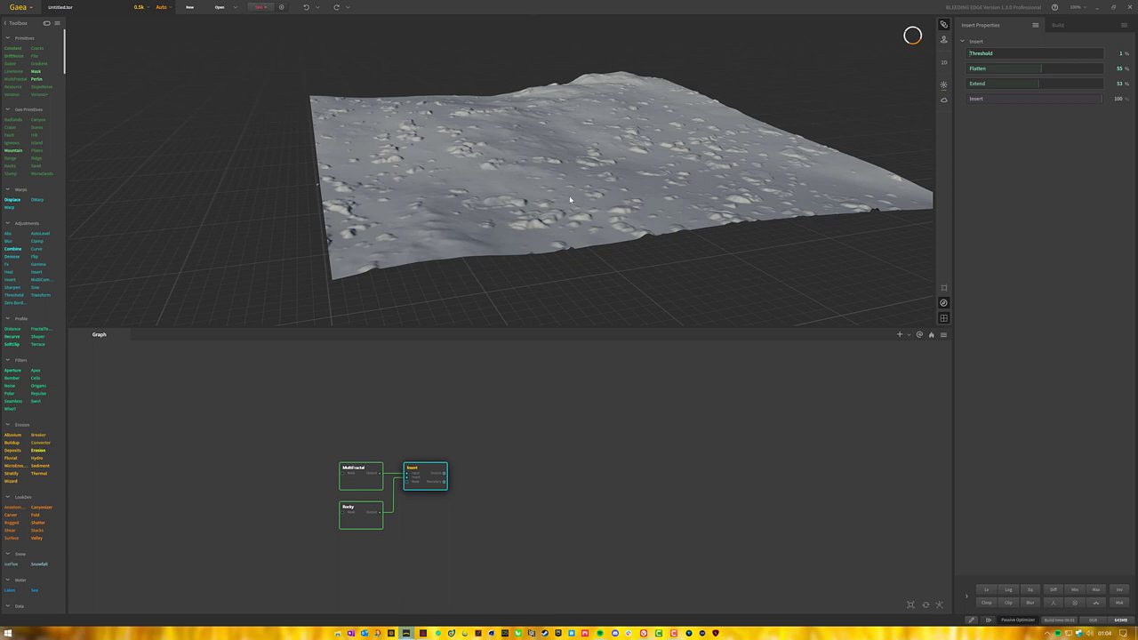
left_click(345, 486)
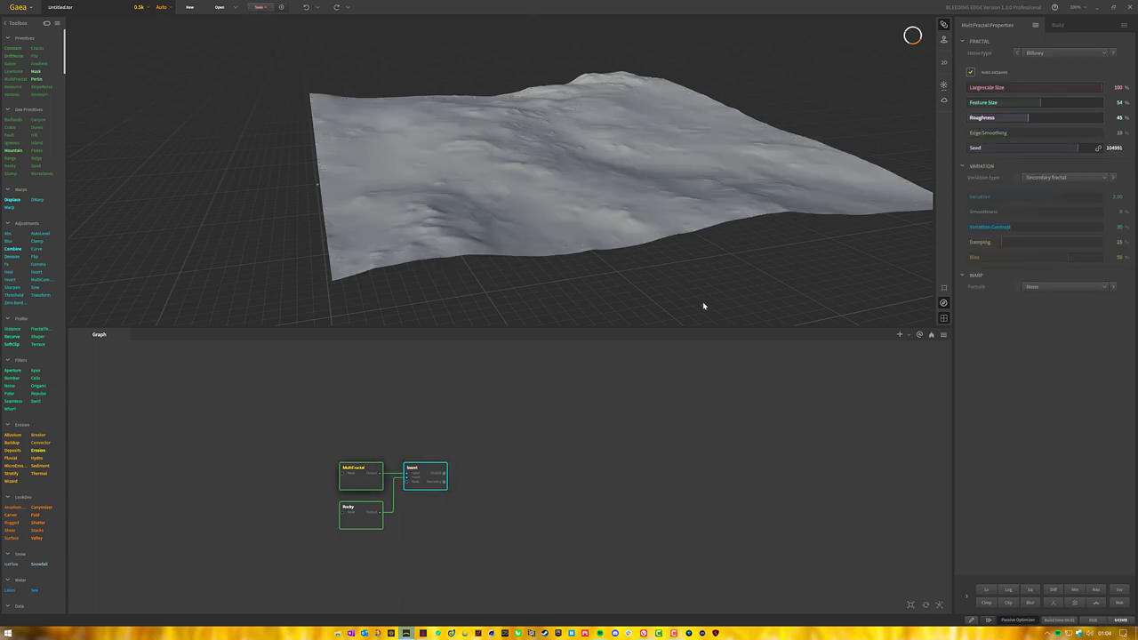
left_click(425, 482)
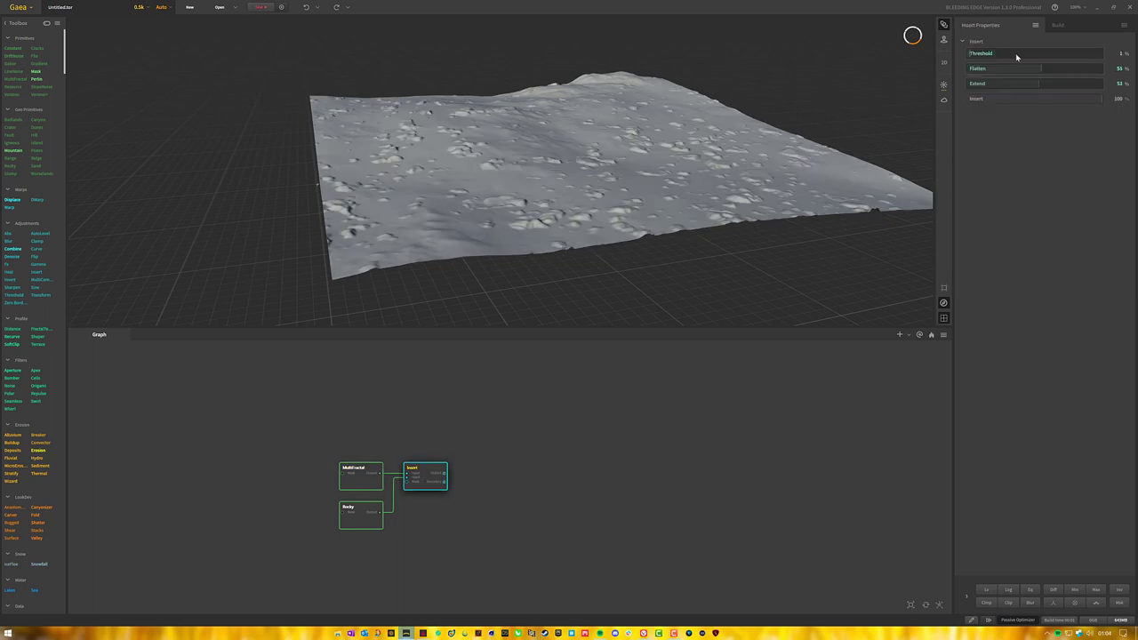
left_click_drag(1095, 85, 1095, 81)
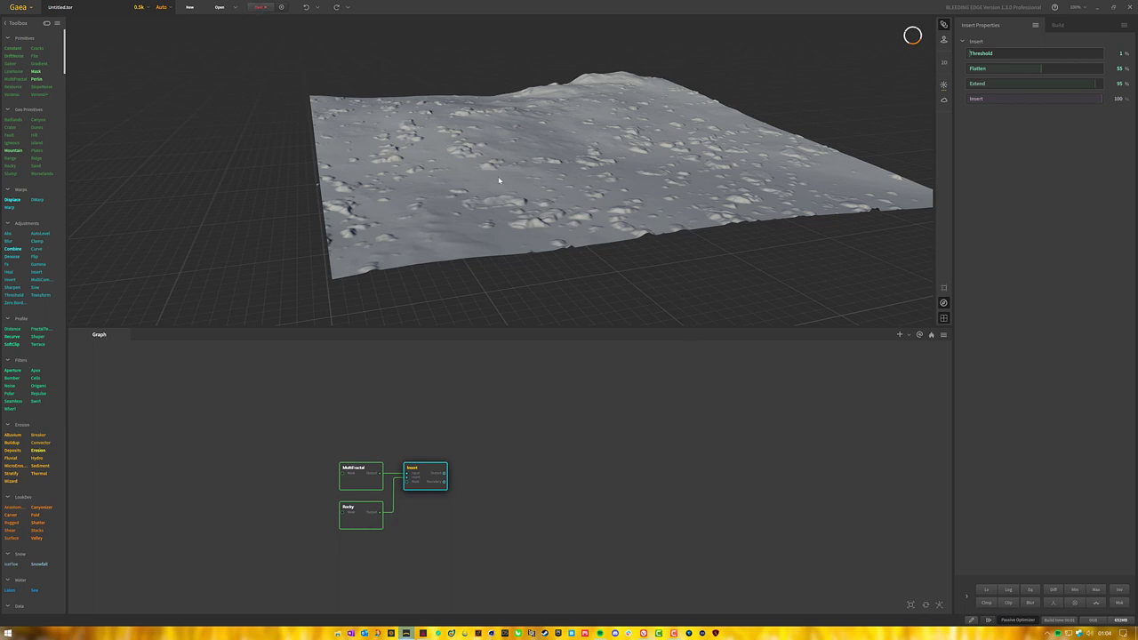
Lower the Insert node's Extend to 3% and down to 0%.
mouse_move(644, 174)
left_mouse_down()
mouse_move(320, 180)
mouse_move(640, 178)
left_mouse_up()
left_click(972, 84)
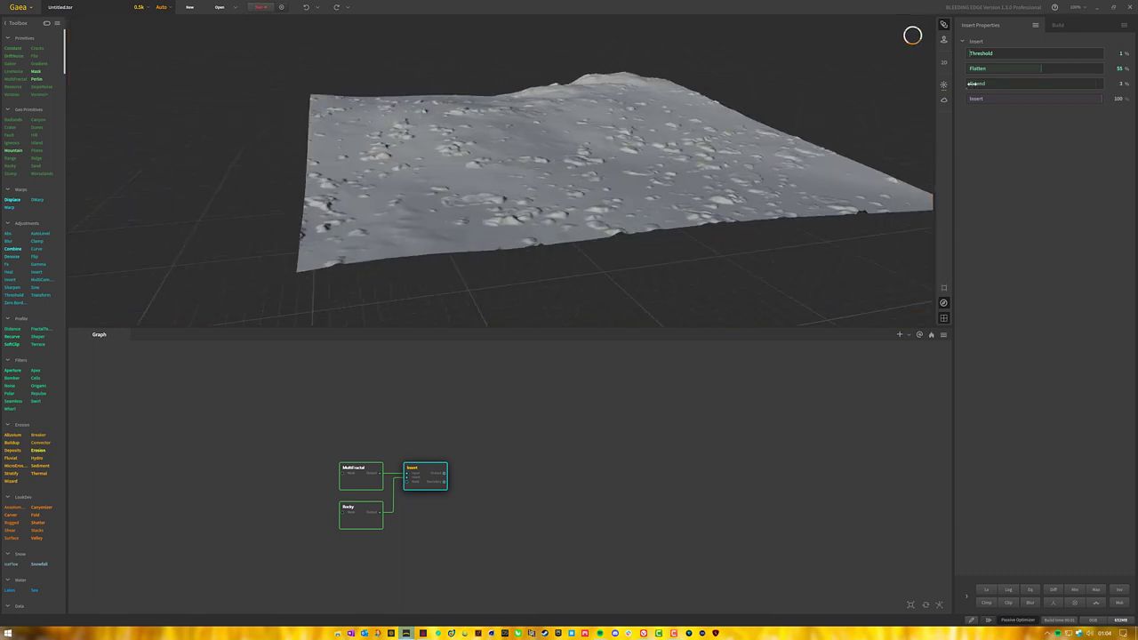
left_click_drag(972, 84, 944, 85)
Examine the edges of the inserted rocks up close and across the whole terrain.
left_click_drag(547, 260, 510, 192)
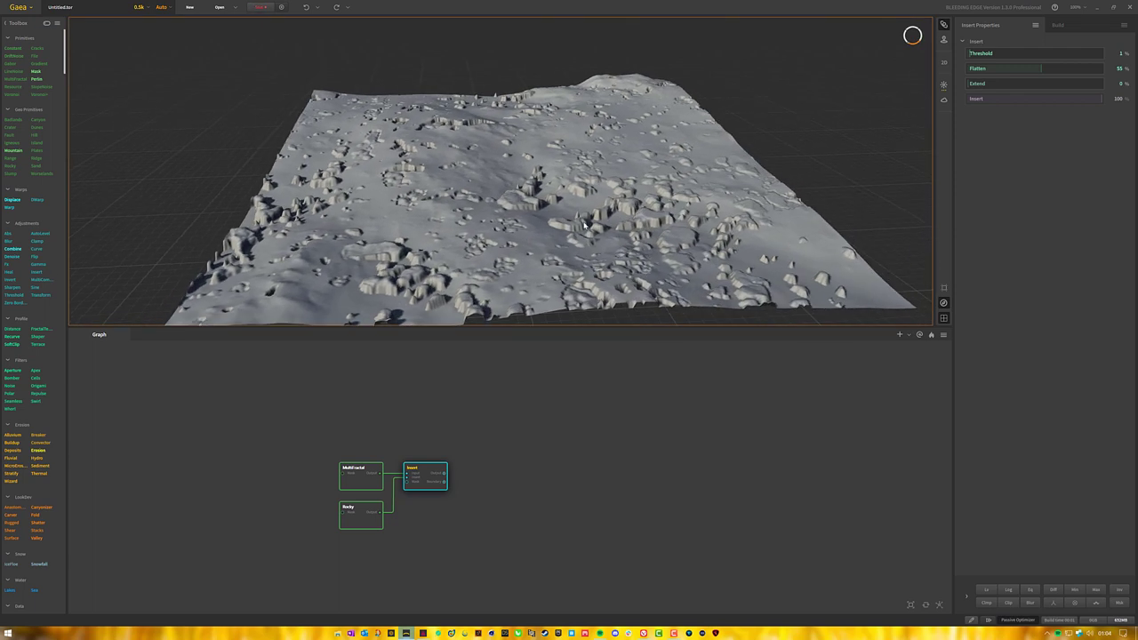
left_click_drag(414, 264, 528, 258)
scroll(551, 253, "up", 4)
left_click_drag(613, 249, 630, 185)
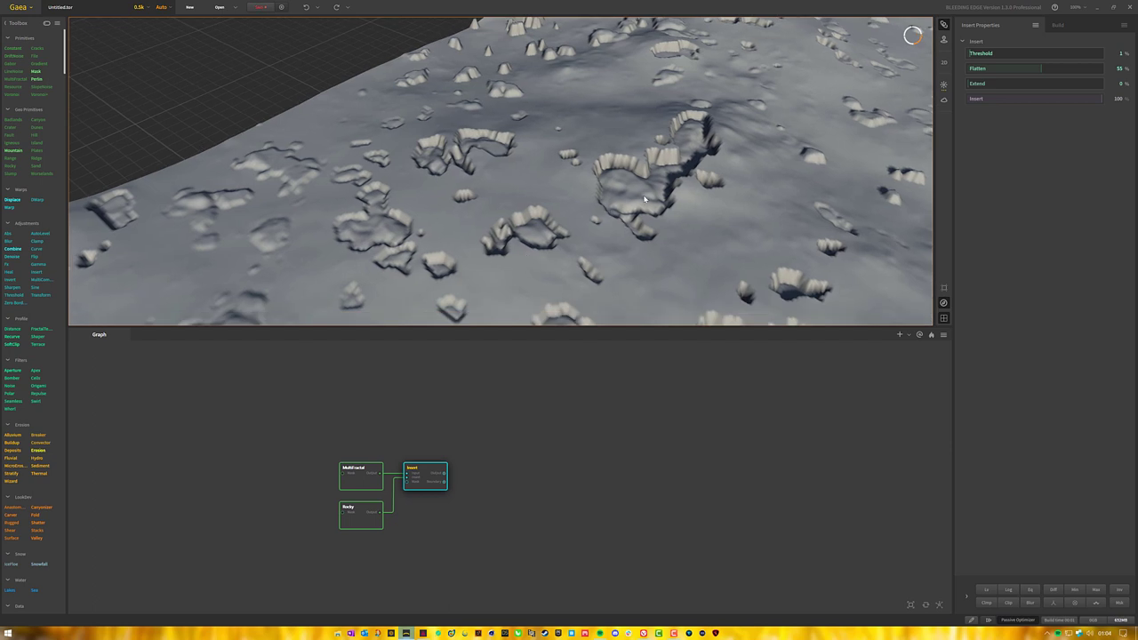
middle_click_drag(643, 174, 539, 139)
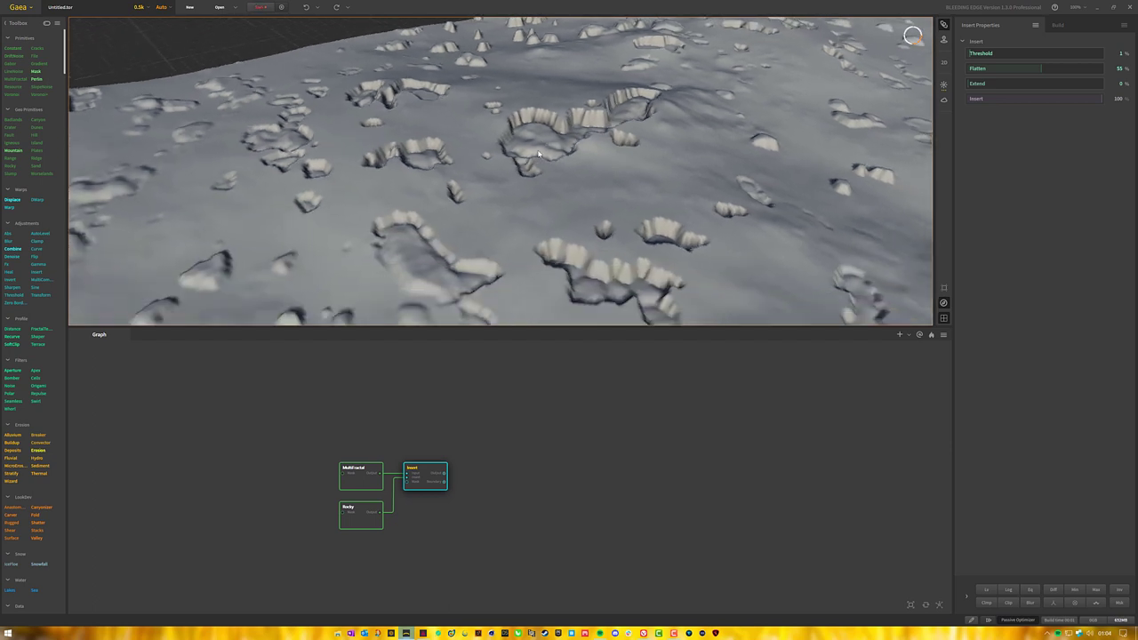
left_click_drag(542, 156, 454, 132)
scroll(480, 153, "down", 4)
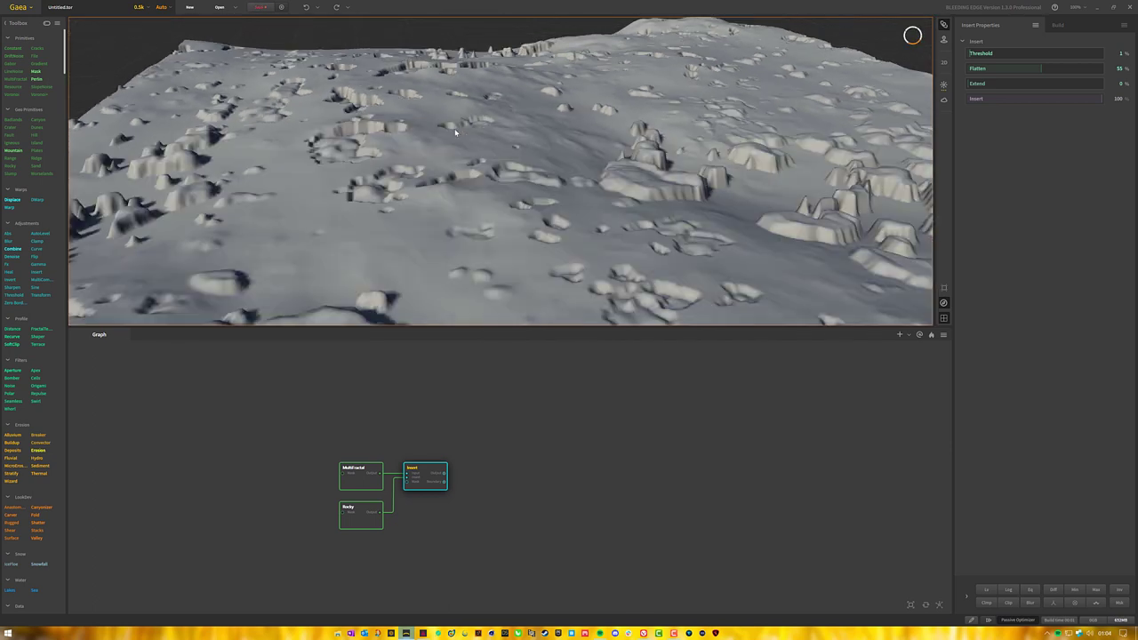
scroll(454, 128, "down", 4)
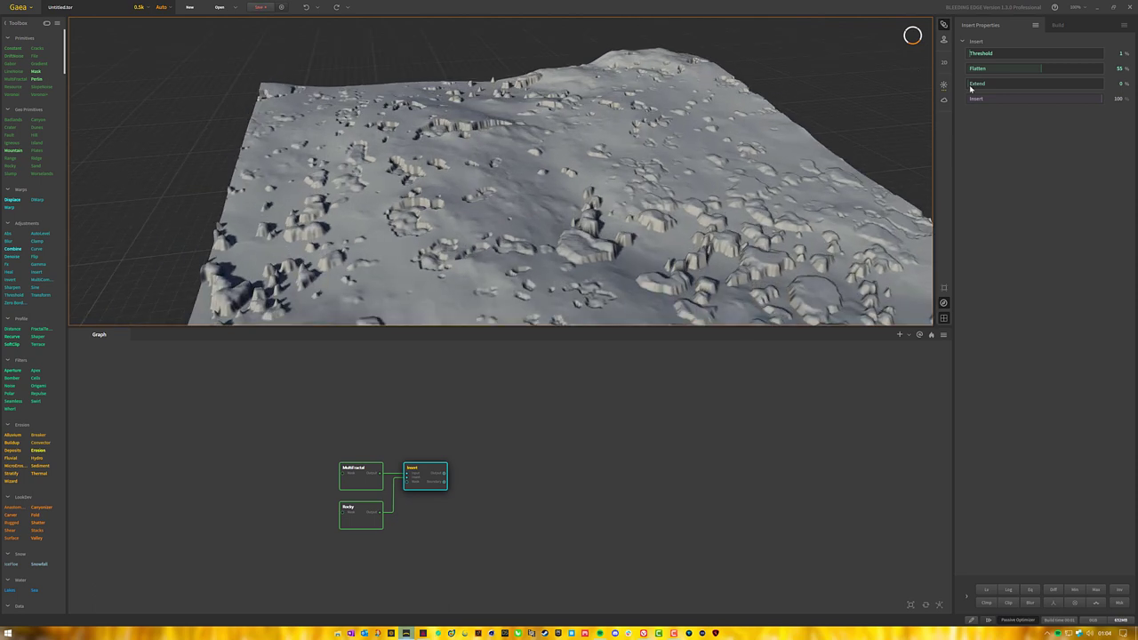
Try Extend at 2%, inspect the rock clusters up close, and set Extend to 5% on the Insert node.
left_click(971, 89)
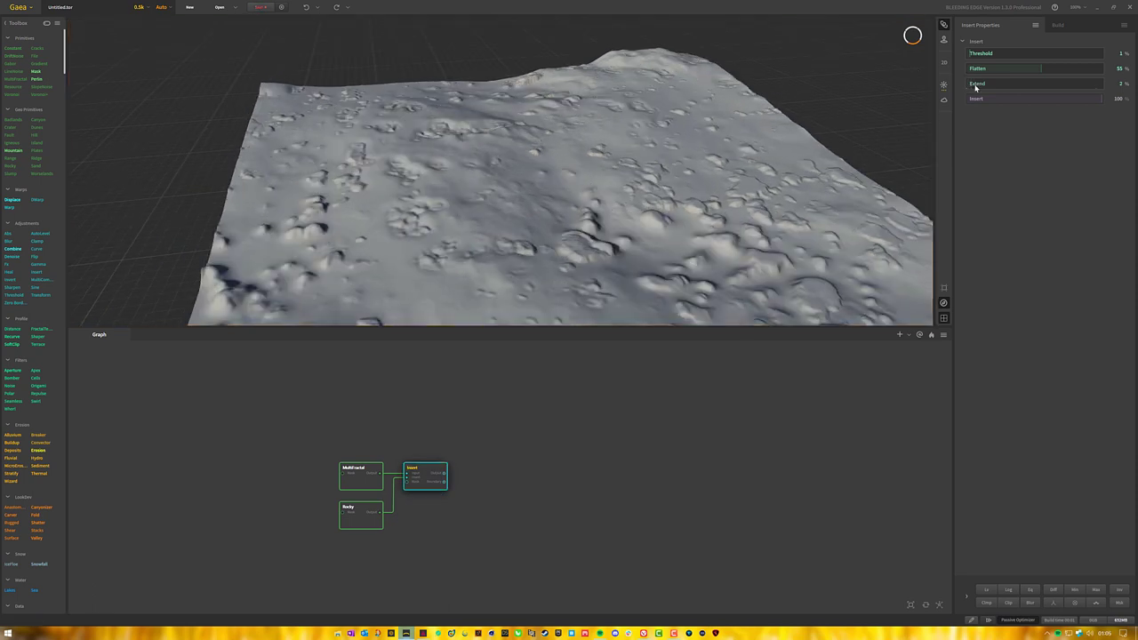
scroll(509, 234, "down", 3)
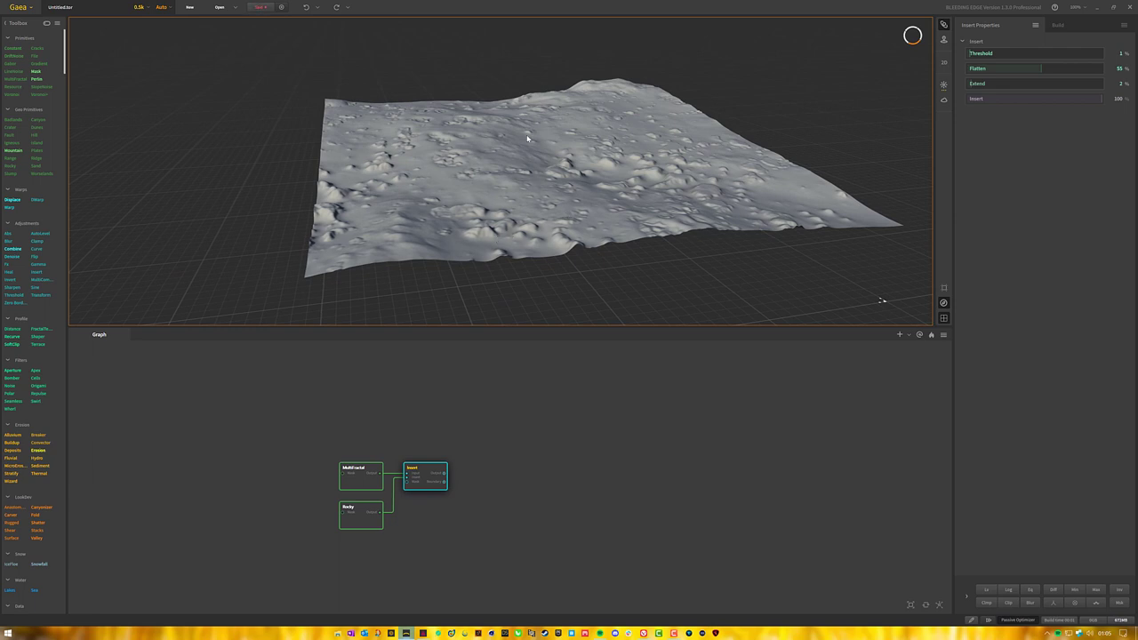
left_click_drag(502, 165, 693, 179)
scroll(504, 152, "up", 3)
left_click_drag(681, 200, 688, 192)
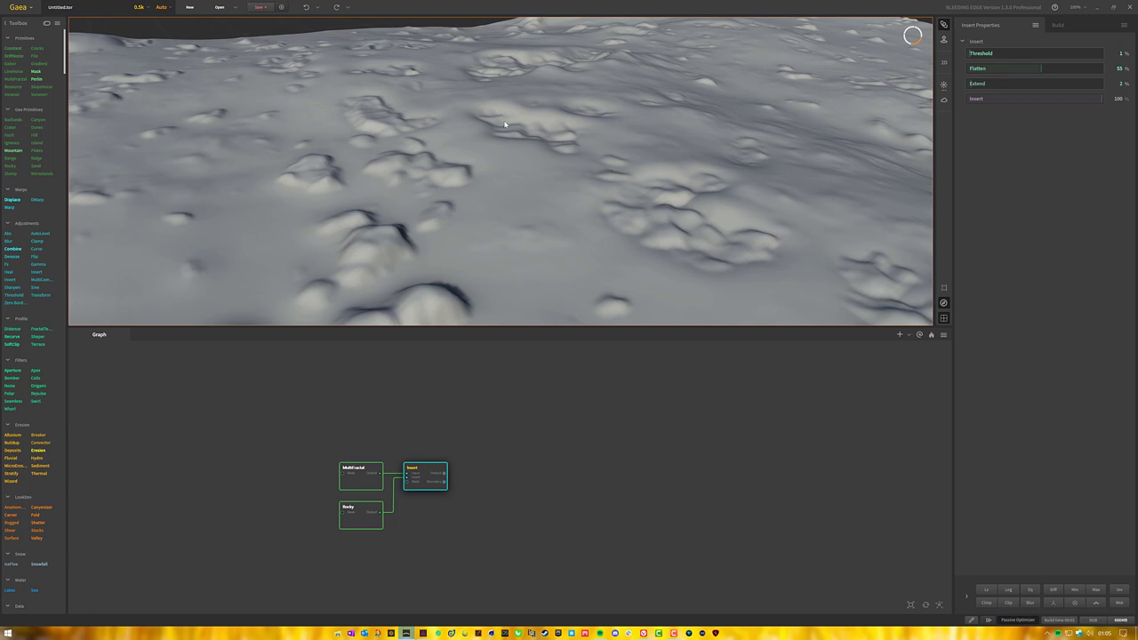
left_click(976, 86)
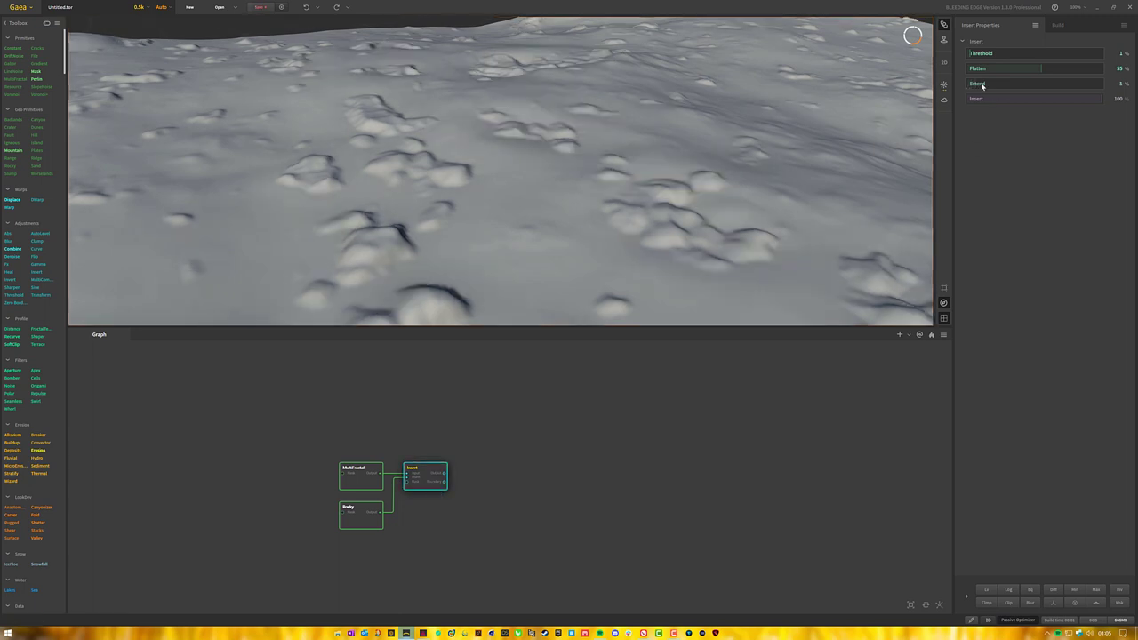
Set the Insert node's Extend to 7% and check the rocks across the whole terrain.
left_click_drag(985, 83, 976, 83)
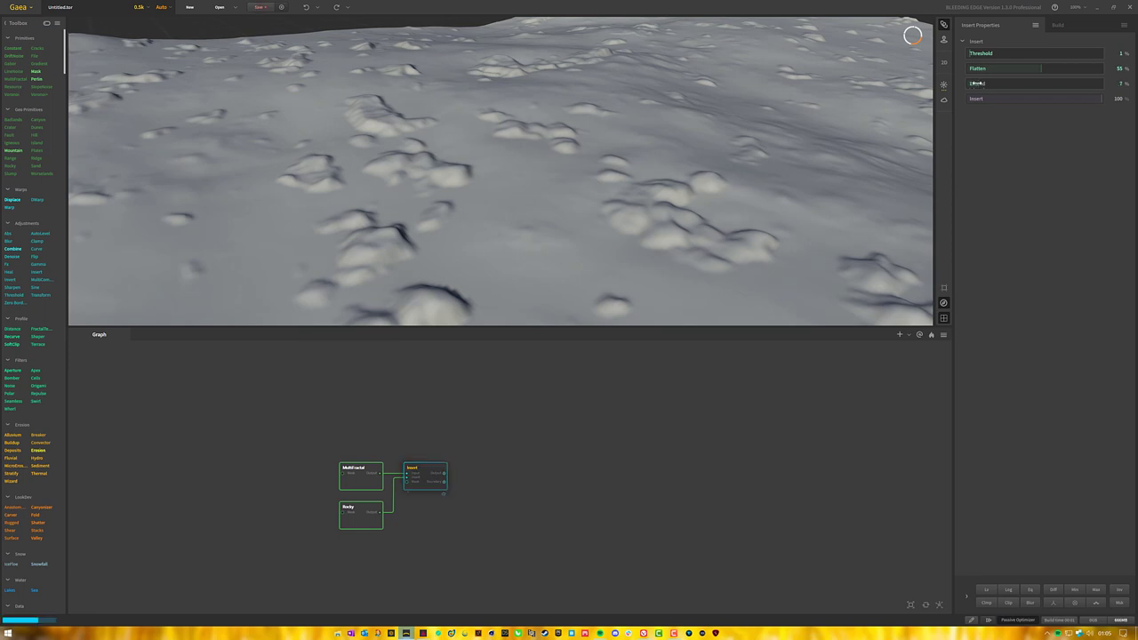
left_click_drag(685, 178, 527, 188)
scroll(633, 159, "down", 5)
scroll(527, 189, "up", 4)
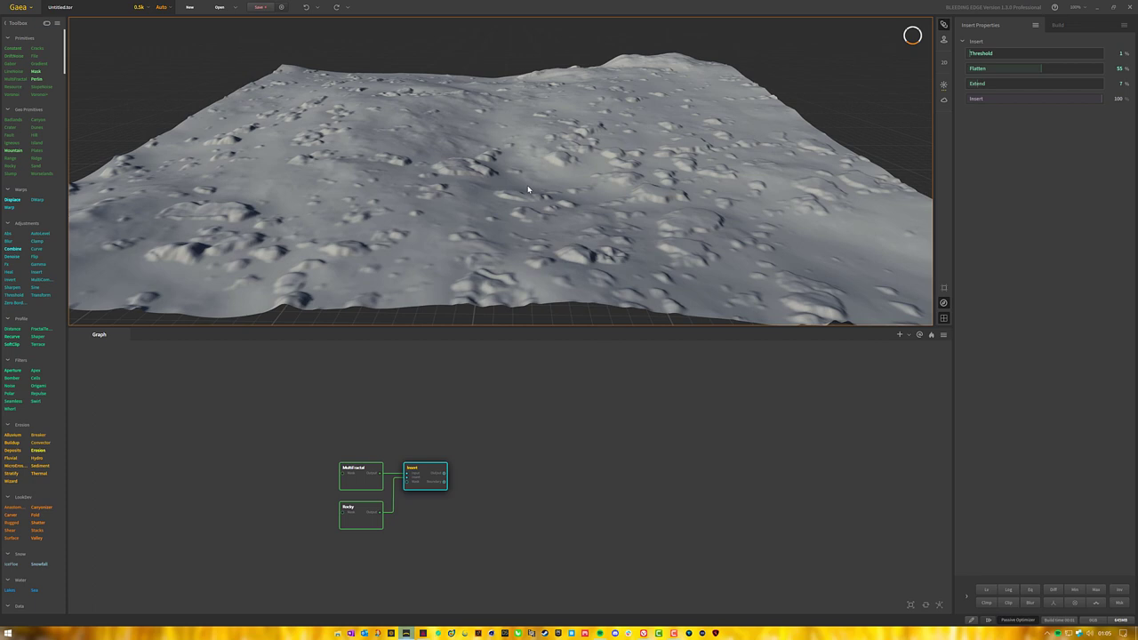
Feed the Insert node's second output into a new AutoLevel node and show the result as a mask.
left_click_drag(444, 480, 516, 545)
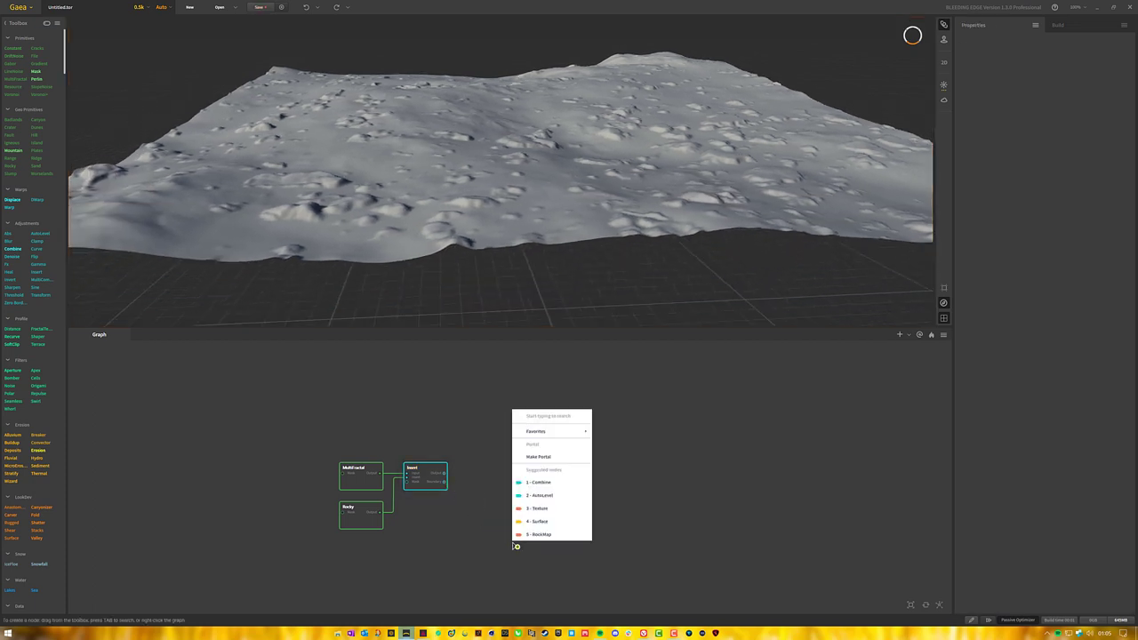
left_click(551, 496)
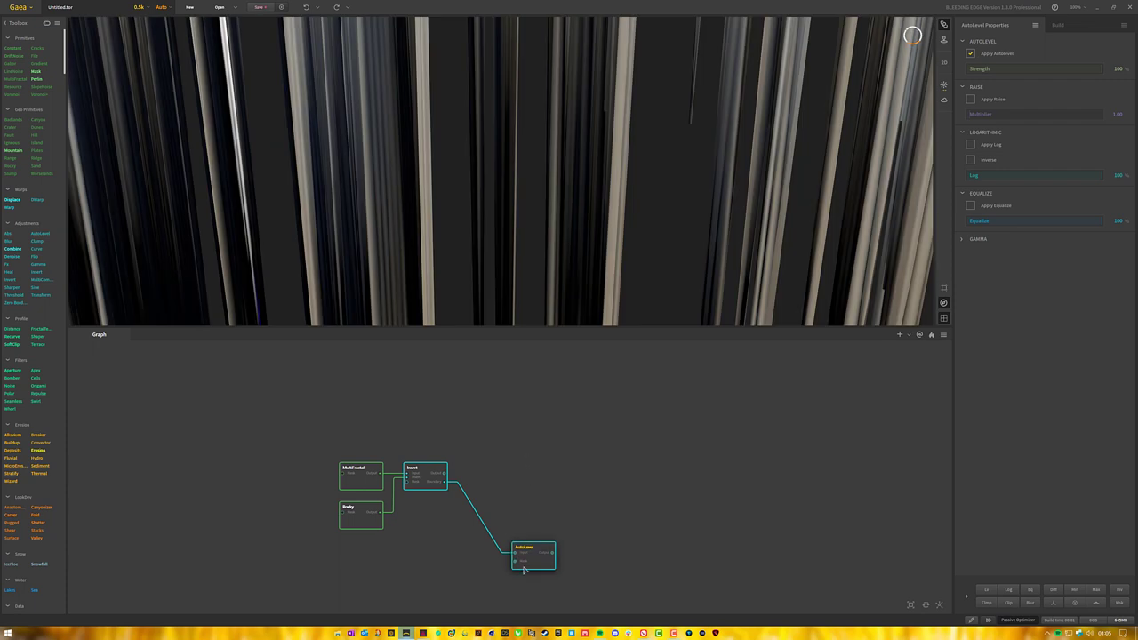
right_click(540, 558)
mouse_move(629, 363)
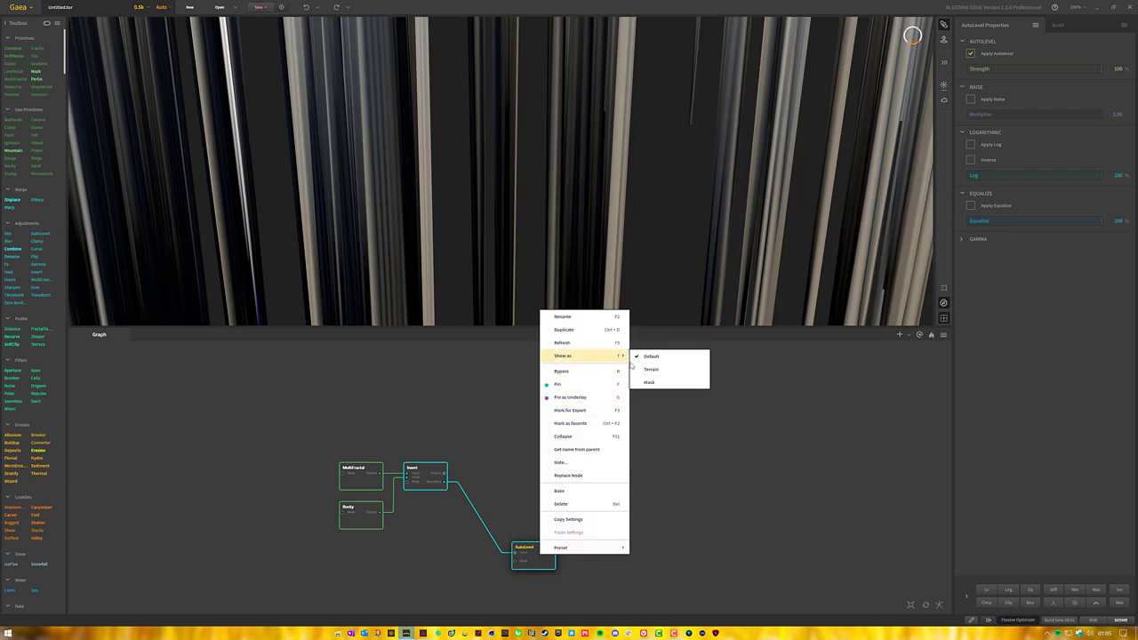
left_click(676, 381)
left_click(538, 548)
scroll(532, 285, "down", 4)
scroll(532, 286, "up", 3)
Delete the AutoLevel node and return to the Insert node's terrain.
left_click(489, 506)
key("Delete")
left_click(432, 476)
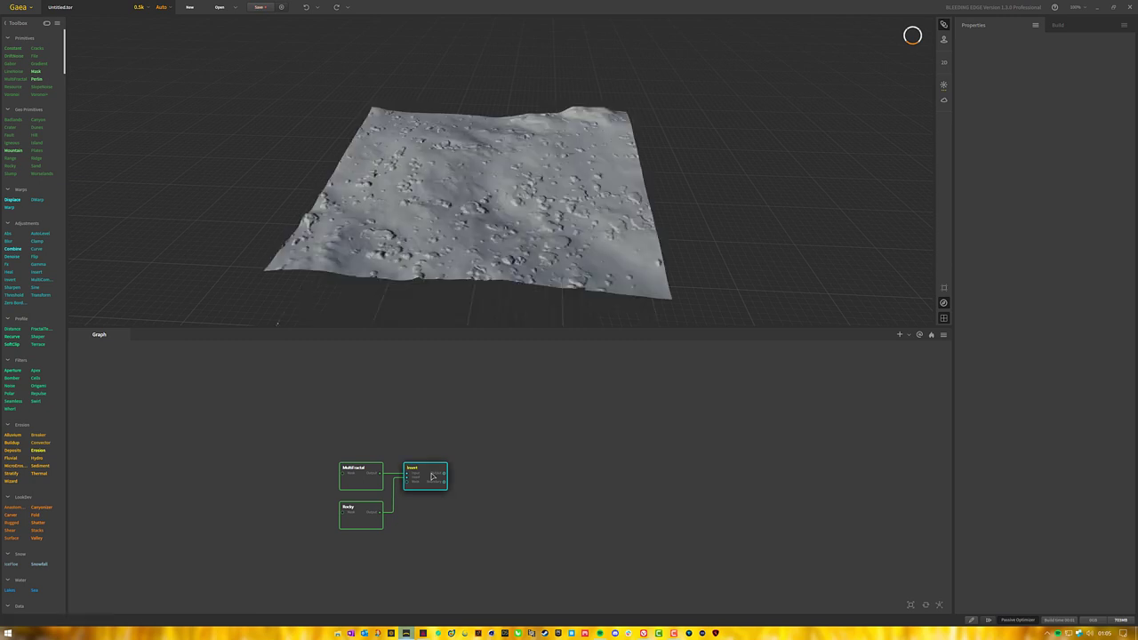
Randomize the Rocky node's seed and inspect the new rock distribution on the Insert terrain.
left_click_drag(483, 153, 485, 366)
left_click(361, 527)
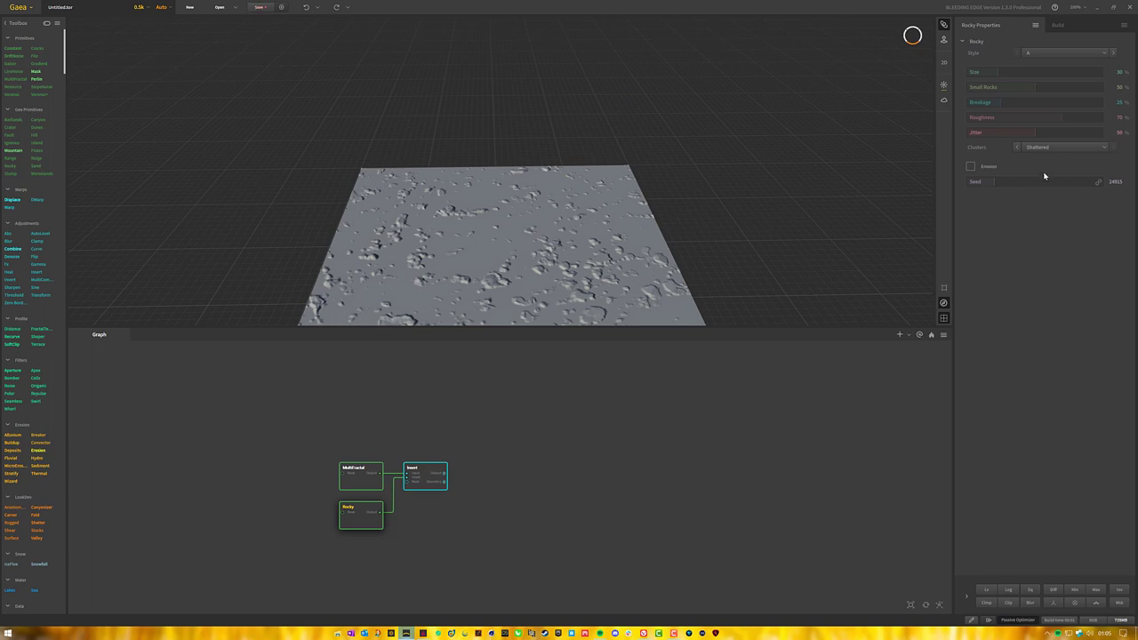
left_click(1099, 182)
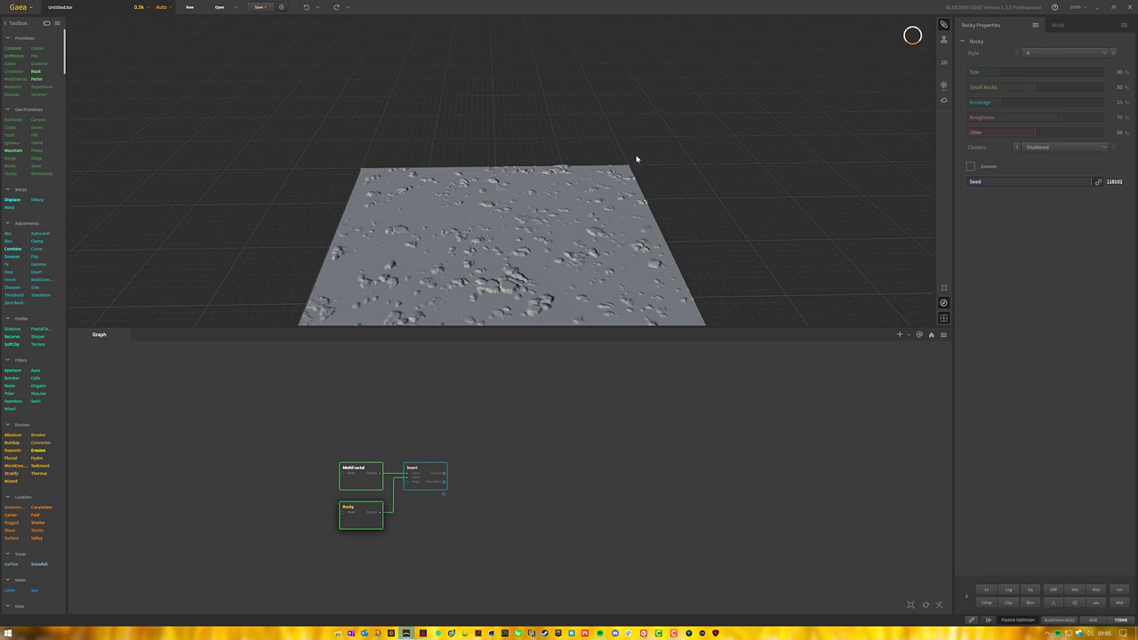
left_click_drag(635, 160, 628, 186)
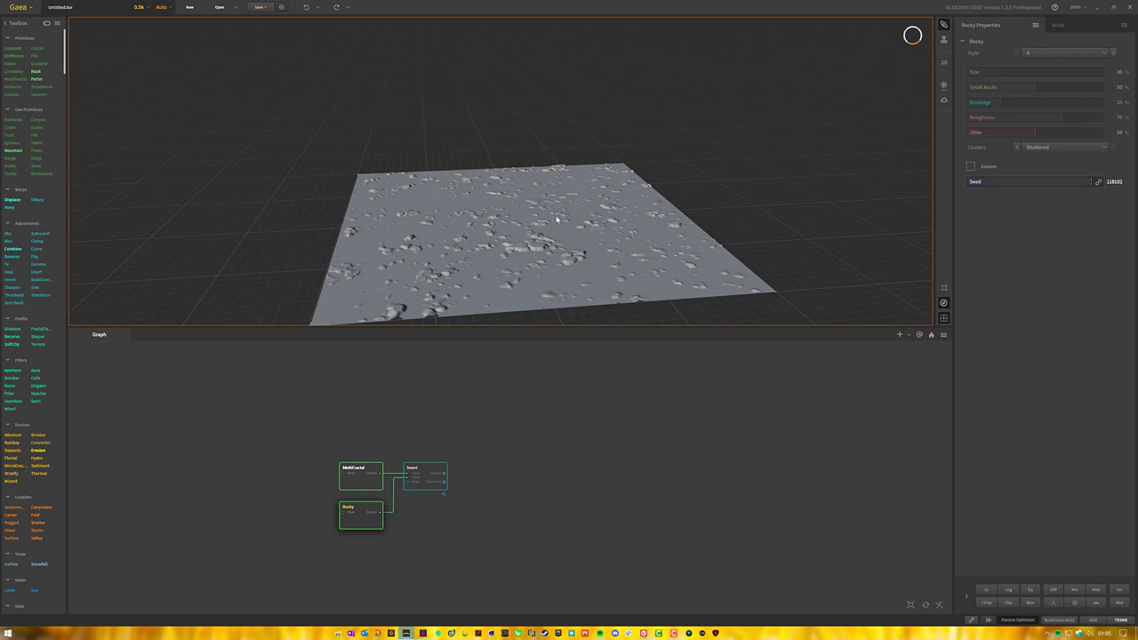
left_click(433, 481)
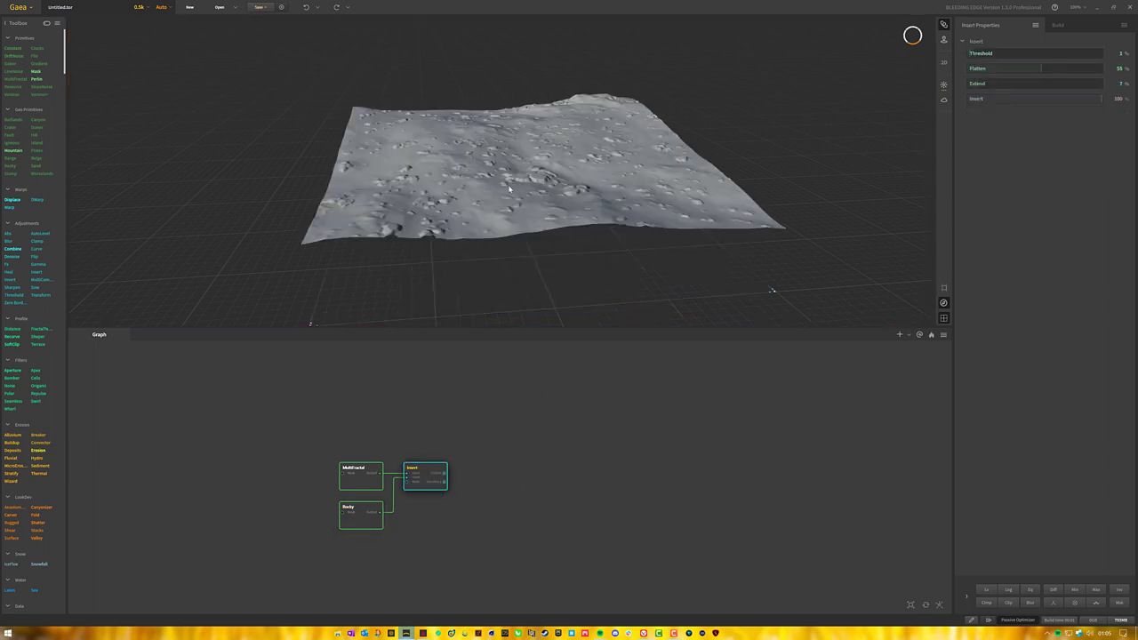
left_click_drag(510, 188, 492, 253)
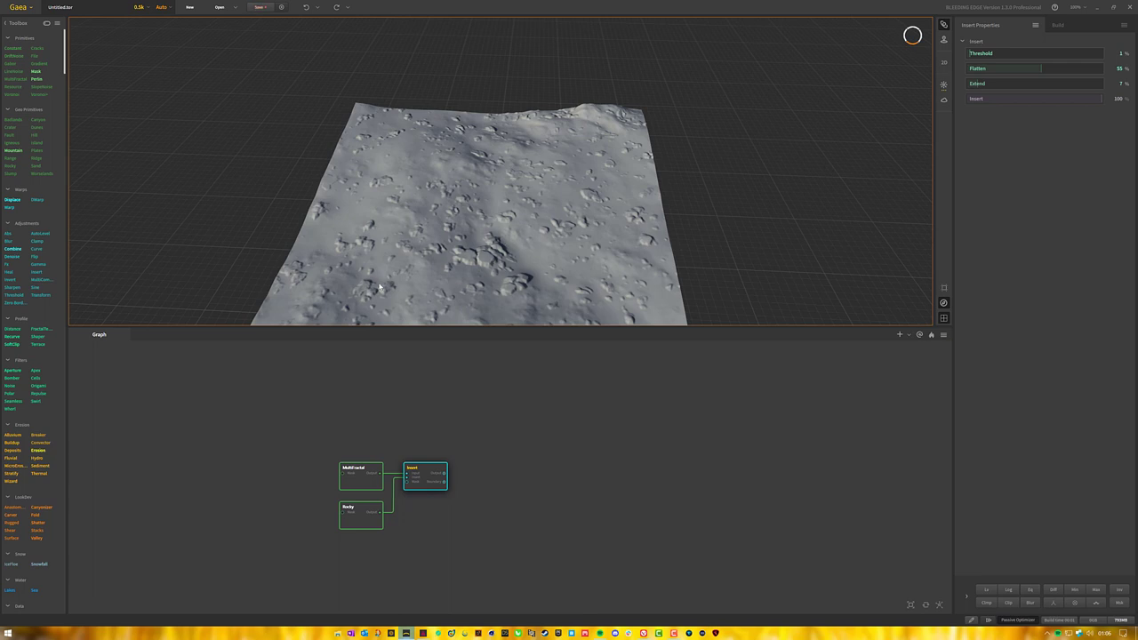
left_click_drag(472, 208, 480, 287)
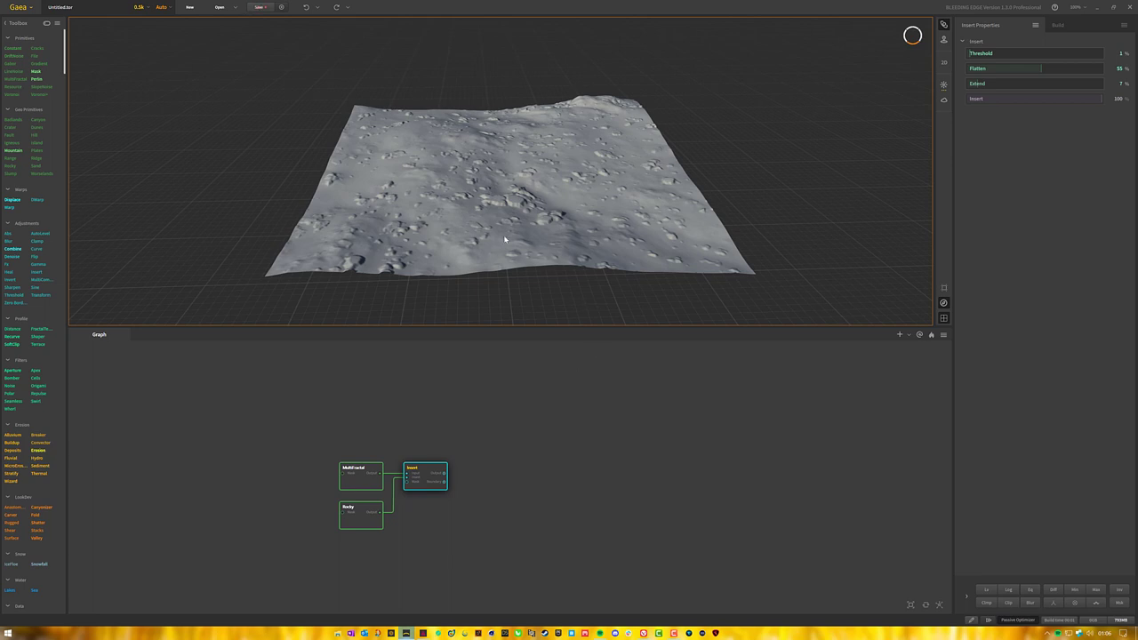
Add an Angle node fed by the MultiFractal output and connect it as the Rocky node's mask.
right_click(219, 515)
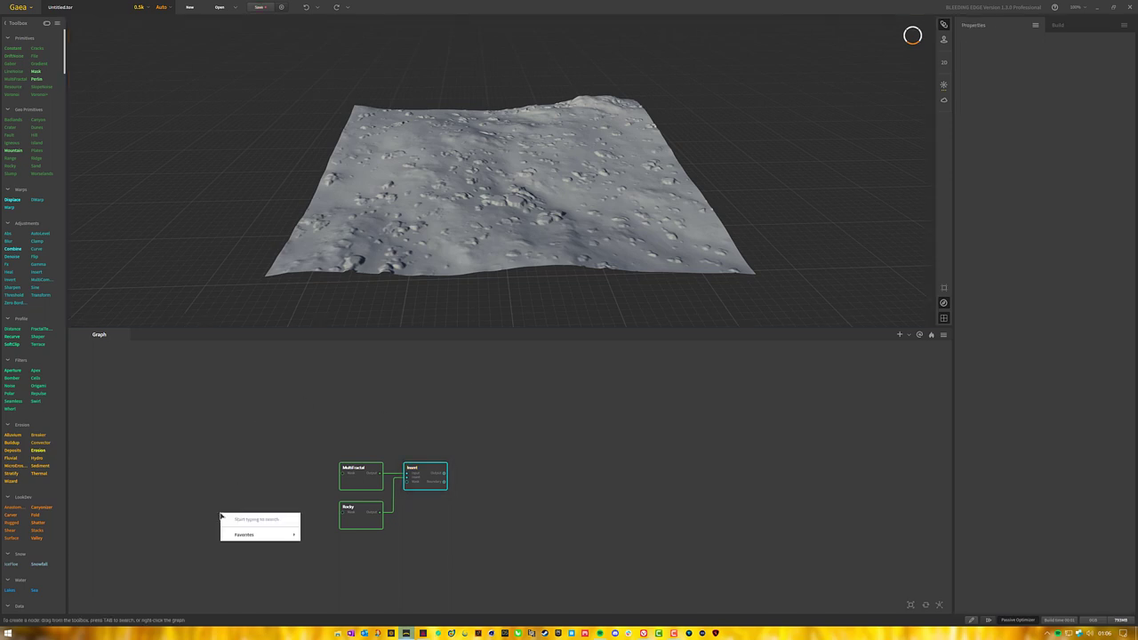
type("angle")
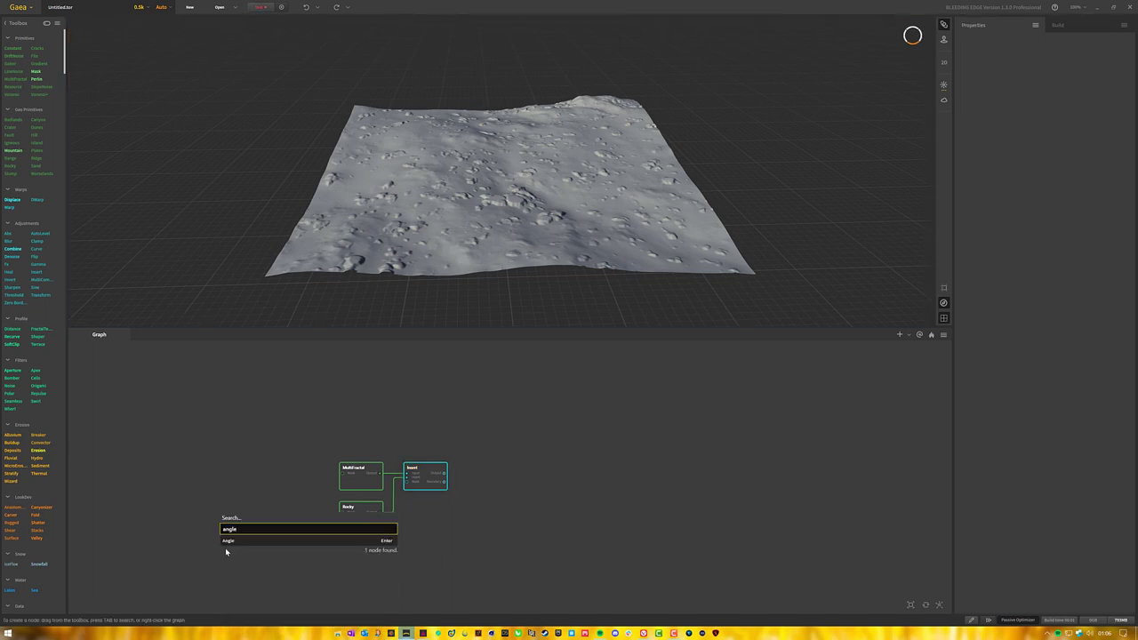
left_click(227, 541)
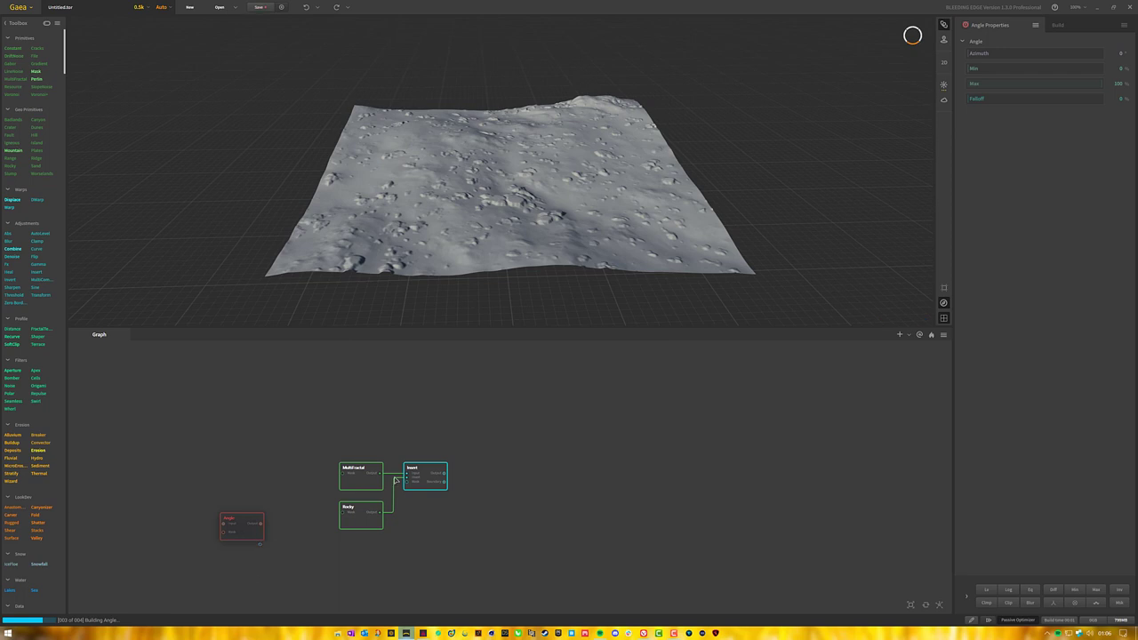
left_click_drag(381, 473, 225, 524)
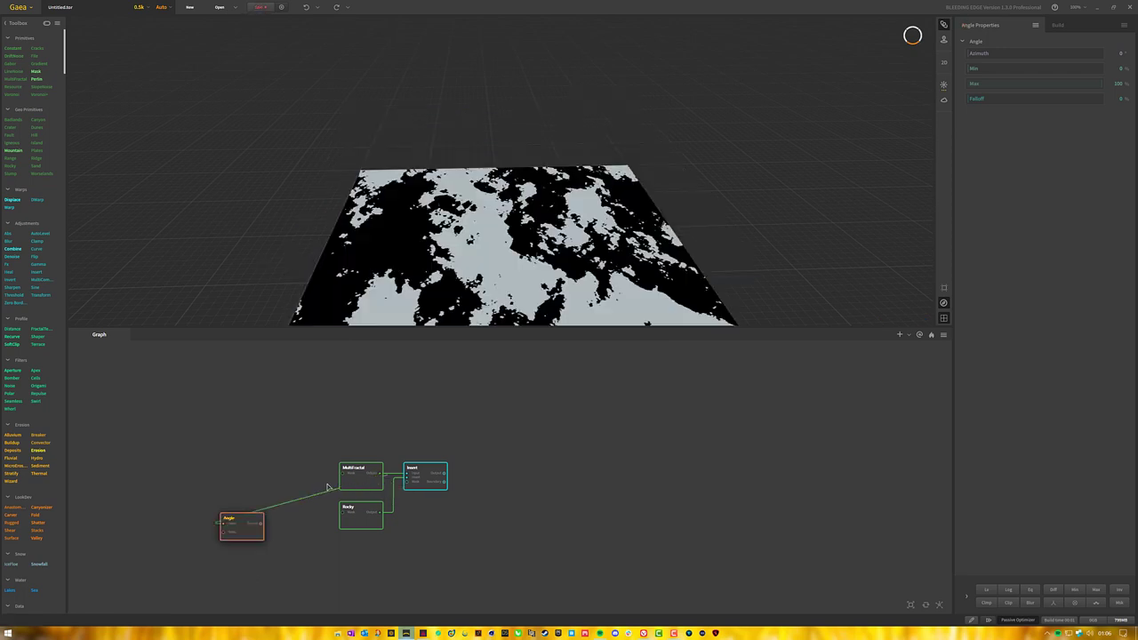
left_click_drag(261, 524, 343, 514)
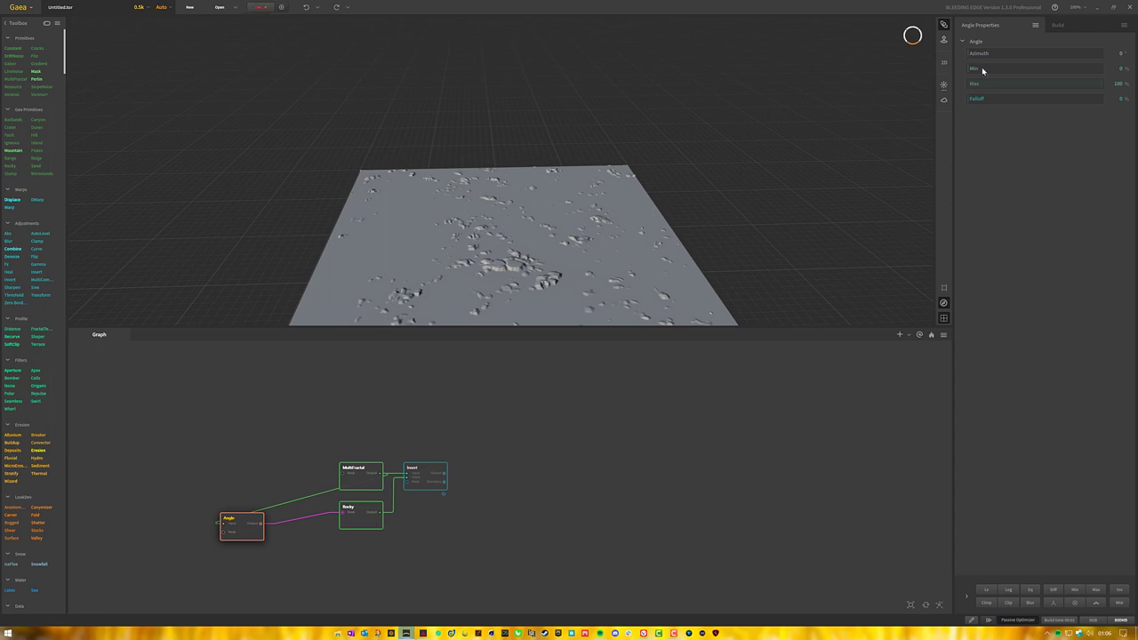
Set the Angle node's Azimuth to 50° and look over the mask.
left_click(1120, 53)
type("50")
key("Return")
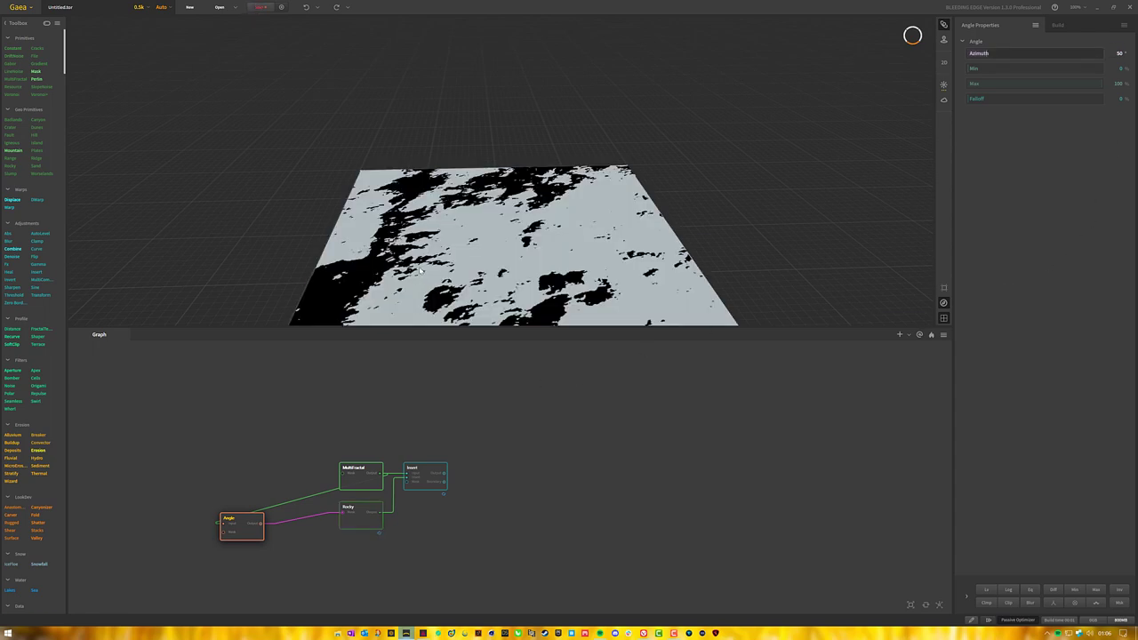
left_click_drag(421, 271, 521, 210)
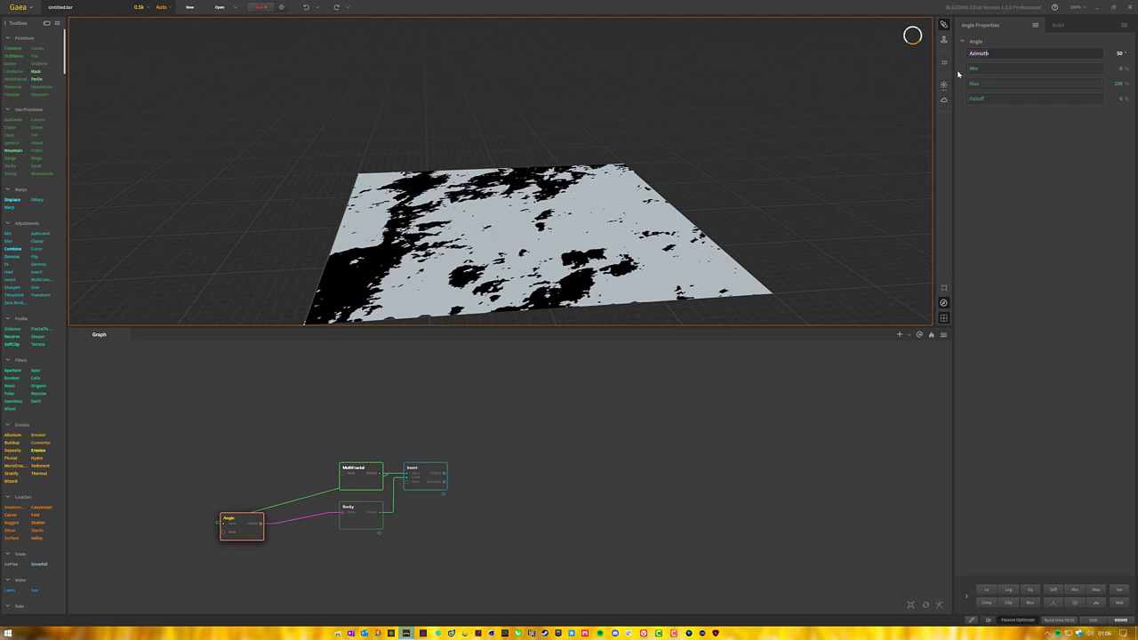
Set the Angle node's Azimuth to 155° and compare the mask with the rocks on the Insert terrain.
left_click_drag(986, 54, 1025, 58)
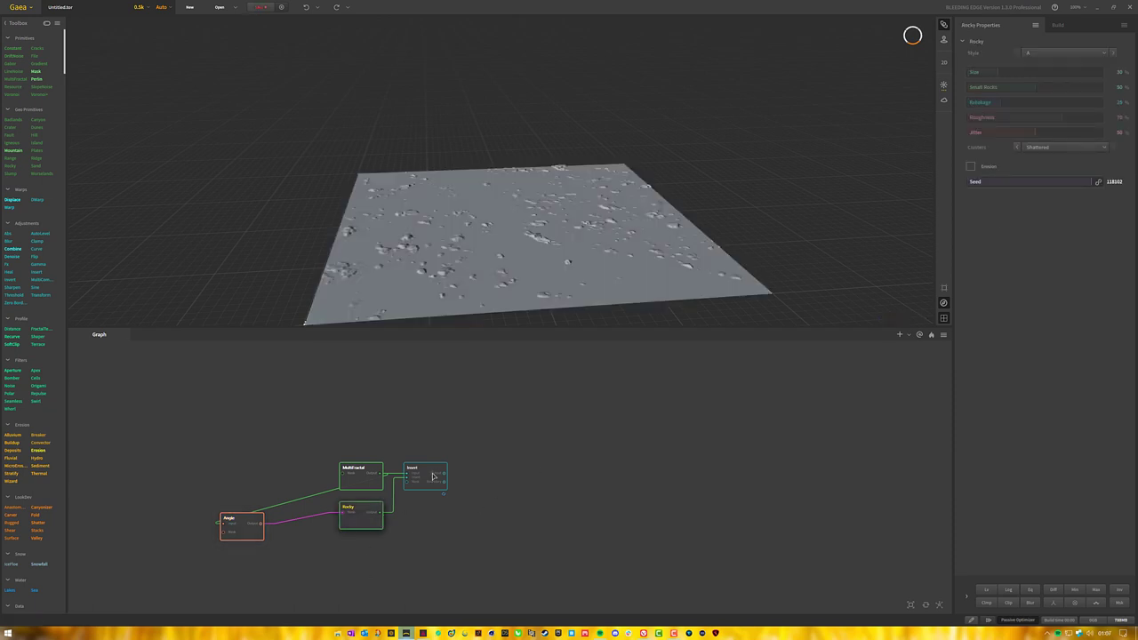
mouse_move(503, 208)
left_mouse_down()
mouse_move(501, 196)
mouse_move(485, 208)
left_mouse_up()
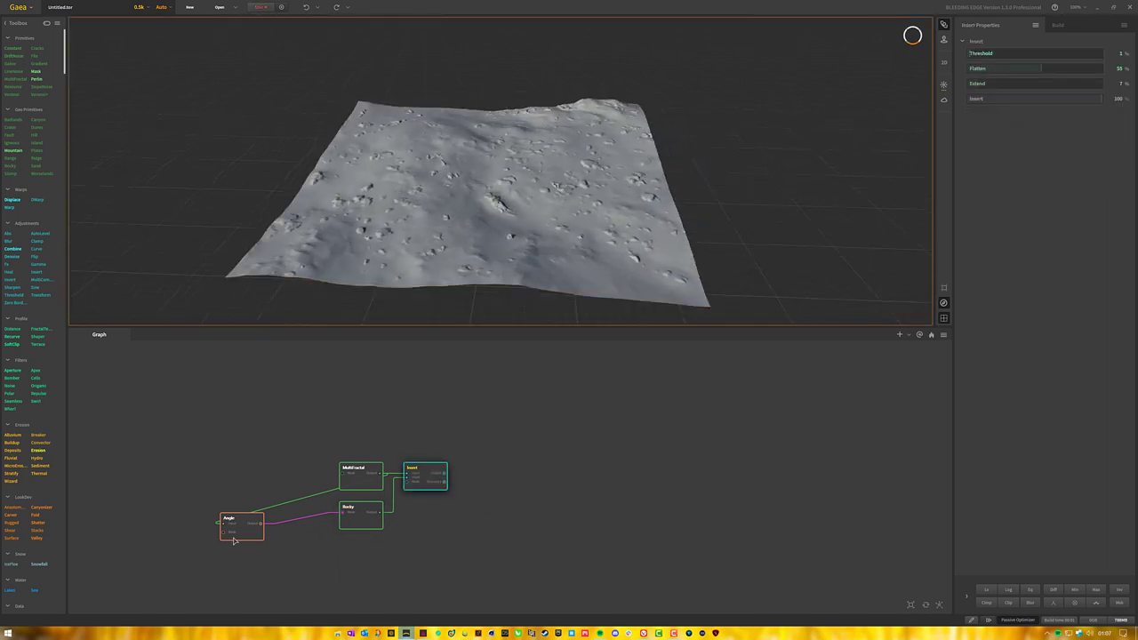
left_click(234, 539)
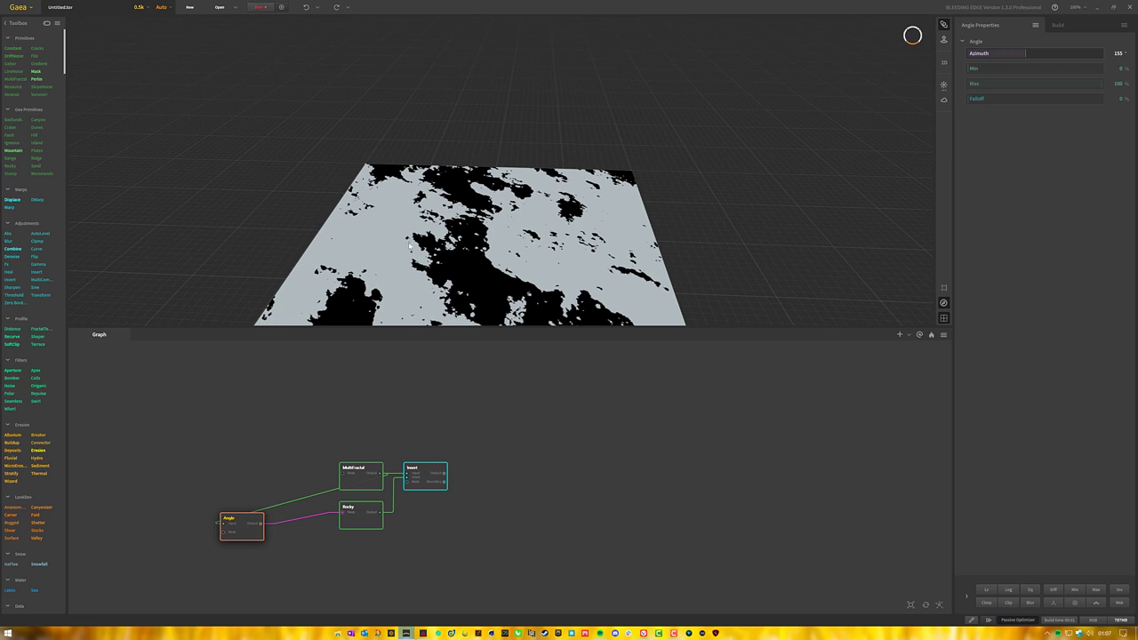
left_click(429, 482)
mouse_move(488, 212)
left_mouse_down()
mouse_move(542, 200)
mouse_move(505, 213)
left_mouse_up()
scroll(542, 200, "up", 3)
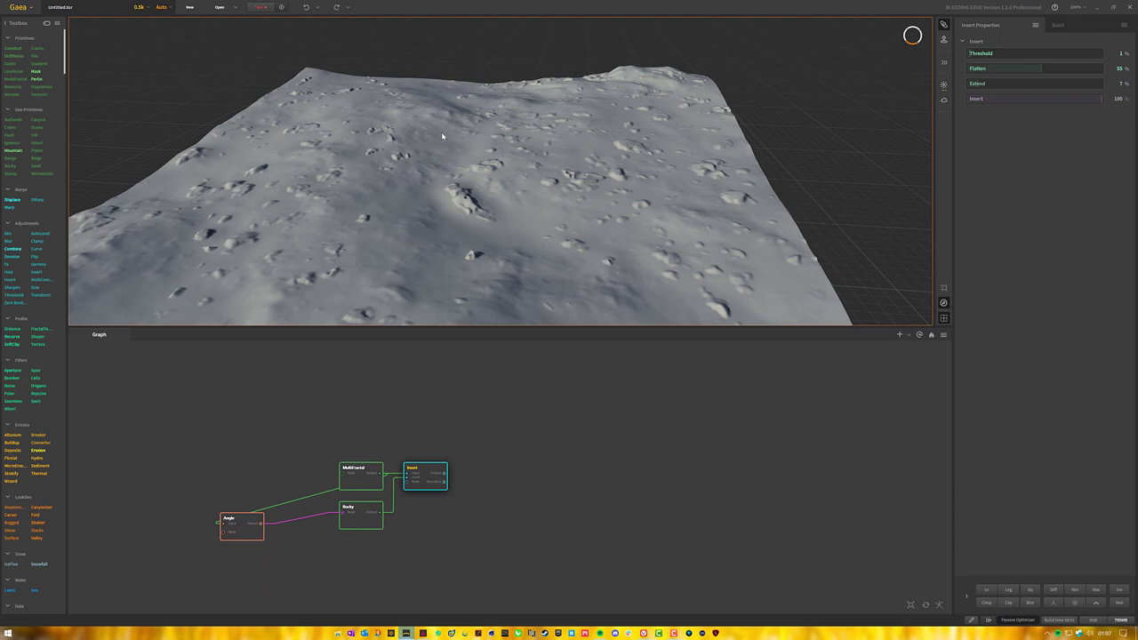
scroll(504, 191, "down", 6)
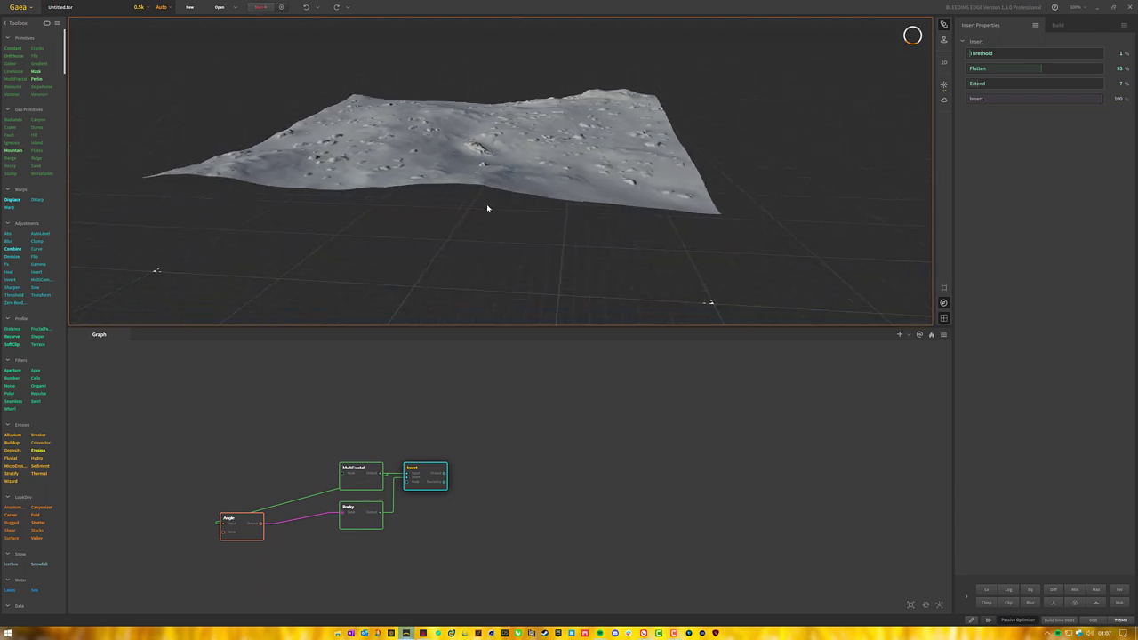
Set the Angle node's Azimuth to 217° and Max to 53%, and check the masked rocks on the Insert terrain.
left_click(229, 532)
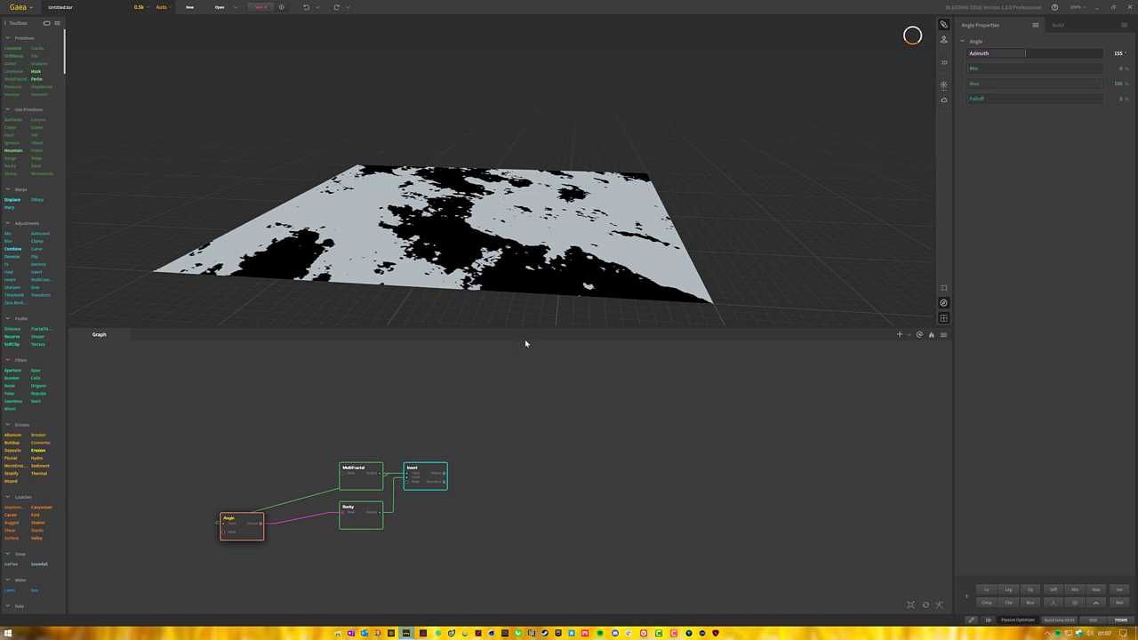
left_click_drag(1025, 50, 1048, 51)
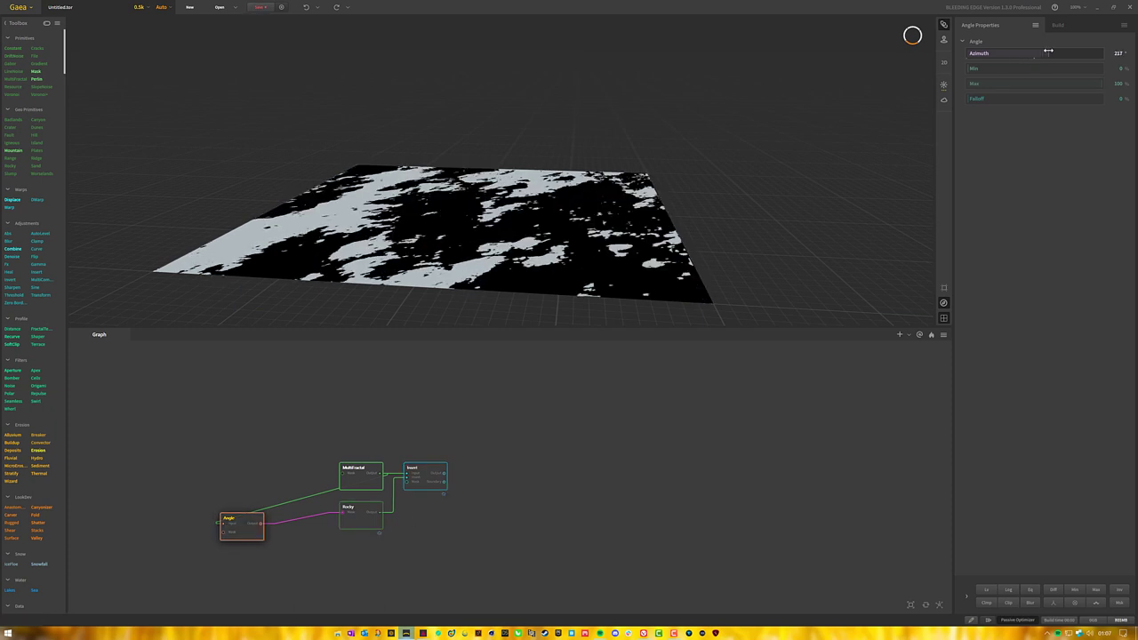
left_click_drag(967, 67, 904, 77)
left_click_drag(1099, 87, 1041, 88)
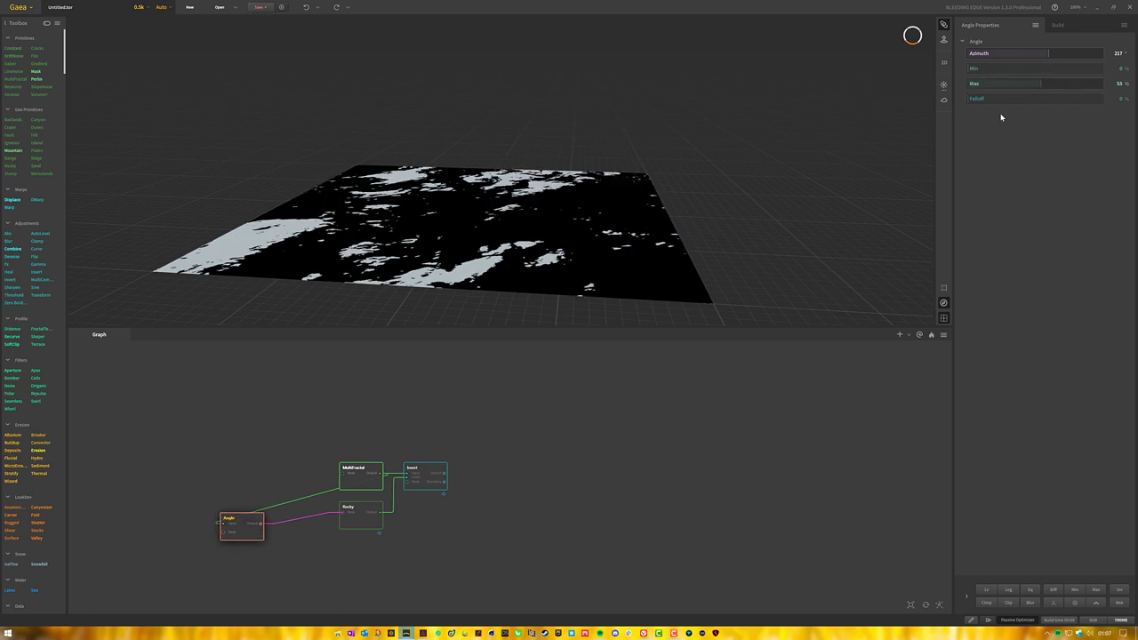
left_click(378, 529)
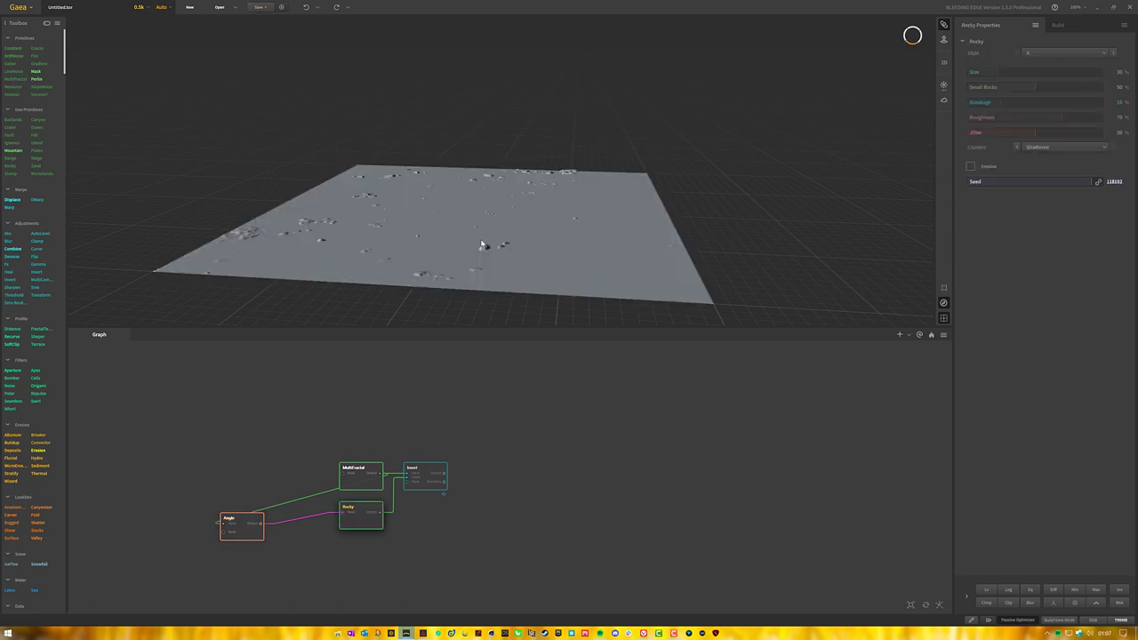
left_click(419, 483)
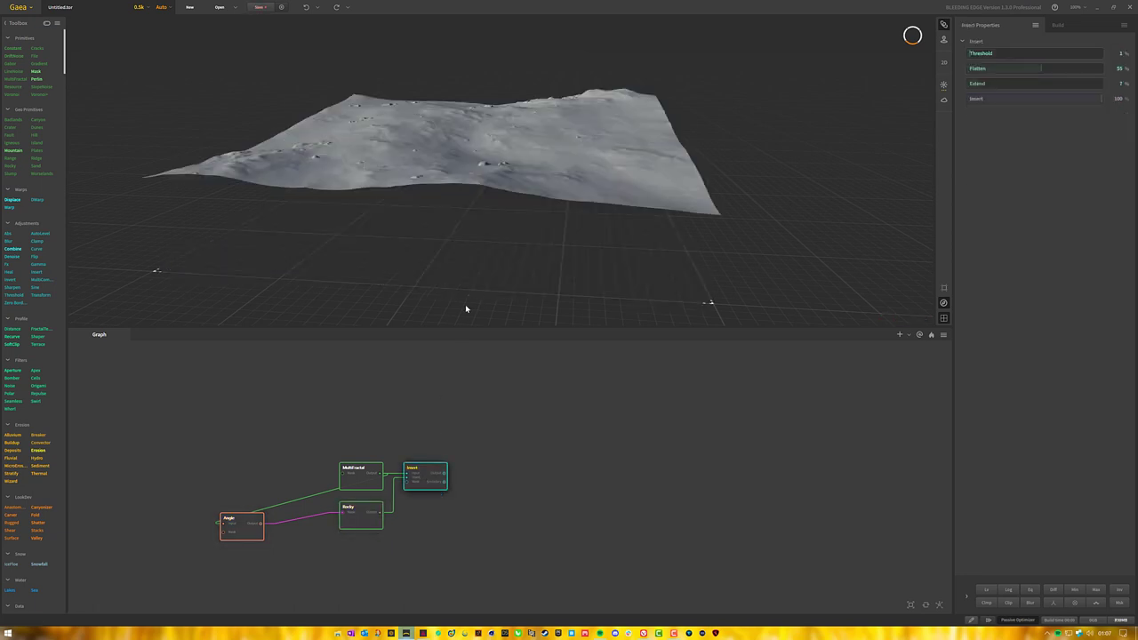
scroll(515, 124, "up", 3)
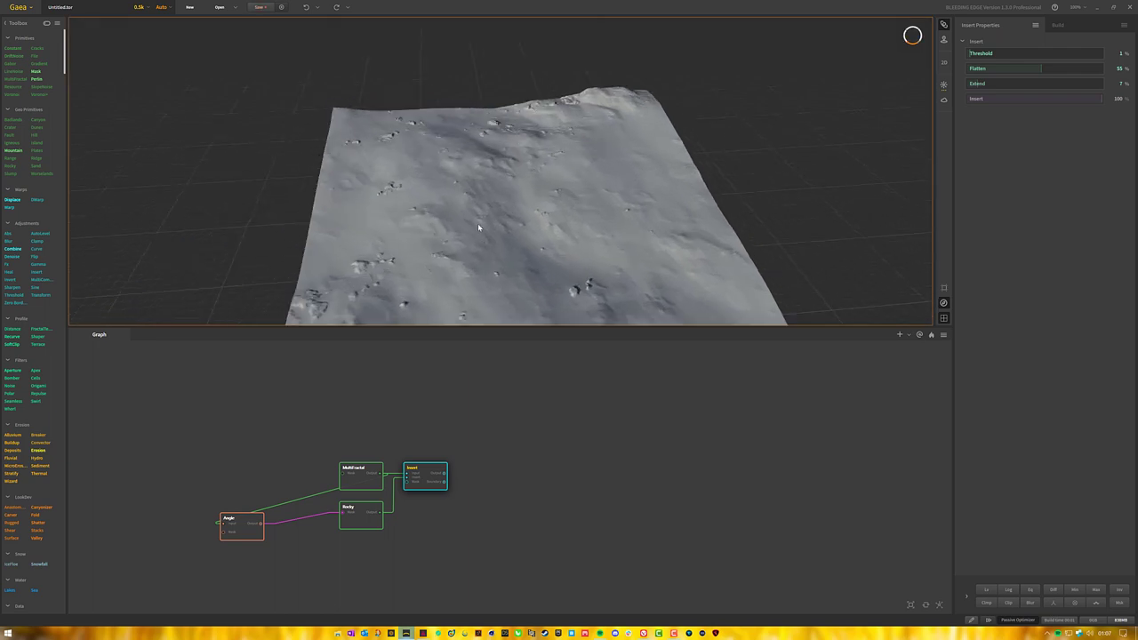
left_click_drag(477, 210, 494, 290)
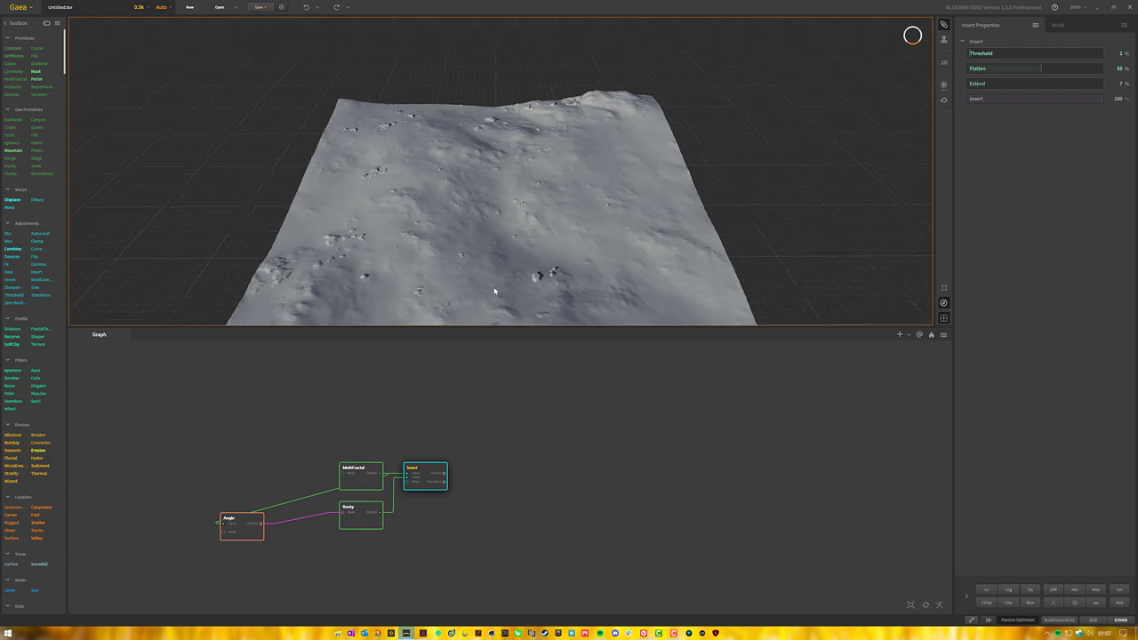
Delete the Angle node and view the unmasked Rocky clusters on the Insert terrain.
left_click(310, 458)
key("Delete")
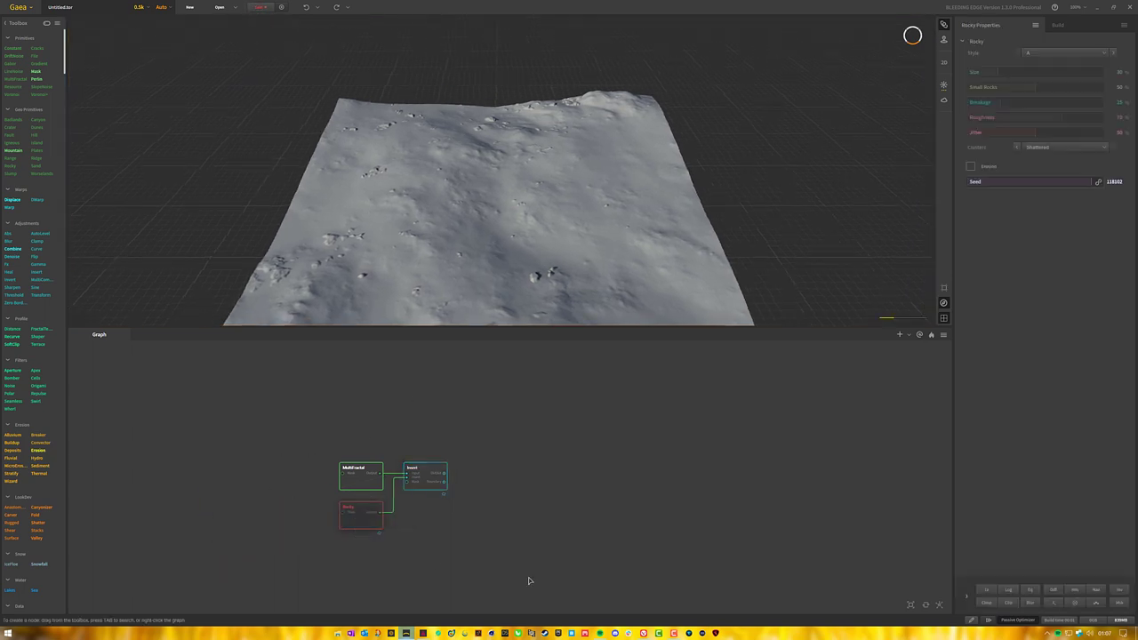
mouse_move(495, 196)
left_mouse_down()
mouse_move(515, 204)
mouse_move(495, 213)
left_mouse_up()
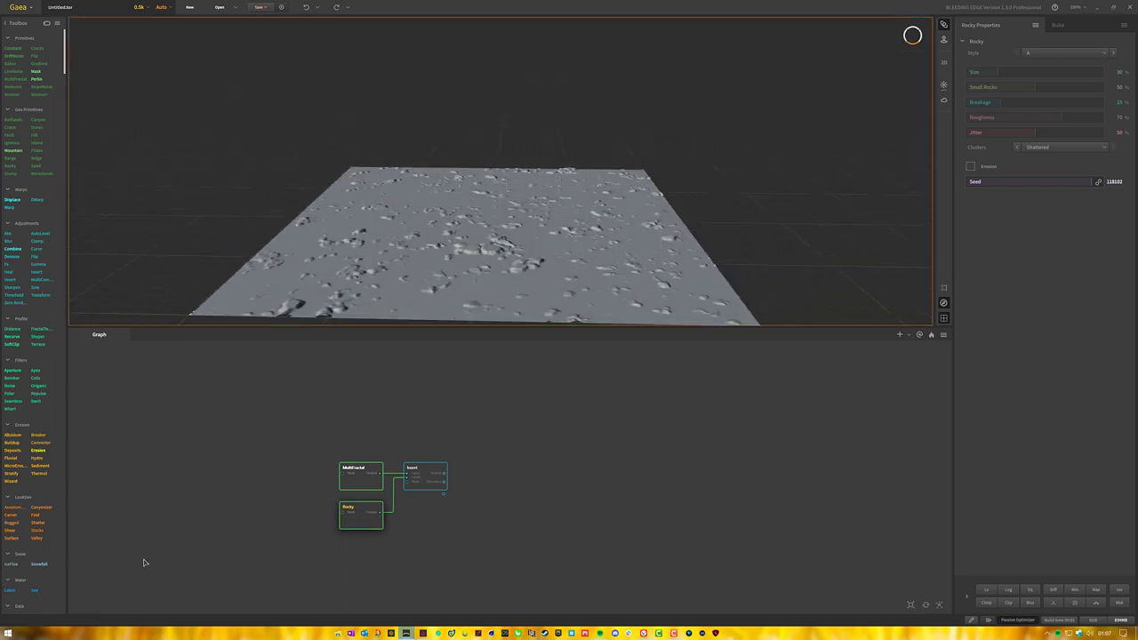
left_click(500, 502)
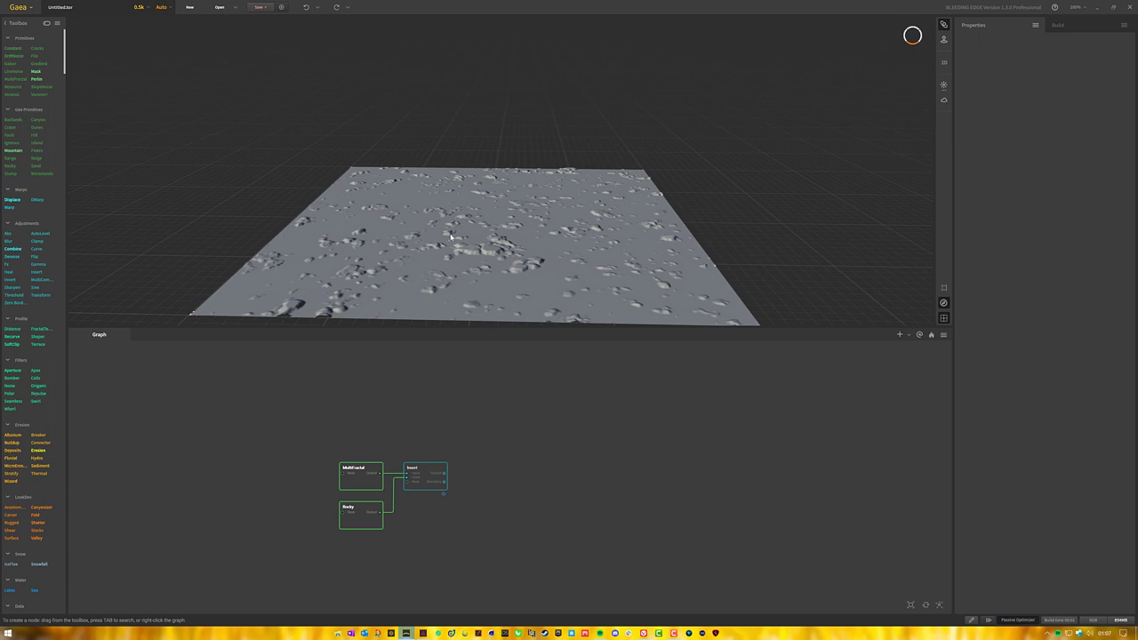
left_click(426, 485)
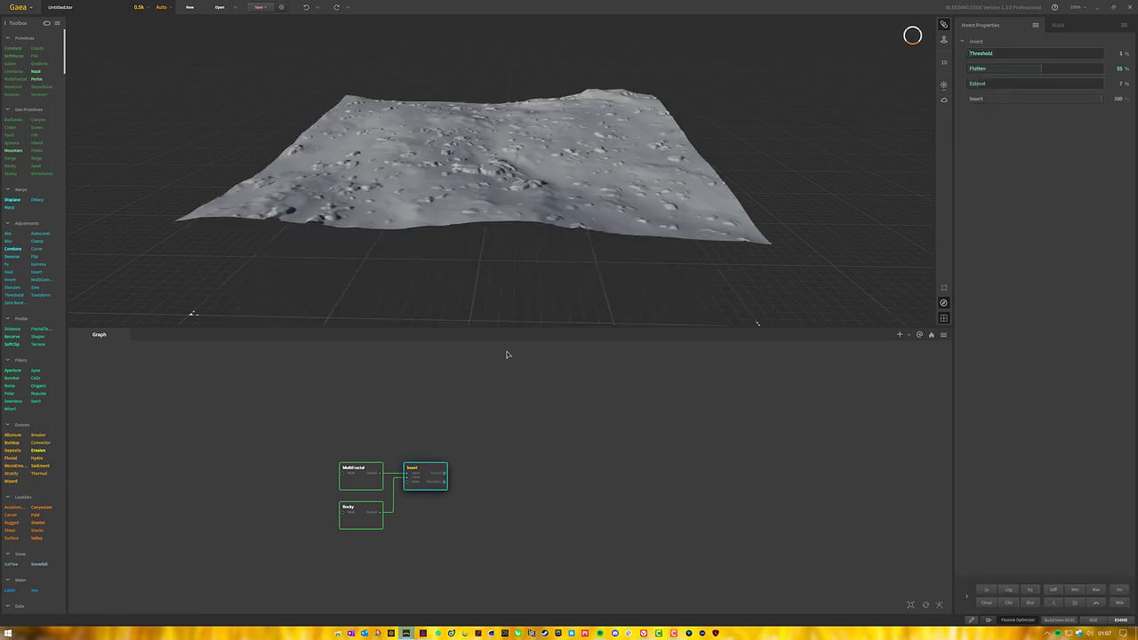
Add an Erosion node fed by the Insert node's output and place it beside the Insert node.
left_click_drag(480, 171, 482, 153)
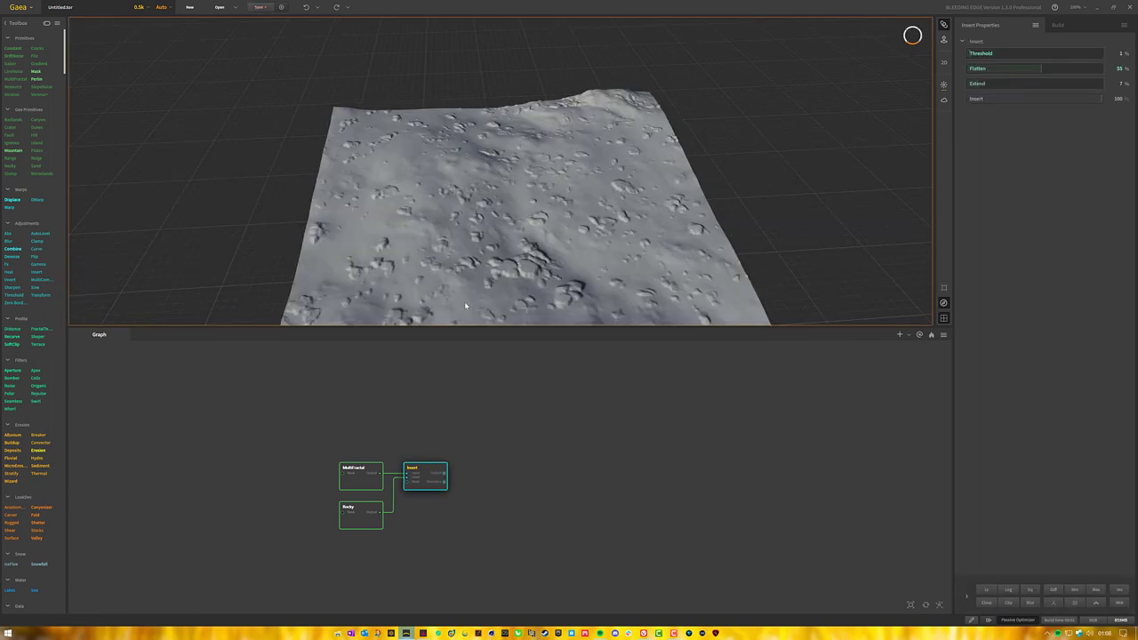
left_click_drag(490, 196, 487, 214)
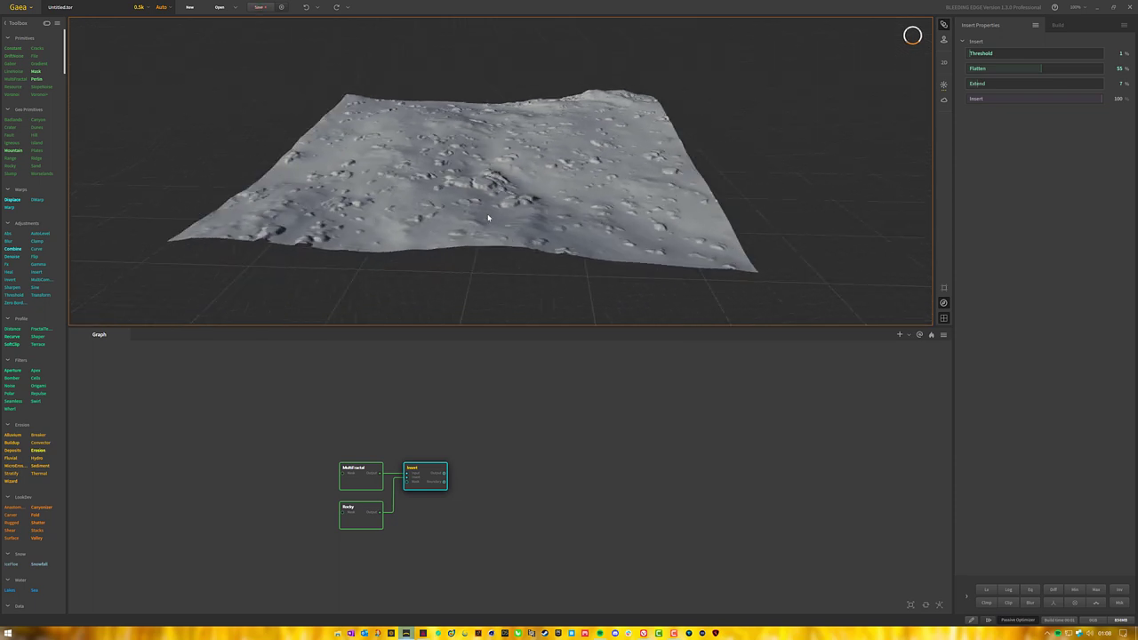
left_click(578, 447)
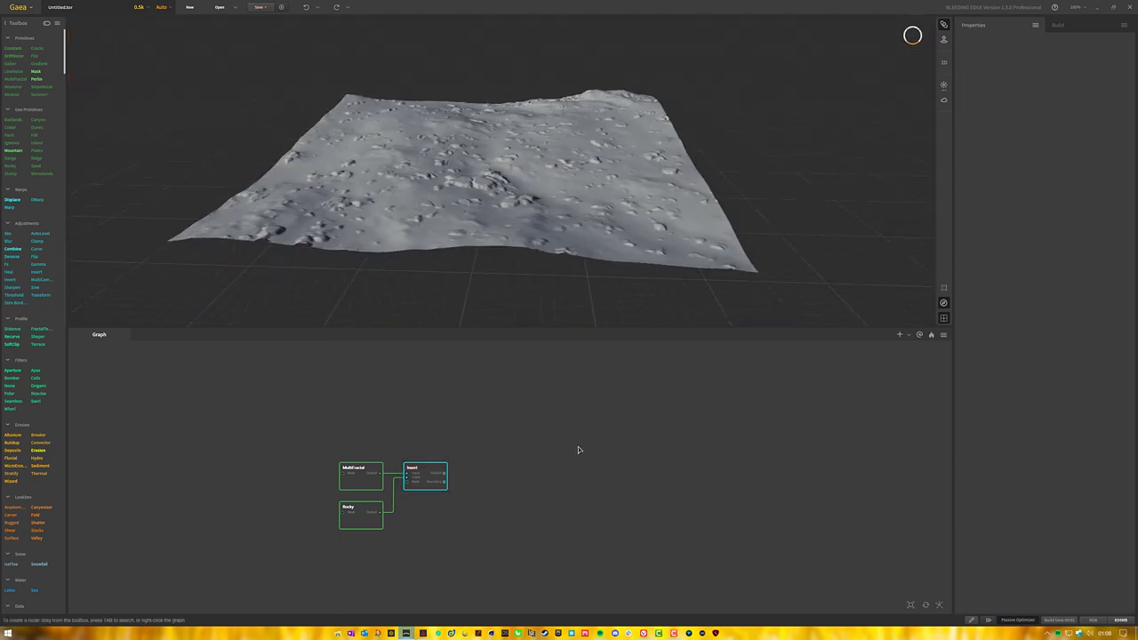
left_click_drag(487, 311, 487, 215)
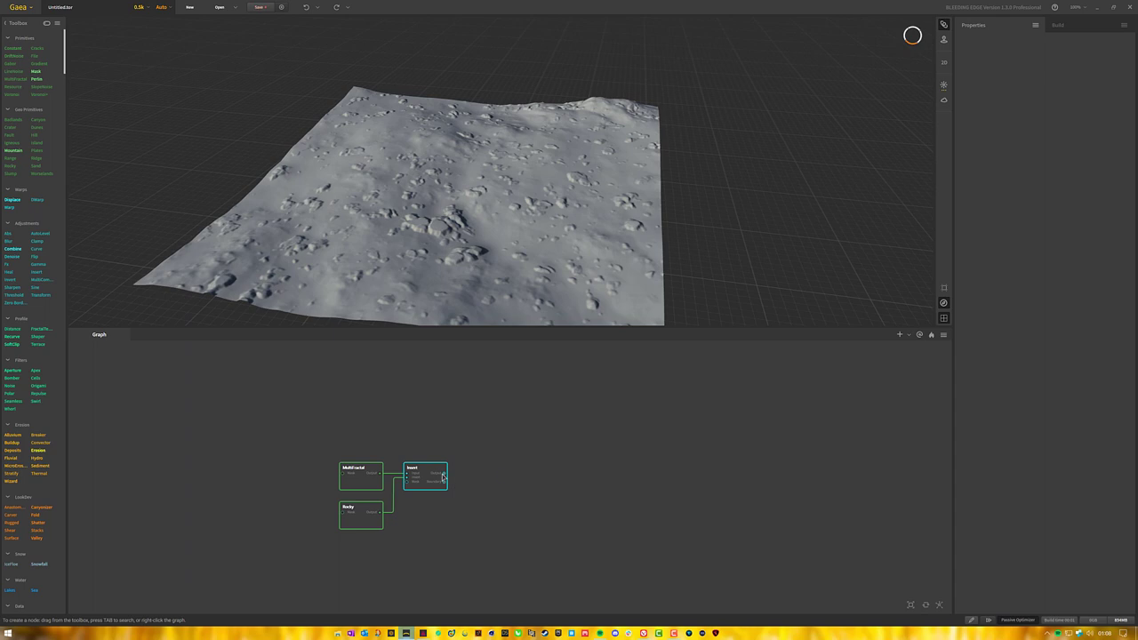
right_click(504, 476)
left_click(536, 561)
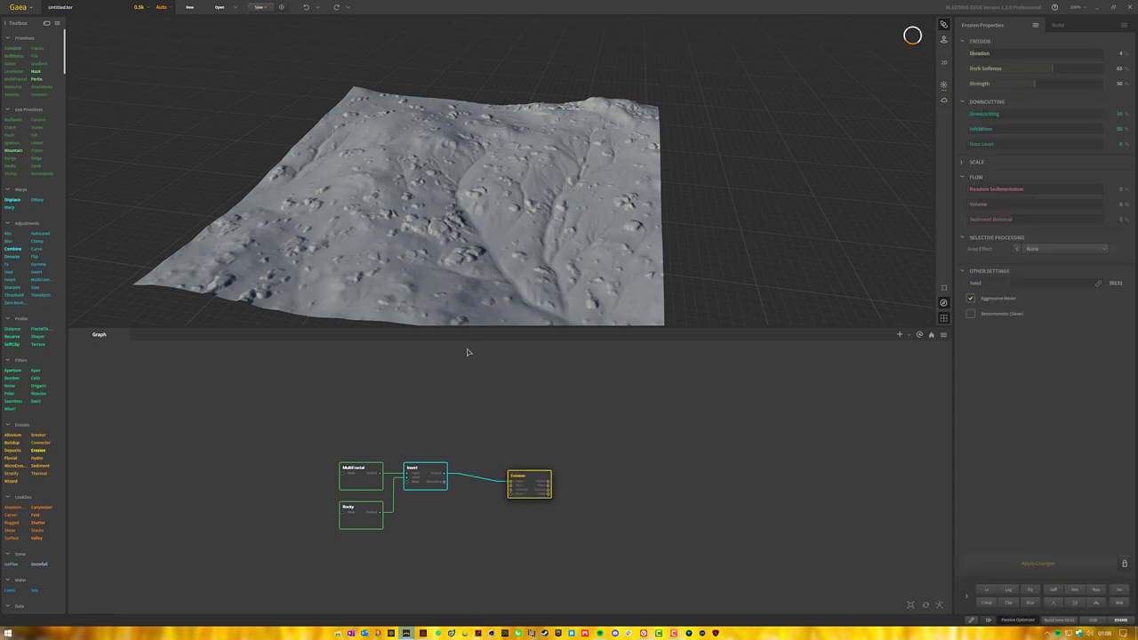
left_click_drag(527, 478, 492, 483)
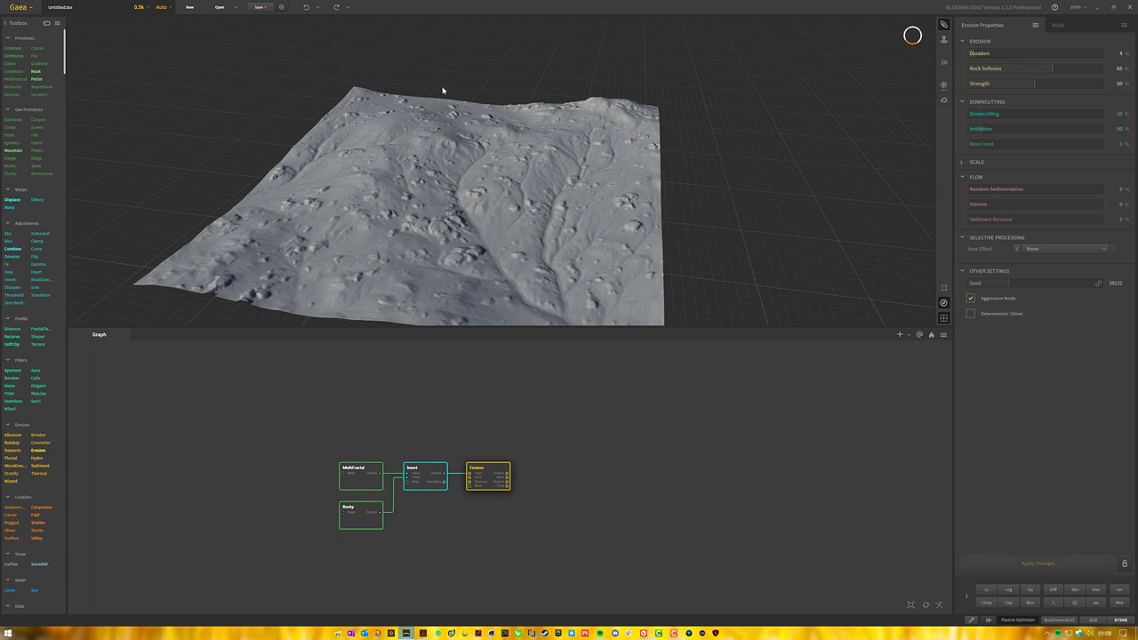
Examine the eroded terrain from several angles, checking how the flow channels cut around the rock clusters.
left_click_drag(462, 218, 401, 183)
scroll(392, 183, "up", 4)
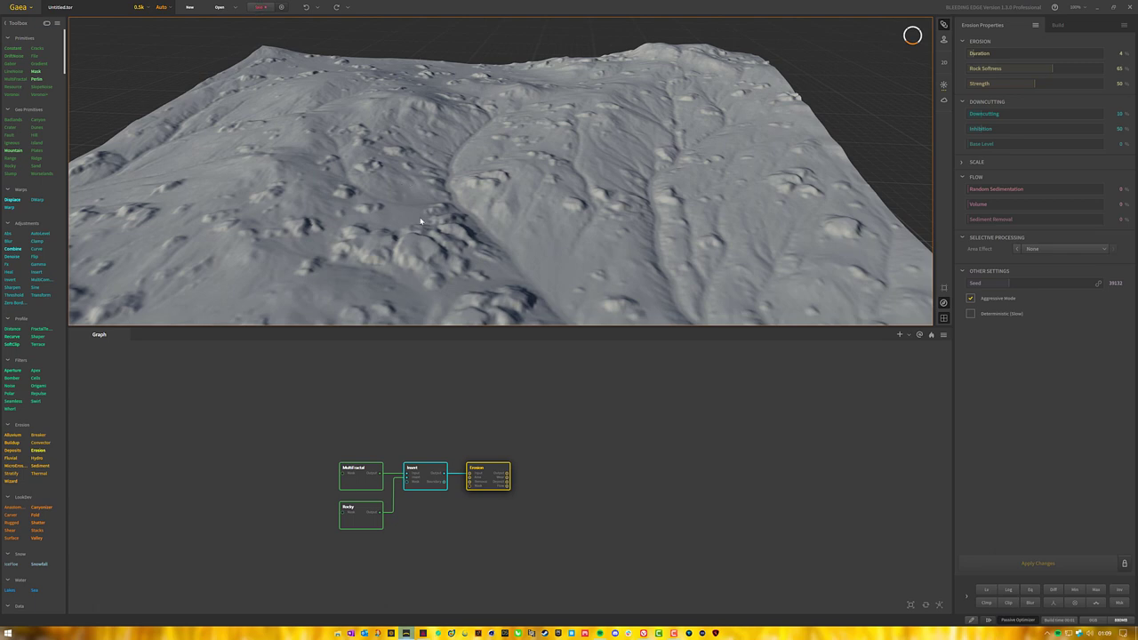
left_click_drag(421, 221, 447, 190)
scroll(447, 190, "down", 5)
left_click_drag(516, 206, 646, 57)
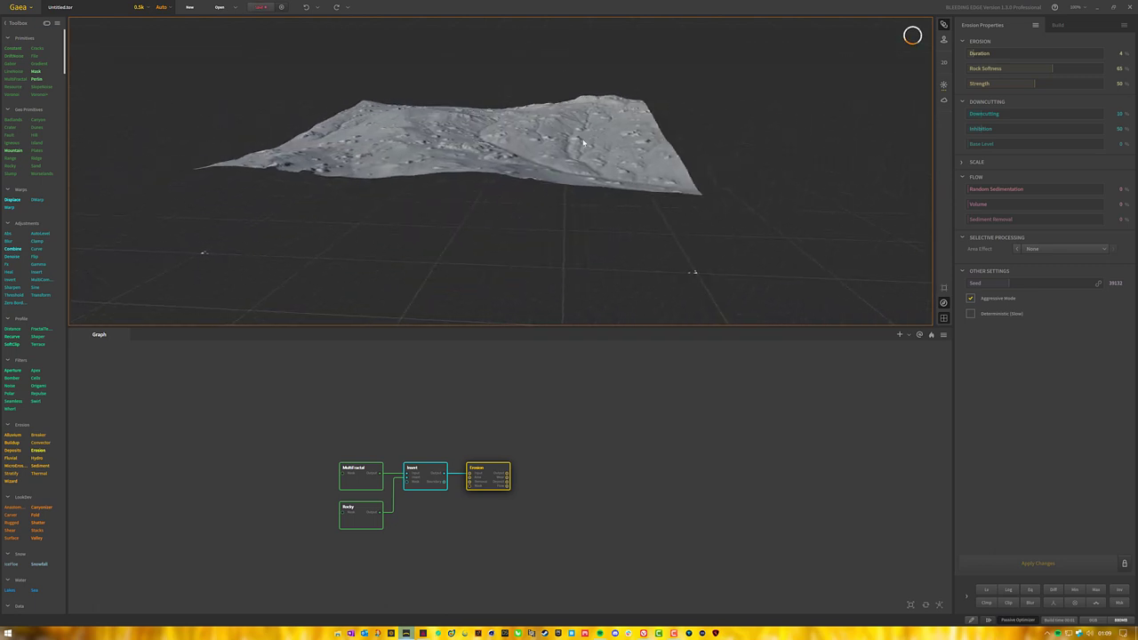
scroll(506, 163, "up", 5)
left_click_drag(506, 162, 536, 253)
scroll(497, 222, "down", 2)
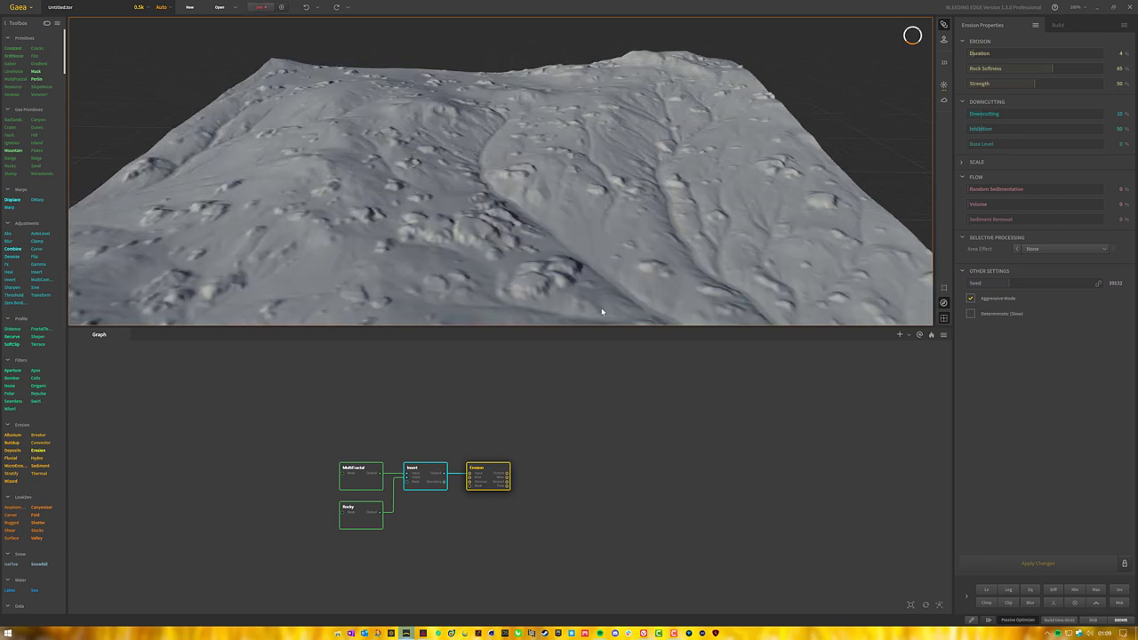
scroll(525, 283, "down", 4)
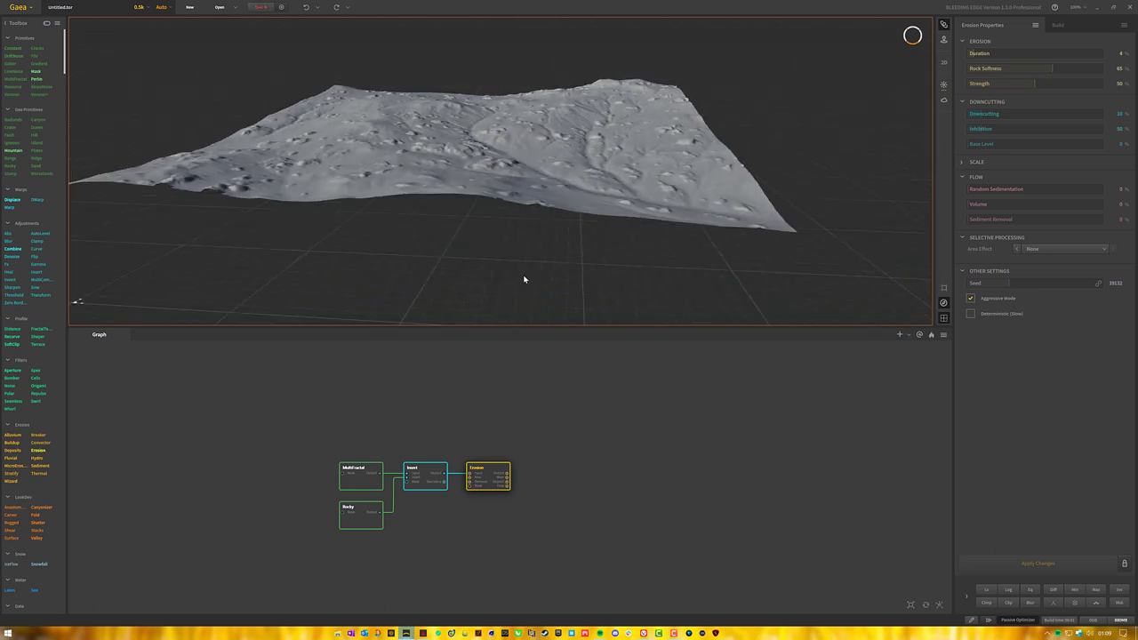
scroll(524, 279, "up", 5)
left_click_drag(513, 223, 539, 117)
left_click_drag(708, 247, 569, 241)
left_click_drag(644, 85, 483, 236)
scroll(574, 185, "down", 3)
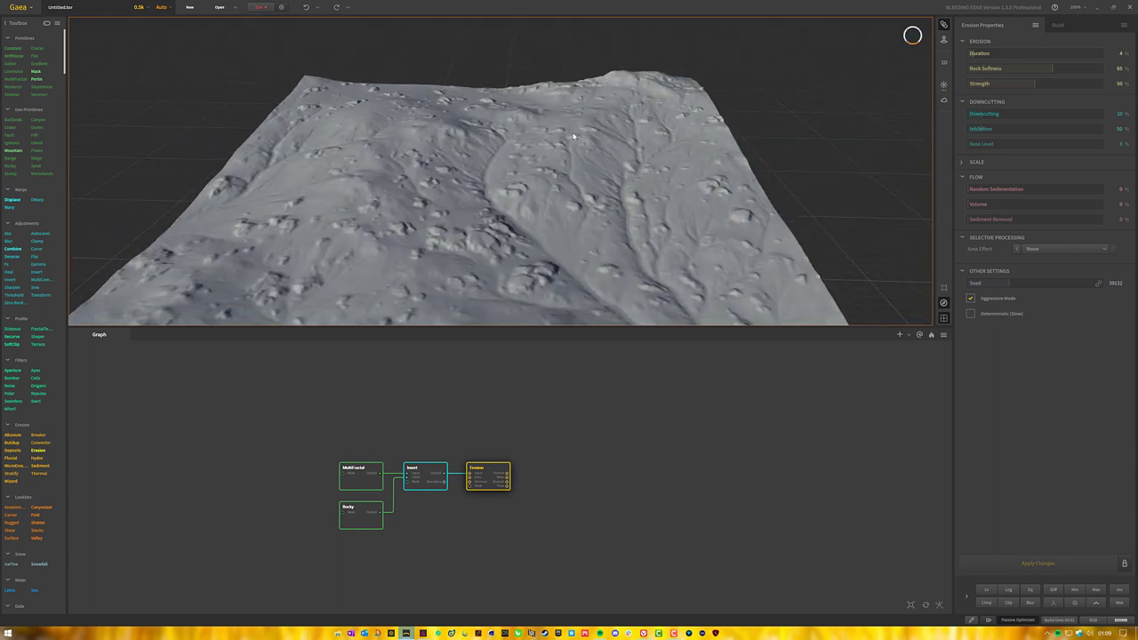
left_click_drag(574, 185, 541, 183)
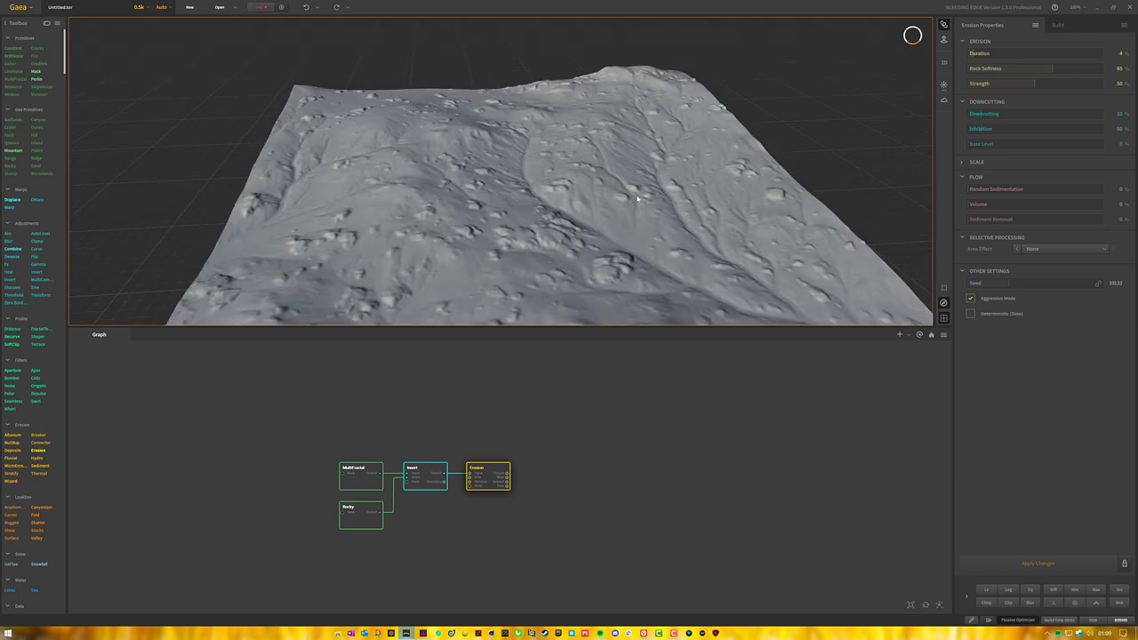
left_click_drag(611, 192, 526, 169)
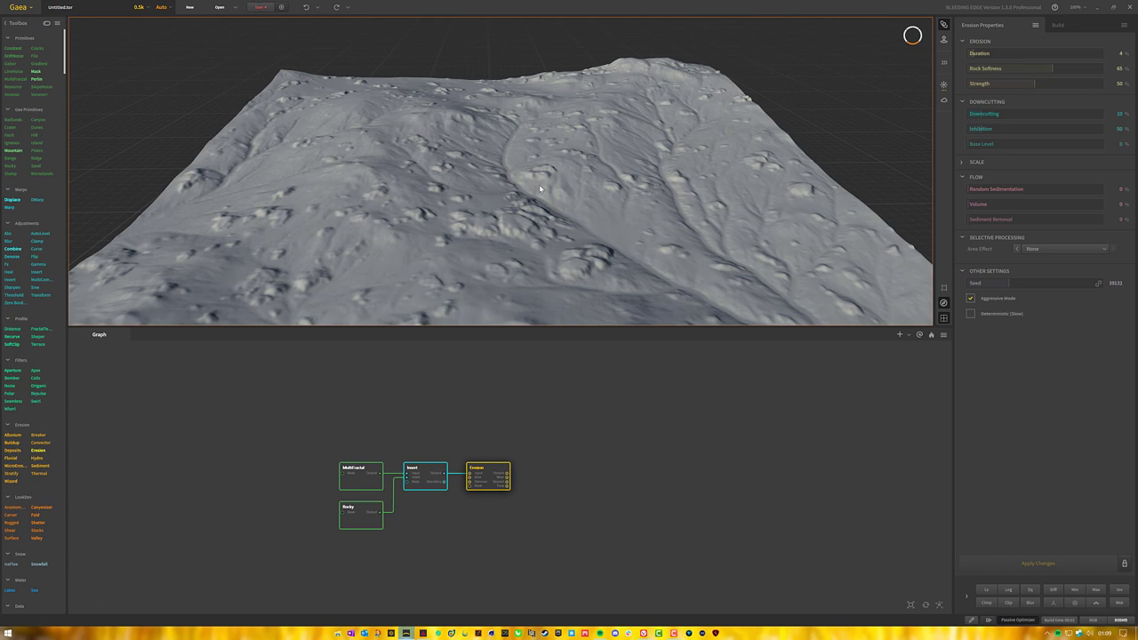
left_click_drag(538, 185, 563, 179)
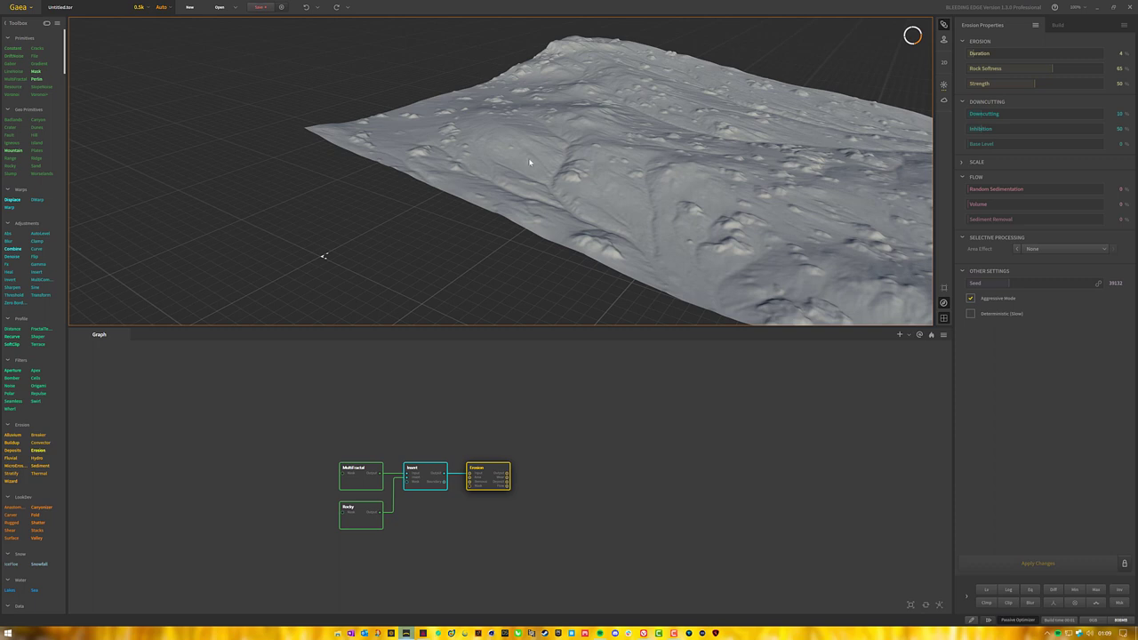
left_click_drag(646, 178, 861, 163)
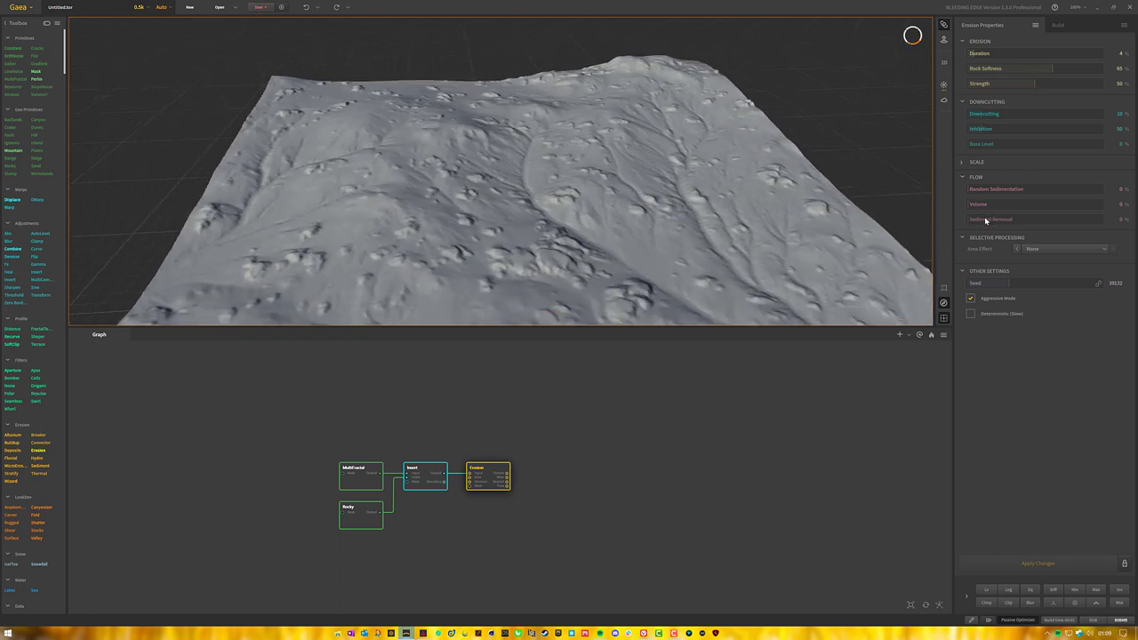
Set the Erosion node's Inhibition to 373%, apply the change and inspect the terrain.
left_click_drag(981, 129, 1066, 130)
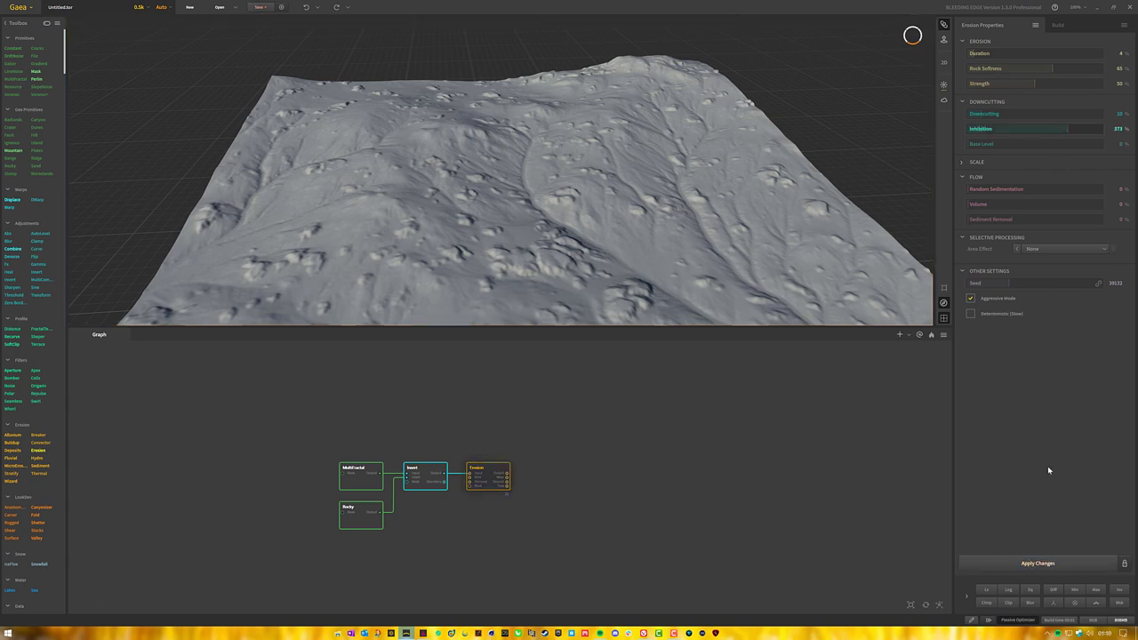
left_click(996, 563)
mouse_move(604, 129)
left_mouse_down()
mouse_move(560, 125)
mouse_move(597, 132)
left_mouse_up()
left_click_drag(488, 147, 476, 134)
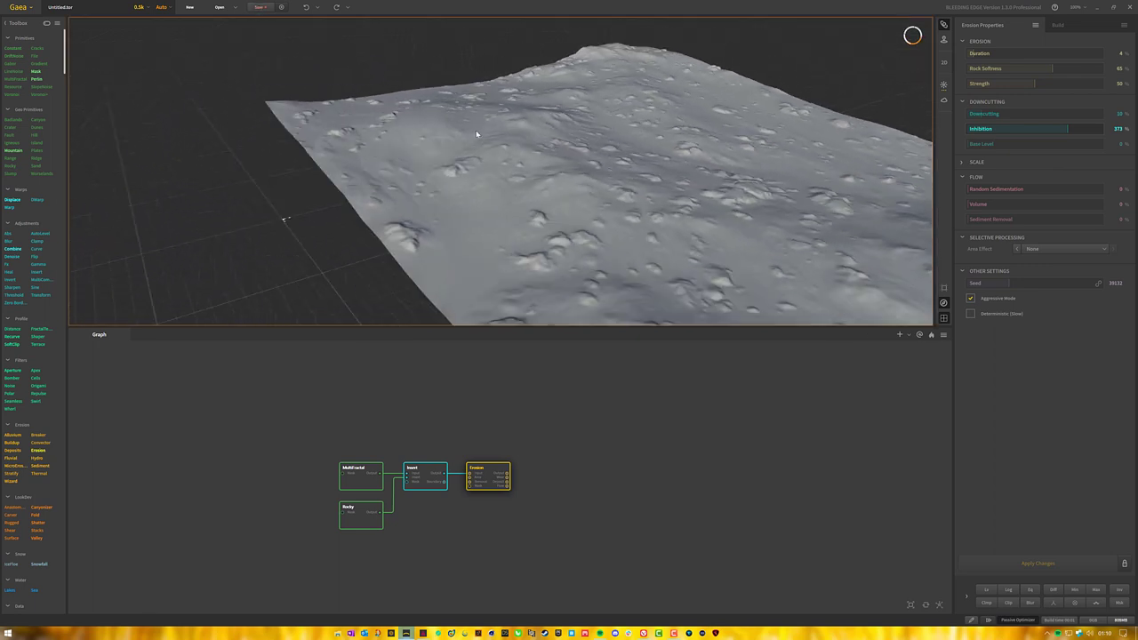
left_click_drag(525, 166, 547, 201)
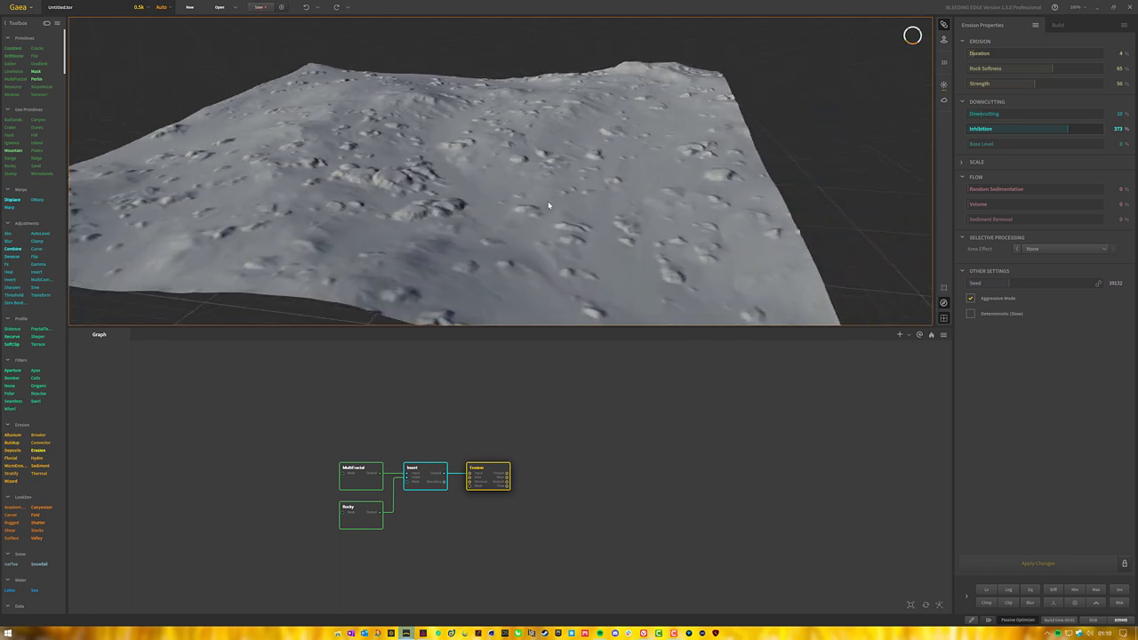
Set the Erosion node's Downcutting to 25%, apply the change and inspect the terrain.
left_click_drag(983, 114, 1000, 114)
left_click(1073, 562)
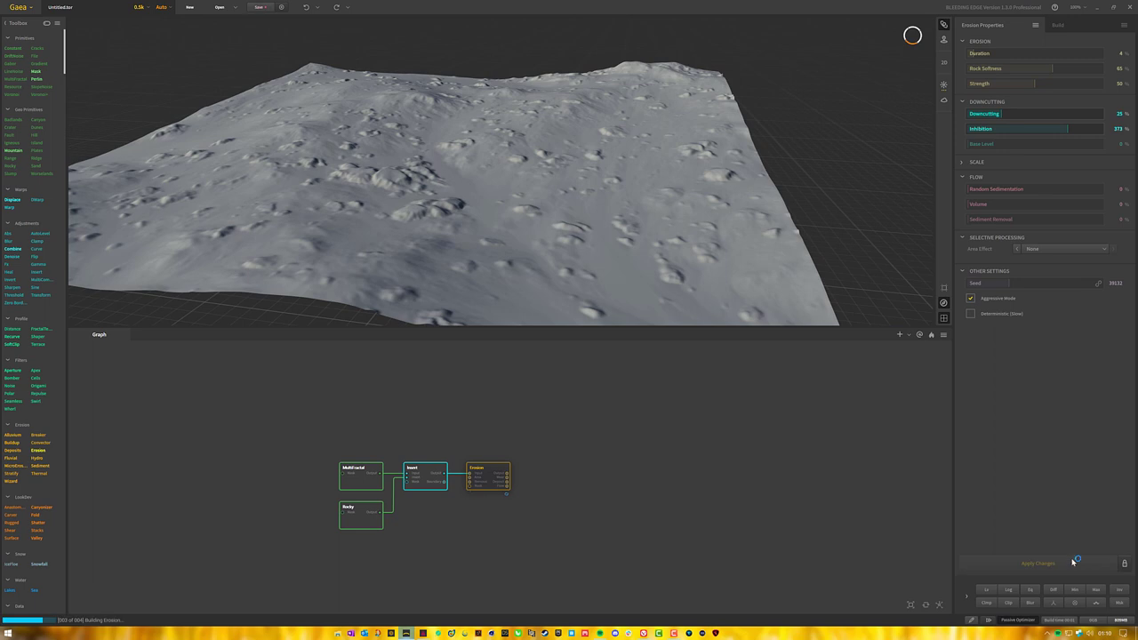
left_click_drag(493, 189, 506, 186)
left_click_drag(436, 159, 503, 184)
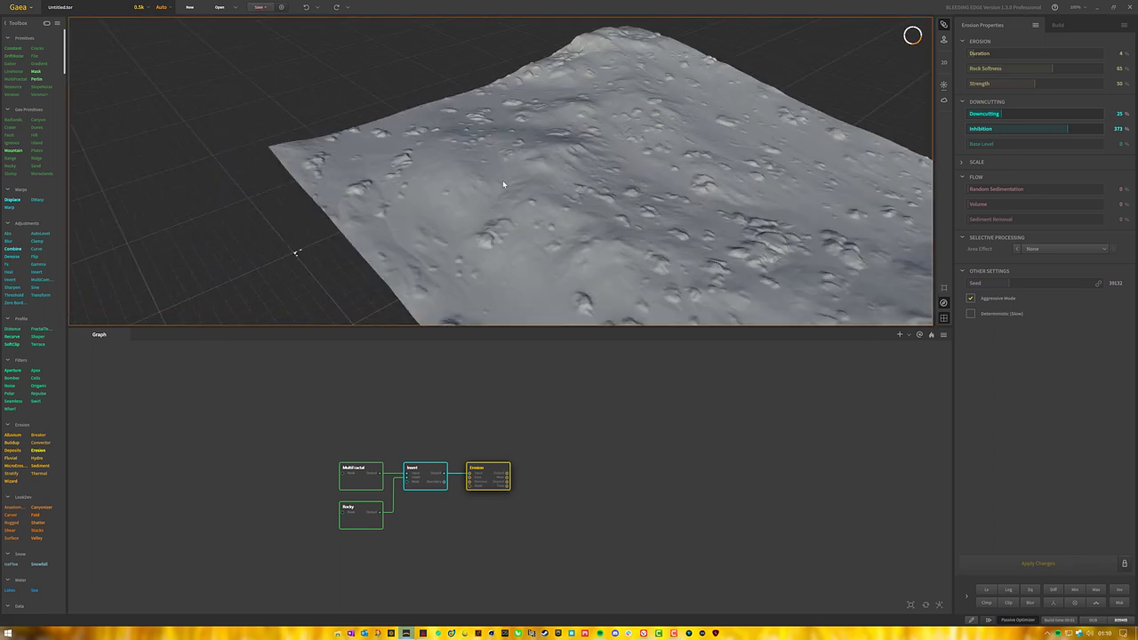
Set the Erosion node's Downcutting to 59%, apply the change and inspect the rocks up close.
left_click_drag(1002, 113, 1046, 113)
left_click(1075, 561)
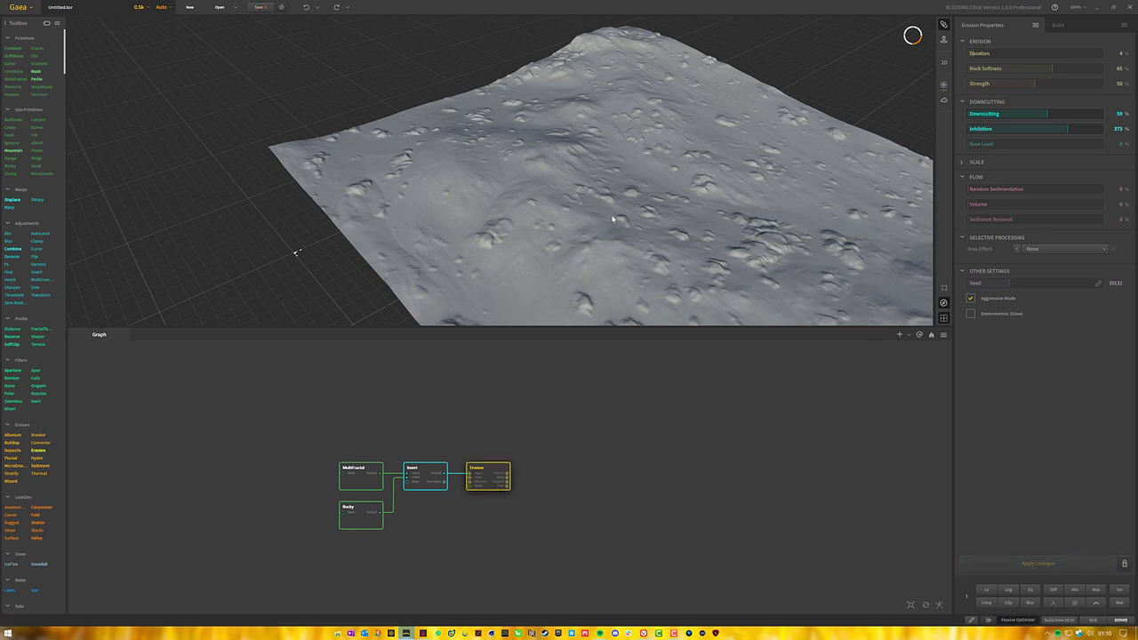
left_click_drag(587, 271, 655, 248)
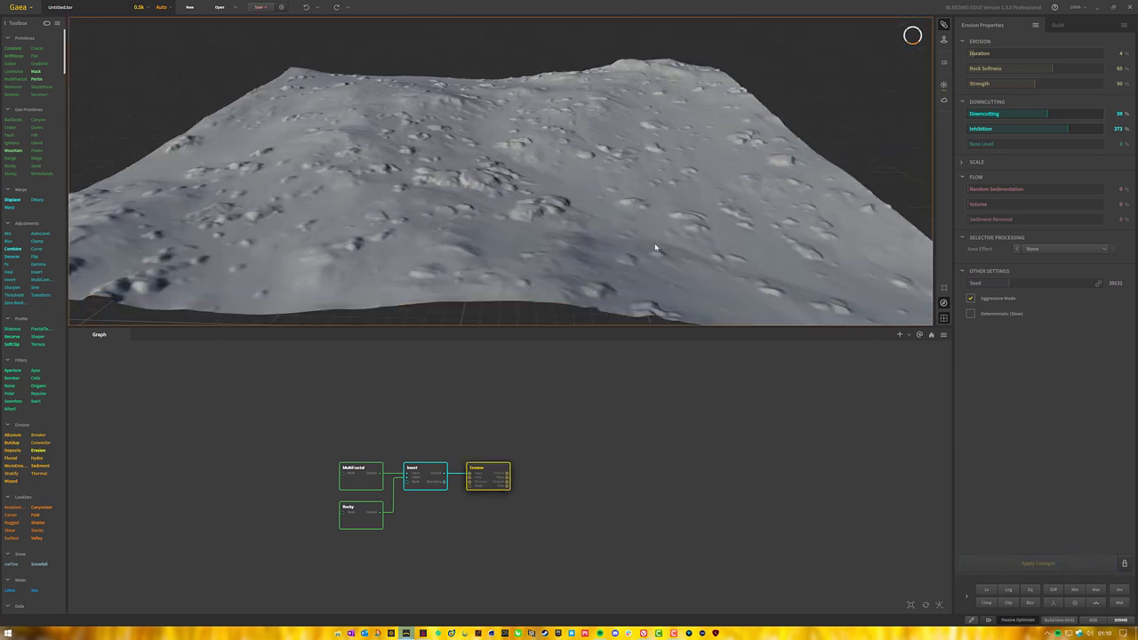
mouse_move(582, 231)
left_mouse_down()
mouse_move(583, 210)
mouse_move(595, 216)
left_mouse_up()
scroll(579, 213, "up", 3)
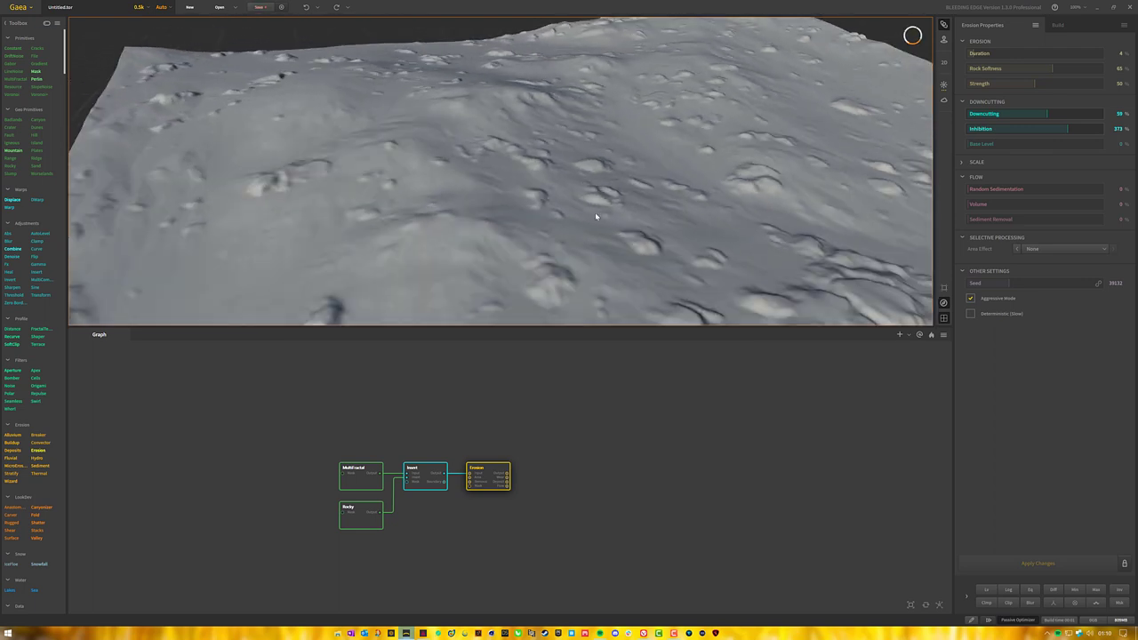
left_click_drag(434, 206, 536, 200)
left_click_drag(663, 177, 616, 161)
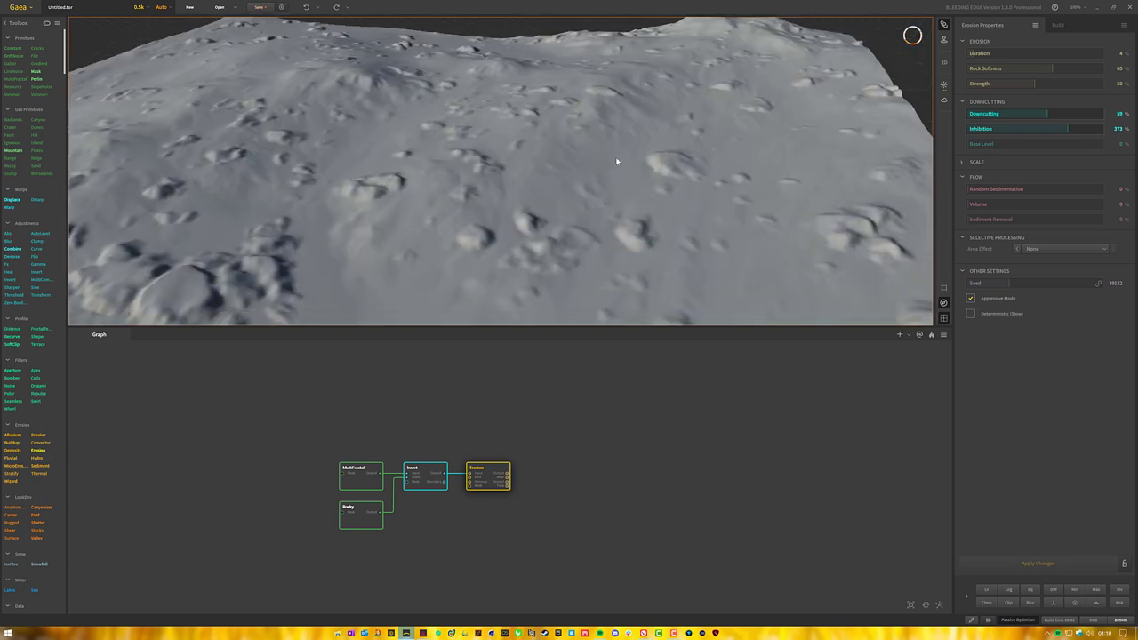
scroll(616, 161, "down", 3)
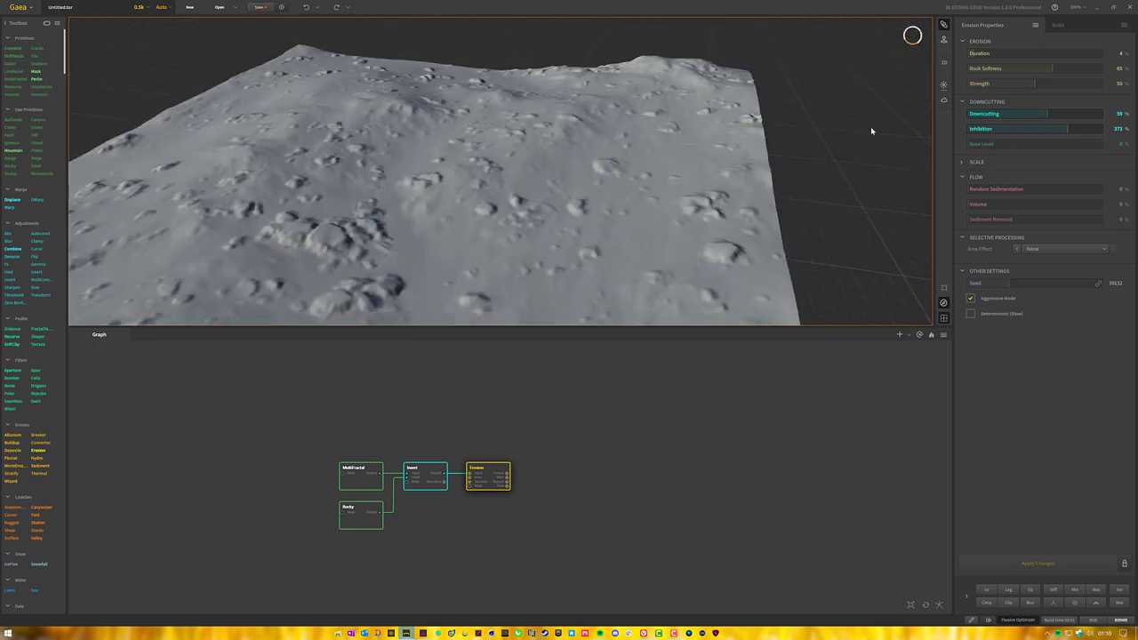
Lower the Erosion node's Downcutting to 25%, reset it to its default value and rebuild the erosion.
left_click_drag(1032, 116, 999, 115)
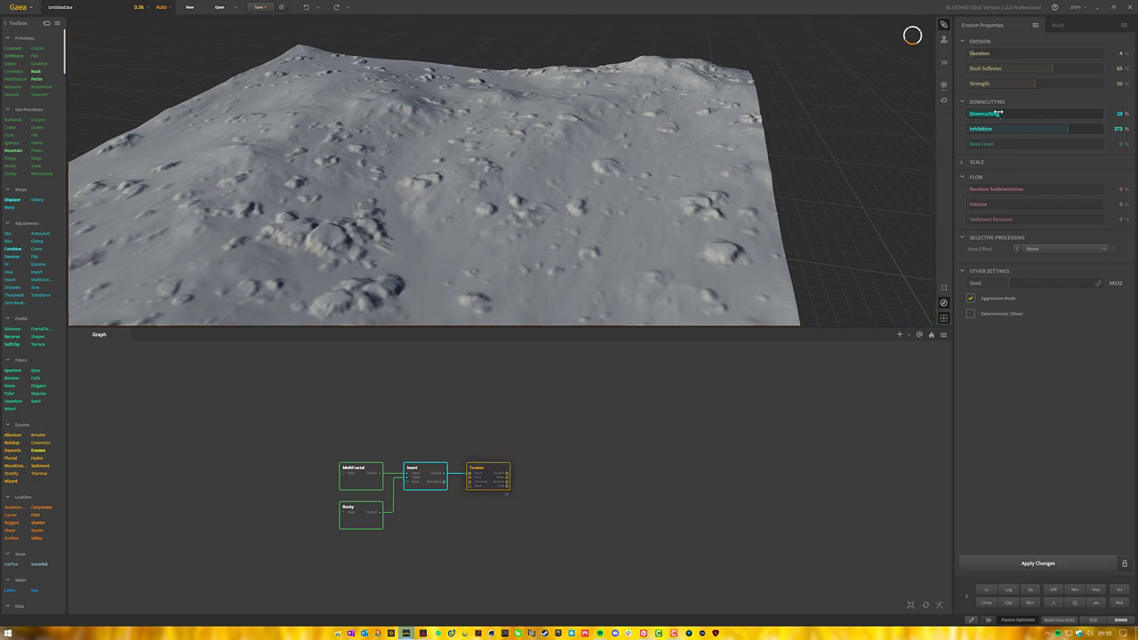
left_click(1059, 563)
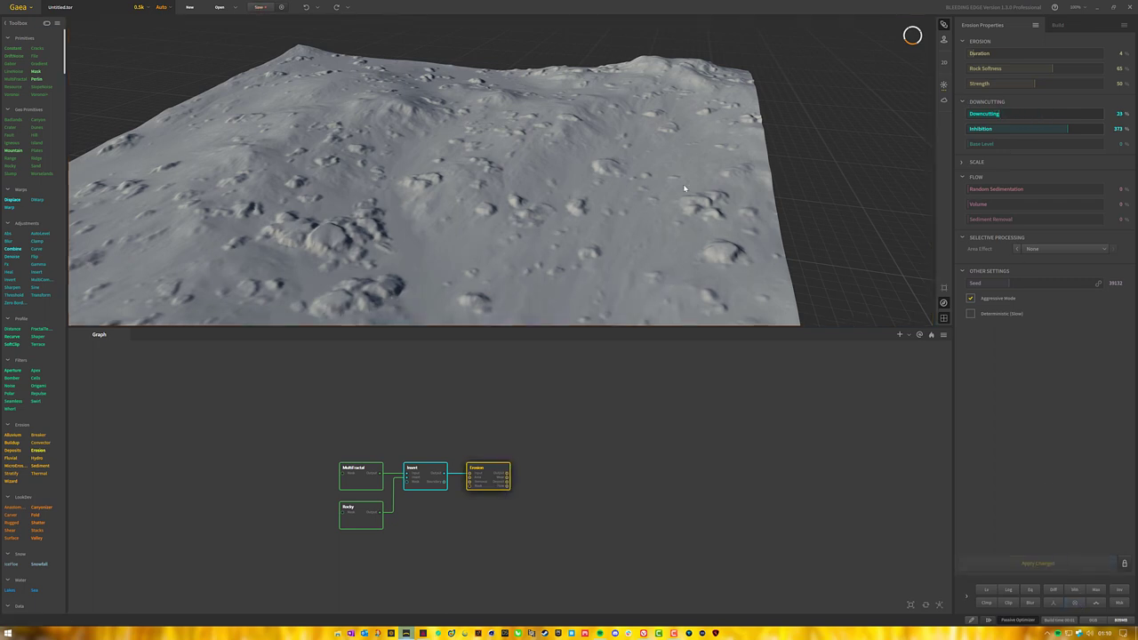
left_click_drag(1000, 116, 980, 114)
right_click(1036, 115)
left_click(1055, 115)
left_click(1037, 562)
Set the Erosion node's Rock Softness to 15%, apply the change and inspect the rock clusters up close.
left_click_drag(1053, 70, 985, 68)
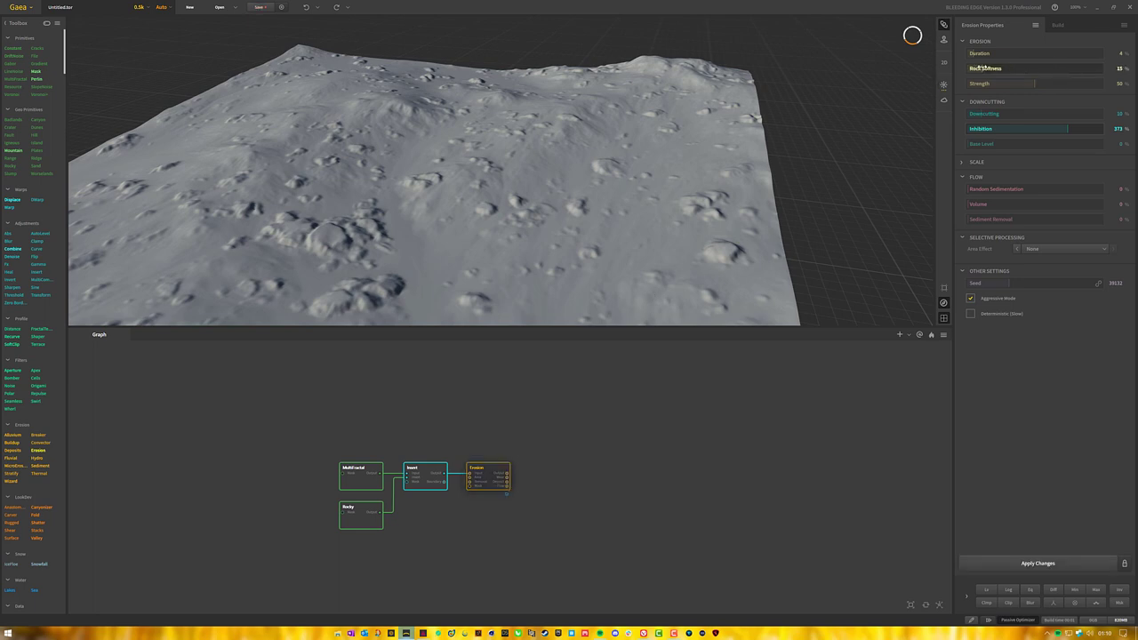
left_click(1073, 566)
left_click_drag(513, 221, 528, 164)
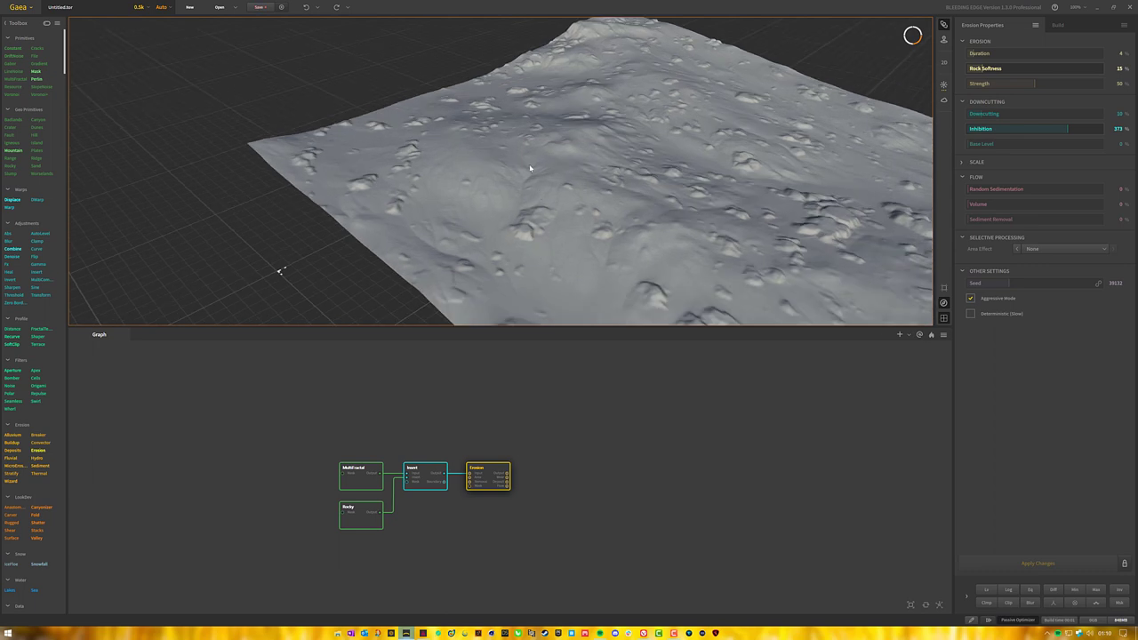
left_click_drag(651, 190, 702, 251)
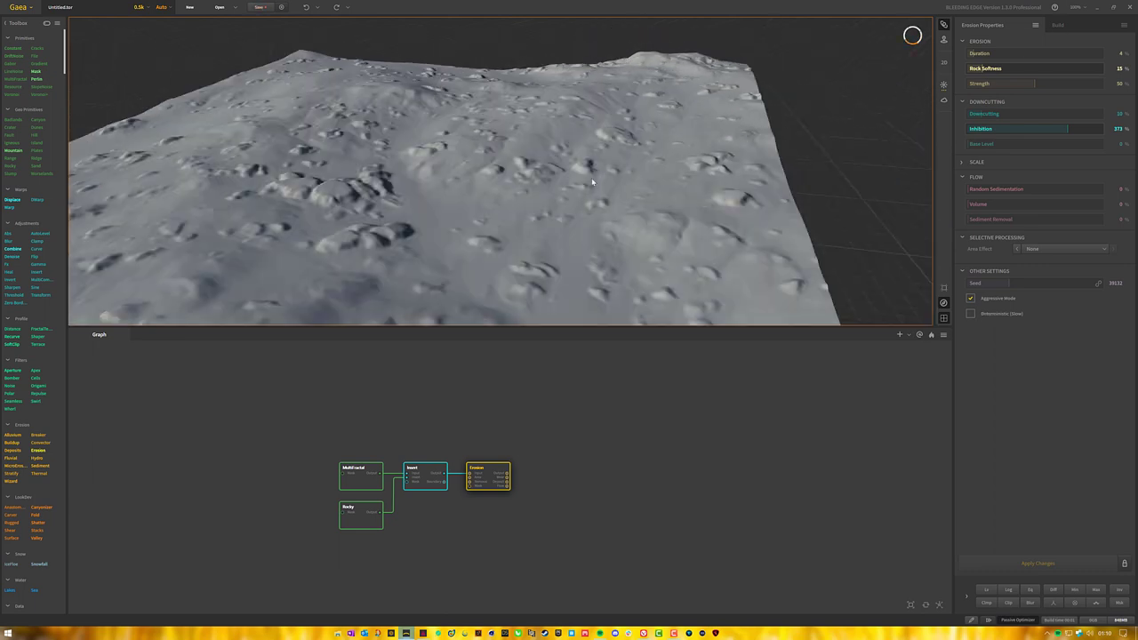
scroll(591, 182, "up", 5)
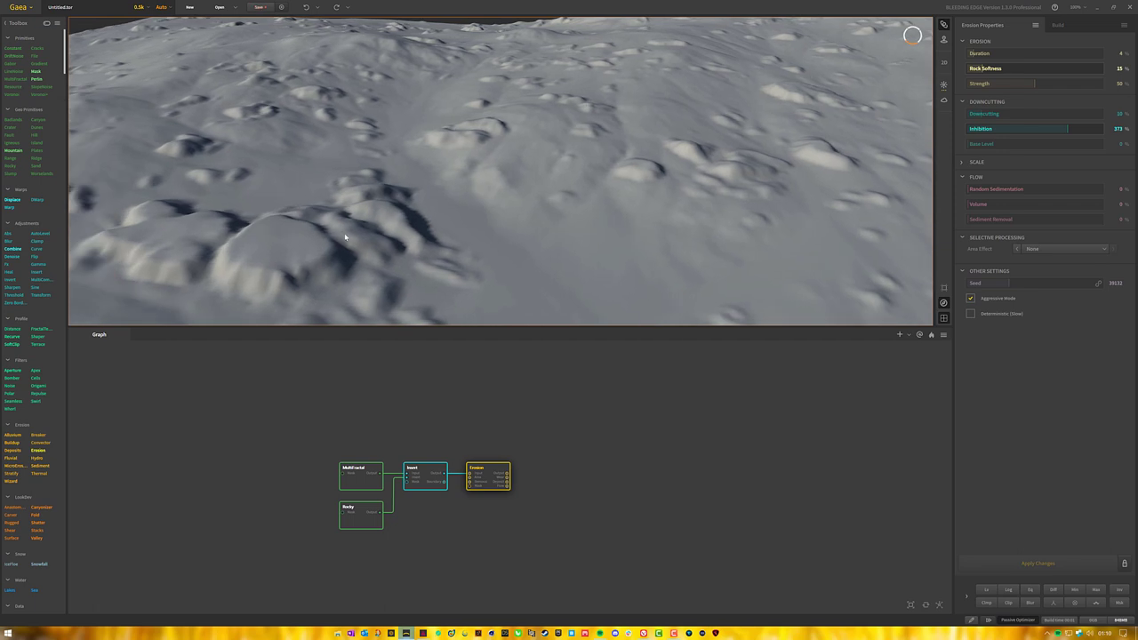
Set the Erosion node's Rock Softness to 90%, apply the change and look over the eroded rocks.
left_click_drag(1068, 71, 1087, 70)
left_click(1037, 562)
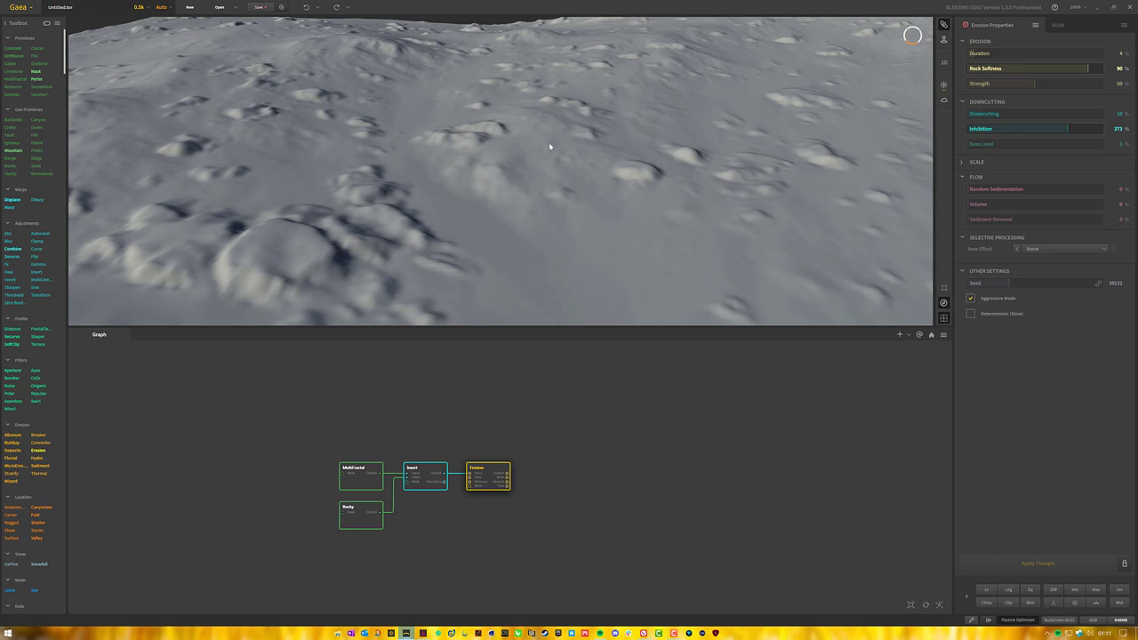
scroll(478, 194, "down", 5)
mouse_move(477, 194)
left_mouse_down()
mouse_move(459, 198)
mouse_move(487, 206)
left_mouse_up()
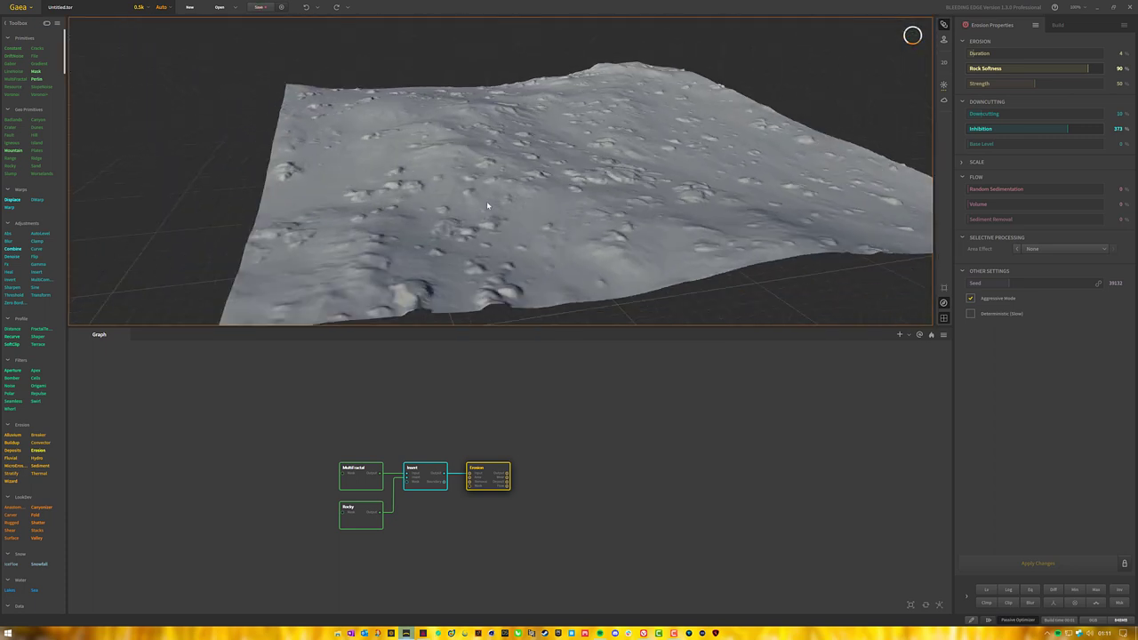
left_click_drag(659, 162, 538, 150)
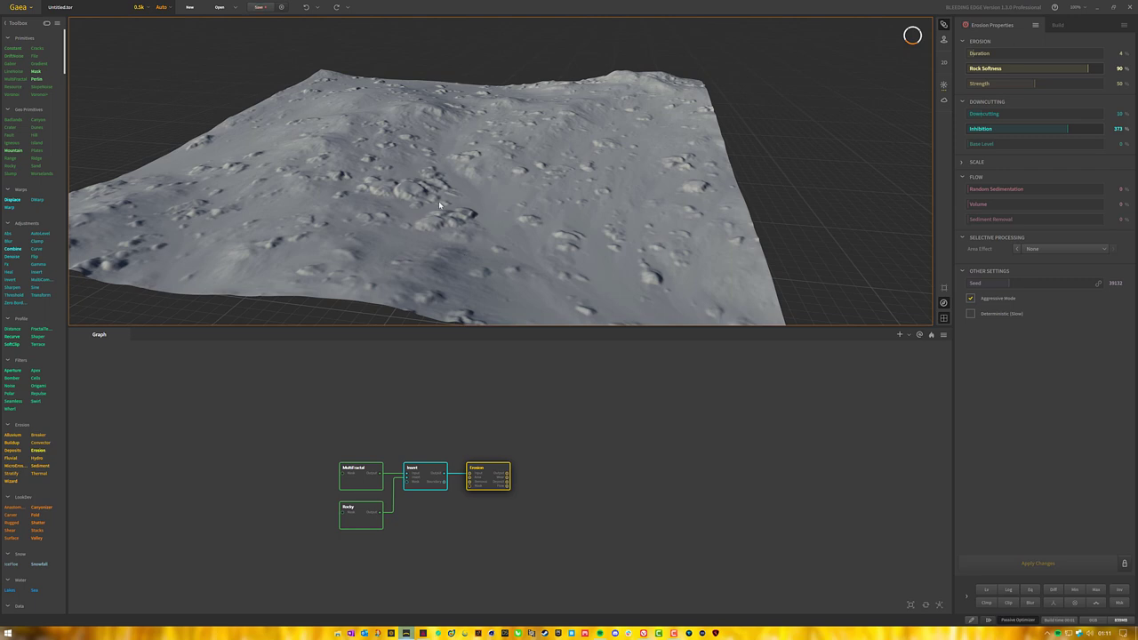
scroll(483, 170, "up", 5)
scroll(488, 160, "down", 4)
left_click_drag(488, 160, 489, 203)
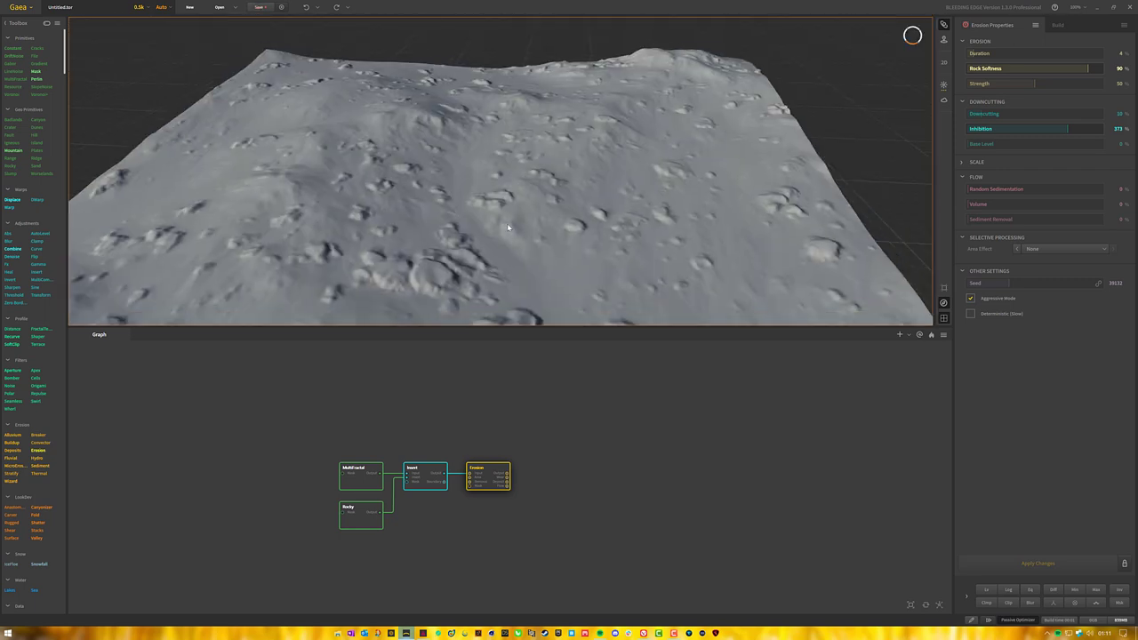
Set the Erosion node's Rock Softness to 24%, apply the change and inspect the rock clusters up close.
scroll(508, 222, "up", 2)
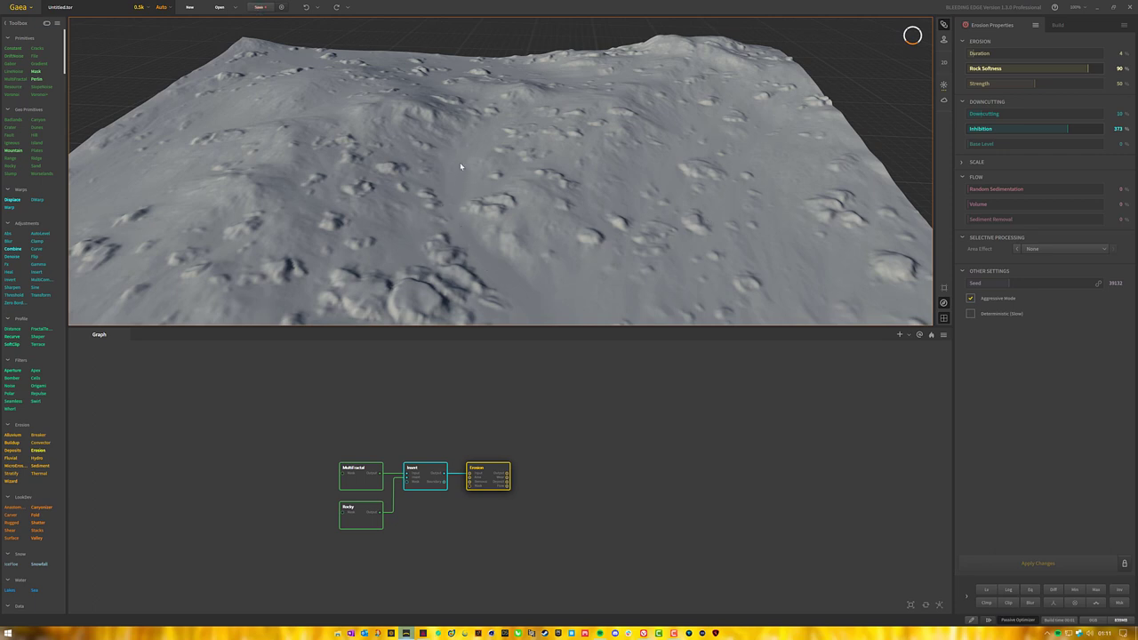
left_click(1000, 71)
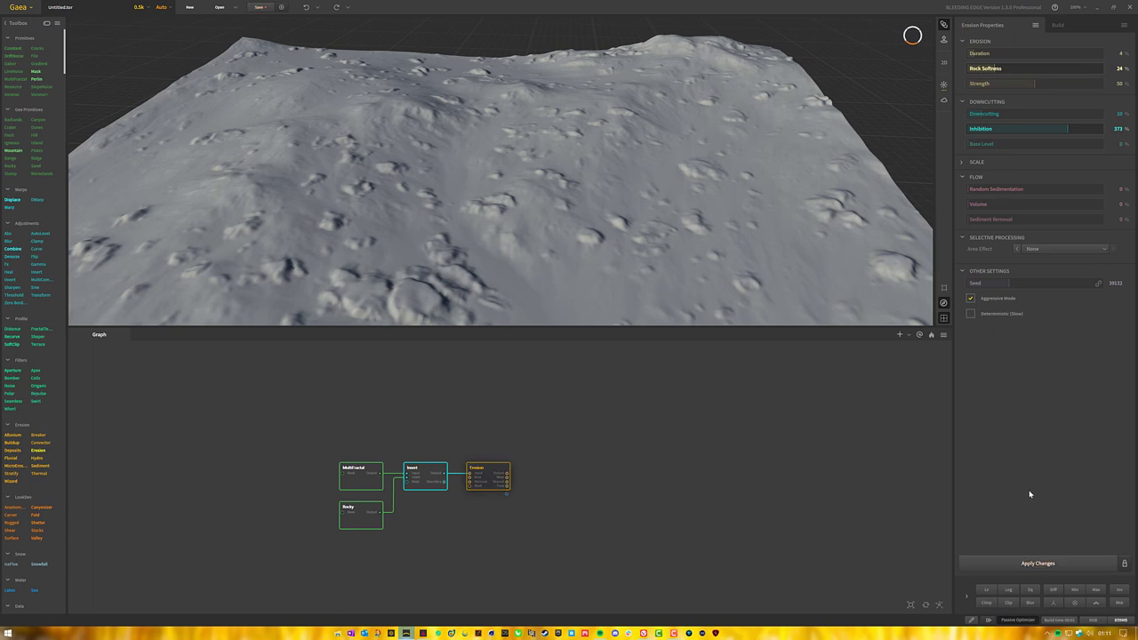
left_click(1072, 566)
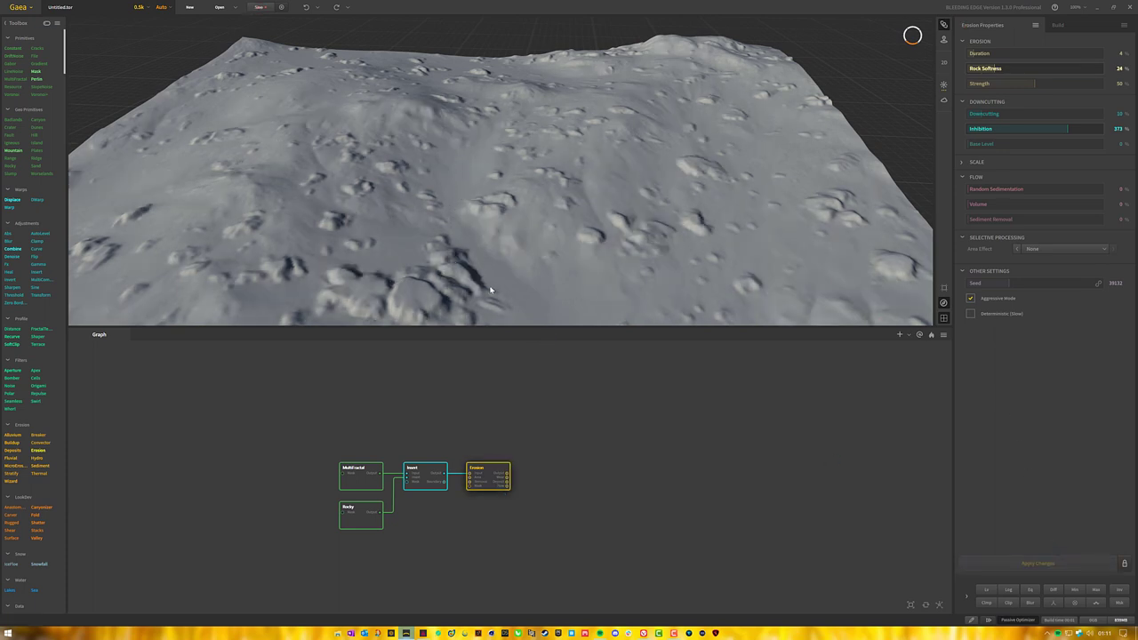
left_click_drag(426, 112, 299, 81)
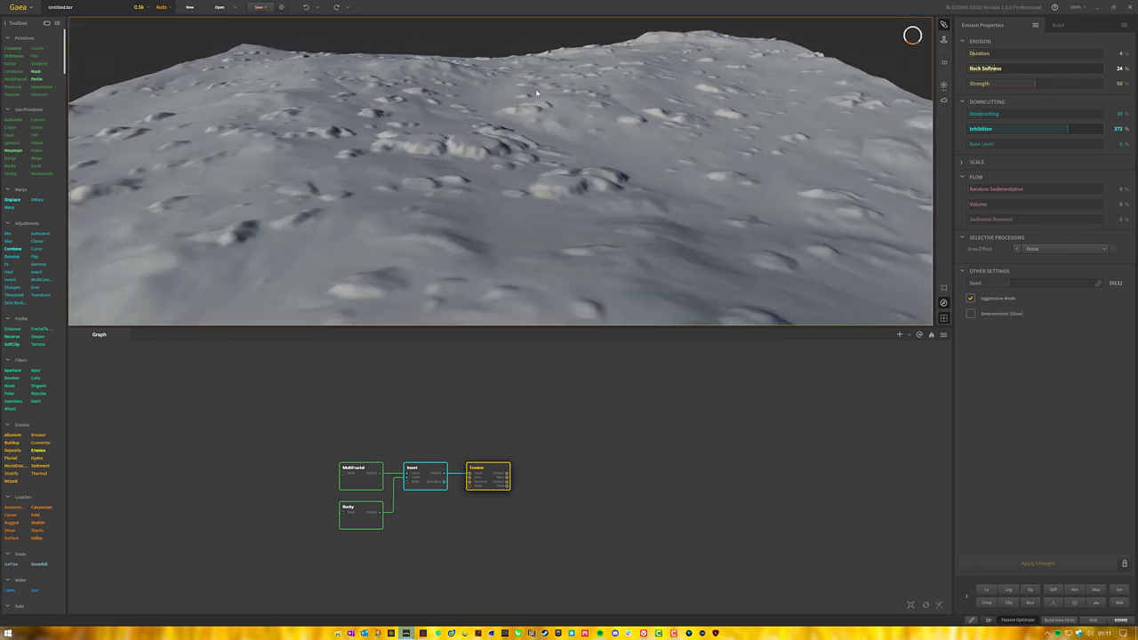
left_click_drag(573, 134, 551, 155)
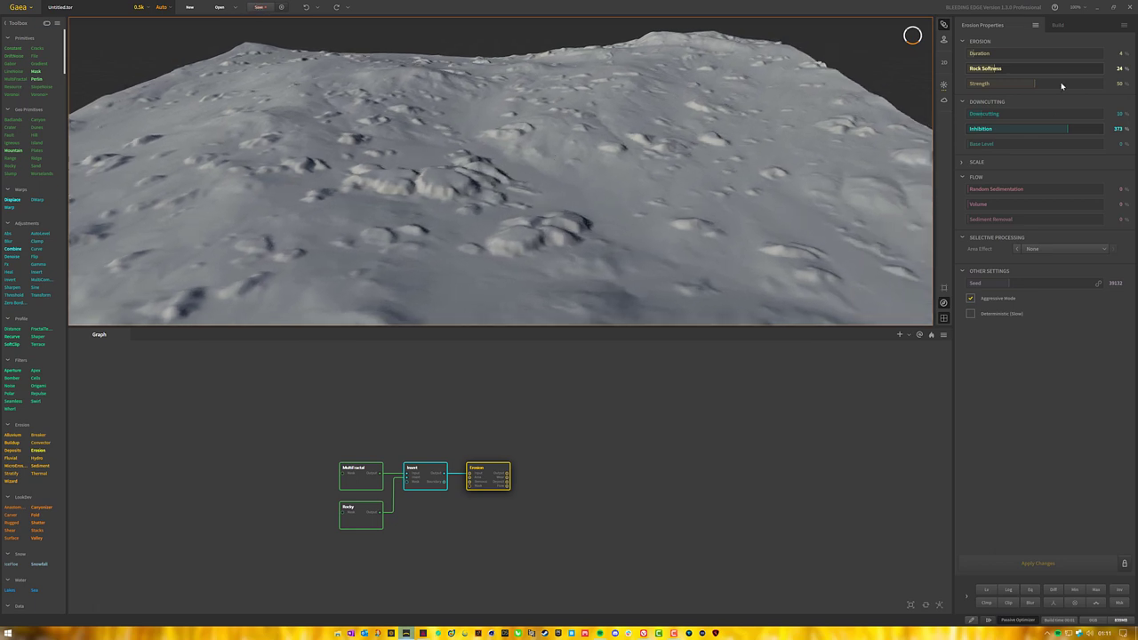
Set the Erosion node's Rock Softness to 100%, apply the change and look over the terrain from a wider view.
left_click_drag(996, 70, 1102, 69)
left_click(1040, 563)
left_click_drag(548, 147, 509, 144)
left_click_drag(629, 202, 602, 161)
left_click_drag(698, 143, 554, 129)
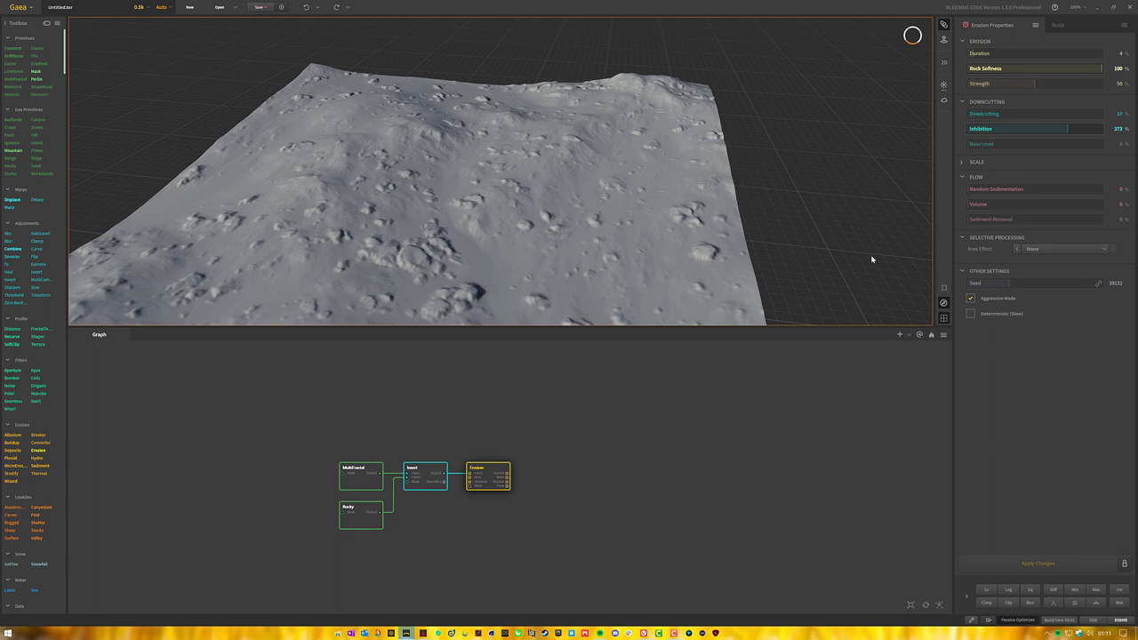
Set the Erosion node's Duration to 2%, apply the change and check the rebuilt terrain.
left_click(968, 53)
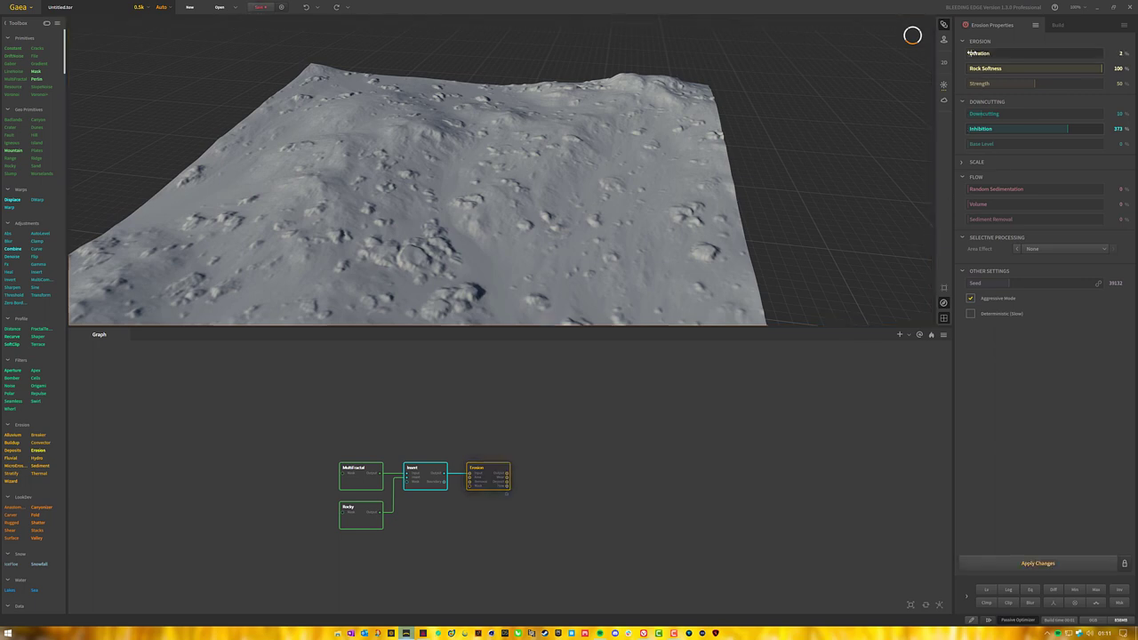
left_click(1066, 563)
left_click_drag(499, 133, 513, 155)
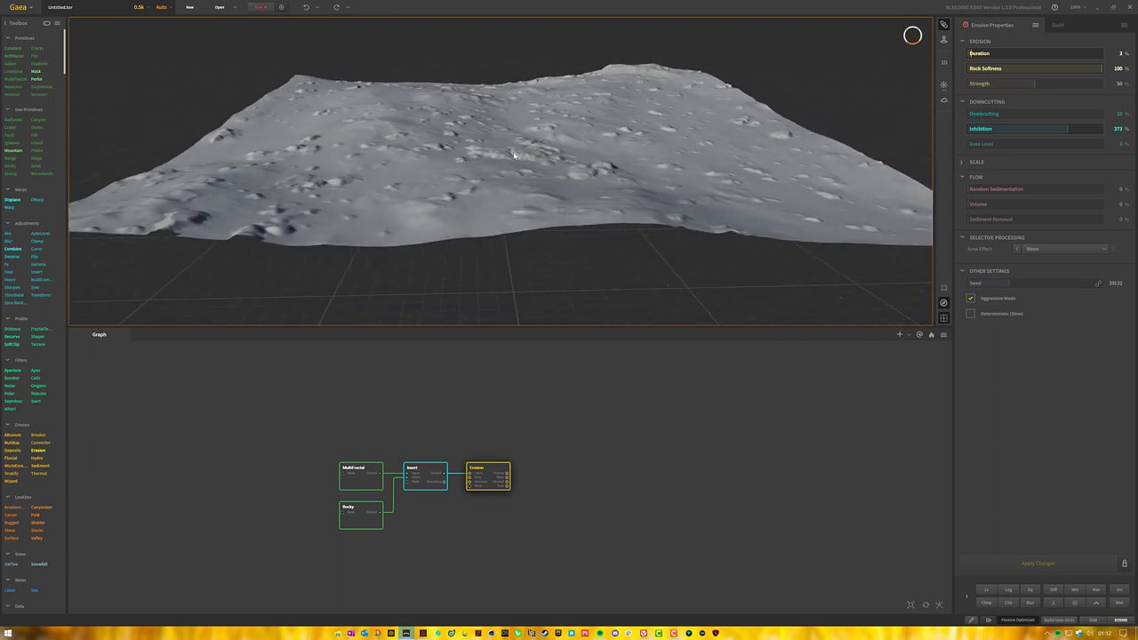
mouse_move(513, 155)
left_mouse_down()
mouse_move(527, 143)
mouse_move(514, 168)
left_mouse_up()
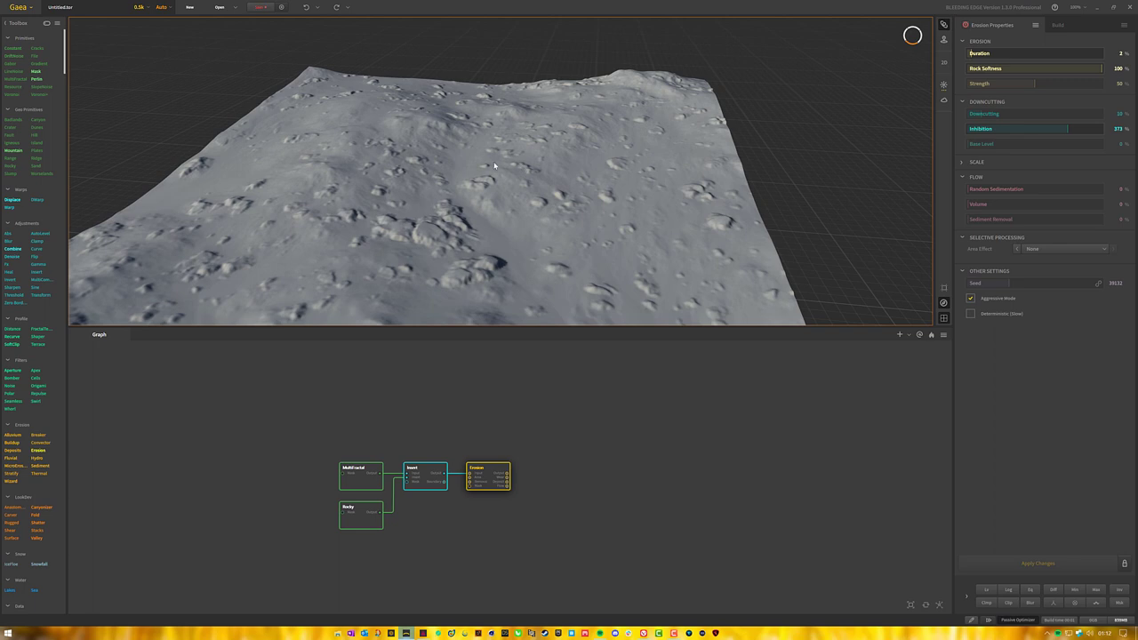
Examine the eroded terrain from several angles and compare it with the MultiFractal base shape.
left_click_drag(511, 202, 701, 132)
left_click_drag(606, 160, 415, 169)
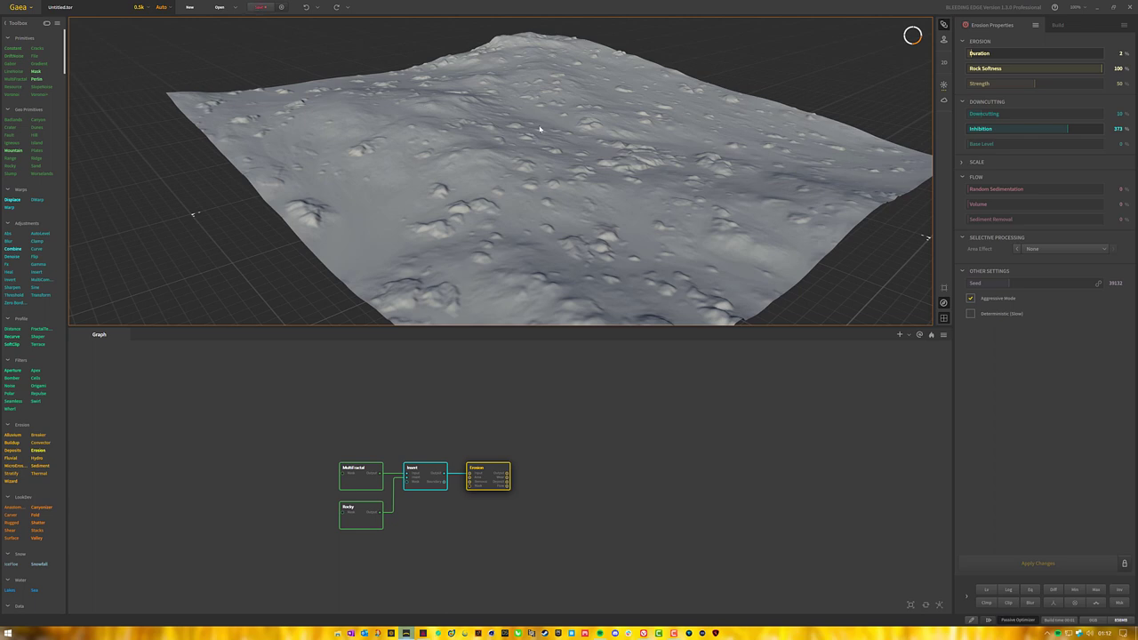
left_click_drag(499, 201, 558, 204)
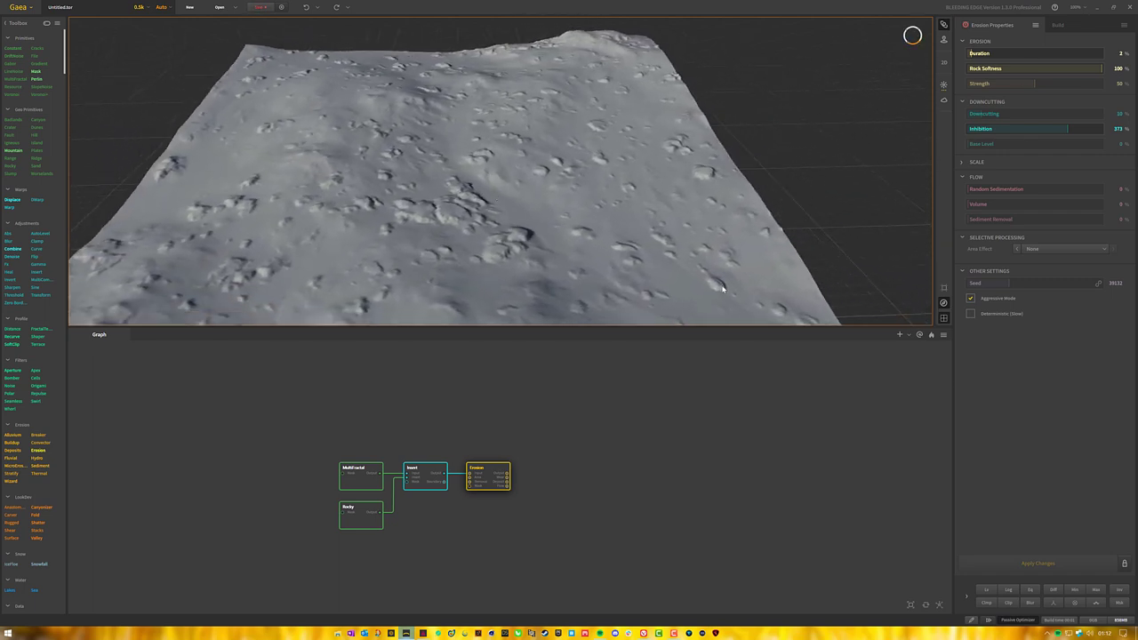
left_click_drag(426, 107, 463, 119)
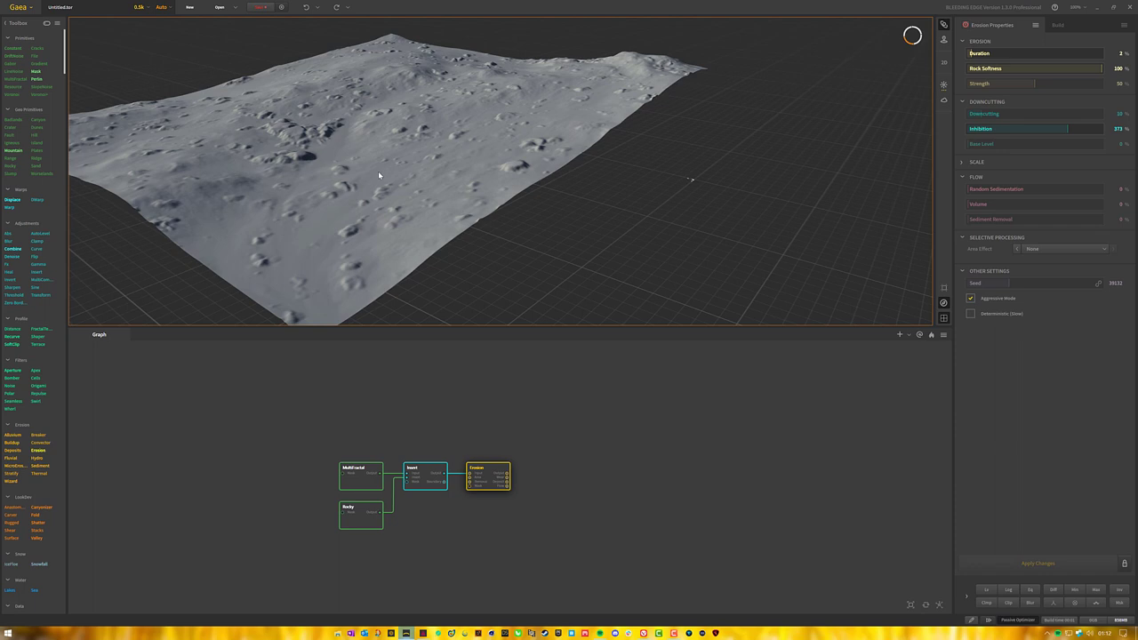
left_click_drag(313, 152, 332, 158)
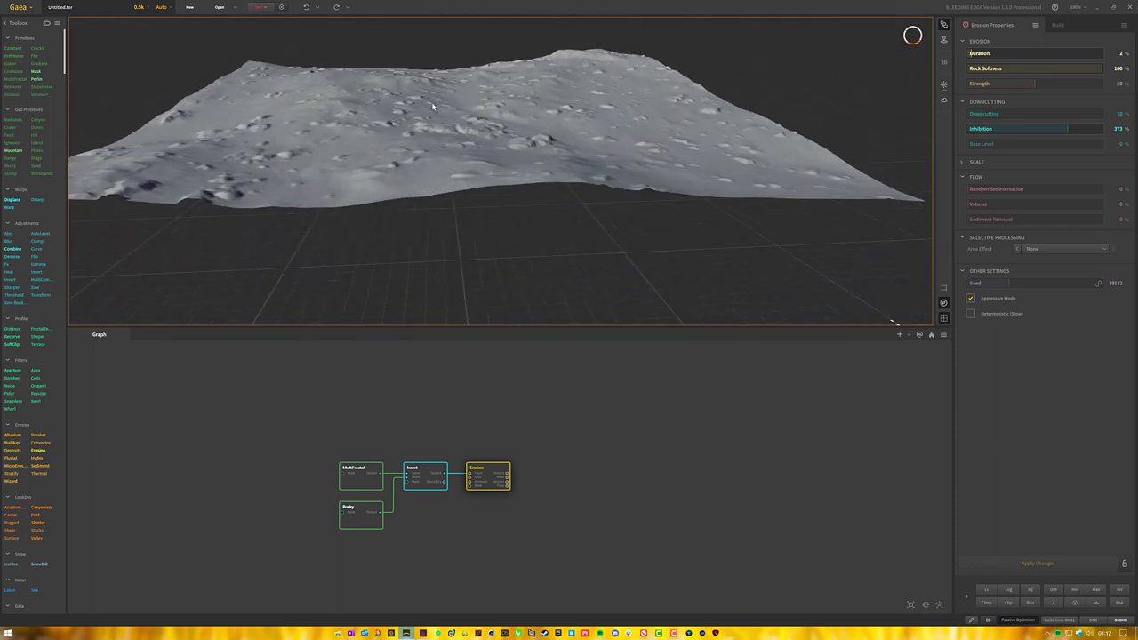
left_click_drag(516, 88, 524, 198)
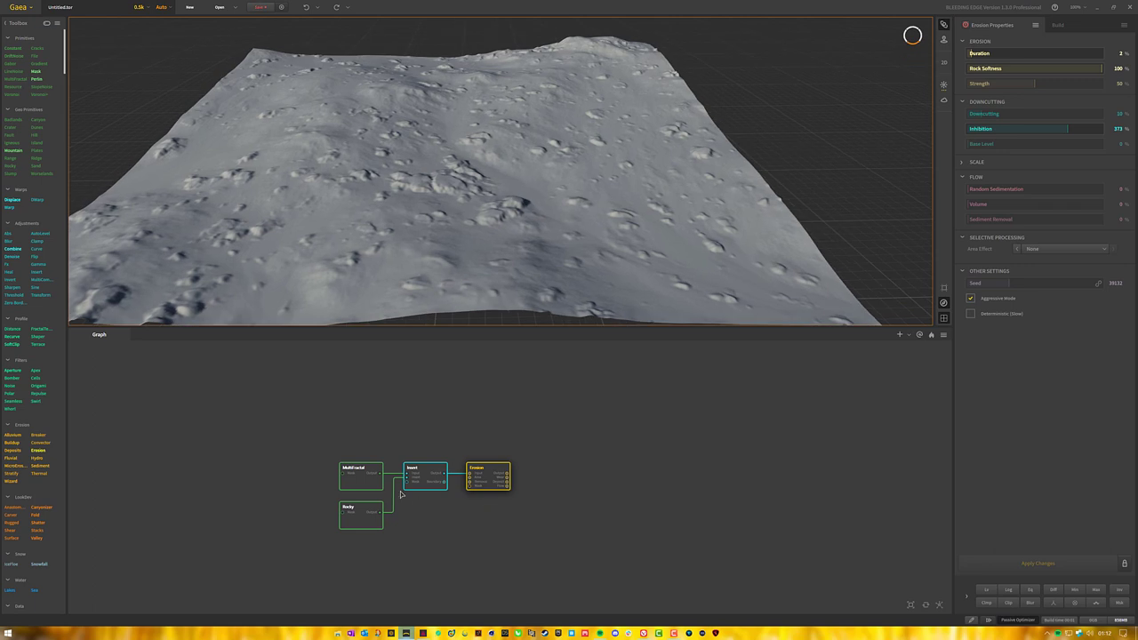
left_click(364, 475)
left_click_drag(474, 136, 453, 104)
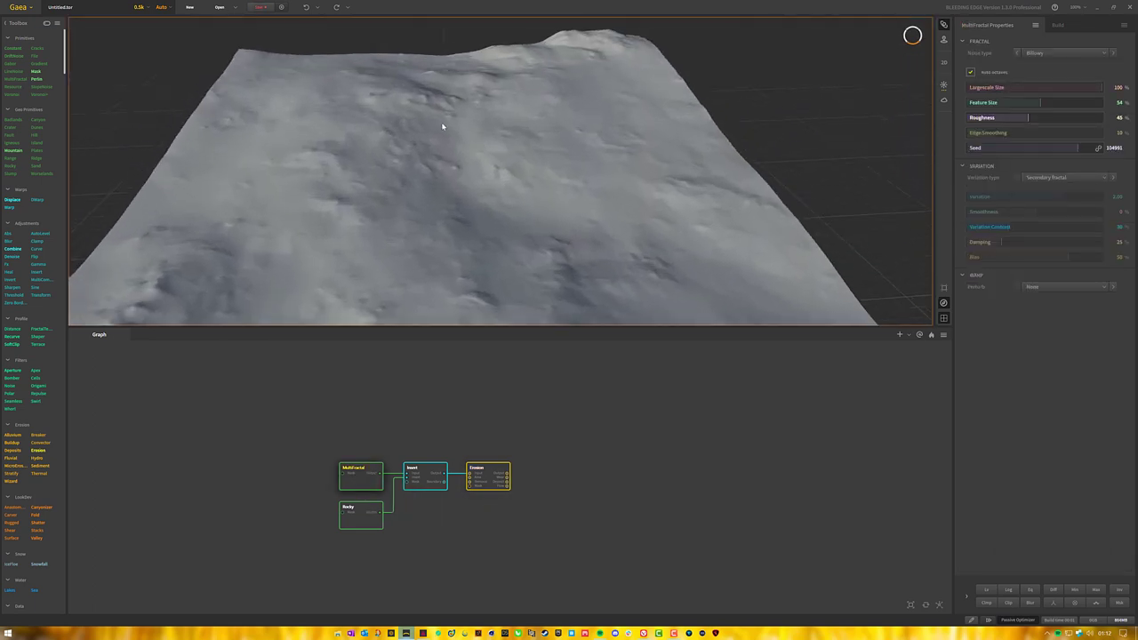
left_click(495, 480)
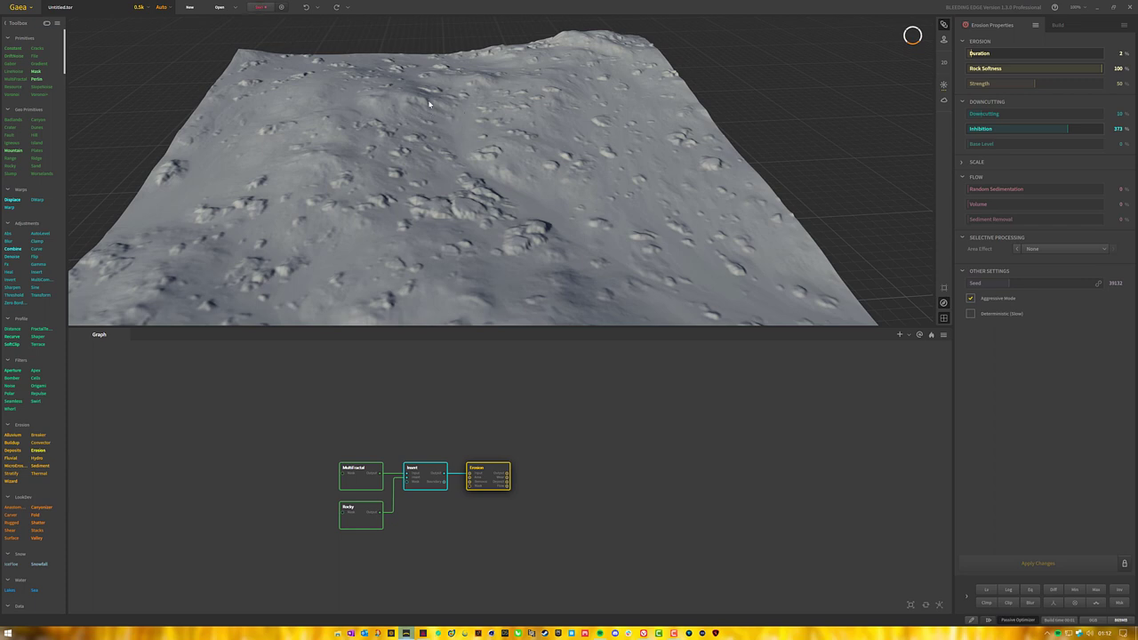
left_click_drag(500, 188, 622, 293)
Add a Texture node, connect the Erosion output to its input and align it beside the Erosion node.
left_click(638, 469)
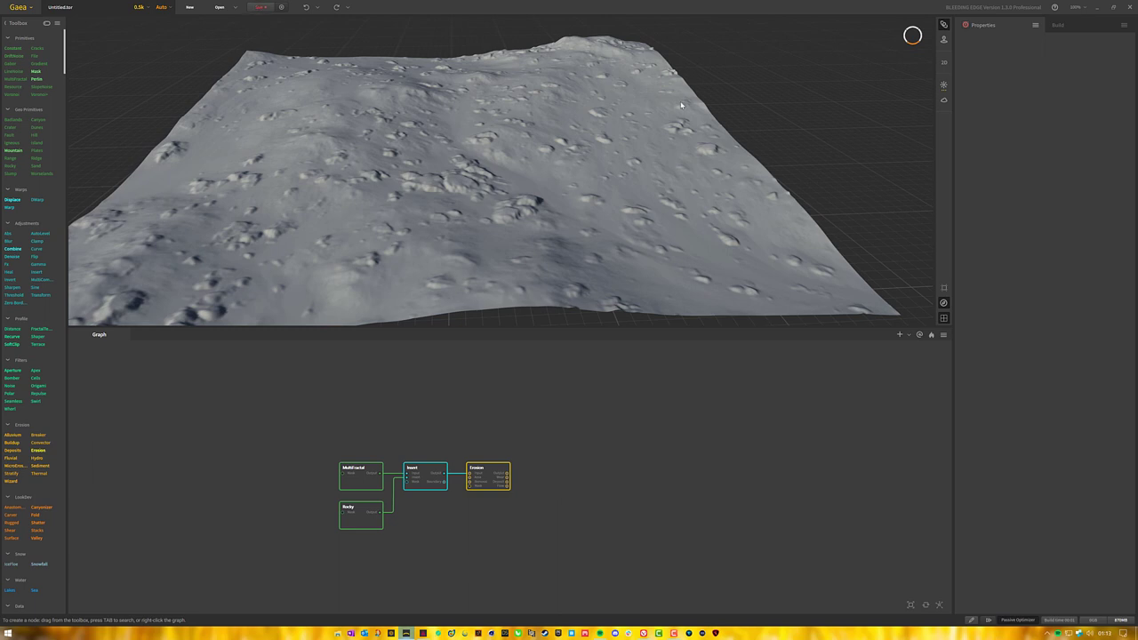
right_click(545, 472)
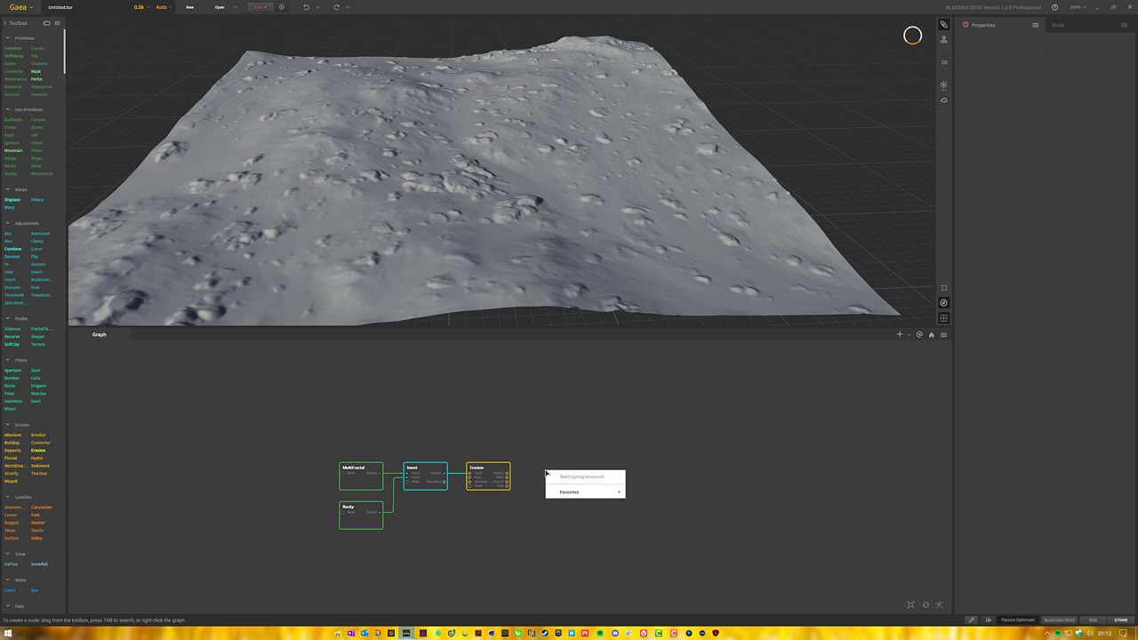
type("texture")
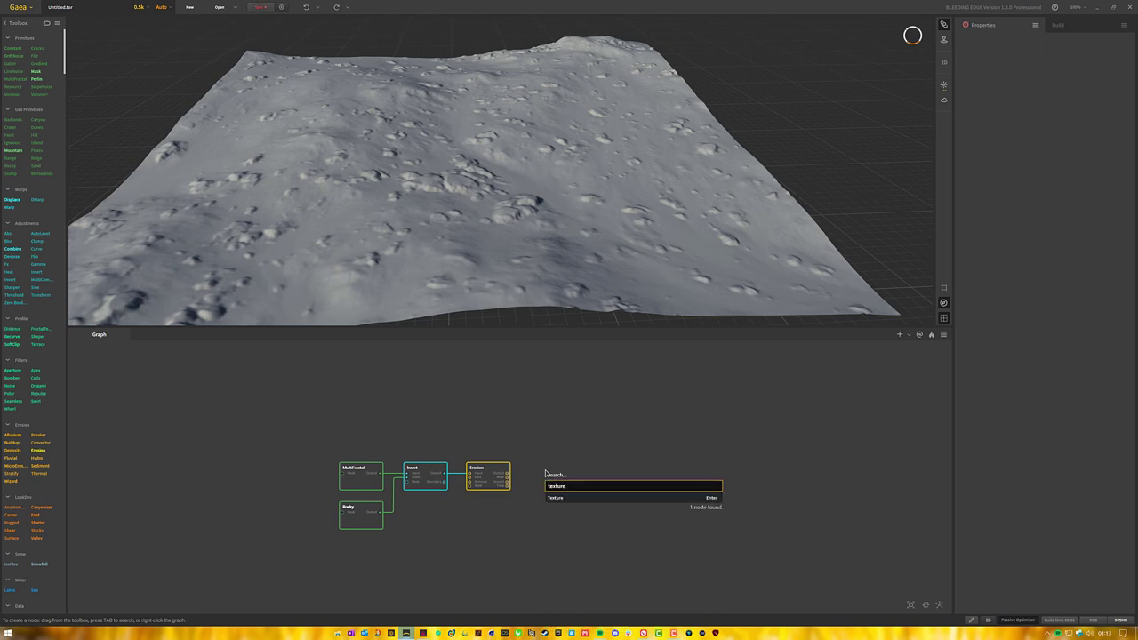
left_click(571, 498)
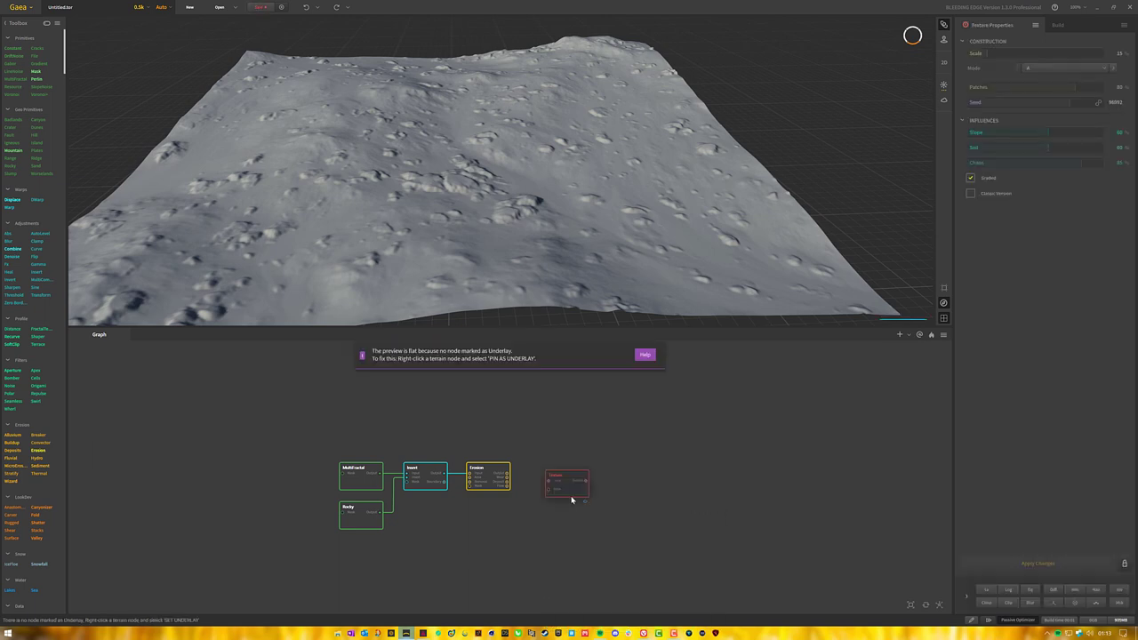
left_click_drag(507, 474, 549, 482)
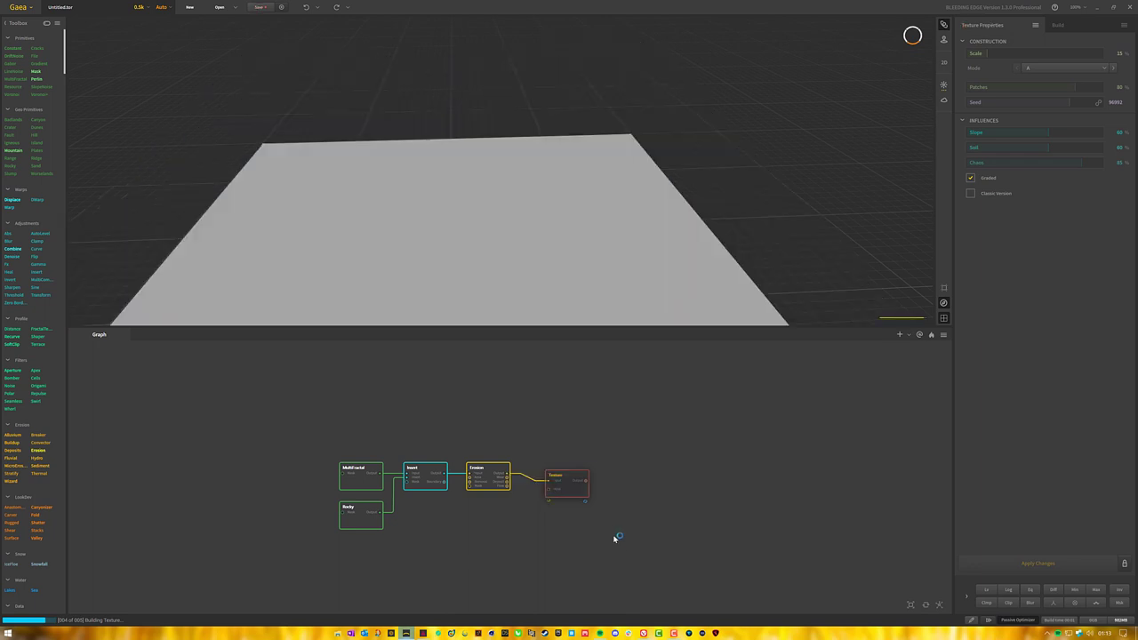
left_click_drag(571, 489, 556, 483)
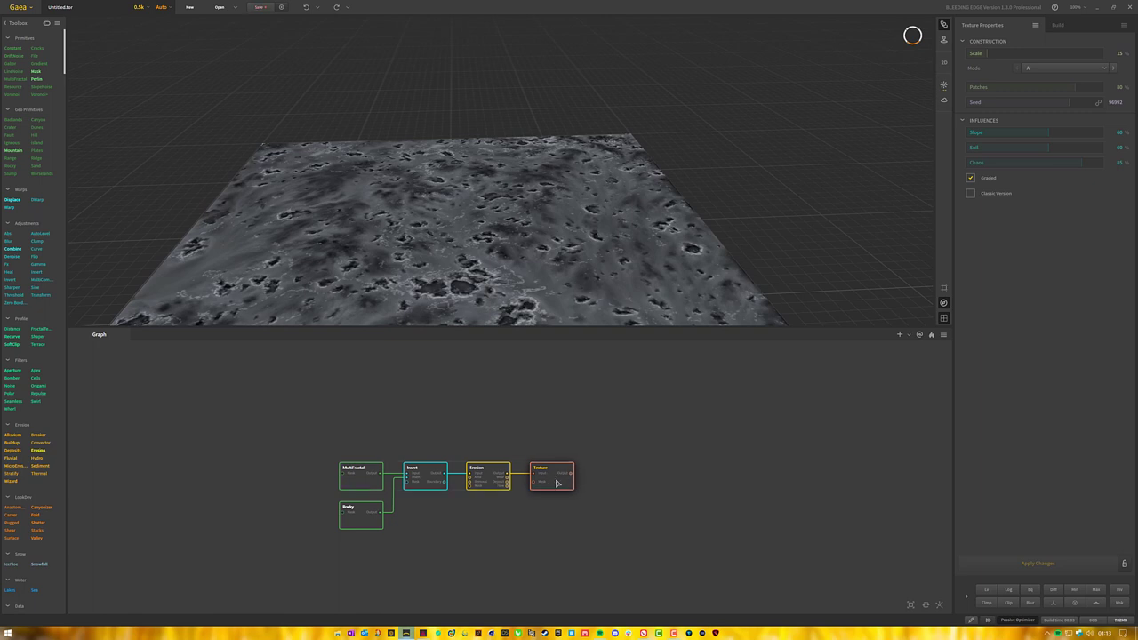
Add a SatMaps node fed by the Texture node's output and align it beside the Texture node.
left_click(560, 530)
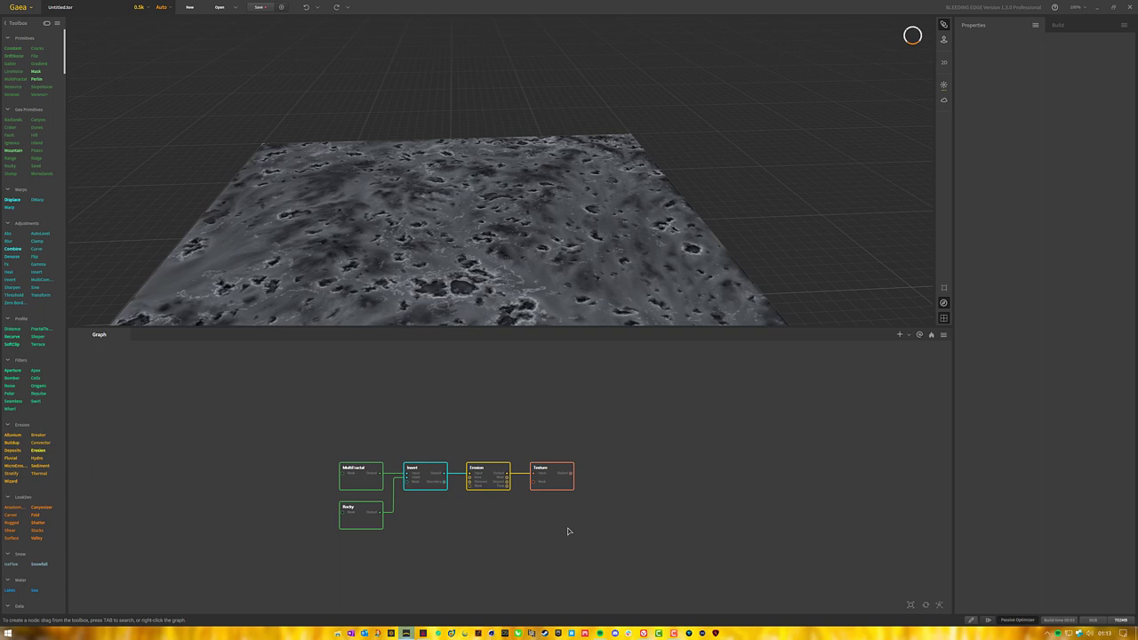
left_click(560, 485)
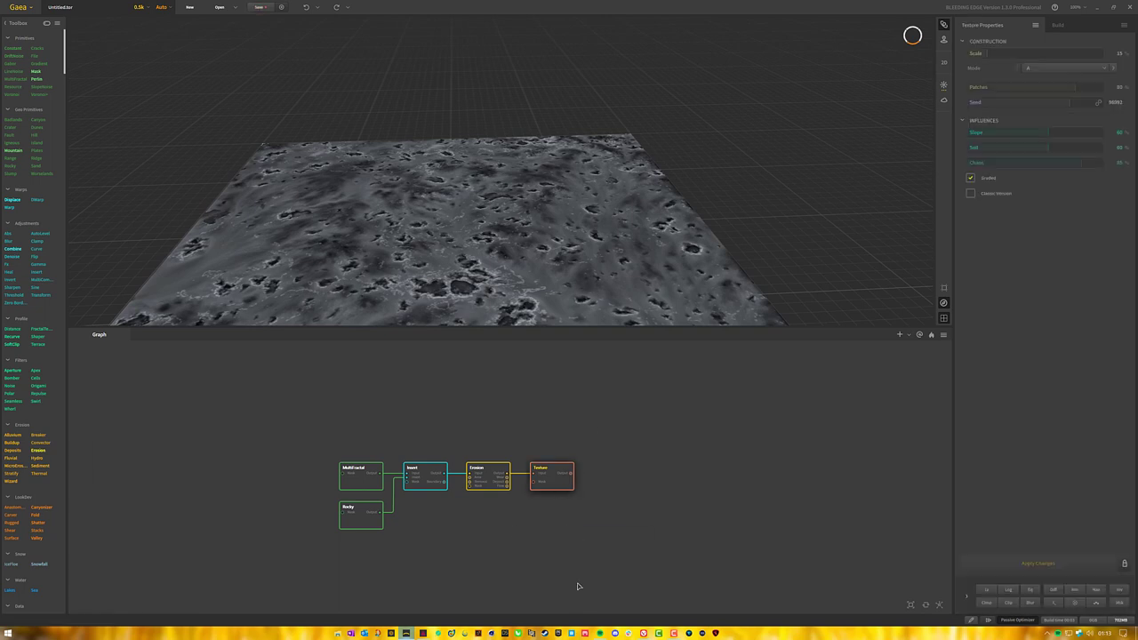
left_click(599, 533)
left_click_drag(571, 473, 623, 474)
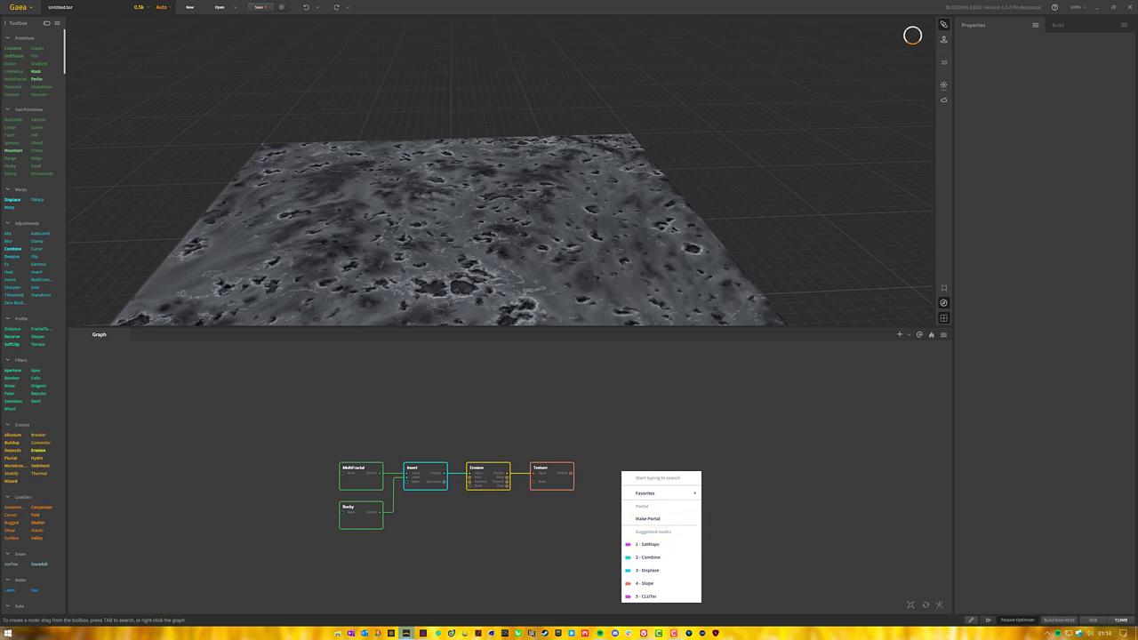
left_click(674, 549)
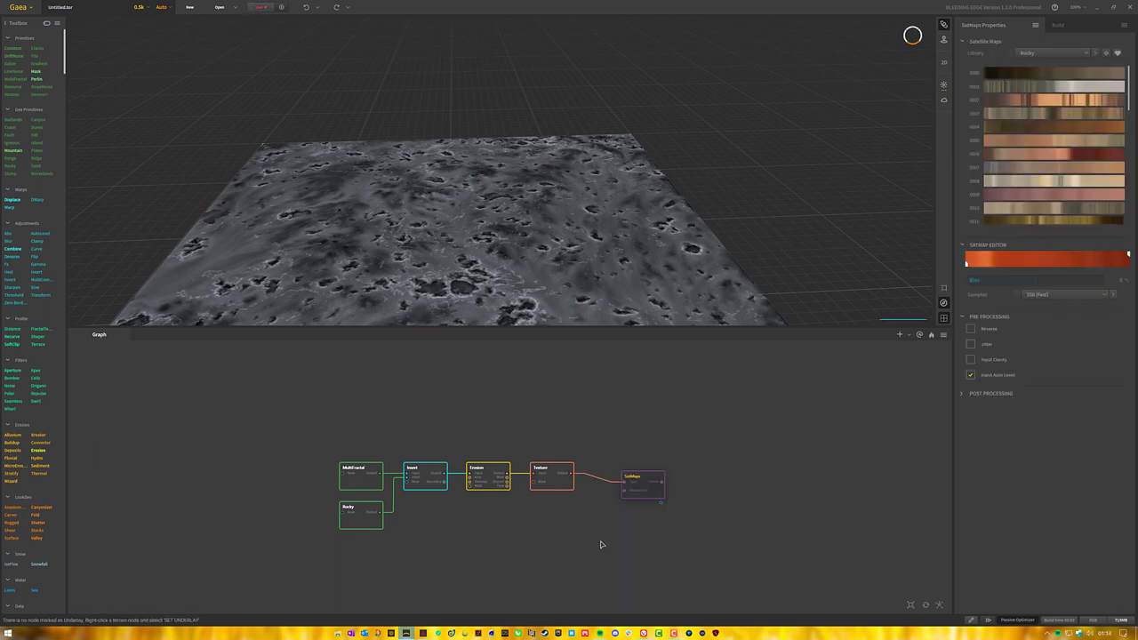
left_click_drag(652, 496, 625, 471)
left_click(584, 533)
Browse the SatMaps node's Rocky library and choose a muted beige-to-green gradient for the terrain colour.
left_click(555, 490)
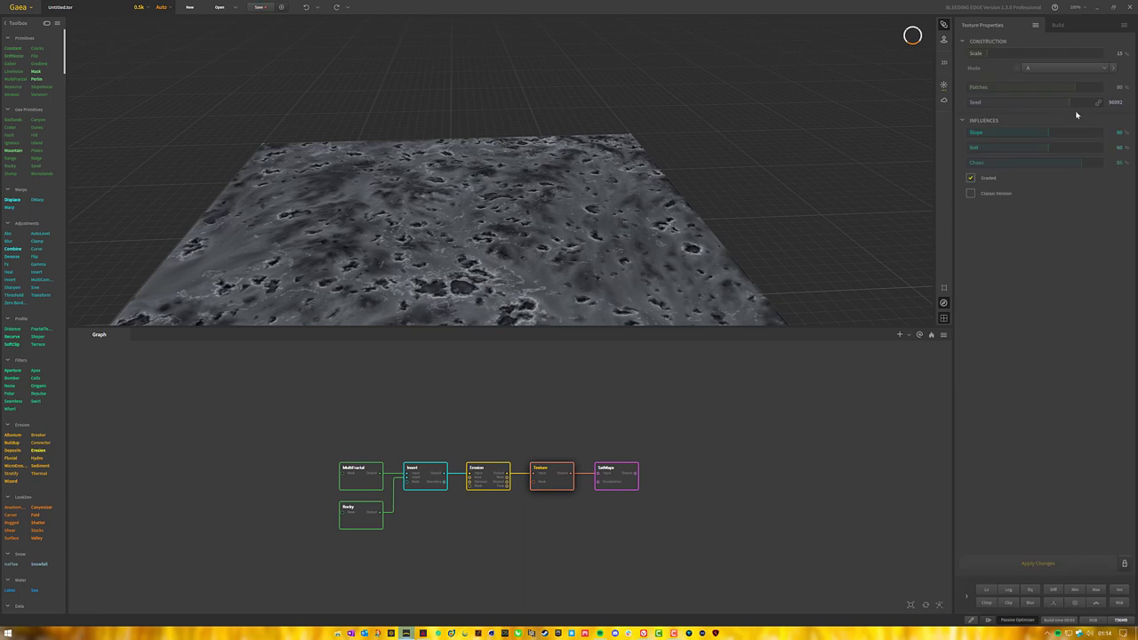
left_click(631, 476)
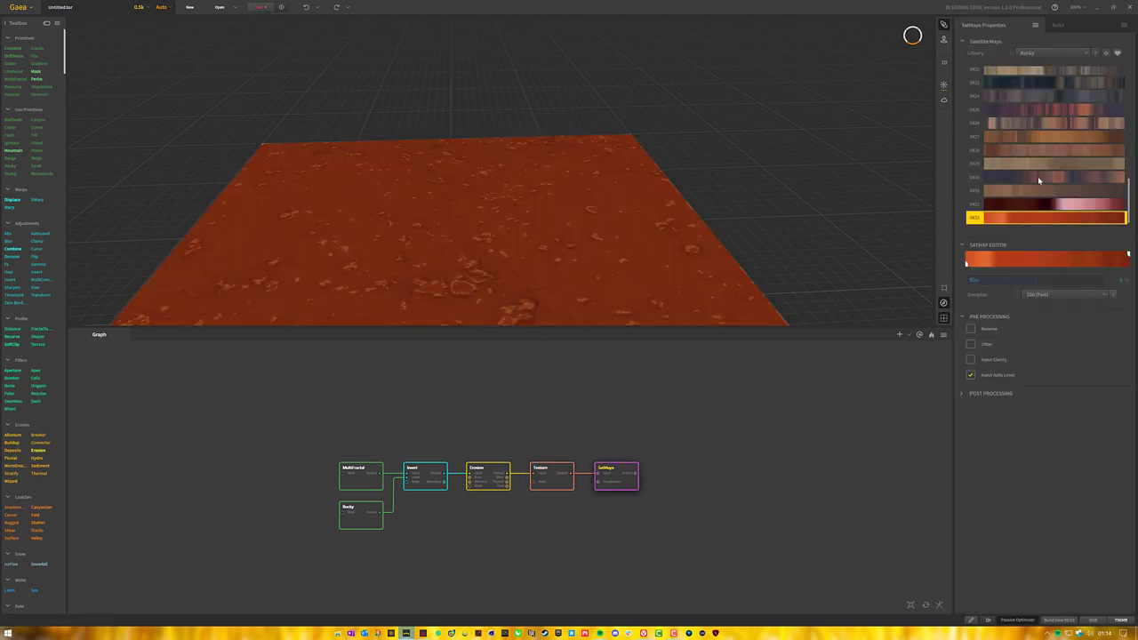
scroll(1037, 179, "up", 8)
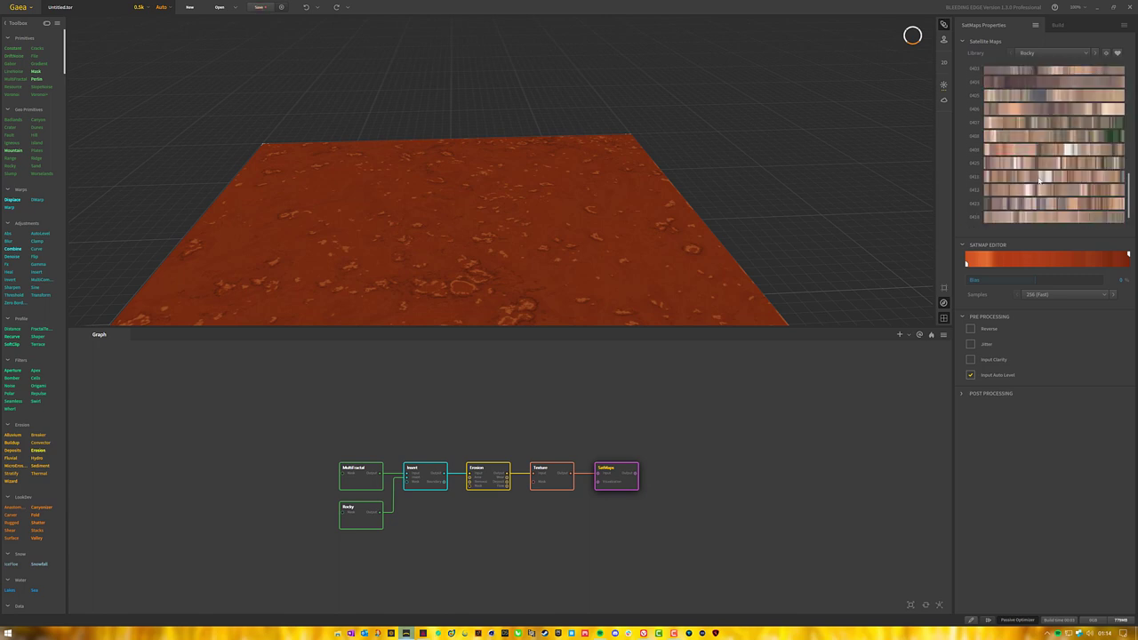
scroll(1037, 180, "up", 7)
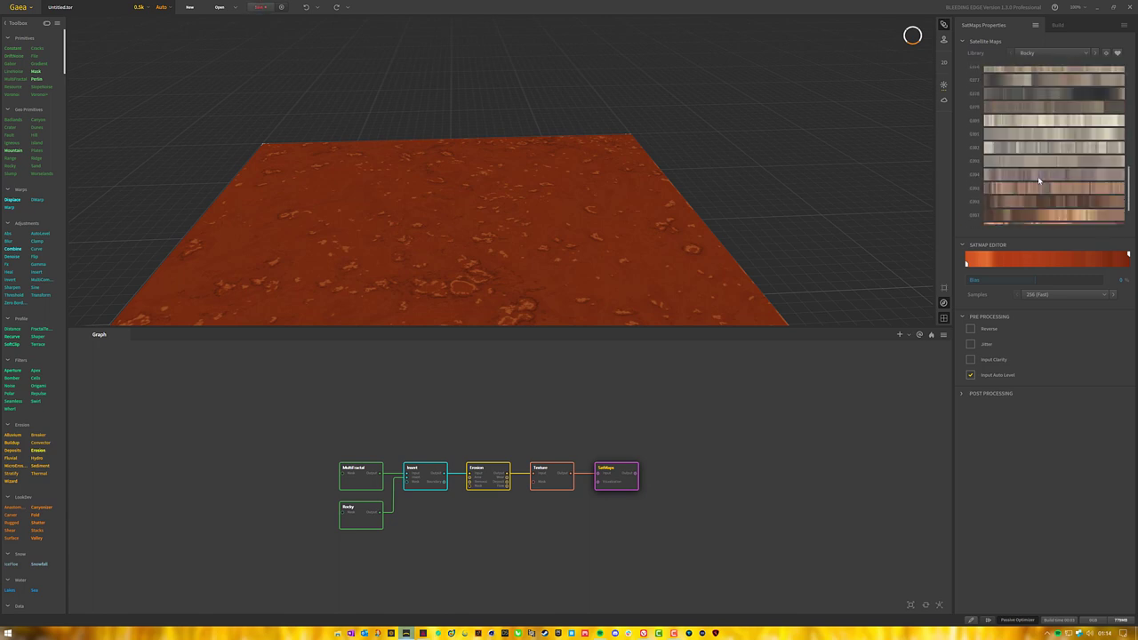
scroll(1037, 180, "up", 3)
left_click(1060, 162)
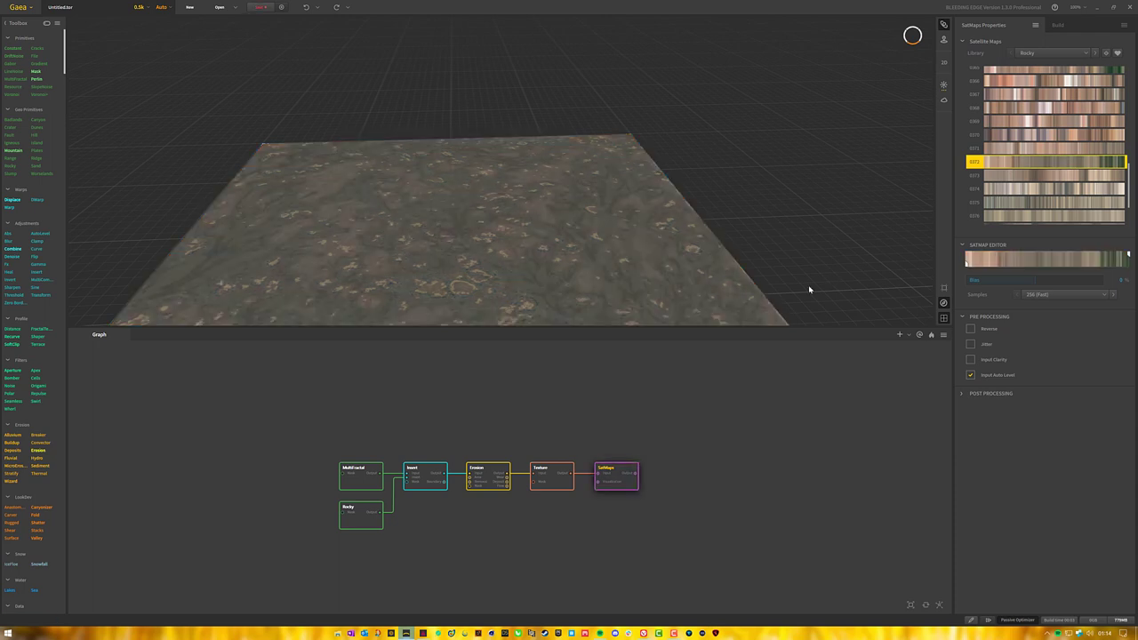
Pin the Erosion node as the underlay for the SatMaps preview and set the preview resolution to 1k.
left_click(499, 469)
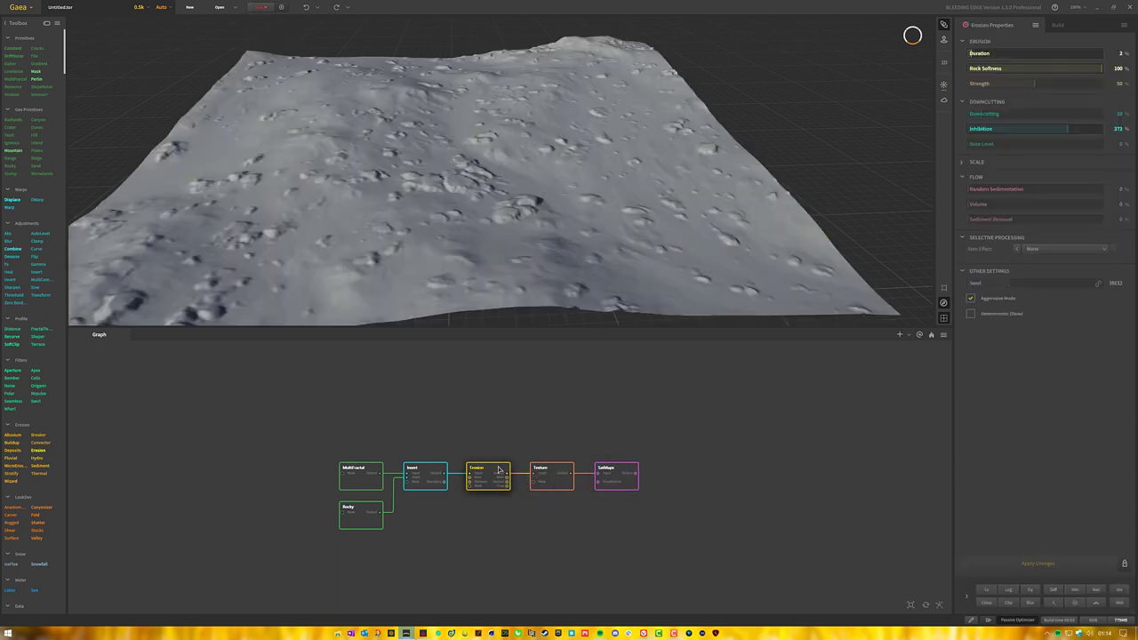
right_click(499, 469)
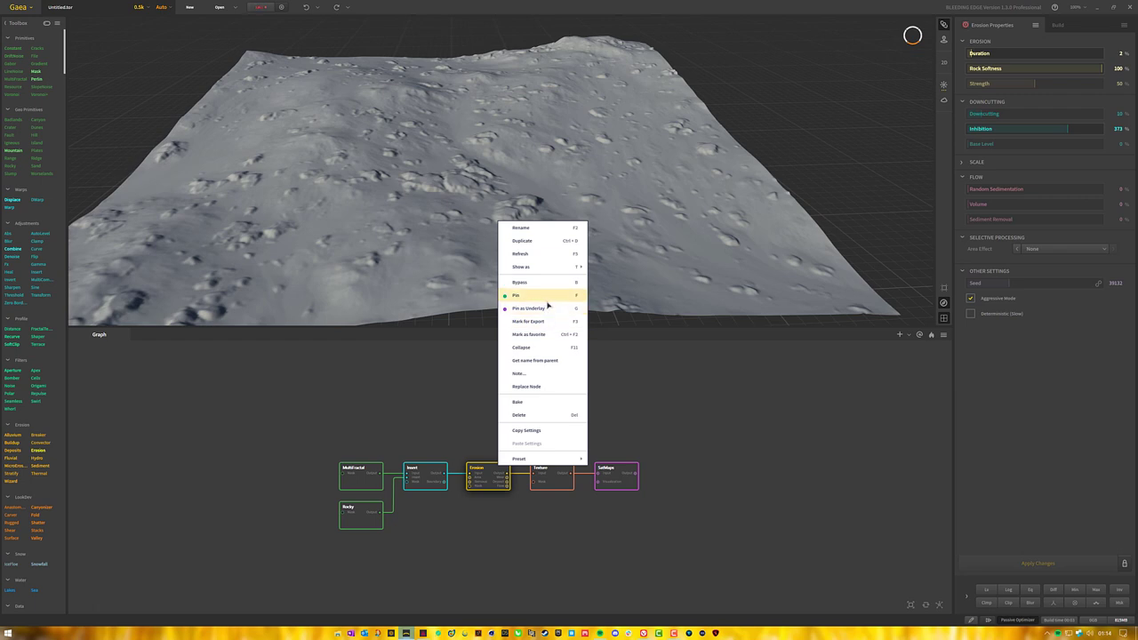
left_click(552, 308)
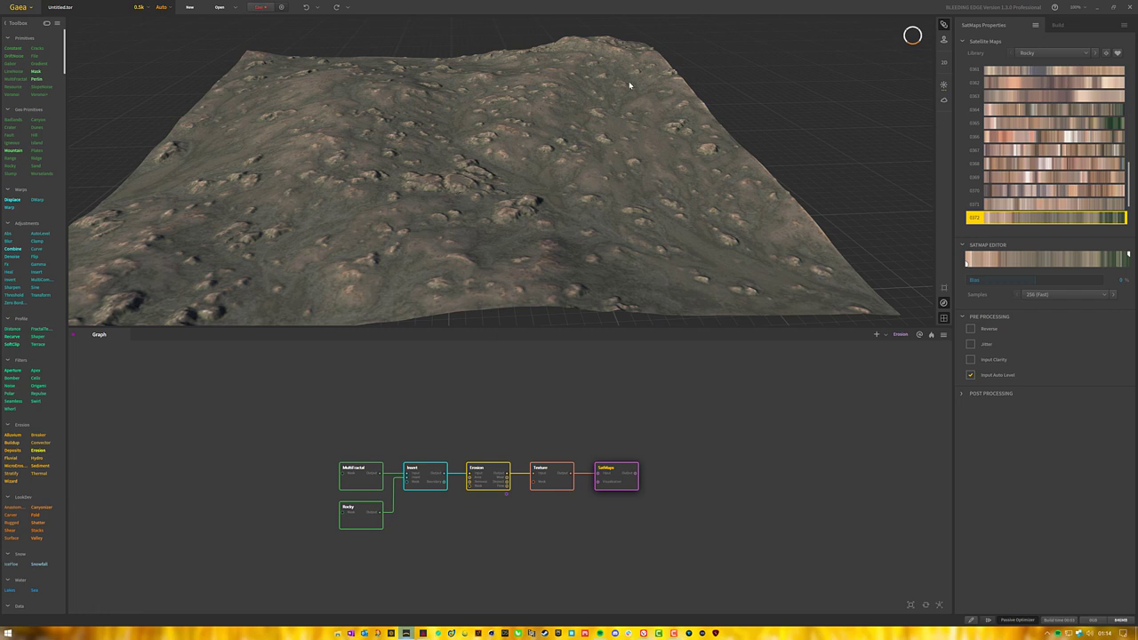
left_click(139, 8)
left_click(142, 38)
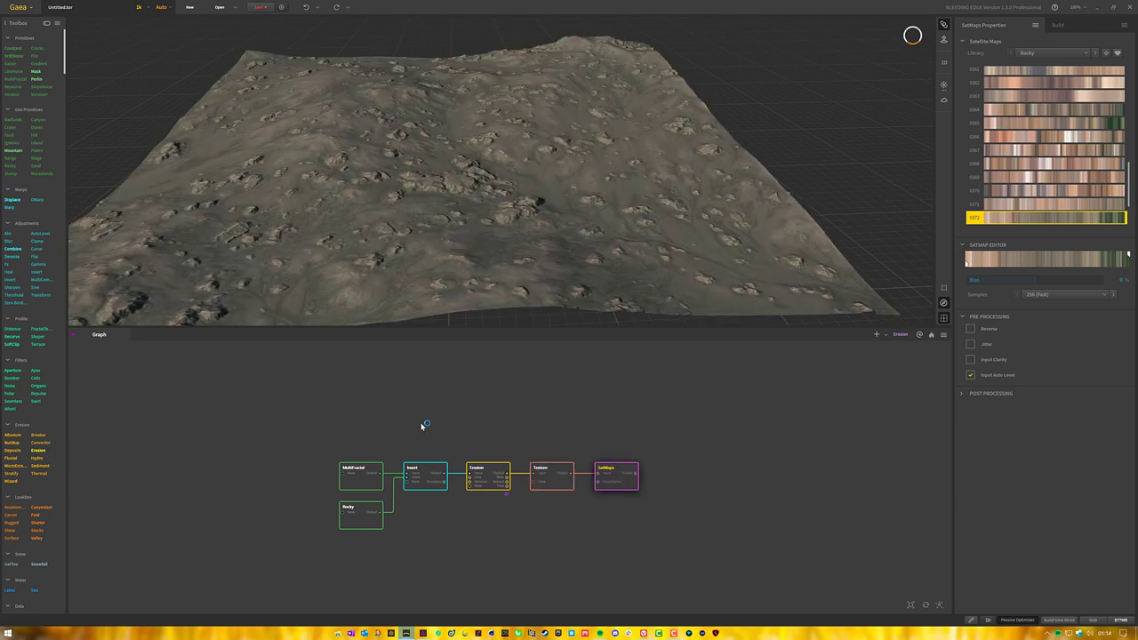
Add a Surface node below the Texture node and connect the Erosion node's output to its input.
left_click_drag(467, 191, 472, 137)
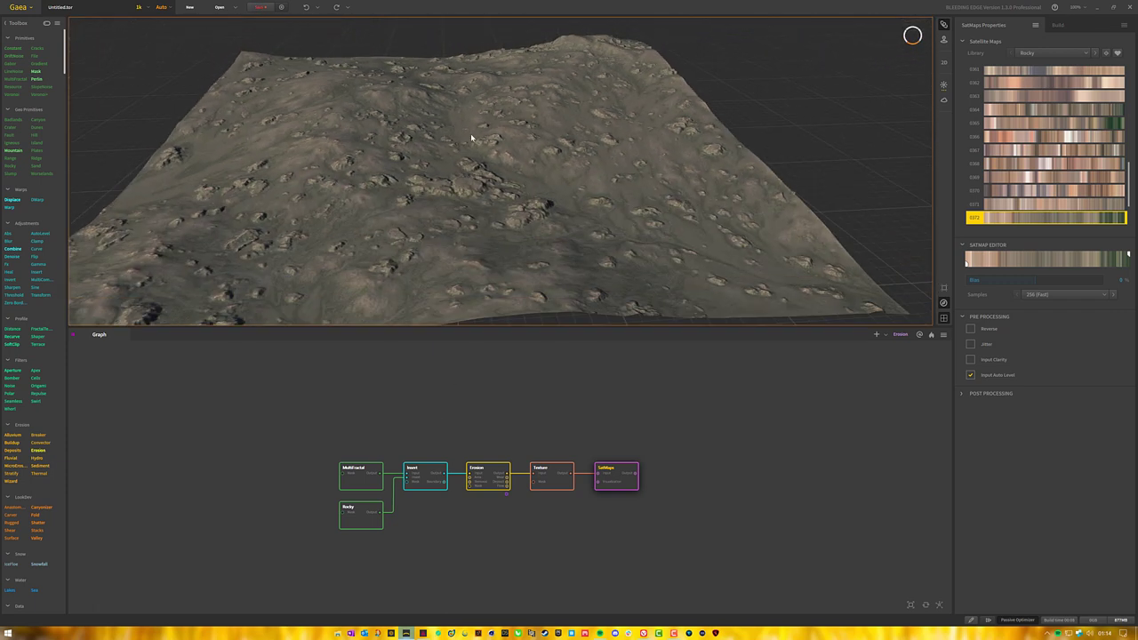
scroll(471, 138, "up", 5)
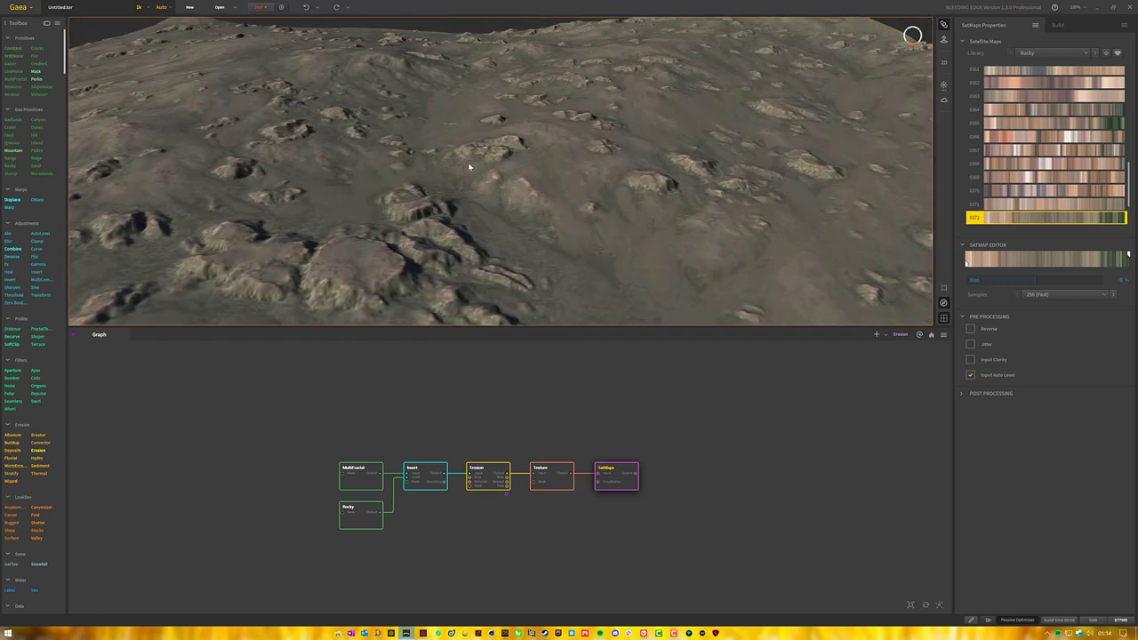
scroll(469, 167, "down", 3)
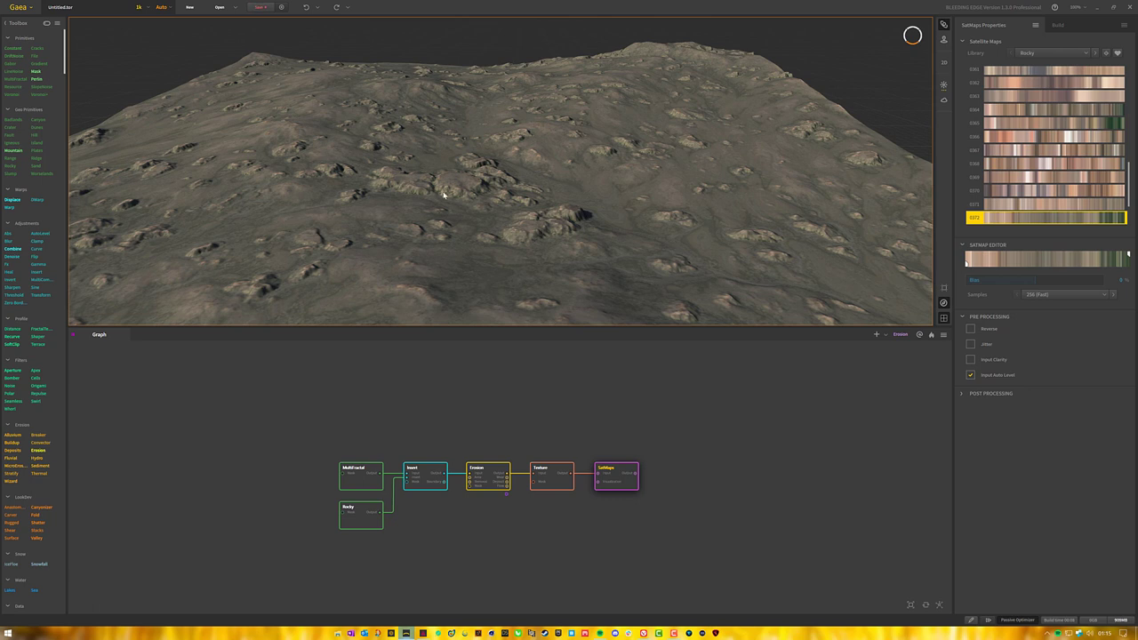
left_click(627, 548)
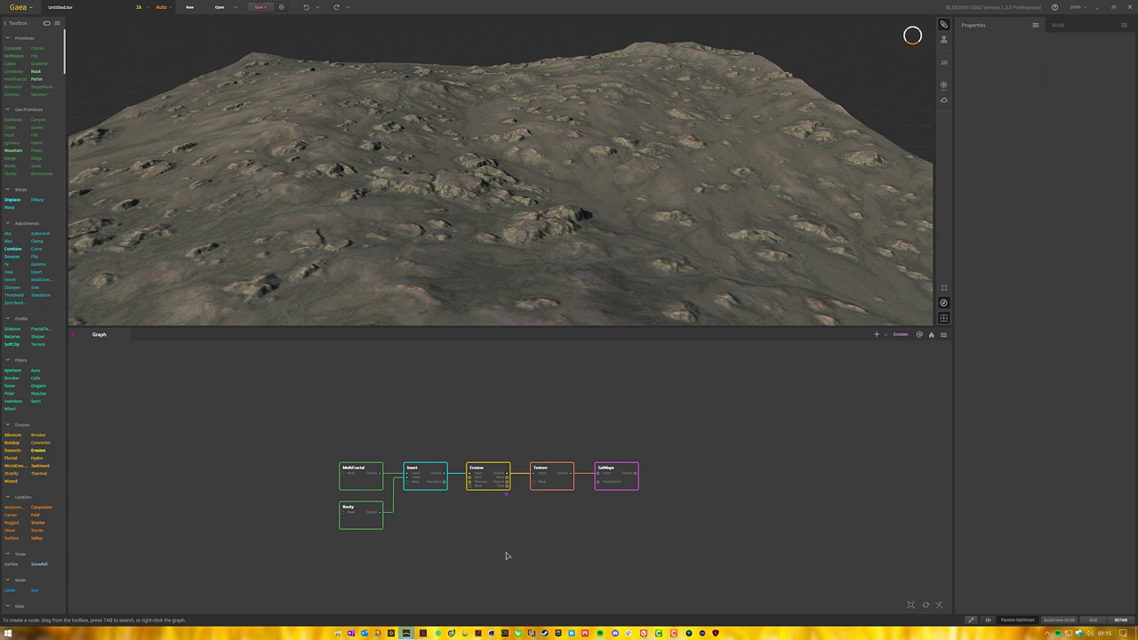
right_click(491, 552)
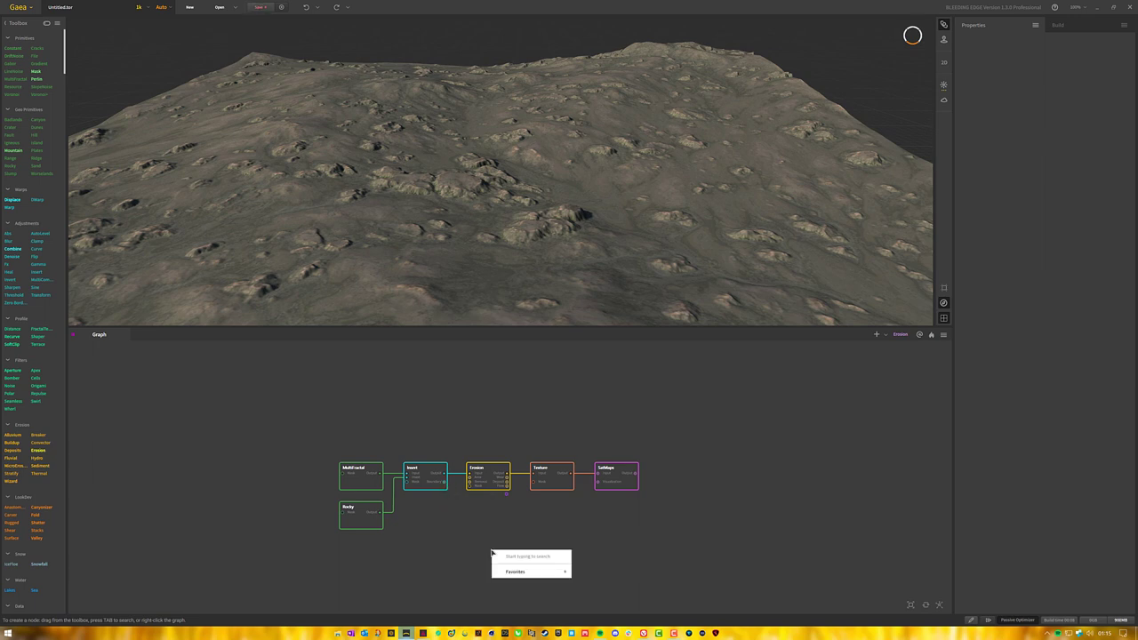
type("surf")
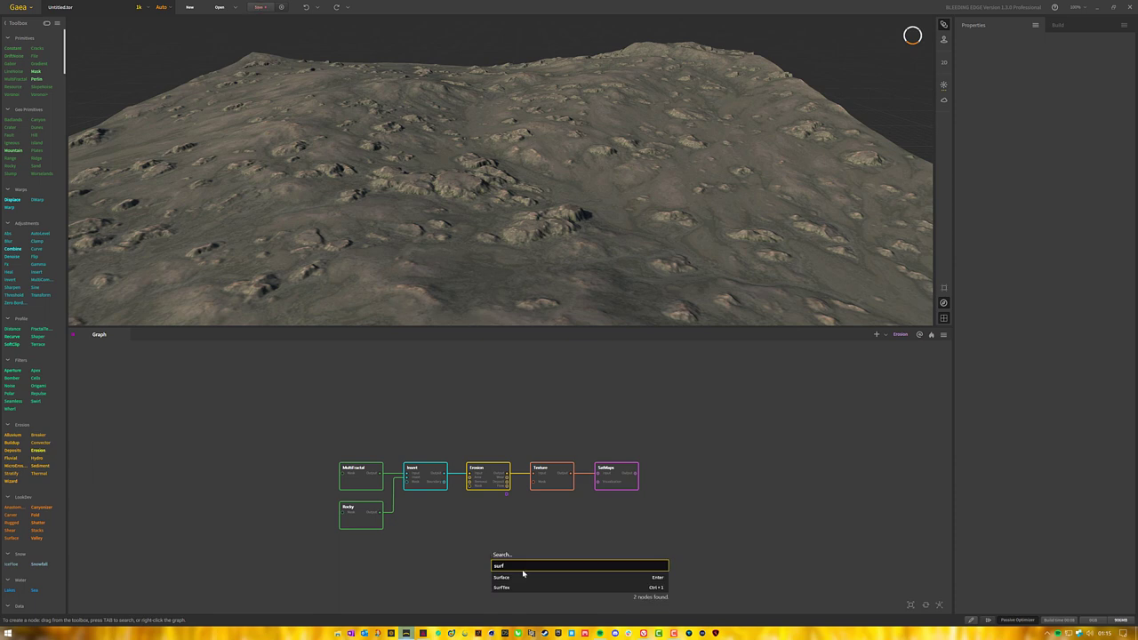
left_click(523, 577)
left_click_drag(518, 576, 507, 474)
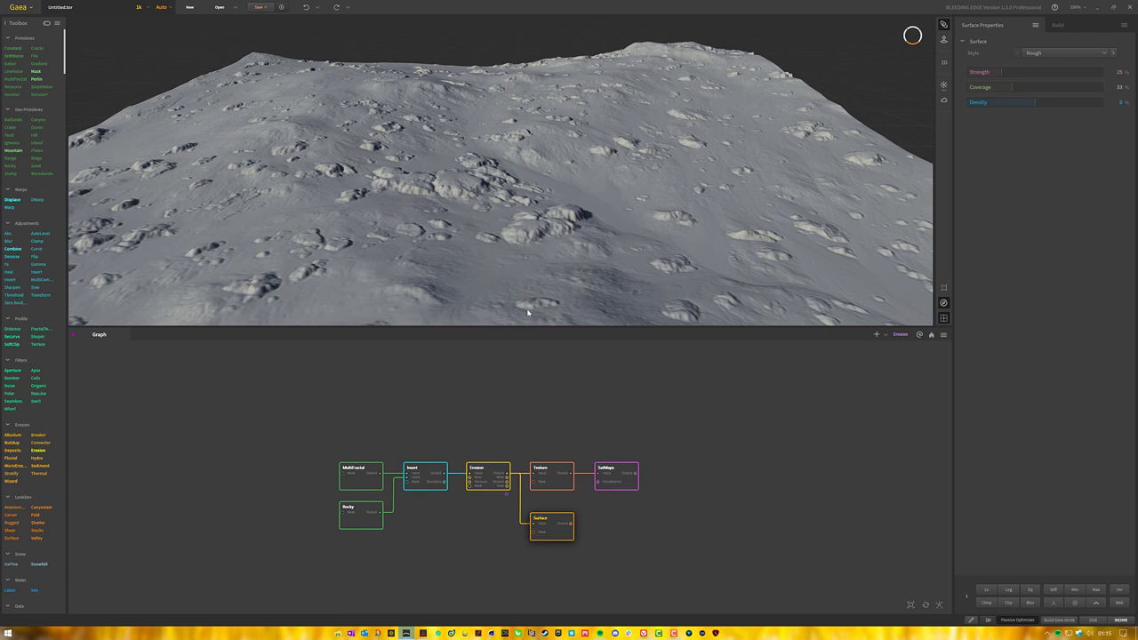
Compare the Erosion and Surface results, pin the Surface node as the underlay and connect its output to the Texture input.
left_click(492, 481)
left_click(555, 531)
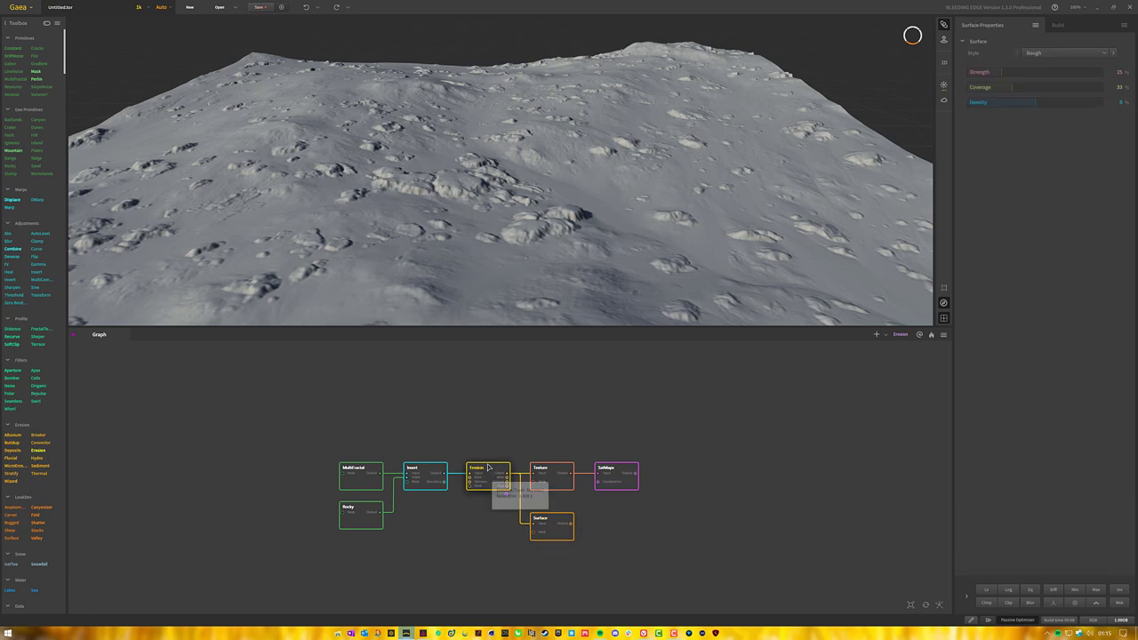
left_click(552, 520)
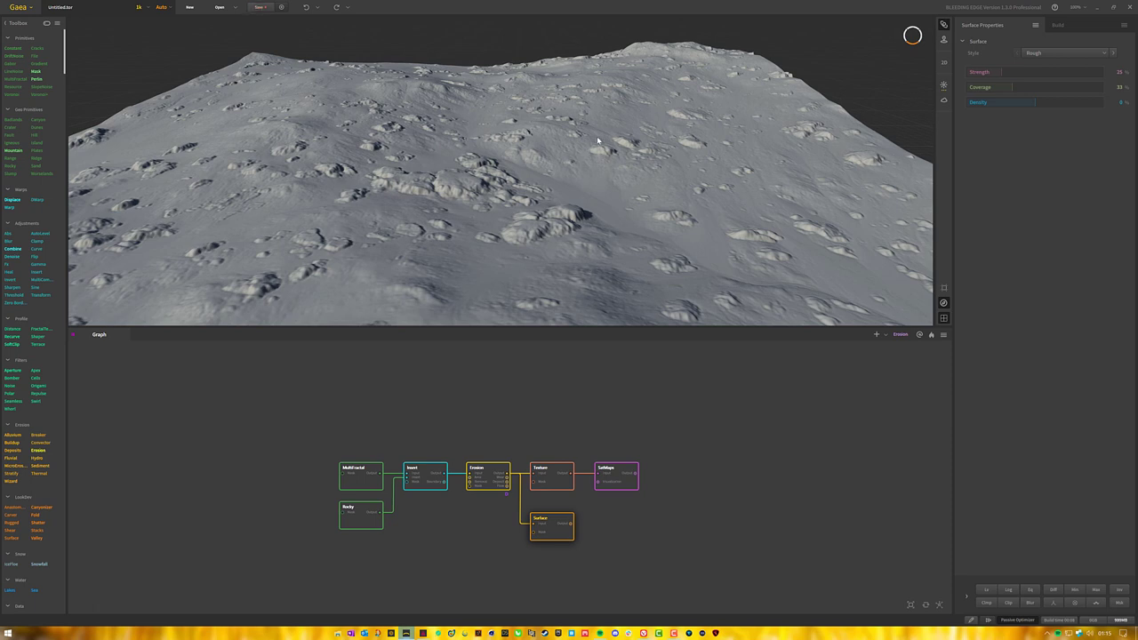
right_click(547, 519)
left_click(578, 359)
left_click_drag(533, 473, 577, 525)
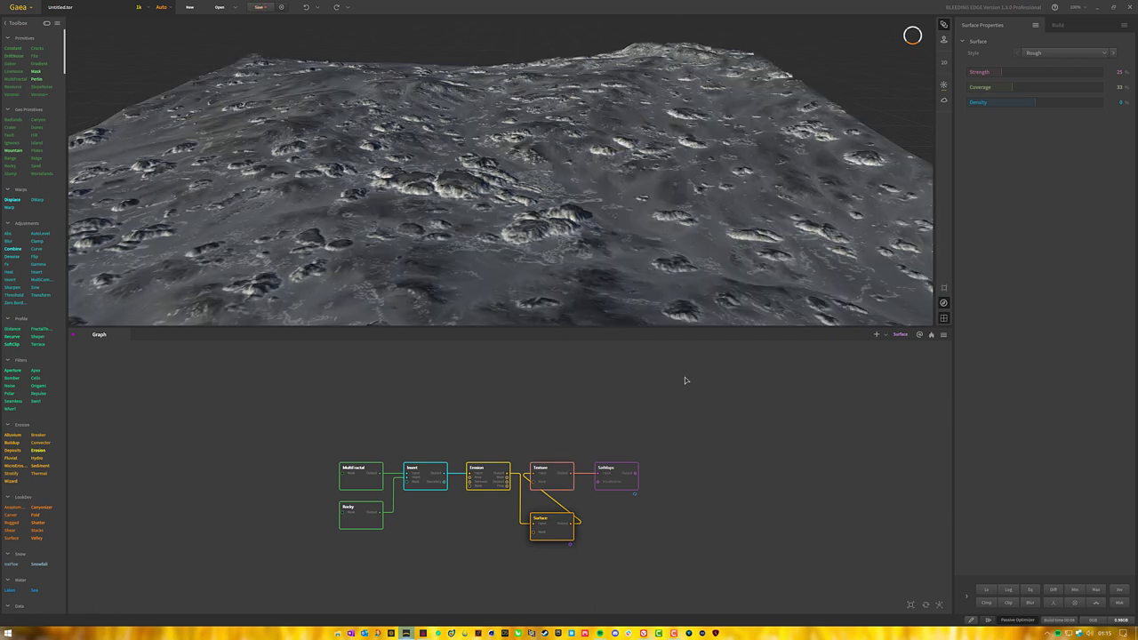
Rearrange the node row so the Surface node sits between Erosion and Texture, with SatMaps at the end.
left_click_drag(550, 434, 685, 494)
left_click_drag(567, 486, 748, 486)
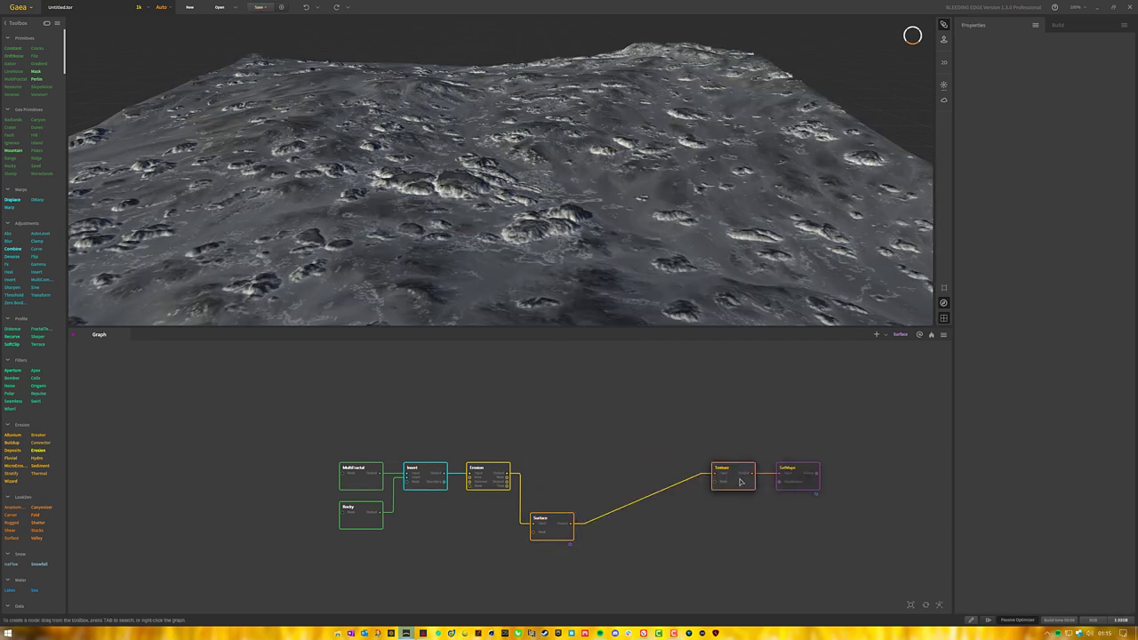
left_click_drag(551, 538, 553, 475)
left_click_drag(665, 542, 876, 414)
left_click_drag(714, 486, 601, 486)
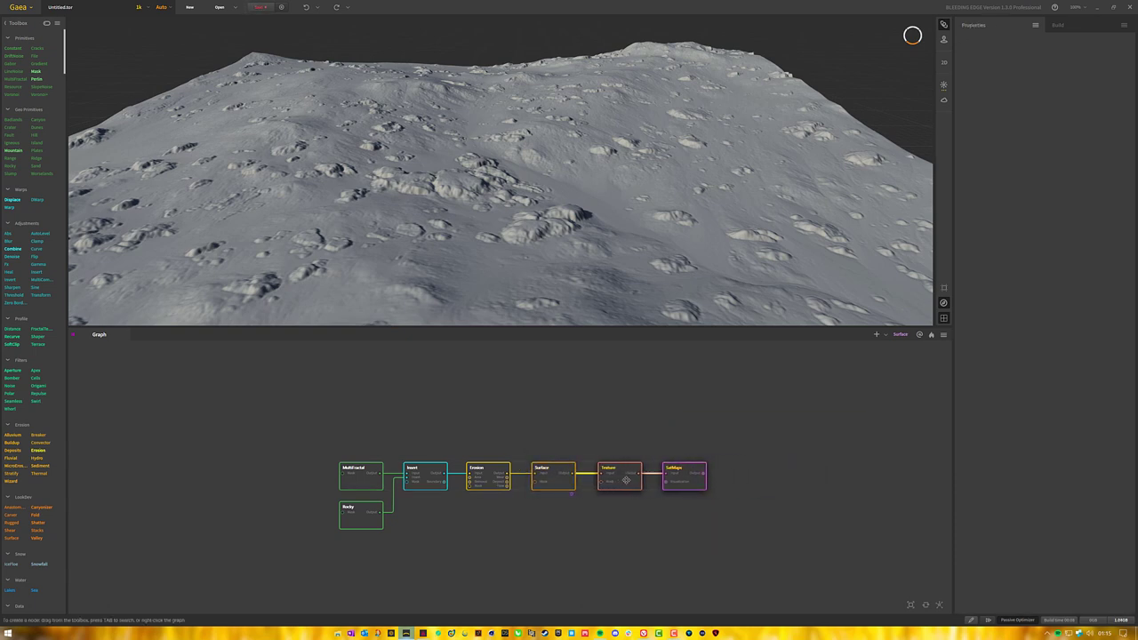
left_click(596, 525)
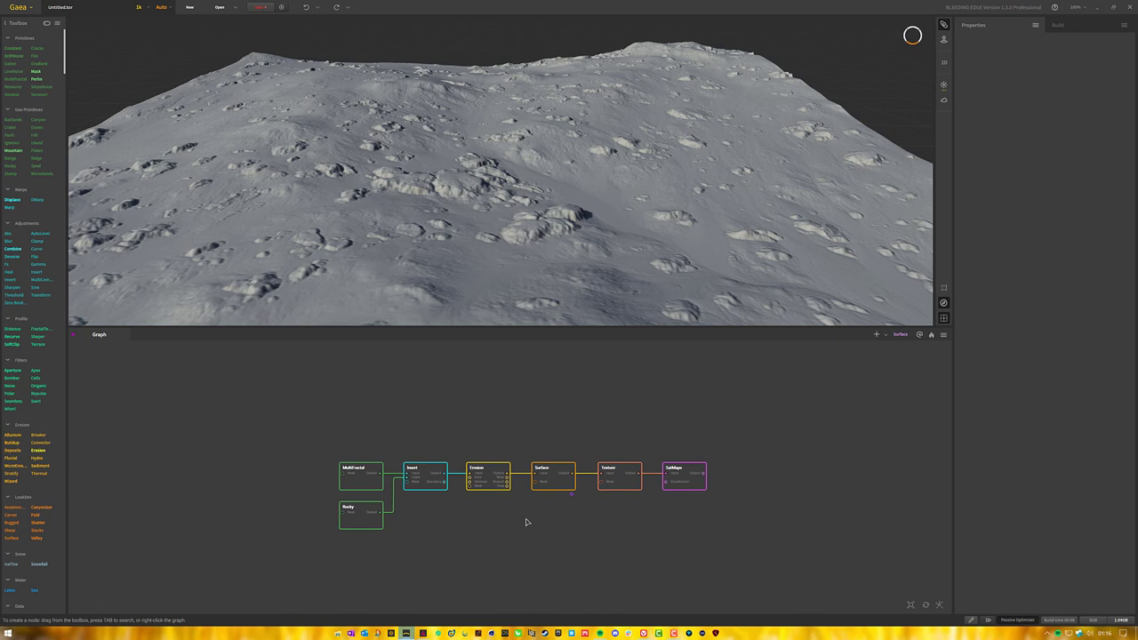
Add an AutoLevel node fed by the Insert node's second output and position it below the Surface node.
left_click_drag(443, 489, 538, 559)
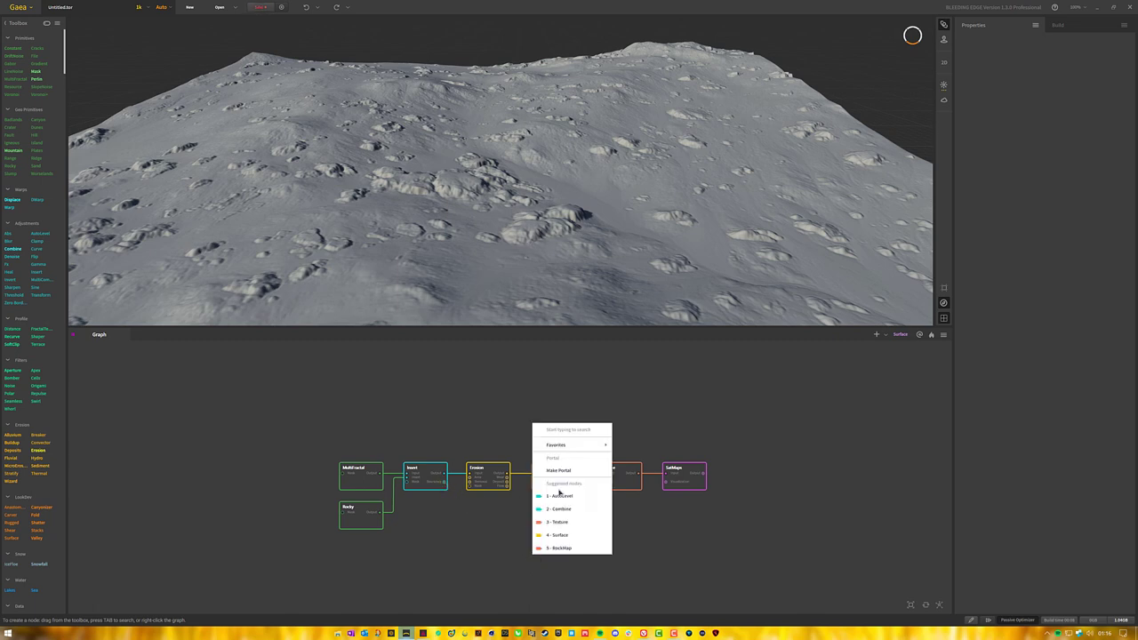
left_click(562, 496)
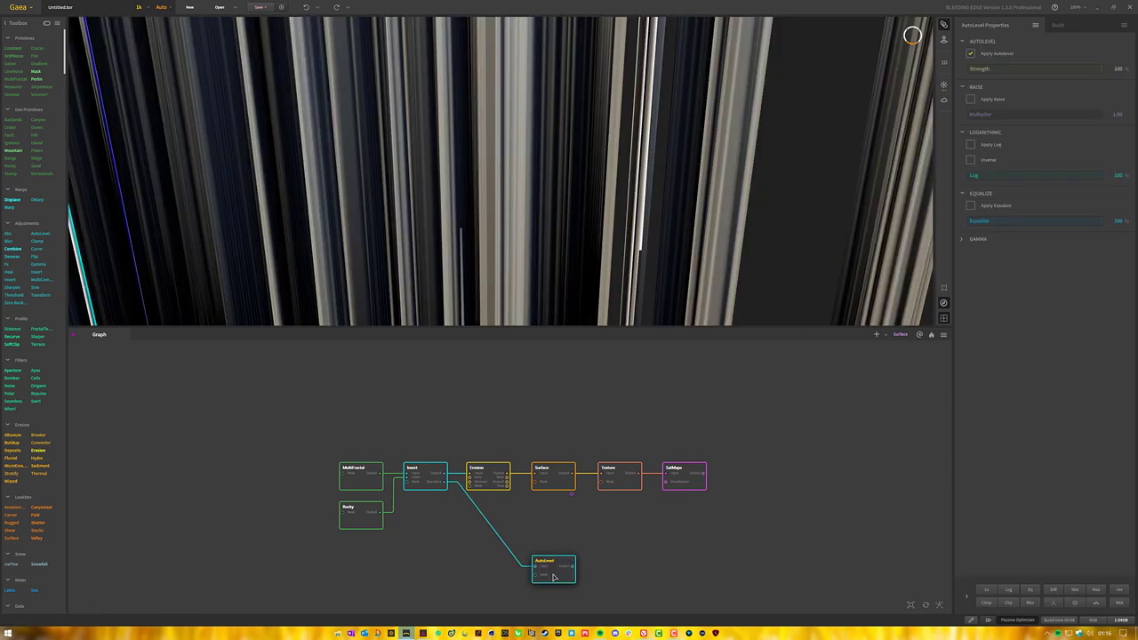
left_click_drag(551, 576, 550, 520)
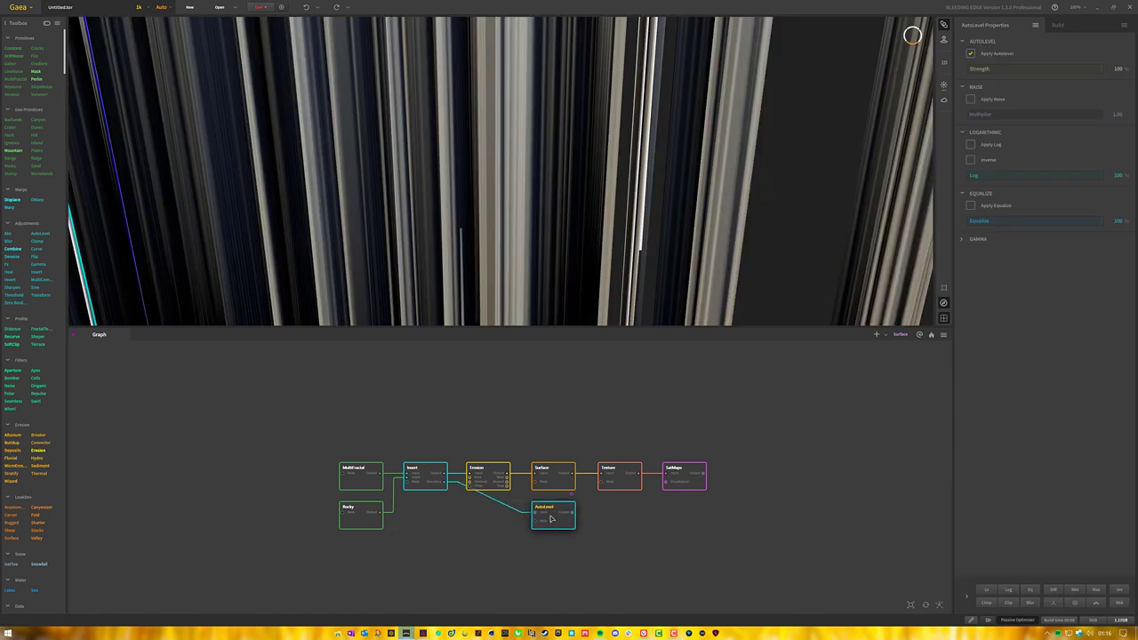
scroll(537, 240, "down", 5)
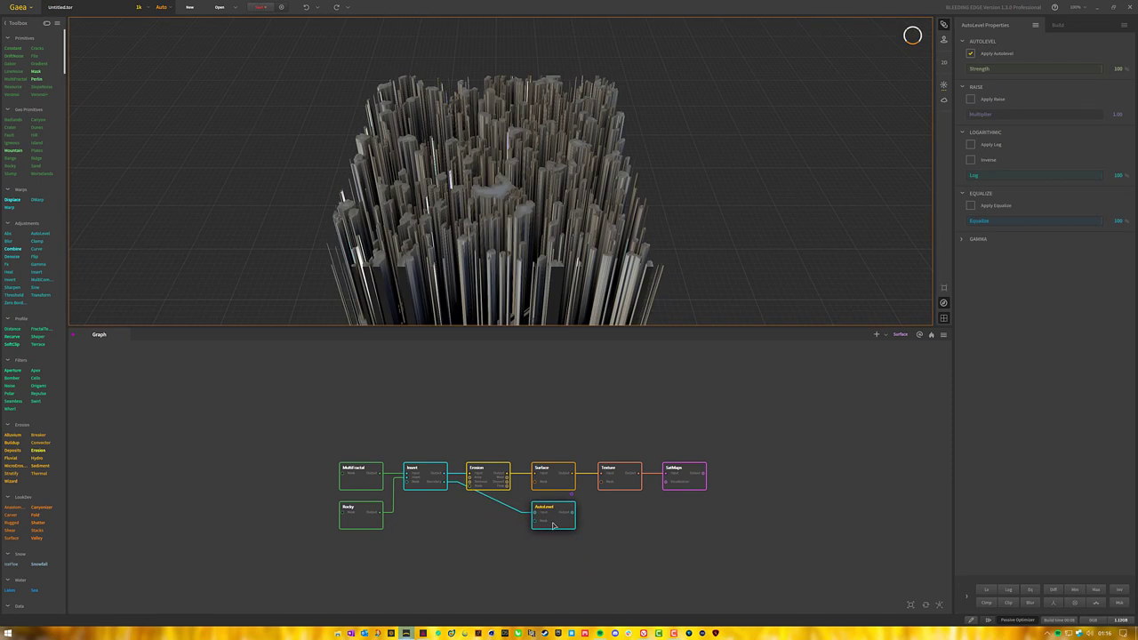
Show the AutoLevel node as a mask and inspect its rock coverage on the terrain.
right_click(552, 525)
mouse_move(602, 325)
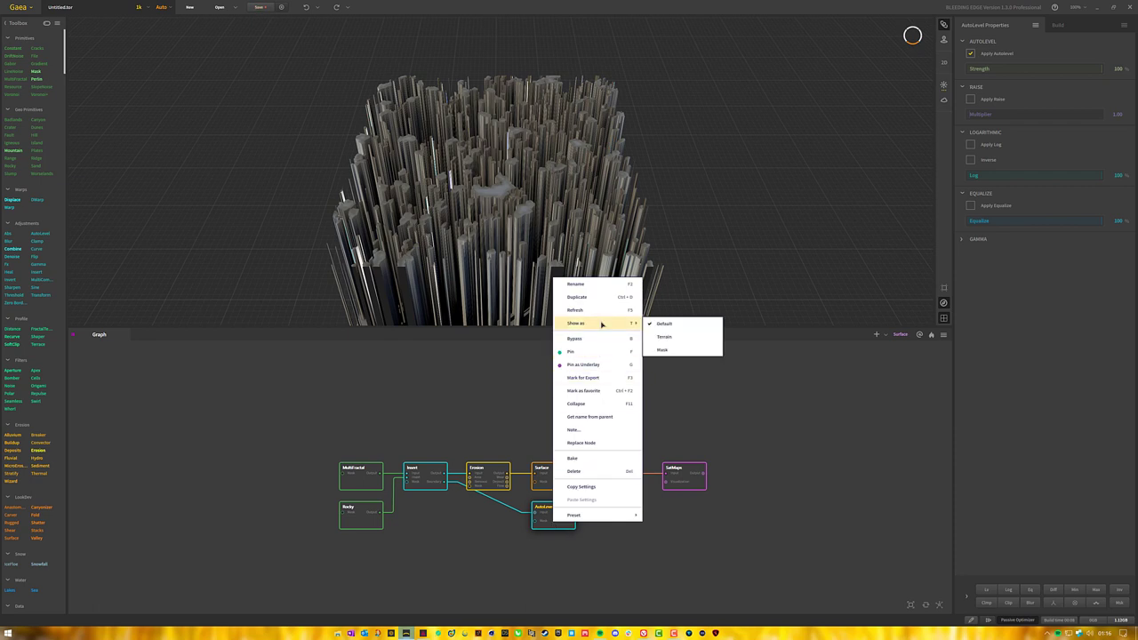
left_click(680, 349)
left_click(685, 484)
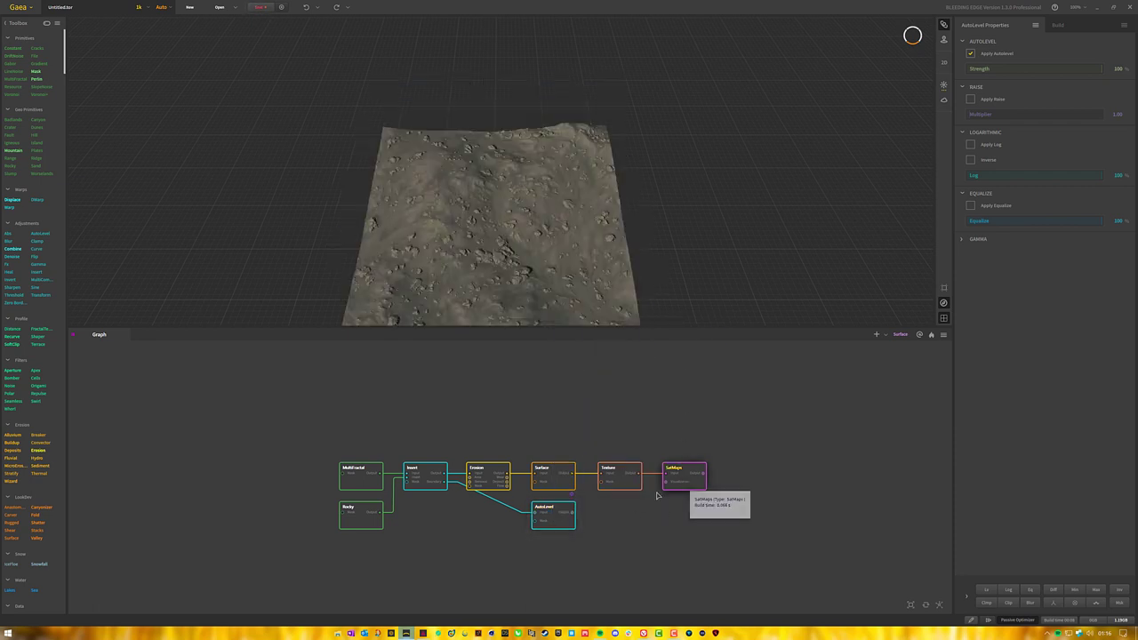
left_click(556, 527)
left_click_drag(569, 267, 589, 232)
scroll(528, 220, "up", 3)
left_click(610, 346)
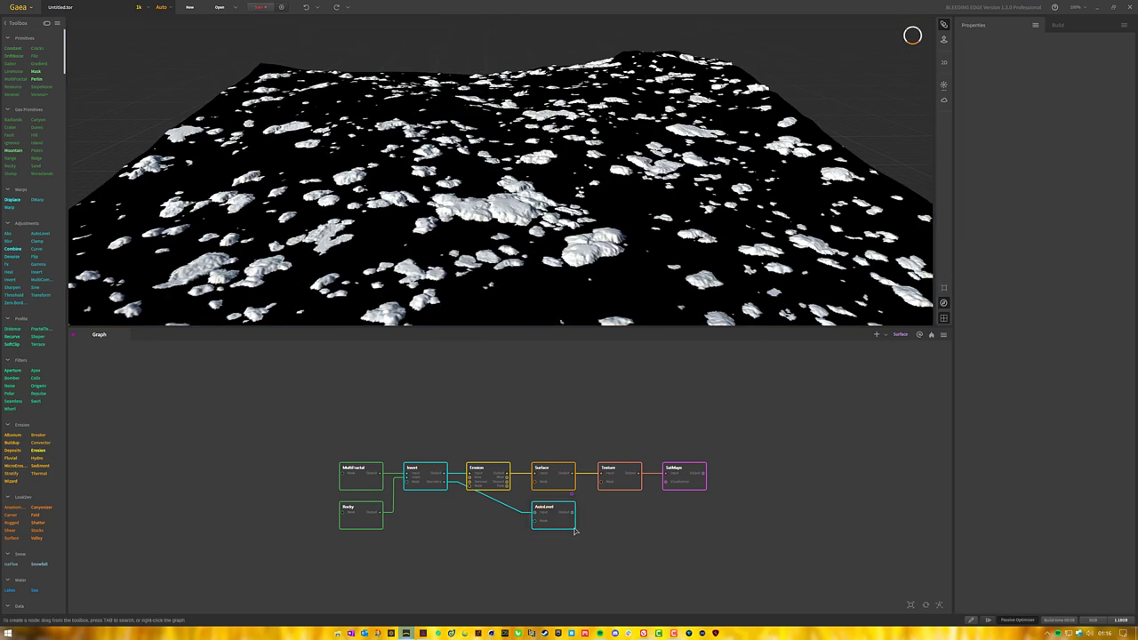
Place AutoLevel under the Erosion node, and add a second Texture node from its output, aligned under the Surface node.
mouse_move(560, 528)
left_mouse_down()
mouse_move(476, 524)
mouse_move(507, 514)
mouse_move(568, 521)
left_mouse_up()
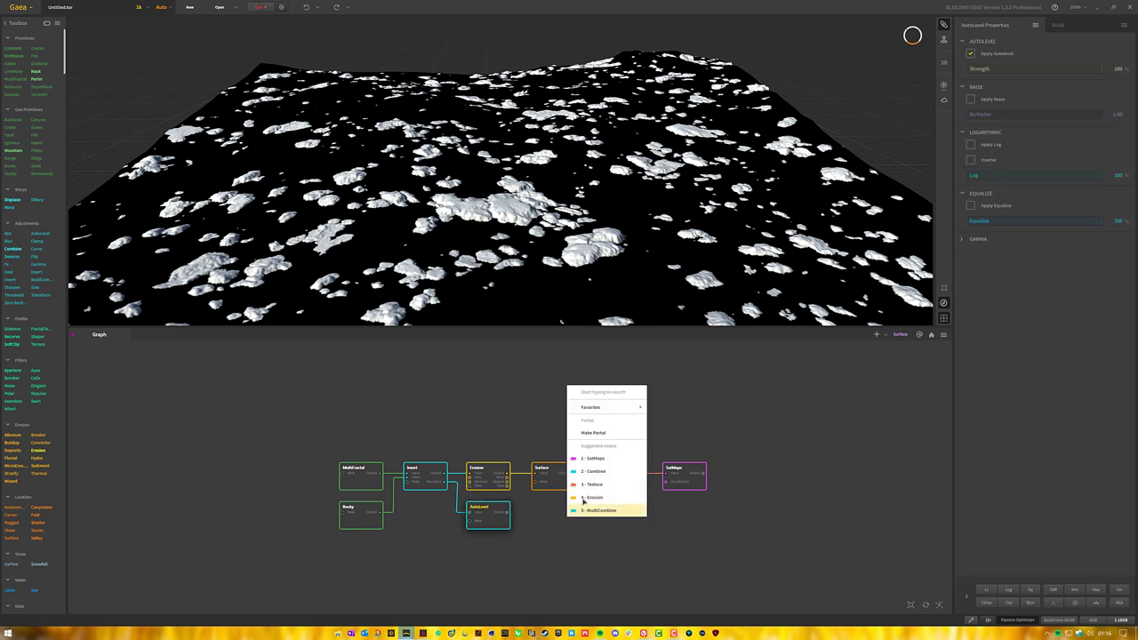
left_click(613, 484)
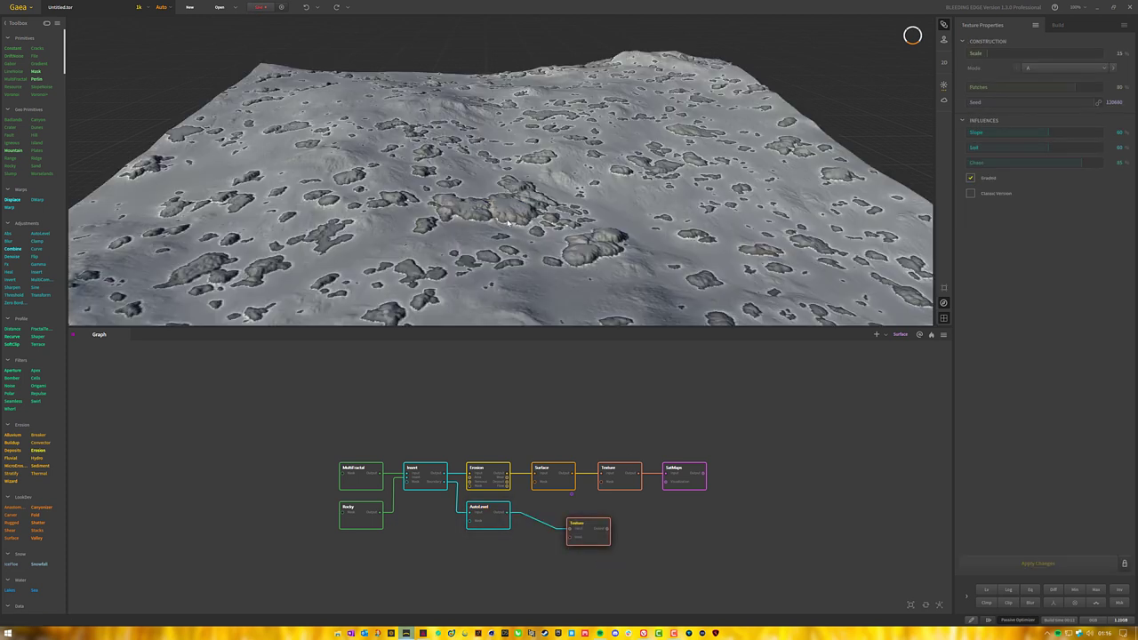
left_click_drag(595, 537, 562, 506)
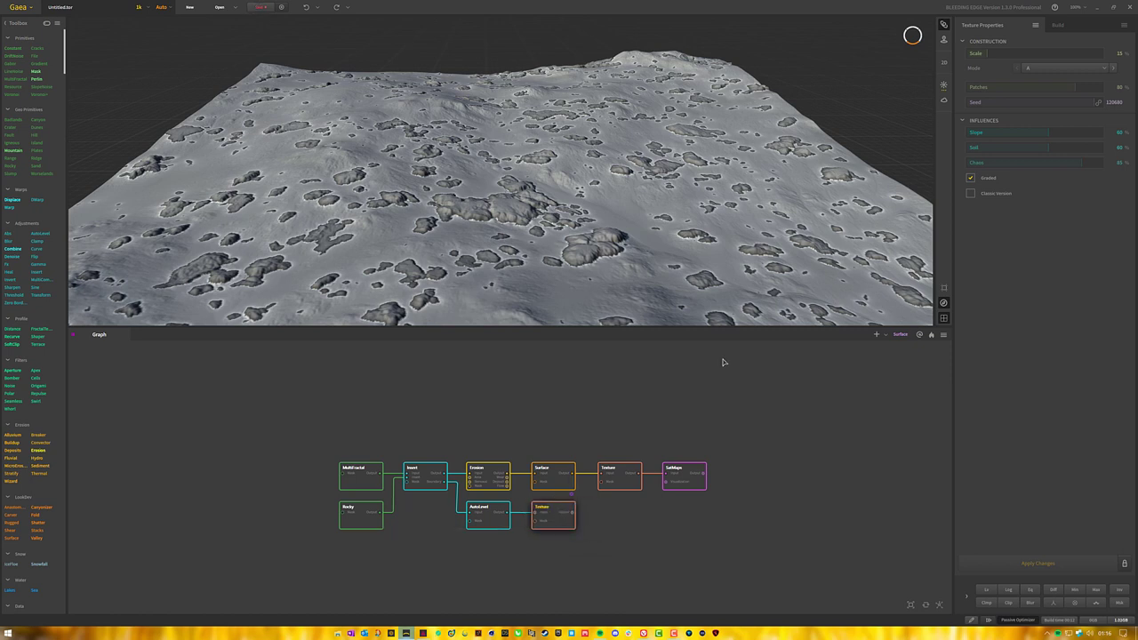
Feed the second Texture node's input from the Surface output and its mask from AutoLevel, and inspect the masked rocks up close.
left_click_drag(535, 513, 575, 480)
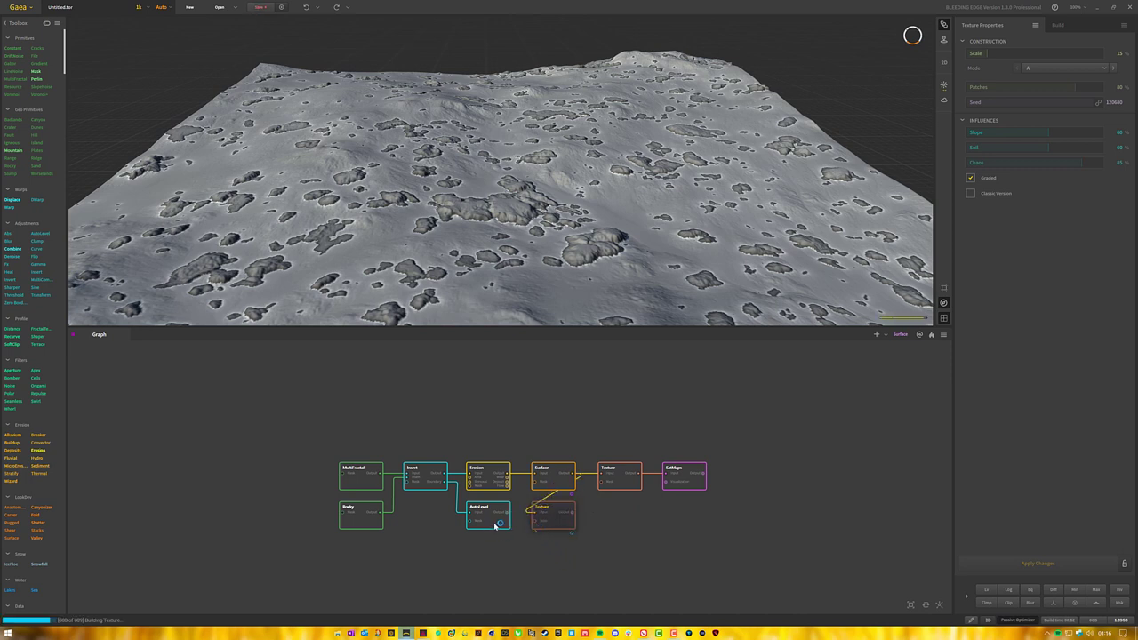
left_click_drag(511, 514, 533, 520)
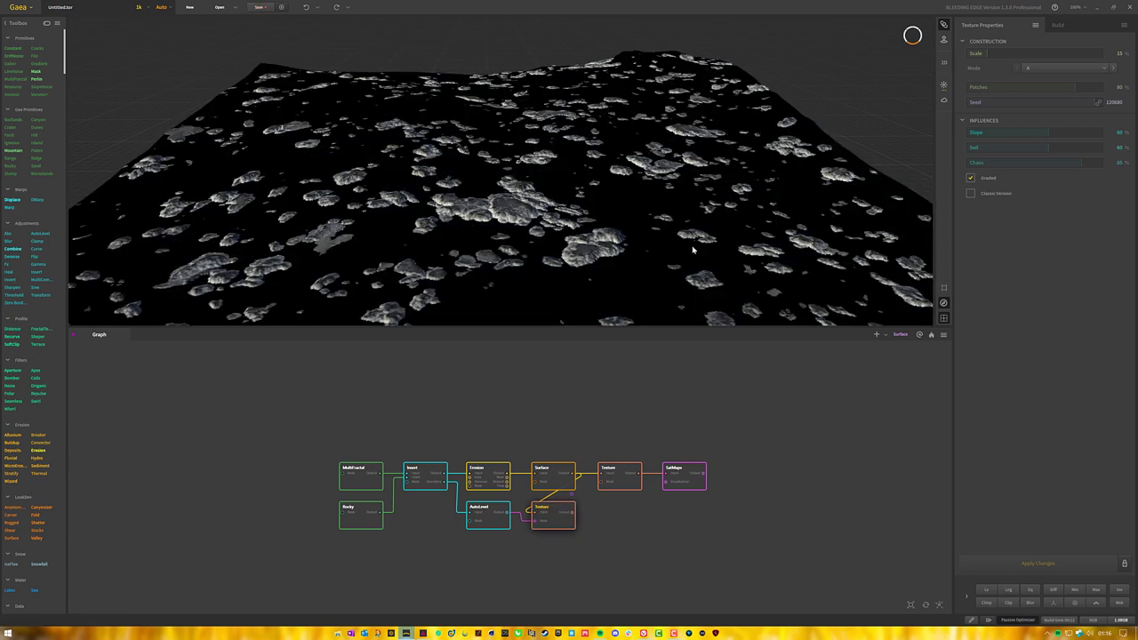
left_click_drag(590, 261, 578, 236)
scroll(533, 257, "up", 5)
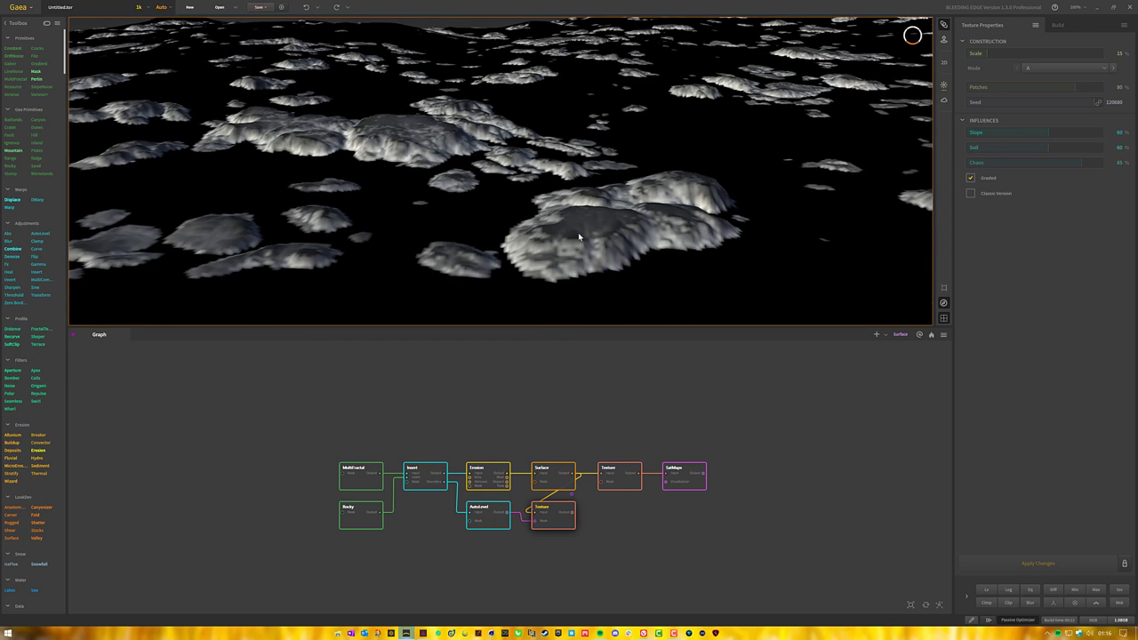
scroll(585, 195, "down", 8)
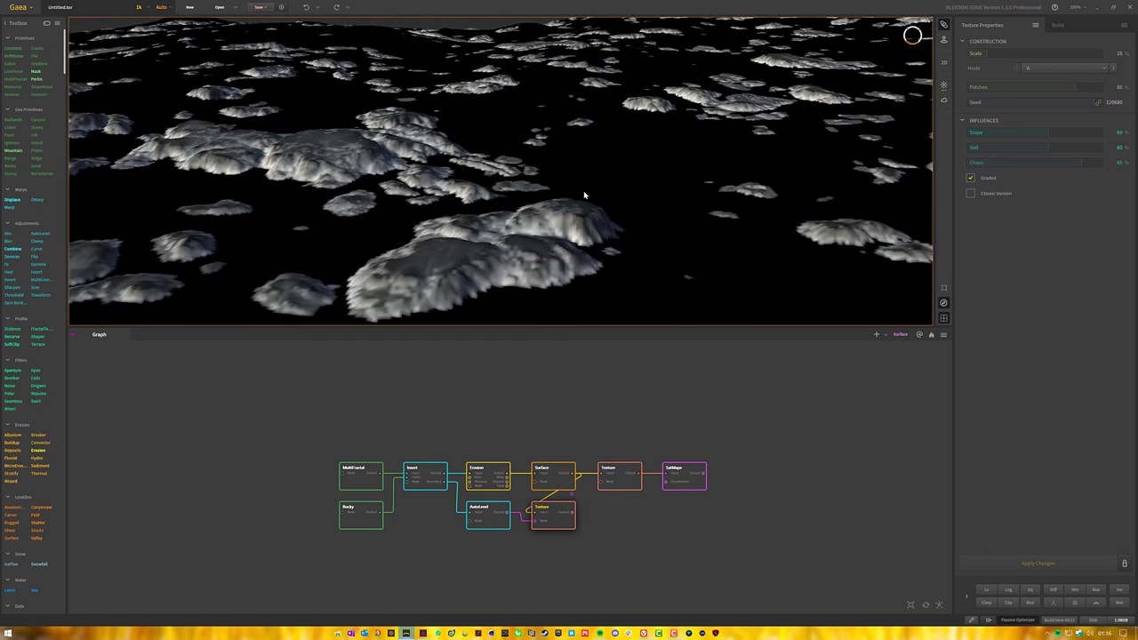
left_click_drag(531, 250, 529, 251)
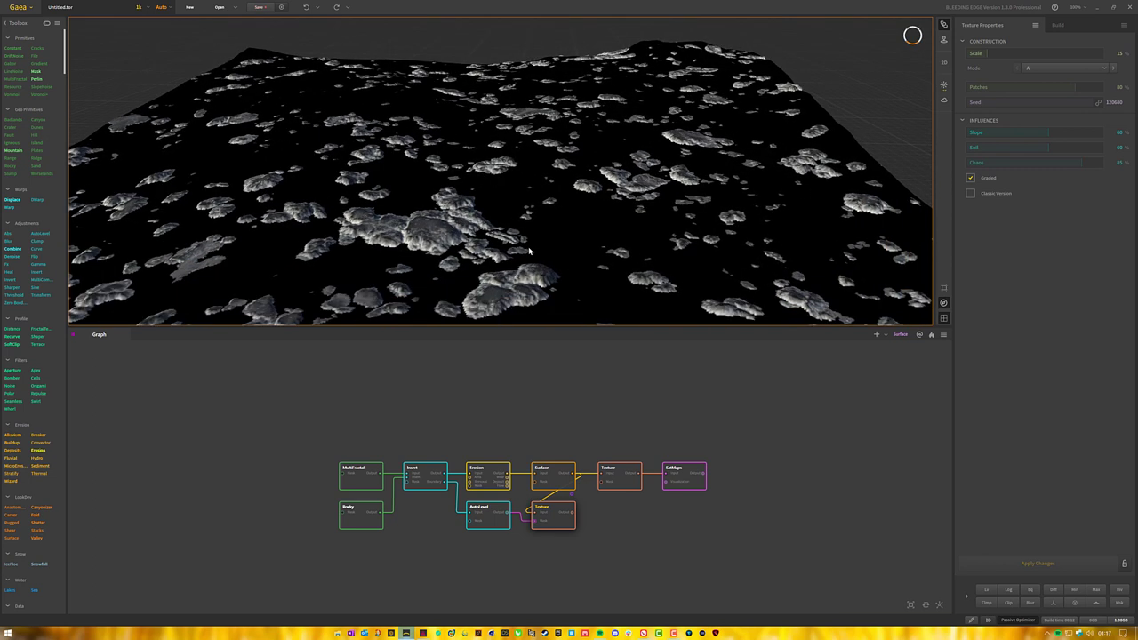
Move the second Texture node beneath the first, and add a SatMaps node fed by its output beneath the existing SatMaps.
left_click_drag(573, 513, 631, 516)
left_click(658, 457)
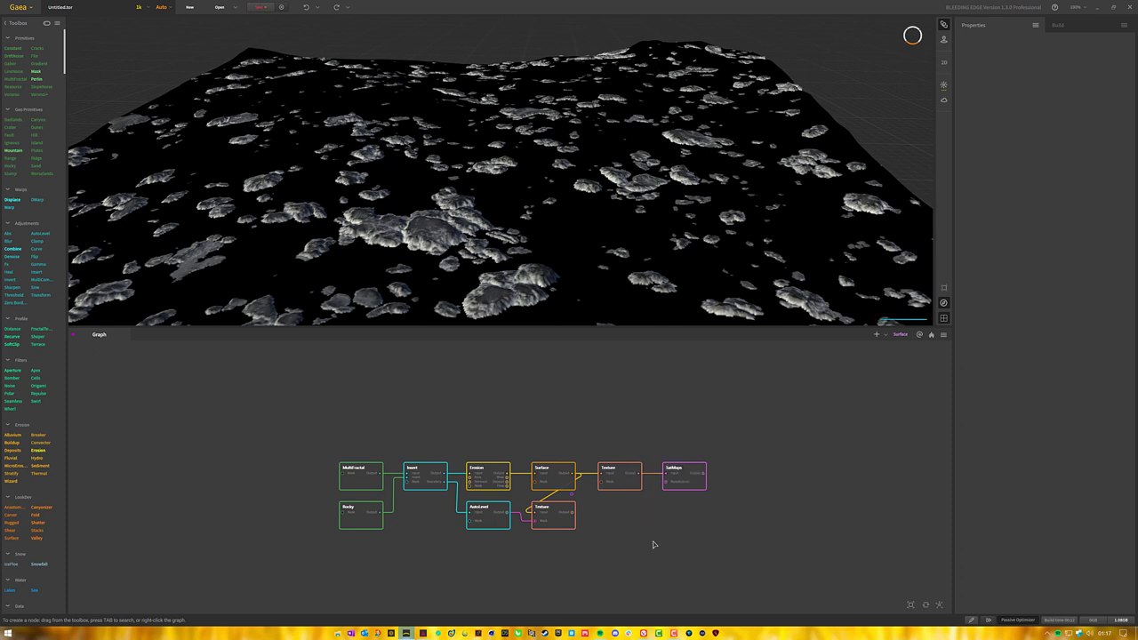
left_click_drag(697, 563, 628, 532)
left_click(714, 533)
left_click_drag(714, 534, 680, 525)
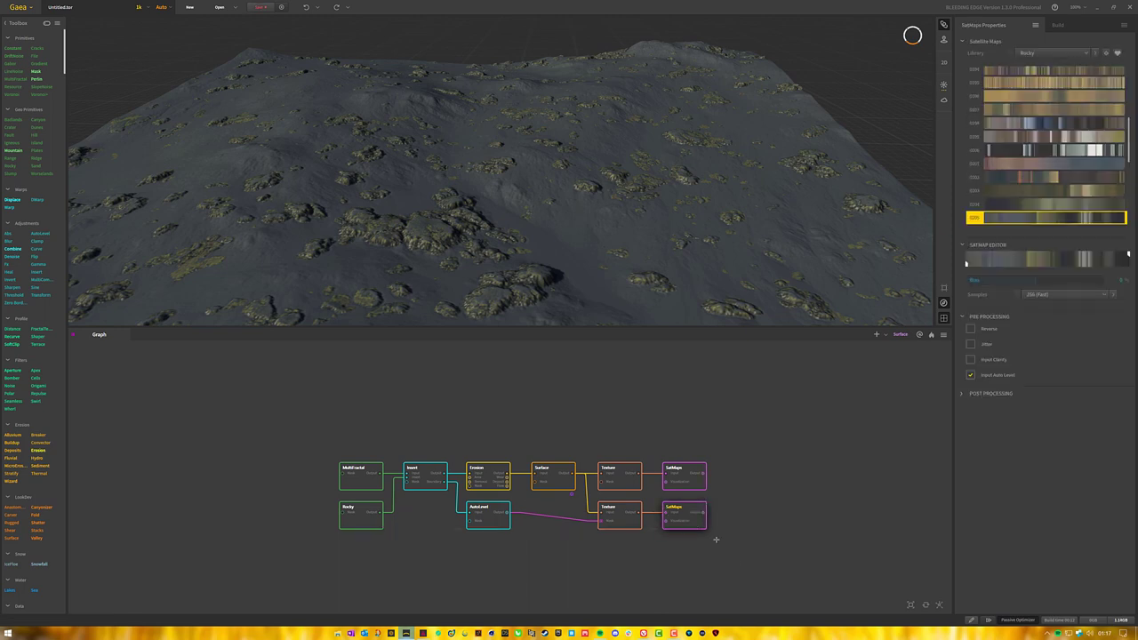
Shift both Texture and SatMaps pairs slightly closer to the Surface node and preview the lower SatMaps node.
left_click(716, 542)
left_click_drag(625, 488, 621, 483)
left_click(684, 547)
left_click(683, 523)
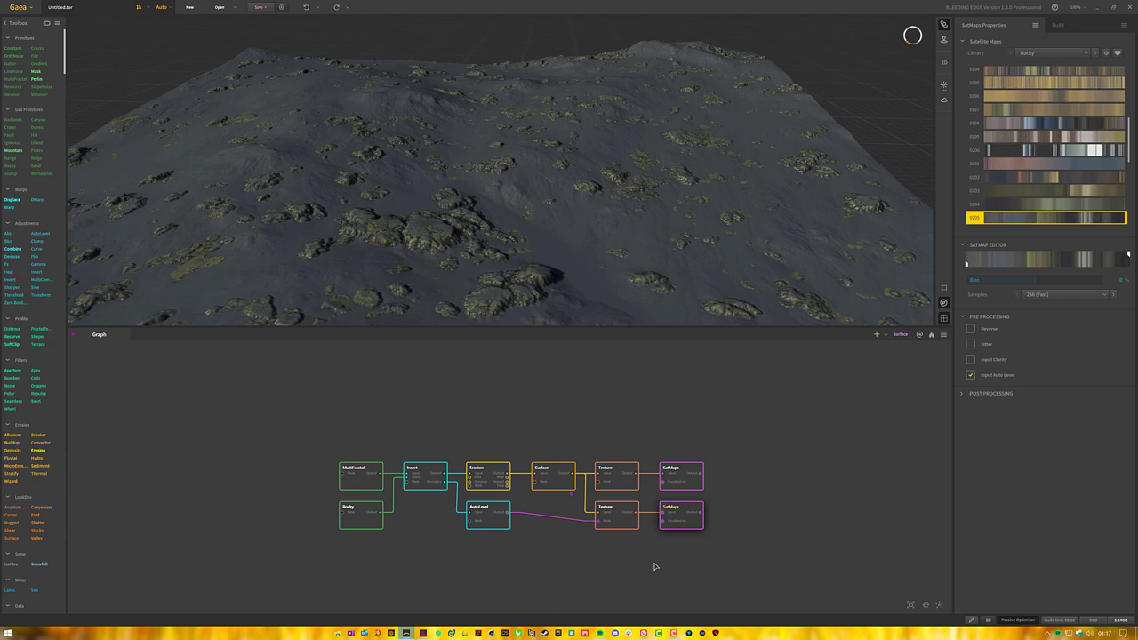
Blend both SatMaps outputs in a Combine node masked by the AutoLevel output, with its Ratio set to 100%.
left_click(742, 450)
left_click_drag(699, 476, 700, 512)
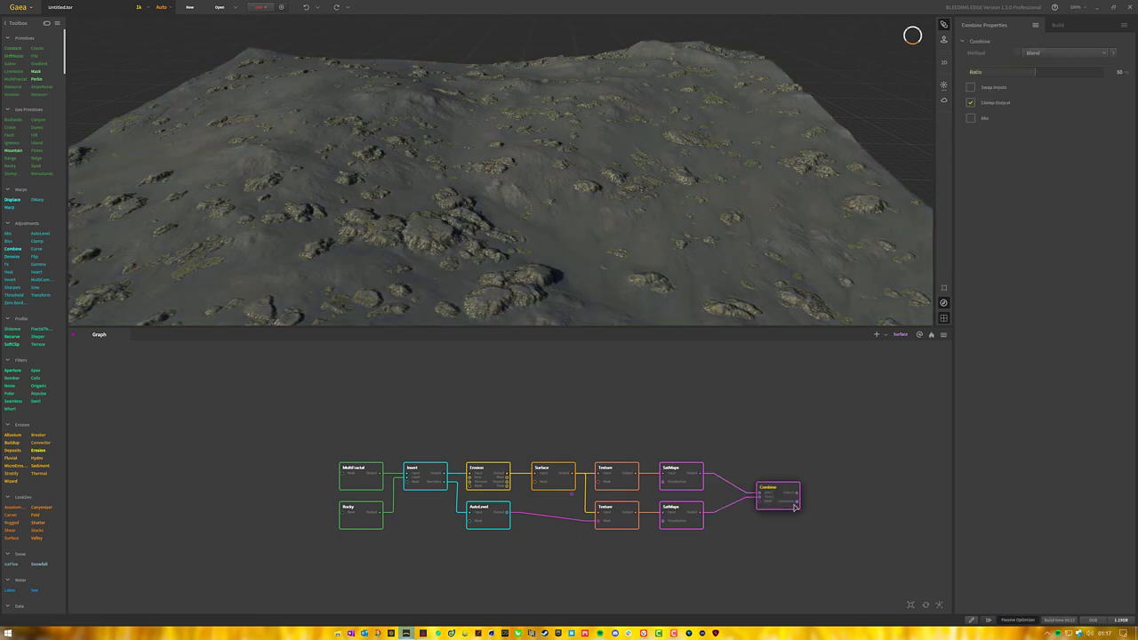
left_click_drag(780, 504, 508, 514)
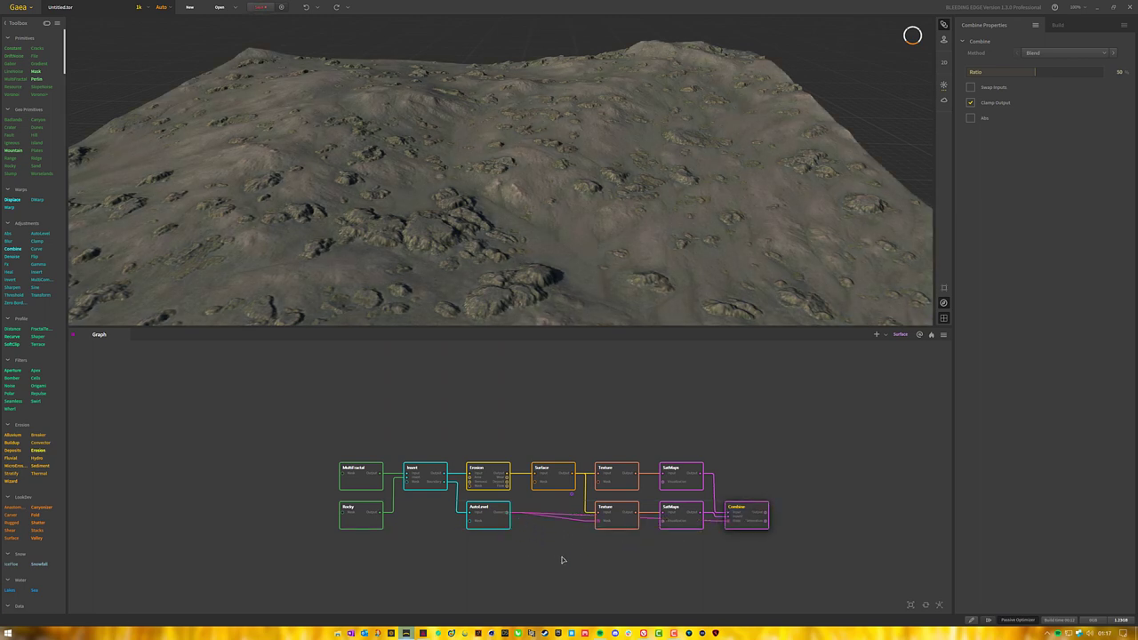
left_click_drag(1035, 73, 1107, 73)
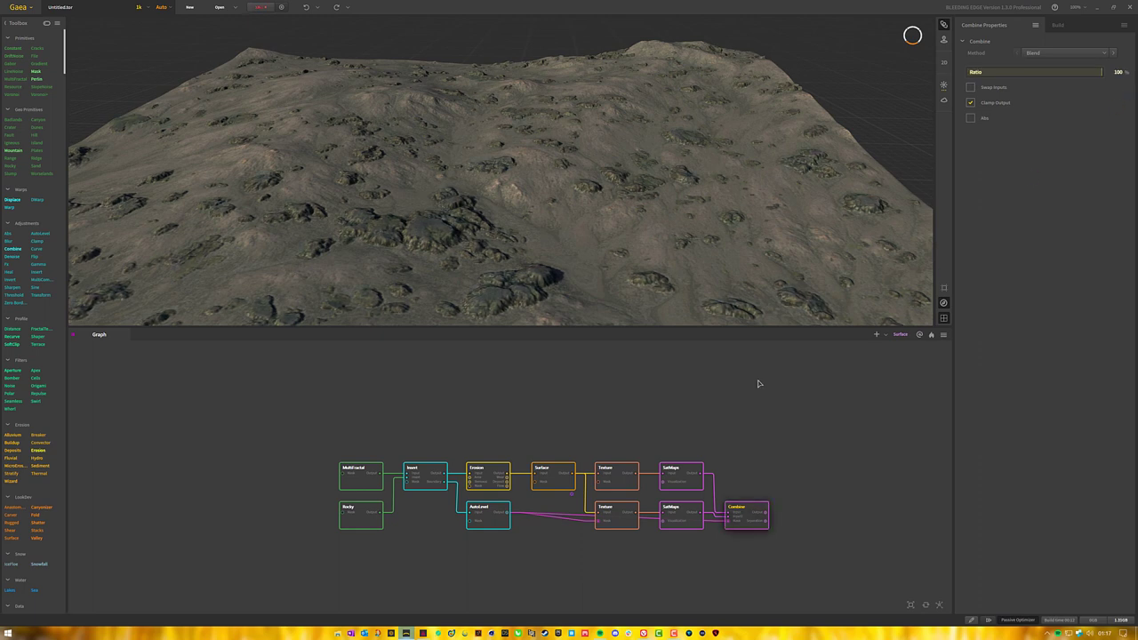
left_click(684, 527)
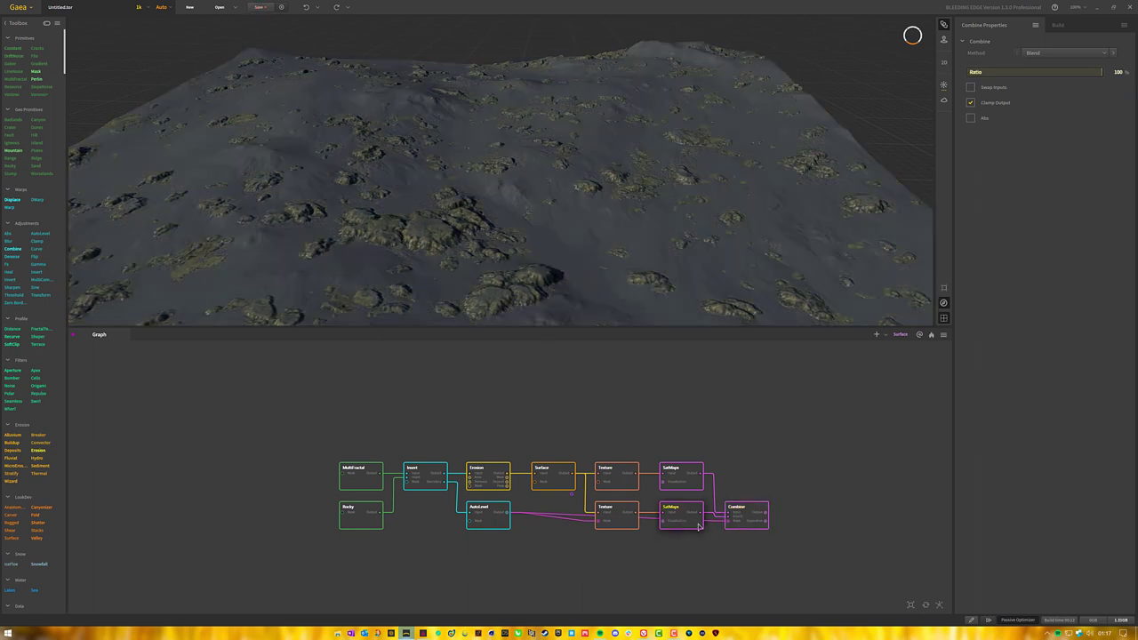
Try the black-and-white Rocky map 0200 on the lower SatMaps node and preview it through the Combine node.
left_click(752, 521)
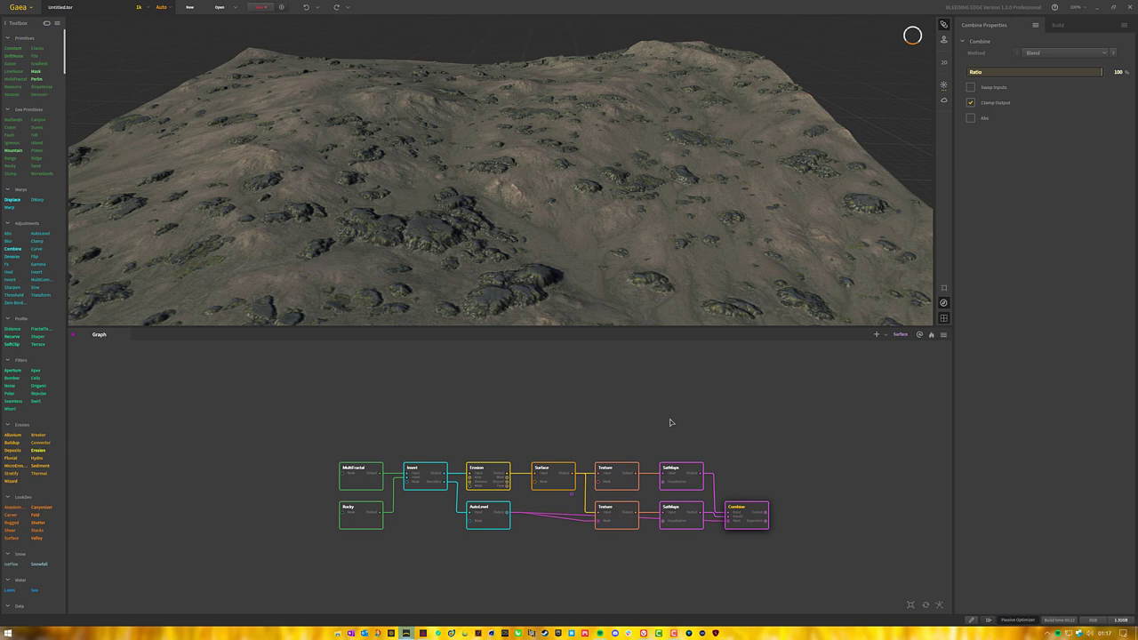
left_click(700, 528)
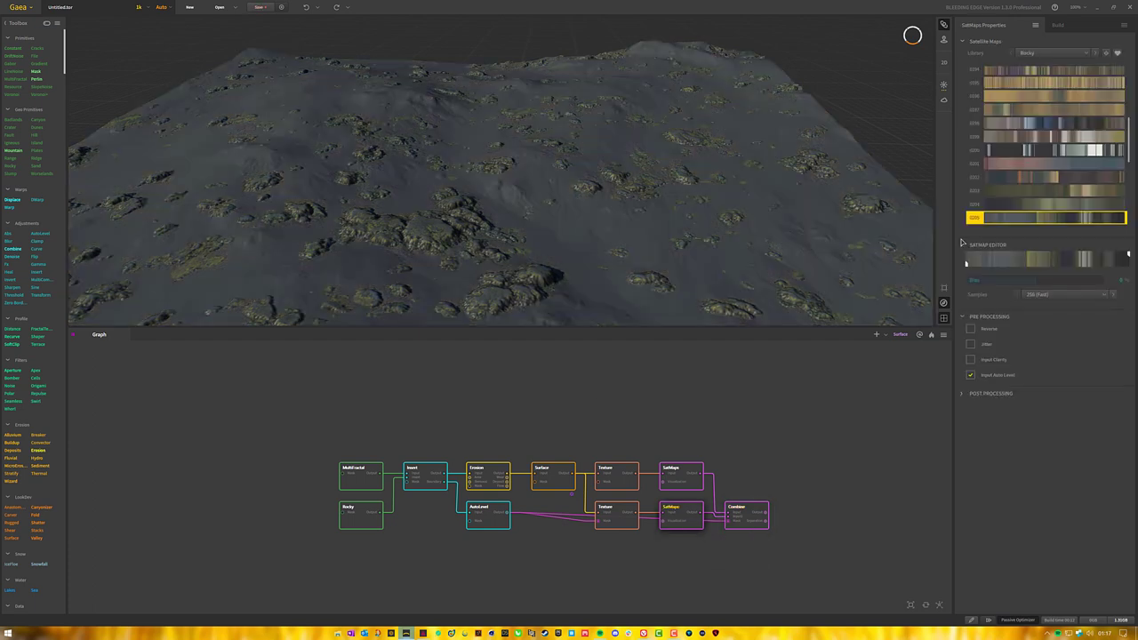
left_click(1096, 152)
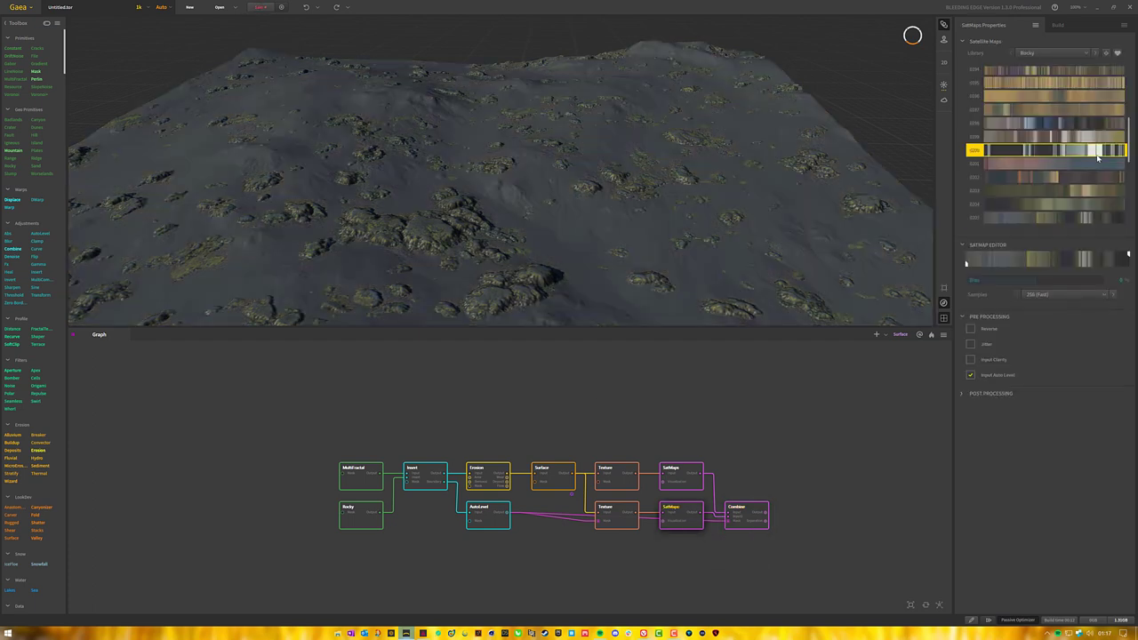
left_click(747, 518)
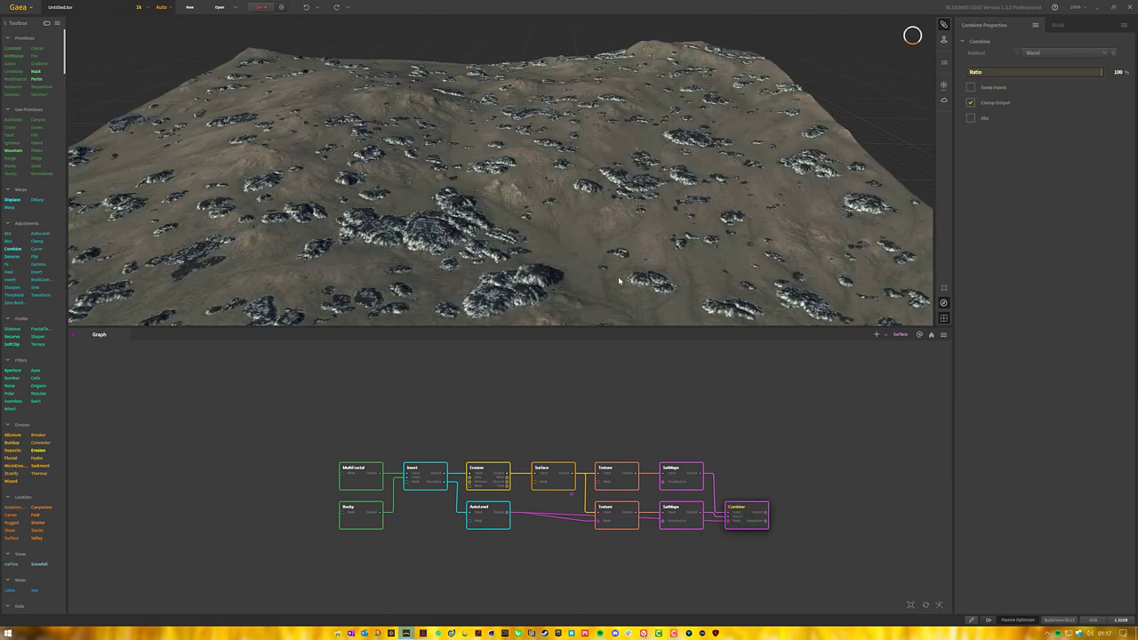
Try limiting the lower SatMaps gradient to its lighter end, previewing the rocks through the Combine node.
left_click(676, 524)
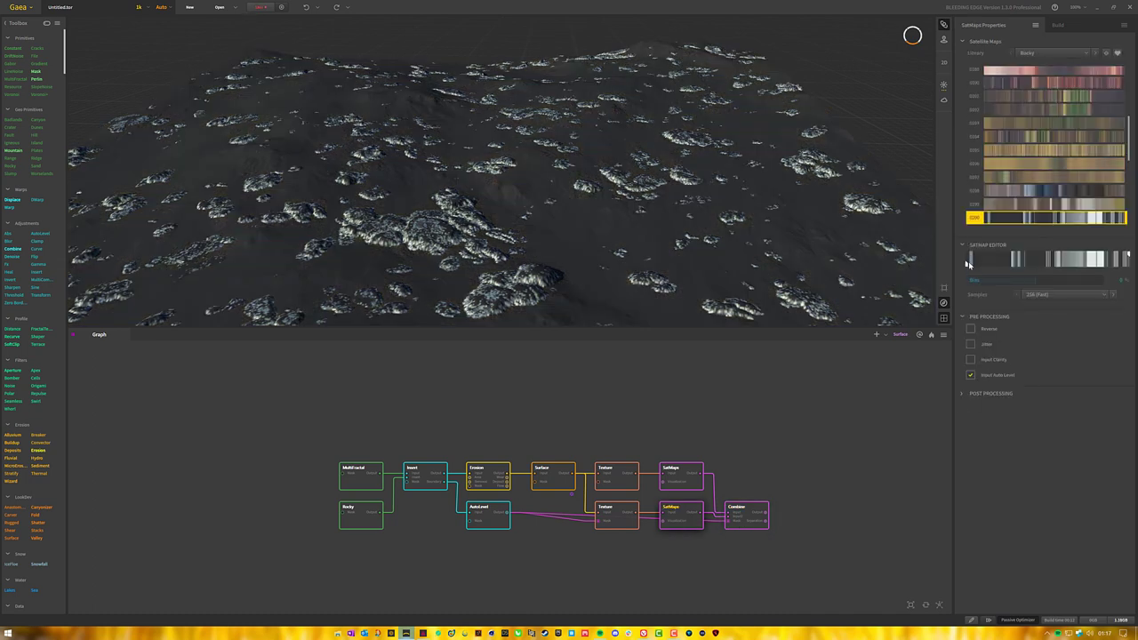
left_click_drag(993, 261, 1060, 265)
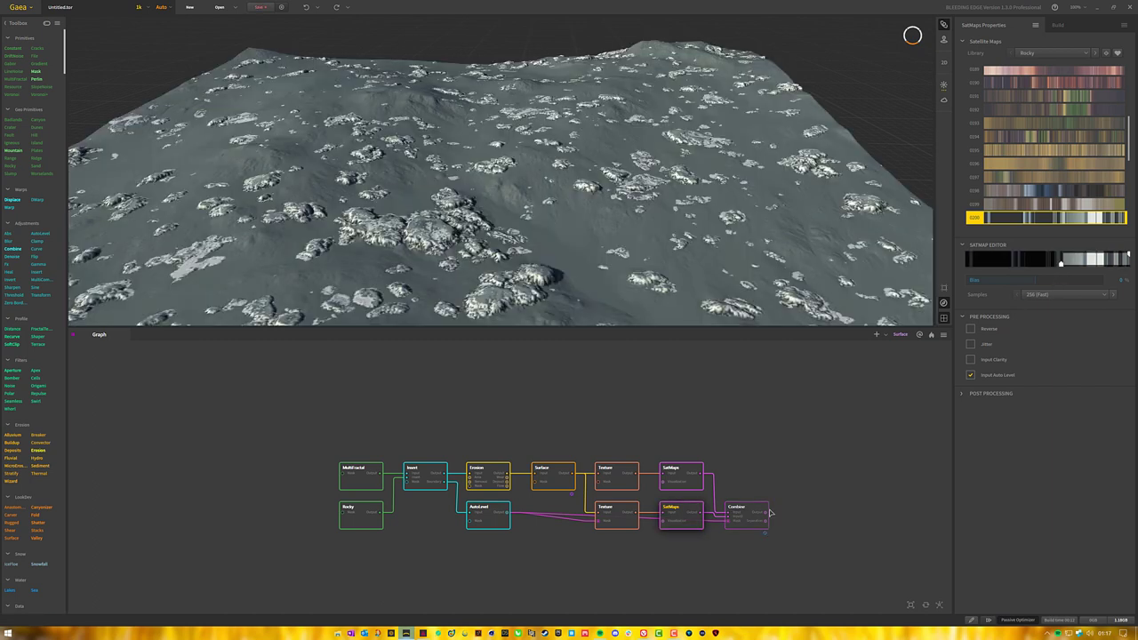
left_click(749, 524)
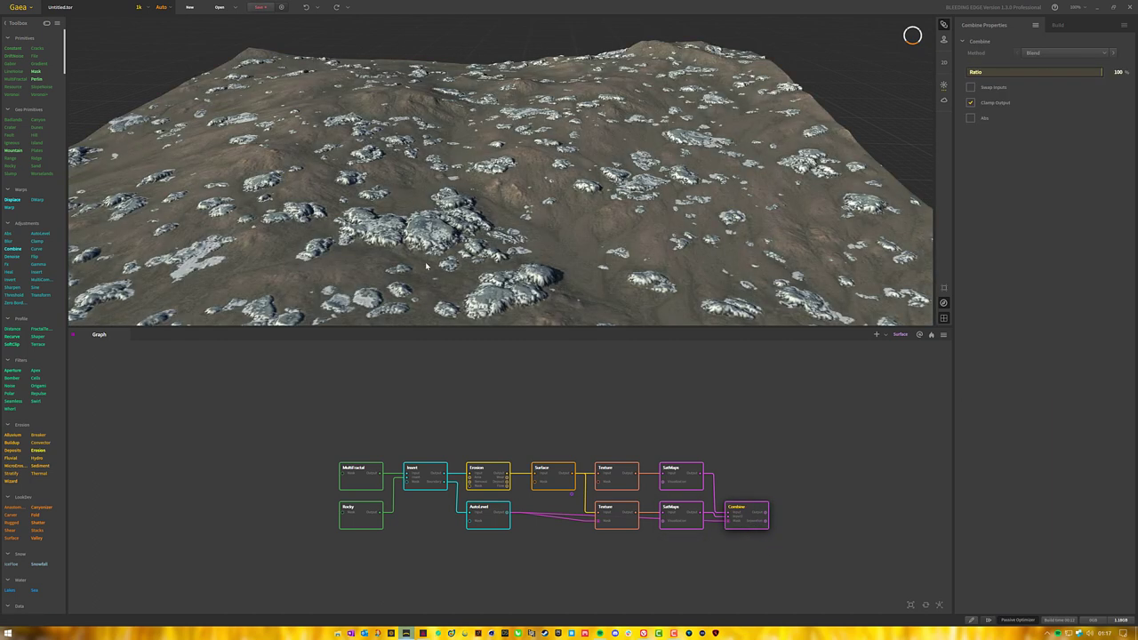
key("ctrl+s")
Set the lower SatMaps node to the blue-grey Rocky map 0234 and preview the Combine node.
left_click(684, 528)
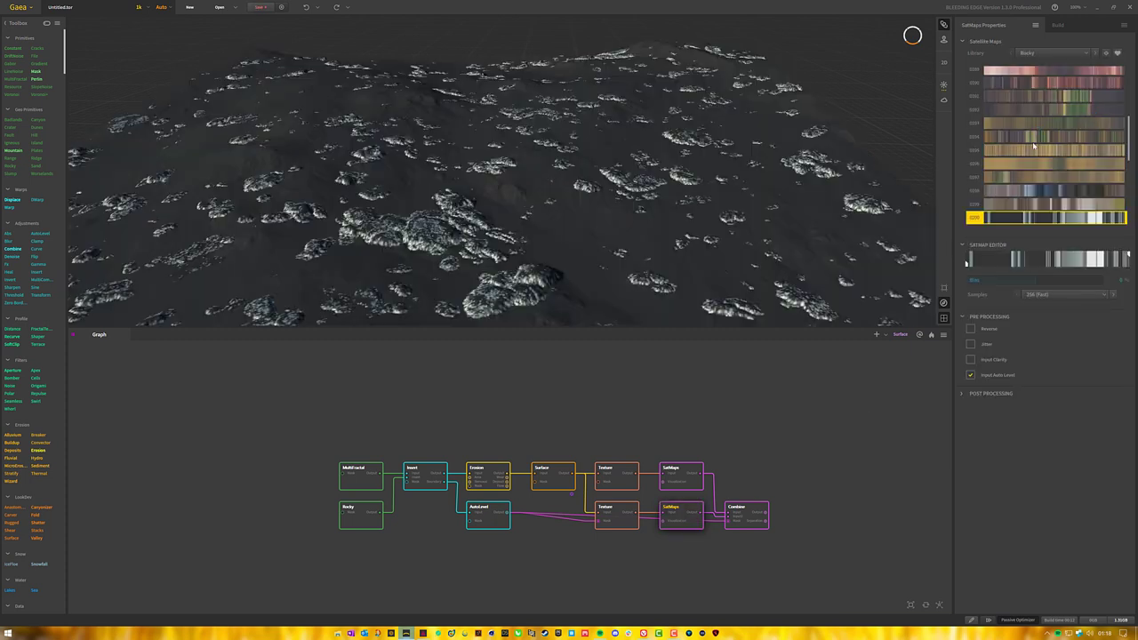
scroll(1084, 150, "down", 8)
scroll(1061, 149, "down", 5)
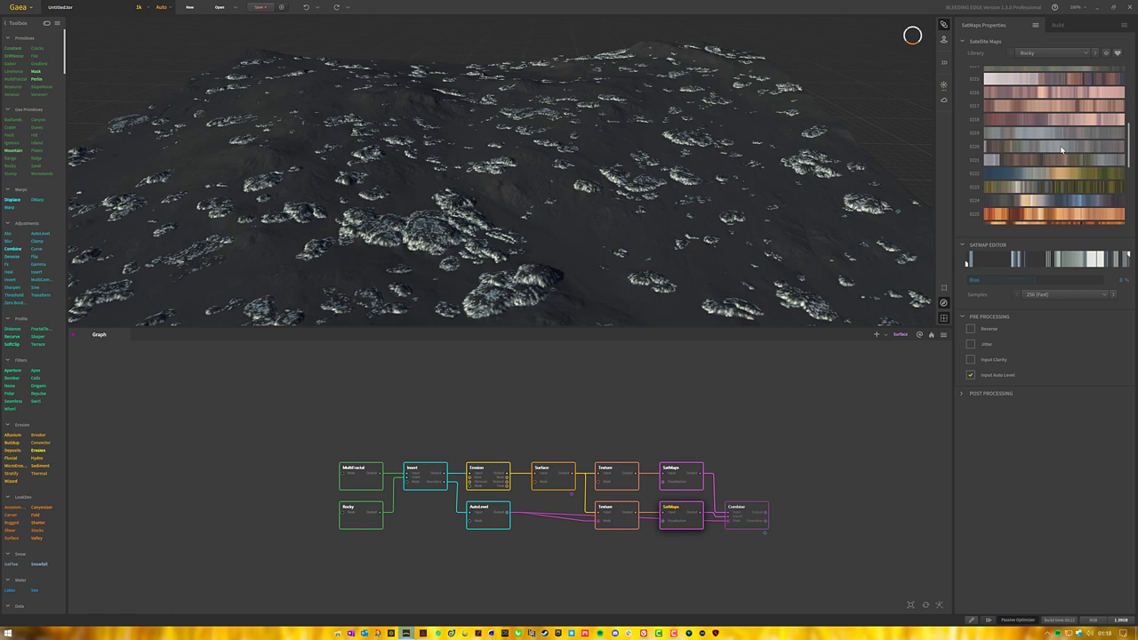
scroll(1061, 135, "down", 5)
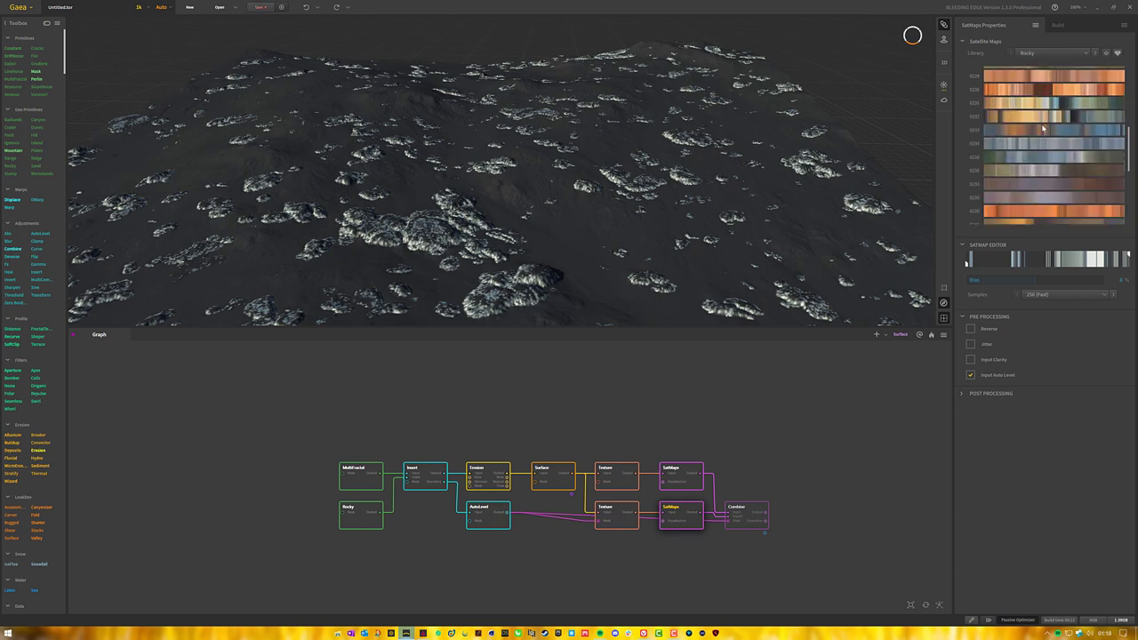
left_click(1099, 146)
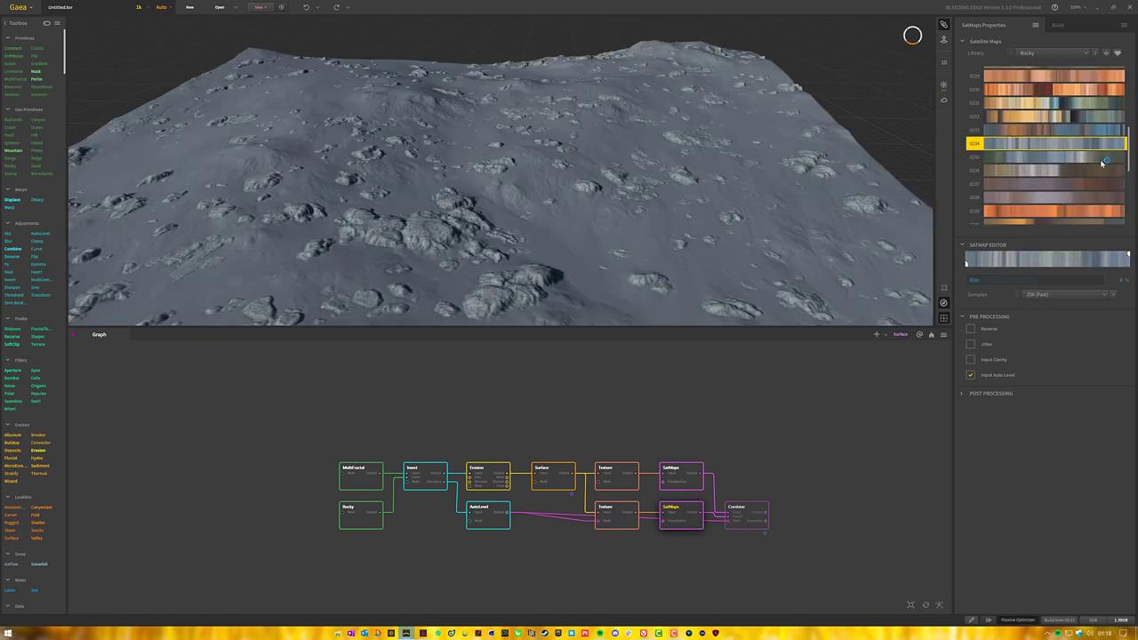
left_click(745, 509)
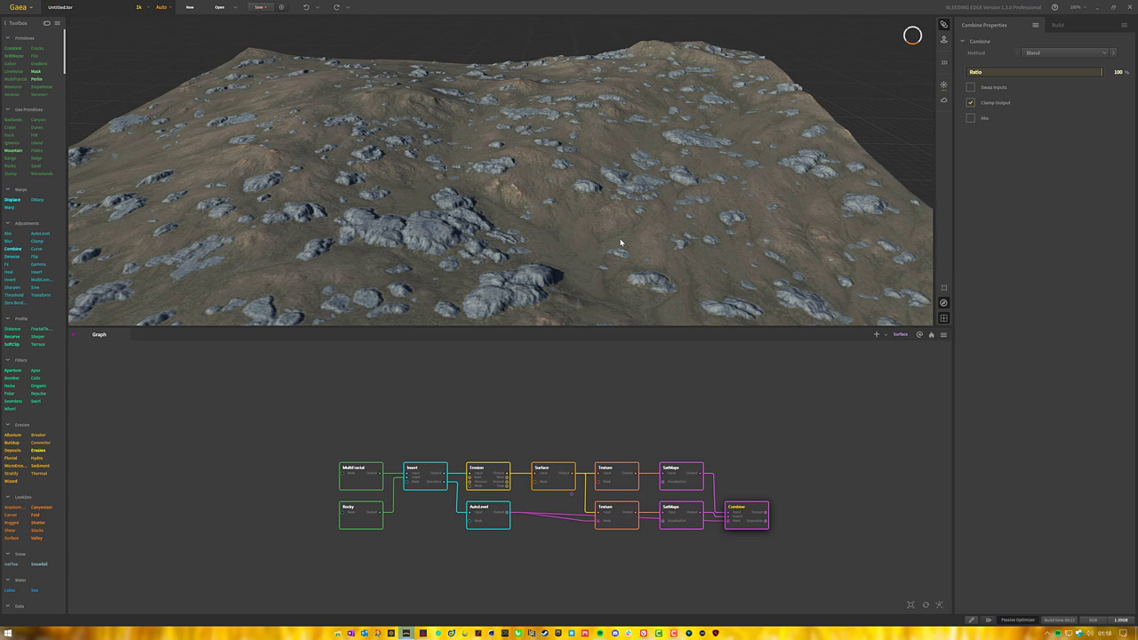
Add a RockMap node below the graph and feed its input from the Surface output.
middle_click_drag(588, 600, 608, 522)
left_click(538, 580)
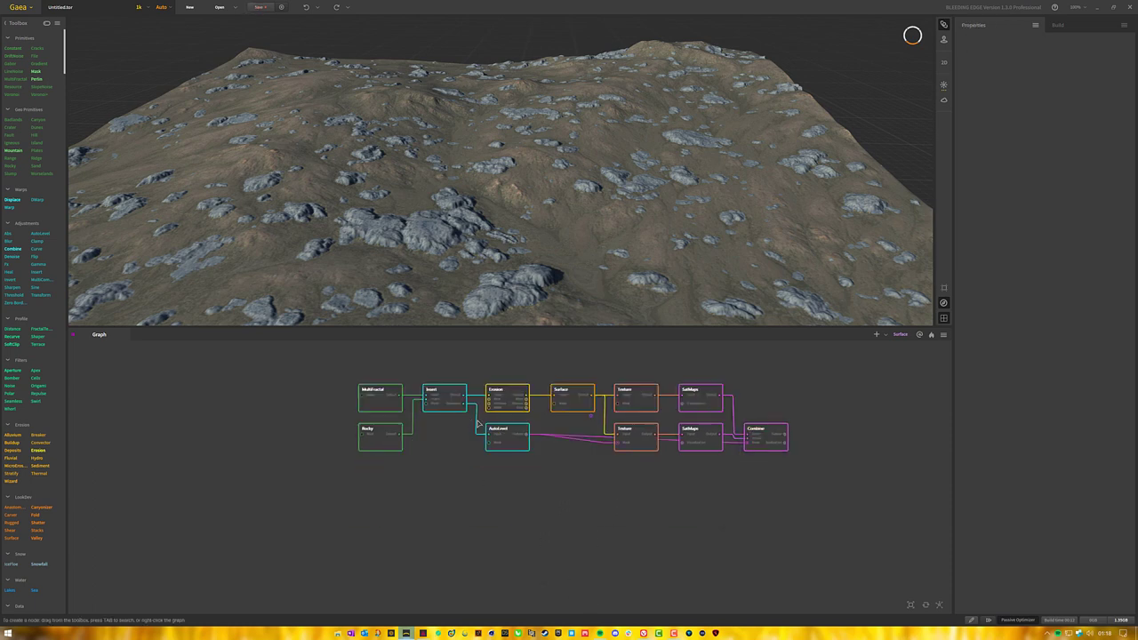
right_click(625, 502)
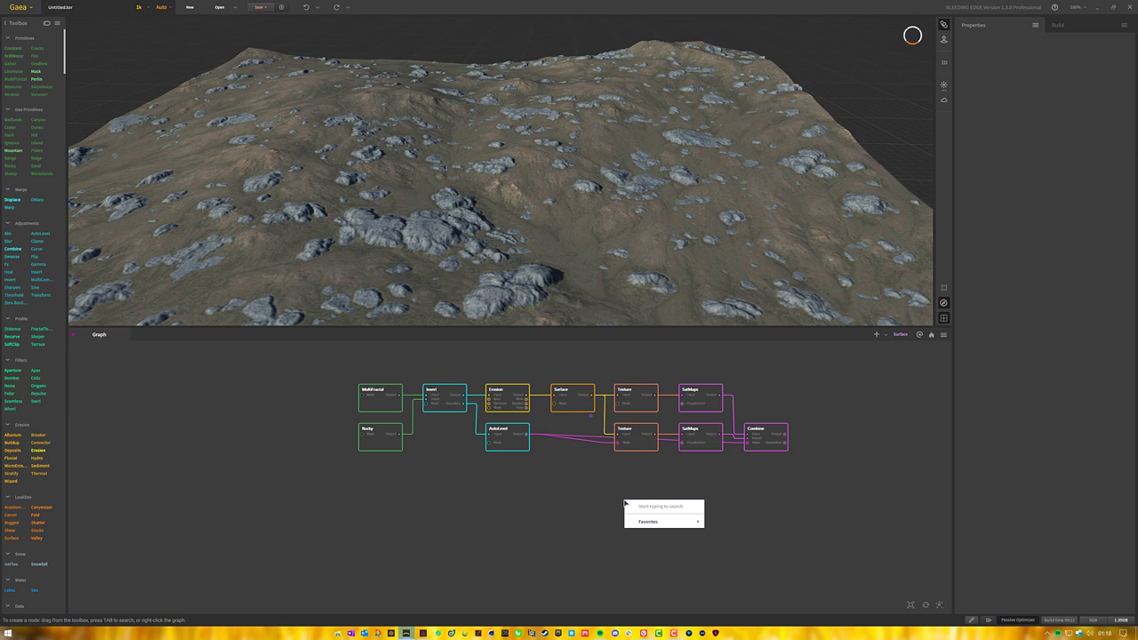
type("rock")
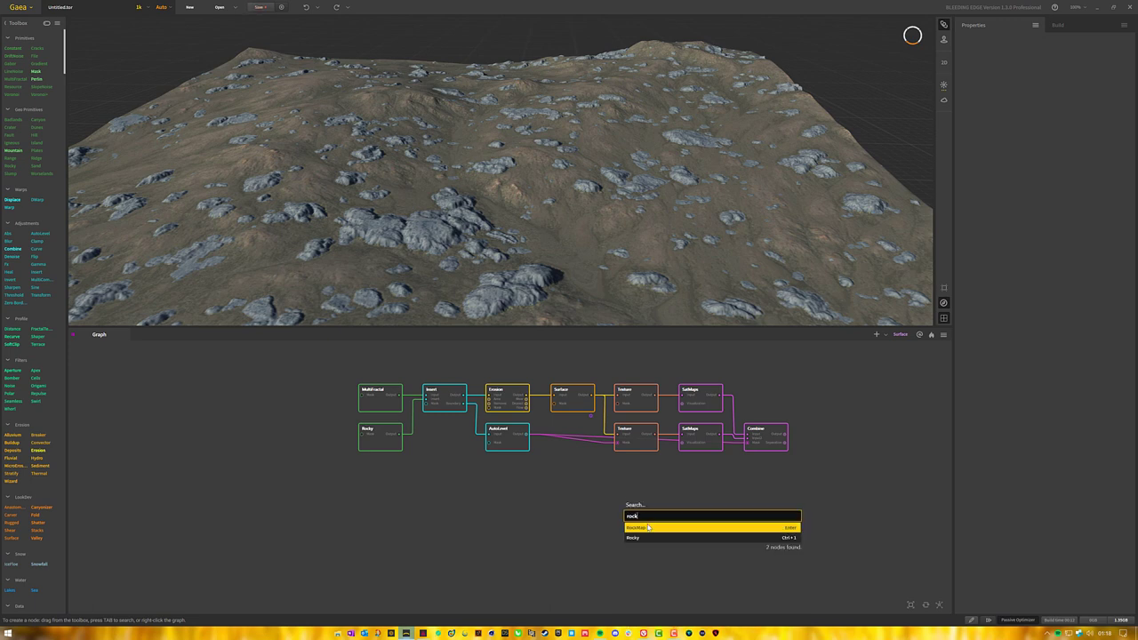
left_click(633, 527)
left_click_drag(528, 435, 580, 539)
left_click(580, 540)
left_click_drag(630, 509, 592, 395)
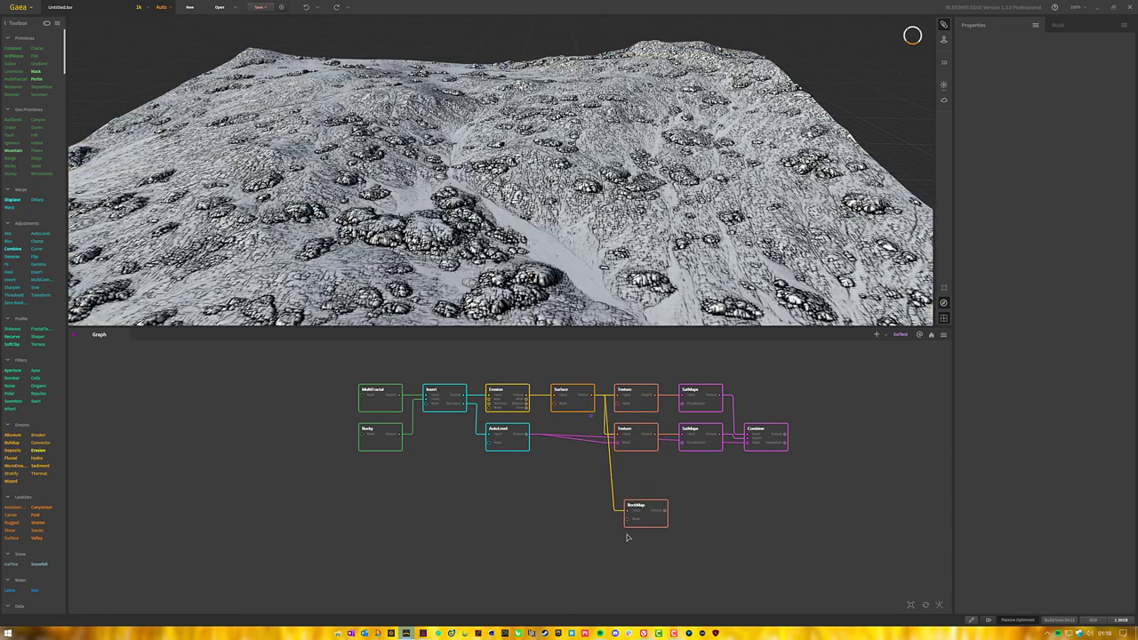
Mask RockMap with the AutoLevel output, place it beneath the lower Texture node, and compare the two nodes' previews.
left_click_drag(626, 524, 528, 434)
left_click_drag(653, 521, 643, 487)
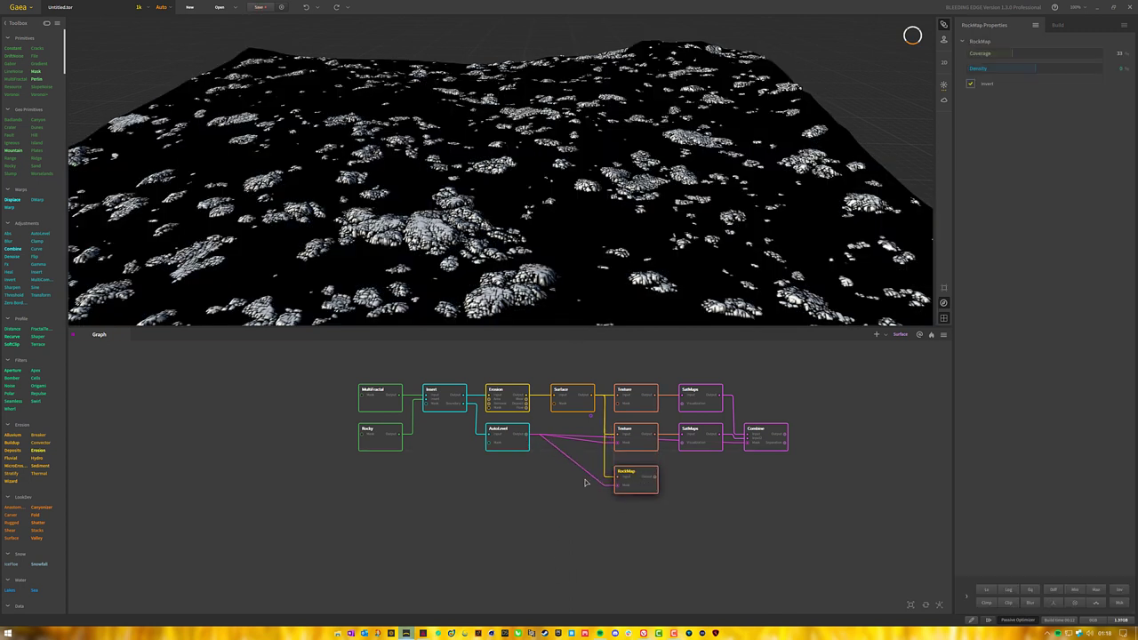
left_click(634, 443)
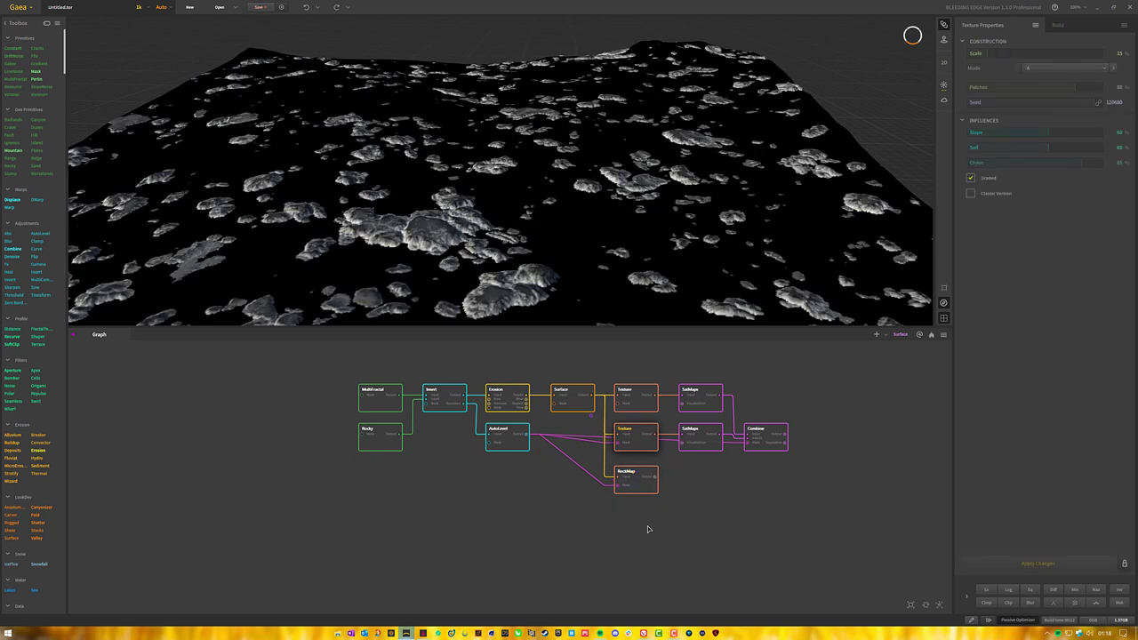
left_click(644, 490)
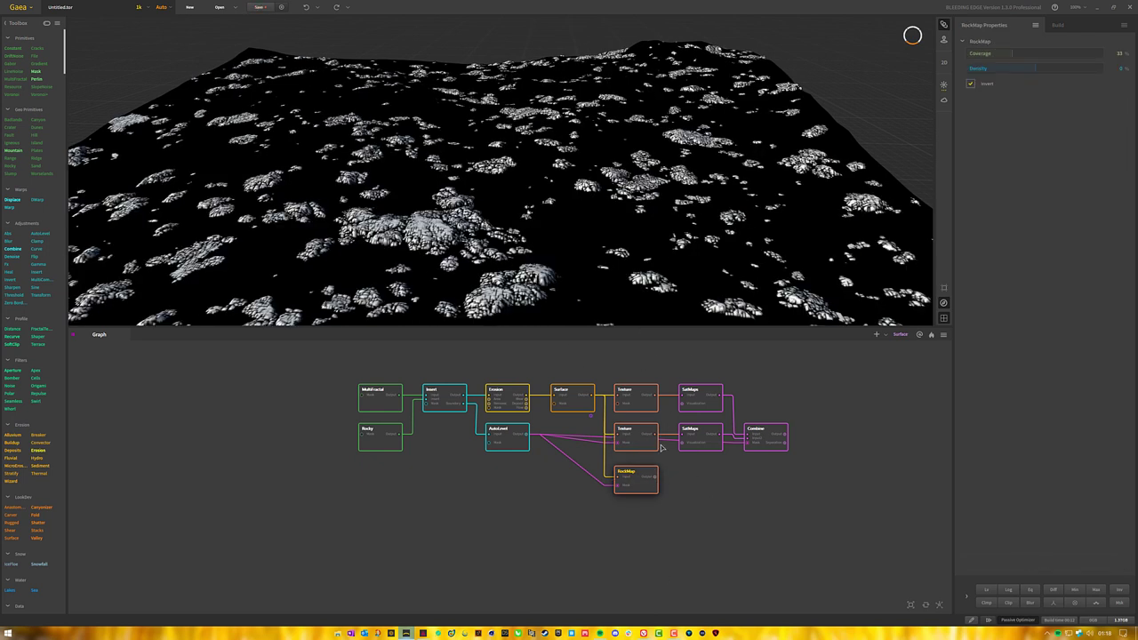
left_click(701, 491)
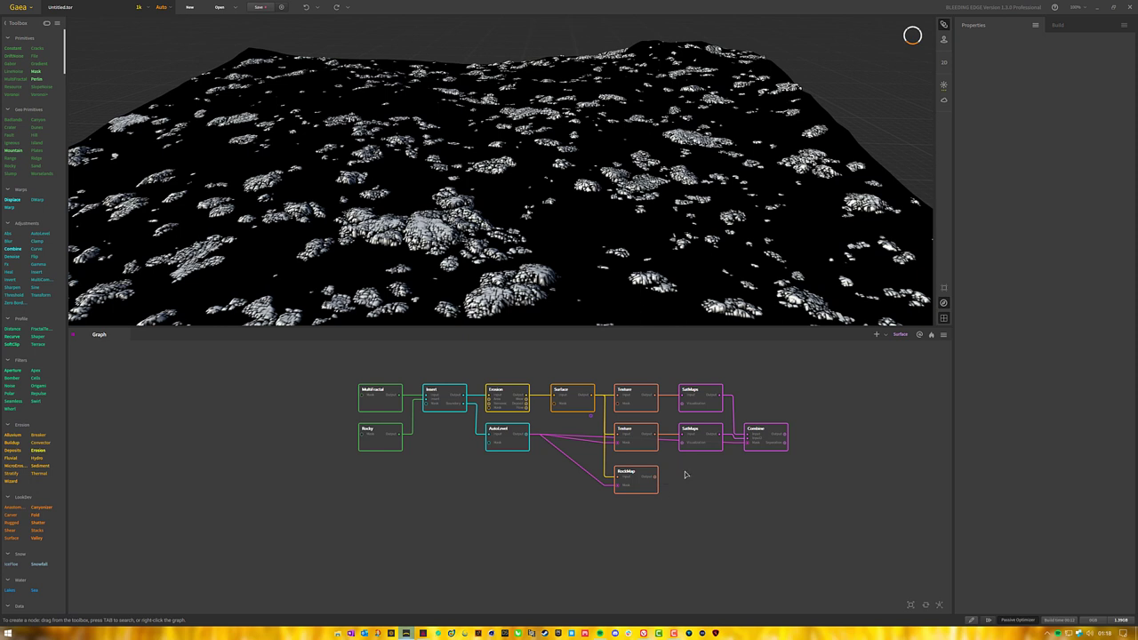
Duplicate the lower SatMaps node, place it beside RockMap, and feed it from the RockMap output.
left_click(708, 444)
key("ctrl+d")
left_click_drag(656, 483, 707, 488)
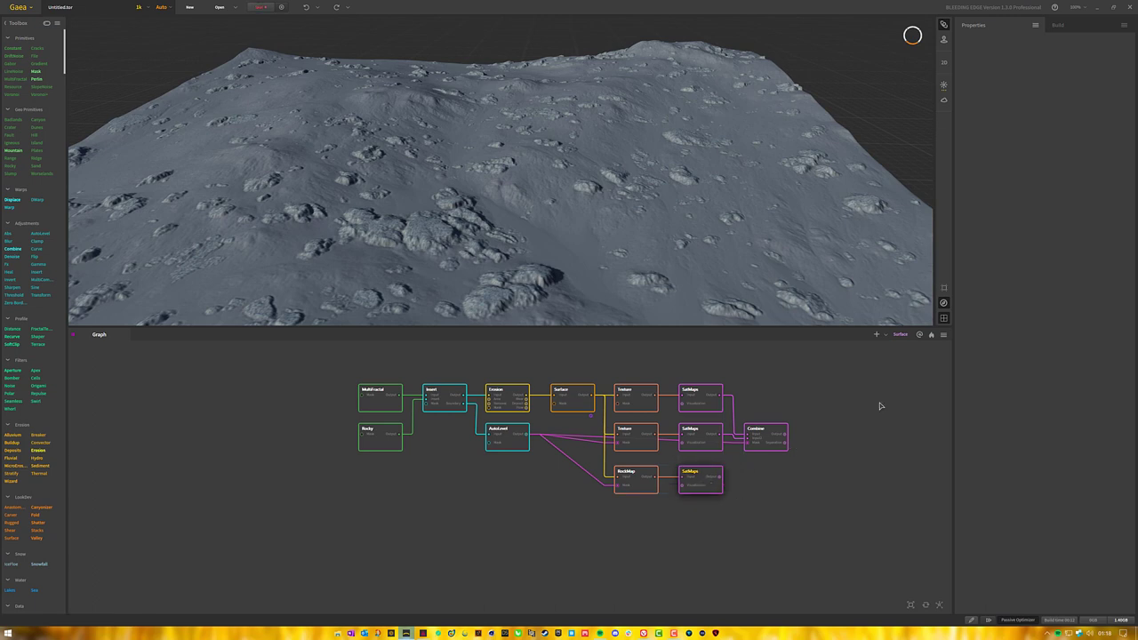
Set the duplicated SatMaps node to the Rocky map 0251.
scroll(1039, 197, "down", 5)
scroll(1040, 200, "down", 4)
left_click(1040, 149)
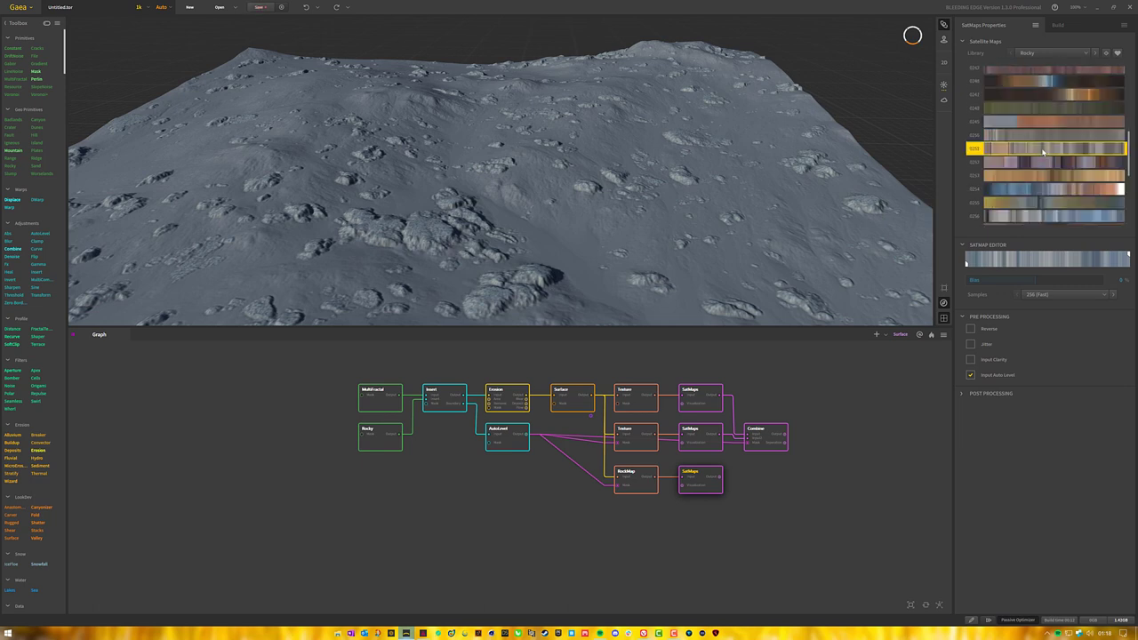
Blend the Combine output with the new SatMaps output in a second Combine node masked by RockMap, with Ratio set to 100%.
left_click_drag(785, 434, 719, 477)
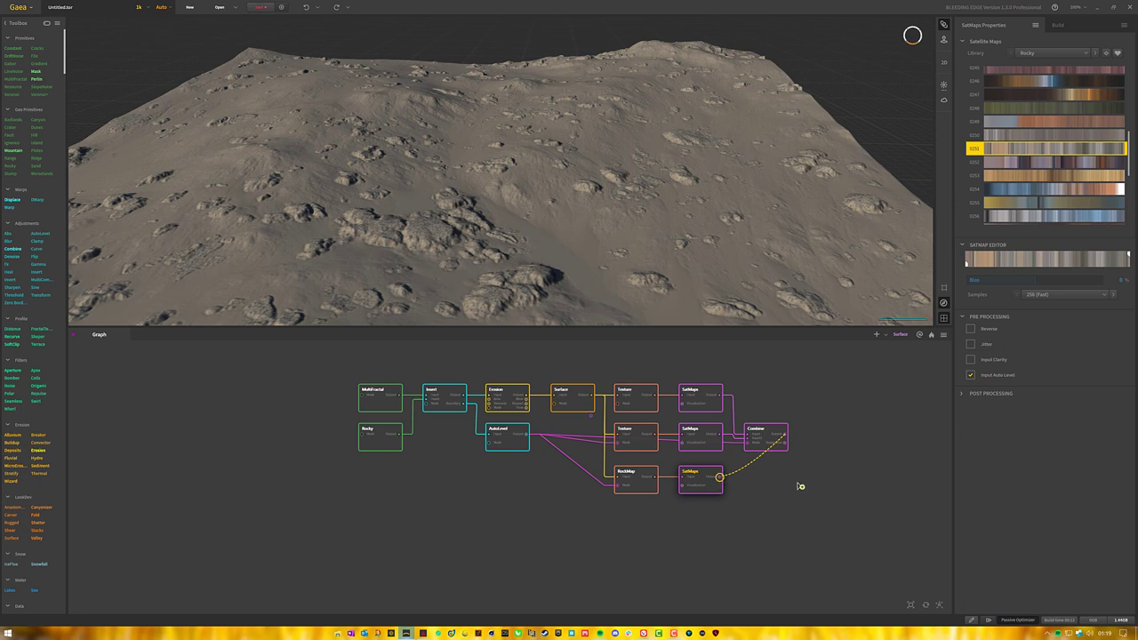
left_click_drag(856, 454, 655, 478)
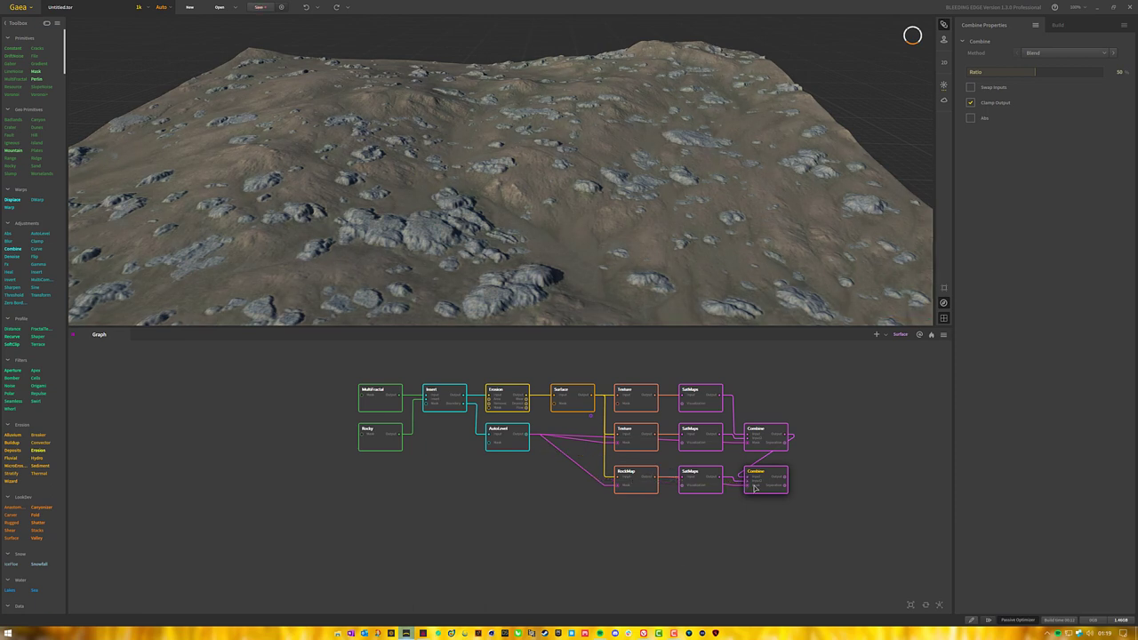
left_click(771, 442)
left_click(773, 482)
left_click_drag(1034, 71, 1135, 75)
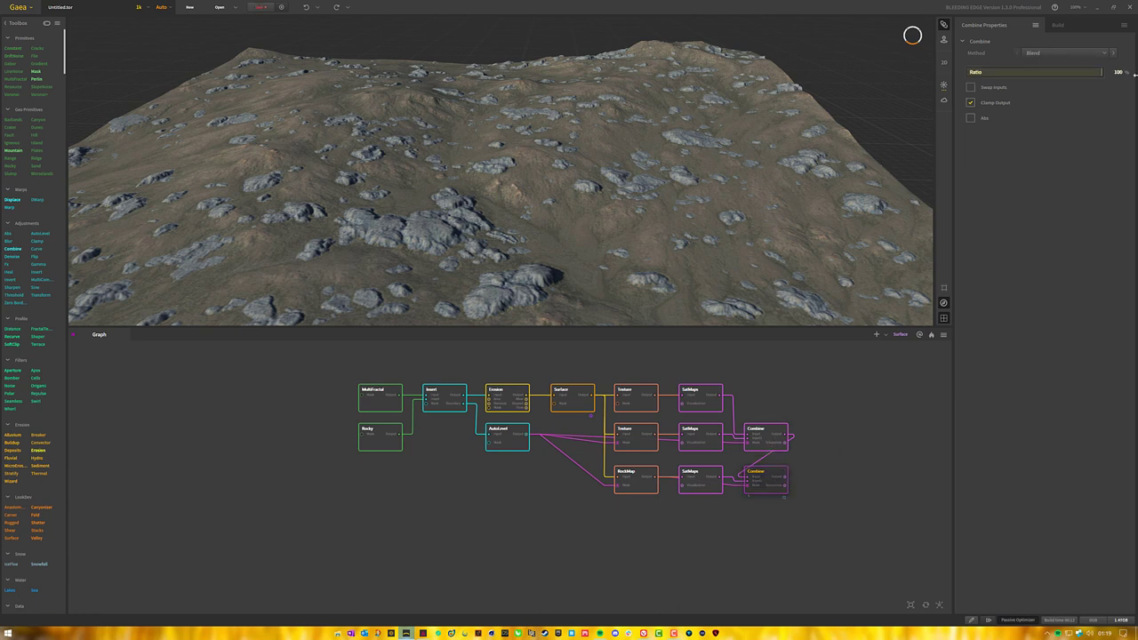
Compare the results of the two Combine nodes and inspect the rock colouring up close.
left_click(768, 441)
left_click(769, 484)
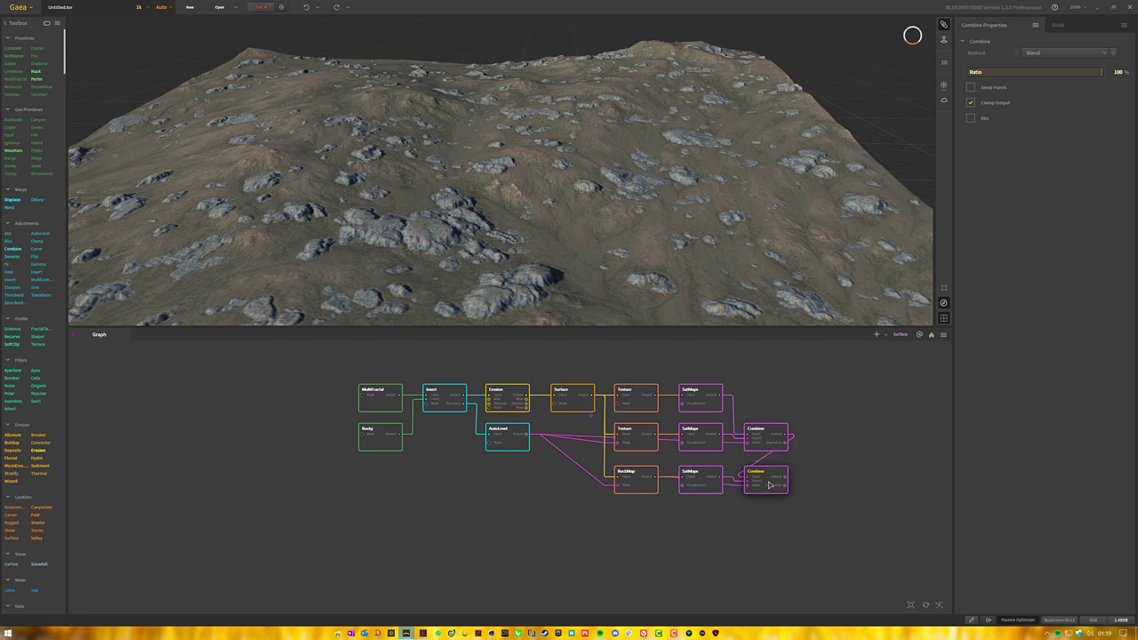
left_click_drag(653, 202, 625, 204)
scroll(453, 187, "up", 5)
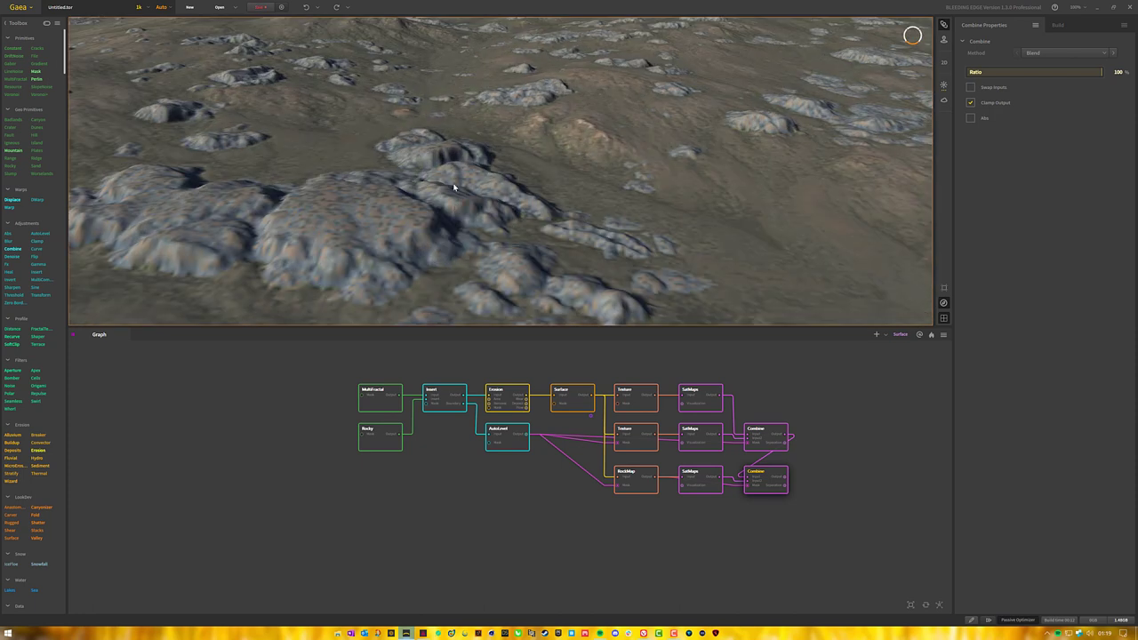
Try the blue-to-orange Rocky map 0254 on RockMap's SatMaps node and preview it through the second Combine node.
left_click(691, 485)
scroll(1024, 188, "down", 4)
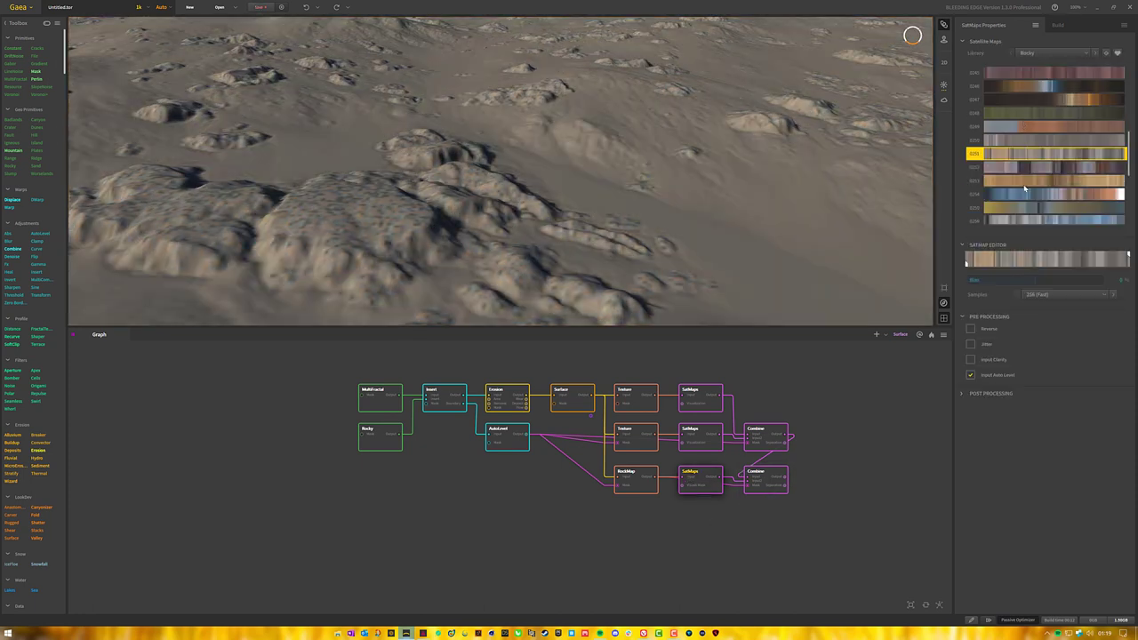
left_click(1056, 157)
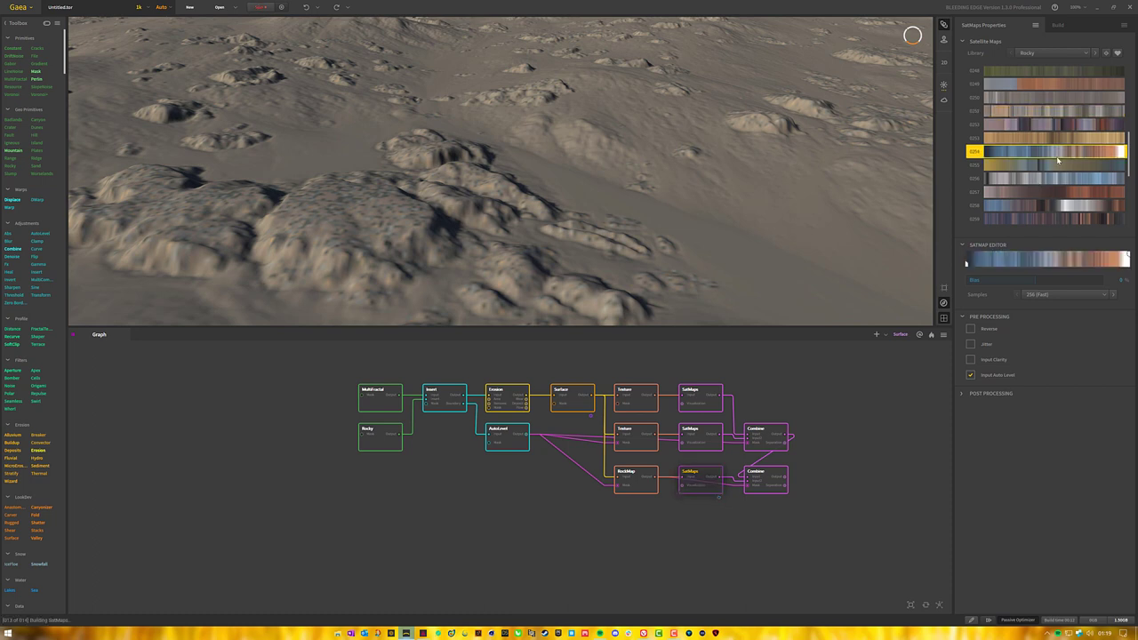
left_click(775, 477)
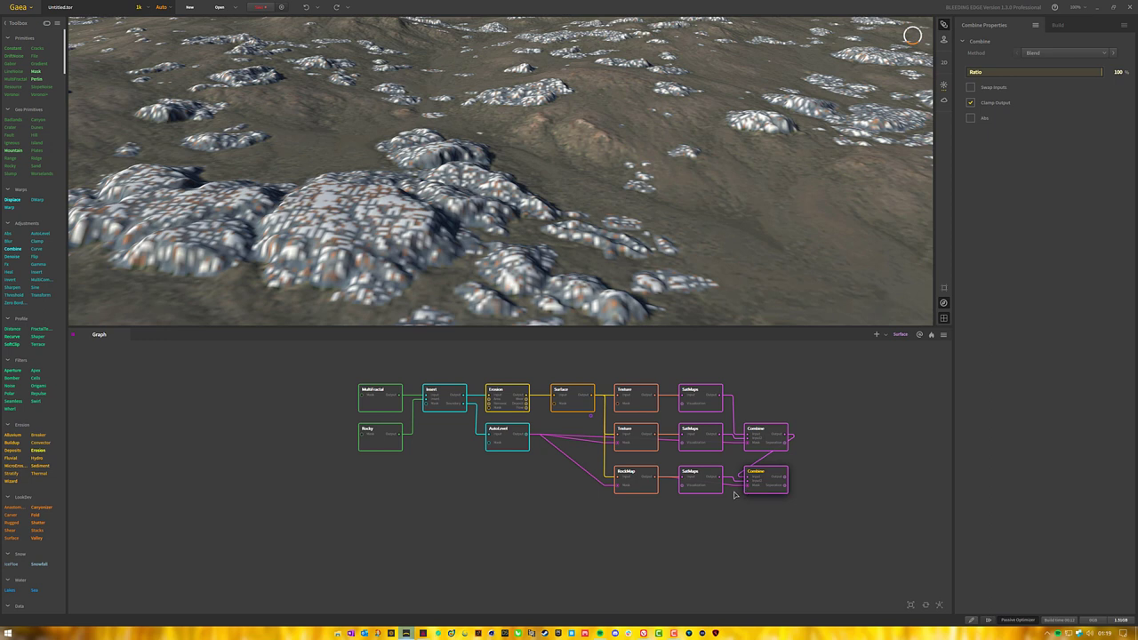
Try Rocky map 0262 on RockMap's SatMaps node, settle on the grey map 0267, and preview the second Combine node.
left_click(713, 489)
scroll(1033, 157, "down", 3)
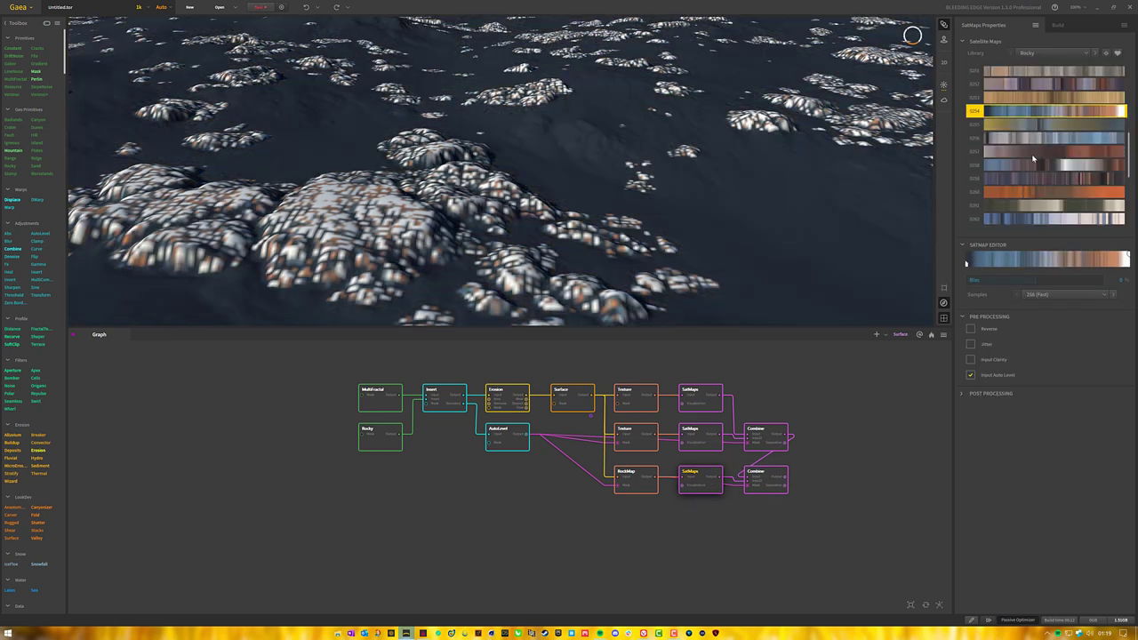
scroll(1040, 122, "down", 2)
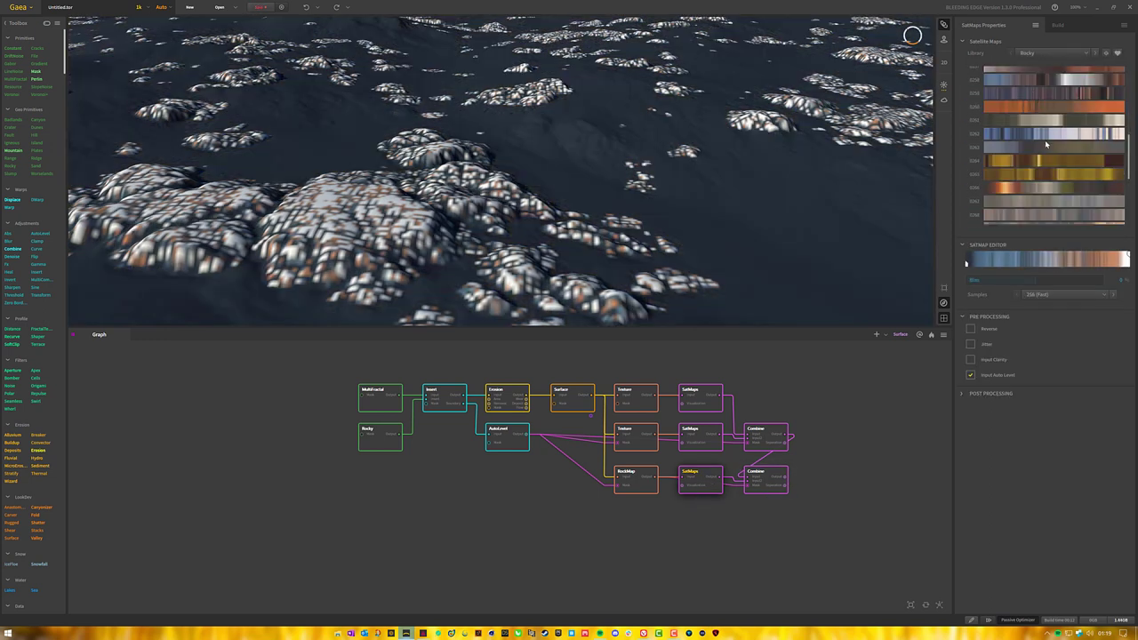
left_click(1050, 134)
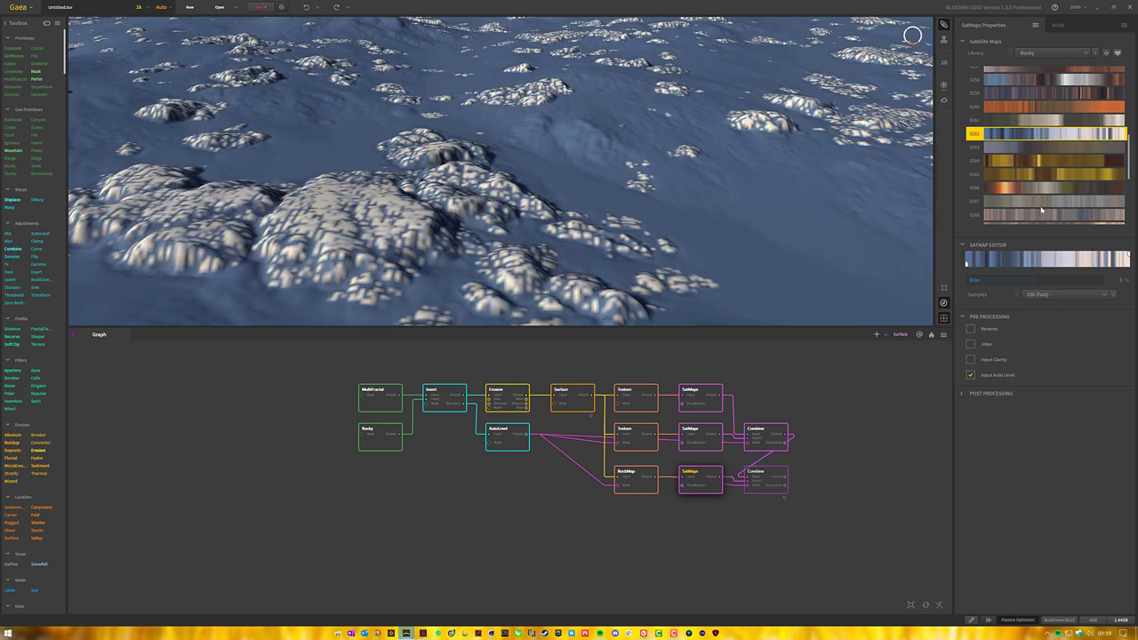
left_click(1042, 203)
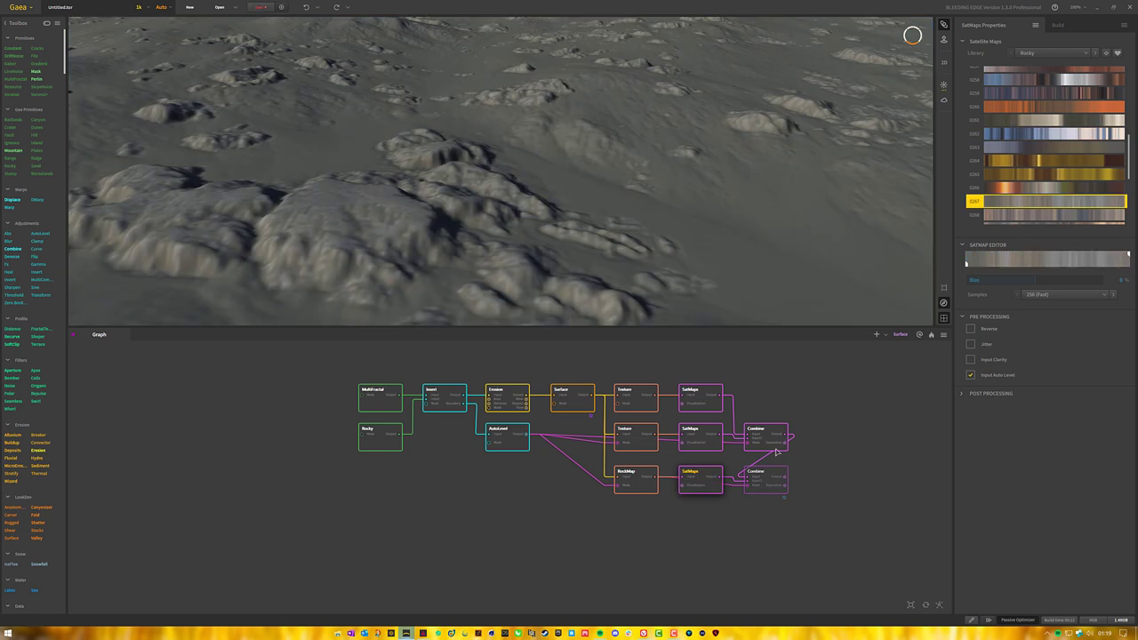
left_click(769, 482)
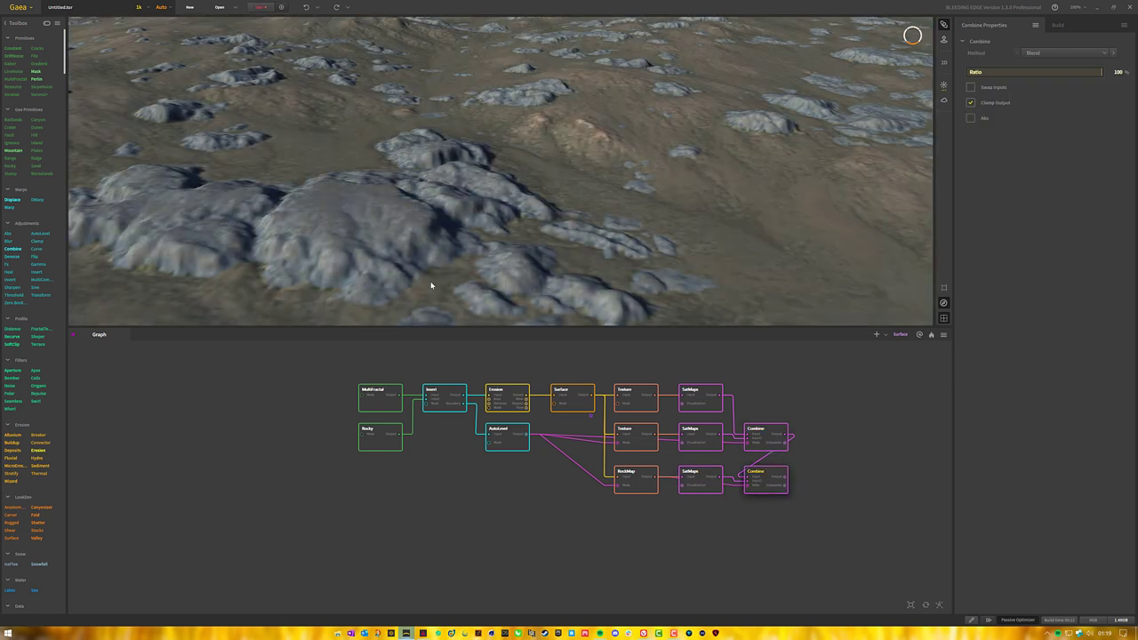
Examine the whole terrain and compare the results of the two existing Combine nodes.
scroll(383, 234, "down", 5)
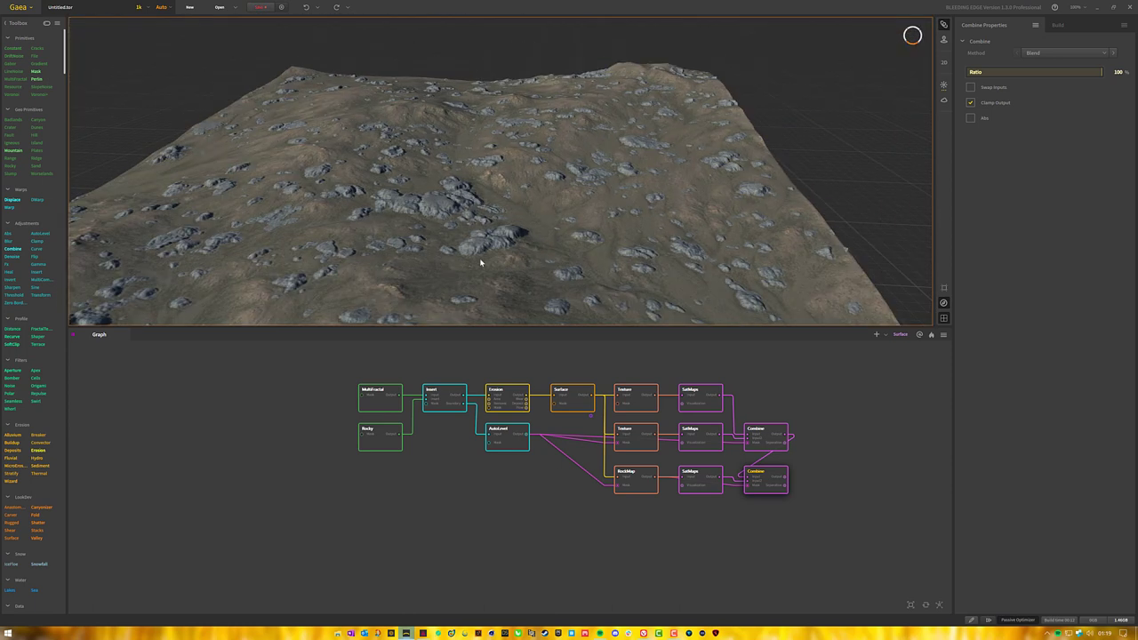
left_click_drag(480, 261, 483, 208)
scroll(483, 208, "up", 5)
left_click(776, 438)
left_click(768, 485)
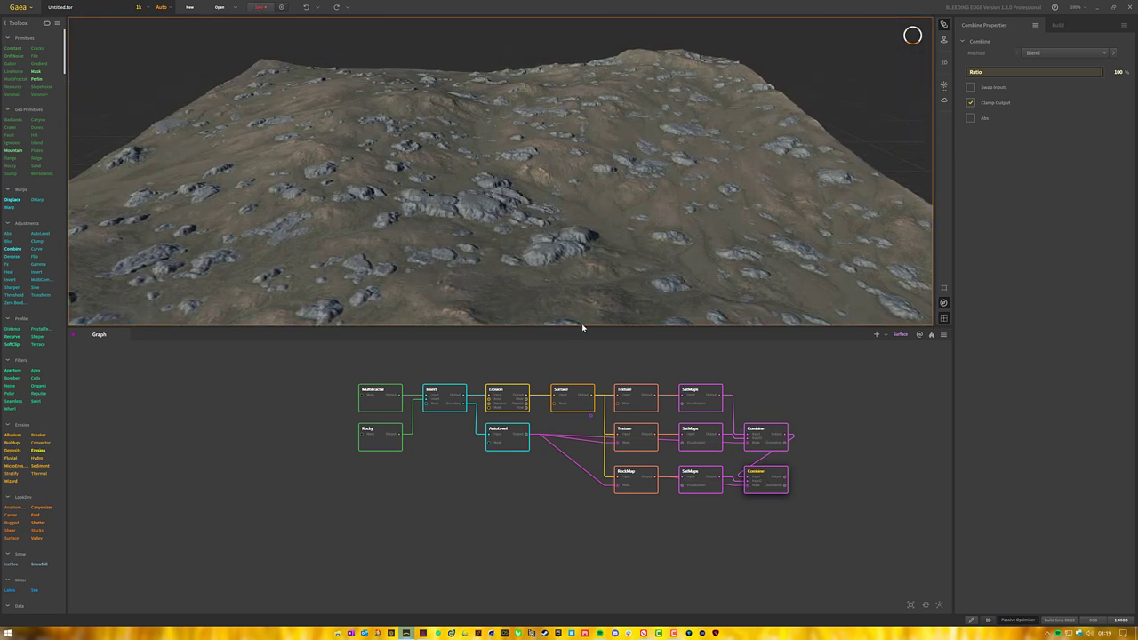
Add a Protrusion node fed by Surface's output, place it beneath RockMap, and apply a Power of 20.
right_click(547, 538)
type("pro")
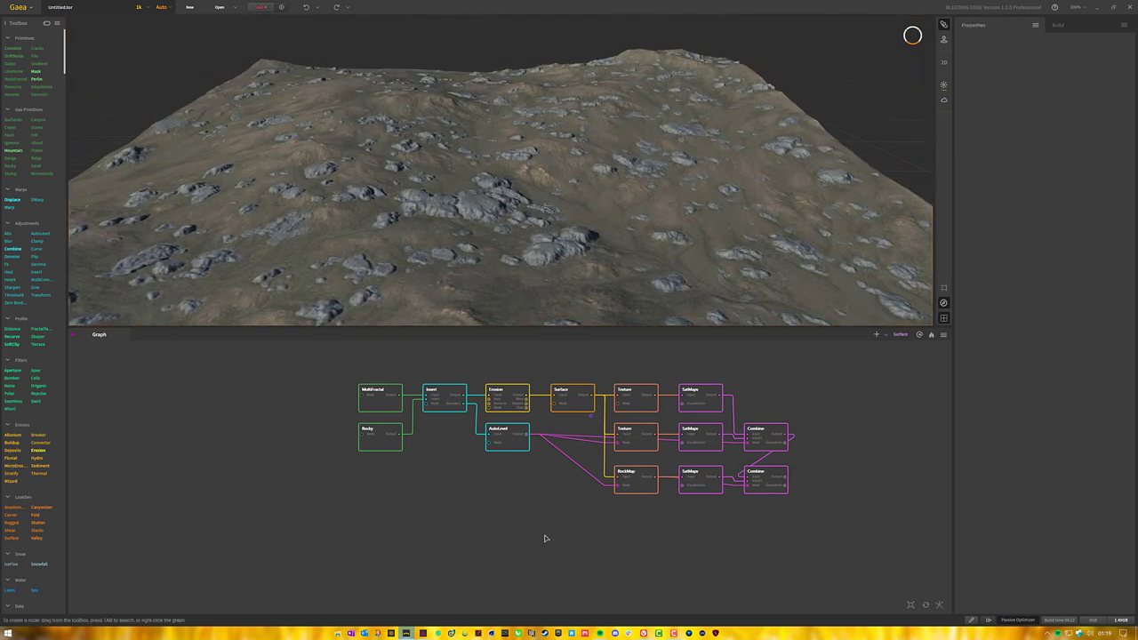
left_click(574, 562)
left_click_drag(548, 546, 591, 395)
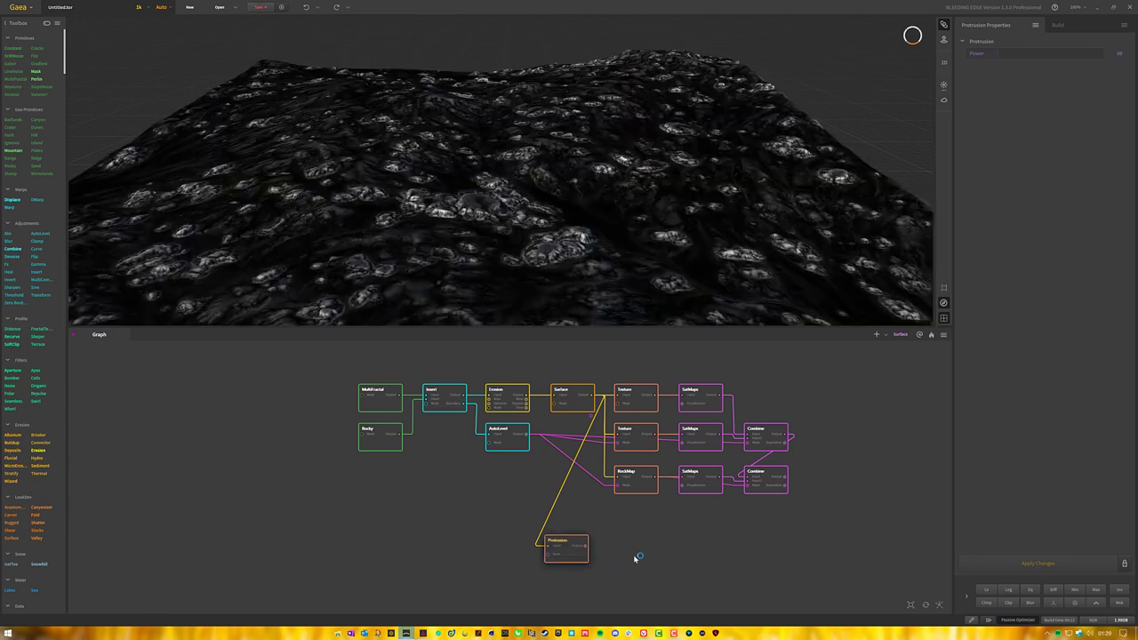
left_click_drag(569, 564, 639, 539)
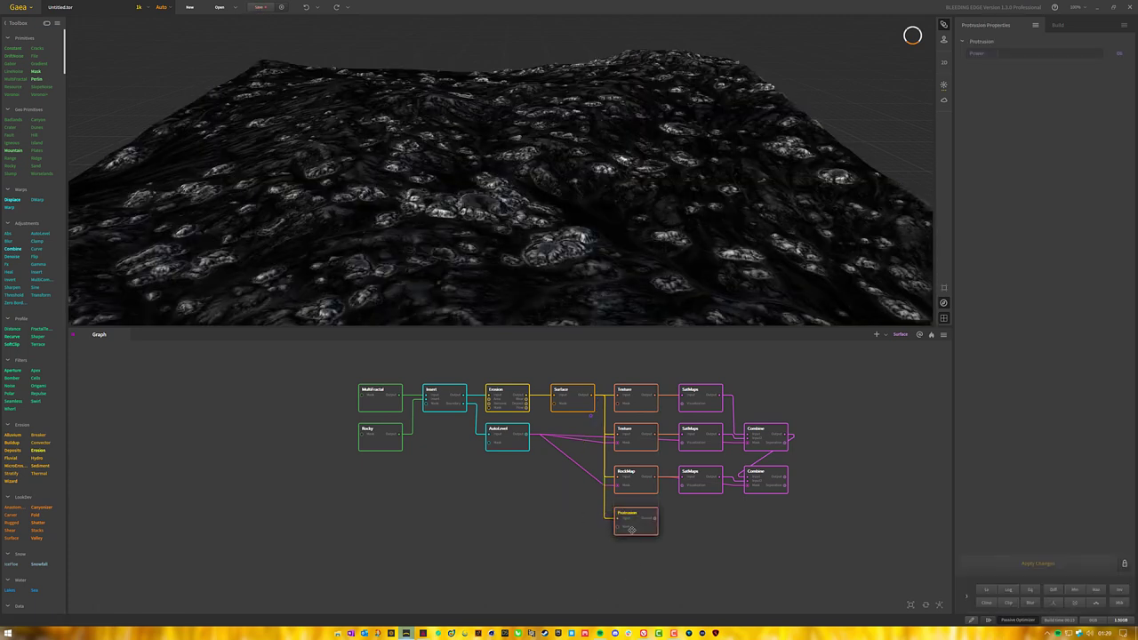
left_click_drag(994, 53, 1126, 81)
left_click(1040, 564)
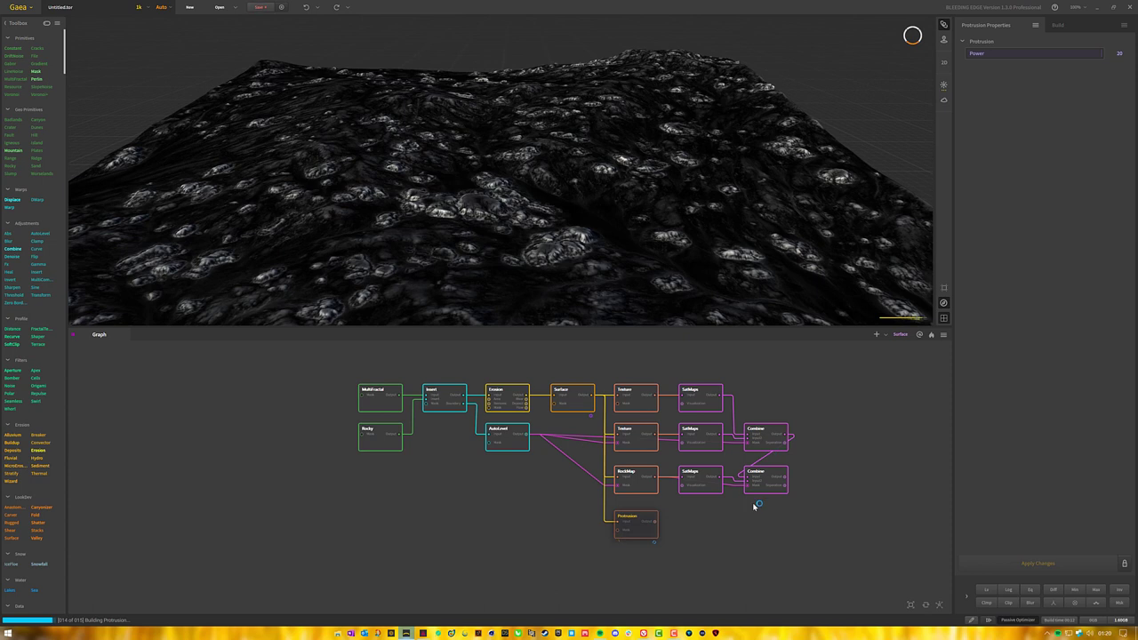
Add a SatMaps node fed by the Protrusion node and align it beneath the other SatMaps nodes.
left_click(685, 563)
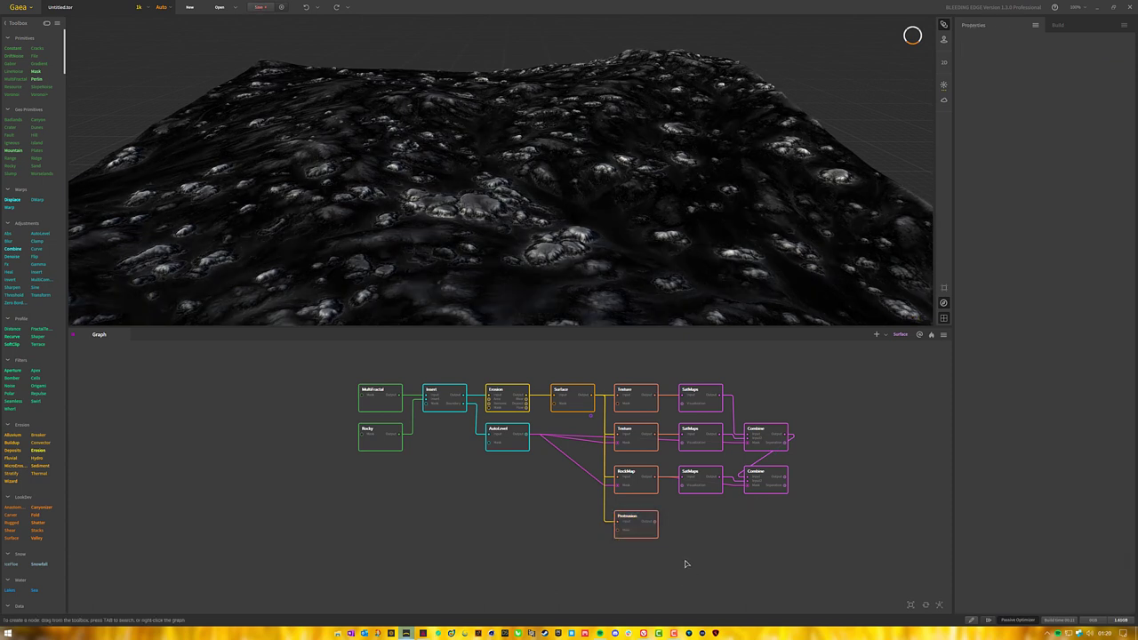
right_click(705, 526)
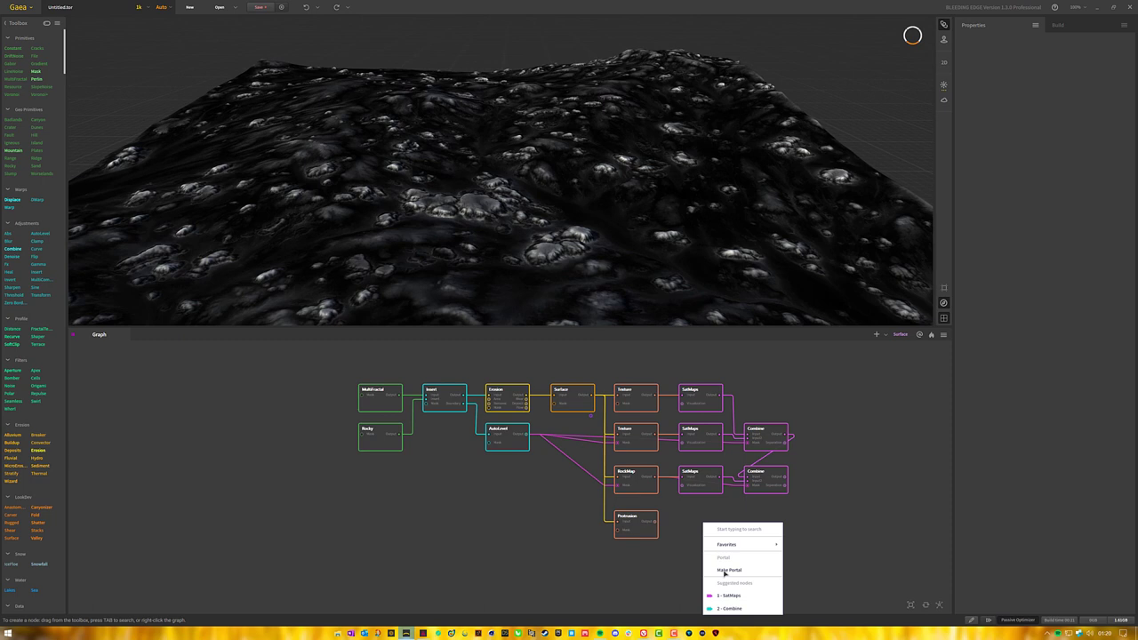
left_click(734, 595)
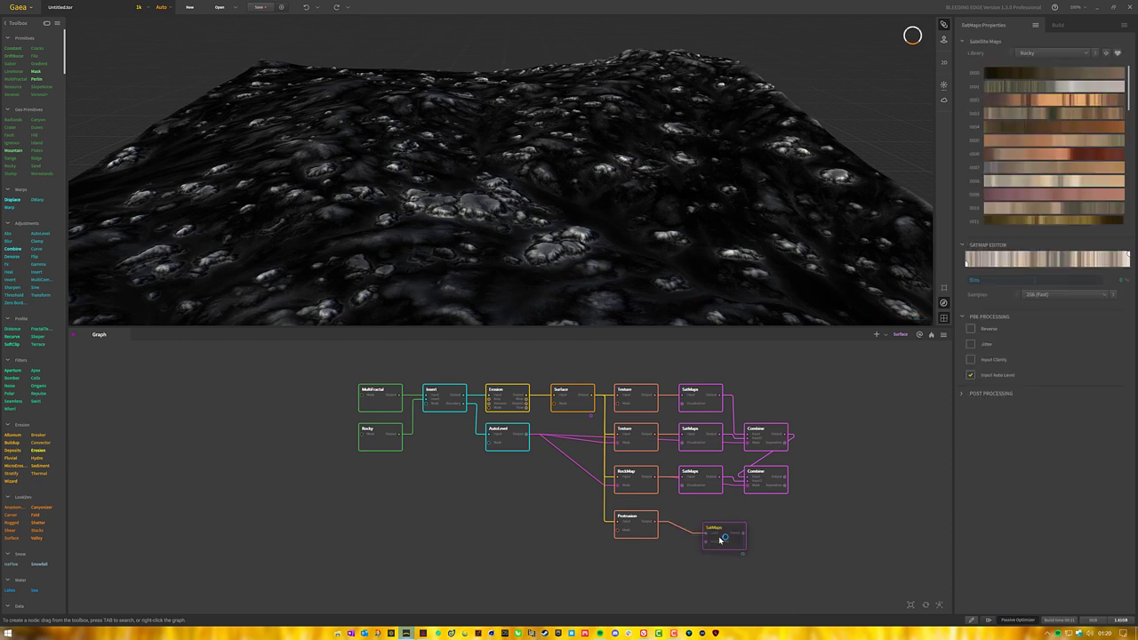
left_click_drag(734, 538, 710, 528)
Blend the second Combine output with Protrusion's SatMaps in a third Combine node masked by Protrusion, with Ratio set to 100%.
mouse_move(784, 476)
left_mouse_down()
mouse_move(764, 508)
mouse_move(780, 478)
left_mouse_up()
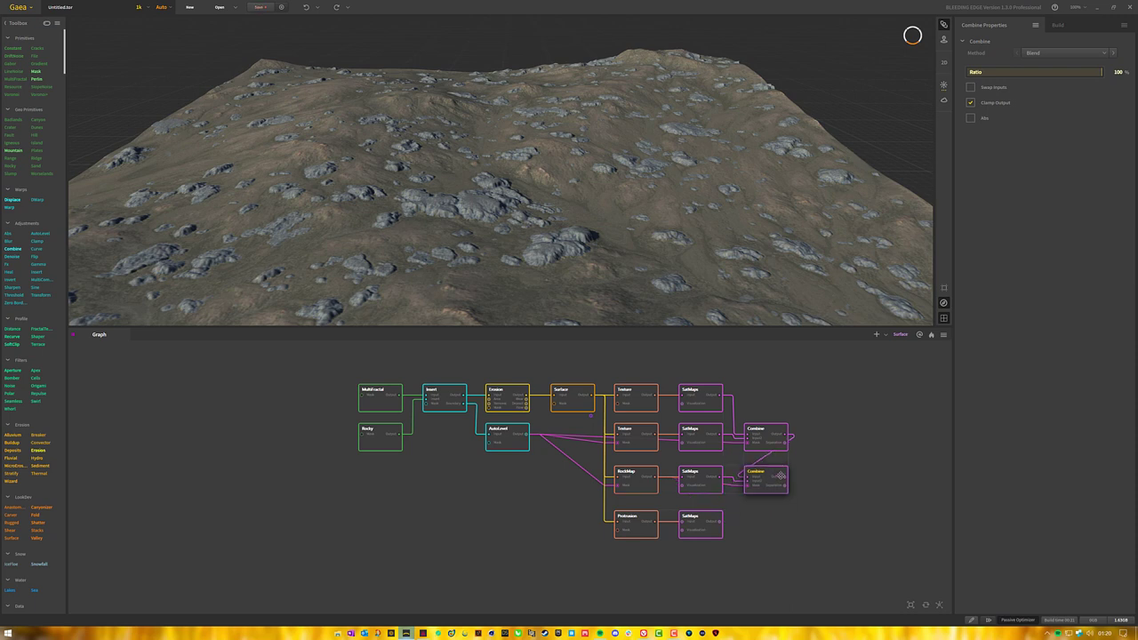
left_click_drag(785, 478, 719, 521)
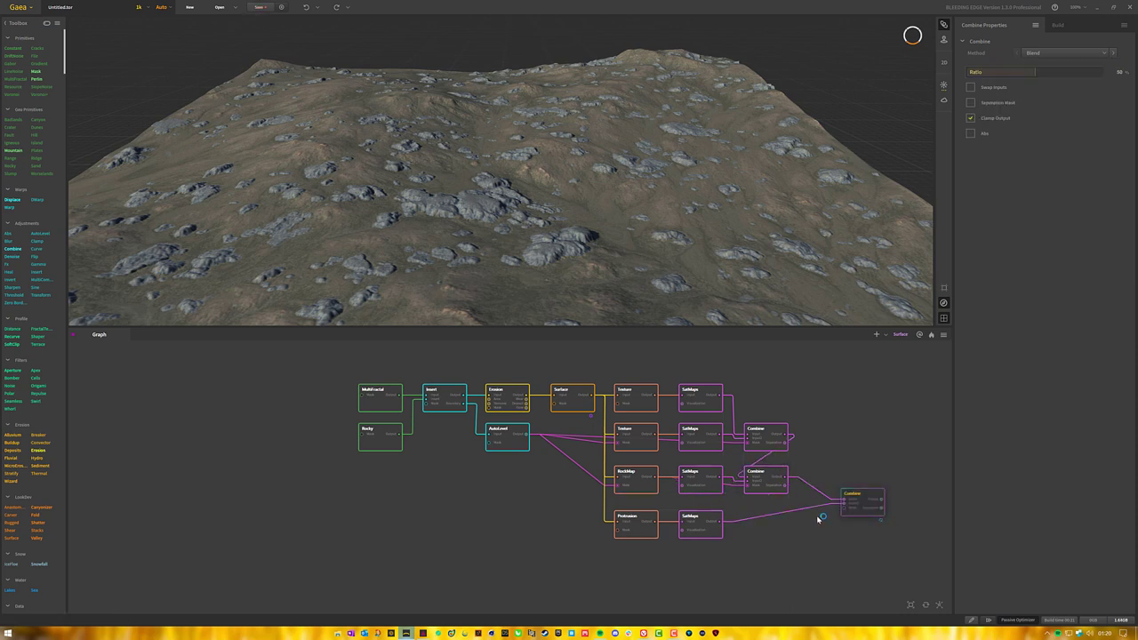
left_click_drag(853, 509, 756, 531)
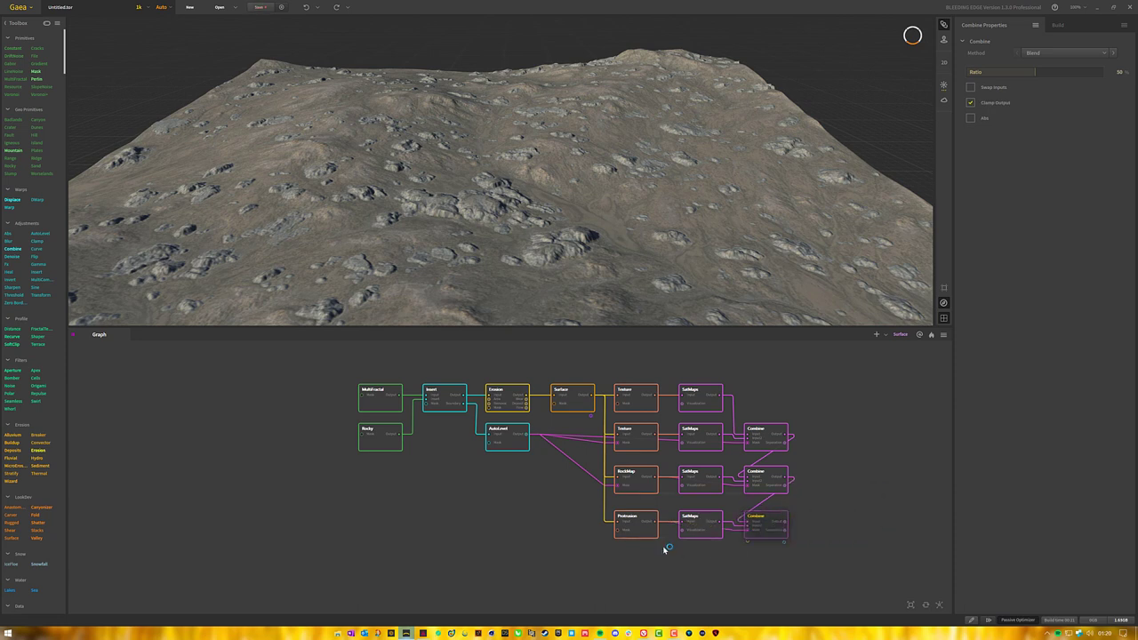
left_click_drag(1035, 73, 1134, 74)
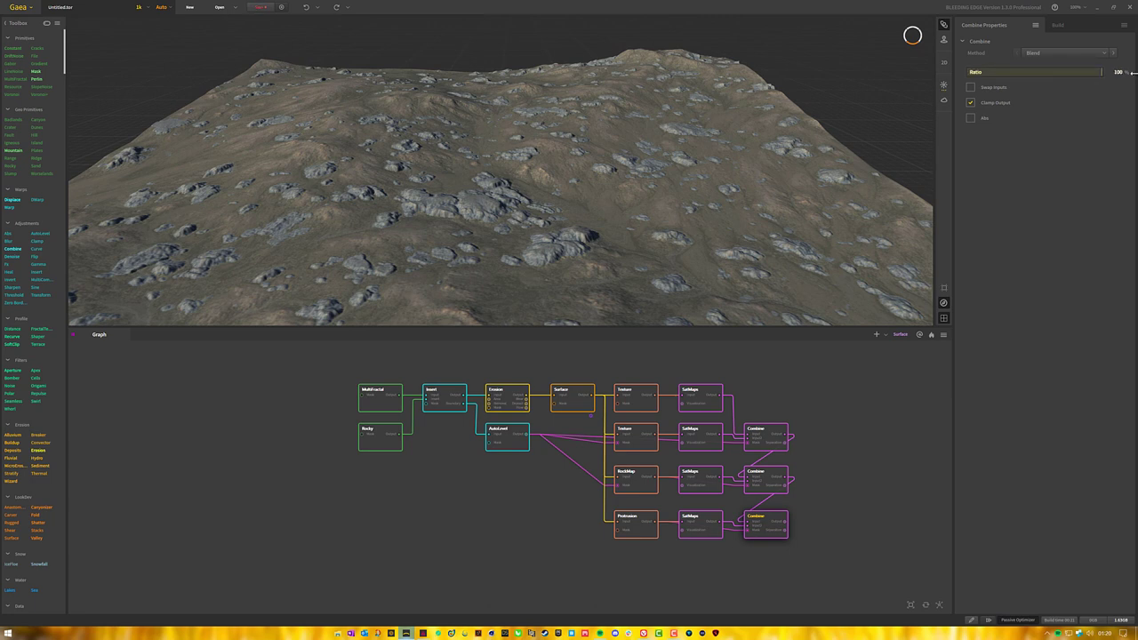
left_click(1033, 73)
left_click(986, 73)
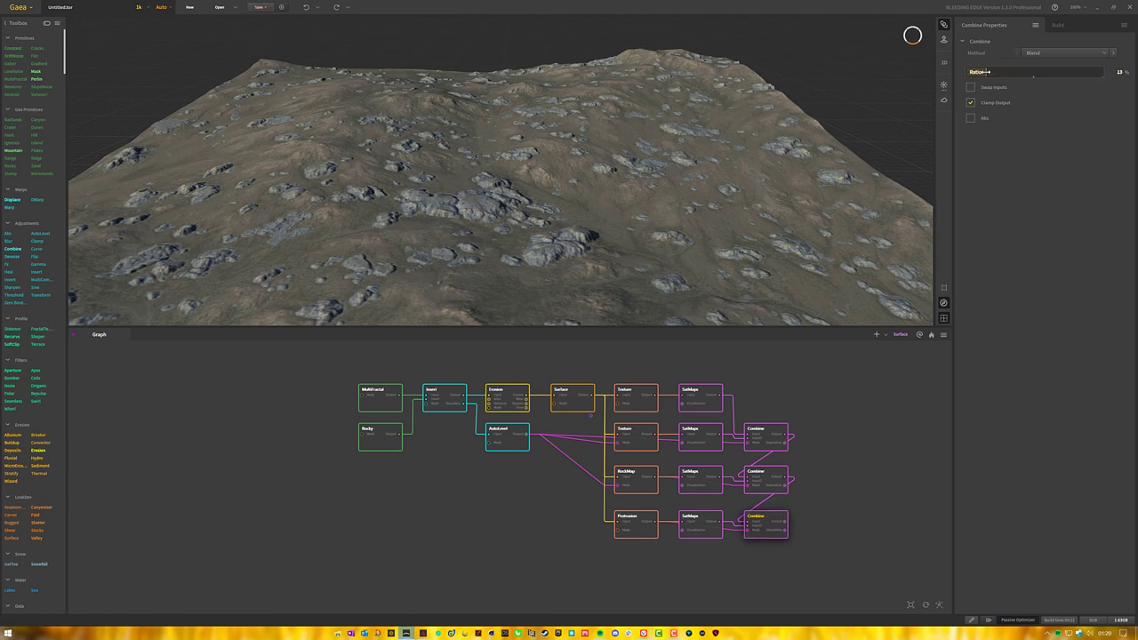
left_click_drag(986, 73, 1111, 73)
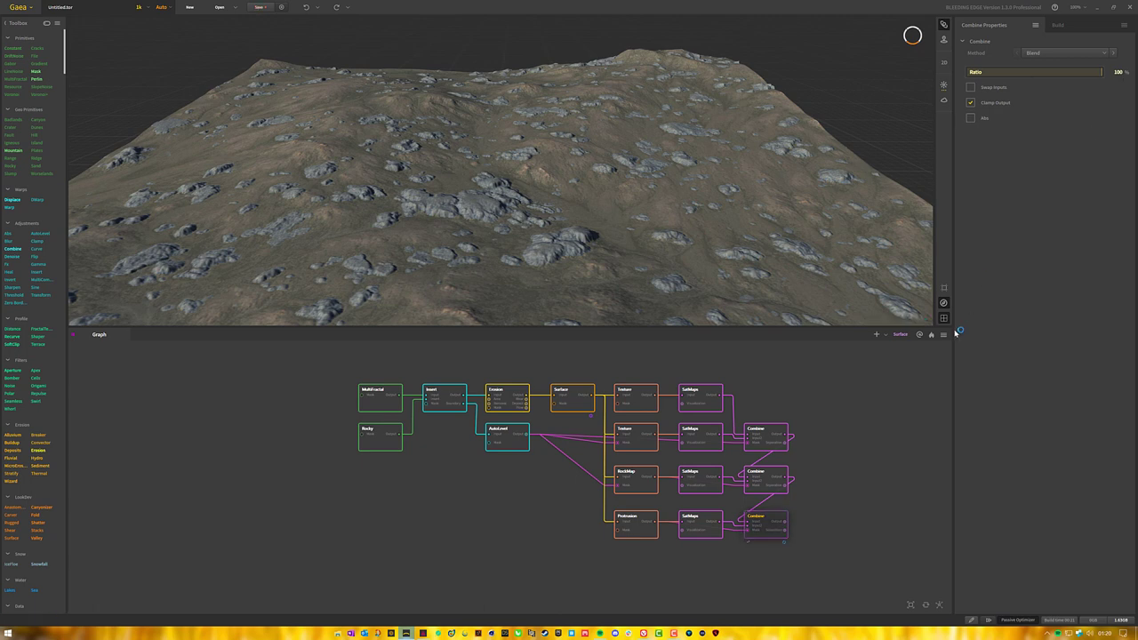
Switch Protrusion's SatMaps node to the Green library and compare the results of the second and third Combine nodes.
left_click(703, 528)
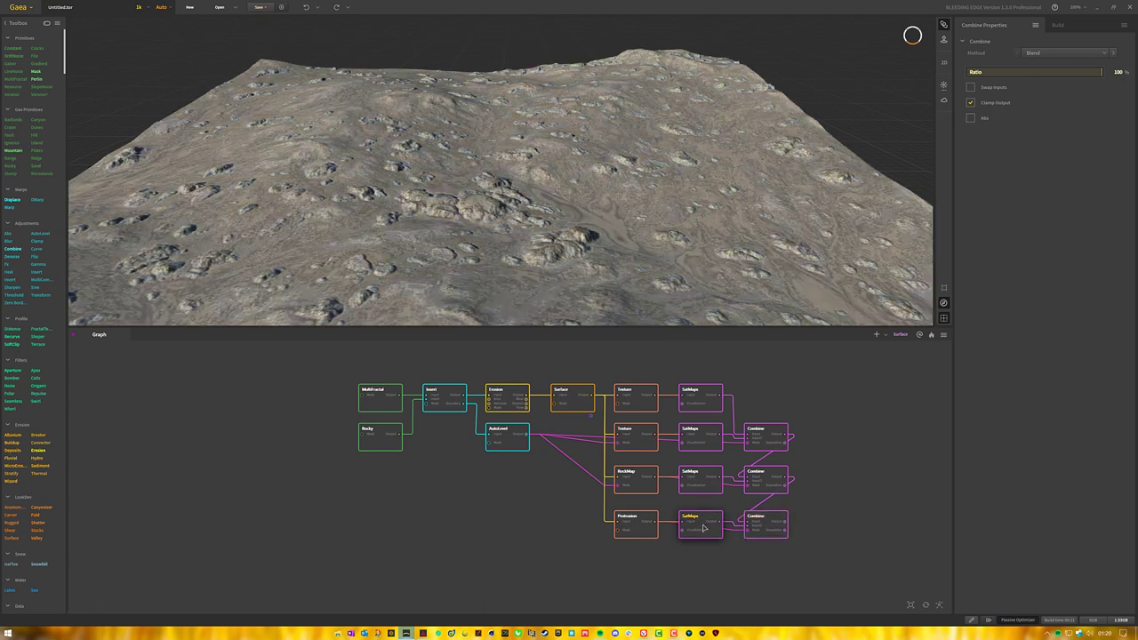
left_click(1057, 56)
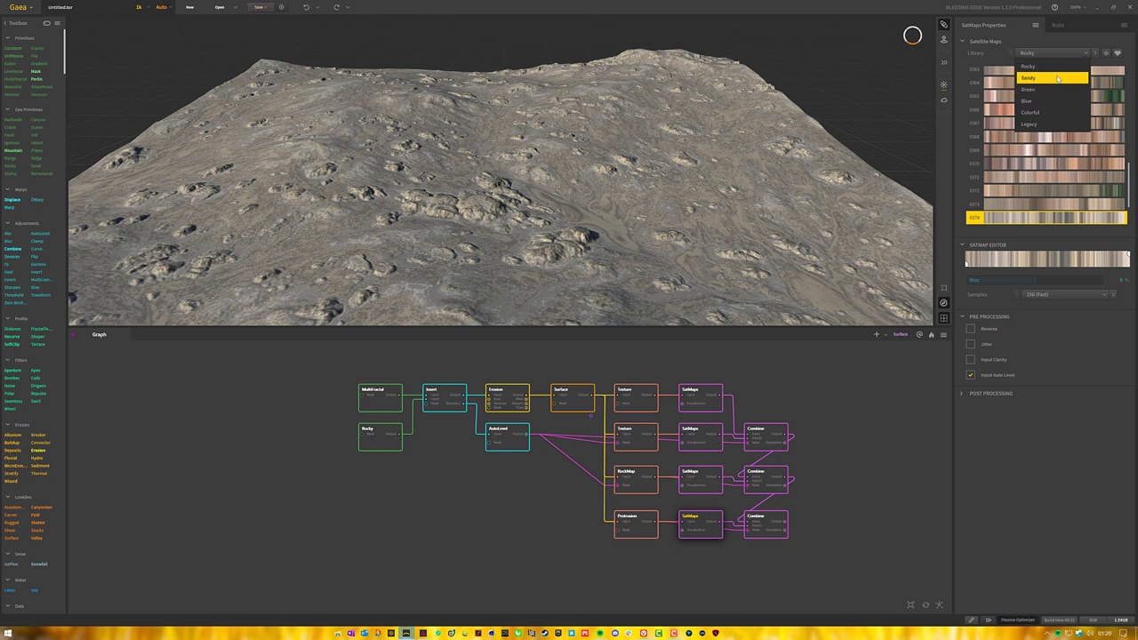
left_click(1055, 92)
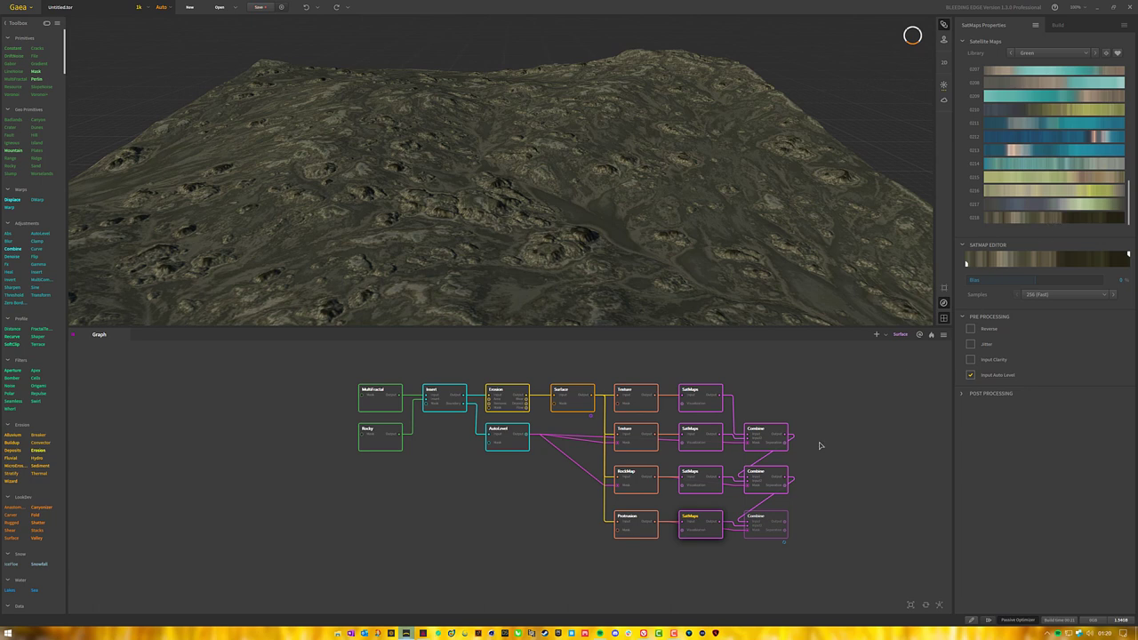
left_click(765, 530)
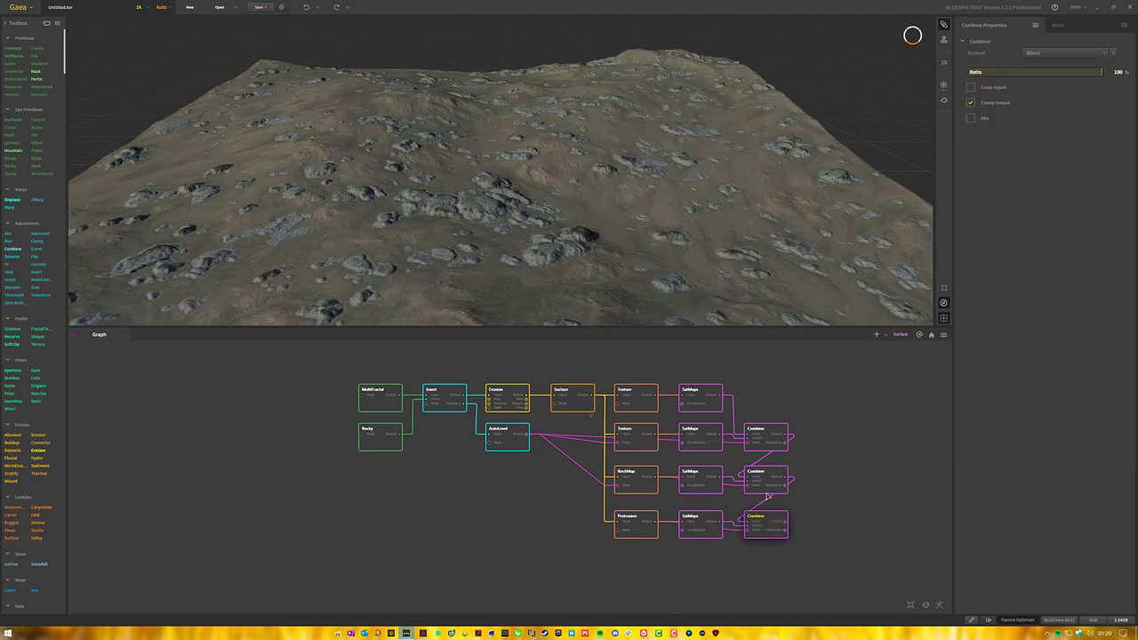
left_click(769, 486)
left_click(774, 521)
left_click(762, 478)
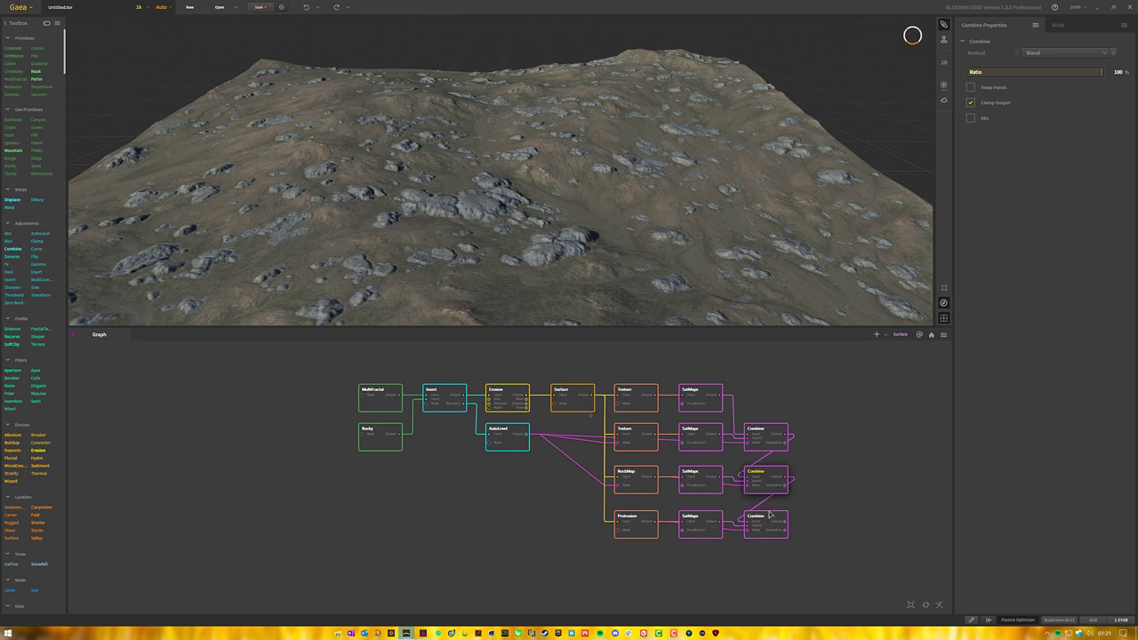
left_click(770, 516)
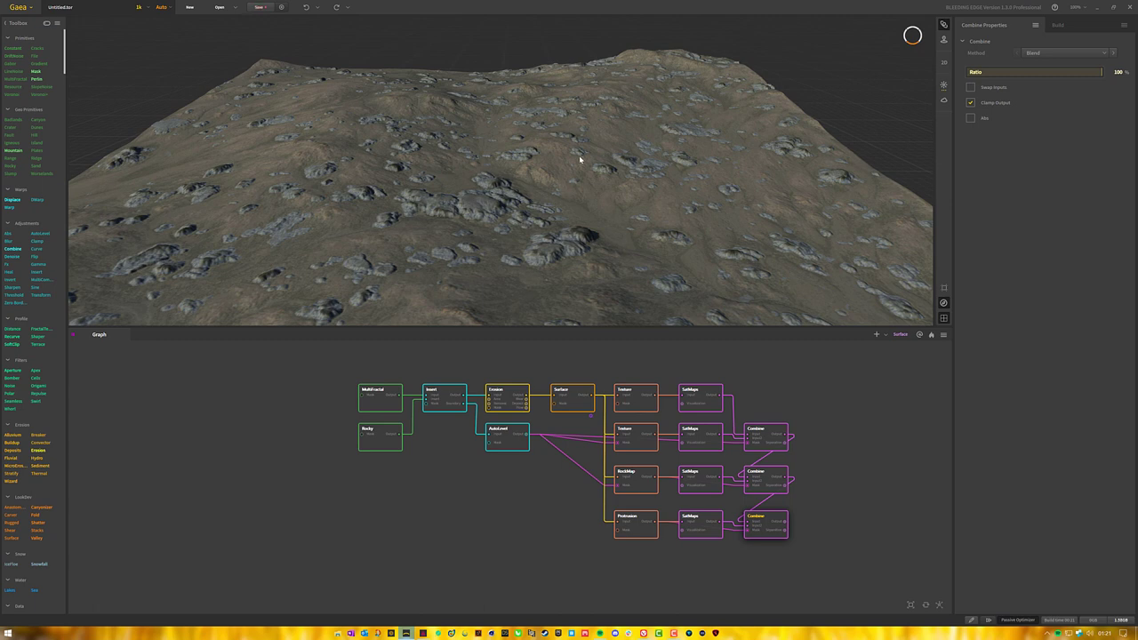
Try Green map 0004 on Protrusion's SatMaps node and compare the second and third Combine nodes.
left_click(706, 527)
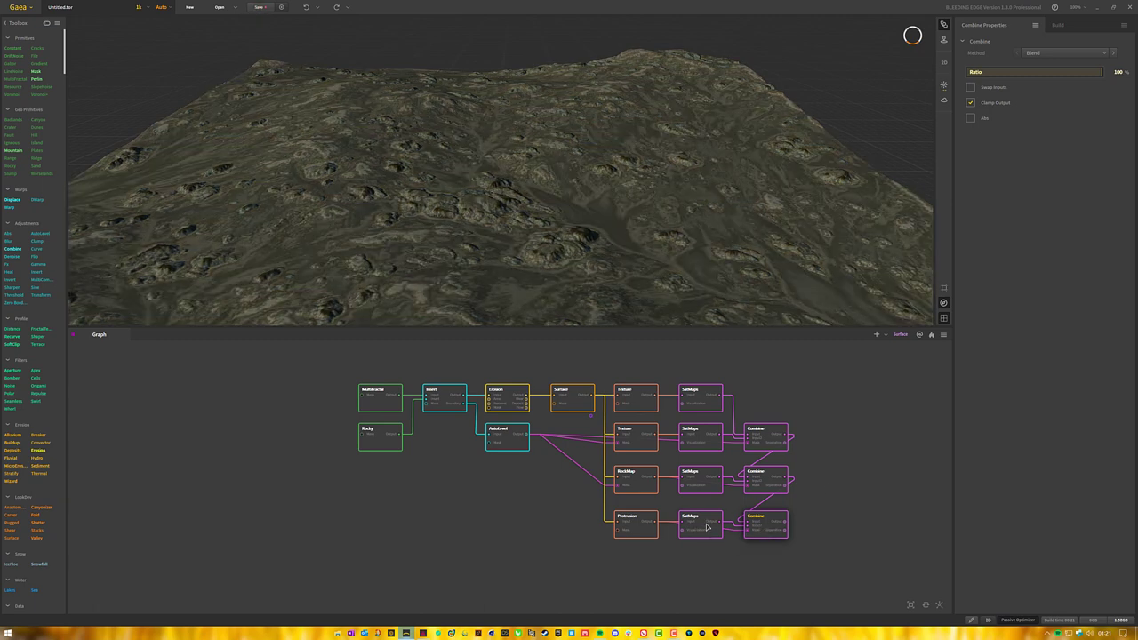
left_click(1062, 129)
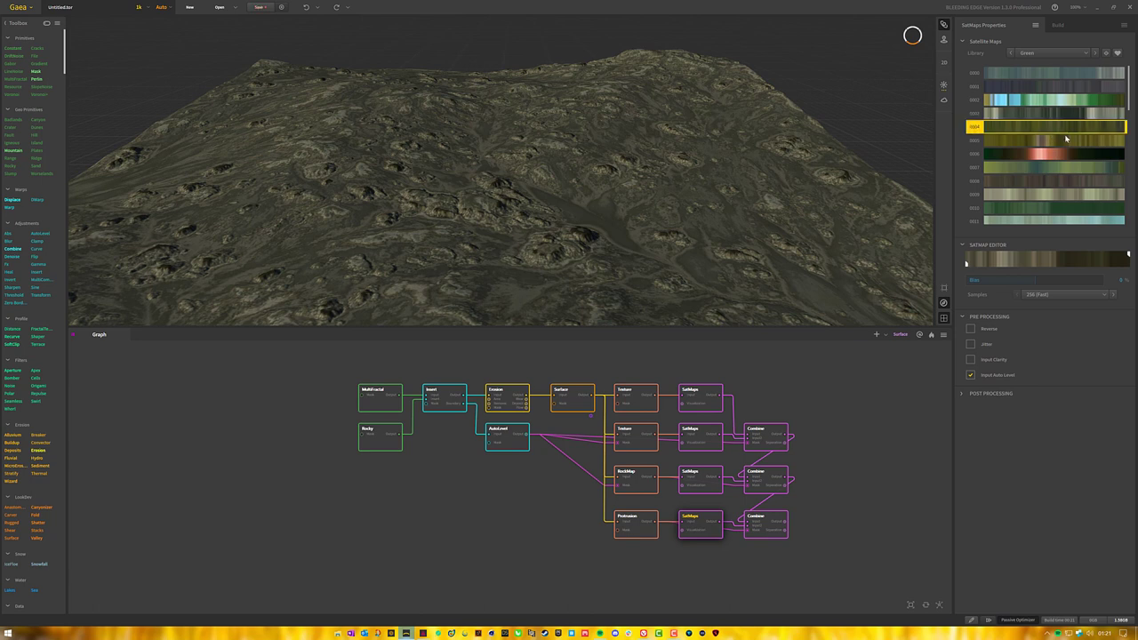
left_click(766, 530)
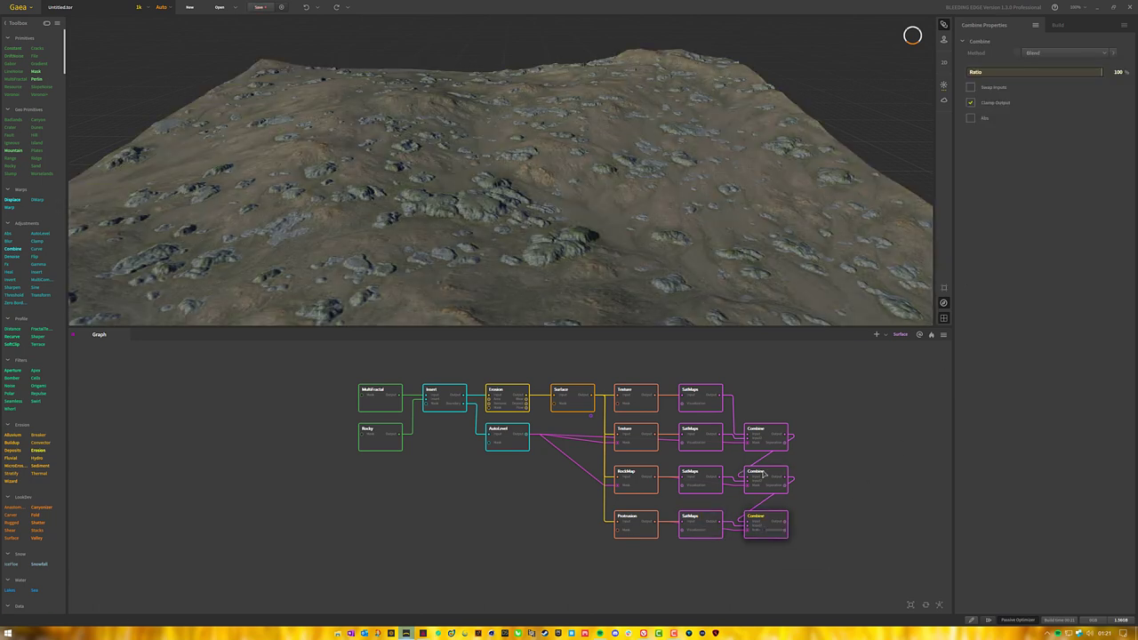
left_click(765, 480)
left_click(768, 524)
left_click(768, 482)
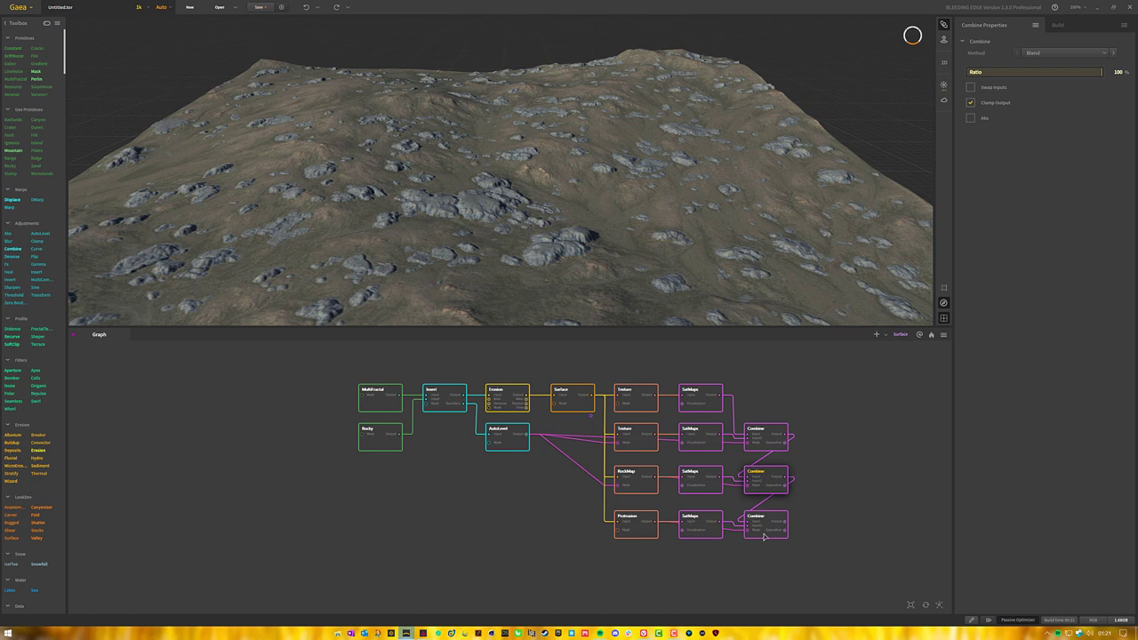
left_click(764, 535)
Apply Green map 0005 to Protrusion's SatMaps node and preview it through the third Combine node.
left_click(713, 533)
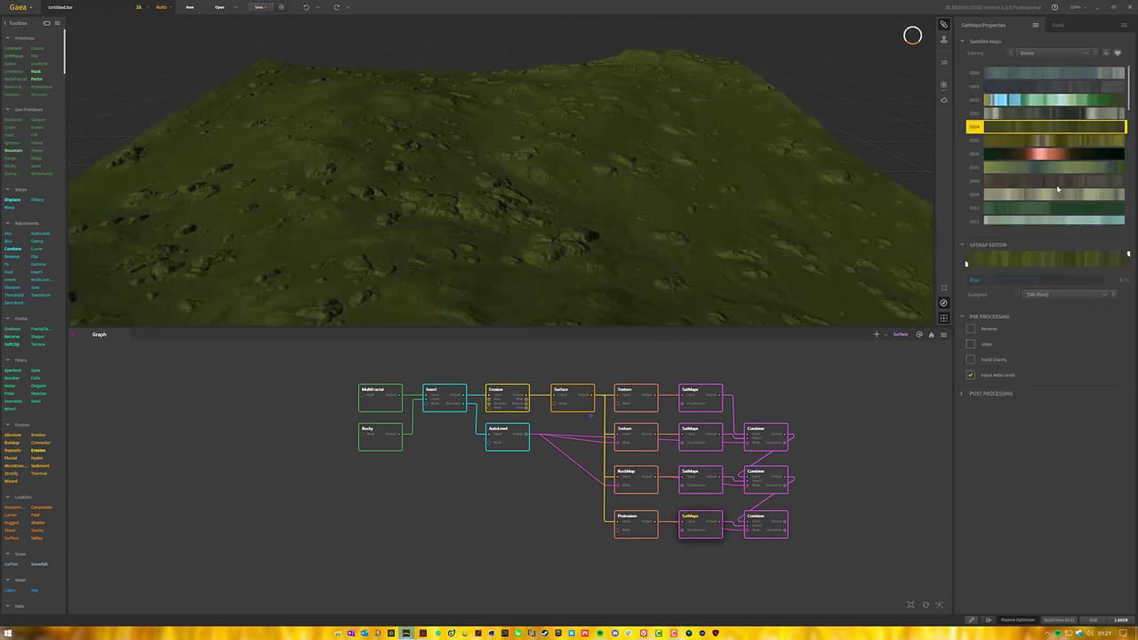
left_click(1053, 140)
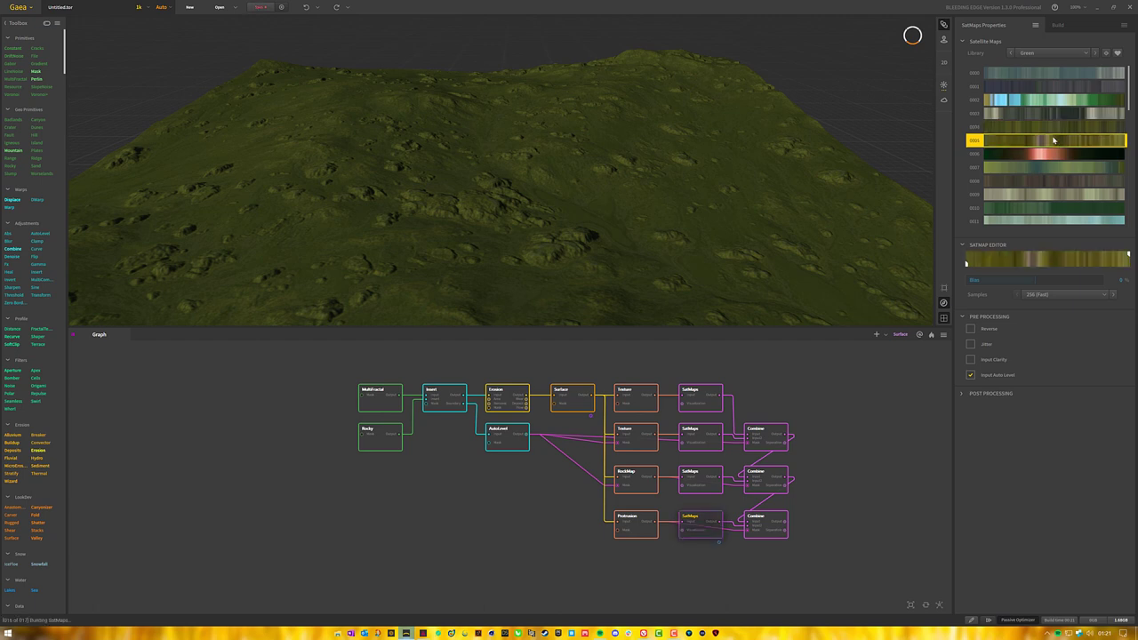
left_click(763, 525)
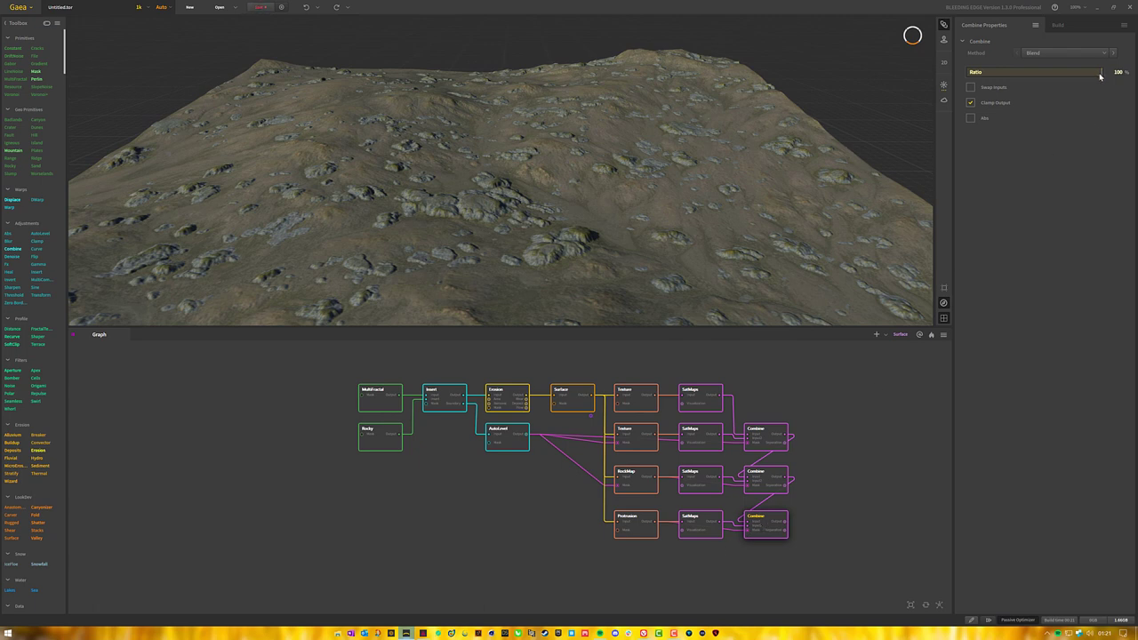
Set the third Combine node's Ratio to 75% and inspect the blended terrain from another angle.
left_click(1040, 75)
left_click(1067, 72)
left_click_drag(605, 178, 539, 250)
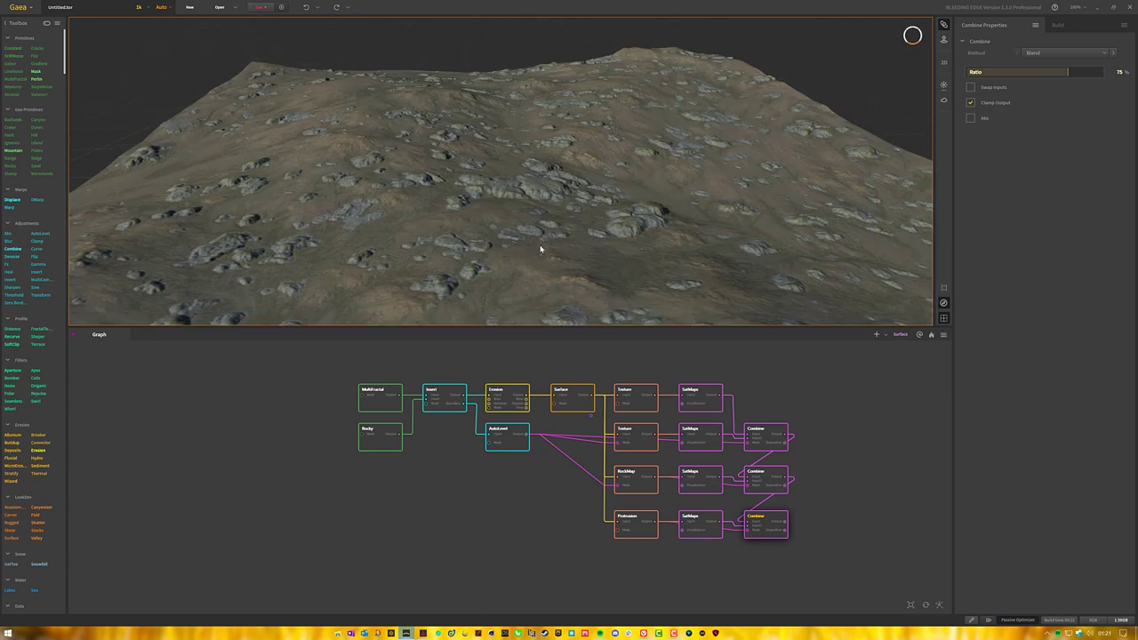
Add an AutoLevel node fed by the Erosion node's Wear output, enable Equalize, and place it below the Protrusion node.
mouse_move(539, 249)
left_mouse_down()
mouse_move(548, 213)
mouse_move(548, 246)
mouse_move(554, 228)
mouse_move(563, 241)
mouse_move(548, 247)
left_mouse_up()
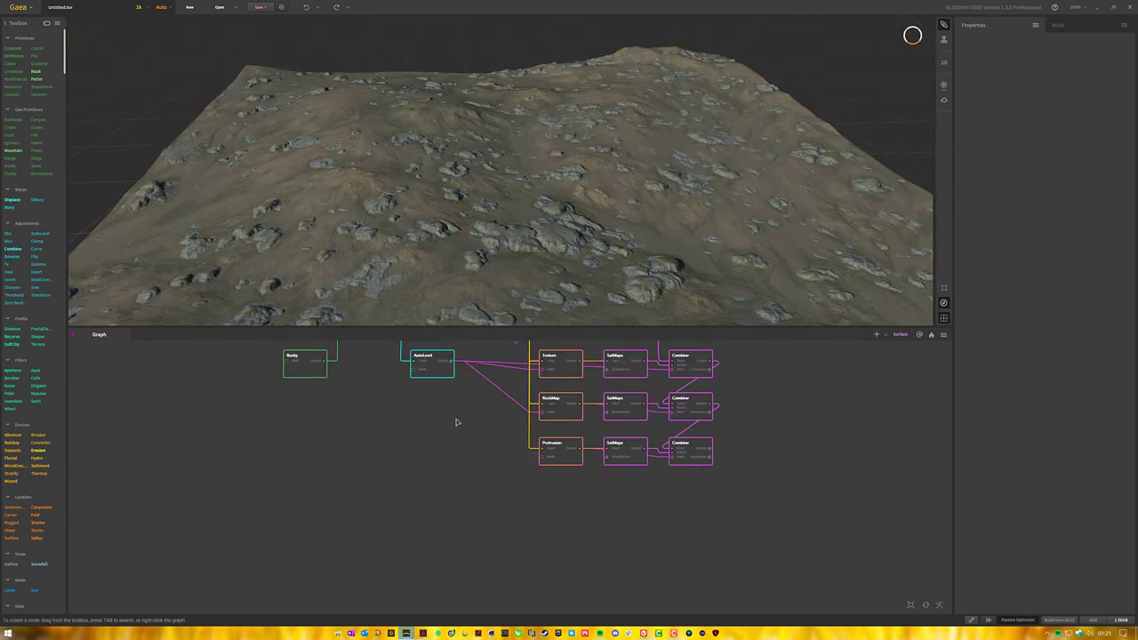
middle_click_drag(457, 421, 451, 466)
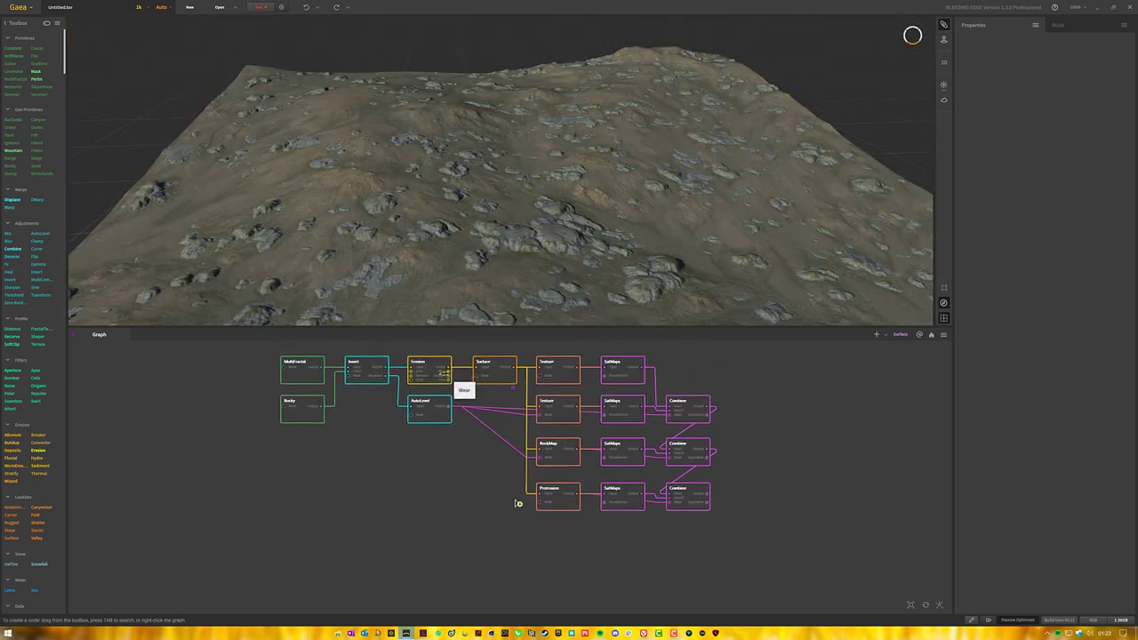
right_click(542, 538)
left_click(560, 520)
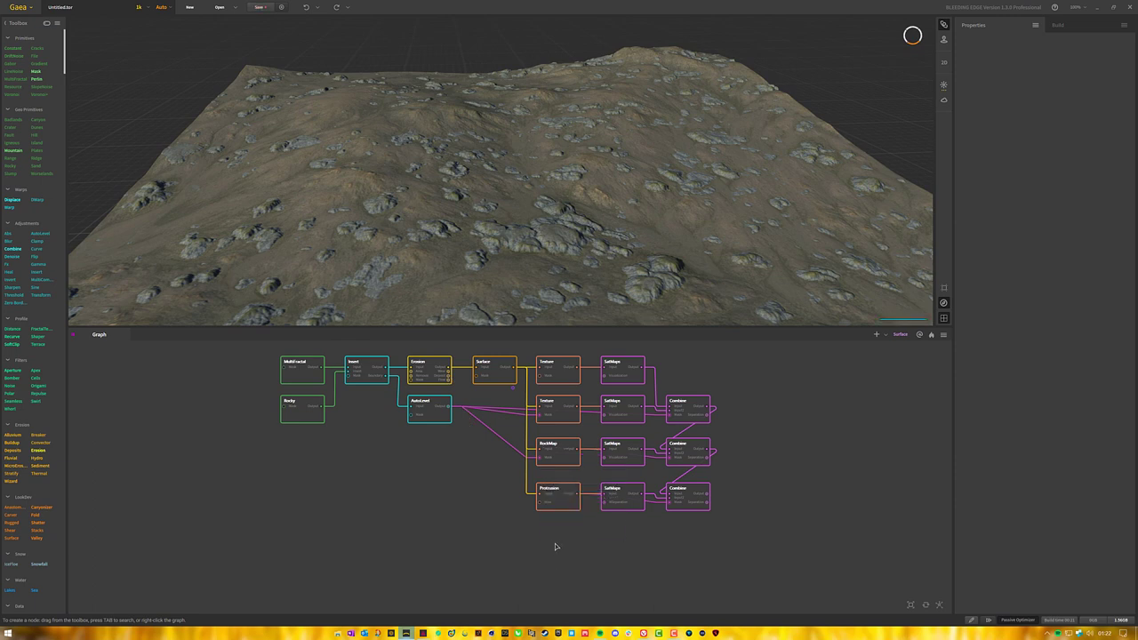
left_click(970, 205)
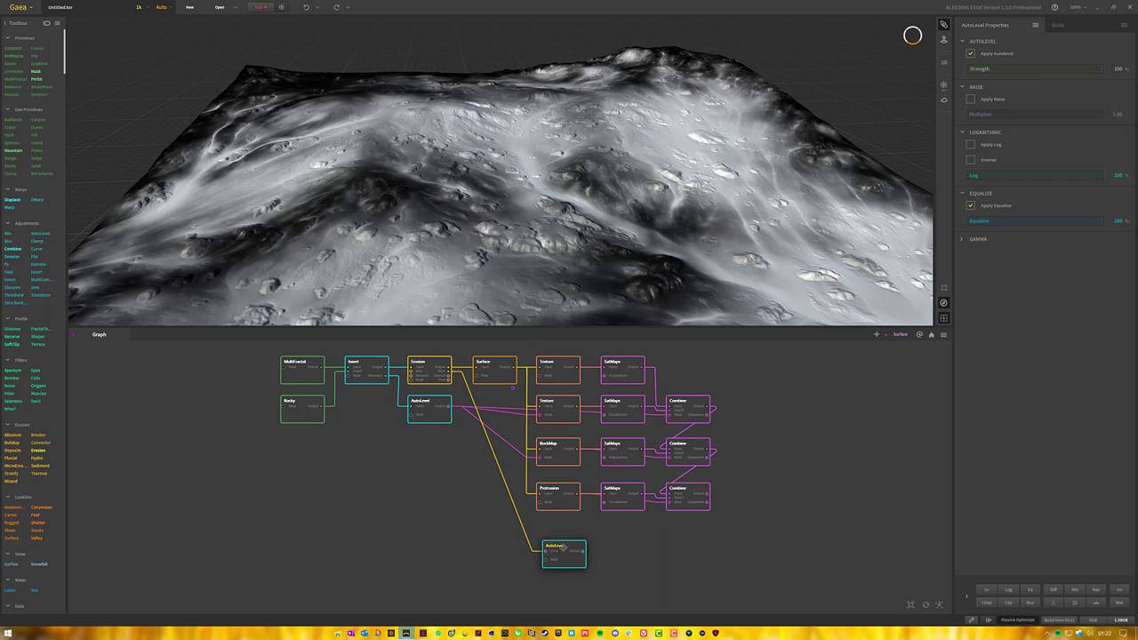
left_click_drag(562, 546, 557, 534)
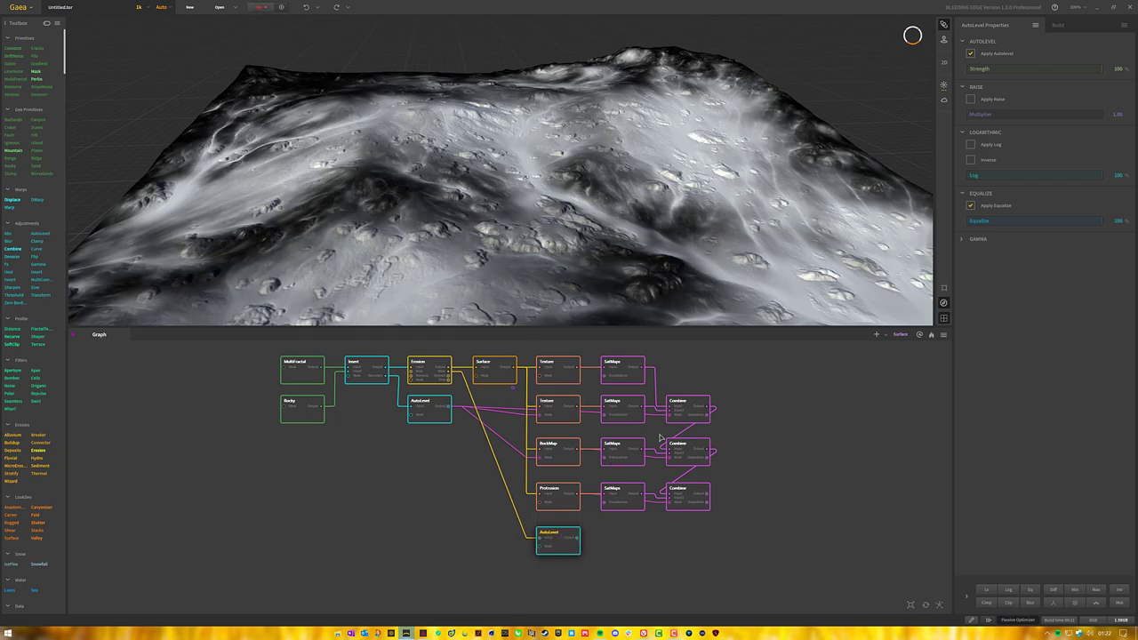
Add a SatMaps node fed by the new AutoLevel node and set its library to Sandy.
left_click(593, 571)
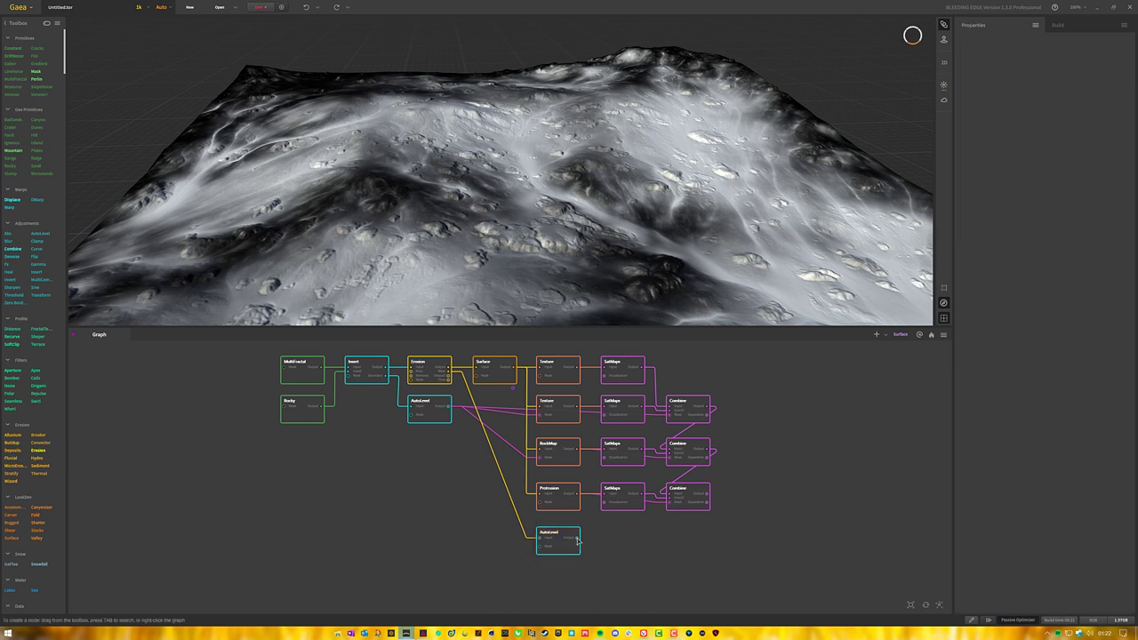
left_click_drag(634, 548, 630, 540)
left_click(661, 483)
left_click_drag(656, 556, 627, 547)
left_click(1050, 56)
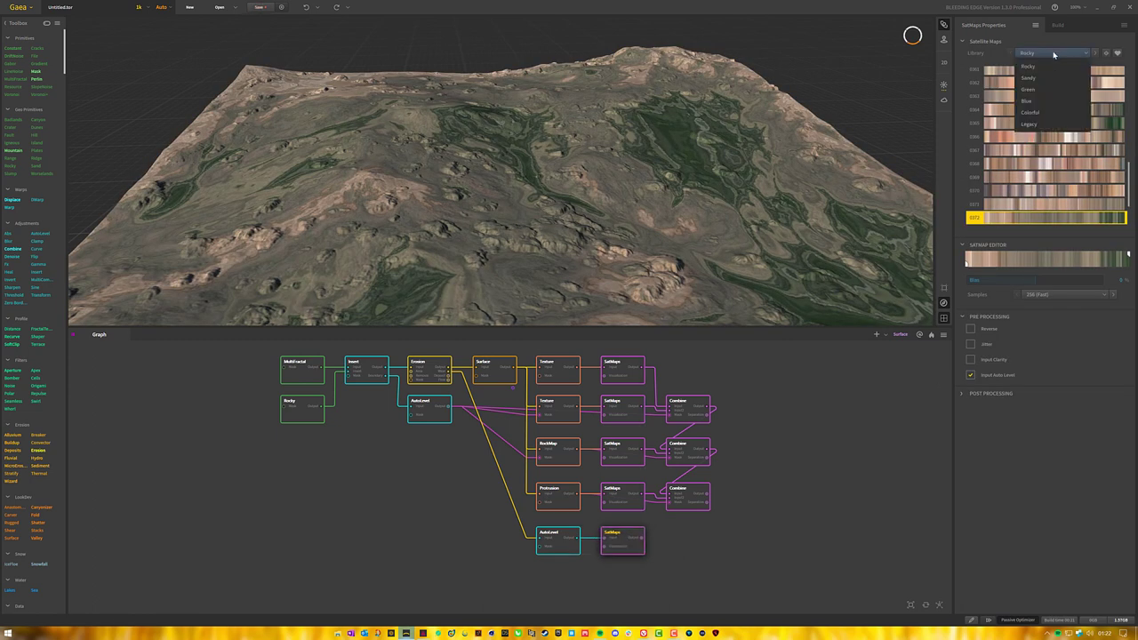
left_click(1039, 119)
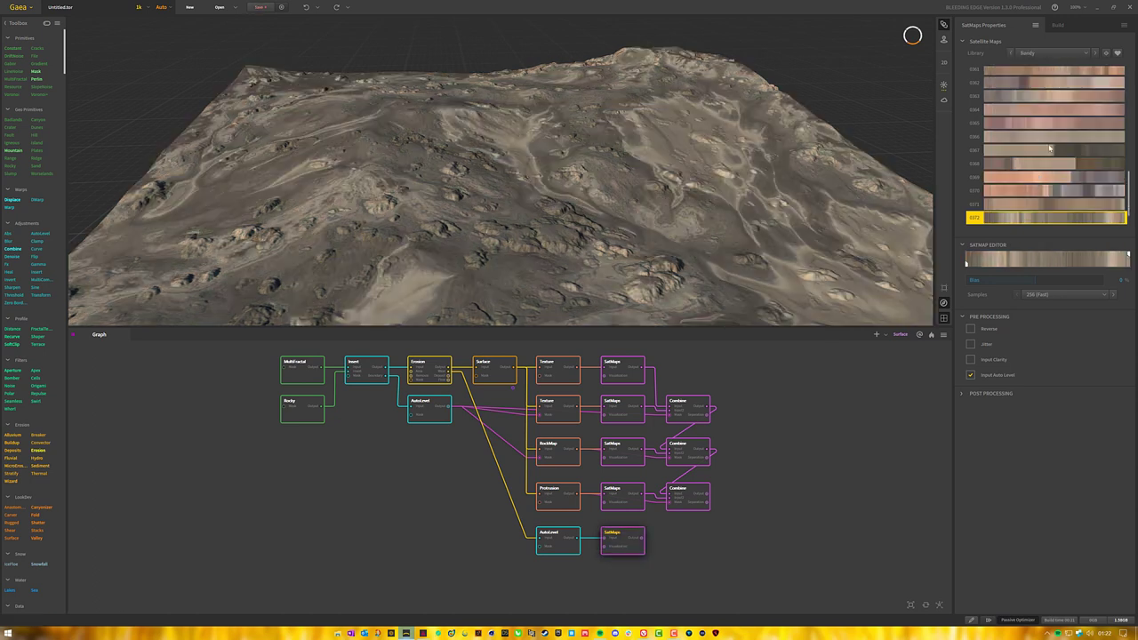
Blend the new SatMaps with the previous Combine output in another Combine node masked by the new AutoLevel, with Ratio 45%.
left_click_drag(707, 495, 640, 539)
left_click_drag(784, 521, 580, 541)
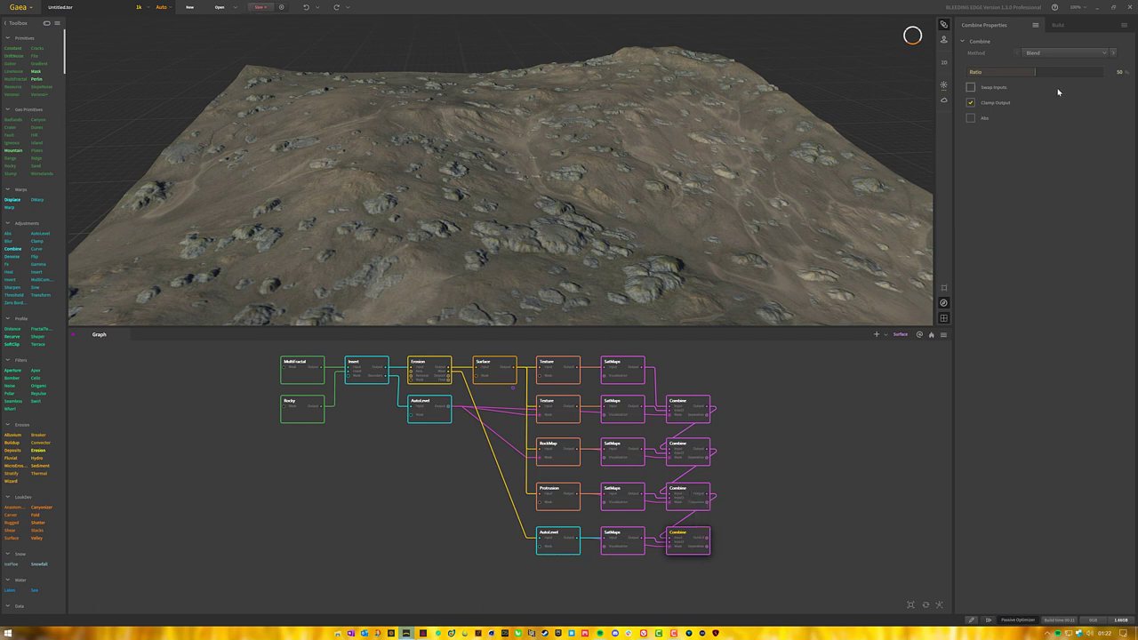
left_click_drag(1035, 72, 1102, 72)
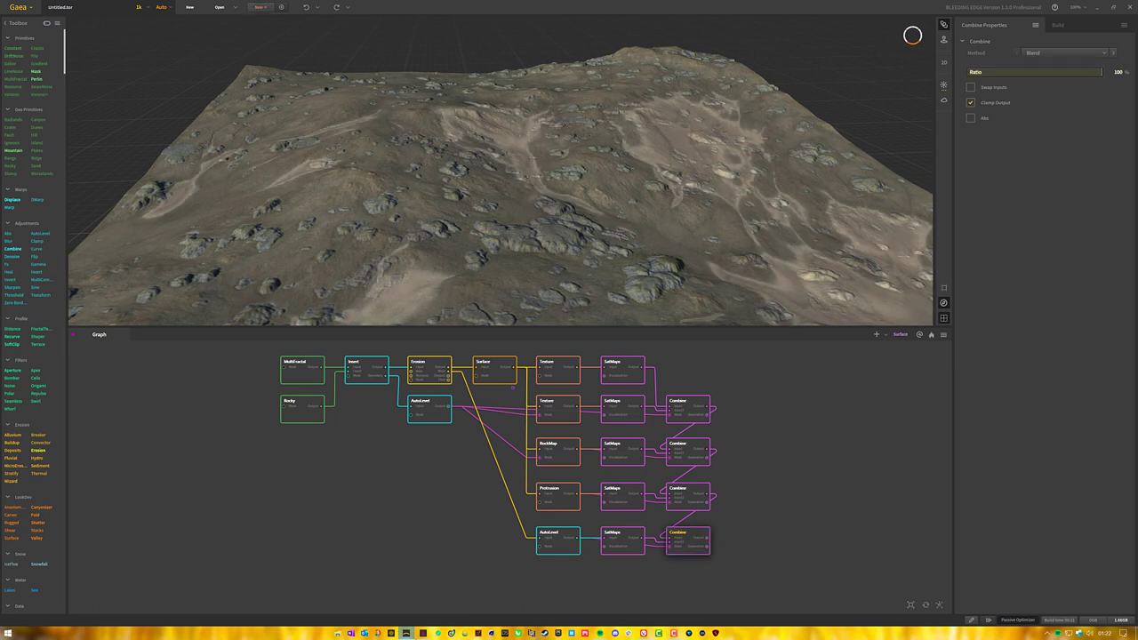
left_click_drag(1081, 71, 1036, 71)
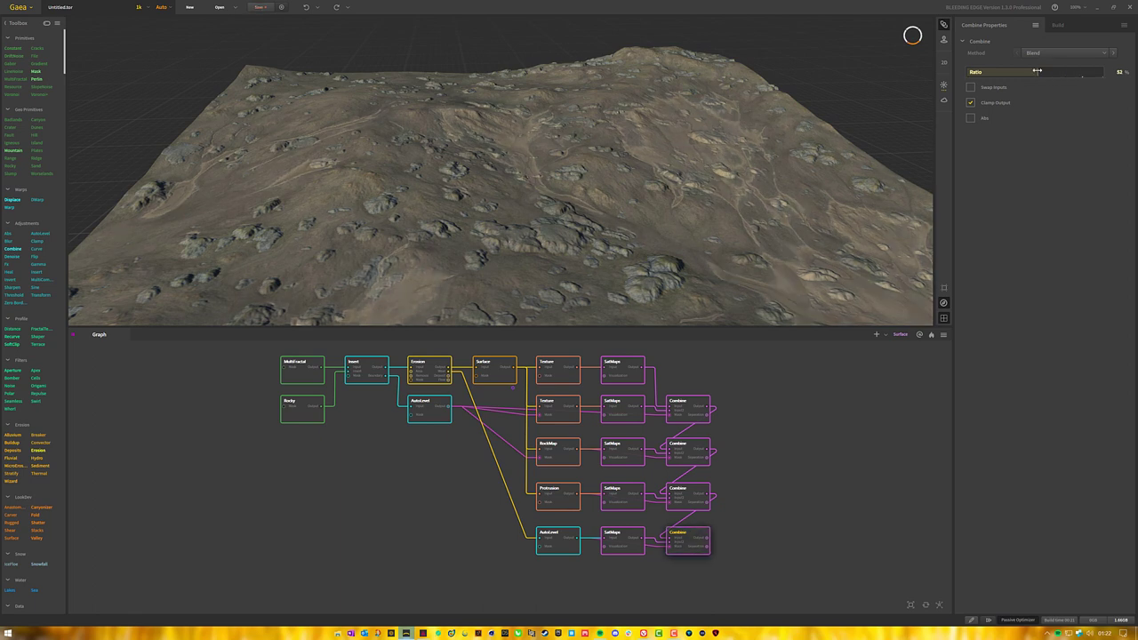
left_click_drag(1036, 70, 1033, 73)
left_click_drag(504, 223, 557, 273)
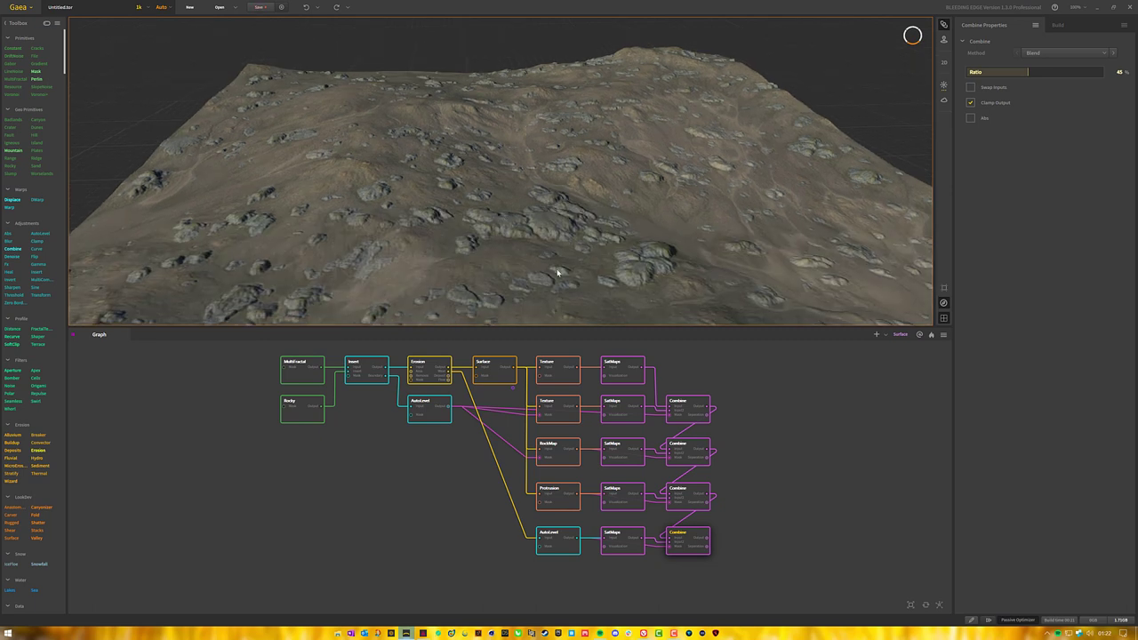
Give the new SatMaps node the finely striped grey-green Sandy gradient and compare the last two Combine nodes' results.
left_click(622, 556)
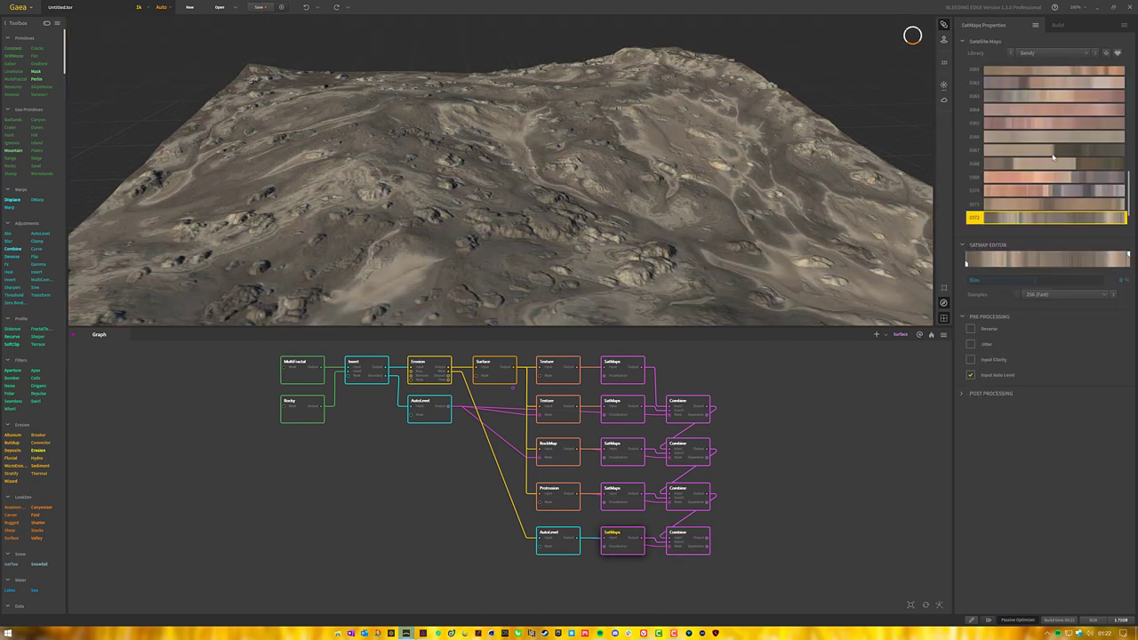
left_click(1064, 84)
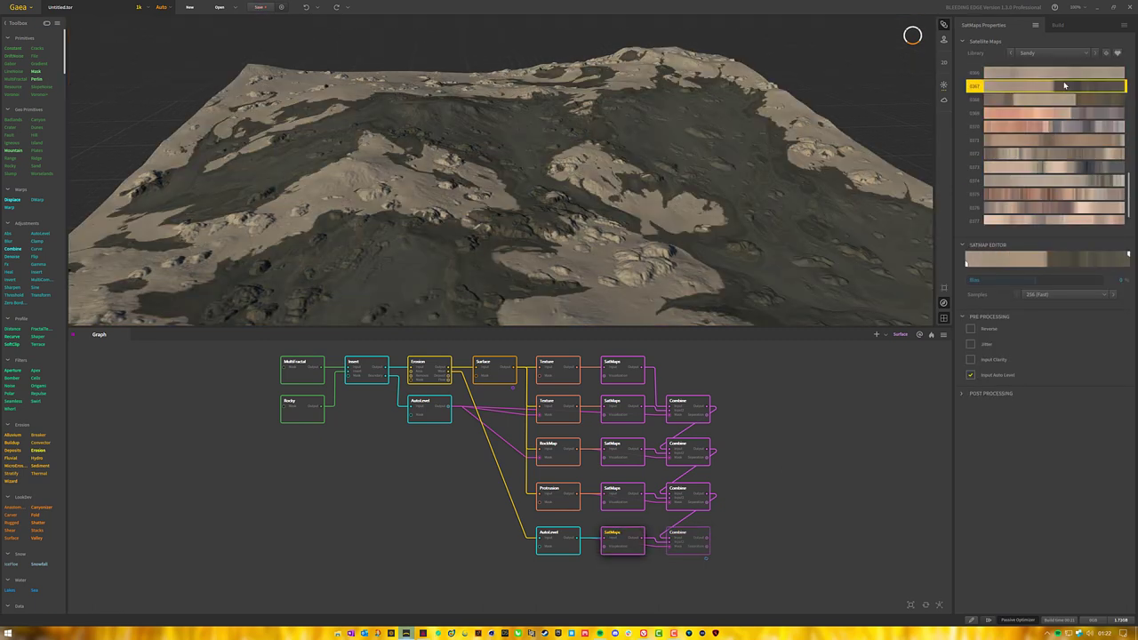
scroll(1064, 84, "down", 5)
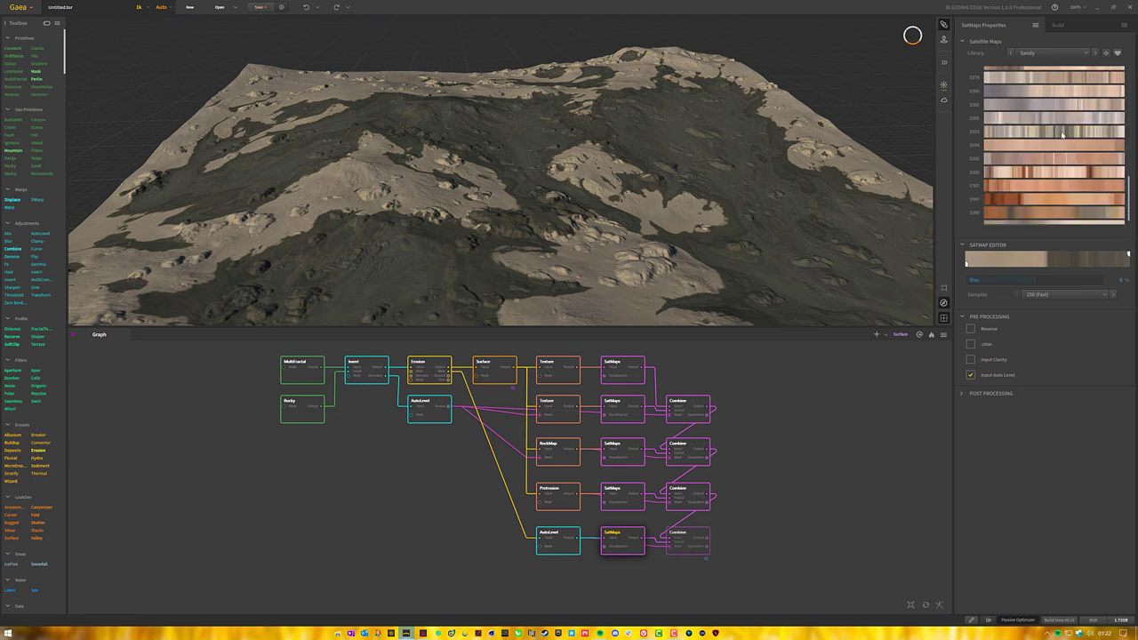
left_click(1061, 132)
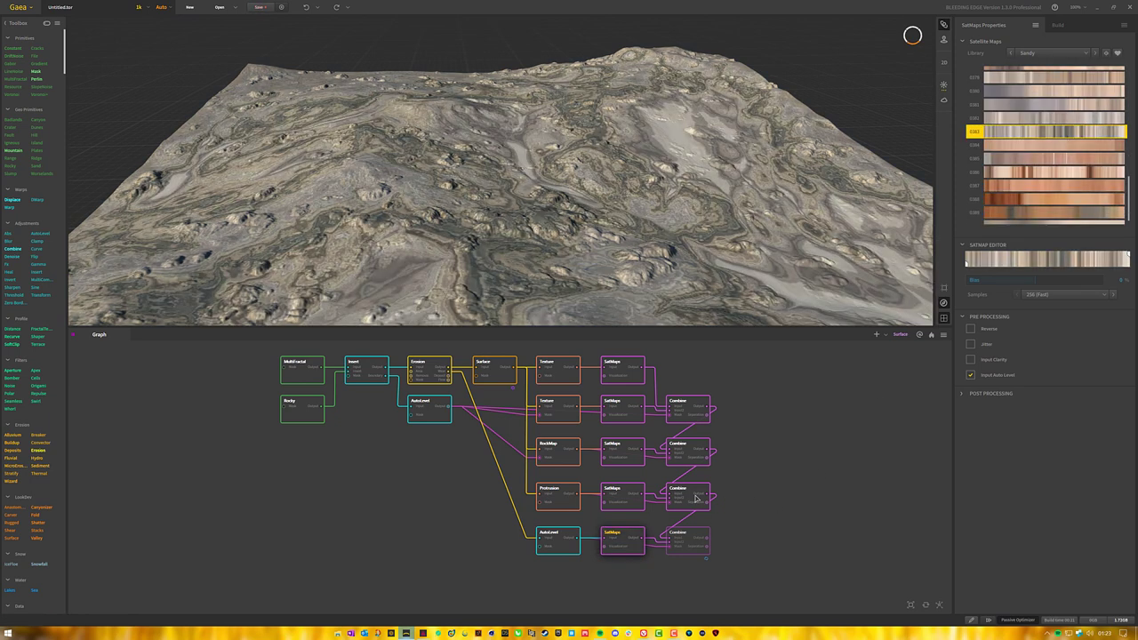
left_click(696, 497)
left_click(693, 548)
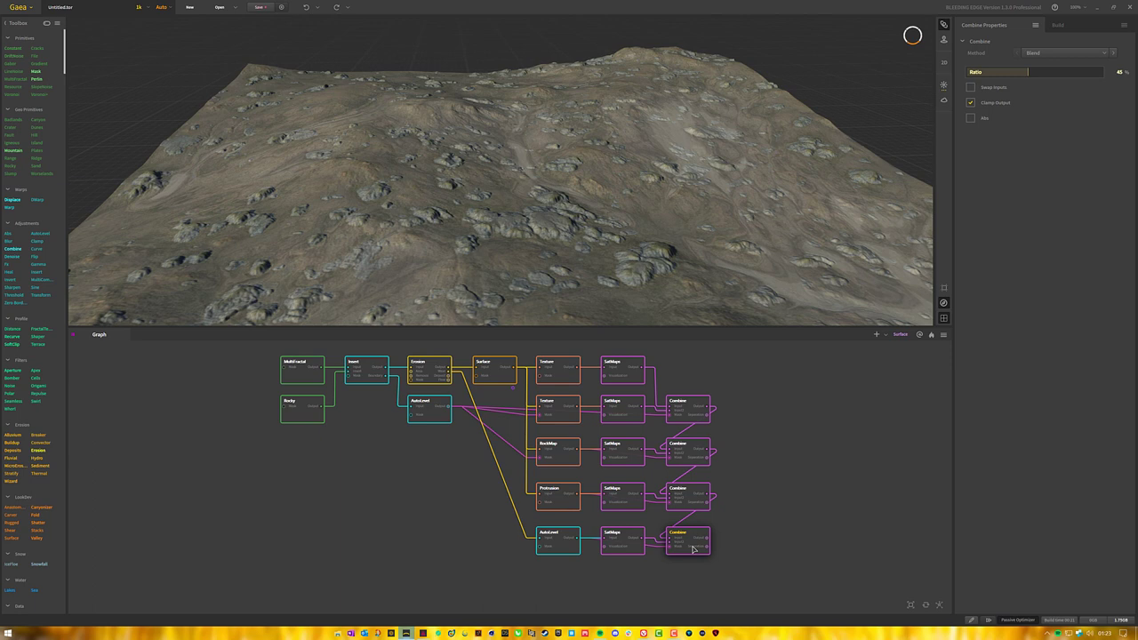
left_click(689, 499)
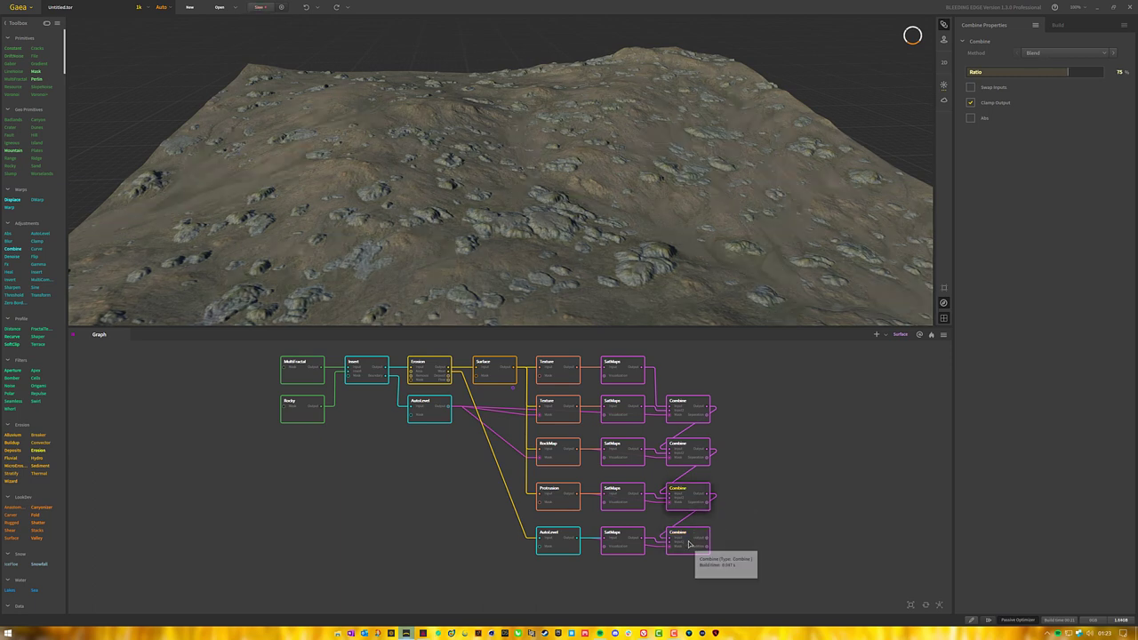
left_click(688, 542)
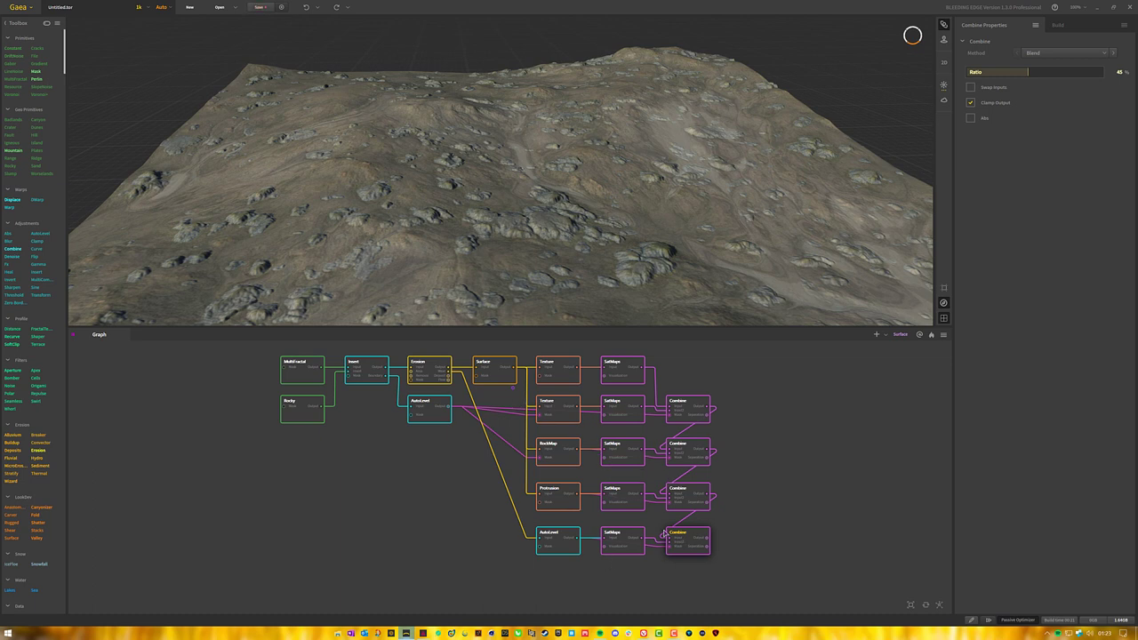
Move the first Texture and SatMaps pair upward to open a gap above the second Texture row.
left_click_drag(537, 585, 699, 546)
left_click_drag(552, 352, 657, 386)
middle_click_drag(649, 374, 647, 445)
left_click_drag(623, 441, 623, 370)
middle_click_drag(710, 441, 705, 373)
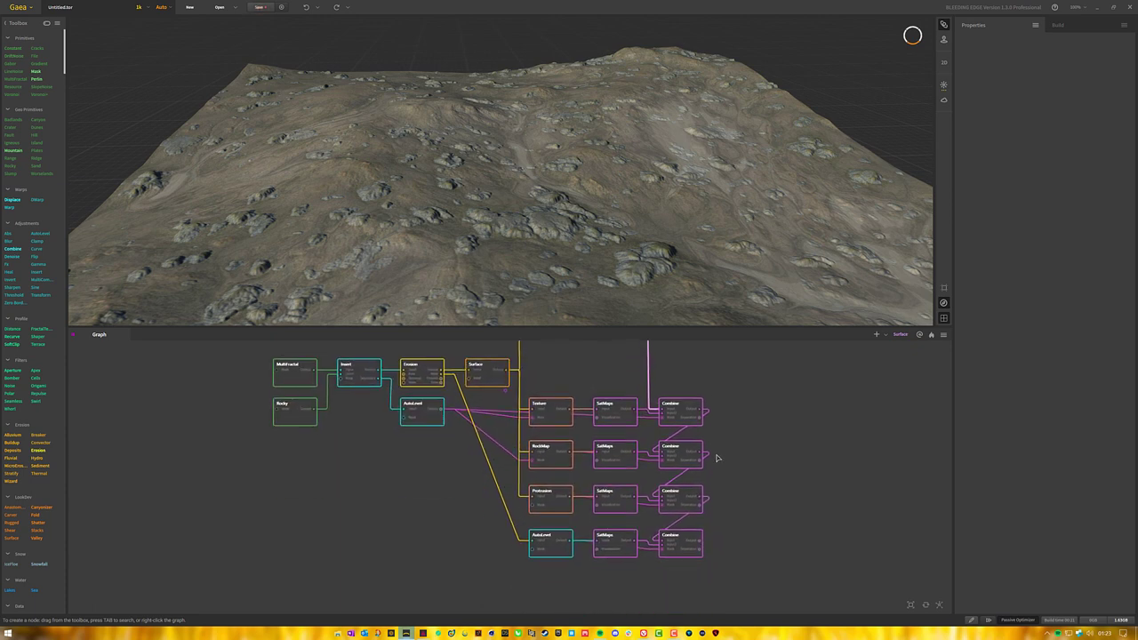
Move the new AutoLevel and SatMaps pair into the gap between the first and second Texture rows.
left_click_drag(539, 577, 611, 547)
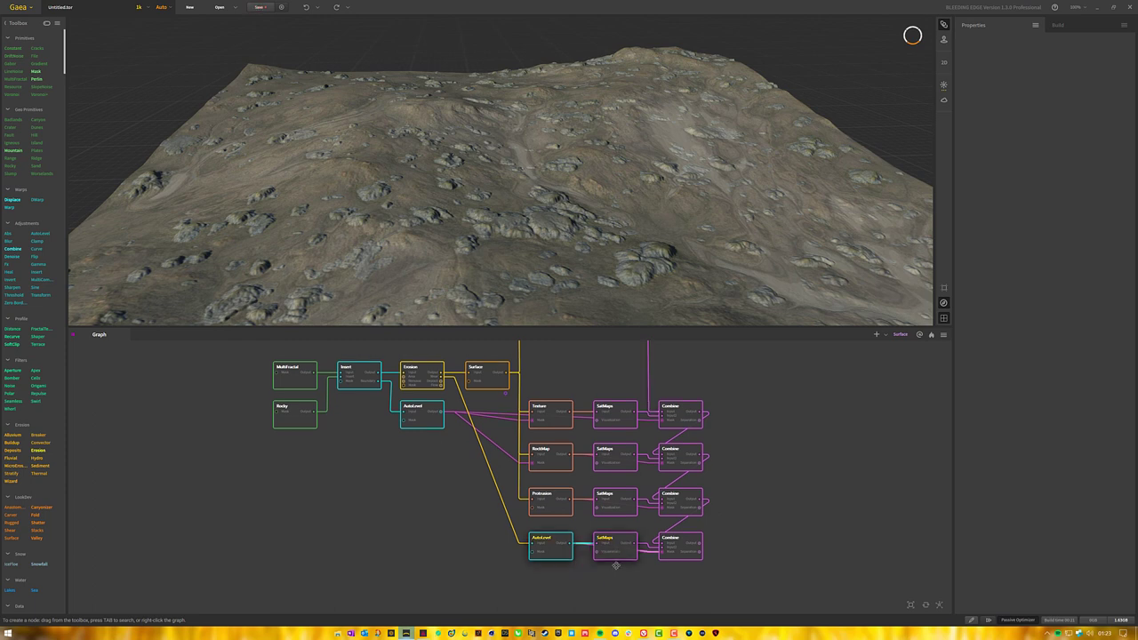
middle_click_drag(618, 553, 615, 585)
left_click_drag(613, 565, 615, 391)
middle_click_drag(614, 402, 611, 426)
Rewire the first two Combine nodes to follow the reordered rows, and move the first Combine node clear of the others.
left_click_drag(628, 411, 563, 413)
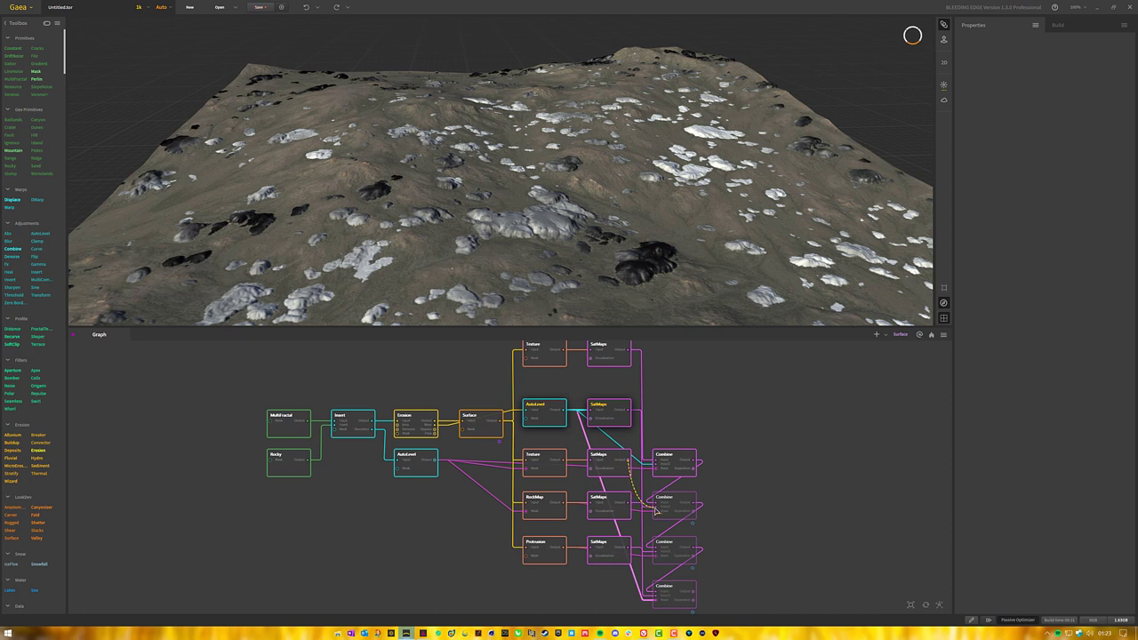
left_click_drag(657, 514, 451, 508)
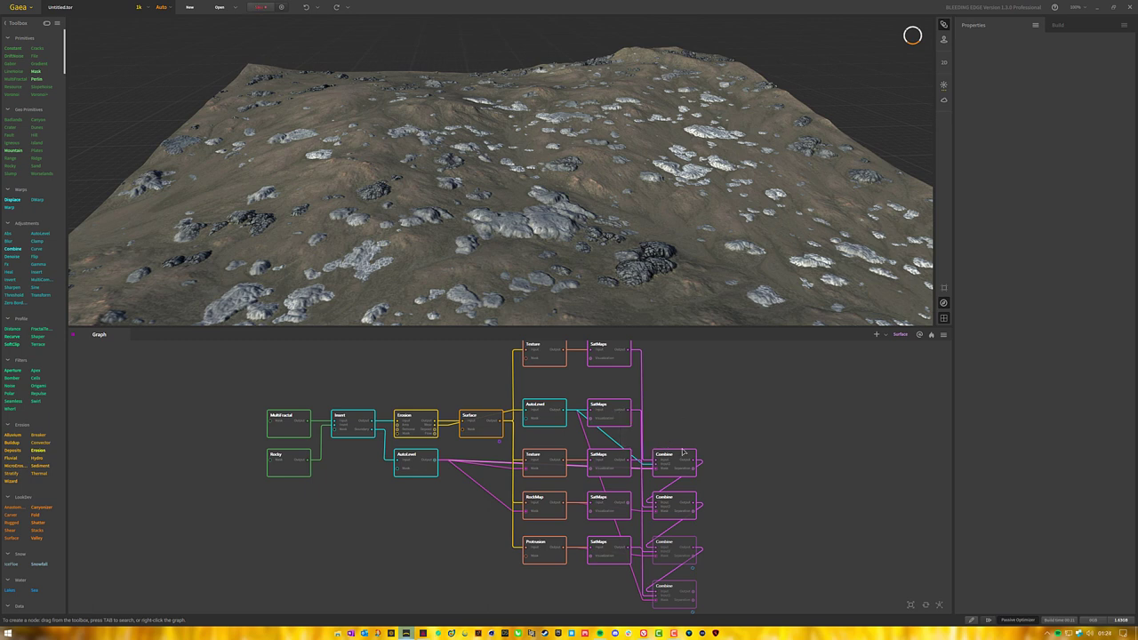
left_click_drag(682, 455, 720, 434)
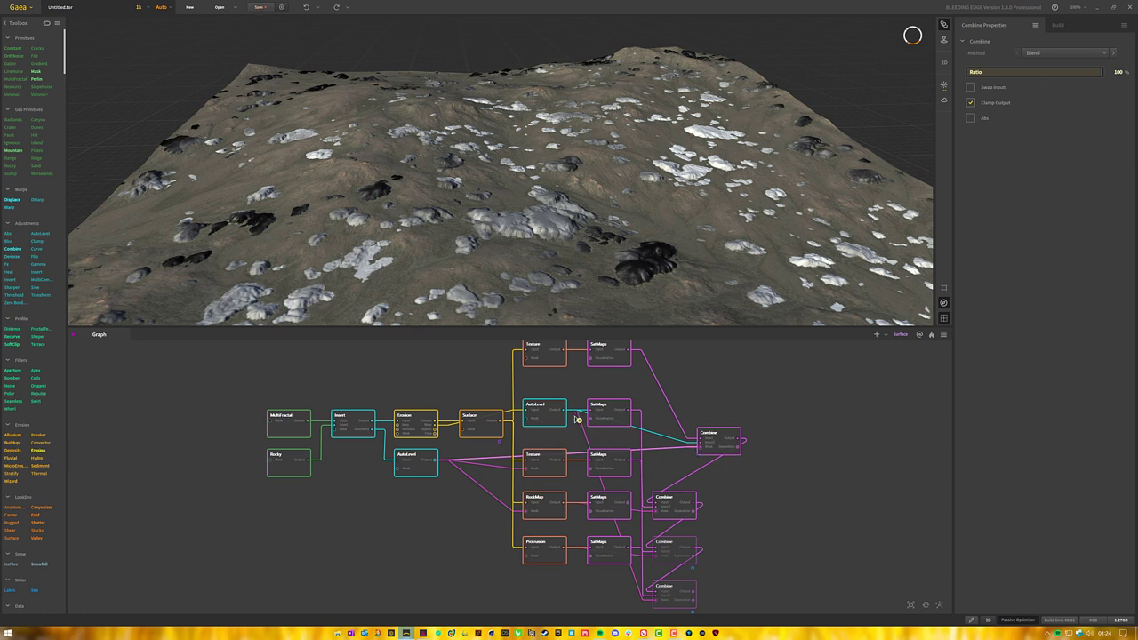
Connect the Wear-fed AutoLevel node's output to the mask input of the first Combine node.
left_click(745, 481)
right_click(630, 394)
left_click(628, 392)
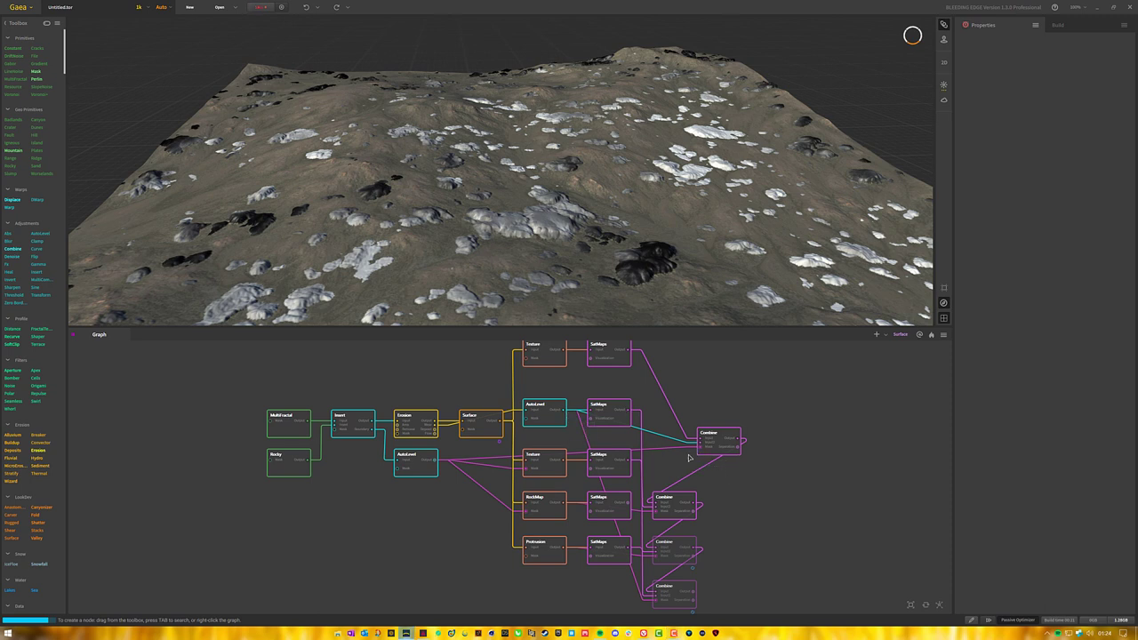
left_click(729, 438)
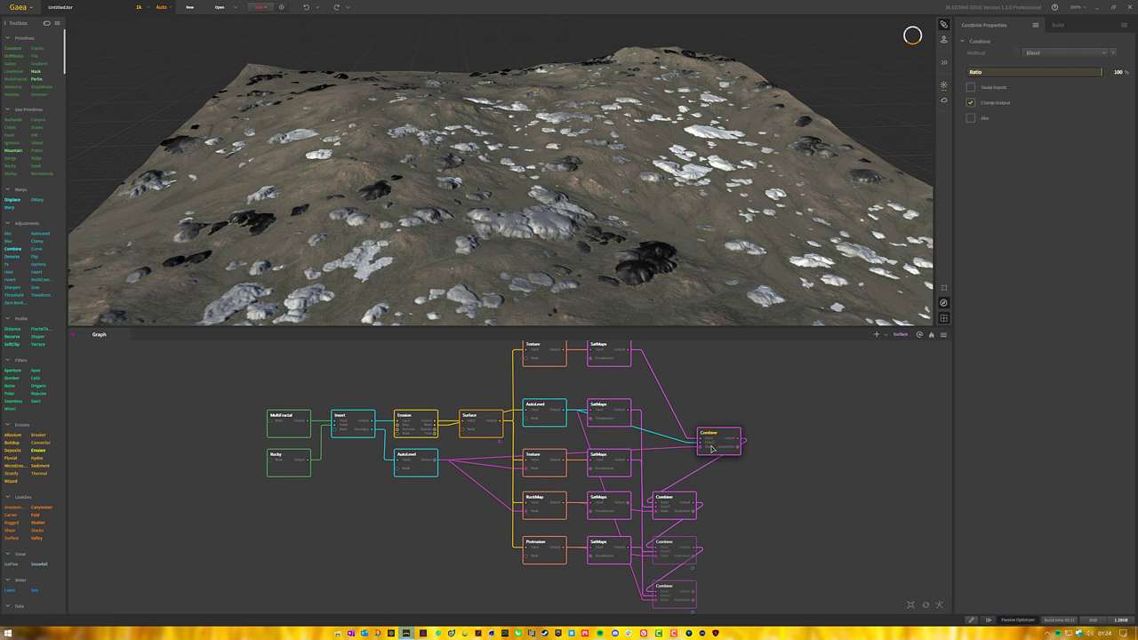
right_click(571, 417)
left_click(566, 410)
left_click_drag(566, 410, 712, 476)
Preview the first two SatMaps nodes and set the first Combine node's Ratio to 40%.
left_click(657, 382)
left_click(623, 360)
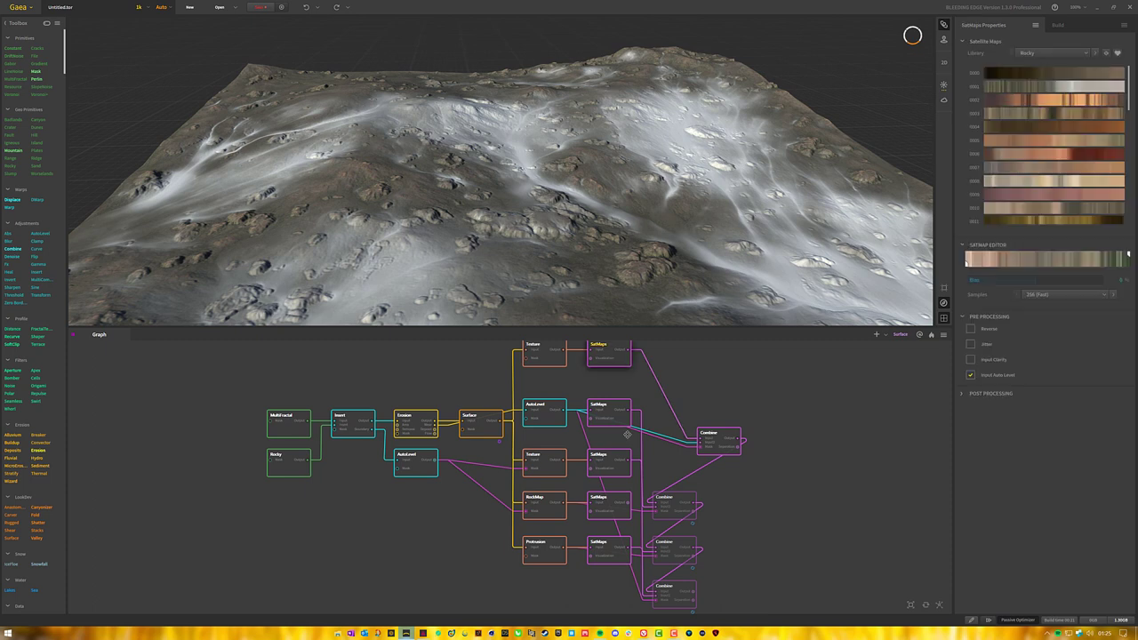
left_click(617, 417)
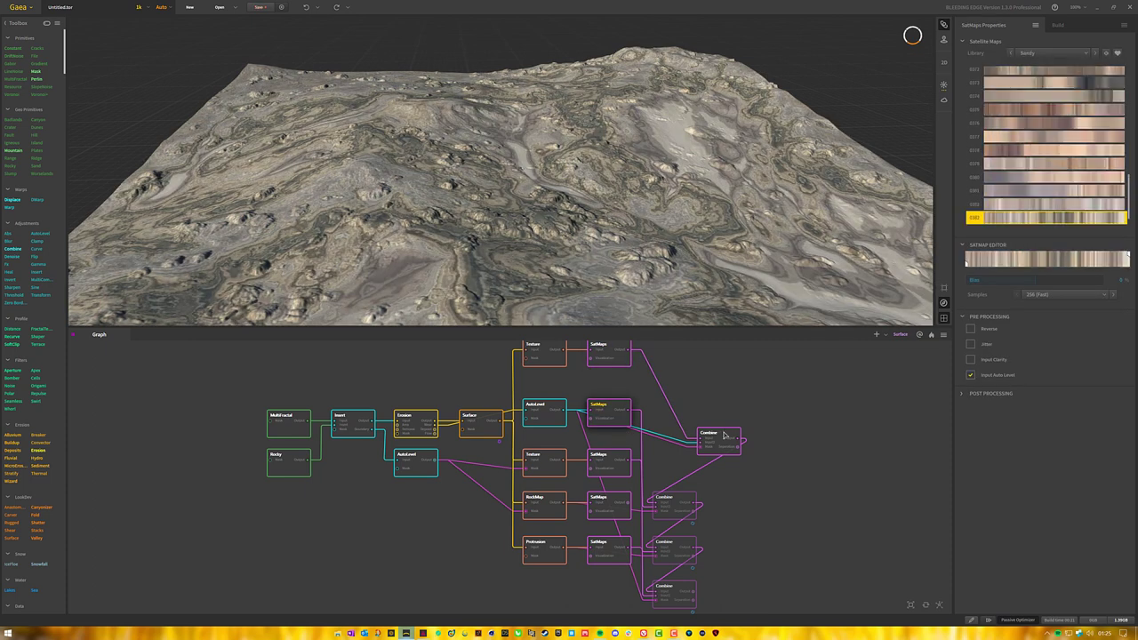
left_click(725, 439)
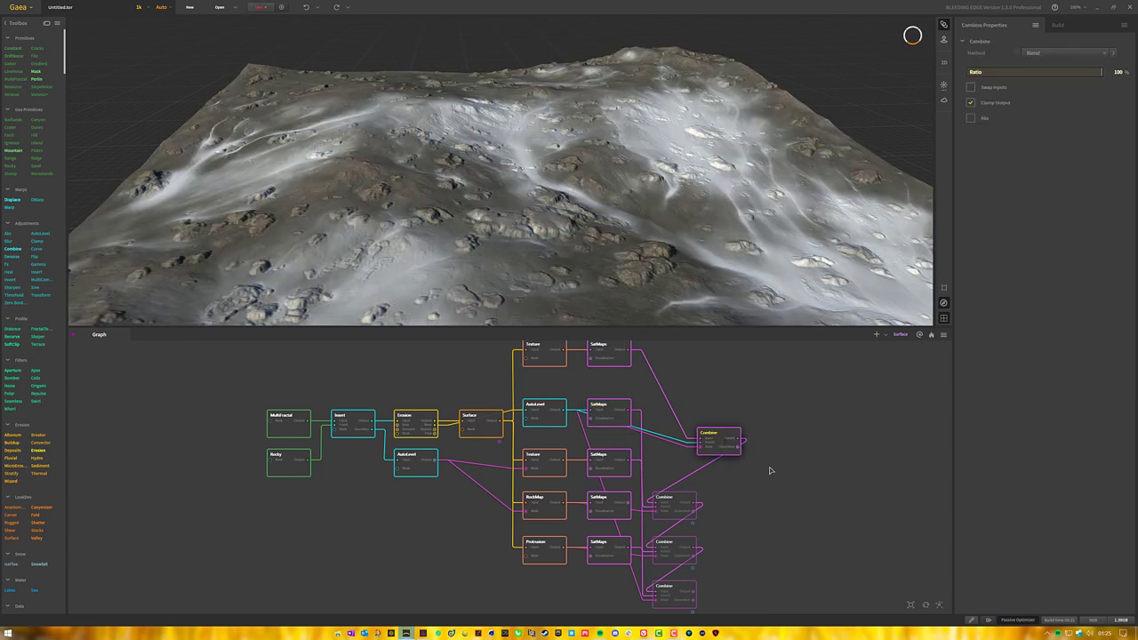
left_click_drag(1066, 71, 1023, 71)
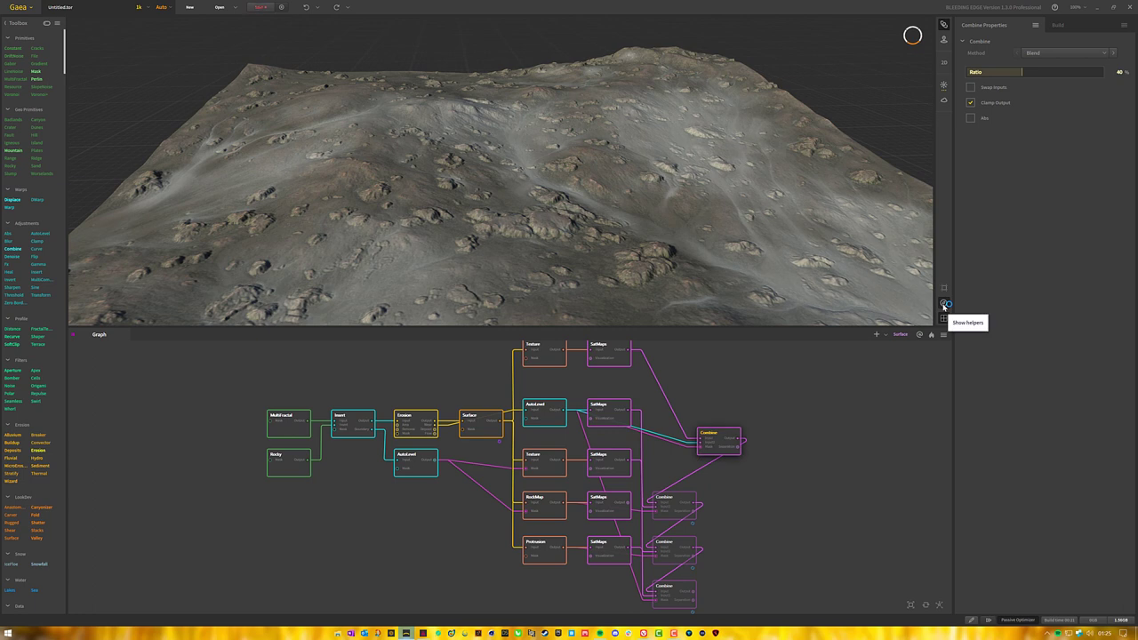
Move the Wear-fed AutoLevel and its SatMaps node closer beneath the first Texture row.
left_click(520, 415)
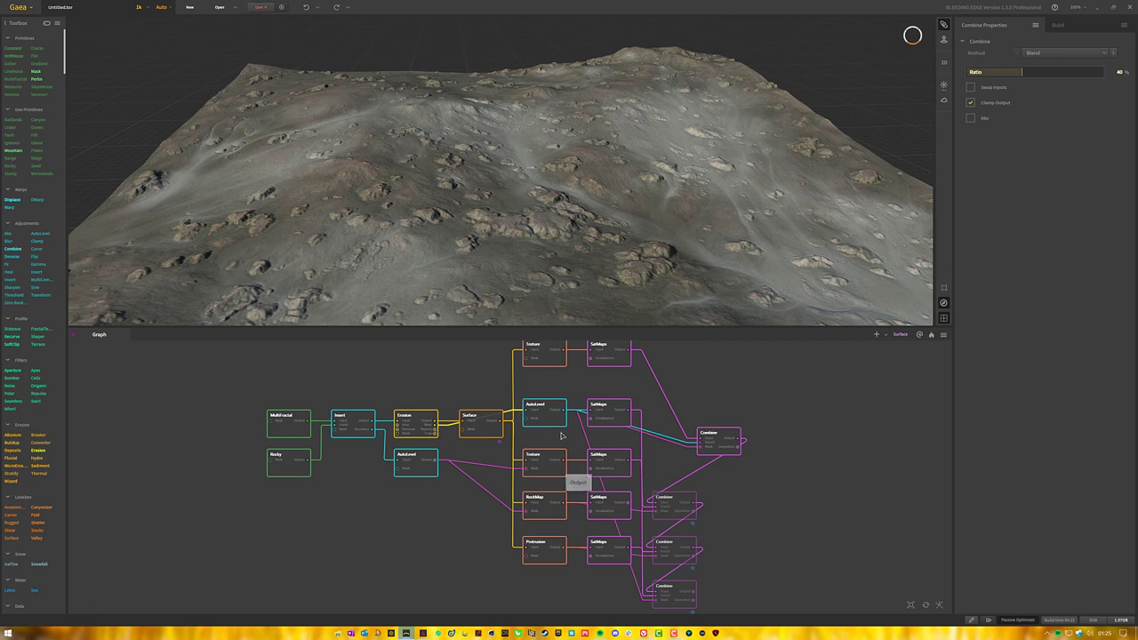
left_click_drag(541, 440, 607, 397)
middle_click_drag(614, 361, 608, 399)
left_click_drag(512, 361, 610, 397)
Spread the first two Combine nodes outward beside the rows they blend so their connections are easier to follow.
left_click(735, 447)
left_click_drag(712, 474, 758, 417)
middle_click_drag(706, 518, 736, 481)
left_click_drag(701, 504, 749, 458)
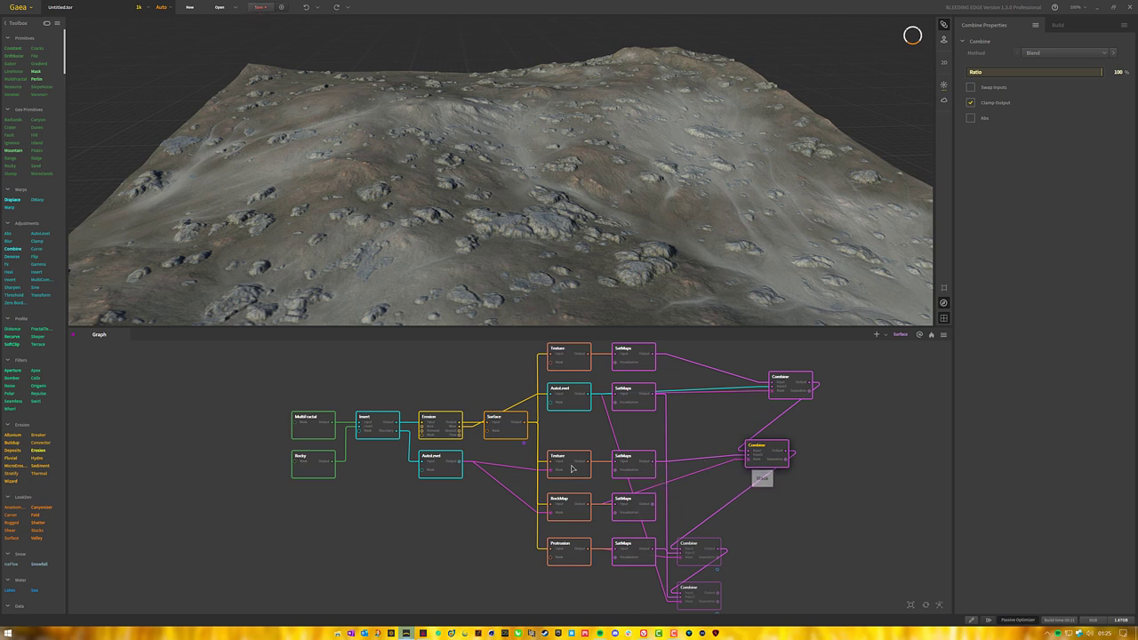
left_click(543, 465)
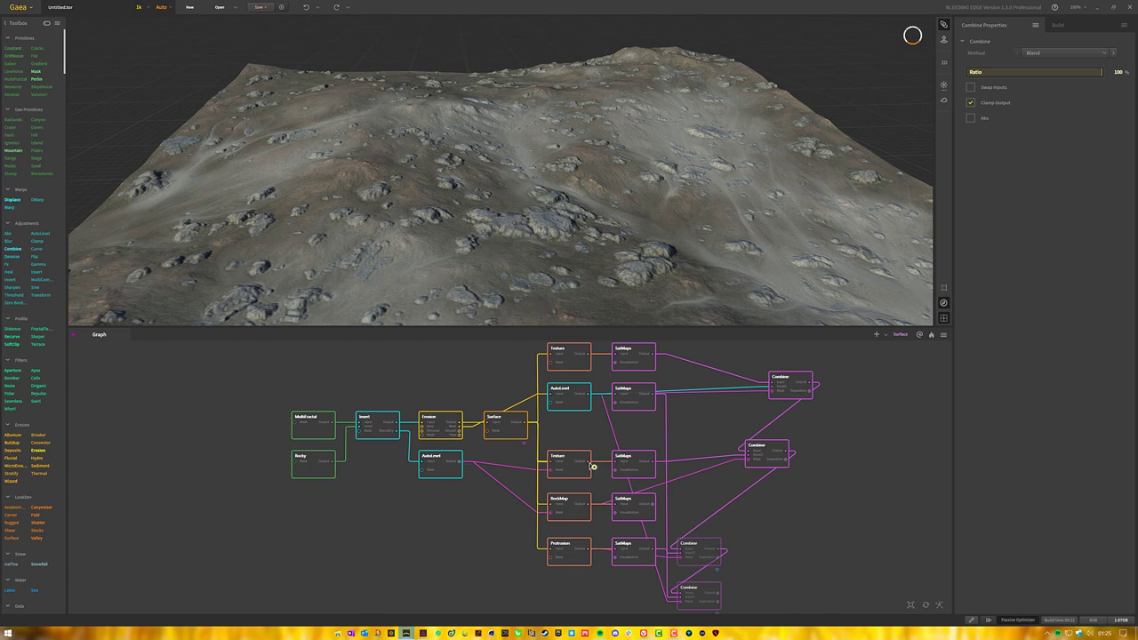
left_click(610, 440)
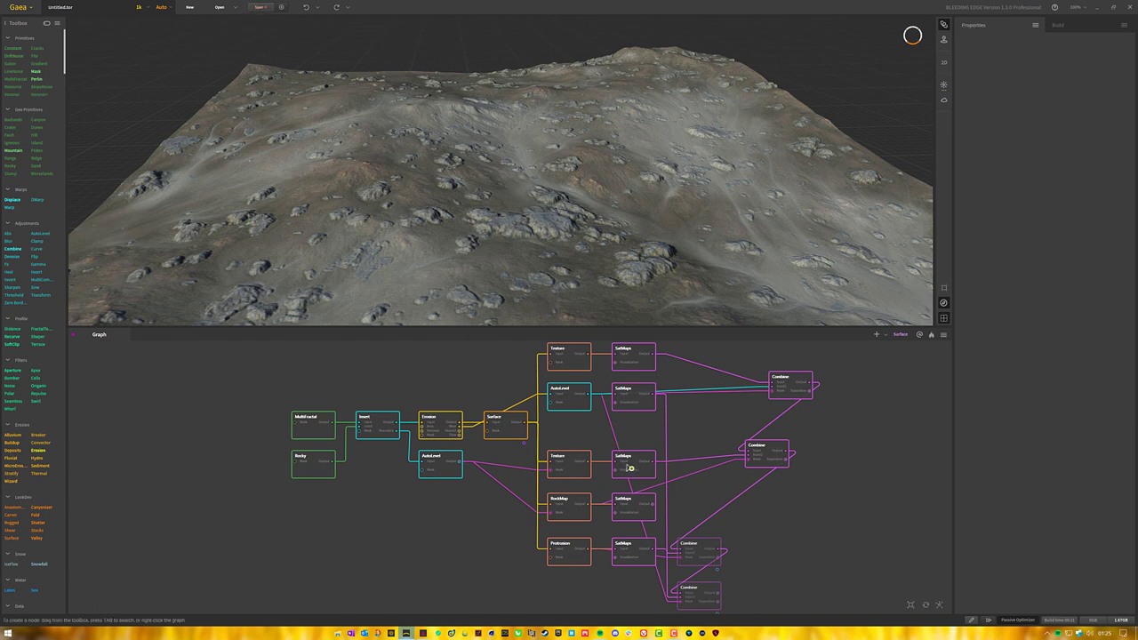
right_click(576, 430)
left_click(414, 543)
right_click(395, 534)
left_click(389, 511)
right_click(396, 528)
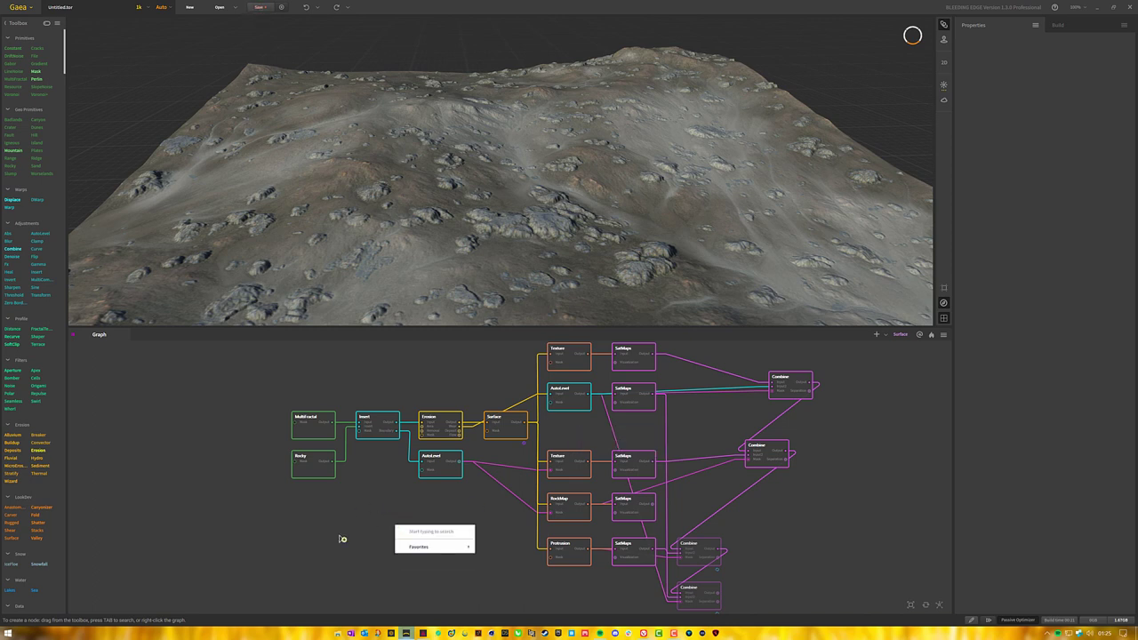
mouse_move(450, 545)
left_click(512, 484)
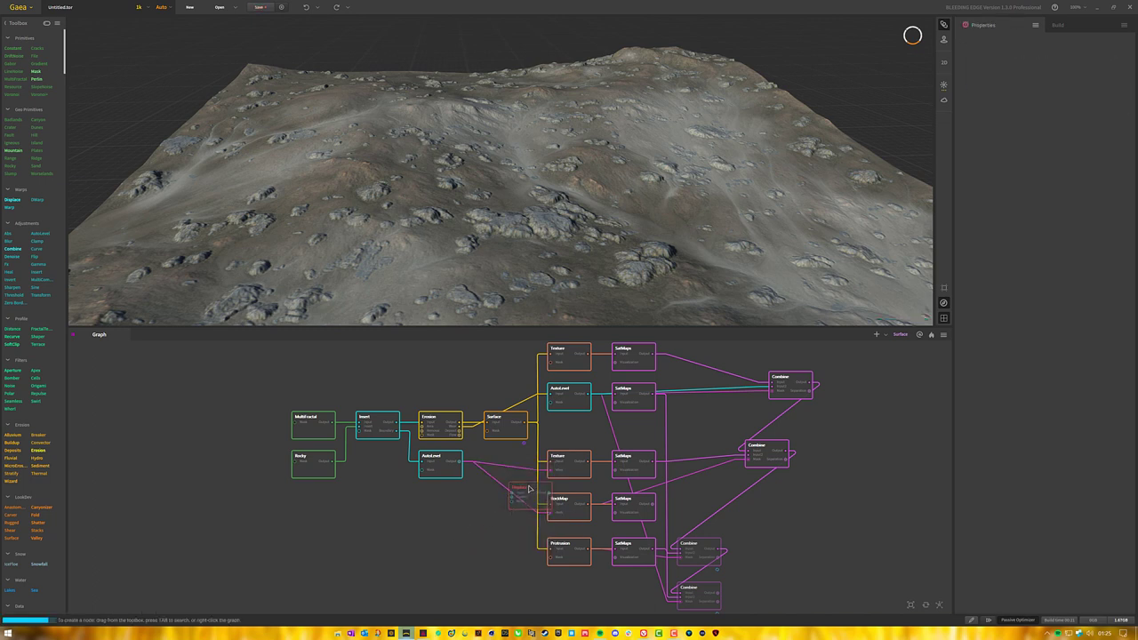
left_click_drag(414, 536, 421, 542)
left_click_drag(471, 584, 371, 525)
left_click_drag(388, 579, 473, 528)
key("Delete")
Connect the lower Texture node's output to the mask input of the second Combine node.
left_click(588, 464)
left_click_drag(588, 464, 748, 461)
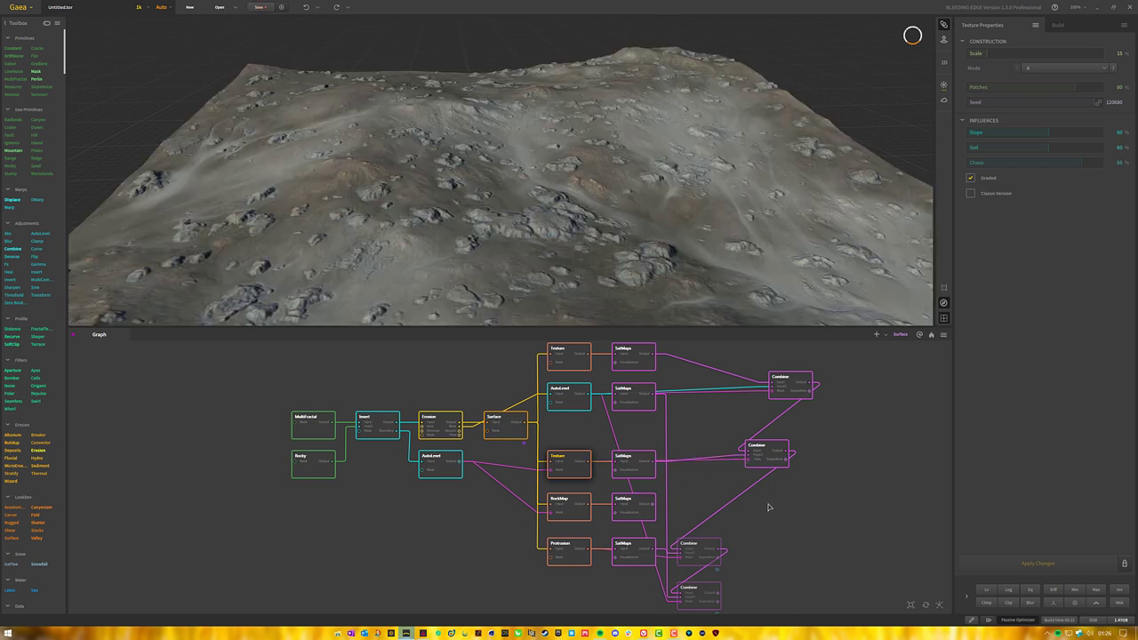
Place the third Combine beside the RockMap row, feed that row's SatMaps into its second input and mask it with RockMap.
left_click_drag(702, 557, 768, 506)
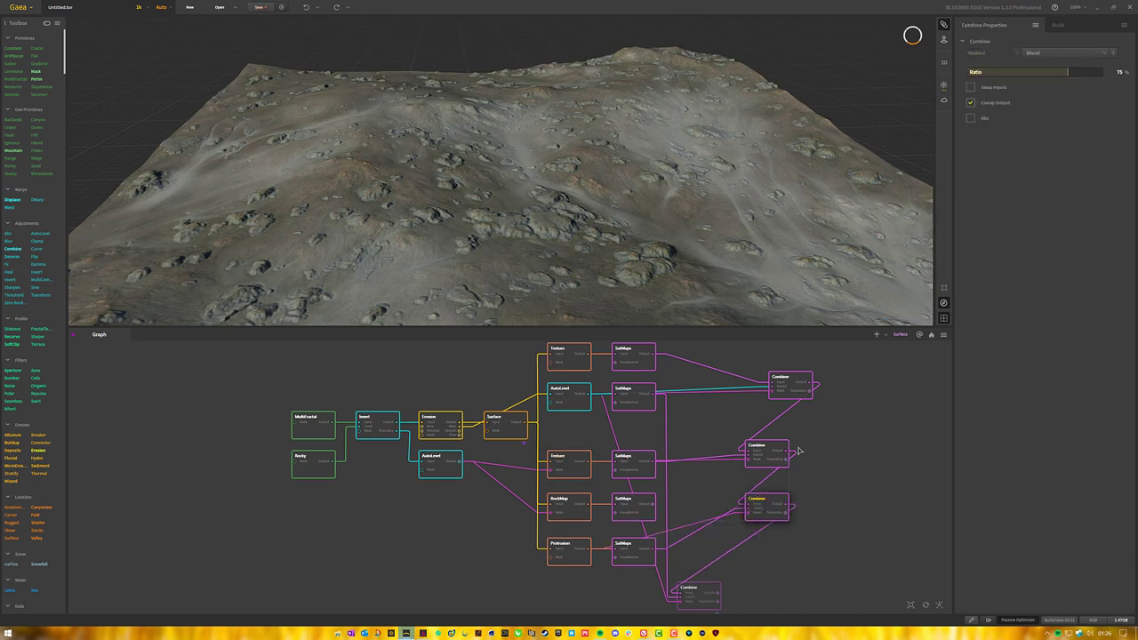
left_click_drag(748, 512, 655, 508)
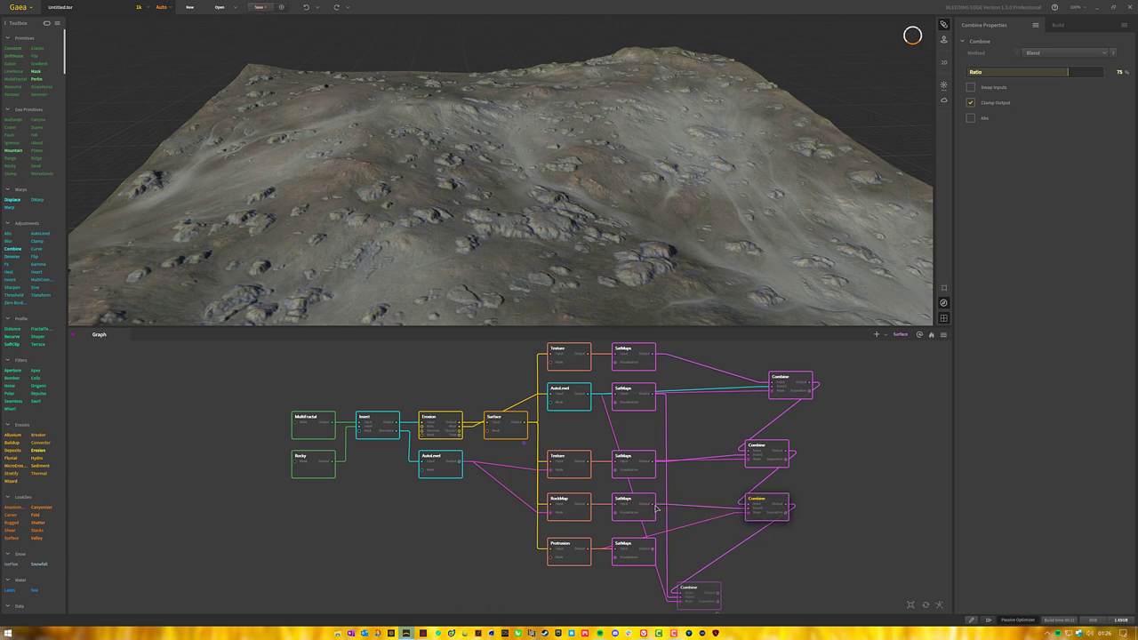
right_click(748, 514)
left_click(745, 522)
left_click_drag(749, 515, 589, 504)
Set the third Combine node's Ratio to 100% and preview the earlier Combine results.
middle_click_drag(673, 515, 618, 478)
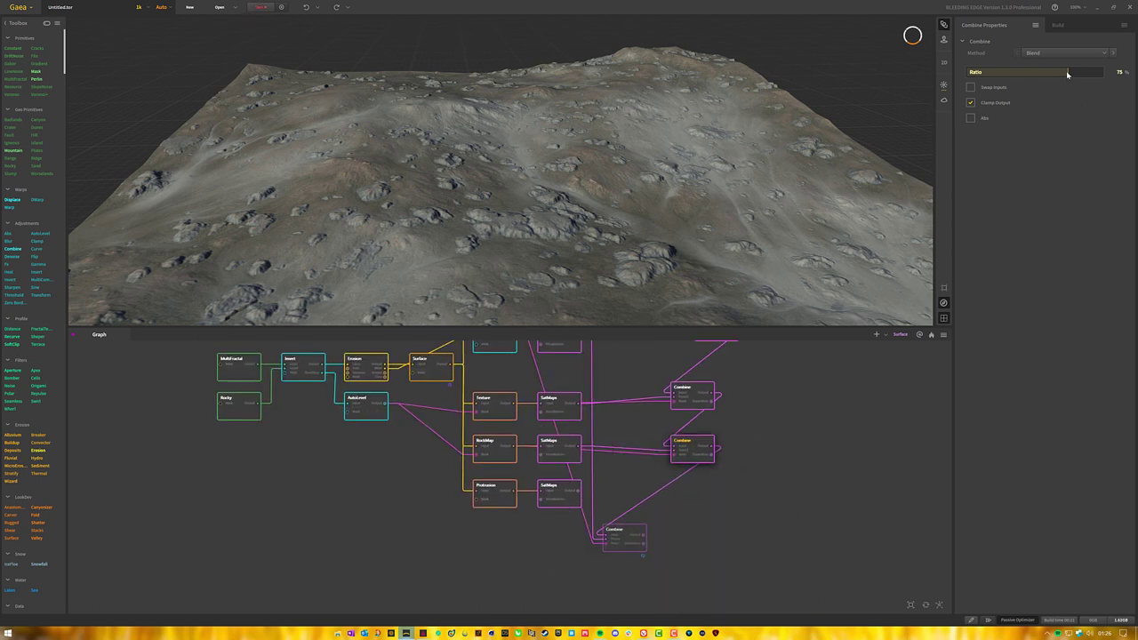
left_click_drag(1135, 69, 1137, 70)
left_click(697, 402)
mouse_move(743, 384)
middle_mouse_down()
mouse_move(724, 461)
mouse_move(752, 388)
middle_mouse_up()
left_click(697, 405)
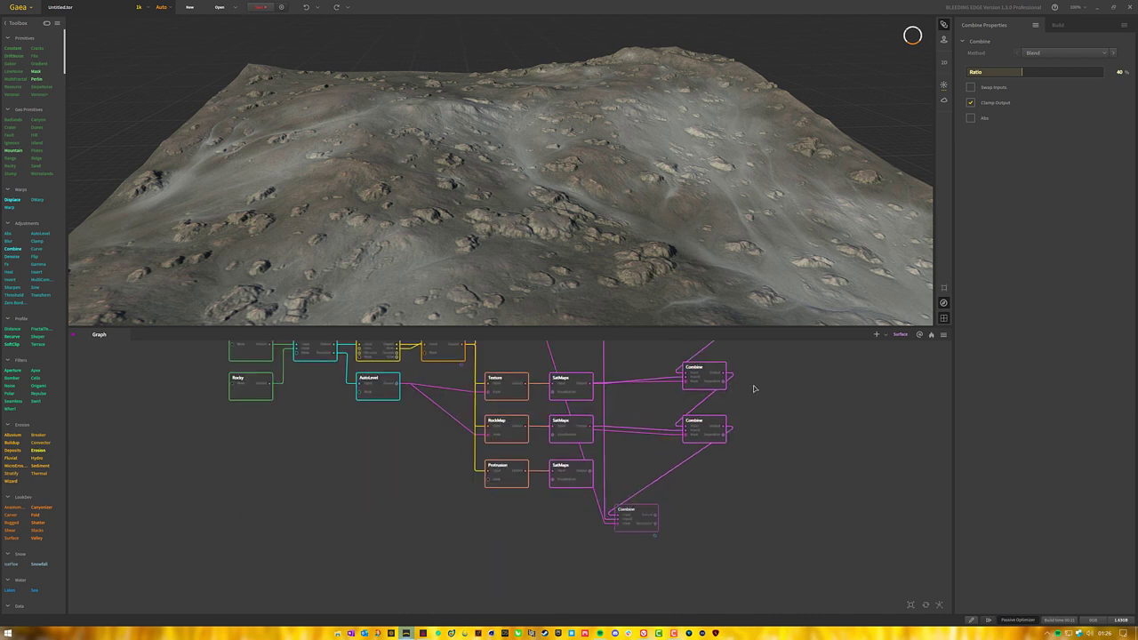
Place the last Combine beside the Protrusion row, feed that row's SatMaps into its second input and mask it with Protrusion.
left_click_drag(627, 524, 703, 496)
left_click_drag(591, 474, 526, 471)
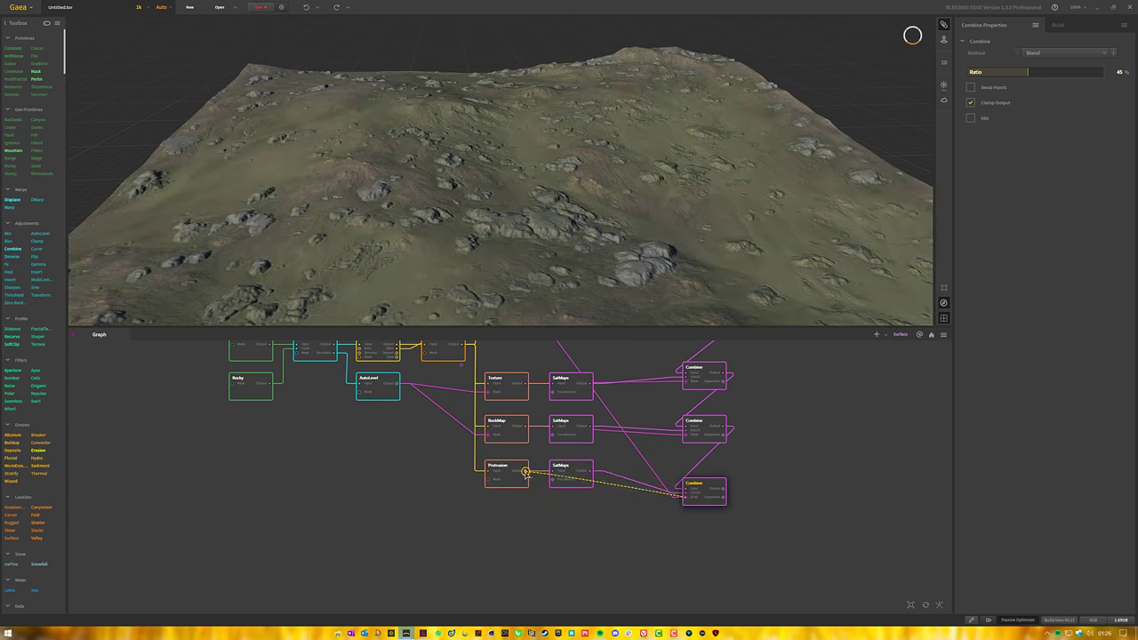
Move the first Combine beside the upper Texture row and bring the other three Combine nodes closer to their SatMaps nodes.
middle_click_drag(542, 511, 459, 525)
middle_click_drag(630, 488, 582, 548)
left_click_drag(598, 401, 512, 370)
middle_click_drag(638, 543, 619, 488)
left_click_drag(642, 565, 532, 404)
middle_click_drag(554, 416, 584, 461)
left_click_drag(584, 460, 547, 461)
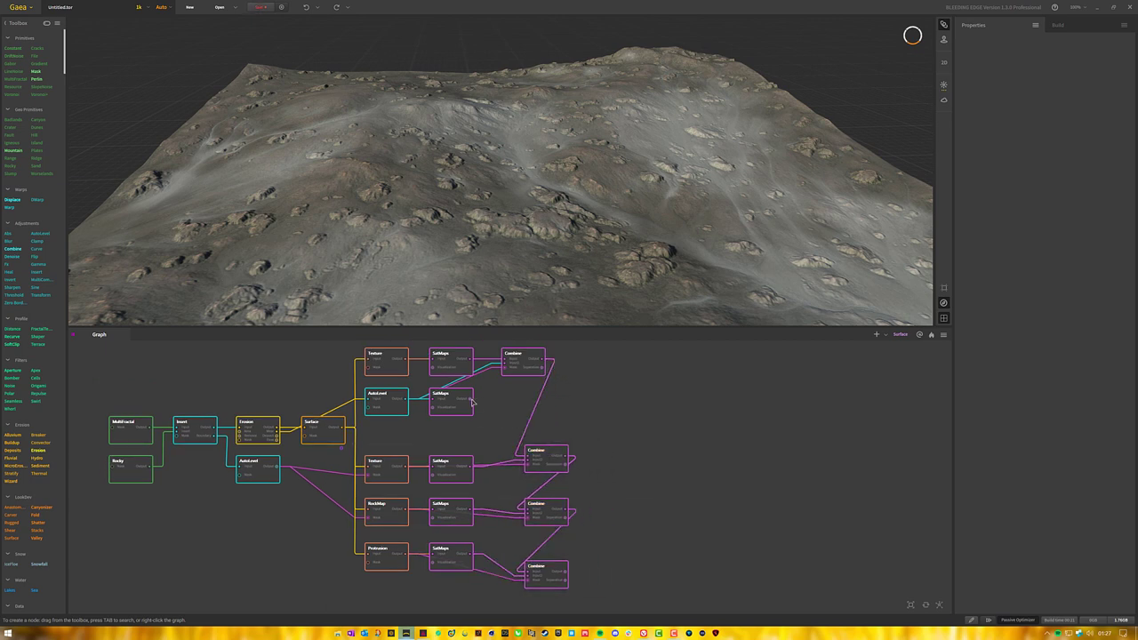
Connect the Wear-fed AutoLevel row's SatMaps to the first Combine's second input and set that SatMaps node's Noise to 2%.
left_click_drag(472, 402, 504, 363)
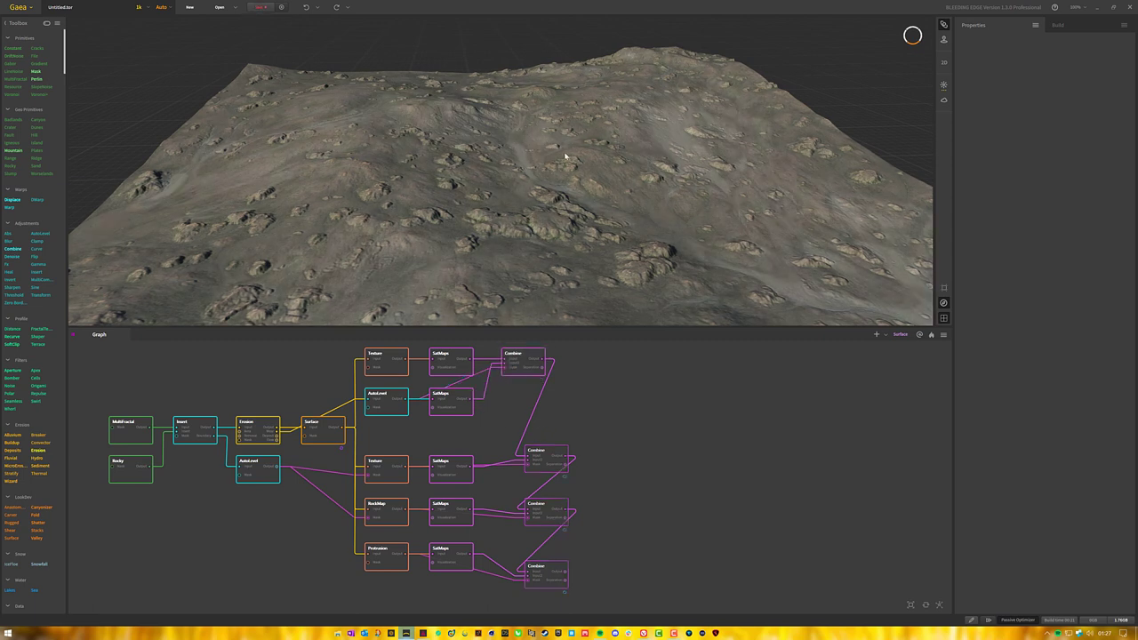
left_click(462, 409)
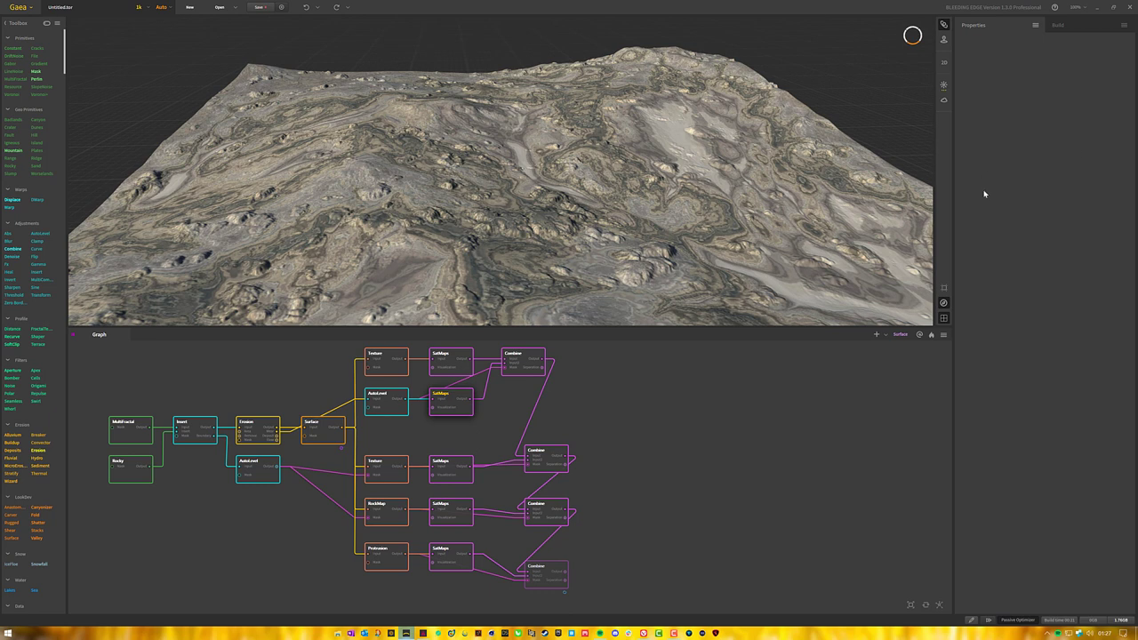
left_click(962, 394)
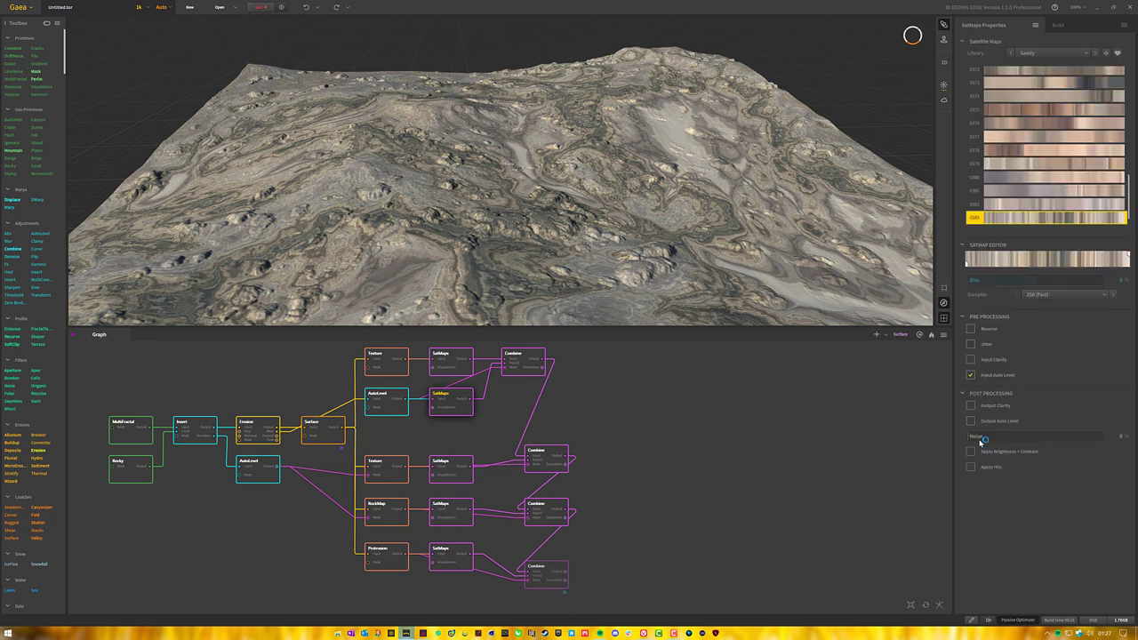
left_click(974, 437)
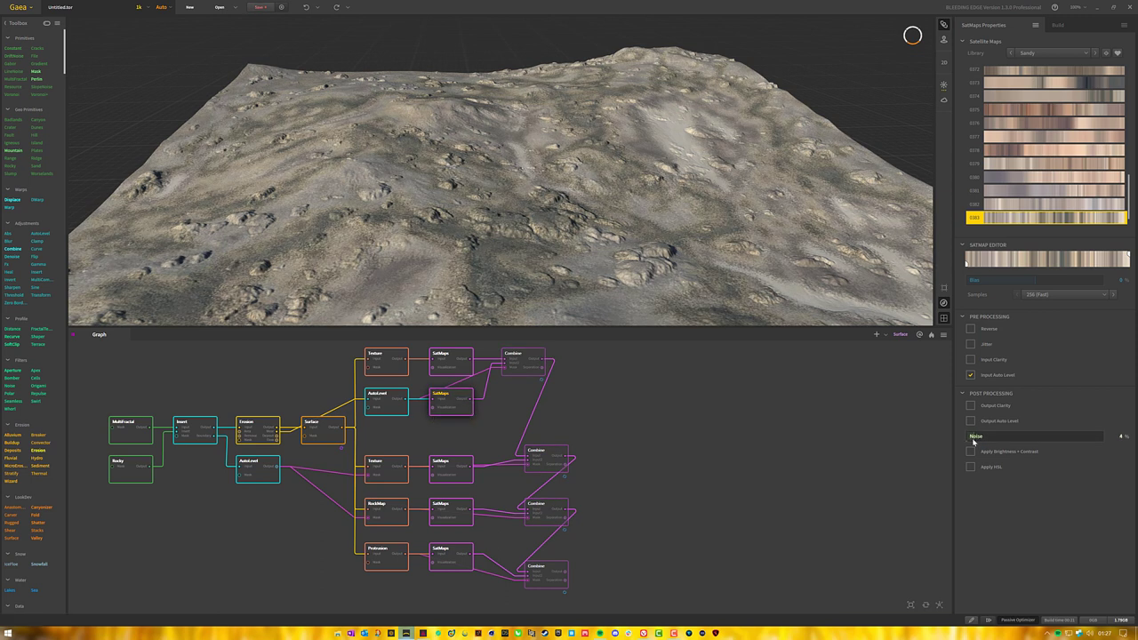
left_click_drag(971, 436, 969, 436)
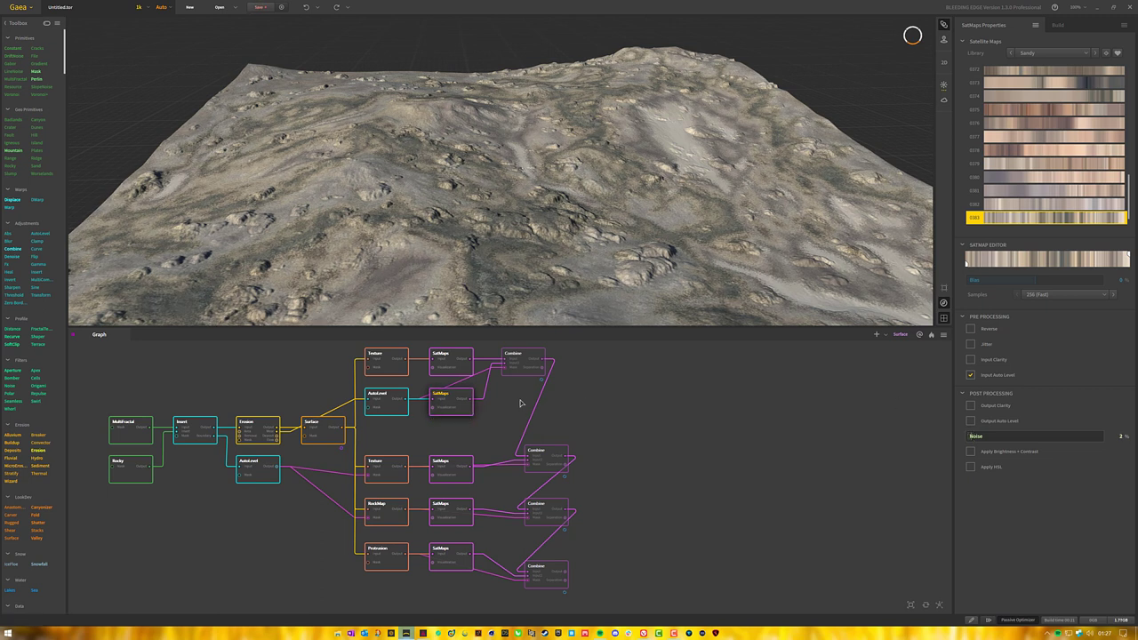
left_click(531, 364)
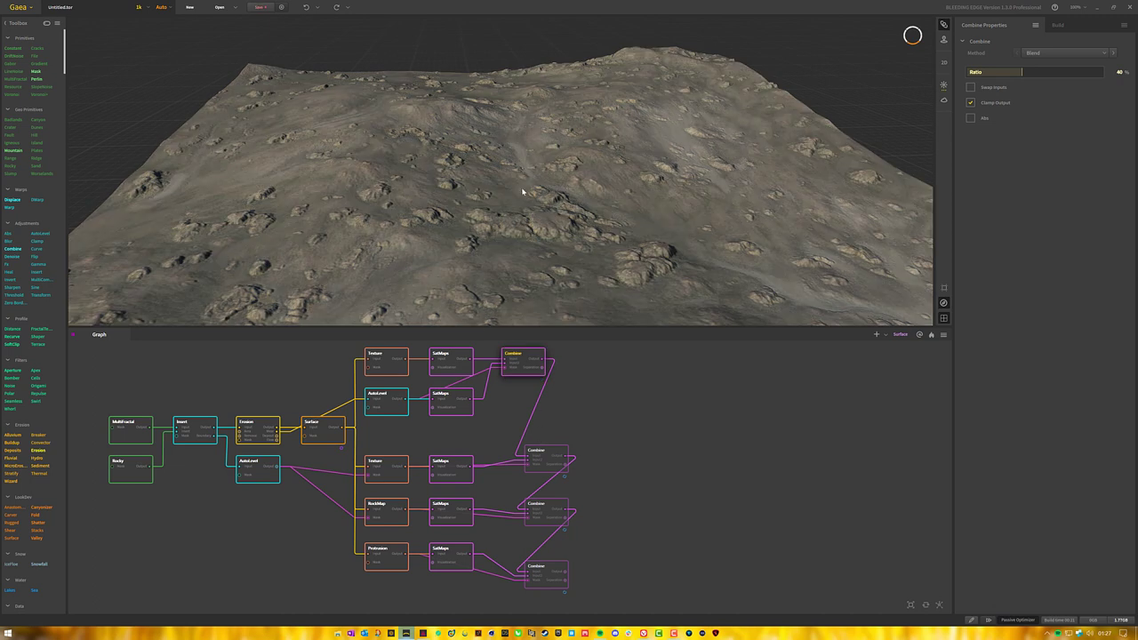
Align all four Combine nodes in one column, each level with its row and the first between the upper two rows.
left_click_drag(624, 591, 524, 470)
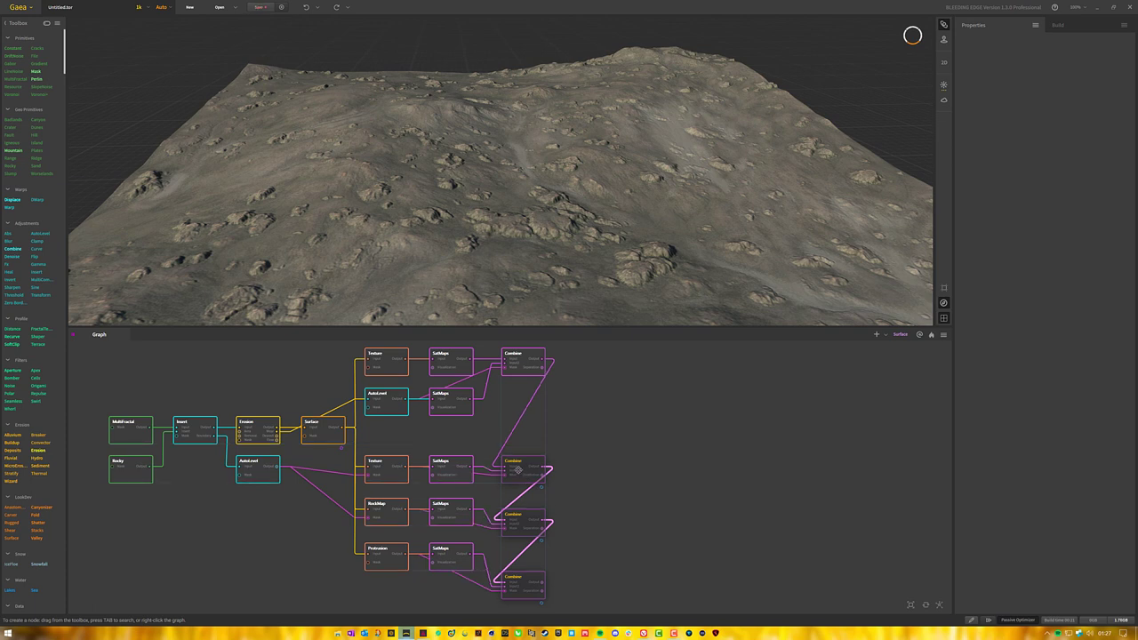
left_click(576, 521)
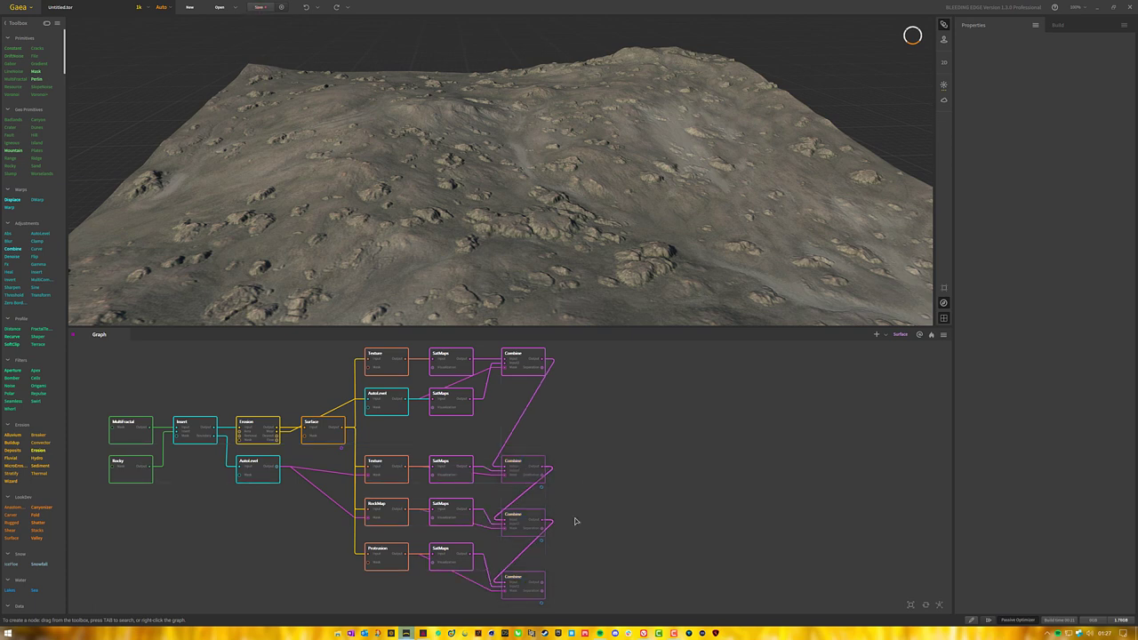
left_click_drag(524, 521, 522, 505)
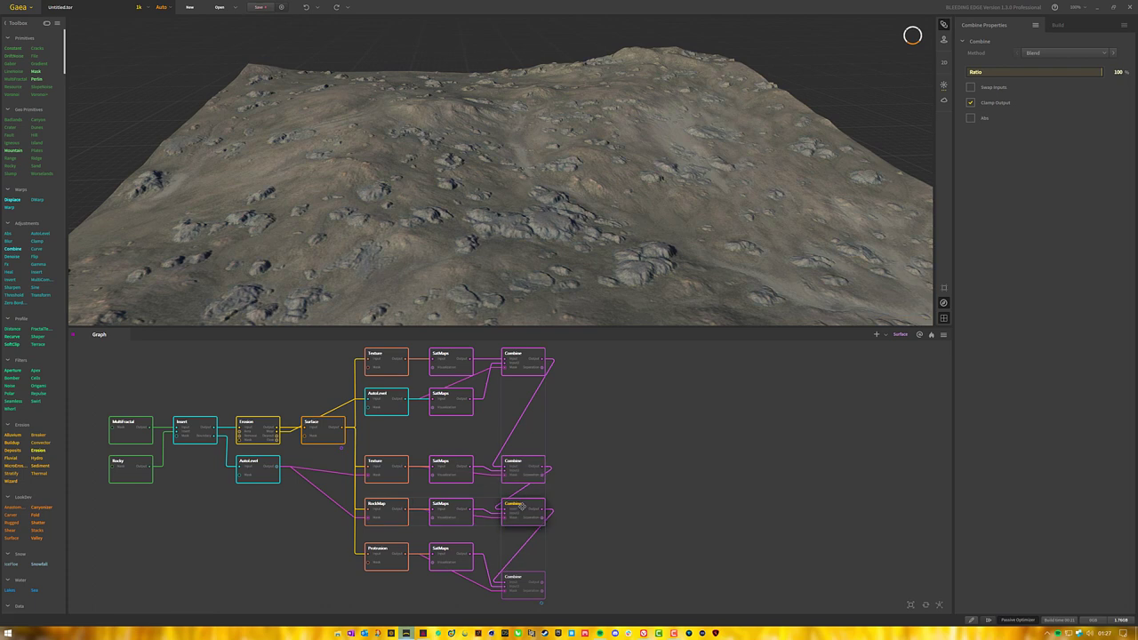
left_click_drag(525, 575, 524, 548)
left_click(618, 442)
left_click_drag(525, 358, 524, 384)
Move the Wear-fed AutoLevel and its SatMaps node down to sit just above the lower Texture row.
left_click_drag(396, 426, 450, 393)
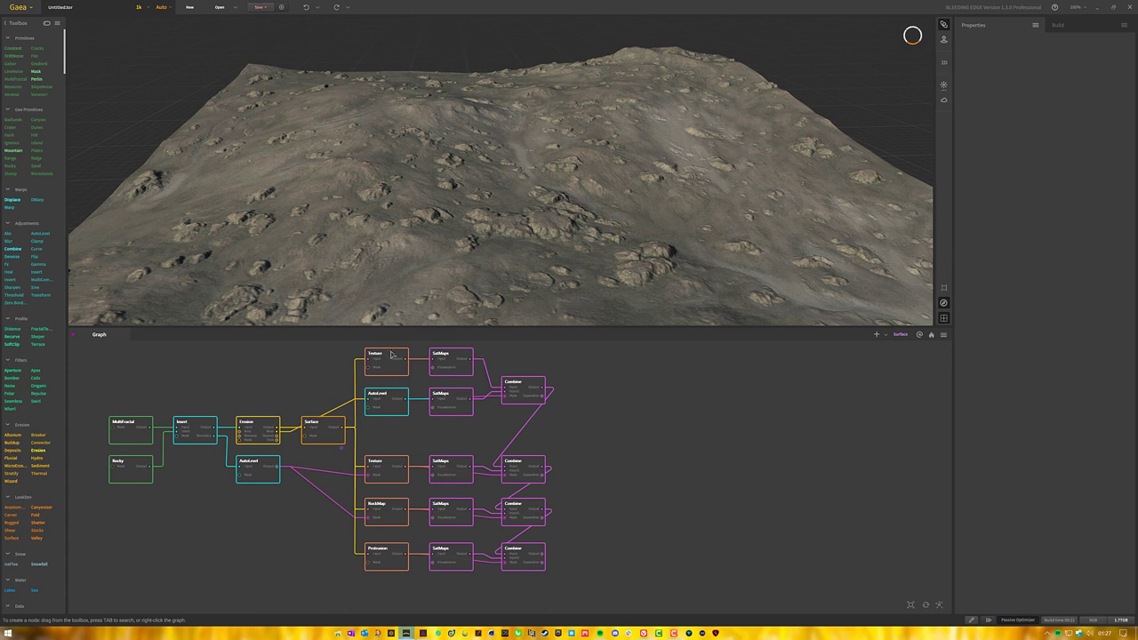
left_click_drag(364, 348, 458, 364)
left_click_drag(376, 438, 453, 423)
left_click(671, 440)
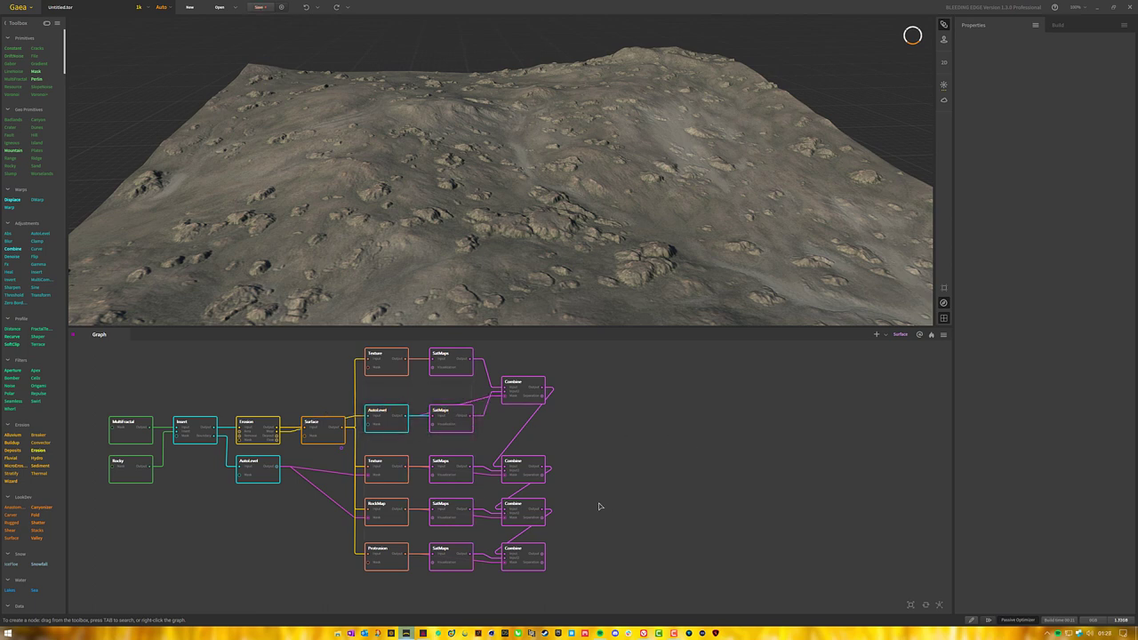
Preview each Combine node from first to last and examine the layered colours on the terrain from different angles.
left_click_drag(560, 306, 529, 260)
scroll(525, 249, "down", 3)
scroll(534, 260, "up", 3)
left_click(533, 392)
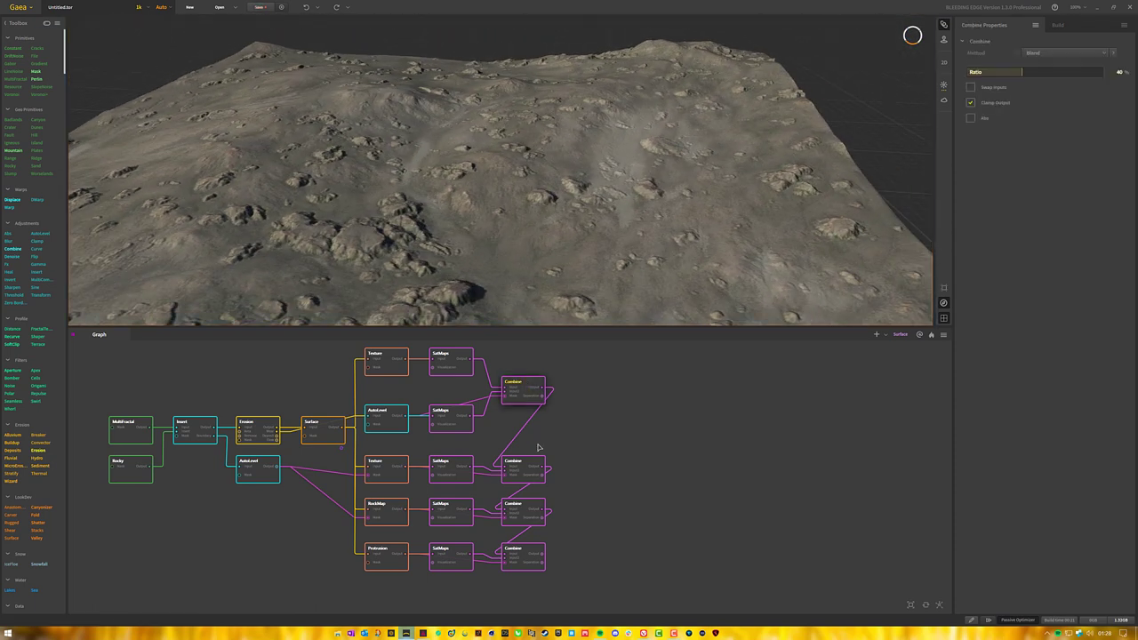
left_click(526, 466)
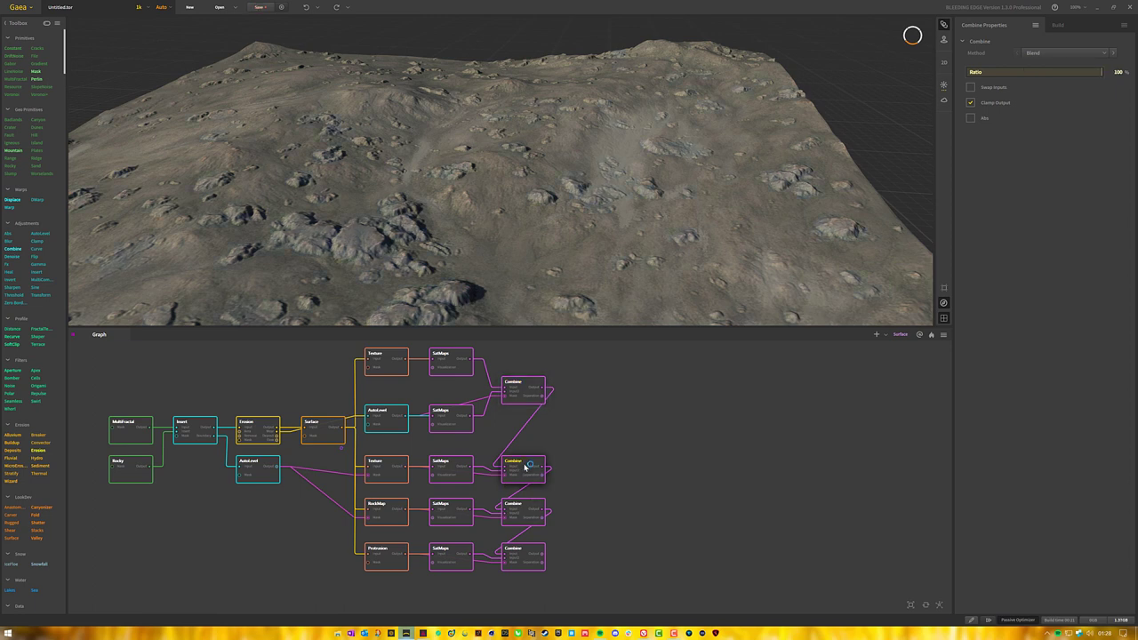
left_click(528, 509)
left_click(526, 554)
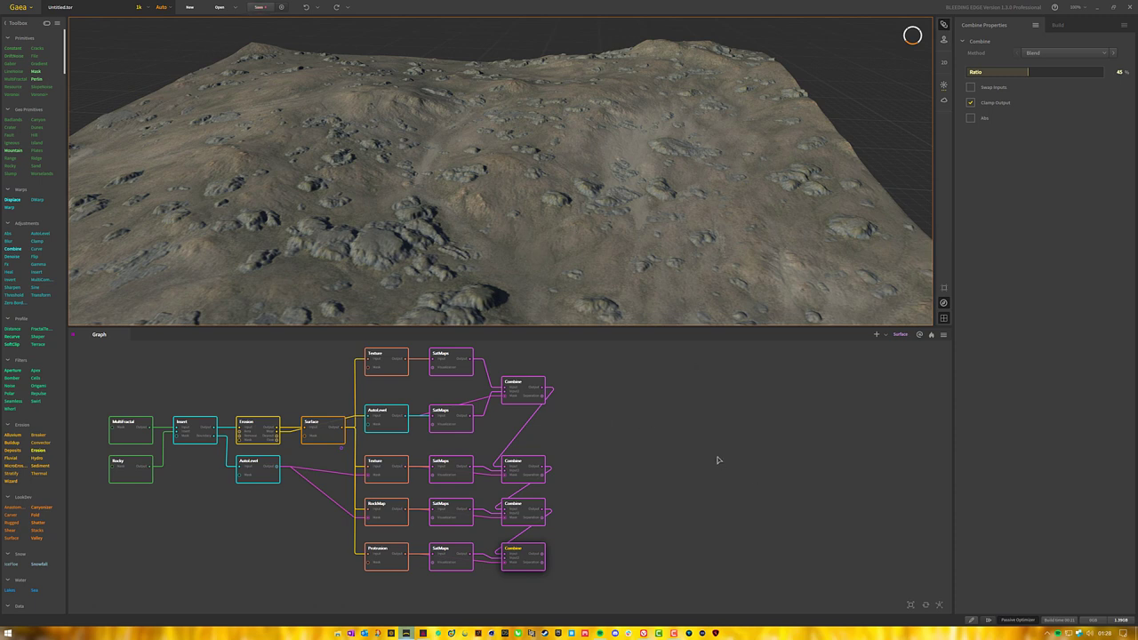
left_click(732, 483)
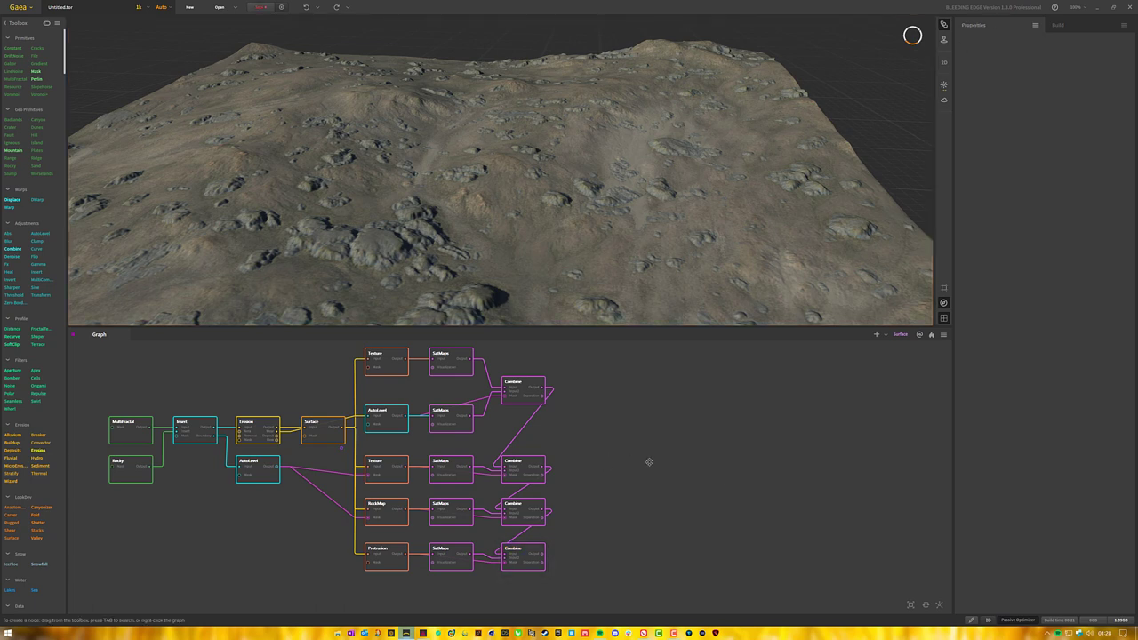
left_click_drag(522, 187, 571, 208)
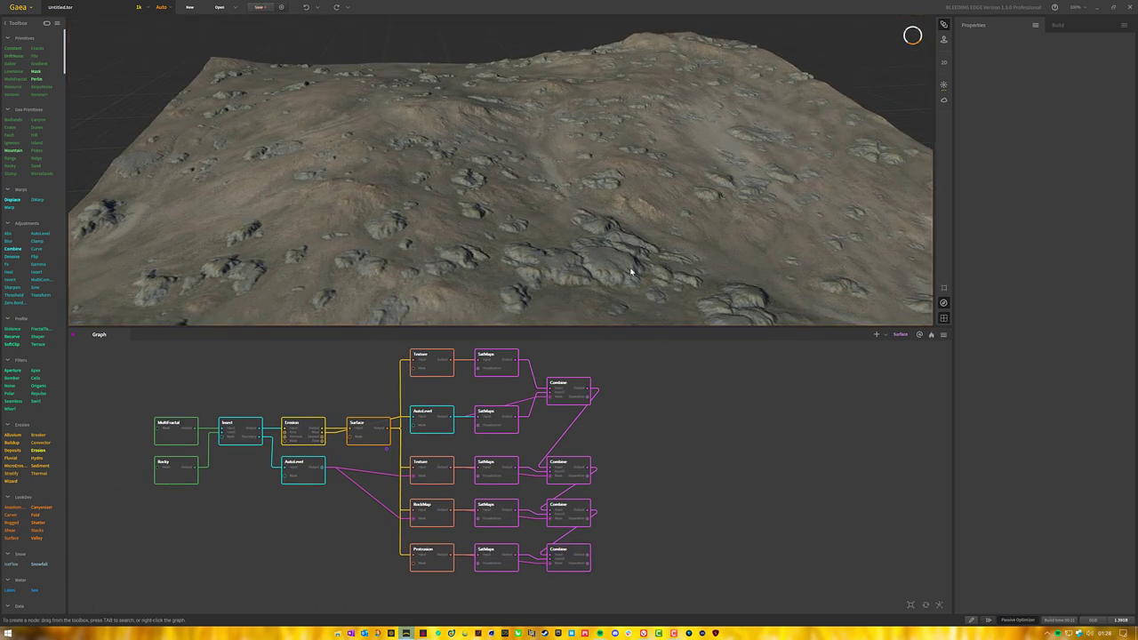
left_click_drag(632, 272, 588, 186)
Add a Normal Map node and feed it from the Surface node's output.
right_click(626, 466)
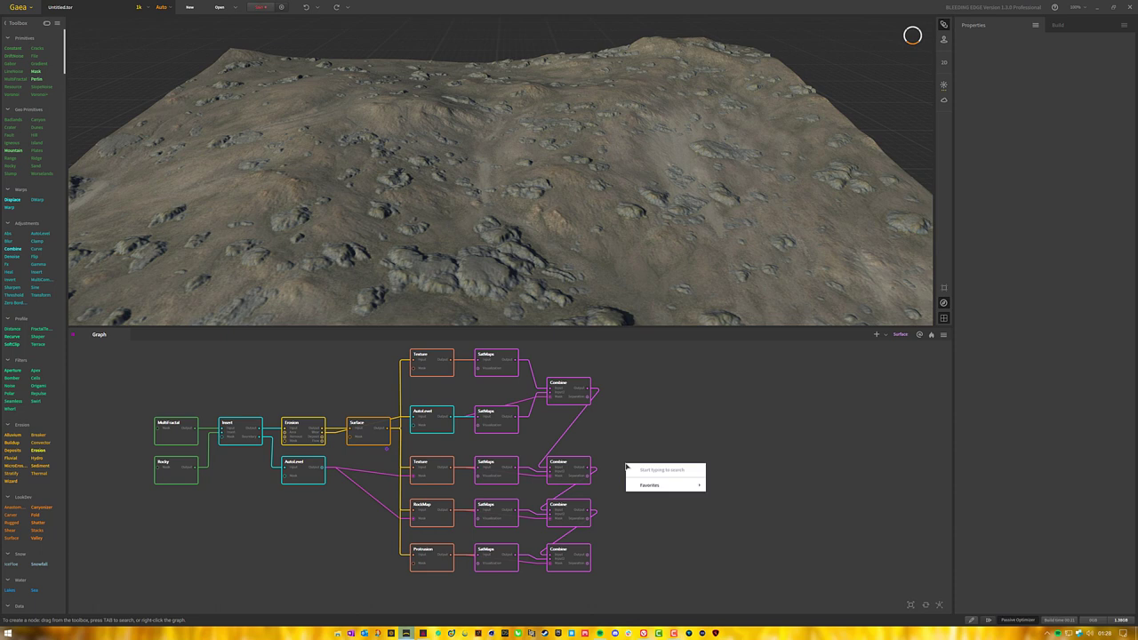
type("normal")
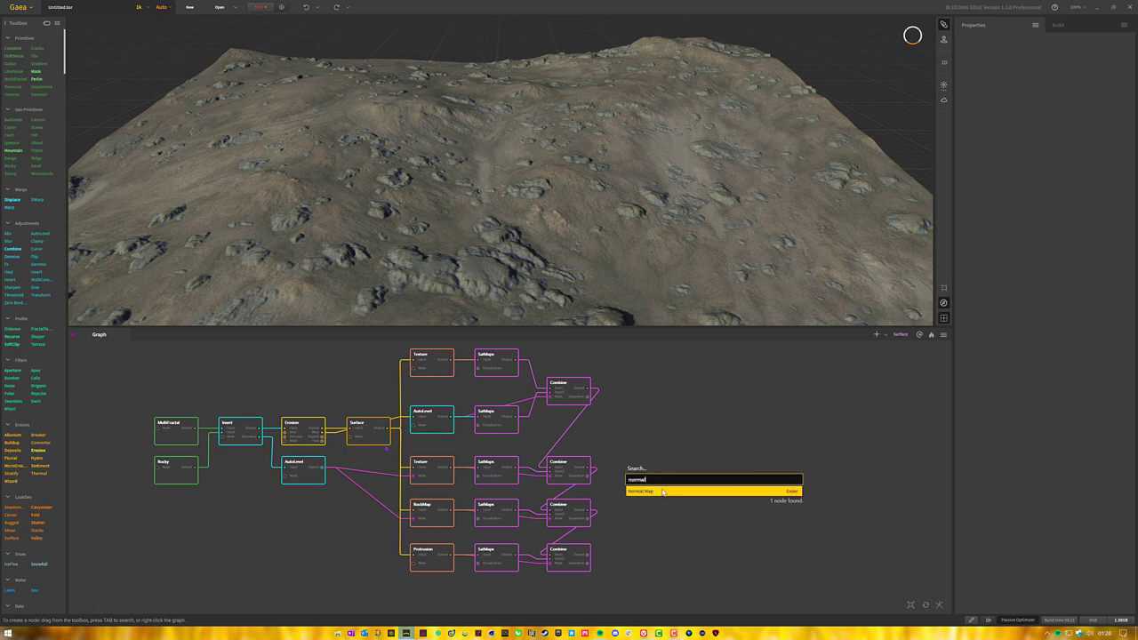
left_click(661, 491)
left_click_drag(628, 477, 389, 427)
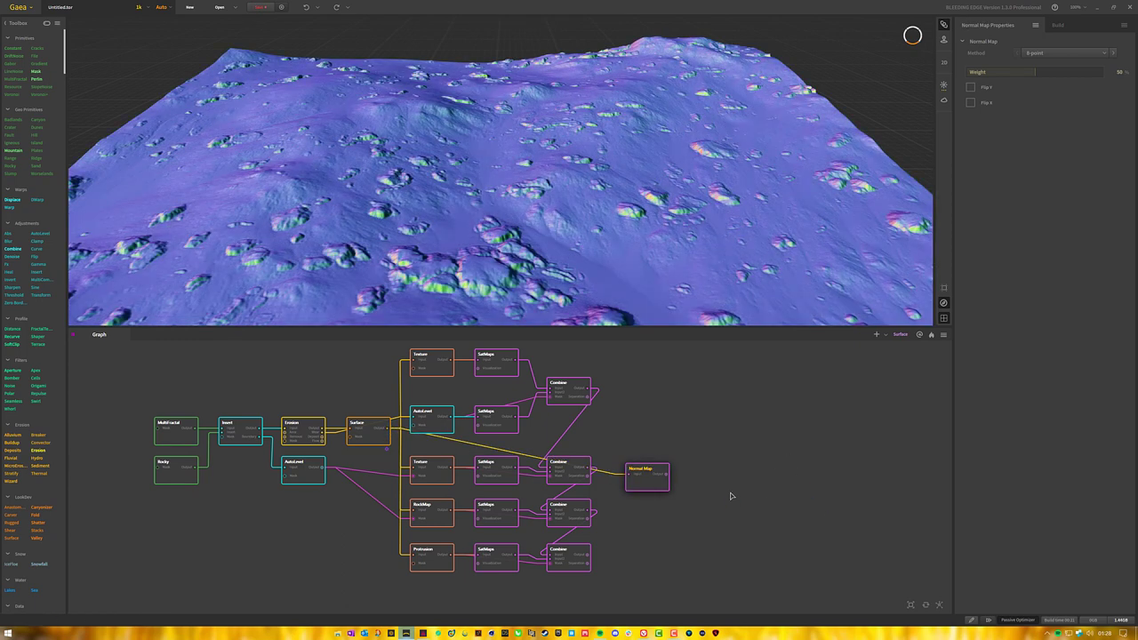
Move the Normal Map node above the upper Texture node and mark it for export.
middle_click_drag(677, 480, 709, 514)
left_click_drag(683, 527, 466, 361)
right_click(467, 360)
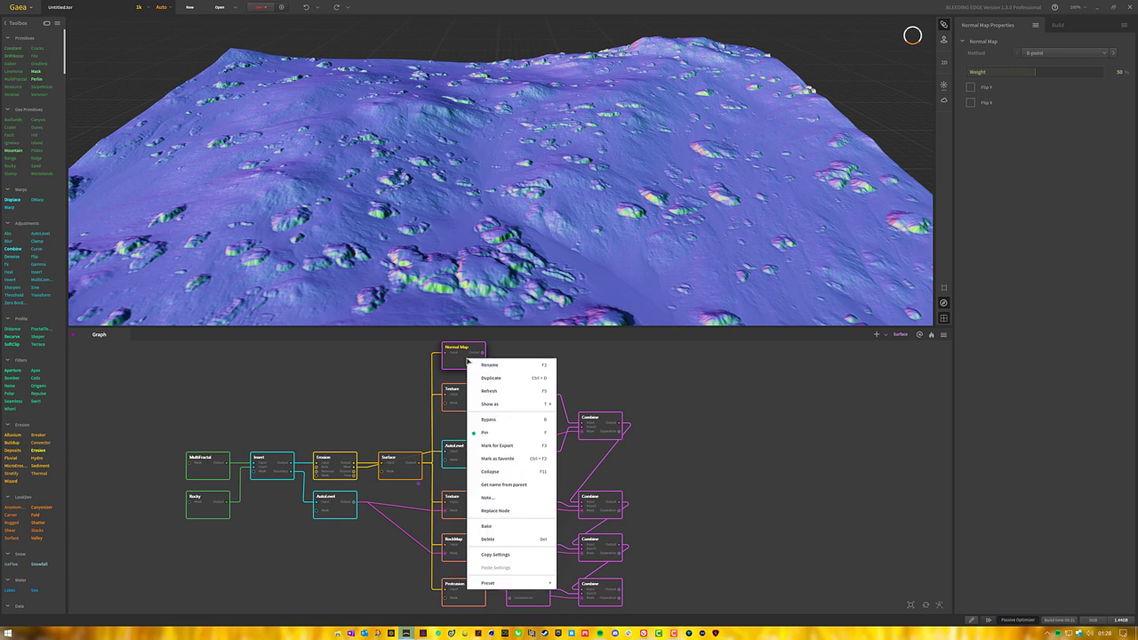
left_click(518, 447)
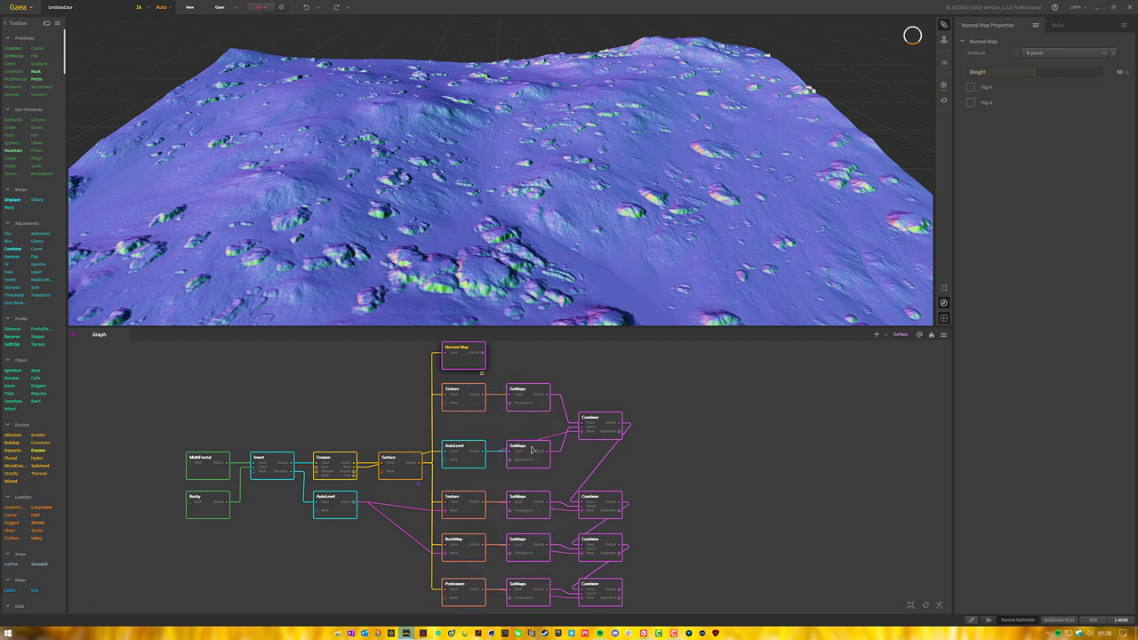
Mark the Surface node for export.
right_click(411, 474)
left_click(404, 471)
left_click(403, 470)
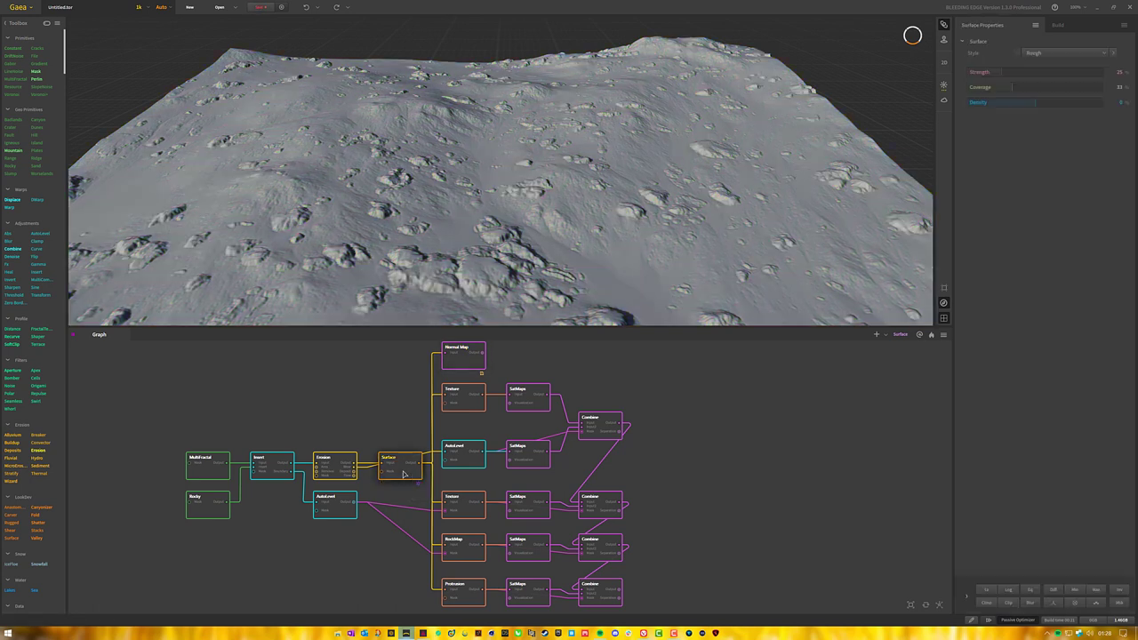
right_click(404, 470)
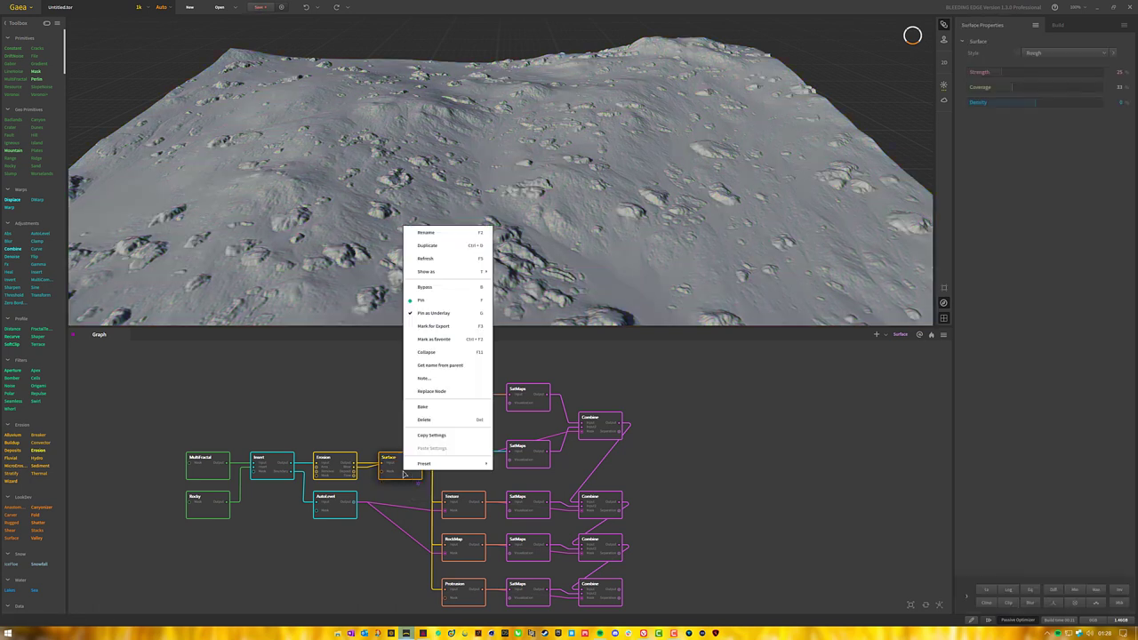
left_click(452, 325)
scroll(622, 533, "down", 3)
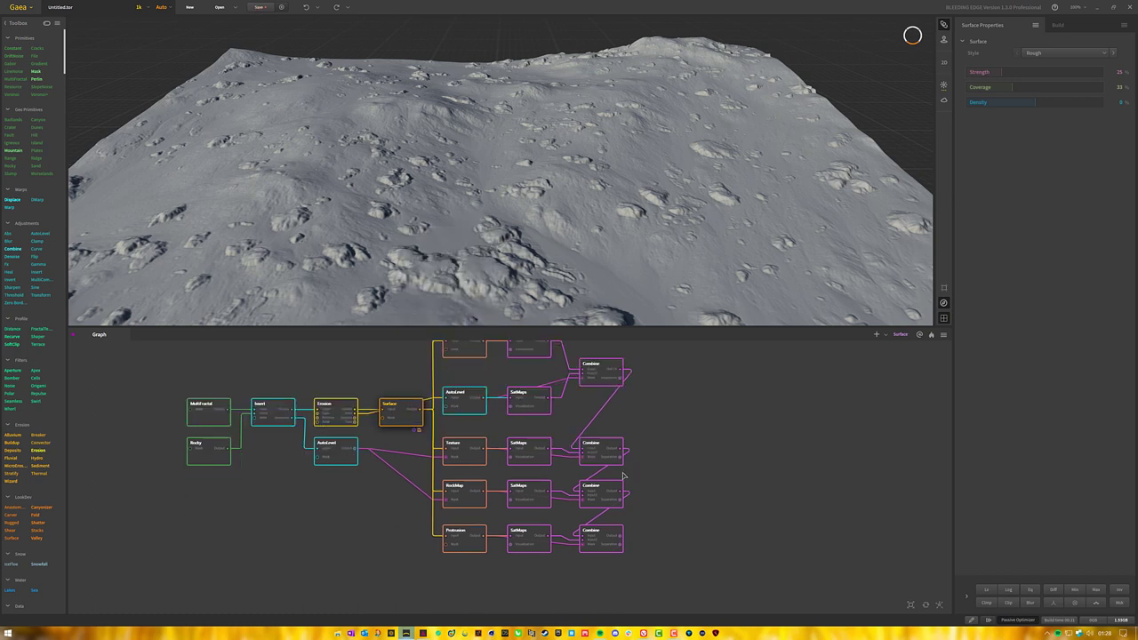
Mark the lowest Combine node in the graph, the final colour layer, for export.
left_click(605, 512)
right_click(606, 511)
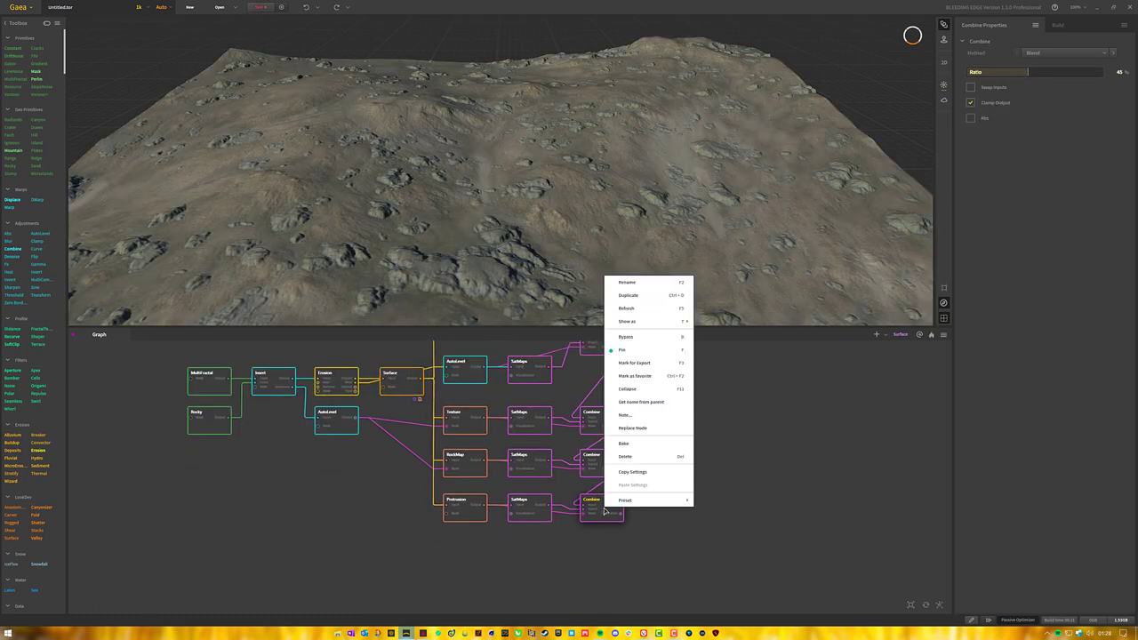
left_click(645, 364)
left_click(660, 408)
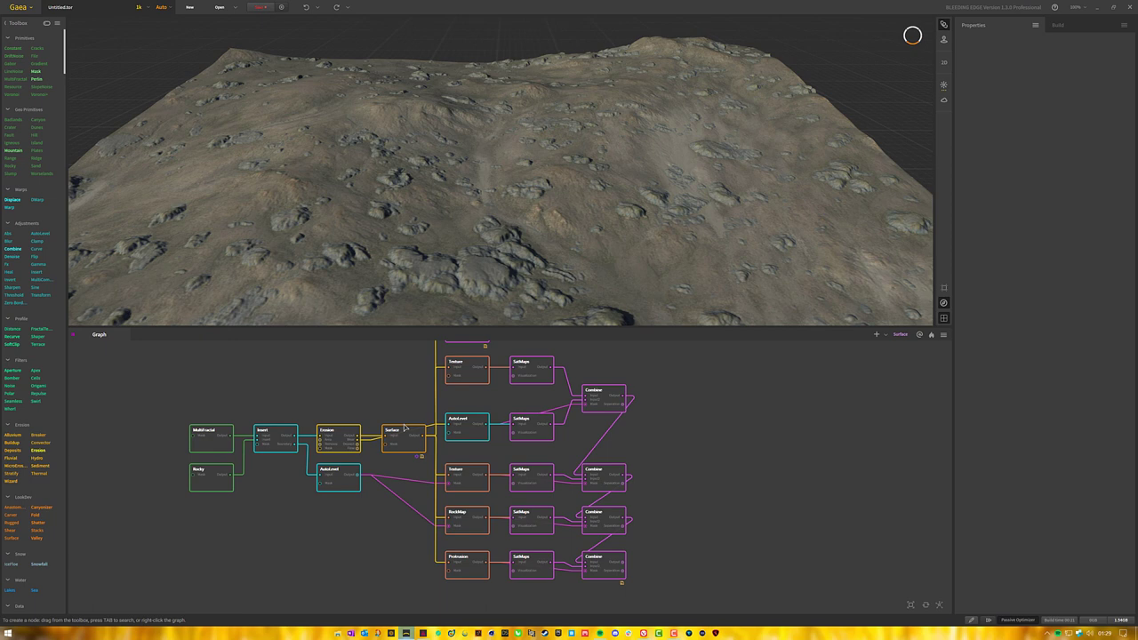
Create a new folder on the Desktop with the default name and choose it as the build destination.
left_click(1067, 32)
left_click(1124, 565)
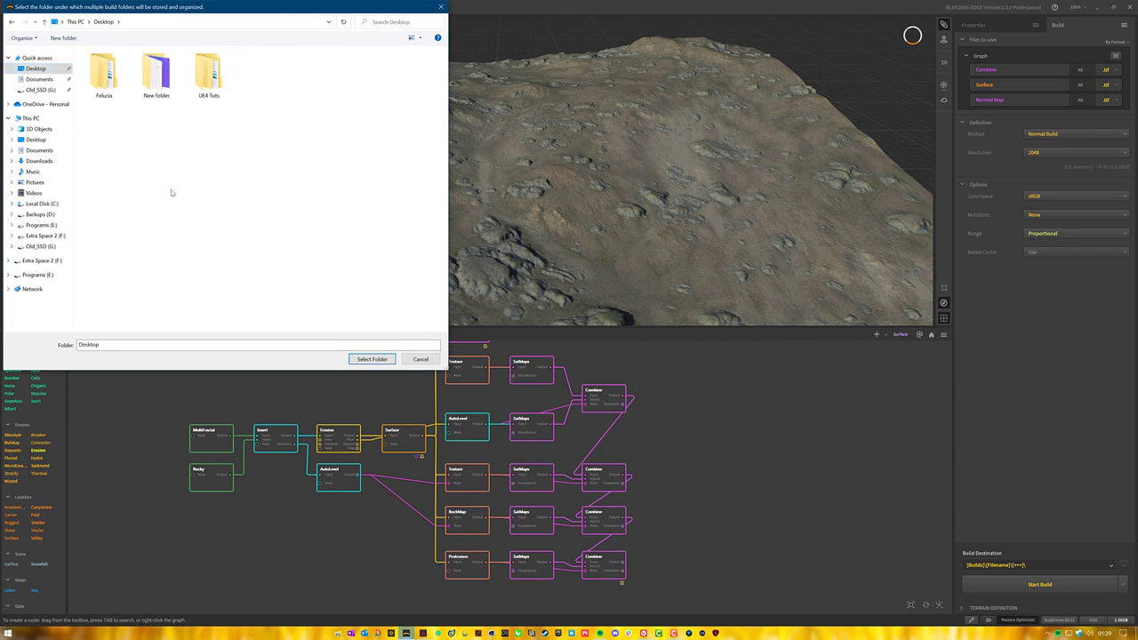
right_click(172, 192)
mouse_move(257, 354)
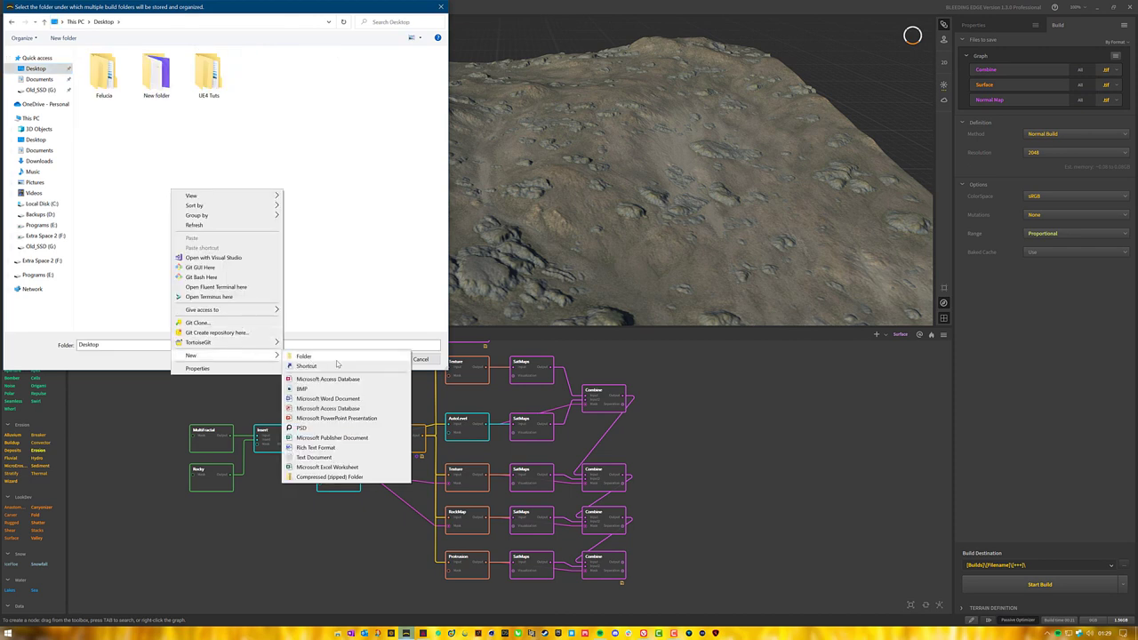
left_click(307, 356)
key("Return")
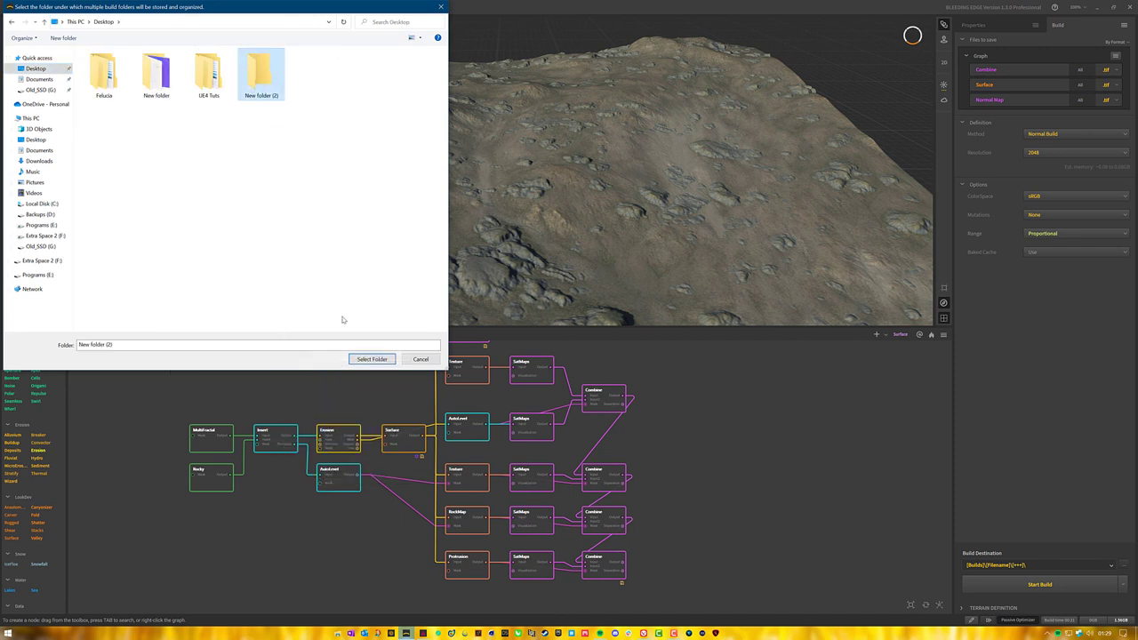
left_click(371, 359)
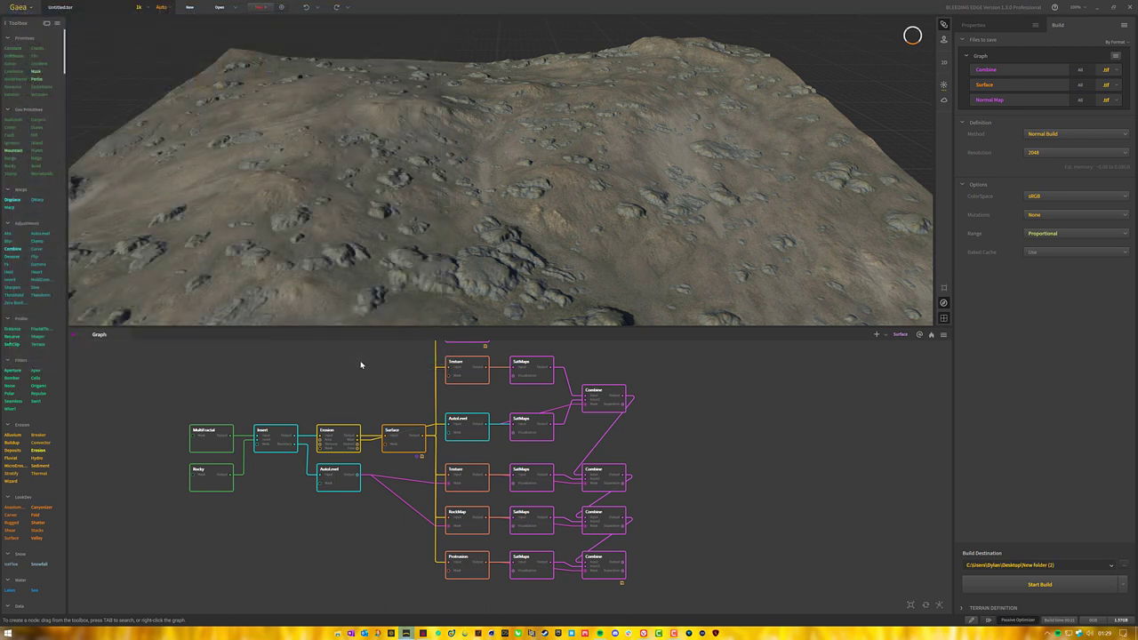
Set the build file formats to .png for Combine, .tif16 for Surface and .png for Normal Map.
left_click(1109, 70)
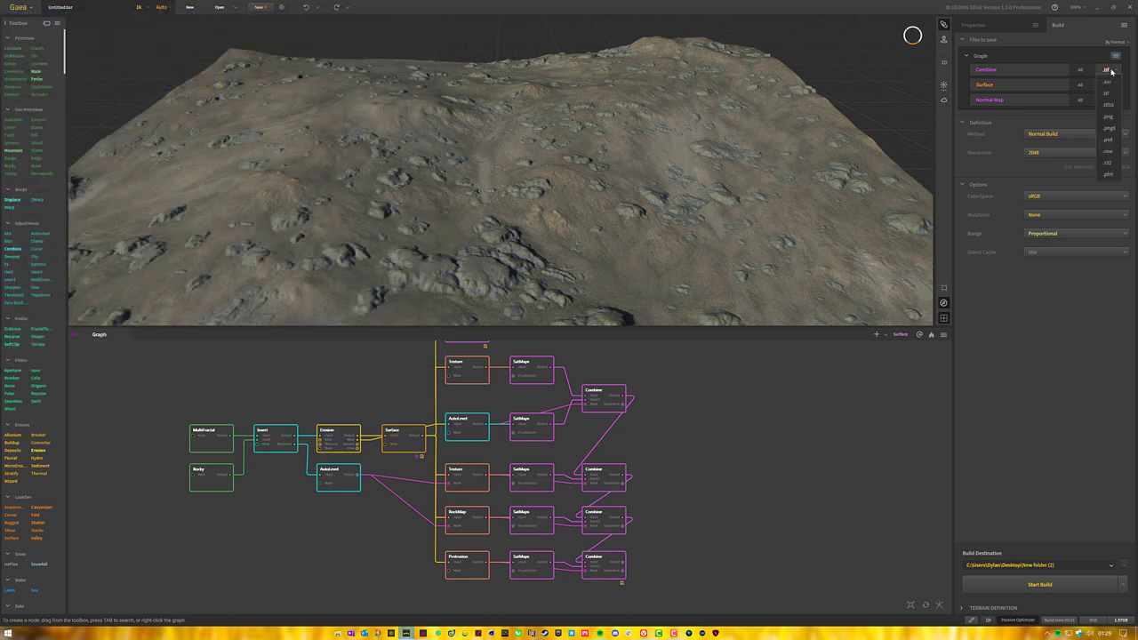
left_click(1116, 118)
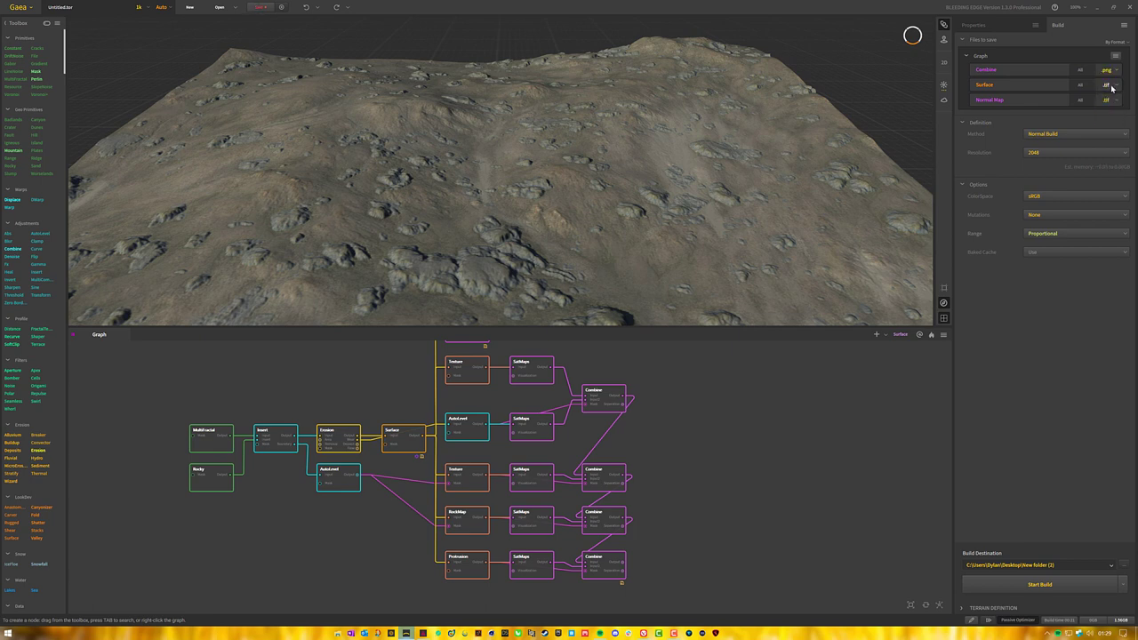
left_click(1111, 87)
left_click(1110, 119)
left_click(1110, 101)
left_click(1109, 146)
Set the build resolution to 4096.
left_click(1071, 154)
scroll(1044, 182, "up", 2)
left_click(1047, 235)
Start the build and save the project as asdfg in New folder (2) on the Desktop.
left_click(1083, 581)
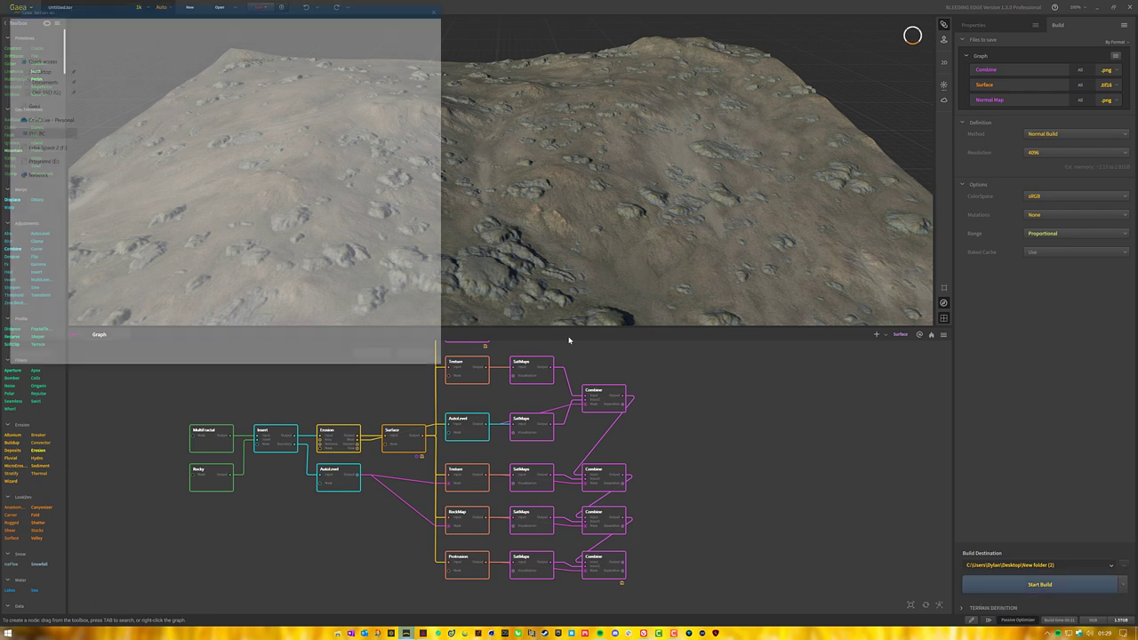
double_click(208, 77)
left_click(367, 325)
type("asdfg")
left_click(376, 359)
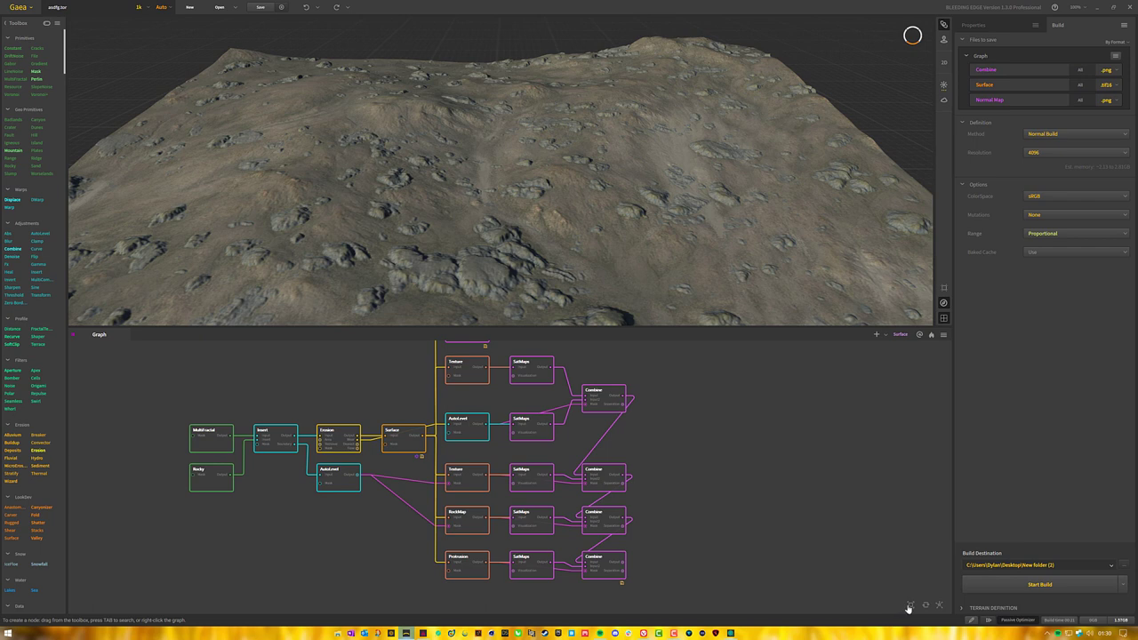
middle_click_drag(681, 425, 697, 429)
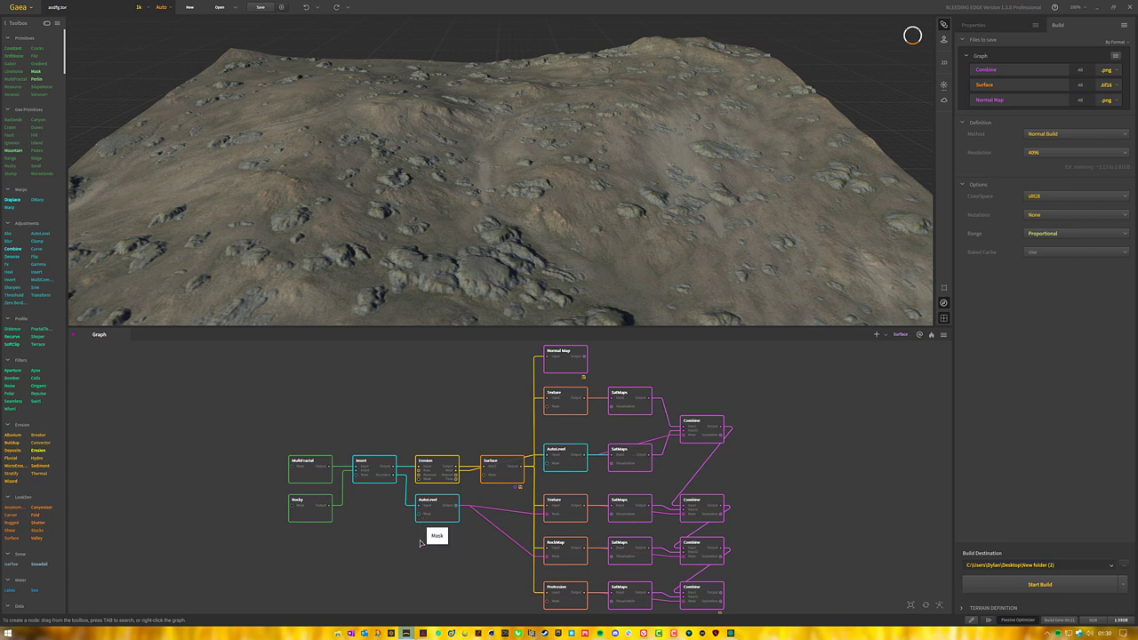
left_click_drag(231, 562, 490, 433)
left_click(401, 572)
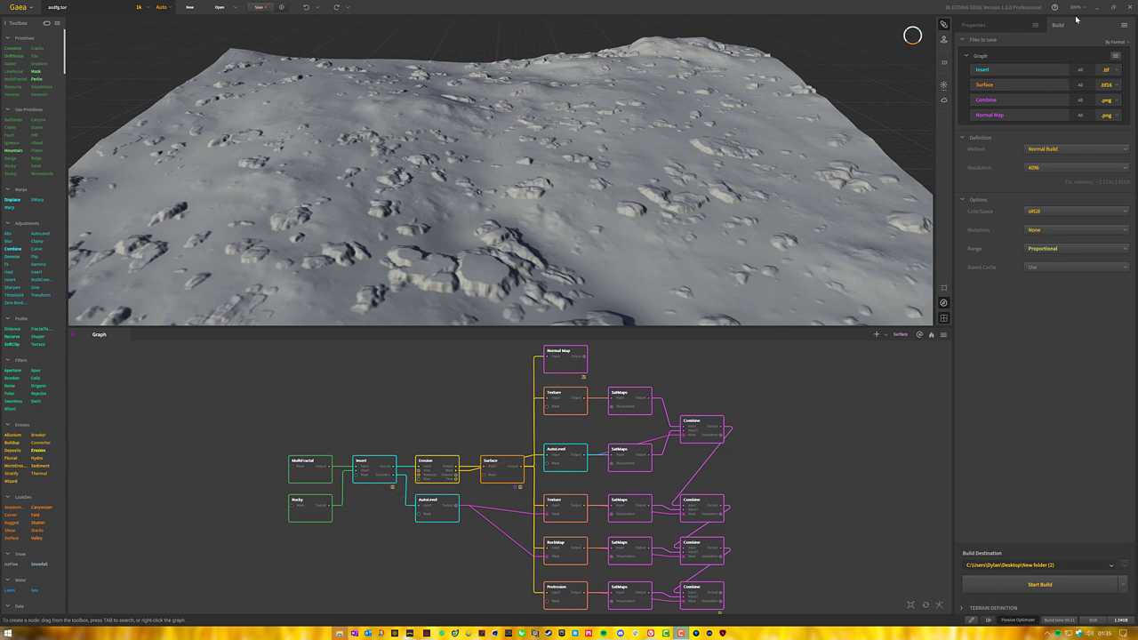
Exclude the Insert node's primary Output from its export, set its format to .png, and start the build.
left_click(1080, 69)
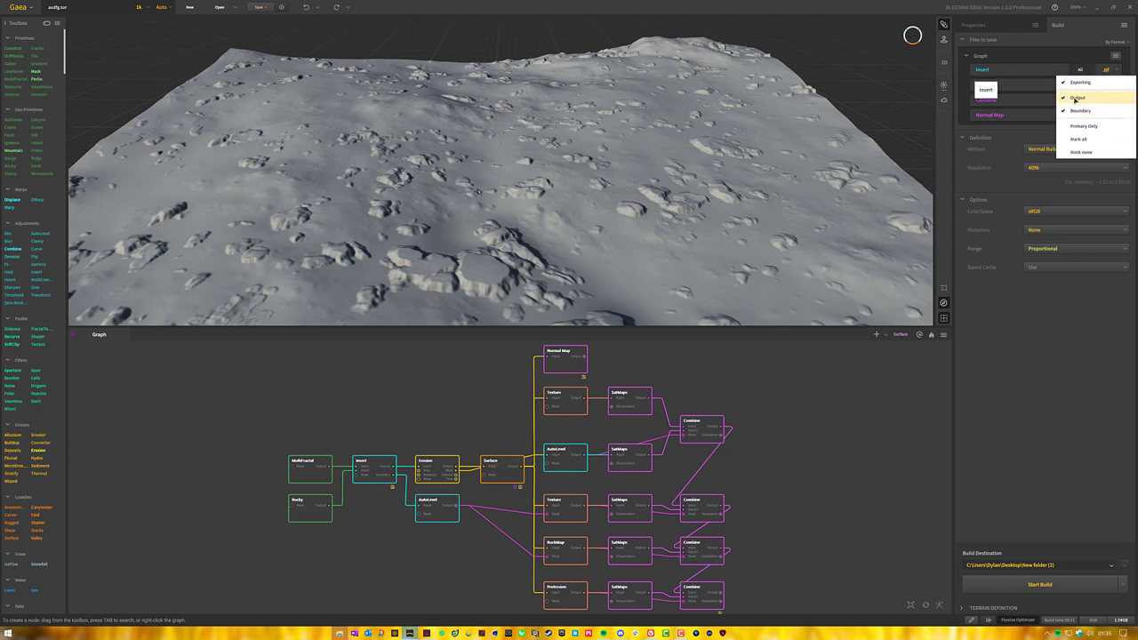
left_click(1076, 100)
left_click(1111, 70)
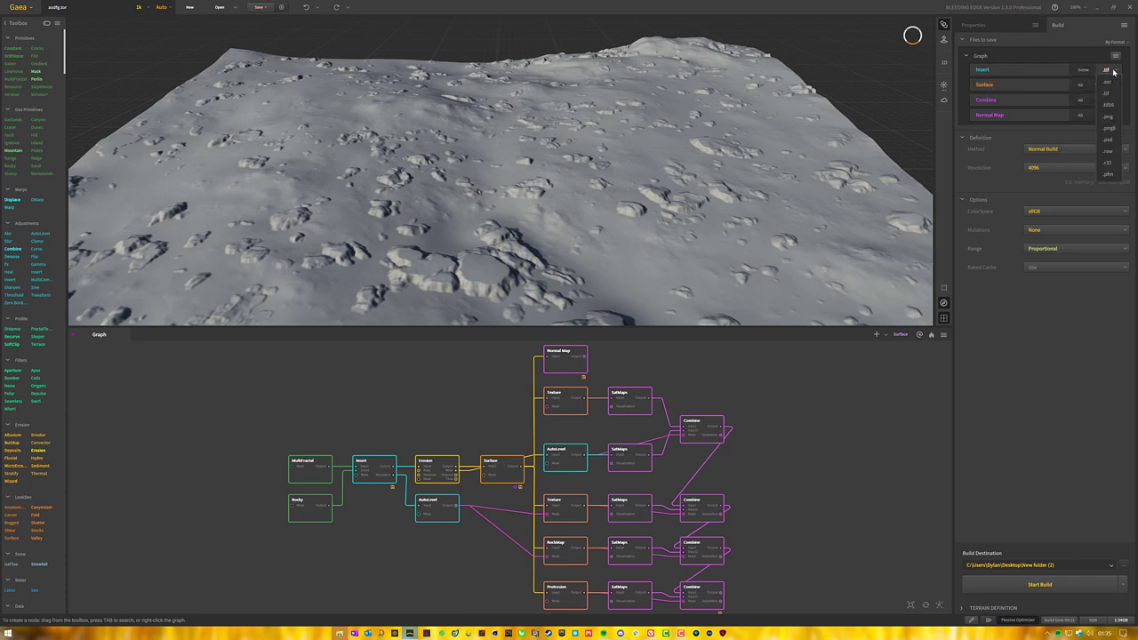
left_click(1114, 116)
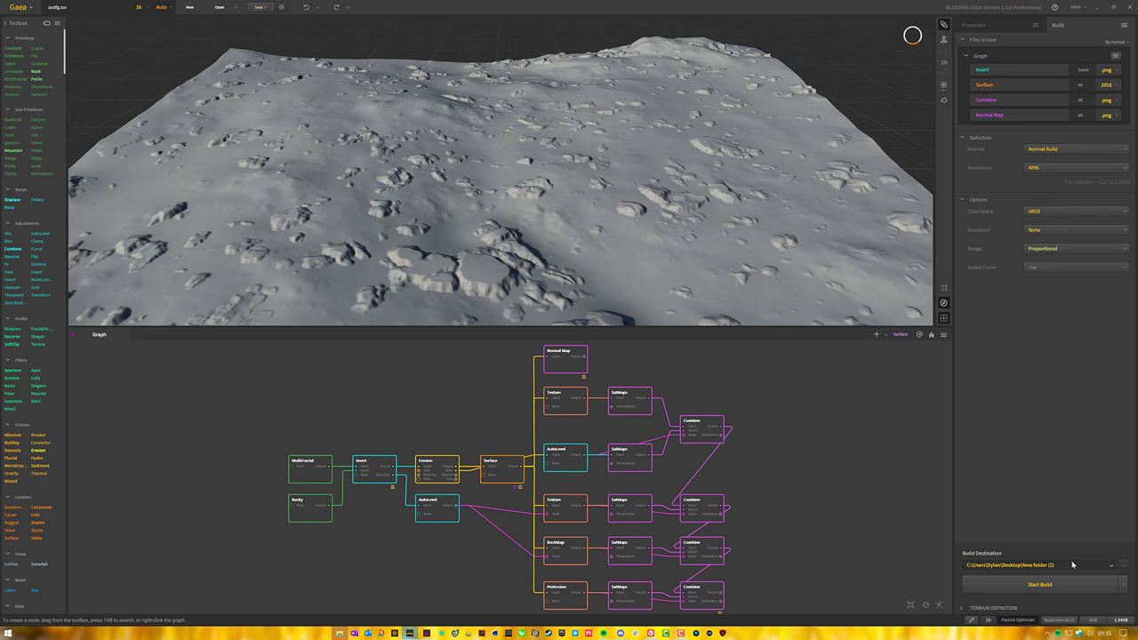
left_click(1076, 586)
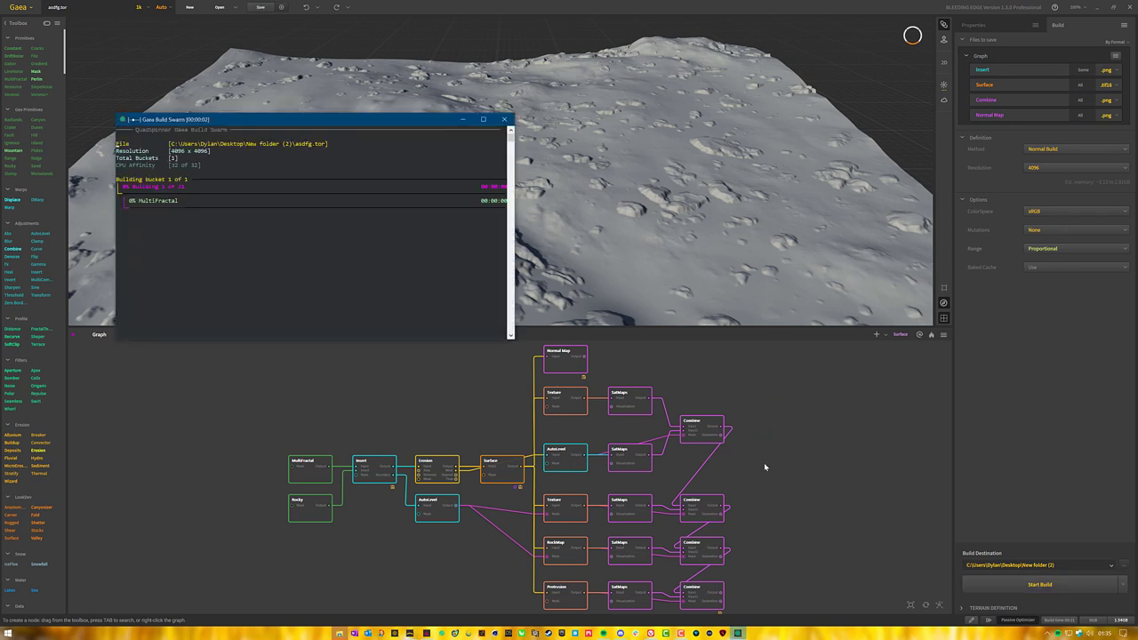
Switch to Cinema 4D and examine the plane's object size properties.
left_click(483, 632)
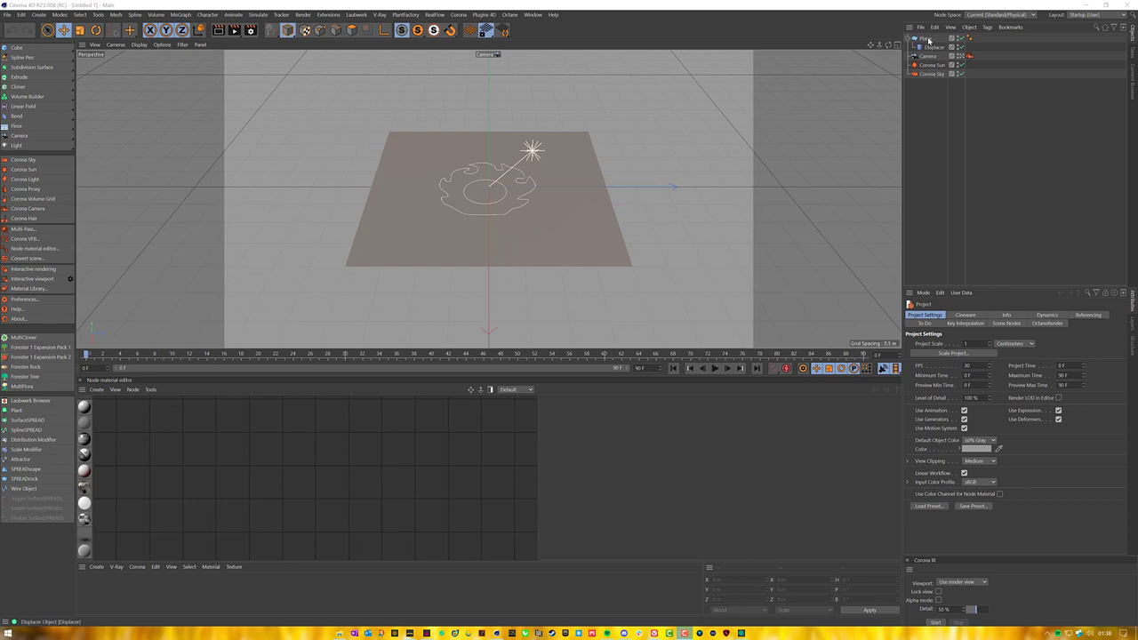
left_click(928, 39)
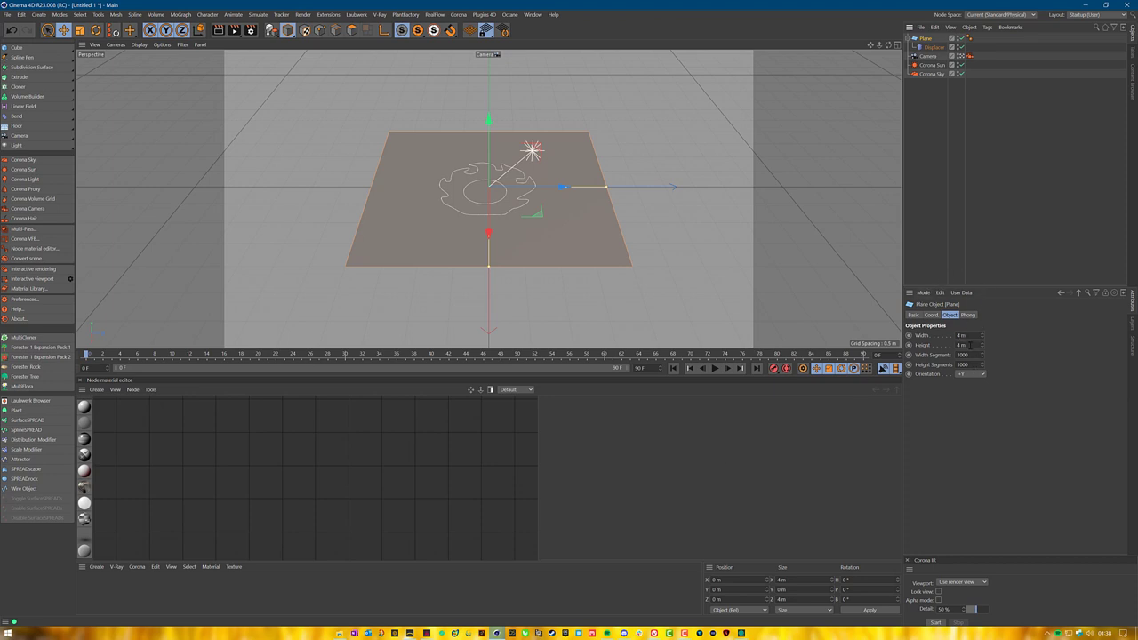
left_click(964, 335)
left_click(1002, 235)
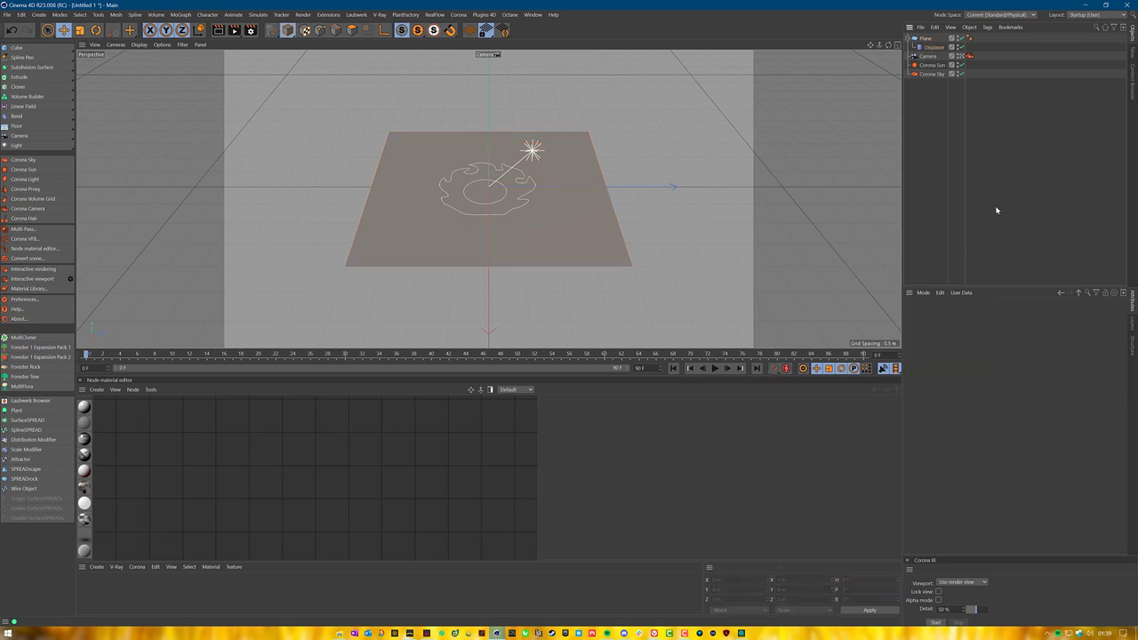
Set the plane's width and height to 100 m each.
left_click(928, 39)
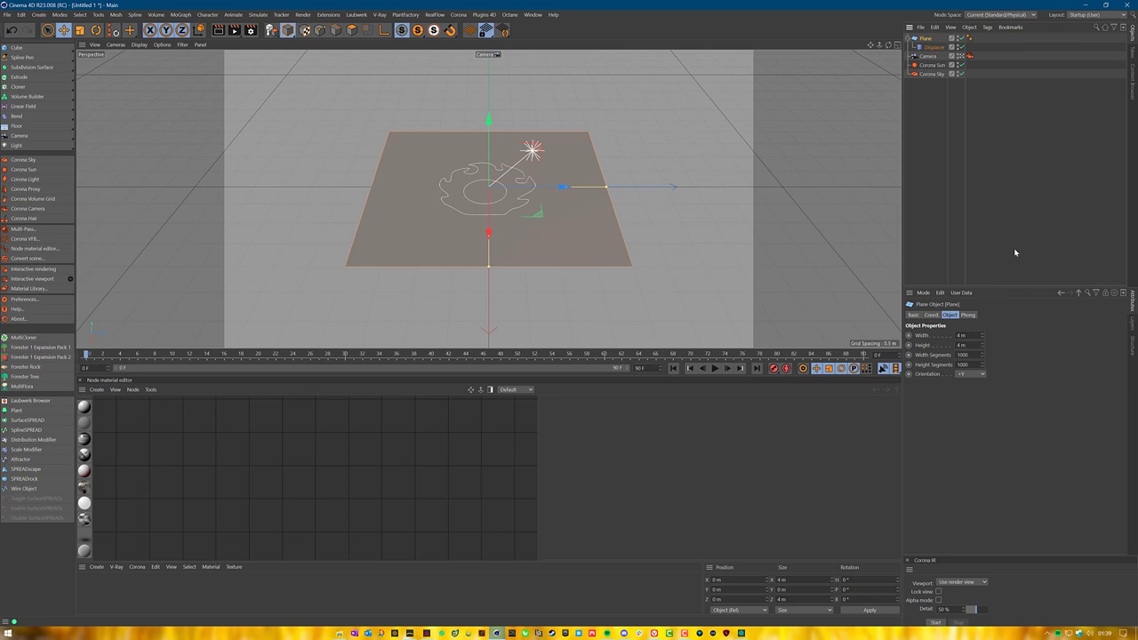
left_click(962, 335)
type("10")
left_click_drag(970, 345, 870, 344)
type("100")
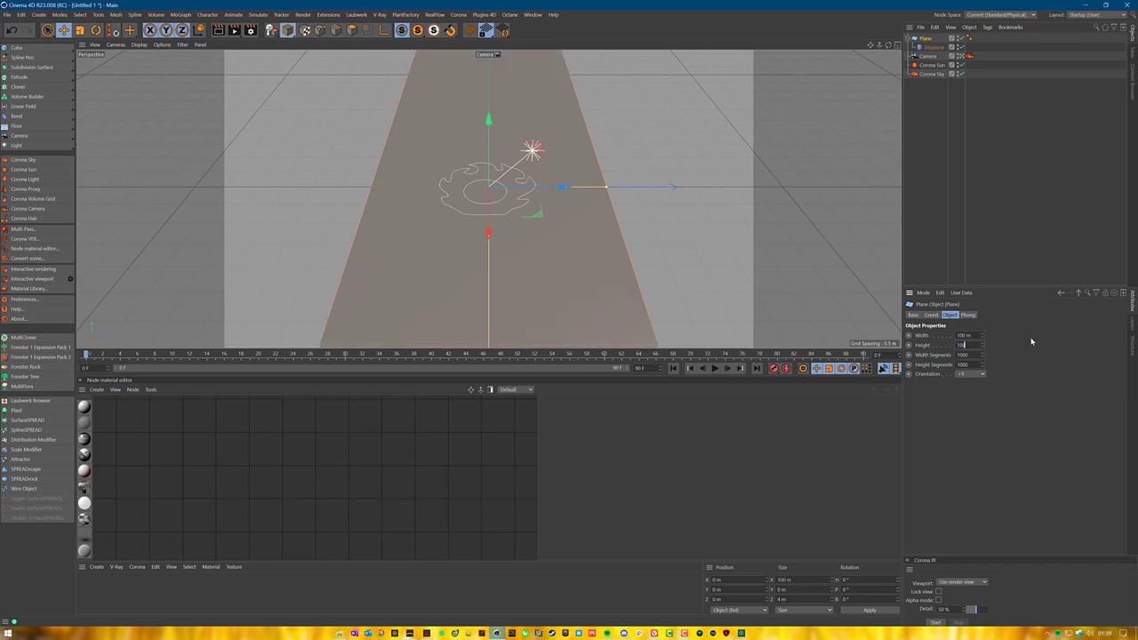
type("0")
key("Return")
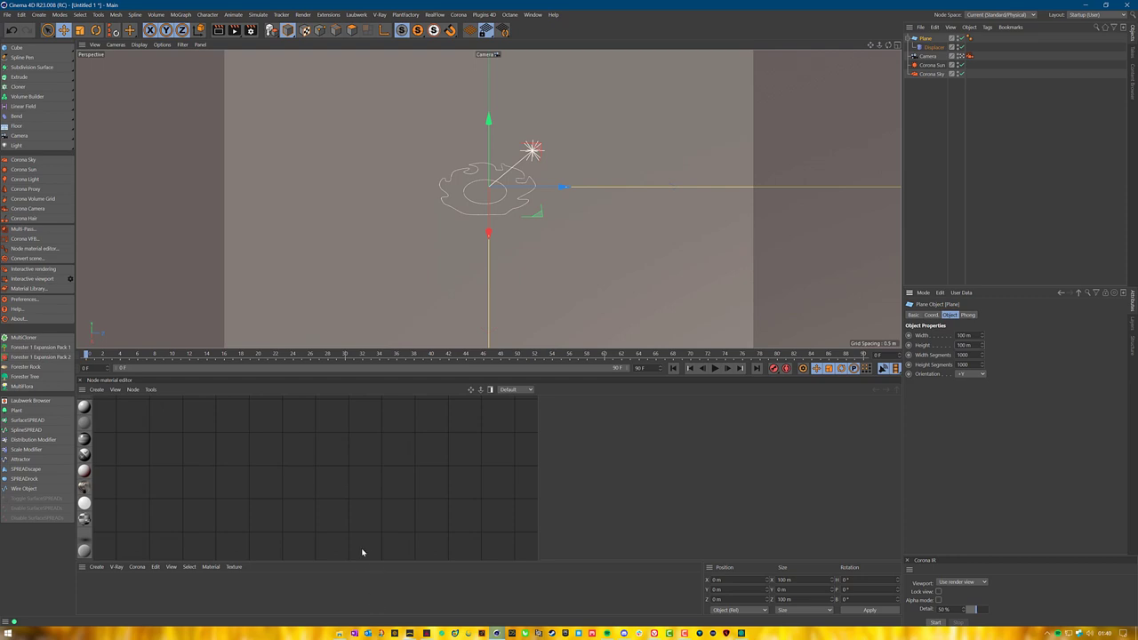
key("c")
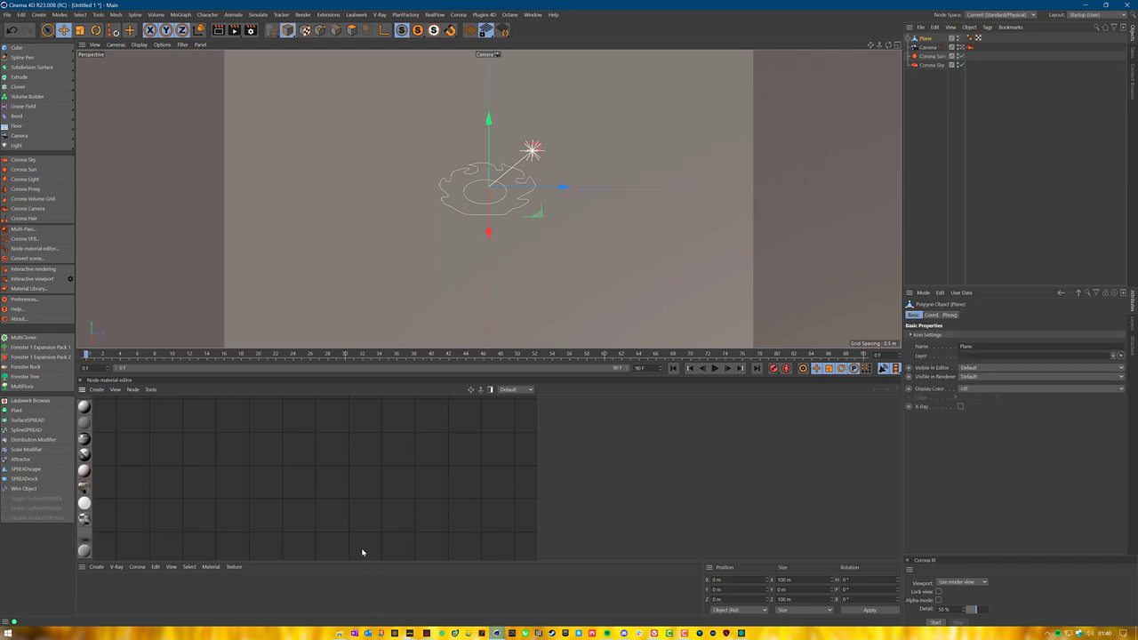
left_click(1003, 178)
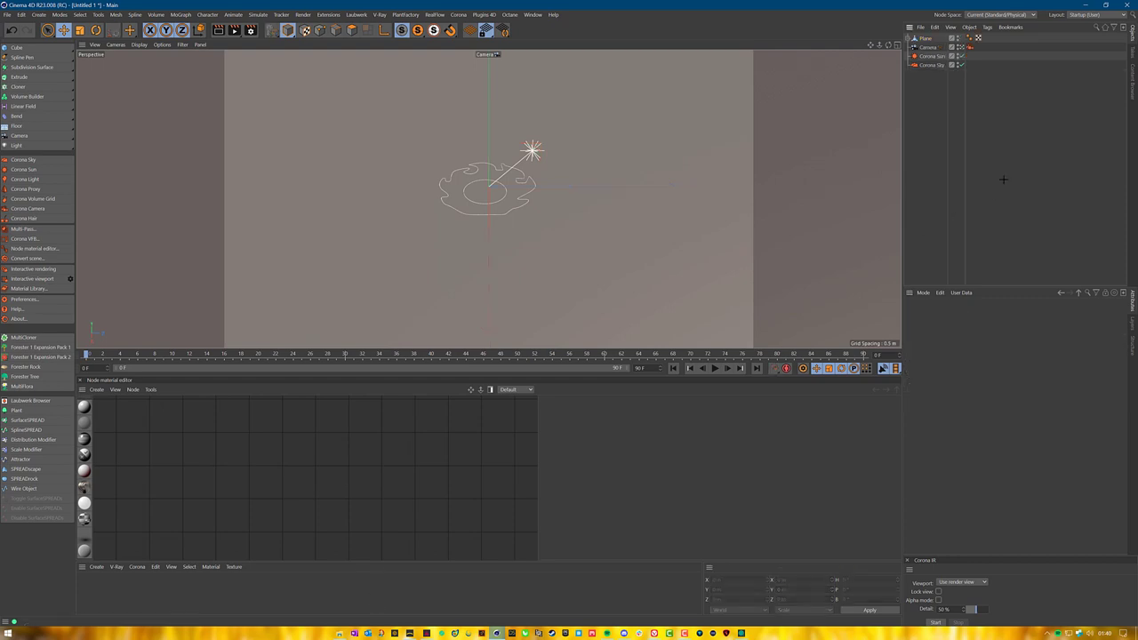
key("ctrl+z")
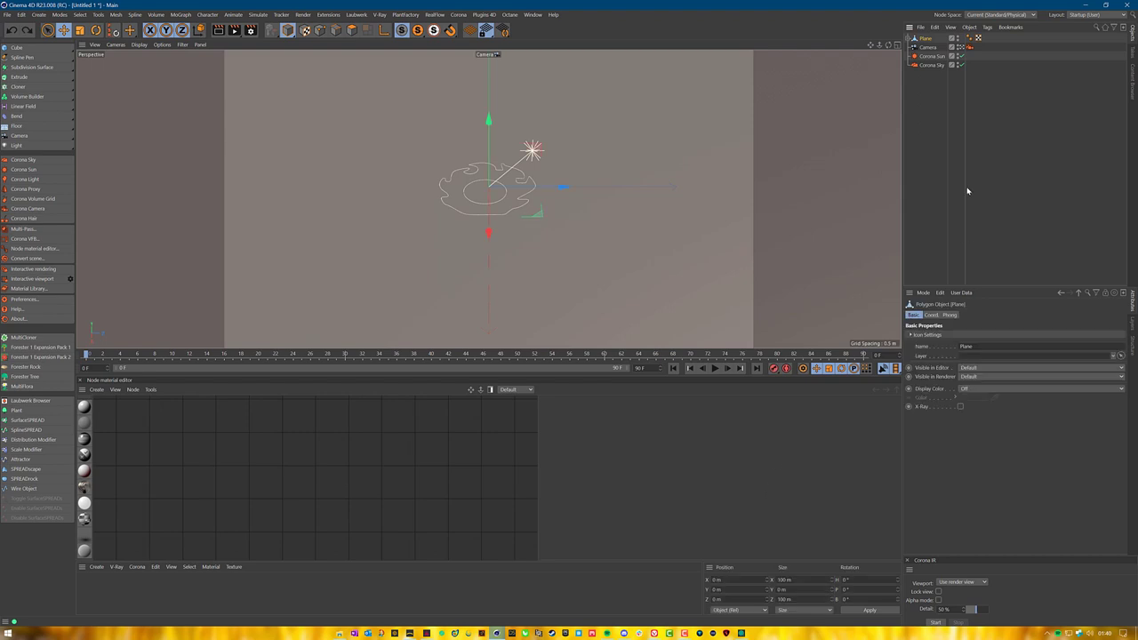
key("ctrl+z")
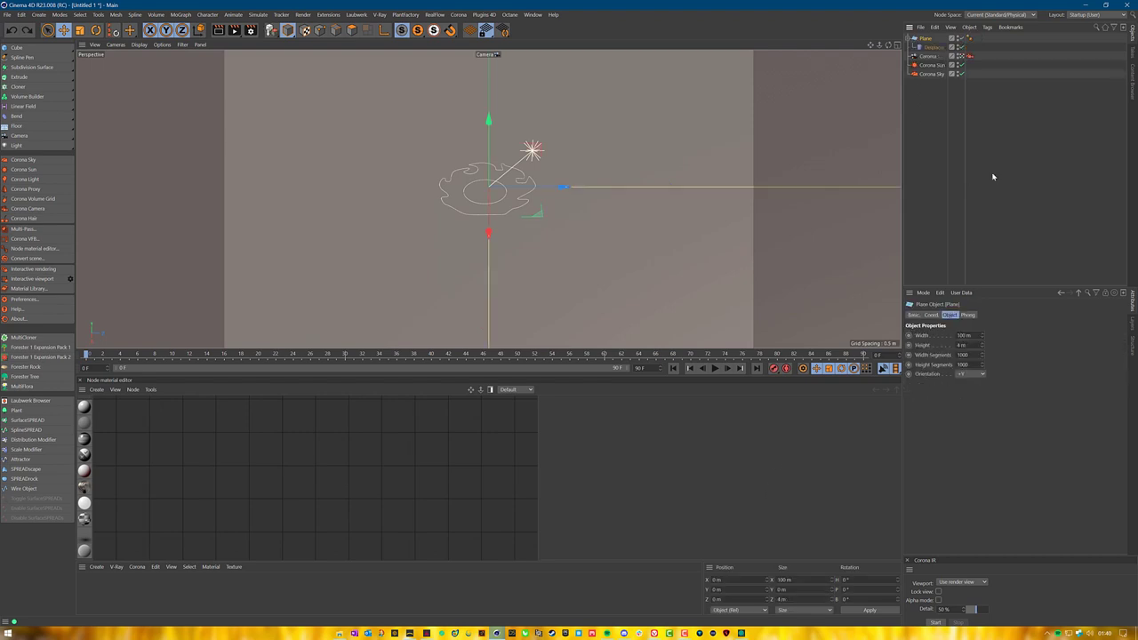
Set the plane's height to 100 m.
left_click(933, 48)
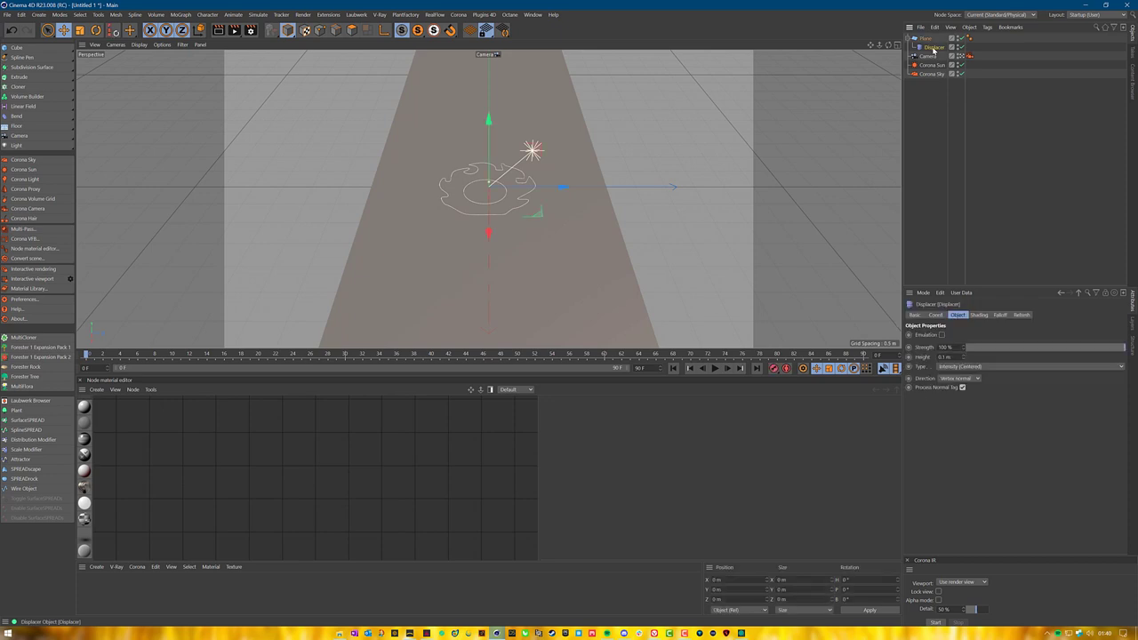
left_click(929, 40)
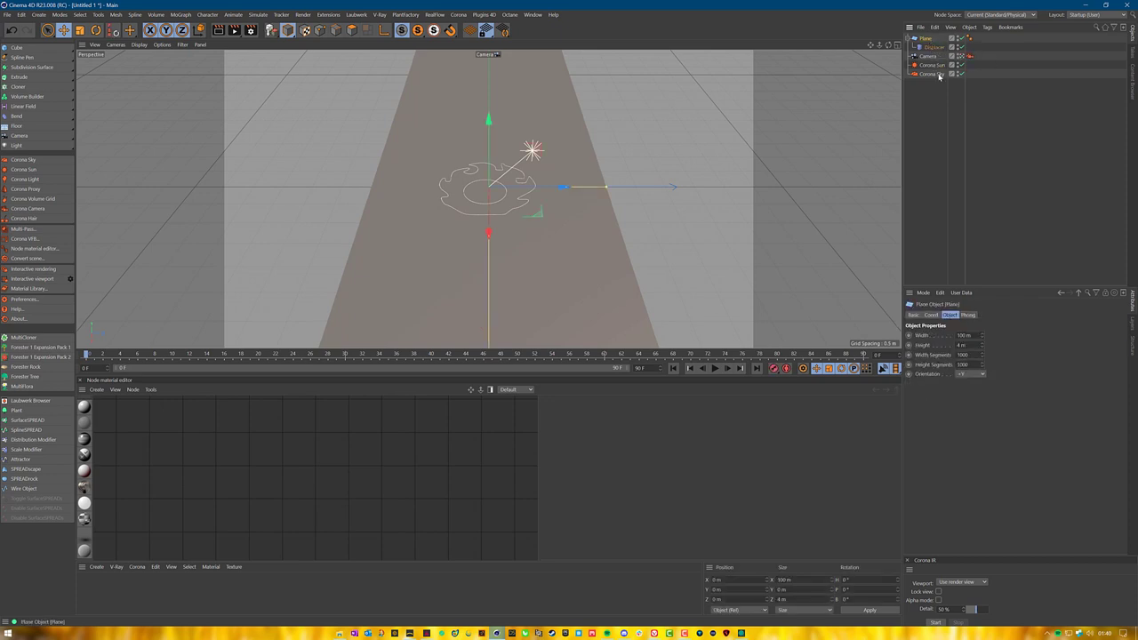
left_click_drag(968, 345, 925, 341)
type("100")
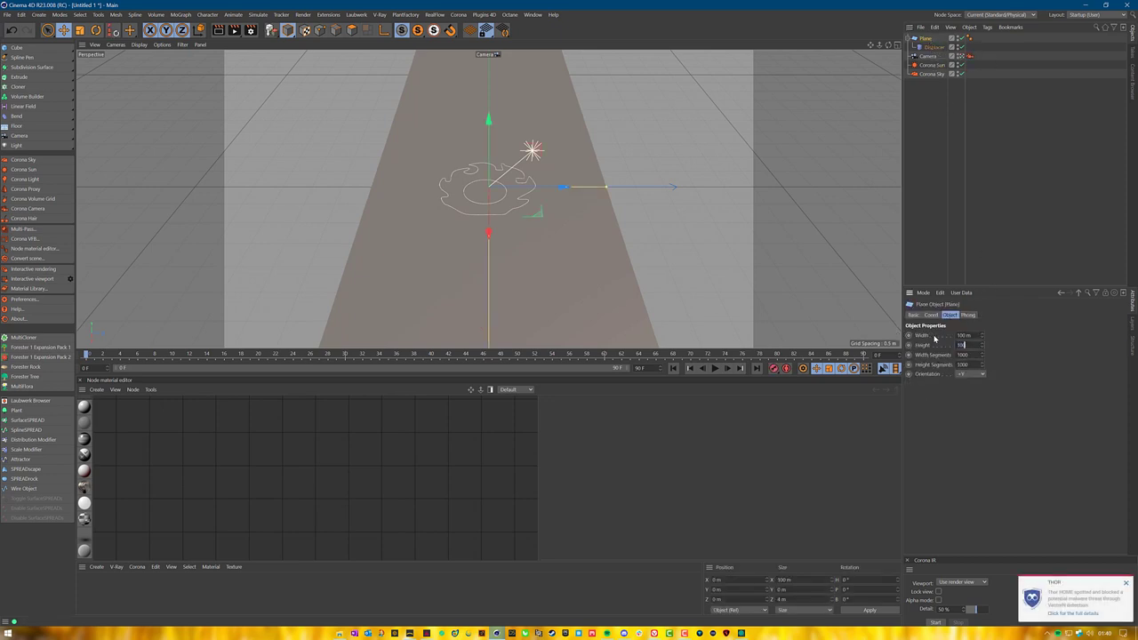
left_click(1024, 204)
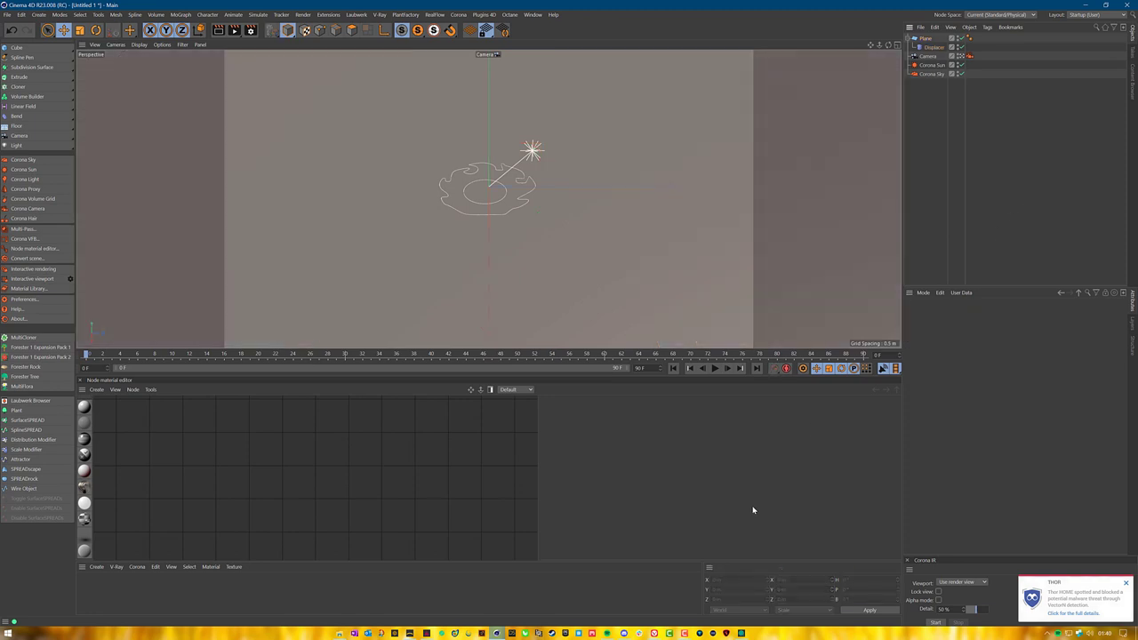
Open the Windows Calculator and move its window up over the viewport.
key("super")
type("calc")
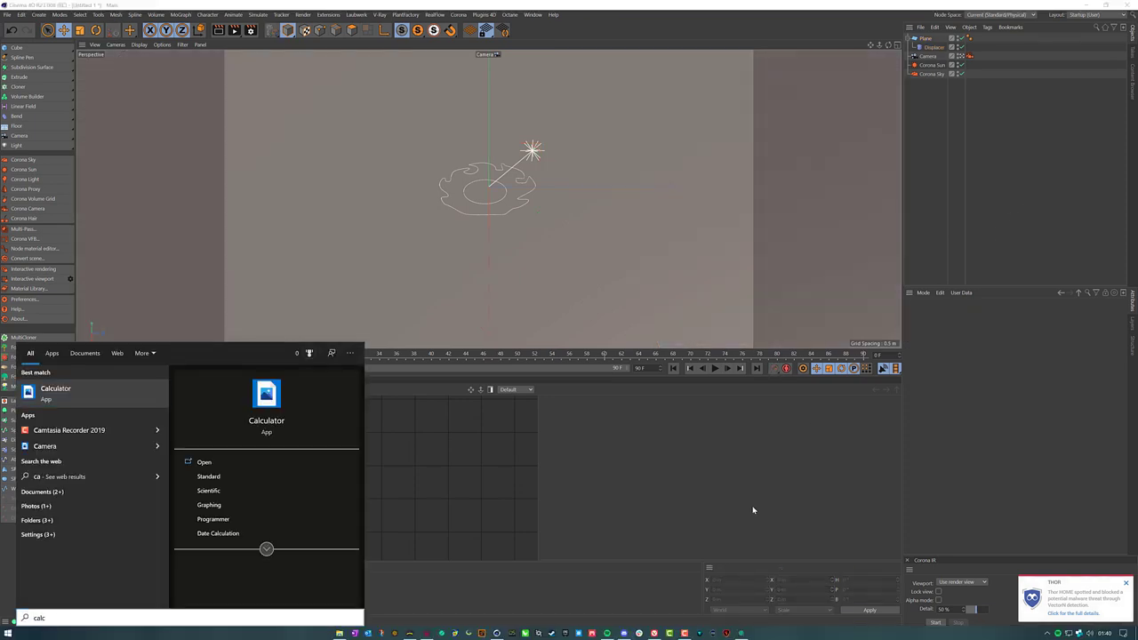
key("Return")
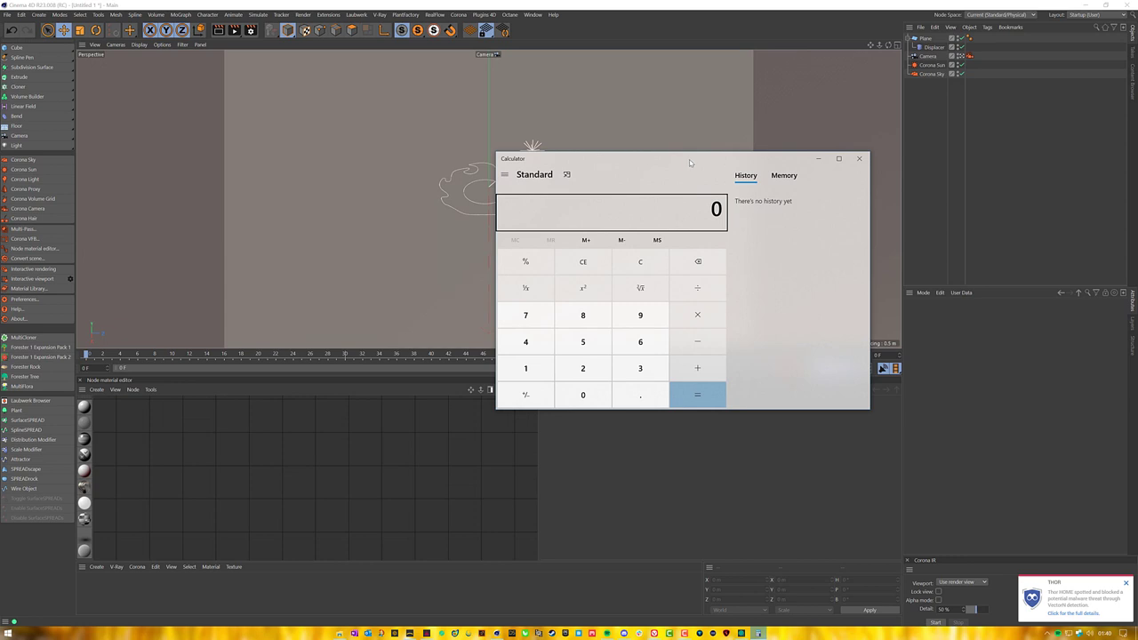
left_click_drag(689, 159, 610, 136)
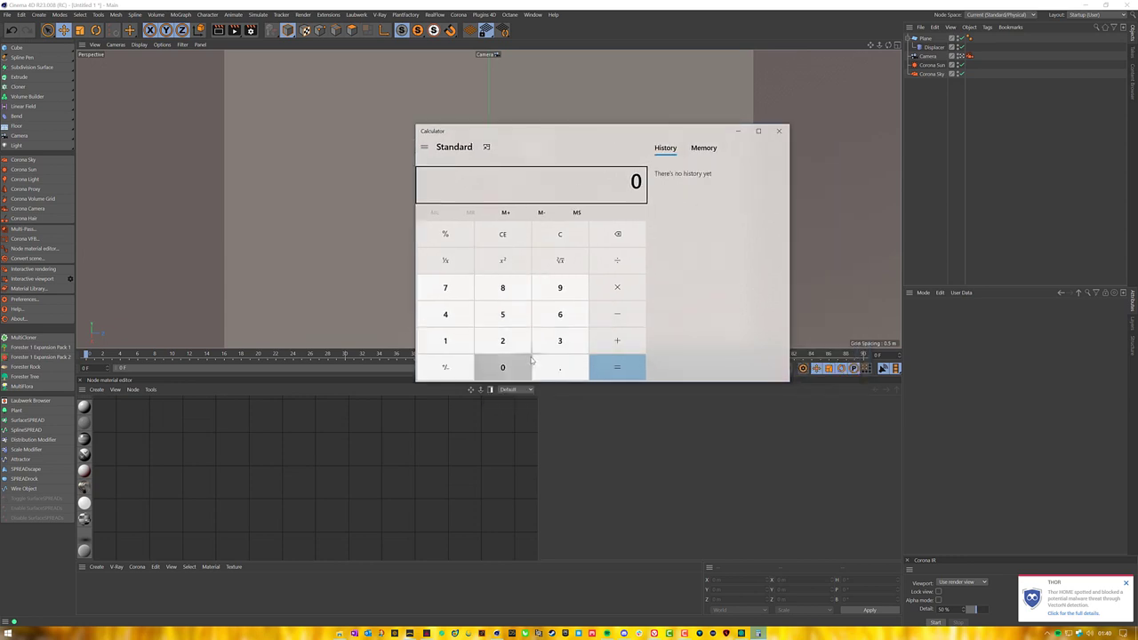
Calculate 5000 ÷ 2600 and copy the first digits of the result, 1.923.
left_click(560, 313)
left_click(569, 234)
left_click(502, 314)
triple_click(502, 367)
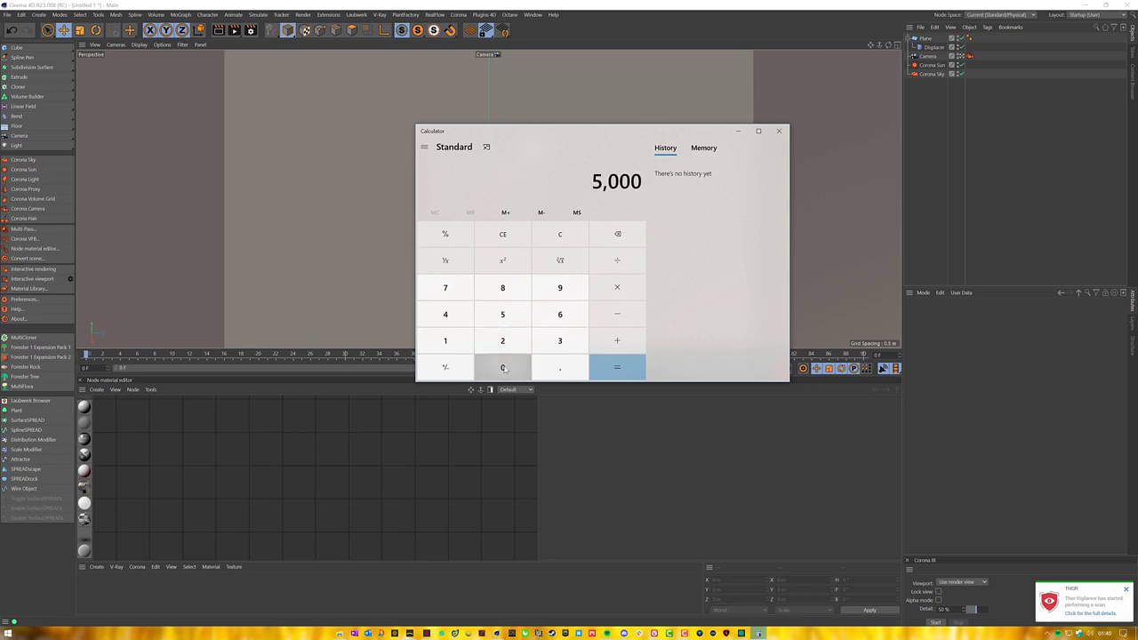
left_click(617, 260)
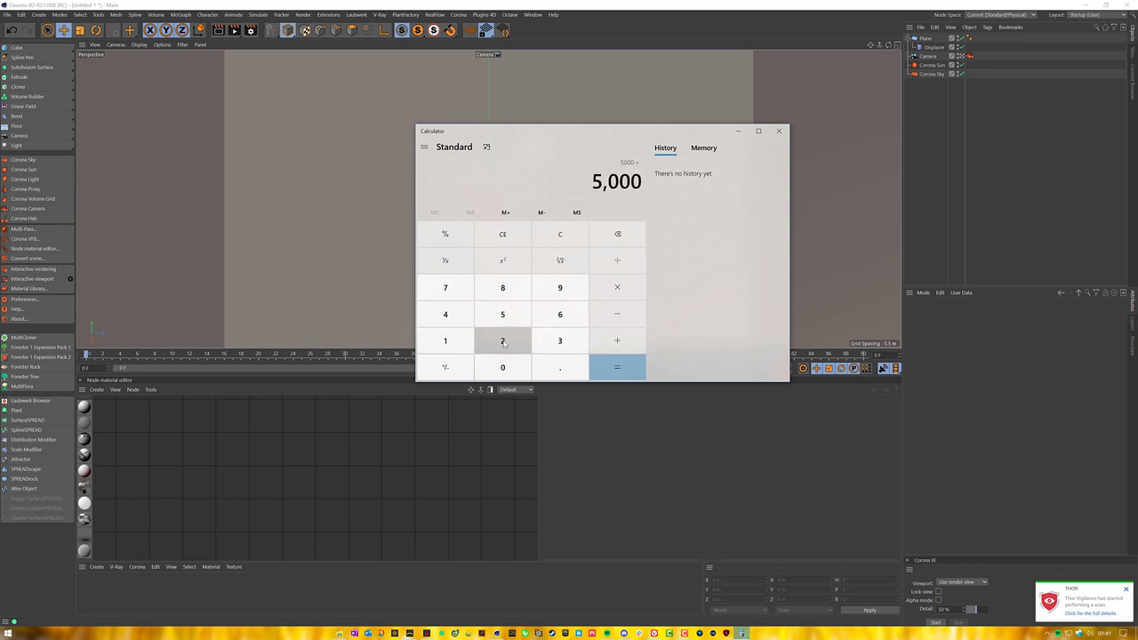
left_click(502, 340)
left_click(560, 314)
double_click(503, 368)
left_click(617, 367)
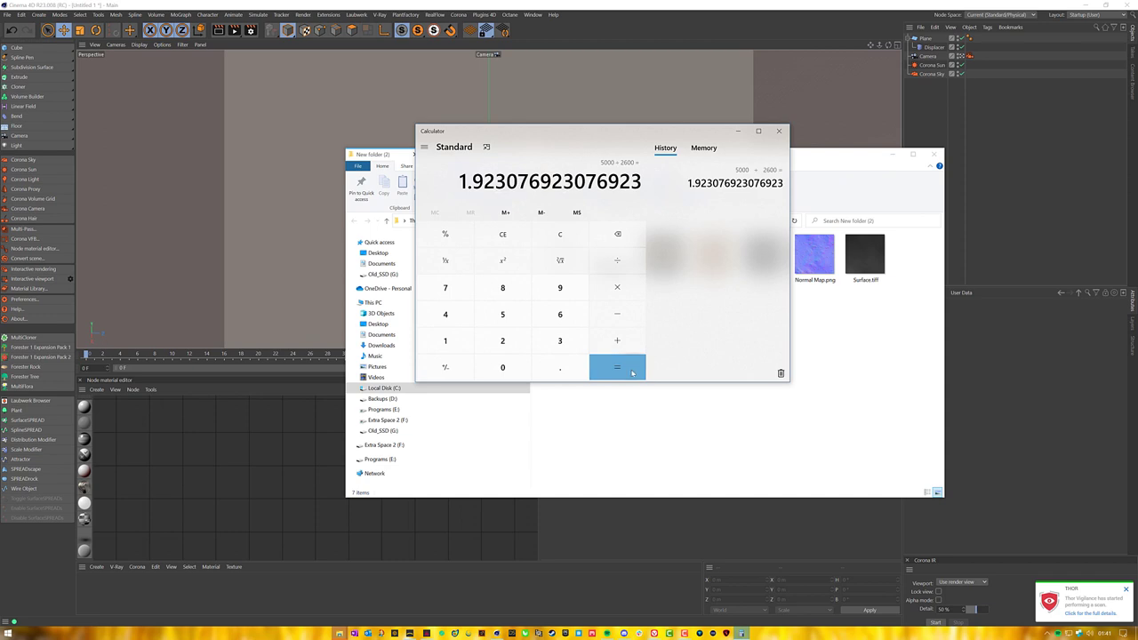
left_click_drag(461, 181, 506, 181)
key("ctrl+c")
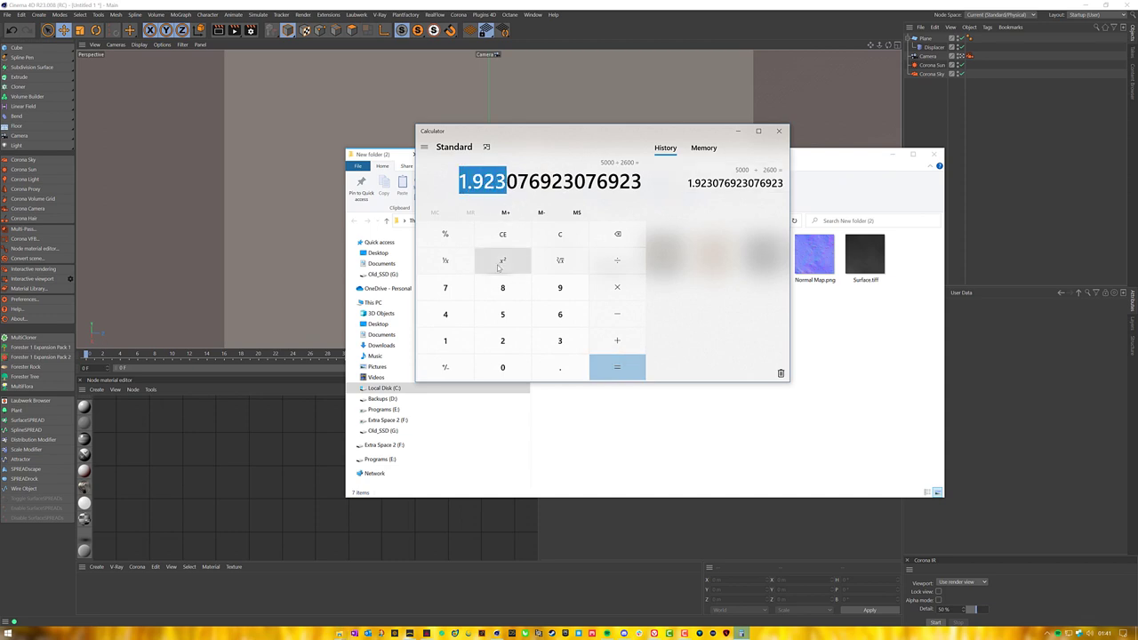
Divide 100 by the copied 1.923 ratio and minimise the calculator.
left_click(516, 236)
left_click(516, 236)
left_click(446, 341)
left_click(504, 365)
left_click(504, 364)
left_click(630, 260)
key("ctrl+v")
left_click(622, 368)
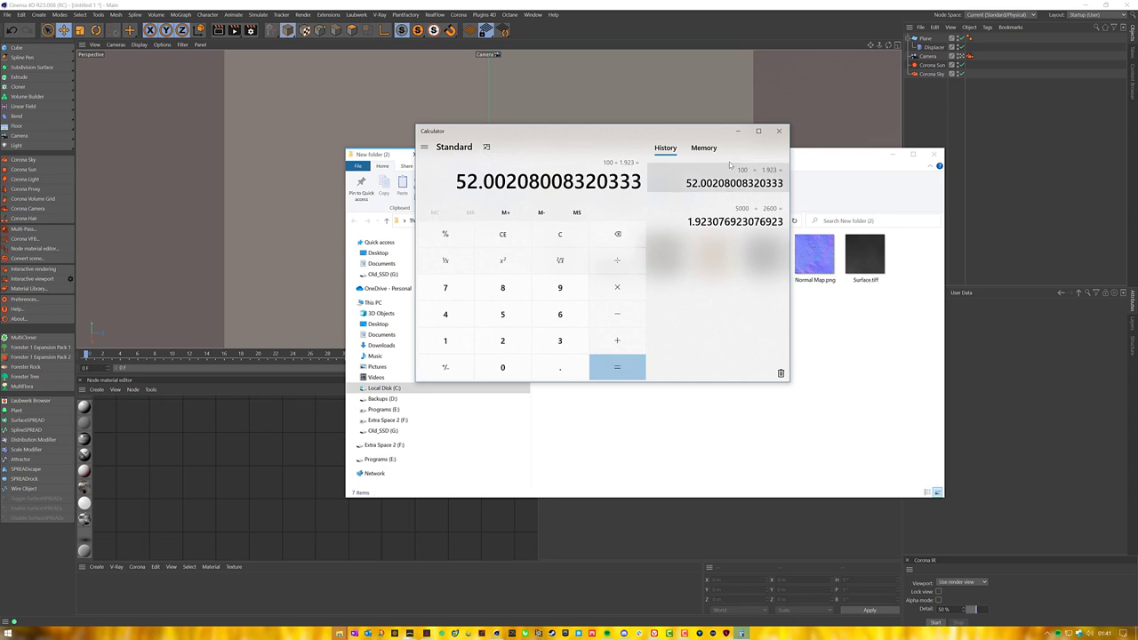
left_click(737, 131)
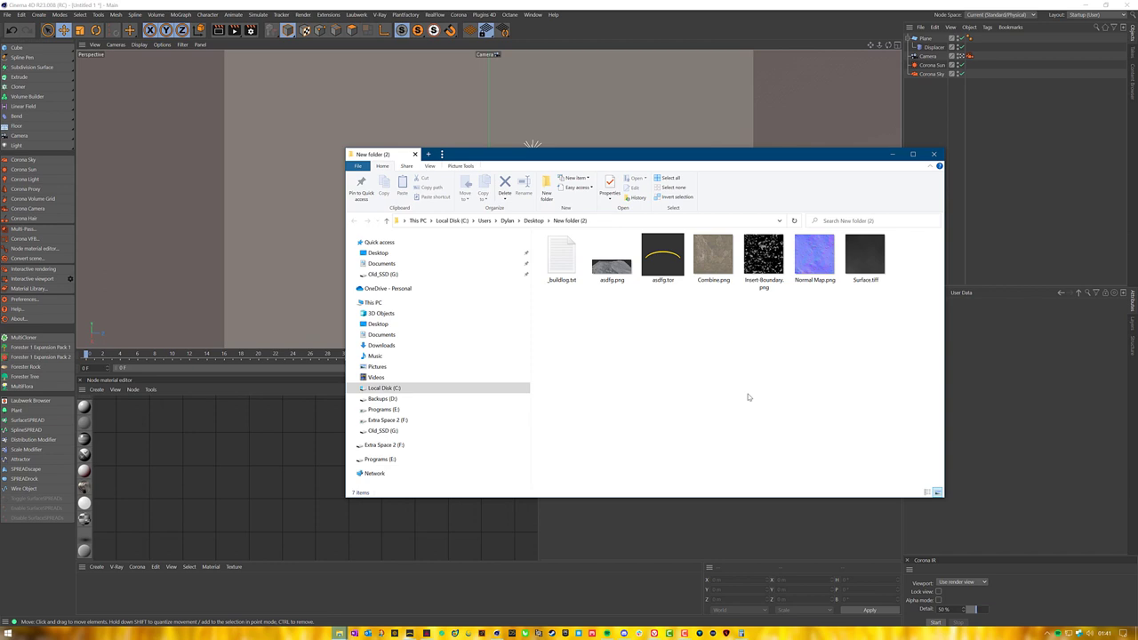
Minimise the exported-maps folder window and set the Displacer's height to 52 m.
left_click(766, 265)
left_click(772, 379)
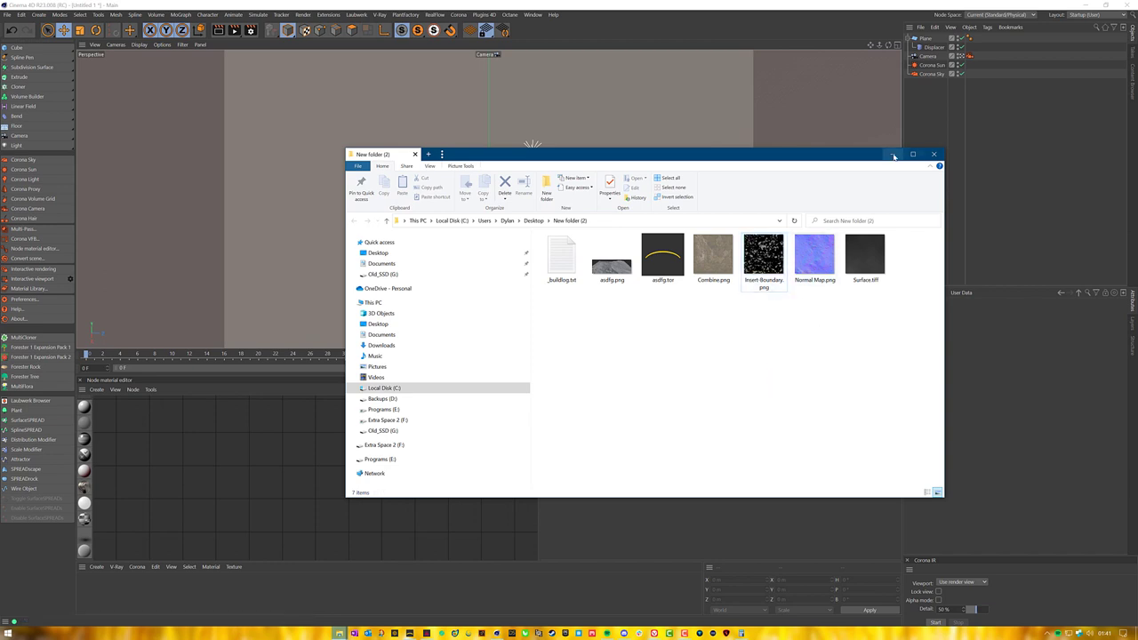
left_click(895, 156)
left_click(932, 47)
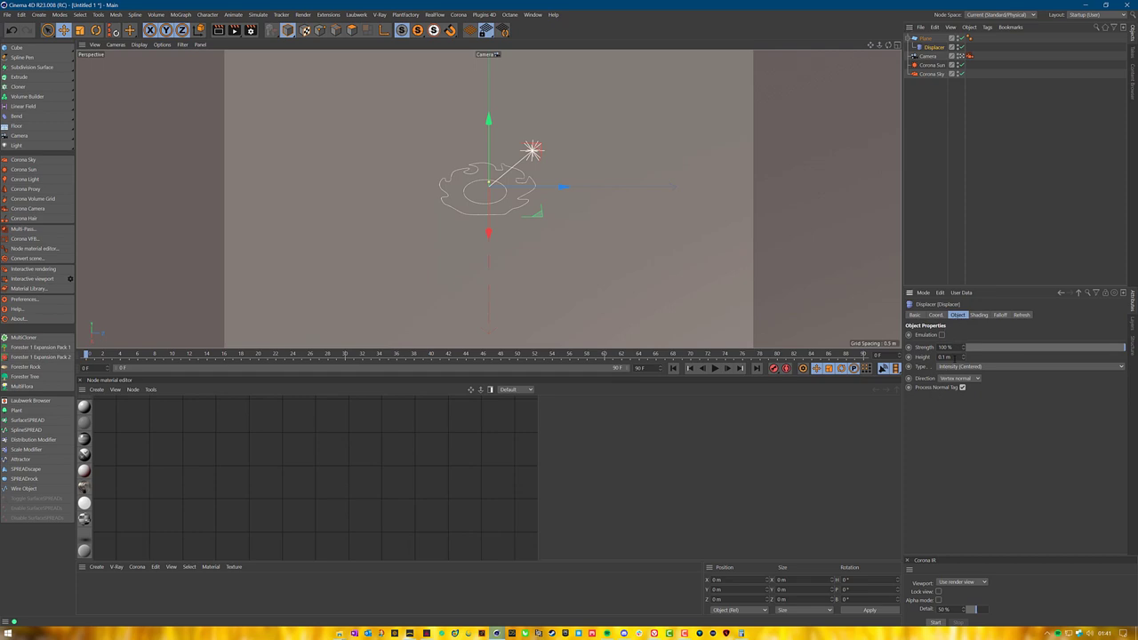
left_click_drag(949, 356, 865, 354)
type("52")
left_click(921, 202)
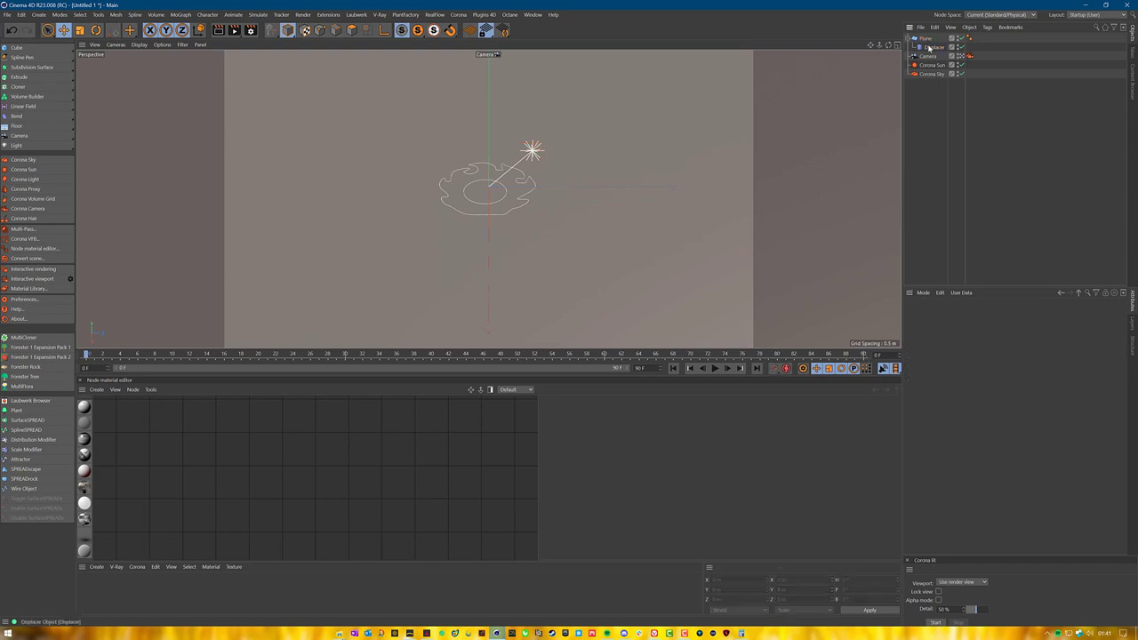
Load Surface.tiff from New folder (2) on the Desktop as the Displacer's shader.
left_click(925, 38)
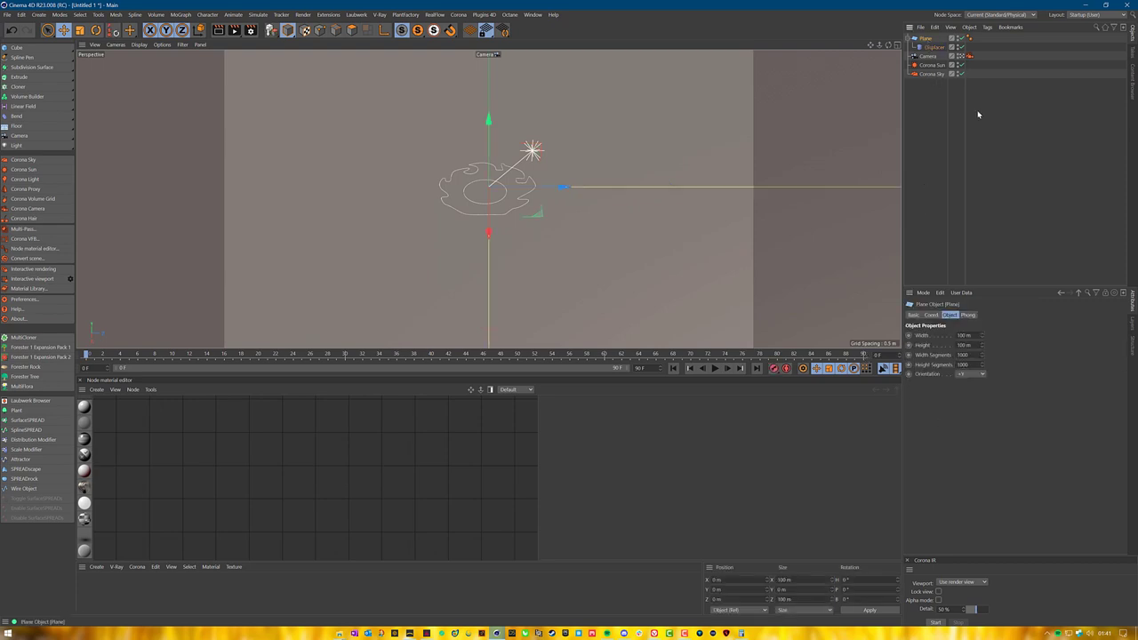
left_click(934, 47)
left_click(979, 315)
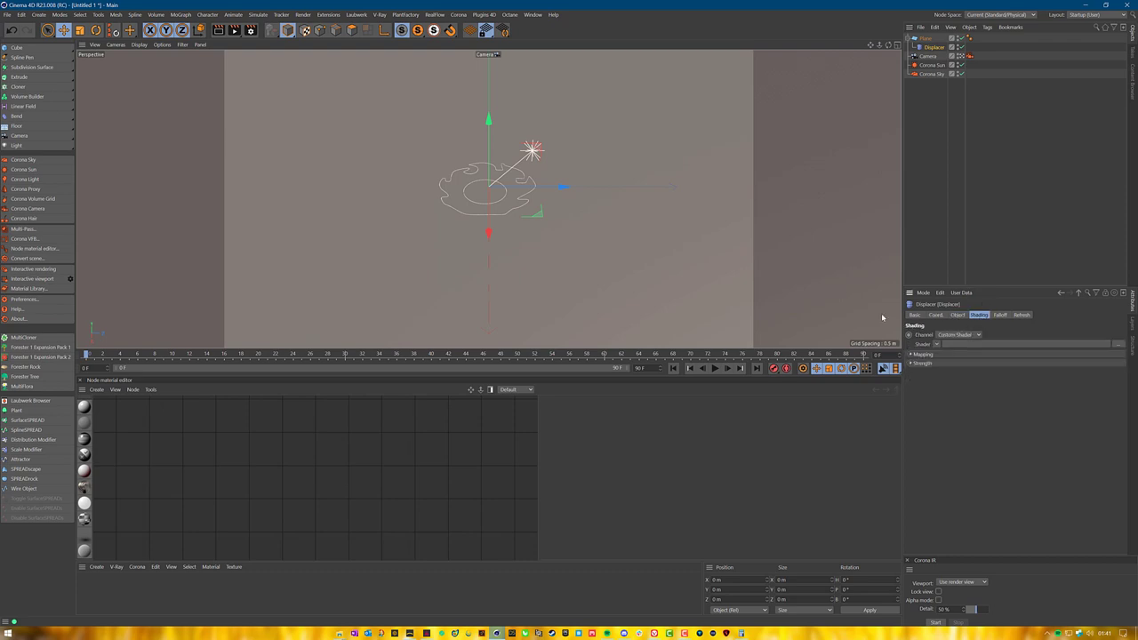
left_click(950, 346)
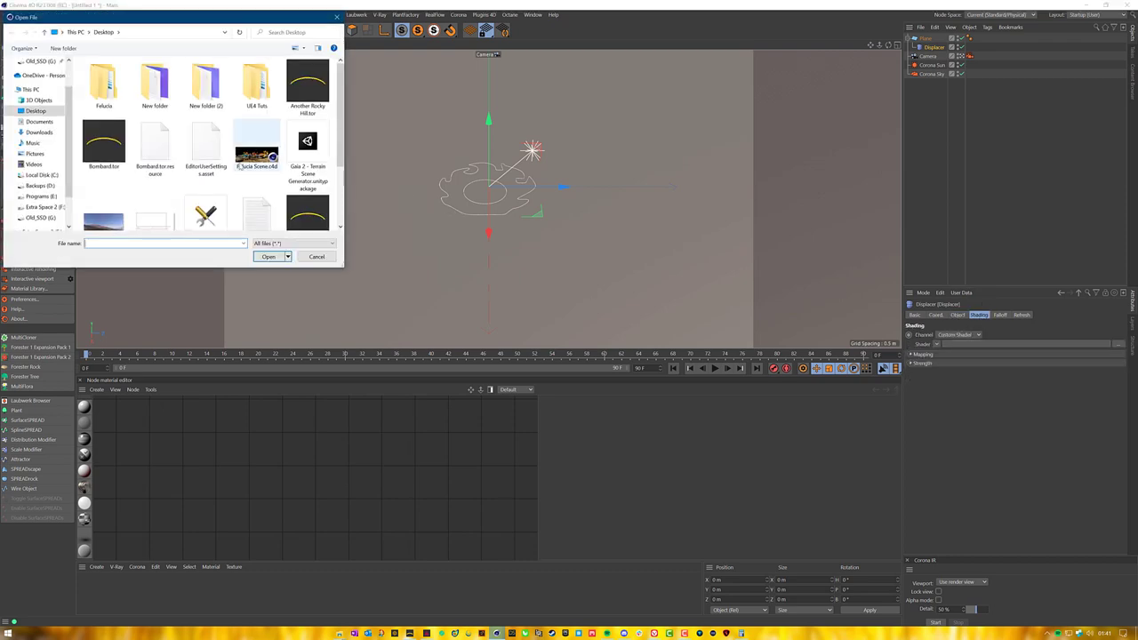
double_click(215, 98)
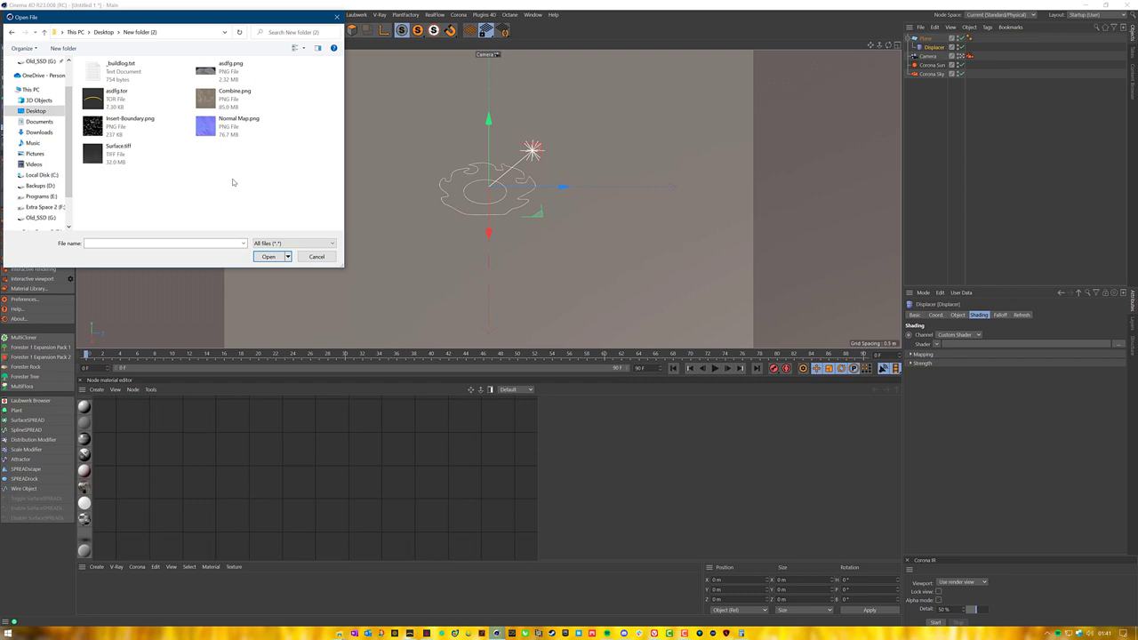
left_click(122, 162)
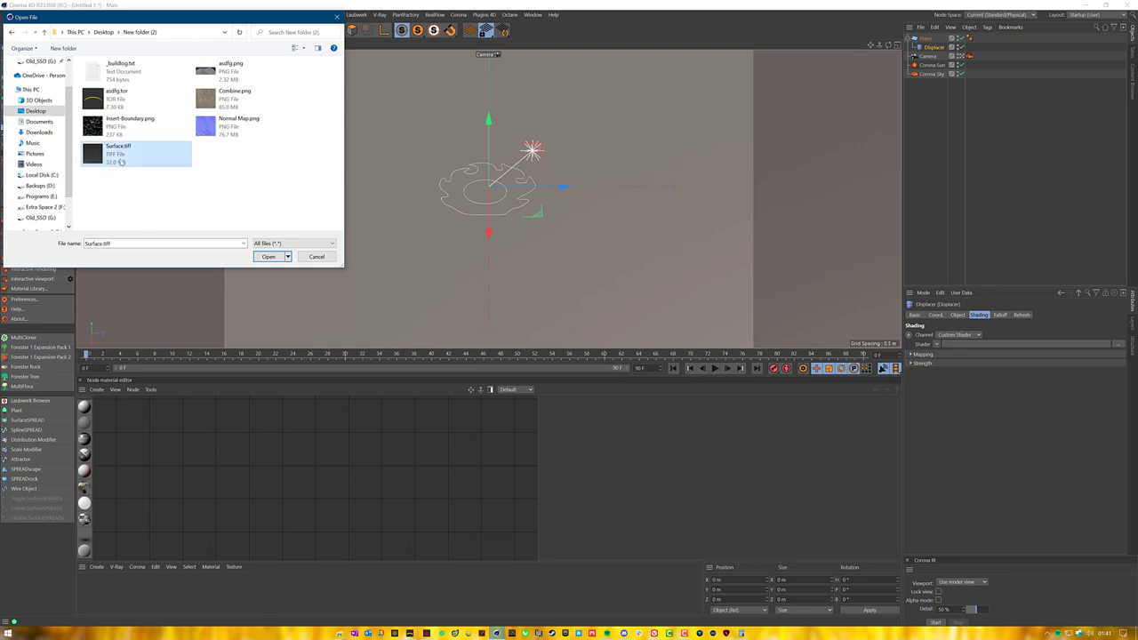
left_click(278, 258)
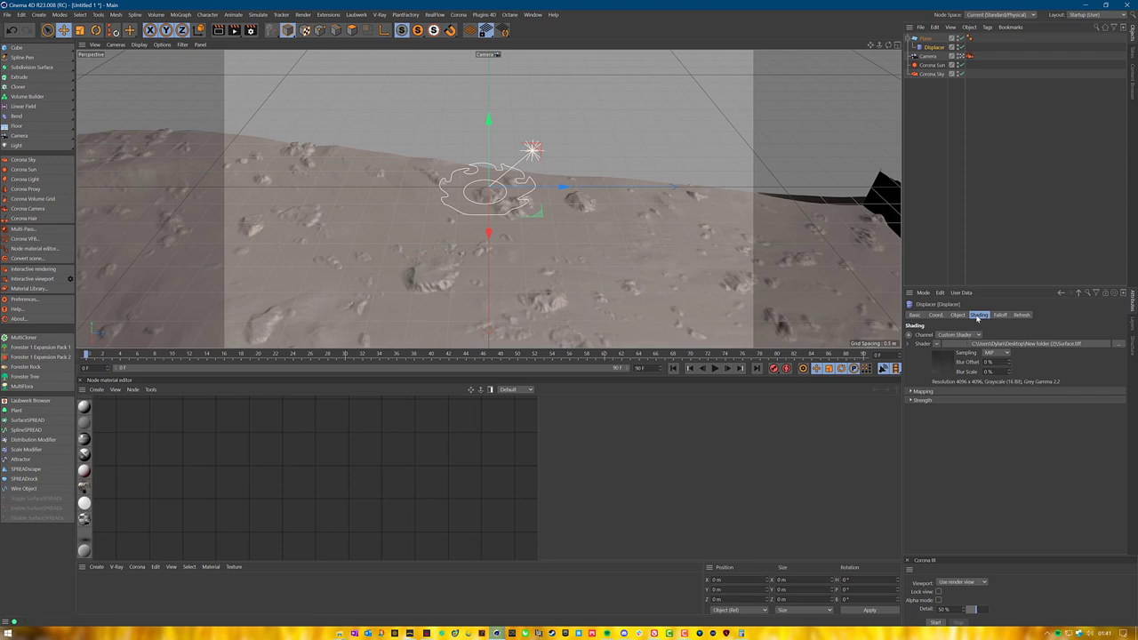
Turn off Tile in the Displacer's shader mapping, comparing the terrain edges with it on and off.
left_click(920, 390)
left_click(931, 421)
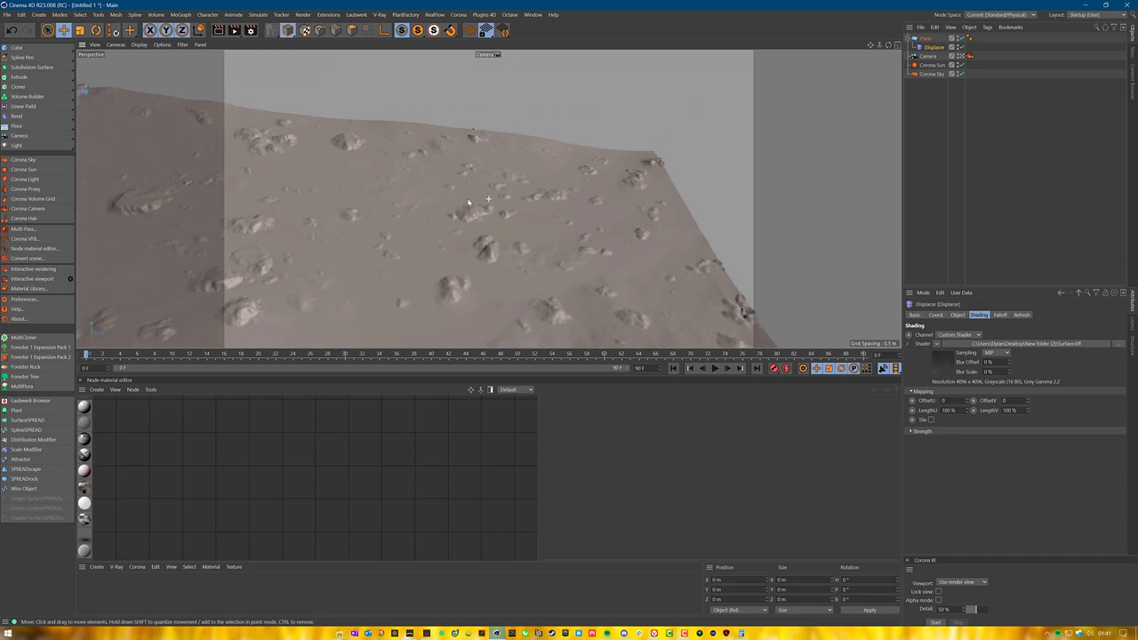
left_click(930, 421)
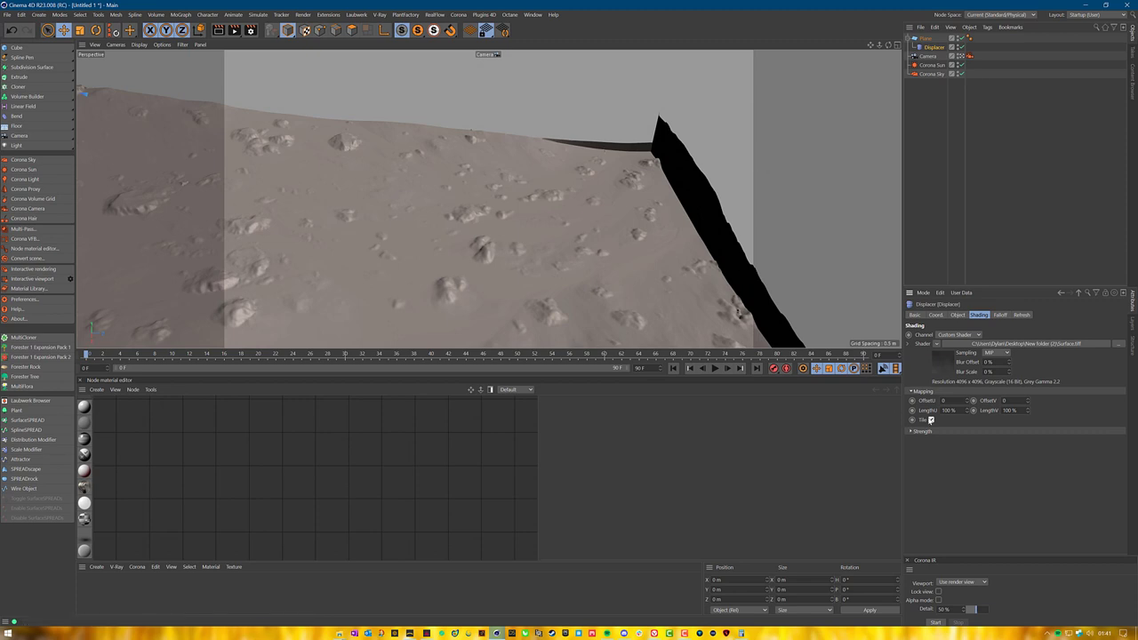
left_click(931, 419)
left_click(997, 204)
mouse_move(579, 233)
left_mouse_down("alt")
mouse_move(557, 241)
mouse_move(363, 187)
mouse_move(546, 222)
mouse_move(485, 277)
mouse_move(673, 203)
mouse_move(640, 216)
mouse_move(587, 283)
mouse_move(588, 199)
mouse_move(596, 228)
left_mouse_up("alt")
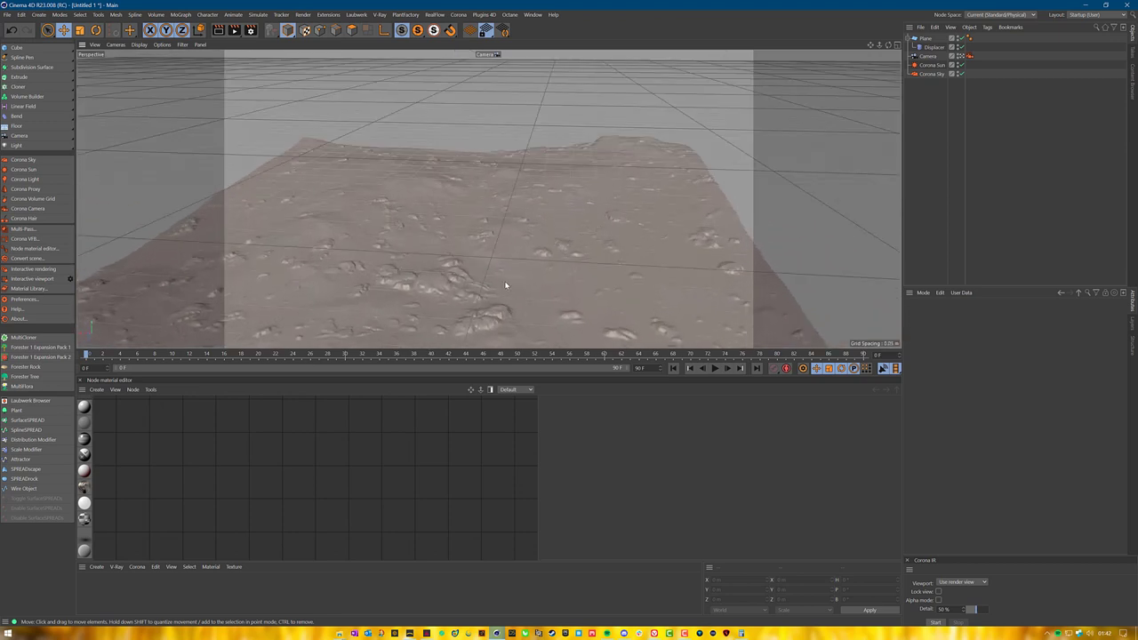
left_click_drag(546, 299, 568, 300, "alt")
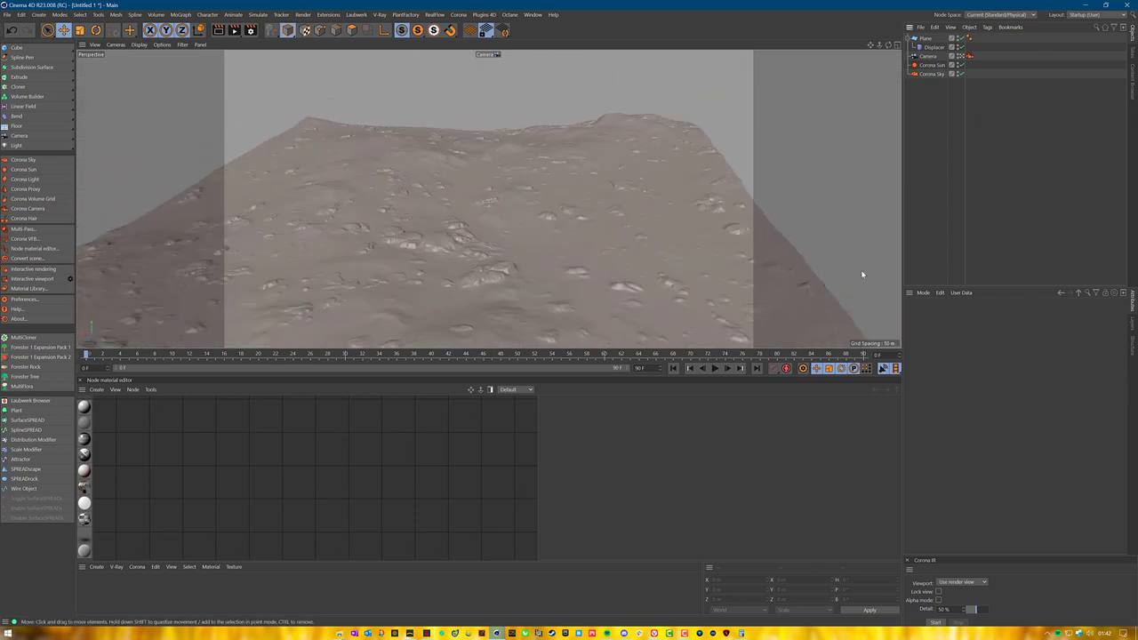
Convert the displaced plane with Current State to Object and move the disabled original plane to the end of the object list.
right_click(926, 38)
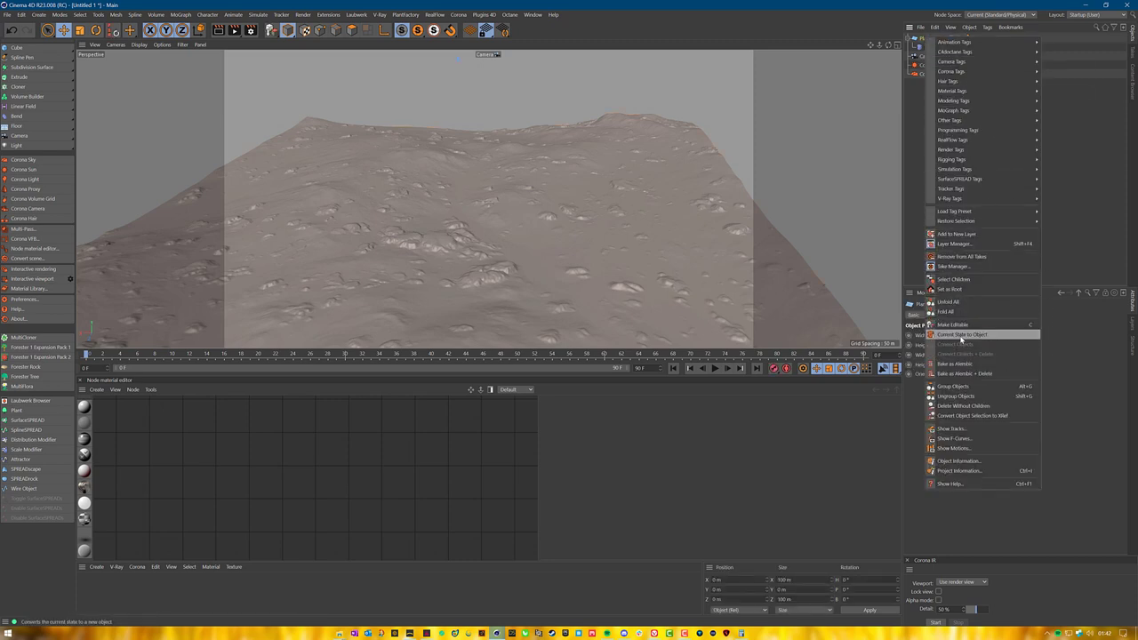
left_click(963, 335)
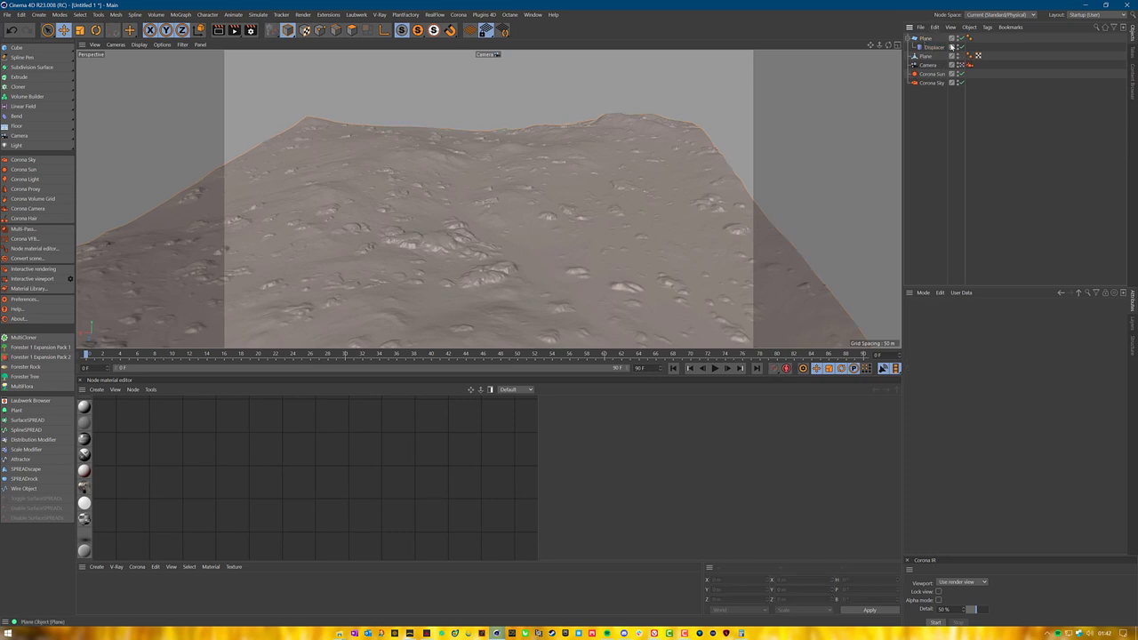
left_click(911, 39)
left_click_drag(924, 38, 929, 79)
Rename the converted polygon plane as Ground.
left_click(926, 39)
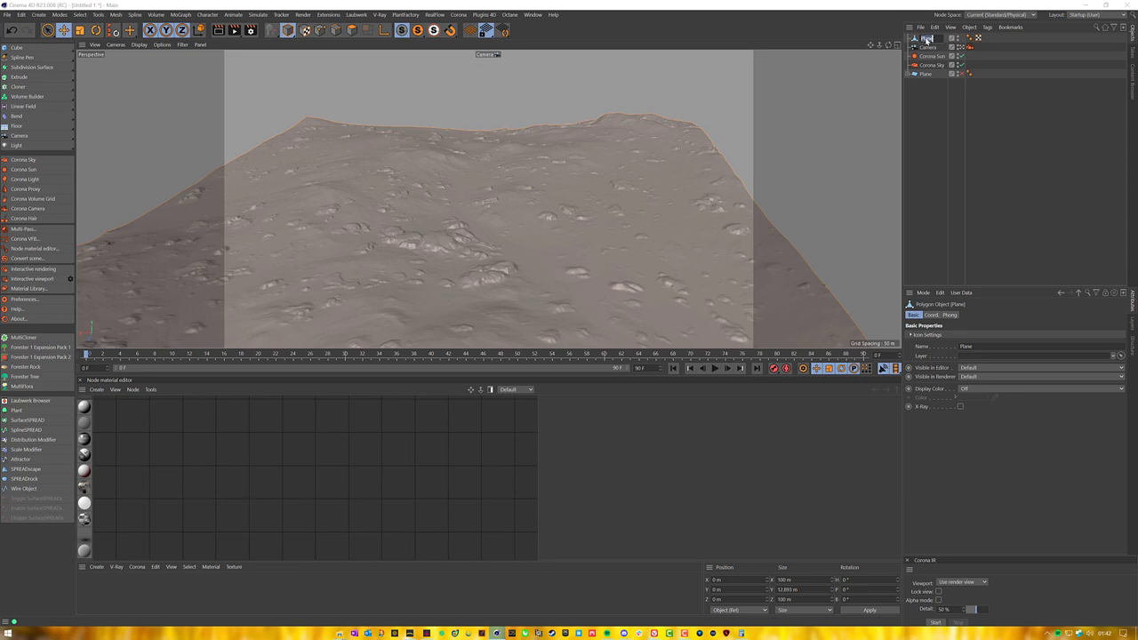
type("Ground")
key("Return")
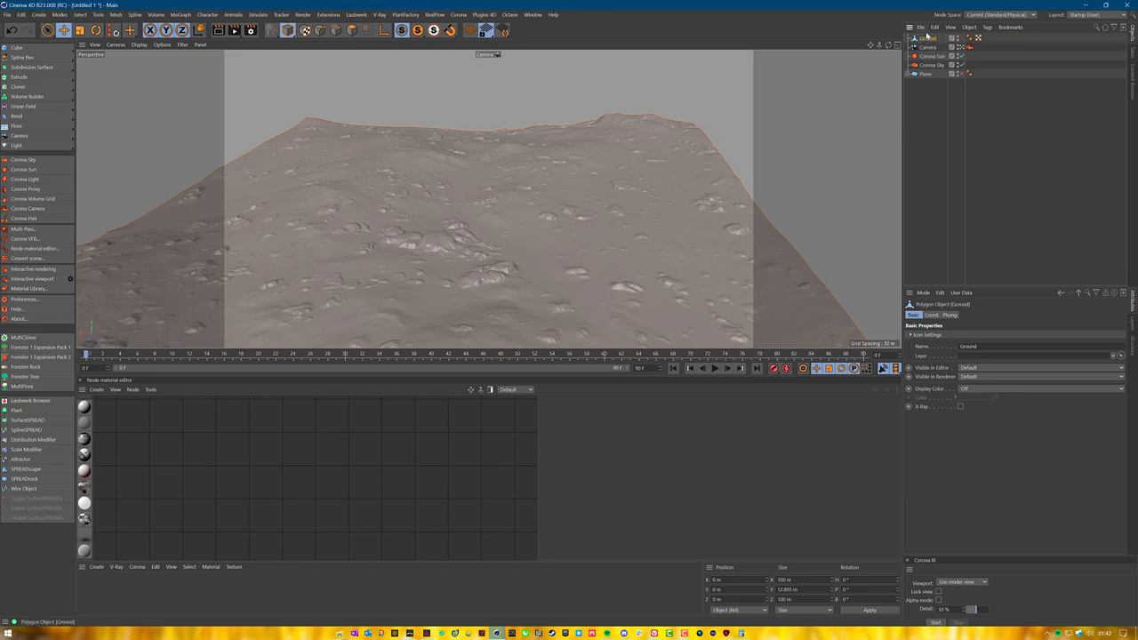
left_click(1010, 140)
Move only the Ground object's axis down about 31 m to the terrain surface, with axis editing enabled just for this.
left_click(931, 40)
left_click_drag(594, 160, 592, 126, "alt")
right_click_drag(549, 148, 558, 263, "alt")
middle_click_drag(488, 198, 608, 241, "alt")
left_click_drag(609, 242, 593, 223, "alt")
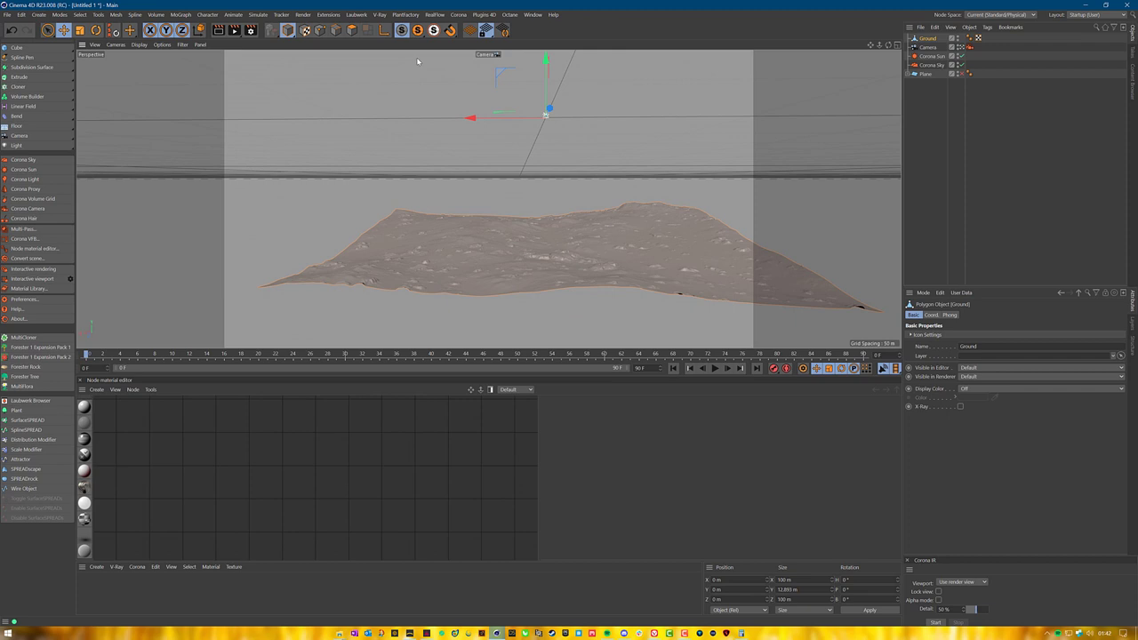
left_click(383, 30)
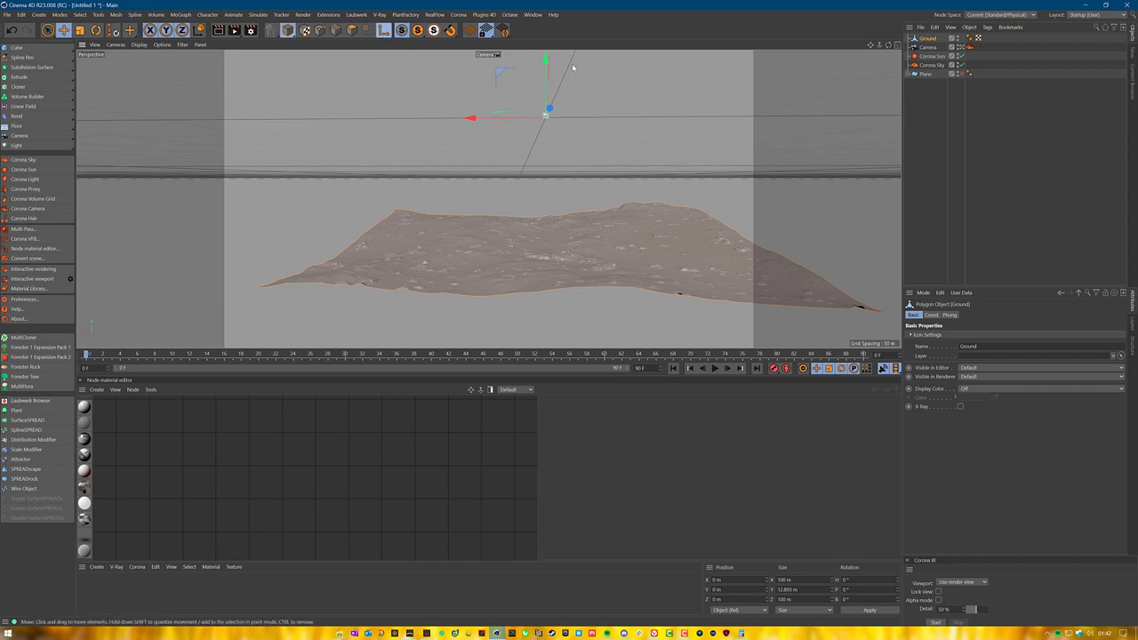
left_click_drag(545, 60, 577, 285)
left_click(383, 30)
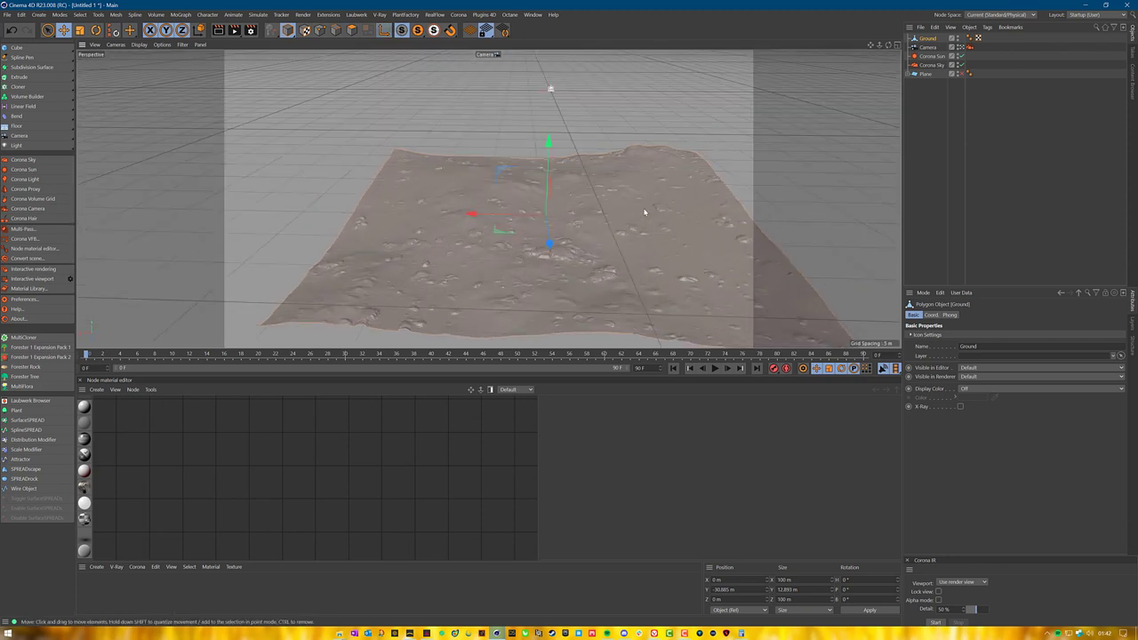
middle_click_drag(644, 214, 597, 192, "alt")
mouse_move(532, 218)
left_mouse_down("alt")
mouse_move(539, 173)
mouse_move(536, 224)
mouse_move(536, 210)
left_mouse_up("alt")
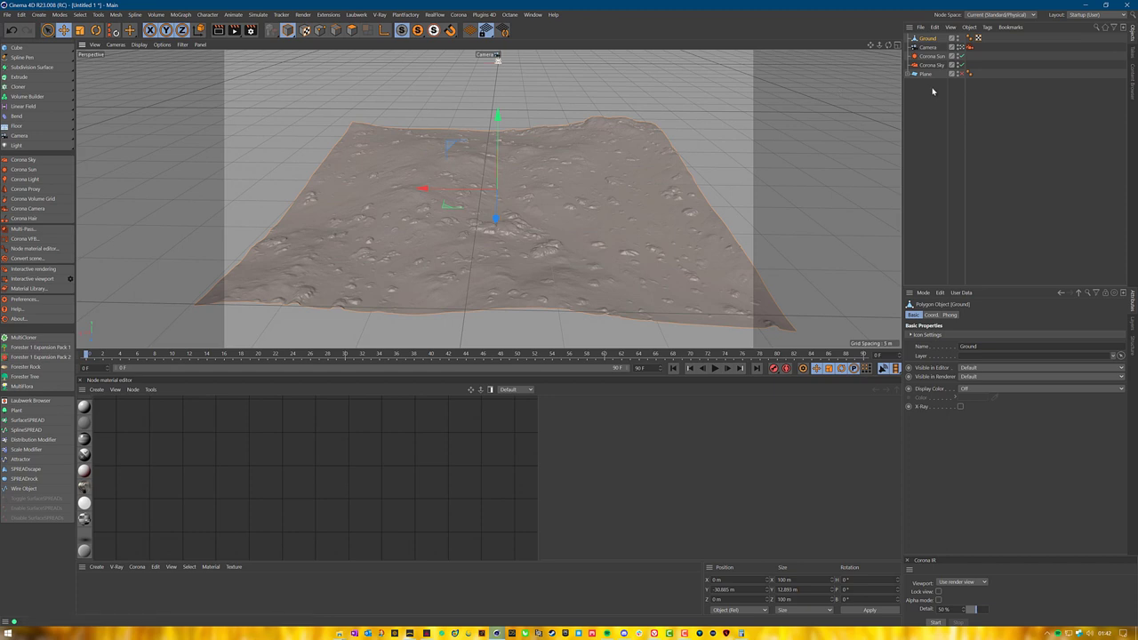
Add a Figure primitive and move it toward the terrain, to about X -23 m, Y -22 m, Z 17 m.
left_click(37, 49)
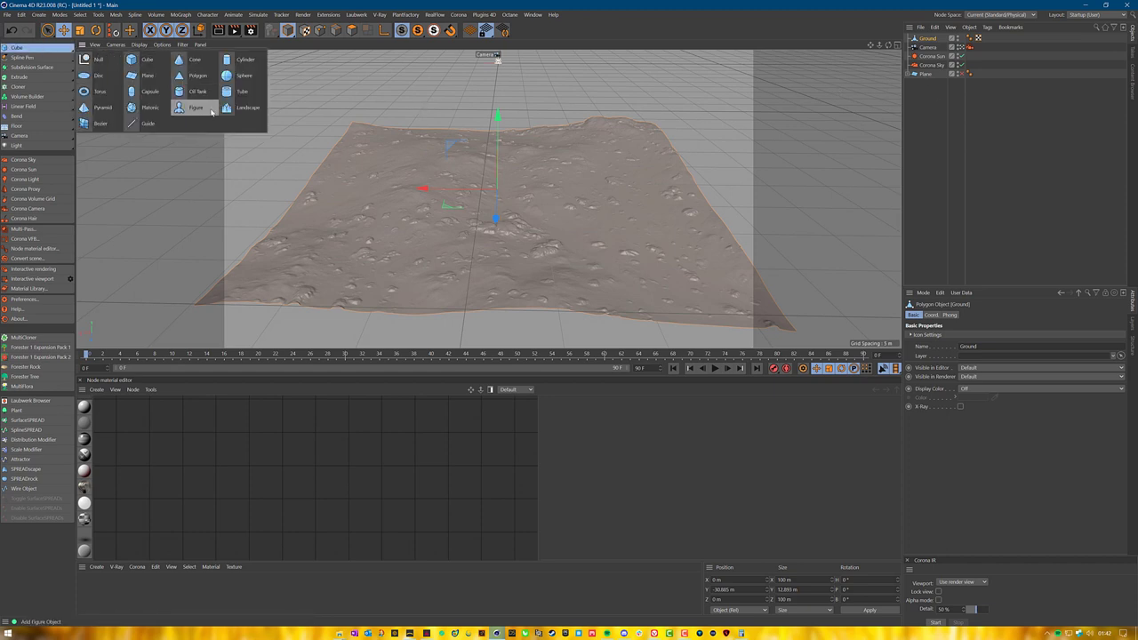
left_click(197, 107)
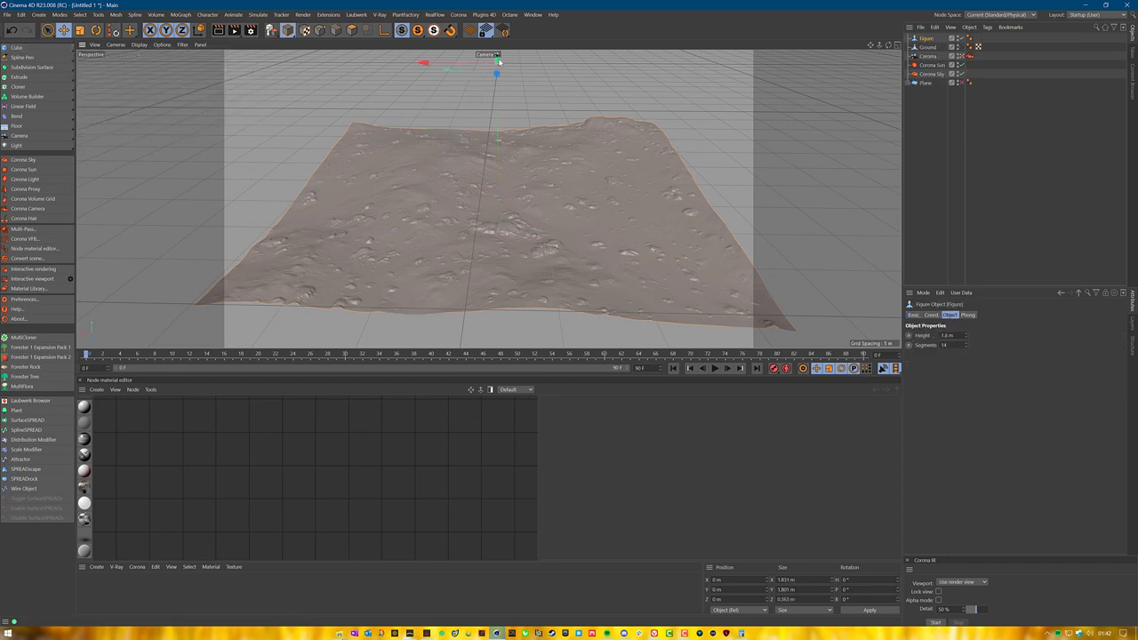
left_click_drag(500, 61, 582, 304)
right_click_drag(639, 288, 726, 183, "alt")
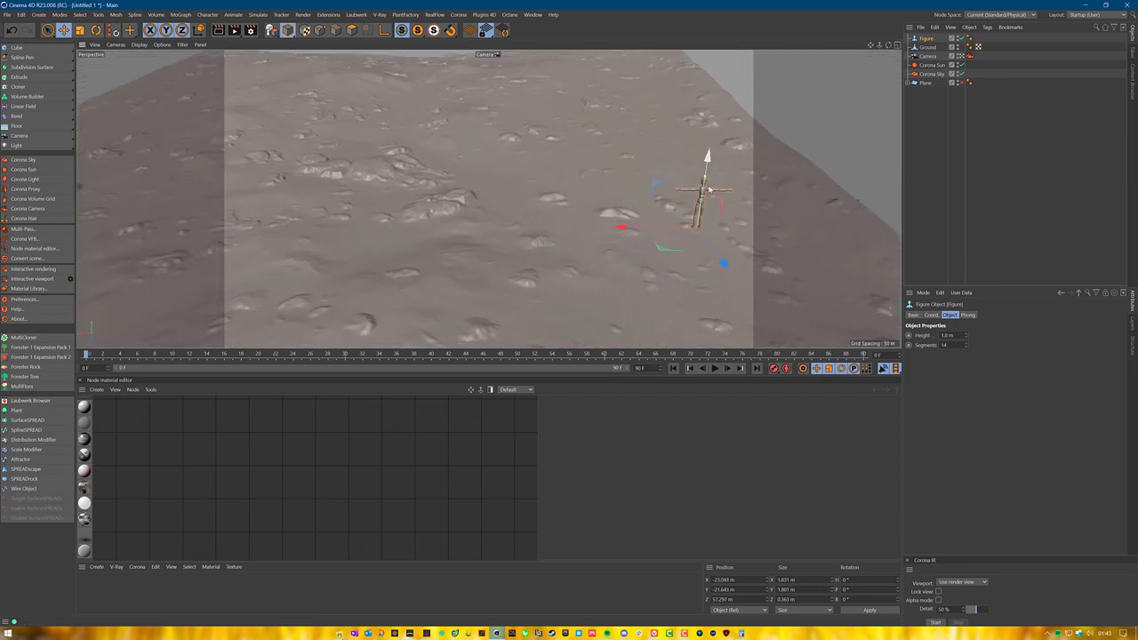
Reposition the figure over the terrain's rocky area, at about Y -29 m and Z 35 m.
left_click_drag(723, 261, 685, 221)
left_click_drag(680, 121, 657, 289)
middle_click_drag(657, 313, 548, 200, "alt")
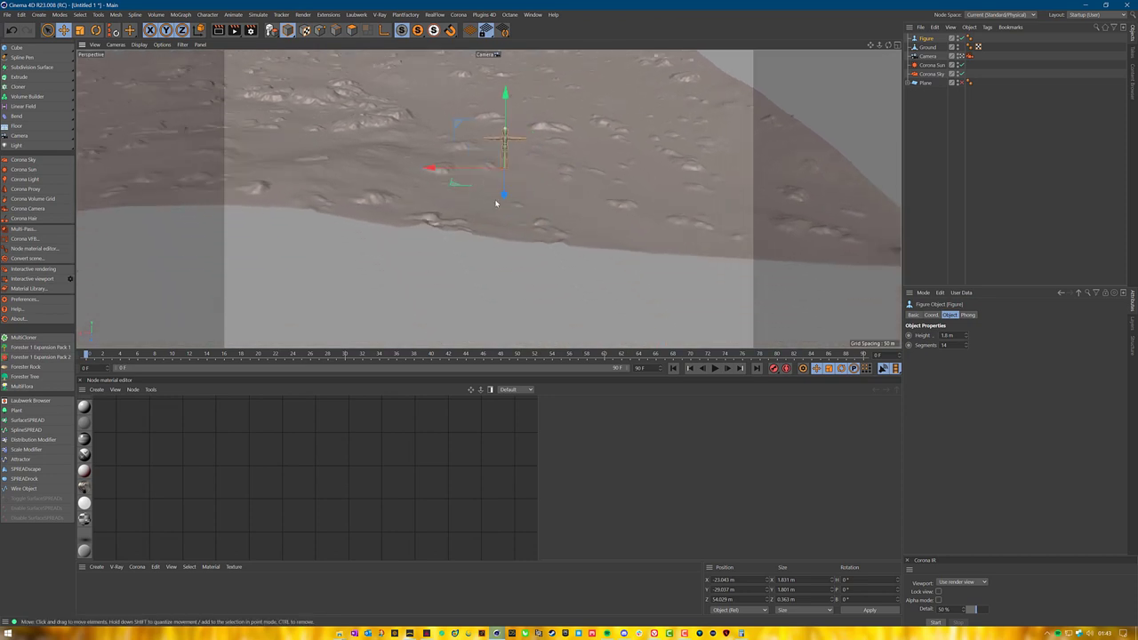
left_click_drag(504, 193, 518, 124)
middle_click_drag(511, 99, 495, 244, "alt")
right_click_drag(495, 244, 488, 168, "alt")
left_click_drag(510, 227, 409, 228, "alt")
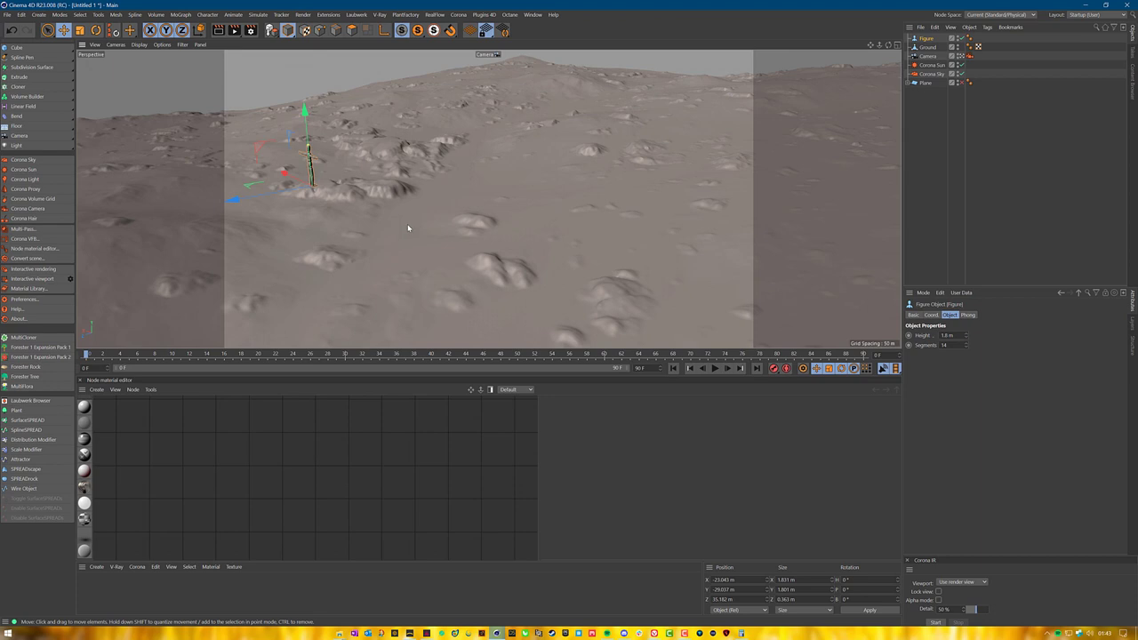
Lower the figure onto the ground at about Y -34 m and inspect the terrain's scale from its head height.
middle_click_drag(409, 228, 426, 84, "alt")
right_click_drag(427, 84, 439, 115, "alt")
left_click_drag(439, 114, 452, 143, "alt")
left_click_drag(437, 81, 502, 198)
right_click_drag(502, 199, 507, 52, "alt")
middle_click_drag(528, 245, 497, 196, "alt")
mouse_move(490, 192)
left_mouse_down("alt")
mouse_move(489, 150)
mouse_move(497, 185)
left_mouse_up("alt")
scroll(492, 197, "up", 5)
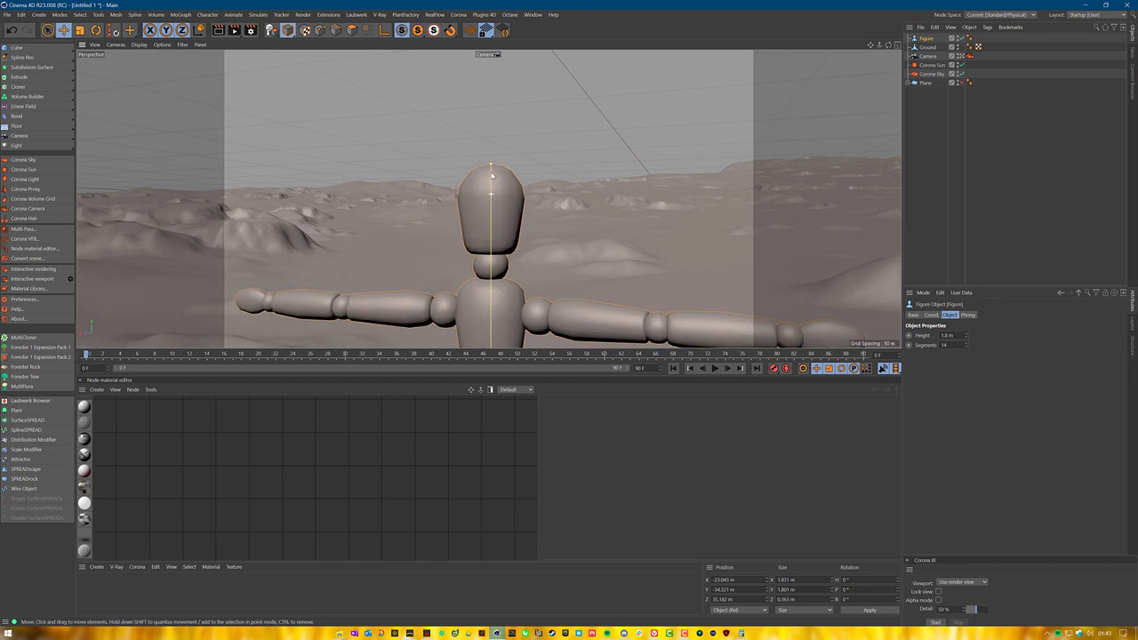
scroll(496, 166, "up", 2)
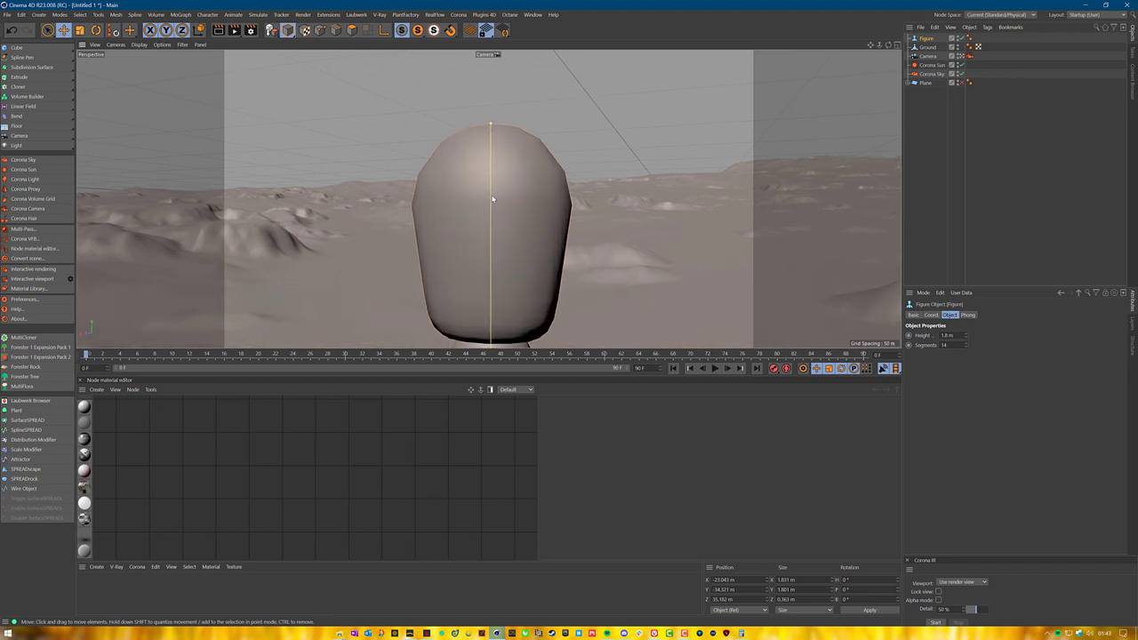
mouse_move(489, 186)
middle_mouse_down("alt")
mouse_move(487, 207)
mouse_move(494, 198)
middle_mouse_up("alt")
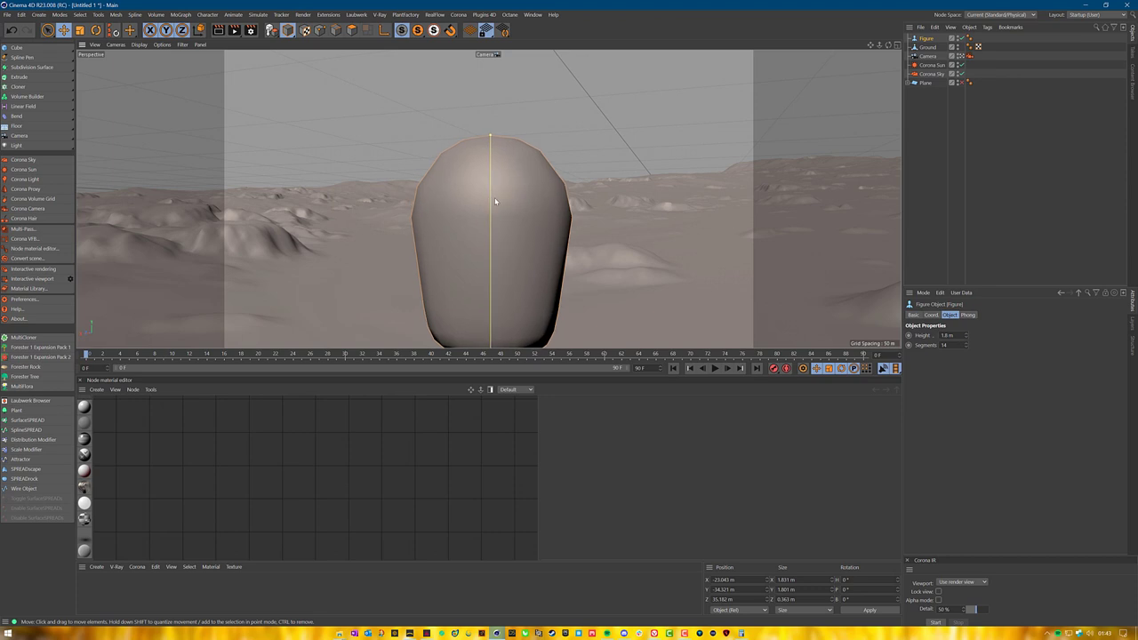
Set the Figure's height to 2 m for the scale check.
left_click(961, 38)
left_click(1032, 190)
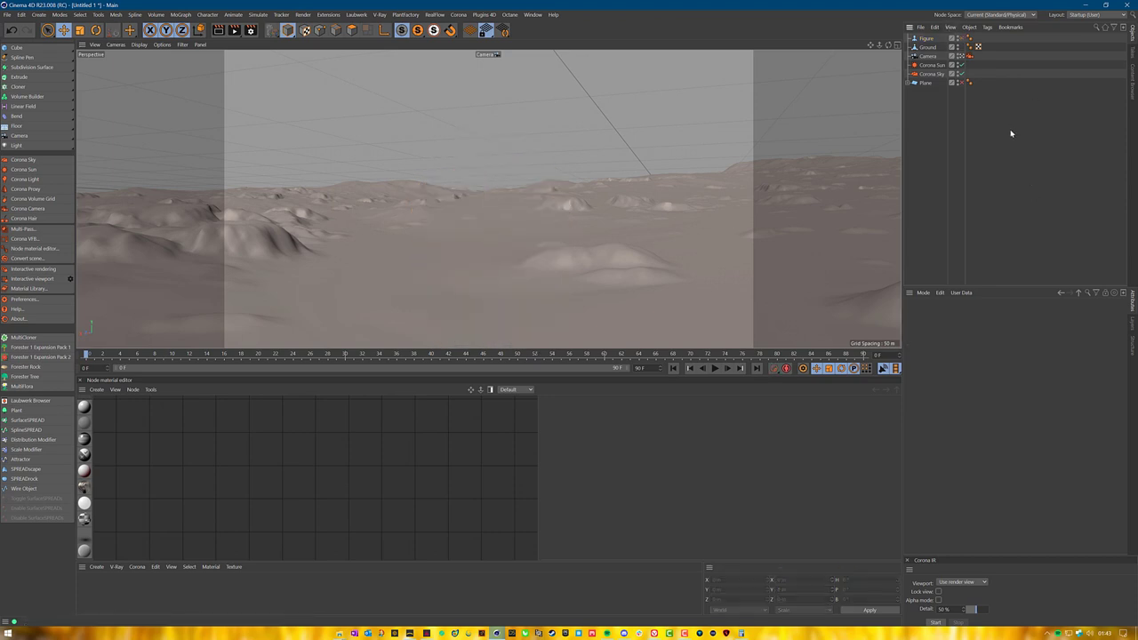
left_click(925, 38)
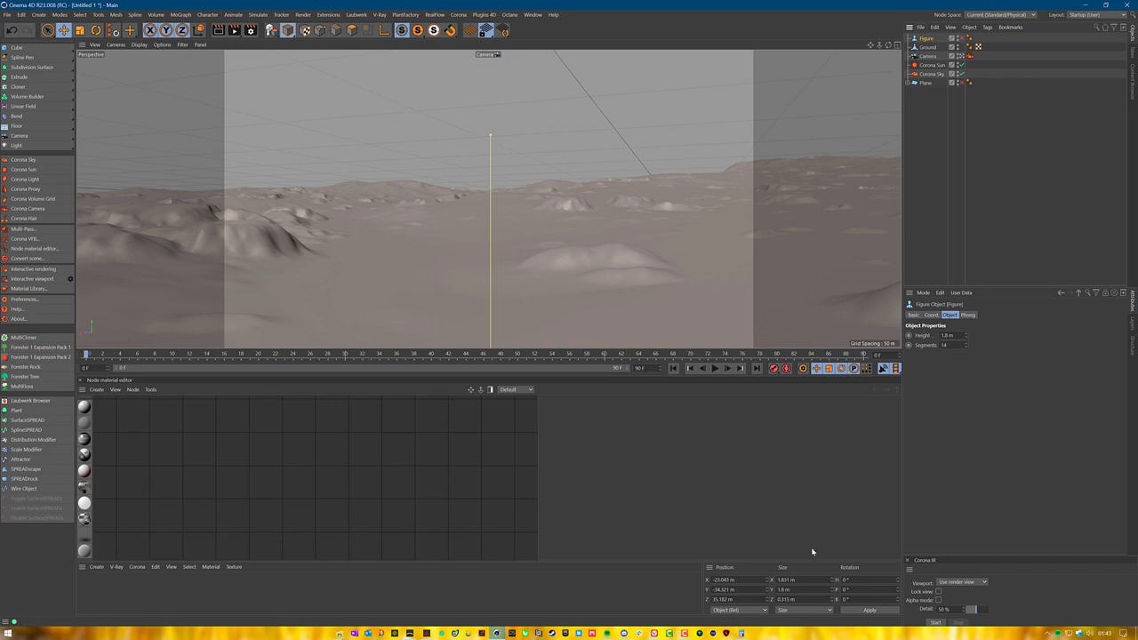
left_click(947, 335)
type("2")
key("Return")
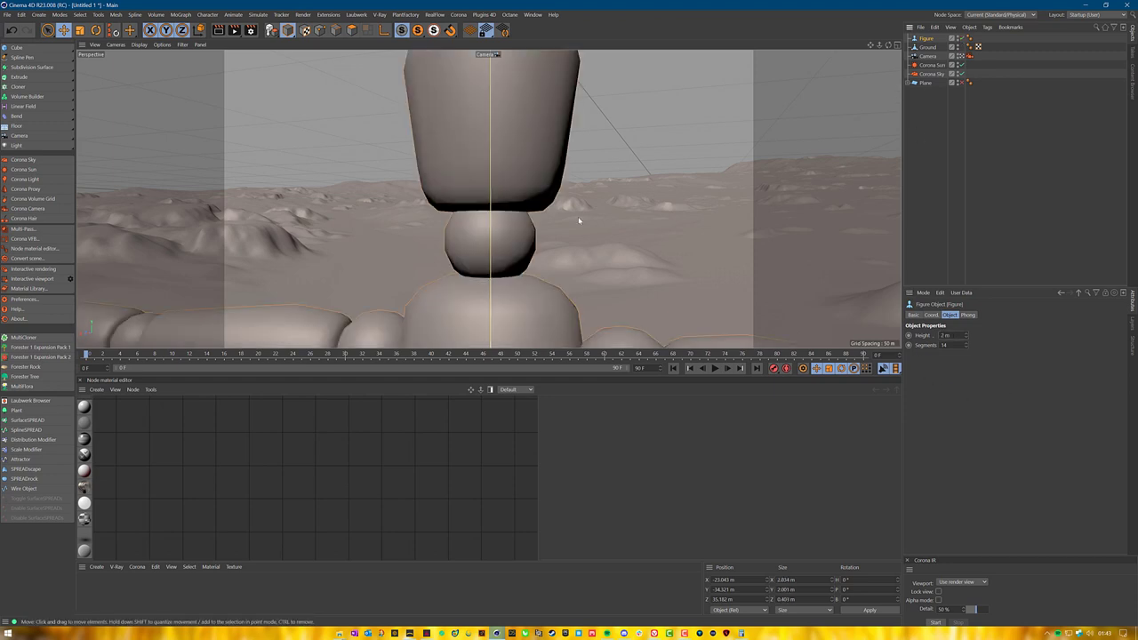
Lower the 2 m figure to put its head in the camera view, and disable the figure after the comparison.
left_click_drag(493, 149, 487, 275)
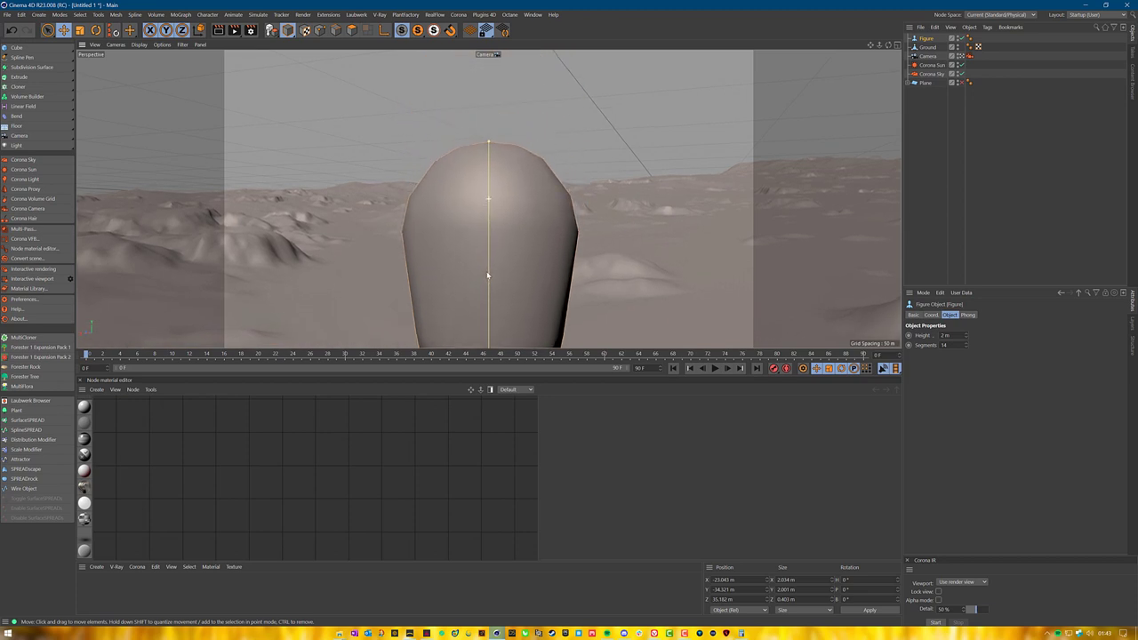
left_click(961, 38)
left_click(1052, 197)
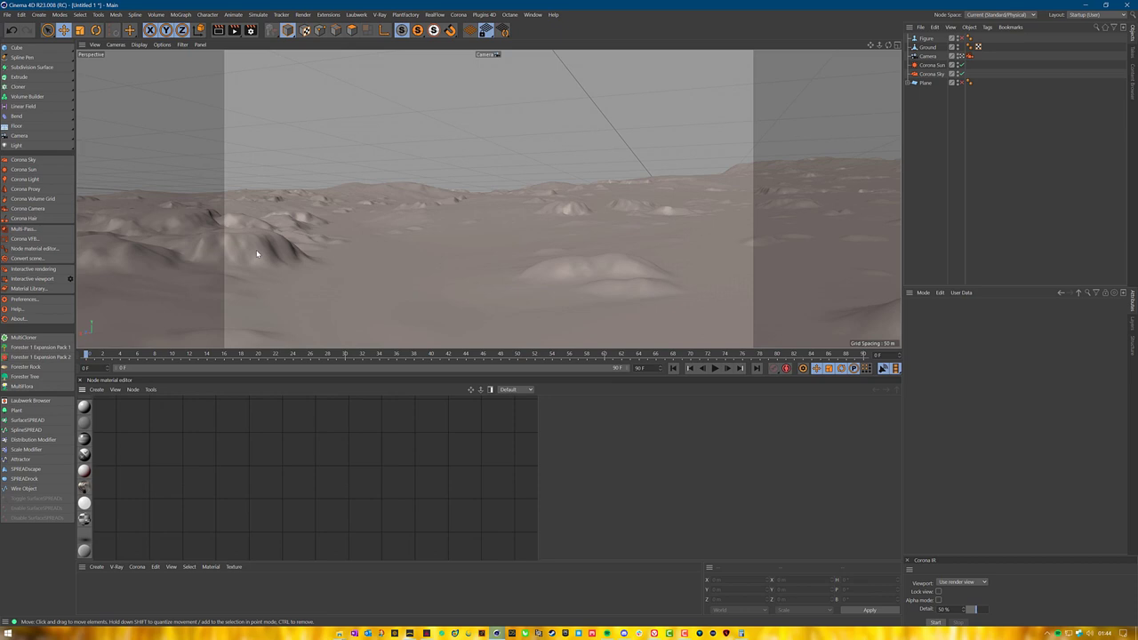
Create a Corona Physical material and check the default material type in the Material preferences, leaving it at Corona Physical.
double_click(217, 596)
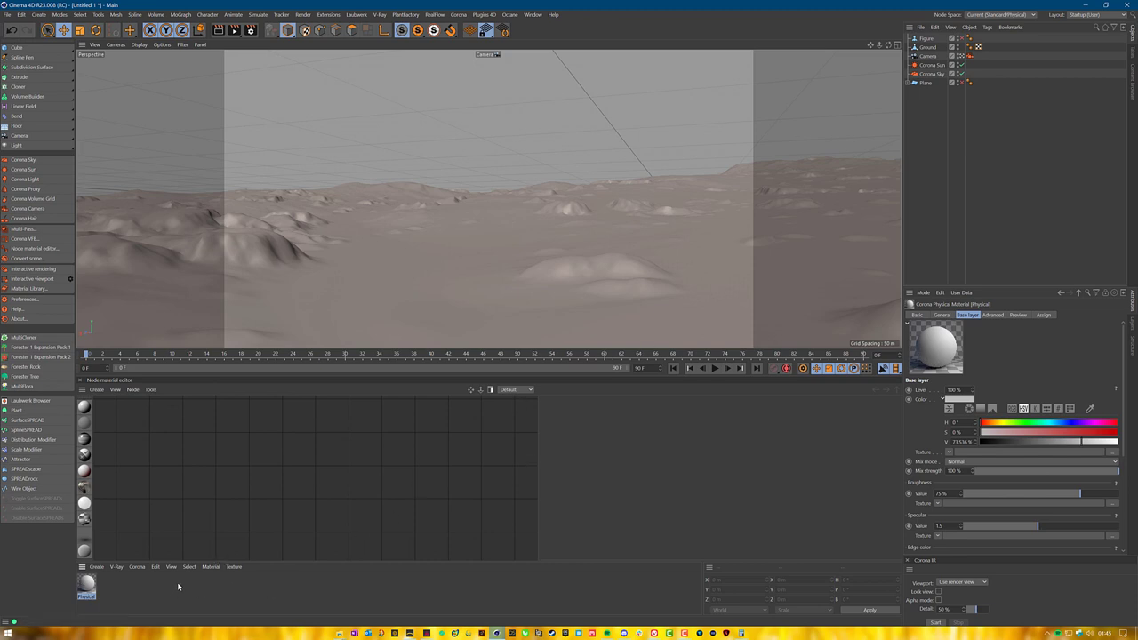
left_click(21, 14)
left_click(53, 136)
key("ctrl+e")
left_click_drag(285, 128, 601, 99)
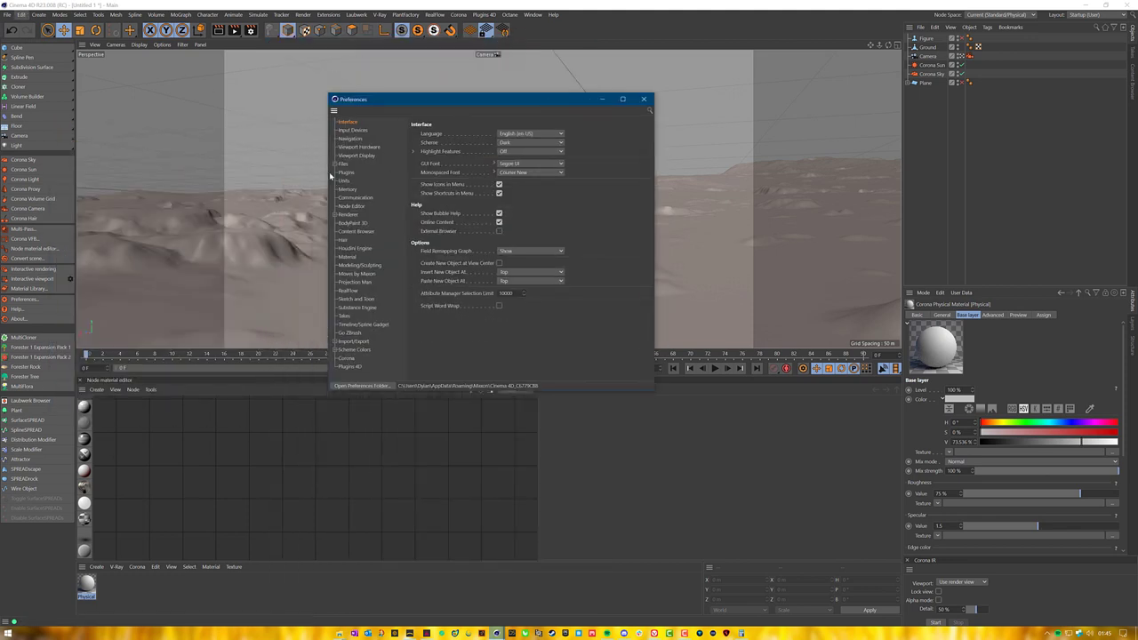
left_click(349, 257)
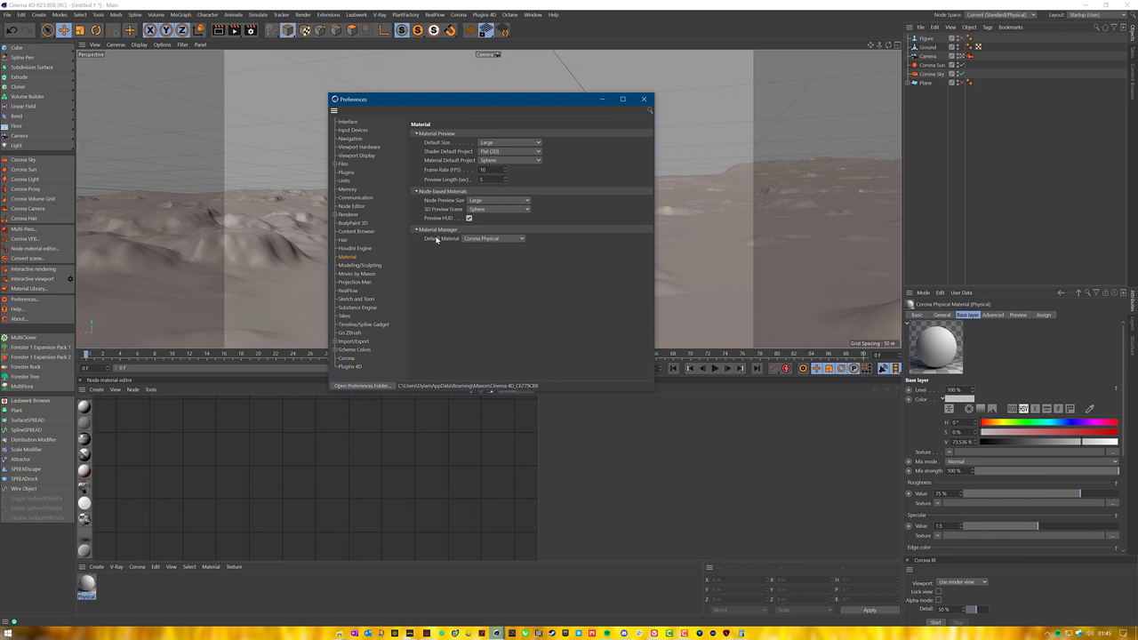
left_click(490, 239)
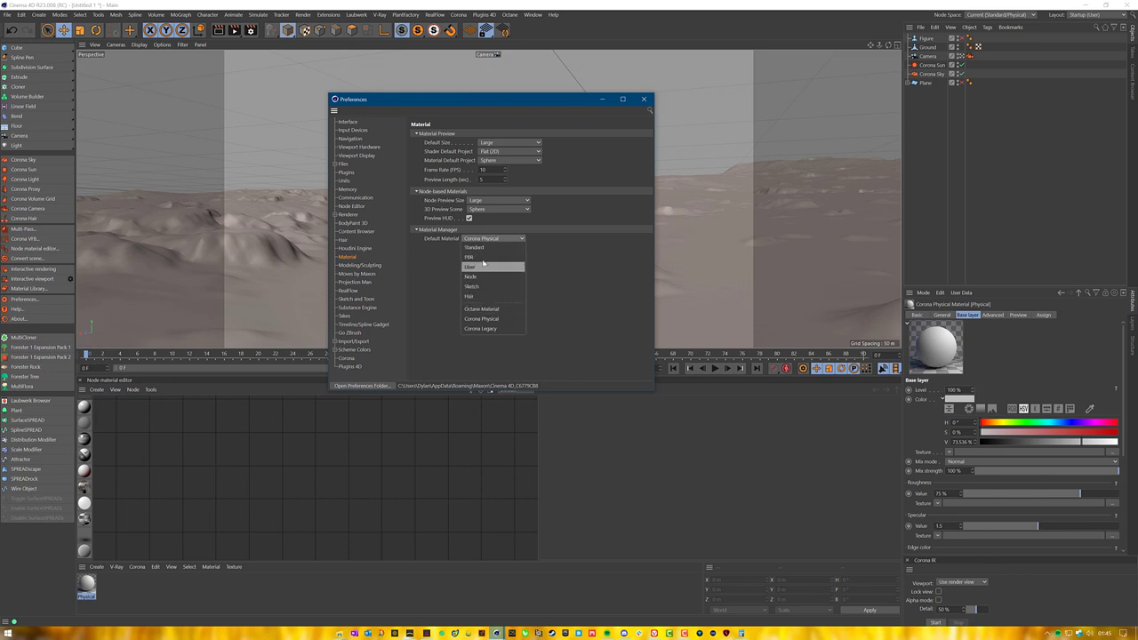
left_click(574, 344)
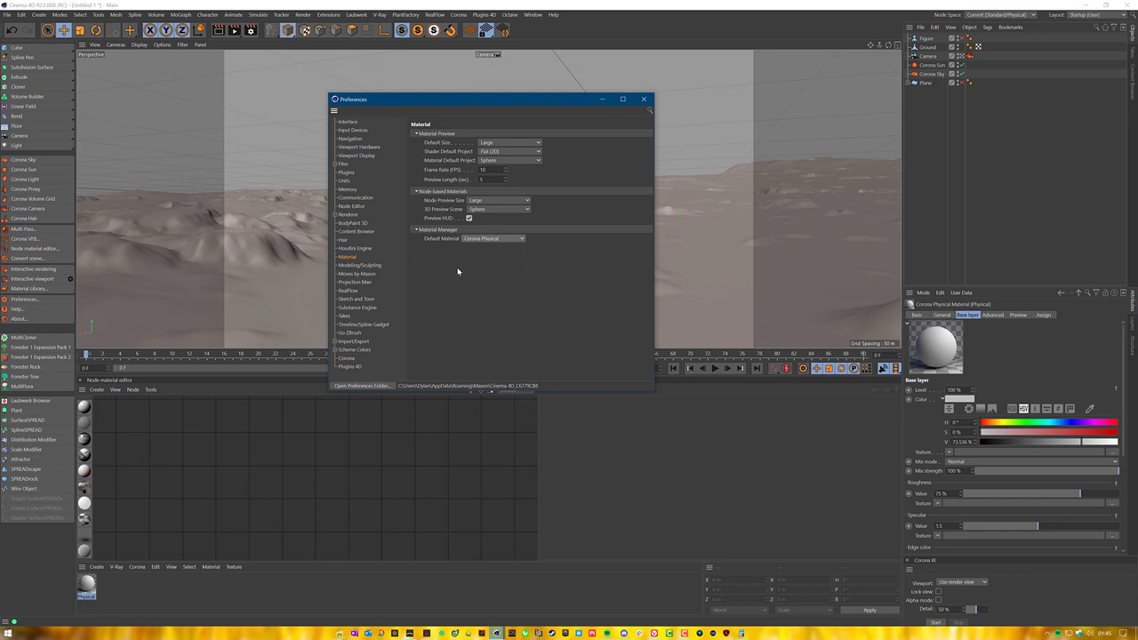
left_click(644, 98)
left_click(373, 597)
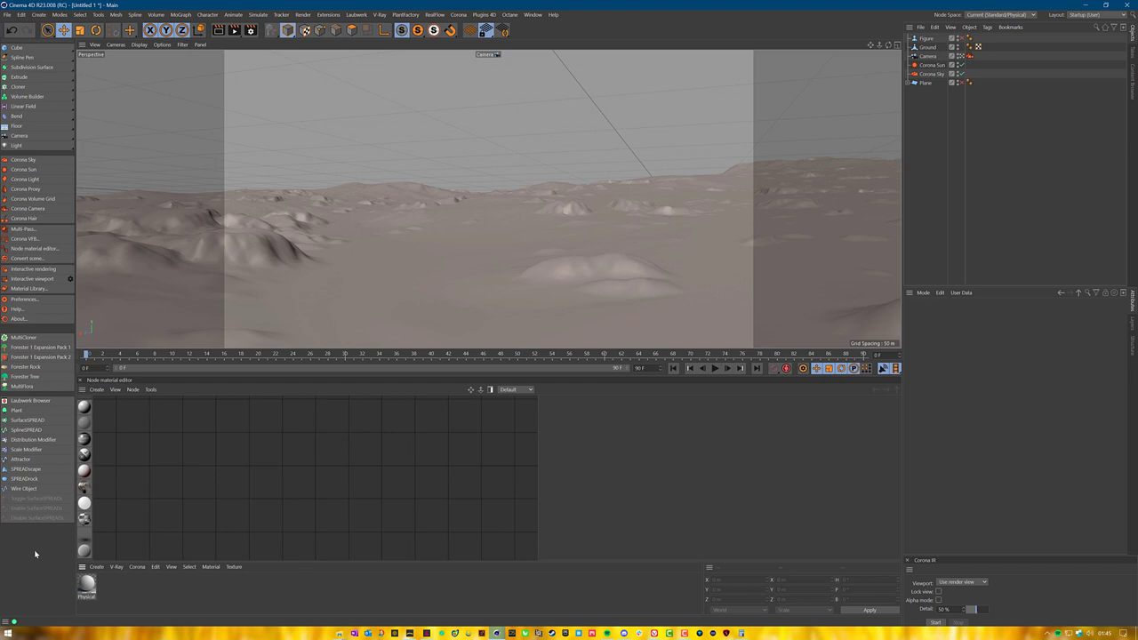
Rename the new physical material as Ground and apply it to the terrain mesh.
double_click(86, 587)
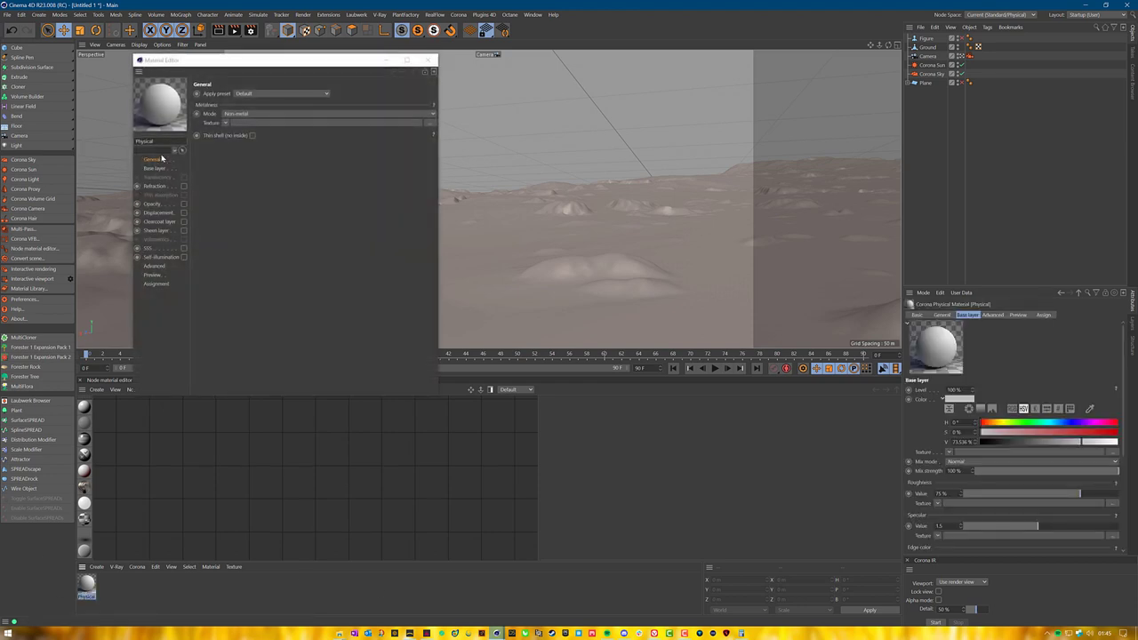
type("Ground")
key("Return")
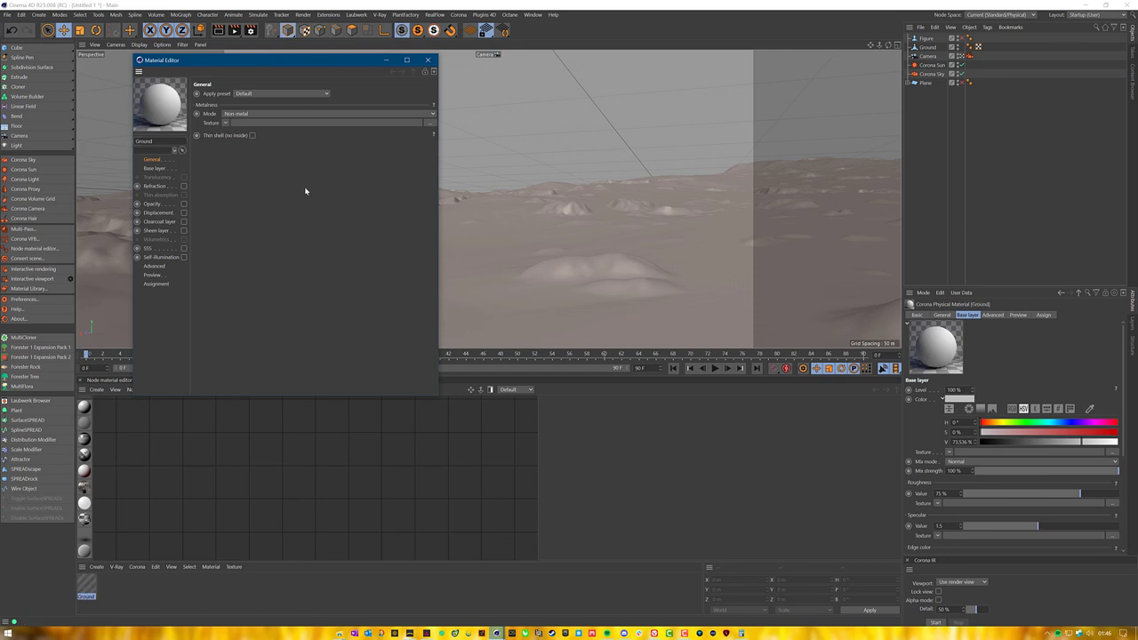
left_click(427, 60)
left_click_drag(86, 584, 394, 267)
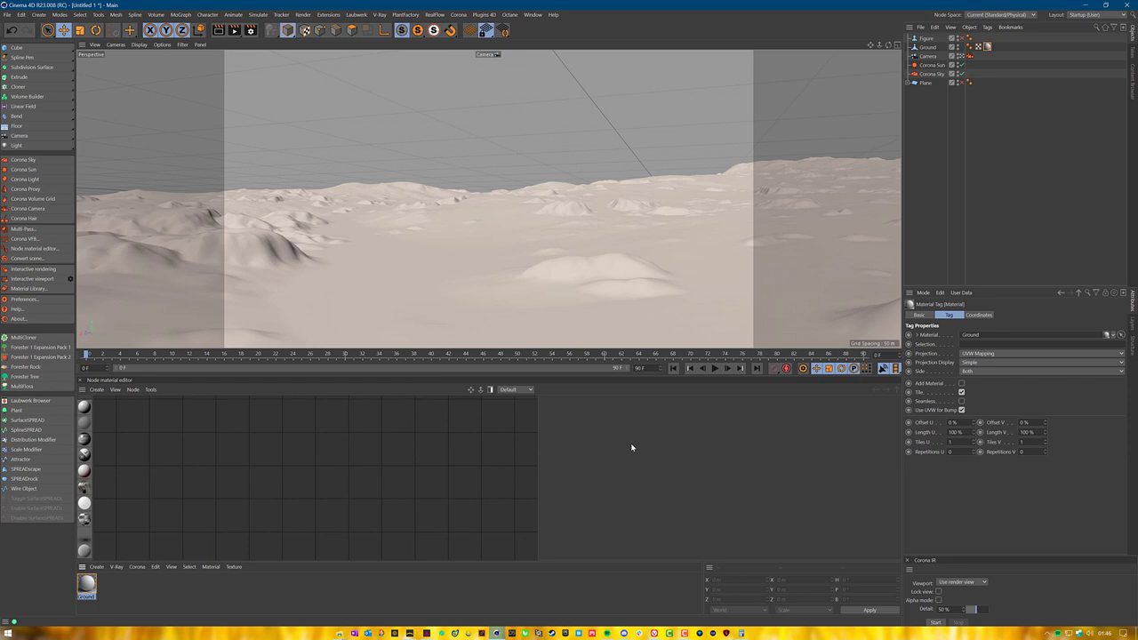
Load the Ground material into the node material editor and position its node with room for texture nodes beside it.
left_click_drag(89, 587, 463, 459)
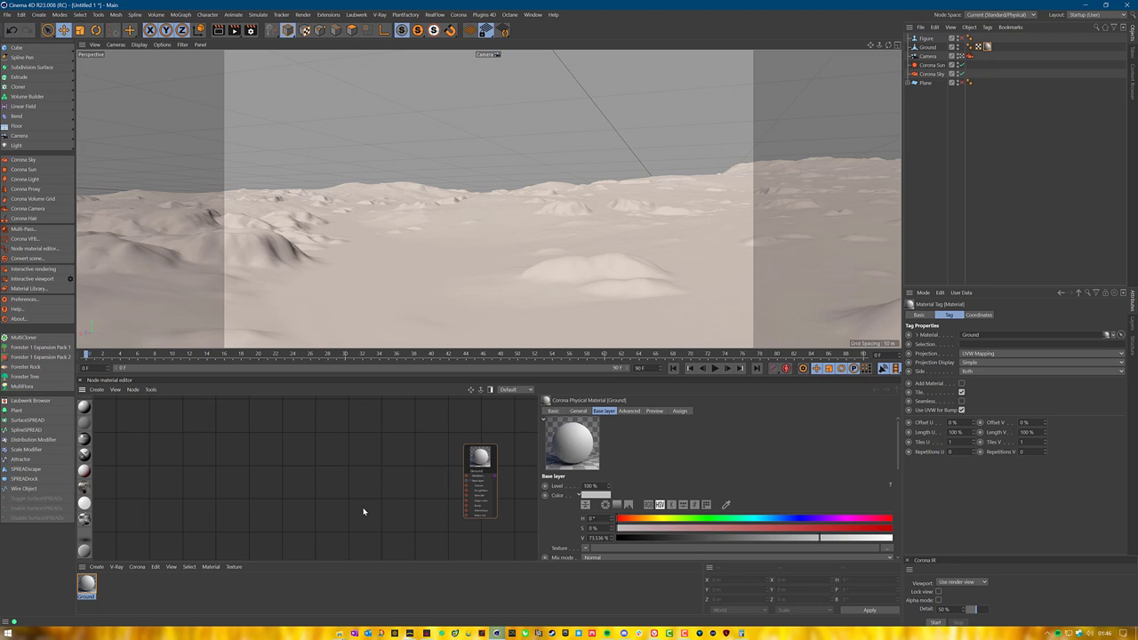
scroll(444, 473, "up", 3)
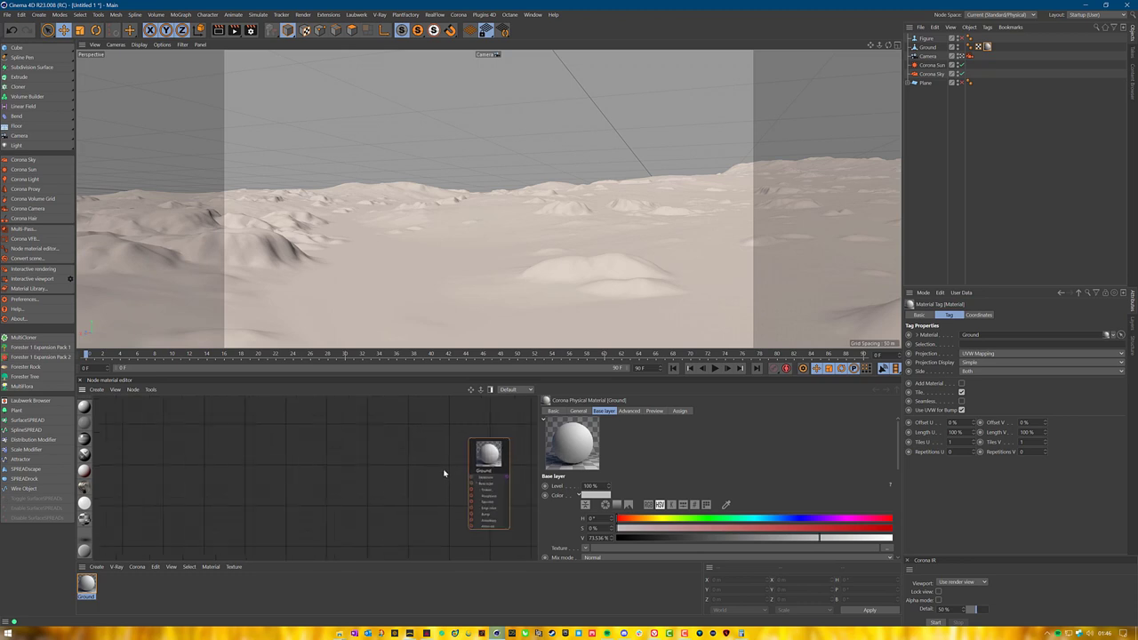
middle_click_drag(492, 484, 452, 471)
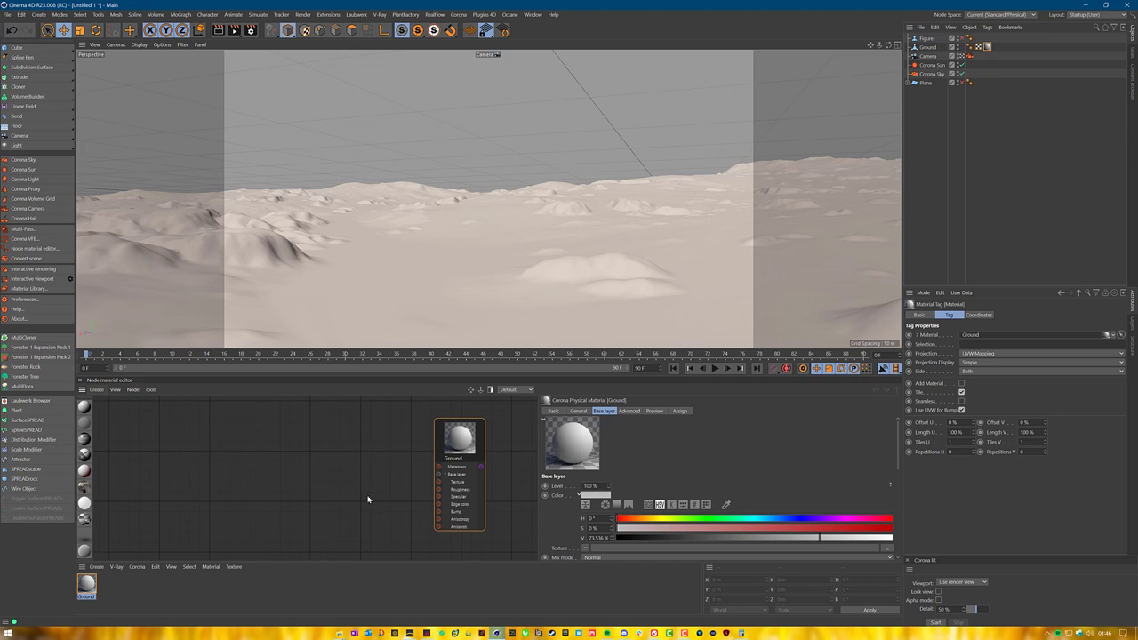
left_click_drag(475, 439, 463, 446)
left_click(520, 391)
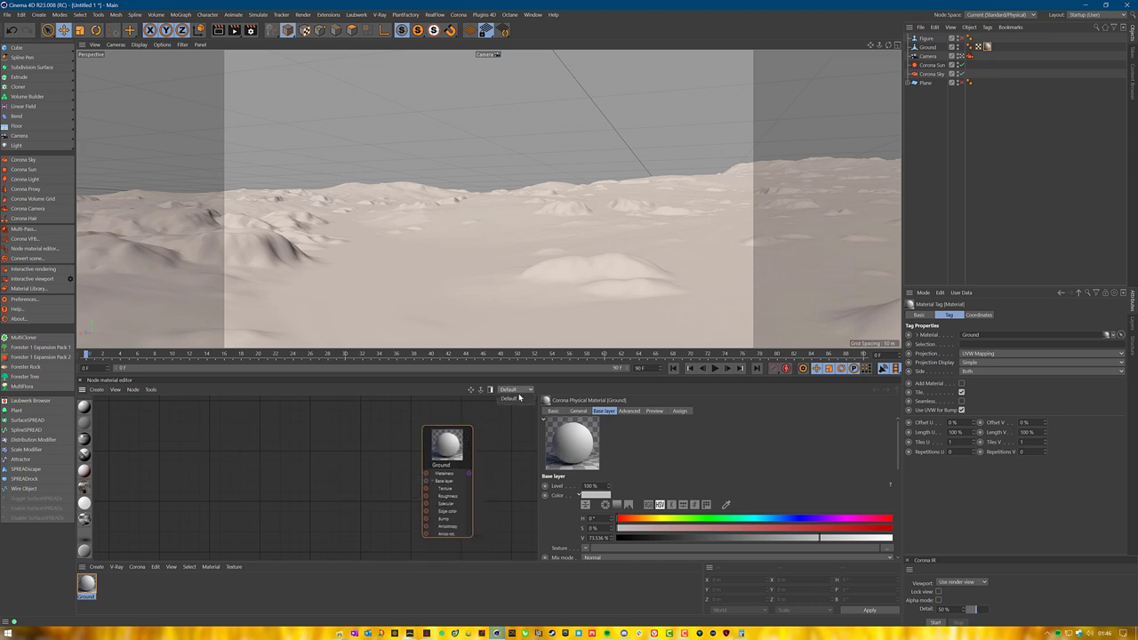
left_click(385, 426)
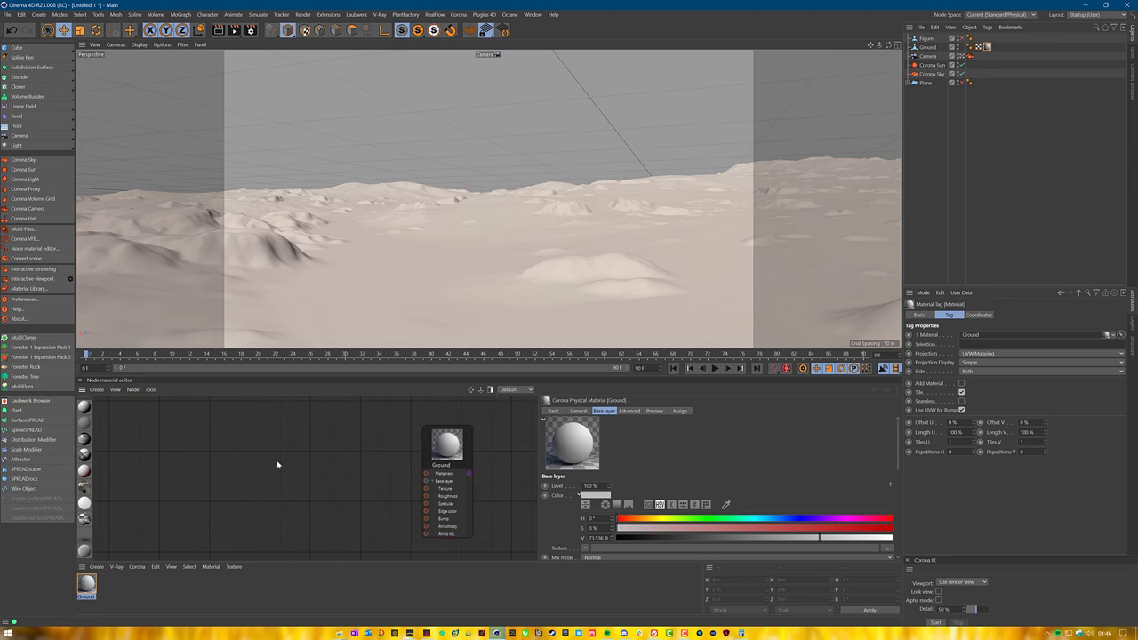
left_click_drag(455, 466, 303, 420)
scroll(419, 452, "down", 1)
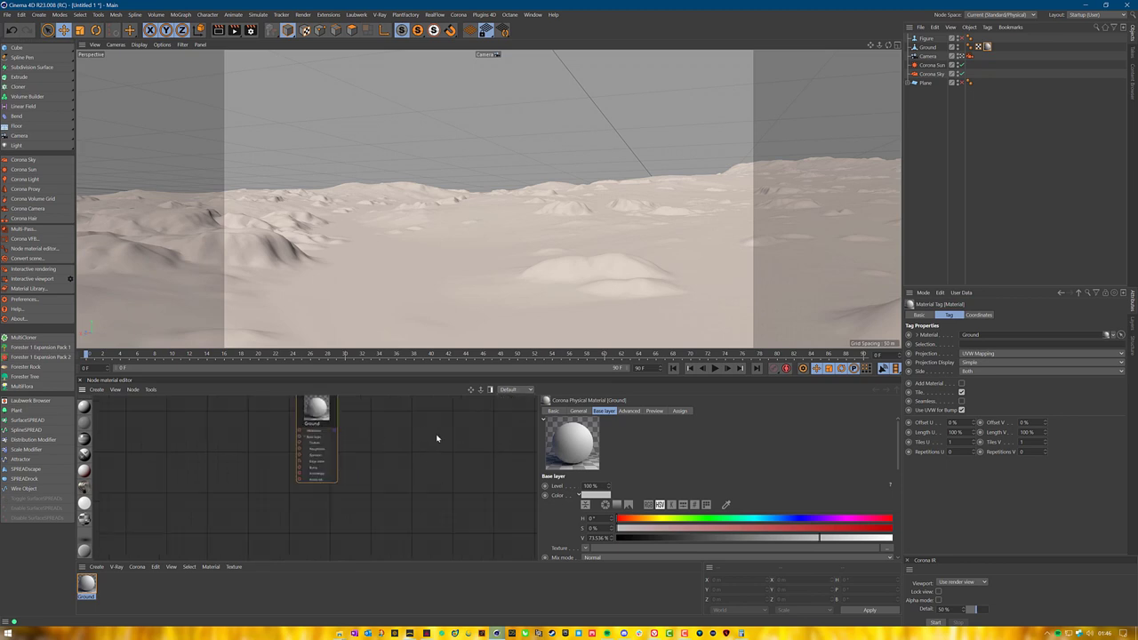
scroll(432, 437, "down", 1)
scroll(432, 439, "down", 2)
middle_click_drag(432, 439, 274, 435, "alt")
mouse_move(385, 431)
middle_mouse_down("alt")
mouse_move(486, 467)
mouse_move(405, 389)
mouse_move(477, 446)
mouse_move(399, 429)
middle_mouse_up("alt")
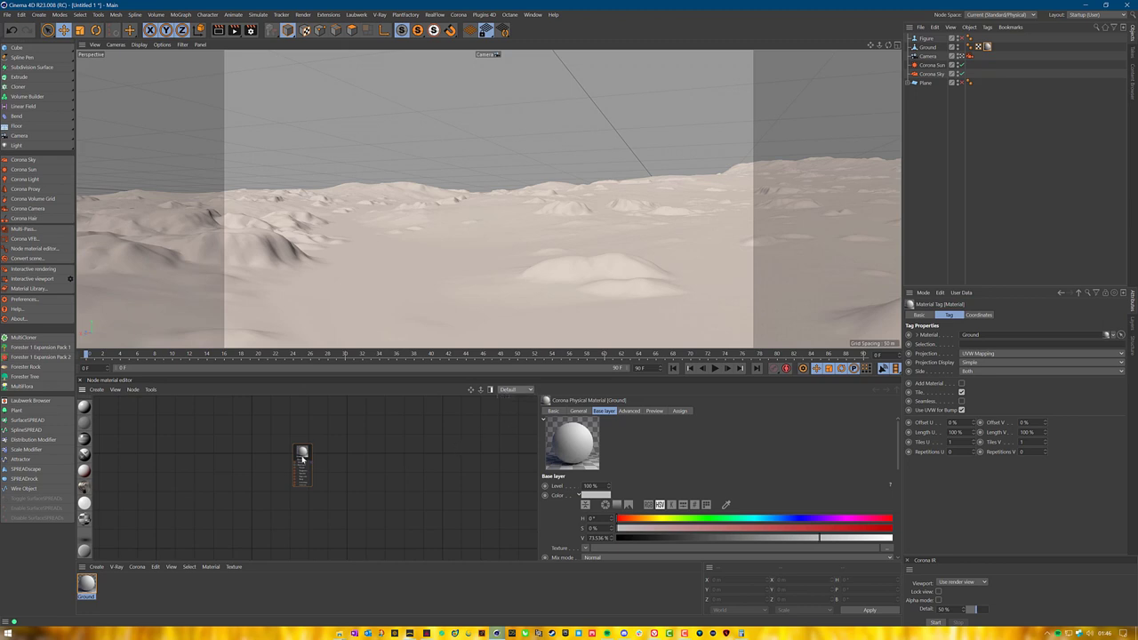
scroll(304, 453, "up", 3)
middle_click_drag(344, 449, 250, 425, "alt")
scroll(344, 449, "down", 2)
left_click_drag(370, 440, 452, 467)
scroll(451, 468, "up", 1)
scroll(451, 468, "up", 1)
middle_click_drag(451, 468, 477, 421, "alt")
left_click_drag(483, 423, 485, 448)
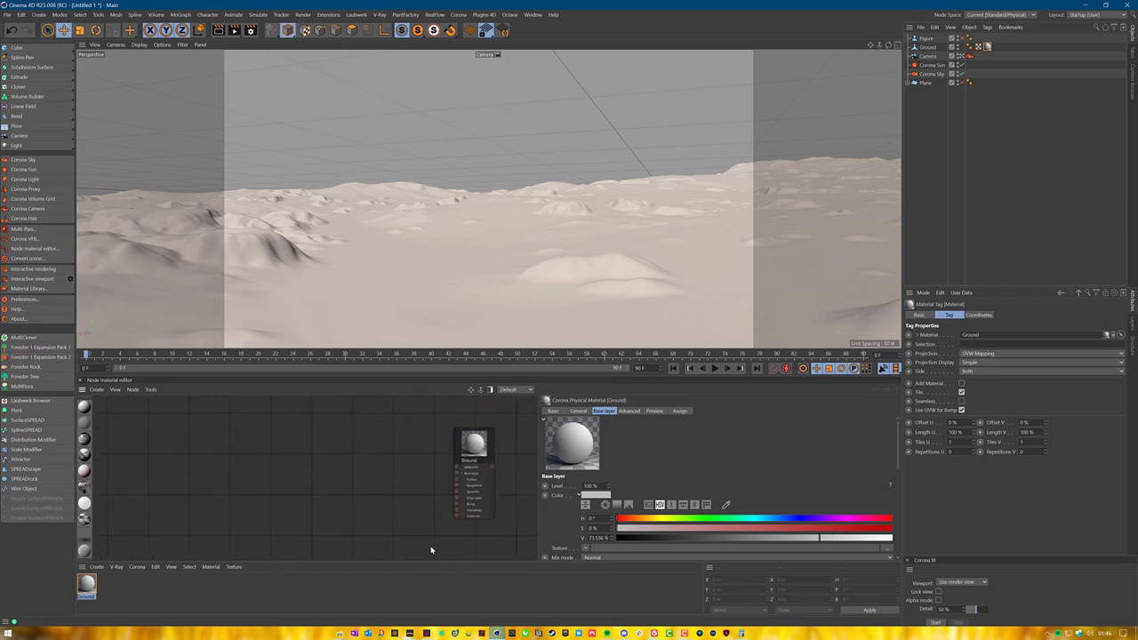
Bring Combine.png and Normal Map.png into the node graph as bitmaps and connect Combine to the Ground material's base layer texture.
mouse_move(344, 633)
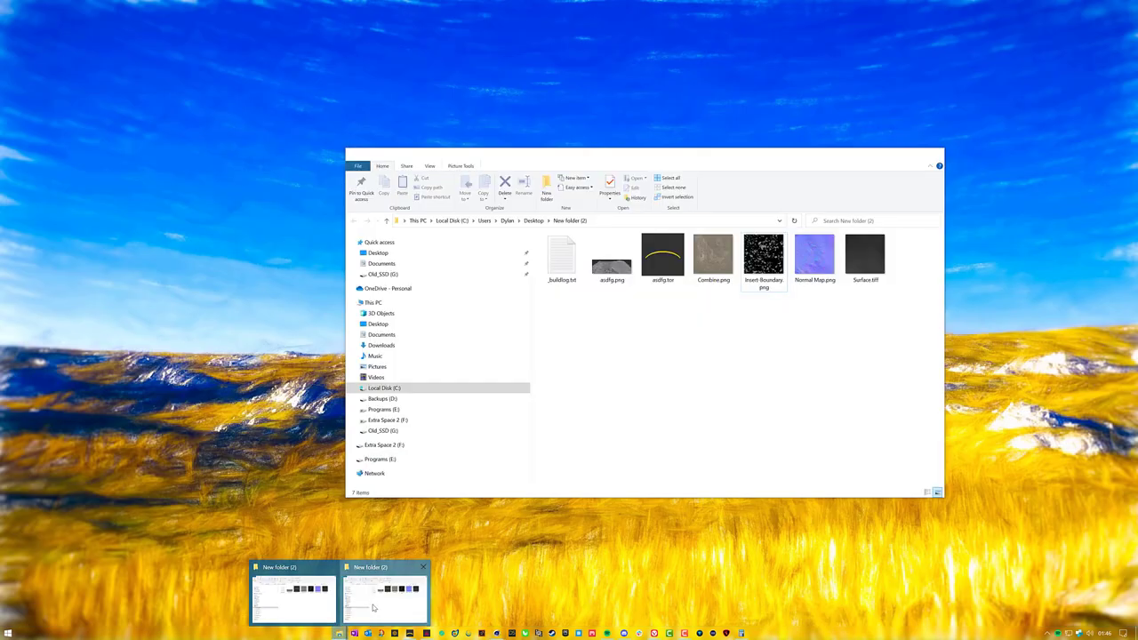
left_click(373, 608)
left_click_drag(713, 256, 360, 538)
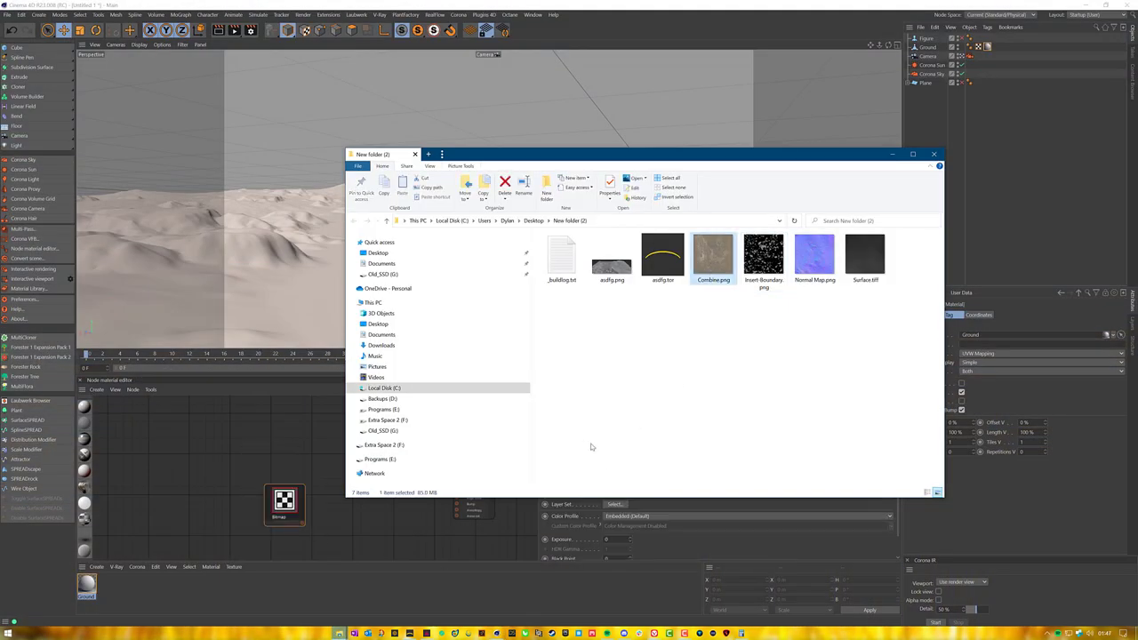
left_click_drag(805, 263, 256, 445)
left_click(658, 401)
left_click(414, 539)
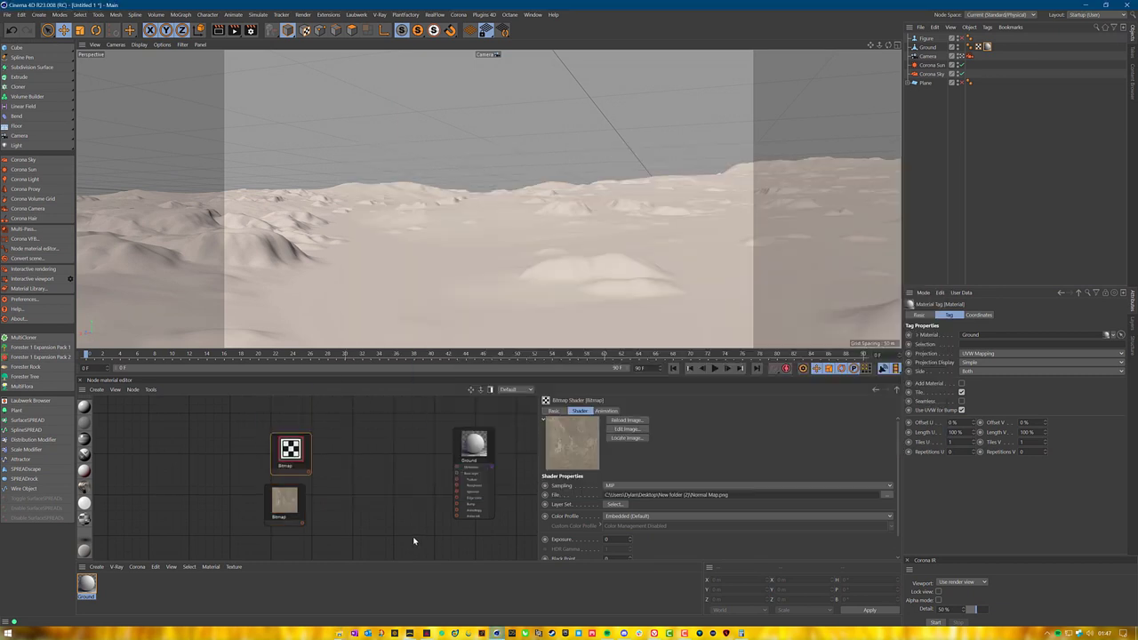
left_click_drag(304, 523, 455, 480)
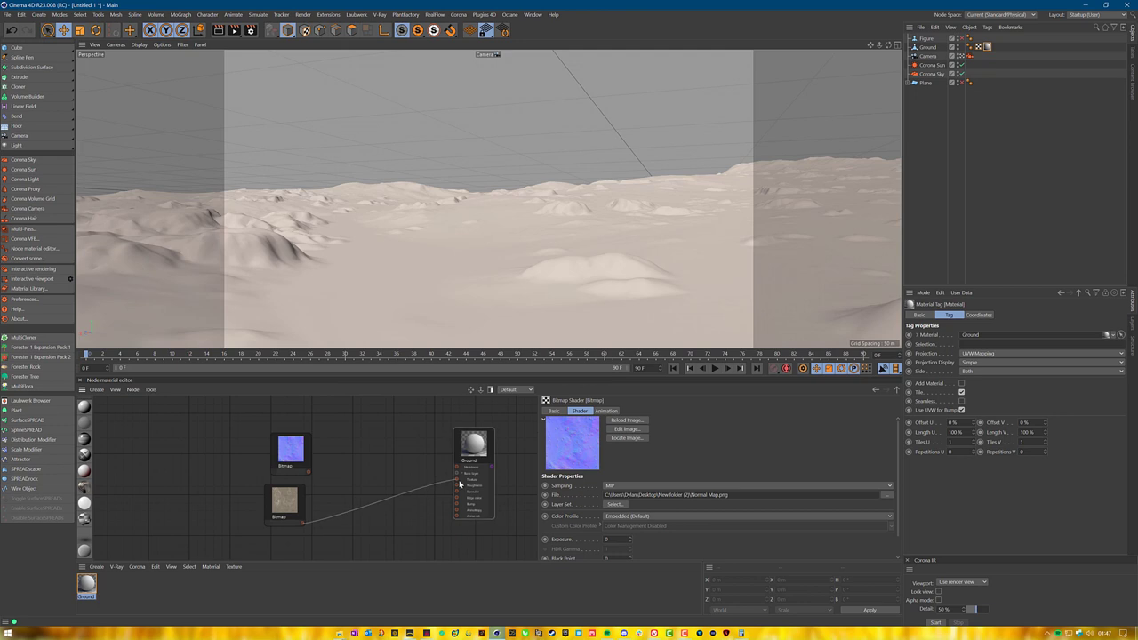
Add a Corona Normal shader, feed it the normal map bitmap, connect it to the Ground material's Bump input and rearrange both nodes.
right_click(354, 475)
mouse_move(393, 493)
mouse_move(427, 570)
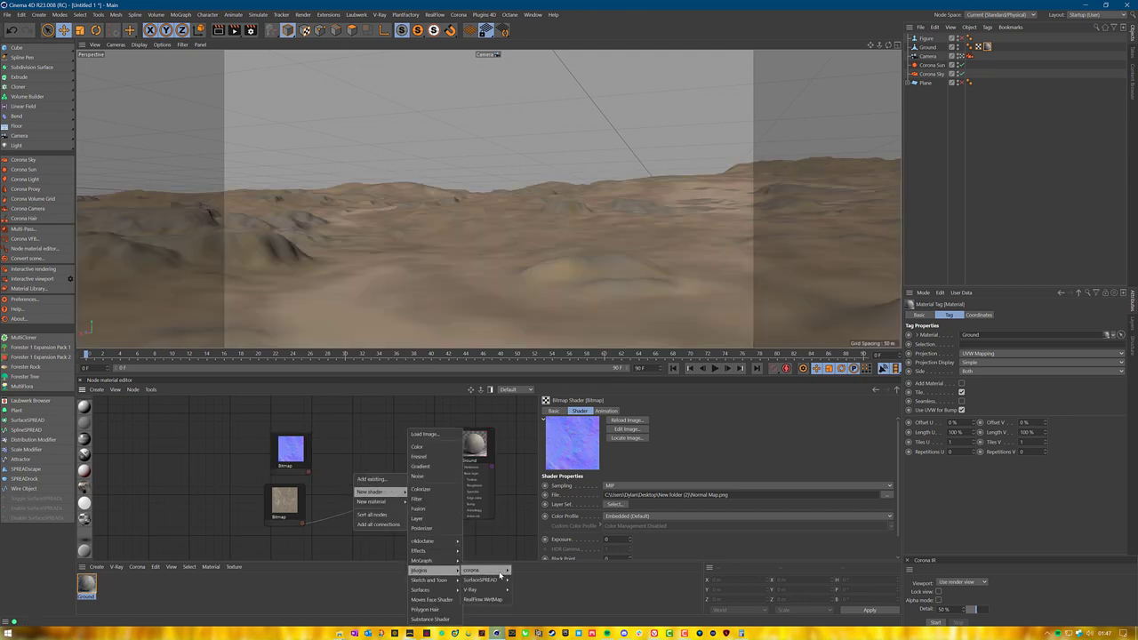
mouse_move(475, 570)
left_click(525, 541)
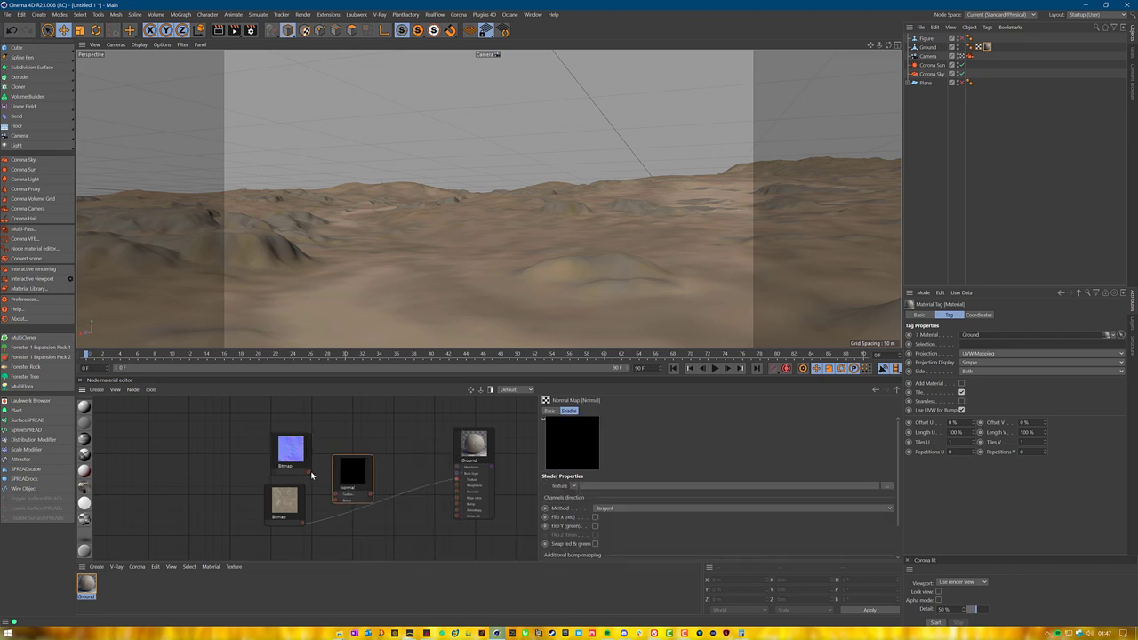
left_click_drag(308, 470, 449, 505)
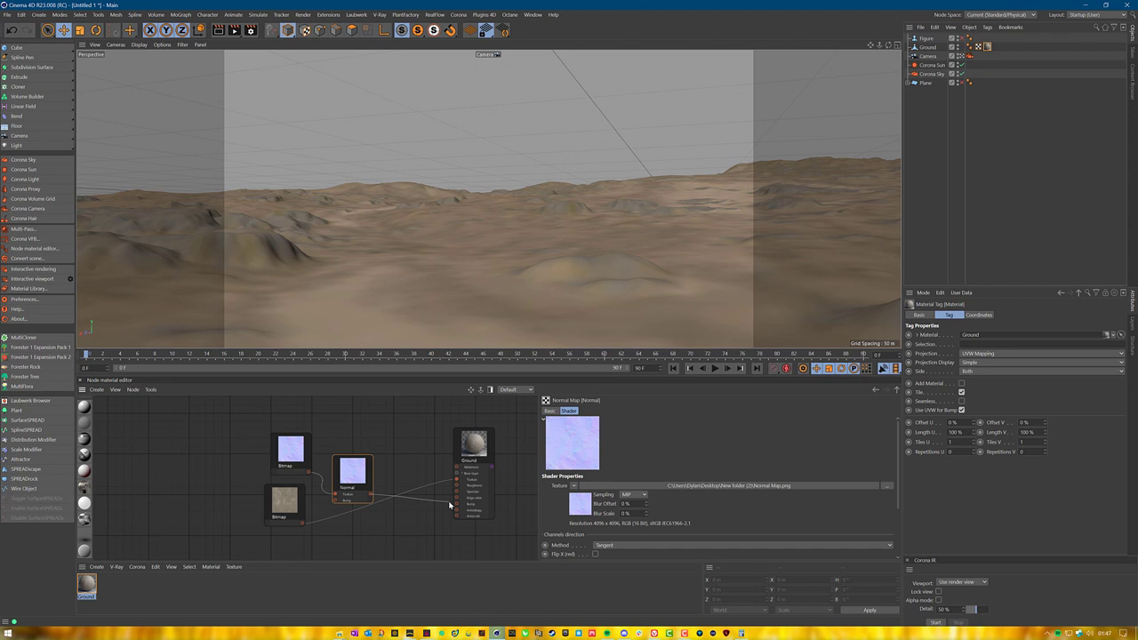
left_click_drag(448, 505, 455, 503)
left_click_drag(352, 471, 407, 515)
left_click_drag(287, 438, 286, 544)
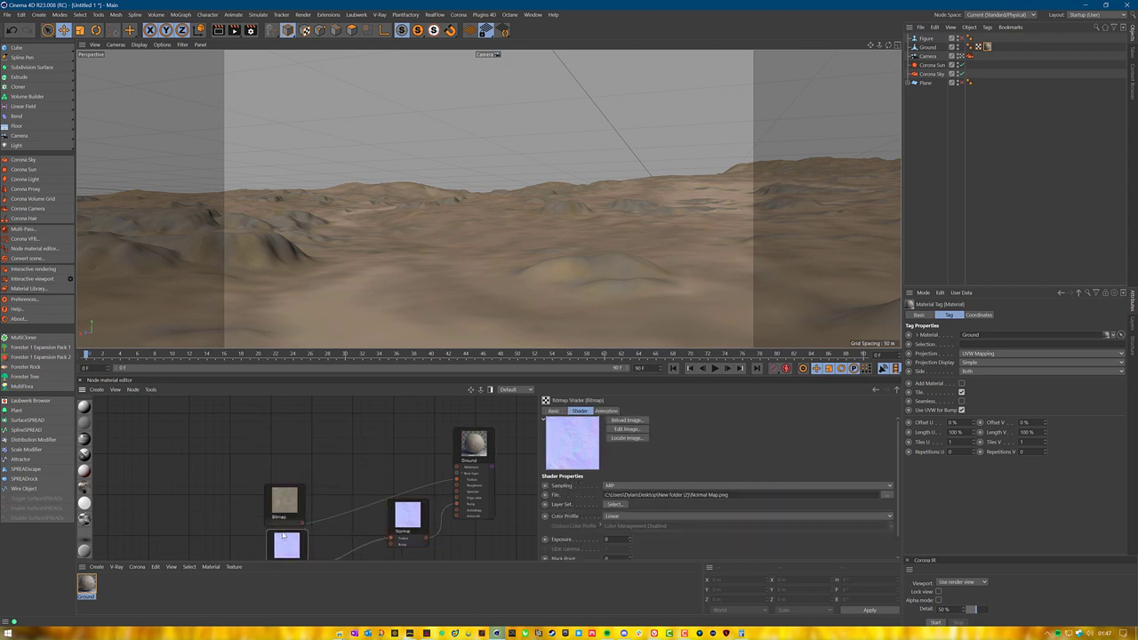
Enable Bump in the Ground material's base layer and move the Normal node lower in the graph.
left_click(471, 456)
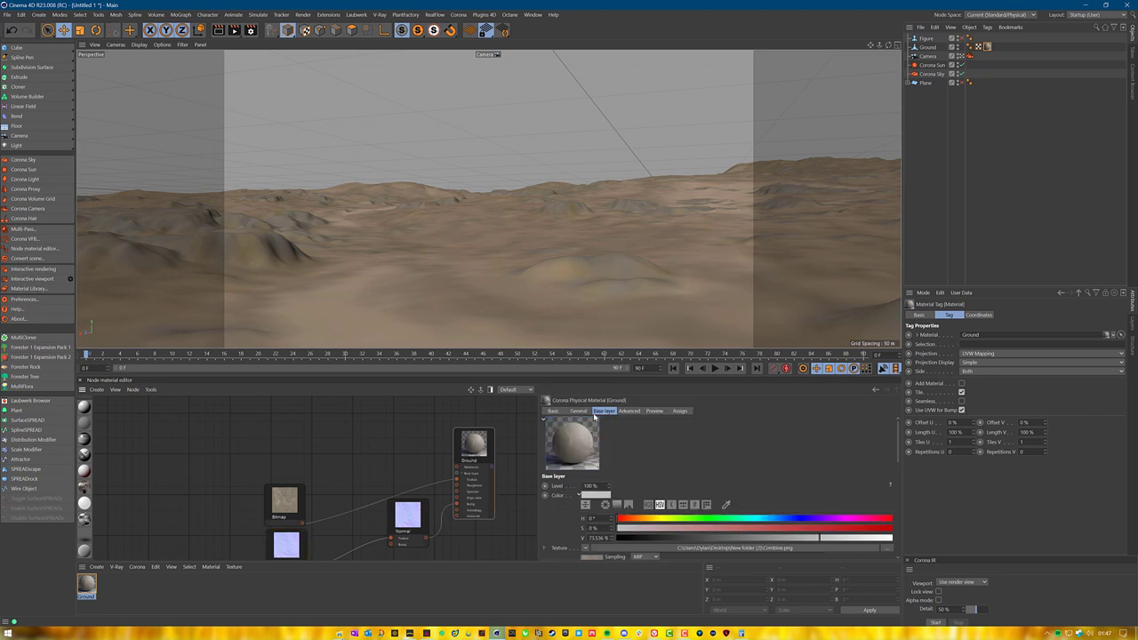
scroll(714, 474, "down", 10)
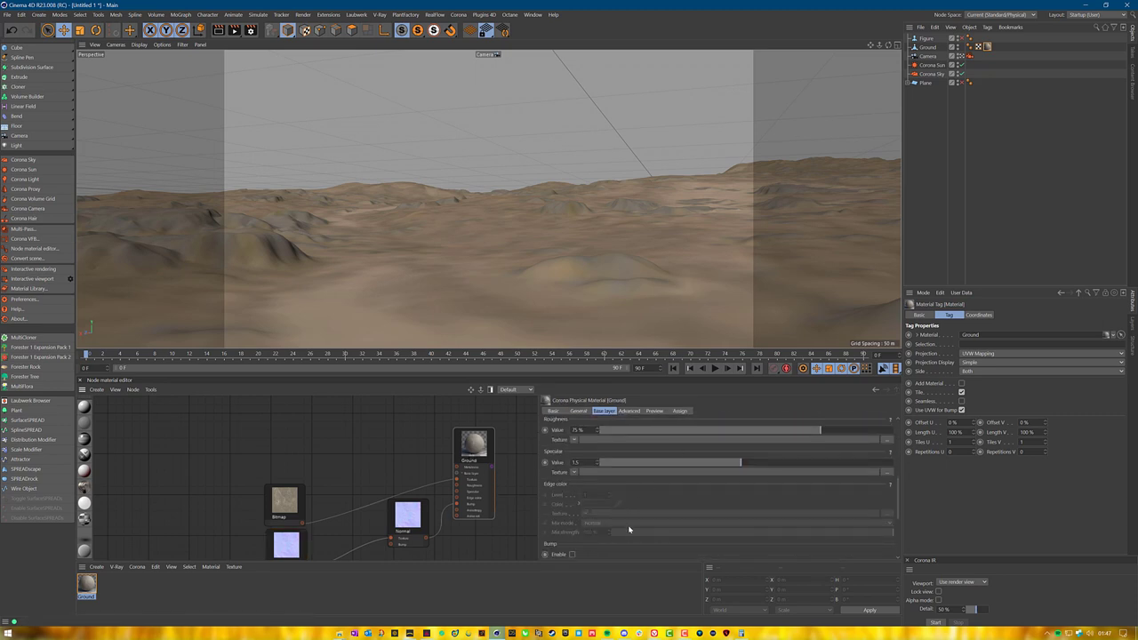
left_click(574, 454)
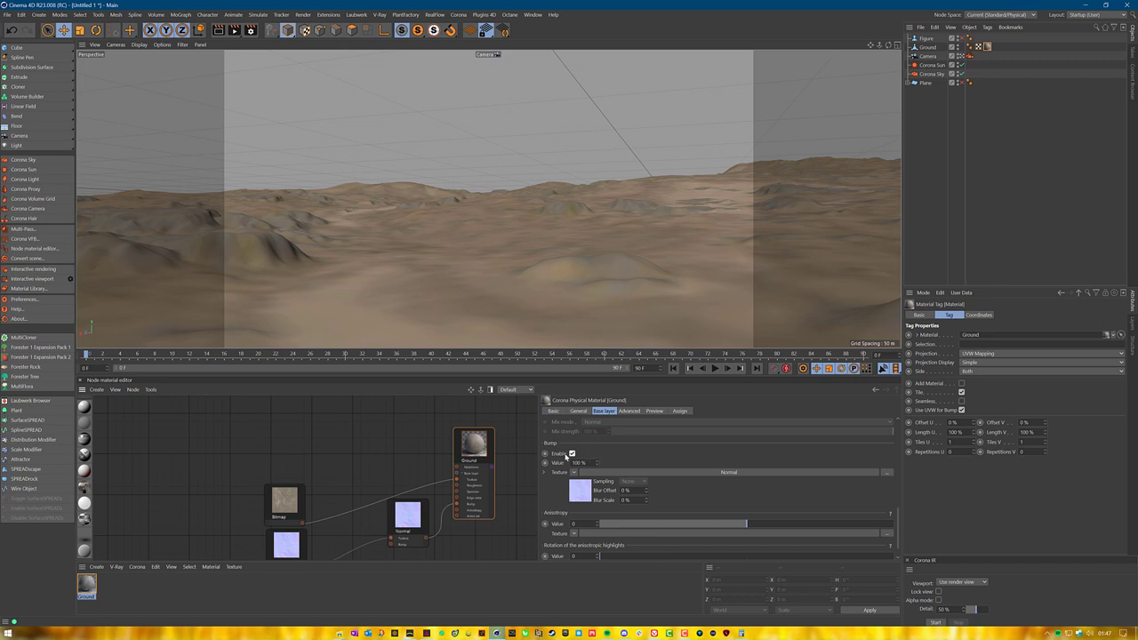
left_click_drag(430, 529, 422, 548)
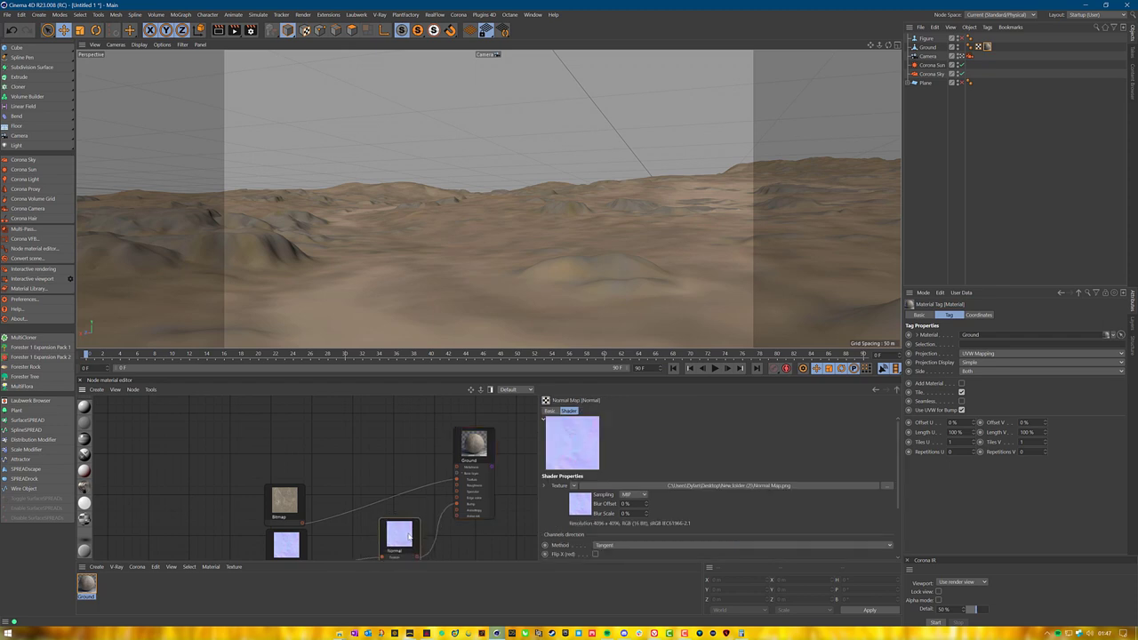
left_click(481, 450)
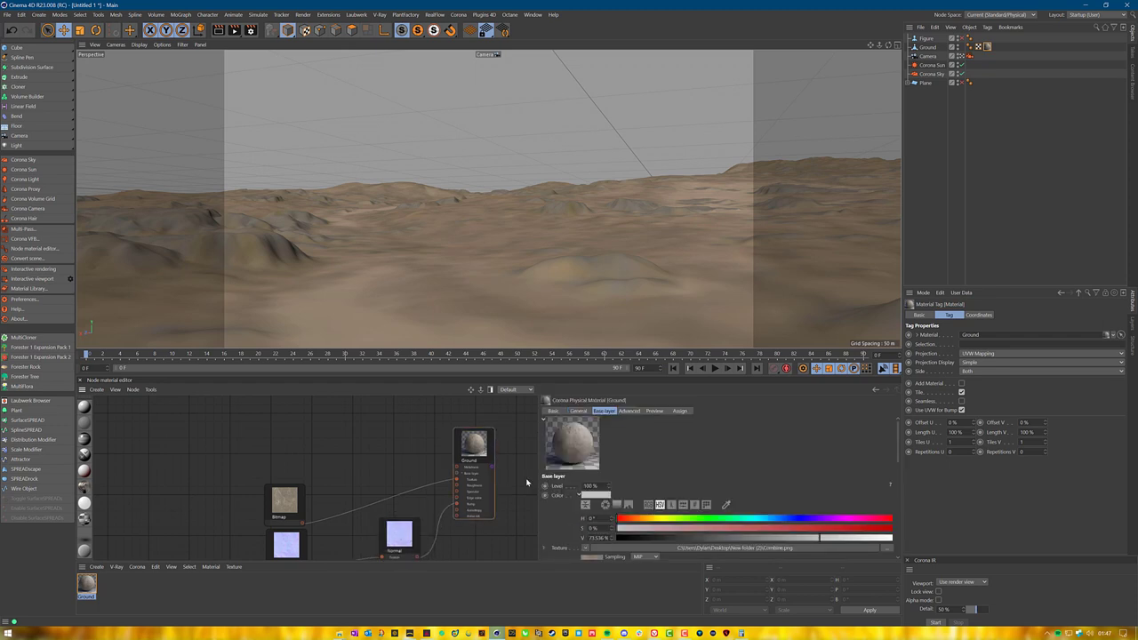
Set the Corona interactive viewport render's detail to 100% and start it.
scroll(631, 469, "down", 5)
scroll(573, 436, "up", 5)
middle_click_drag(476, 540, 540, 442)
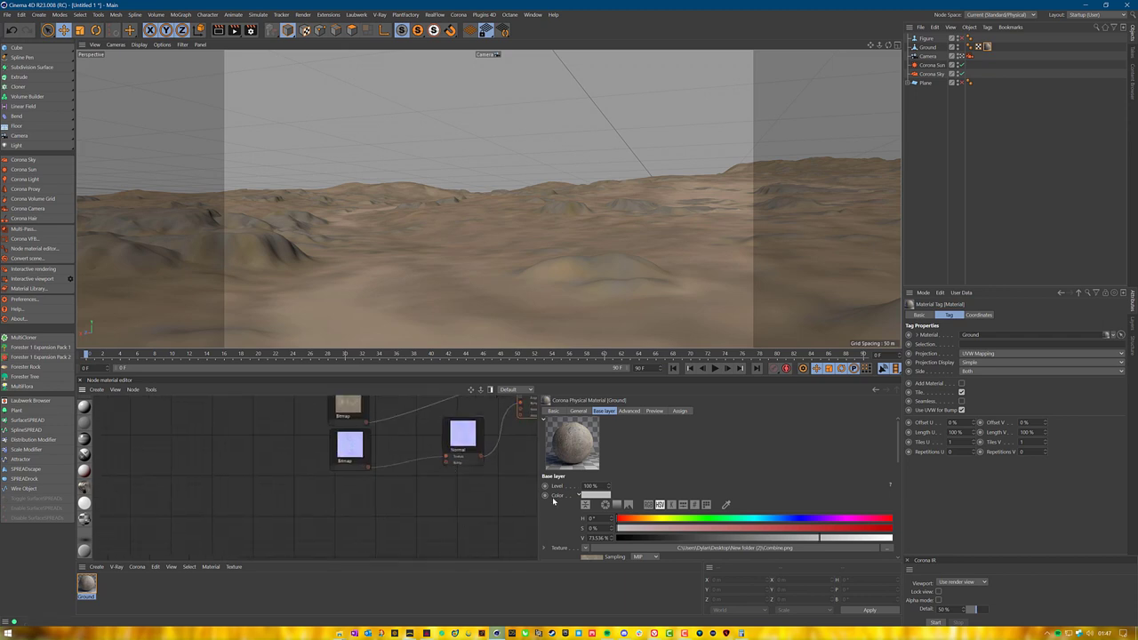
left_click_drag(975, 611, 990, 610)
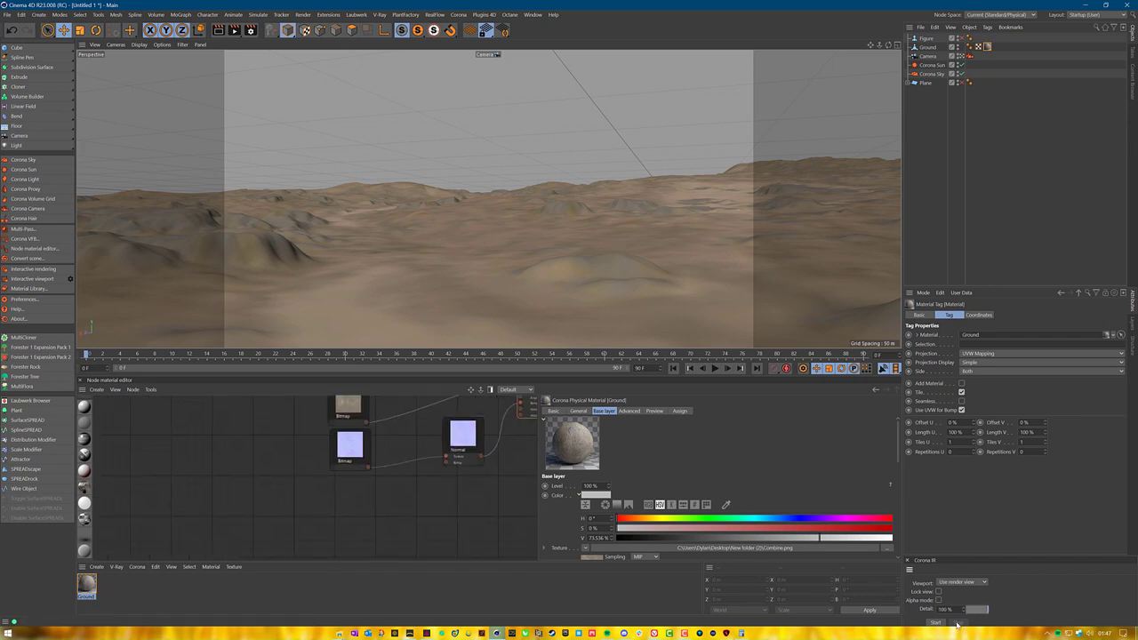
left_click(935, 621)
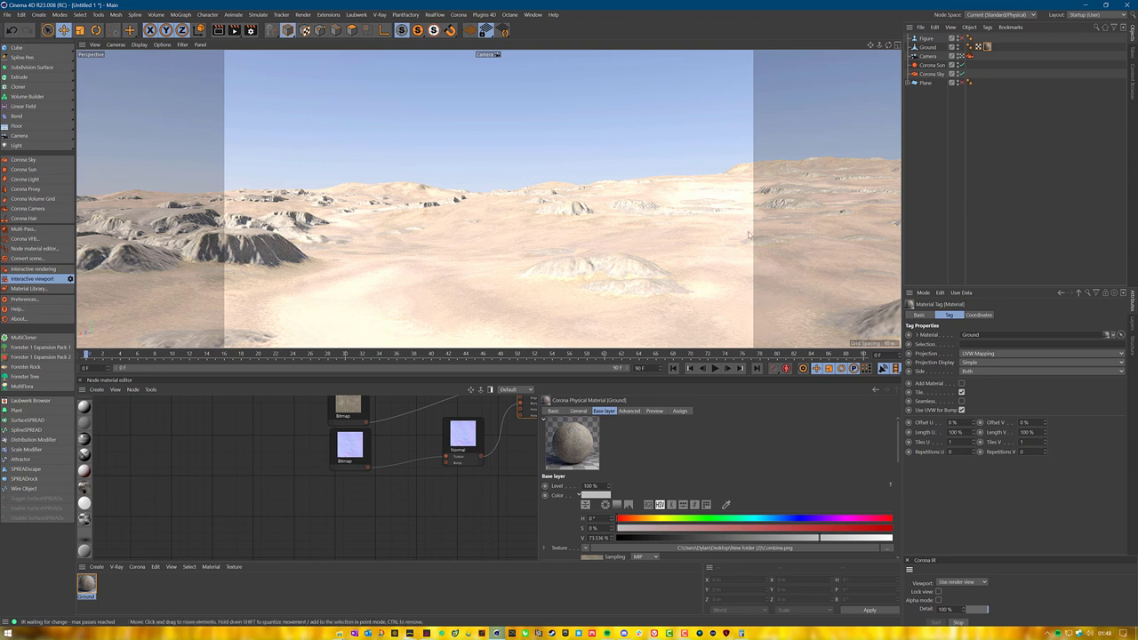
Duplicate the Camera and reframe the duplicate to look down over the terrain from an elevated angle.
left_click(993, 126)
left_click(930, 56)
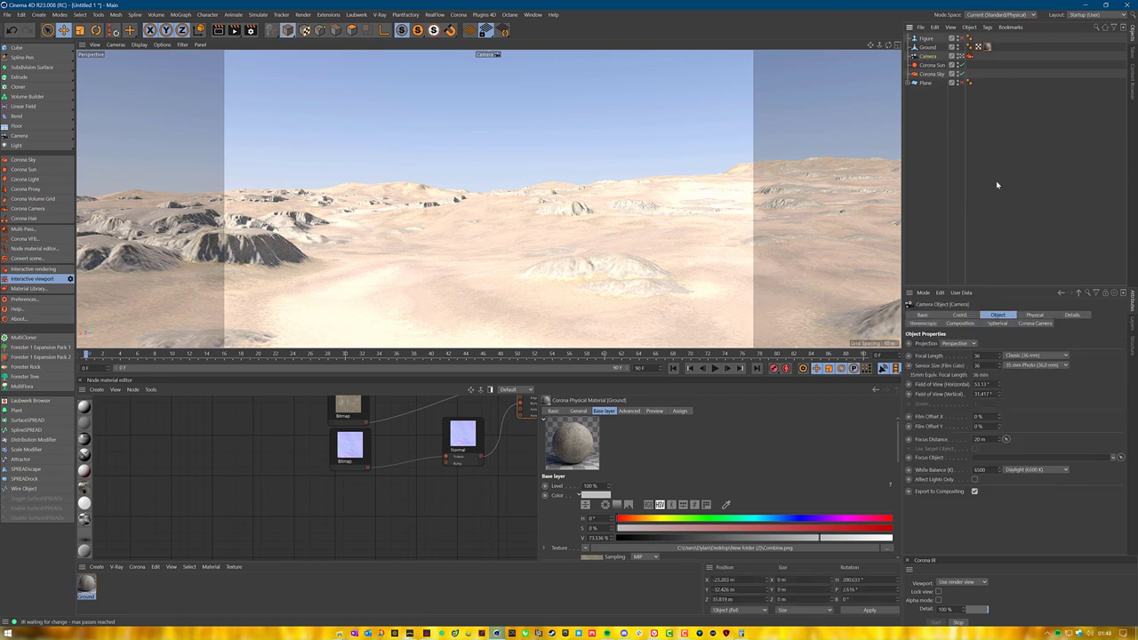
key("ctrl+c")
key("ctrl+v")
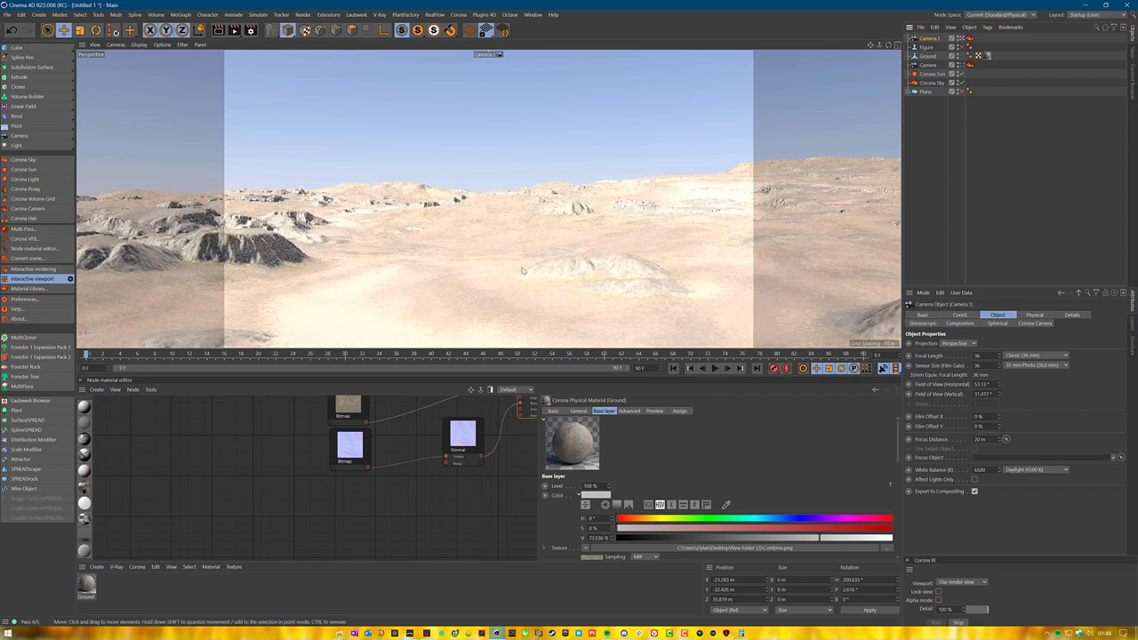
left_click_drag(522, 257, 501, 274, "alt")
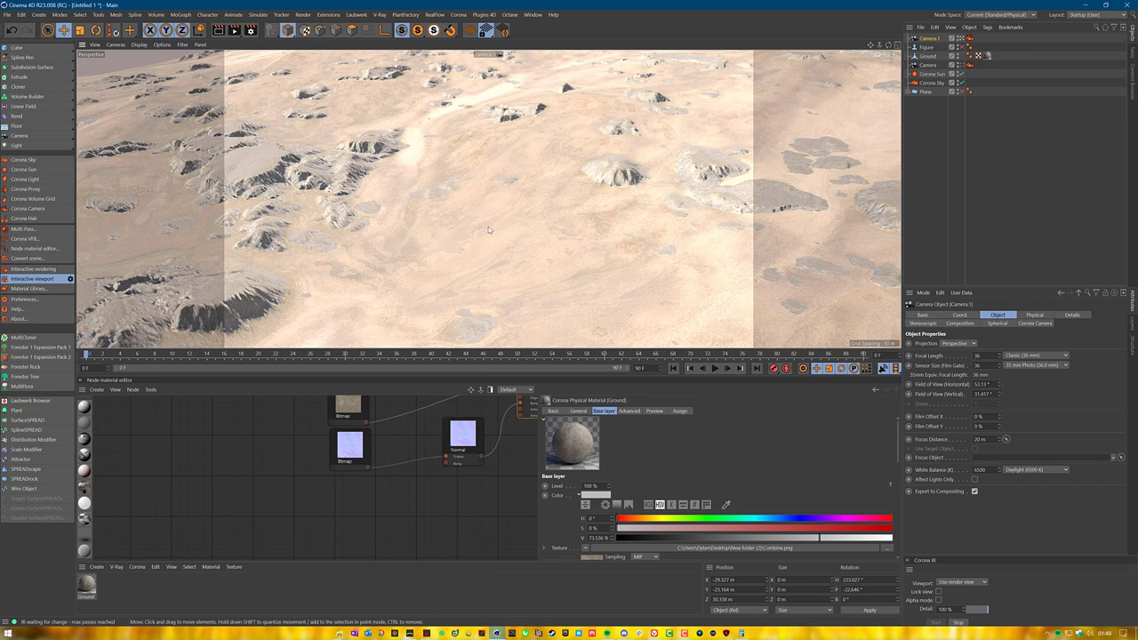
left_click_drag(486, 232, 494, 213, "alt")
mouse_move(567, 214)
left_mouse_down("alt")
mouse_move(580, 220)
mouse_move(560, 230)
left_mouse_up("alt")
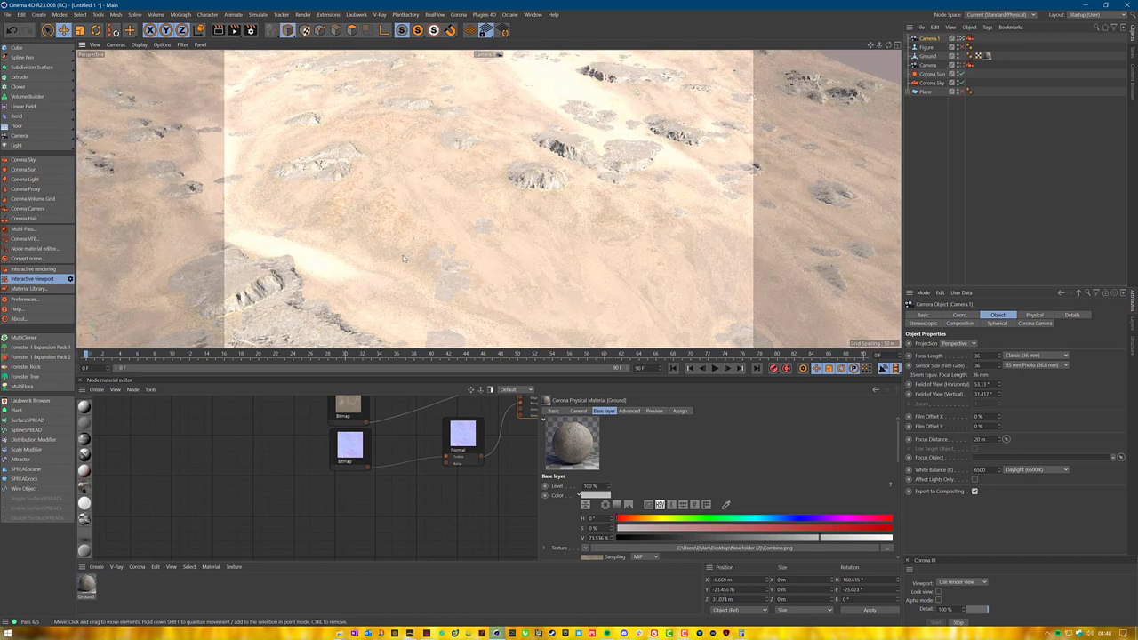
Set the Ground material's base layer specular value to 0 and its roughness to 0%.
left_click(933, 84)
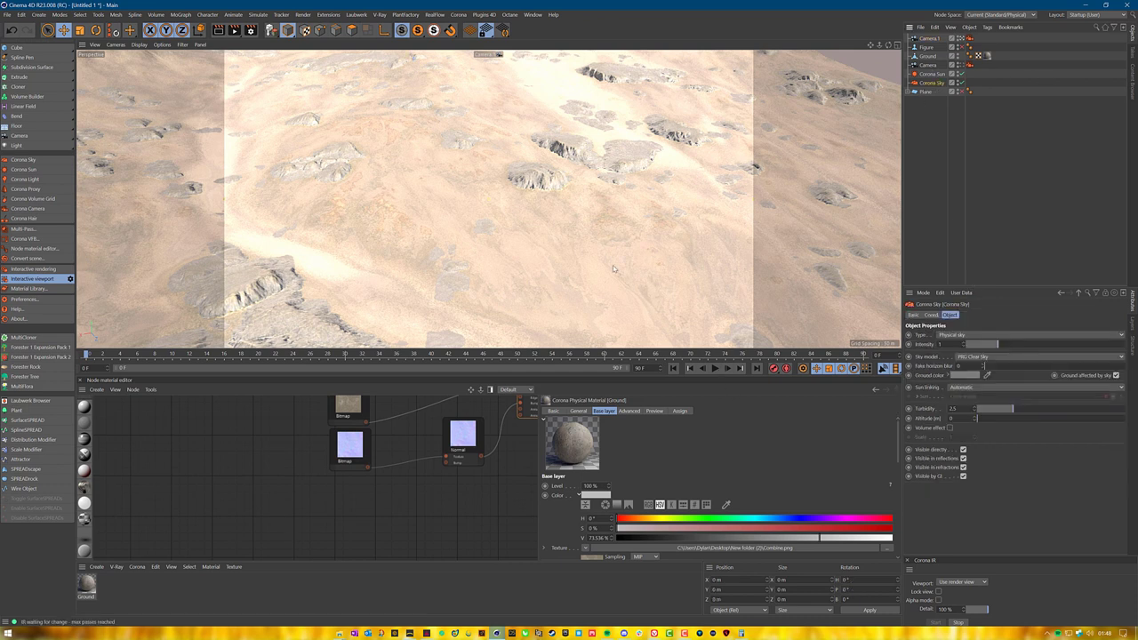
middle_click_drag(525, 495, 461, 510)
middle_click_drag(706, 466, 696, 286)
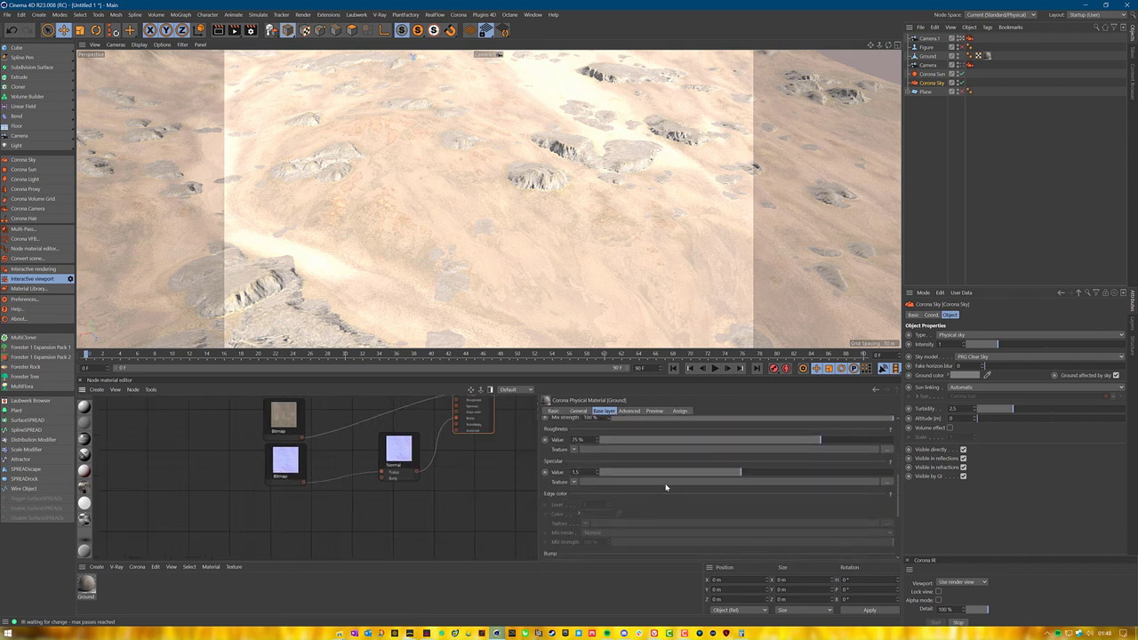
left_click_drag(671, 472, 546, 473)
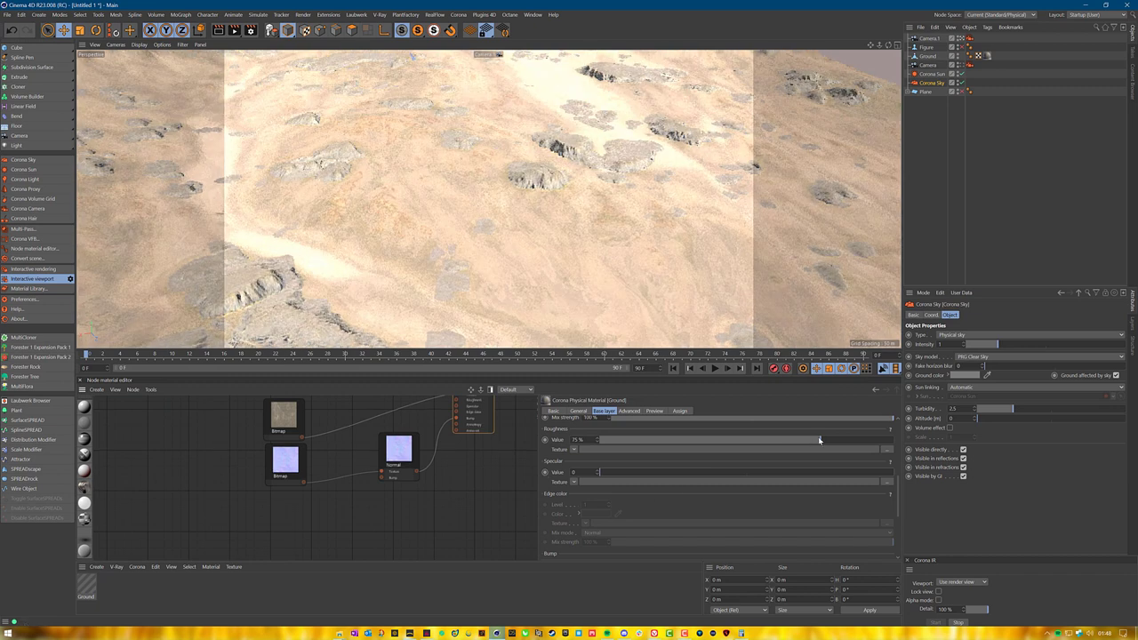
left_click_drag(695, 448, 562, 449)
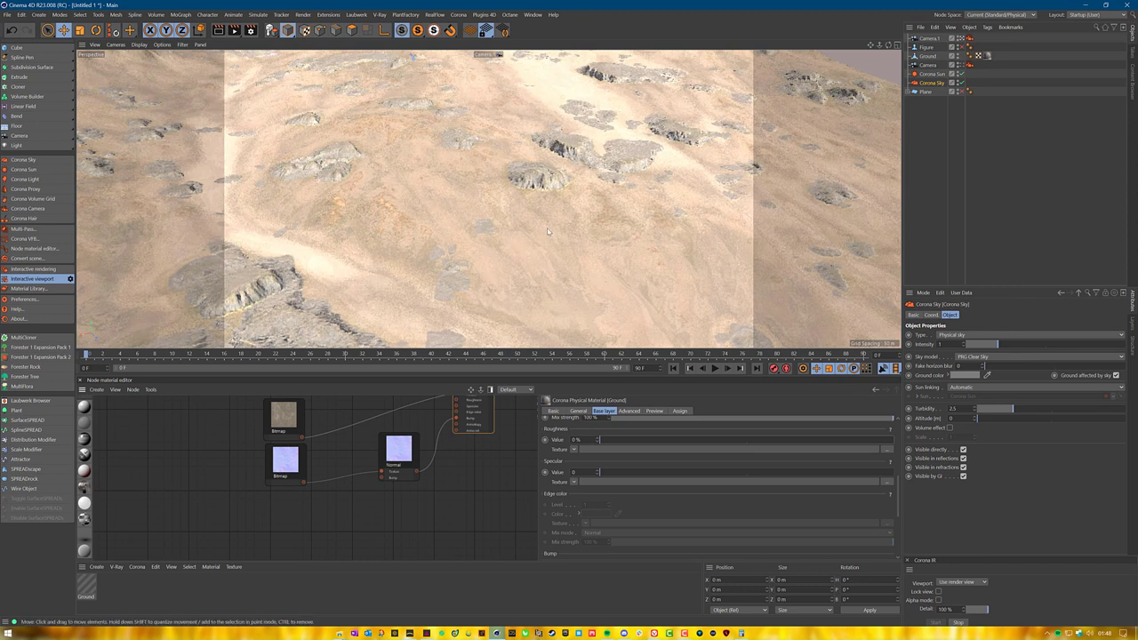
Reframe the duplicate camera to a low view across the terrain with the horizon and sky in frame.
left_click_drag(496, 219, 508, 254, "alt")
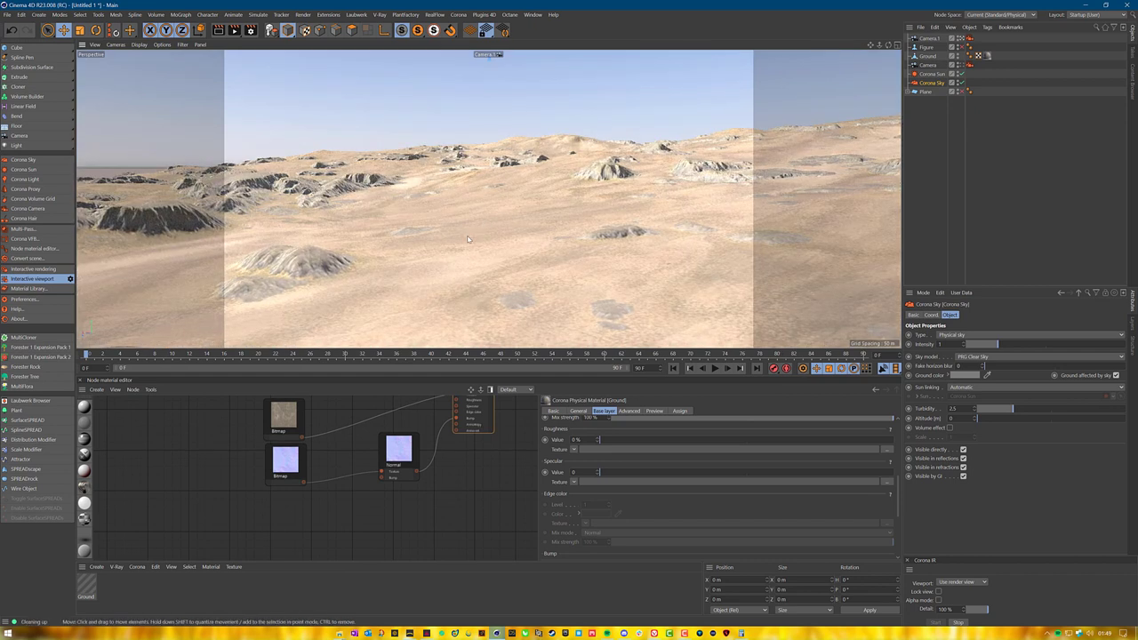
middle_click_drag(538, 251, 472, 398, "alt")
middle_click_drag(474, 469, 376, 569, "alt")
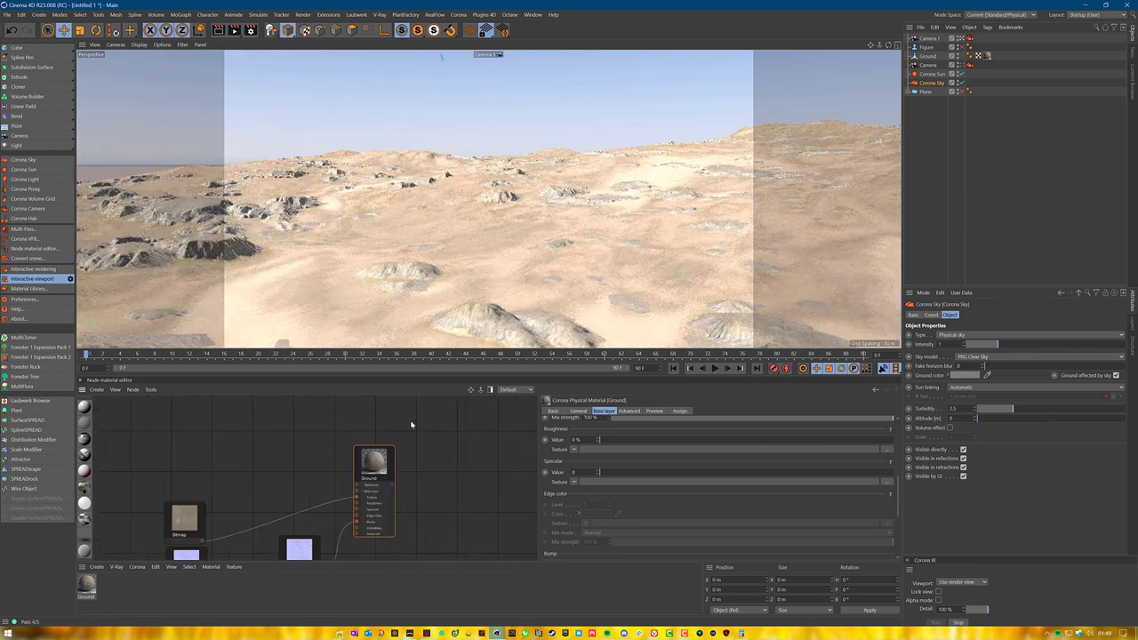
Move the Ground node farther from the textures and place the normal map bitmap and Normal node lower in the graph.
left_click_drag(458, 486, 460, 489)
left_click(188, 521)
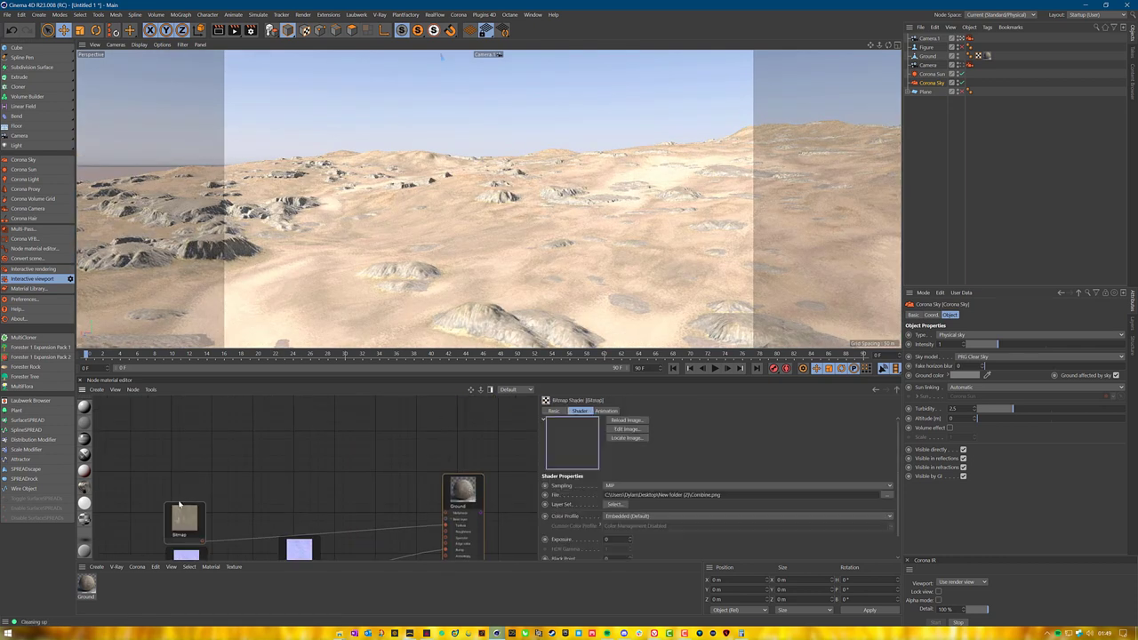
left_click_drag(189, 521, 163, 444)
middle_click_drag(163, 444, 301, 331)
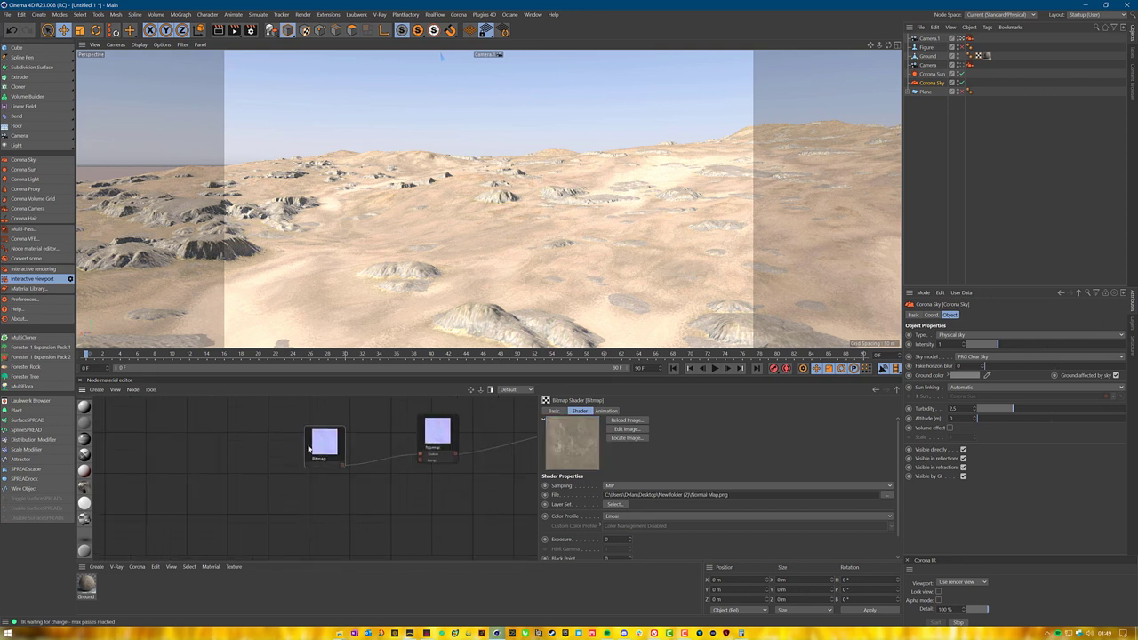
left_click_drag(326, 439, 217, 504)
middle_click_drag(217, 504, 154, 526)
left_click_drag(371, 470, 368, 530)
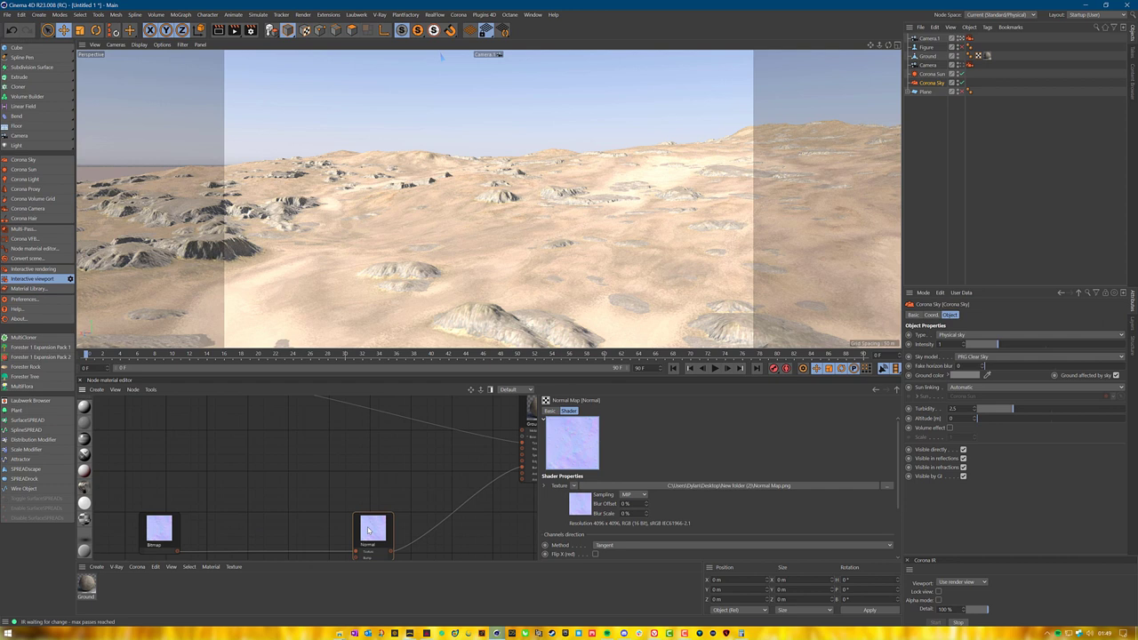
Move the Combine bitmap node level with the Ground material, leaving wide space between them for more nodes.
left_click(330, 495)
middle_click_drag(335, 429, 324, 489)
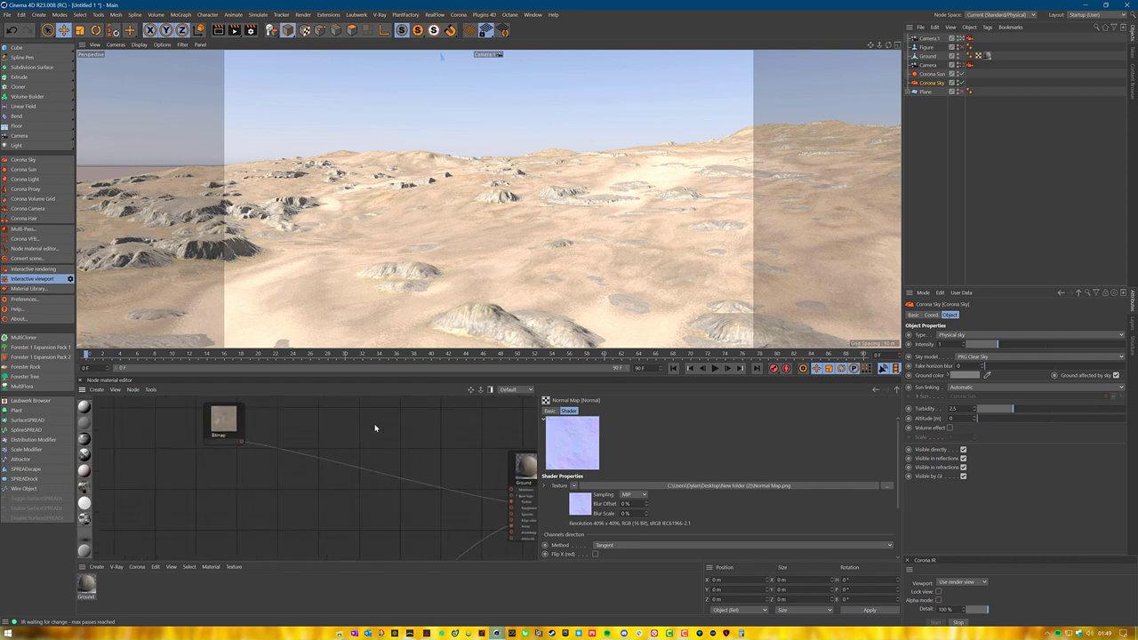
left_click_drag(225, 447, 158, 499)
left_click(311, 465)
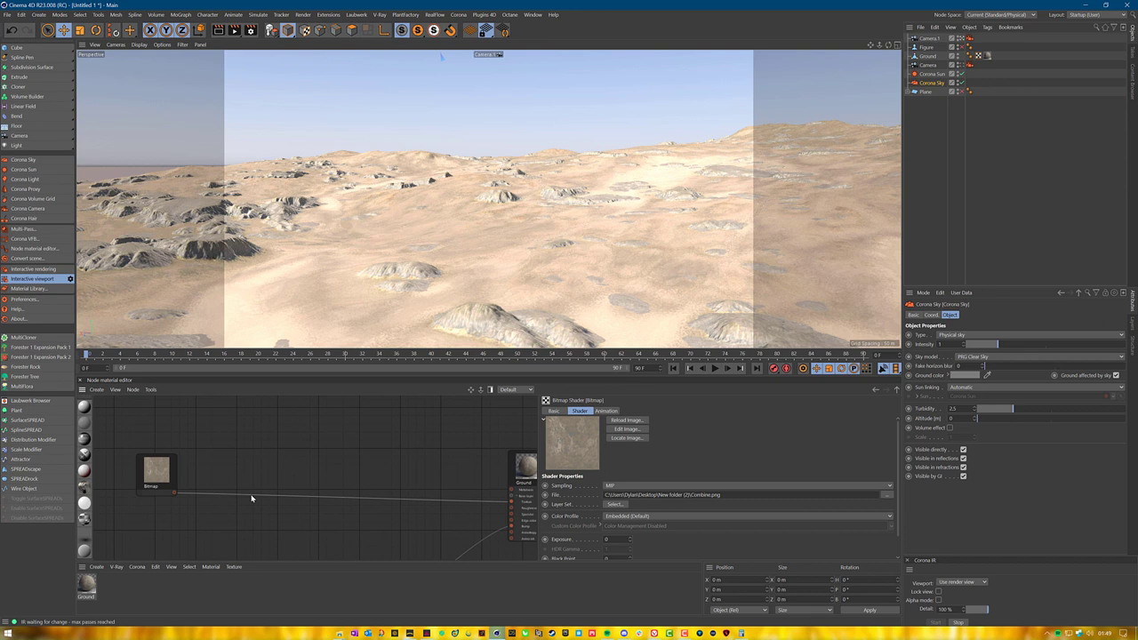
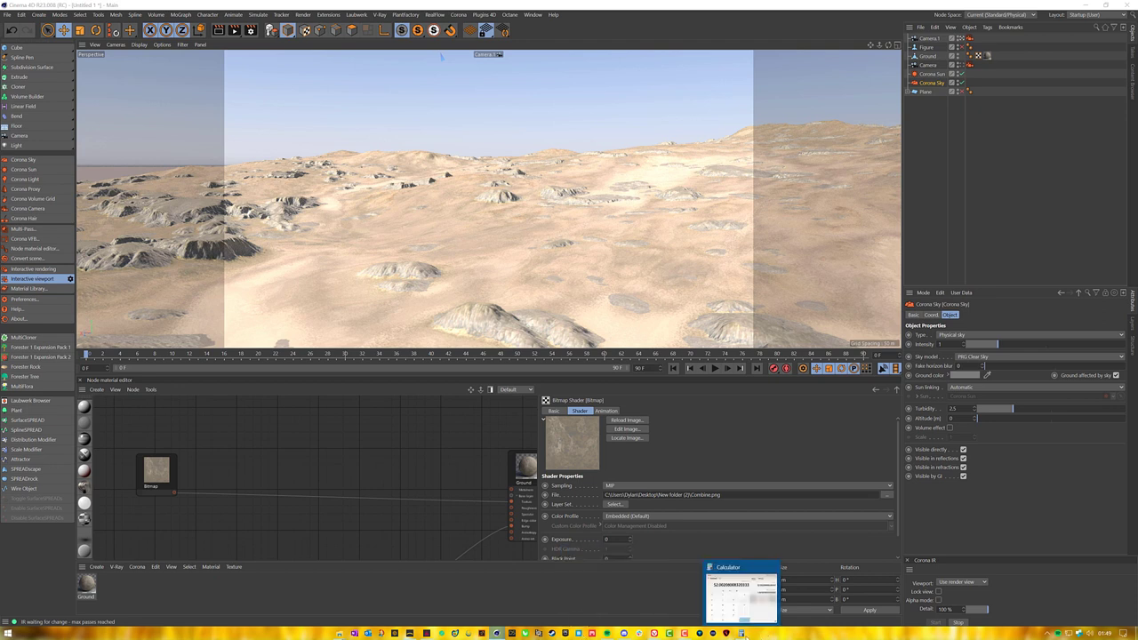
left_click(743, 633)
left_click(779, 131)
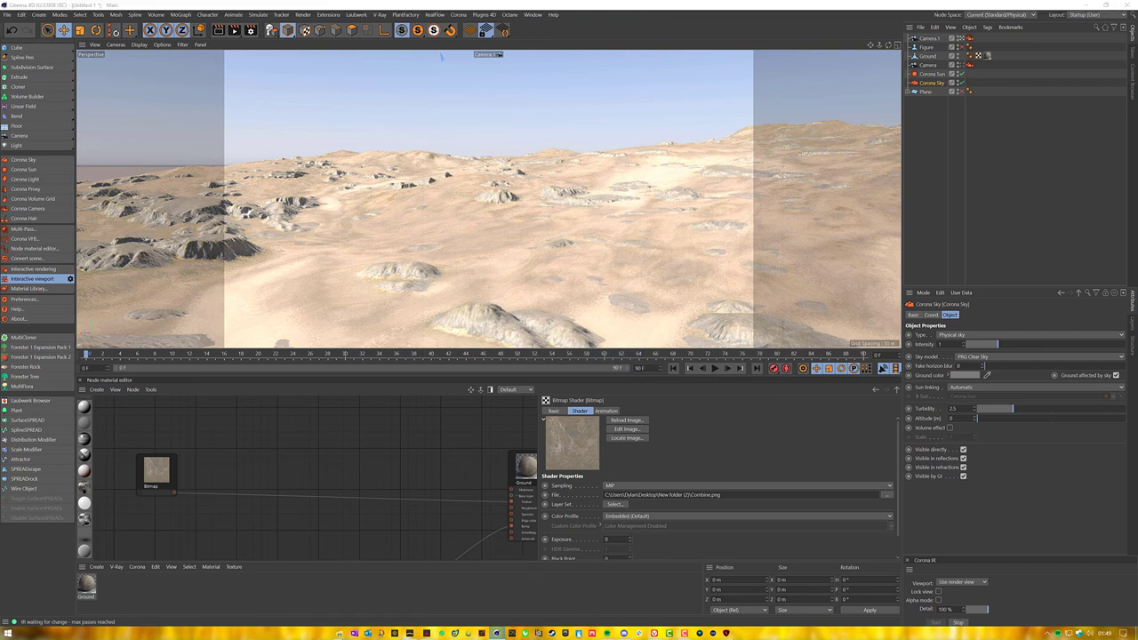
Switch to Quixel Bridge and browse the local Megascans library for a suitable rock surface.
key("alt+Tab")
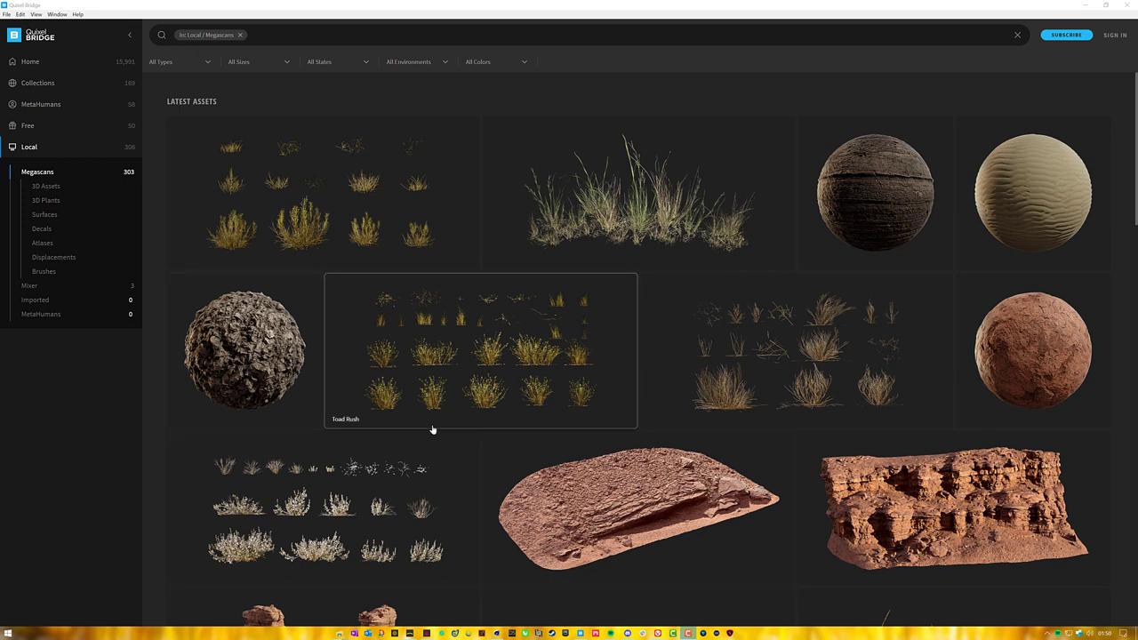
scroll(432, 430, "down", 4)
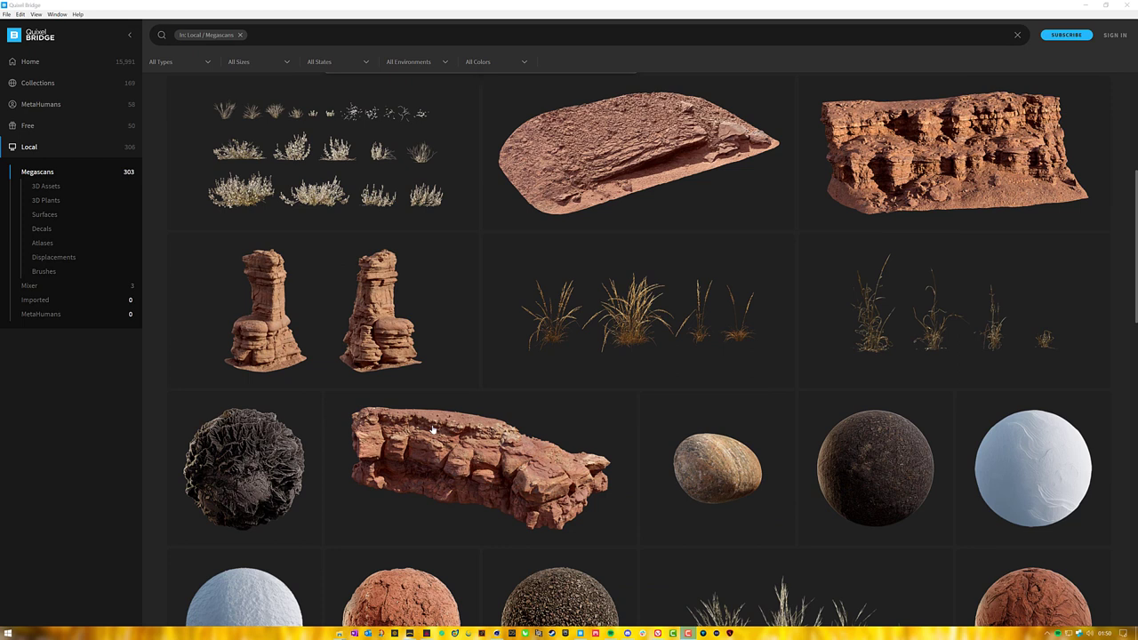
scroll(417, 432, "down", 2)
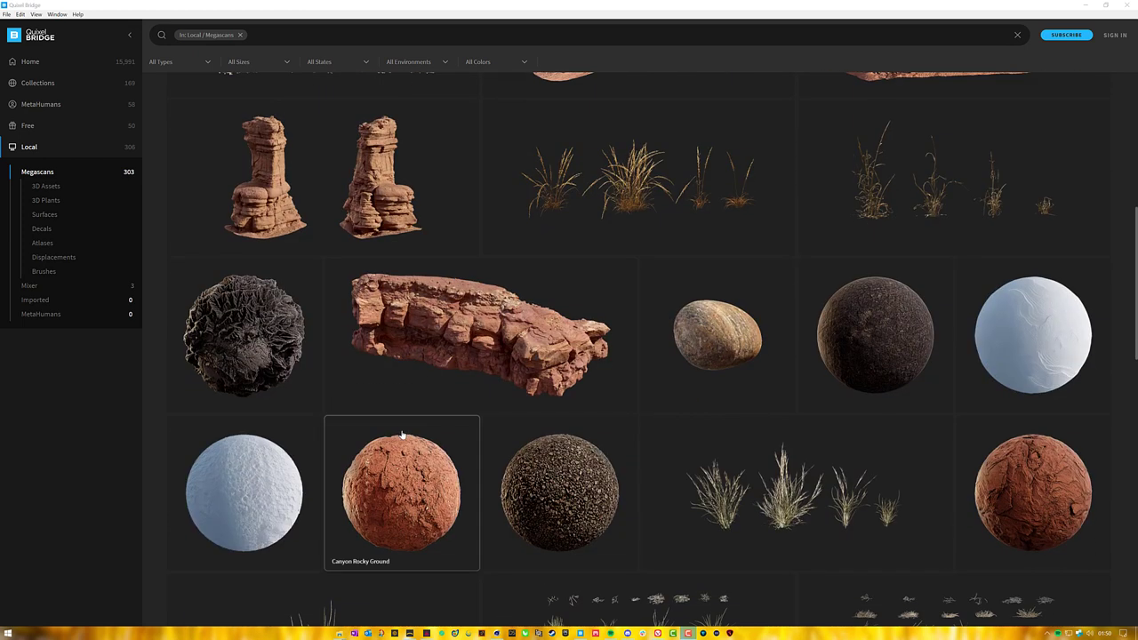
scroll(401, 434, "down", 1)
scroll(401, 433, "down", 3)
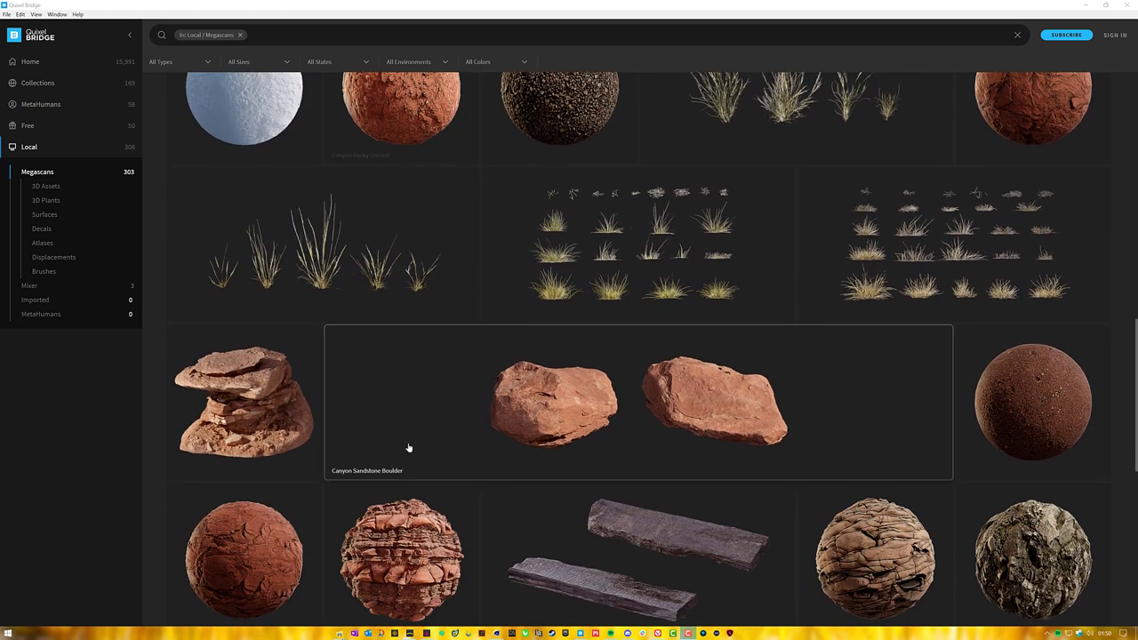
scroll(407, 440, "down", 2)
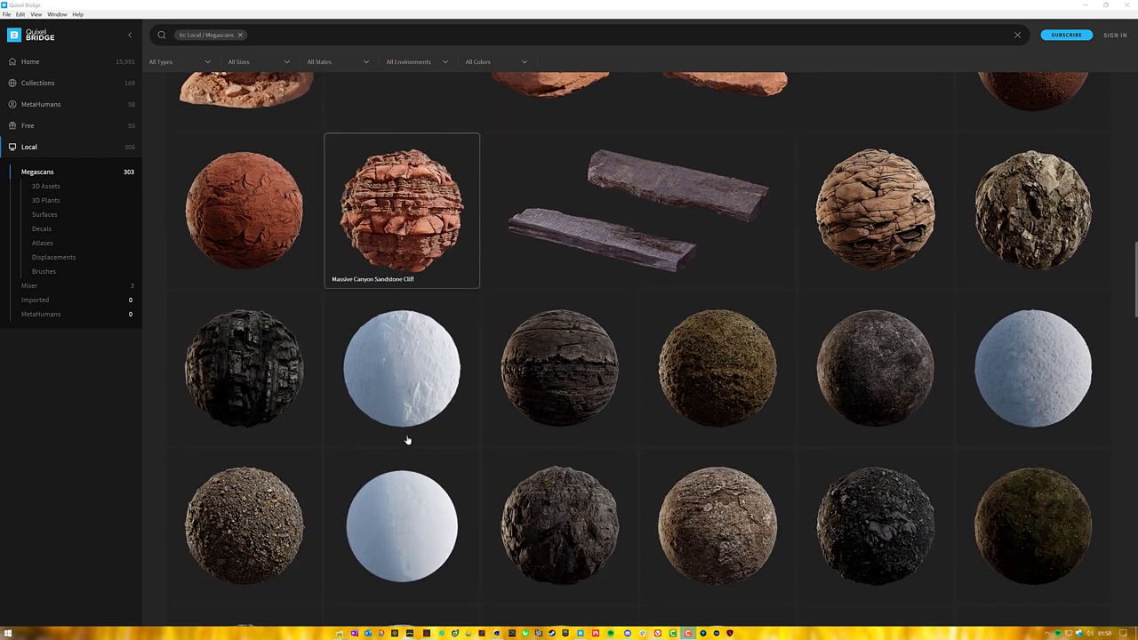
scroll(407, 440, "down", 1)
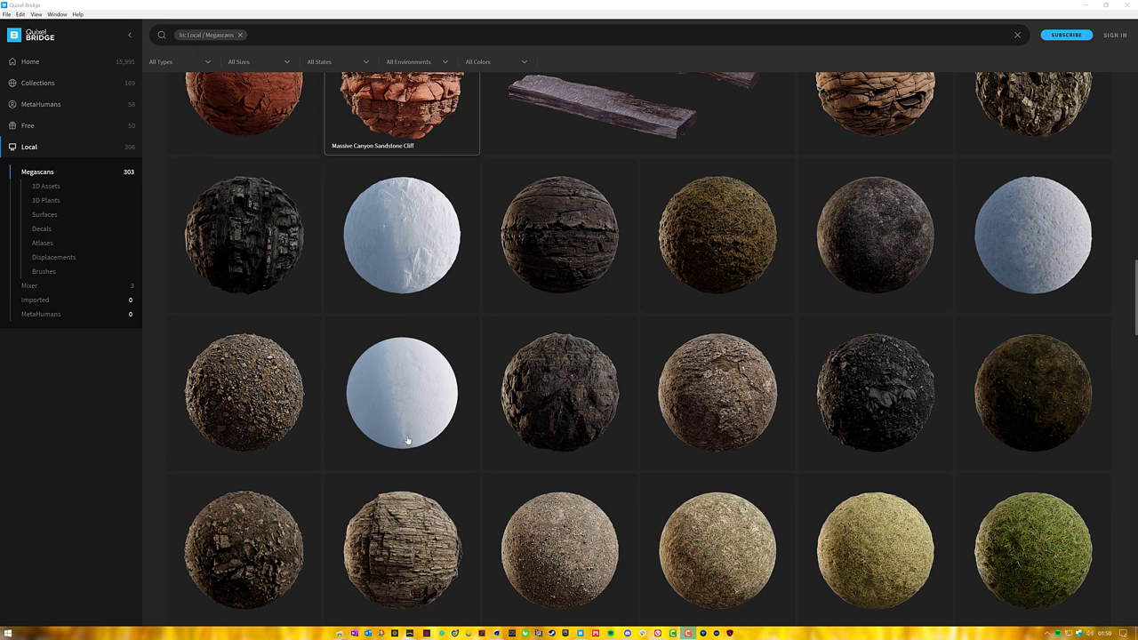
scroll(407, 440, "down", 1)
scroll(407, 440, "down", 1)
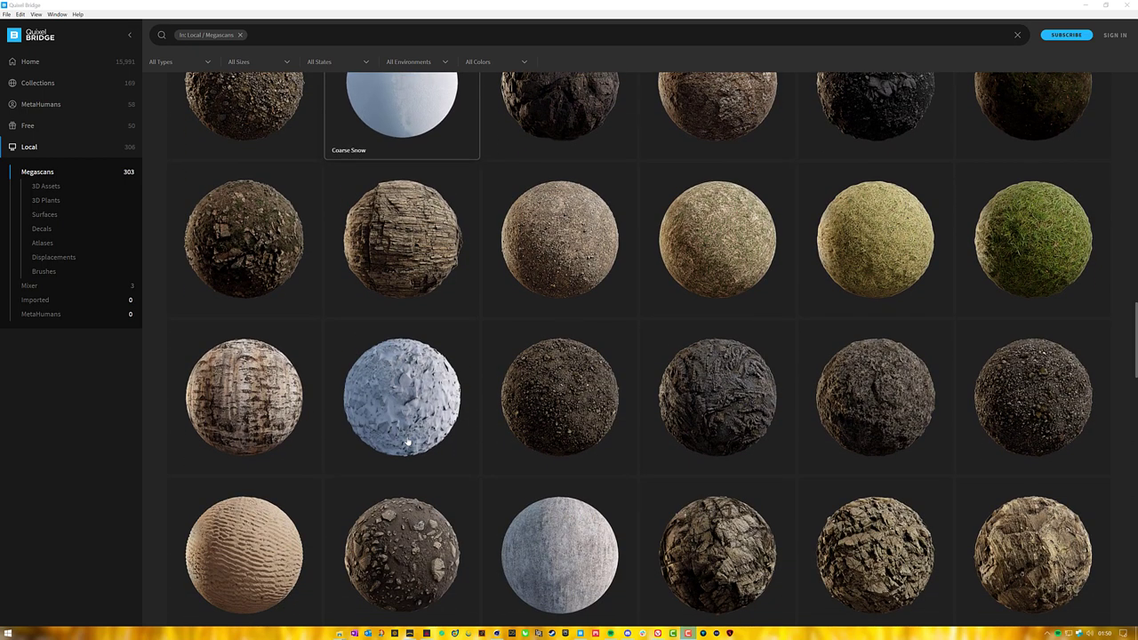
scroll(407, 440, "down", 1)
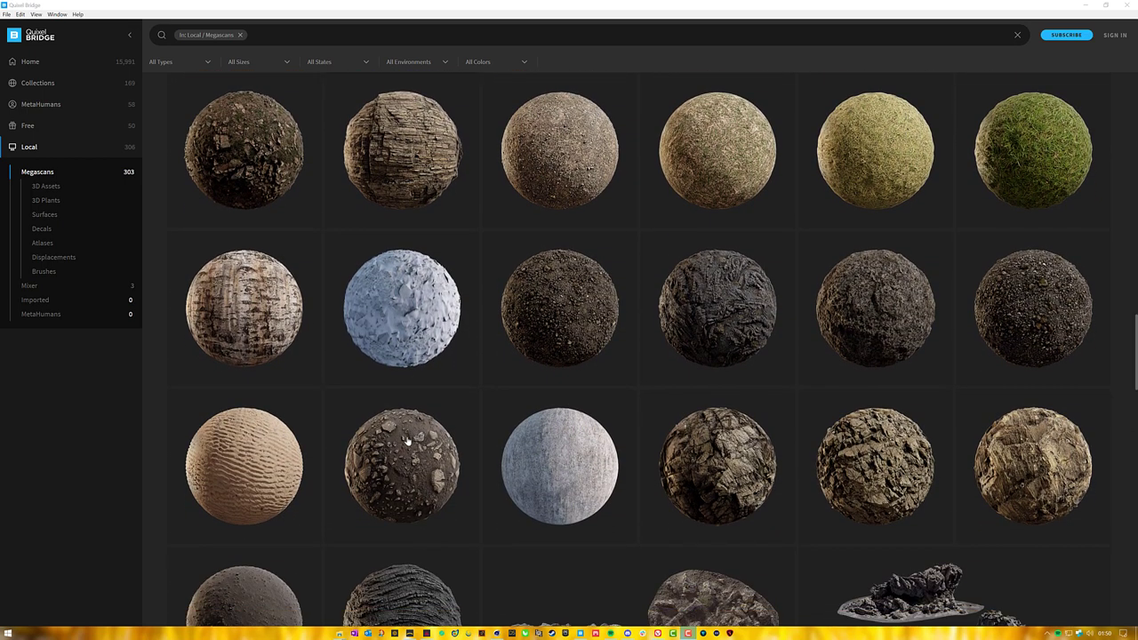
scroll(407, 440, "down", 1)
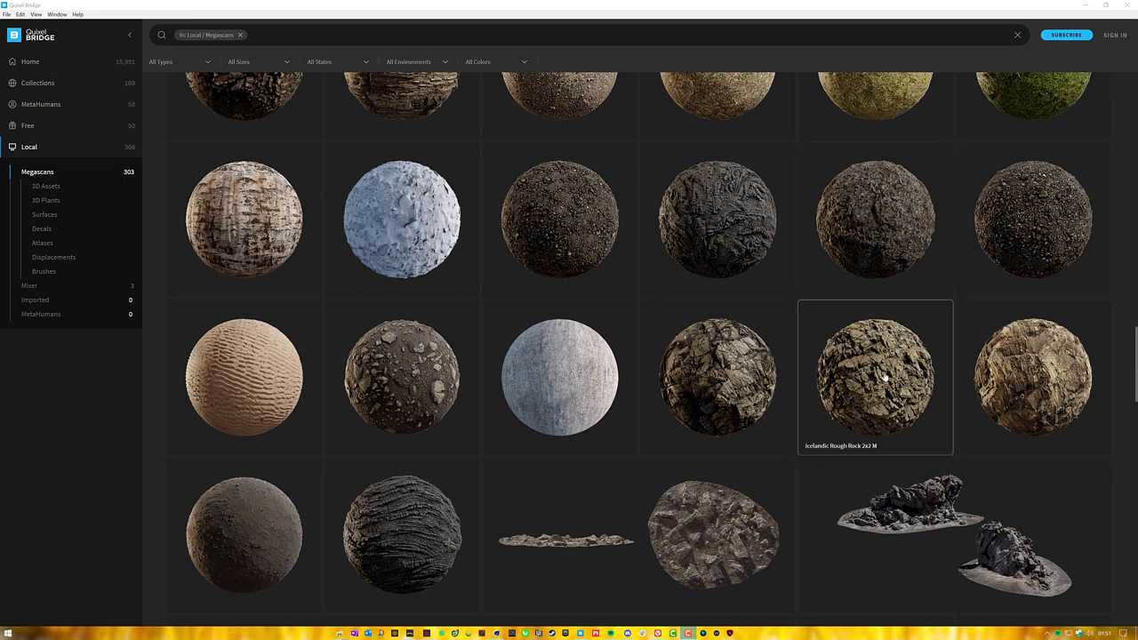
scroll(648, 362, "down", 8)
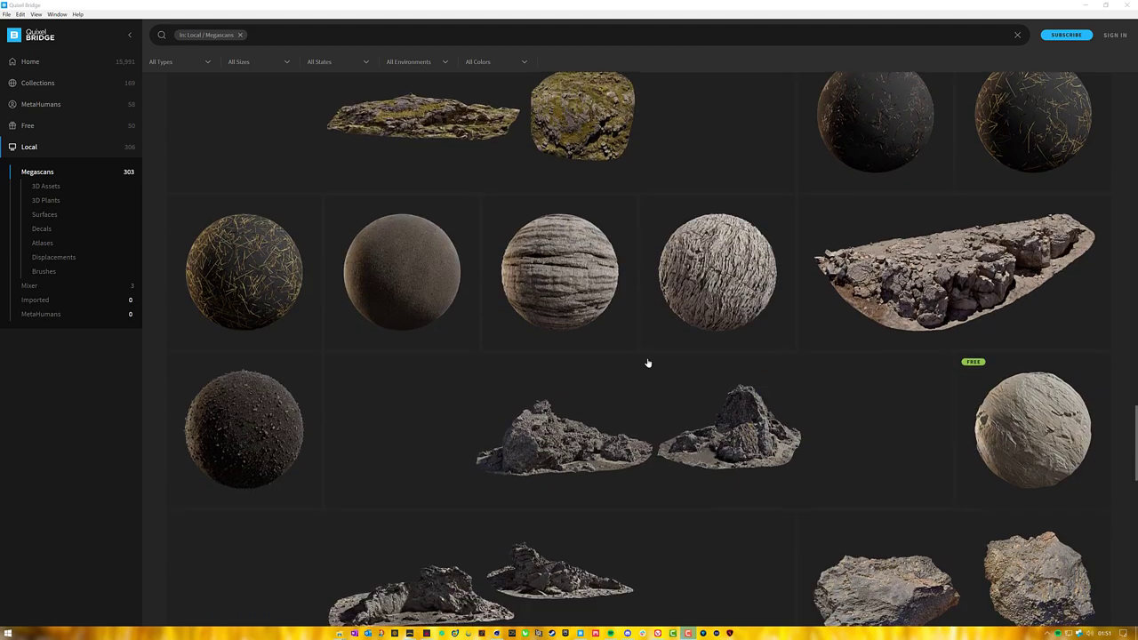
scroll(650, 363, "down", 2)
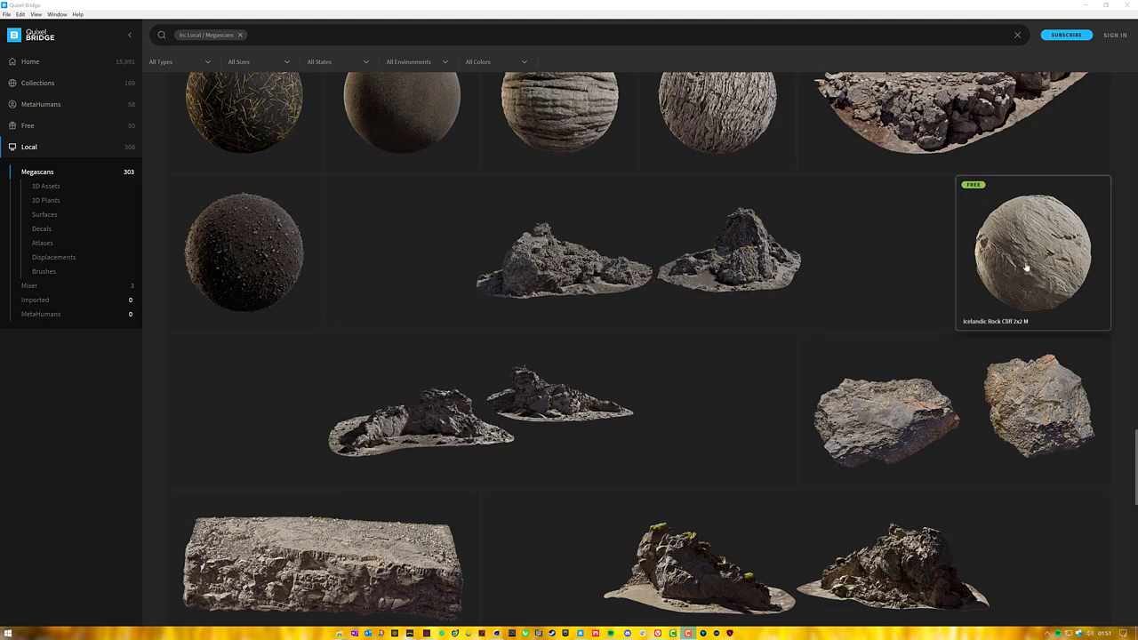
scroll(623, 353, "down", 12)
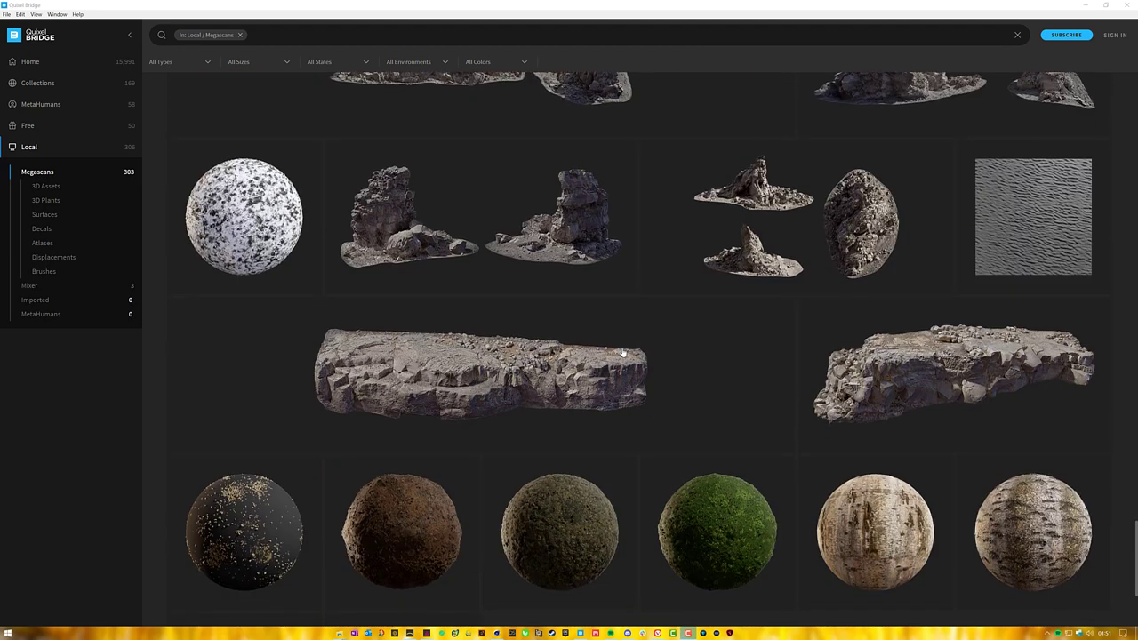
scroll(622, 353, "down", 3)
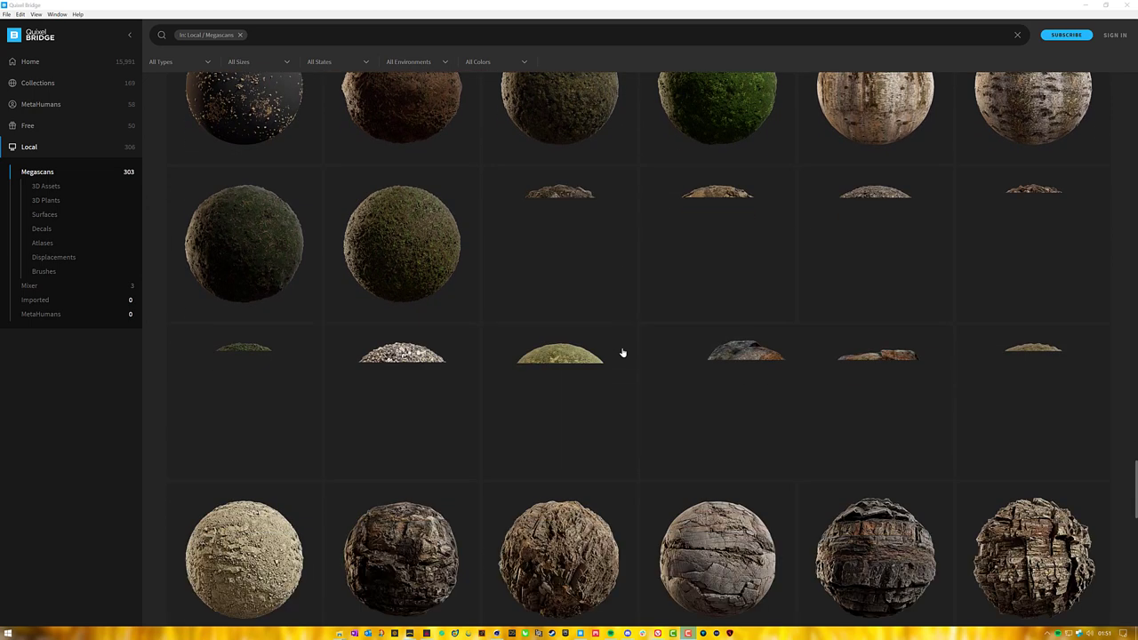
scroll(622, 353, "down", 1)
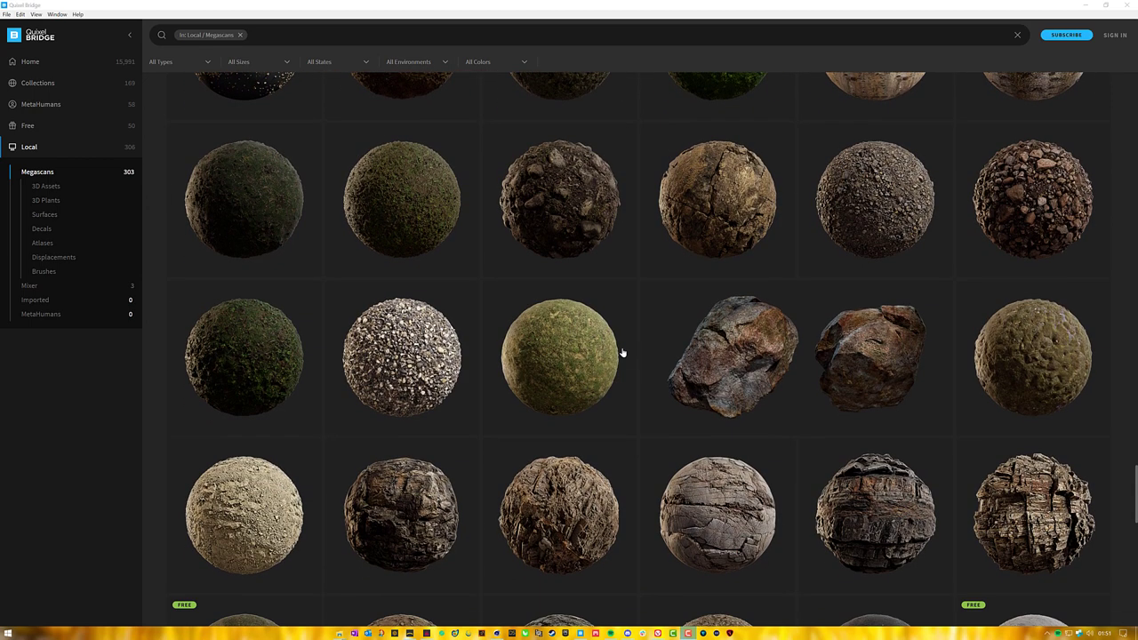
scroll(622, 353, "up", 1)
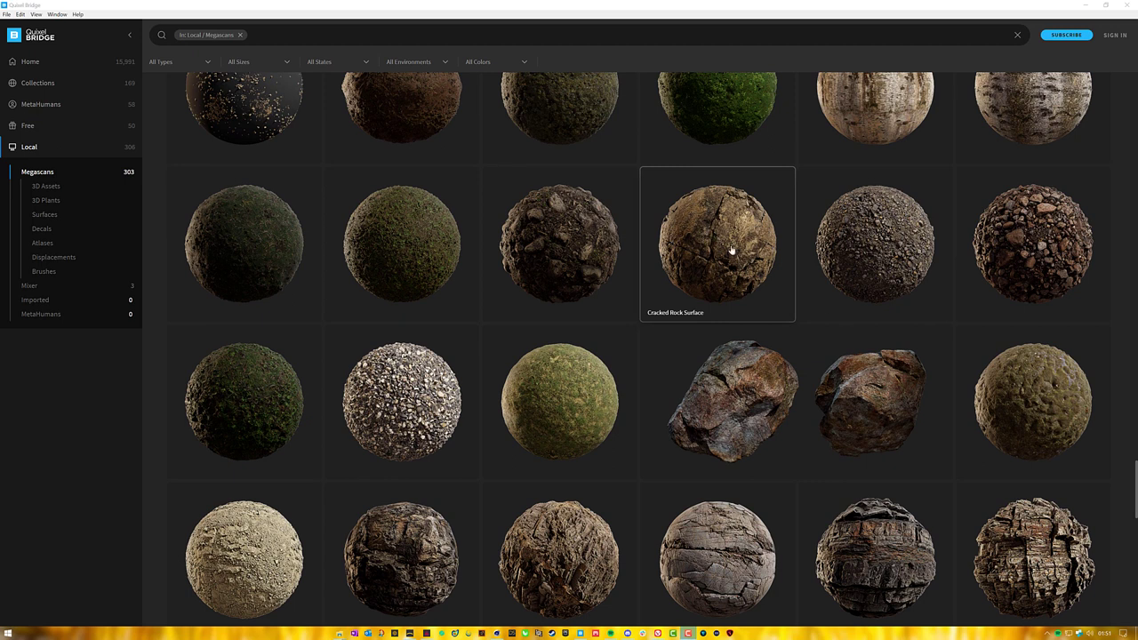
scroll(731, 251, "down", 3)
scroll(398, 405, "down", 1)
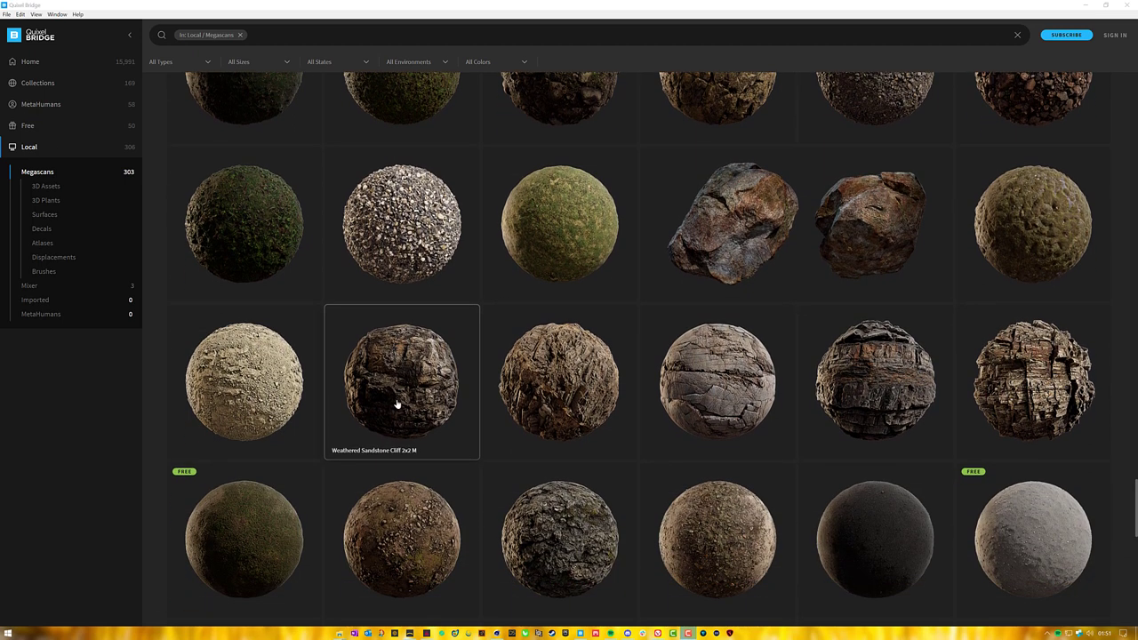
scroll(546, 375, "down", 1)
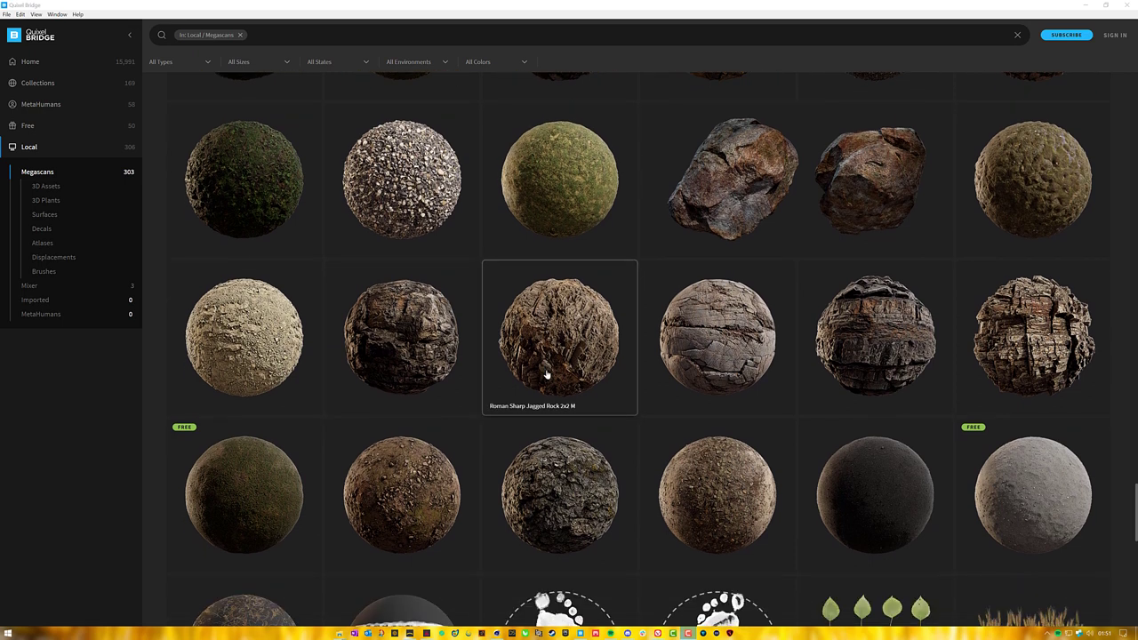
scroll(711, 329, "down", 3)
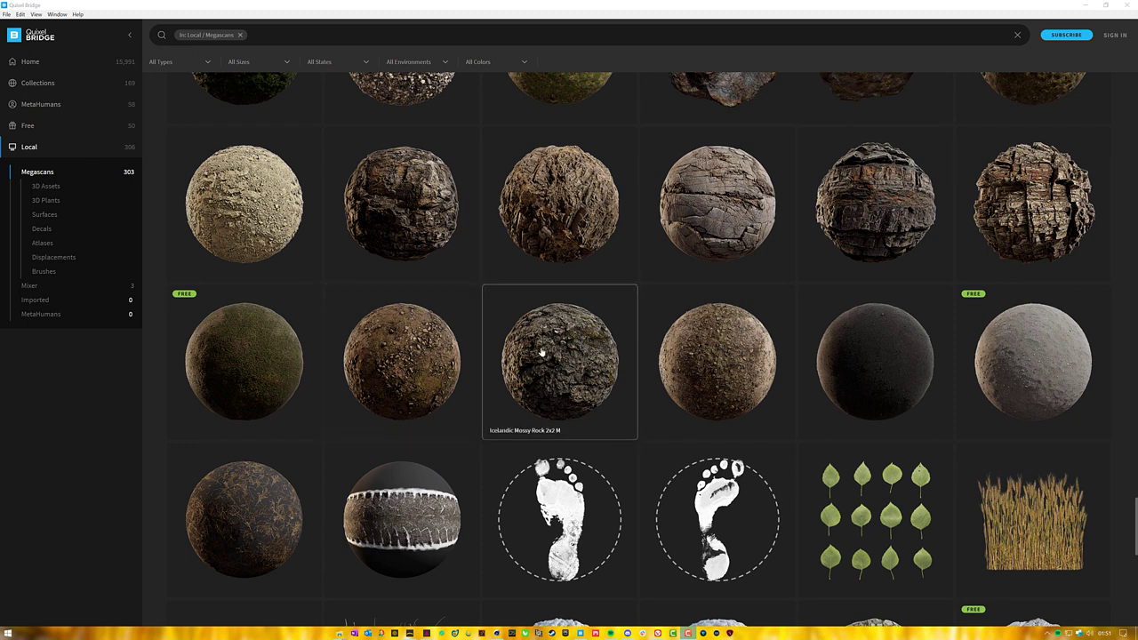
Show the Icelandic Mossy Rock 2x2 M surface's files in their folder, minimize Quixel Bridge, and select the folder path.
right_click(541, 353)
left_click(570, 354)
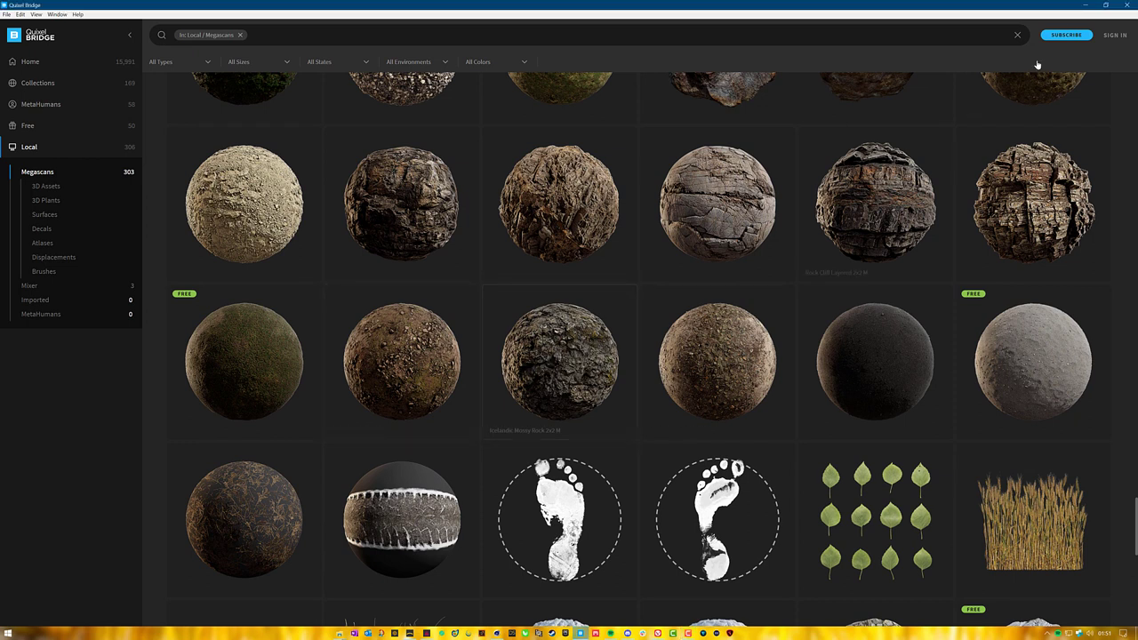
left_click(1086, 6)
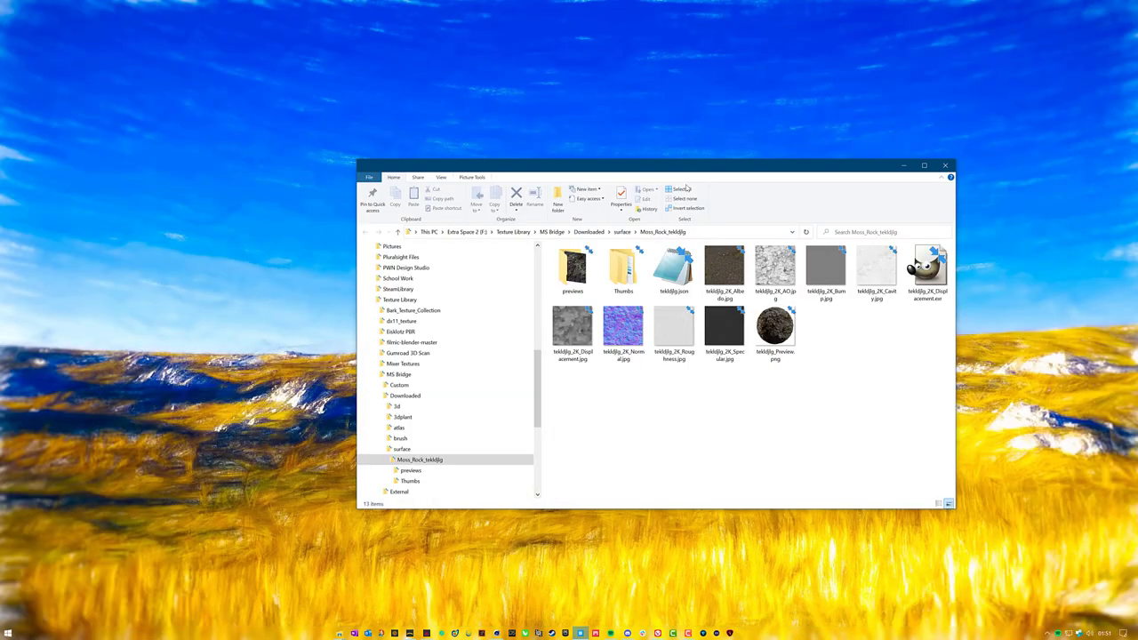
left_click_drag(681, 167, 674, 122)
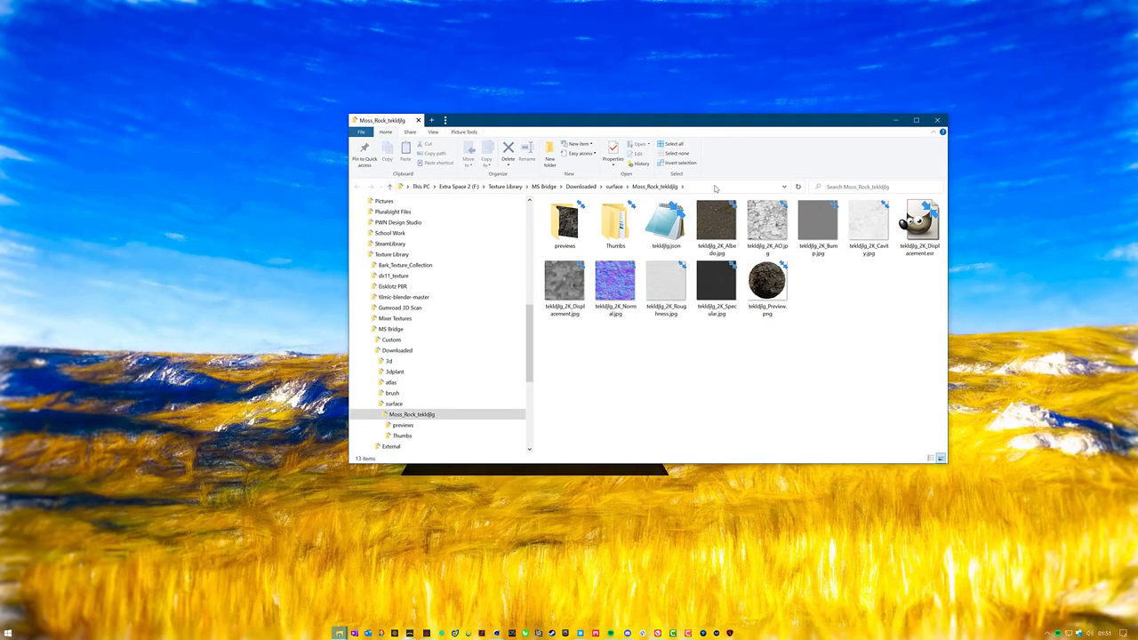
left_click(715, 189)
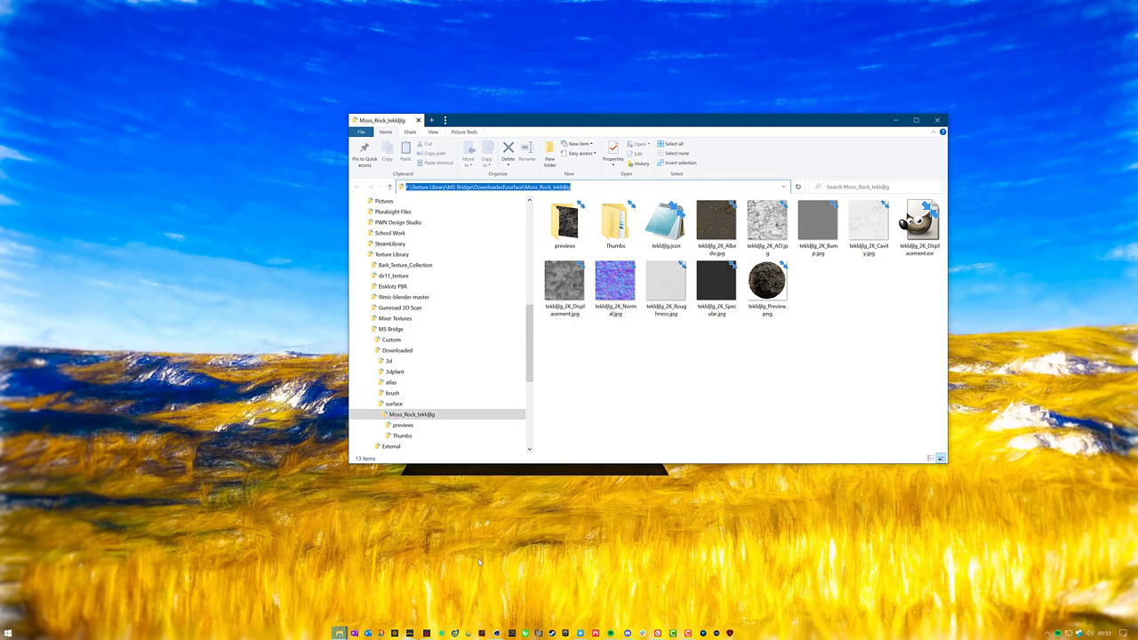
Switch back to Cinema 4D and maximize its window.
left_click(497, 632)
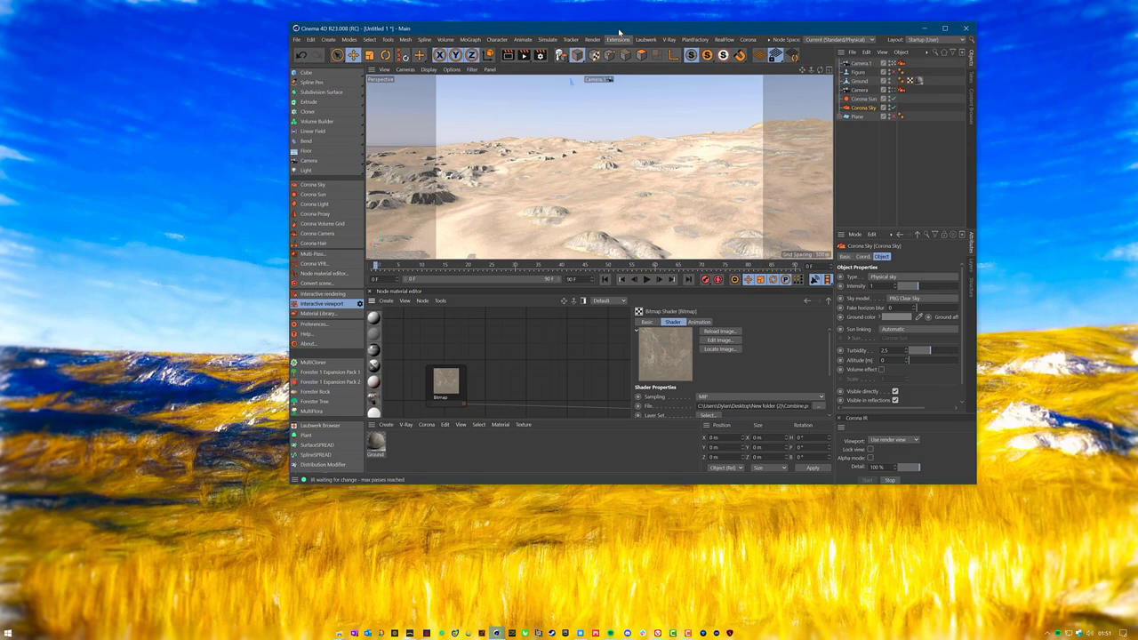
double_click(619, 39)
left_click(8, 14)
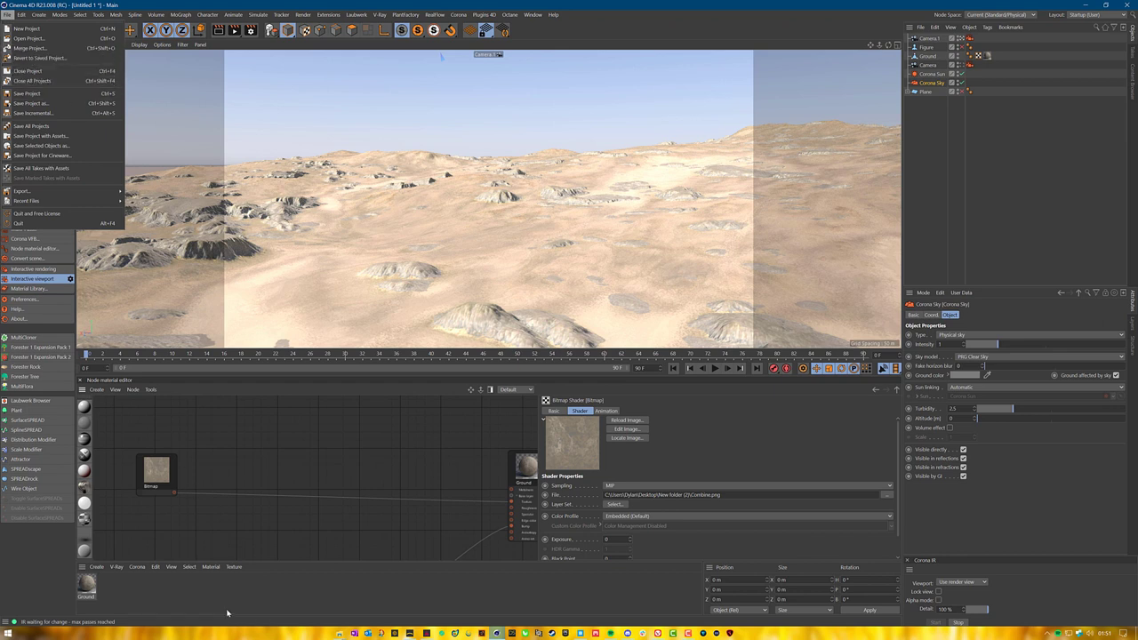
Add the Moss_Rock albedo, AO, bump, displacement JPG, normal, roughness and specular maps from the file folder to the node material editor.
mouse_move(341, 635)
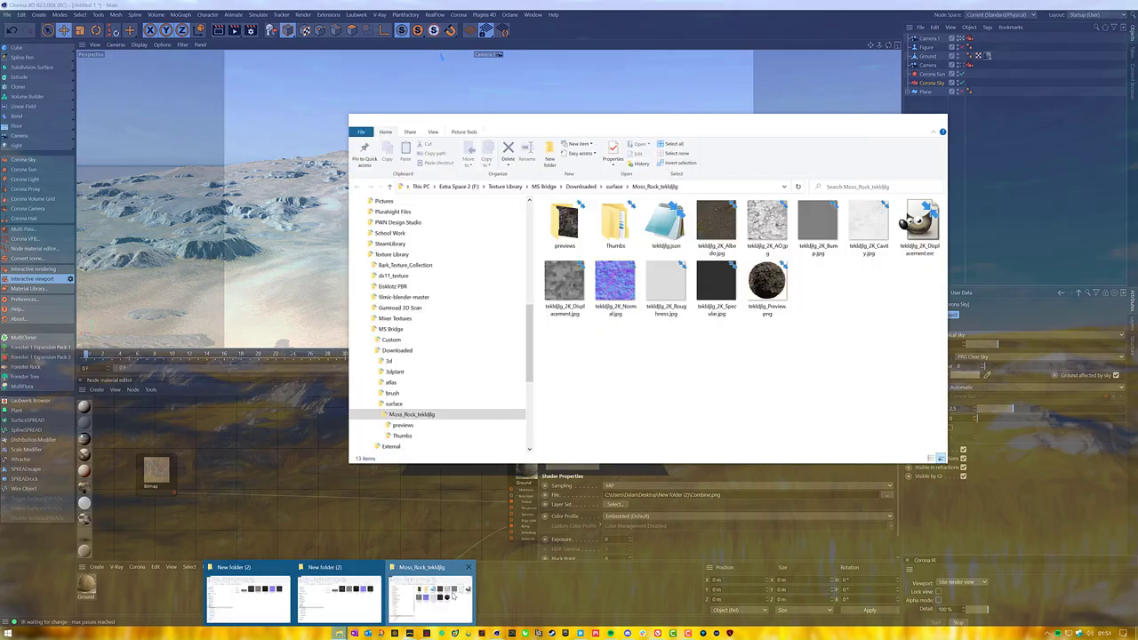
left_click(455, 595)
left_click(730, 234)
left_click(759, 234, "ctrl")
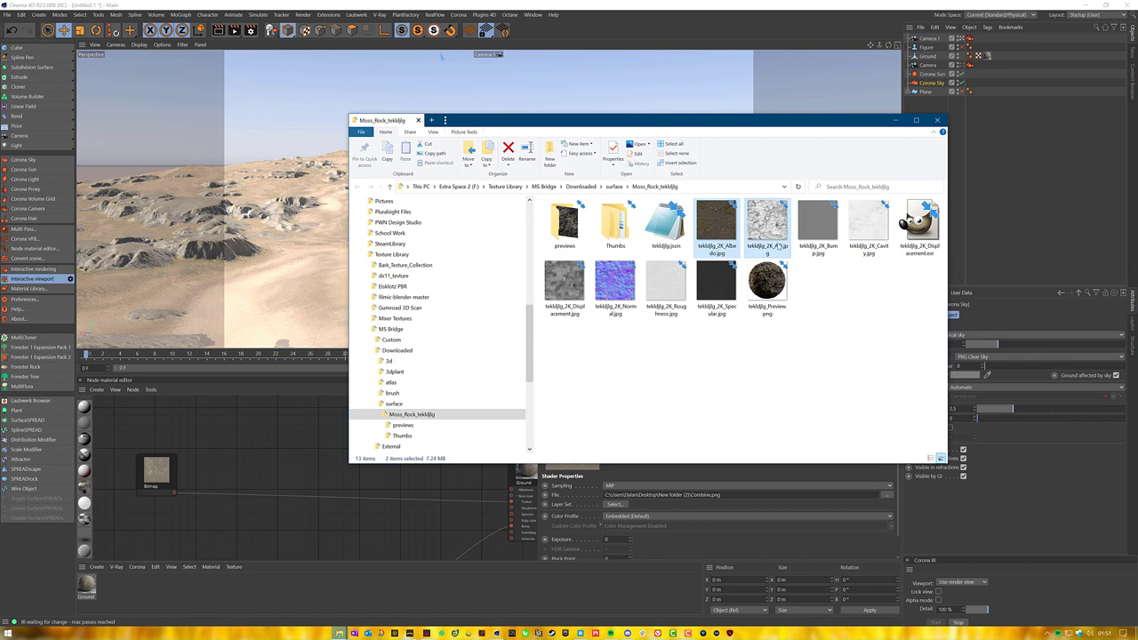
left_click(817, 227, "ctrl")
left_click(565, 283, "ctrl")
left_click(615, 282, "ctrl")
left_click(666, 282, "ctrl")
left_click(717, 283, "ctrl")
left_click_drag(716, 289, 184, 523)
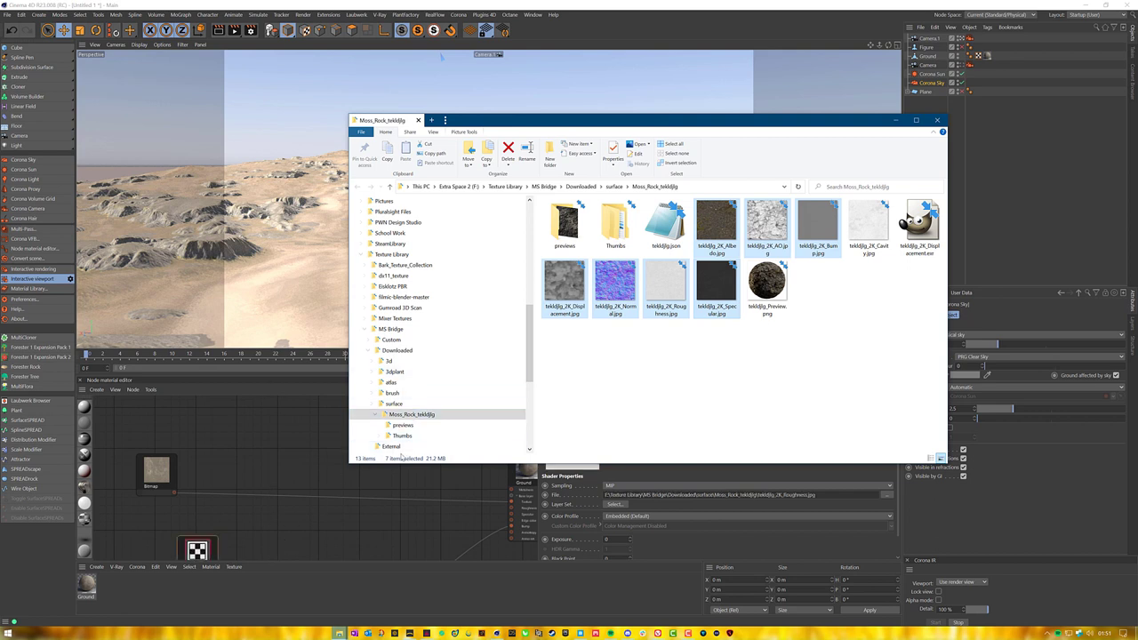
left_click(339, 632)
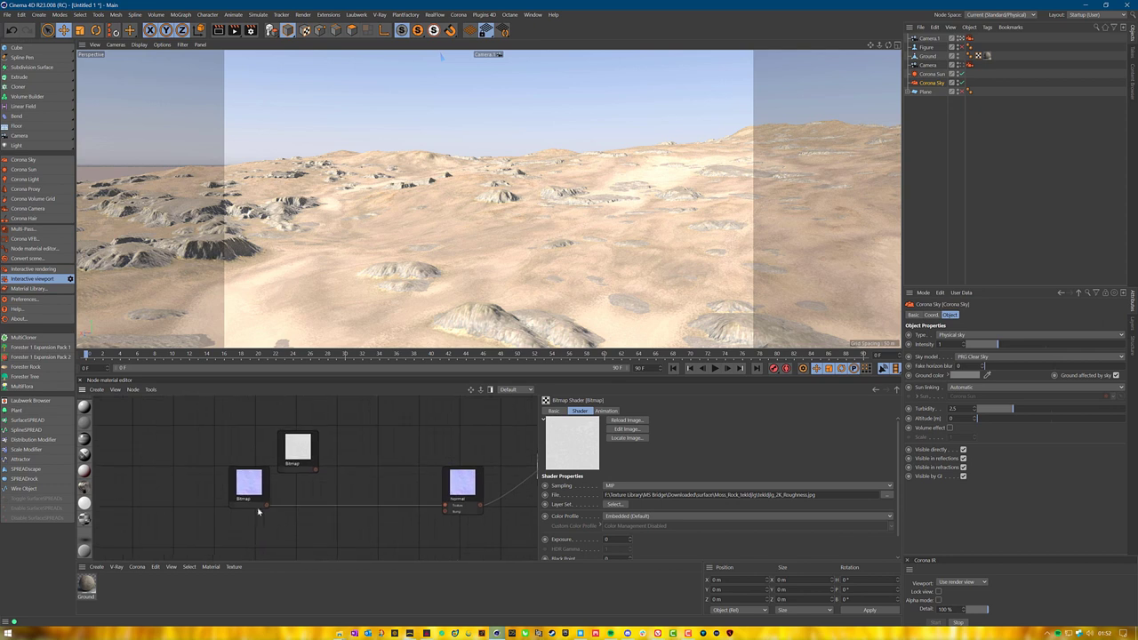
Spread out the overlapping imported Moss_Rock bitmap nodes so each map can be identified in the graph.
left_click_drag(344, 485, 290, 421)
left_click_drag(302, 444, 136, 510)
left_click(138, 430)
left_click_drag(132, 451, 333, 426)
left_click(137, 440)
left_click(127, 436)
mouse_move(127, 436)
left_mouse_down()
mouse_move(368, 440)
mouse_move(183, 498)
mouse_move(191, 535)
mouse_move(119, 481)
mouse_move(176, 471)
mouse_move(194, 485)
mouse_move(112, 416)
mouse_move(136, 416)
left_mouse_up()
left_click(127, 522)
middle_click_drag(224, 445, 224, 531)
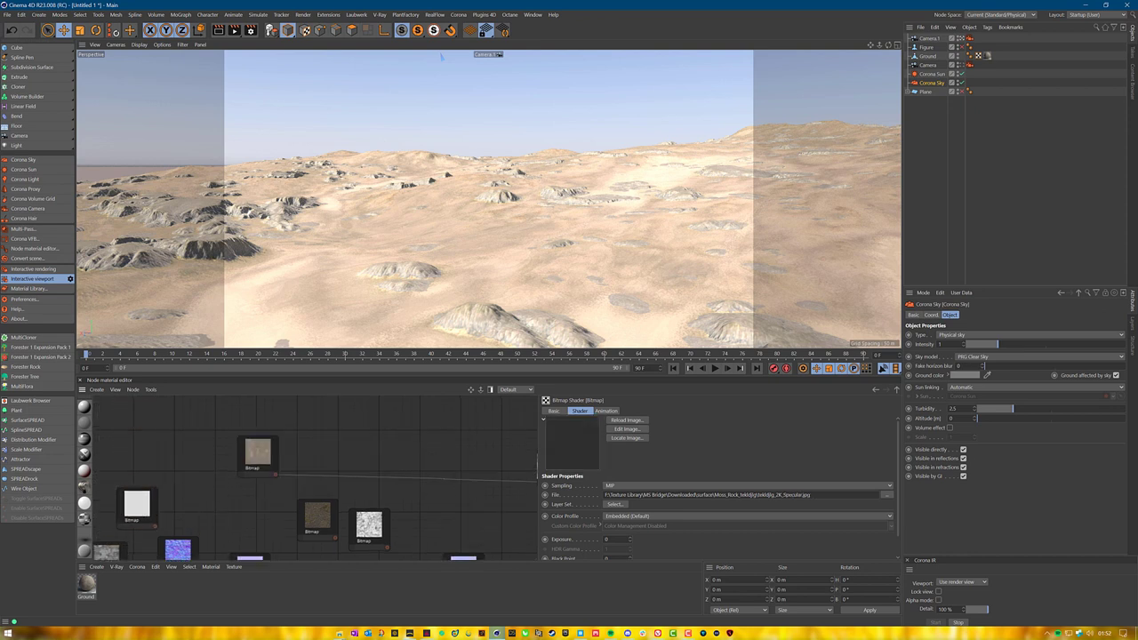
Stack the Moss_Rock albedo and AO bitmap nodes in a column above the Combine bitmap node, with the albedo uppermost.
left_click_drag(287, 542, 410, 518)
left_click_drag(330, 514, 278, 397)
left_click(274, 399)
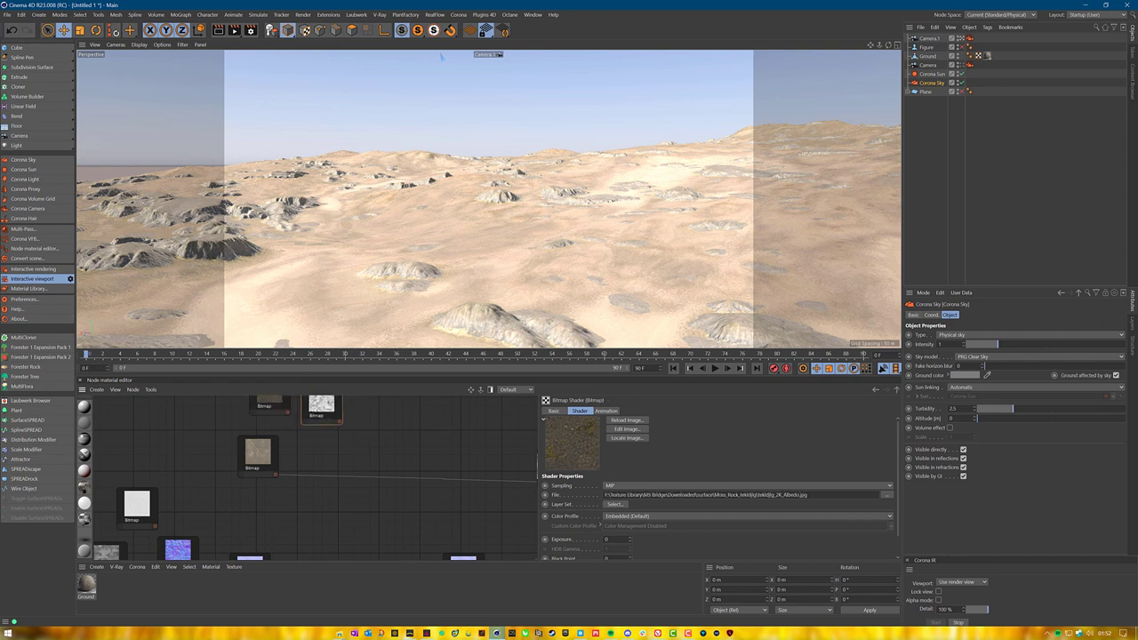
middle_click_drag(306, 400, 343, 482)
left_click_drag(305, 488, 290, 447)
left_click_drag(359, 491, 296, 495)
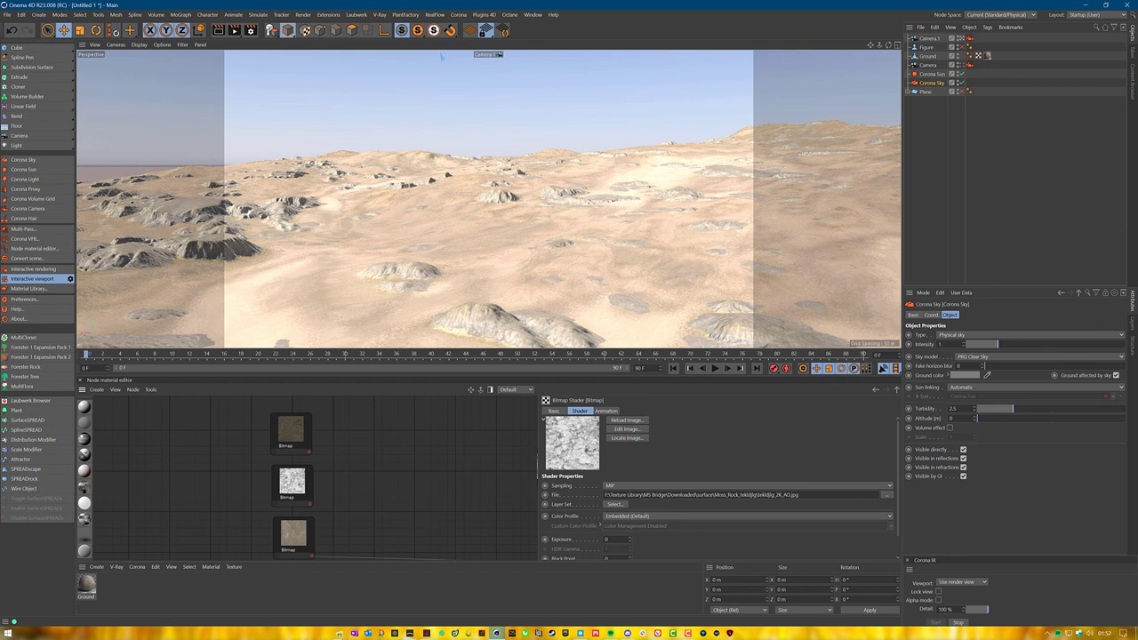
Add a Fusion shader in the empty space between the bitmap nodes and the Ground material.
middle_click_drag(400, 480, 313, 427)
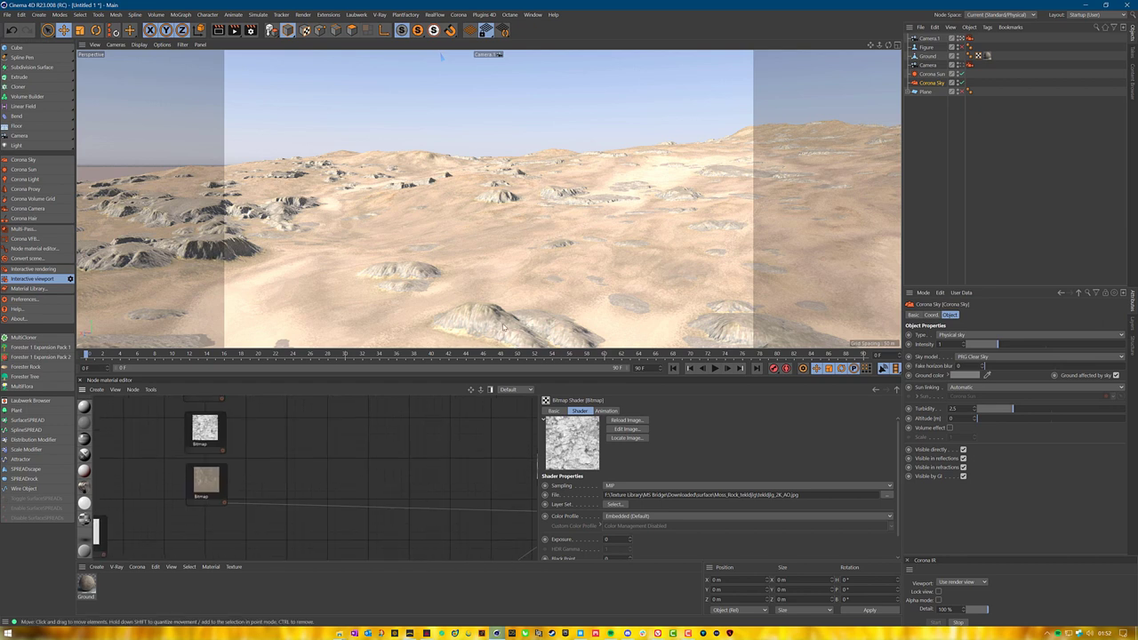
right_click(412, 446)
mouse_move(440, 462)
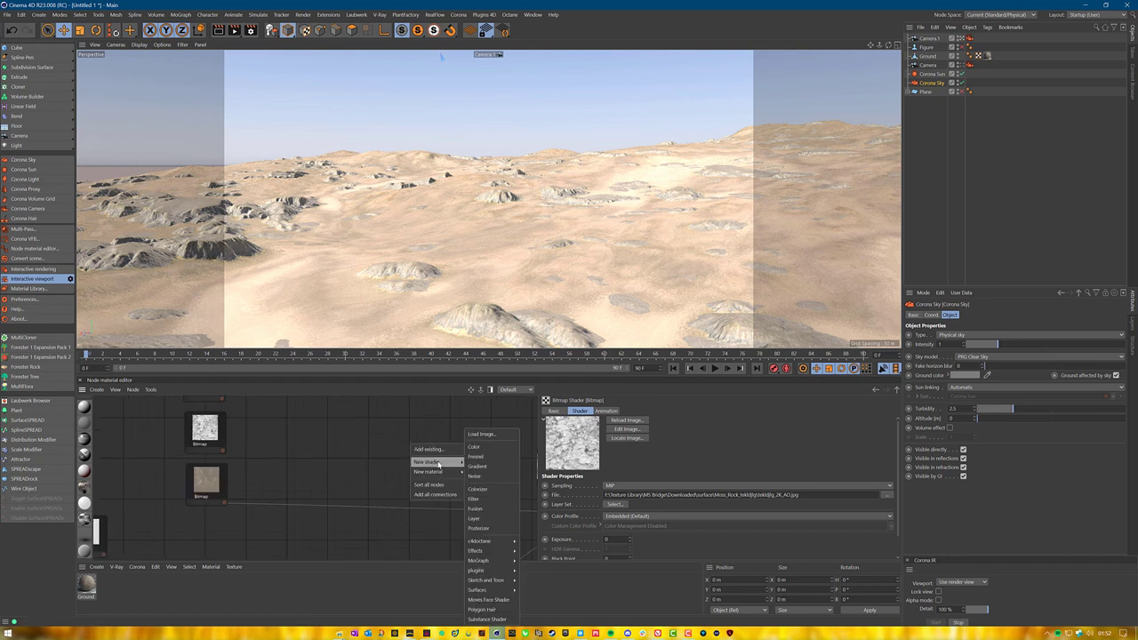
left_click(488, 511)
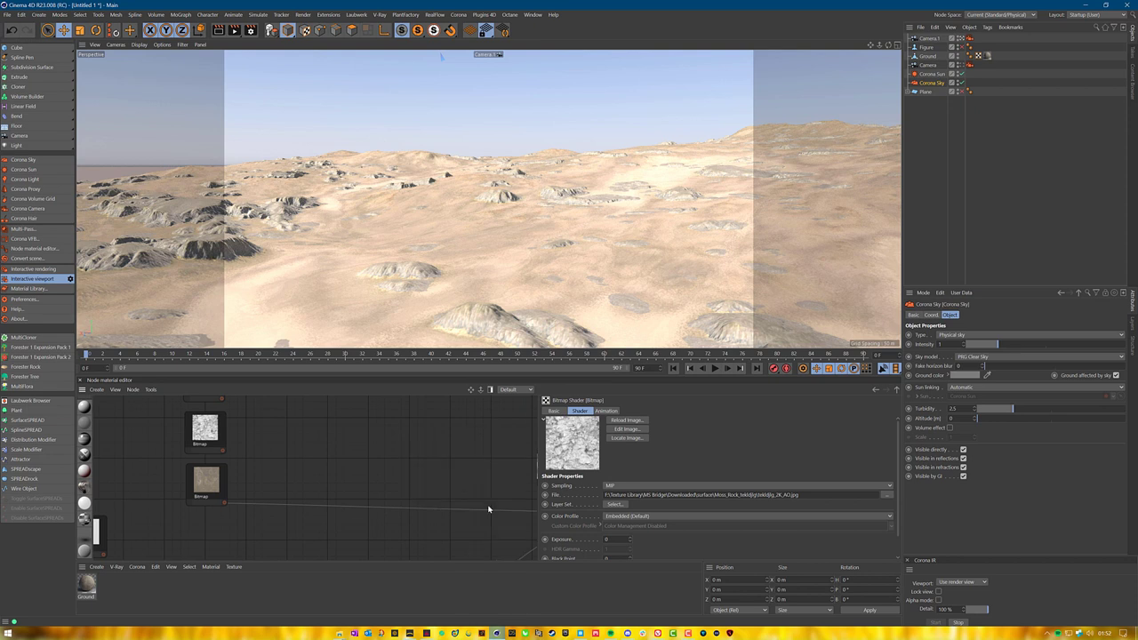
Reposition the Fusion node and bring Insert-Boundary.png from the New folder (2) export folder into the graph as a bitmap beside it.
left_click_drag(407, 442, 436, 442)
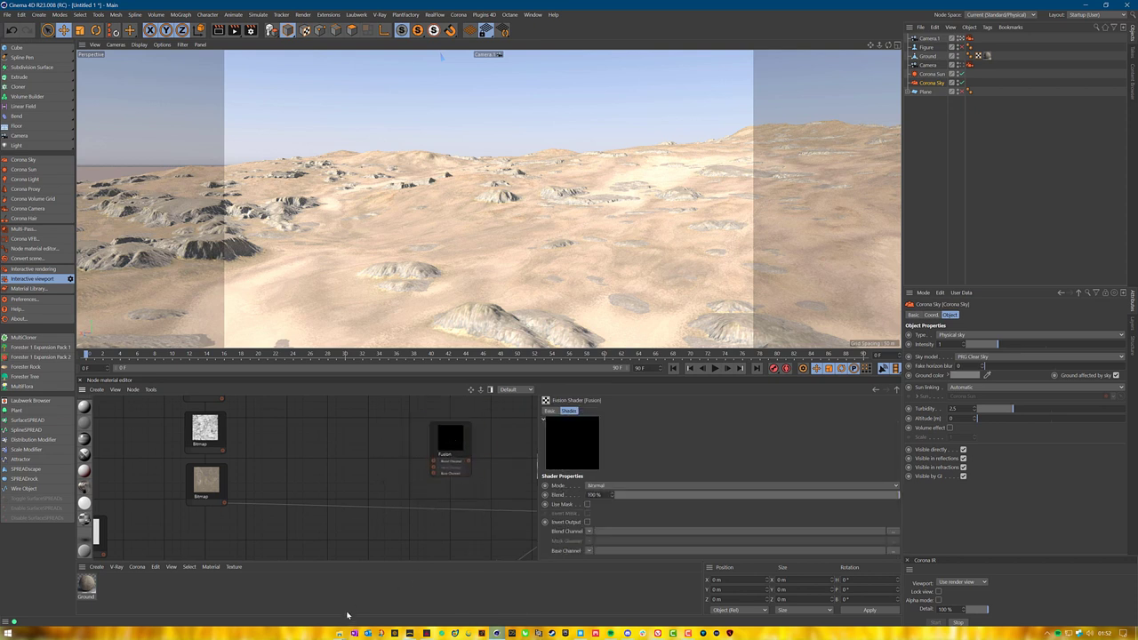
mouse_move(345, 633)
left_click(318, 591)
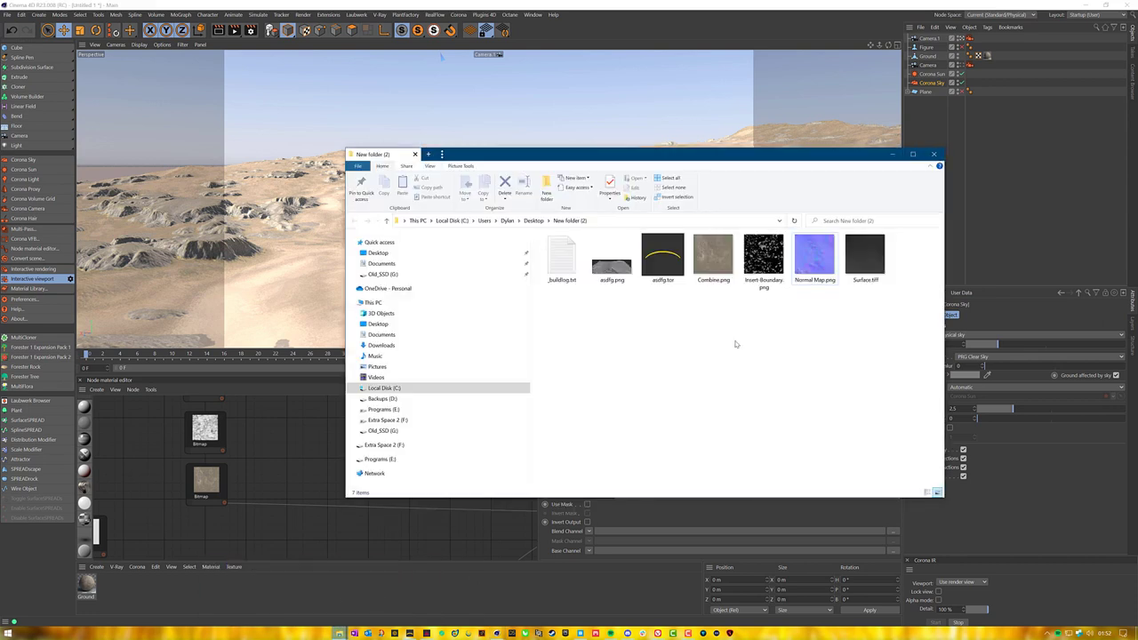
left_click(762, 294)
left_click_drag(762, 294, 320, 455)
left_click(321, 467)
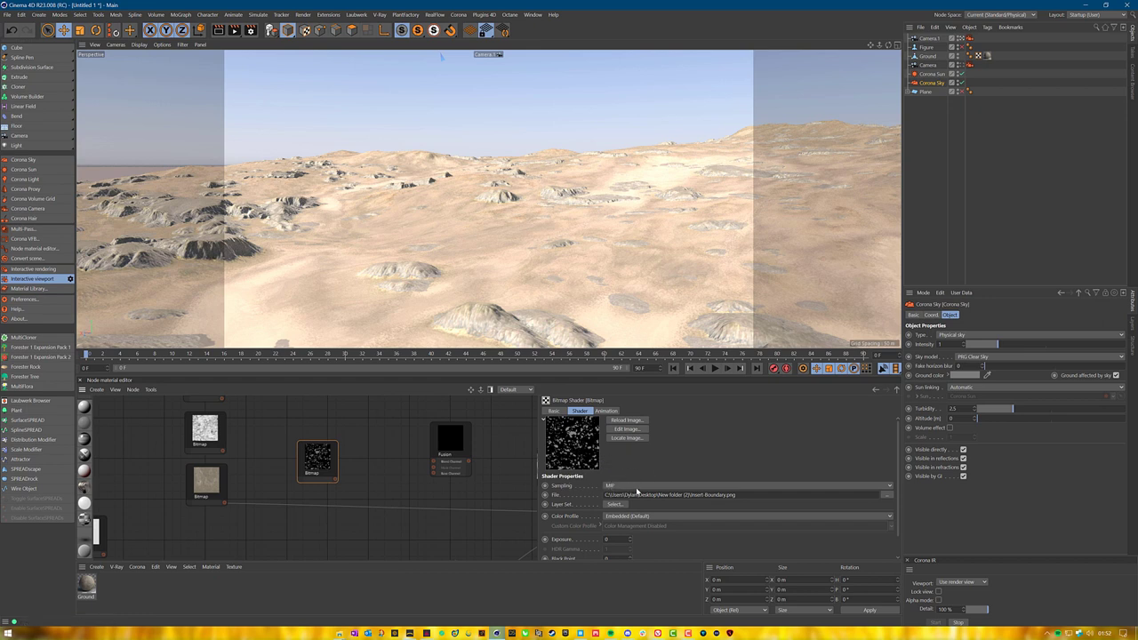
Set the Insert-Boundary bitmap's sampling to None and its white point to 0.2.
left_click(614, 486)
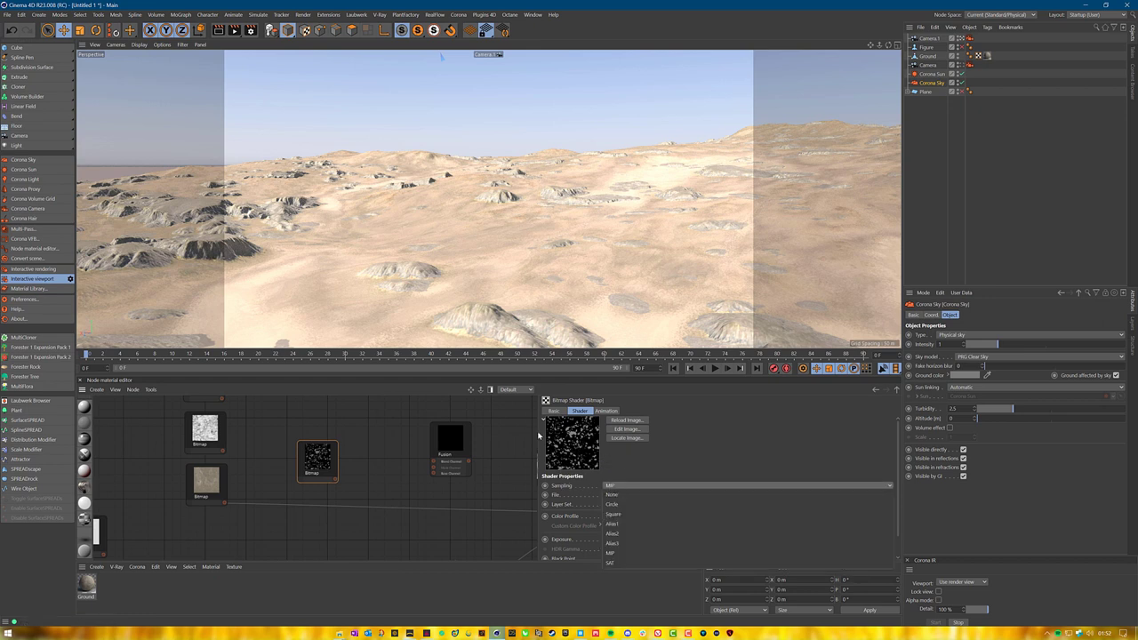
left_click(611, 495)
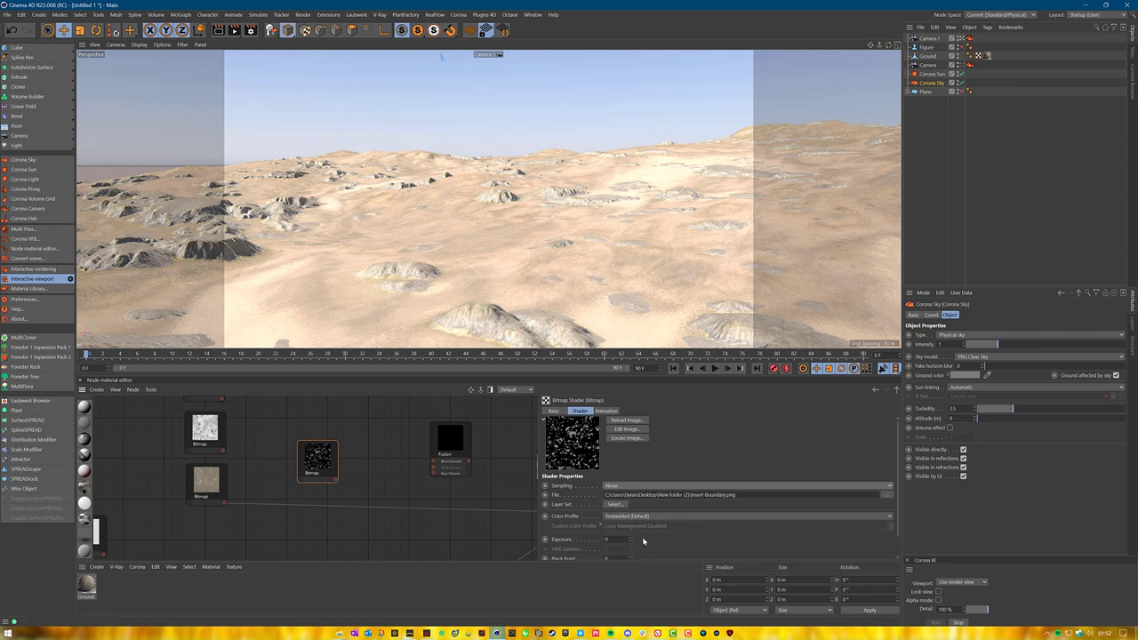
scroll(646, 471, "down", 2)
left_click(612, 546)
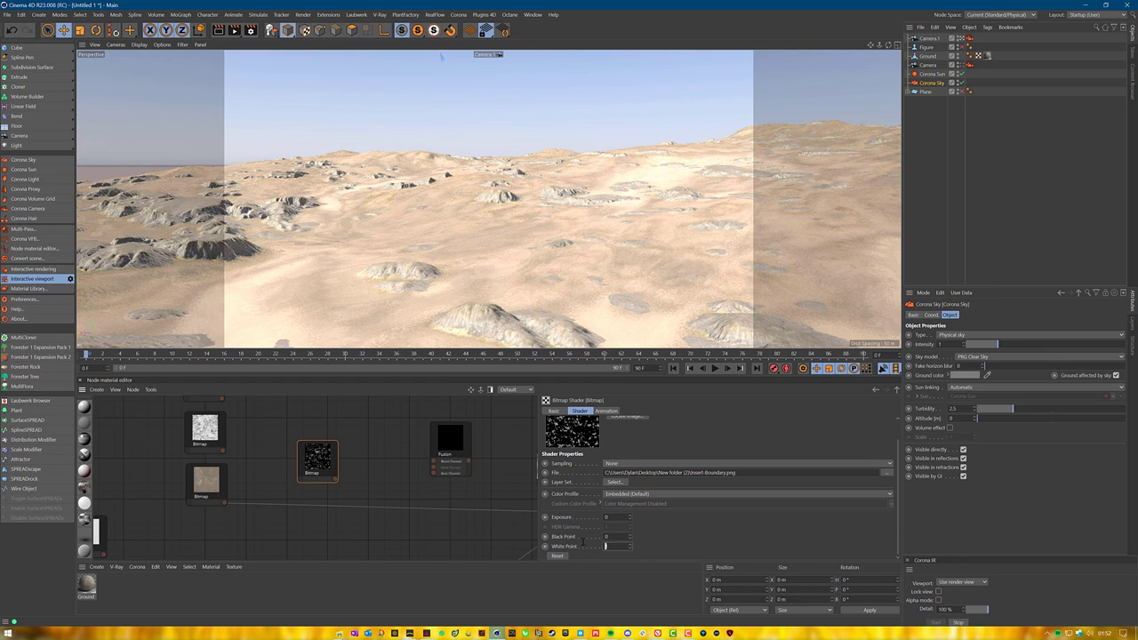
type(".5")
key("Return")
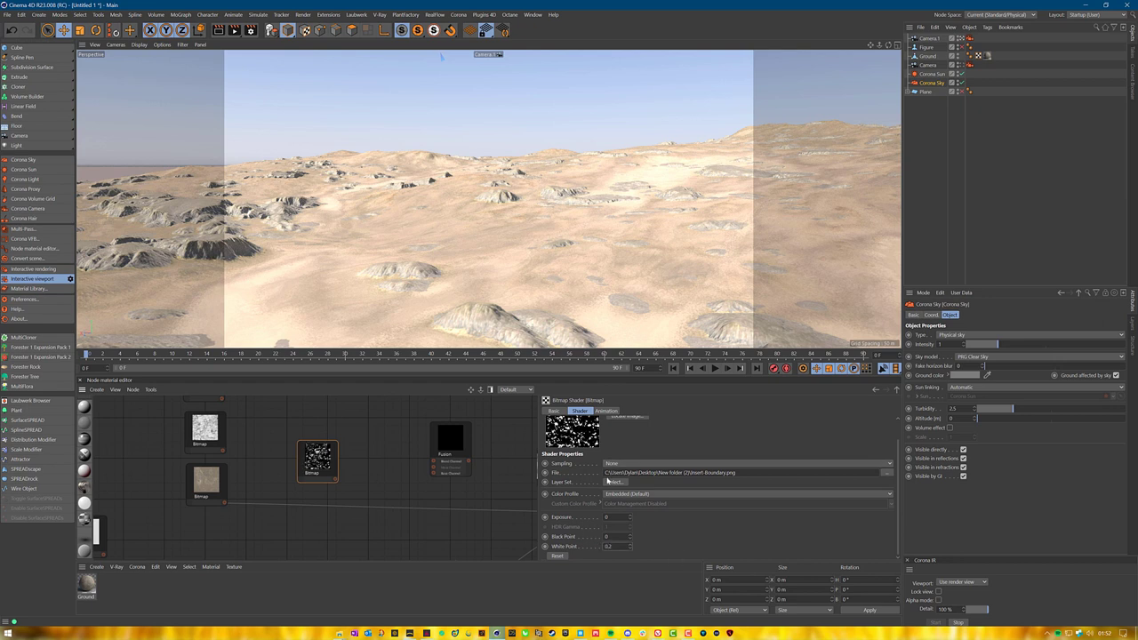
scroll(592, 528, "up", 2)
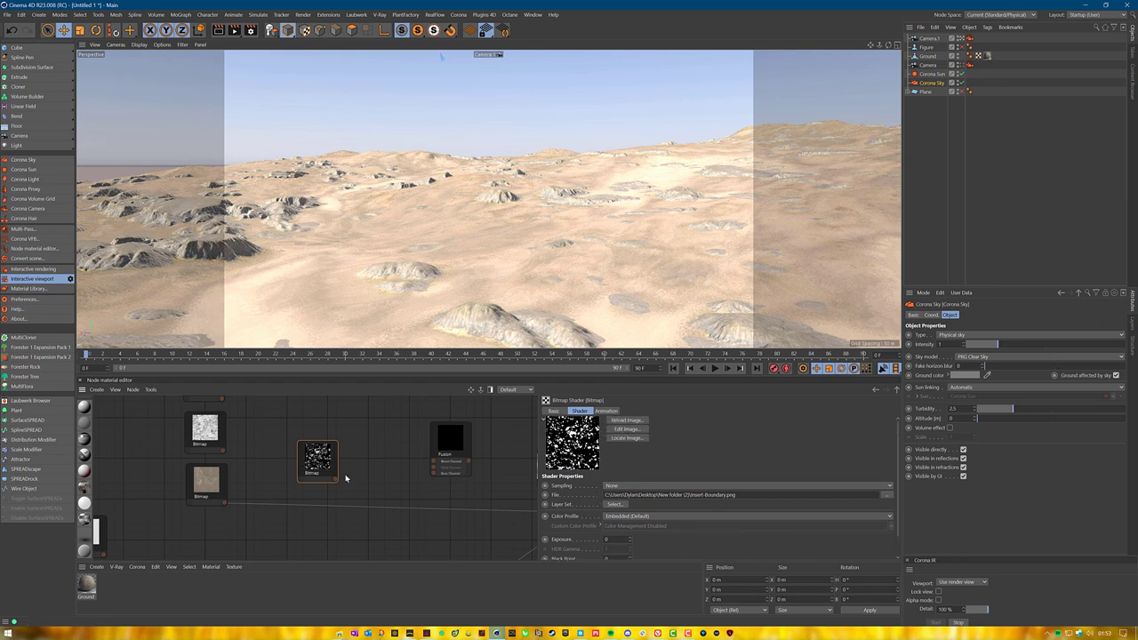
Enable Use Mask on the Fusion shader and connect the Insert-Boundary bitmap to its Mask Channel.
left_click(449, 455)
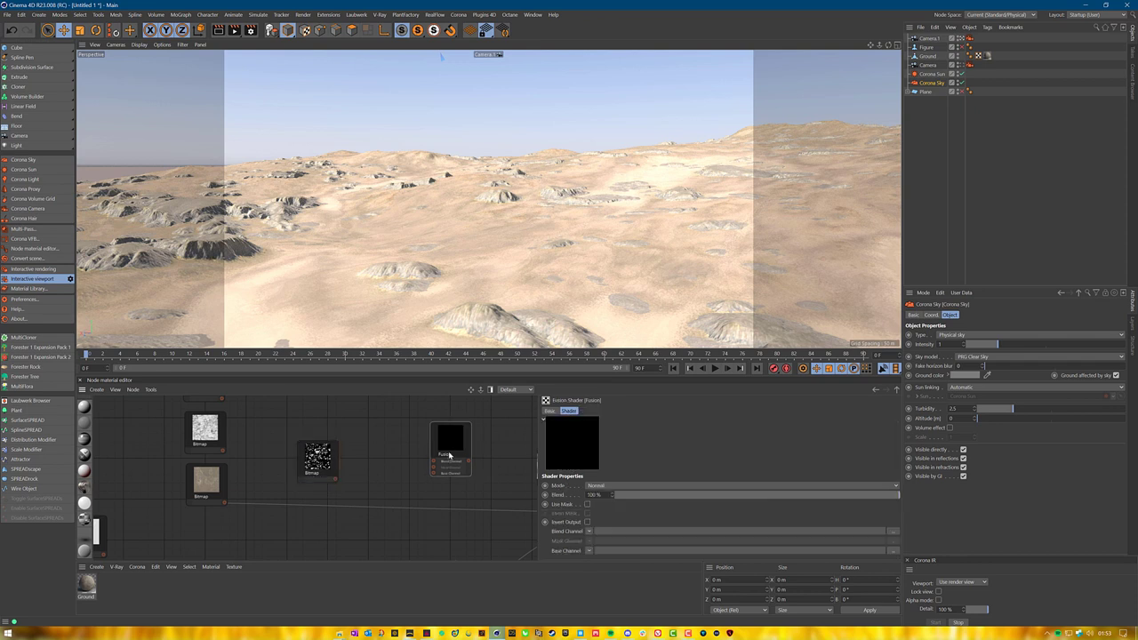
left_click(587, 504)
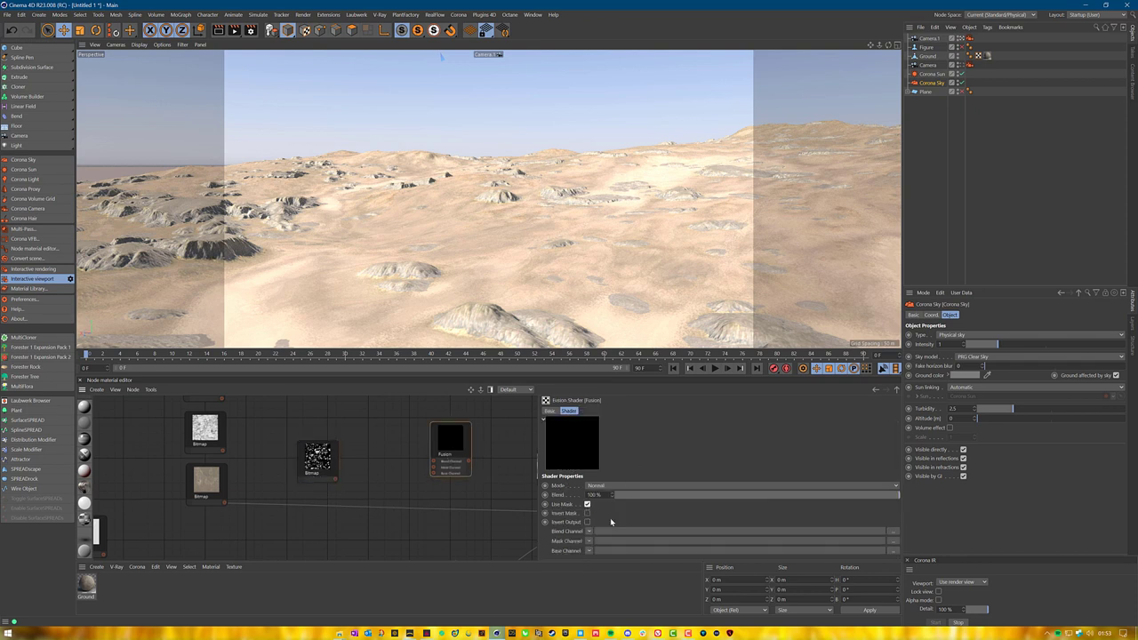
key("F5")
middle_click(385, 167)
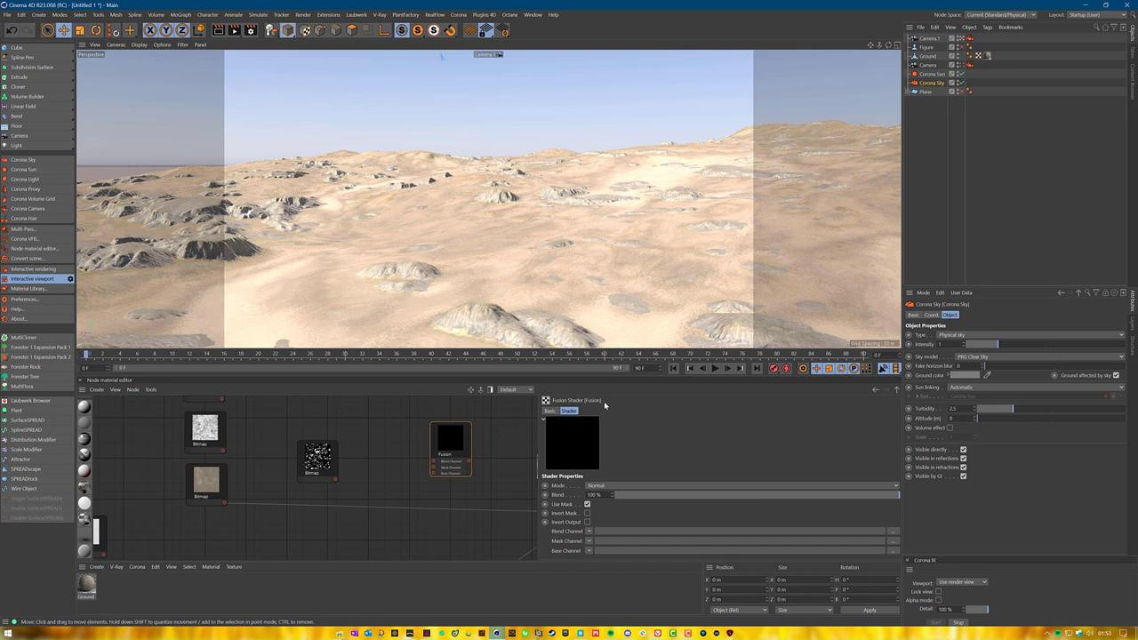
left_click_drag(336, 480, 435, 473)
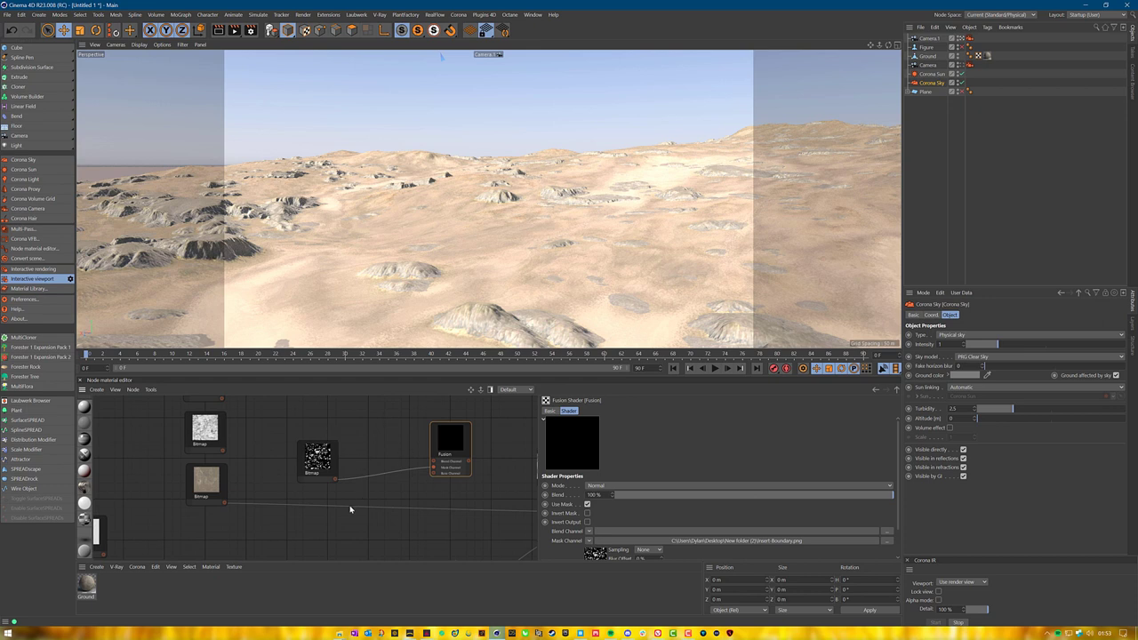
Connect the Combine bitmap to the Fusion shader's Base Channel and reposition the Insert-Boundary mask node clear of the wires.
left_click_drag(318, 458, 309, 435)
left_click_drag(225, 504, 434, 473)
middle_click_drag(394, 484, 412, 521)
left_click_drag(326, 464, 306, 492)
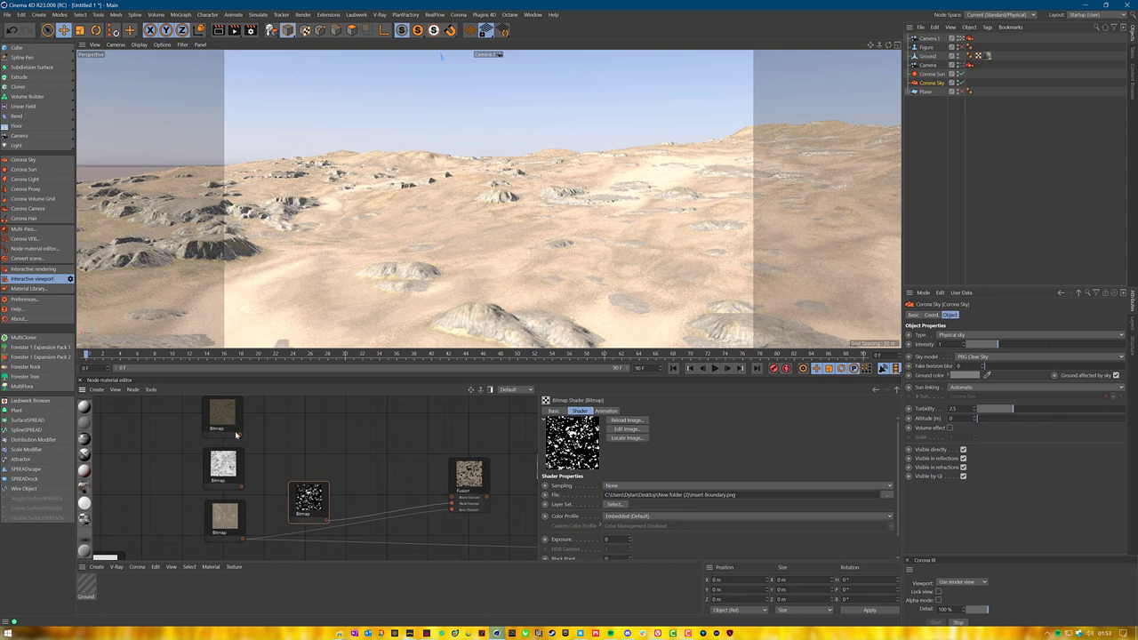
Shift the Moss_Rock albedo and AO bitmap nodes upward to leave more space above the Combine bitmap.
left_click_drag(265, 471, 231, 417)
left_click_drag(228, 471, 231, 453)
left_click(233, 453)
right_click(294, 419)
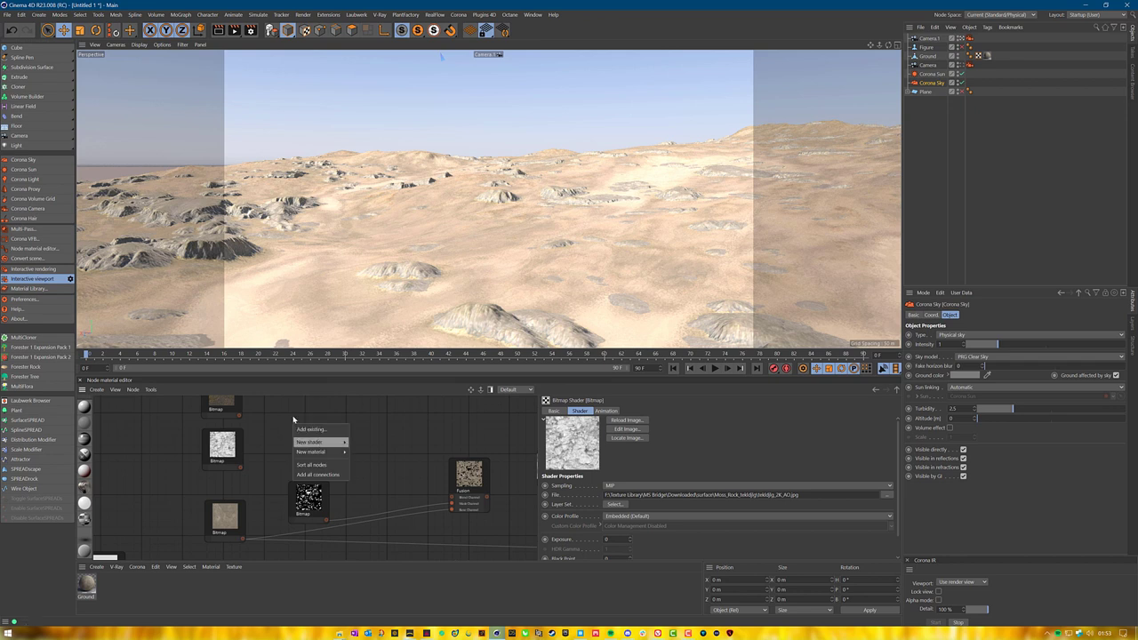
left_click(280, 410)
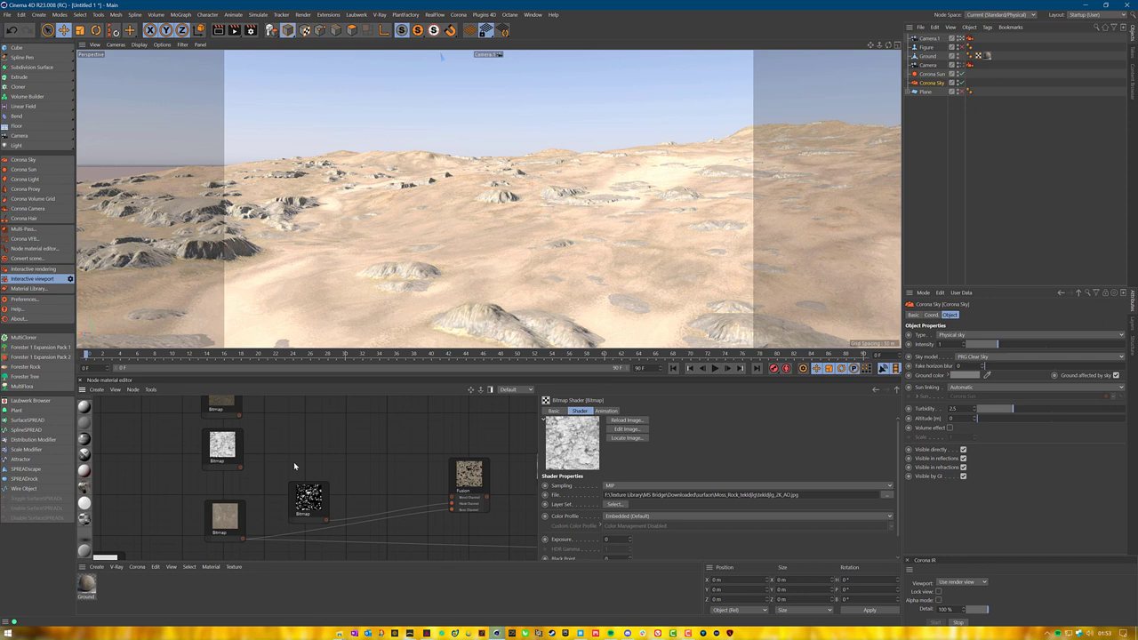
left_click_drag(294, 461, 233, 399)
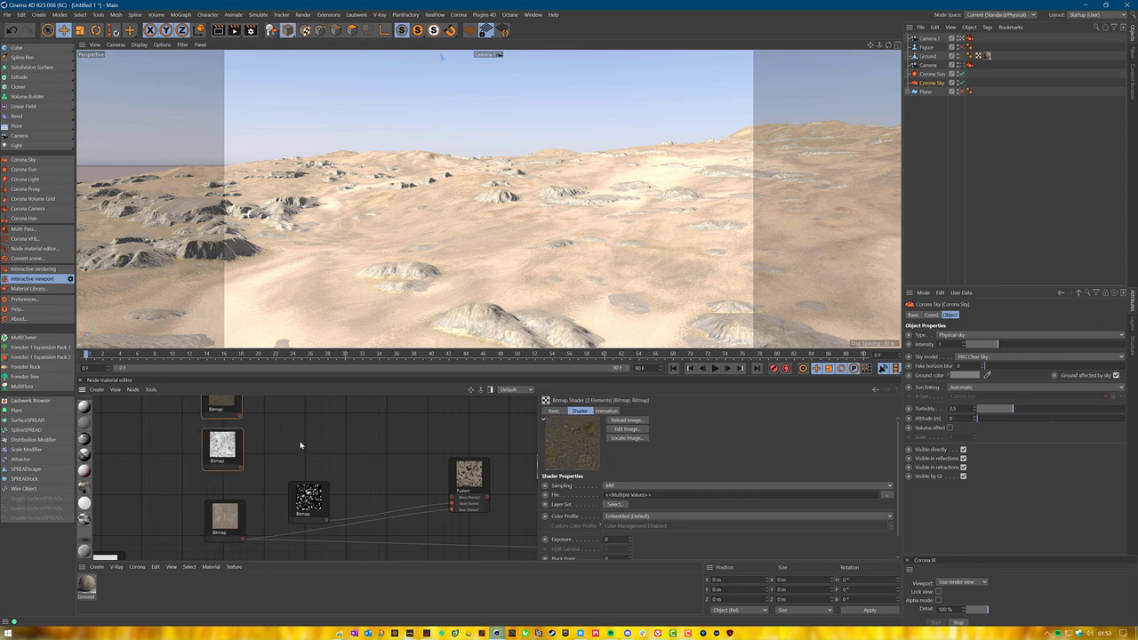
left_click(269, 451)
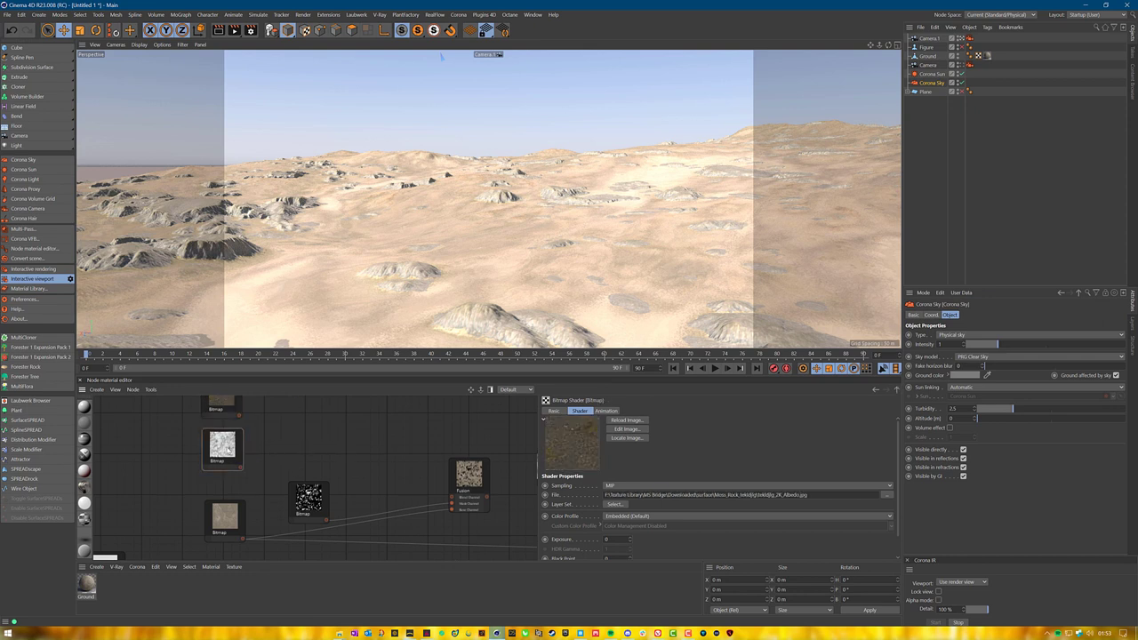
Add a Corona Mixture Shader and connect the Moss_Rock albedo to its top layer and the AO bitmap to its base layer.
right_click(287, 414)
mouse_move(314, 431)
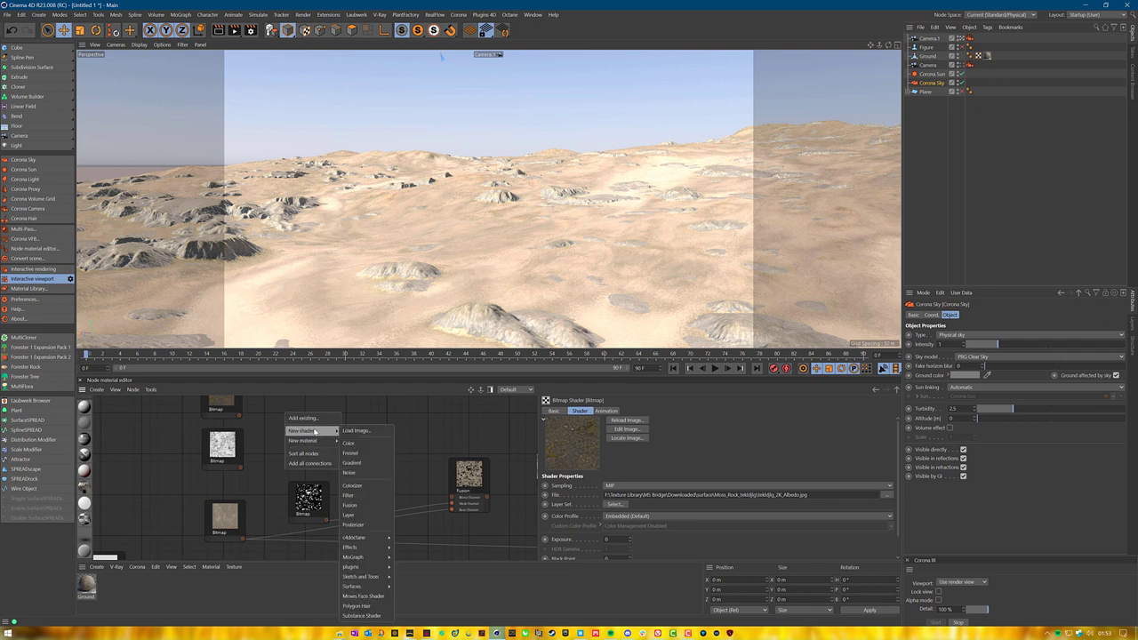
mouse_move(356, 566)
mouse_move(427, 566)
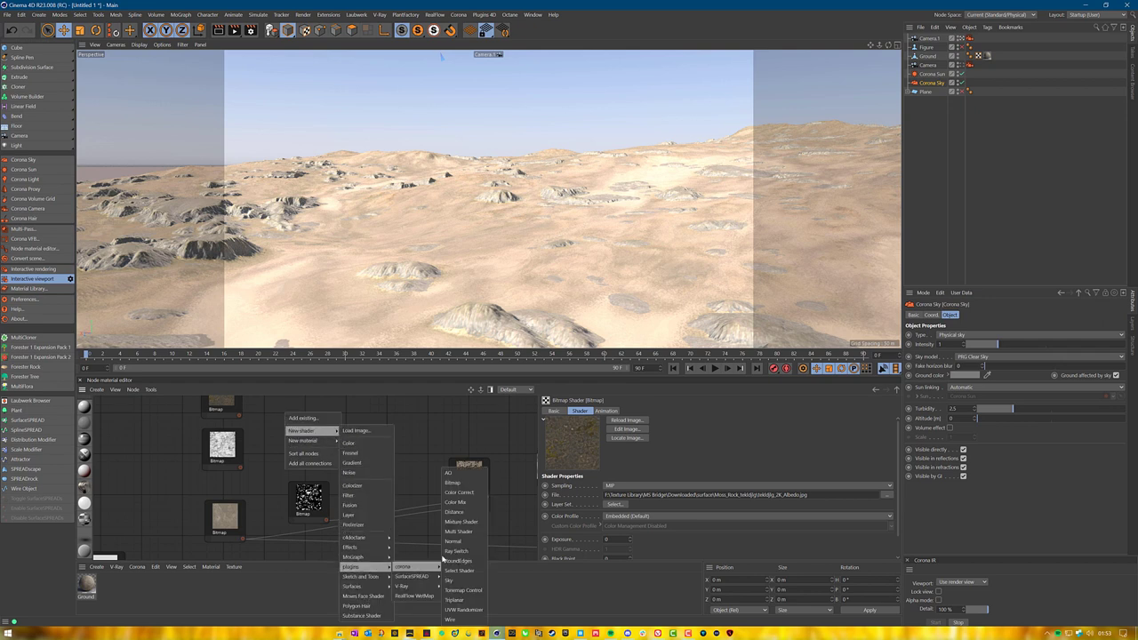
left_click(460, 521)
left_click_drag(239, 415, 242, 467)
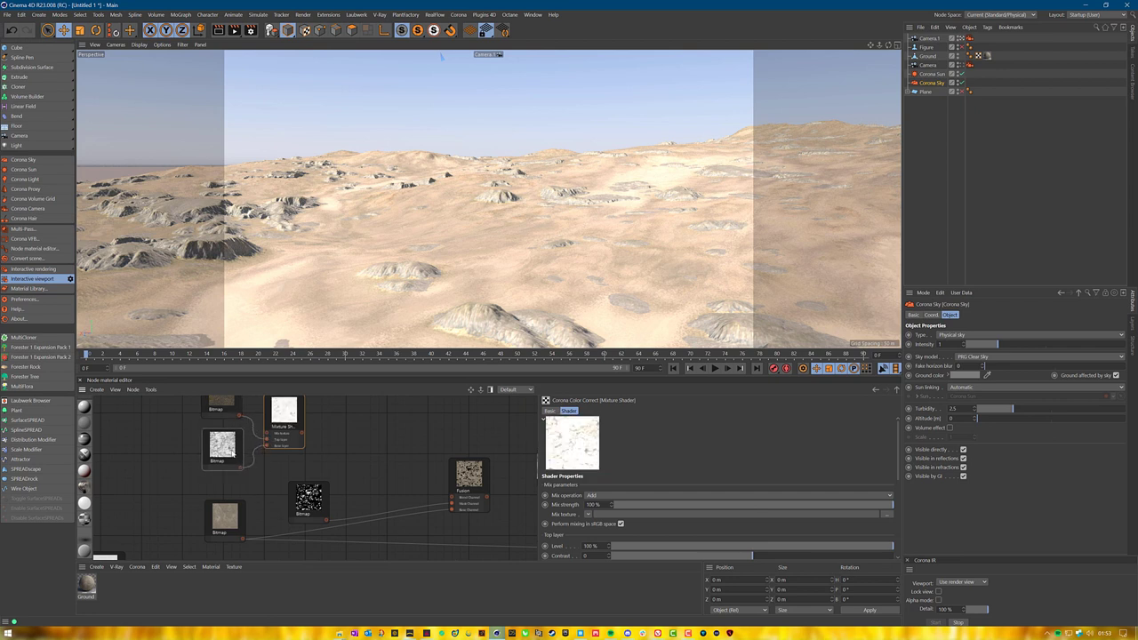
Set the Mixture Shader's mix operation to Multiply and compare its preview with the plain albedo bitmap.
left_click(215, 454)
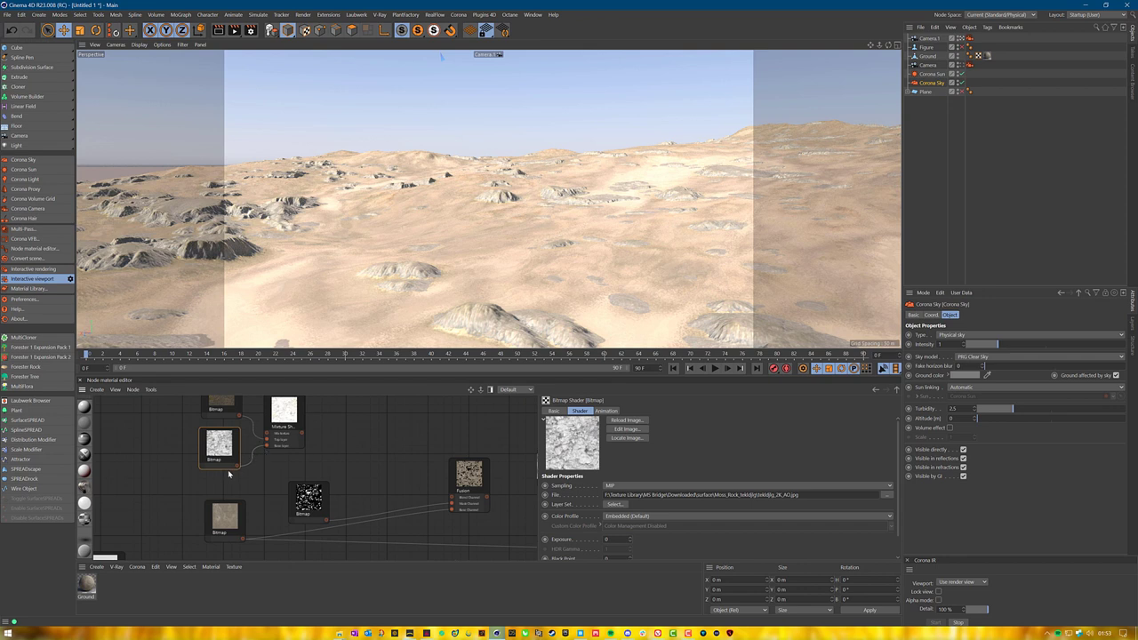
left_click(287, 425)
left_click(589, 495)
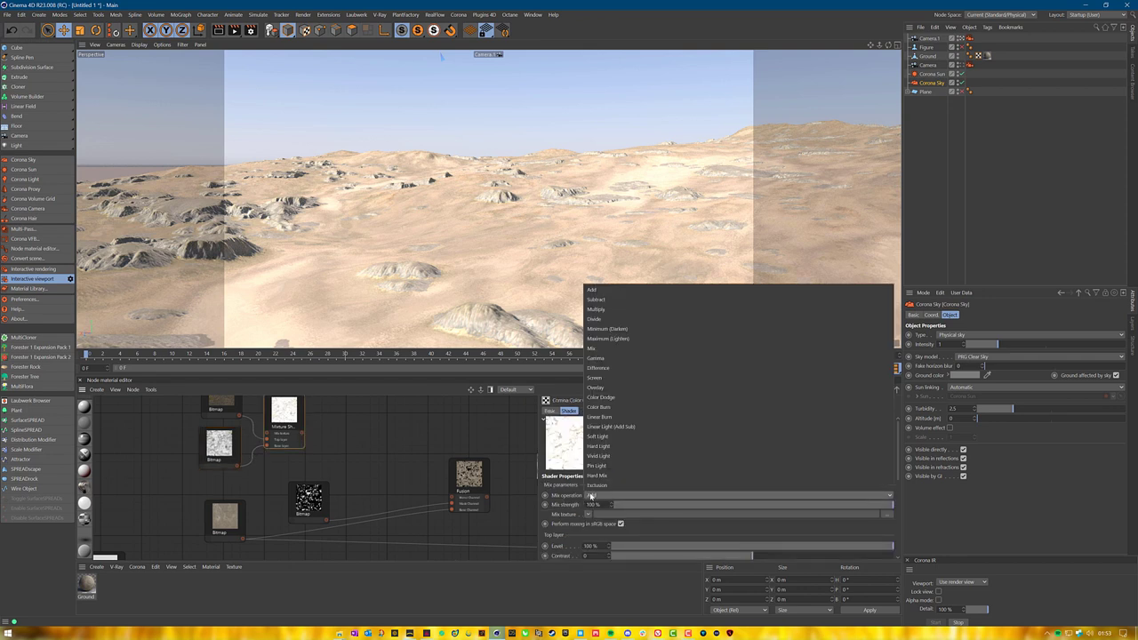
left_click(606, 309)
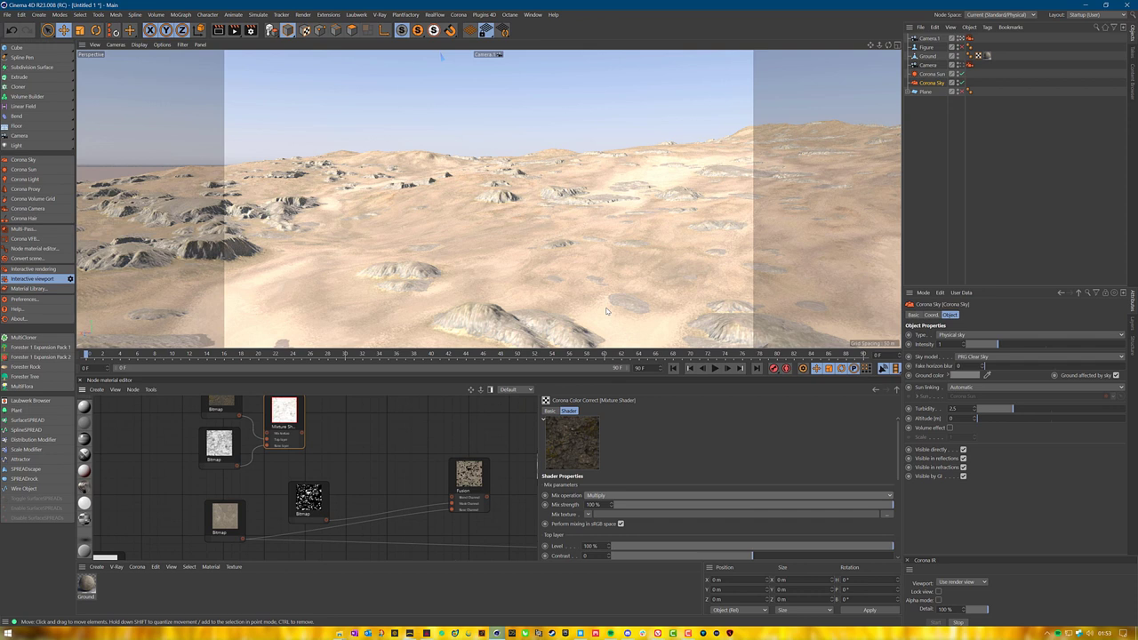
middle_click_drag(429, 446, 443, 486)
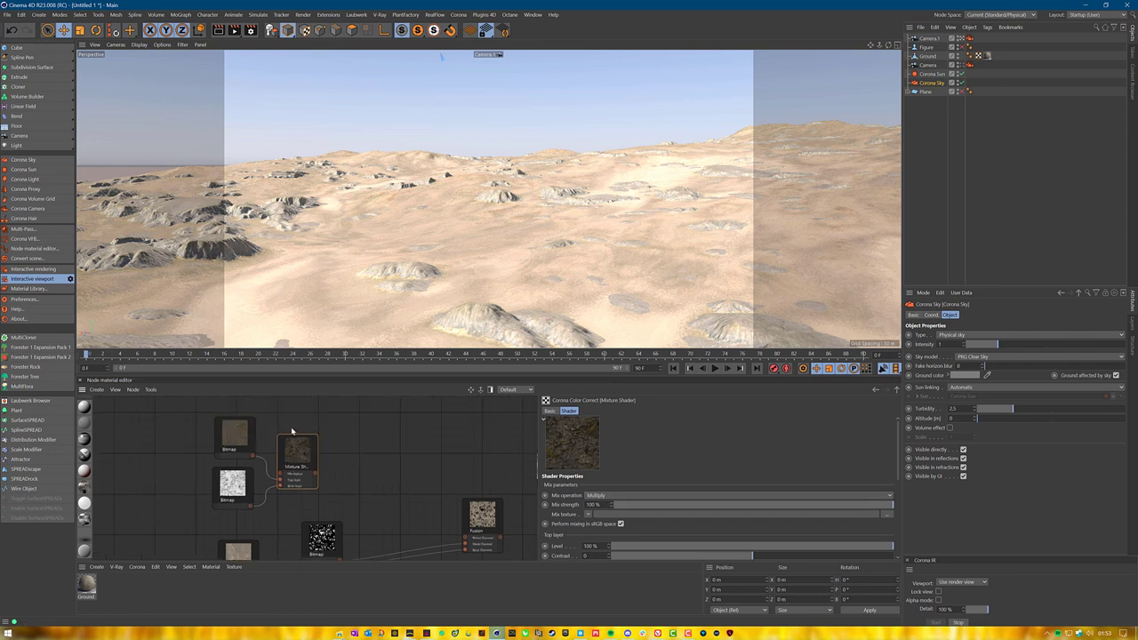
left_click(241, 434)
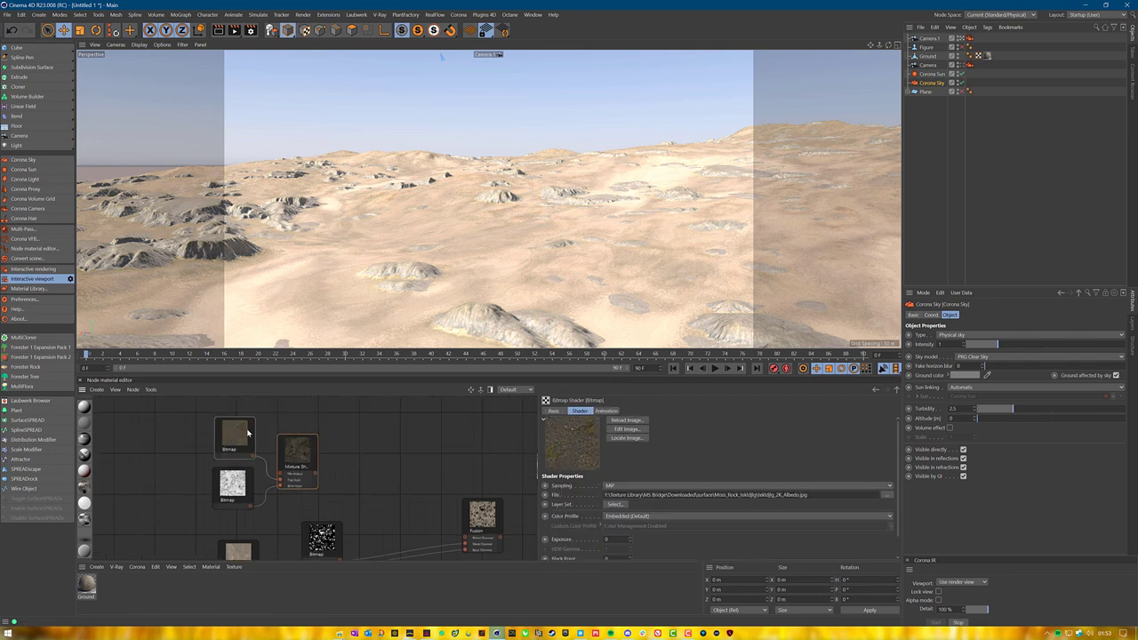
left_click(293, 452)
left_click(233, 436)
left_click(302, 450)
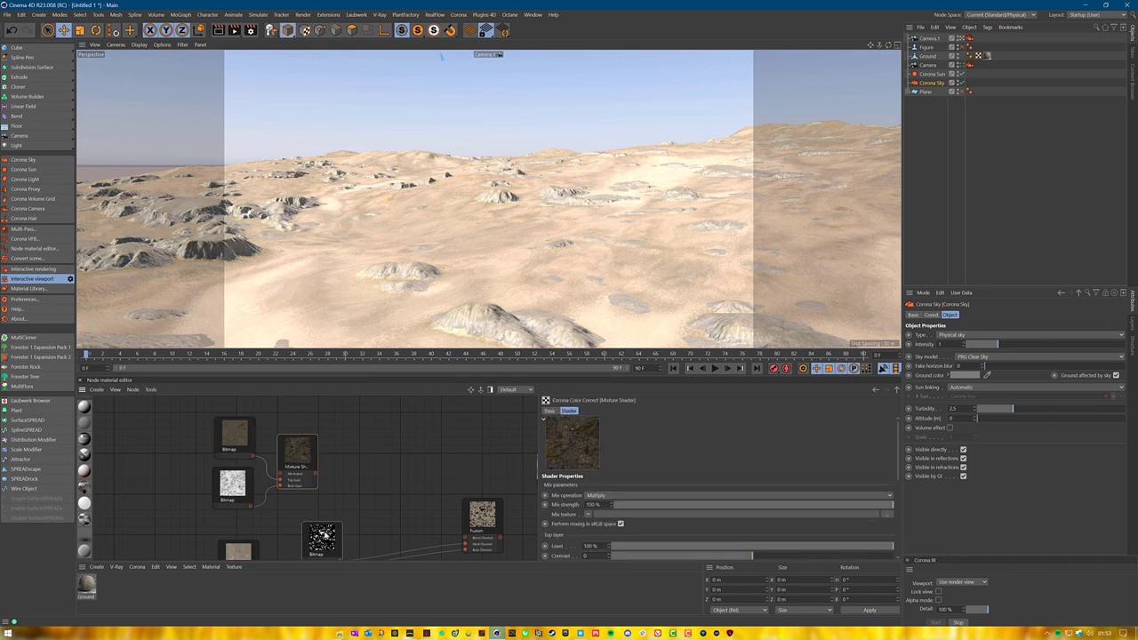
Set the sampling of the Moss_Rock albedo and Combine bitmaps to None.
middle_click_drag(254, 529, 249, 503)
mouse_move(228, 459)
left_mouse_down()
mouse_move(206, 471)
mouse_move(229, 462)
left_mouse_up()
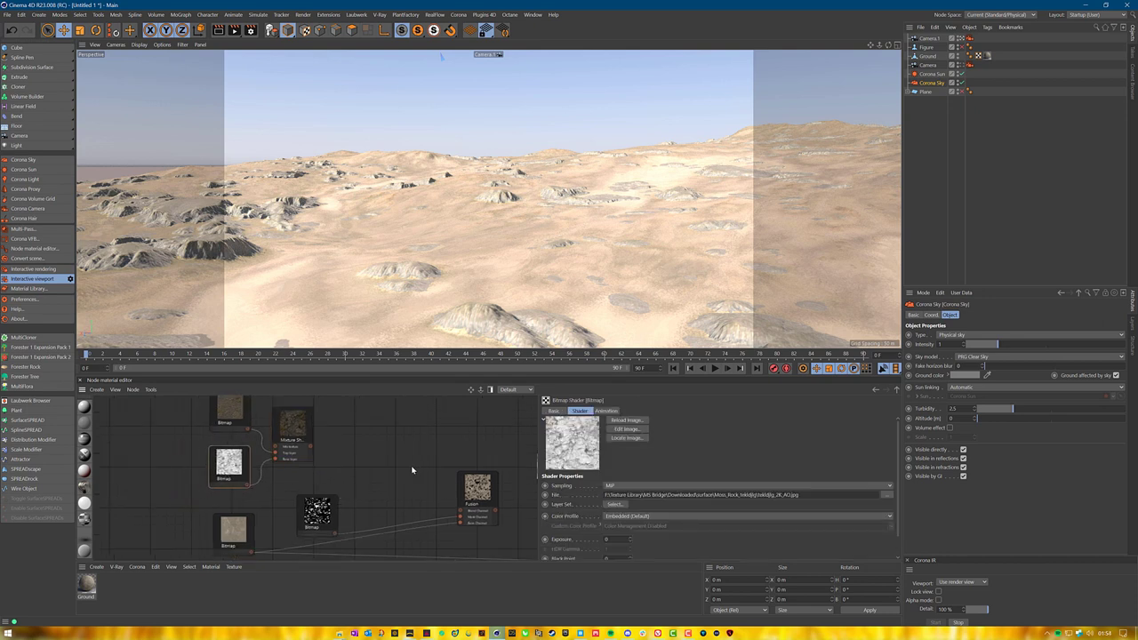
left_click(230, 411)
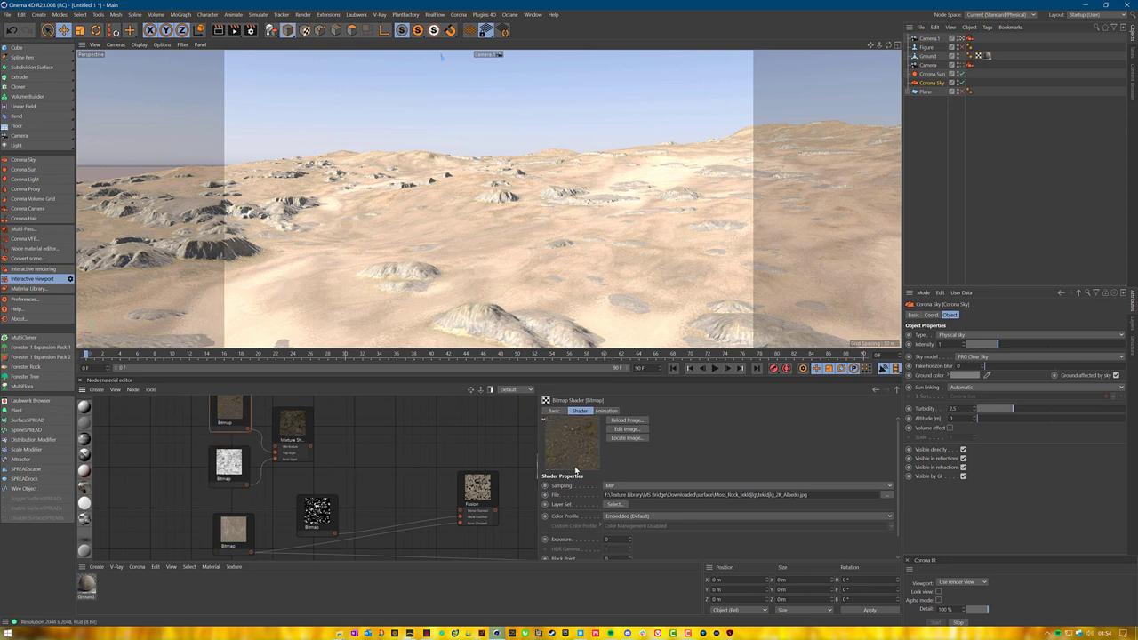
left_click(606, 486)
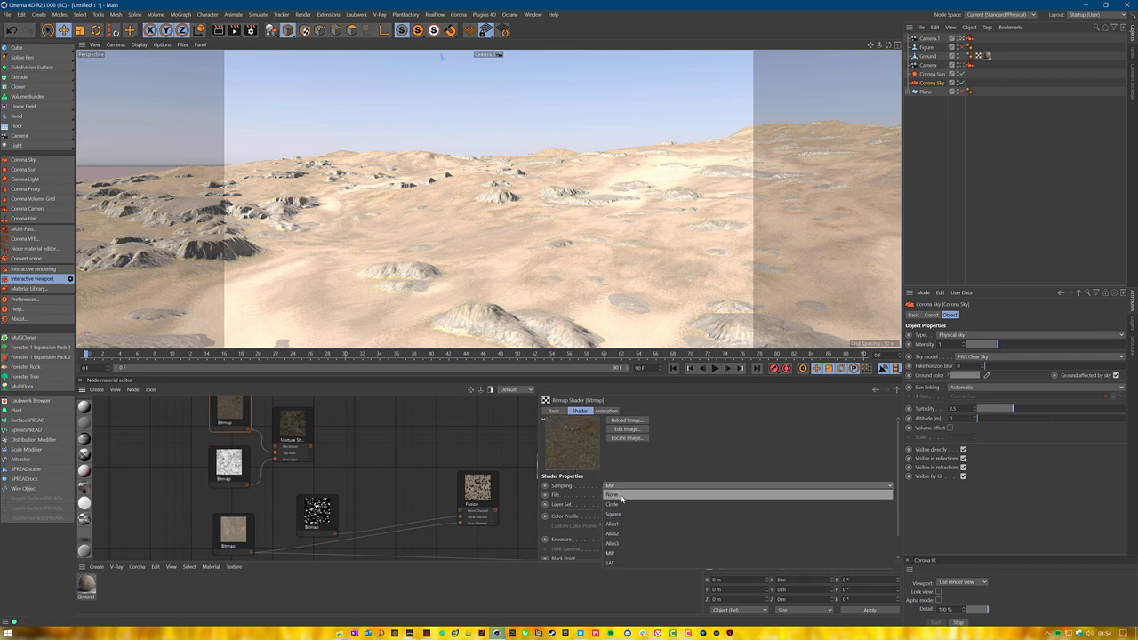
left_click(621, 496)
left_click(229, 464)
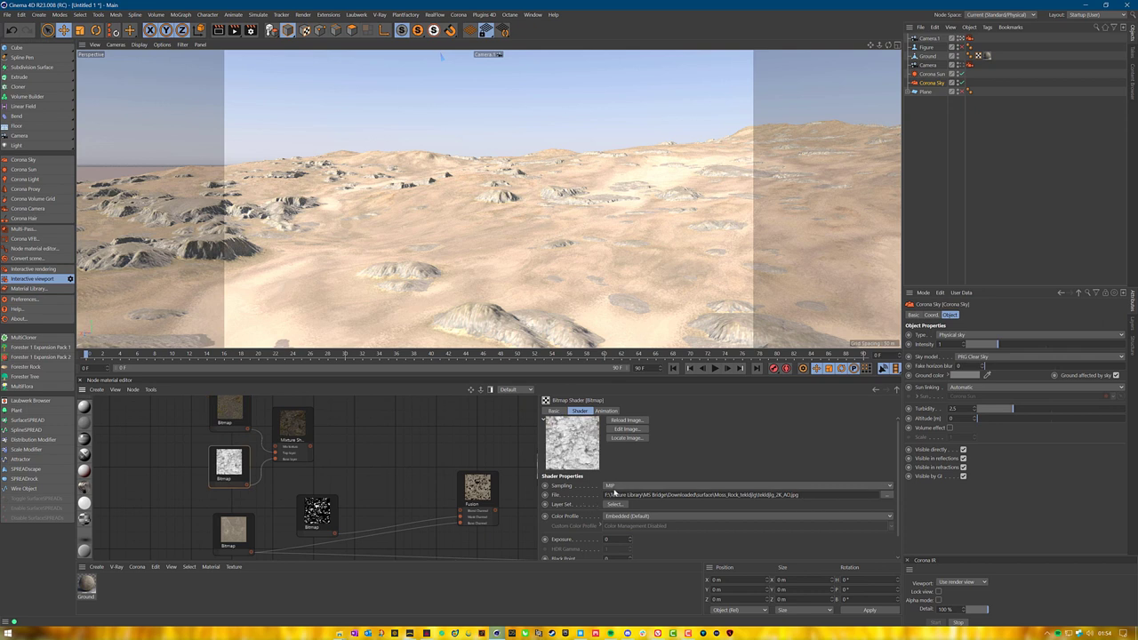
left_click(233, 532)
left_click(616, 488)
left_click(619, 496)
Add a Corona Color Correct shader, feed the Mixture Shader into it, and move the Fusion node farther away to make room.
mouse_move(352, 472)
middle_mouse_down()
mouse_move(348, 459)
mouse_move(343, 485)
middle_mouse_up()
left_click(350, 439)
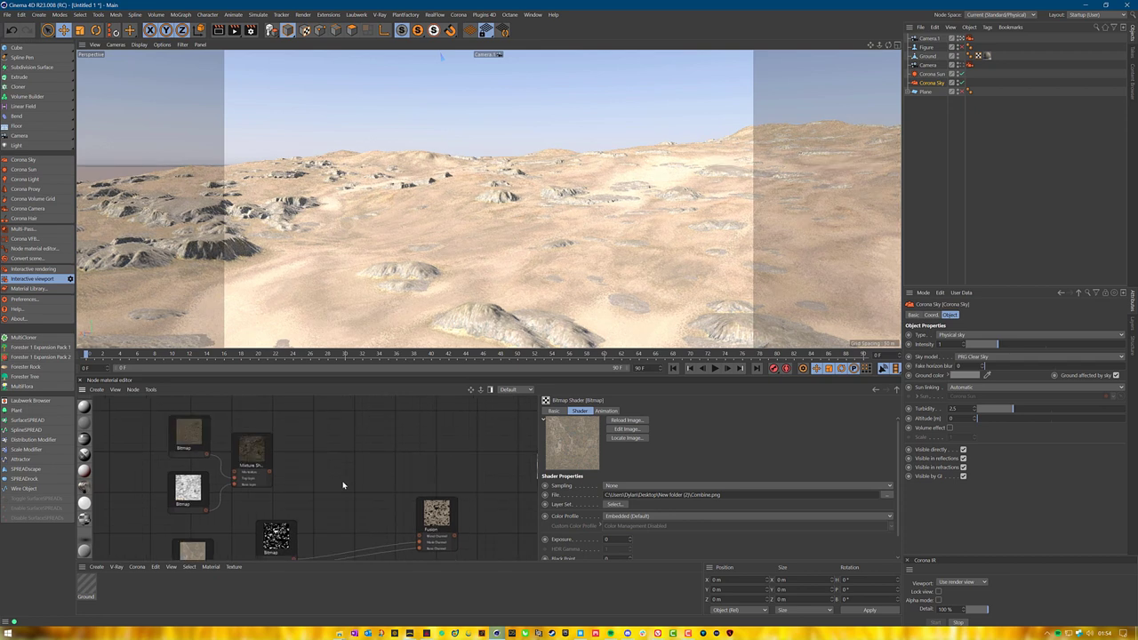
right_click(329, 469)
mouse_move(351, 487)
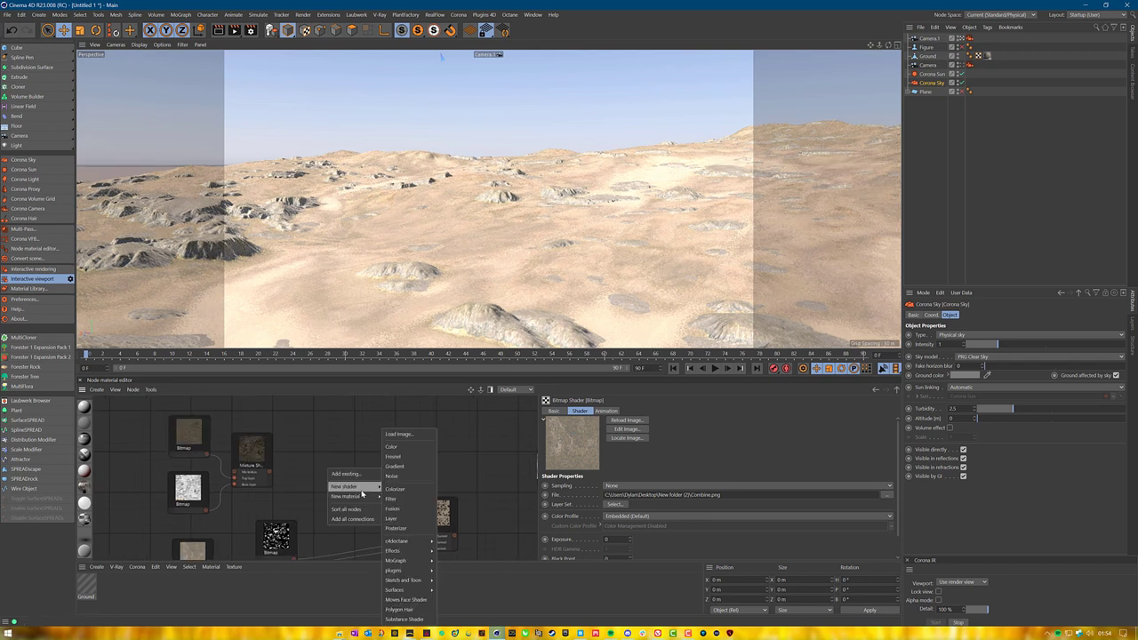
mouse_move(409, 570)
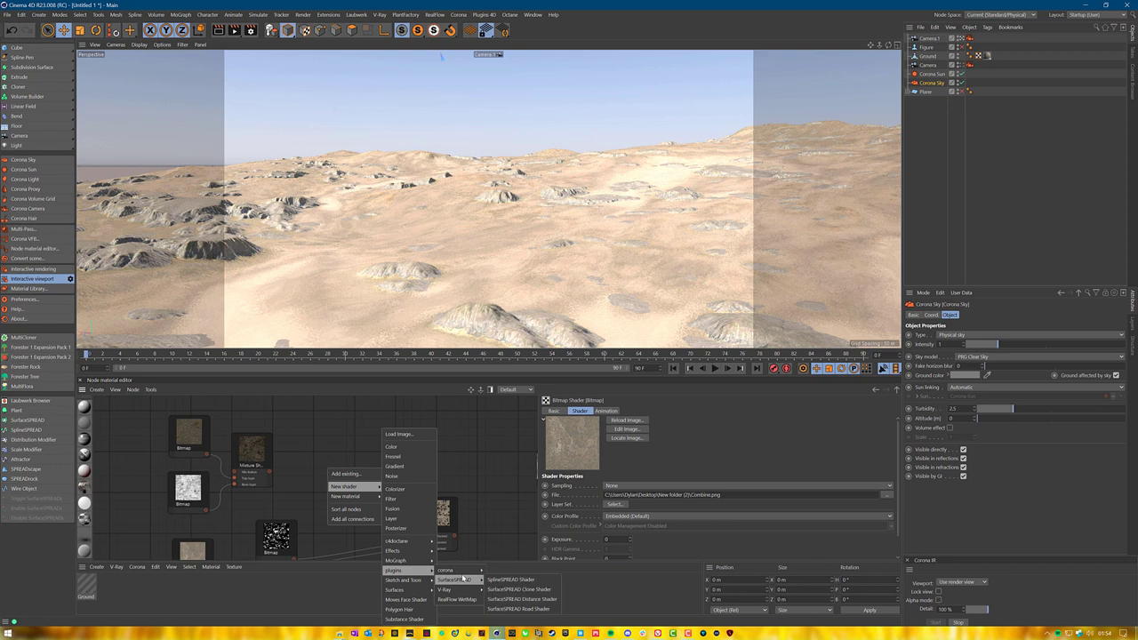
mouse_move(462, 570)
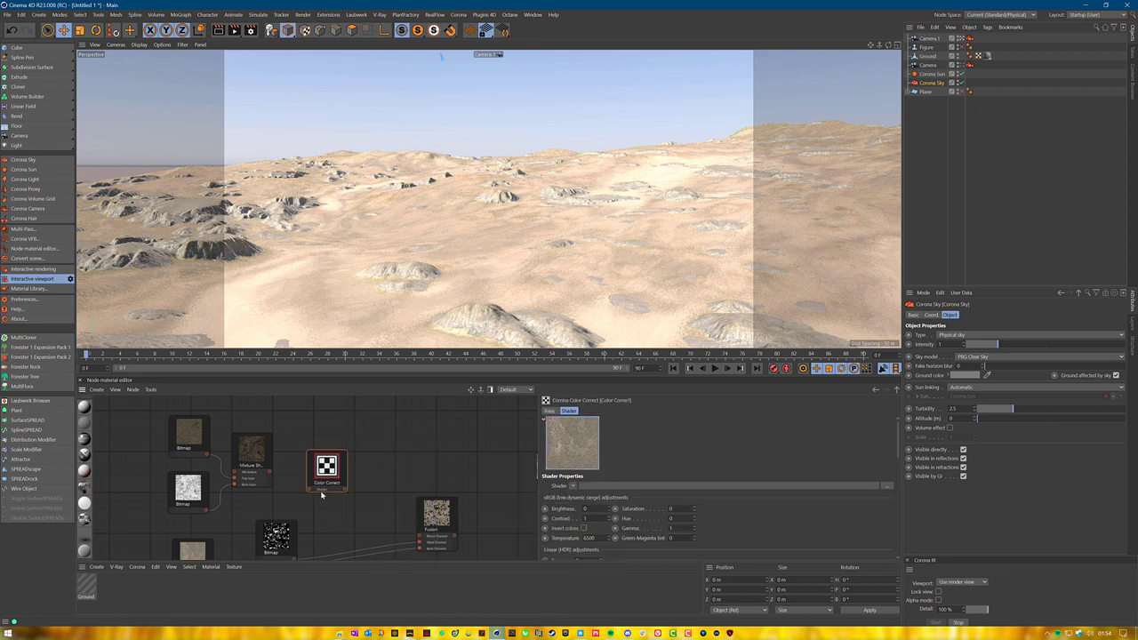
left_click(501, 491)
left_click_drag(269, 471, 332, 456)
left_click_drag(432, 518, 472, 522)
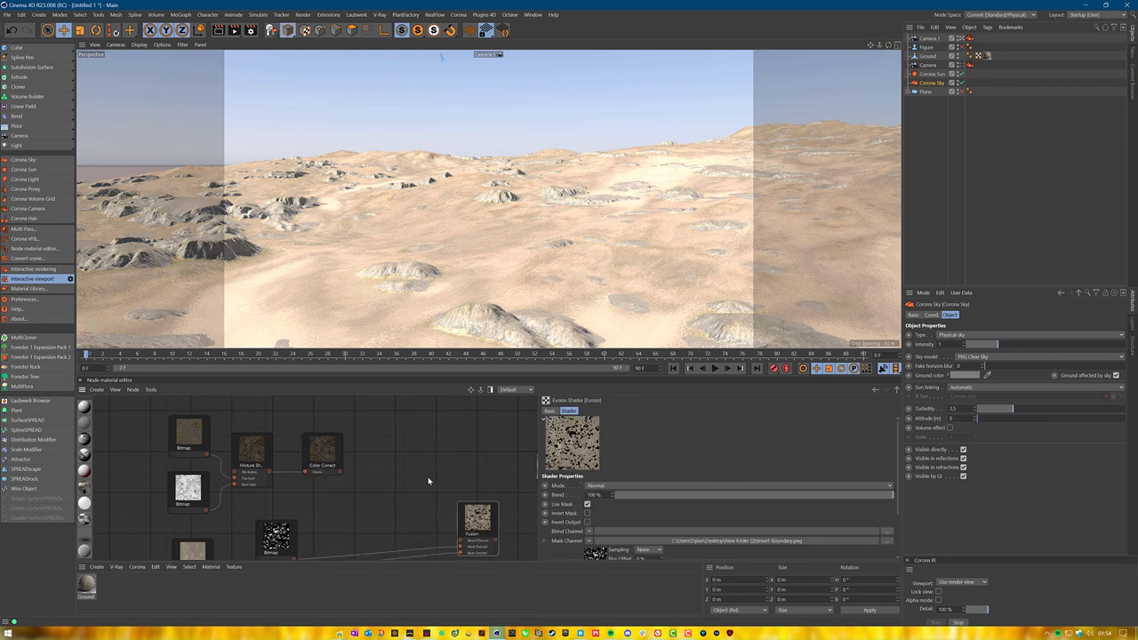
Add a Corona Triplanar shader after the Color Correct node and feed the Color Correct into its X axis input.
right_click(381, 450)
mouse_move(407, 466)
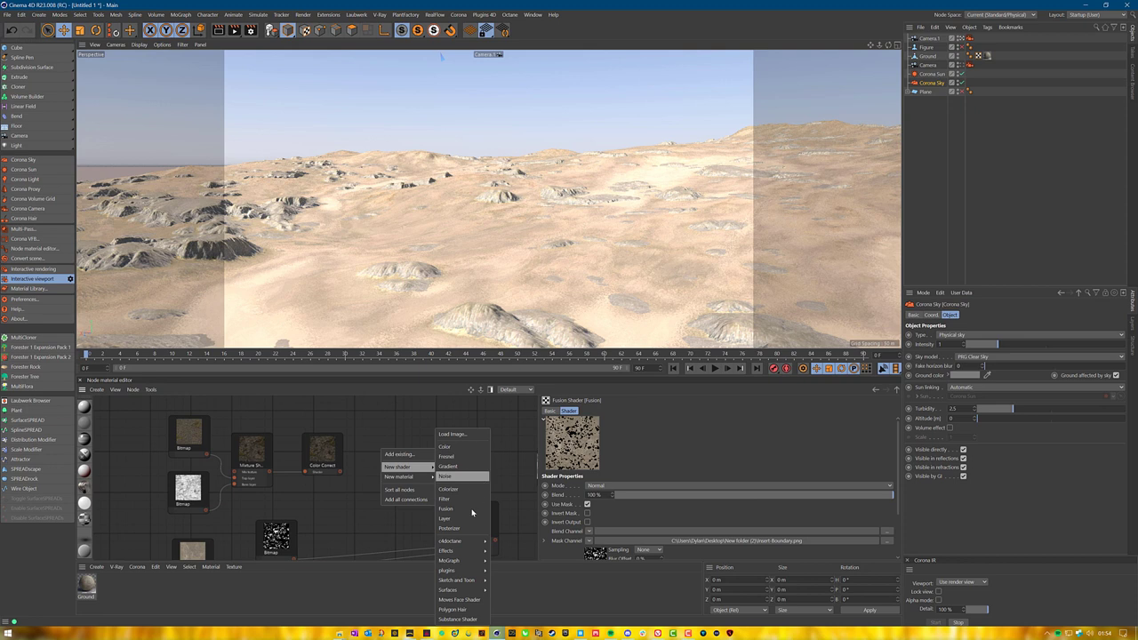
mouse_move(447, 569)
mouse_move(500, 569)
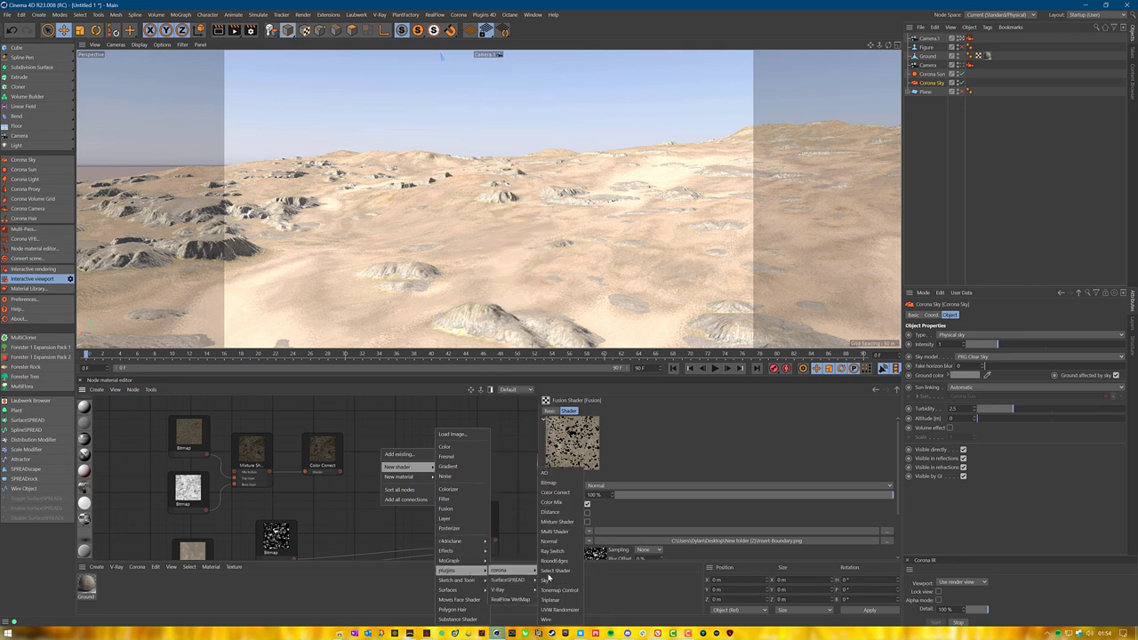
left_click(551, 599)
left_click_drag(353, 475, 364, 472)
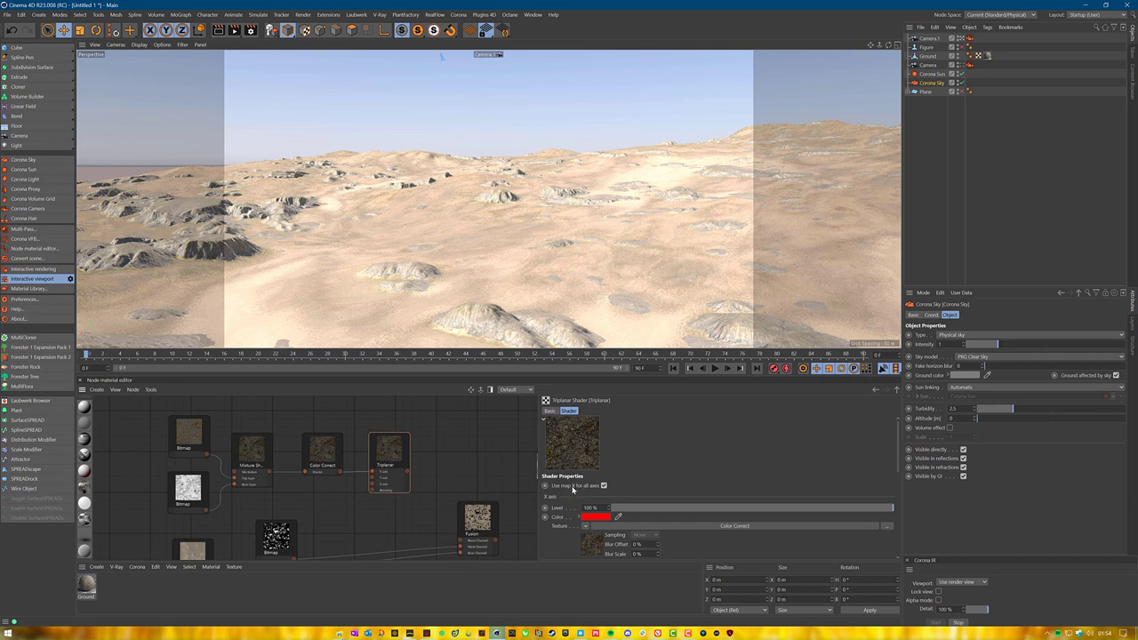
Check the mossy rock surface's real-world size in Quixel Bridge and set the Triplanar scale to 2 m.
scroll(631, 481, "down", 6)
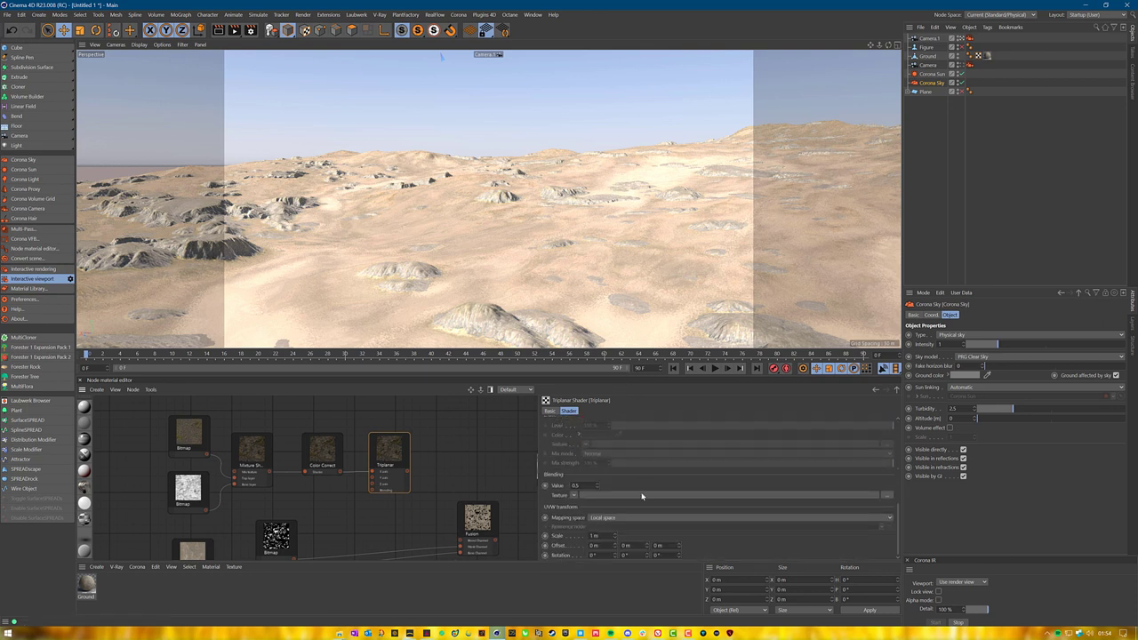
double_click(597, 536)
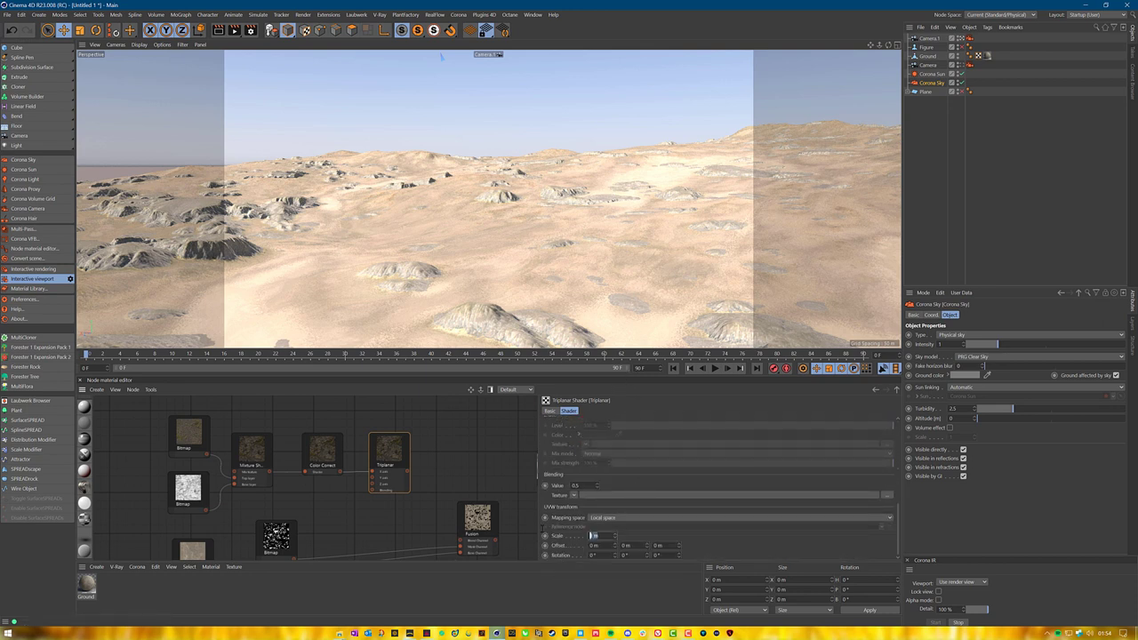
left_click(579, 633)
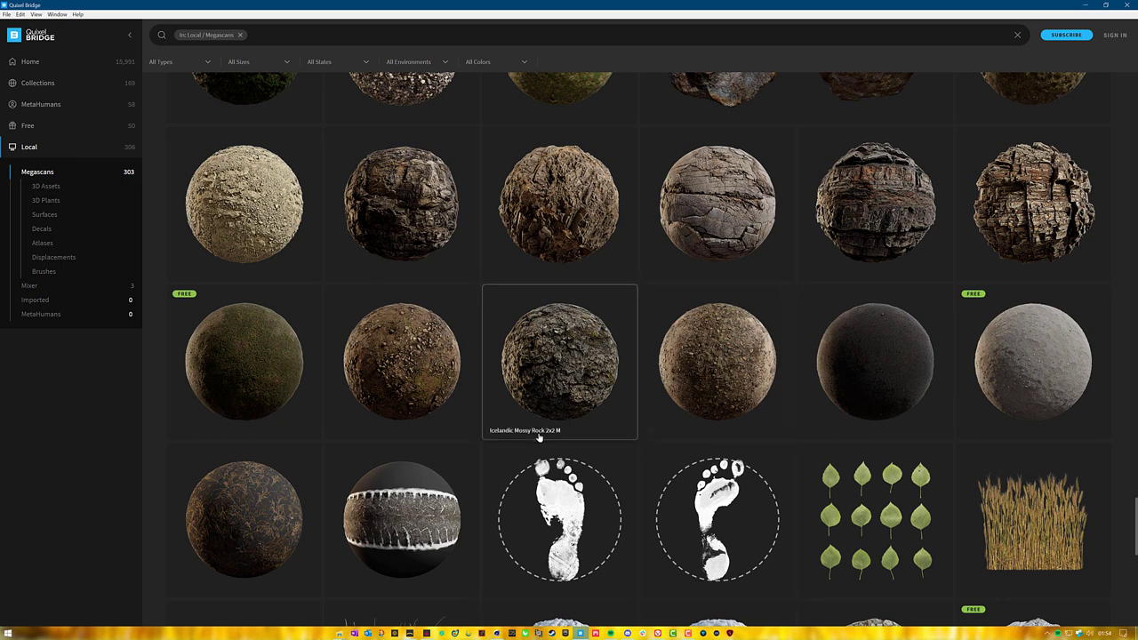
left_click(1085, 4)
left_click(605, 532)
type("2")
key("Return")
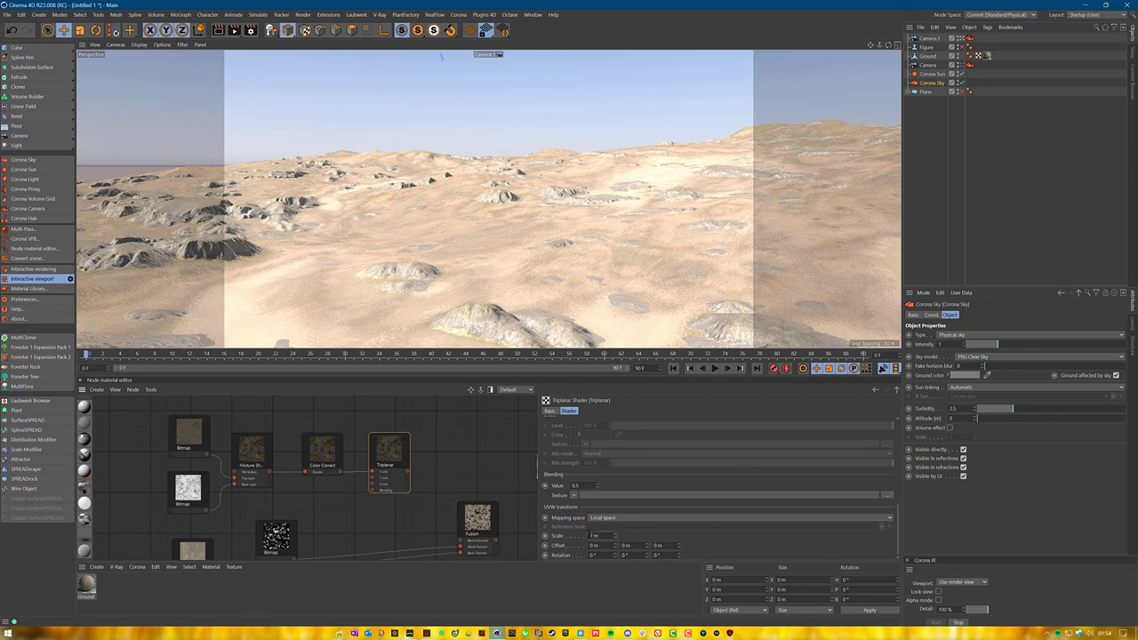
Connect the Triplanar to the Fusion shader's blend channel and the Fusion output to the Ground material's base layer texture.
middle_click_drag(439, 513, 421, 502)
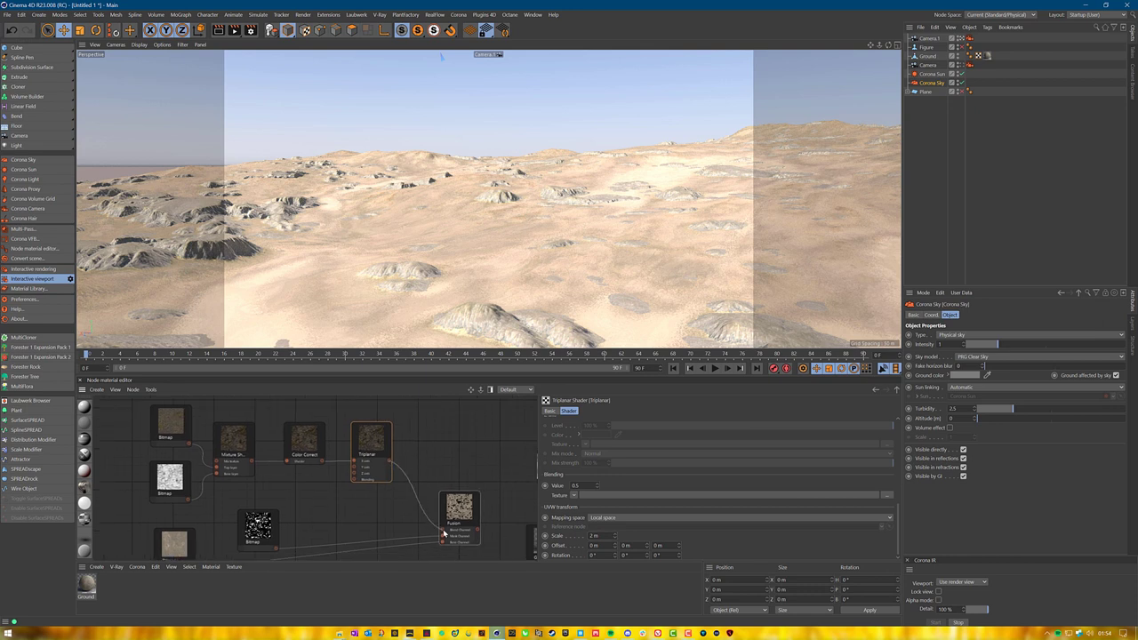
middle_click_drag(432, 558, 318, 490)
middle_click_drag(472, 508, 470, 506)
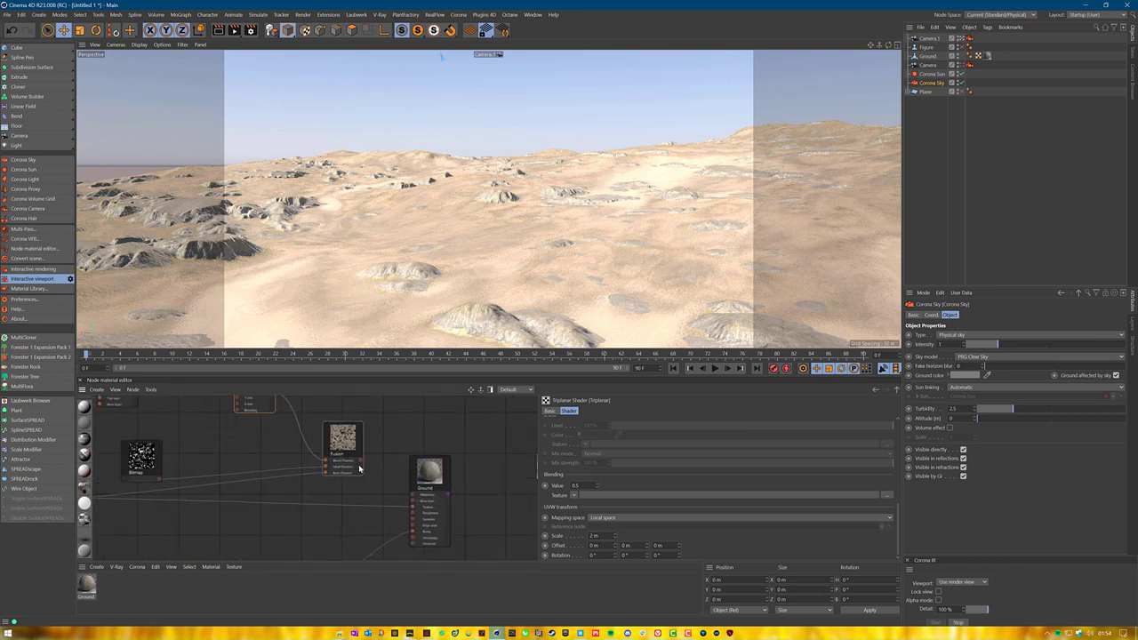
left_click_drag(360, 461, 414, 508)
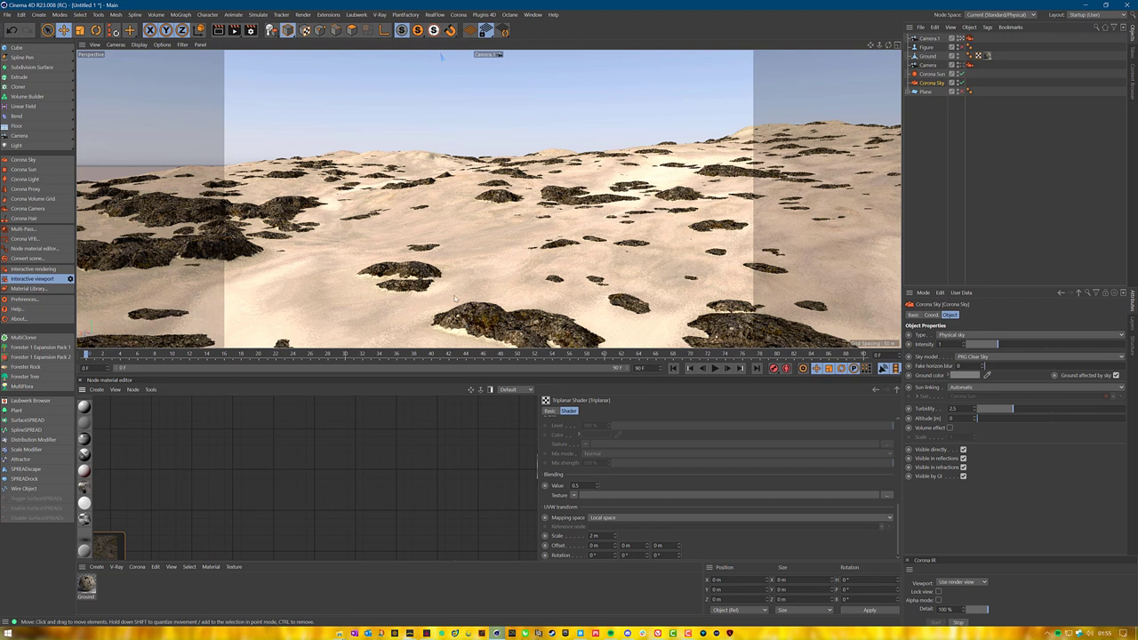
Set the gamma of the rock's Color Correct shader to 1.5.
middle_click_drag(373, 442, 729, 345)
middle_click_drag(388, 493, 355, 497)
scroll(388, 492, "up", 1)
left_click(342, 435)
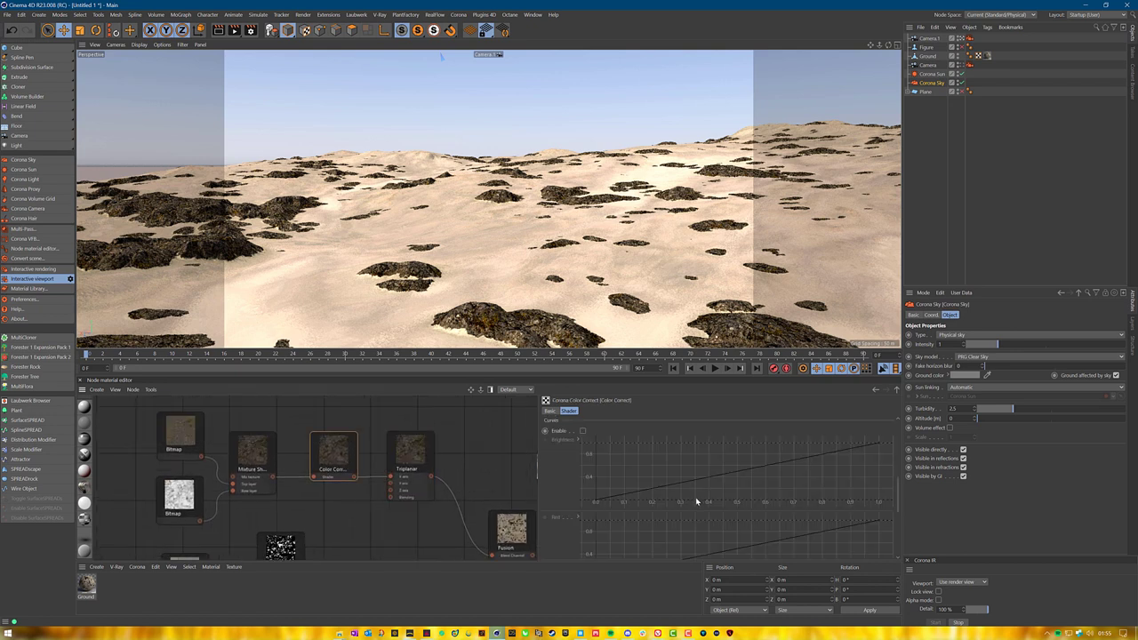
scroll(663, 509, "up", 1)
scroll(663, 508, "up", 4)
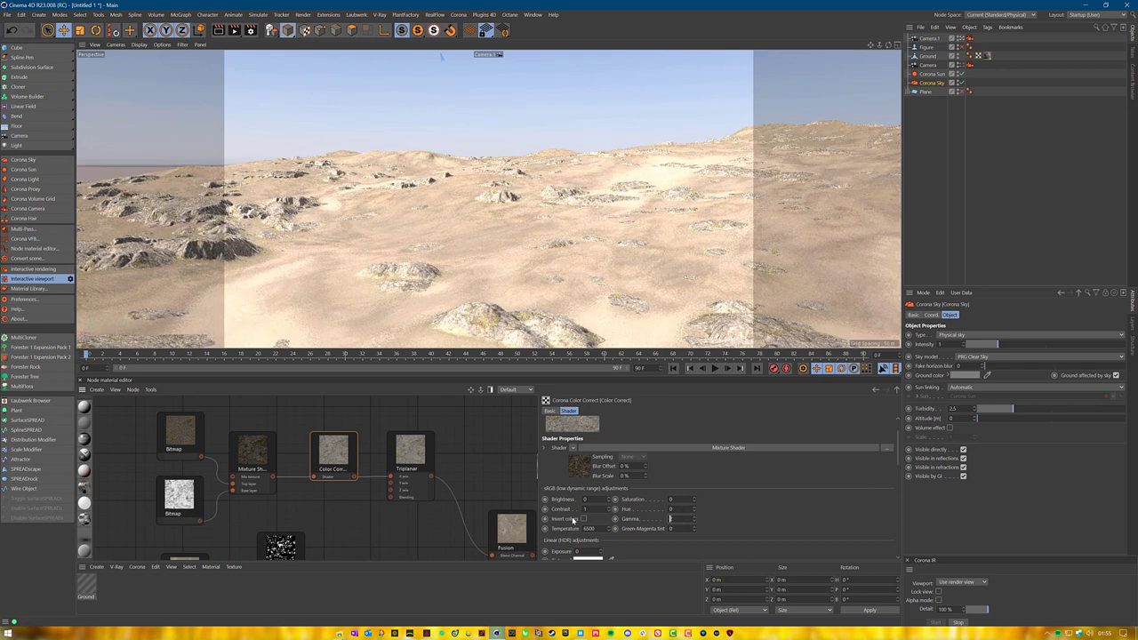
type("5")
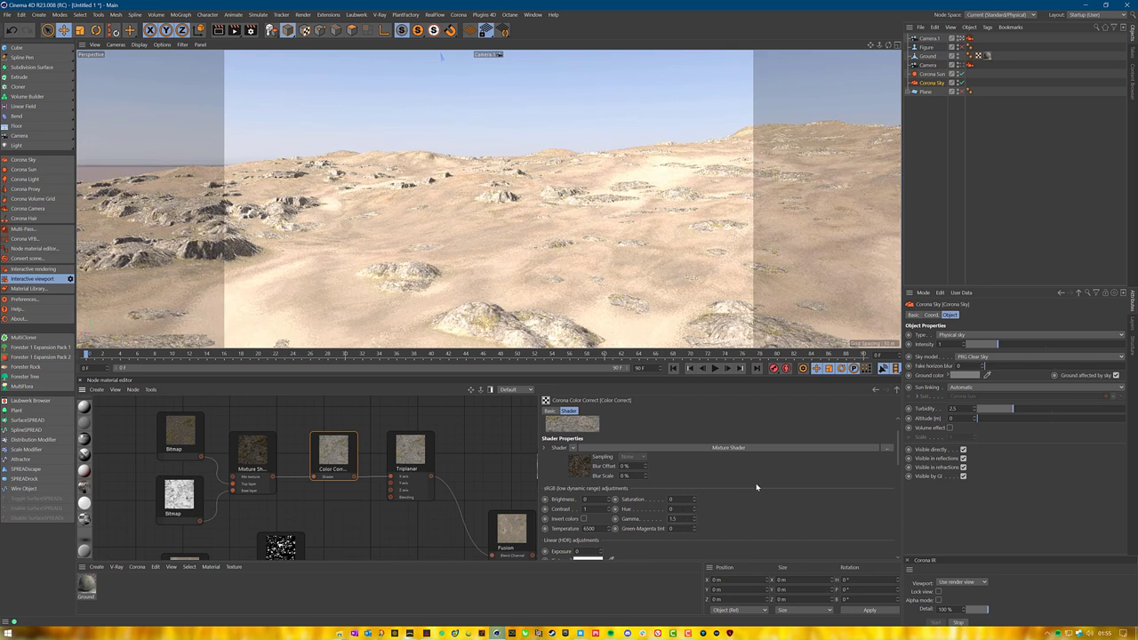
key("Return")
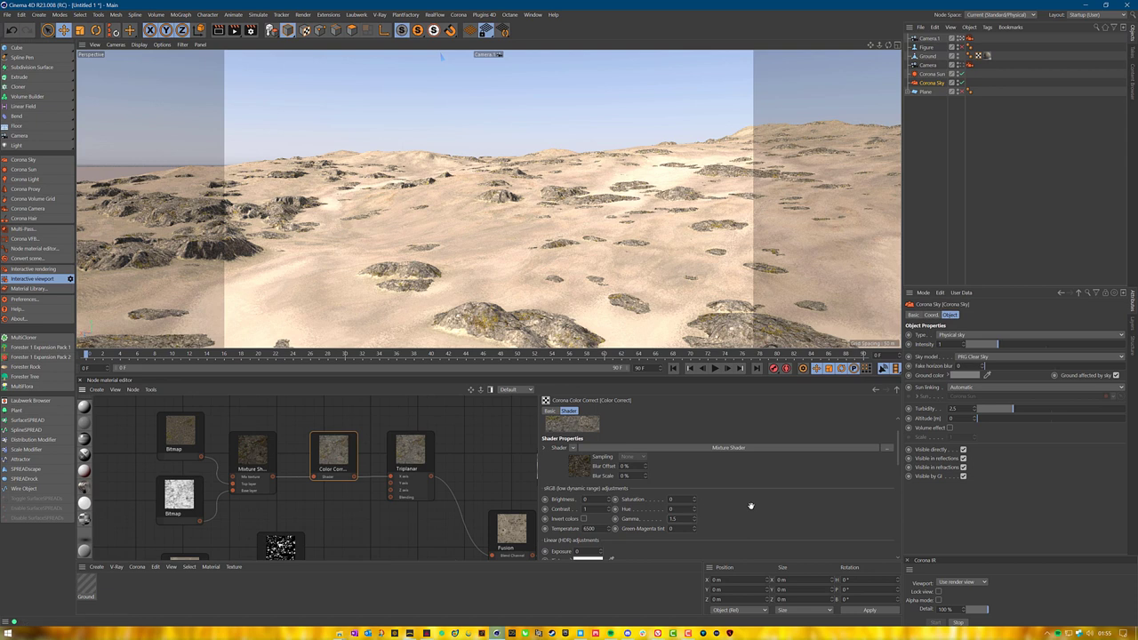
Set the Color Correct gamma to 1.3 to compare the rock's brightness in the render.
double_click(674, 519)
type("1")
key("Return")
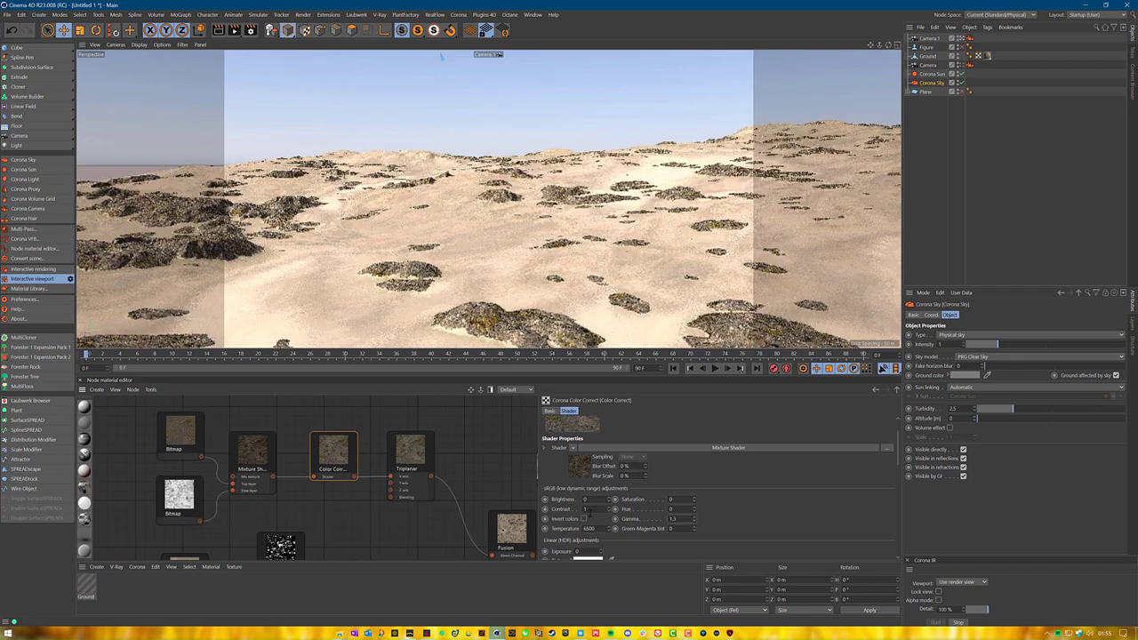
Set the Color Correct gamma to 1.4 and close the Corona error message window.
type("1.")
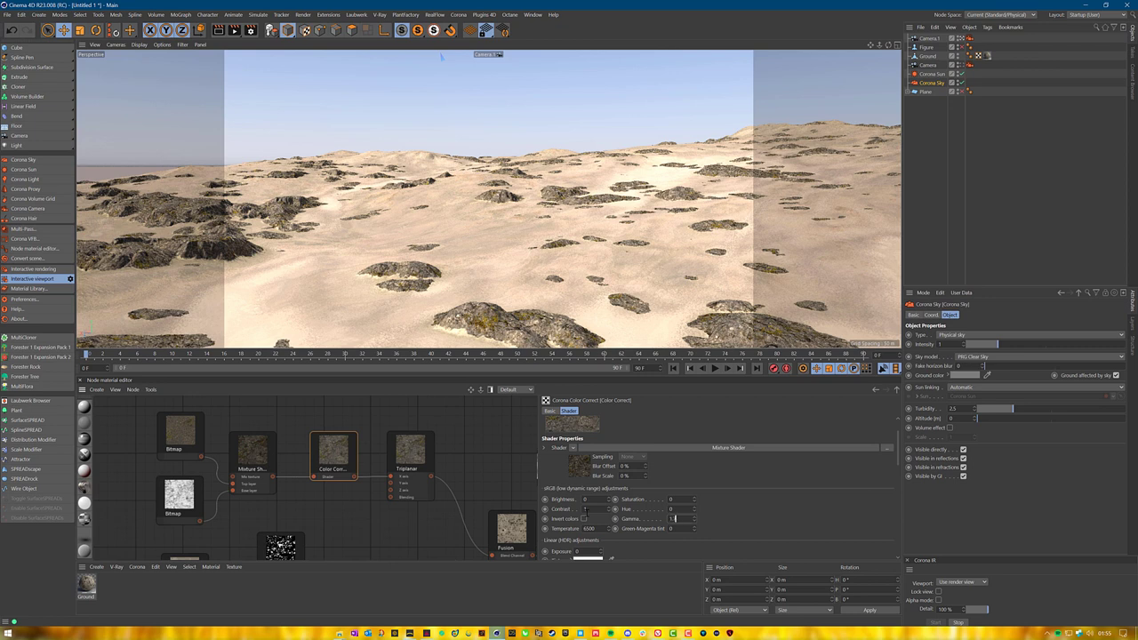
key("Return")
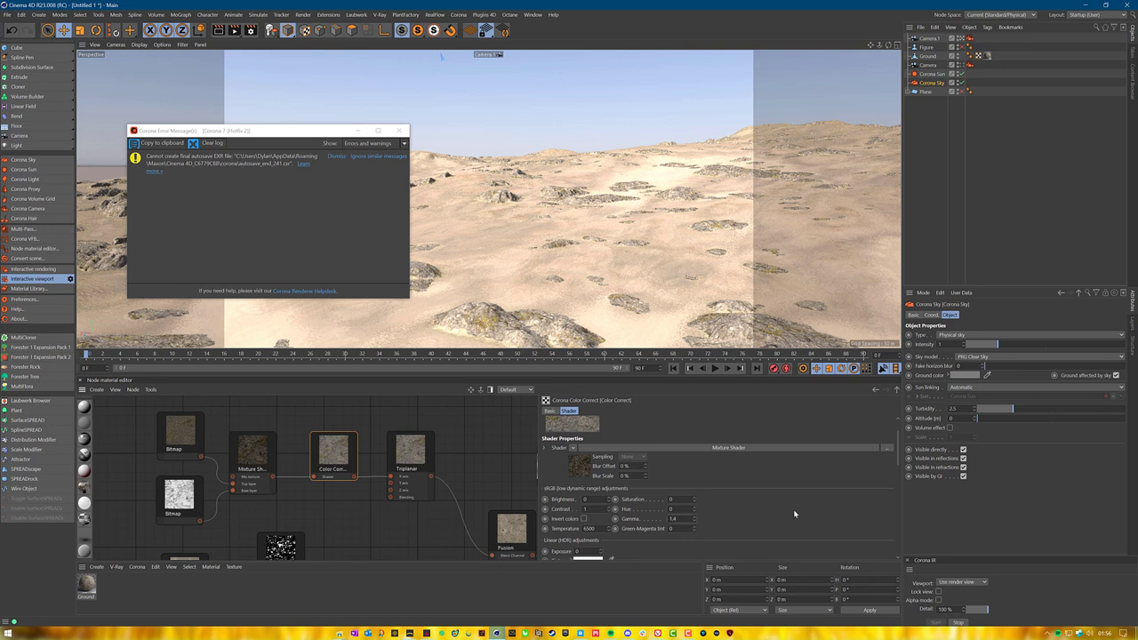
type("4")
key("Return")
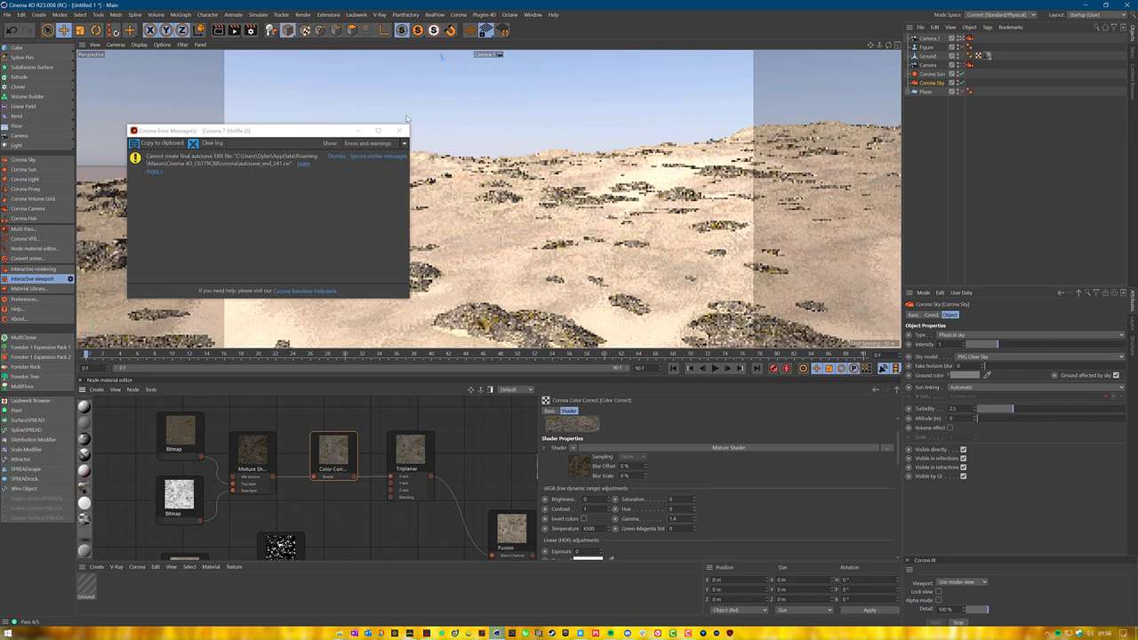
left_click(398, 130)
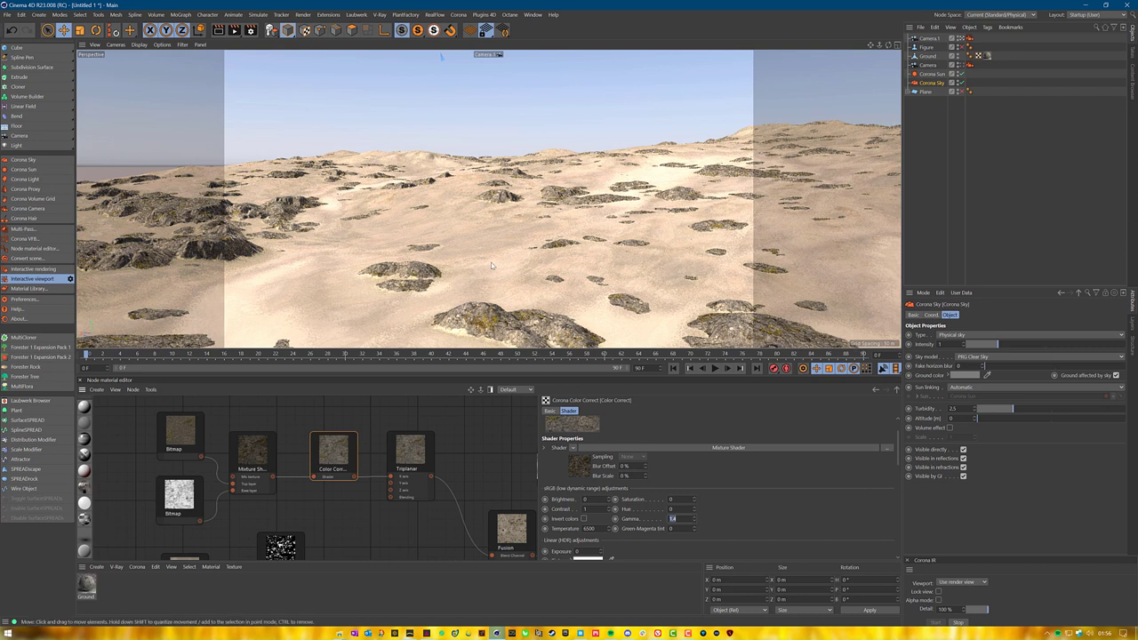
View the rocks from above to check the texture tiling and add a Corona UVW Randomizer shader.
left_click(735, 506)
middle_click_drag(565, 305, 720, 317, "alt")
scroll(391, 257, "up", 4)
left_click_drag(386, 281, 399, 299, "alt")
middle_click_drag(399, 298, 427, 232, "alt")
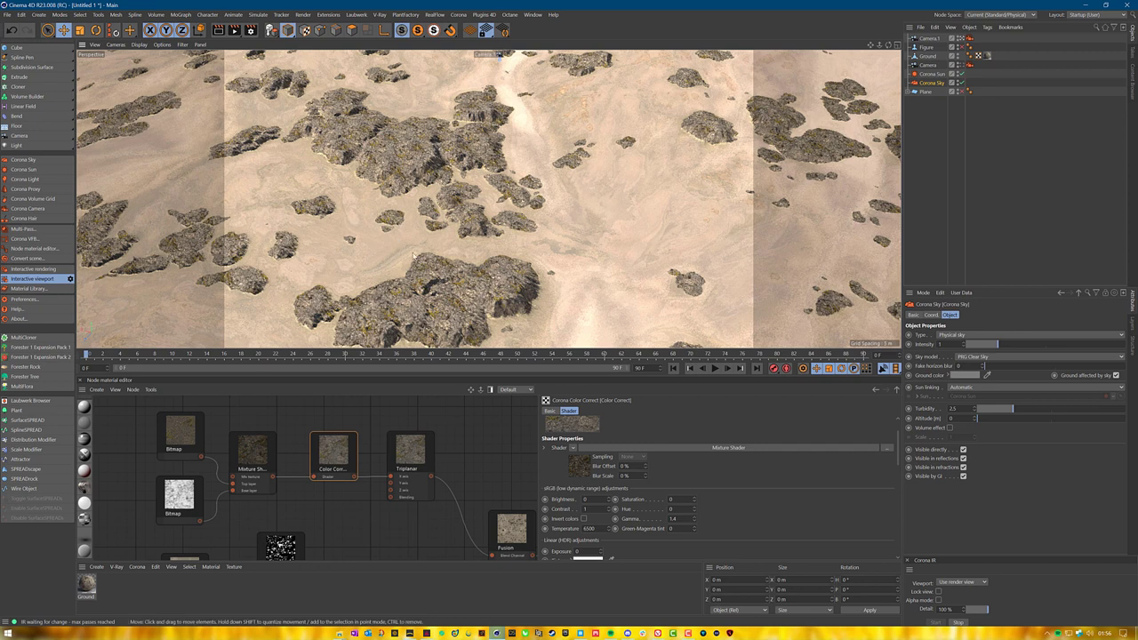
left_click(481, 457)
right_click(483, 458)
mouse_move(506, 475)
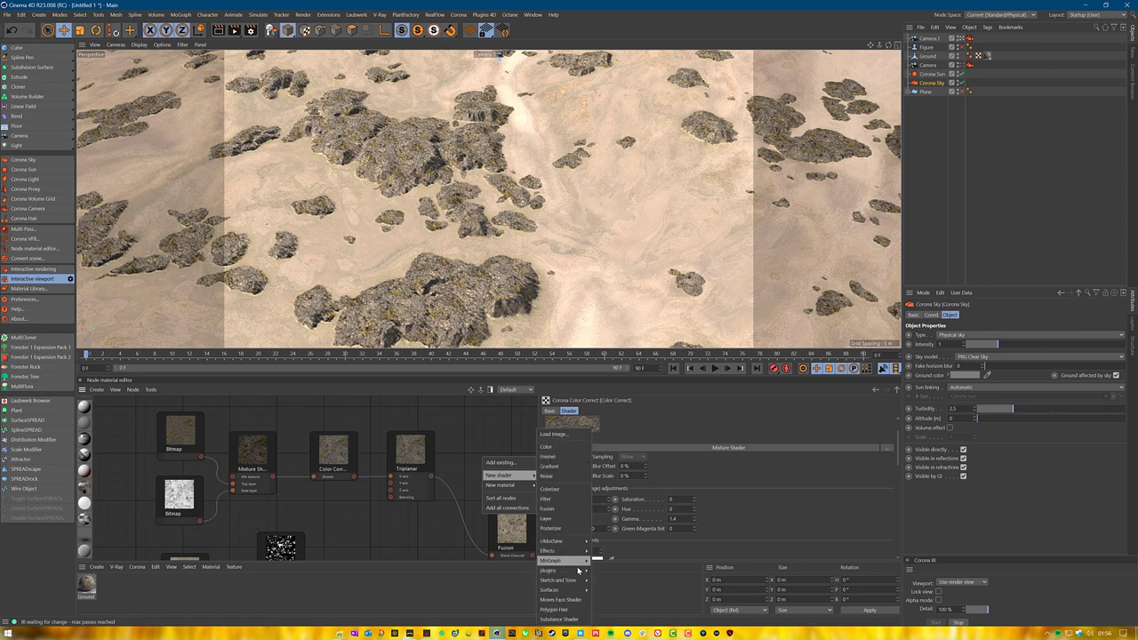
mouse_move(575, 591)
mouse_move(575, 571)
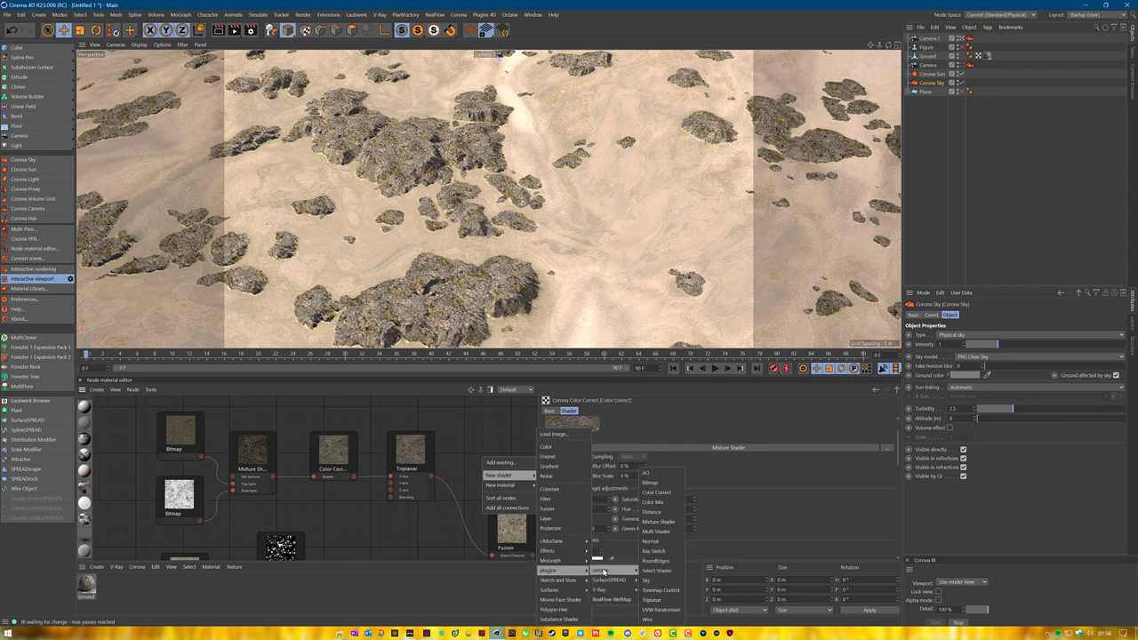
left_click(655, 612)
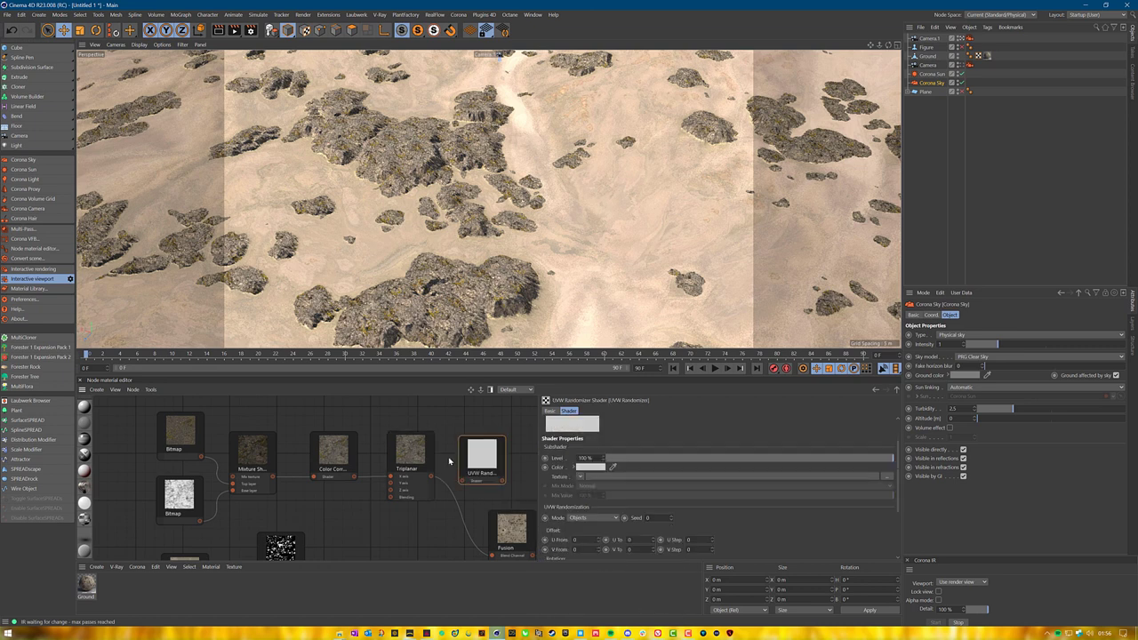
Place the UVW Randomizer between the Color Correct and Triplanar nodes and feed the Color Correct into it.
left_click_drag(477, 435, 409, 417)
left_click_drag(411, 468, 477, 468)
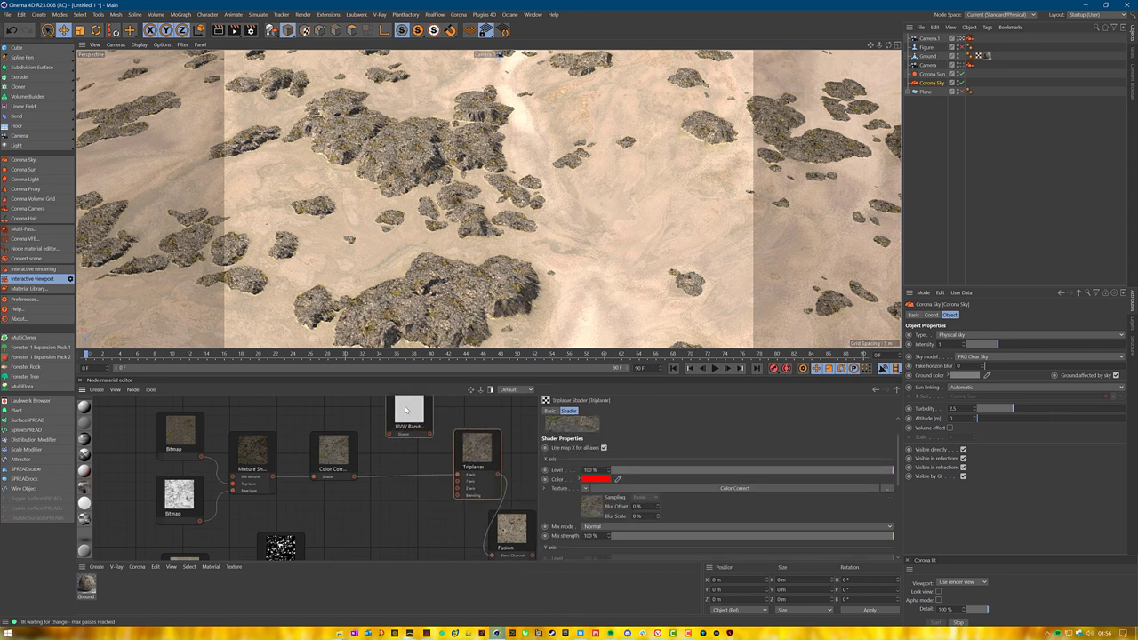
left_click_drag(409, 414, 402, 440)
left_click_drag(353, 478, 382, 460)
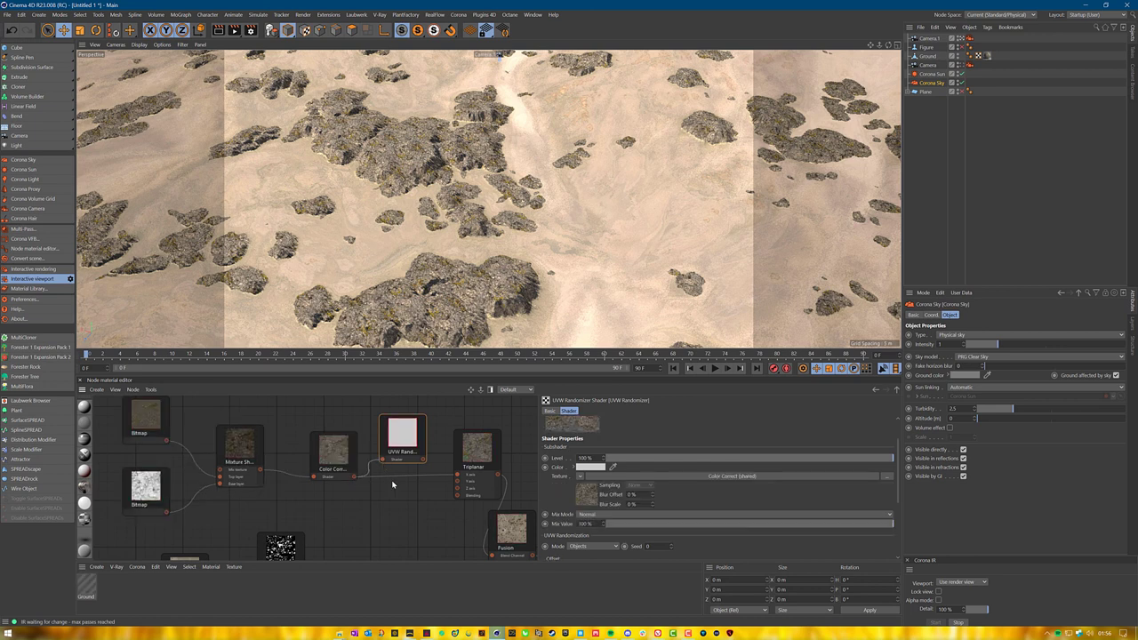
Enable per-tile randomization with U and V offsets up to 1 and rotation up to 180°, and connect the UVW Randomizer to the Triplanar's X axis.
scroll(582, 516, "down", 3)
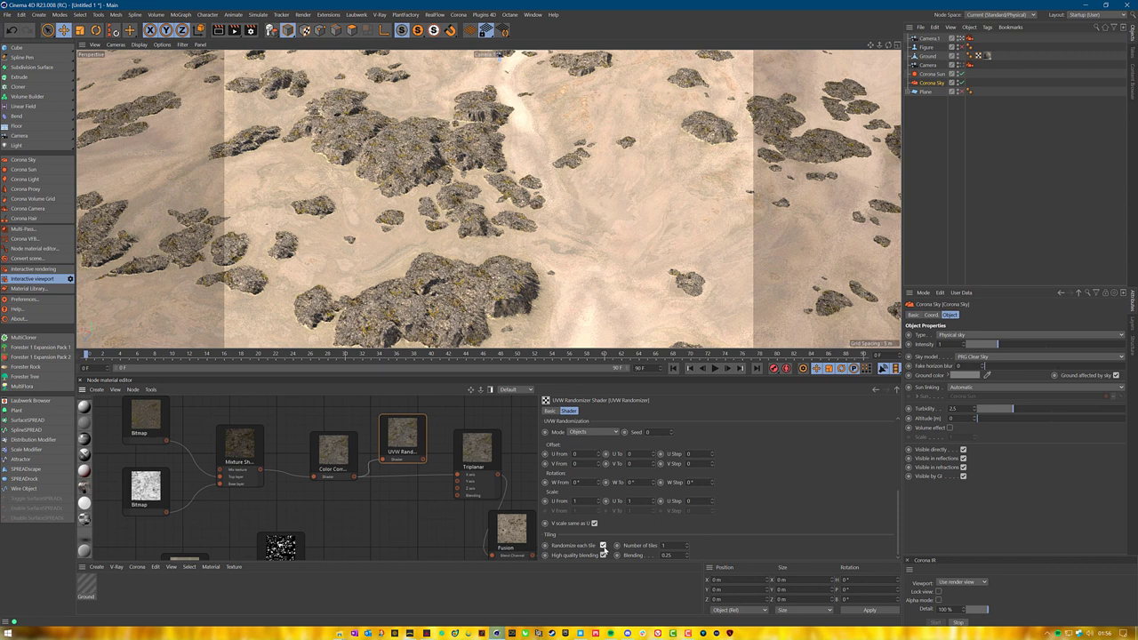
scroll(647, 480, "up", 1)
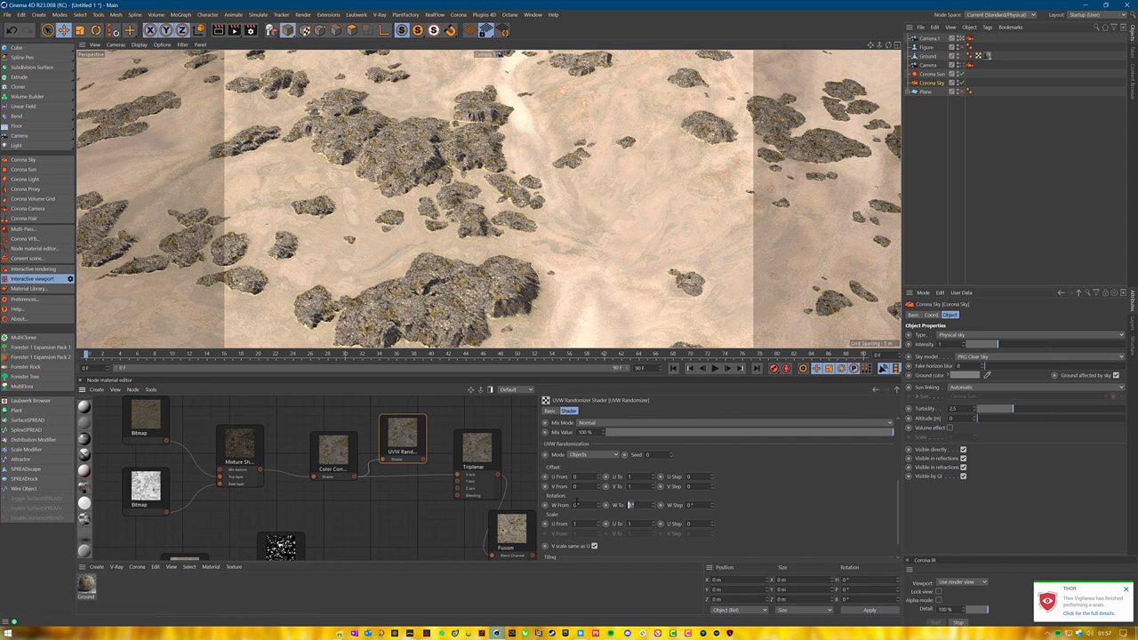
type("180")
key("Return")
scroll(755, 498, "down", 1)
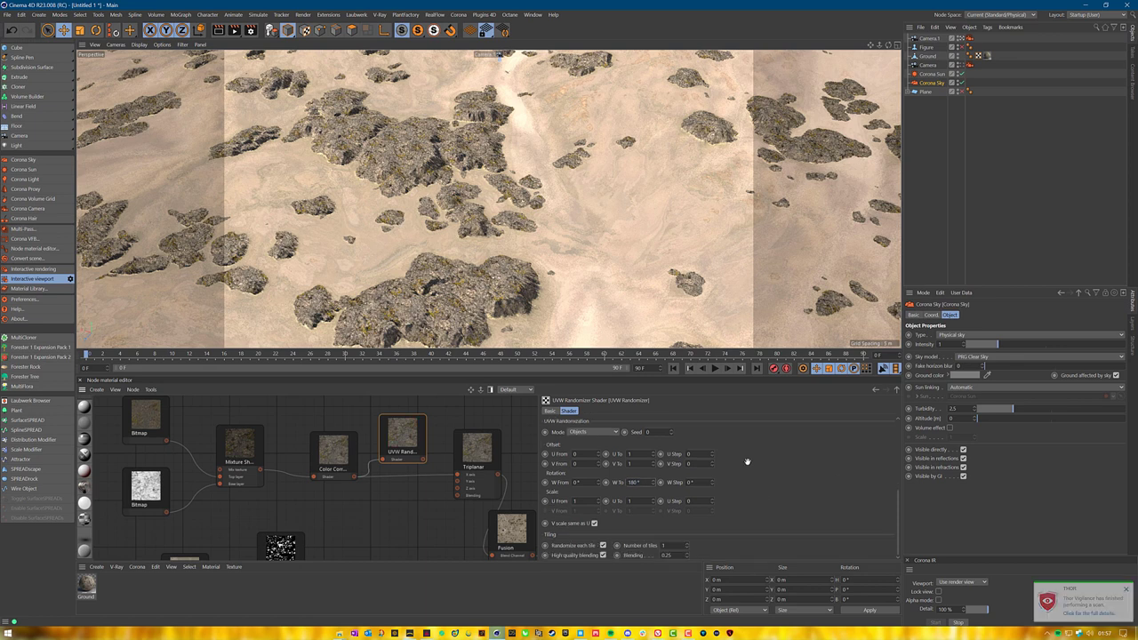
left_click_drag(422, 460, 456, 475)
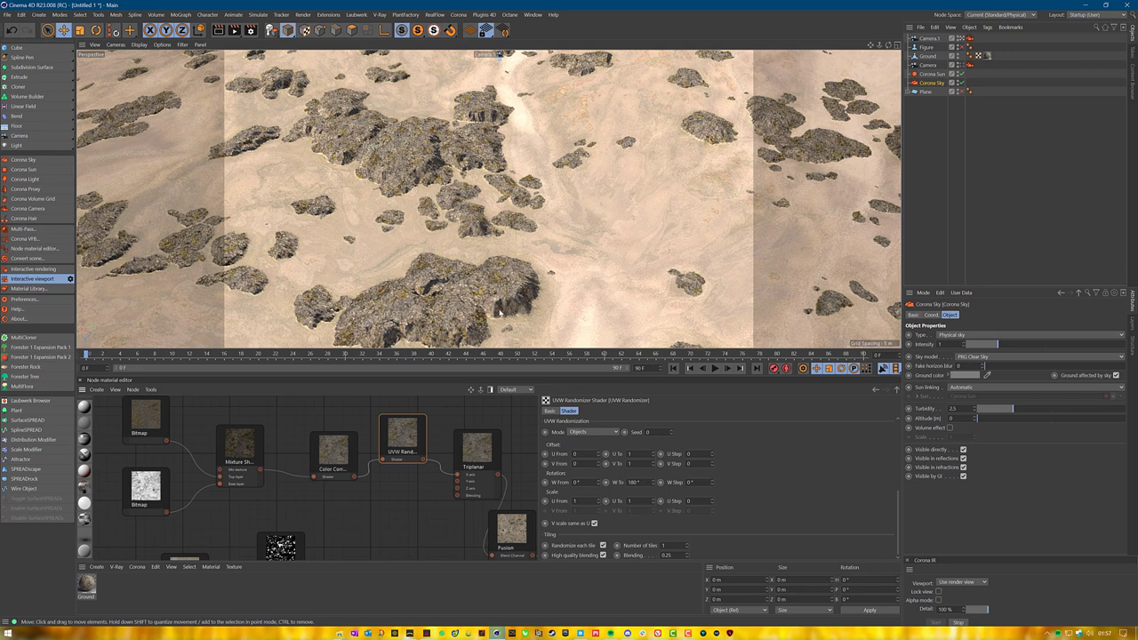
Rearrange the Fusion, mask bitmap, Combine bitmap and UVW Randomizer nodes into a tidier layout.
scroll(417, 503, "down", 2)
middle_click_drag(417, 503, 454, 452)
middle_click_drag(458, 496, 307, 482)
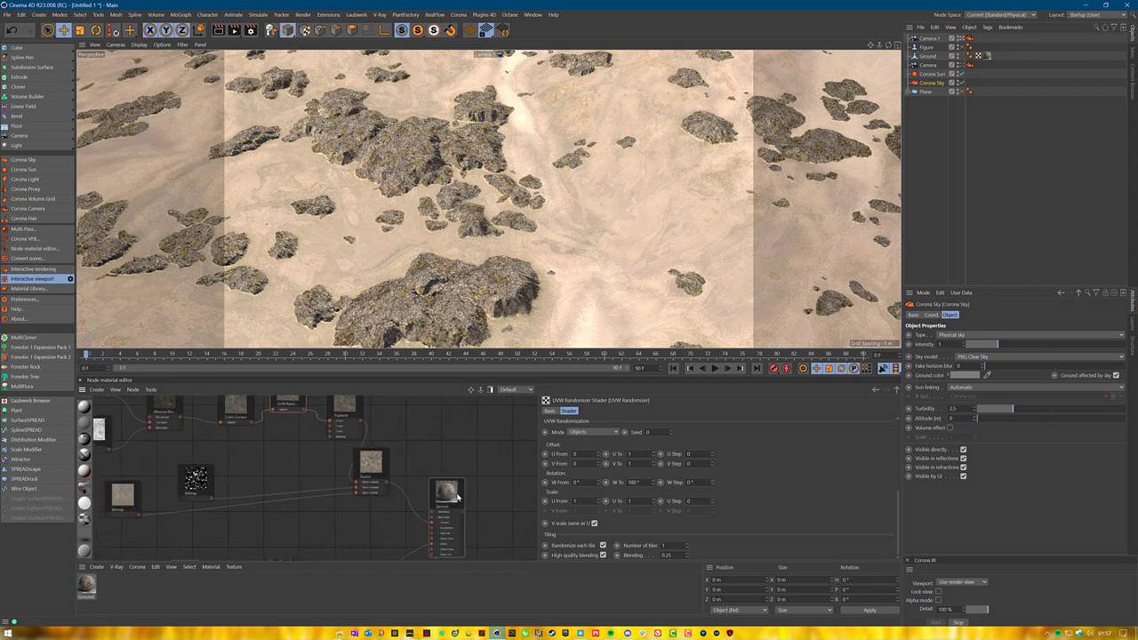
left_click_drag(382, 470, 424, 468)
middle_click_drag(218, 510, 258, 491)
left_click(224, 472)
left_click_drag(224, 471, 266, 439)
left_click_drag(163, 478, 278, 467)
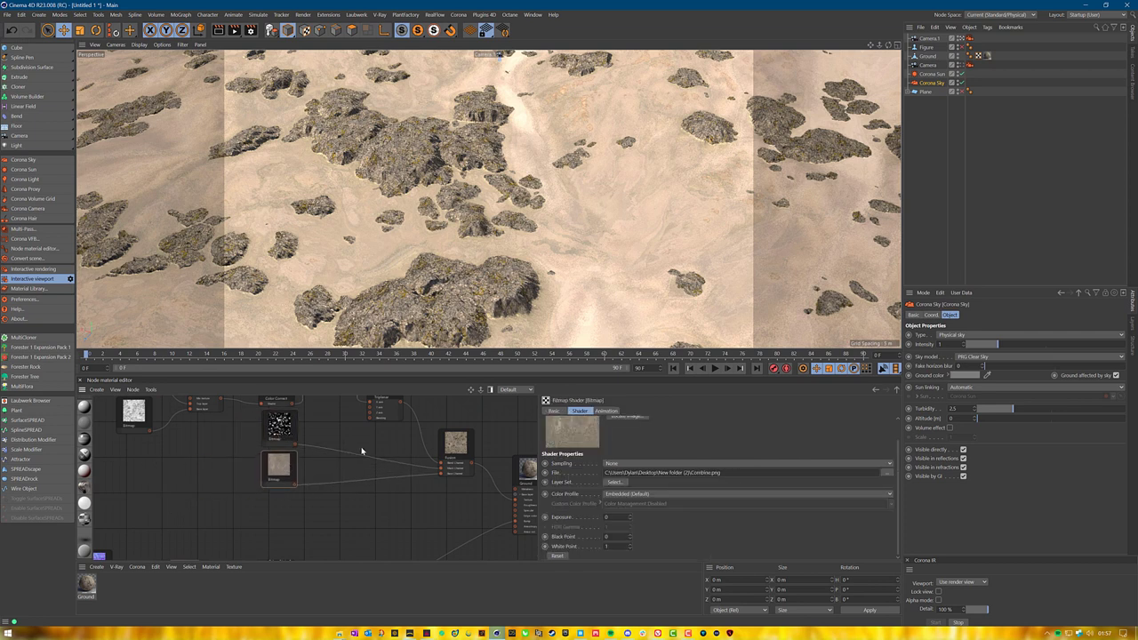
middle_click_drag(361, 452, 349, 487)
left_click(302, 427)
left_click_drag(303, 427, 304, 442)
Move the dark bitmap and the Moss_Rock roughness bitmap into a stack above the normal map nodes.
middle_click_drag(505, 558, 424, 512)
scroll(431, 530, "up", 2)
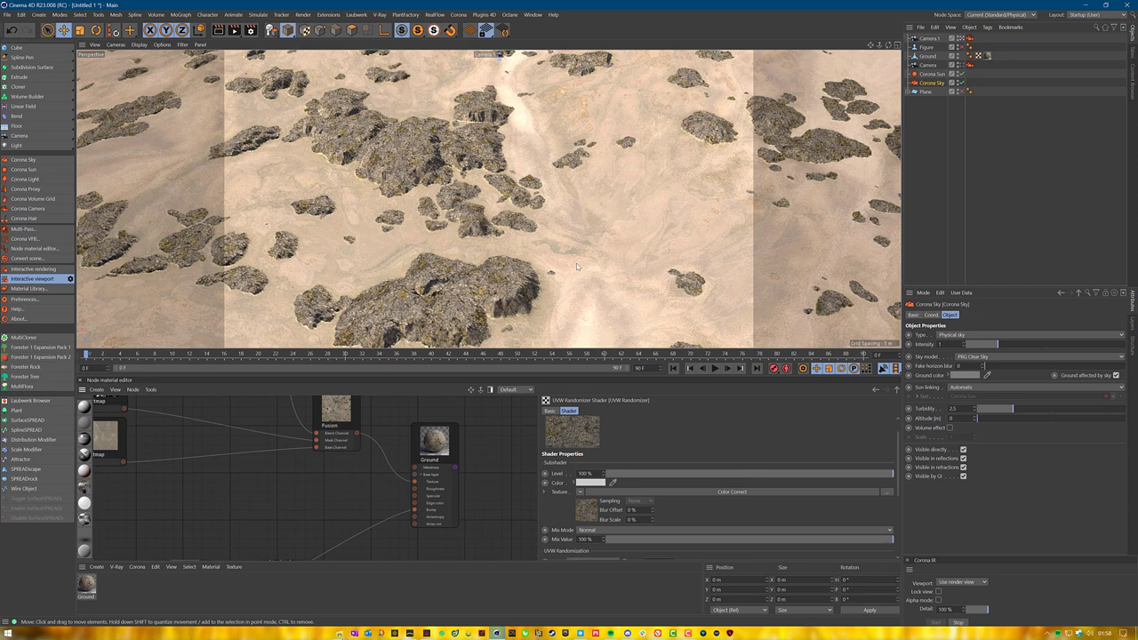
middle_click_drag(345, 469, 115, 509)
scroll(347, 467, "down", 2)
middle_click_drag(186, 468, 514, 550)
scroll(186, 468, "down", 2)
middle_click_drag(249, 495, 332, 328)
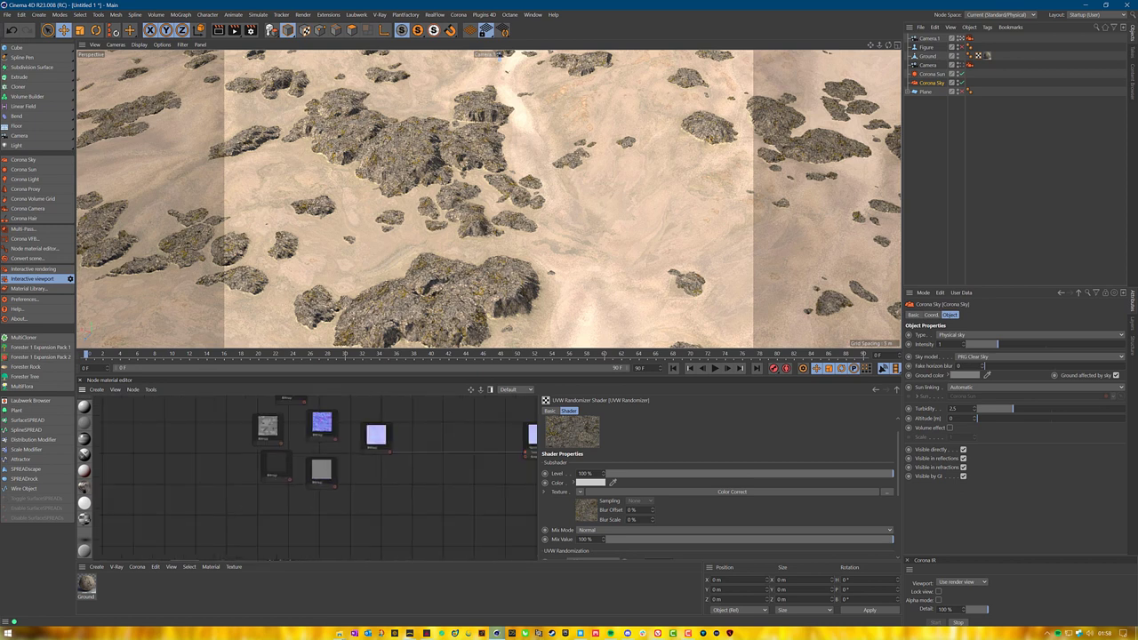
left_click(269, 532)
left_click_drag(269, 532, 377, 451)
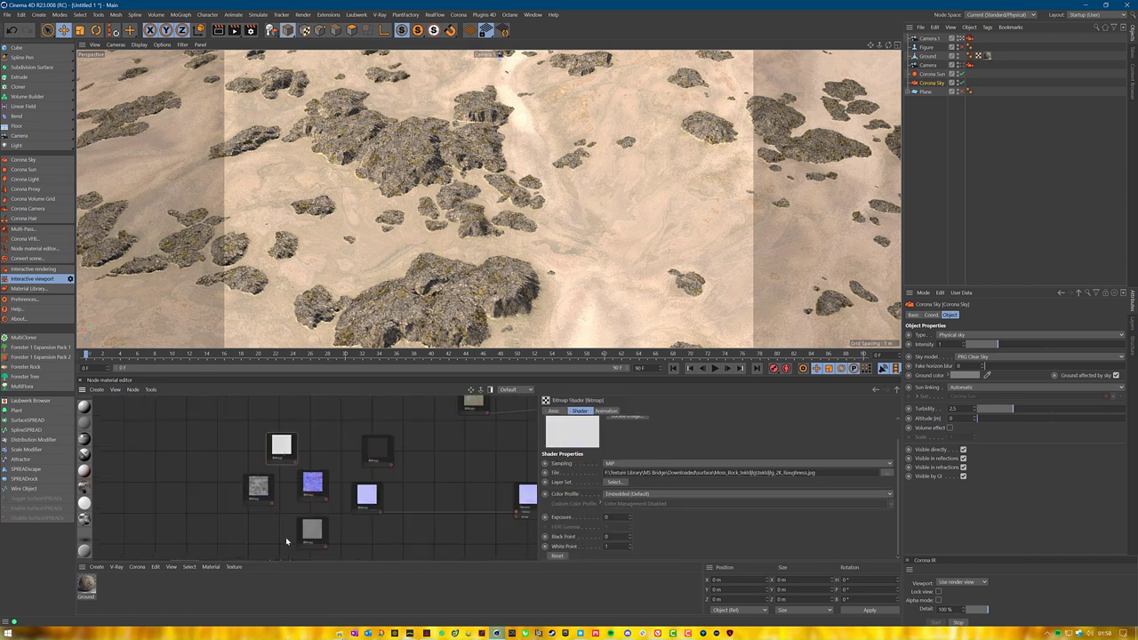
left_click_drag(270, 455, 368, 420)
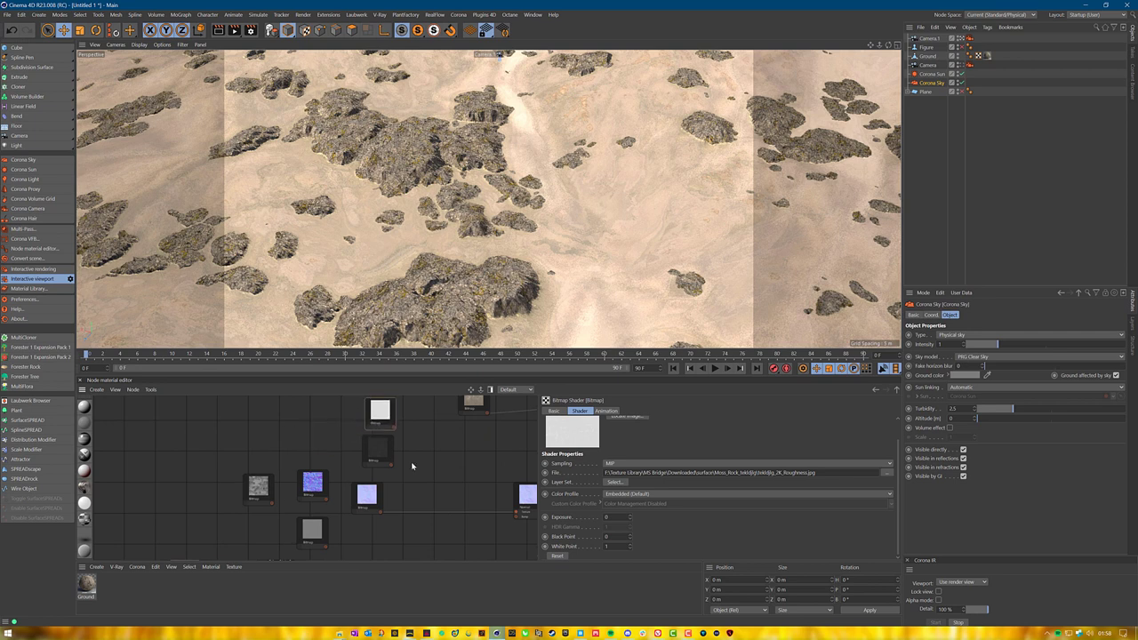
Move the roughness and specular bitmaps beneath the Fusion node and shift the Normal Map node with its bitmap further down.
left_click_drag(411, 465, 363, 402)
middle_click_drag(410, 436, 332, 490)
scroll(404, 435, "down", 2)
left_click_drag(327, 460, 493, 466)
left_click_drag(439, 521, 445, 556)
middle_click_drag(362, 555, 362, 513)
left_click_drag(323, 488, 388, 574)
left_click_drag(449, 529, 468, 570)
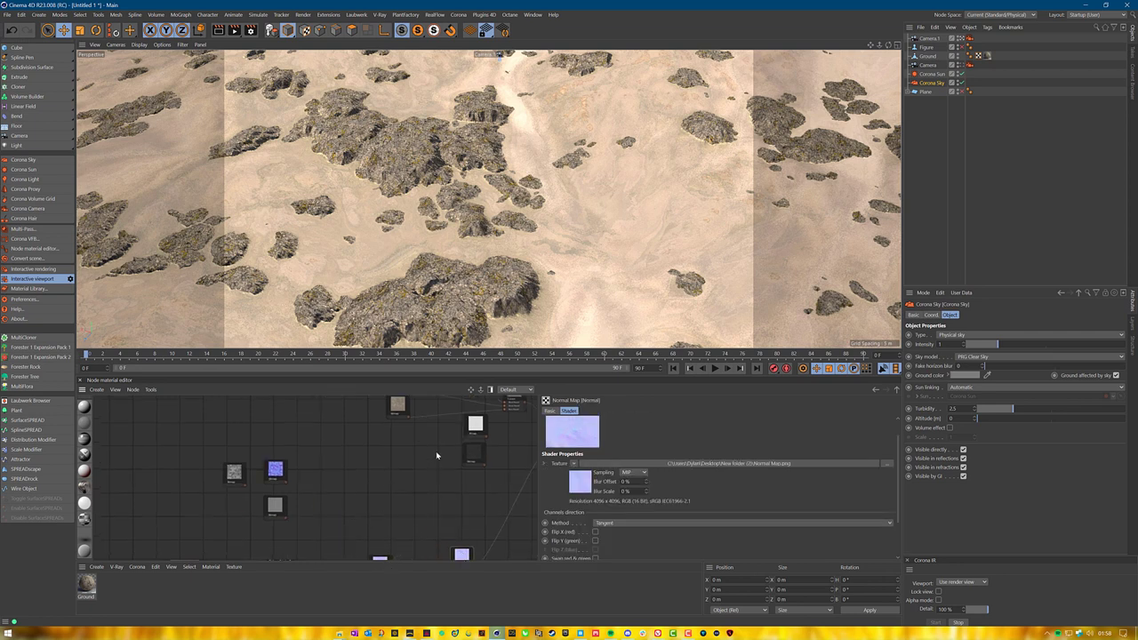
middle_click_drag(436, 455, 412, 523)
scroll(436, 457, "up", 2)
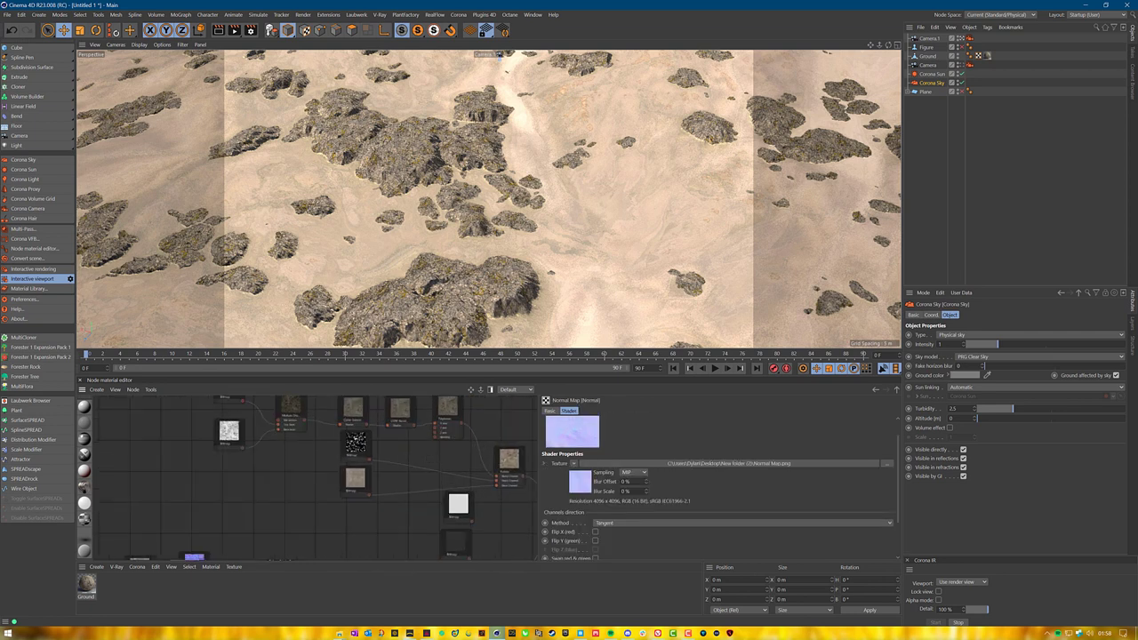
Duplicate the UVW Randomizer and Triplanar nodes beside the Moss_Rock roughness bitmap and delete the surplus pair.
left_click_drag(392, 407, 453, 442)
left_click(437, 430)
left_click_drag(387, 408, 453, 444)
left_click_drag(399, 411, 500, 421)
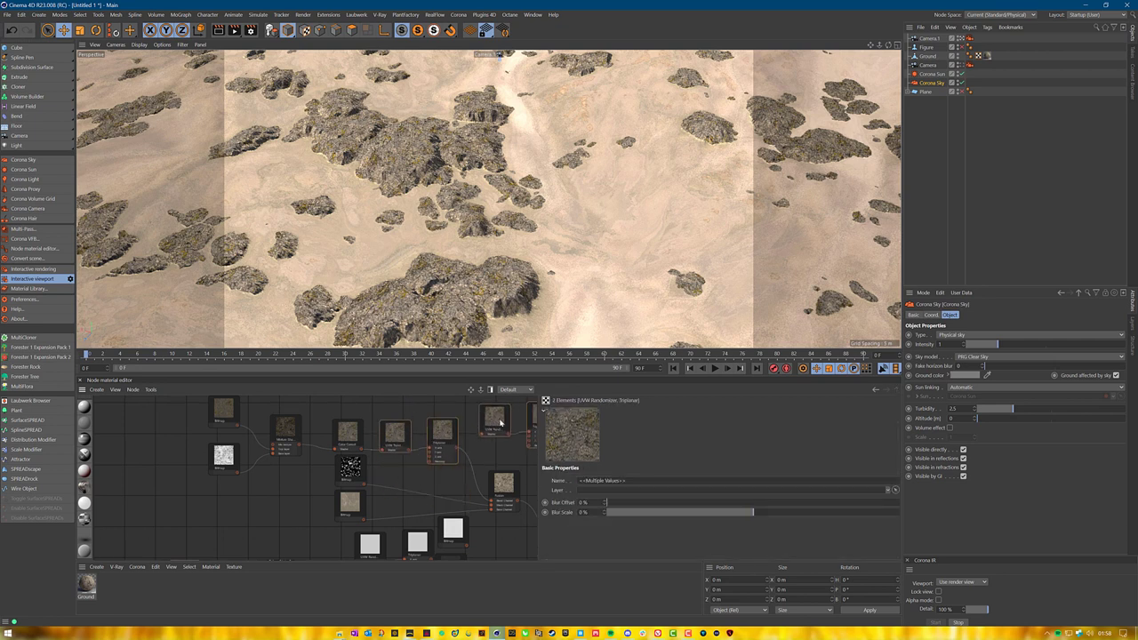
middle_click_drag(501, 422, 470, 434)
left_click_drag(460, 467, 527, 425)
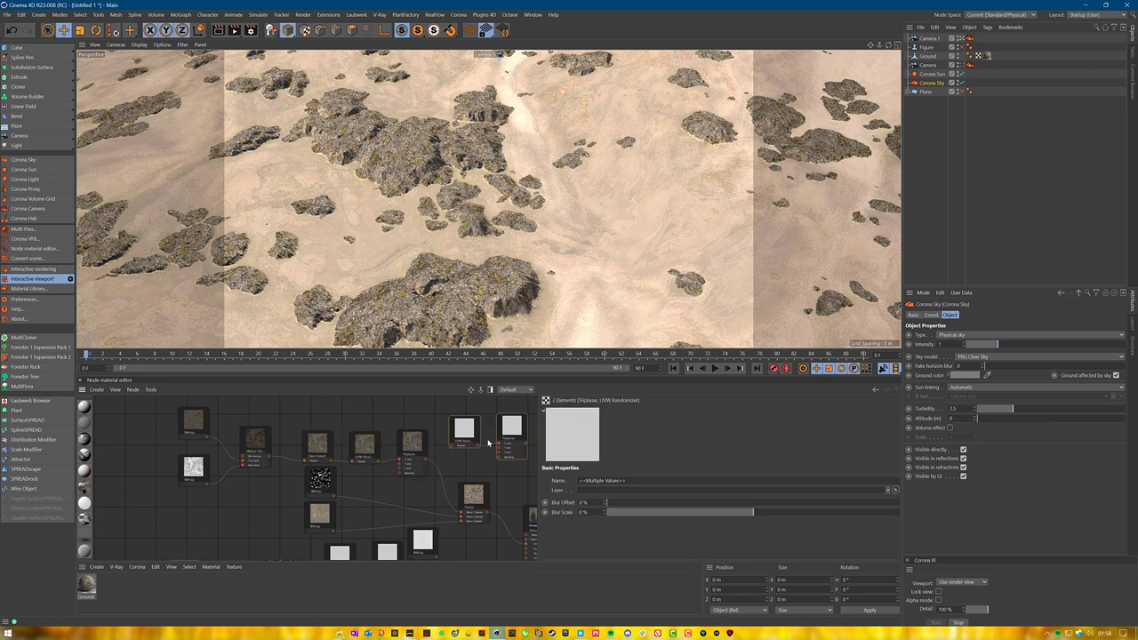
key("Delete")
middle_click_drag(424, 570, 410, 497)
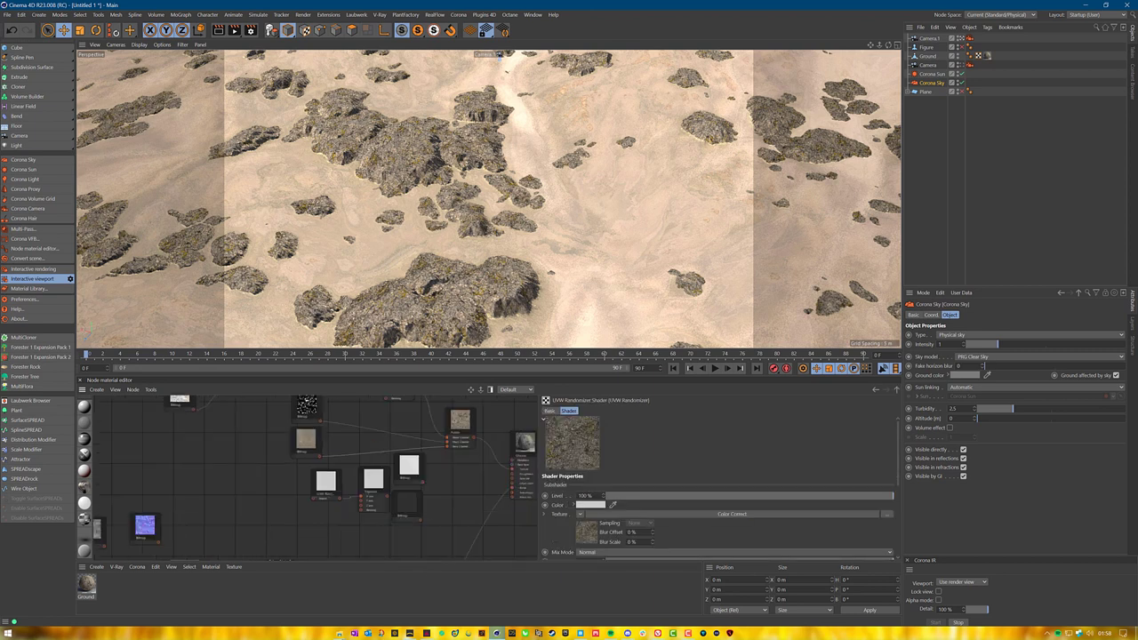
Place the Moss_Rock roughness bitmap before the duplicated UVW Randomizer and feed it through to the duplicated Triplanar.
left_click(411, 476)
left_click_drag(411, 476, 272, 499)
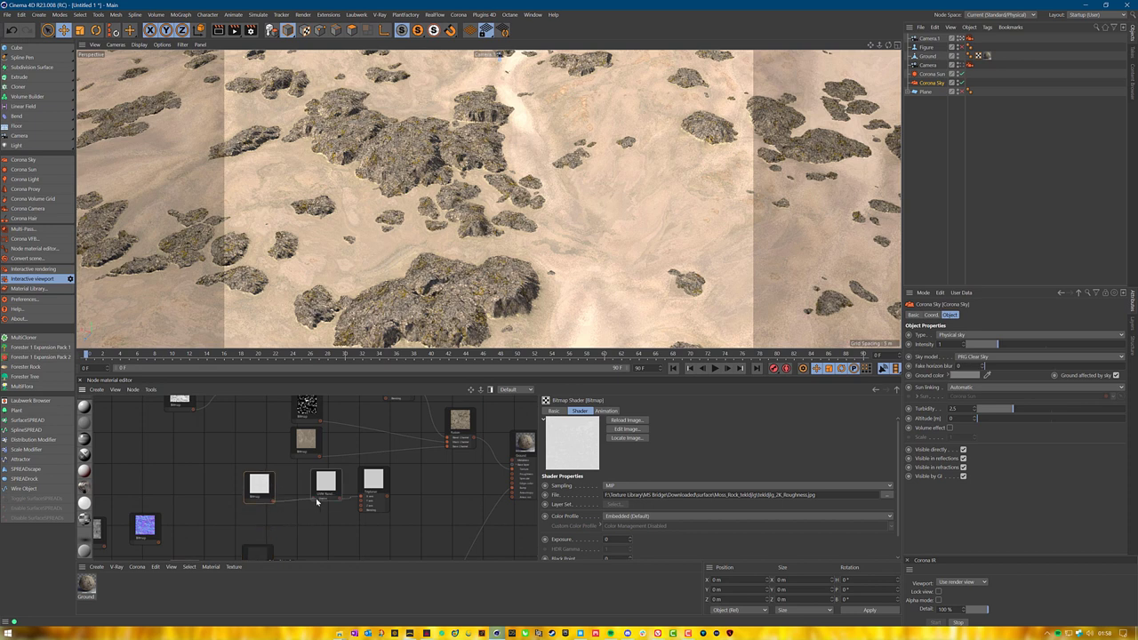
middle_click_drag(316, 498, 276, 502)
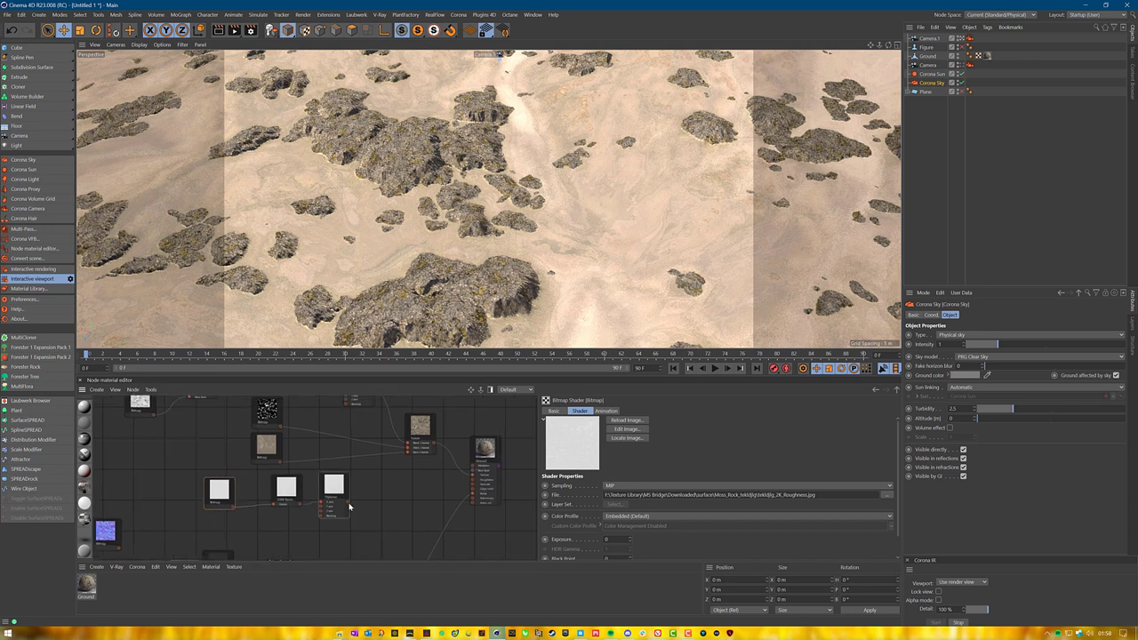
middle_click_drag(390, 488, 381, 501)
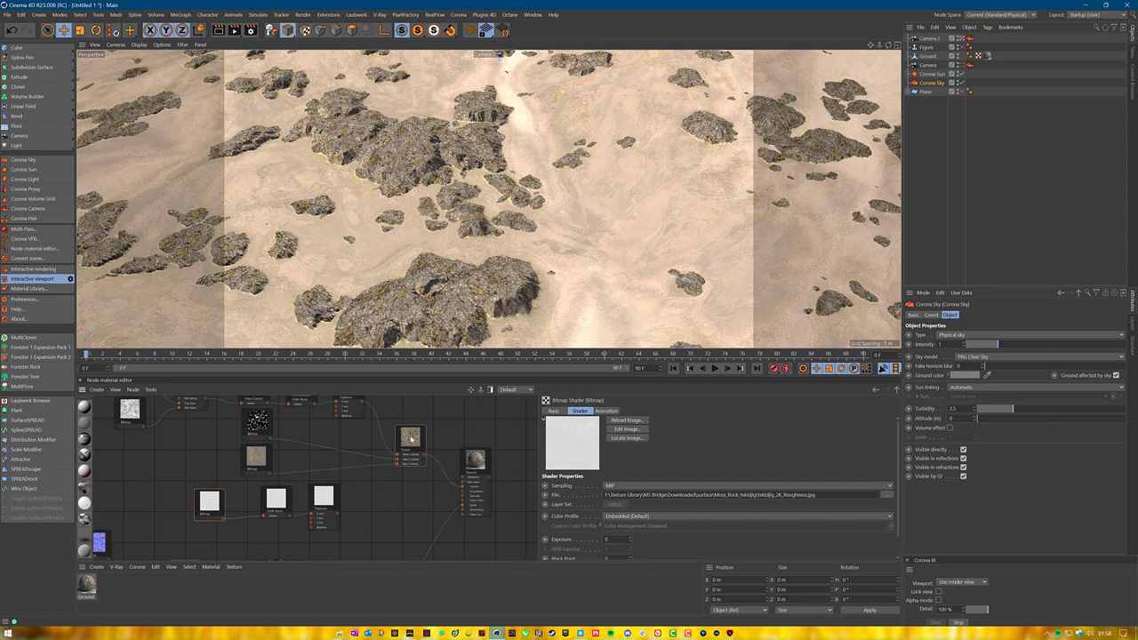
Duplicate the Fusion node, feed it the mask bitmap and the roughness Triplanar, and connect its output to the Ground material.
left_click_drag(410, 439, 404, 492, "ctrl")
left_click_drag(269, 438, 394, 521)
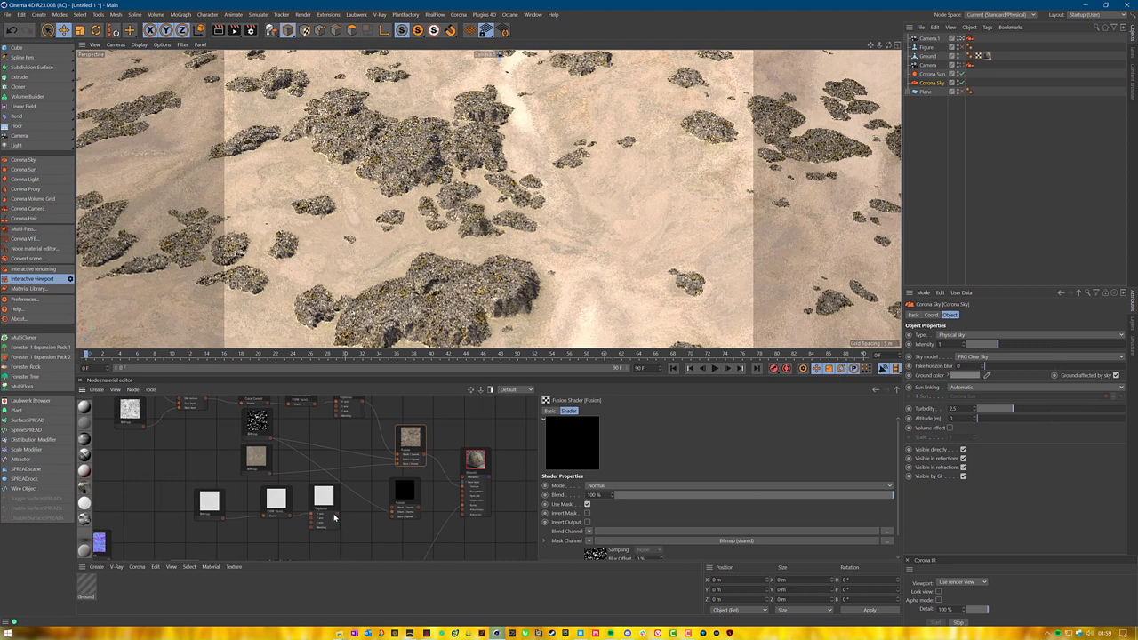
left_click(391, 512)
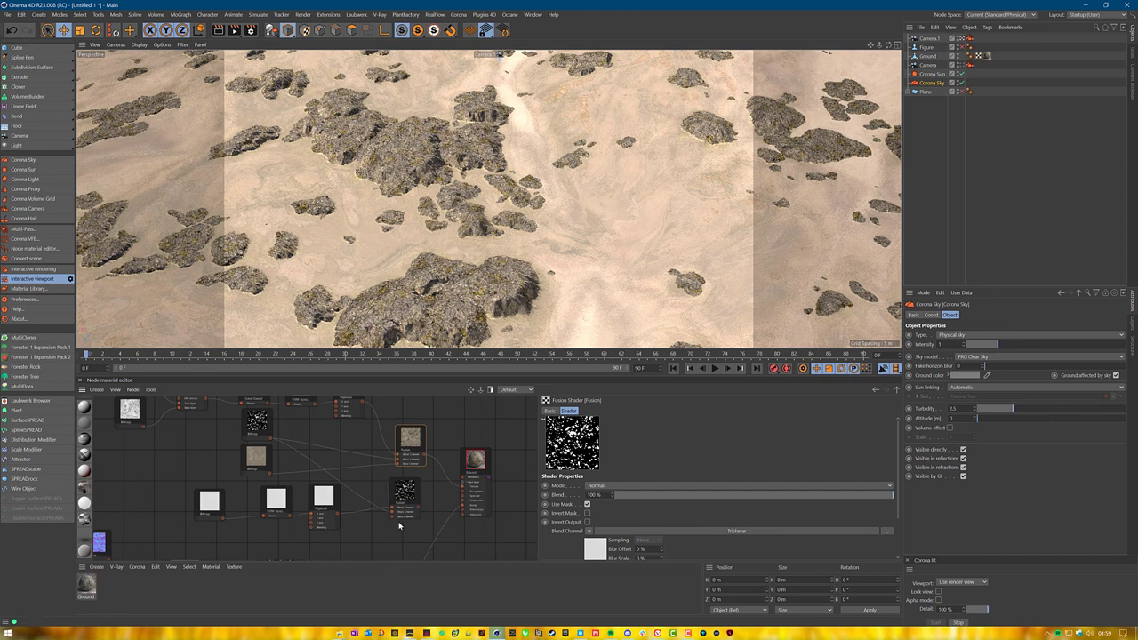
middle_click_drag(378, 528, 411, 512)
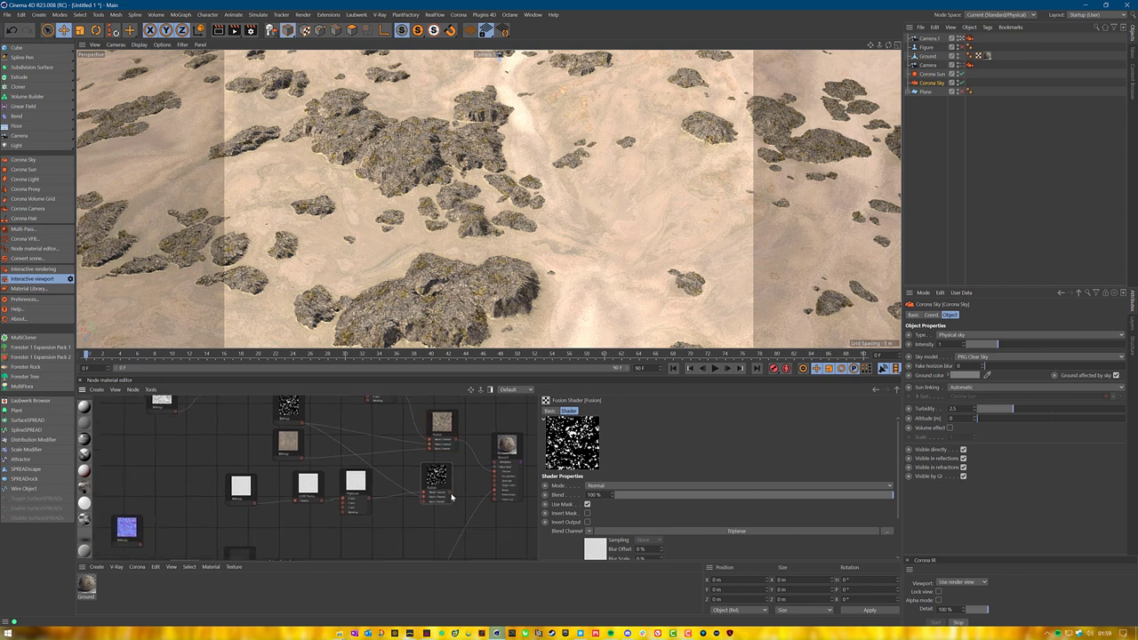
left_click_drag(494, 478, 494, 478)
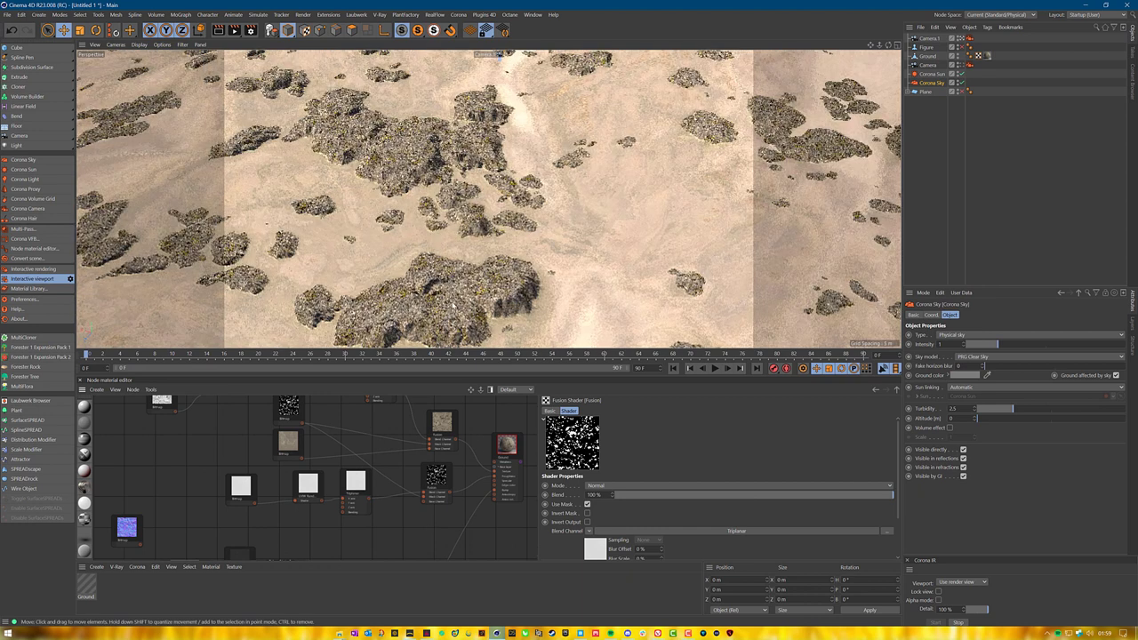
Duplicate the roughness Fusion node directly beneath itself for the specular maps.
middle_click_drag(378, 418, 386, 468)
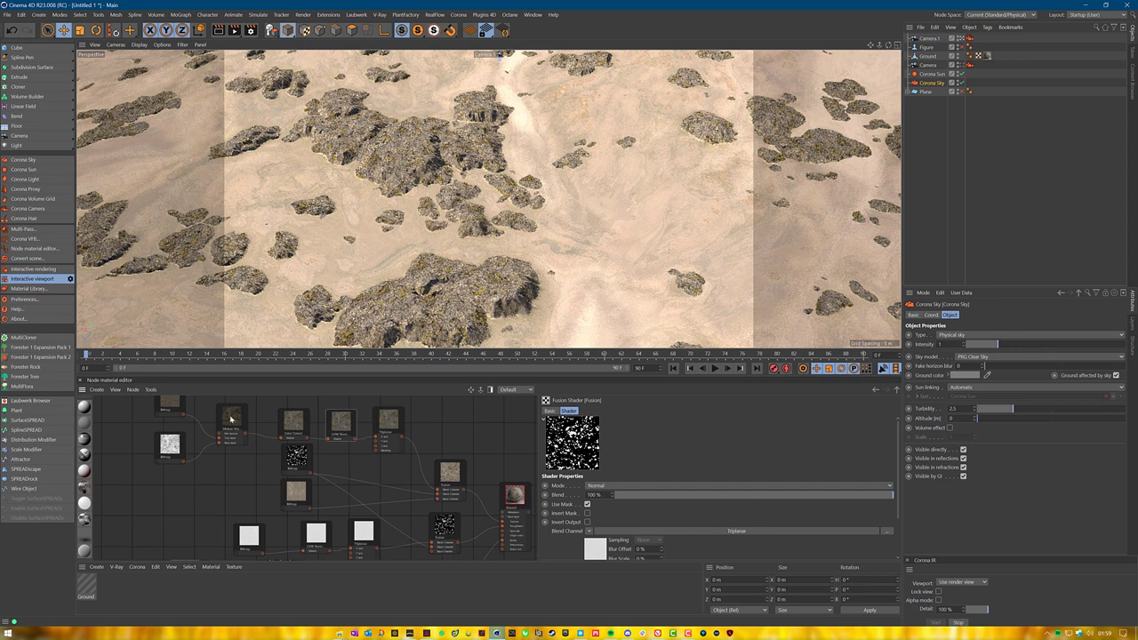
middle_click_drag(417, 517, 410, 433)
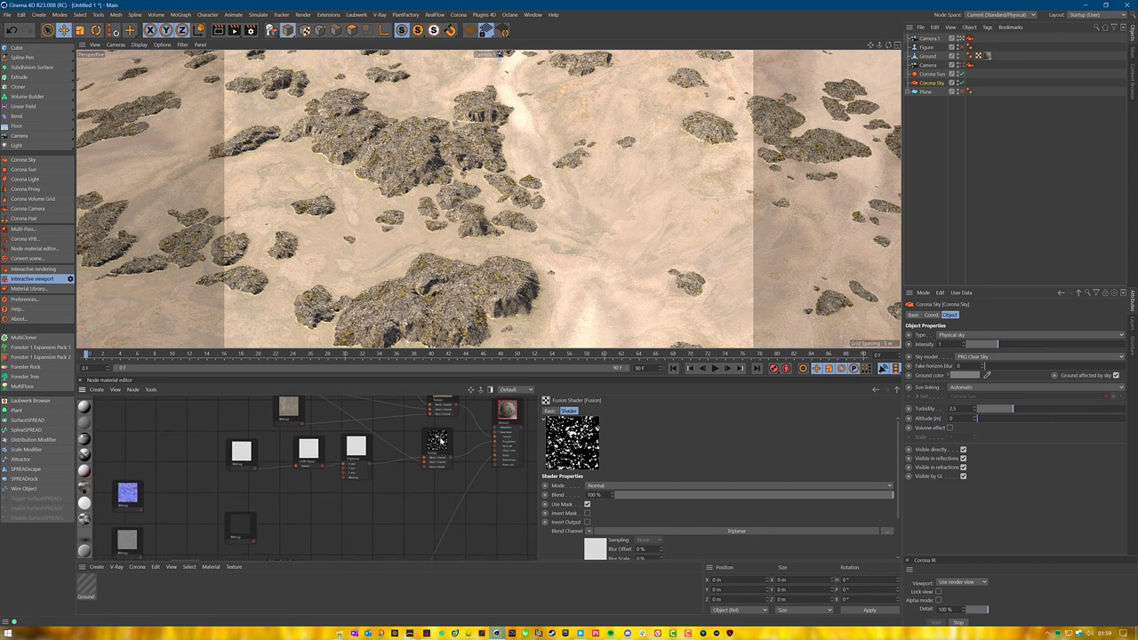
left_click_drag(432, 449, 432, 492, "ctrl")
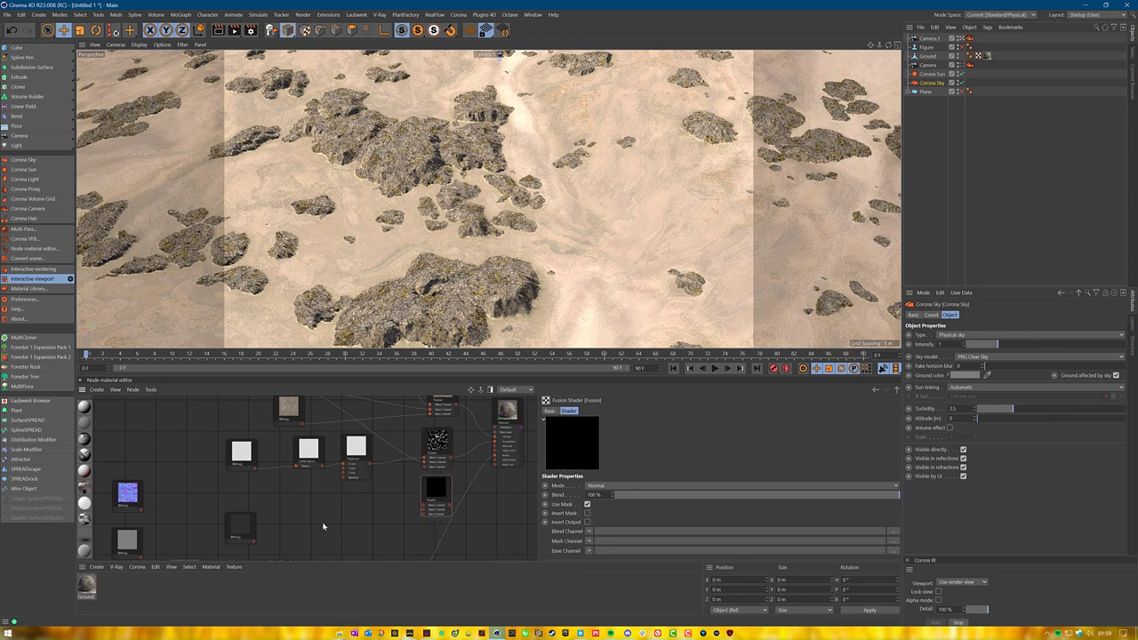
Save the project to the Desktop as "Tut Rock Hill".
left_click(8, 14)
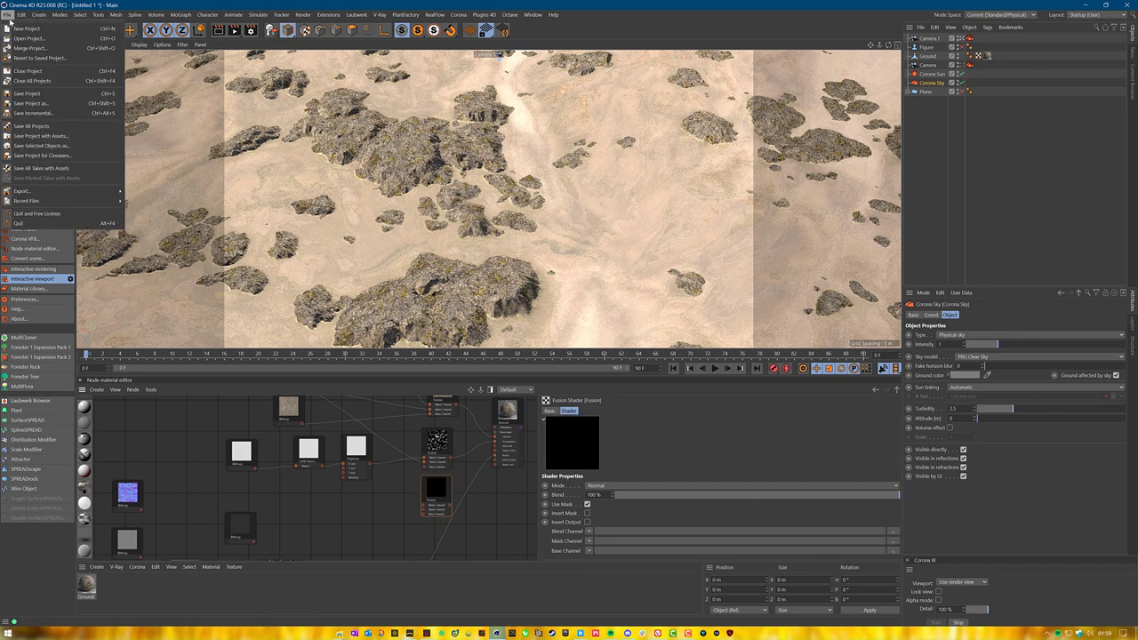
left_click(44, 94)
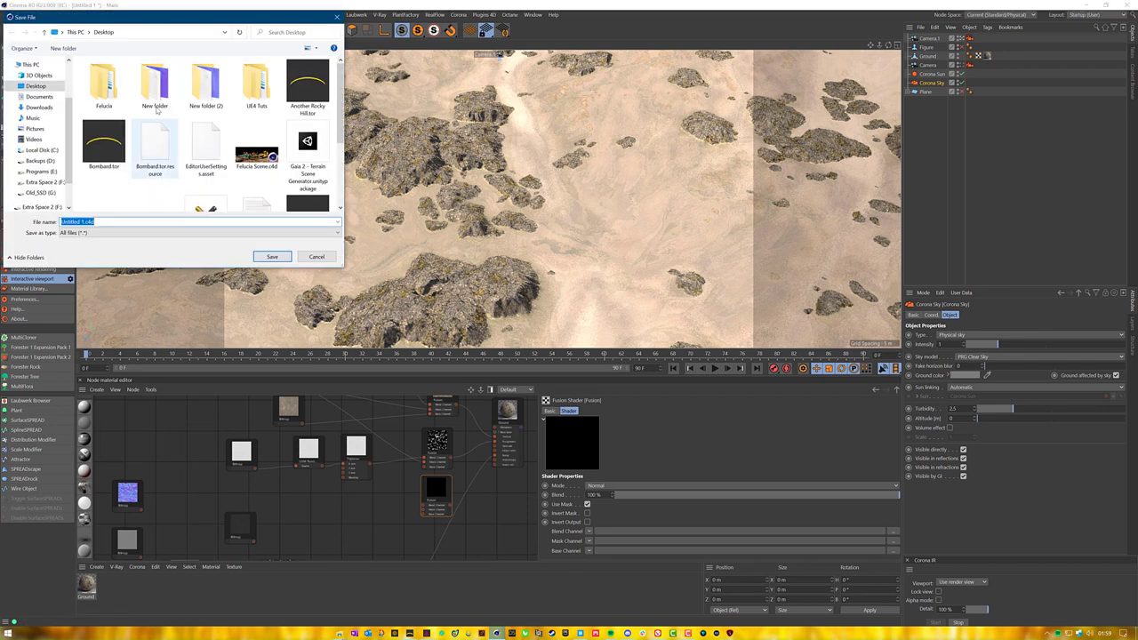
left_click(141, 221)
type("Tut Rock Hill")
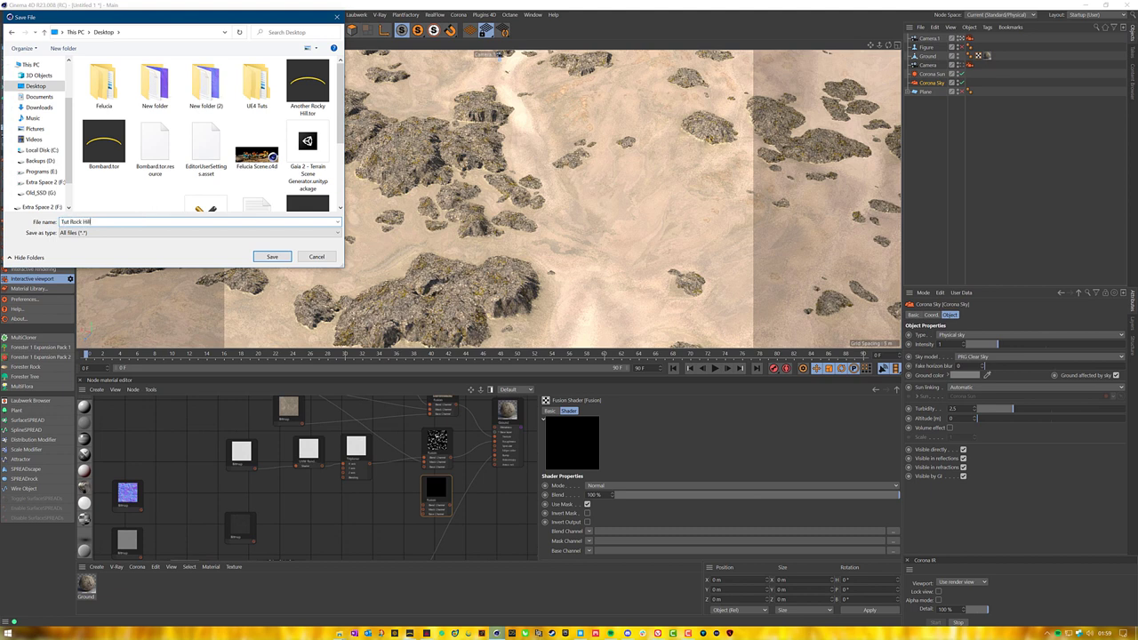
left_click(260, 259)
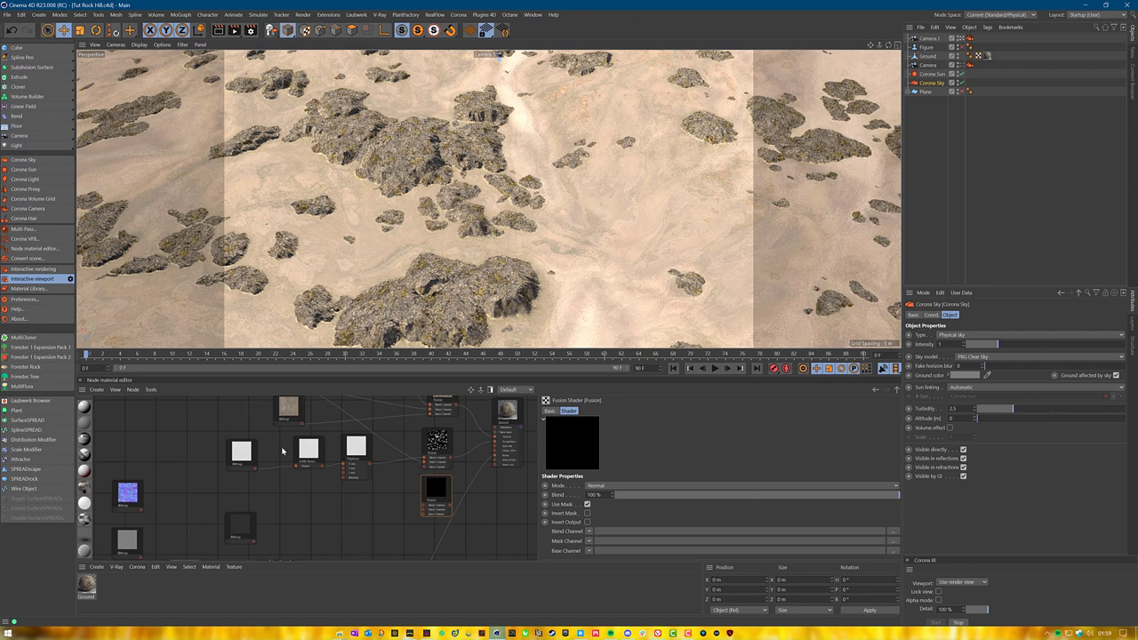
Place the Moss_Rock specular bitmap under the roughness row and wire it through duplicated UVW Randomizer and Triplanar nodes.
middle_click_drag(282, 503, 320, 497)
left_click(283, 514)
left_click_drag(282, 499, 280, 494)
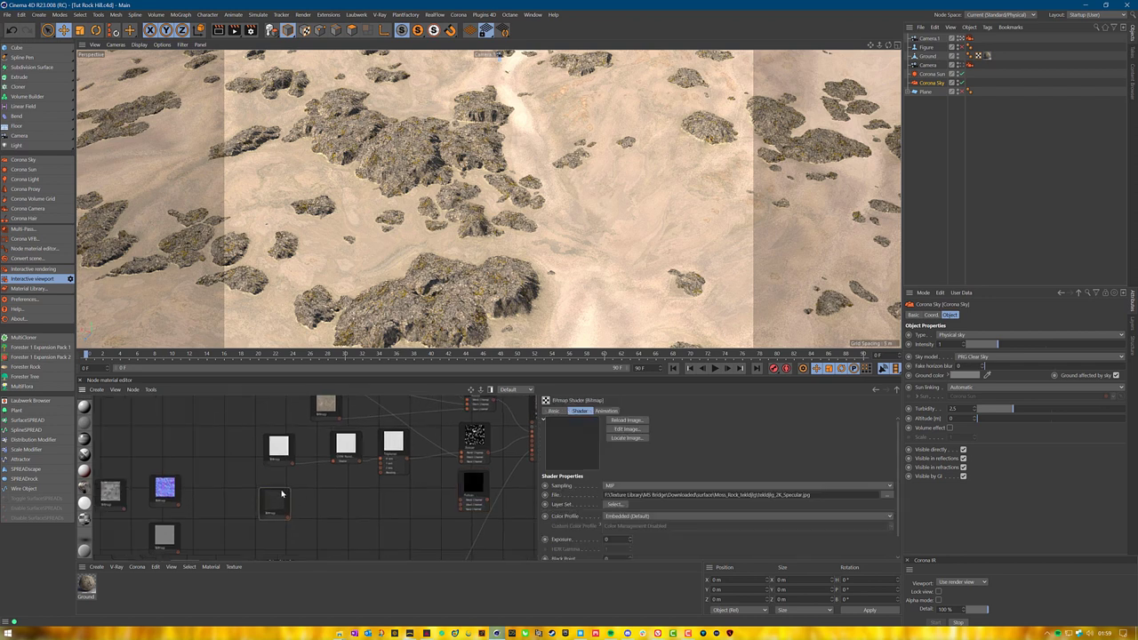
left_click_drag(416, 485, 388, 495)
left_click(304, 527)
left_click_drag(289, 519, 330, 514)
middle_click_drag(442, 518, 408, 509)
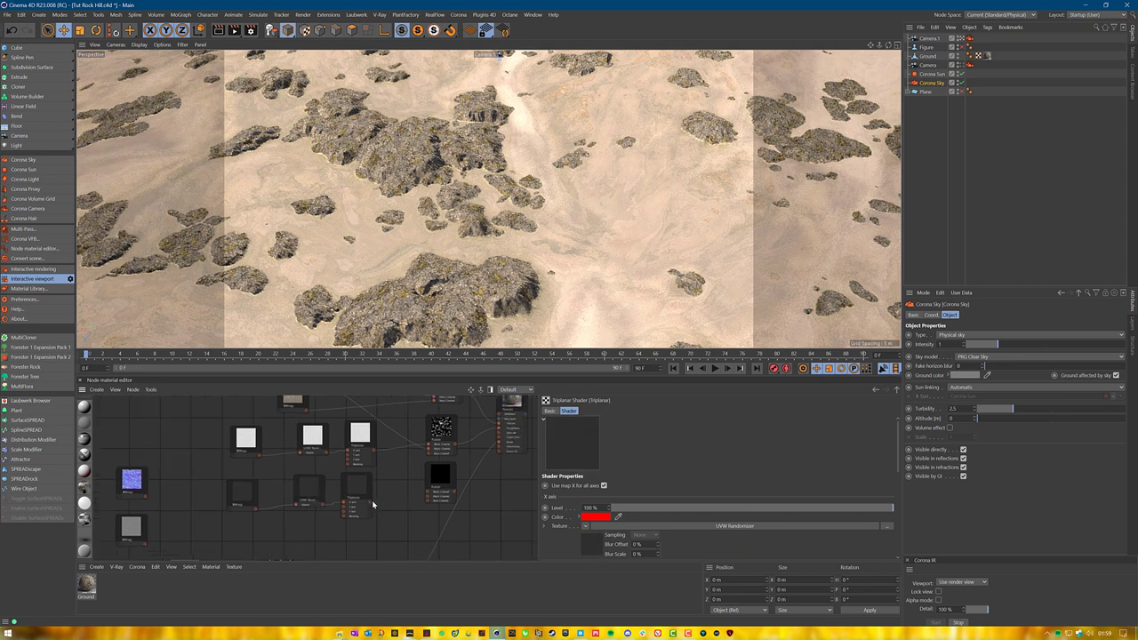
Connect the mask bitmap and the specular Triplanar to the lower Fusion node.
middle_click_drag(384, 408, 360, 441)
left_click_drag(286, 409, 422, 548)
middle_click_drag(365, 503, 384, 481)
Set the sampling of the Moss_Rock roughness and specular bitmaps to None.
left_click(259, 468)
left_click(625, 488)
left_click(623, 495)
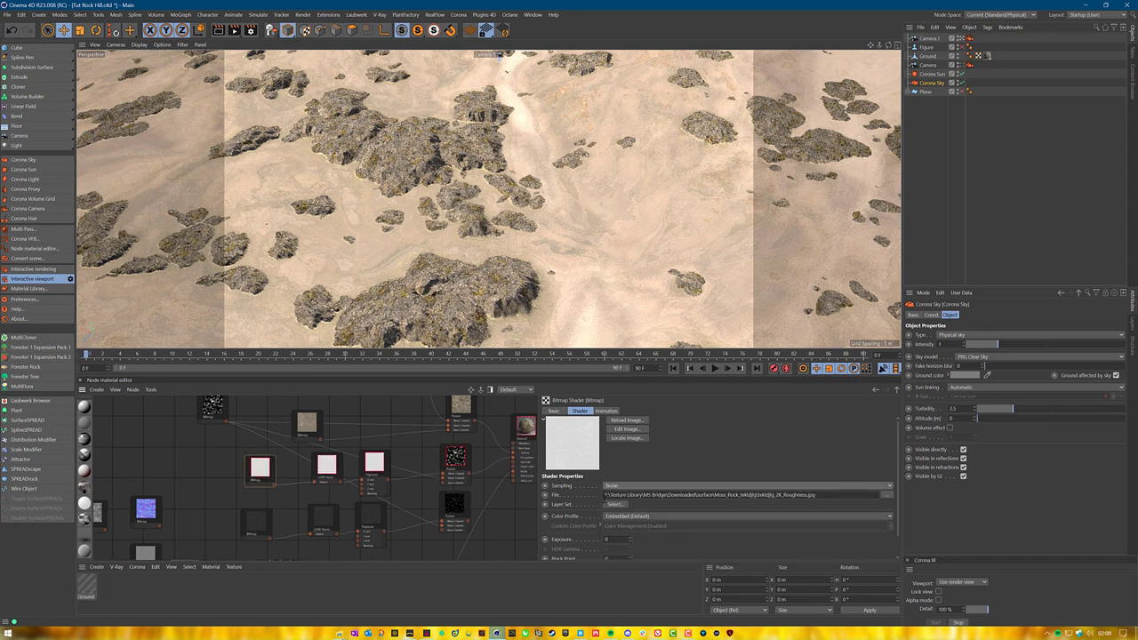
left_click(256, 524)
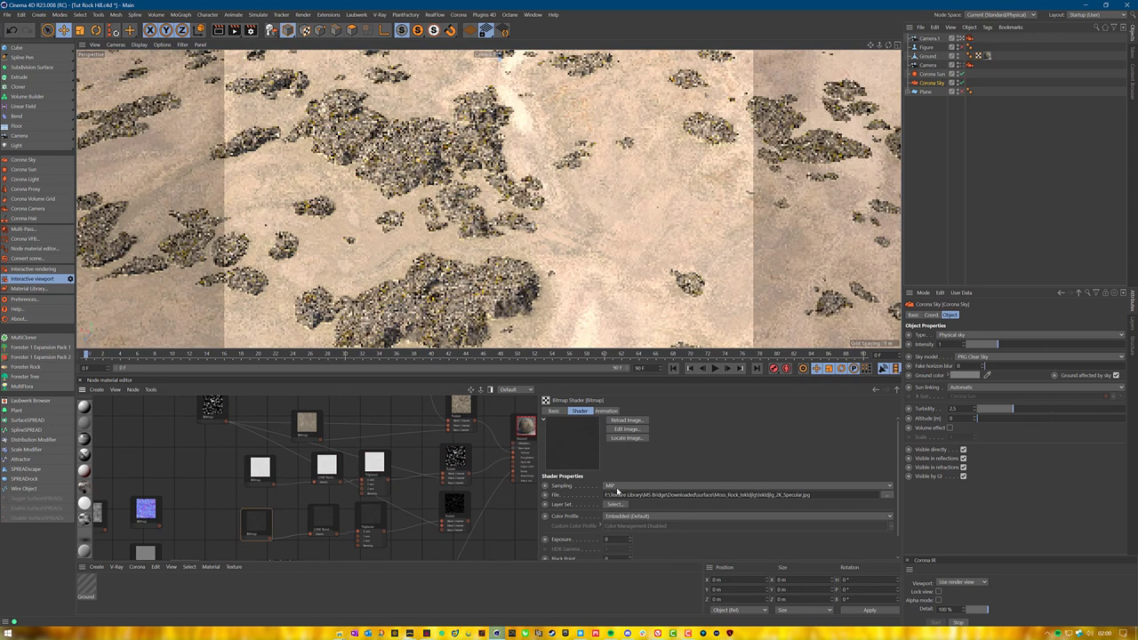
left_click(617, 488)
left_click(620, 495)
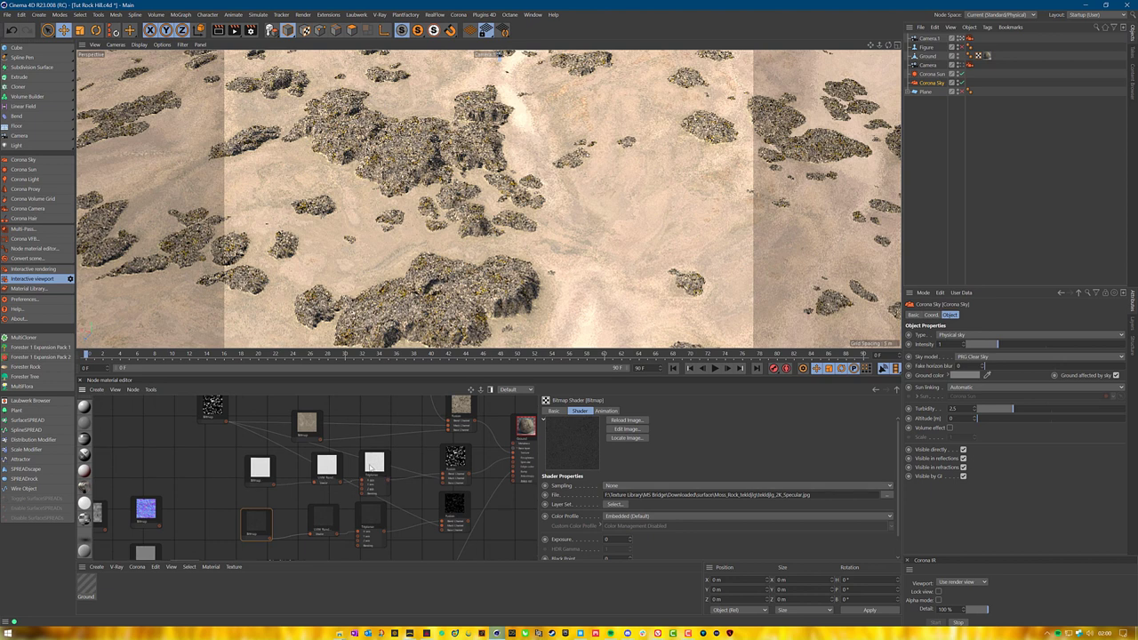
Move the Combine bitmap under the upper UVW Randomizer and the Insert-Boundary mask bitmap down to the lower-left of the specular row.
left_click_drag(306, 422, 334, 404)
middle_click_drag(346, 418, 357, 471)
left_click_drag(341, 458, 359, 447)
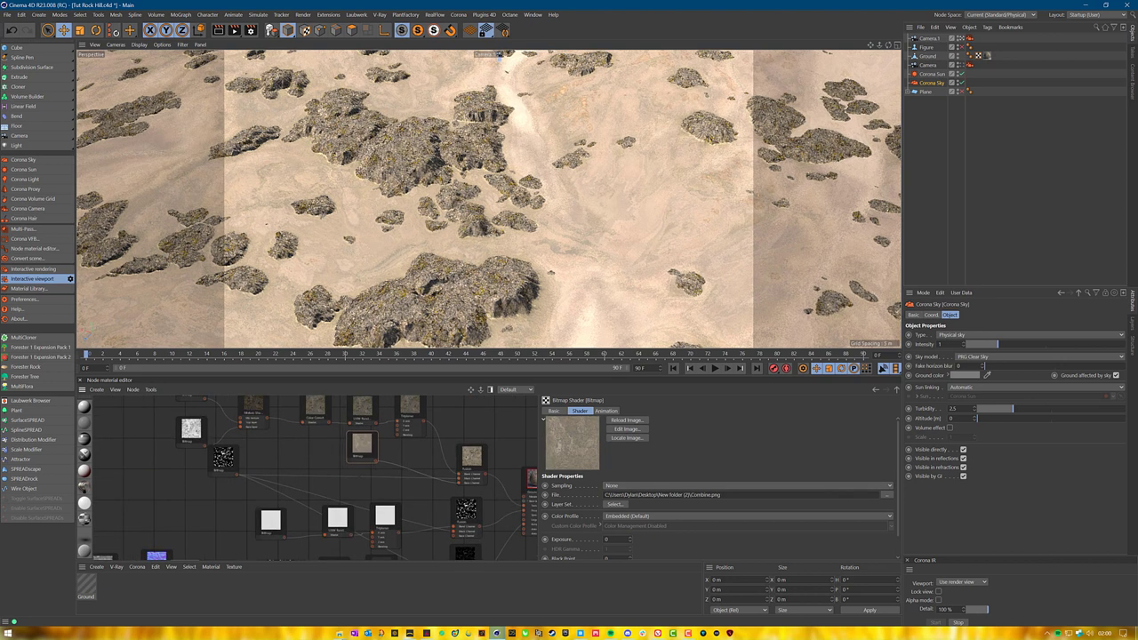
middle_click_drag(274, 525, 253, 475)
left_click_drag(210, 424, 197, 546)
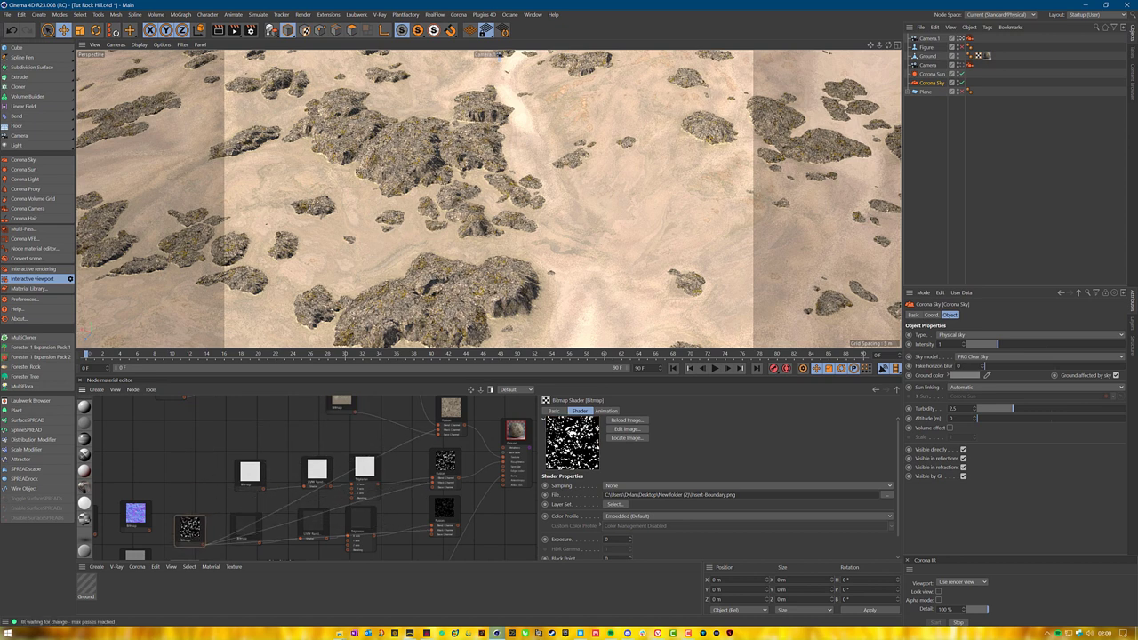
middle_click_drag(223, 541, 203, 465)
left_click_drag(179, 460, 170, 502)
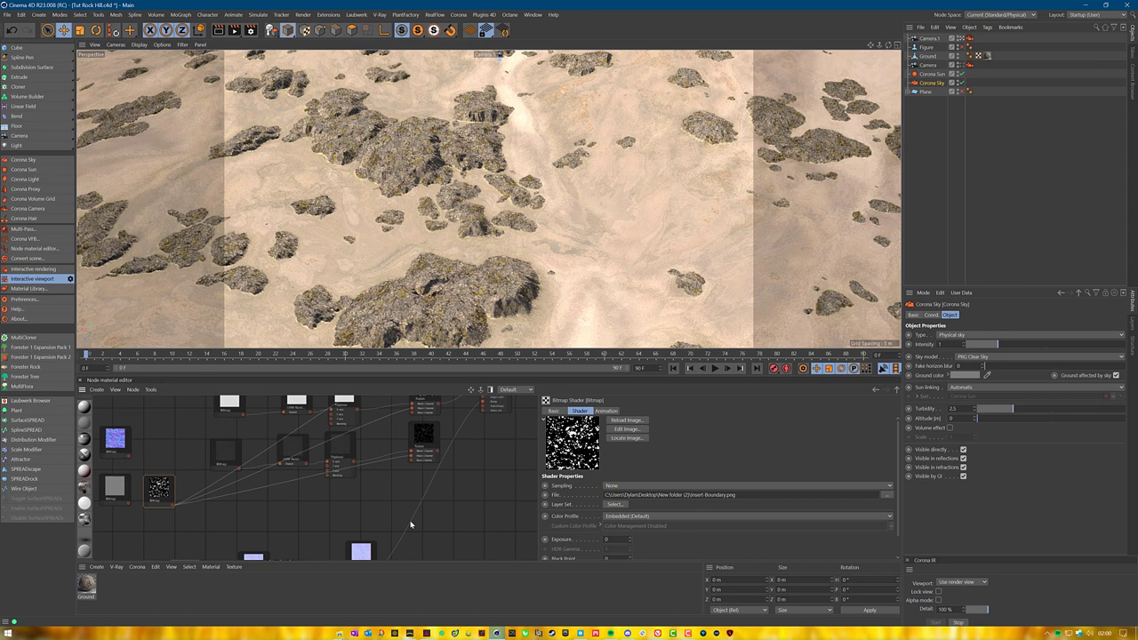
Connect the specular Fusion node's output to the Ground material.
middle_click_drag(438, 497, 413, 529)
left_click_drag(414, 486, 460, 429)
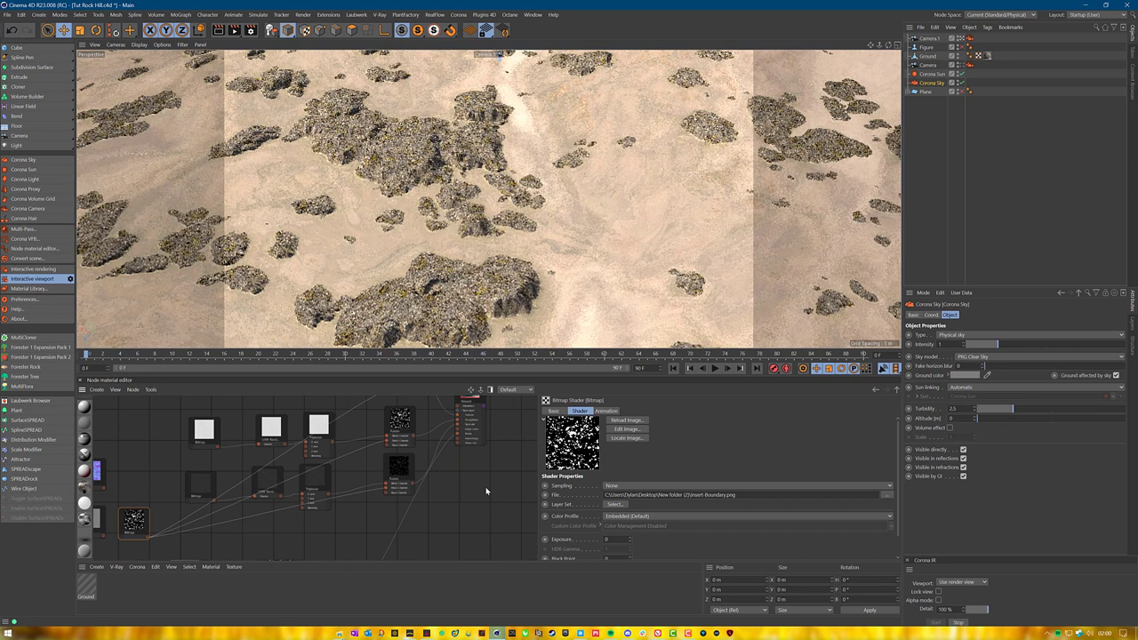
Move the Normal Map node and its bitmap under the specular row, and place the Moss_Rock normal bitmap beneath them.
middle_click_drag(416, 499, 549, 395)
left_click_drag(325, 551, 449, 429)
left_click_drag(399, 498, 340, 452)
mouse_move(343, 444)
left_mouse_down()
mouse_move(364, 472)
mouse_move(361, 453)
left_mouse_up()
middle_click_drag(267, 419, 225, 472)
left_click_drag(182, 424, 399, 541)
middle_click_drag(475, 478, 376, 503)
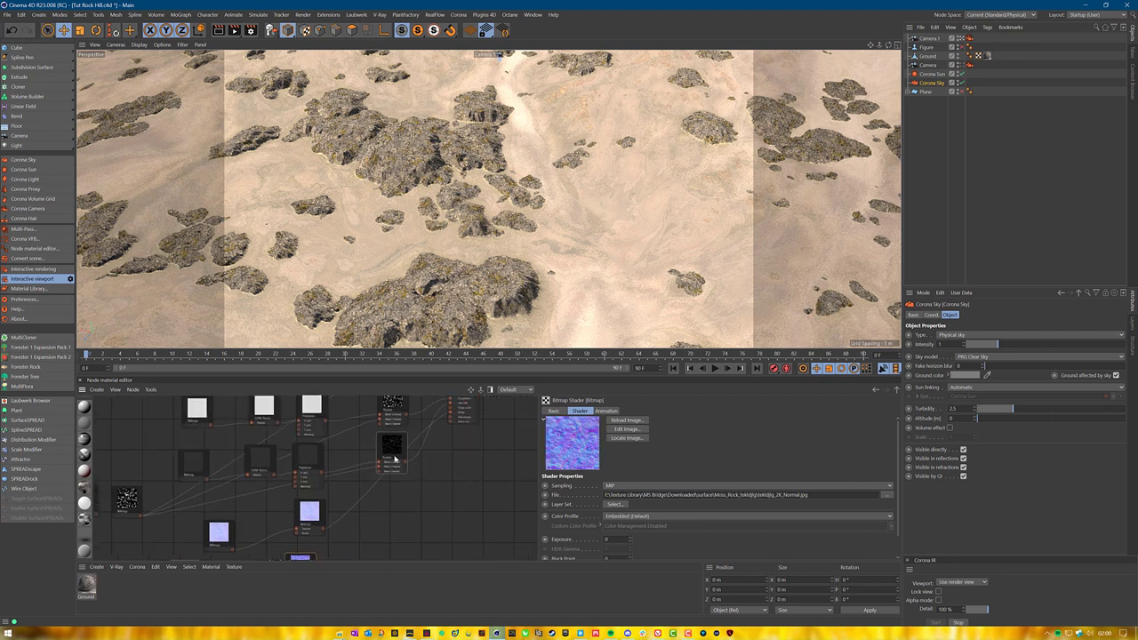
Duplicate the specular Fusion node beneath itself, beside the Normal Map node.
left_click_drag(392, 453, 387, 513, "ctrl")
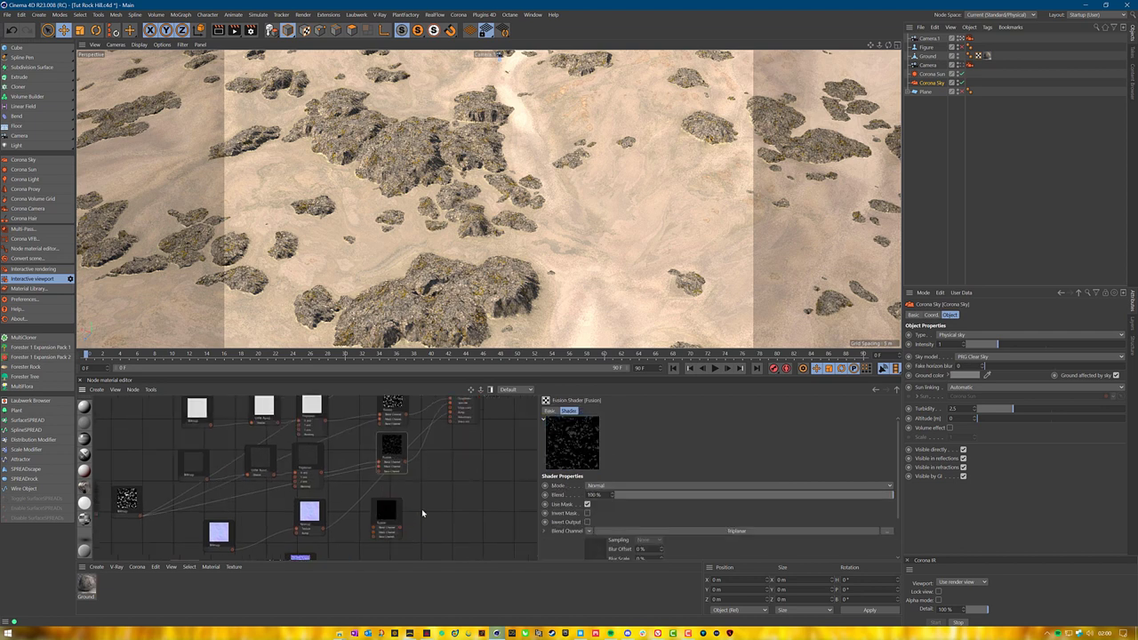
middle_click_drag(386, 514, 402, 477)
scroll(422, 518, "down", 1)
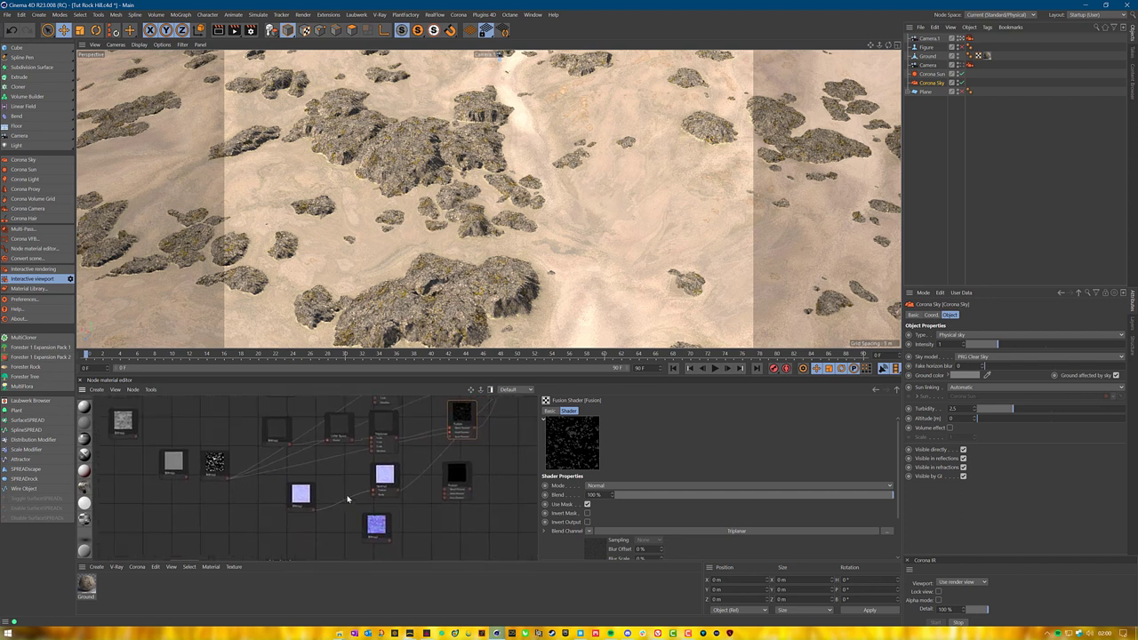
Duplicate the UVW Randomizer and Triplanar for the Moss_Rock normal bitmap, wire them in sequence and space them into a row.
left_click_drag(341, 469, 436, 533)
left_click(384, 539)
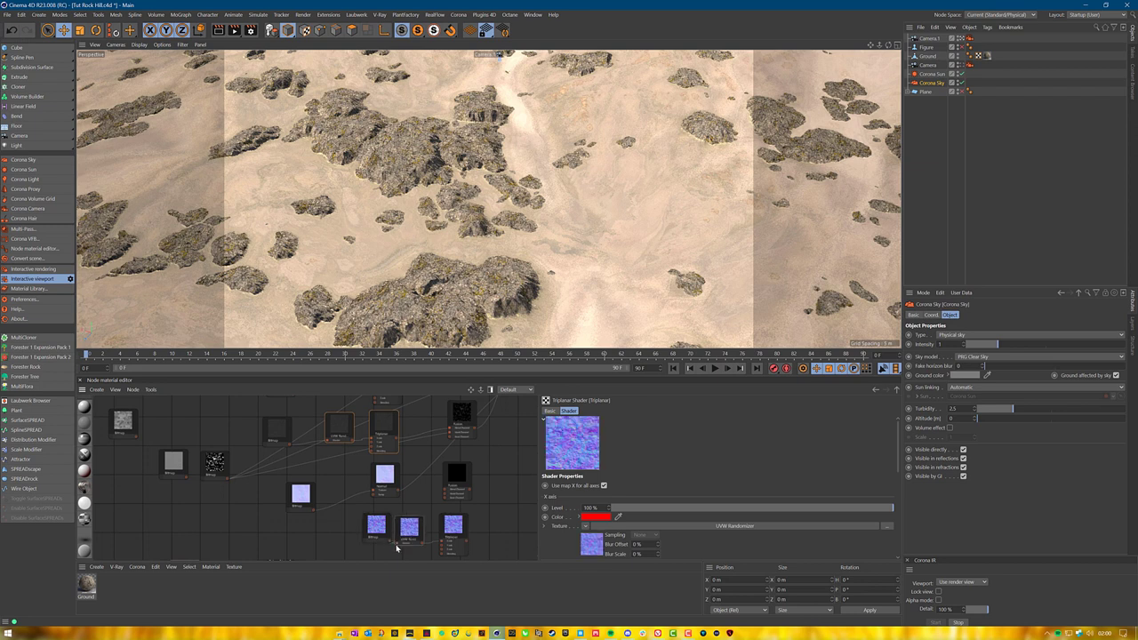
mouse_move(384, 547)
left_mouse_down()
mouse_move(452, 529)
mouse_move(252, 538)
mouse_move(383, 534)
left_mouse_up()
left_click(287, 538)
Connect the Insert-Boundary mask bitmap and the normal Triplanar to the newest Fusion node's mask and blend channels.
middle_click_drag(431, 521, 431, 356)
middle_click_drag(417, 521, 417, 480)
scroll(311, 519, "down", 1)
middle_click_drag(252, 555, 503, 428)
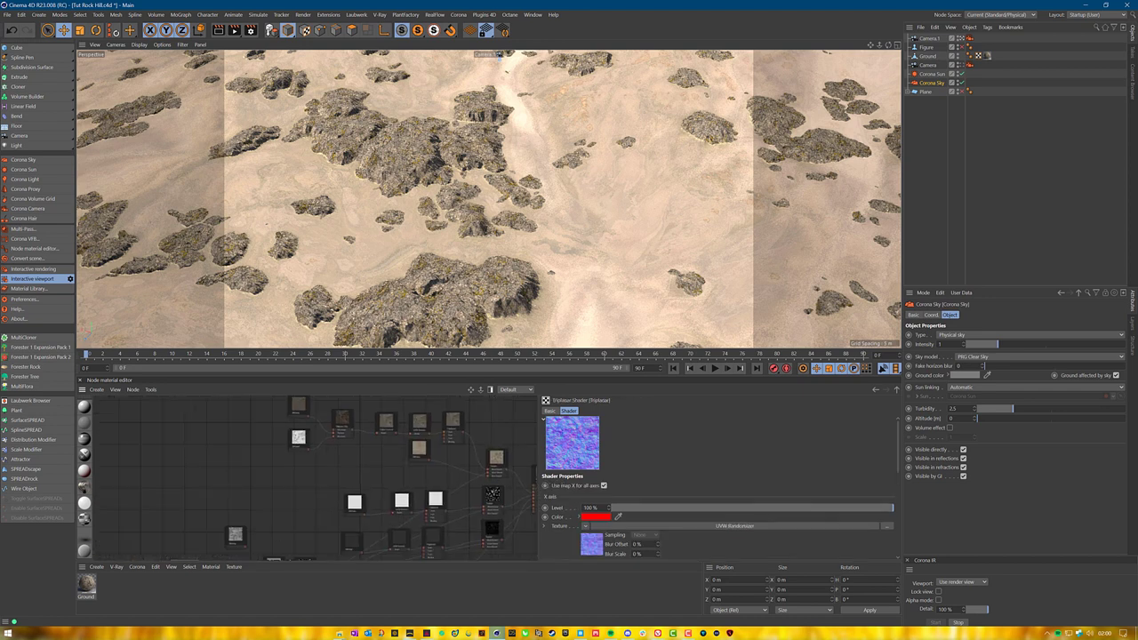
middle_click_drag(328, 516, 292, 413)
scroll(323, 507, "up", 1)
middle_click_drag(328, 511, 229, 500)
left_click_drag(175, 463, 362, 473)
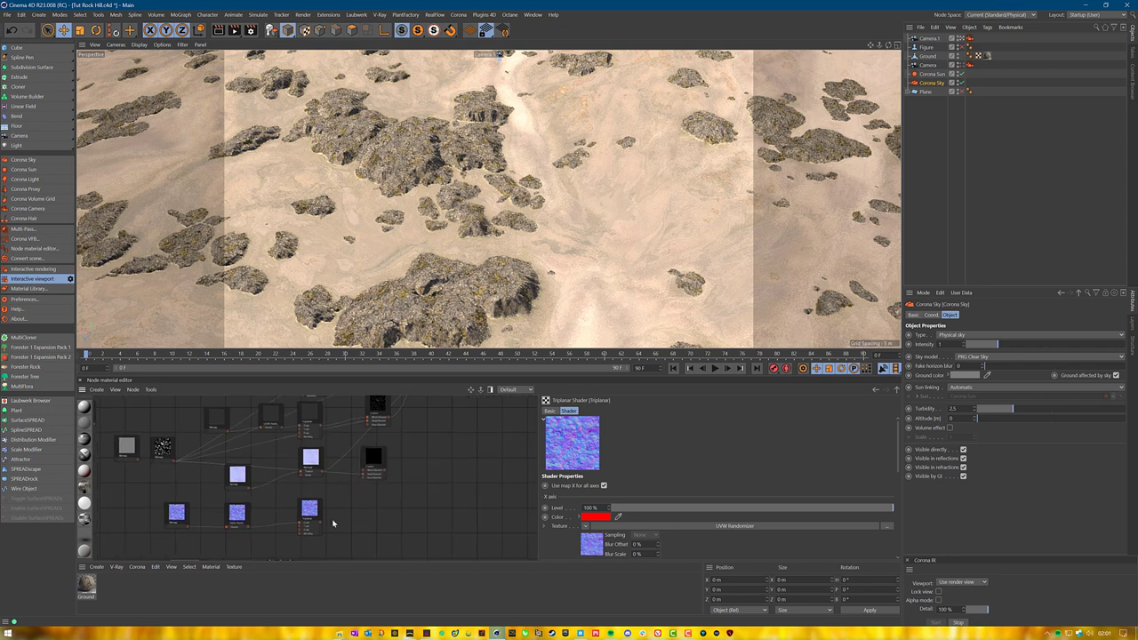
left_click_drag(320, 523, 363, 475)
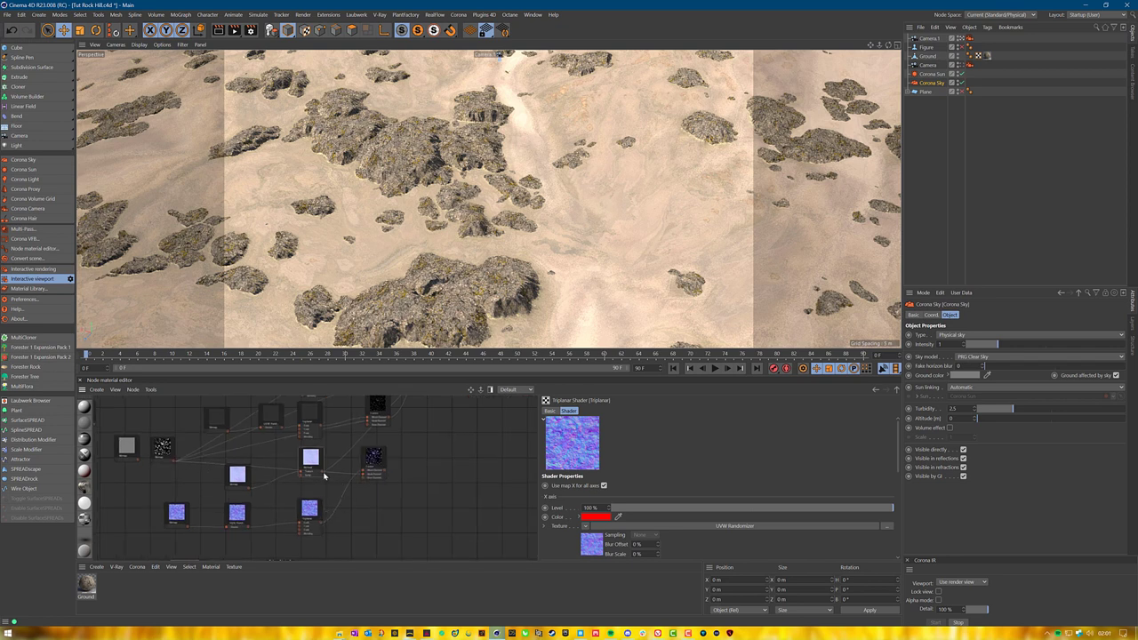
Connect the base normal bitmap to the normal Fusion node's base channel and feed that Fusion into the Normal Map node.
left_click_drag(249, 492, 363, 474)
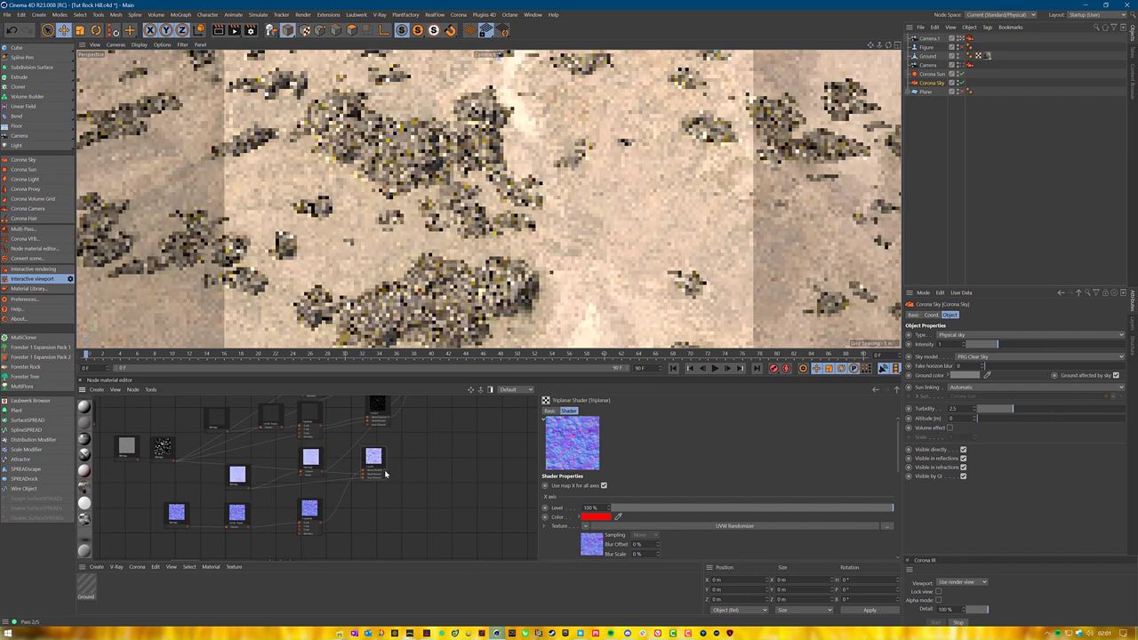
left_click_drag(324, 462, 418, 478)
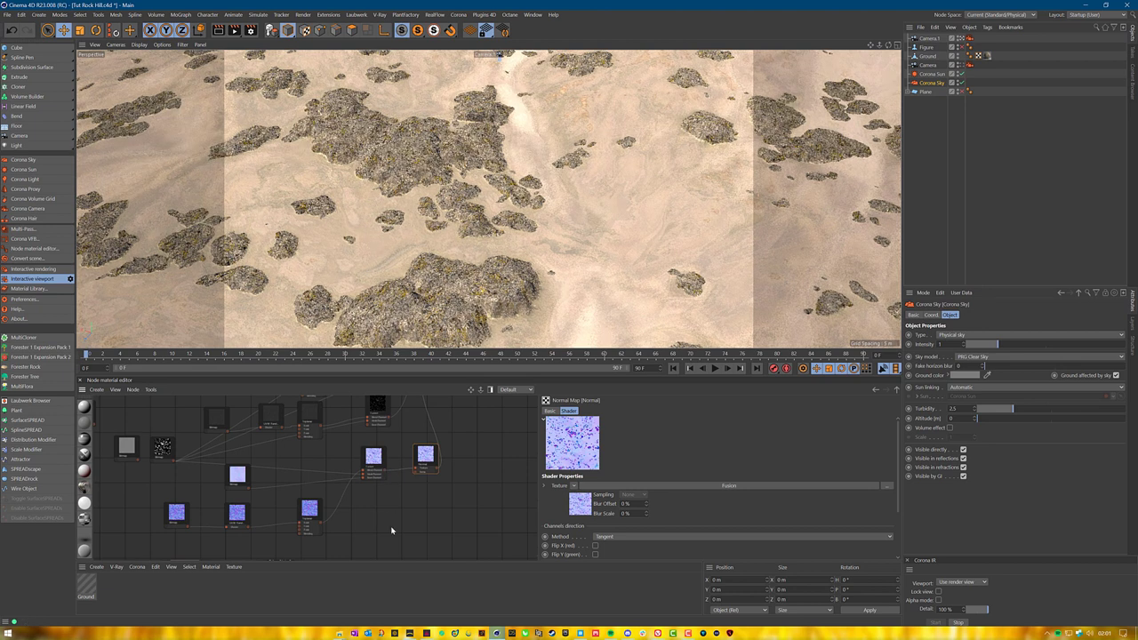
left_click(311, 509)
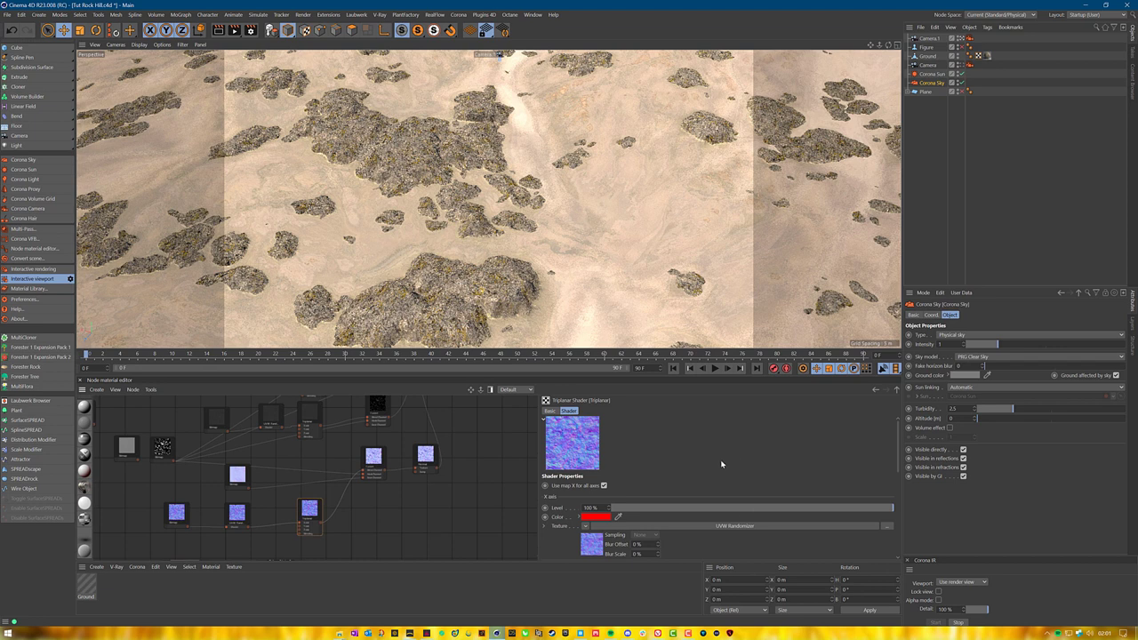
scroll(659, 481, "down", 2)
scroll(647, 534, "down", 6)
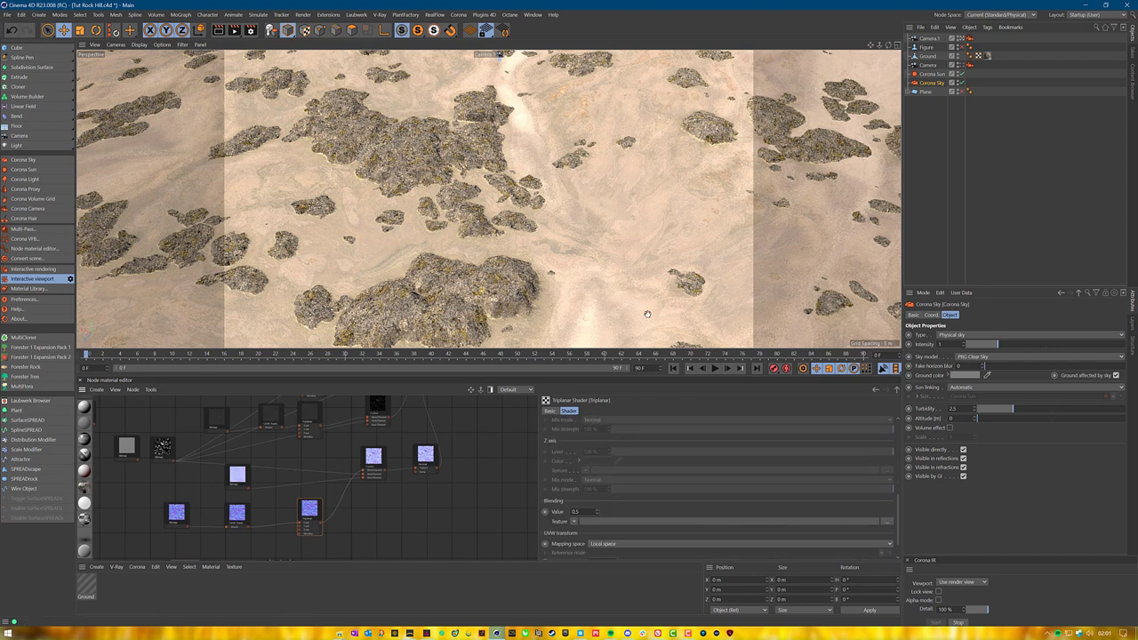
left_click_drag(466, 507, 407, 562)
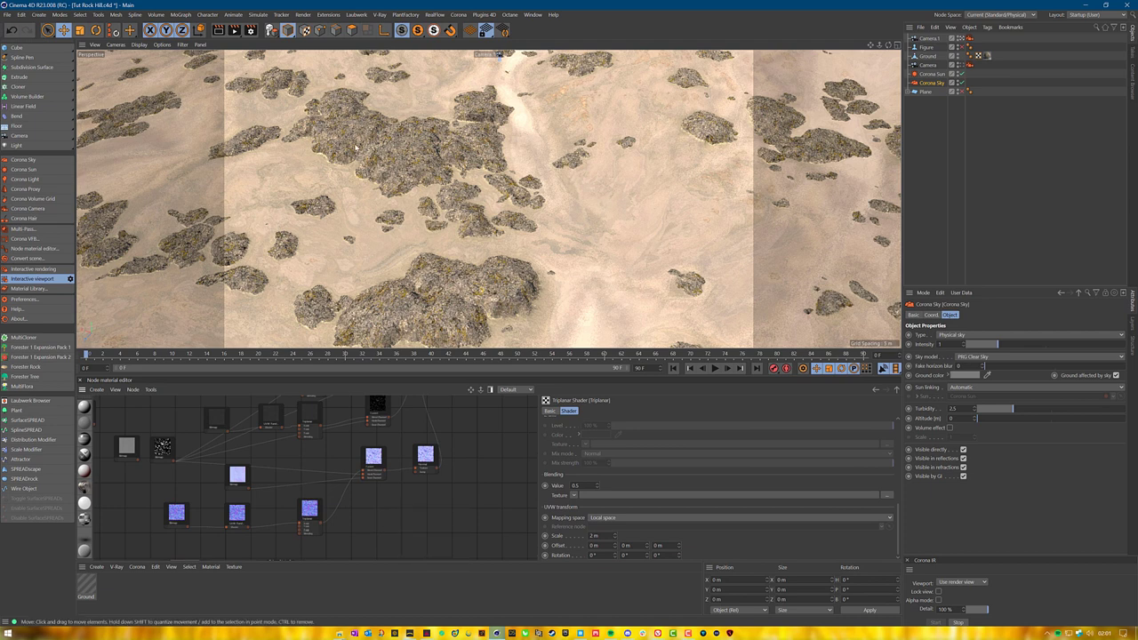
Move the Moss_Rock bump bitmap across the node graph to sit beside the normal map Fusion node.
middle_click_drag(267, 543, 407, 446)
scroll(376, 490, "down", 1)
middle_click_drag(376, 490, 332, 579)
left_click(235, 458)
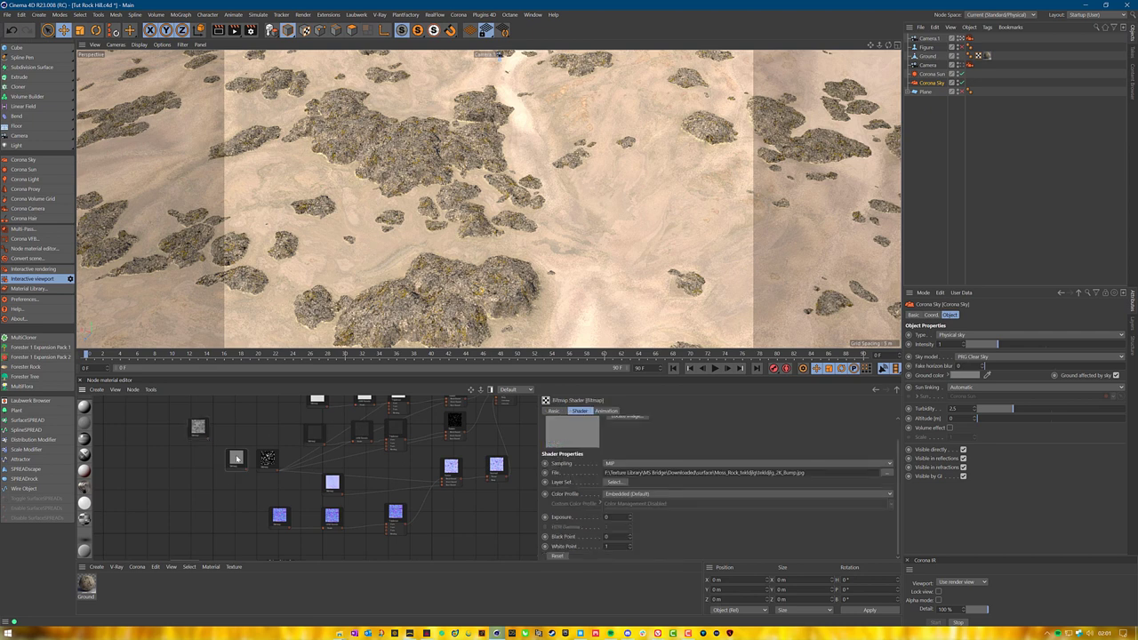
left_click_drag(236, 458, 418, 458)
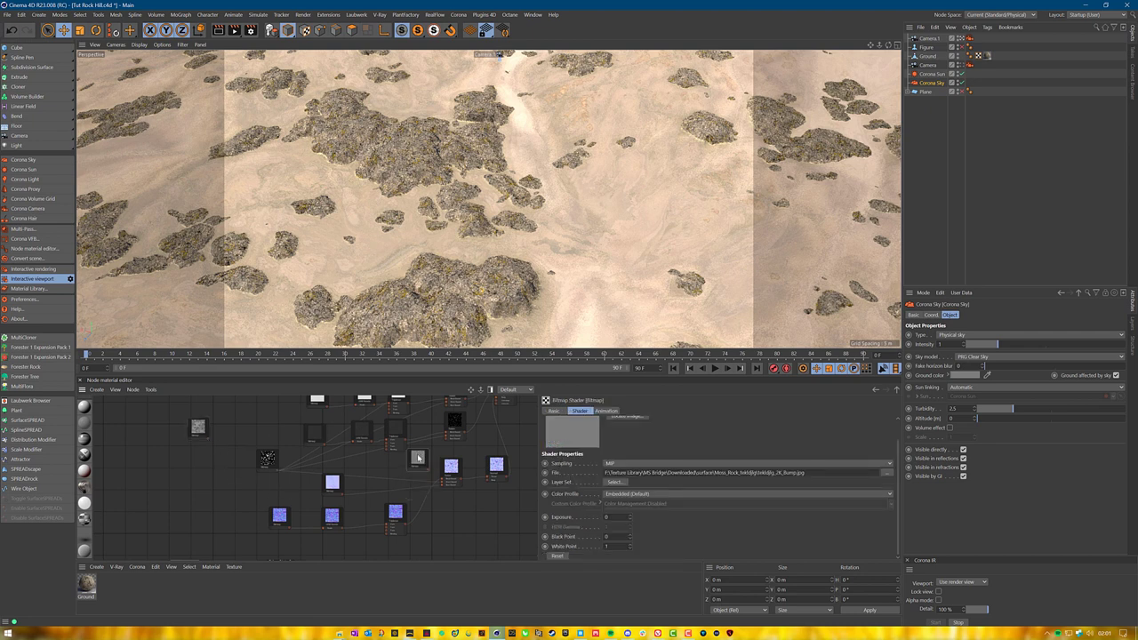
scroll(418, 458, "up", 3)
middle_click_drag(447, 453, 369, 421)
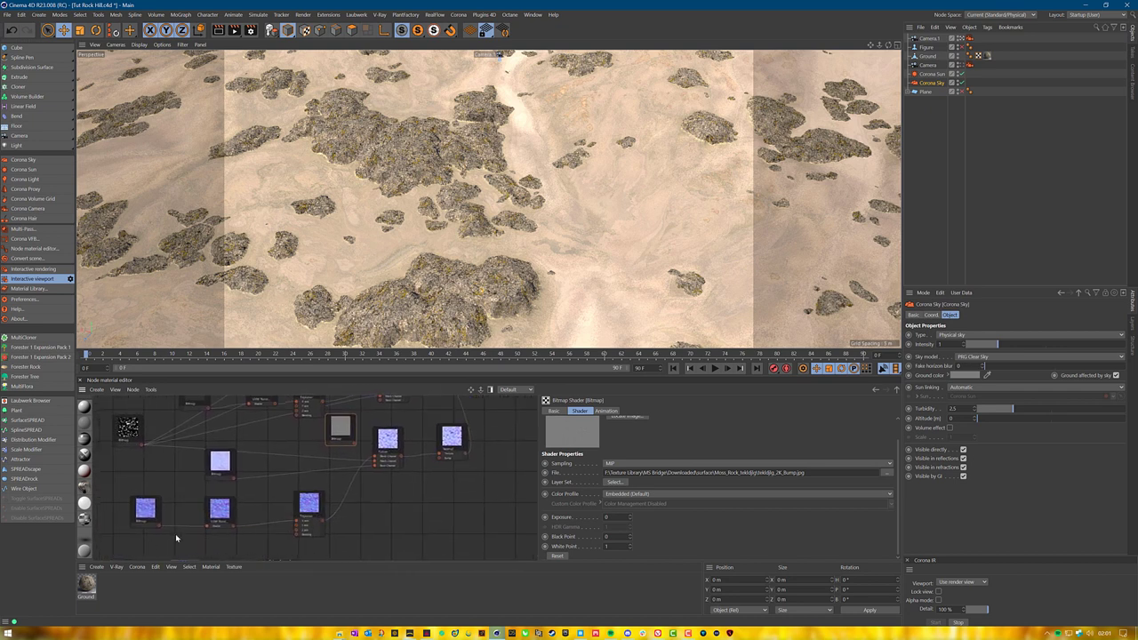
Duplicate the normal UVW Randomizer and Triplanar, and wire the bump bitmap into the new randomizer from beneath the normal Triplanar.
left_click_drag(203, 542, 446, 508)
left_click_drag(345, 431, 329, 558)
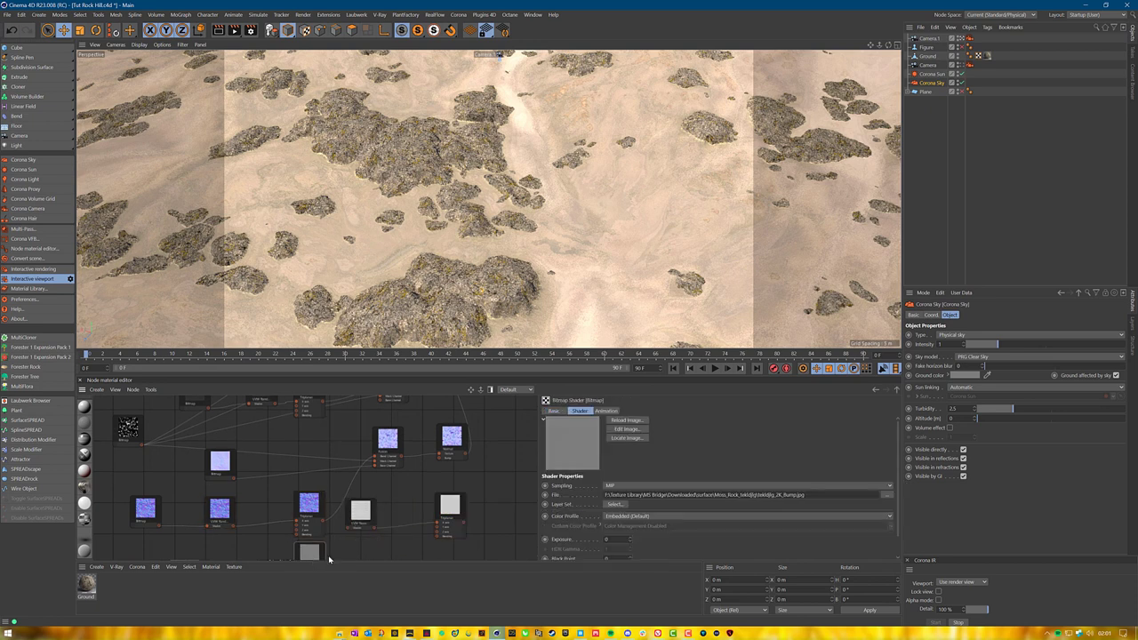
middle_click_drag(329, 558, 320, 517)
left_click_drag(336, 488, 339, 486)
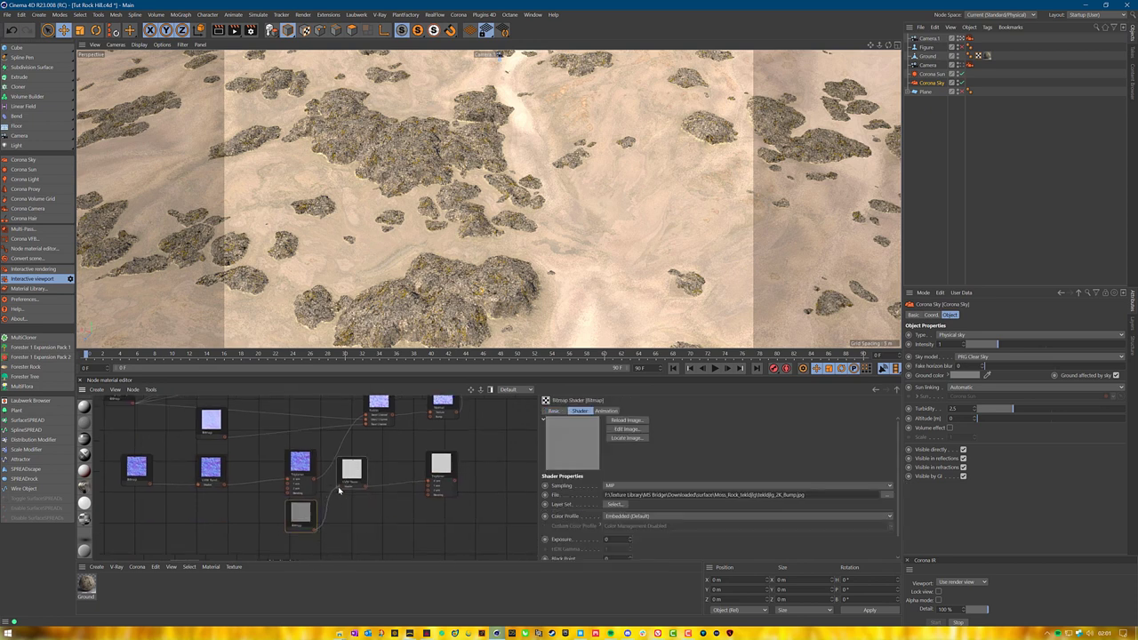
middle_click_drag(462, 416, 432, 462)
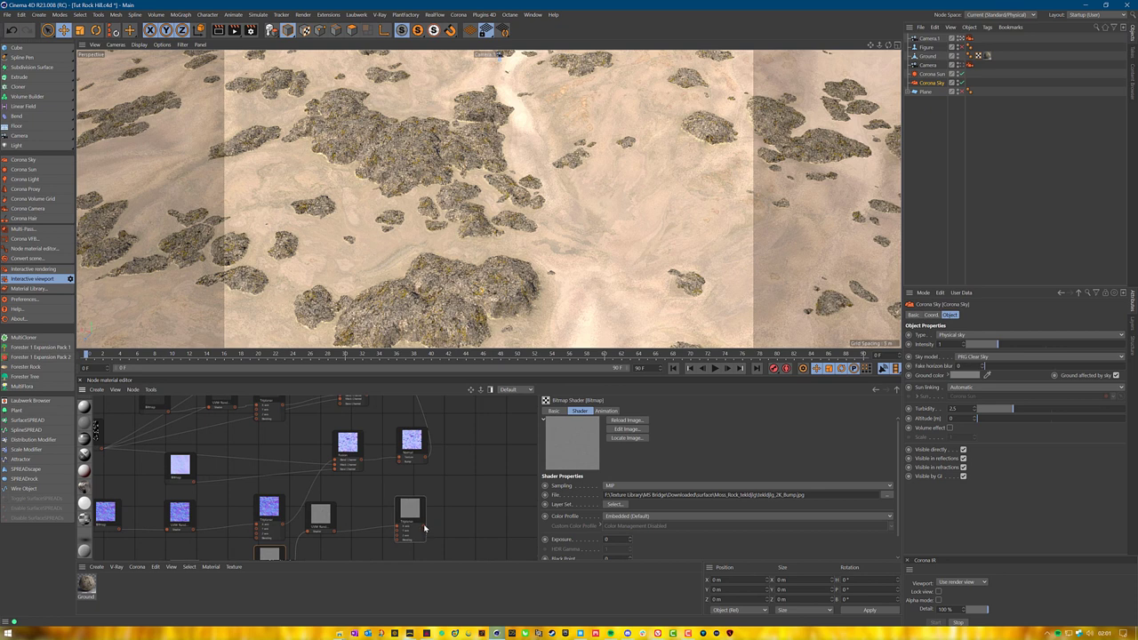
Duplicate the normal Fusion node beside the bump Triplanar and connect that Triplanar to the copy's blend channel.
left_click_drag(391, 482, 441, 488)
left_click_drag(350, 445, 450, 517, "ctrl")
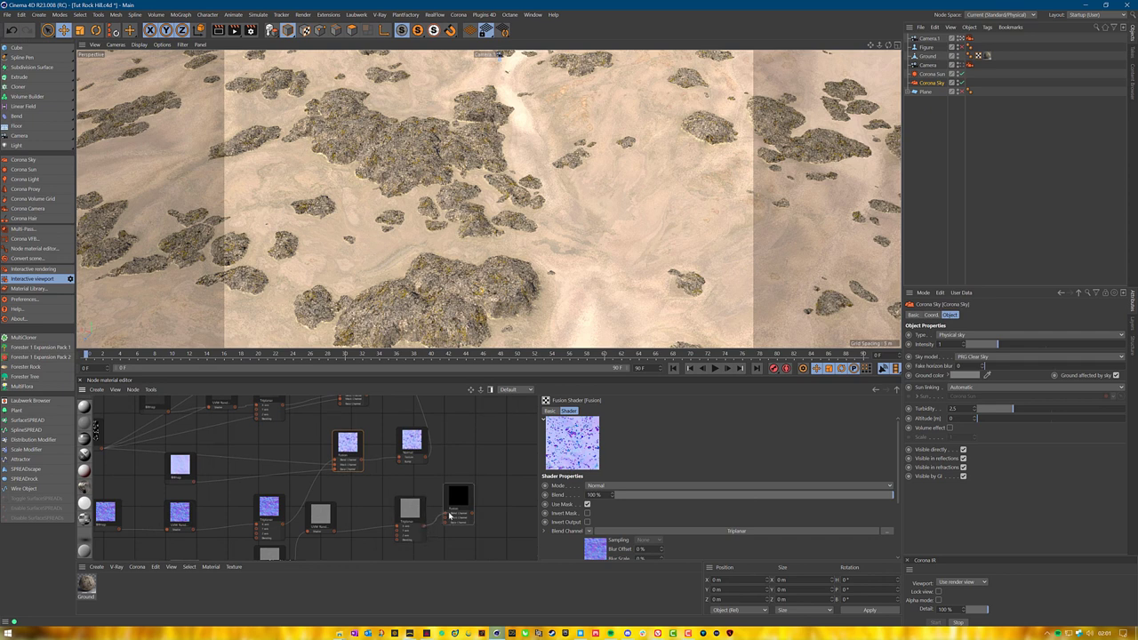
middle_click_drag(347, 473, 400, 478)
scroll(445, 506, "down", 1)
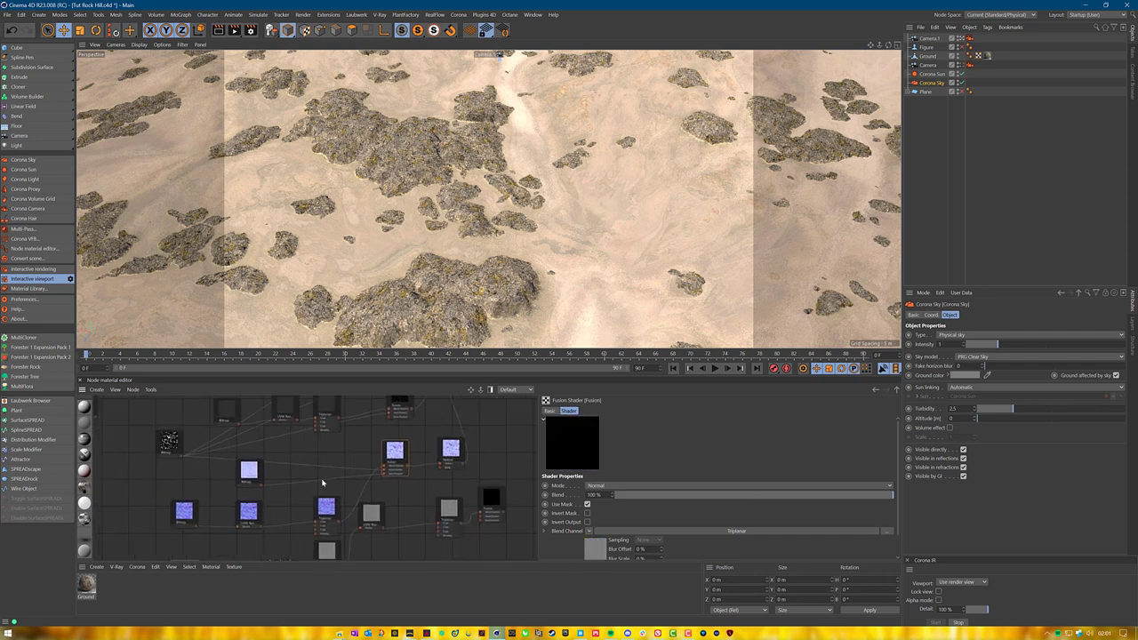
Connect the rock mask bitmap to the rightmost Fusion shader's mask, and space out the Normal Map and Ground material nodes.
left_click_drag(182, 460, 482, 516)
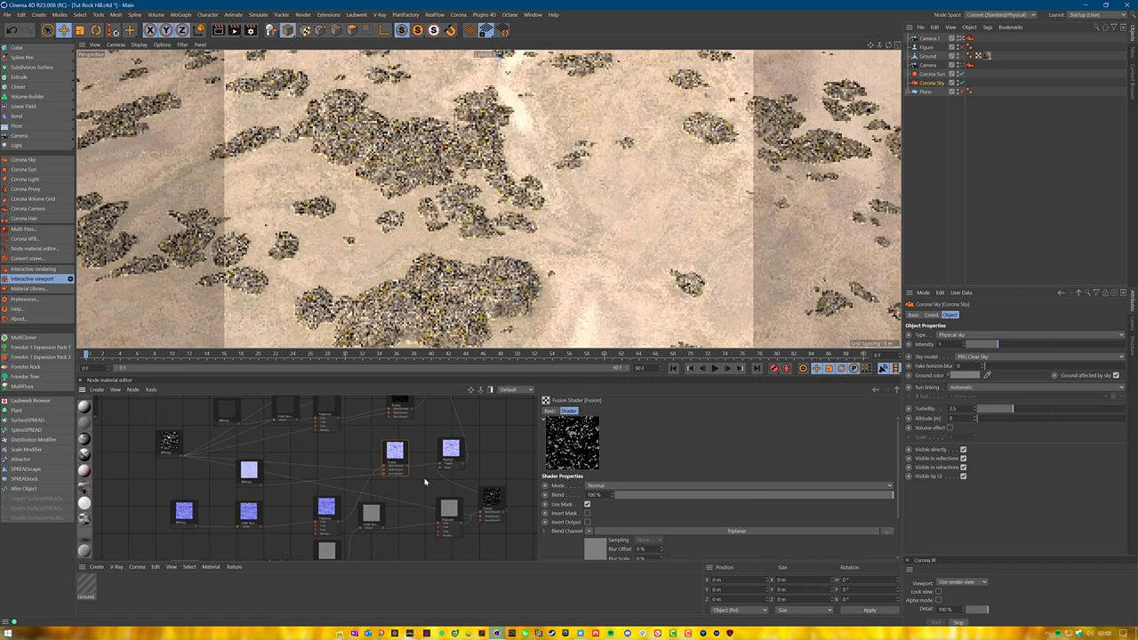
left_click_drag(451, 450, 528, 447)
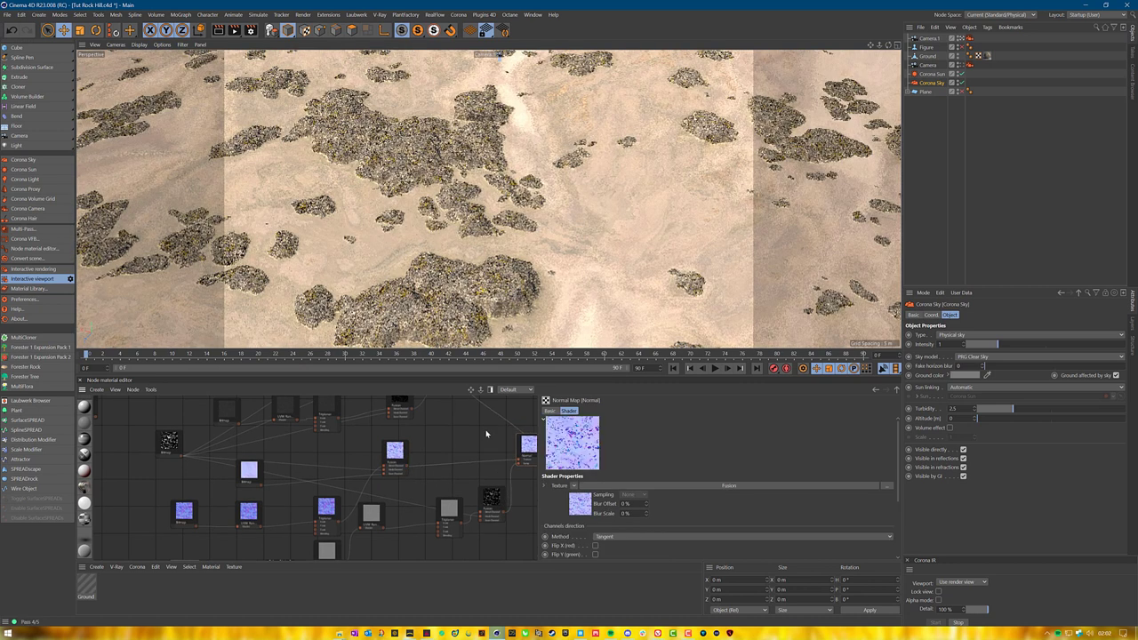
middle_click_drag(486, 433, 426, 470)
middle_click_drag(470, 432, 446, 484)
left_click_drag(382, 423, 500, 427)
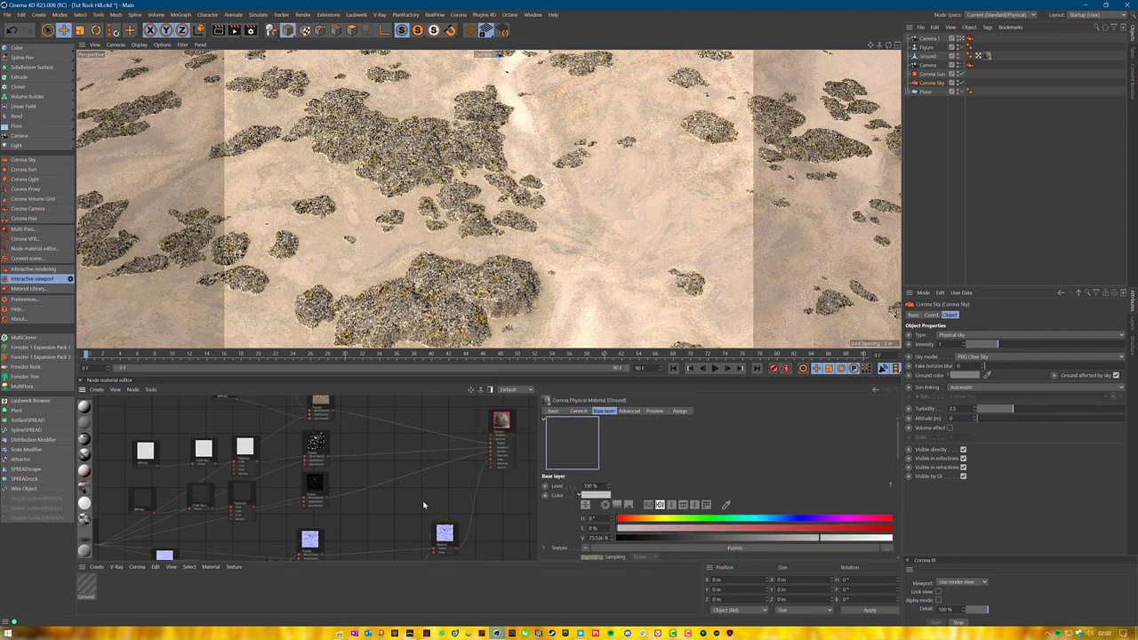
Move the Moss_Rock 2K displacement bitmap node from the far side of the graph to beside the last Fusion shader.
scroll(420, 501, "down", 3)
scroll(398, 516, "down", 2)
middle_click_drag(393, 472, 405, 499)
scroll(392, 483, "down", 2)
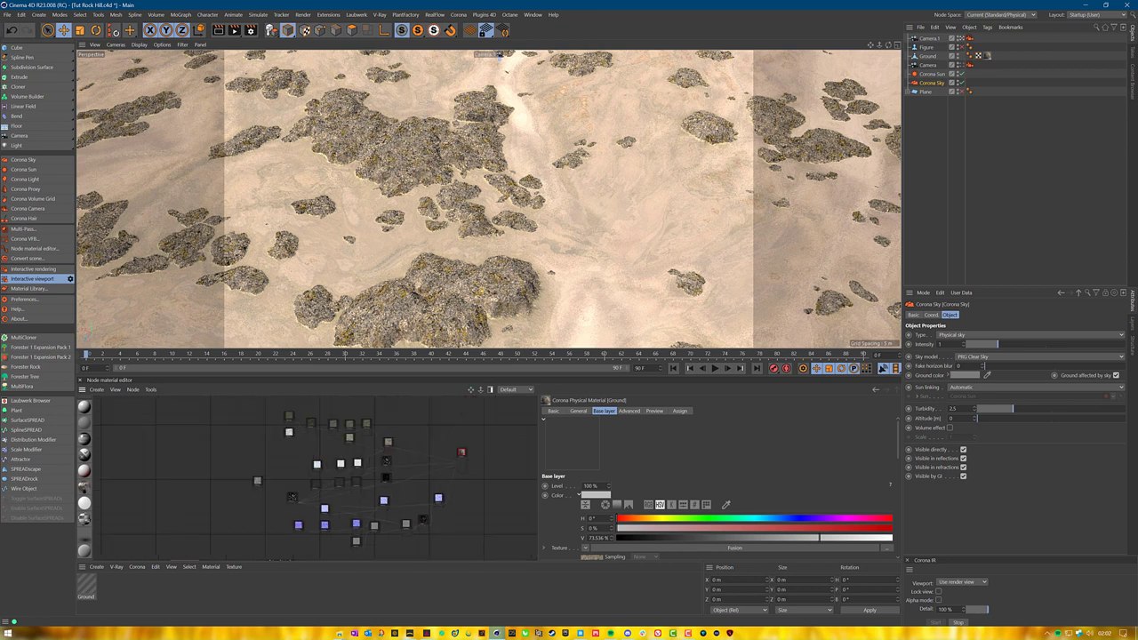
left_click(384, 502)
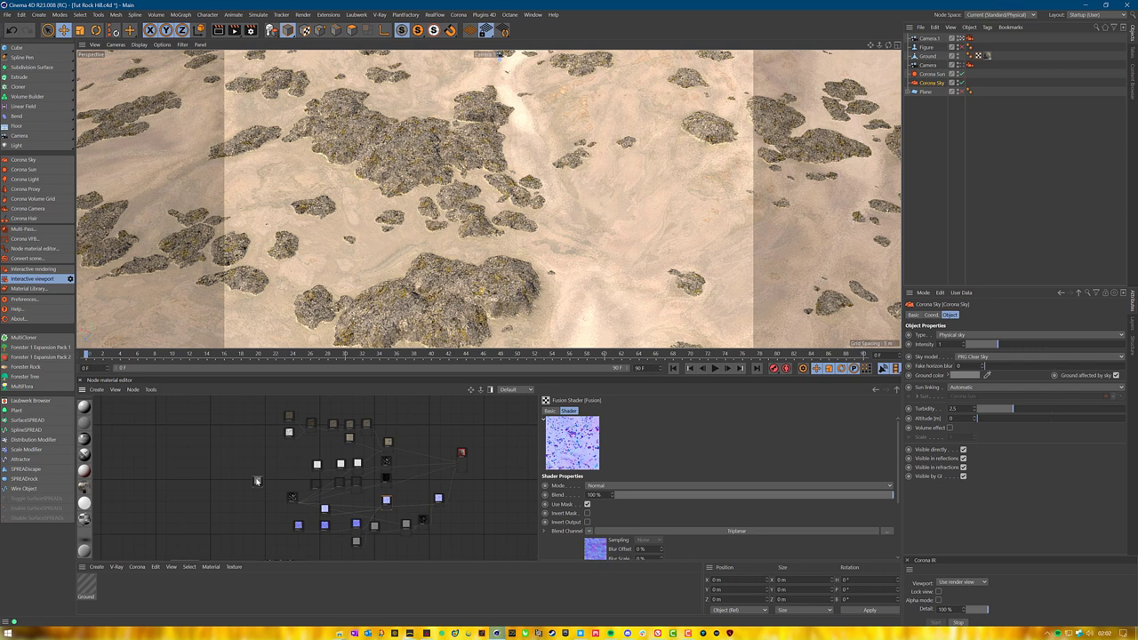
left_click(450, 527)
scroll(466, 512, "up", 4)
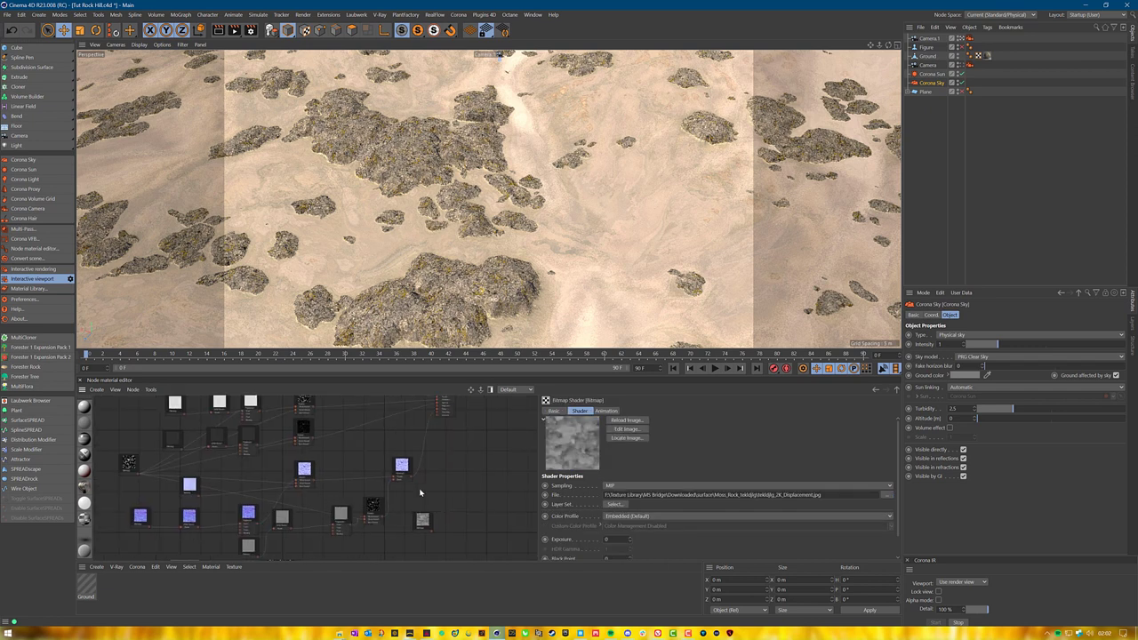
Duplicate the last Fusion shader next to the displacement bitmap and connect the rock mask bitmap to the copy's mask.
scroll(419, 497, "up", 2)
left_click_drag(342, 512, 459, 499, "ctrl")
left_click_drag(425, 536, 405, 500)
scroll(310, 478, "down", 2)
middle_click_drag(287, 480, 361, 474)
left_click_drag(156, 463, 498, 506)
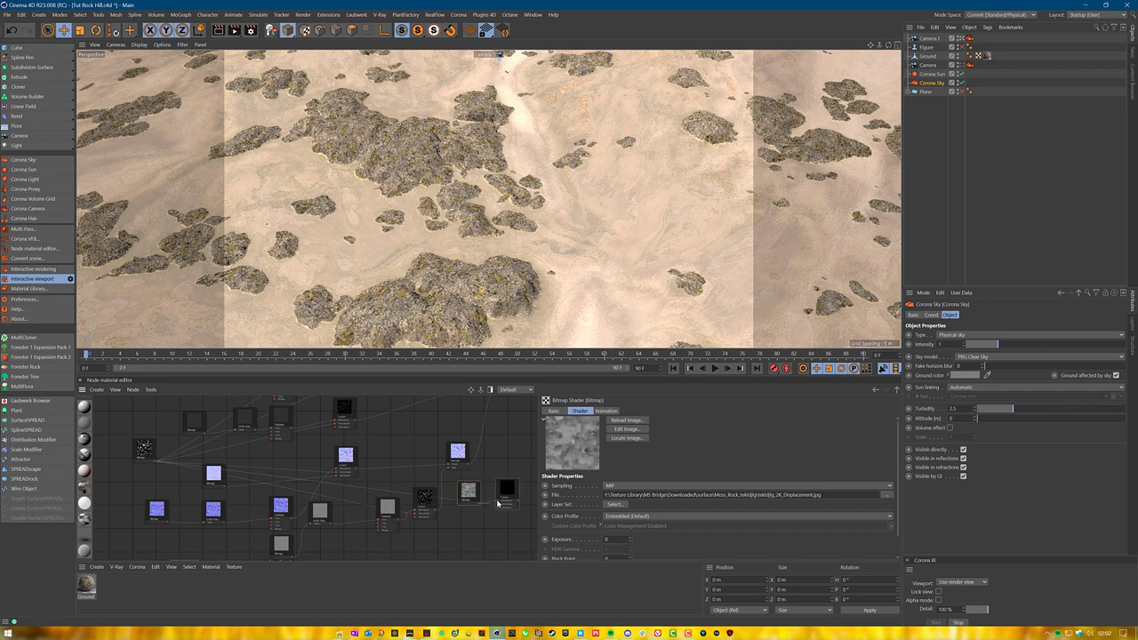
Enable Displacement in the Ground material's basic properties.
middle_click_drag(499, 418, 437, 491)
left_click(445, 426)
left_click(554, 412)
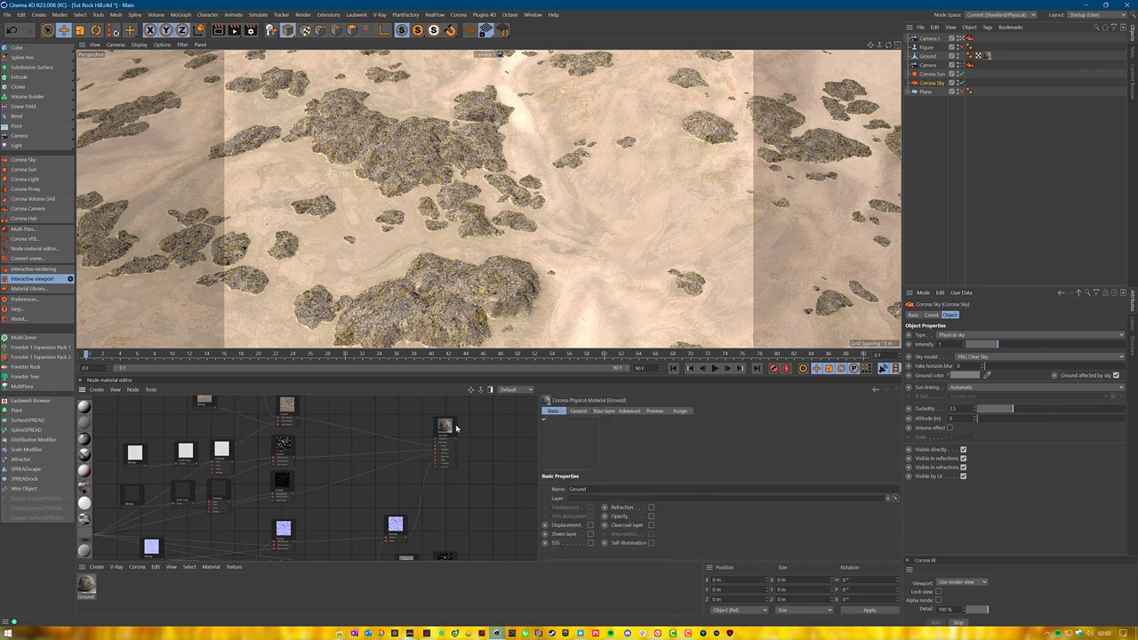
mouse_move(434, 428)
left_mouse_down()
mouse_move(463, 442)
mouse_move(438, 427)
left_mouse_up()
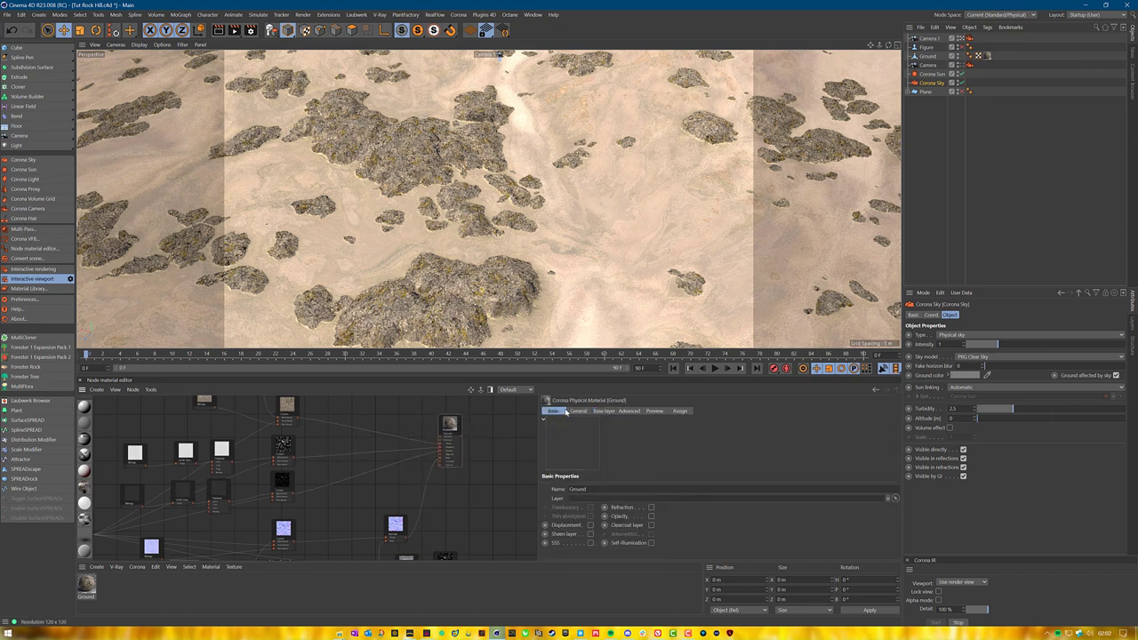
left_click(590, 525)
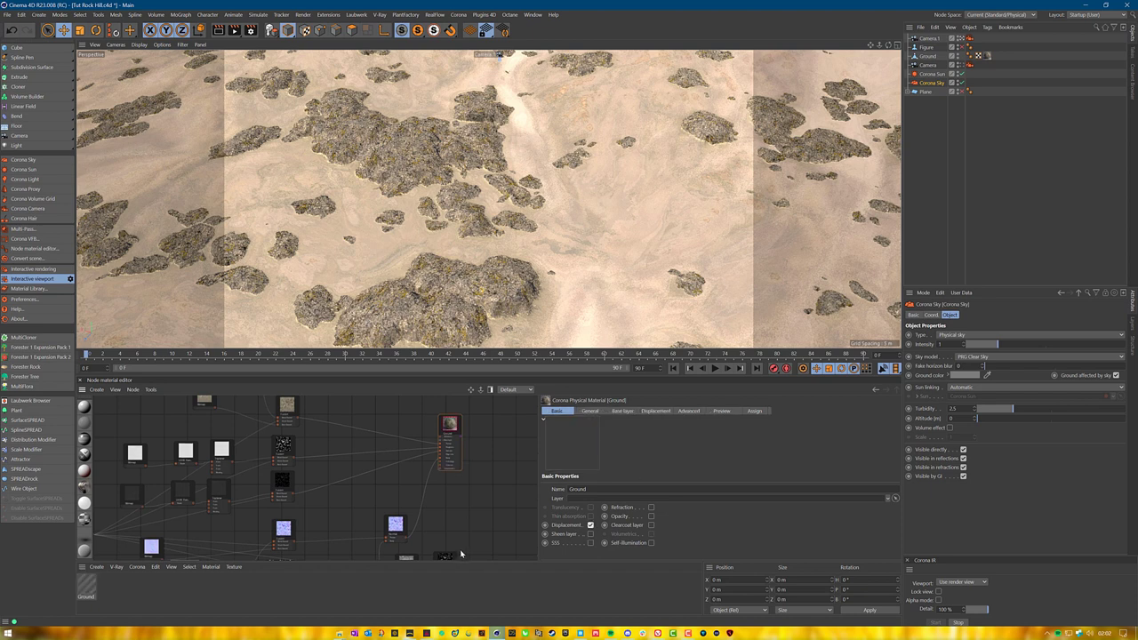
Connect the Fusion shader blending the Moss_Rock displacement bitmap to the Ground material's displacement, tidy both nodes, and open the displacement settings.
scroll(451, 534, "up", 2)
middle_click_drag(448, 484, 415, 442)
left_click_drag(413, 532, 413, 472)
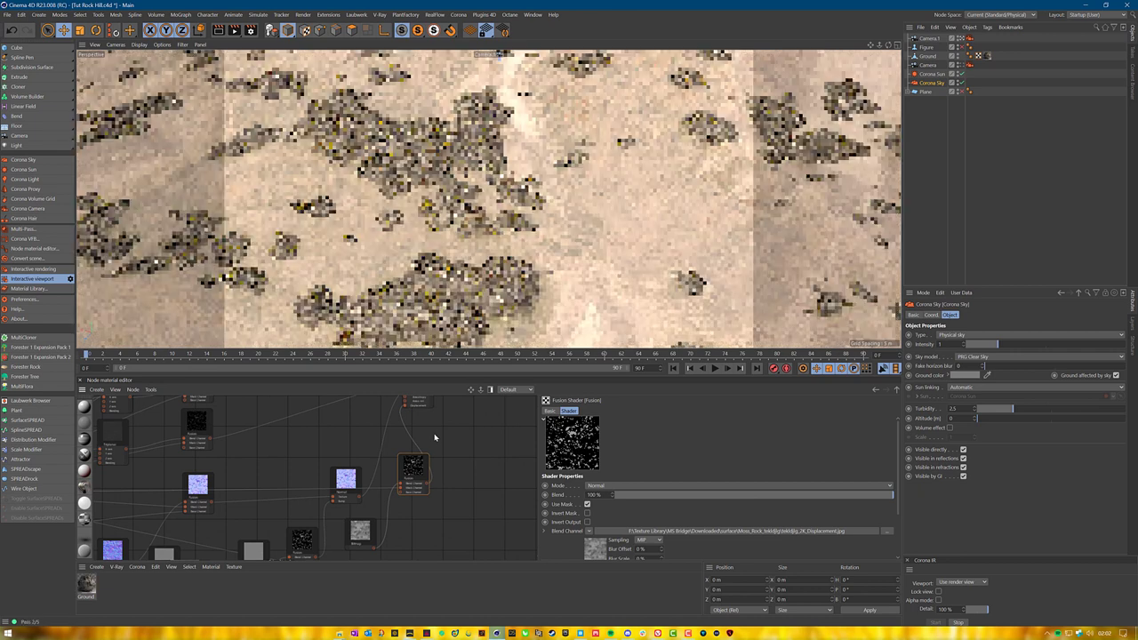
middle_click_drag(426, 427, 433, 489)
left_click_drag(433, 407, 485, 417)
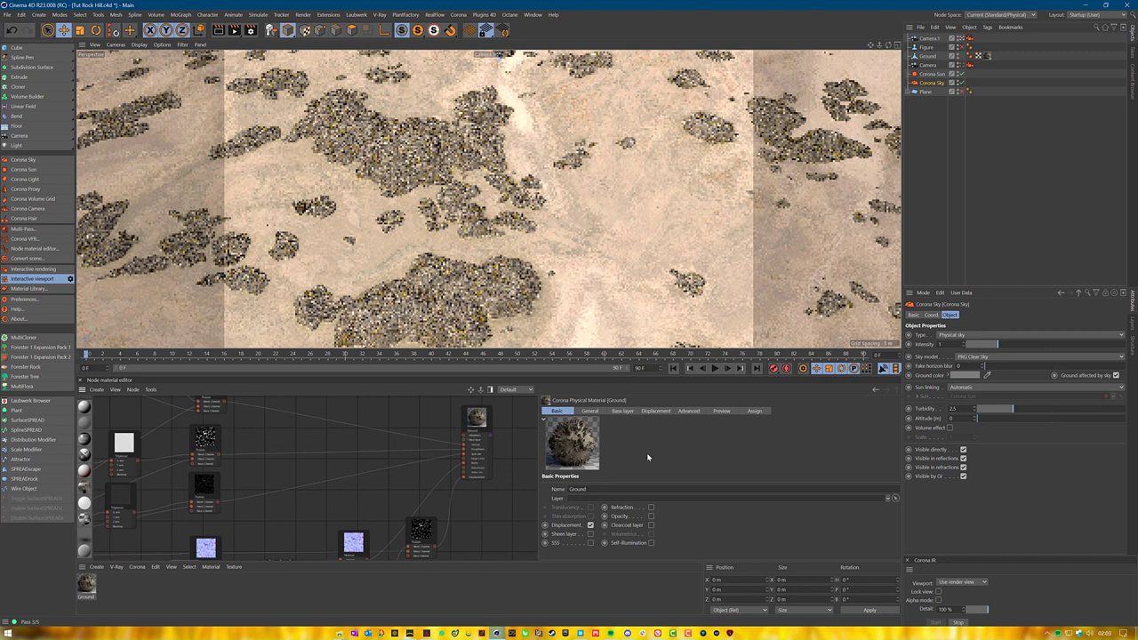
left_click(656, 411)
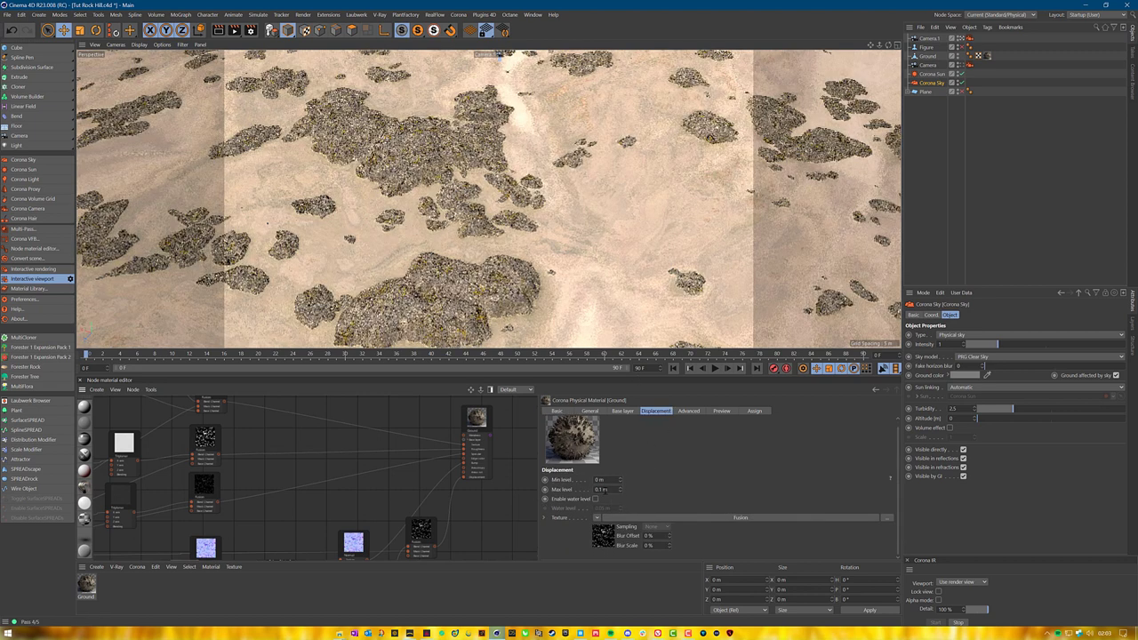
Switch to Quixel Bridge and examine the size and renders of the Icelandic Mossy Rock 2x2 M surface.
left_click(580, 633)
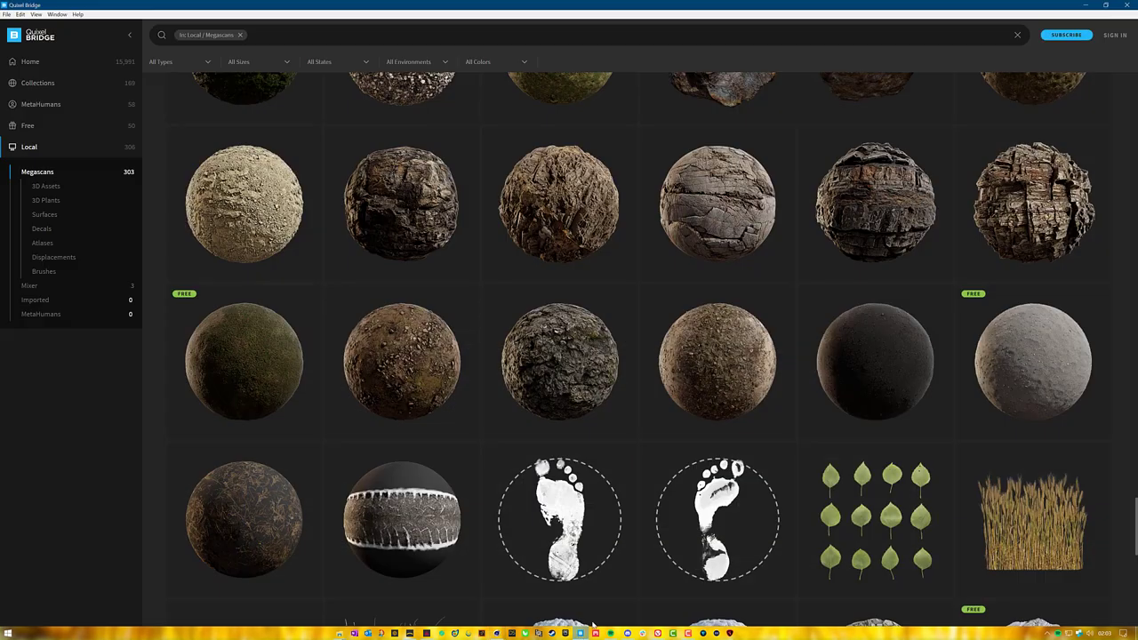
left_click(591, 374)
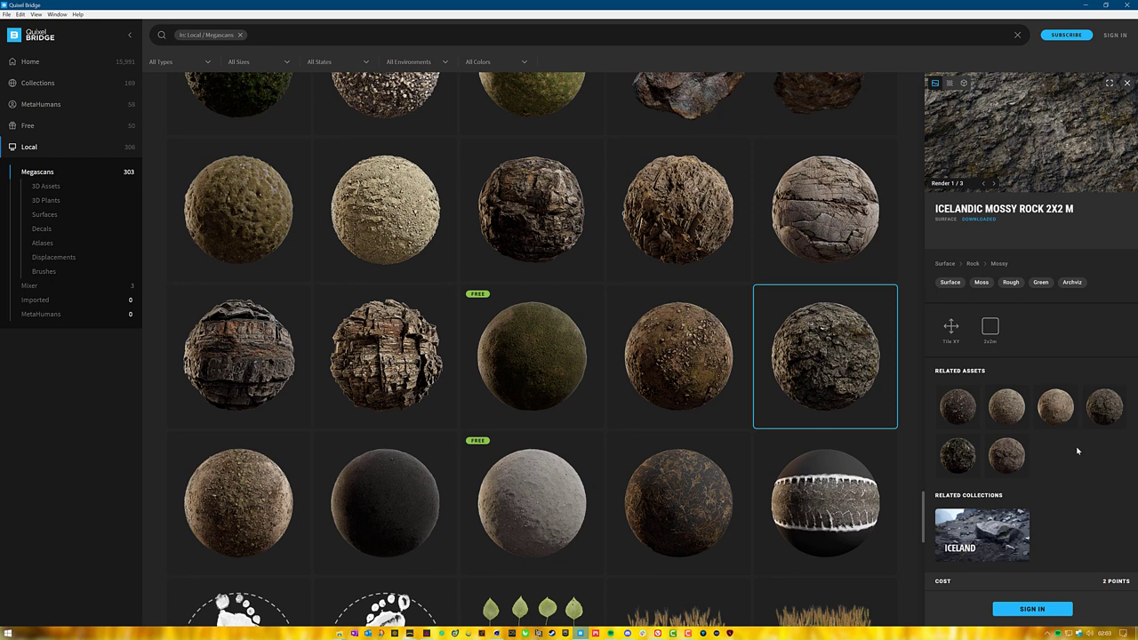
left_click(993, 184)
left_click(994, 184)
left_click(994, 184)
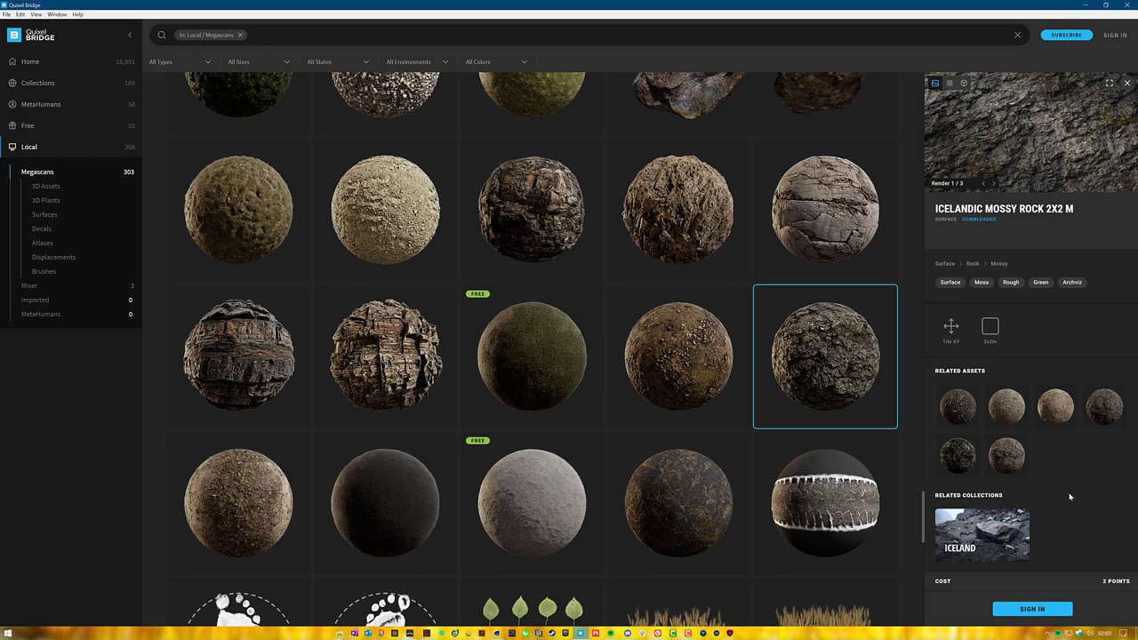
left_click(1084, 5)
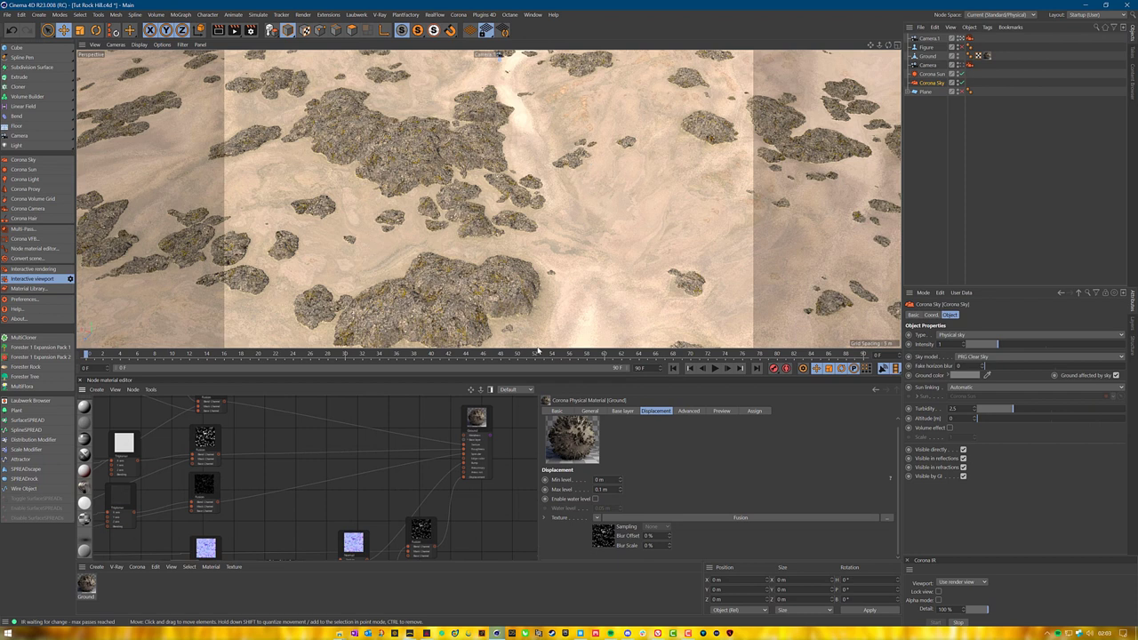
Set the Ground material's maximum displacement level to 1 m.
double_click(614, 489)
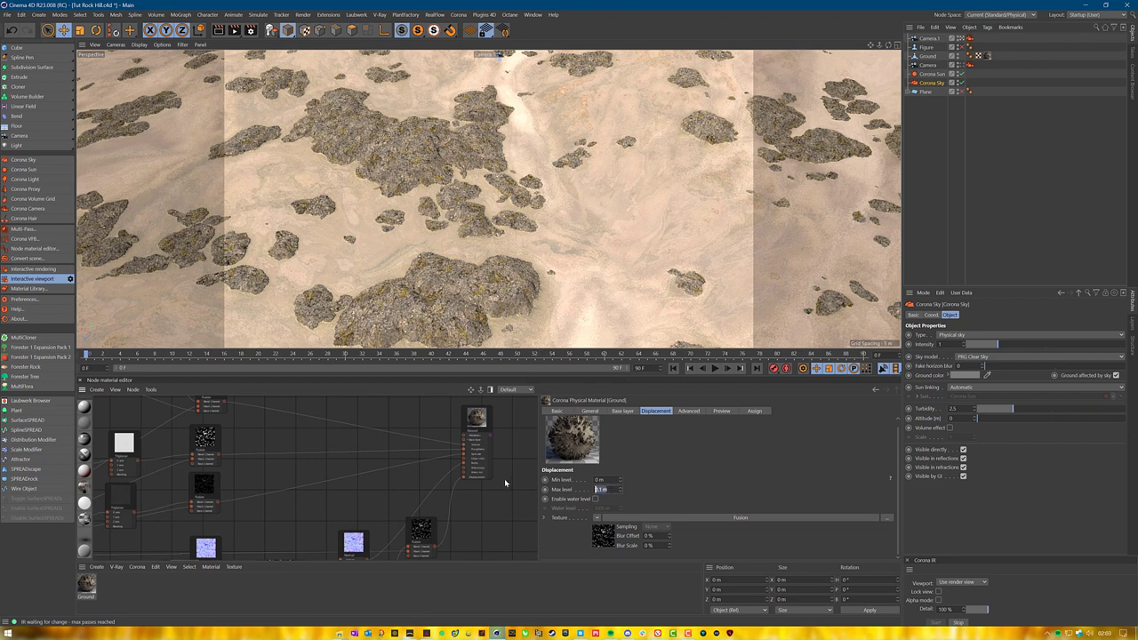
type("1")
key("Return")
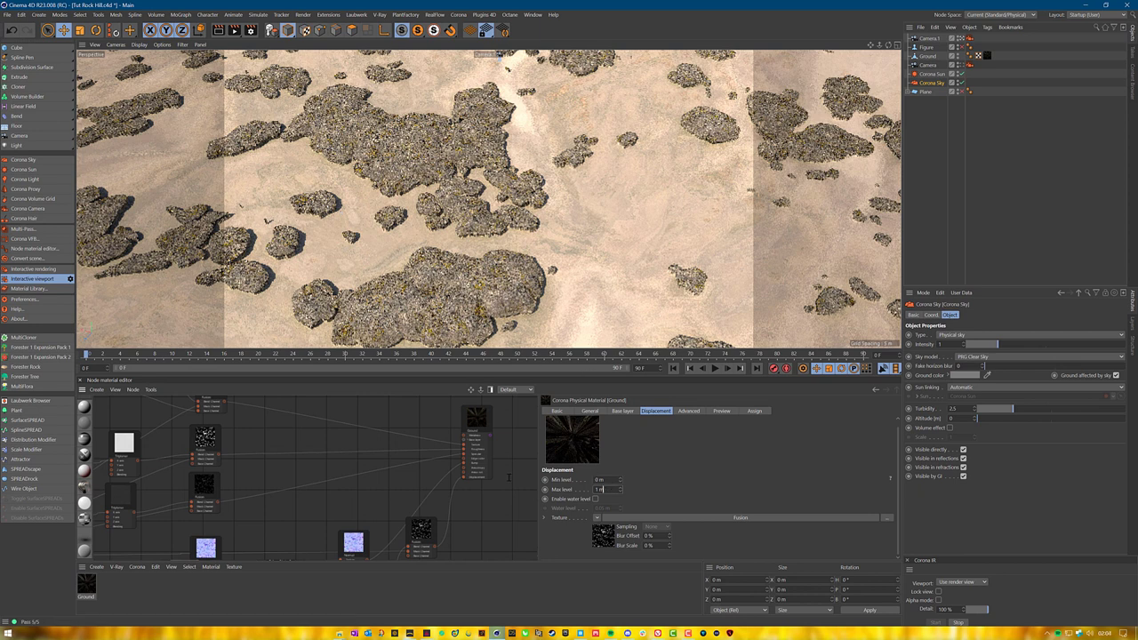
Try minimum displacement levels of -0.1 m and -0.5 m, and switch the water level on and off again.
left_click(599, 479)
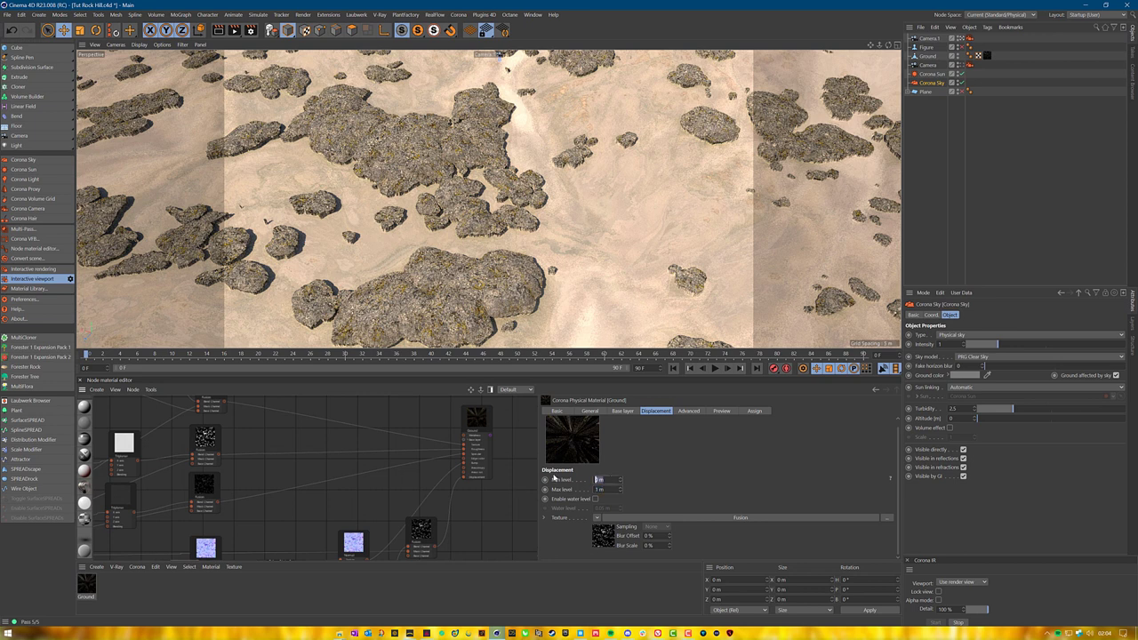
type("-")
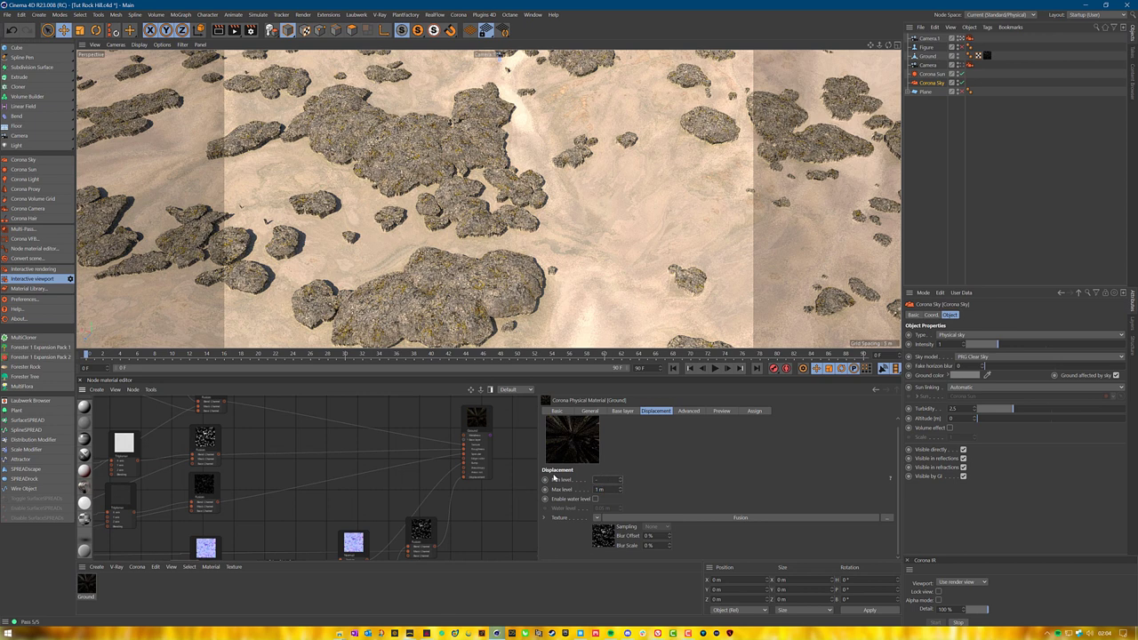
type("0.1")
key("Return")
double_click(610, 478)
key("BackSpace")
type("-0.5")
key("Return")
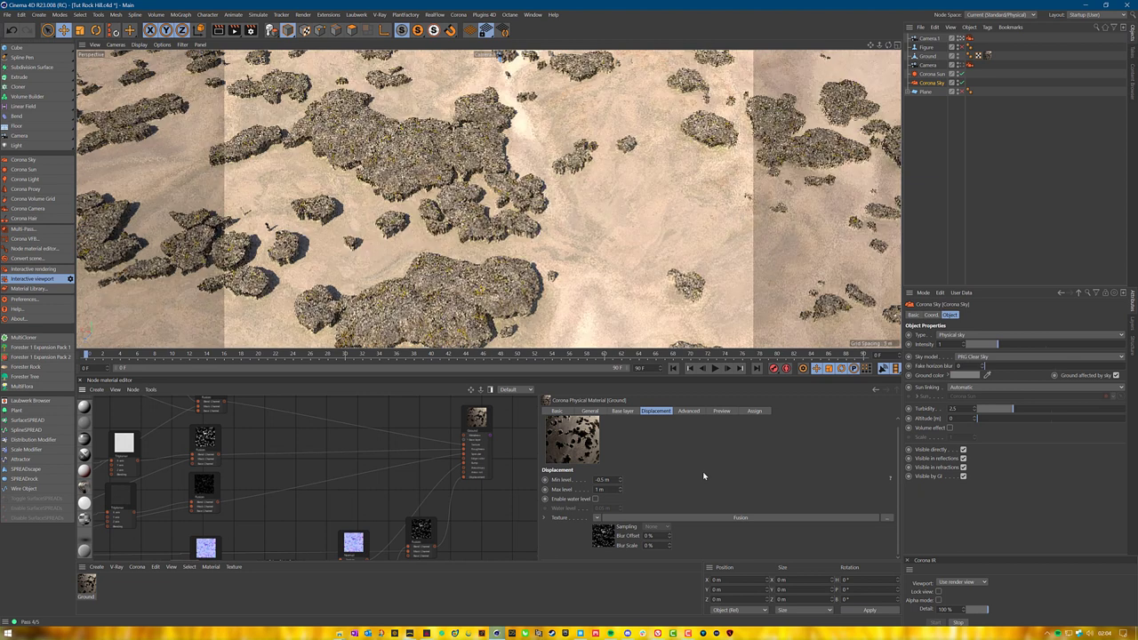
left_click(595, 498)
left_click(594, 498)
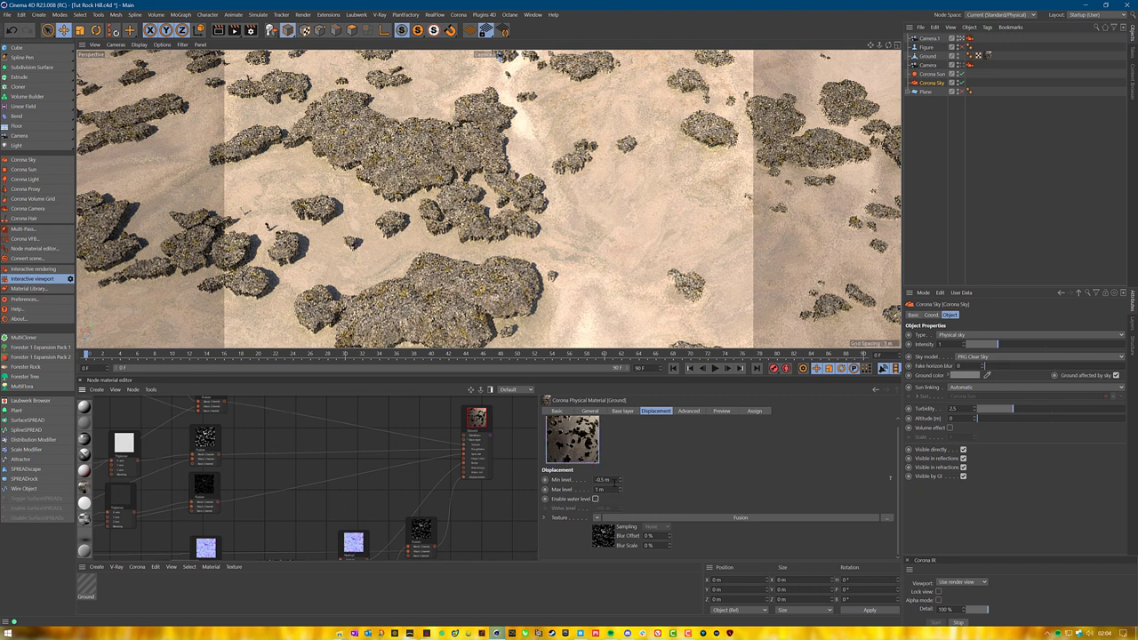
Set the minimum displacement level to 0 m and the maximum to 0.2 m, and view the scene through Camera.
left_click_drag(612, 479, 594, 479)
type("0")
key("Tab")
type("2")
key("Return")
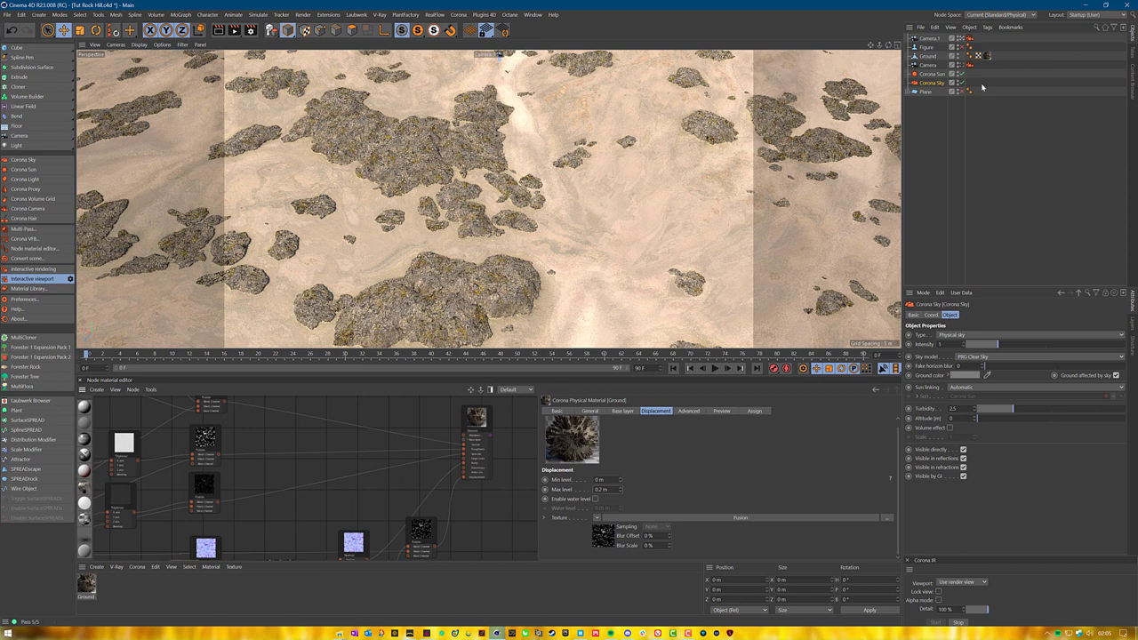
left_click(961, 65)
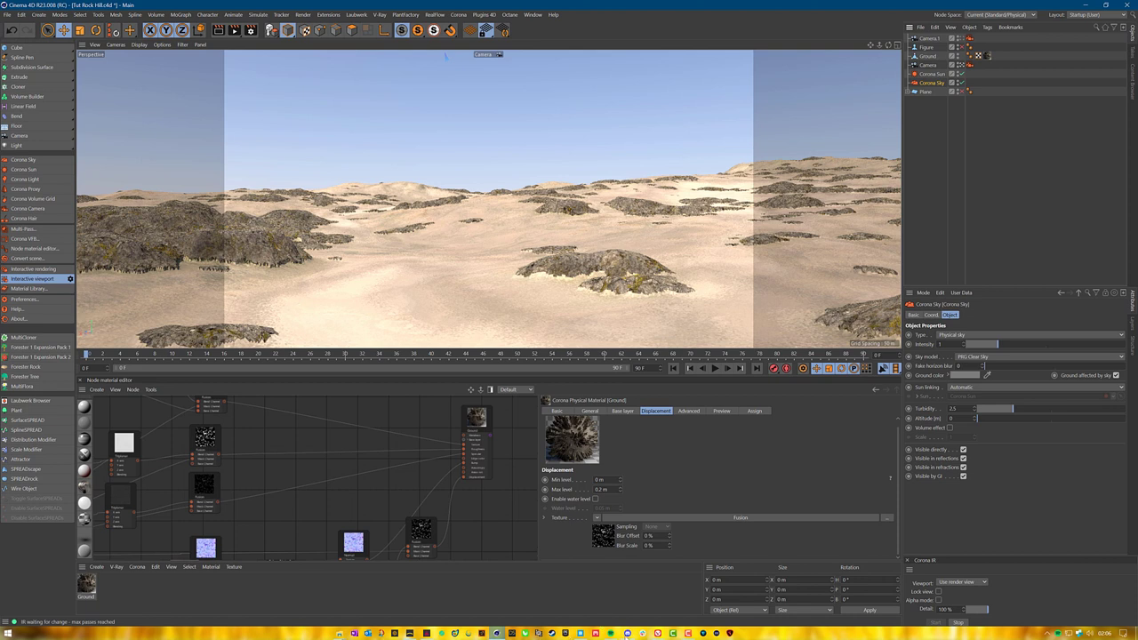
Find the Icelandic Slate Rock 2x2 M surface in Quixel Bridge's local library, inspect its file folder, and close the folder.
left_click(579, 634)
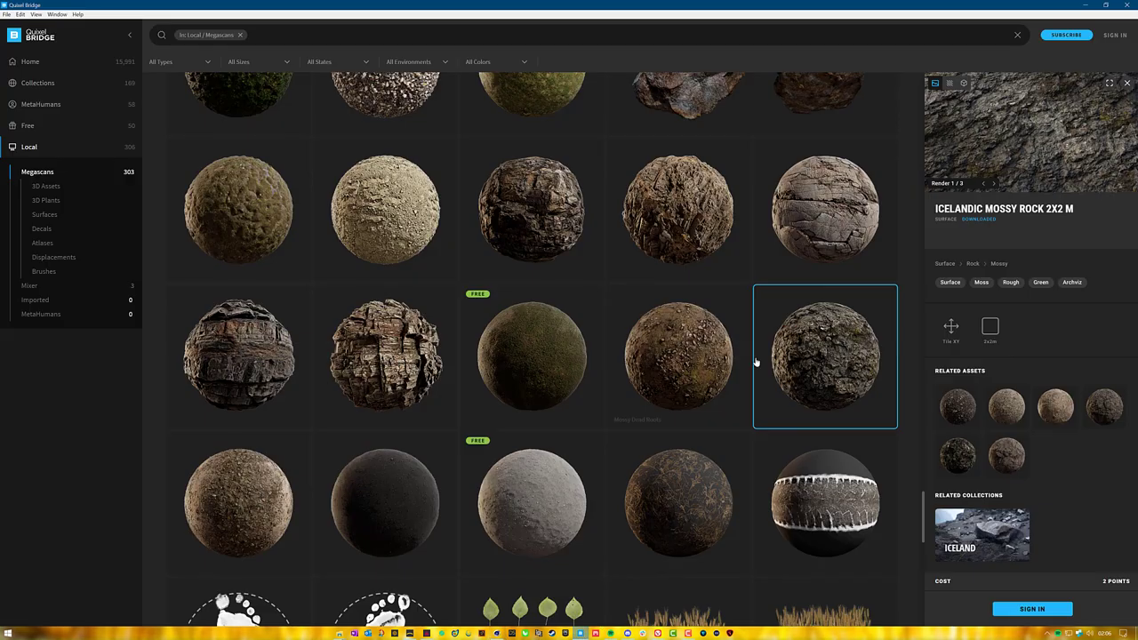
scroll(809, 358, "down", 5)
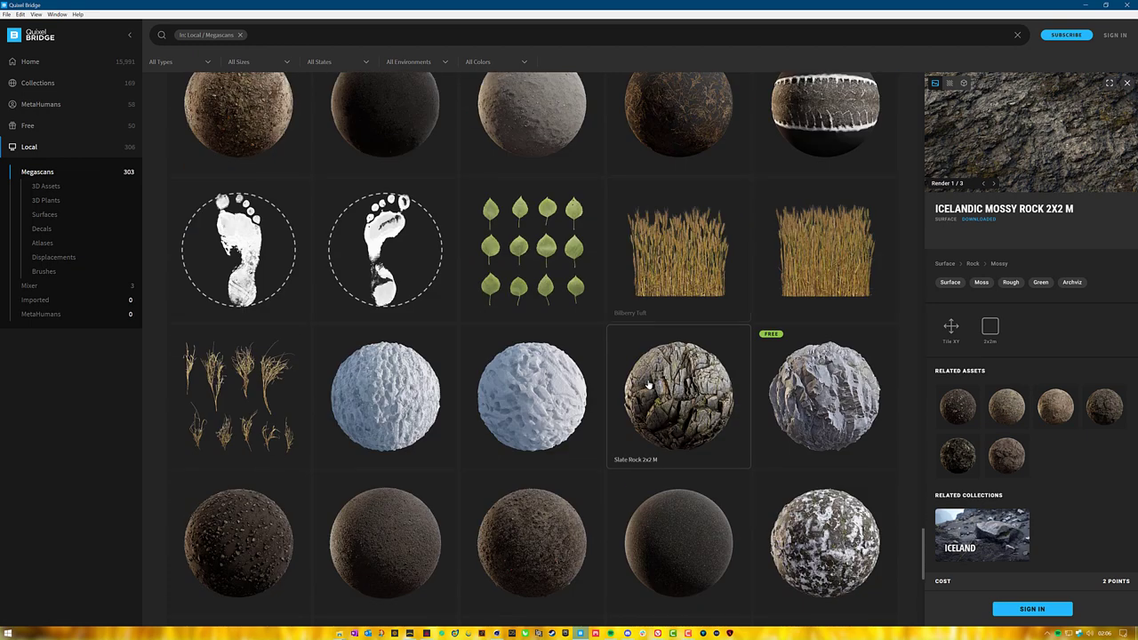
scroll(648, 384, "down", 2)
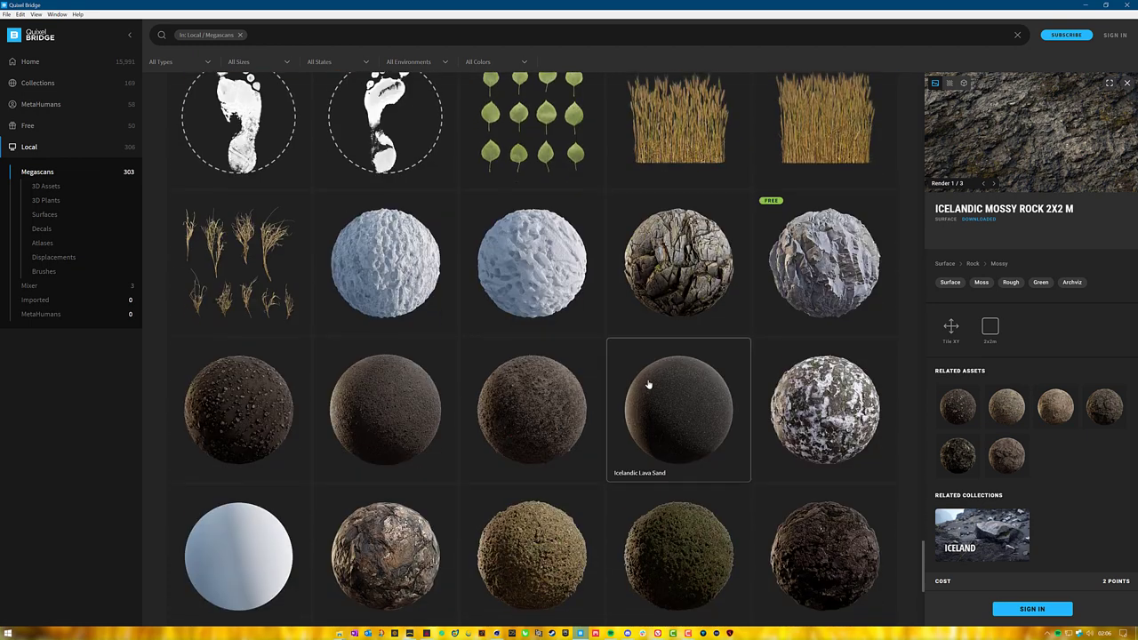
scroll(648, 384, "down", 2)
scroll(648, 384, "up", 2)
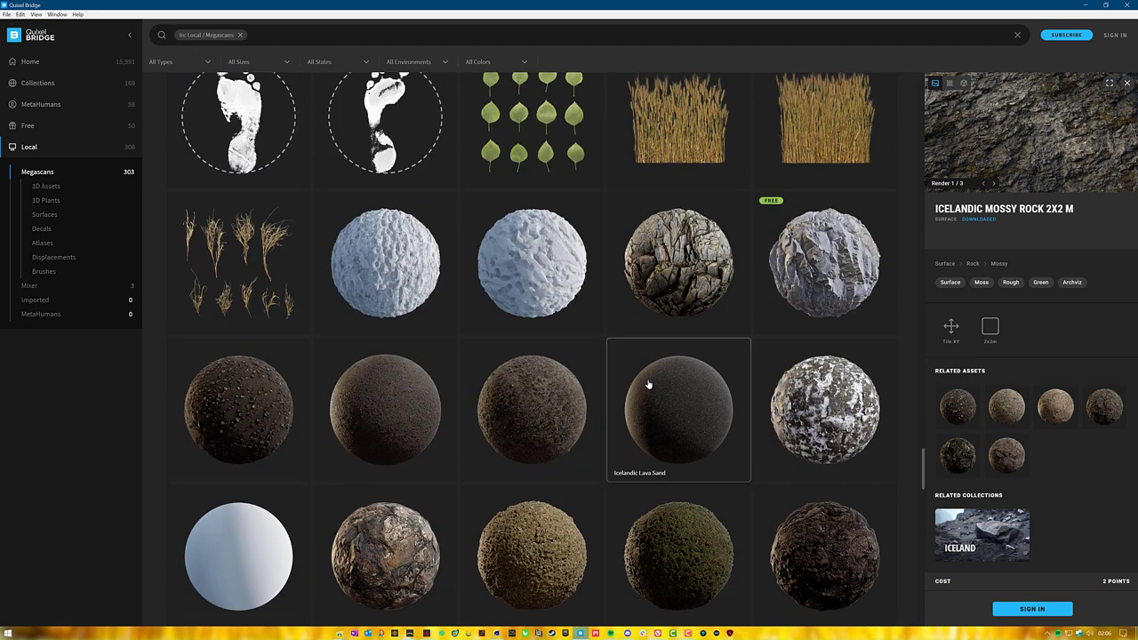
left_click(815, 282)
right_click(843, 264)
left_click(851, 267)
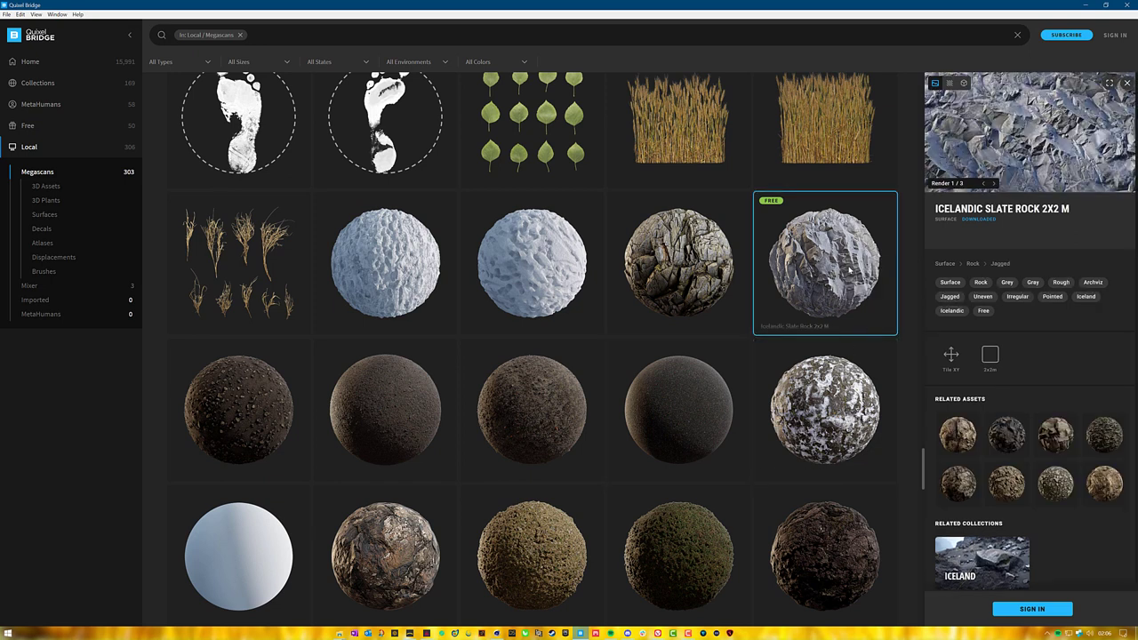
left_click(1084, 6)
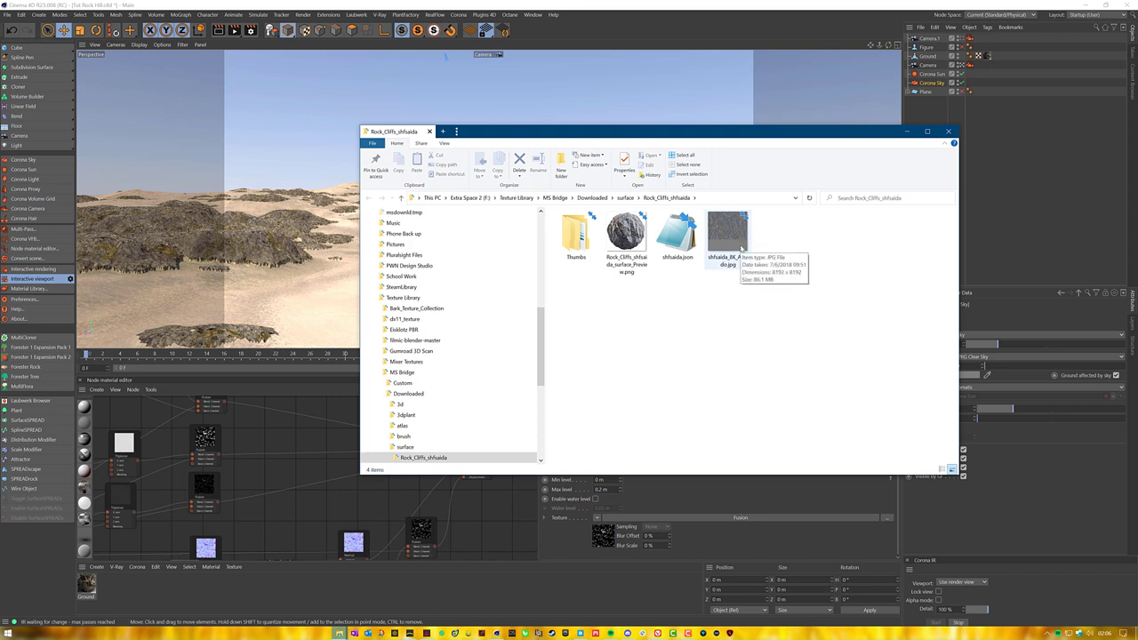
left_click(946, 132)
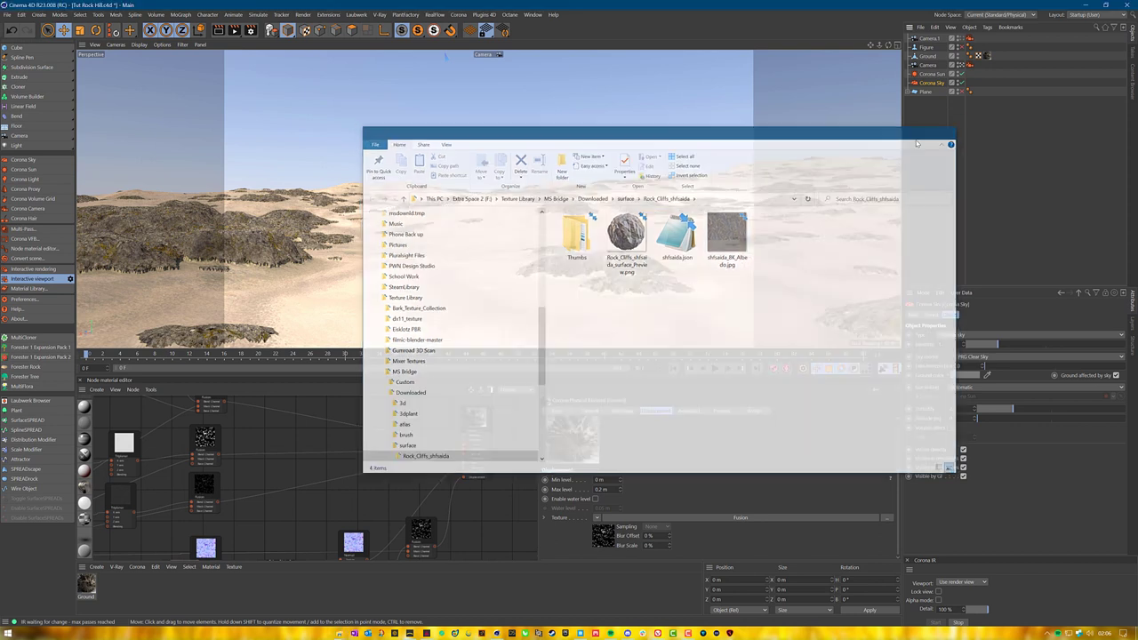
Return to Quixel Bridge and sign in with Epic Games.
left_click(579, 634)
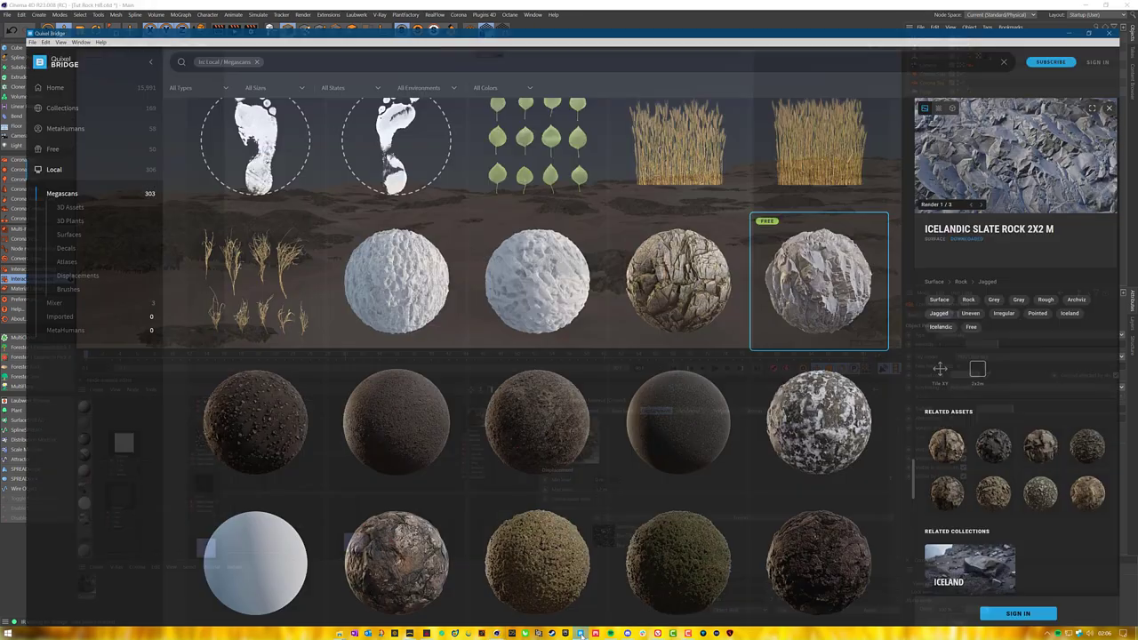
left_click(1032, 609)
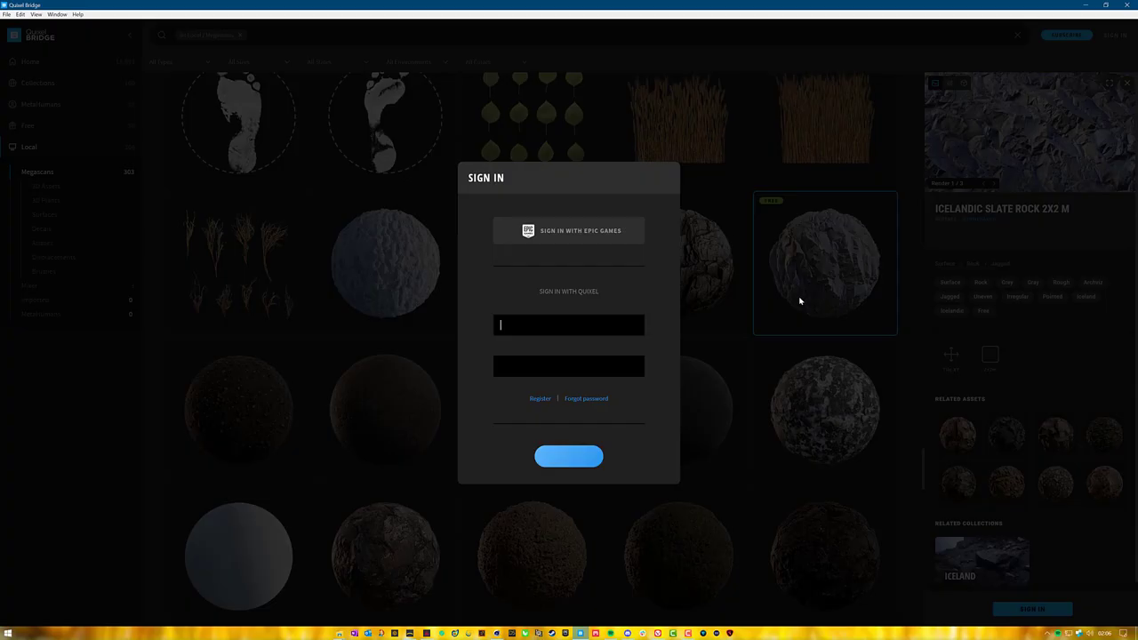
left_click(575, 233)
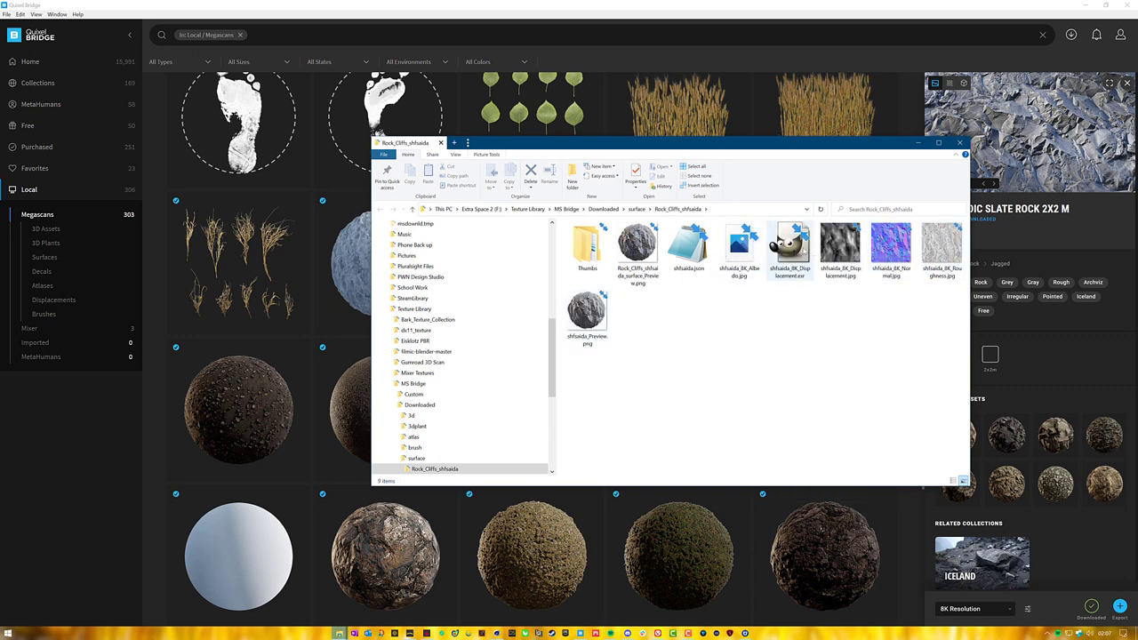
Switch to Cinema 4D and add the Rock_Cliffs 8K displacement and normal JPG maps to the Ground node graph, closing the folder.
left_click(840, 248)
left_click(1085, 5)
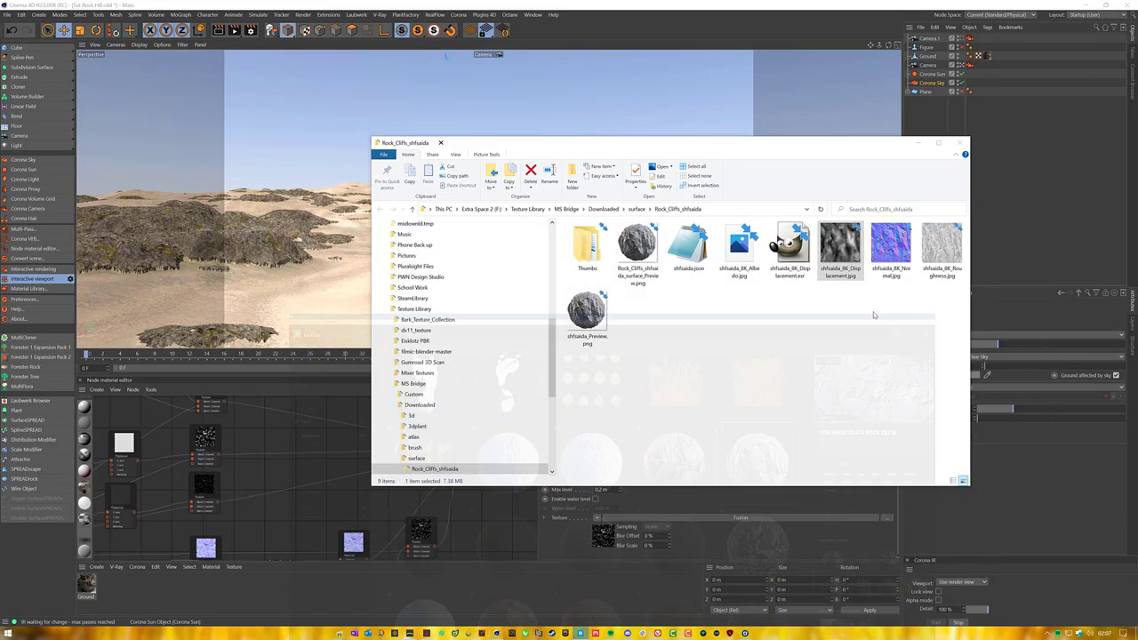
left_click_drag(841, 255, 828, 336)
left_click_drag(891, 249, 360, 514)
left_click(917, 142)
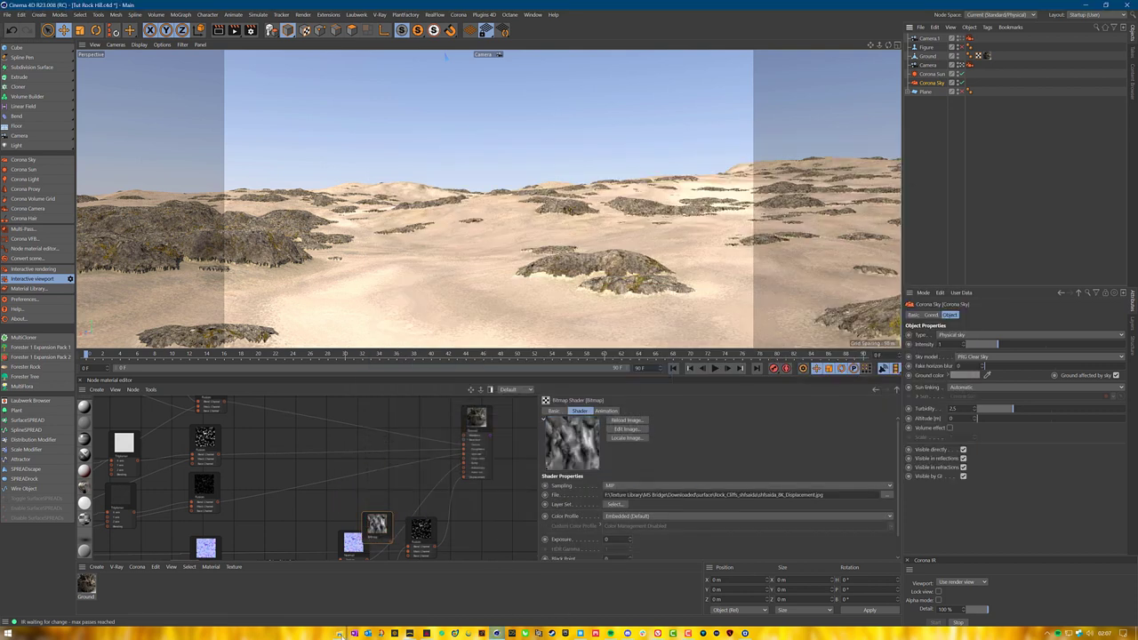
mouse_move(342, 633)
left_click(507, 598)
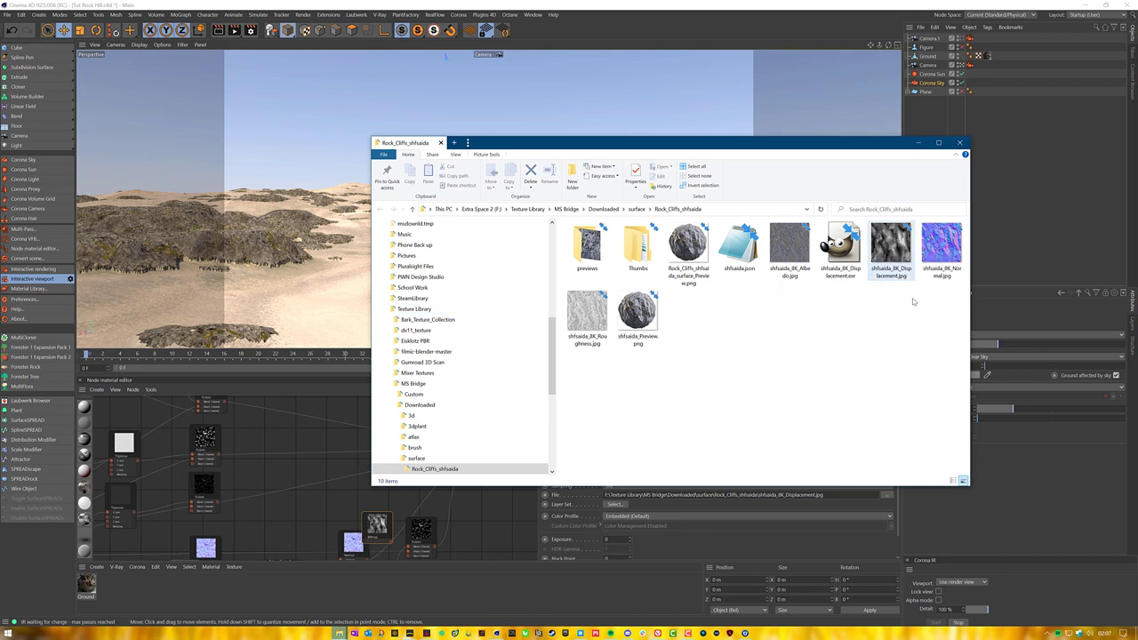
left_click_drag(942, 247, 321, 533)
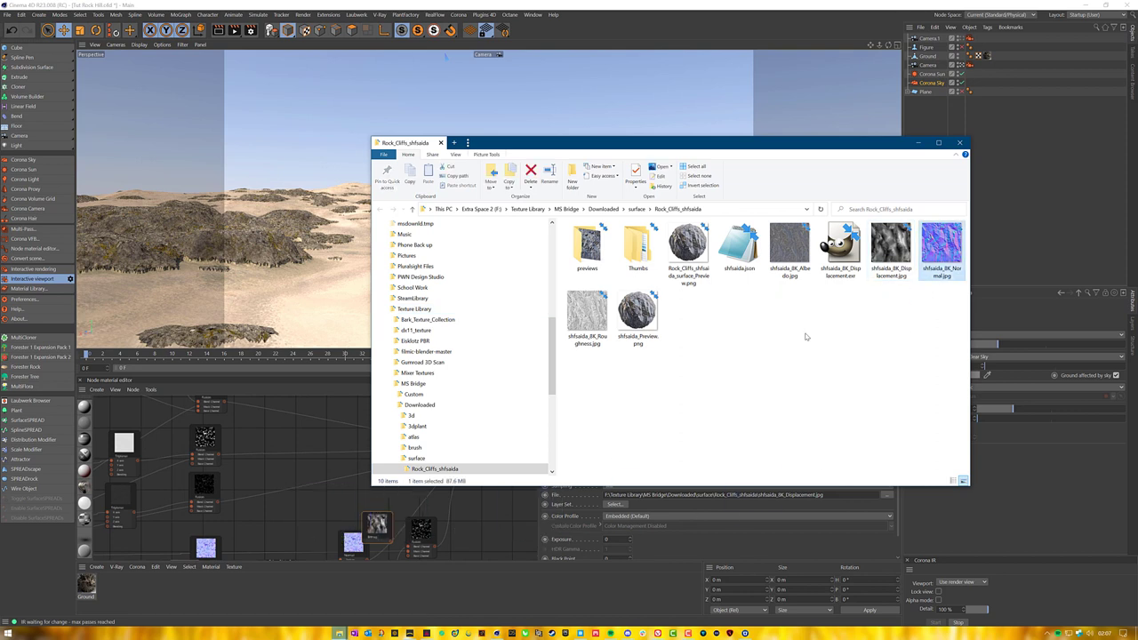
left_click(958, 142)
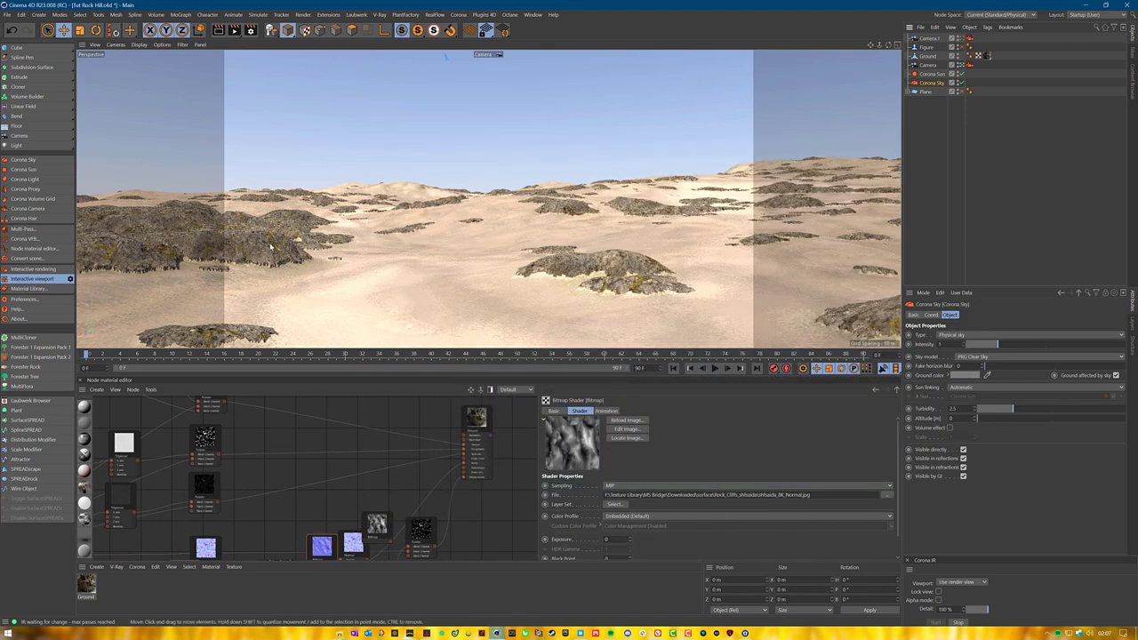
Connect the Rock_Cliffs displacement bitmap to the displacement Fusion's blend channel and delete the old rock displacement bitmap.
middle_click_drag(492, 521, 400, 535)
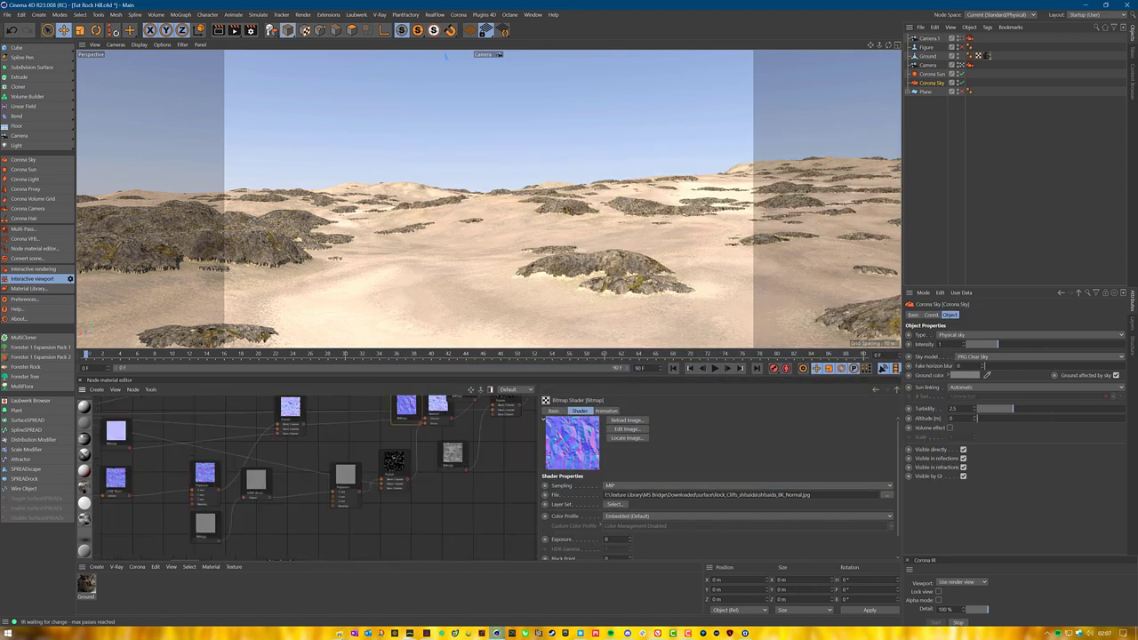
middle_click_drag(445, 398, 353, 489)
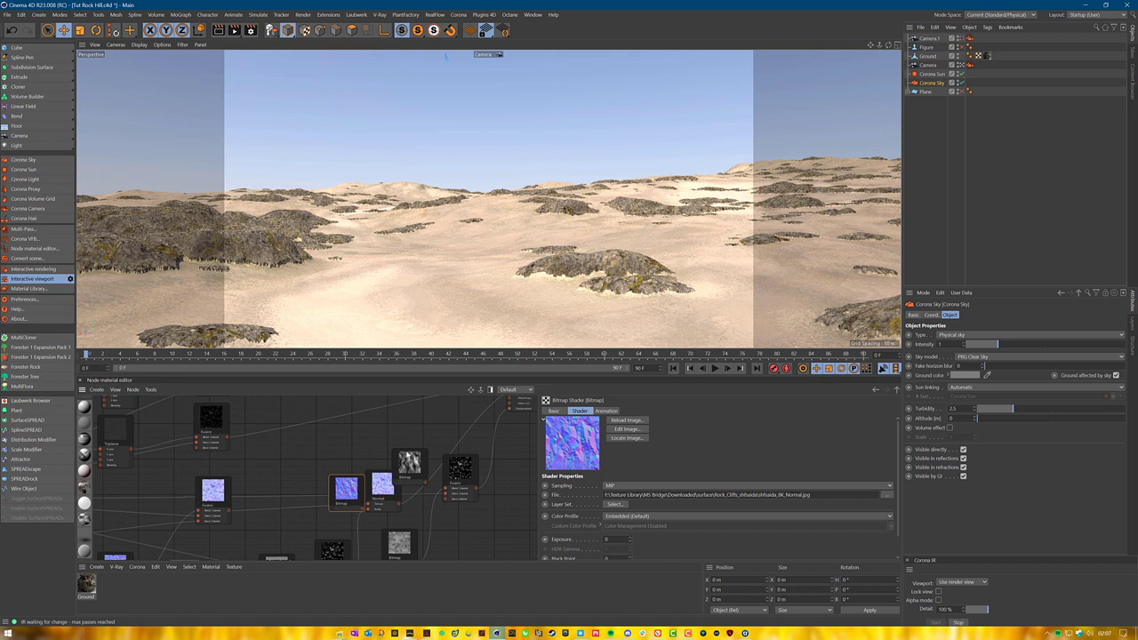
left_click_drag(346, 489, 319, 454)
left_click(372, 488)
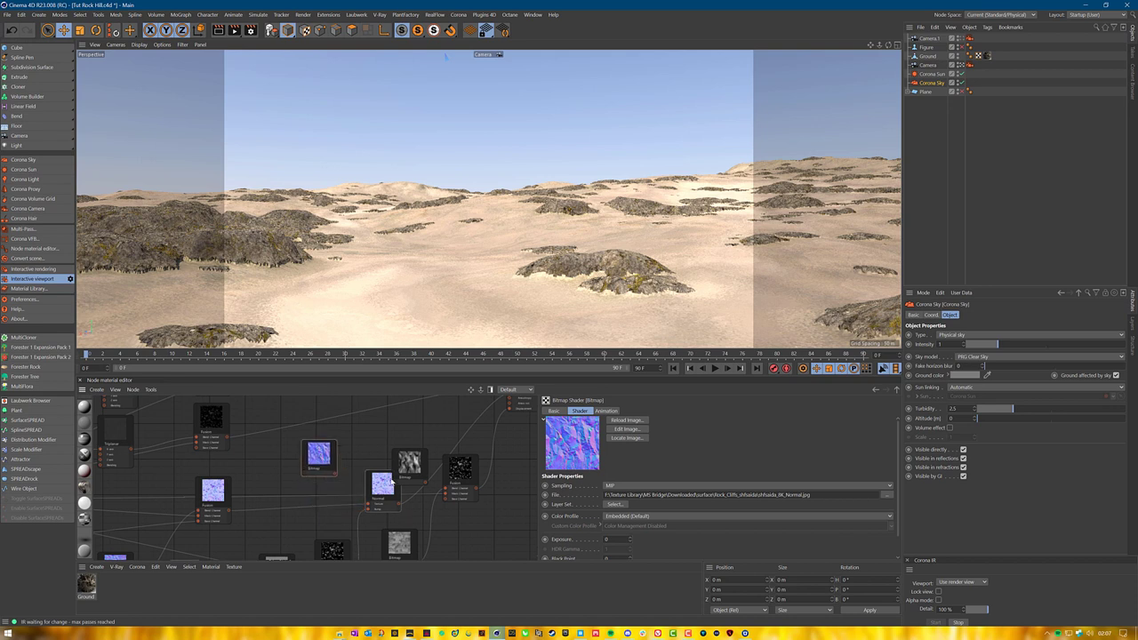
left_click_drag(409, 462, 445, 488)
middle_click_drag(482, 533, 495, 500)
left_click(411, 513)
key("Delete")
Feed the Rock_Cliffs normal bitmap into the rock normal's UVW Randomizer and delete the old Moss_Rock normal bitmap.
middle_click_drag(287, 483, 376, 468)
left_click_drag(413, 411, 152, 518)
middle_click_drag(161, 517, 238, 502)
left_click_drag(236, 492, 155, 492)
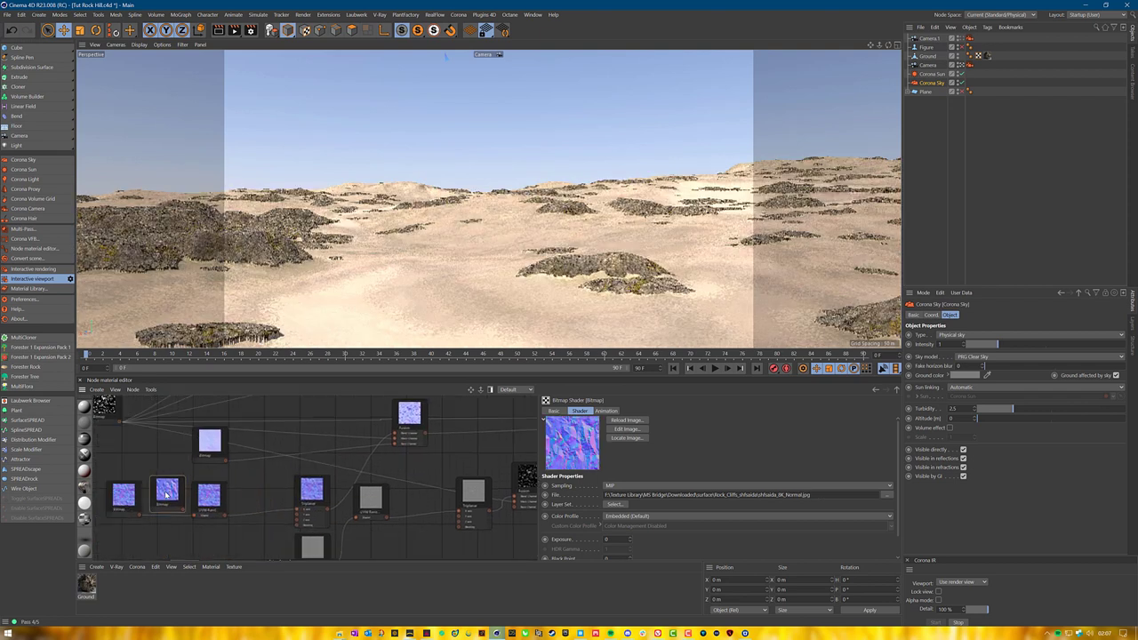
scroll(160, 496, "up", 2)
middle_click_drag(162, 497, 242, 483)
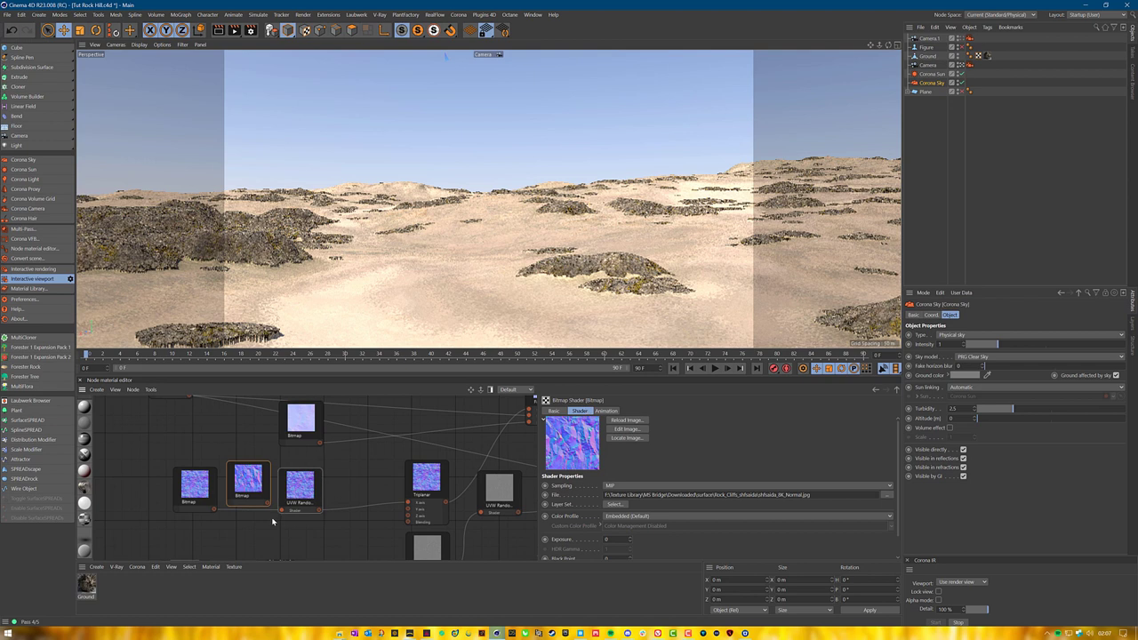
left_click_drag(268, 504, 282, 510)
left_click(184, 488)
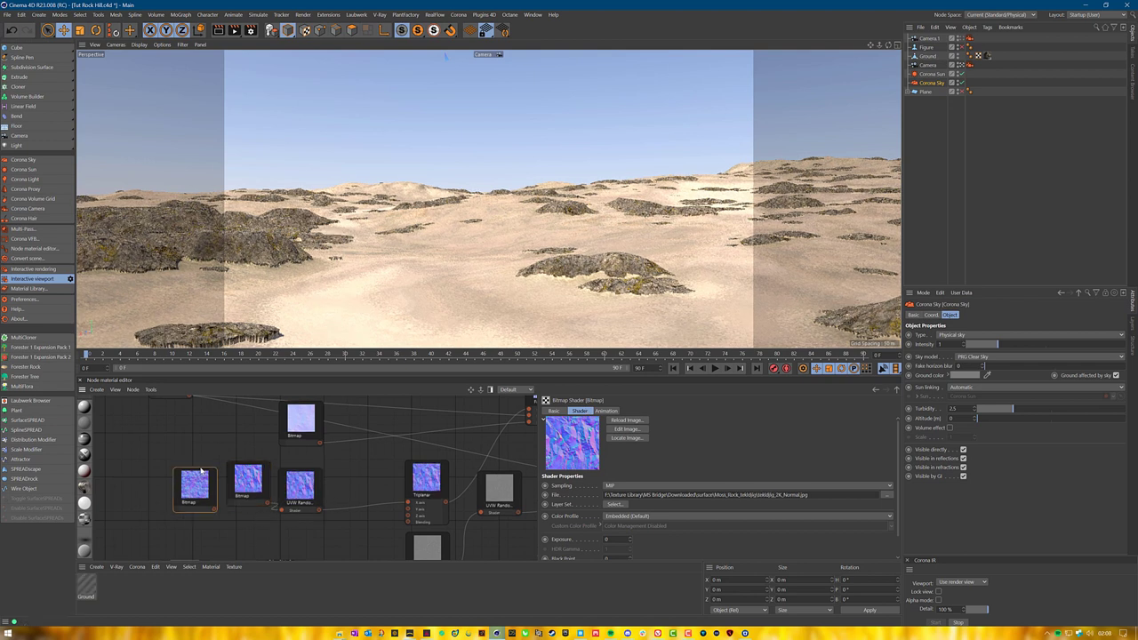
key("Delete")
left_click_drag(224, 492, 201, 494)
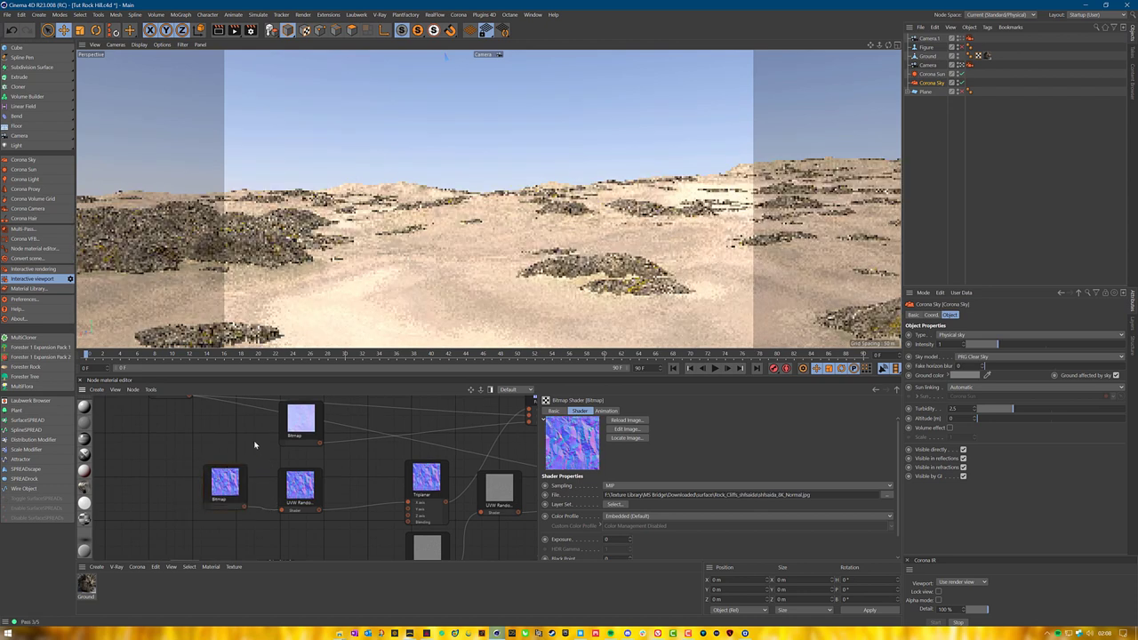
Set the sampling of both the Rock_Cliffs displacement and normal bitmaps to None.
middle_click_drag(502, 522, 227, 525)
left_click(427, 481)
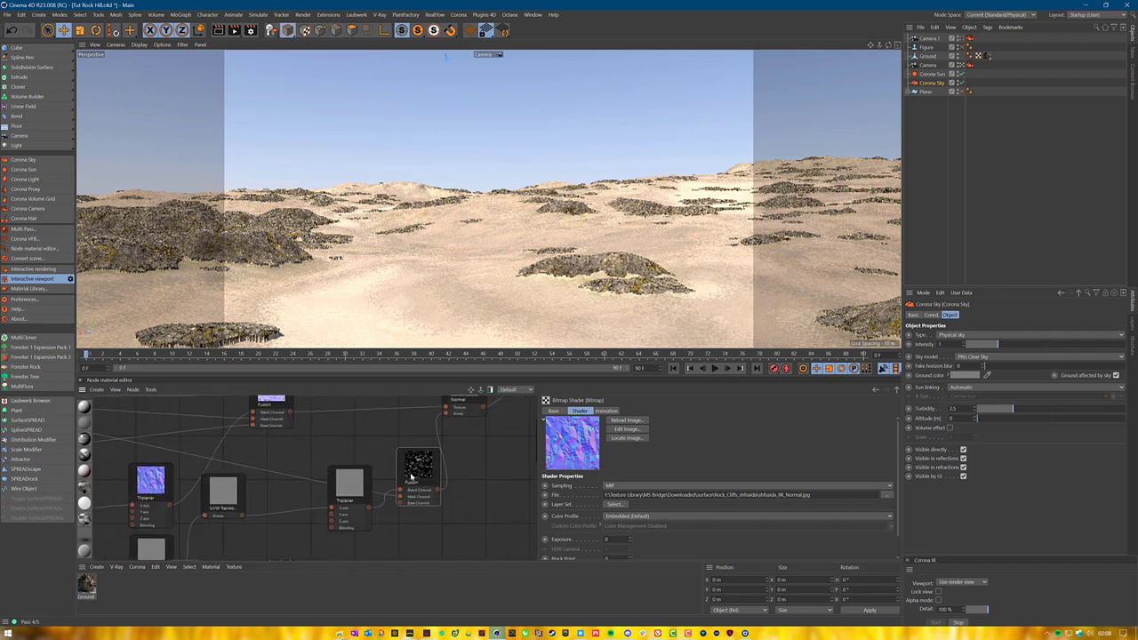
middle_click_drag(427, 481, 309, 537)
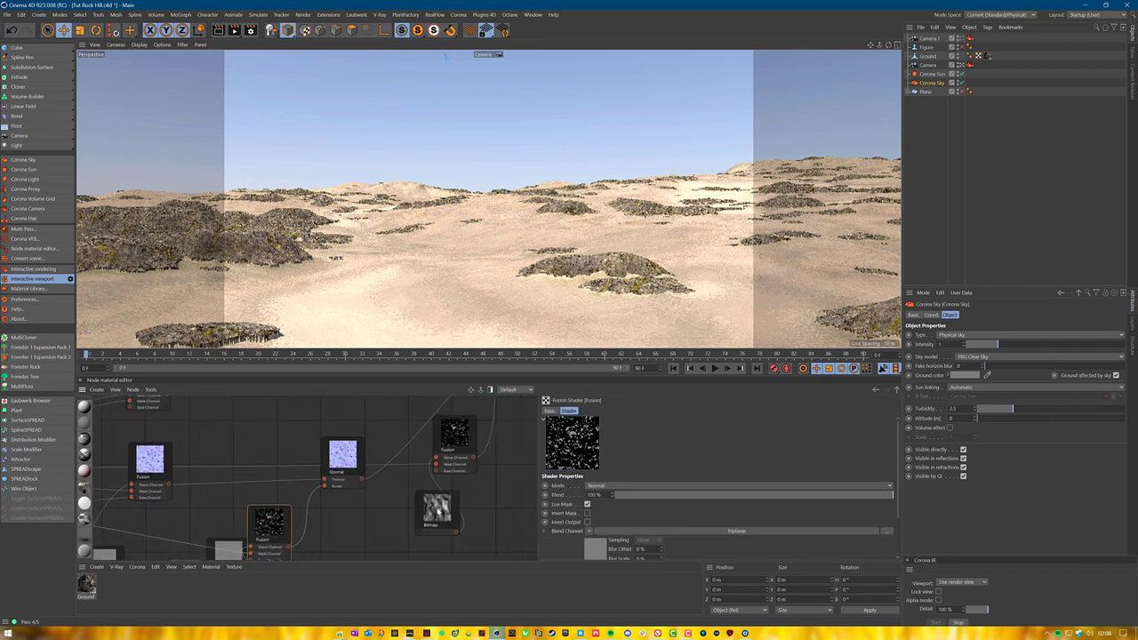
left_click_drag(437, 510, 401, 529)
left_click(613, 488)
left_click(620, 493)
middle_click_drag(133, 524, 534, 542)
left_click(285, 504)
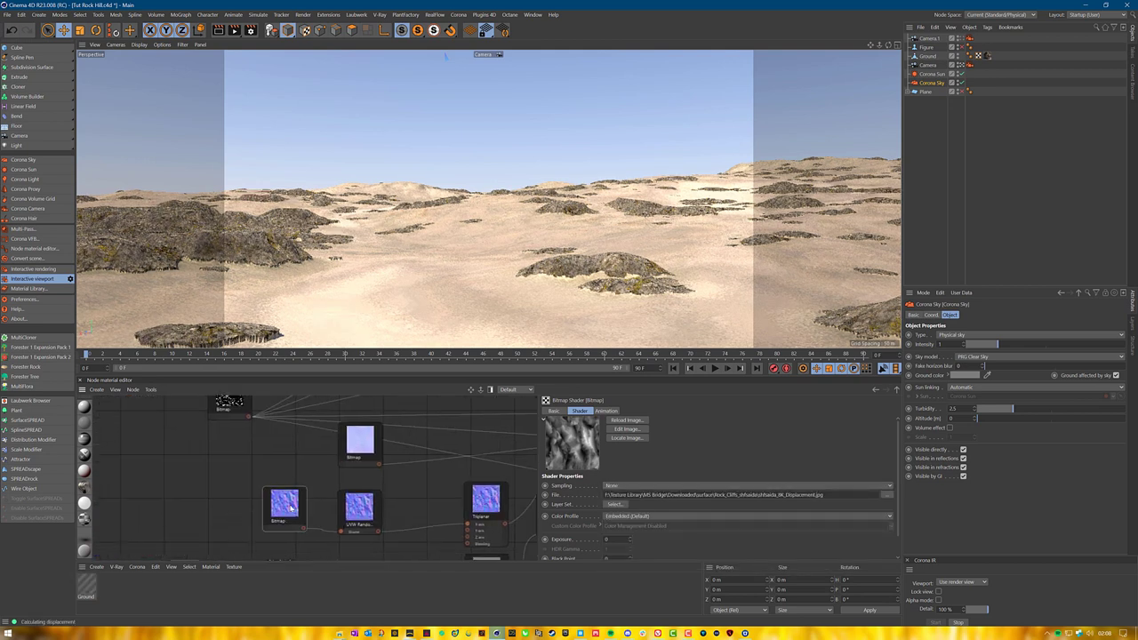
left_click(622, 486)
left_click(622, 495)
Set the Ground material's maximum displacement level to 0.5 m.
middle_click_drag(490, 467, 457, 562)
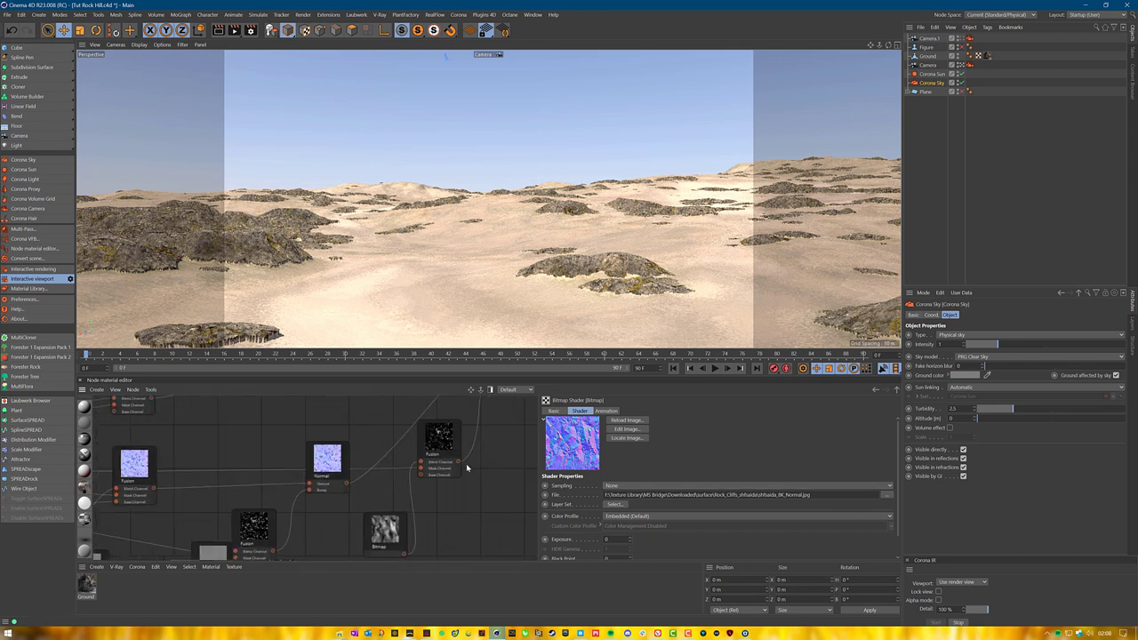
middle_click_drag(490, 418, 416, 562)
left_click(451, 425)
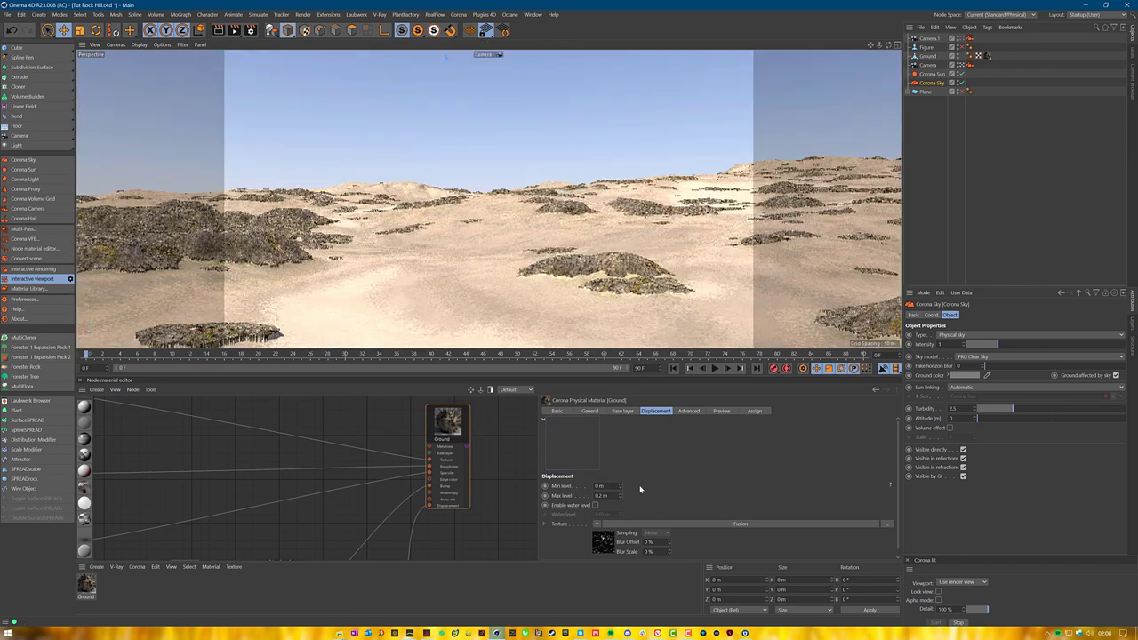
left_click_drag(608, 497, 561, 493)
key("Return")
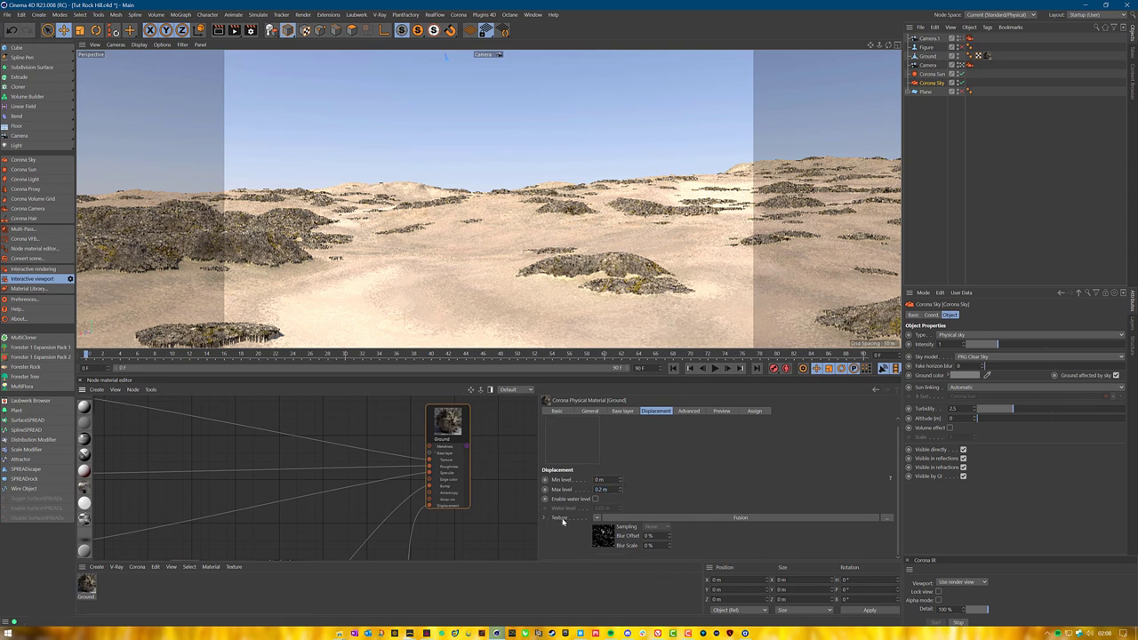
double_click(601, 489)
key("BackSpace")
type("0.5")
key("Return")
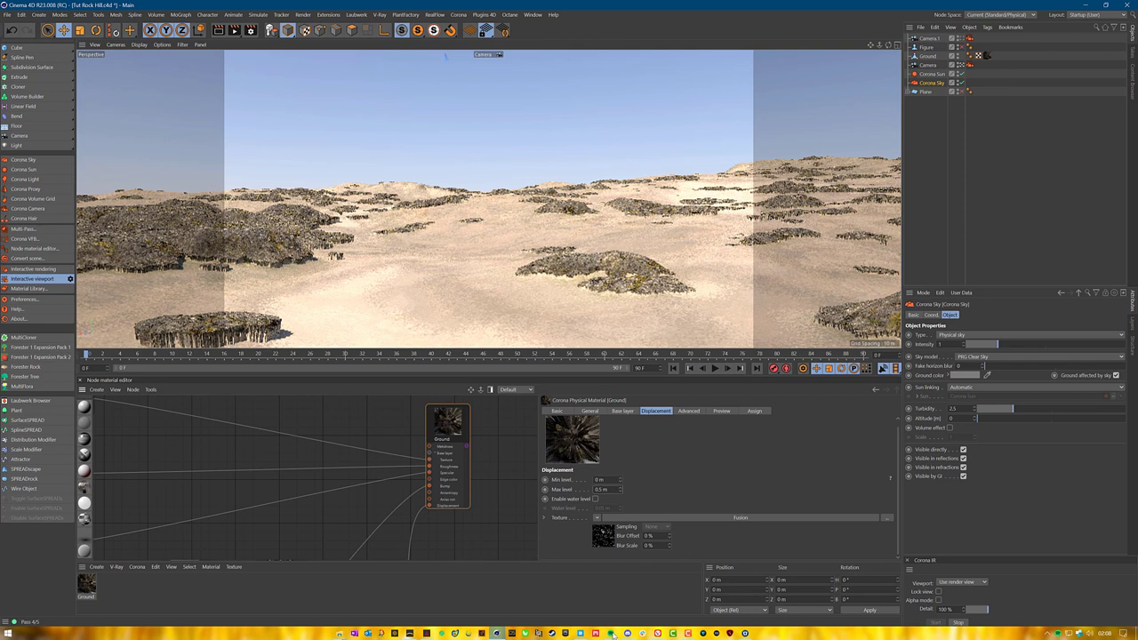
Switch to Quixel Bridge, check the Icelandic Jagged Slate Rock surface among the latest local assets, and return to Cinema 4D.
key("alt+Tab")
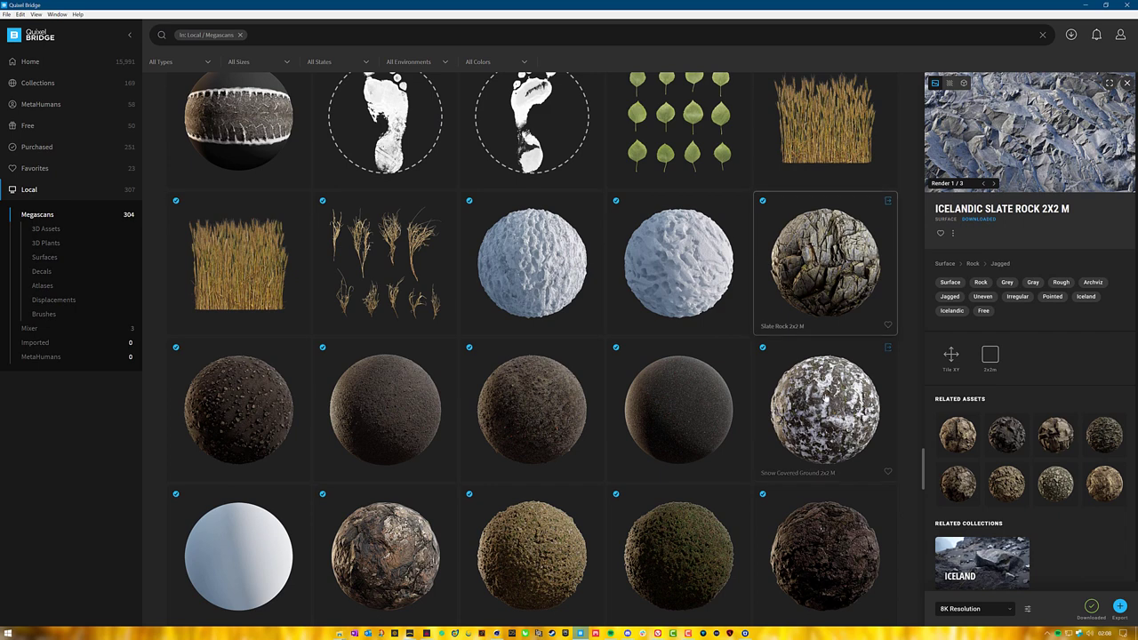
scroll(746, 285, "up", 1)
scroll(747, 284, "up", 5)
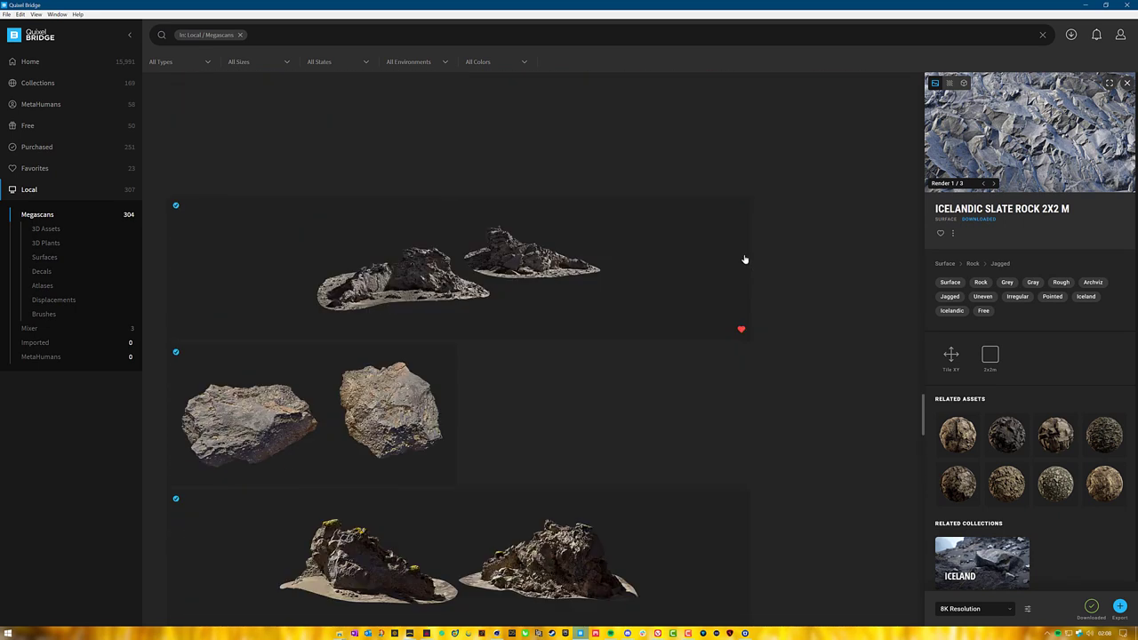
scroll(333, 218, "down", 1)
scroll(284, 178, "up", 1)
left_click(278, 174)
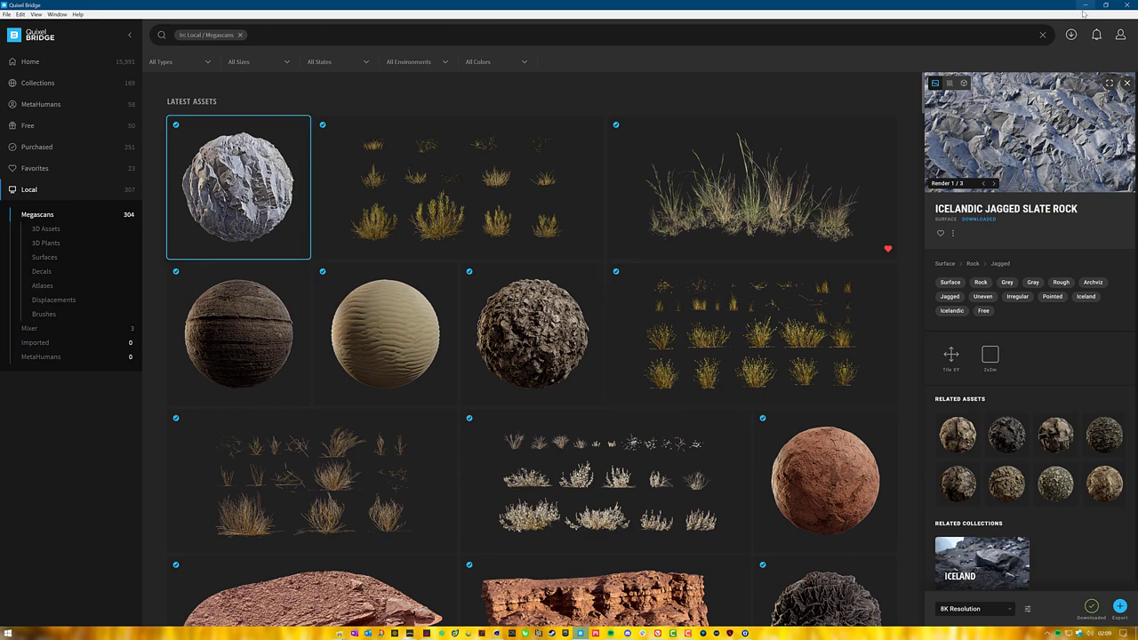
left_click(1085, 5)
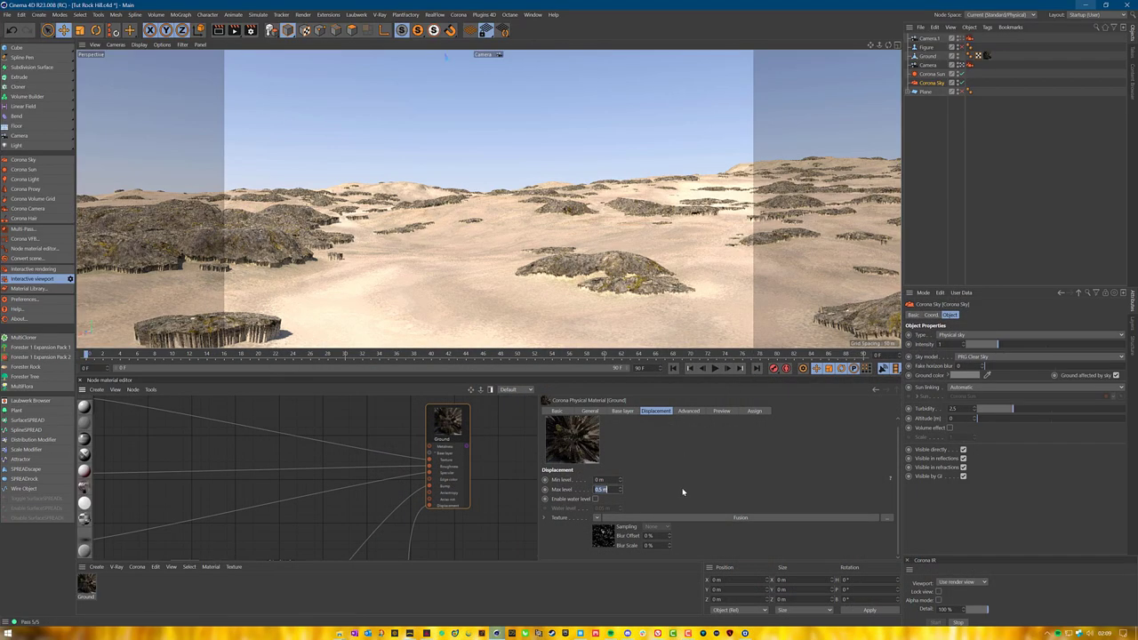
Duplicate the UVW Randomizer and Triplanar nodes and wire the copies between the Rock_Cliffs displacement bitmap and the displacement Fusion.
left_click(669, 424)
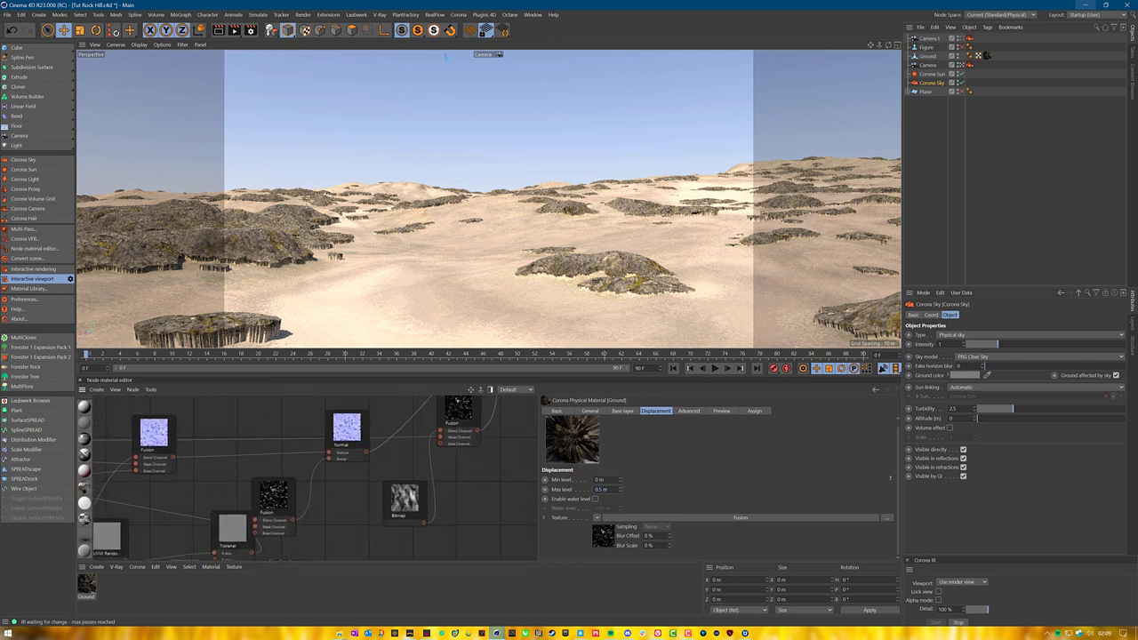
left_click_drag(380, 526, 332, 562)
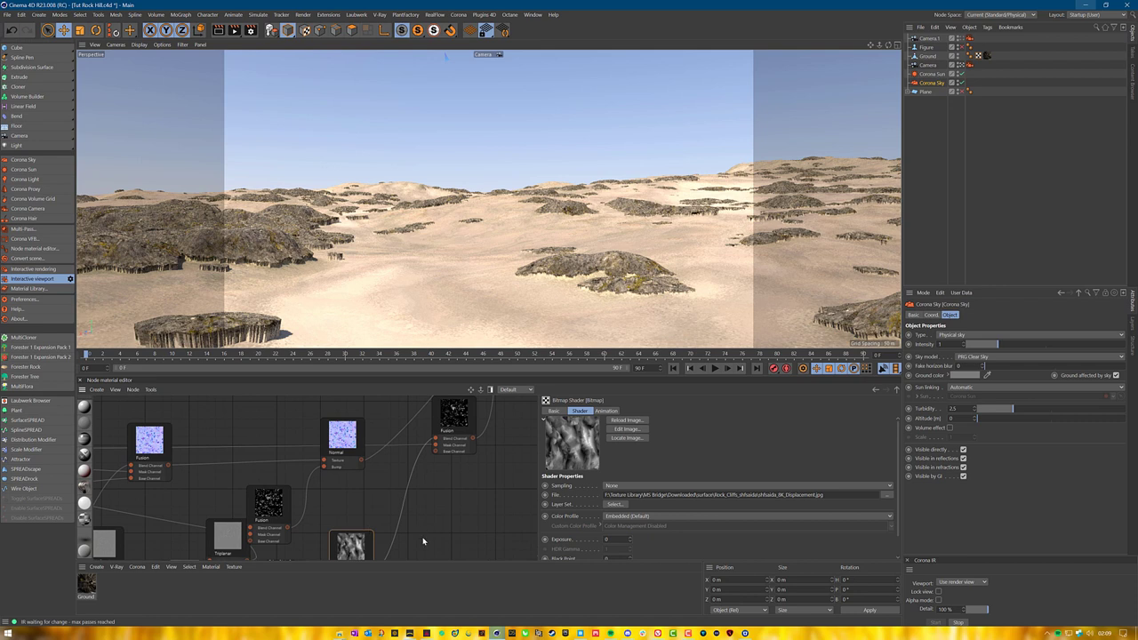
middle_click_drag(423, 540, 492, 486)
scroll(320, 548, "down", 1)
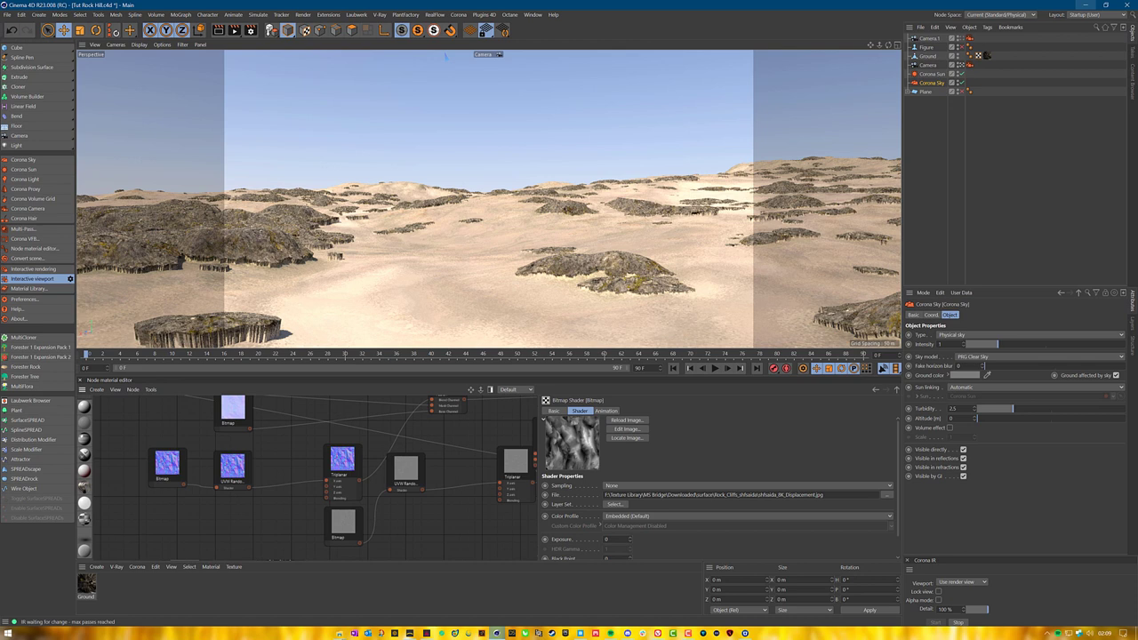
left_click(379, 493)
left_click_drag(279, 538, 329, 512)
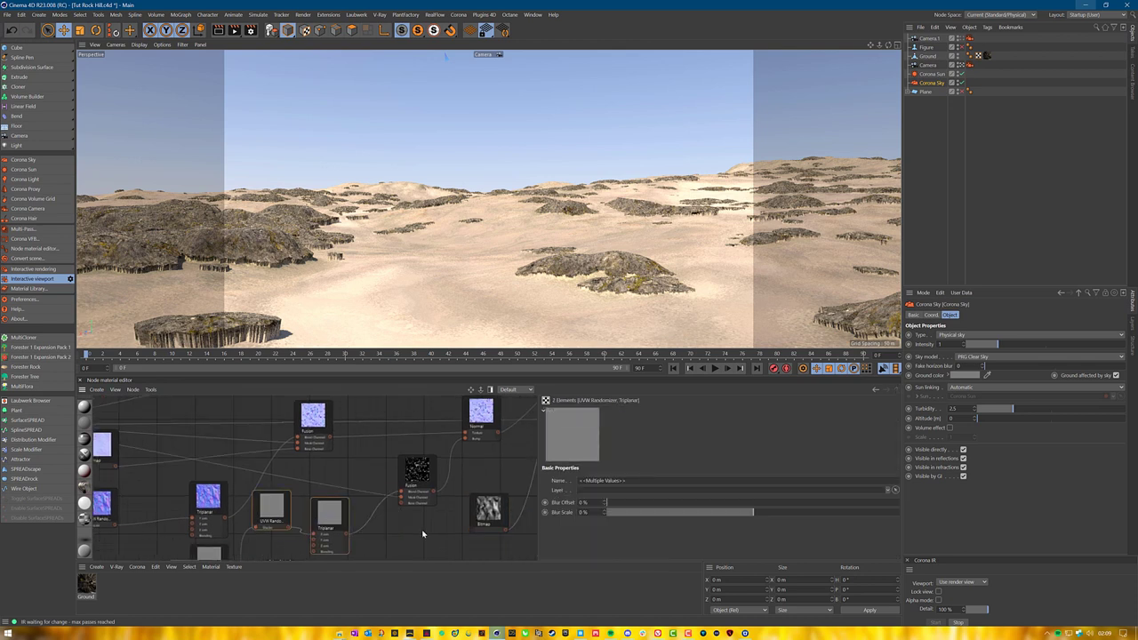
middle_click_drag(466, 558, 403, 503)
left_click_drag(265, 469, 494, 513)
left_click_drag(441, 474, 419, 519)
left_click_drag(430, 466, 382, 514)
middle_click_drag(484, 451, 365, 512)
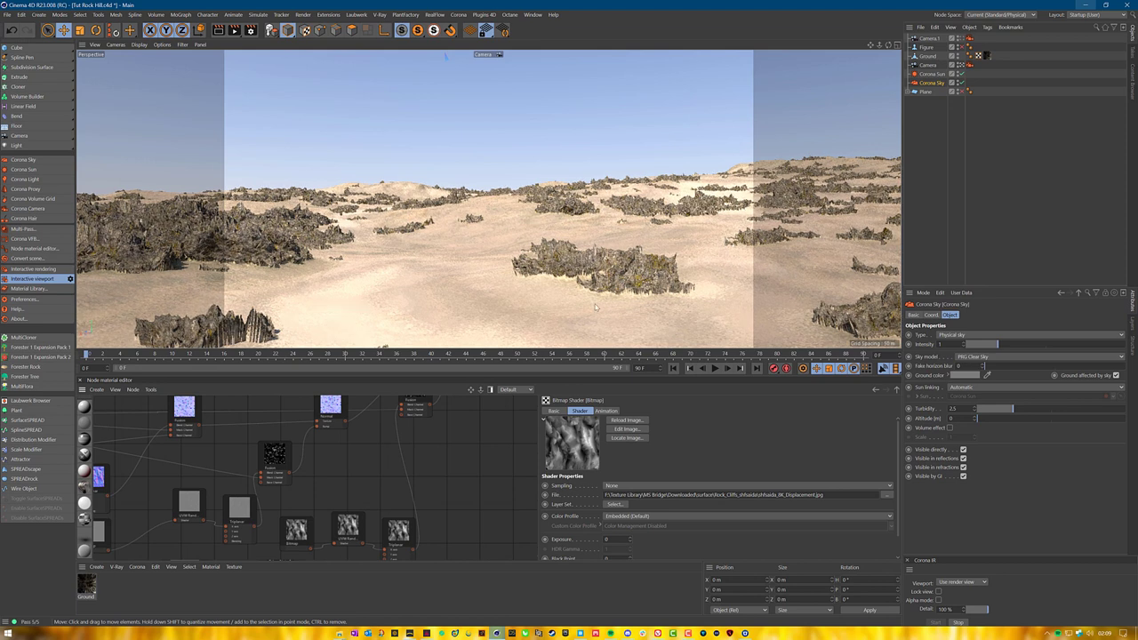
Add the 2K displacement and normal JPG maps from the Moss_Rock folder to the Ground node graph.
middle_click_drag(339, 499, 473, 458)
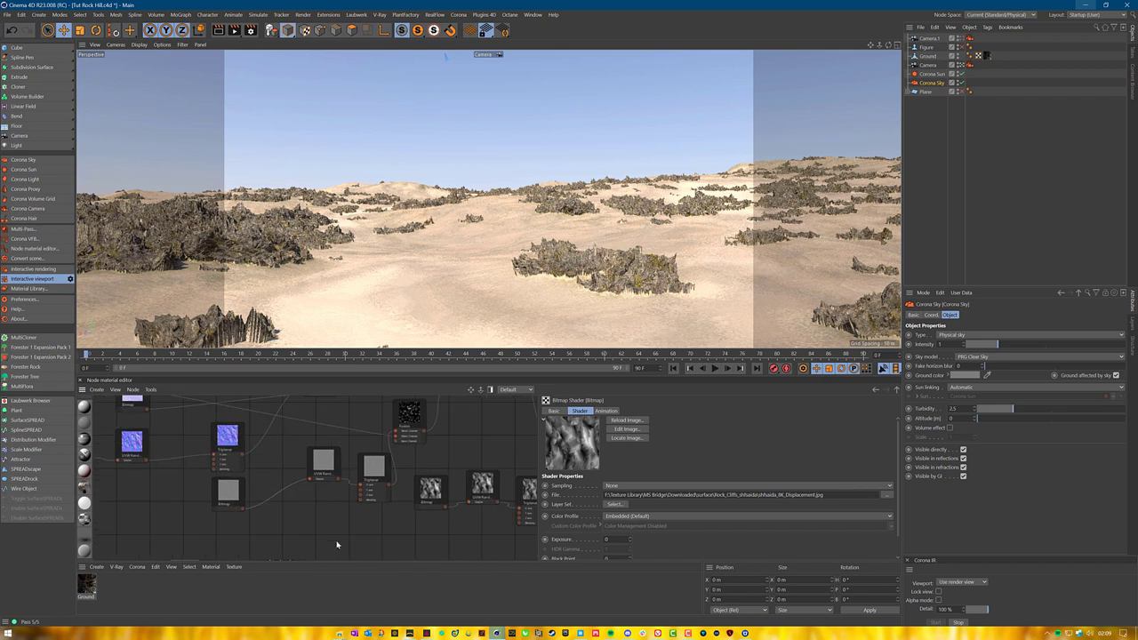
left_click(341, 634)
mouse_move(340, 634)
left_click(389, 608)
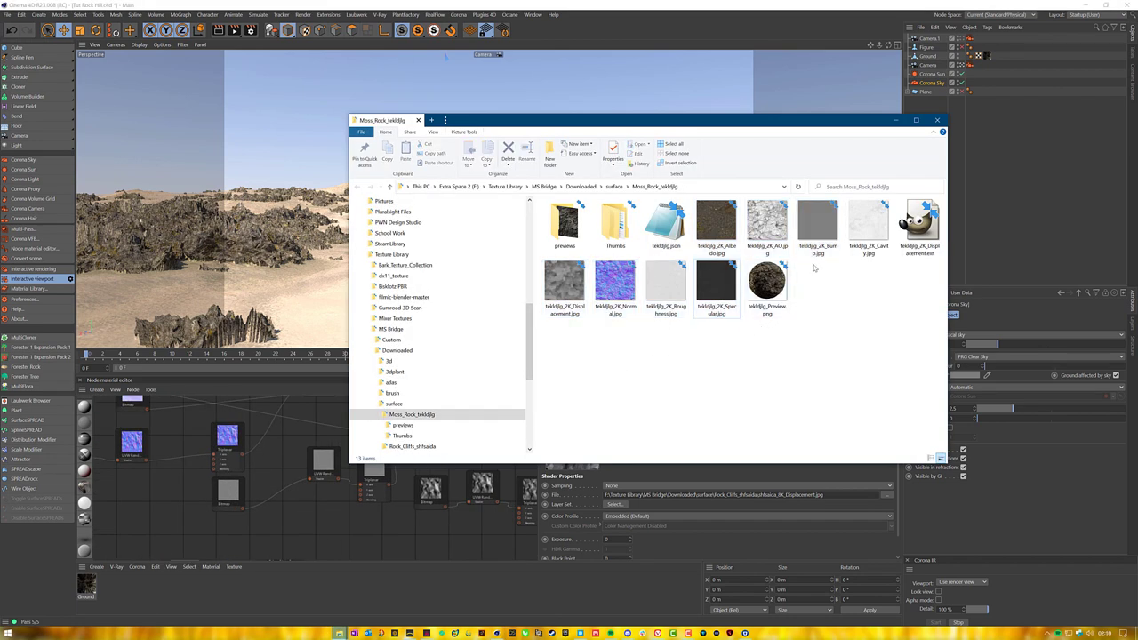
left_click(615, 303)
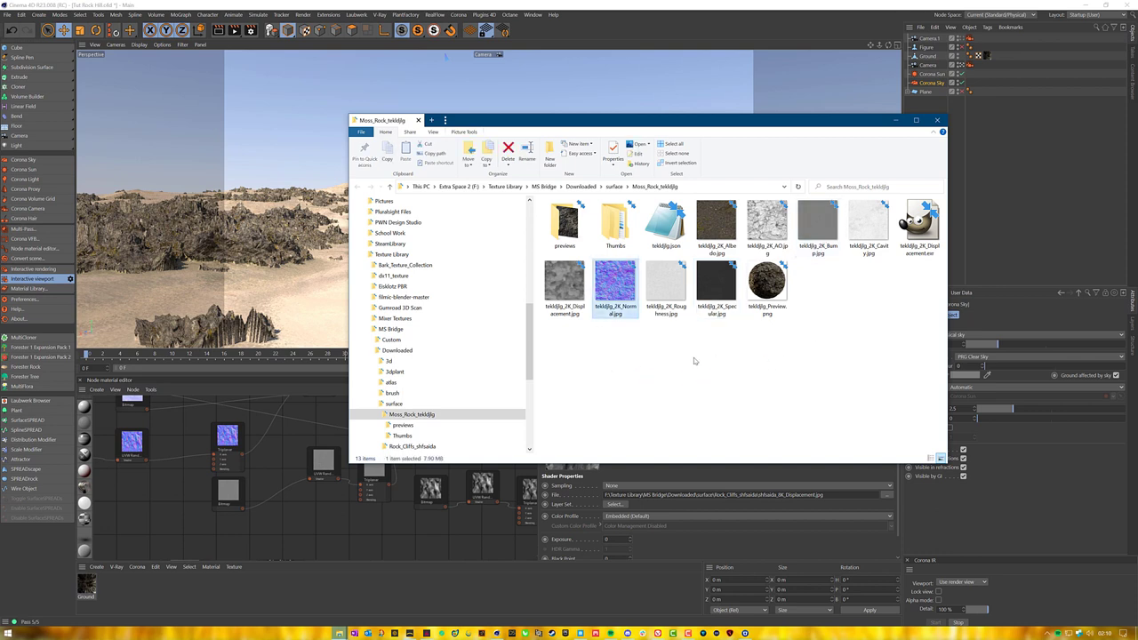
left_click(579, 318, "ctrl")
left_click_drag(579, 319, 338, 542)
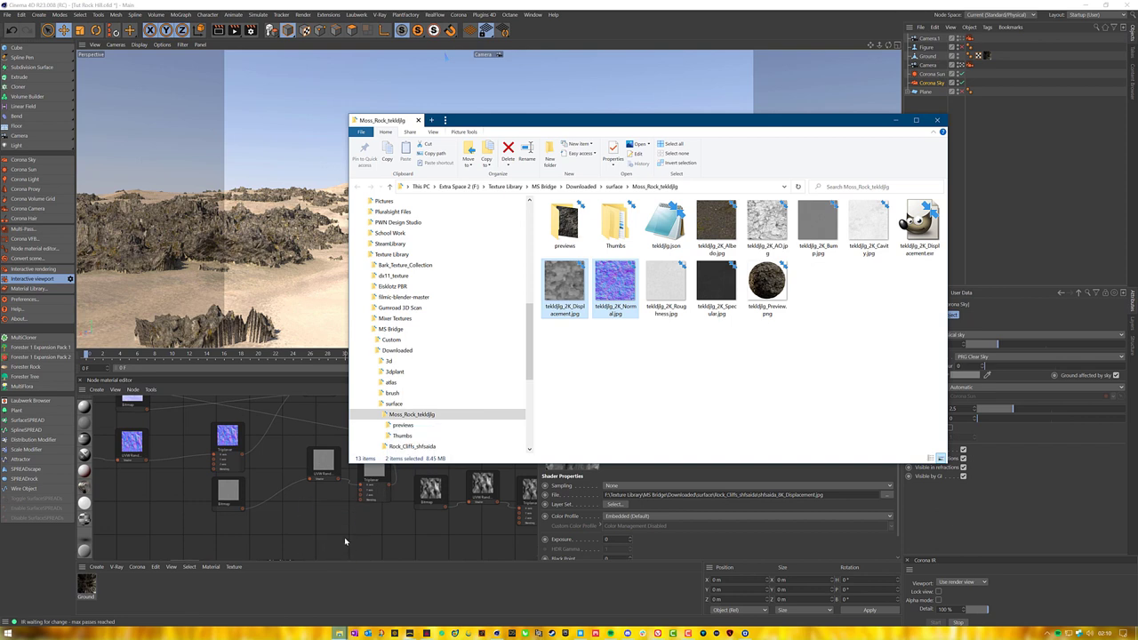
left_click(380, 536)
Connect the Moss_Rock displacement bitmap to the displacement UVW Randomizer and delete the Rock_Cliffs displacement bitmap.
middle_click_drag(381, 536, 347, 487)
left_click_drag(309, 519, 206, 513)
left_click_drag(306, 513, 415, 501)
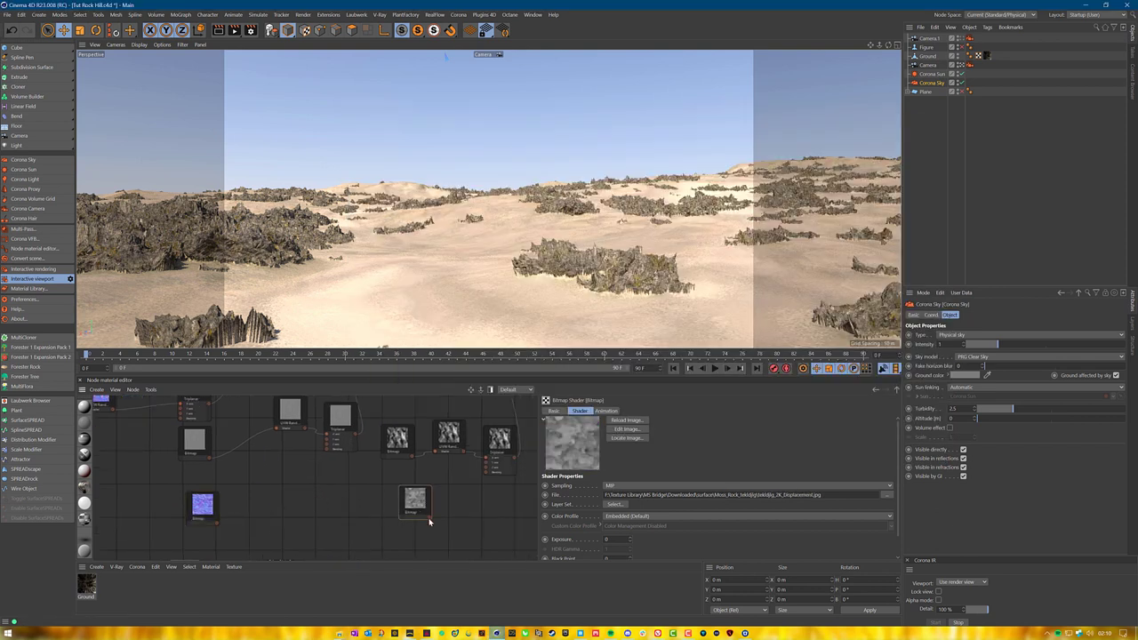
left_click(400, 445)
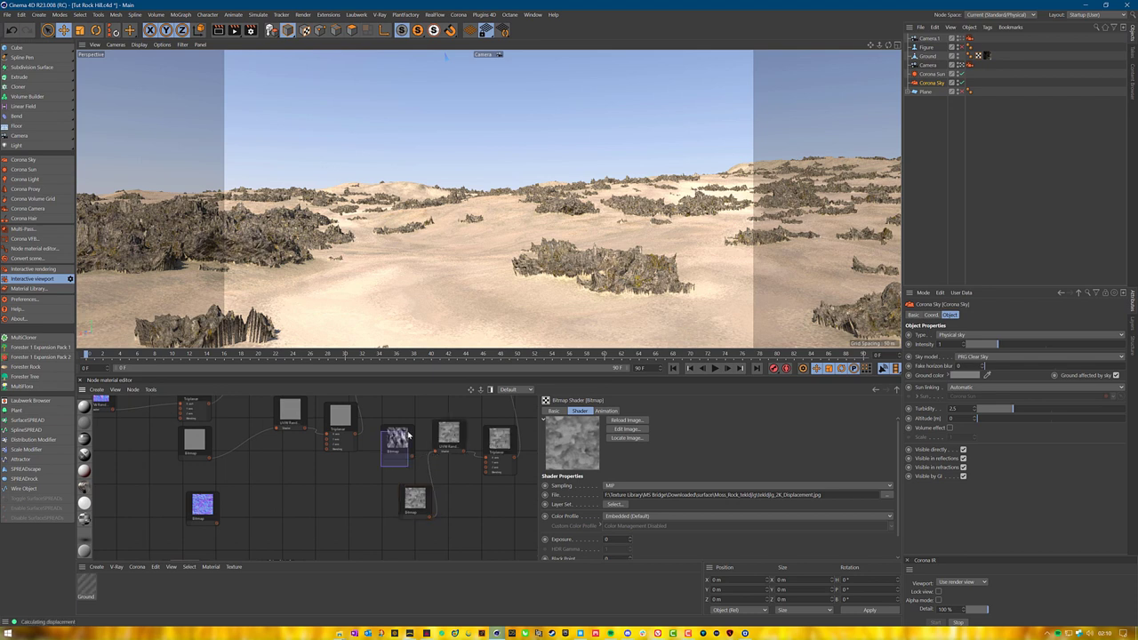
key("Delete")
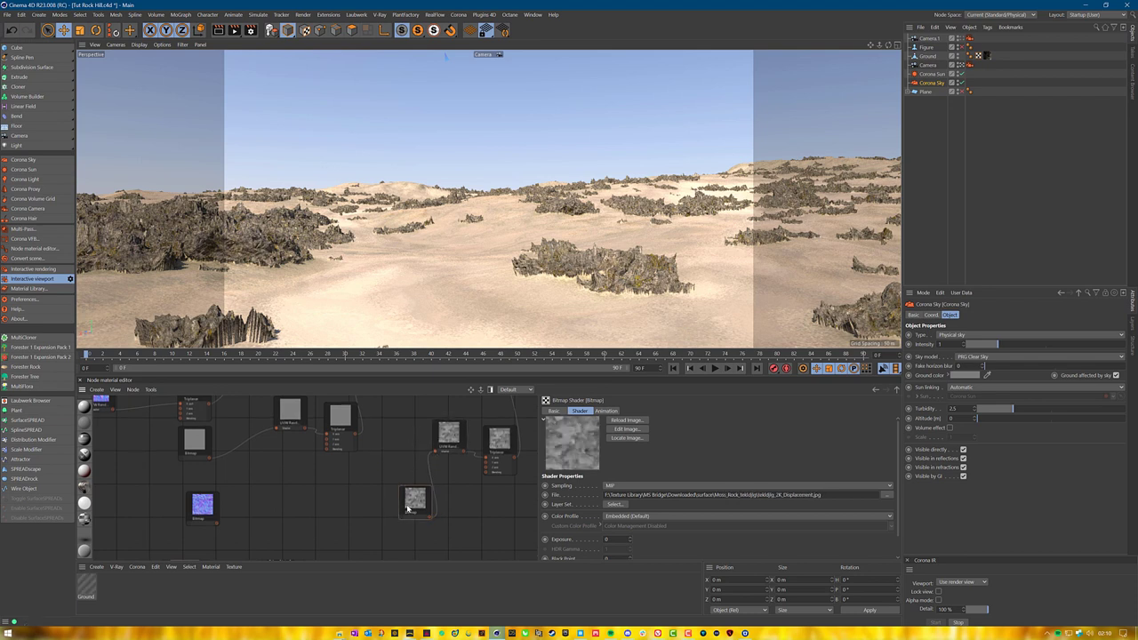
Set the Ground material's maximum displacement level to 0.2 m.
left_click_drag(409, 509, 394, 468)
middle_click_drag(449, 483, 407, 569)
left_click(487, 407)
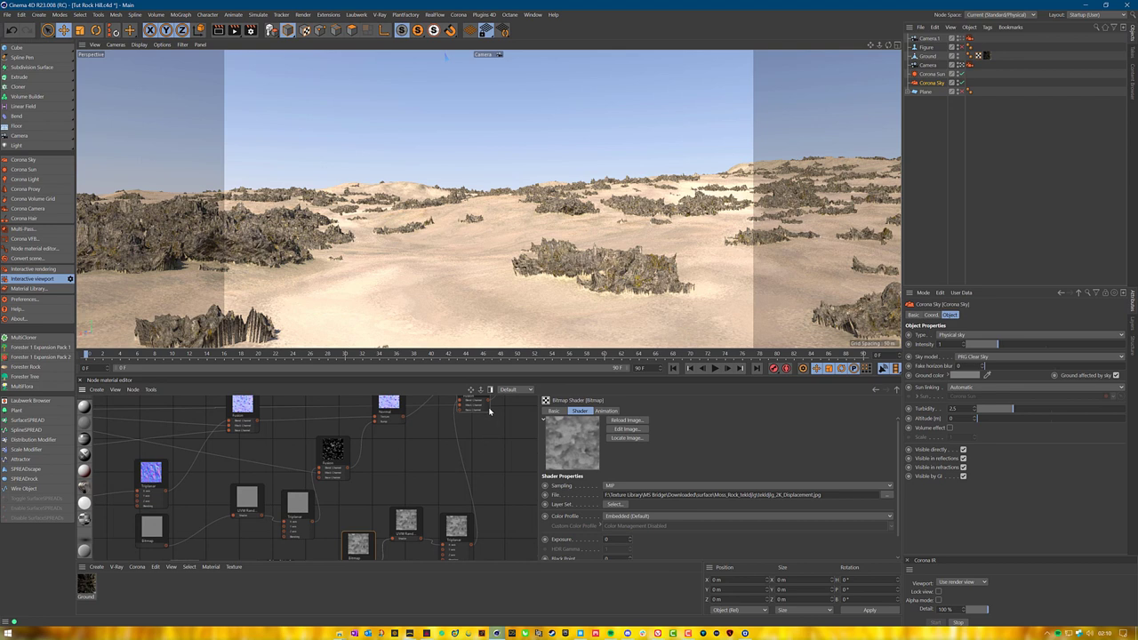
middle_click_drag(498, 409, 329, 551)
left_click(333, 483)
left_click_drag(609, 496, 544, 495)
type("0.2")
key("Return")
Connect the Moss_Rock normal bitmap to the normal UVW Randomizer, delete the Rock_Cliffs normal bitmap, and put the new bitmap in its place.
middle_click_drag(218, 545, 534, 409)
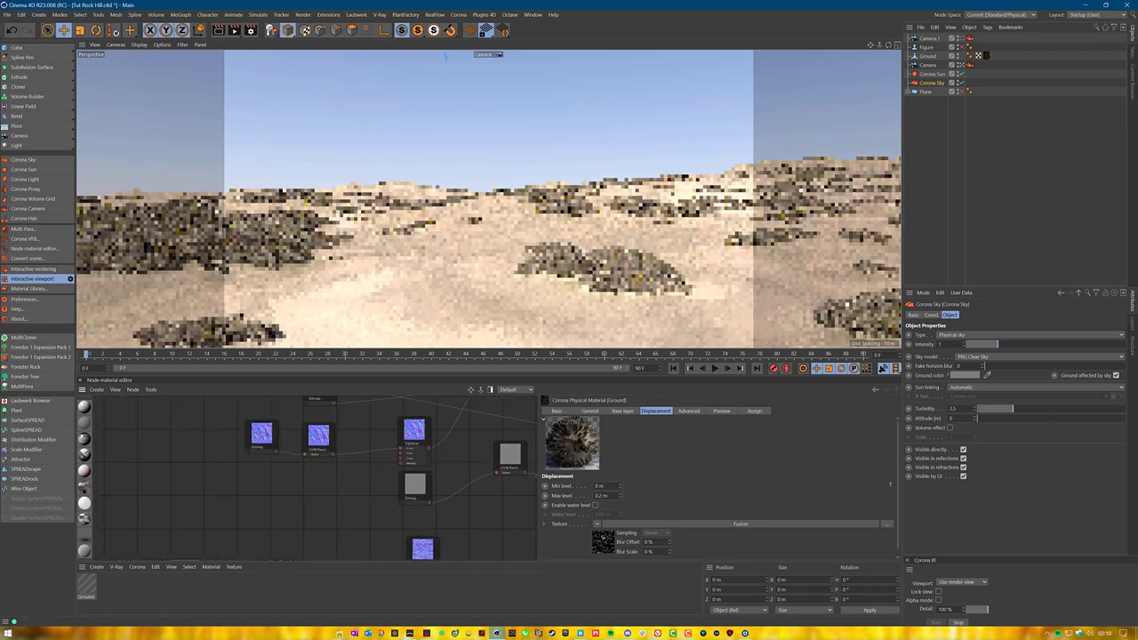
left_click_drag(421, 550, 304, 456)
left_click(272, 434)
key("Delete")
left_click_drag(283, 488, 263, 433)
left_click(485, 524)
middle_click_drag(510, 523, 273, 443)
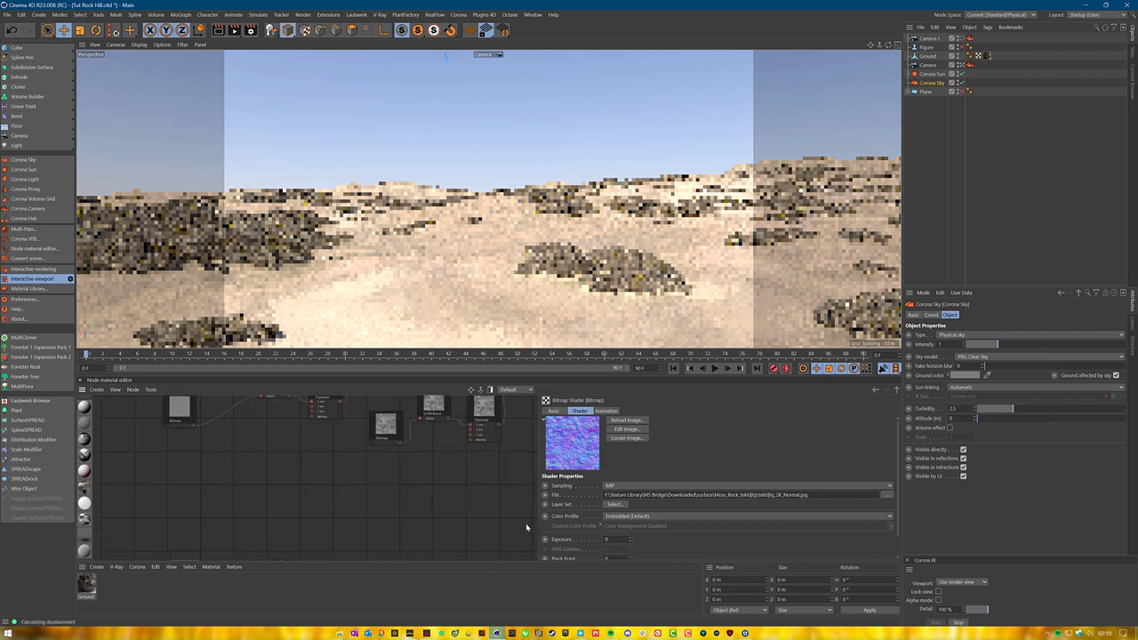
scroll(430, 475, "down", 1)
middle_click_drag(487, 396, 462, 465)
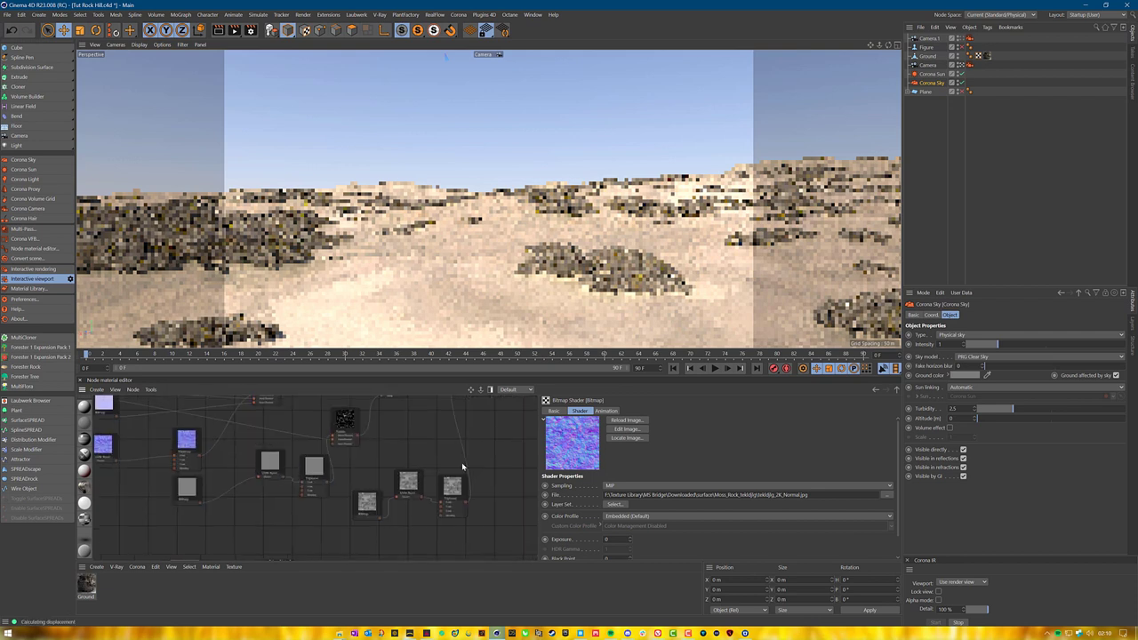
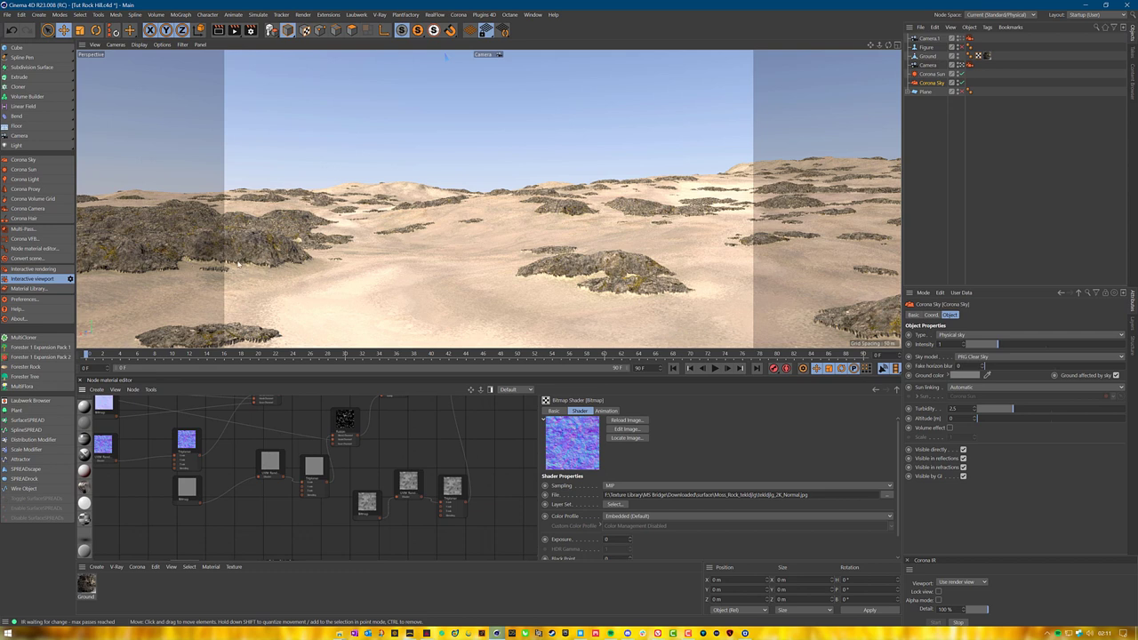
Add the 8K displacement and normal JPG maps from the Rock_Cliffs folder to the Ground node graph.
left_click(340, 633)
left_click(477, 597)
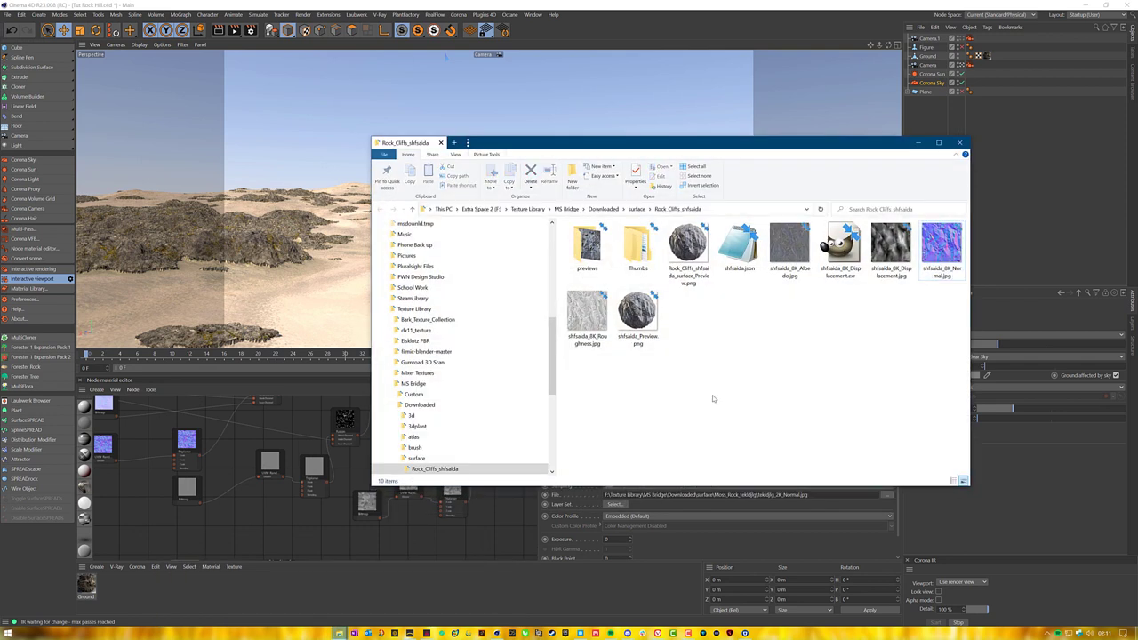
left_click_drag(891, 254, 323, 547)
left_click_drag(941, 248, 253, 549)
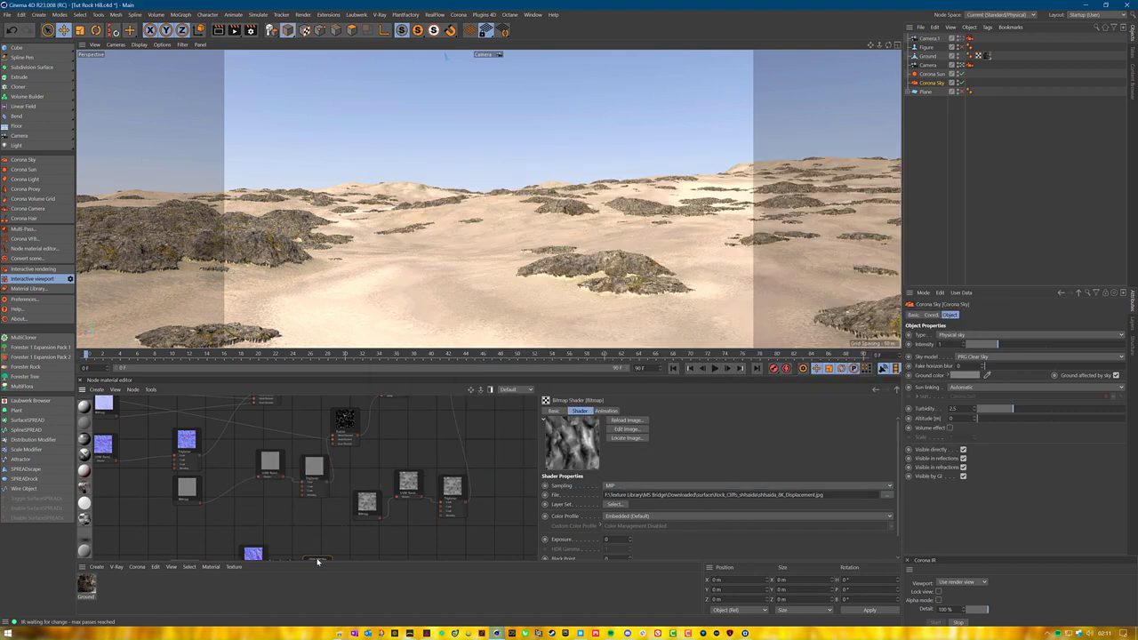
Connect the Rock_Cliffs displacement bitmap to the displacement UVW Randomizer and delete the Moss_Rock displacement bitmap.
left_click_drag(405, 533, 397, 497)
left_click(361, 514)
key("Delete")
left_click_drag(406, 548, 365, 525)
Connect the Rock_Cliffs normal bitmap to the normal UVW Randomizer and delete the Moss_Rock normal bitmap.
middle_click_drag(364, 526, 537, 527)
left_click_drag(425, 554, 234, 487)
left_click(236, 440)
key("Delete")
left_click_drag(233, 485, 209, 458)
Set the sampling of the Rock_Cliffs normal and displacement bitmaps to None.
middle_click_drag(385, 539, 480, 525)
middle_click_drag(356, 460, 402, 458)
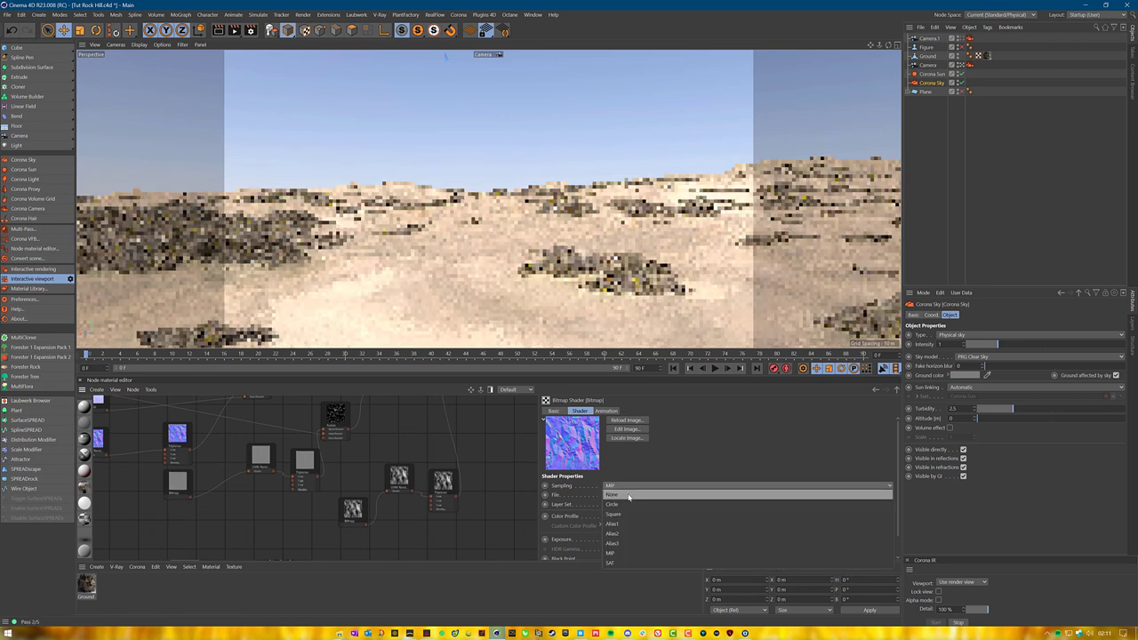
left_click(353, 512)
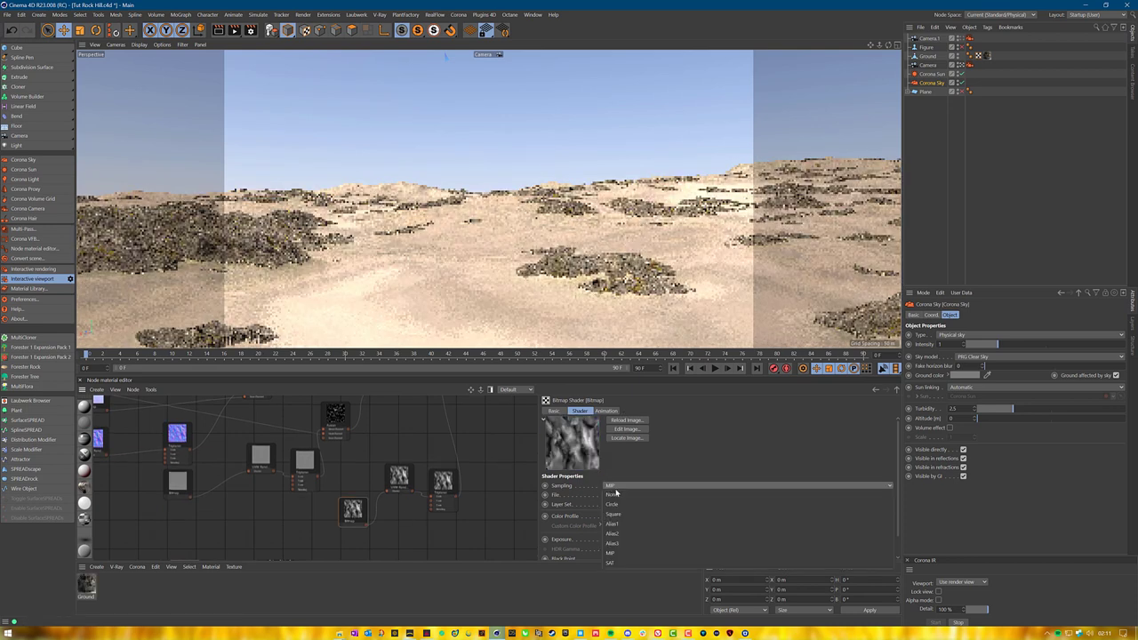
right_click(473, 492)
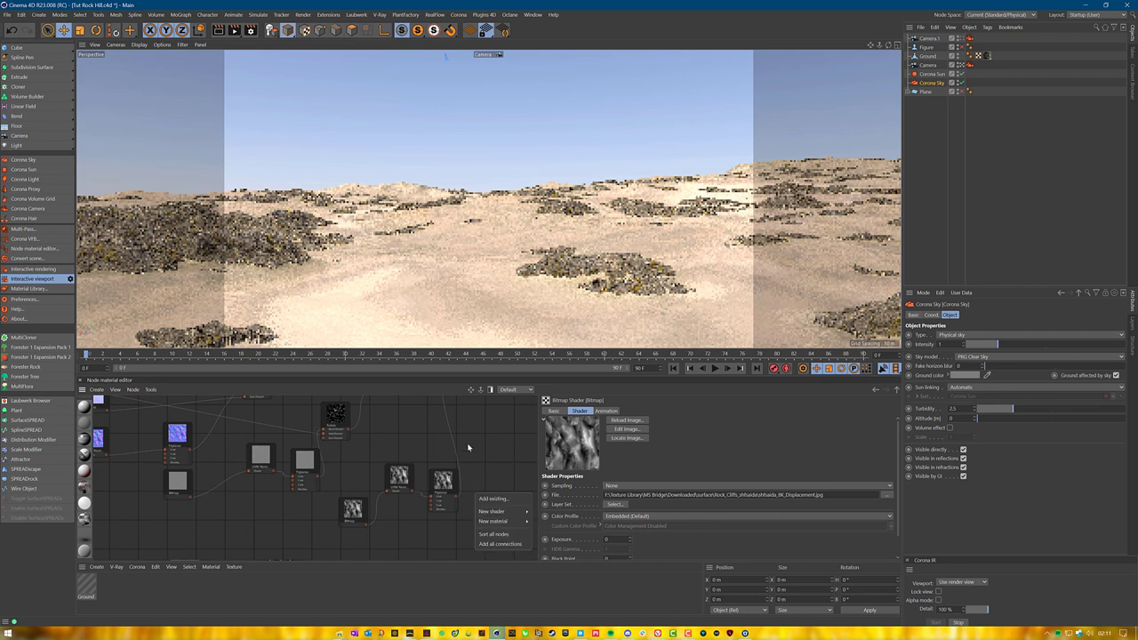
Set the Ground material's maximum displacement level to 0.1 m.
middle_click_drag(467, 425, 367, 608)
left_click(413, 436)
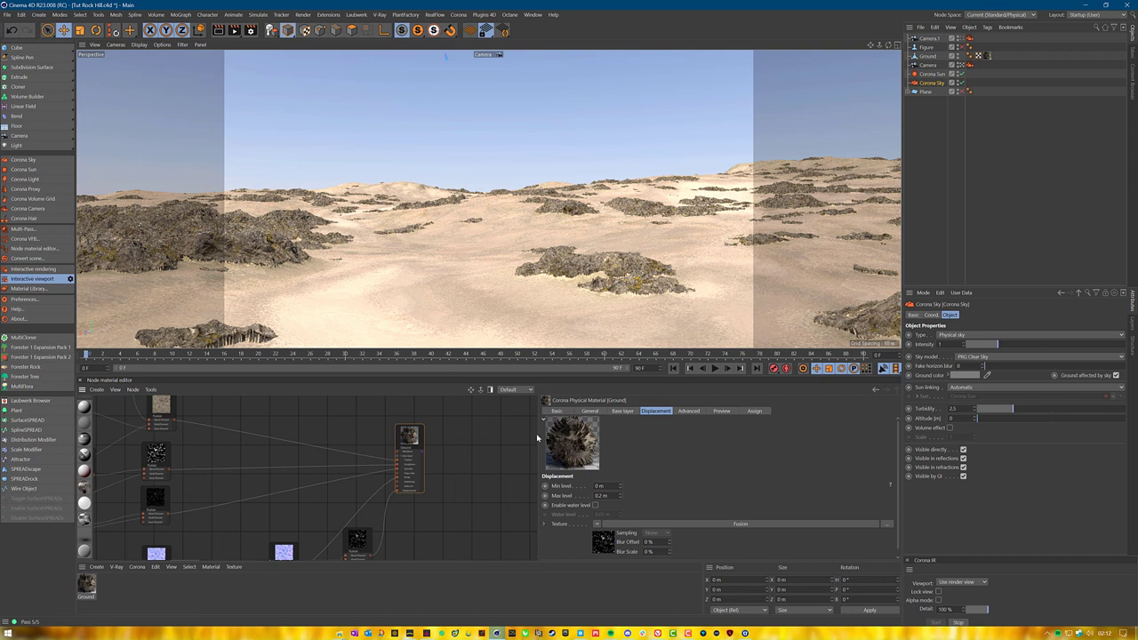
left_click_drag(609, 495, 566, 497)
type("0.1")
key("Return")
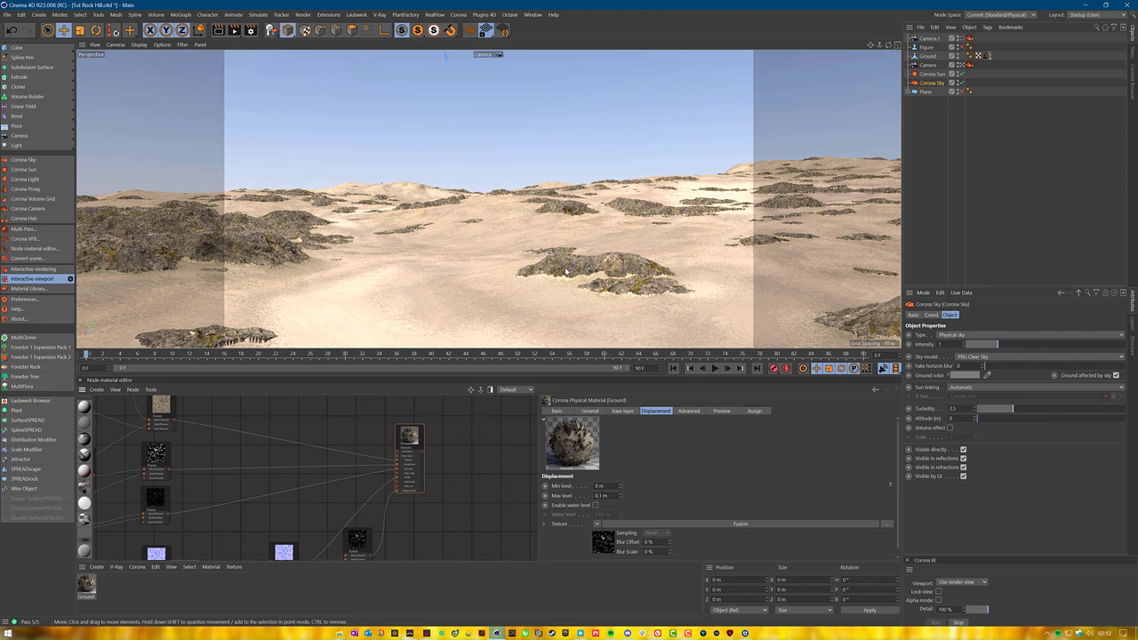
Preview the terrain through Camera.1, move Camera.1 directly above Camera in the object hierarchy, and return to the Camera view.
left_click(960, 39)
left_click(498, 55)
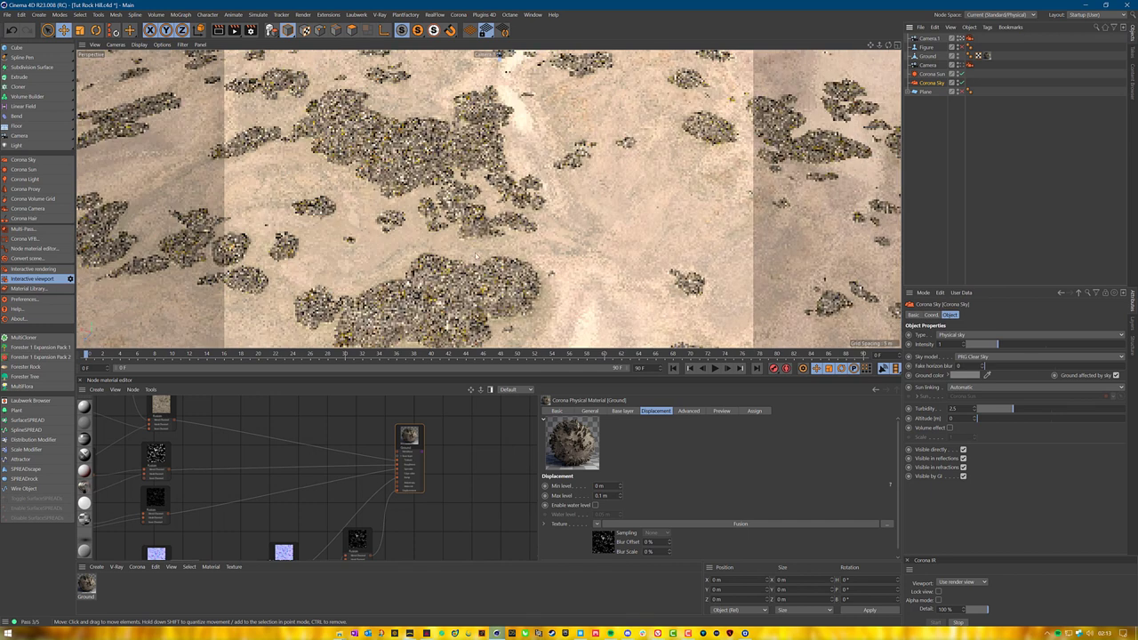
left_click_drag(930, 50, 930, 61)
left_click(1018, 180)
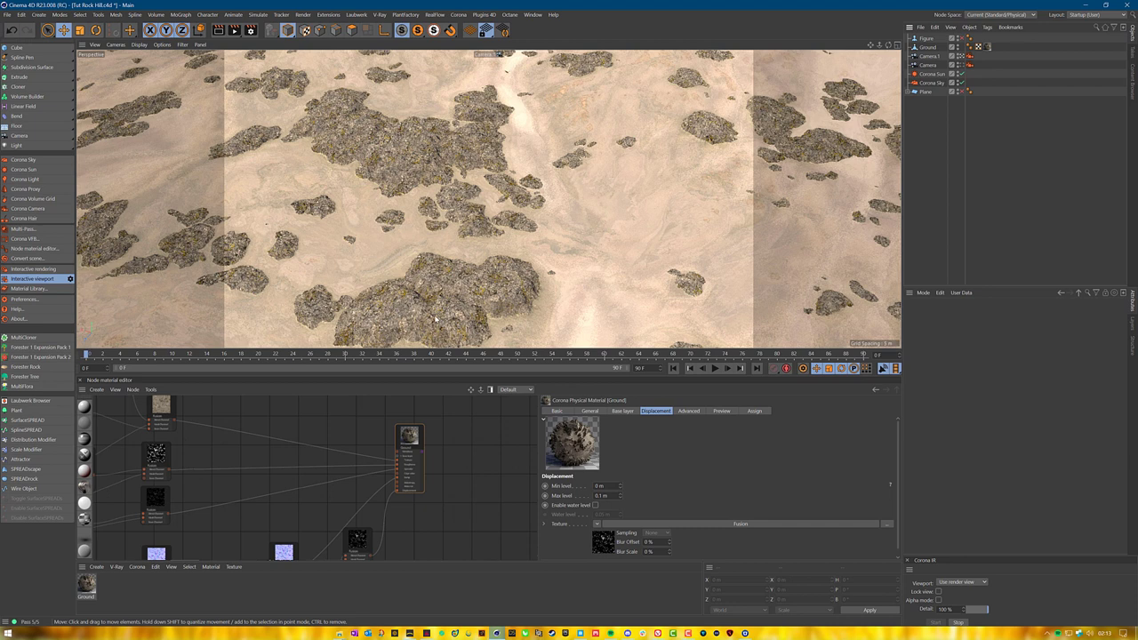
left_click(961, 66)
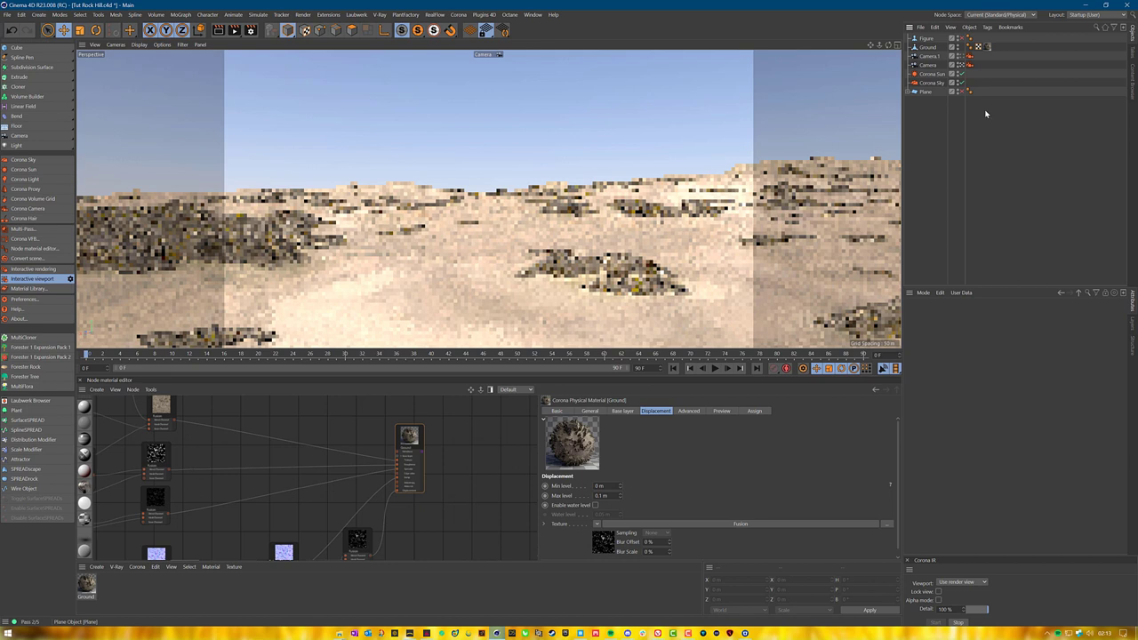
Move Corona Sky above Corona Sun in the object hierarchy, and set the sun's angle to 20° and rotation to 100°.
left_click(939, 83)
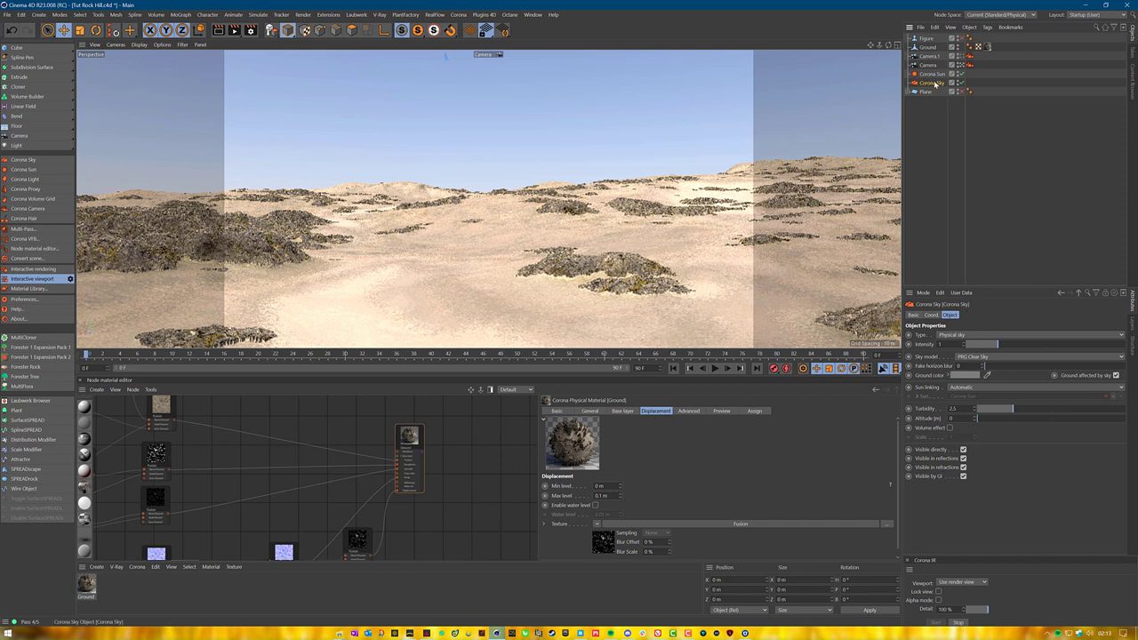
left_click_drag(938, 83, 940, 70)
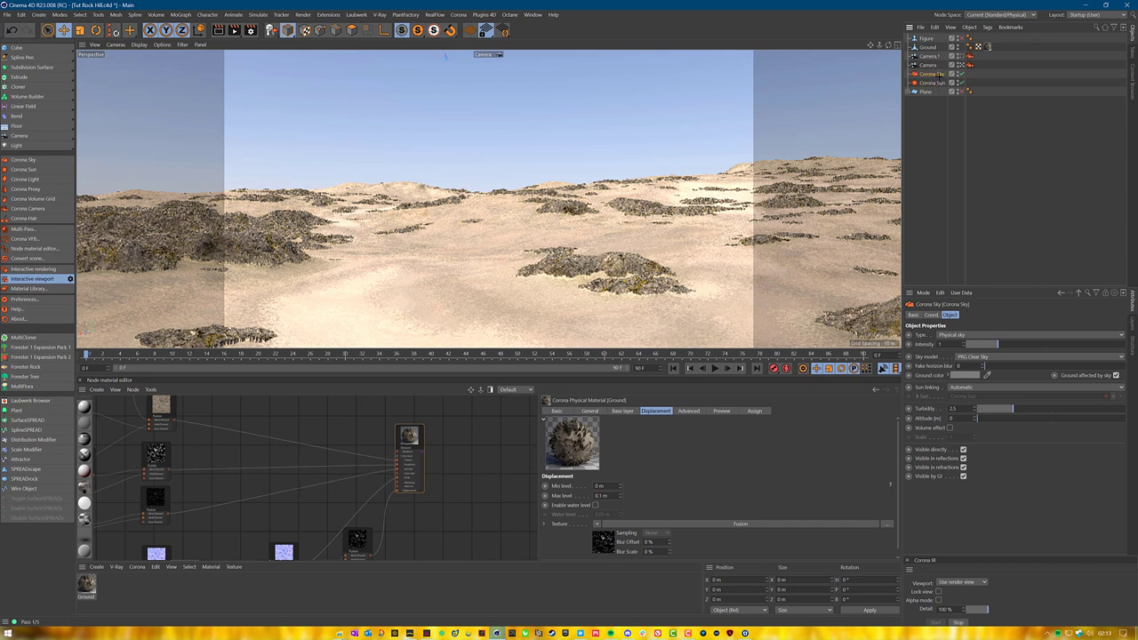
left_click(932, 83)
double_click(997, 416)
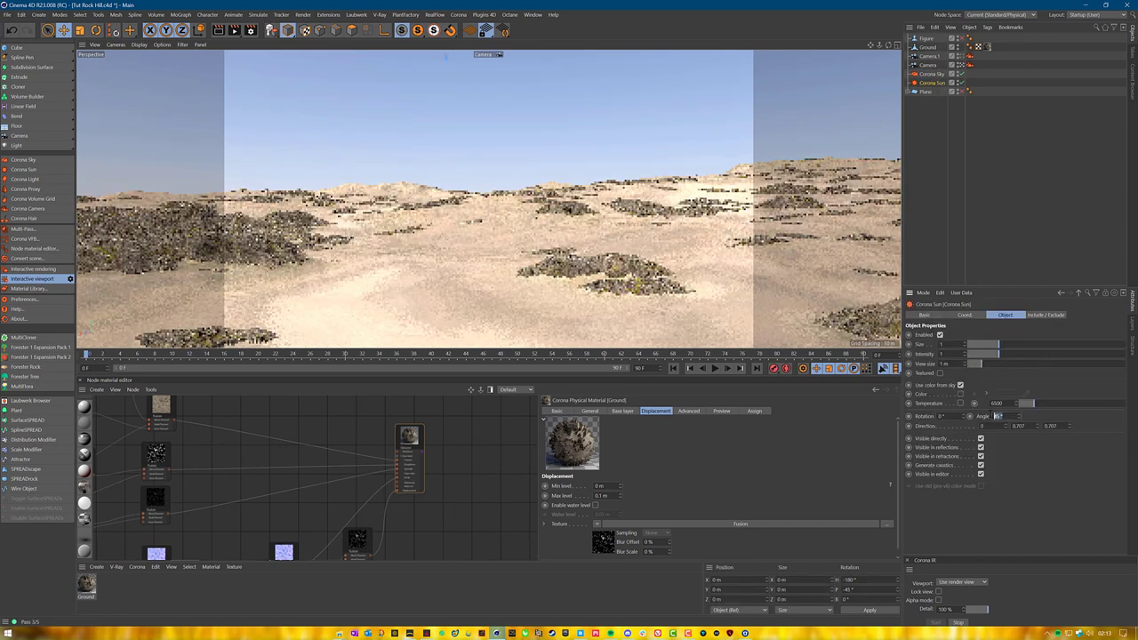
type("20")
key("Return")
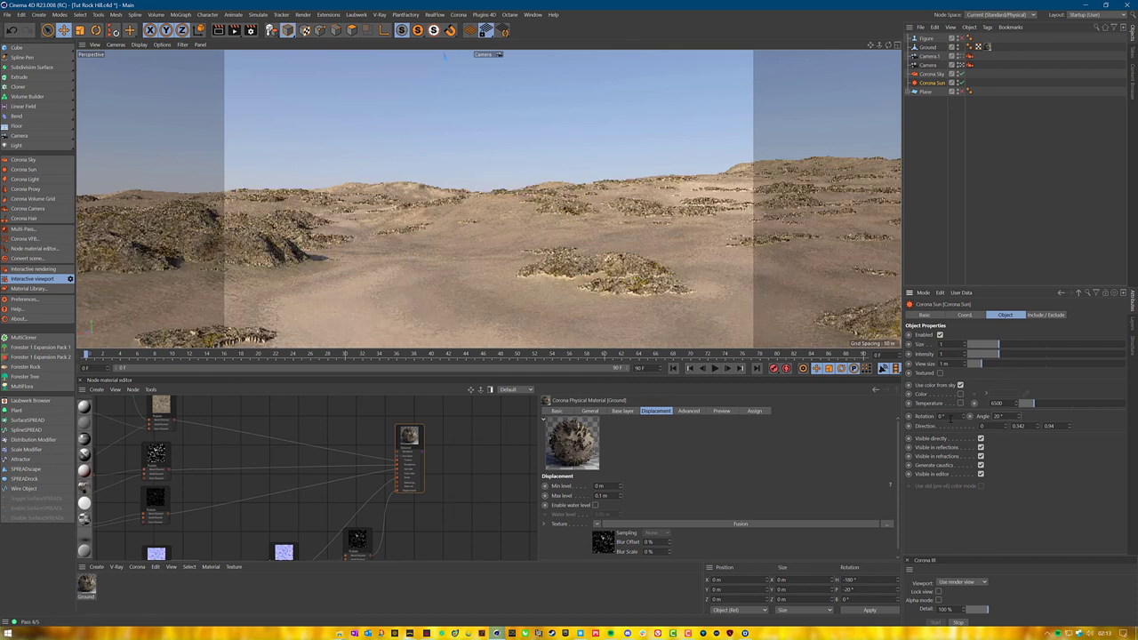
left_click_drag(964, 416, 964, 327)
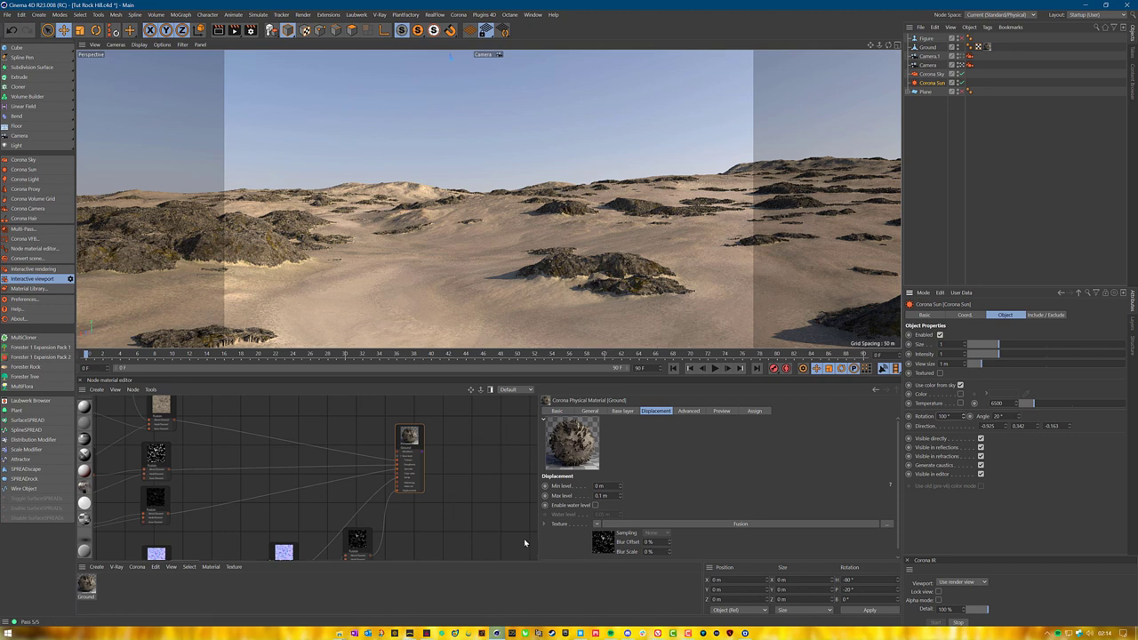
Switch to Quixel Bridge, open the Thatching Grass asset's folder in File Explorer, and minimize Bridge.
left_click(583, 635)
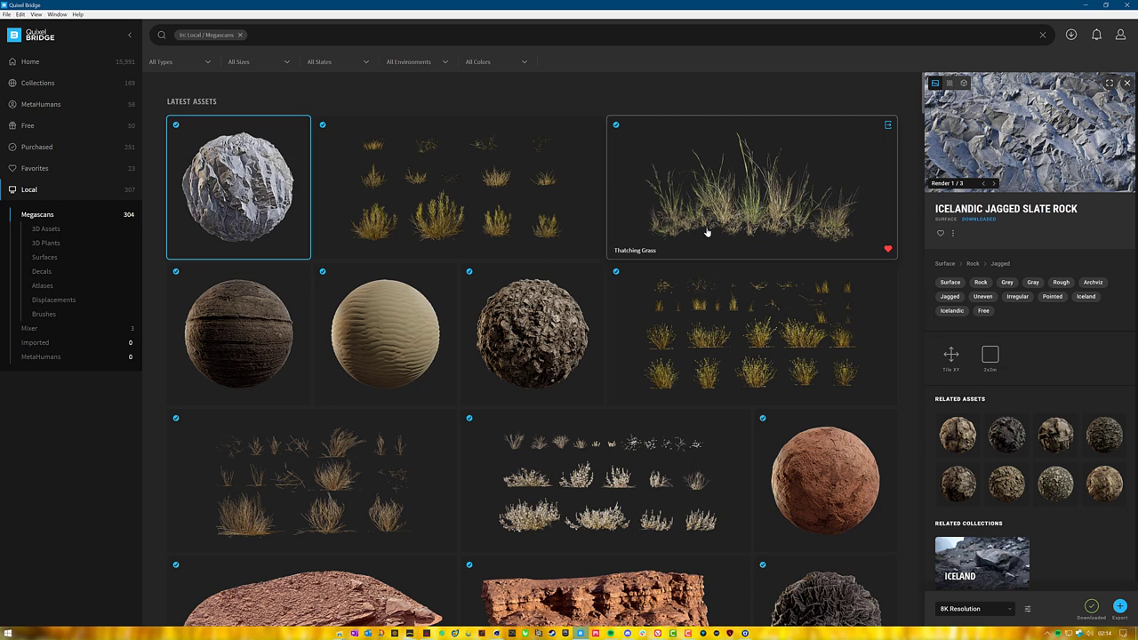
right_click(726, 201)
left_click(1085, 5)
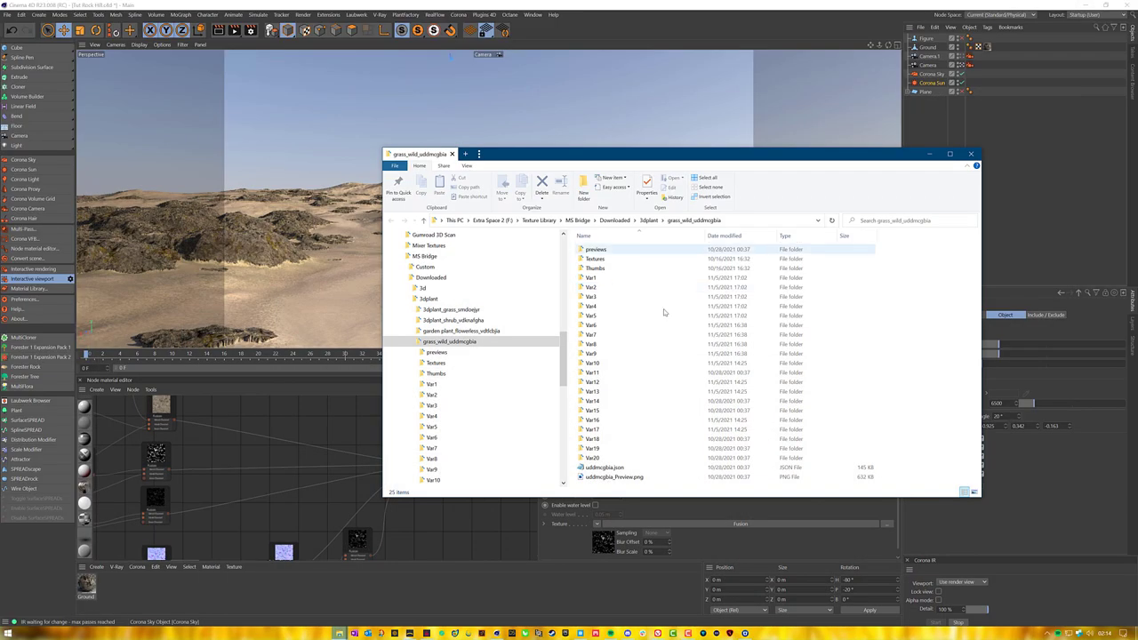
left_click_drag(676, 153, 518, 71)
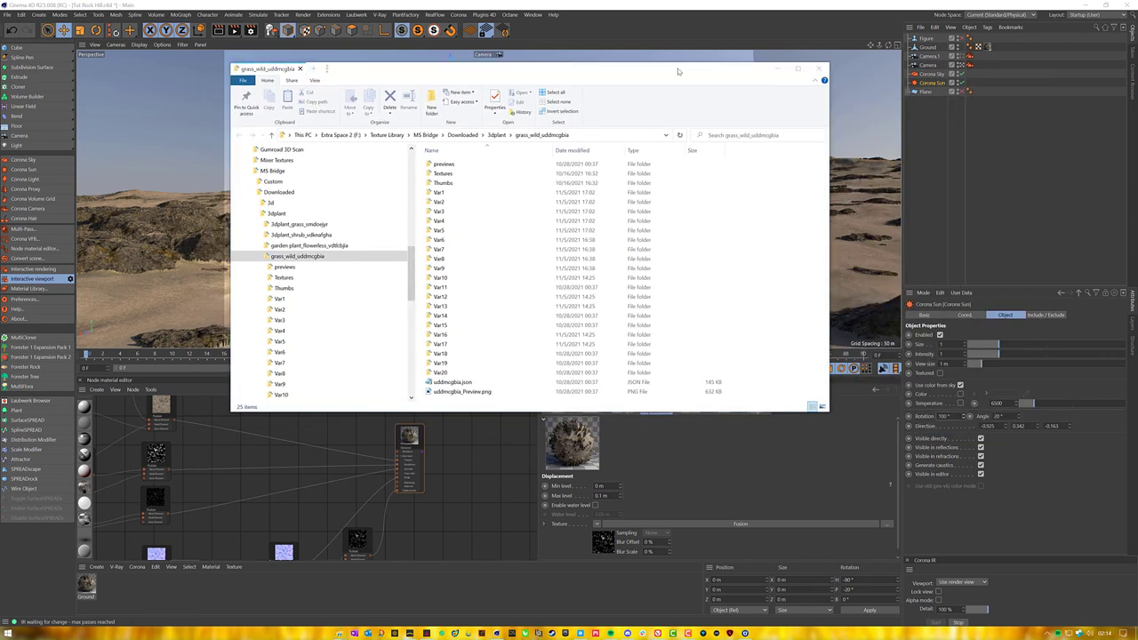
left_click(677, 71)
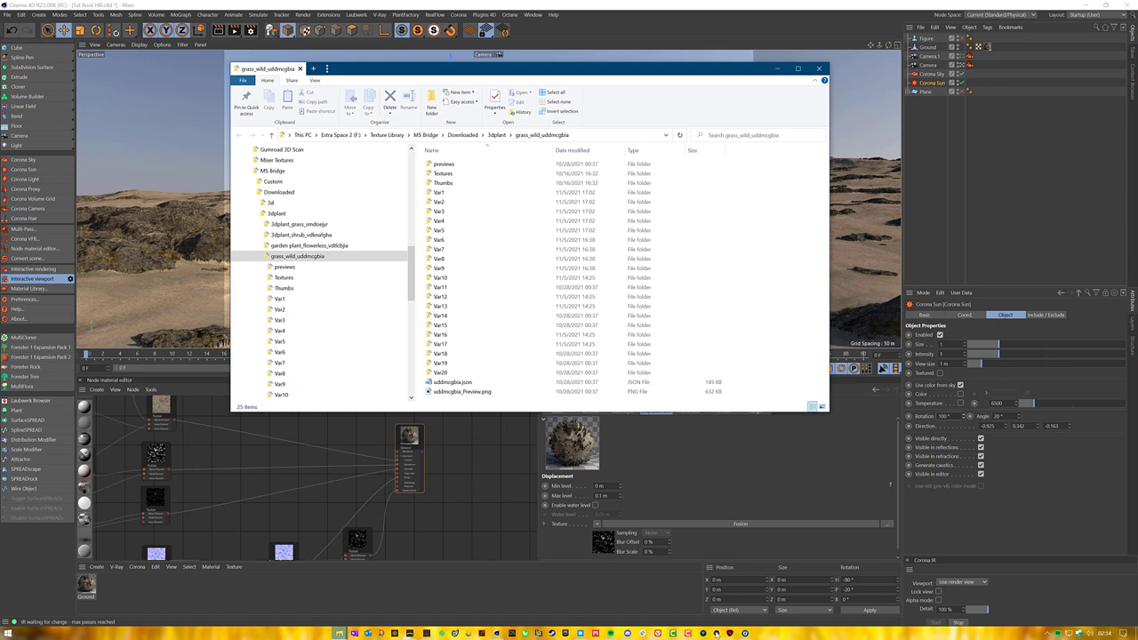
Switch to Stream Deck, change the active profile to C4D, and close its window to return to Cinema 4D.
left_click(717, 633)
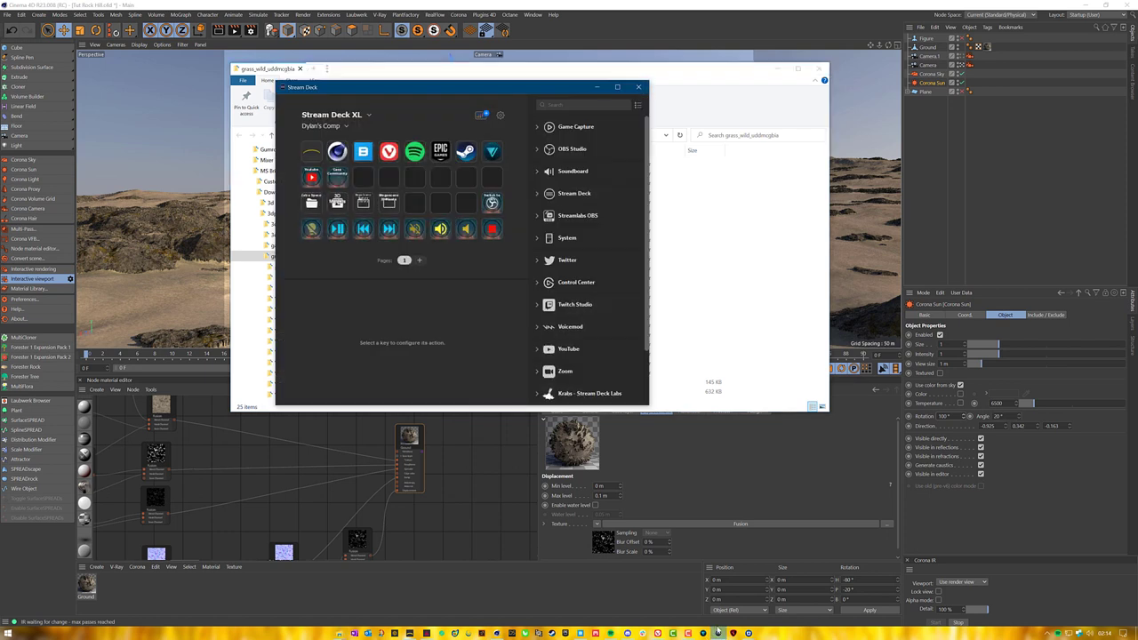
left_click_drag(489, 80, 579, 87)
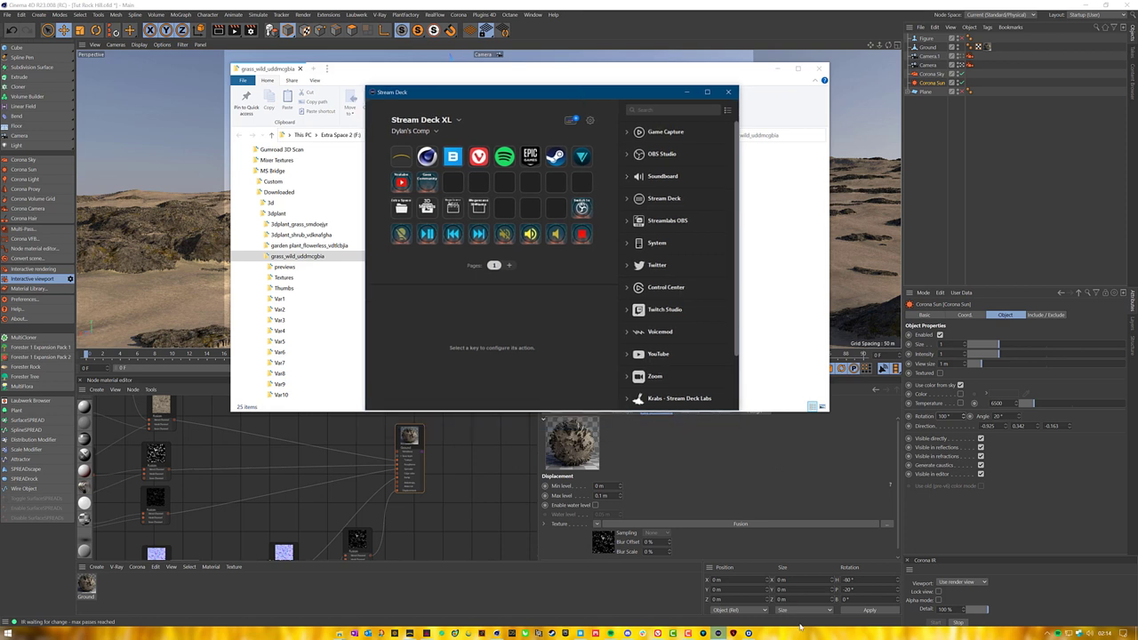
left_click(557, 592)
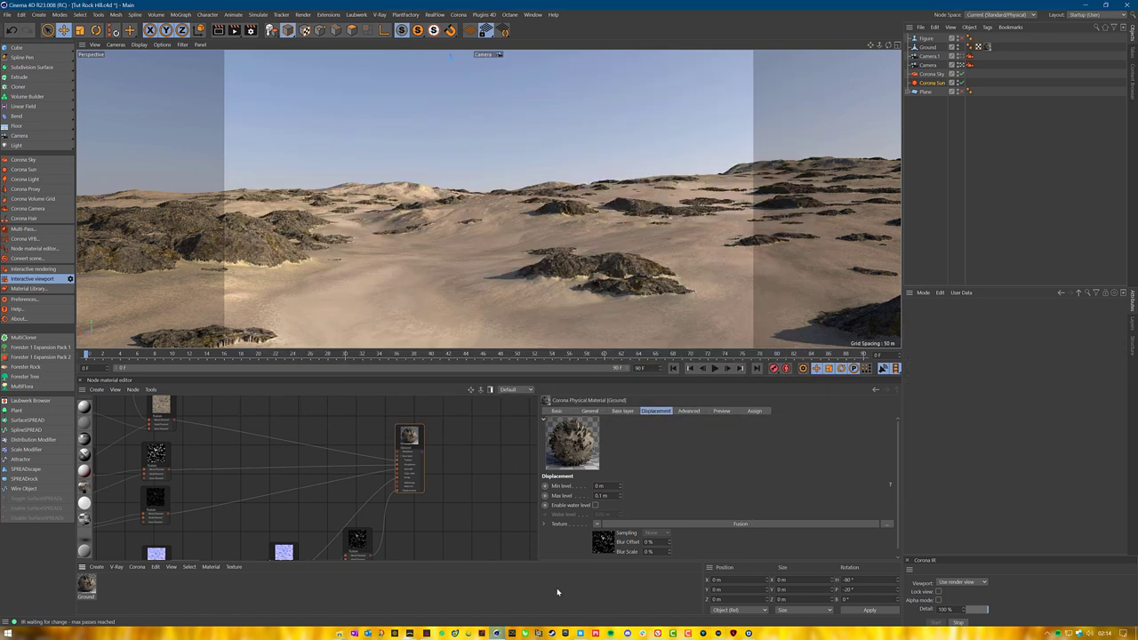
left_click(718, 633)
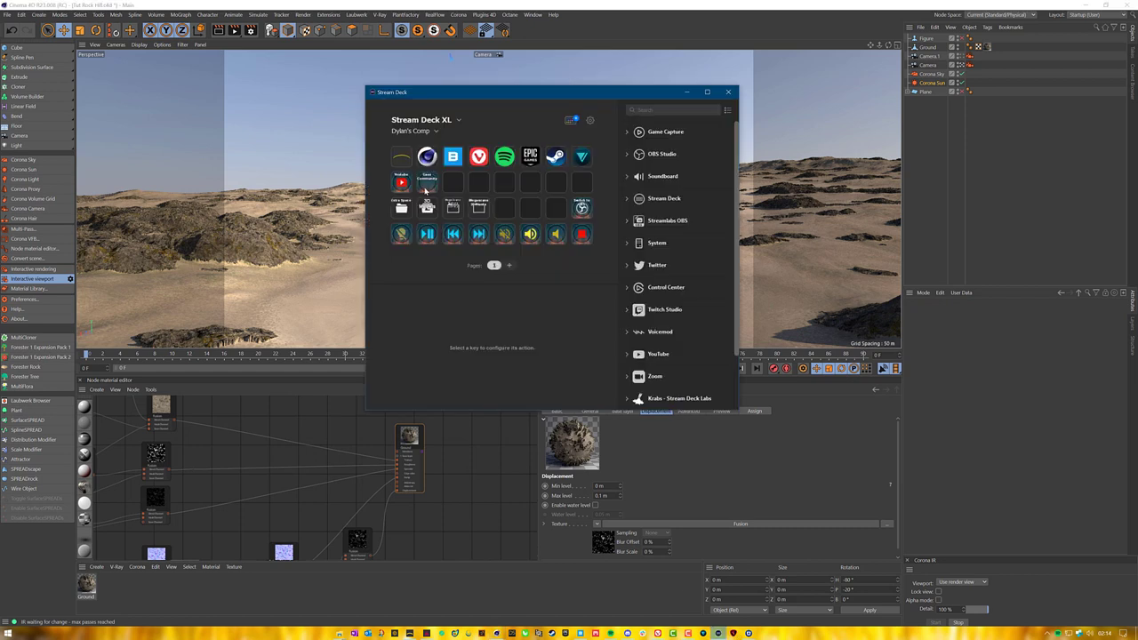
left_click(435, 132)
left_click(418, 154)
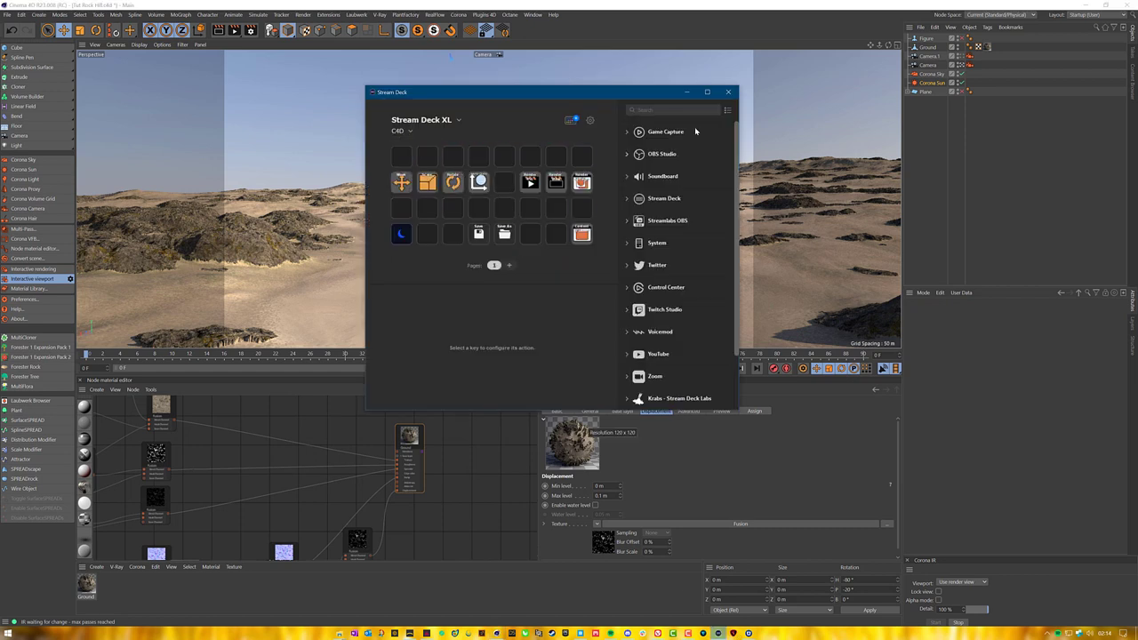
left_click(727, 92)
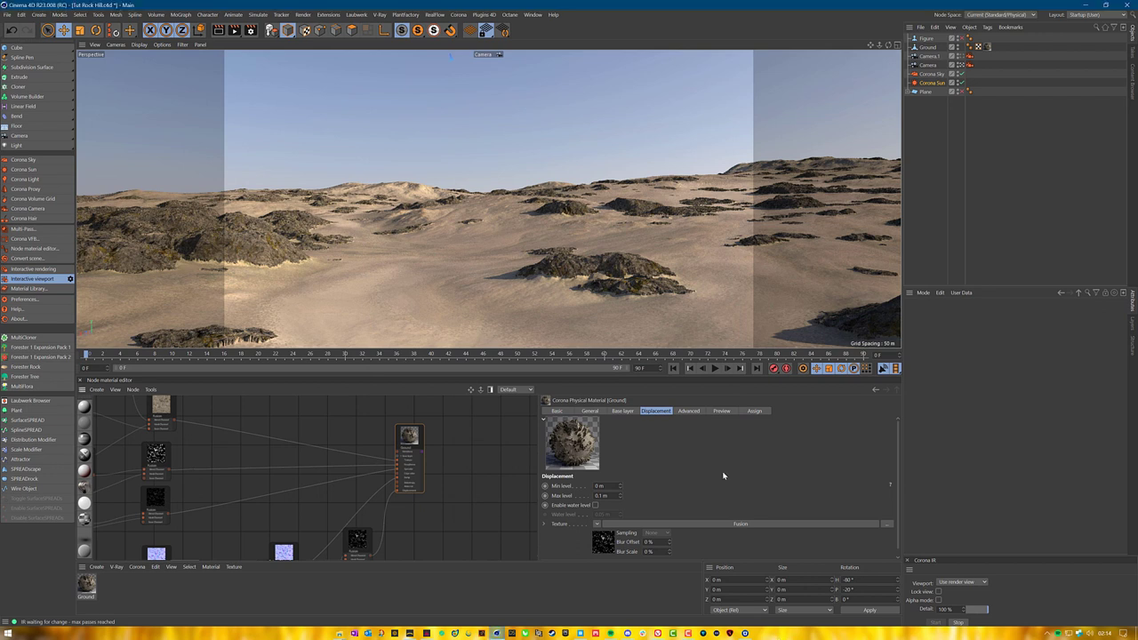
Open the Content Browser and check the grass_wild_uddmcgbia asset's folder path in File Explorer, minimizing that window after.
key("shift+F8")
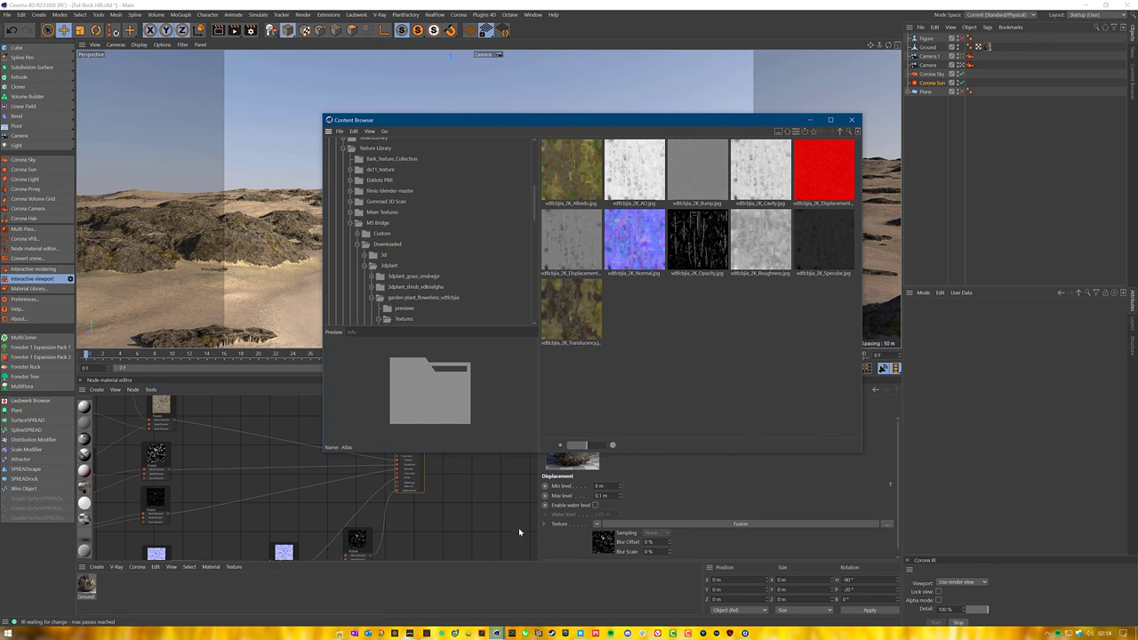
mouse_move(345, 633)
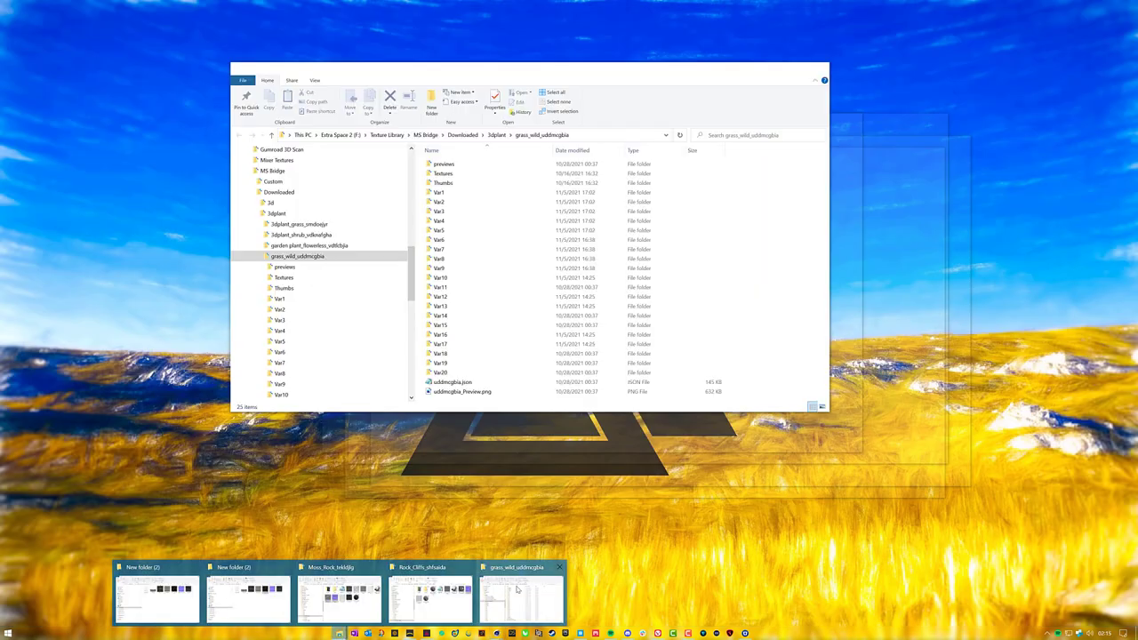
left_click(517, 589)
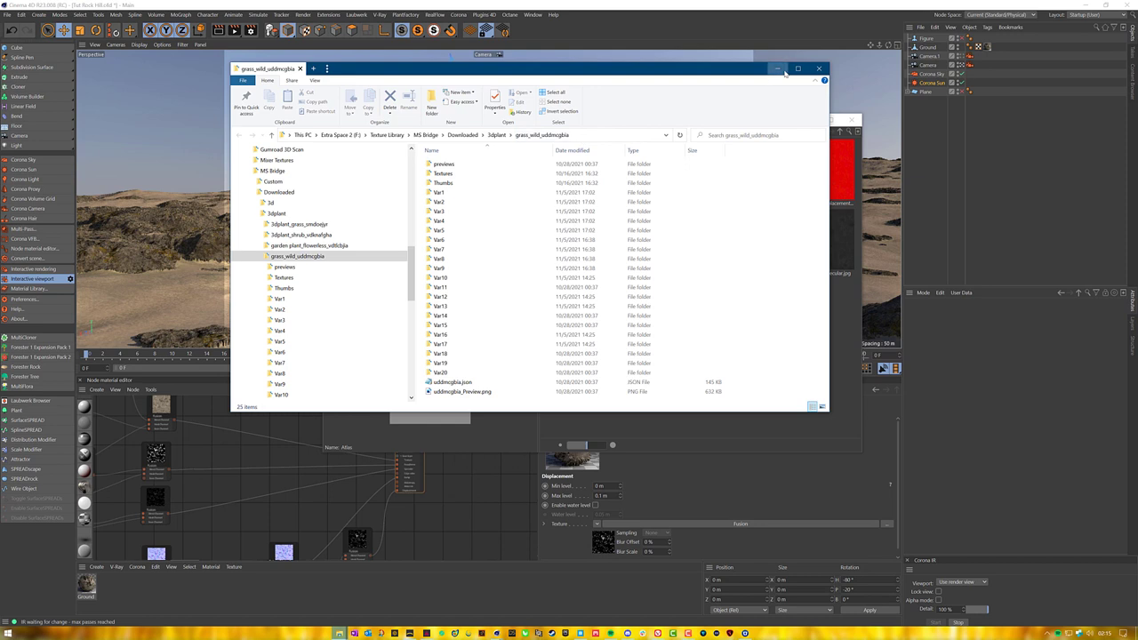
left_click(777, 68)
Collapse the garden plant folder in the Content Browser, expand grass_wild_uddmcgbia under 3dplant, and reposition the browser to clear the viewport.
scroll(449, 289, "down", 2)
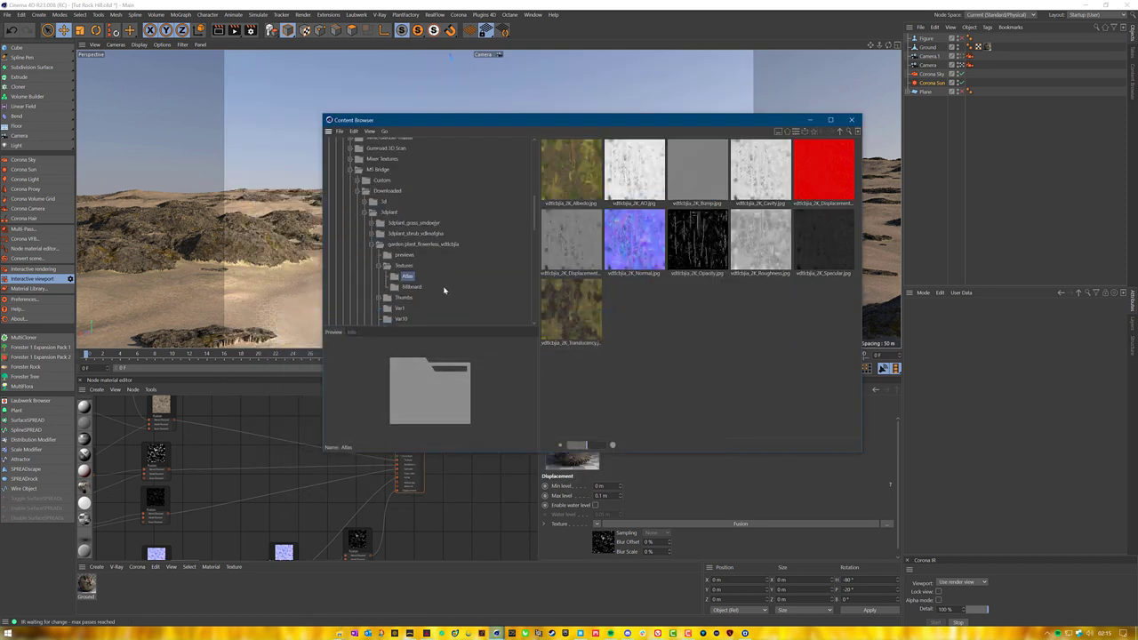
left_click(371, 246)
scroll(419, 226, "down", 2)
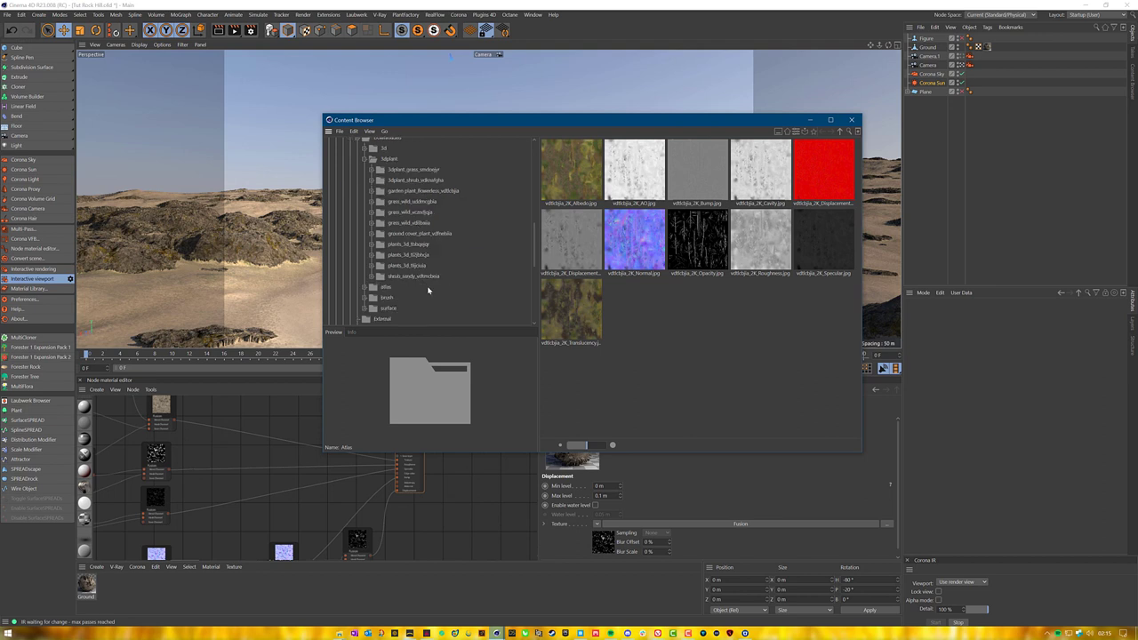
left_click(417, 201)
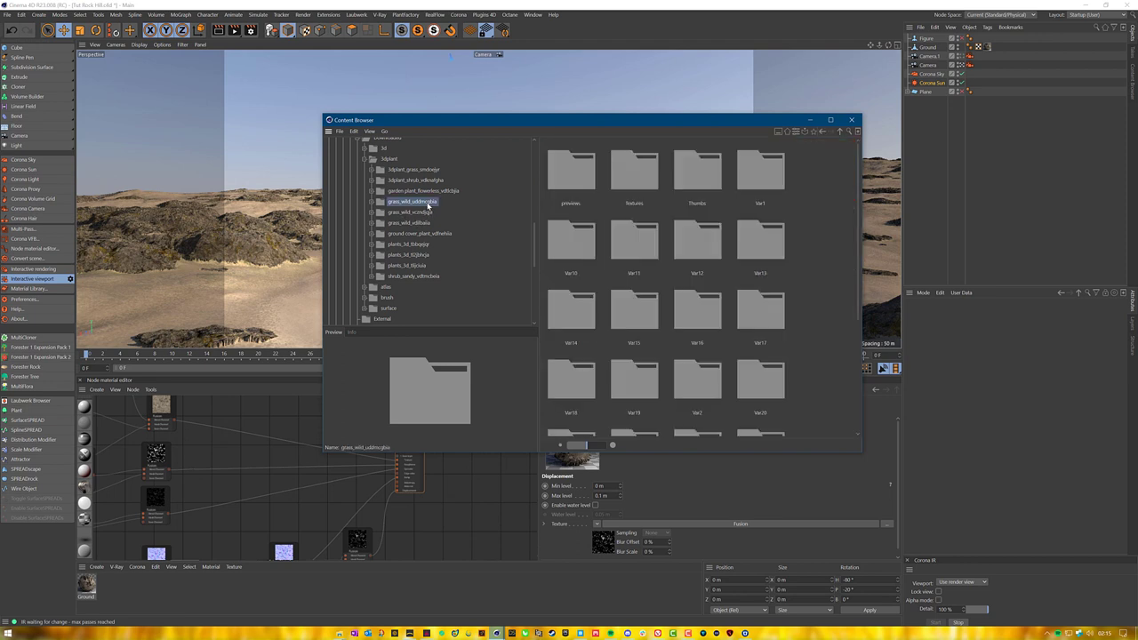
left_click(374, 203)
scroll(427, 222, "down", 2)
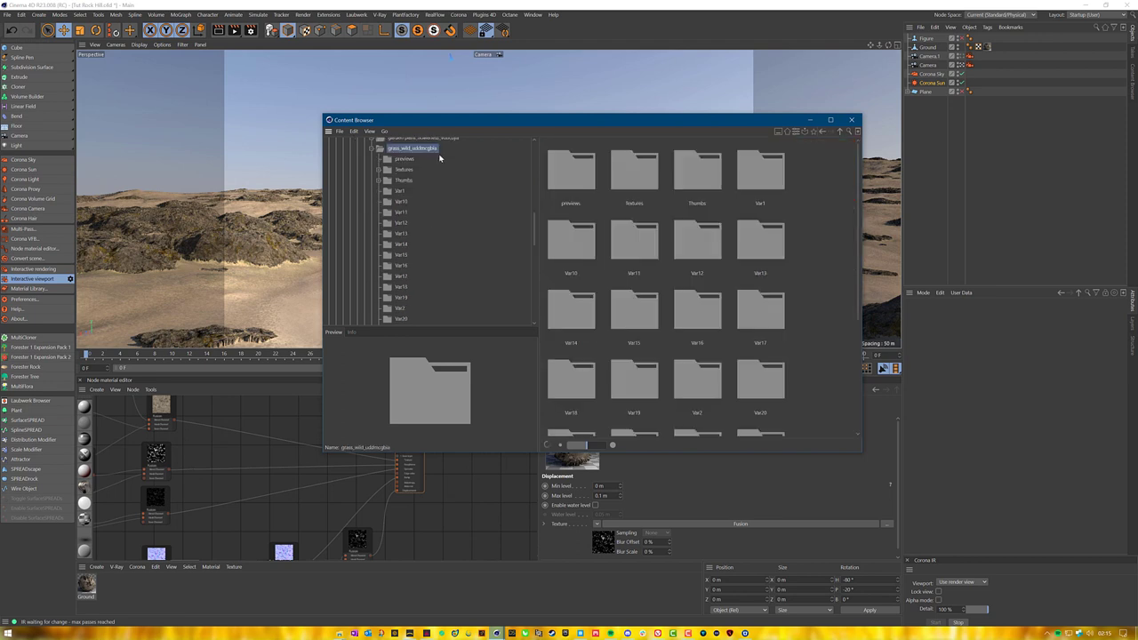
left_click_drag(442, 120, 588, 82)
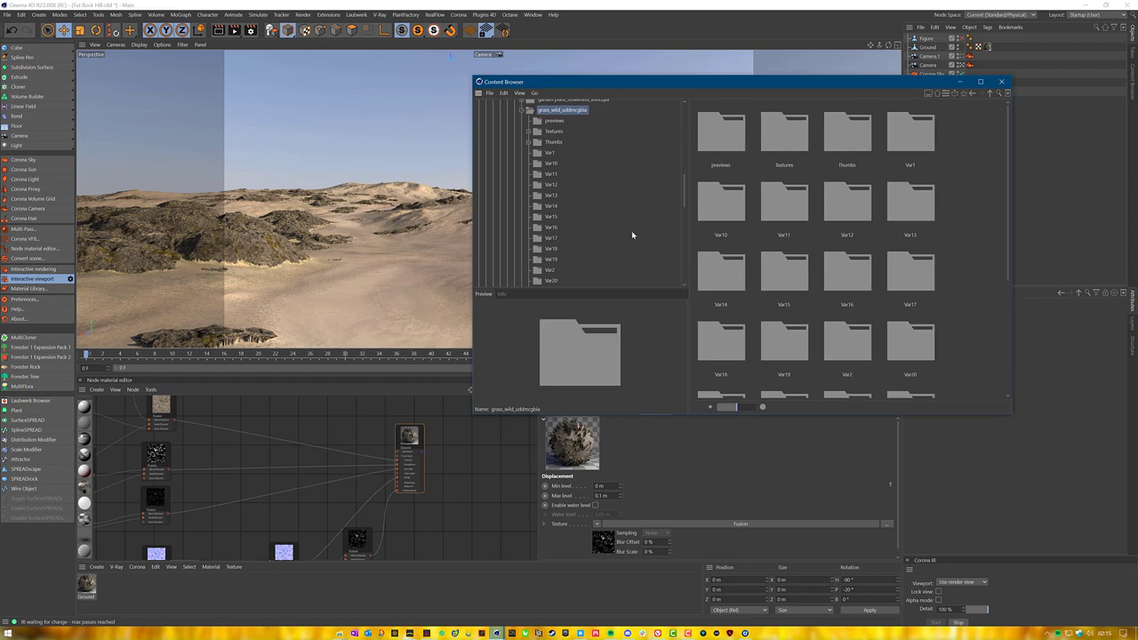
Import Var1_LOD1.fbx from the Var1 folder into the scene with the default FBX import settings.
left_click(550, 153)
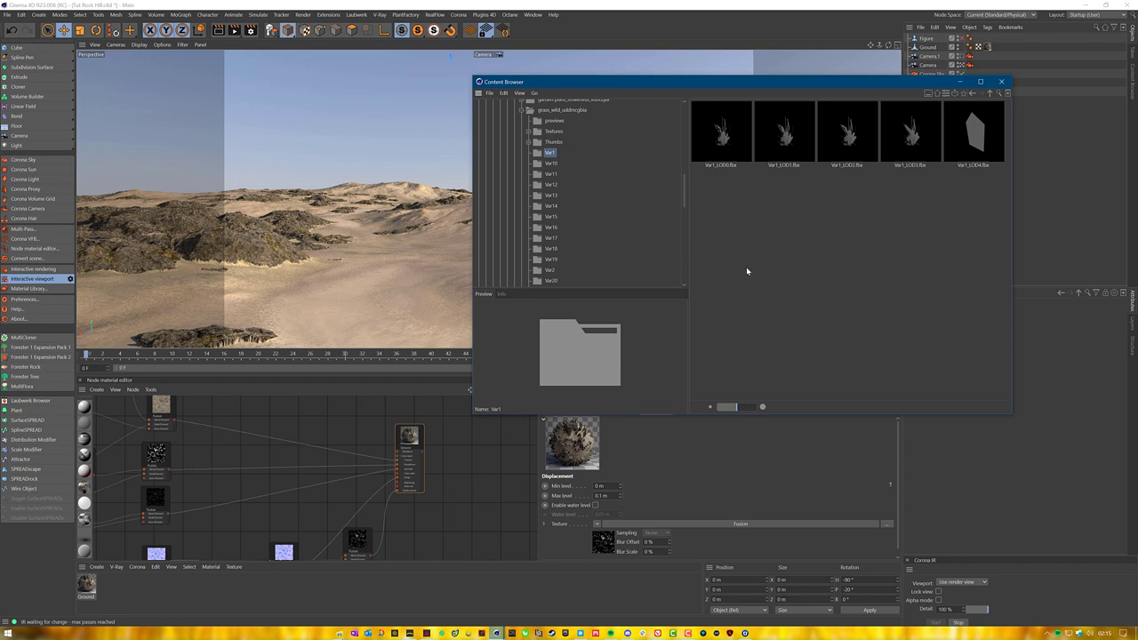
left_click(786, 165)
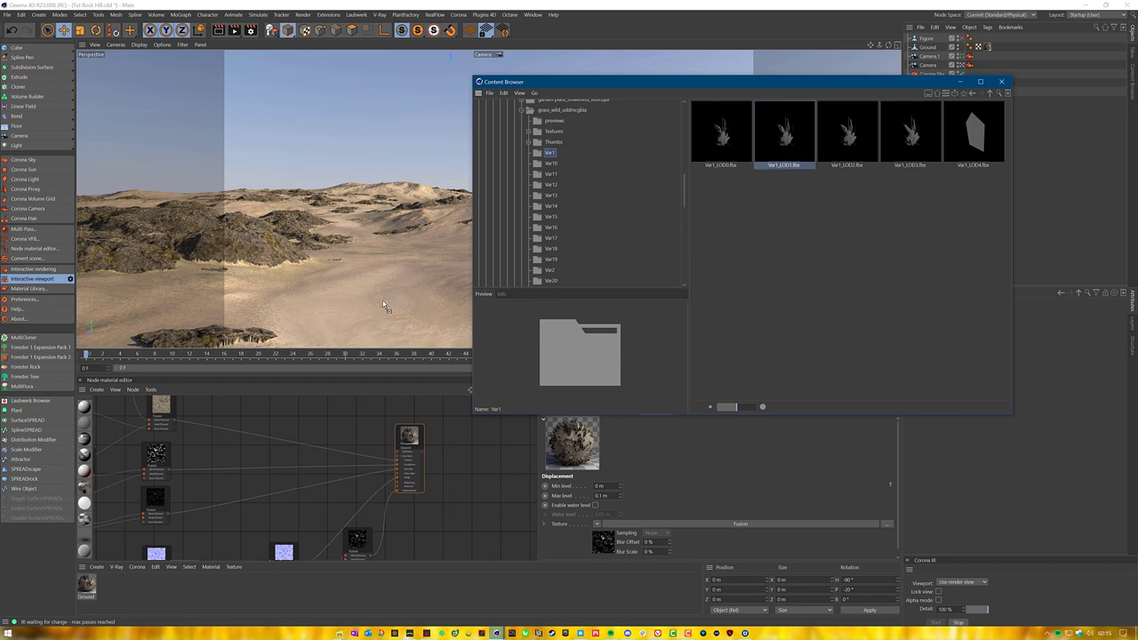
left_click_drag(786, 133, 371, 265)
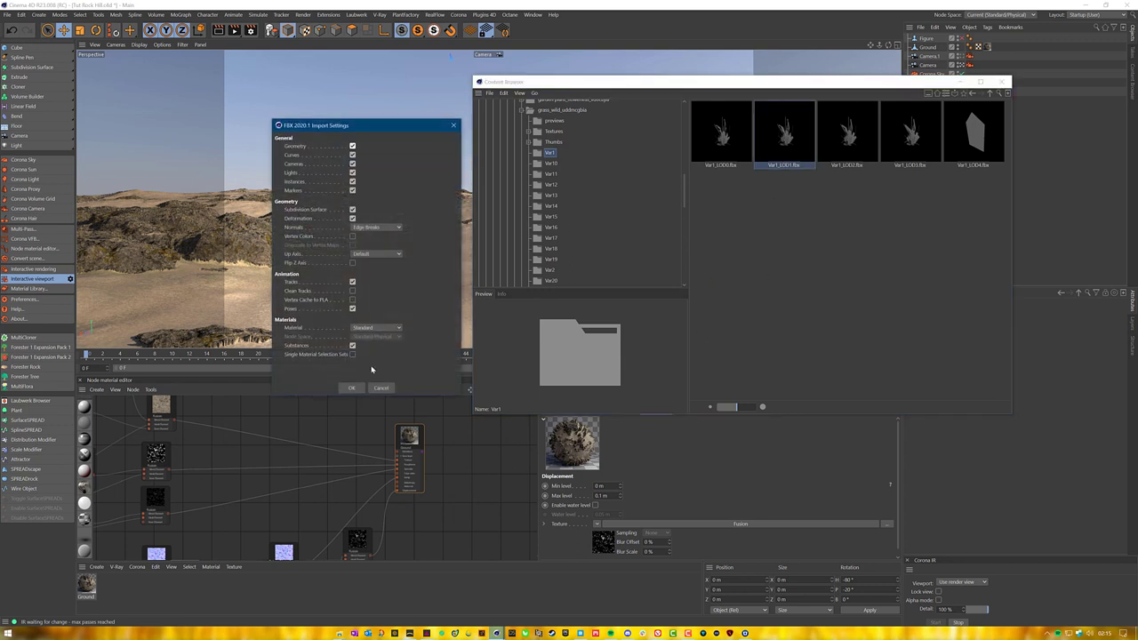
key("Return")
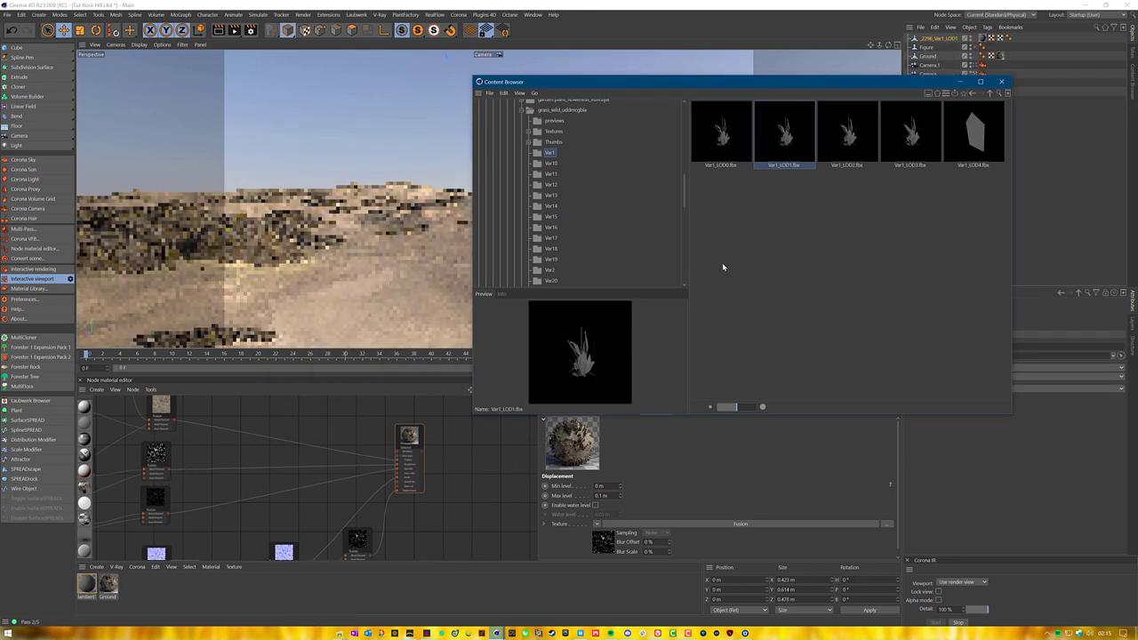
Import Var2_LOD1.fbx and Var3_LOD1.fbx from their variation folders with the default FBX settings.
scroll(555, 181, "down", 3)
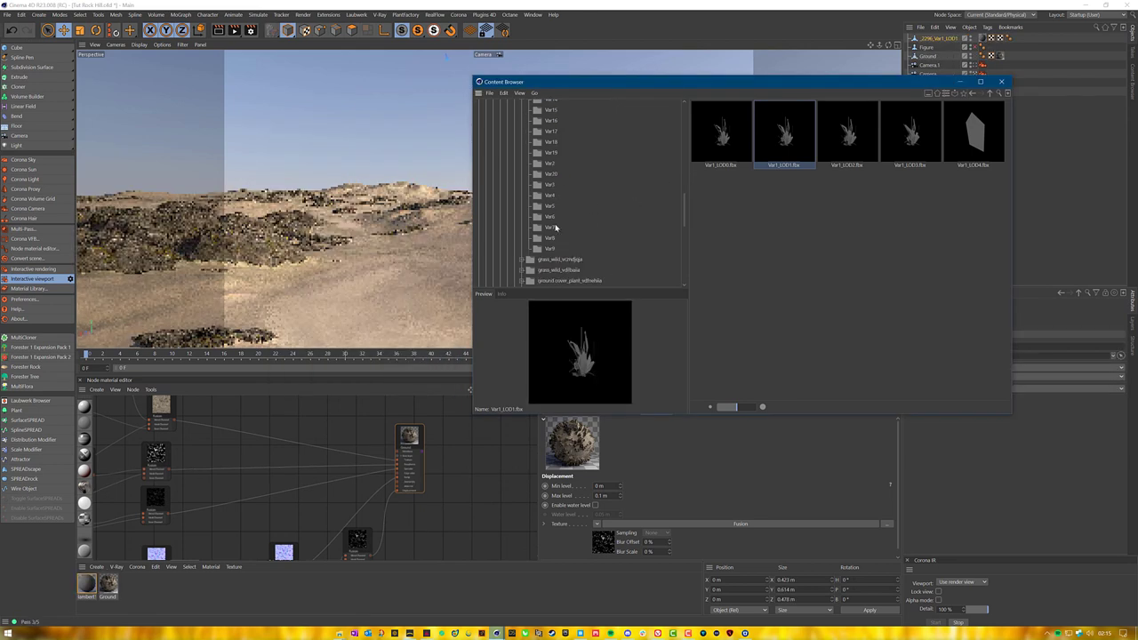
left_click(551, 163)
left_click_drag(788, 135, 449, 277)
left_click(443, 378)
left_click(549, 184)
left_click_drag(775, 141, 449, 277)
left_click(426, 405)
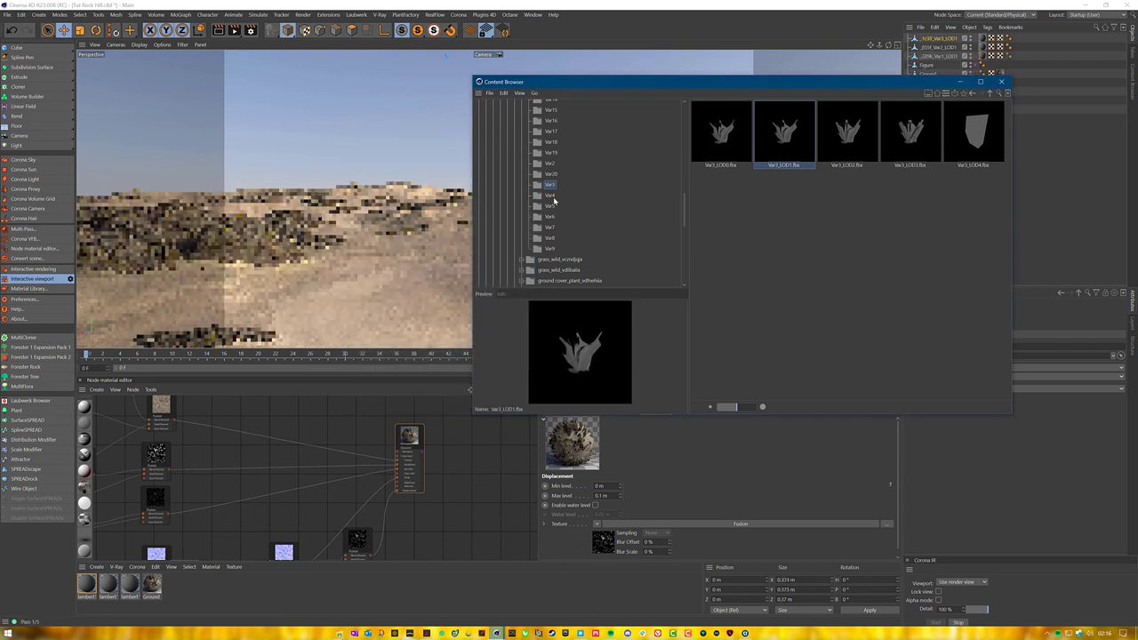
Import Var4_LOD1.fbx from the Var4 folder with the default FBX settings and close the Content Browser.
left_click(550, 195)
left_click_drag(778, 256, 453, 286)
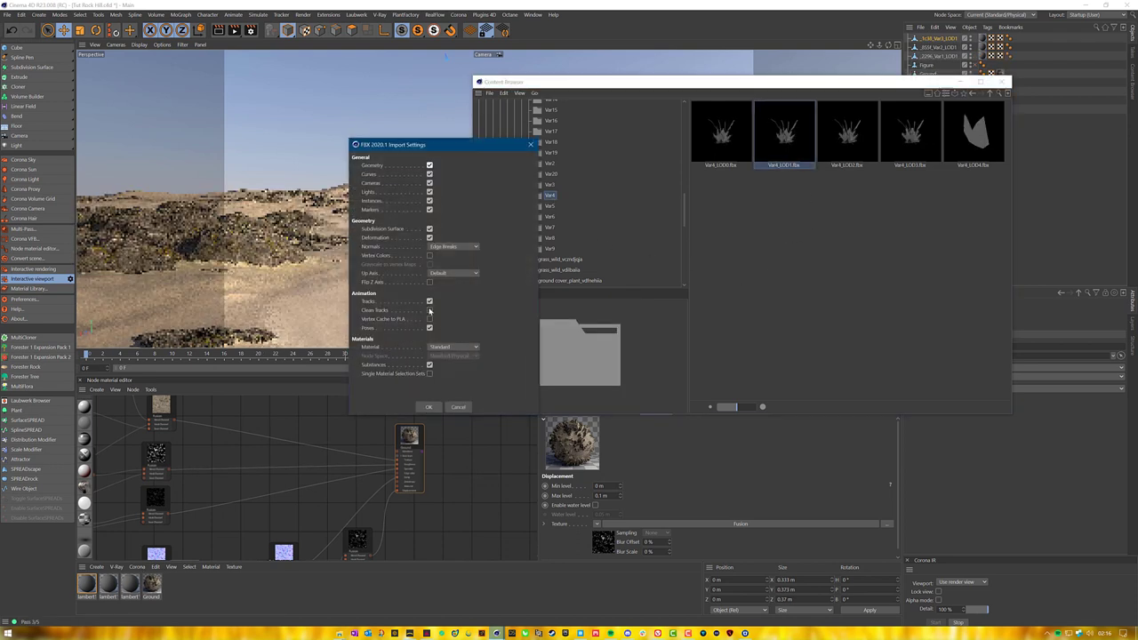
left_click(427, 409)
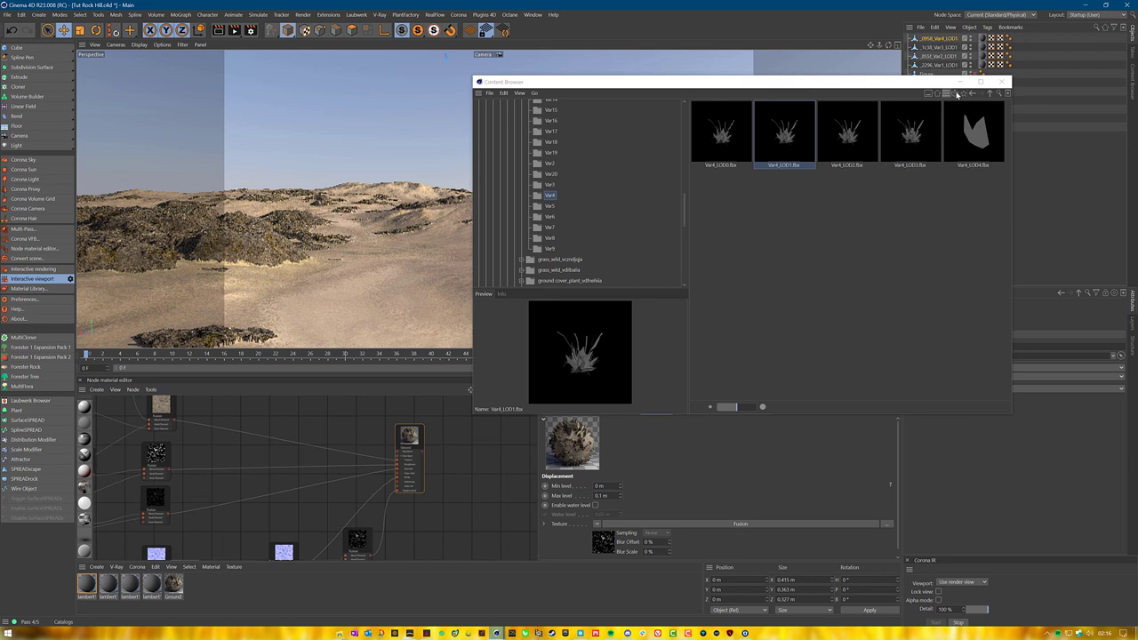
left_click(797, 289)
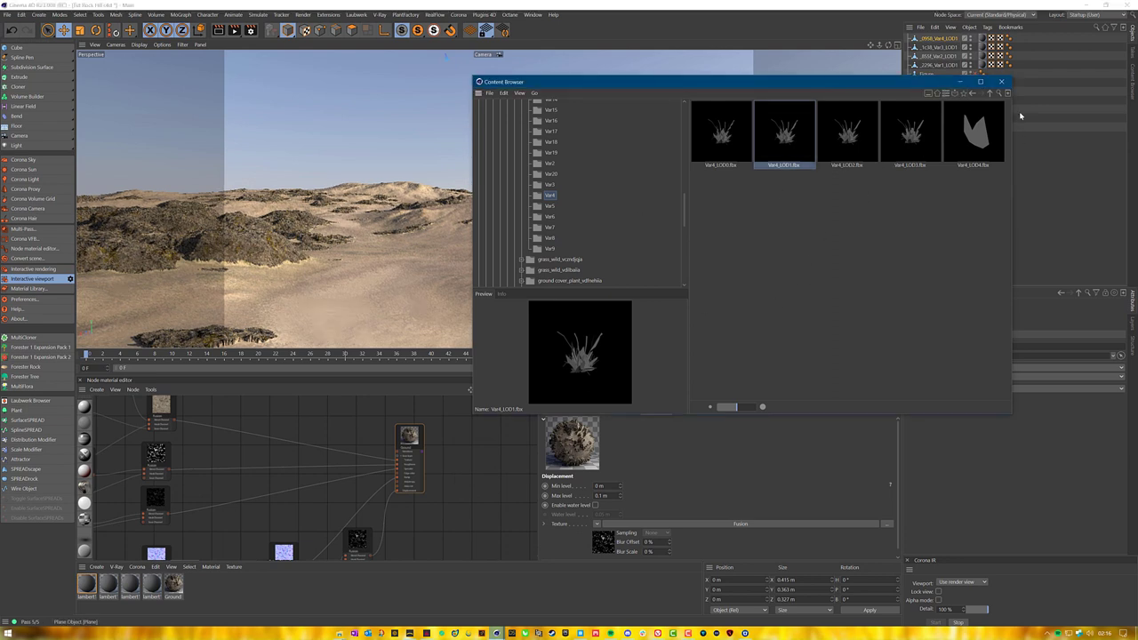
left_click(1001, 82)
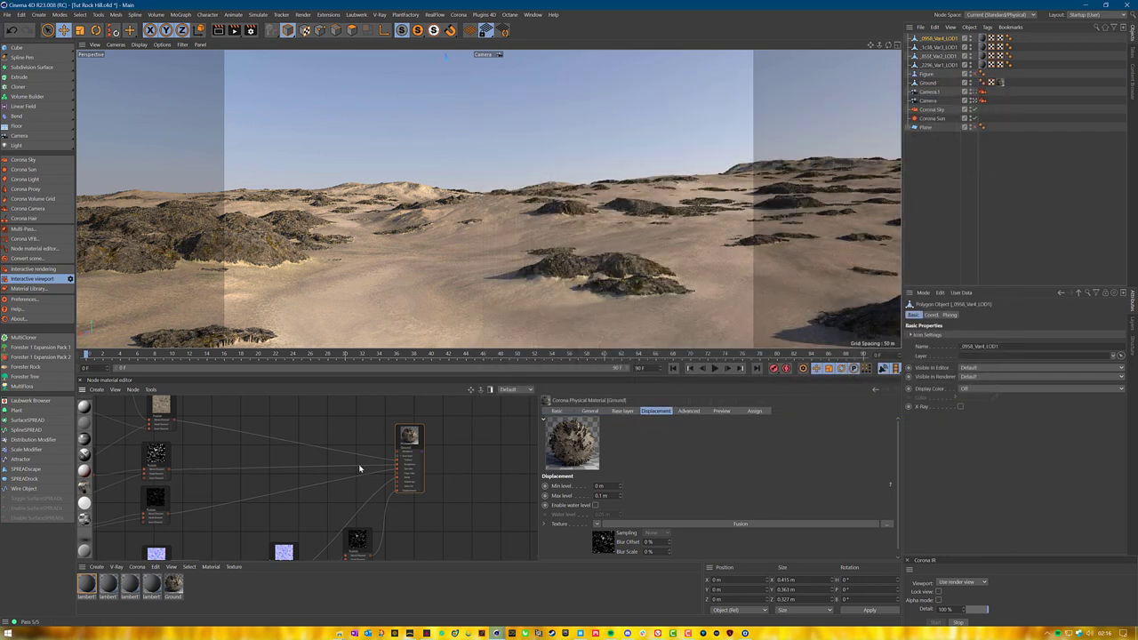
Create a new view named Grass1 in the node material editor.
left_click(121, 392)
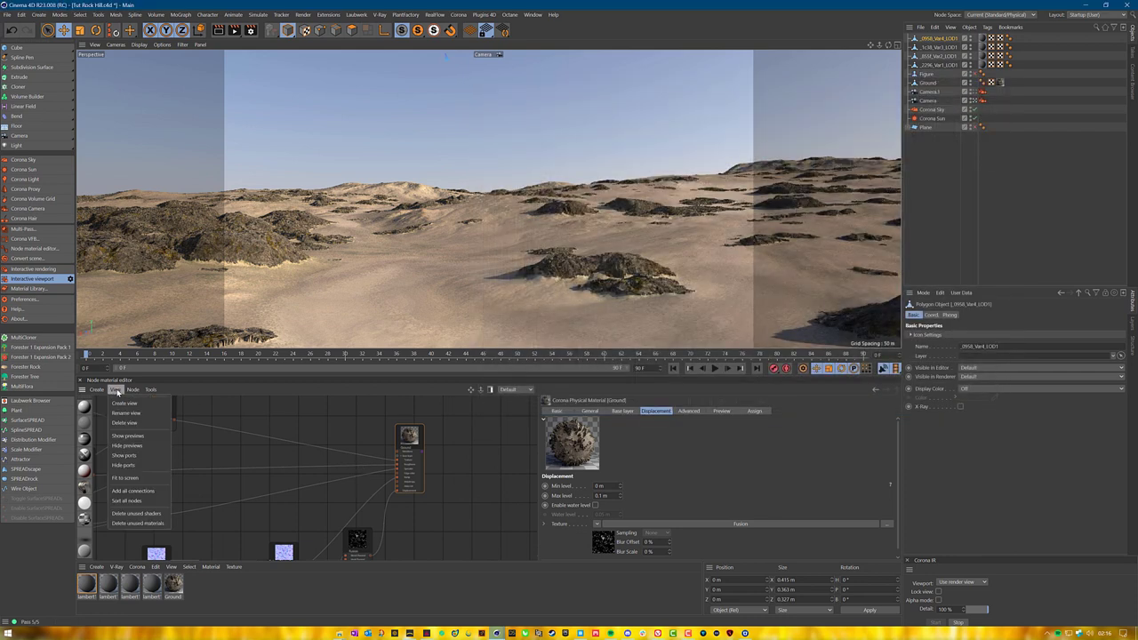
left_click(128, 404)
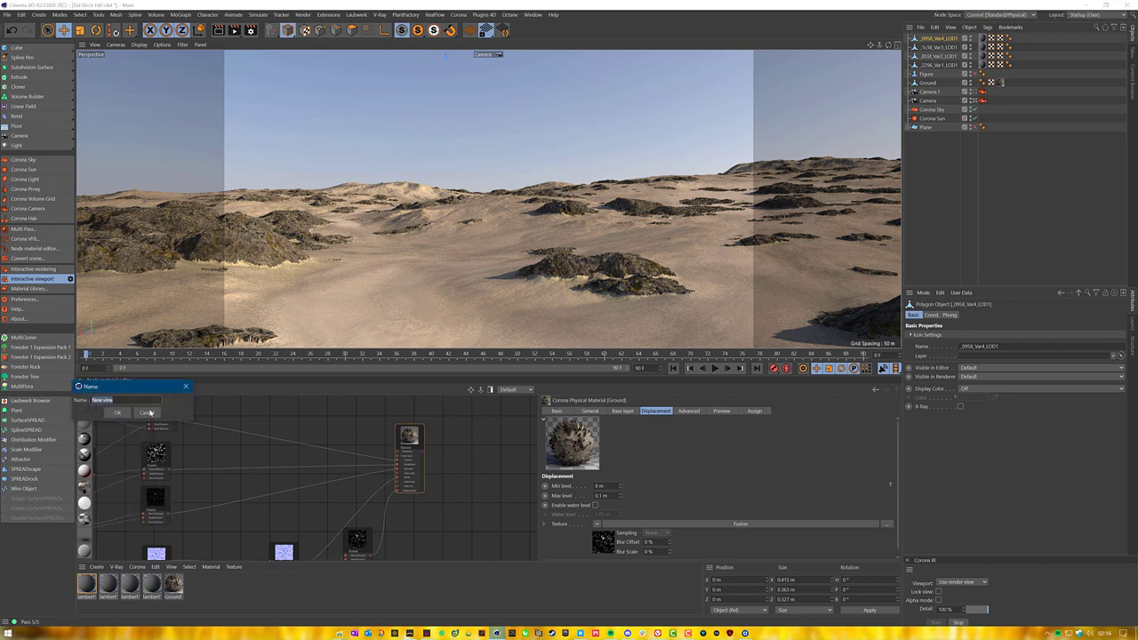
type("Grass1")
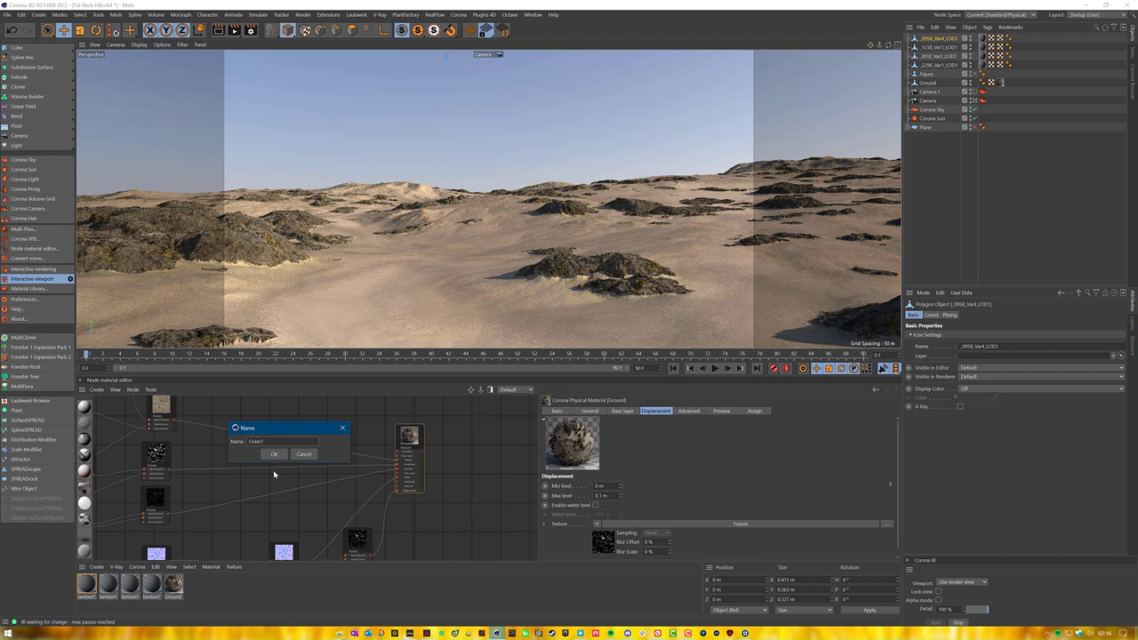
left_click(275, 455)
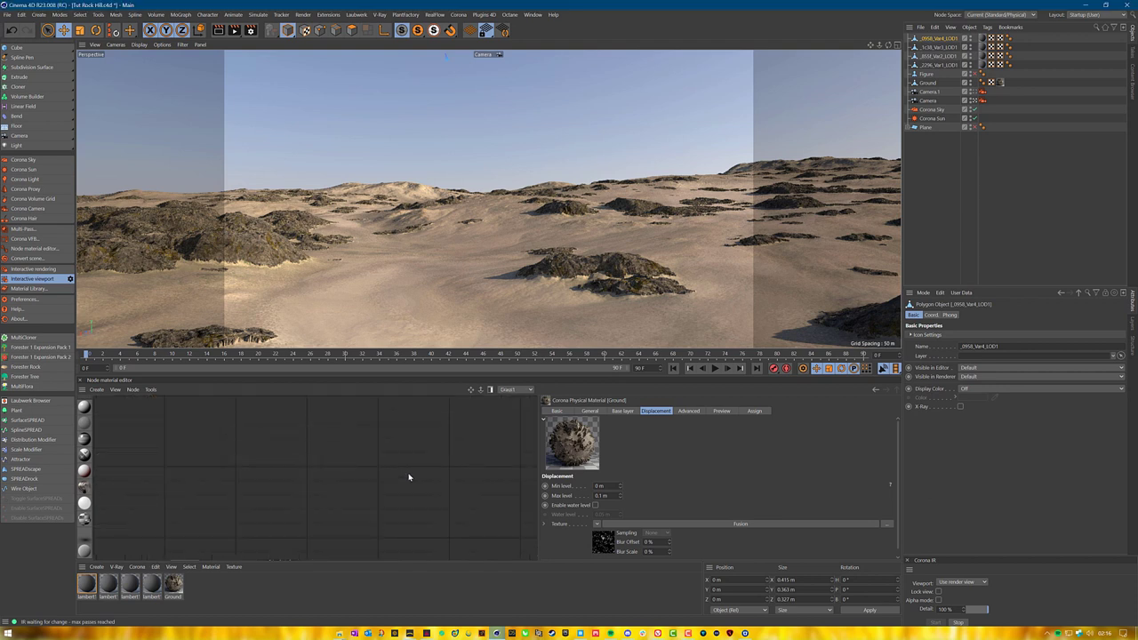
Create a Corona Physical material, add it to the Grass1 node view, and rename it Grass1.
left_click(233, 597)
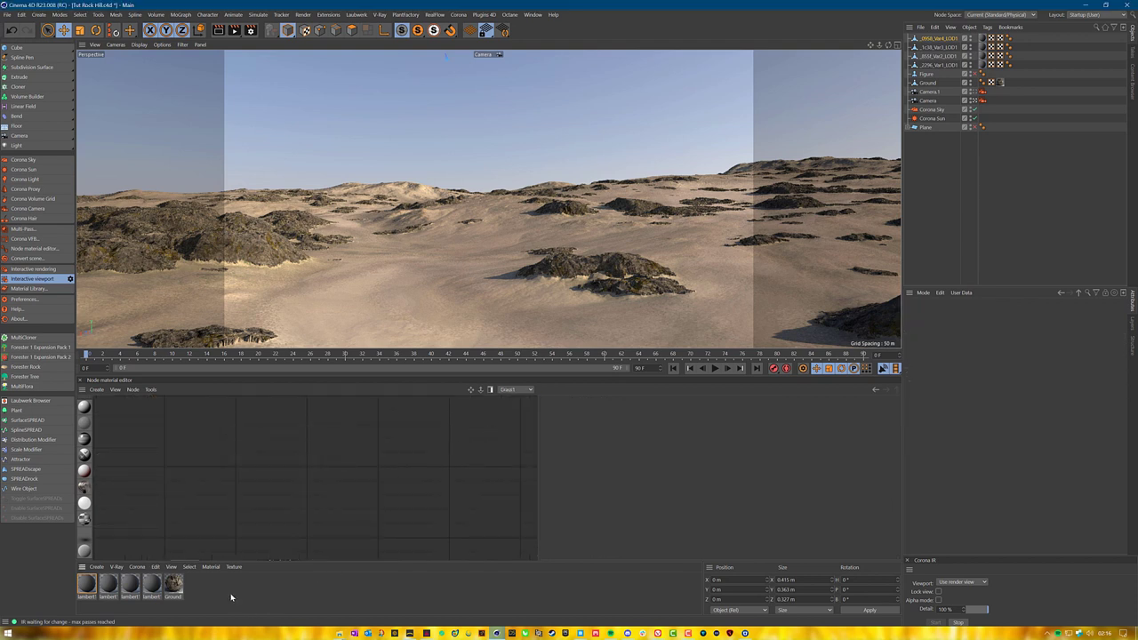
double_click(231, 598)
left_click_drag(87, 587, 415, 476)
double_click(87, 585)
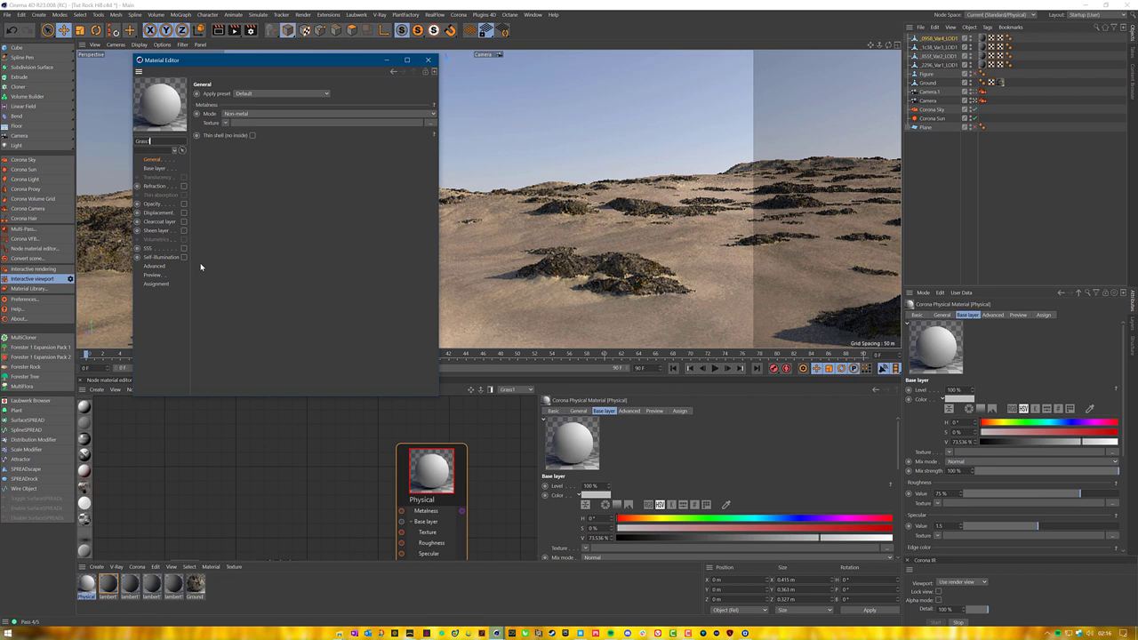
left_click(263, 576)
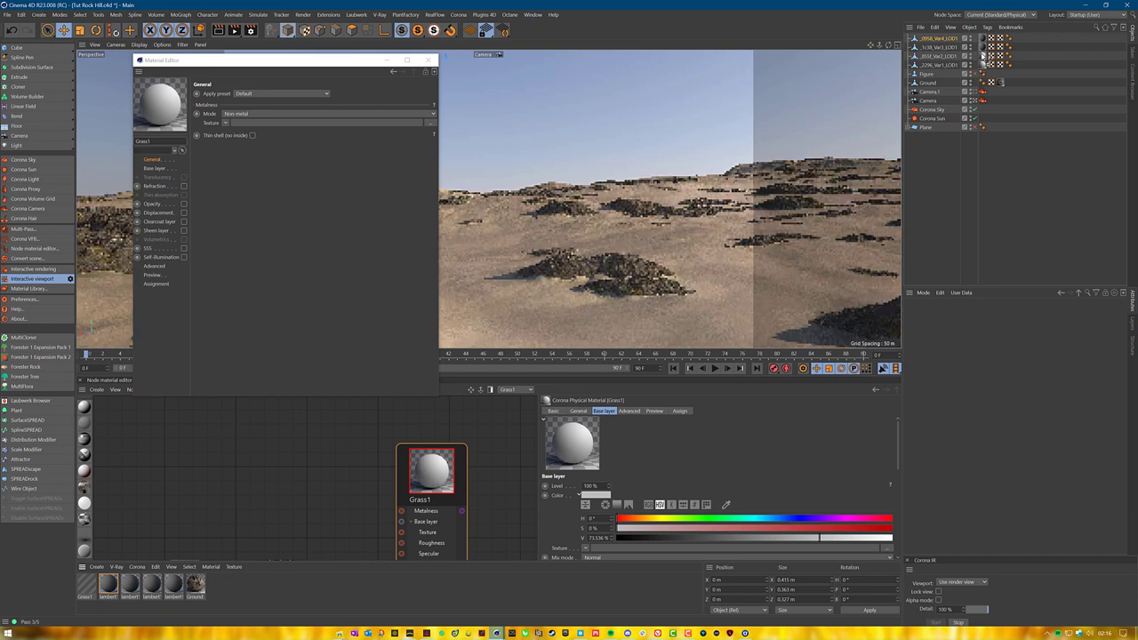
Replace the materials on the four imported grass objects with Grass1, delete the four leftover lambert materials, and close the Material Editor.
left_click_drag(982, 56, 982, 56)
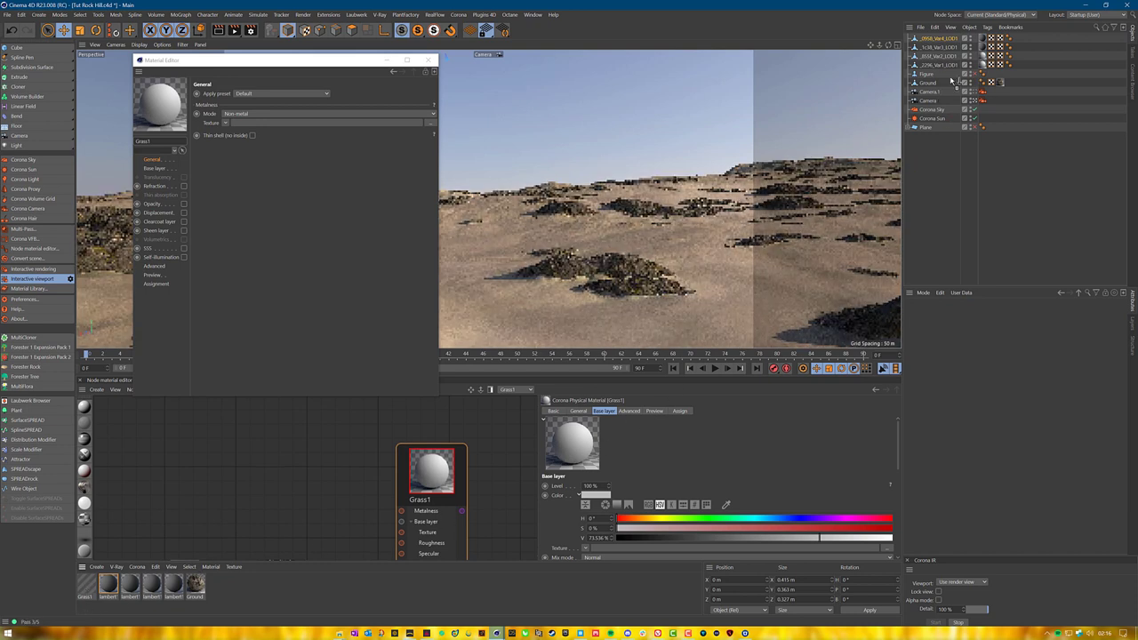
left_click_drag(570, 406, 983, 38)
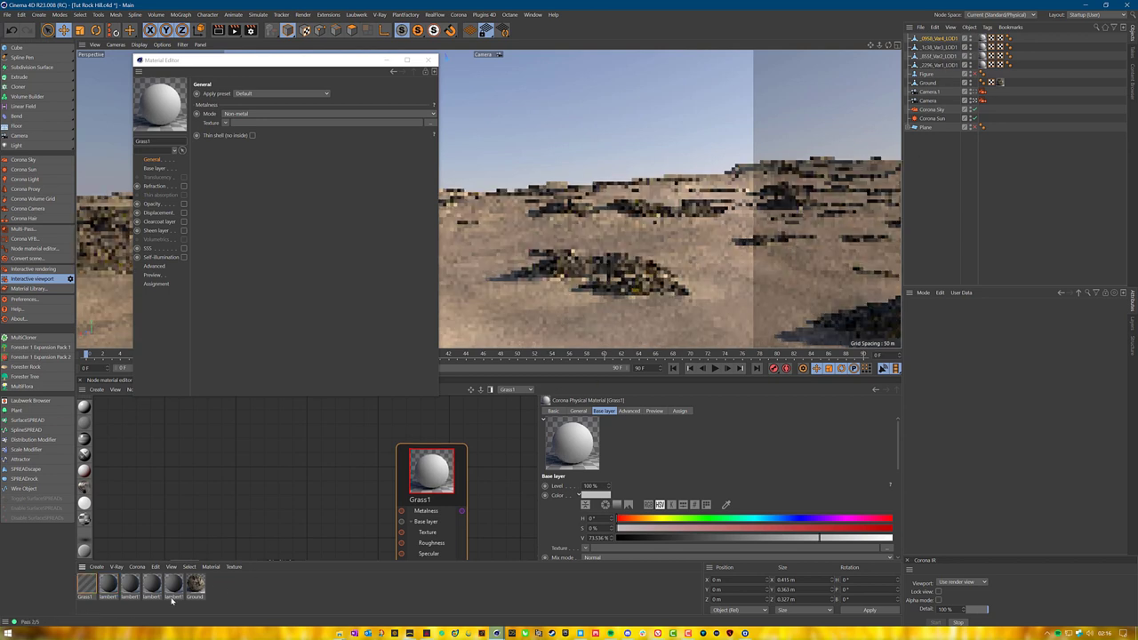
left_click_drag(107, 611, 171, 584)
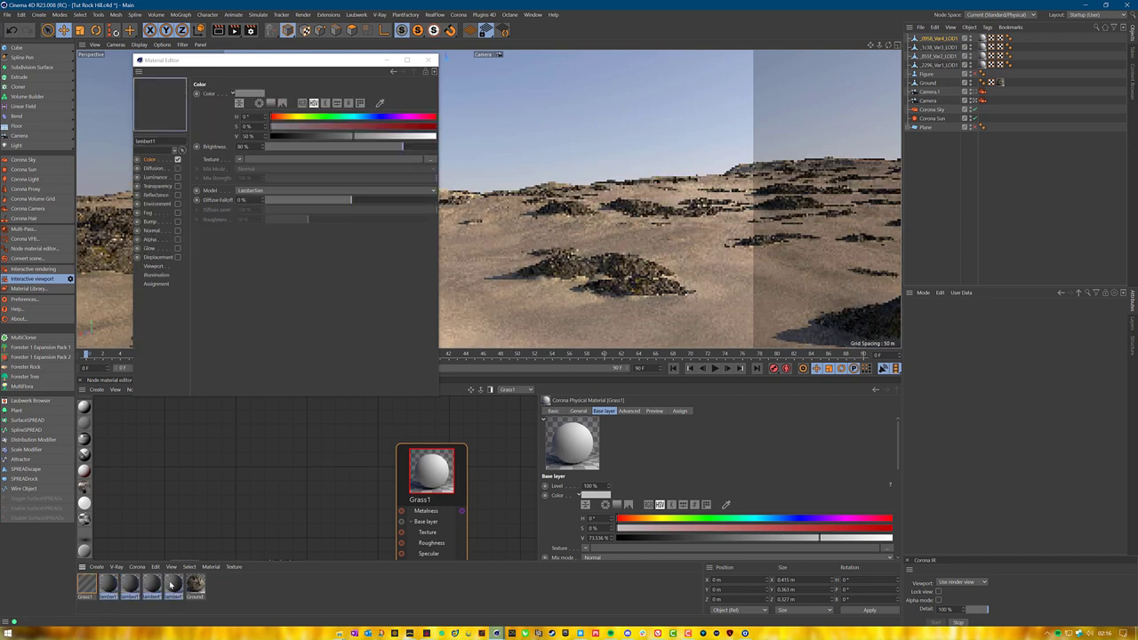
key("Delete")
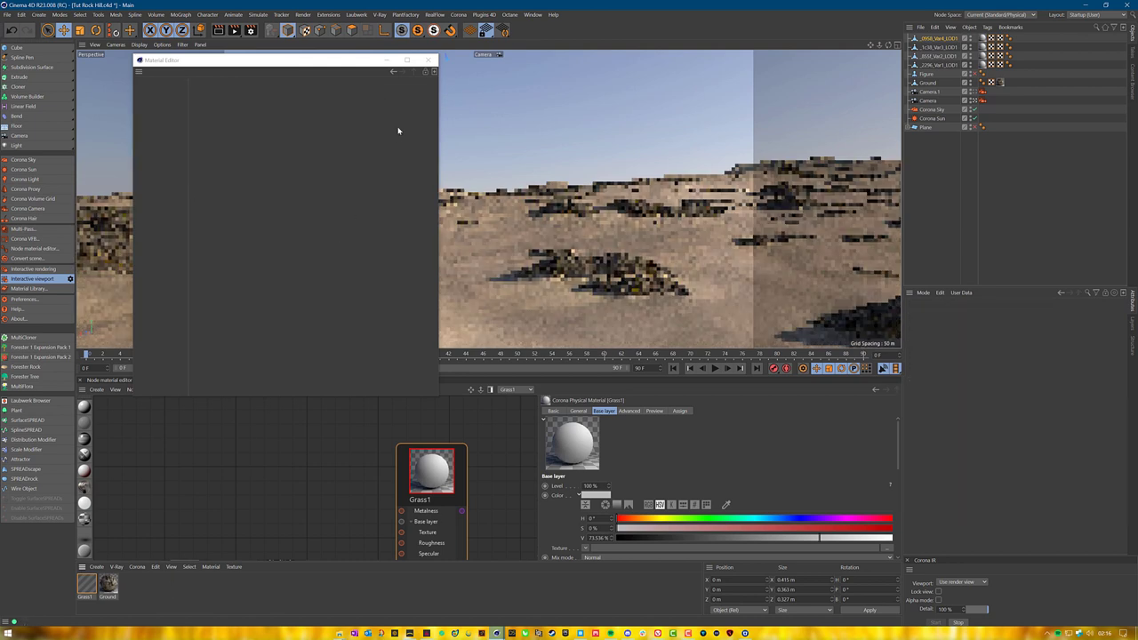
left_click(432, 59)
Switch to File Explorer and open the Atlas folder inside the Textures folder of grass_wild_uddmcgbia.
scroll(464, 435, "down", 3)
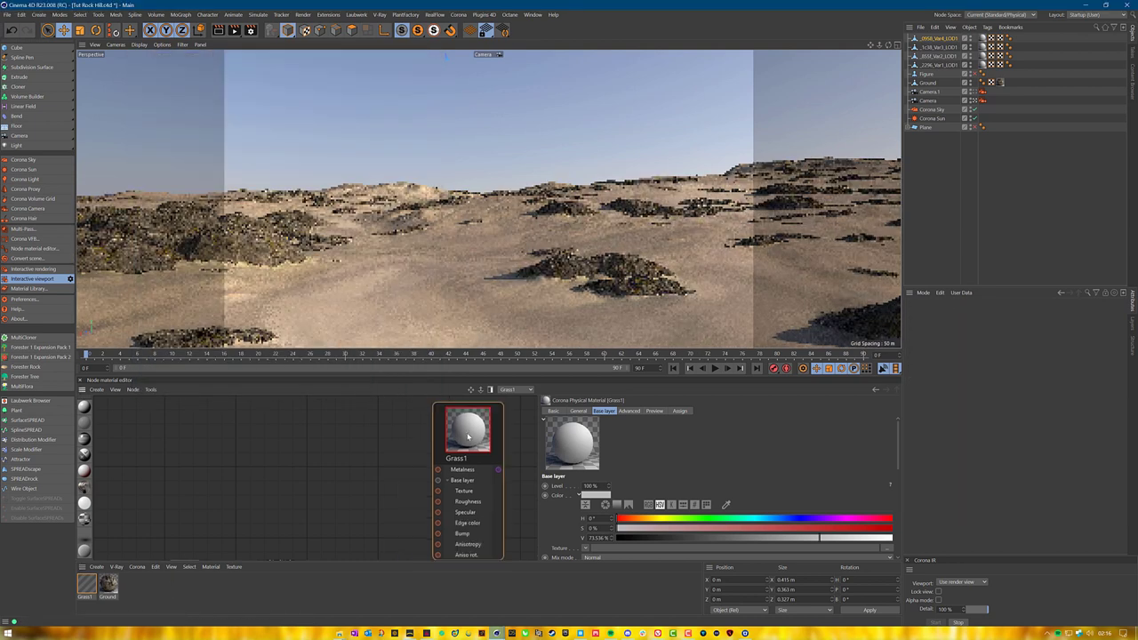
scroll(464, 436, "up", 1)
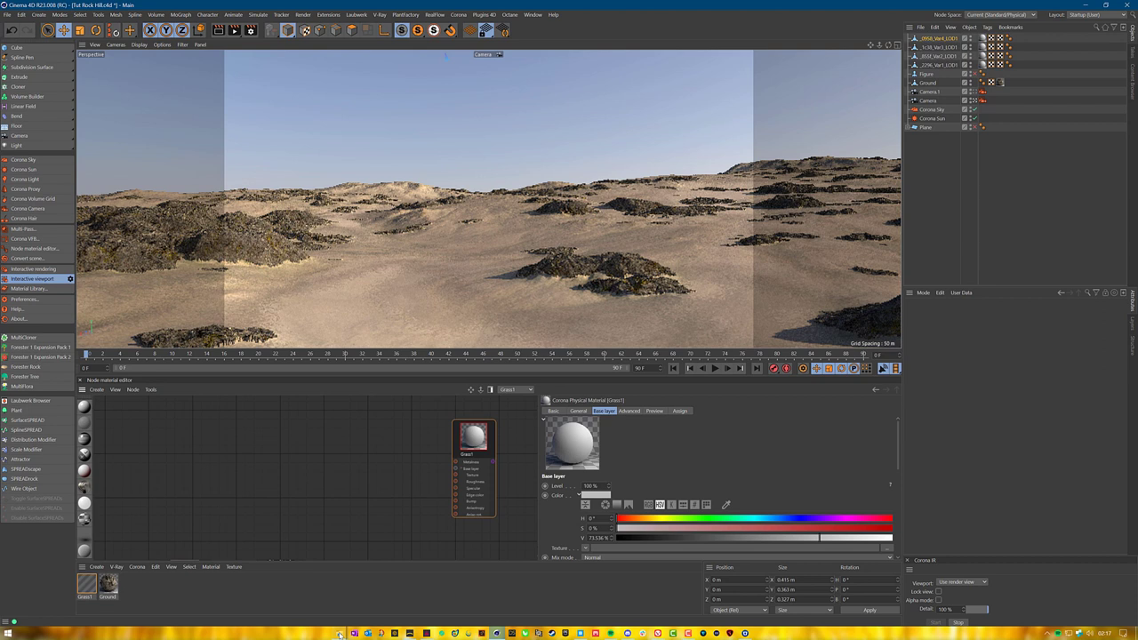
mouse_move(341, 633)
left_click(494, 608)
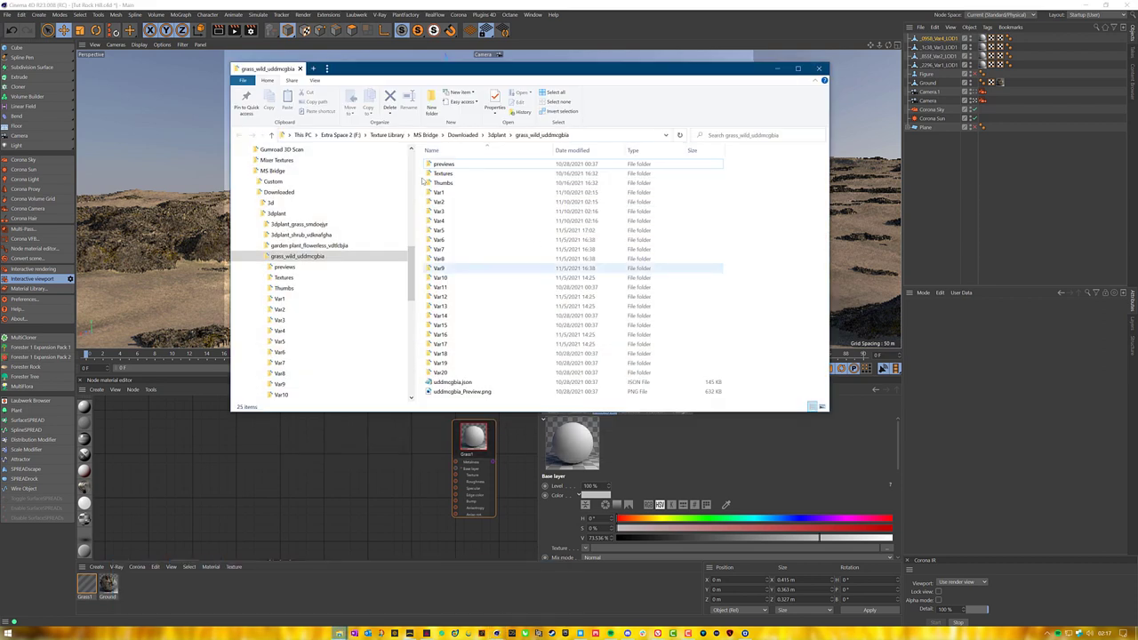
double_click(454, 178)
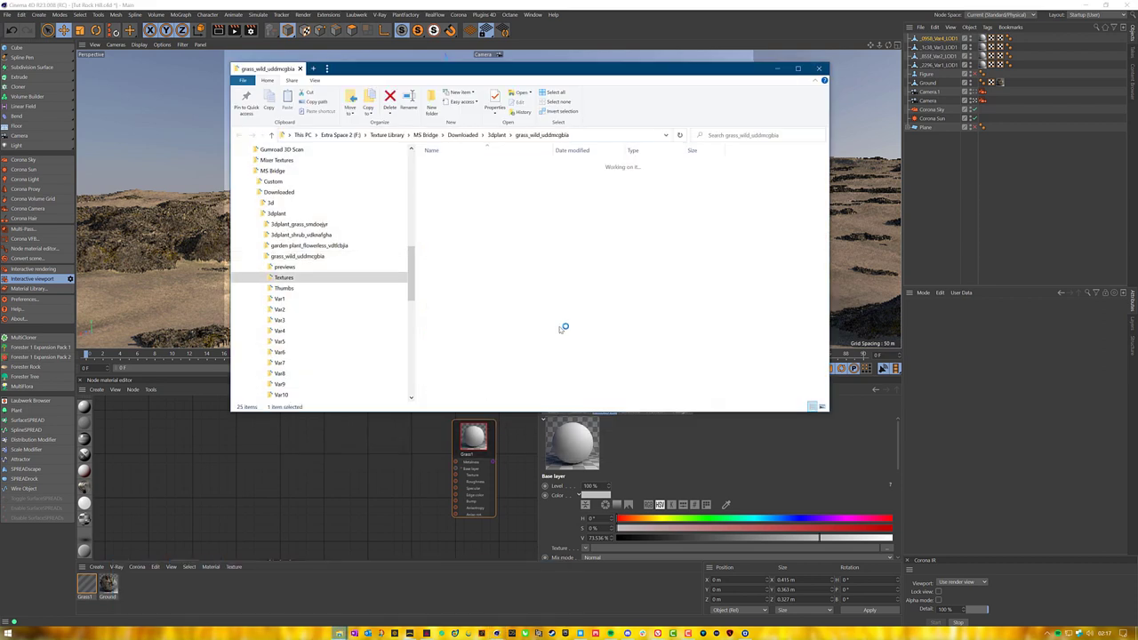
left_click(454, 165)
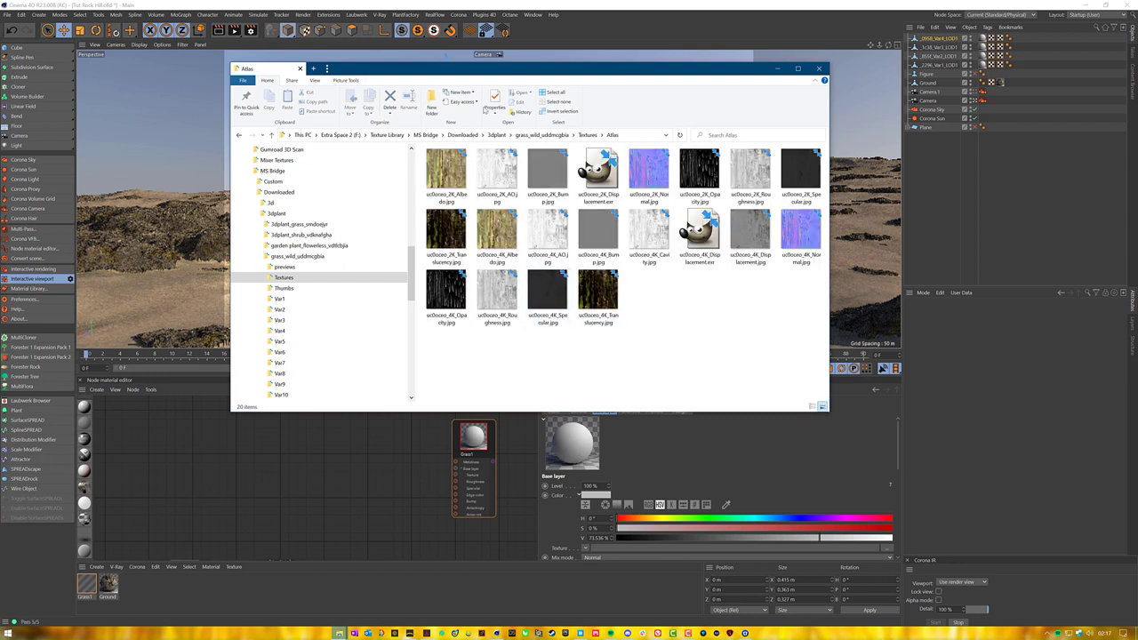
Bring the 2K Albedo, AO, Normal, Opacity, Roughness and Specular atlas textures into the Grass1 node view as bitmap nodes.
left_click(452, 177)
left_click(491, 184, "ctrl")
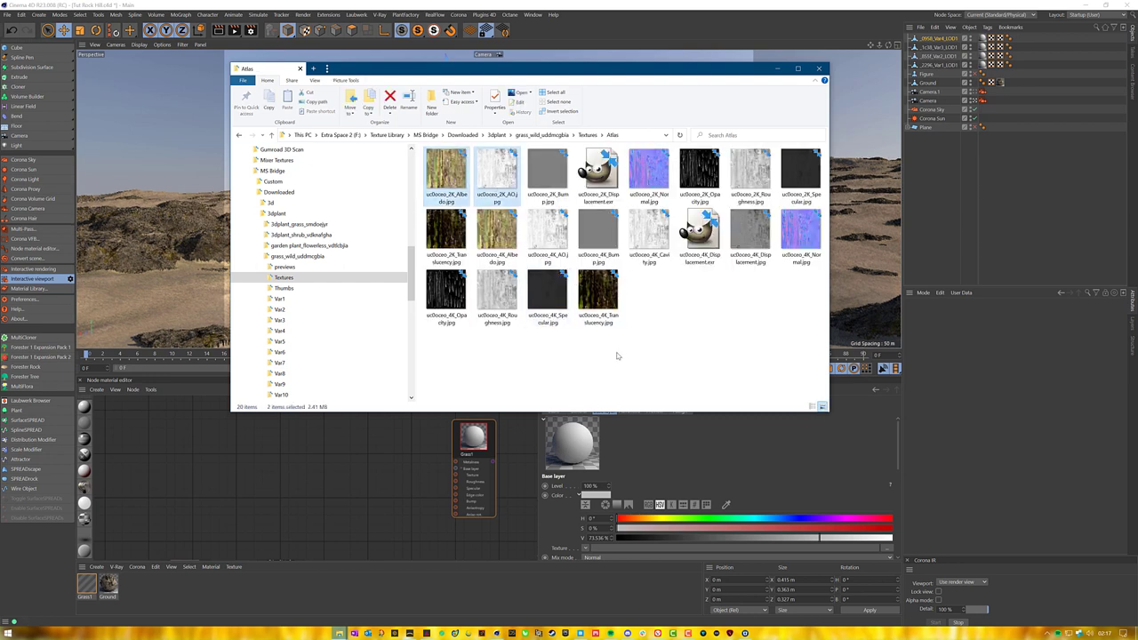
left_click(651, 178, "ctrl")
left_click(700, 174, "ctrl")
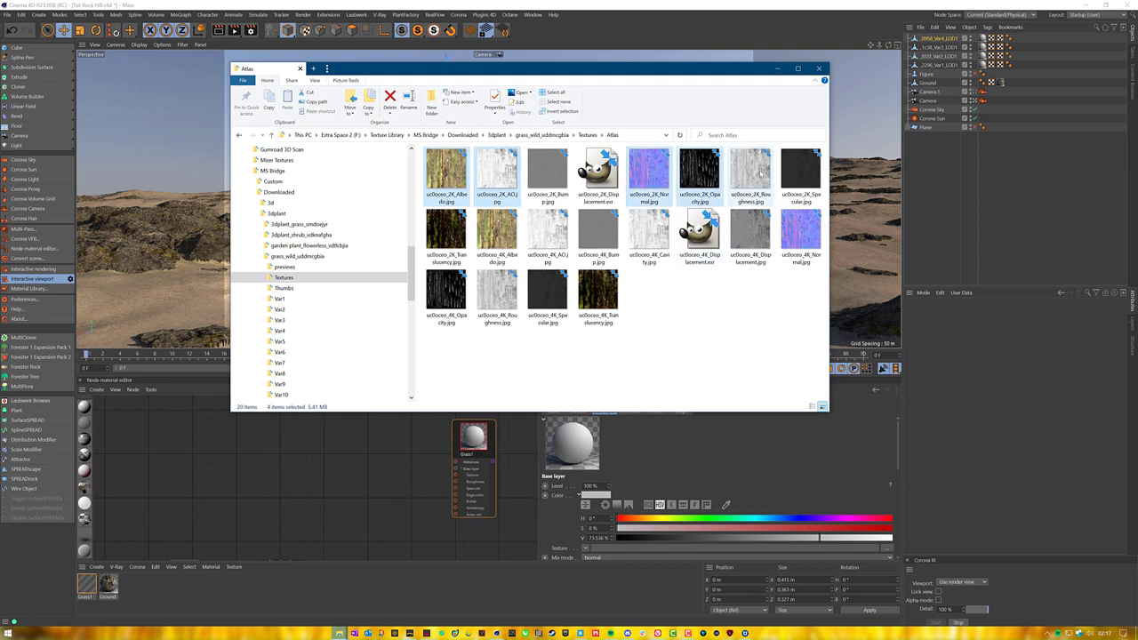
left_click(750, 175, "ctrl")
left_click(800, 175, "ctrl")
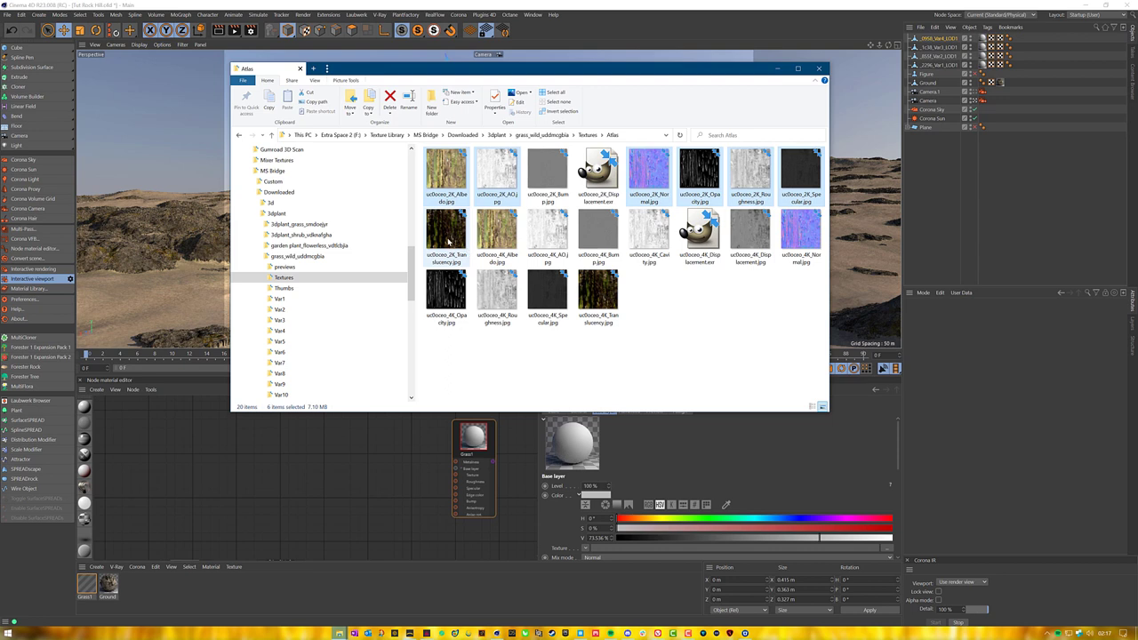
left_click_drag(464, 69, 676, 79)
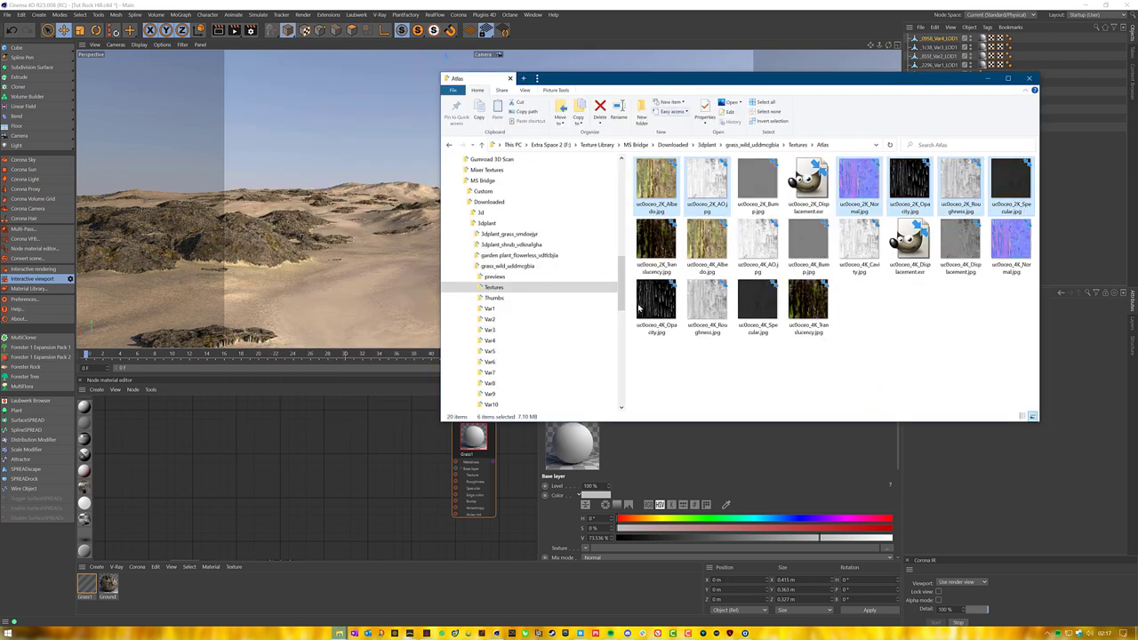
left_click_drag(652, 241, 224, 468)
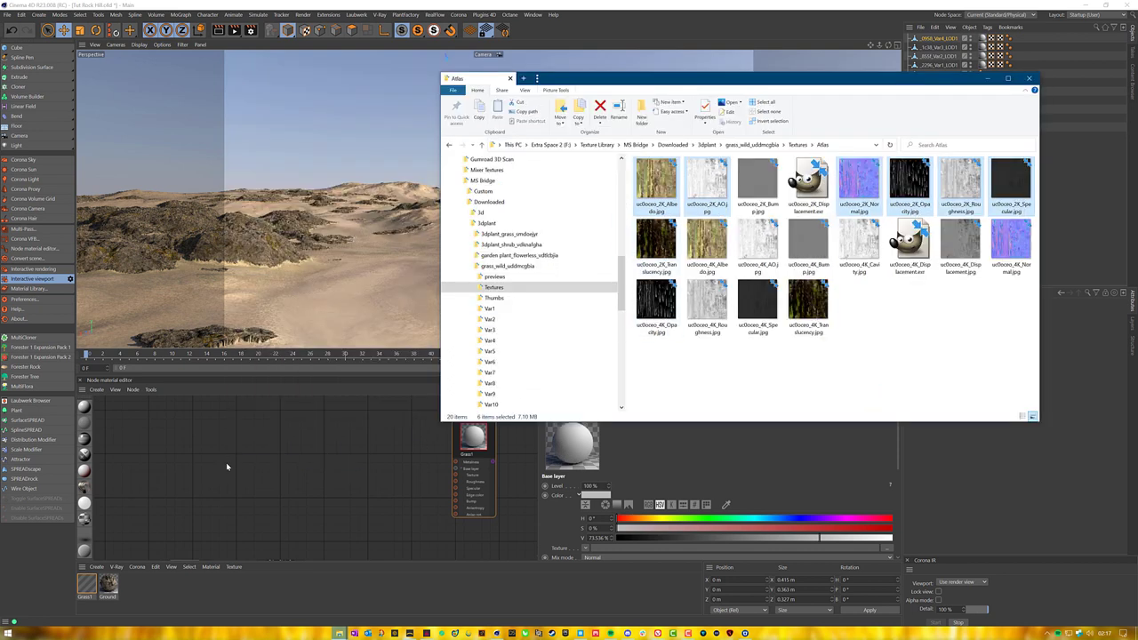
left_click(287, 444)
Arrange the bitmap nodes so the albedo sits directly above the AO, with the dark bitmap moved aside.
left_click_drag(221, 500, 147, 508)
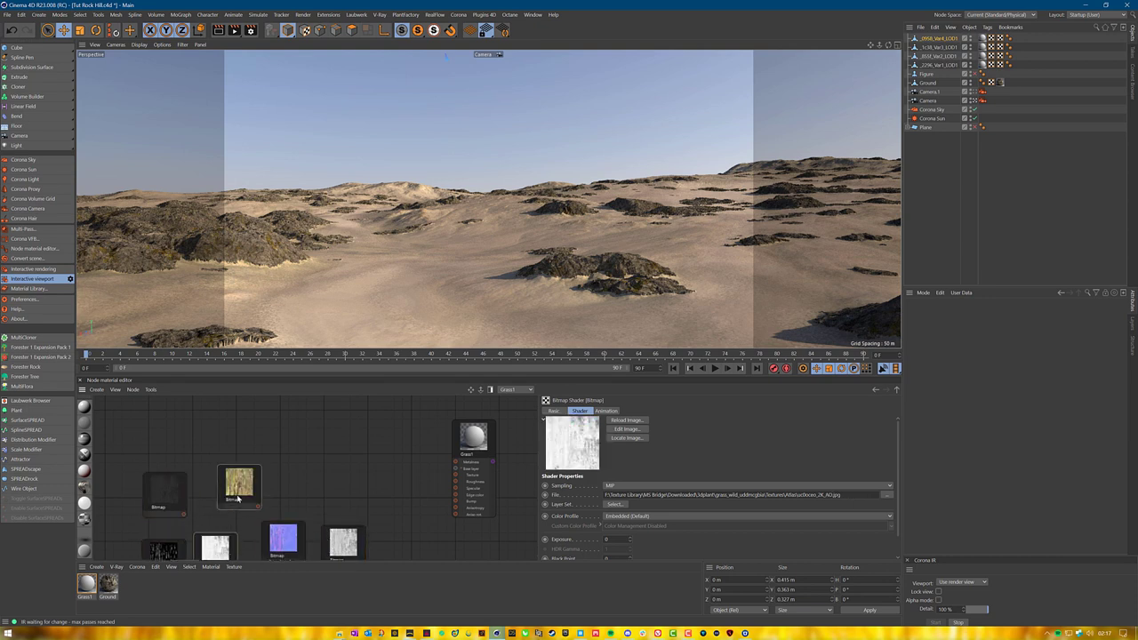
left_click_drag(236, 504, 231, 430)
left_click_drag(216, 544, 229, 455)
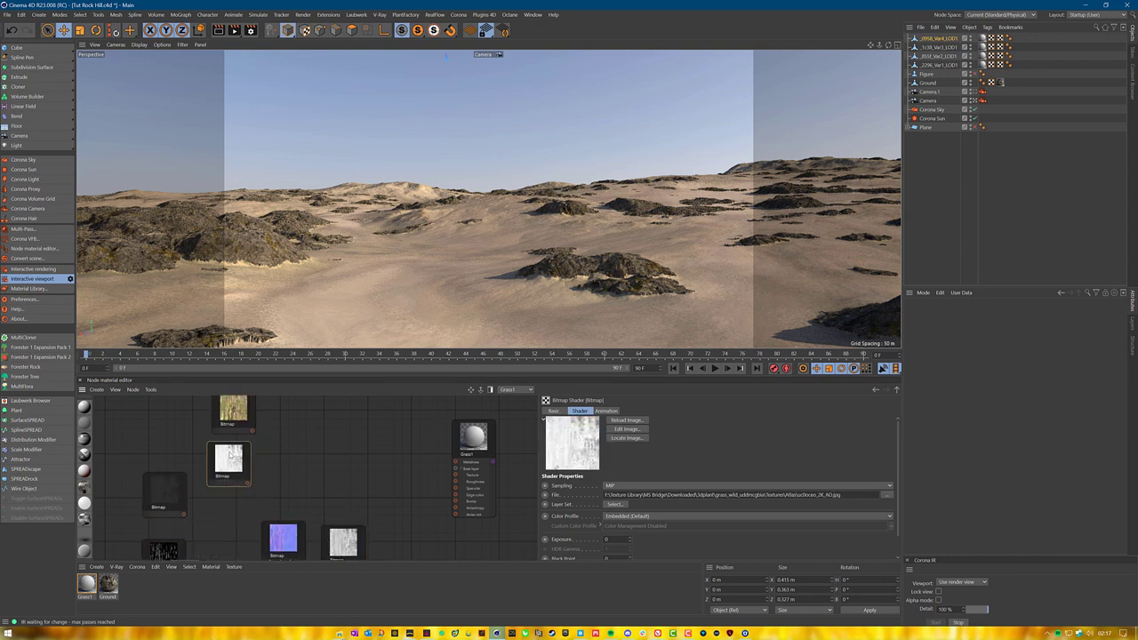
left_click(7, 14)
left_click(29, 96)
left_click(231, 411)
Add a Corona Mixture Shader with the albedo as top layer and AO as base layer, and set its mix operation to Multiply.
right_click(305, 412)
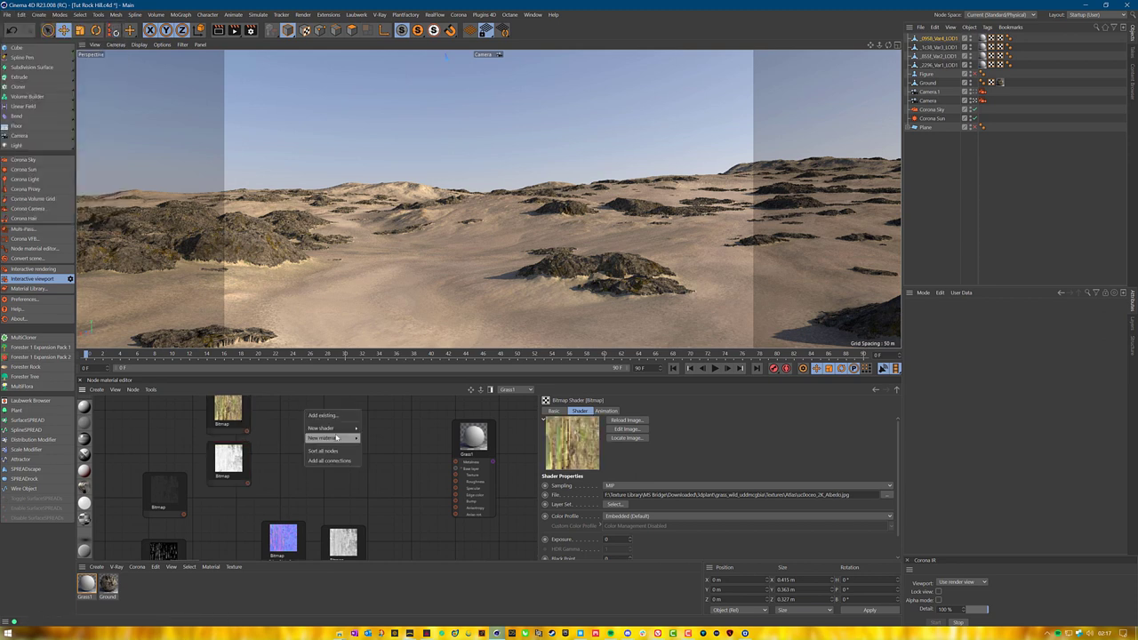
mouse_move(334, 428)
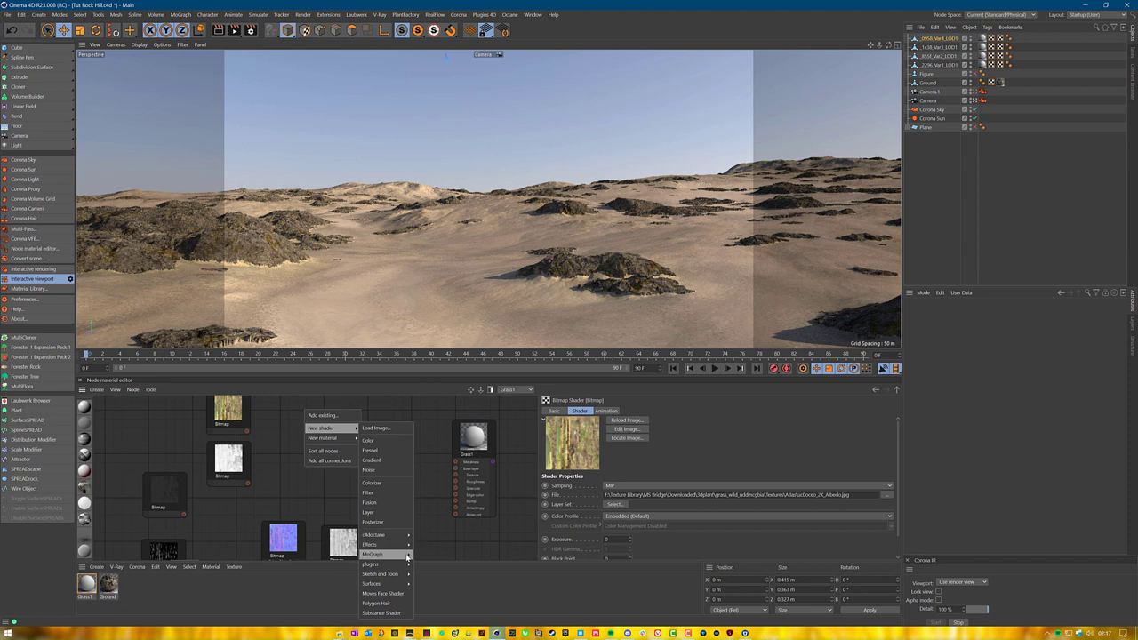
mouse_move(407, 555)
left_click(474, 529)
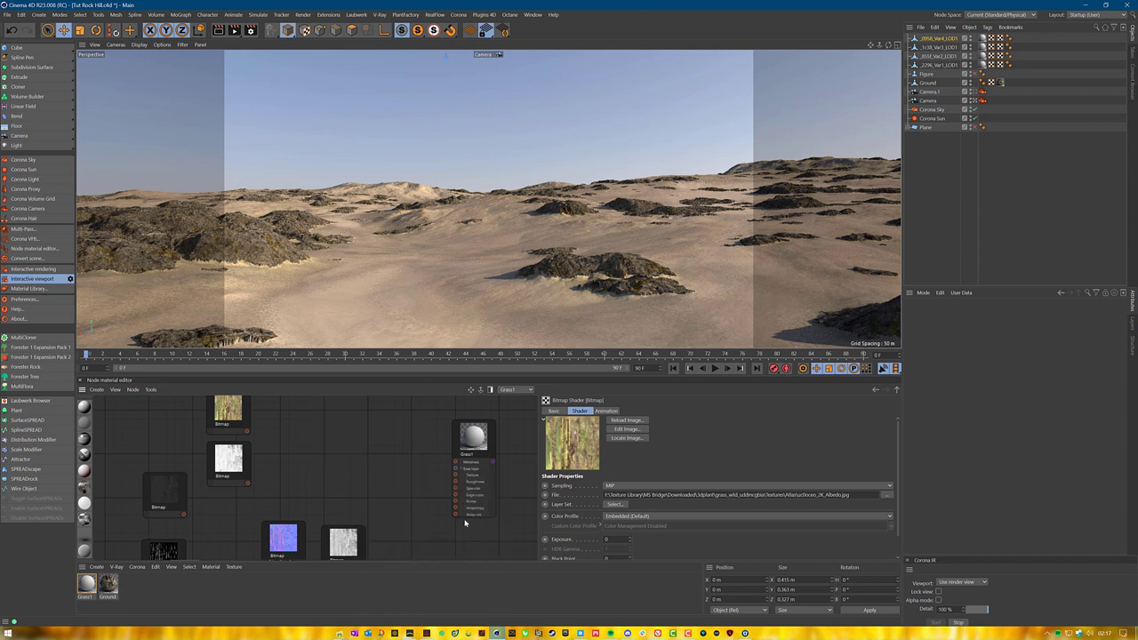
left_click_drag(247, 432, 287, 440)
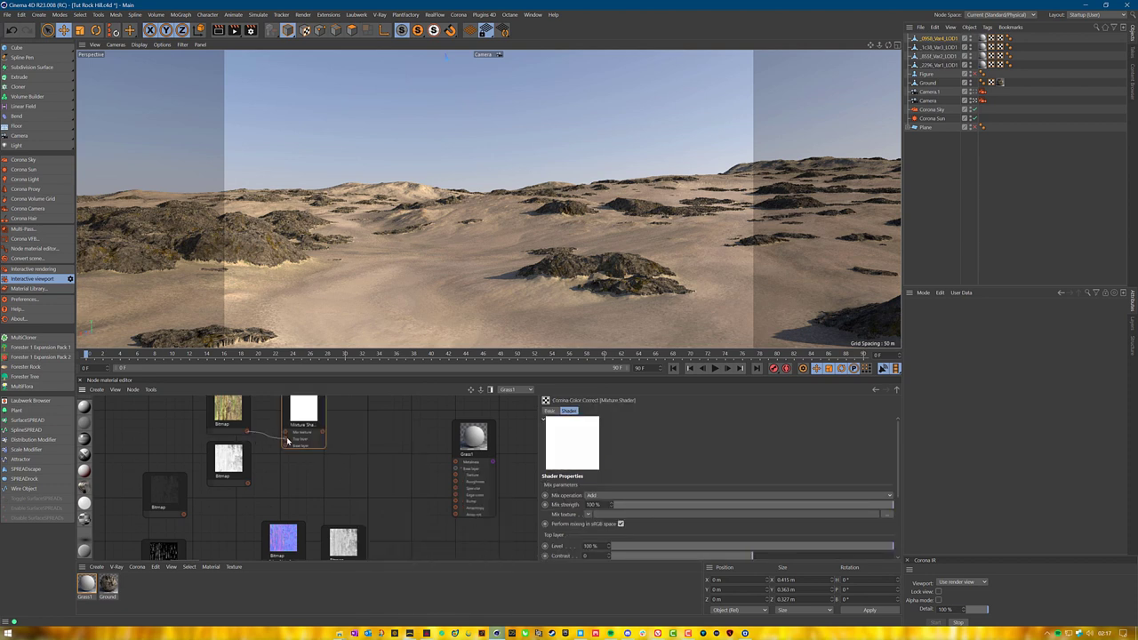
left_click_drag(248, 483, 285, 445)
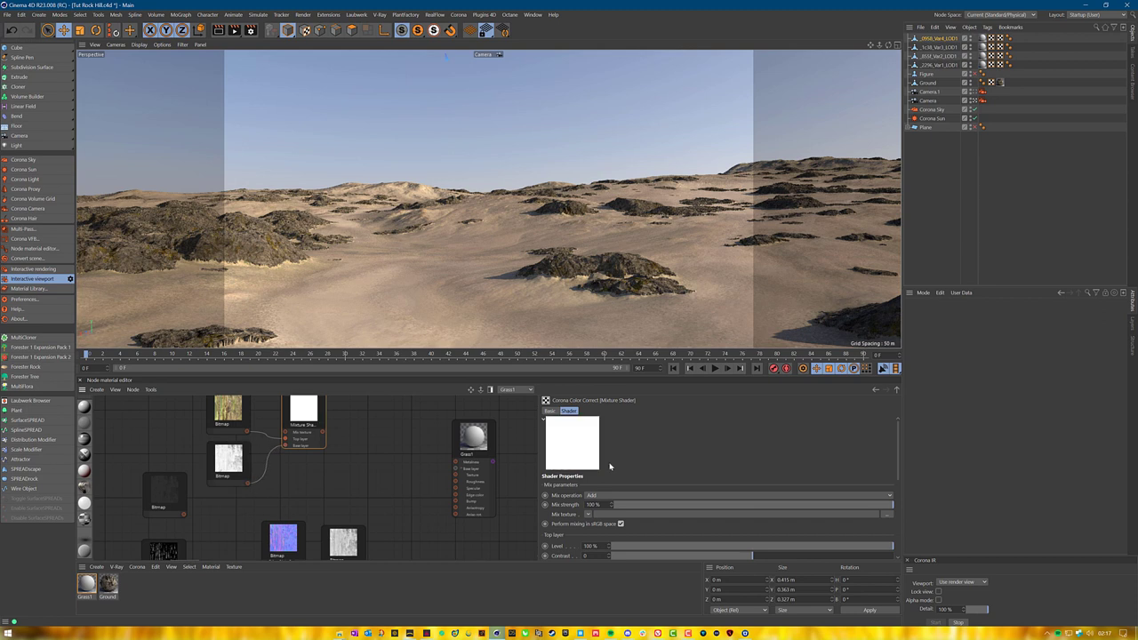
left_click(605, 495)
left_click(605, 315)
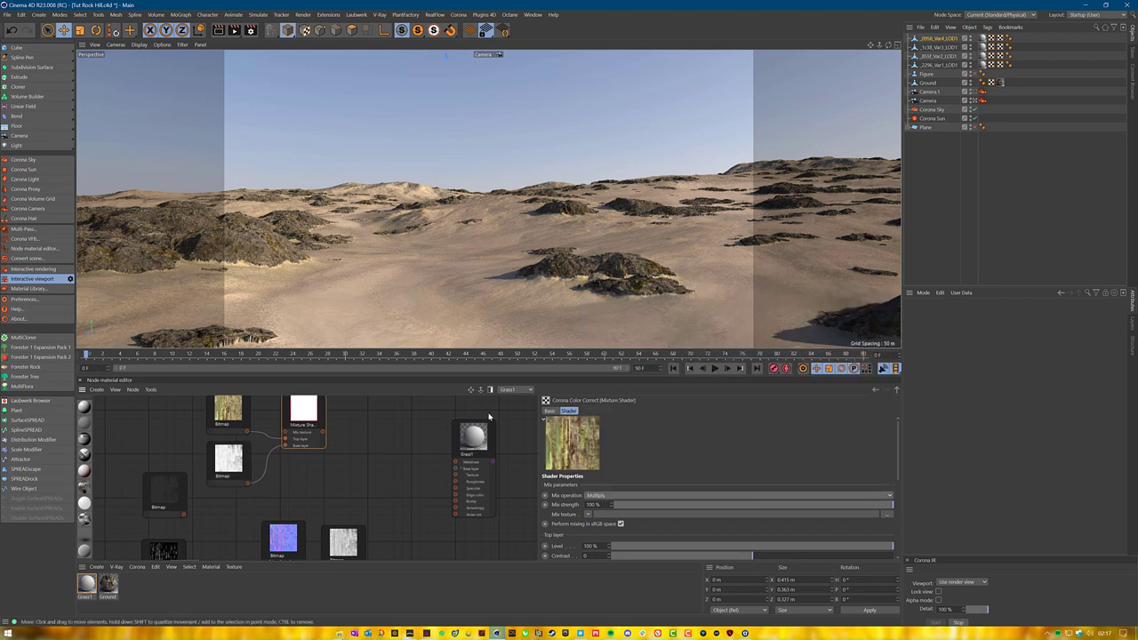
Add a four-layer Corona Multi Shader beside the Mixture Shader and feed the Mixture Shader into its Texture 1.
middle_click_drag(332, 445, 361, 459)
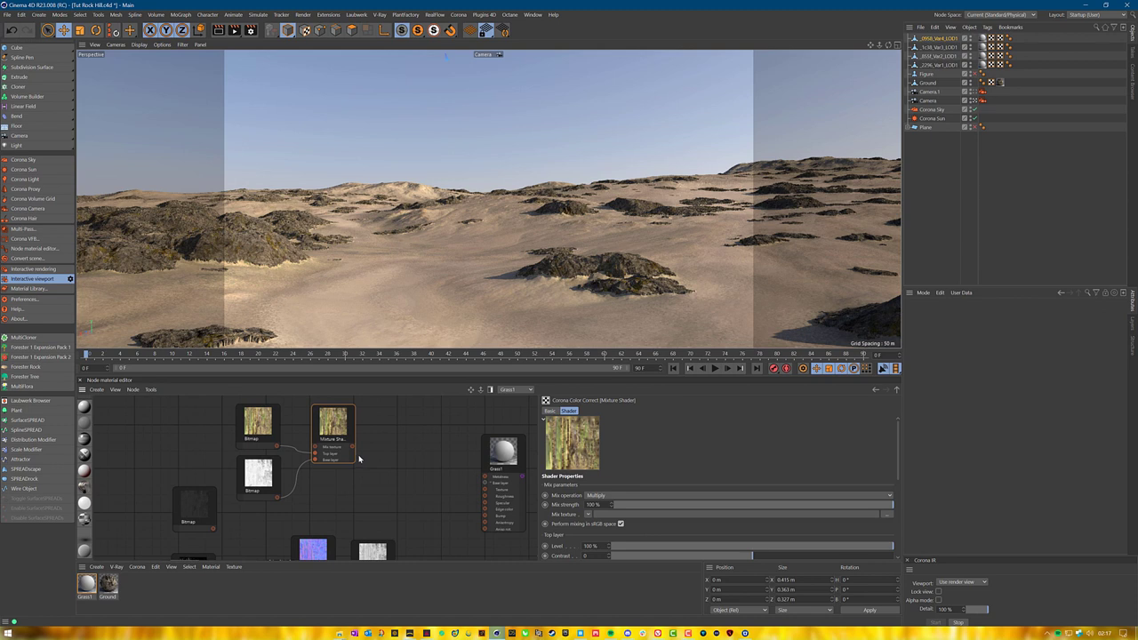
right_click(381, 428)
mouse_move(399, 448)
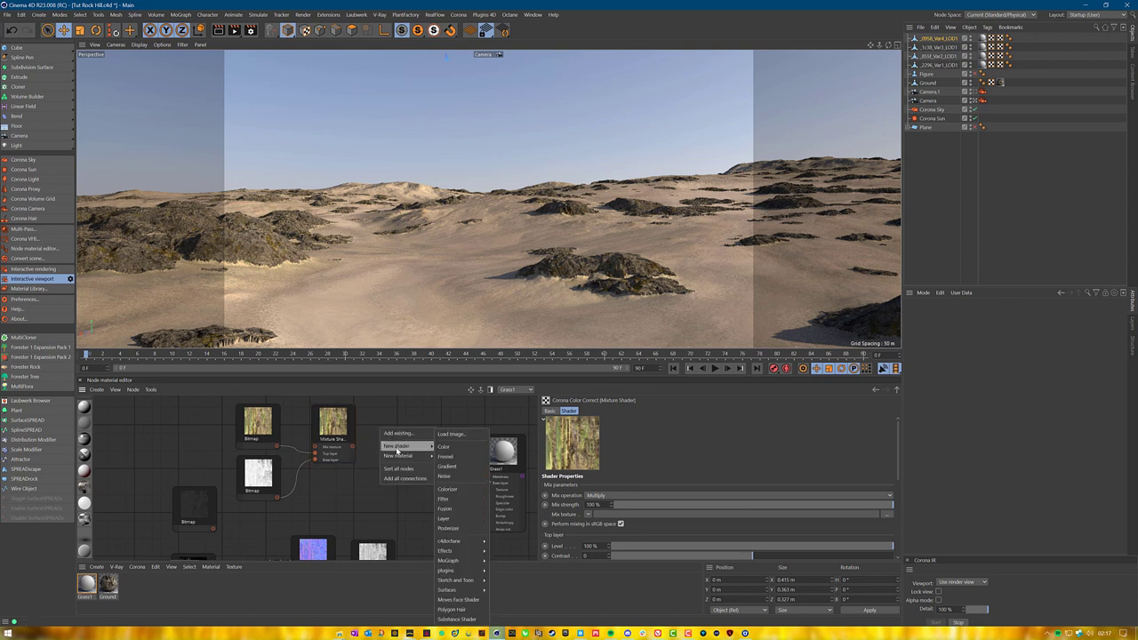
mouse_move(454, 569)
mouse_move(502, 570)
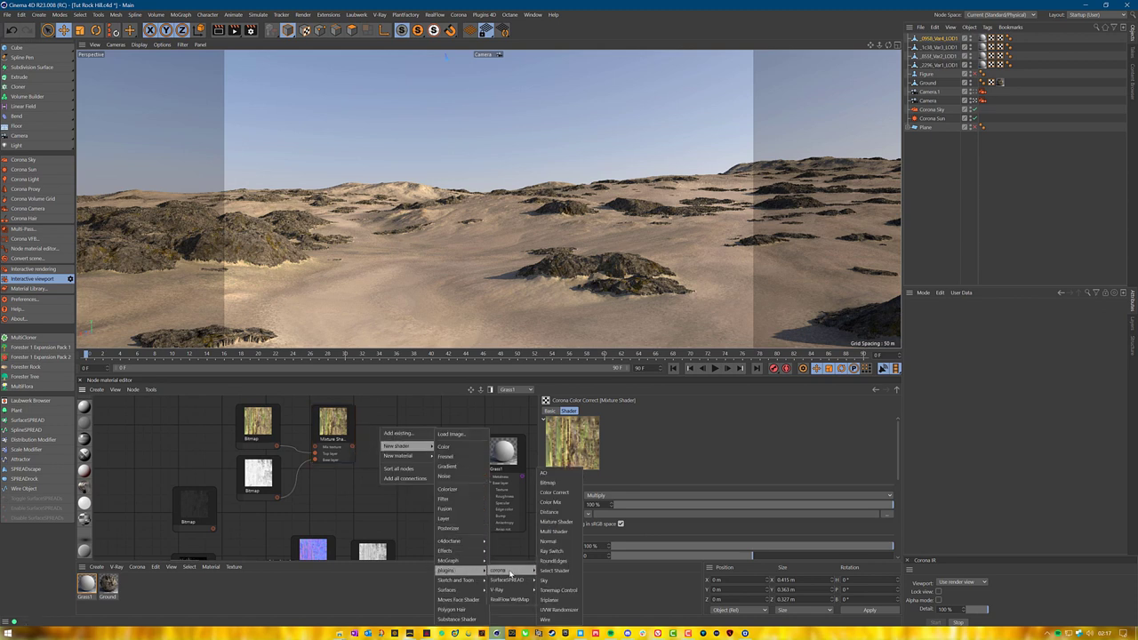
left_click(553, 531)
left_click_drag(380, 432, 406, 429)
scroll(722, 510, "down", 3)
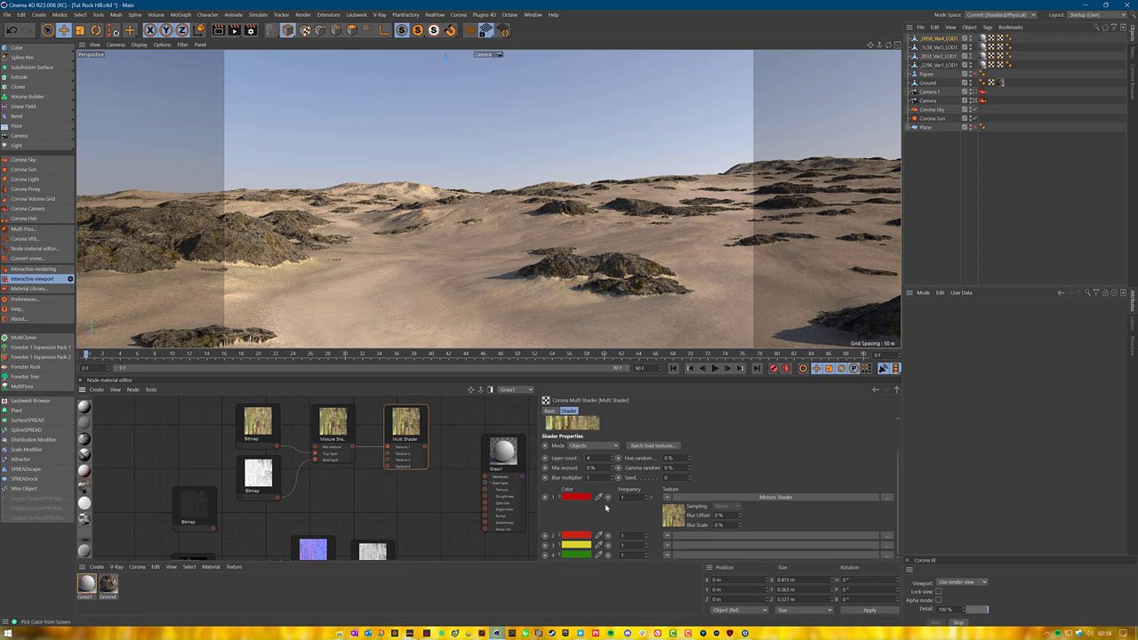
Sample colours for layers 2 and 3 of the Multi Shader from the grass texture previews.
left_click(601, 536)
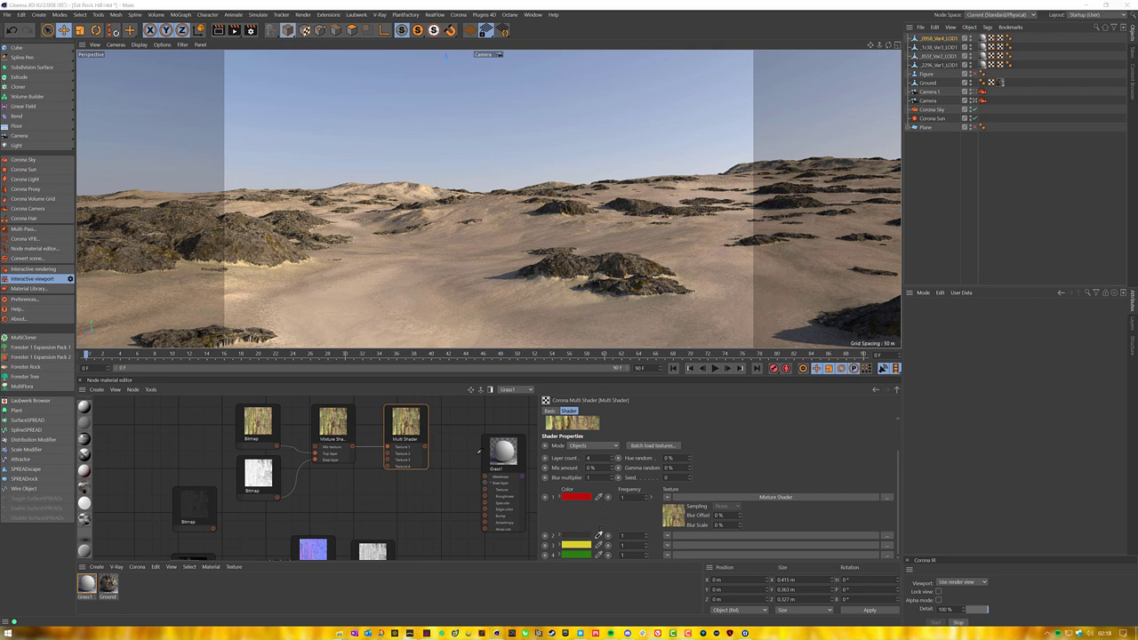
left_click(404, 415)
left_click(599, 545)
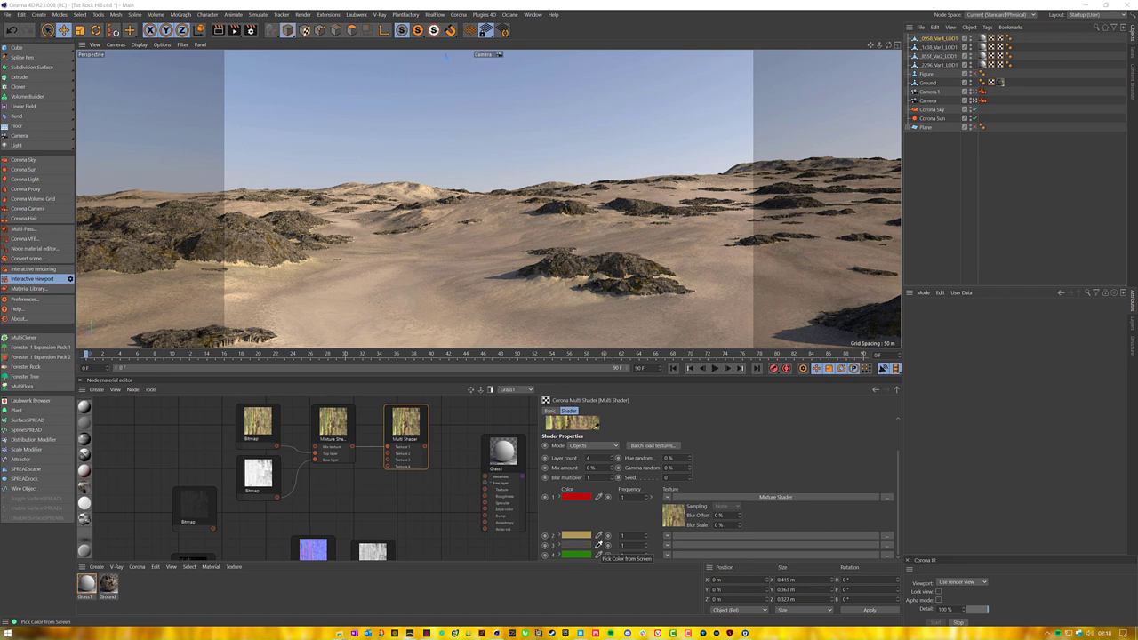
left_click(561, 415)
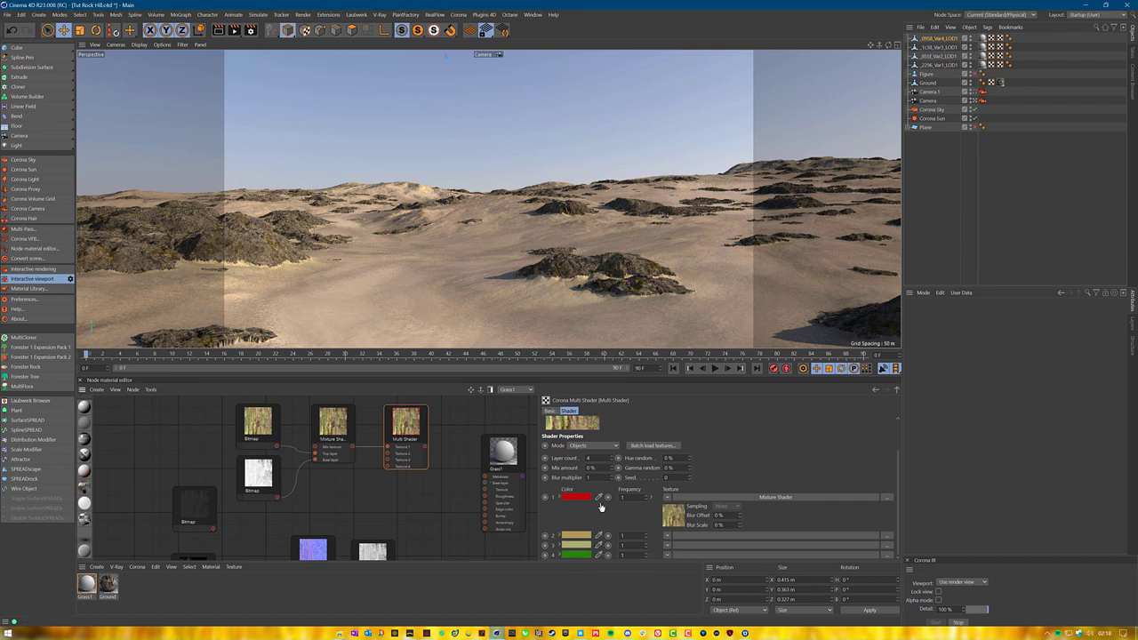
left_click(599, 554)
left_click(558, 423)
scroll(589, 497, "down", 3)
key("ctrl+z")
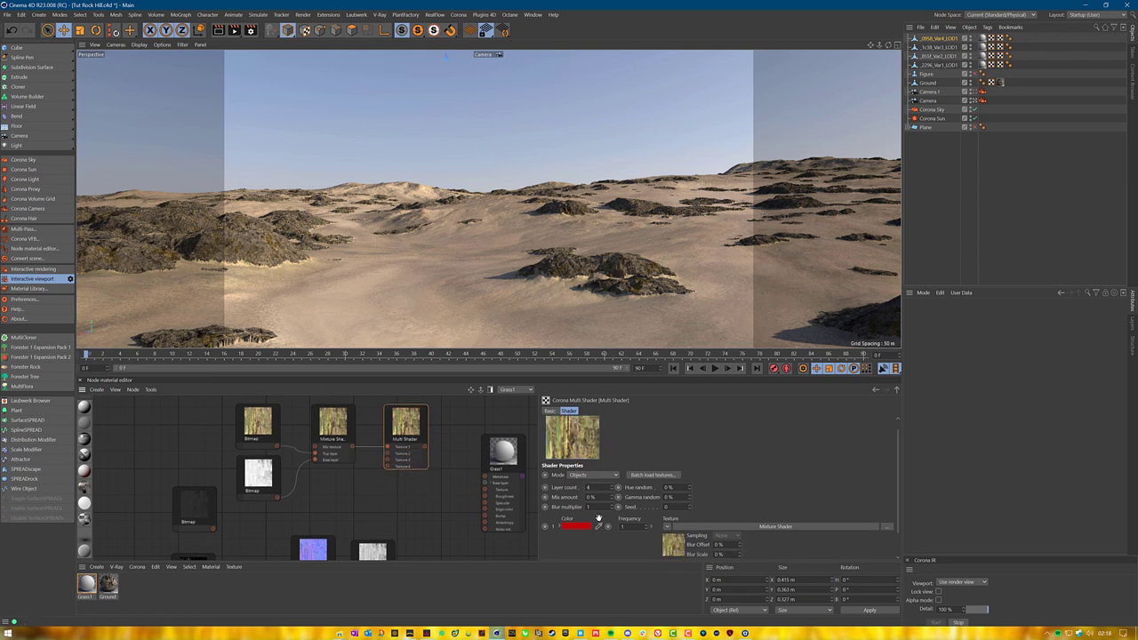
Sample the colour of Multi Shader layer 4 from the grass texture preview and adjust it to a more saturated olive green.
left_click(598, 555)
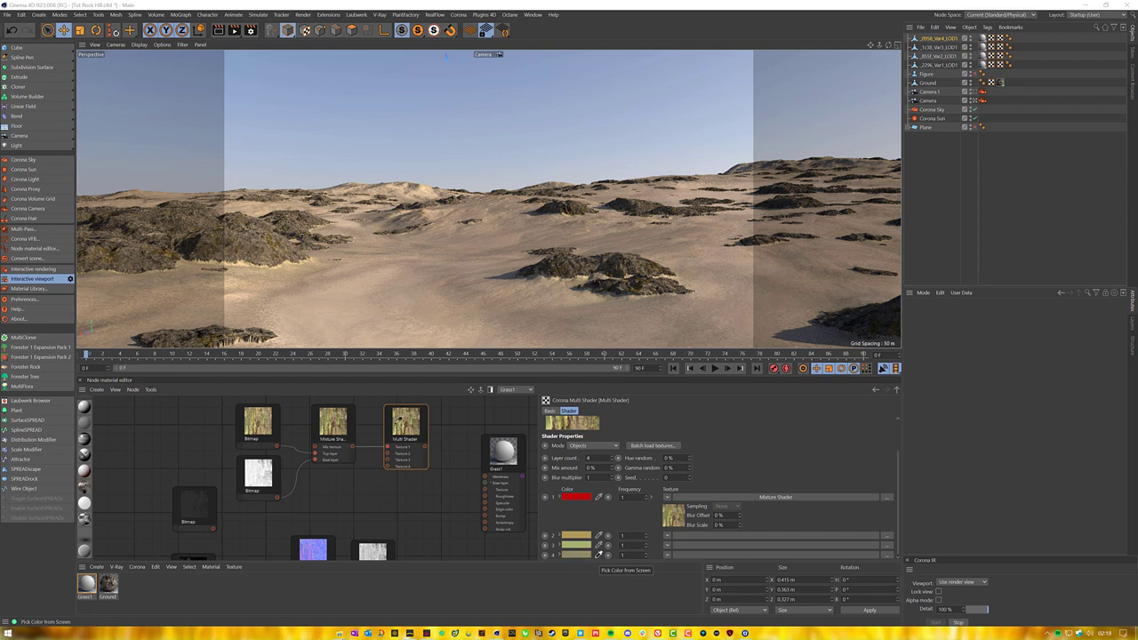
left_click(398, 418)
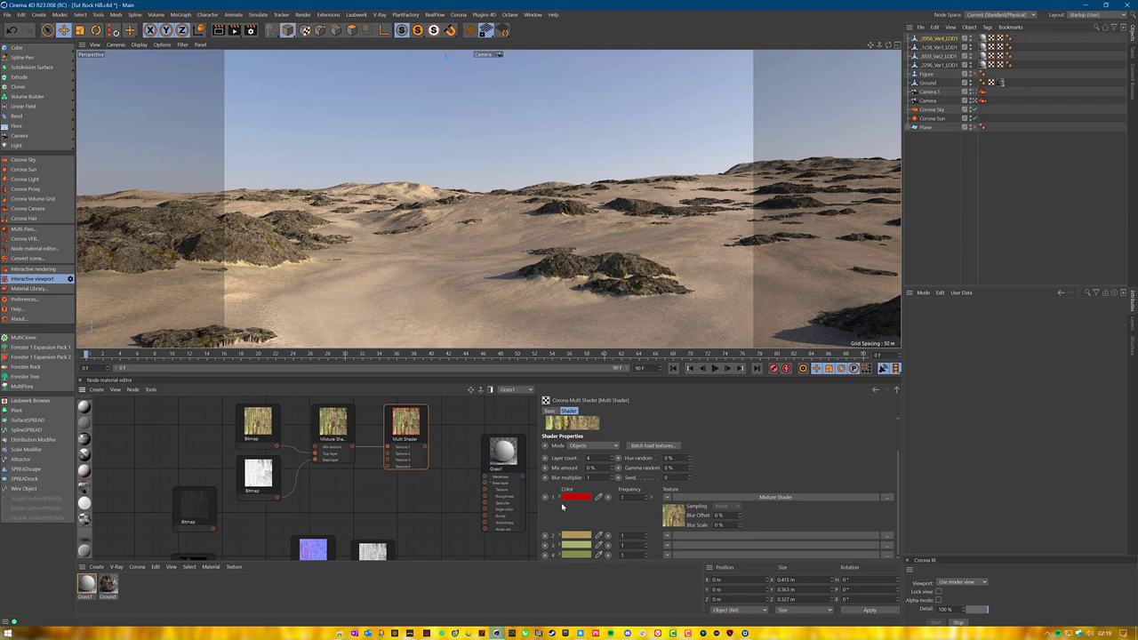
left_click(576, 553)
left_click_drag(589, 565, 614, 562)
left_click(568, 585)
Connect the Multi Shader output to the base layer Texture input of the Grass1 material.
left_click_drag(425, 447, 484, 489)
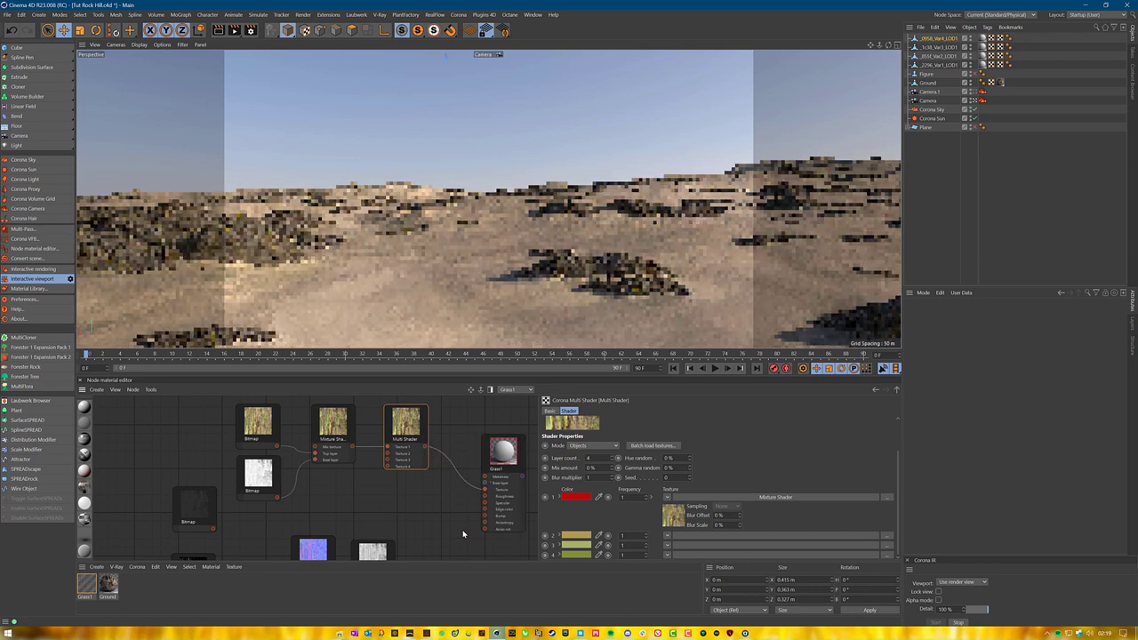
middle_click_drag(487, 459, 481, 588)
middle_click_drag(498, 517, 505, 395)
Enable Opacity and the Thin shell (no inside) option on the Grass1 material.
left_click(434, 471)
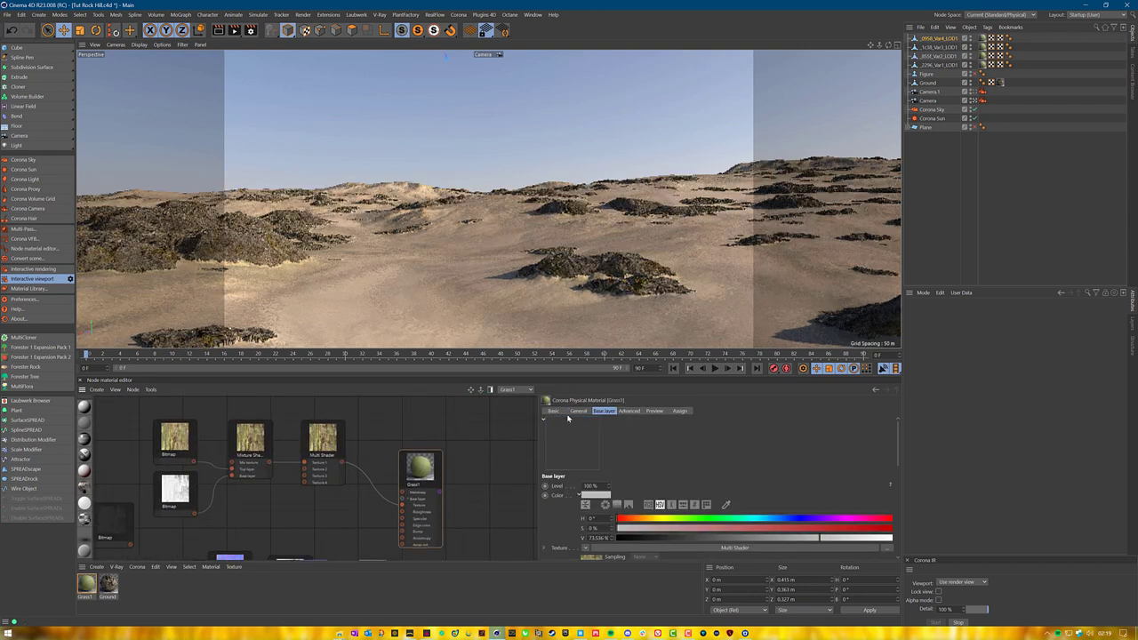
left_click(552, 412)
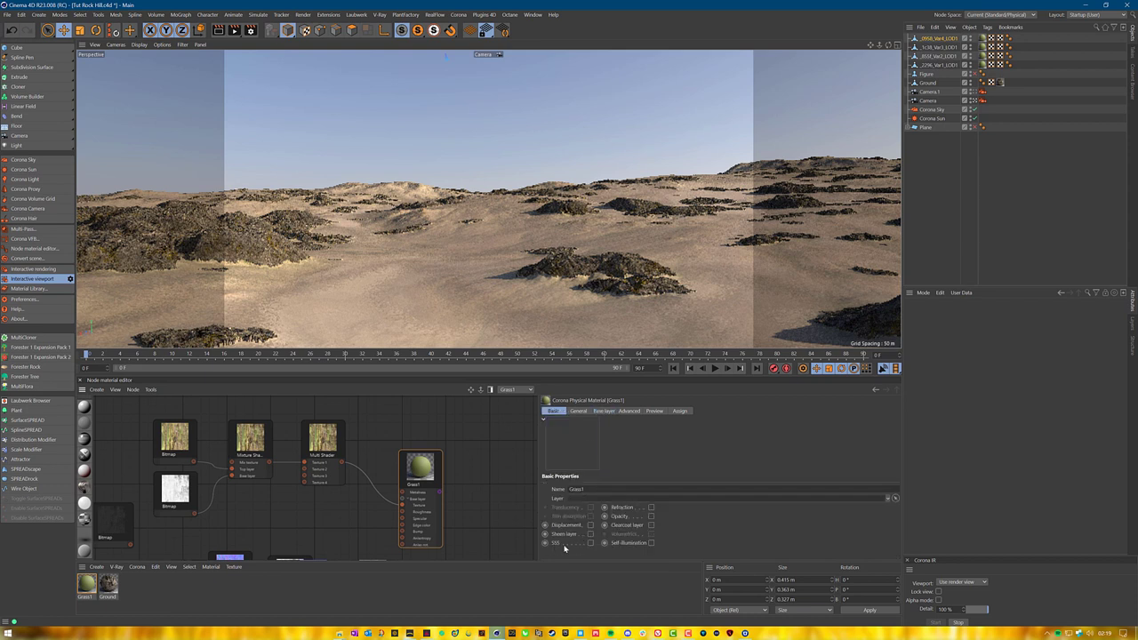
left_click(651, 517)
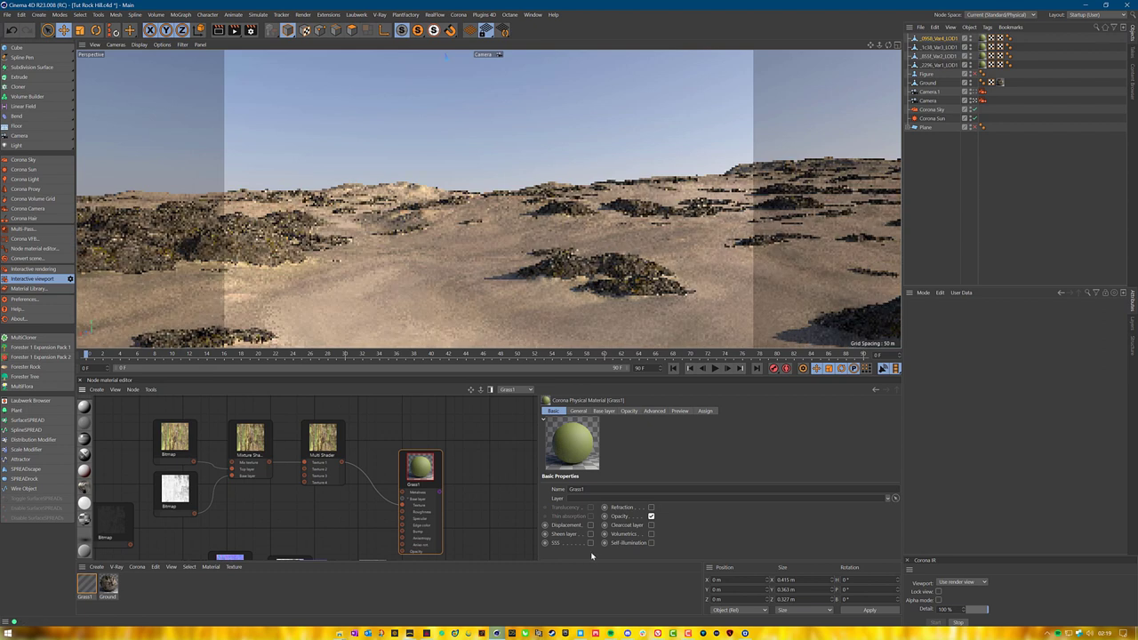
left_click(578, 411)
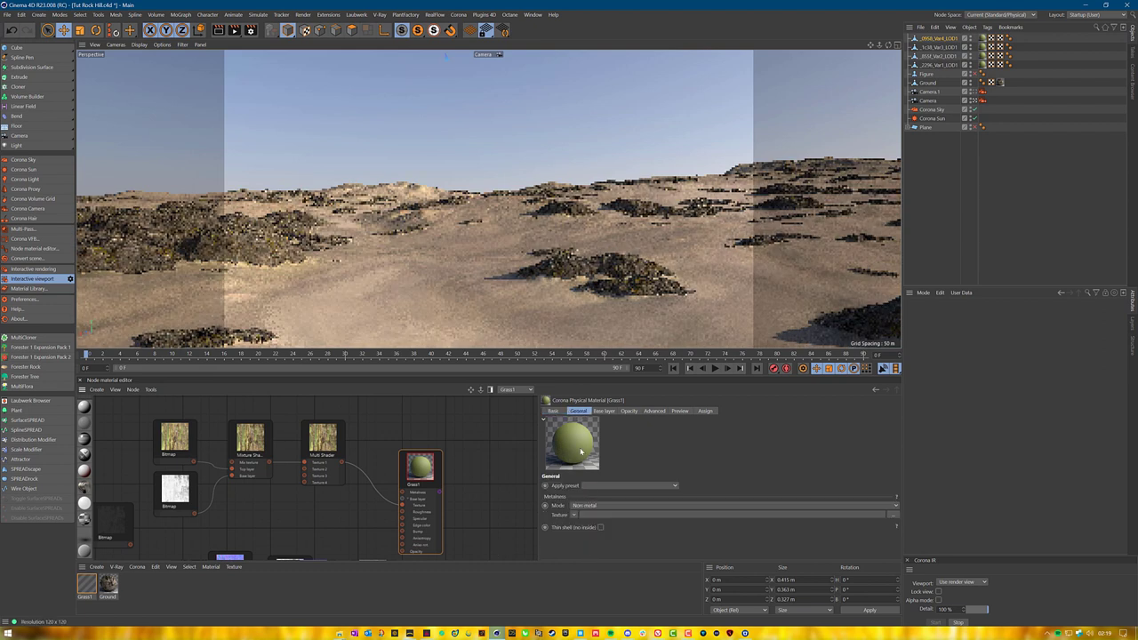
left_click(600, 527)
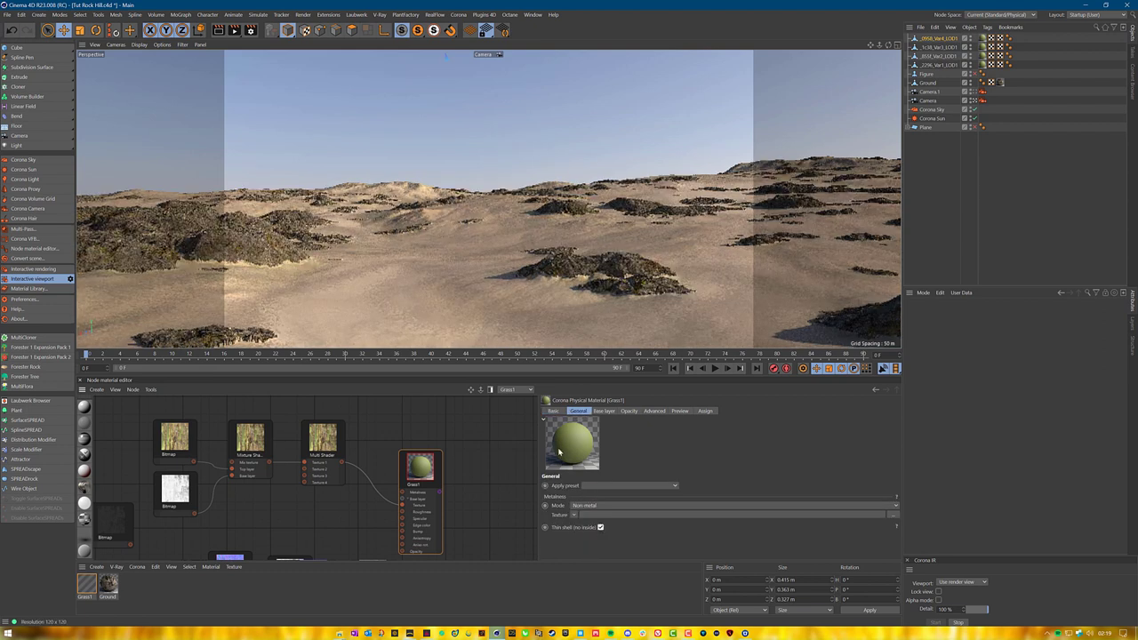
left_click(553, 411)
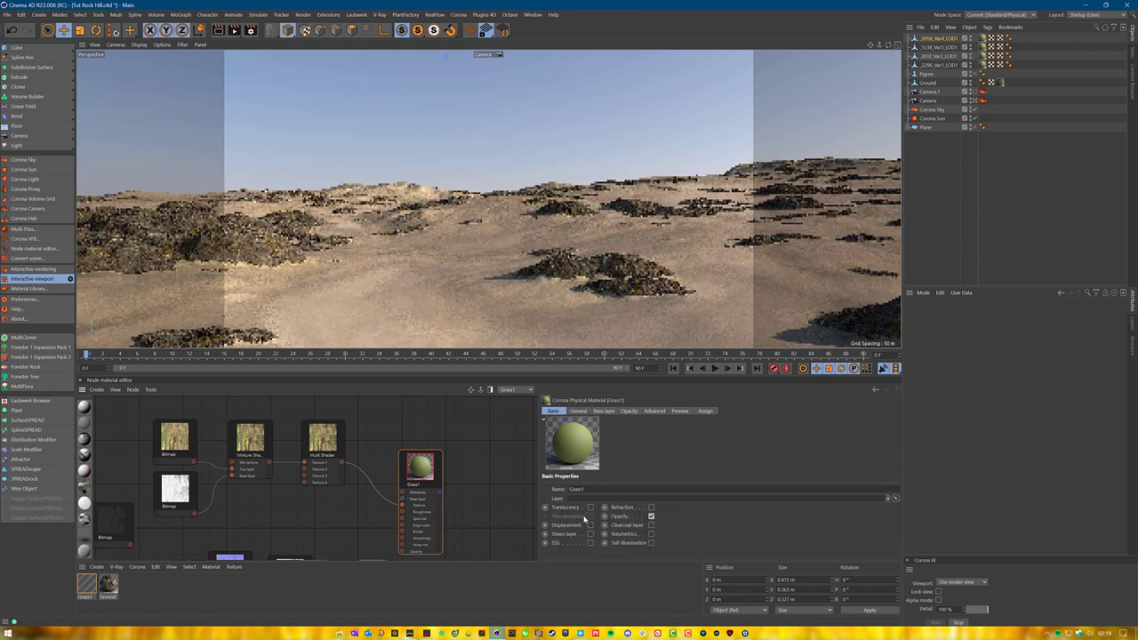
Enable Translucency on the Grass1 material and connect the Multi Shader output to its translucency Color input.
left_click(590, 506)
middle_click_drag(394, 499, 403, 451)
scroll(358, 516, "down", 1)
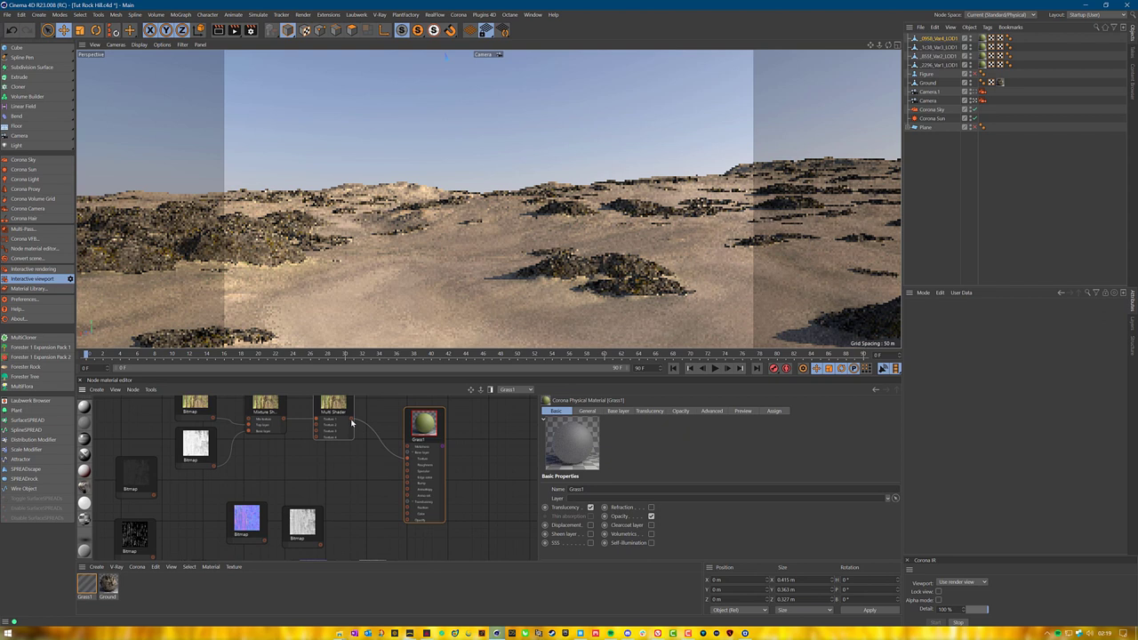
left_click_drag(353, 418, 407, 519)
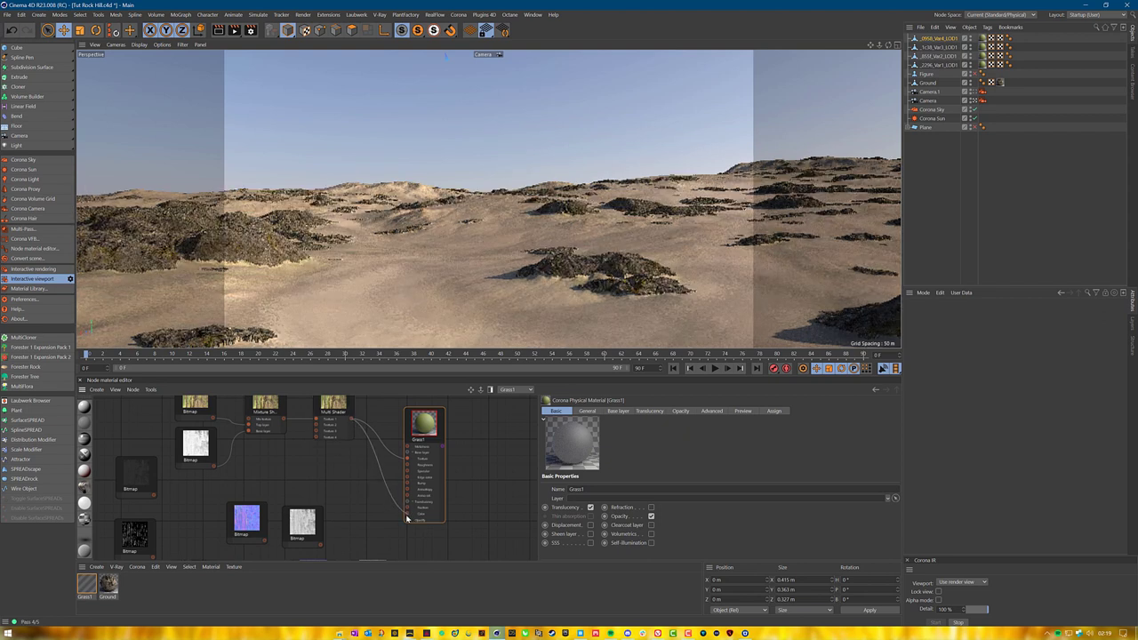
Set the translucency fraction of the Grass1 material to 50 %.
left_click(658, 411)
scroll(640, 516, "down", 1)
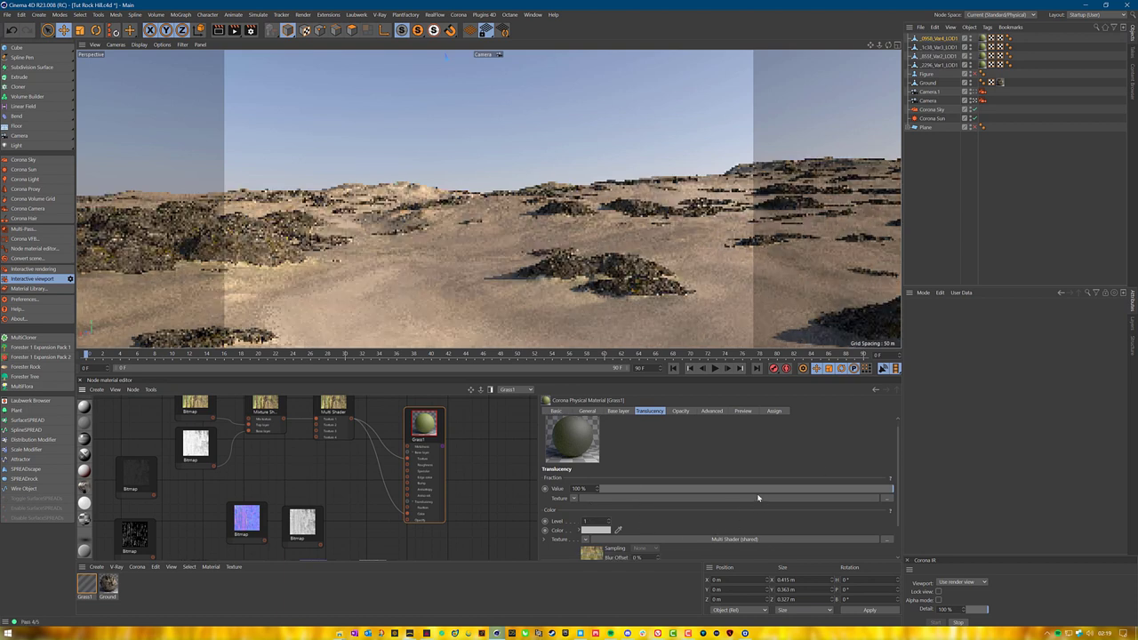
key("F5")
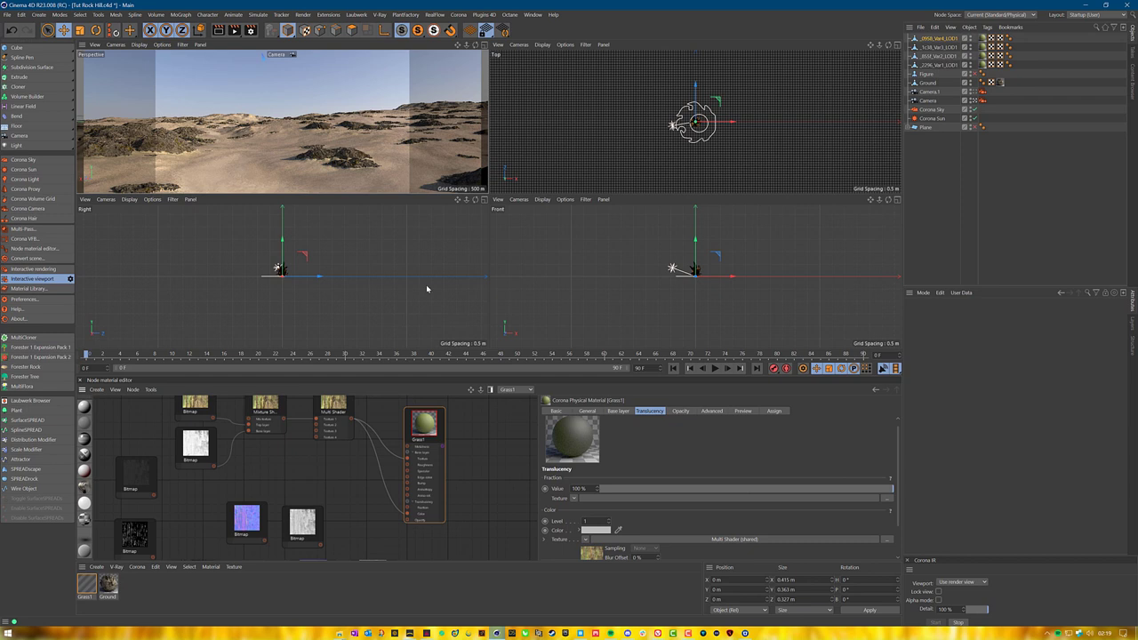
key("F1")
left_click(746, 490)
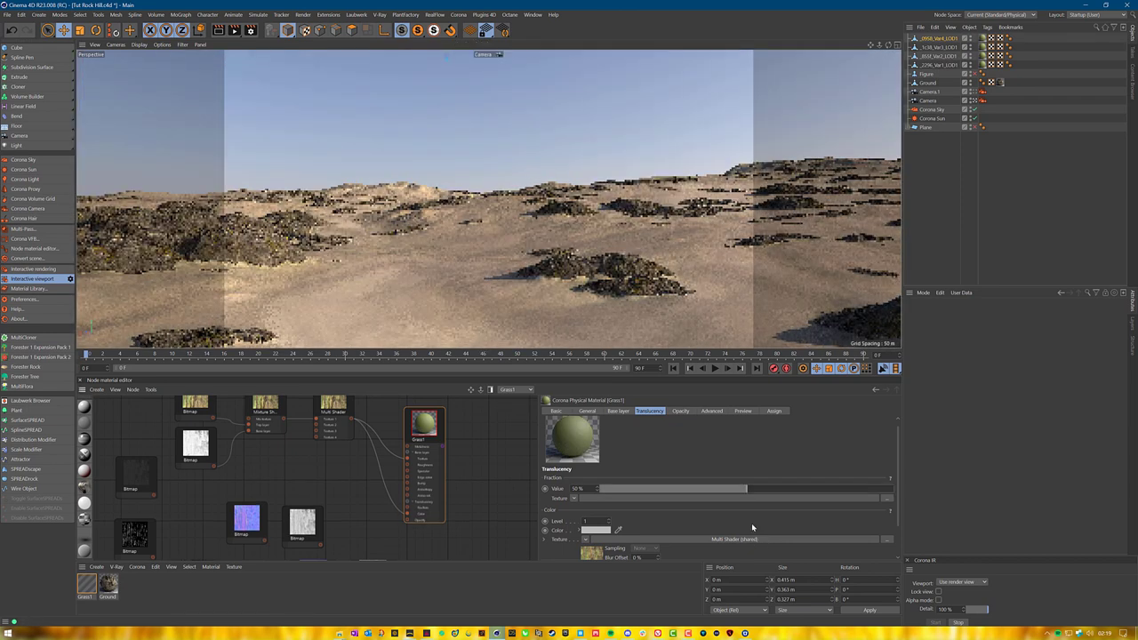
Place the opacity bitmap node beside the Grass1 material node and connect it to the Opacity input.
middle_click_drag(352, 530, 434, 460)
left_click(216, 465)
left_click_drag(328, 463, 437, 434)
middle_click_drag(436, 435, 414, 500)
left_click_drag(436, 525, 394, 455)
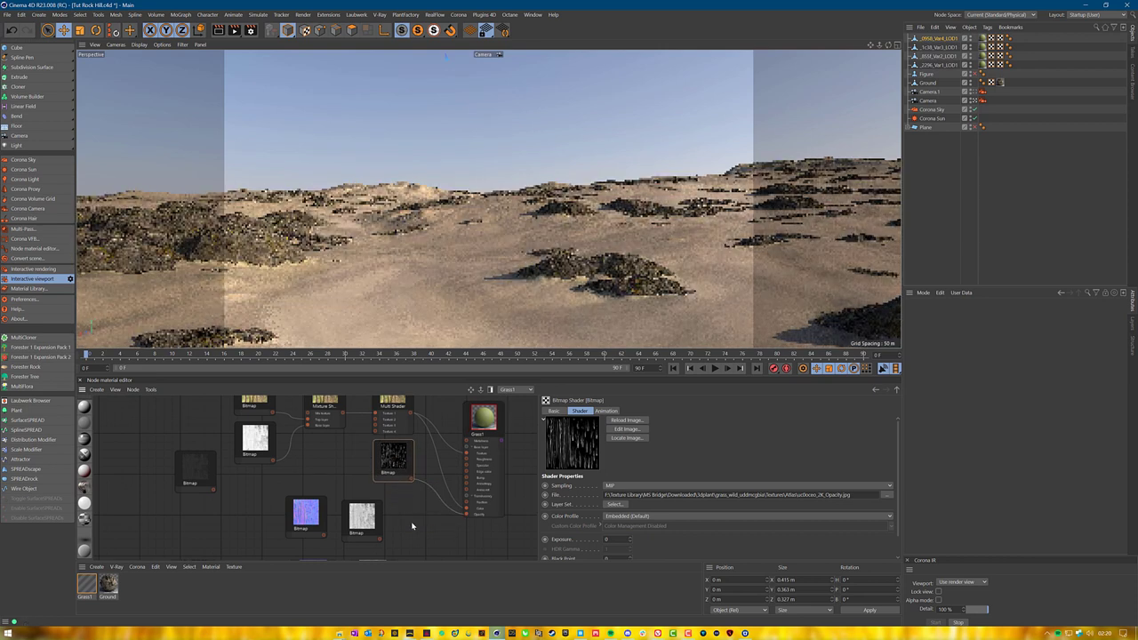
Select the Grass1 material node and save the project.
left_click(497, 413)
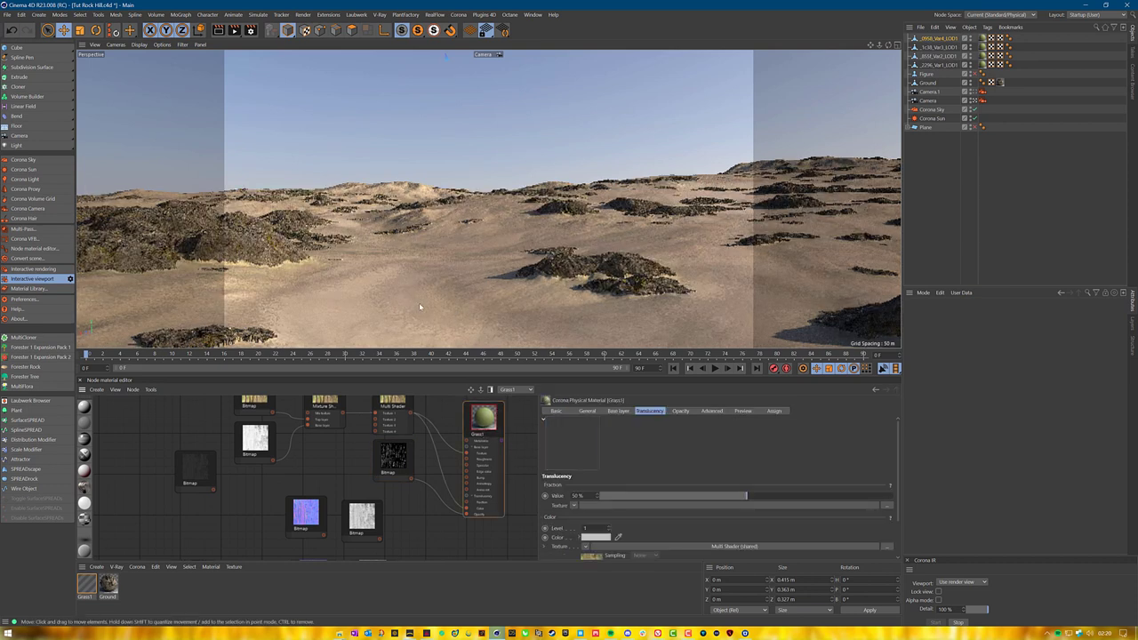
left_click(7, 15)
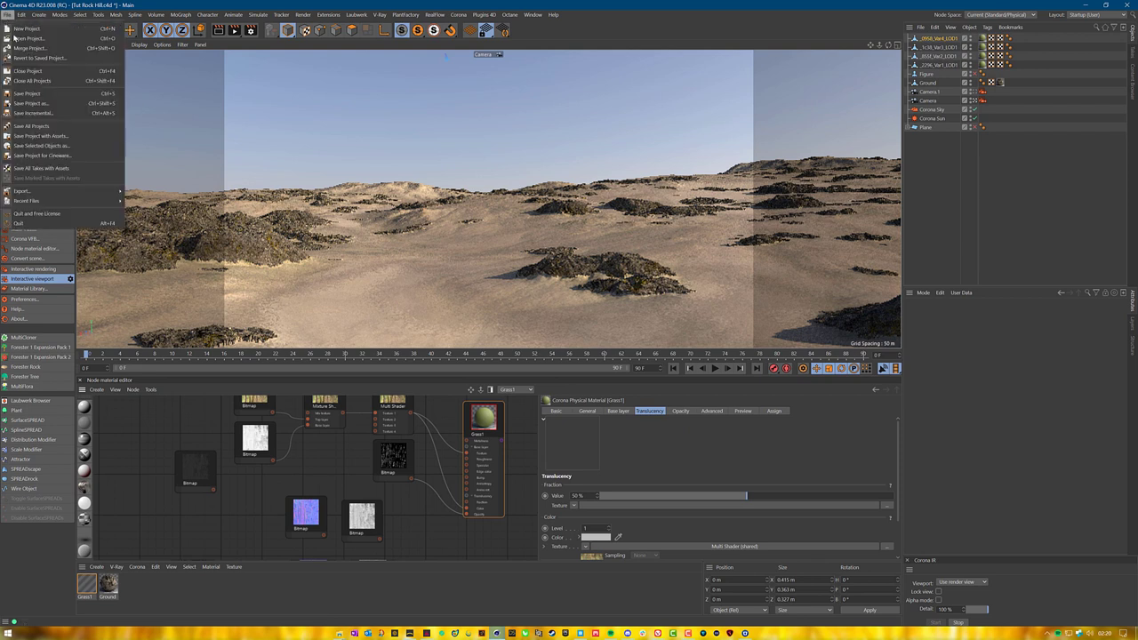
left_click(37, 93)
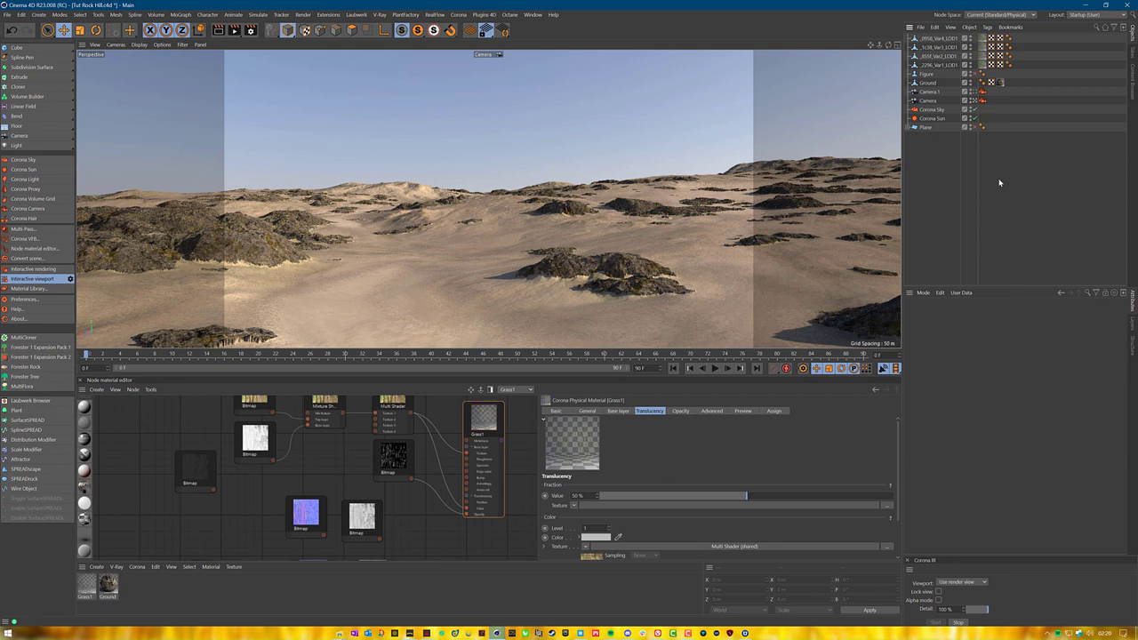
Stop the interactive render, add a SurfaceSPREAD object and make the four grass variants its children.
left_click(960, 622)
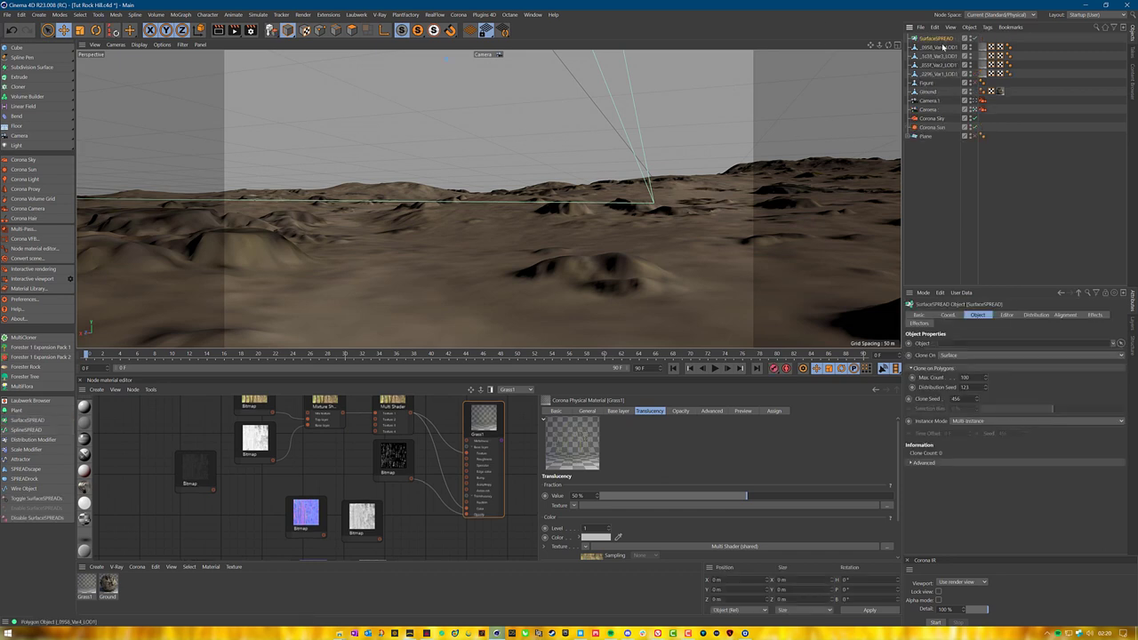
left_click(942, 48)
left_click(936, 74, "shift")
left_click_drag(937, 58, 936, 39)
left_click(935, 38)
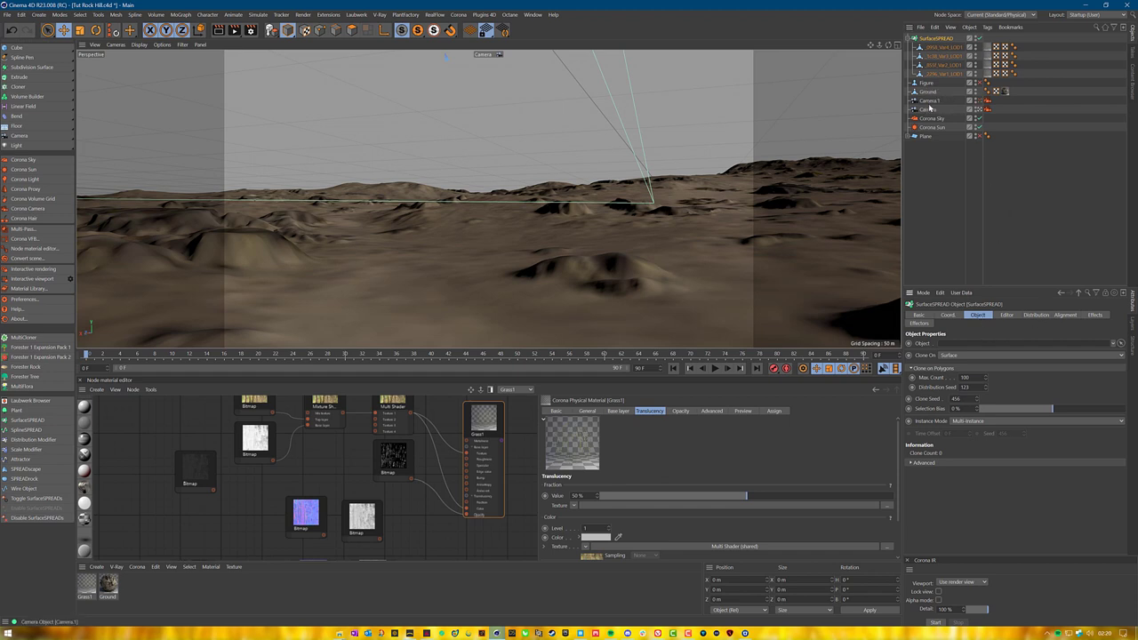
Assign the Ground object as the SurfaceSPREAD surface and set the maximum count to 10000.
left_click_drag(927, 93, 956, 344)
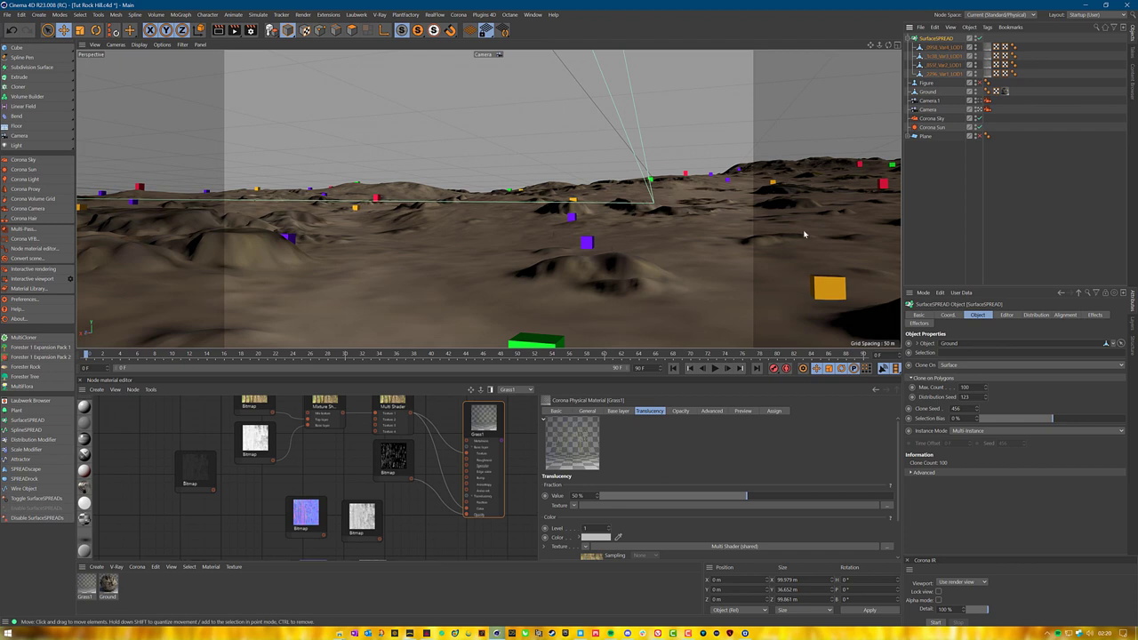
left_click(972, 387)
type("0")
key("Return")
type("00")
key("Return")
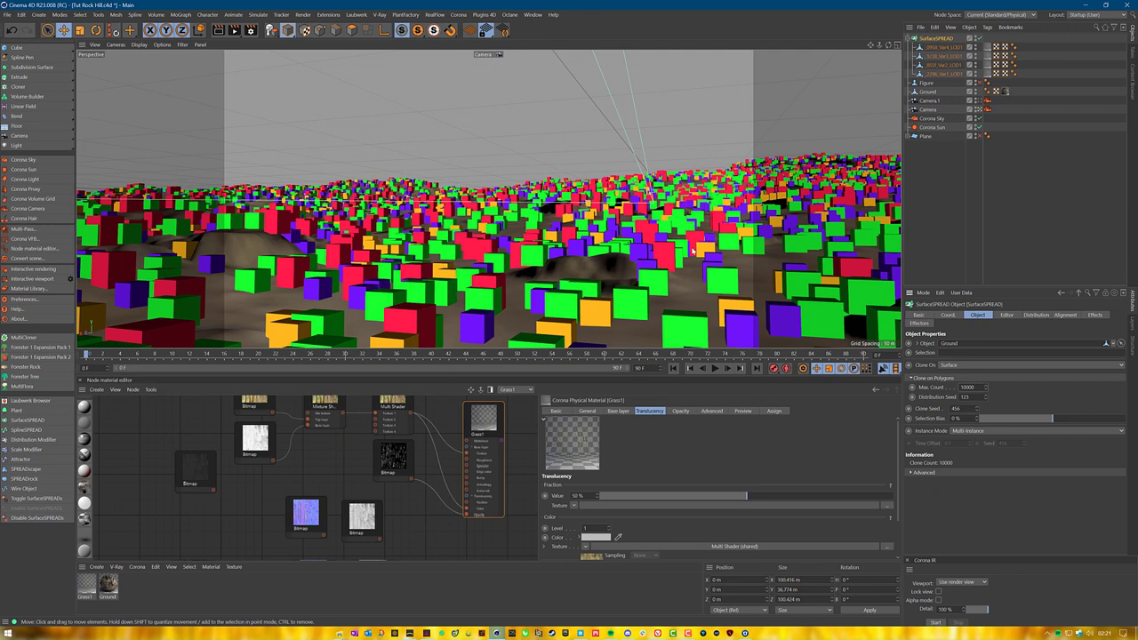
Raise the SurfaceSPREAD maximum count to 50000 and preview the scattered grass in the interactive render.
left_click(963, 387)
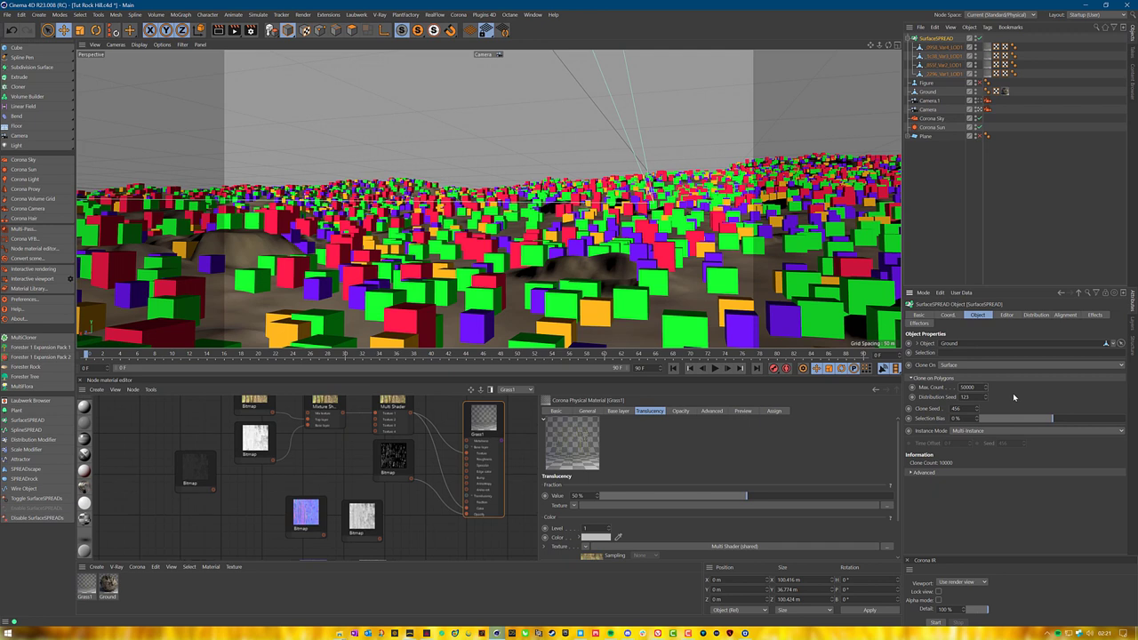
key("Return")
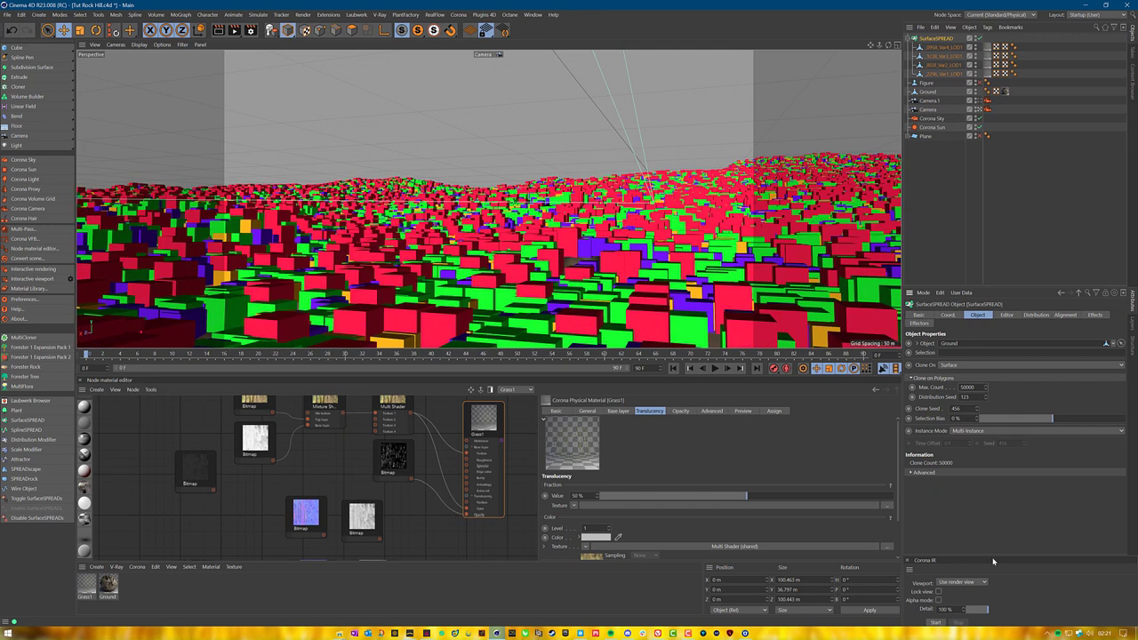
left_click(935, 621)
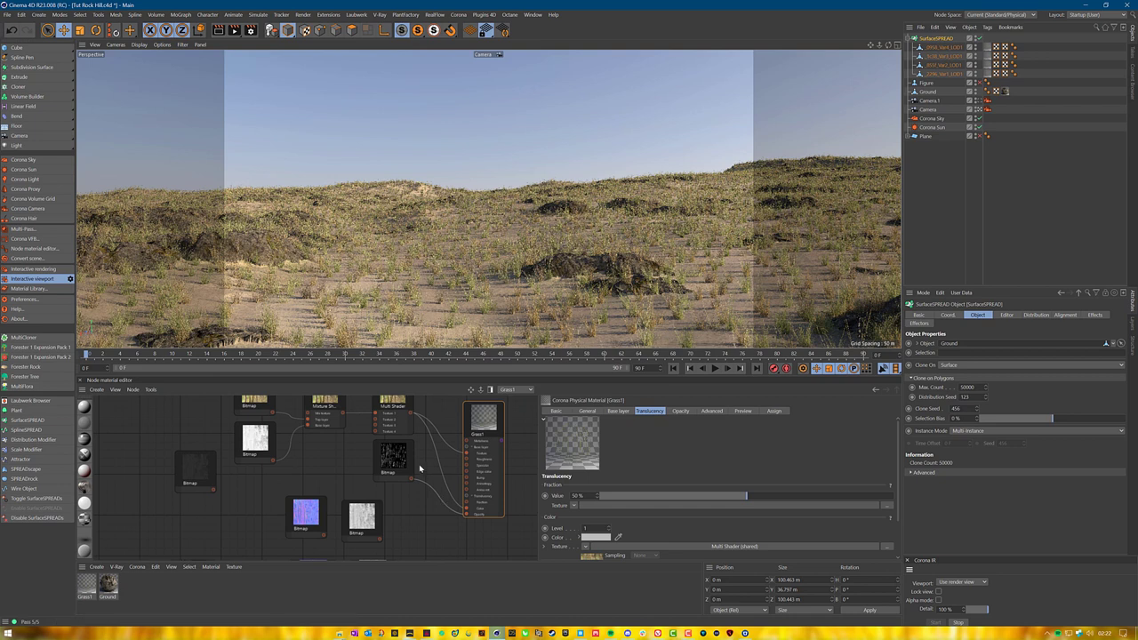
left_click(959, 622)
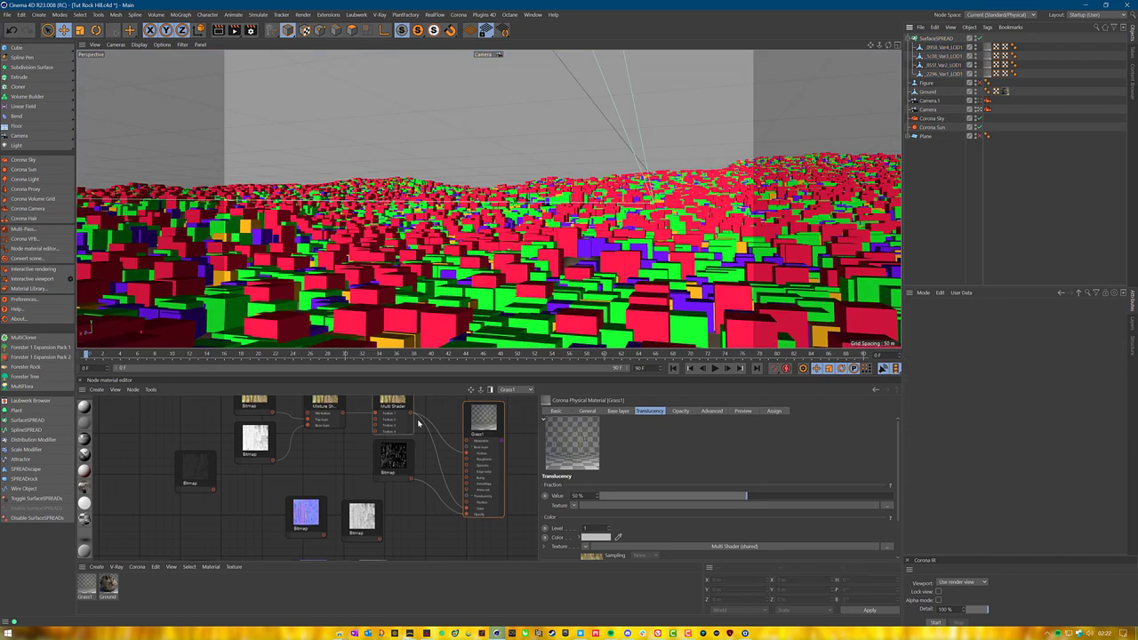
Resample the colour of Multi Shader layer 2 from the grass texture preview until it is a yellowish olive brown.
left_click(392, 407)
scroll(600, 553, "down", 2)
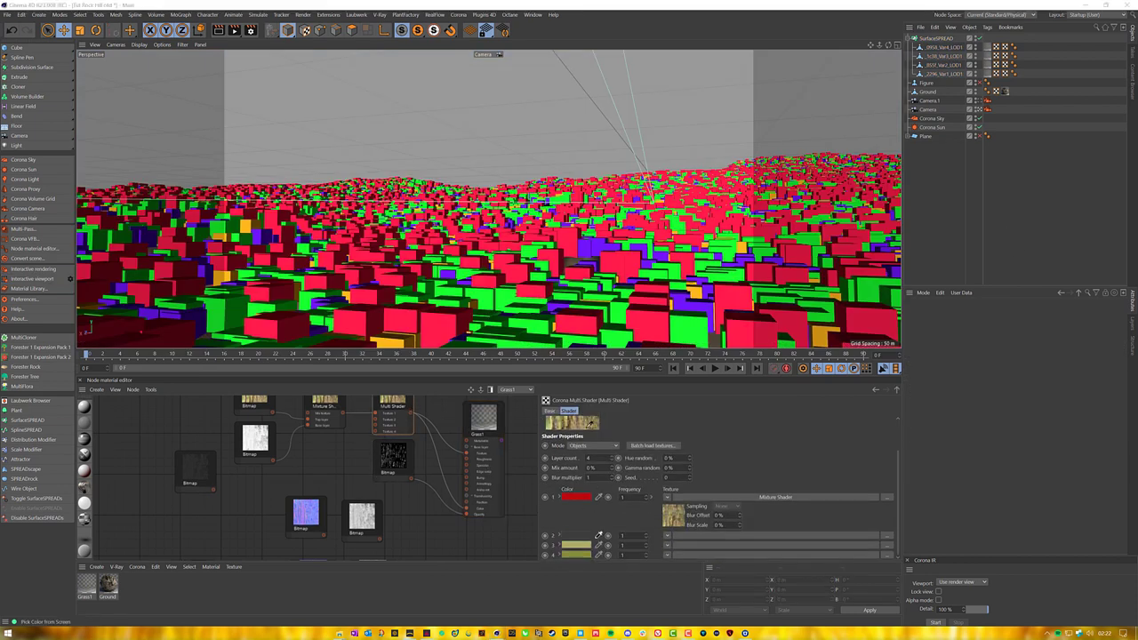
left_click(598, 536)
left_click(598, 536)
left_click(598, 536)
left_click(599, 536)
left_click(598, 536)
left_click(598, 536)
left_click(598, 536)
left_click(598, 536)
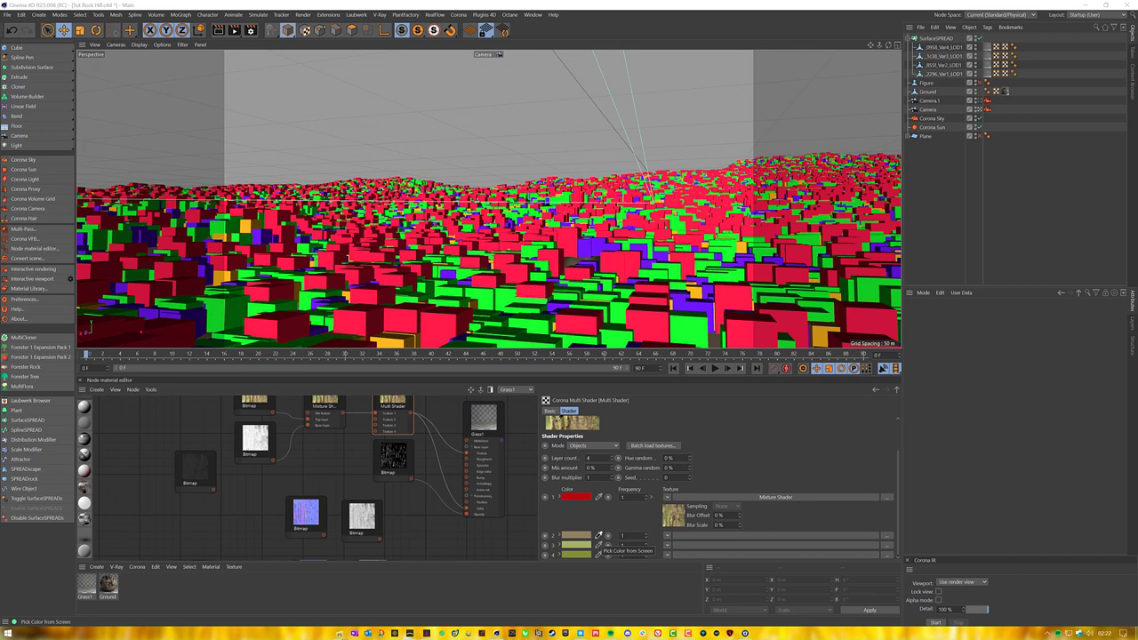
left_click(599, 536)
left_click(598, 536)
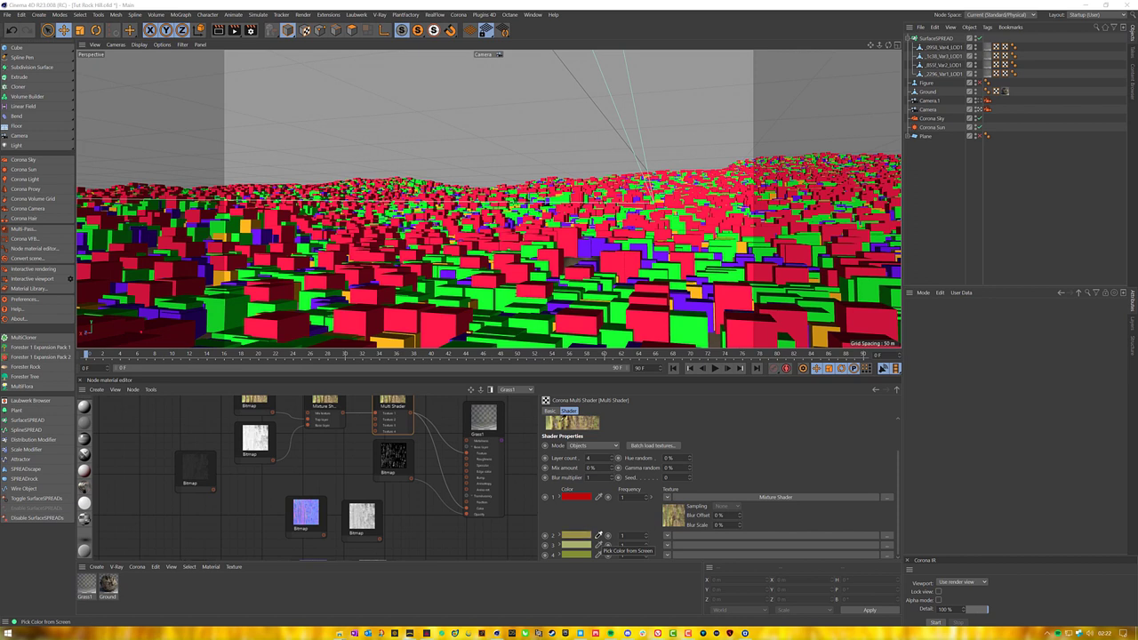
left_click(598, 536)
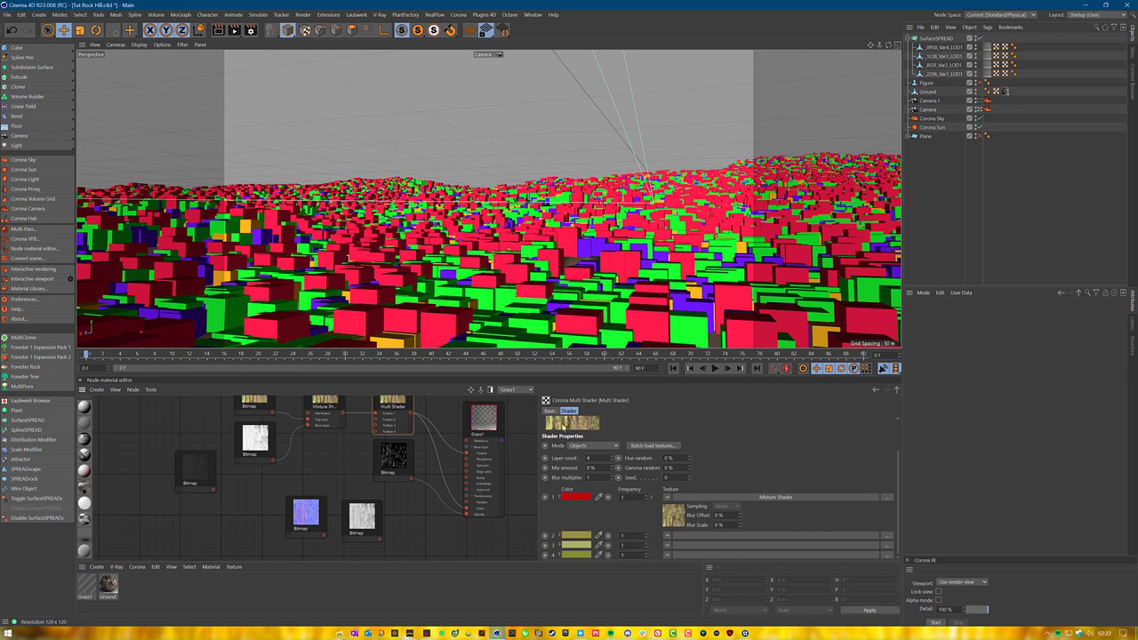
Fine-tune the colours of Multi Shader layers 2 and 3 to muted, desaturated greens.
left_click(586, 542)
left_click_drag(551, 536, 560, 537)
left_click(568, 568)
left_click(573, 555)
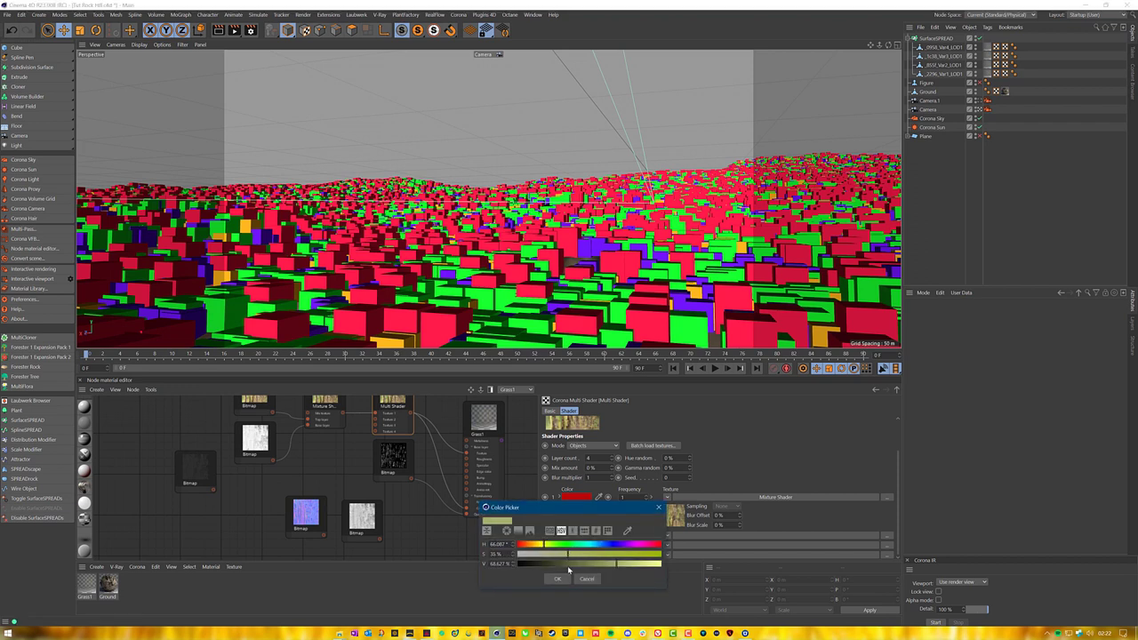
left_click(557, 578)
left_click(564, 542)
left_click(563, 542)
left_click(557, 568)
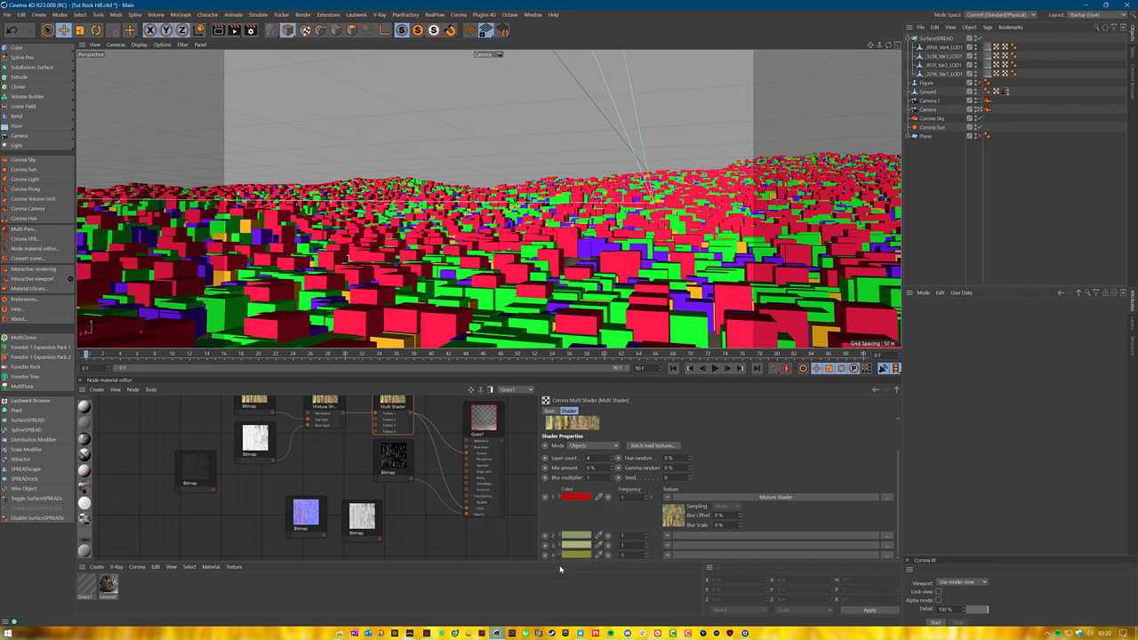
left_click(566, 545)
left_click(565, 545)
left_click(564, 569)
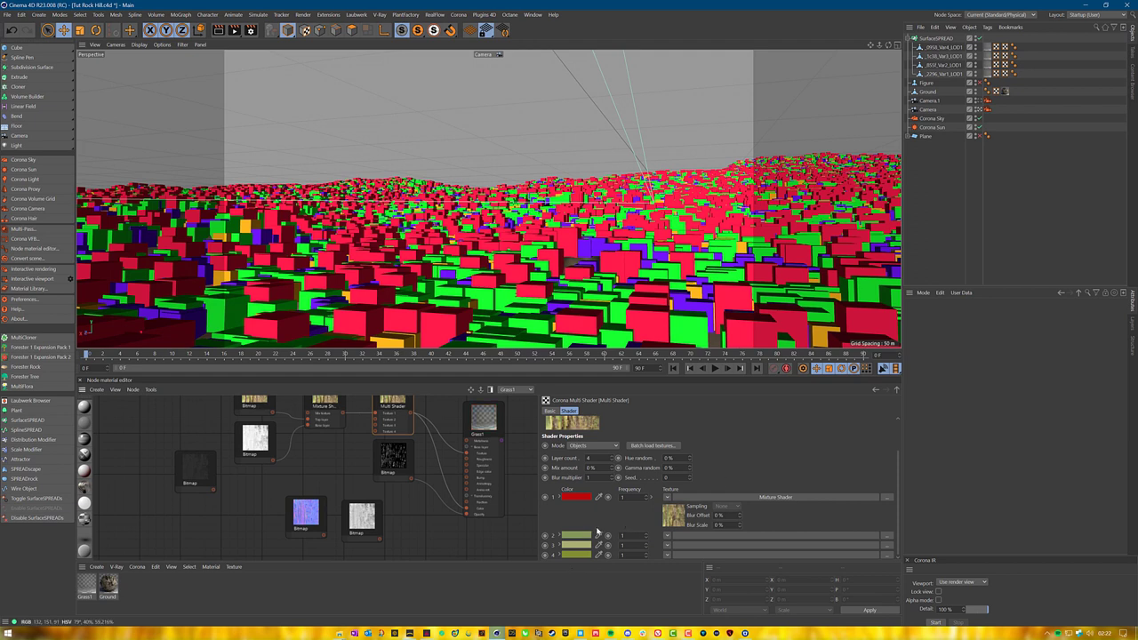
scroll(597, 533, "up", 2)
scroll(600, 538, "down", 2)
Move the specular bitmap node closer to the Grass1 material node and connect it to the Specular input.
left_click_drag(204, 481, 314, 476)
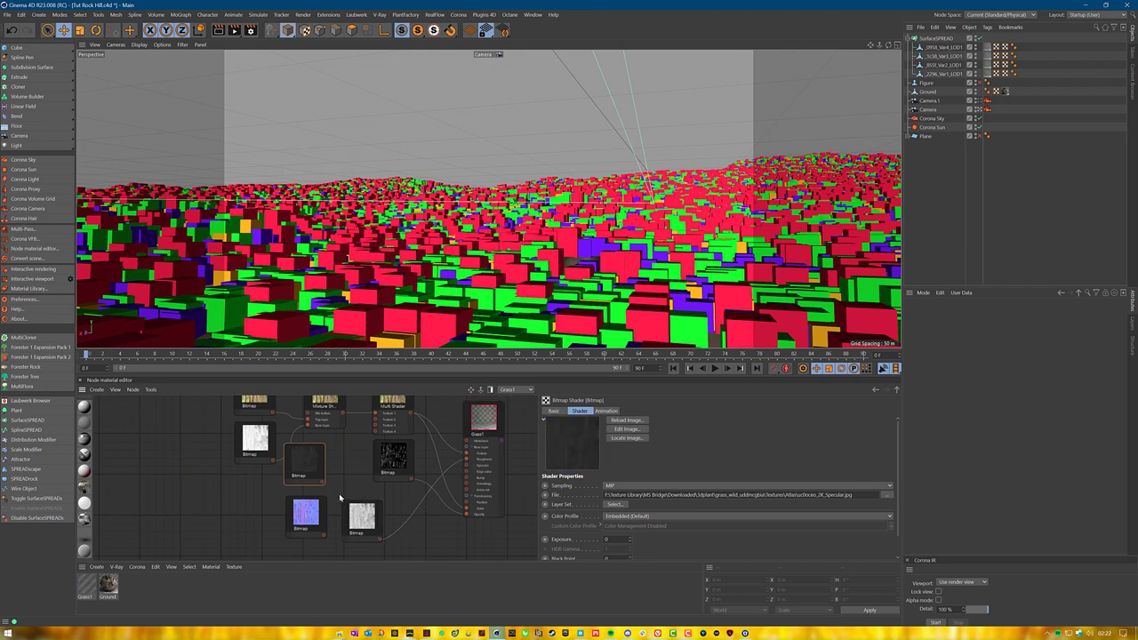
left_click_drag(323, 481, 466, 465)
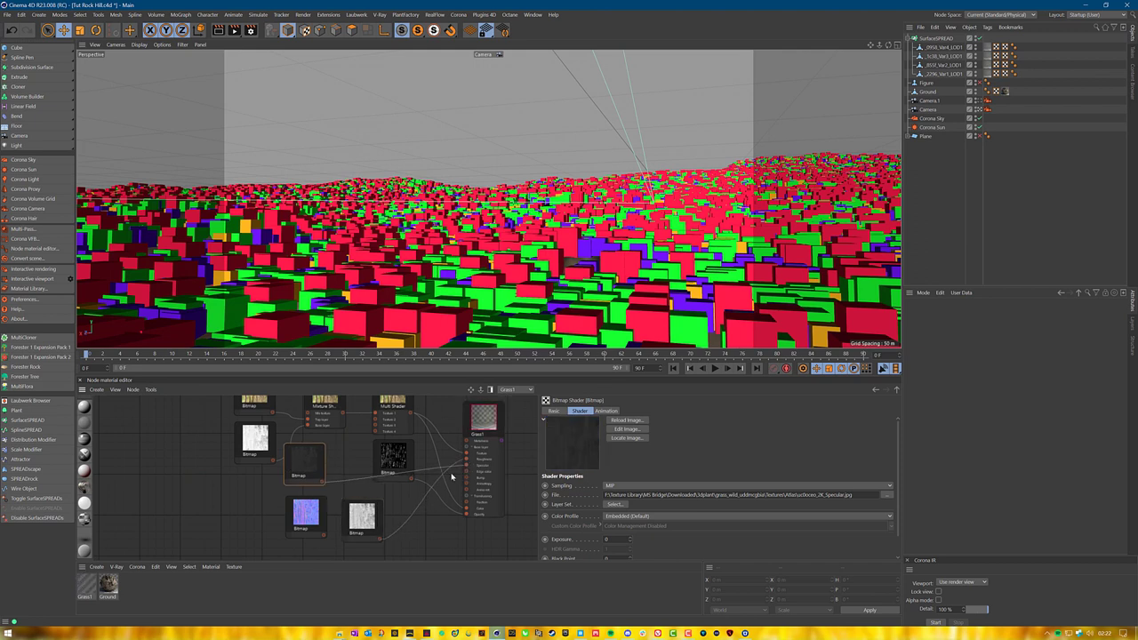
Add a Corona Normal shader, feed it the normal map bitmap and connect it to the Bump input of Grass1.
right_click(409, 545)
mouse_move(425, 562)
mouse_move(484, 564)
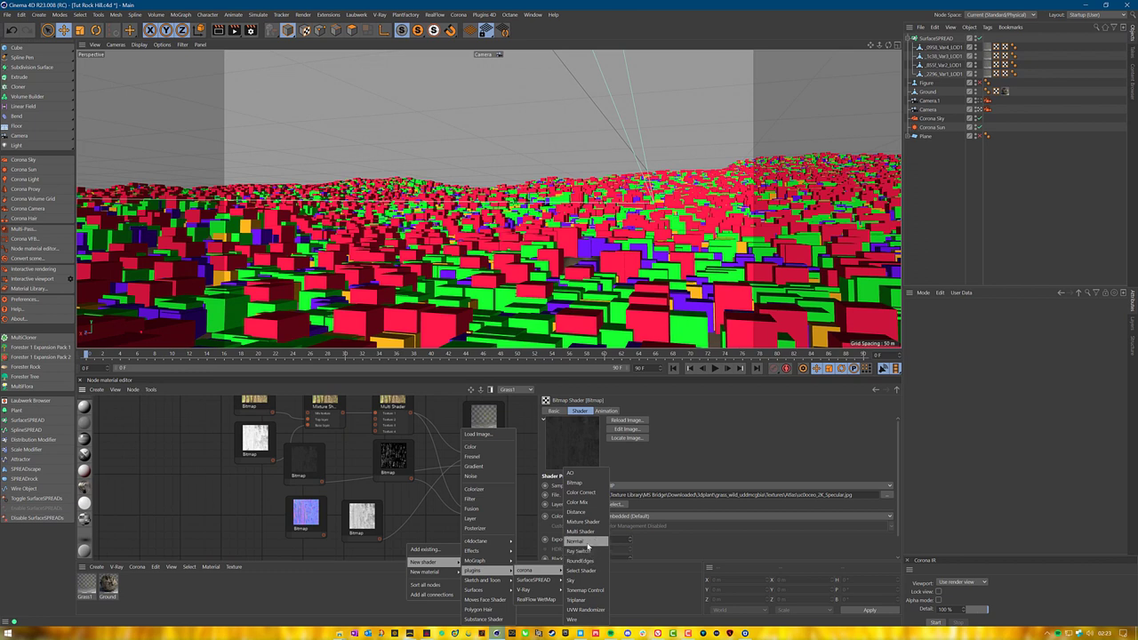
left_click(585, 544)
middle_click_drag(373, 549, 359, 500)
left_click_drag(310, 487, 447, 454)
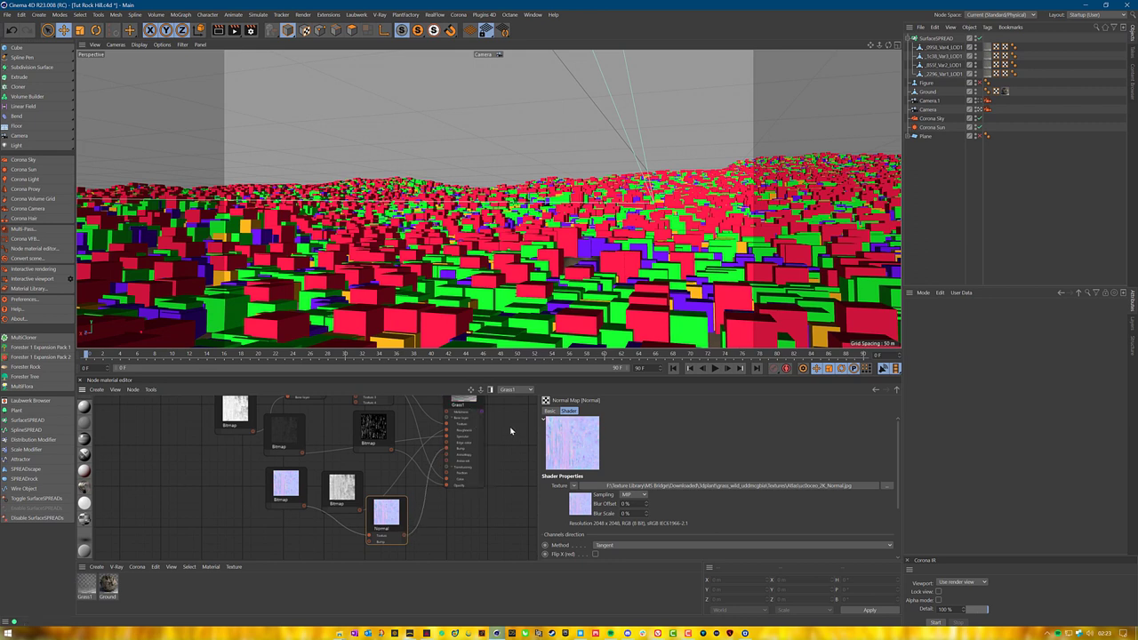
Enable Bump in the base layer of the Grass1 material.
left_click(471, 404)
left_click(618, 411)
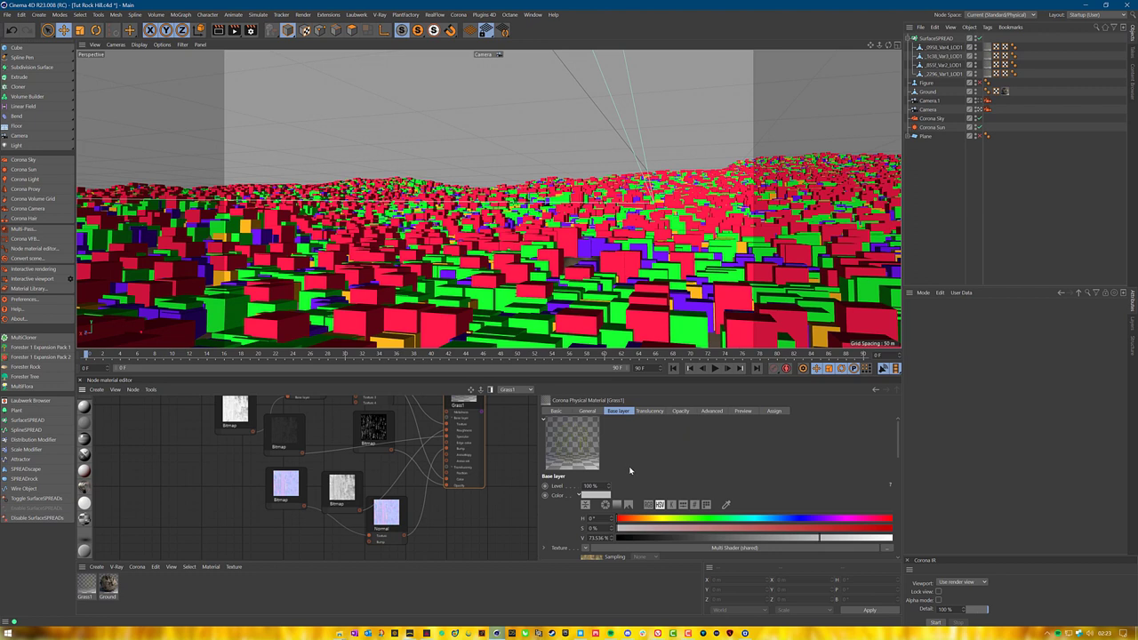
scroll(712, 480, "down", 3)
scroll(605, 540, "down", 4)
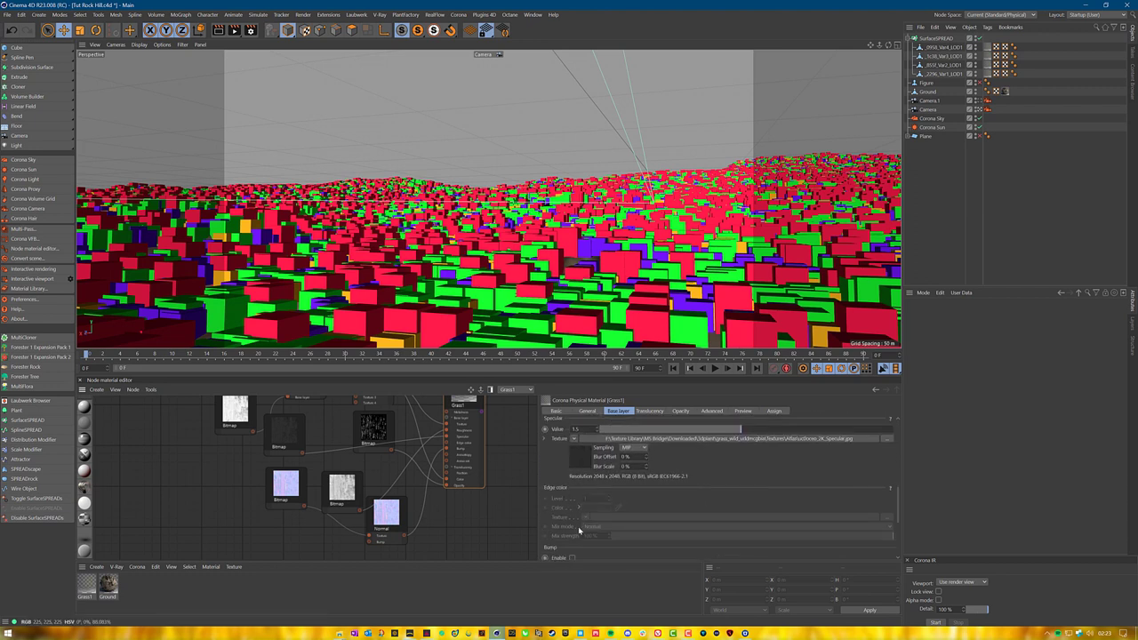
left_click(572, 559)
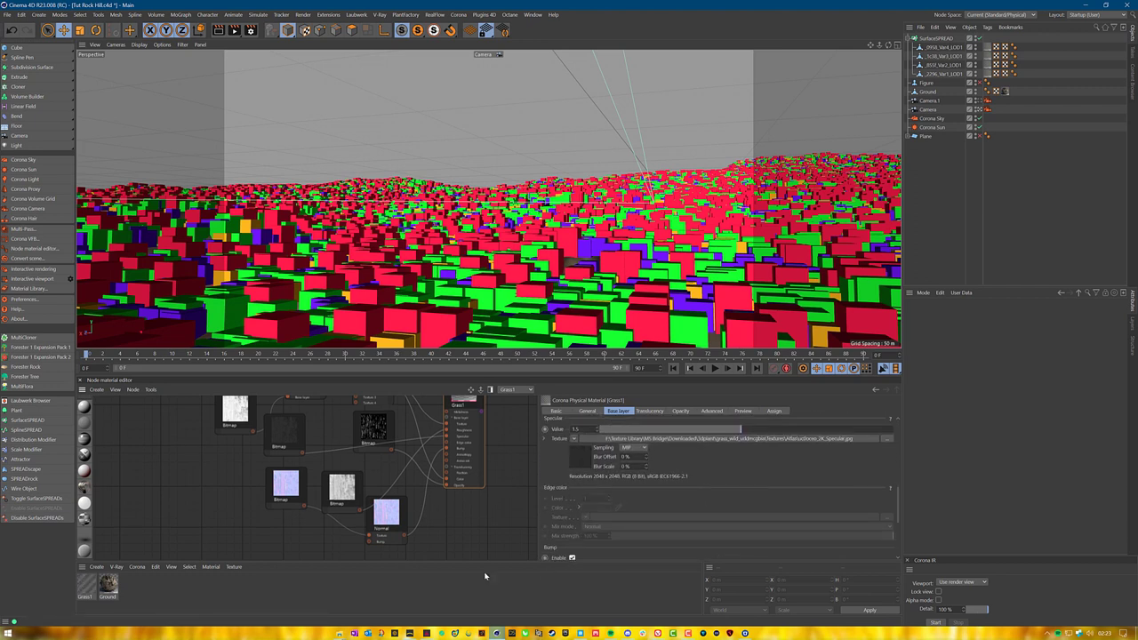
left_click(463, 529)
middle_click_drag(463, 529, 457, 554)
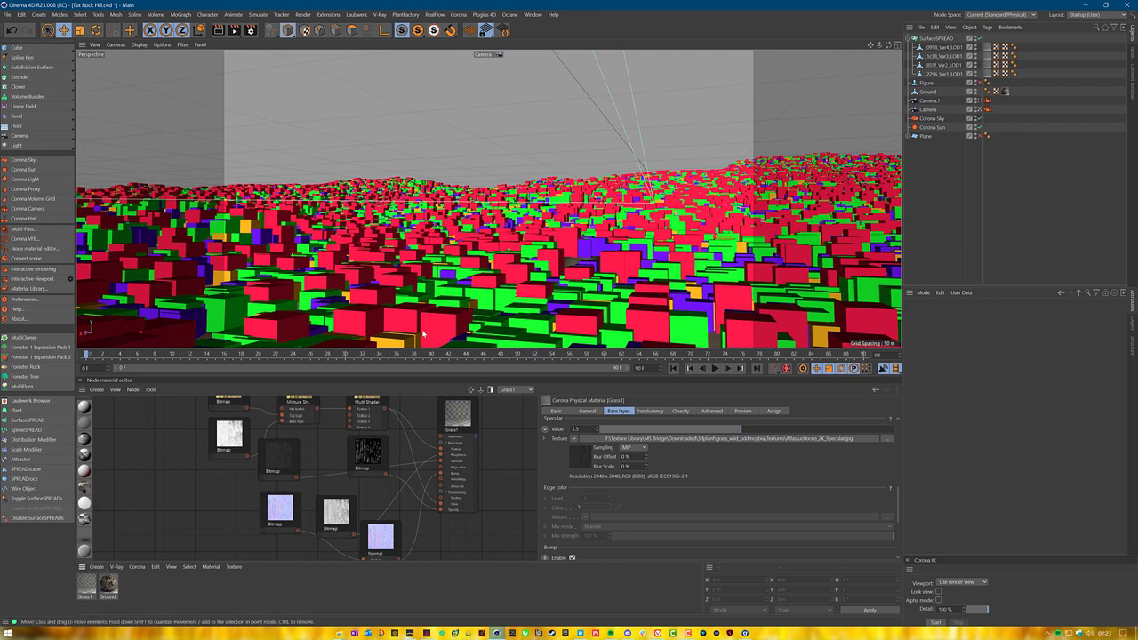
Create a new Standard material.
left_click(95, 567)
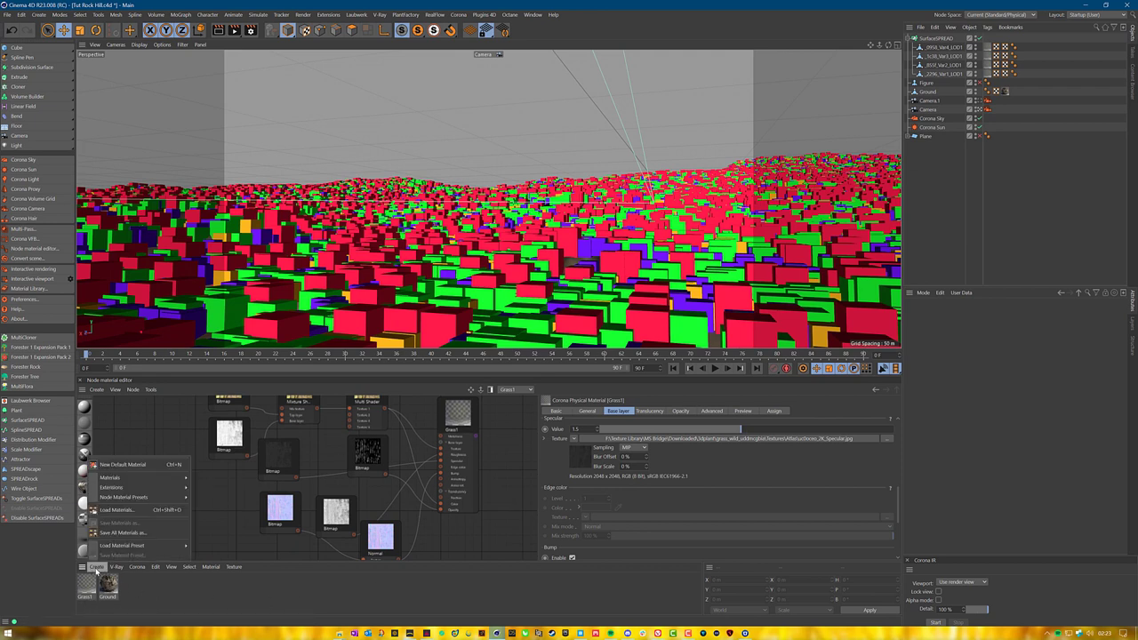
mouse_move(149, 478)
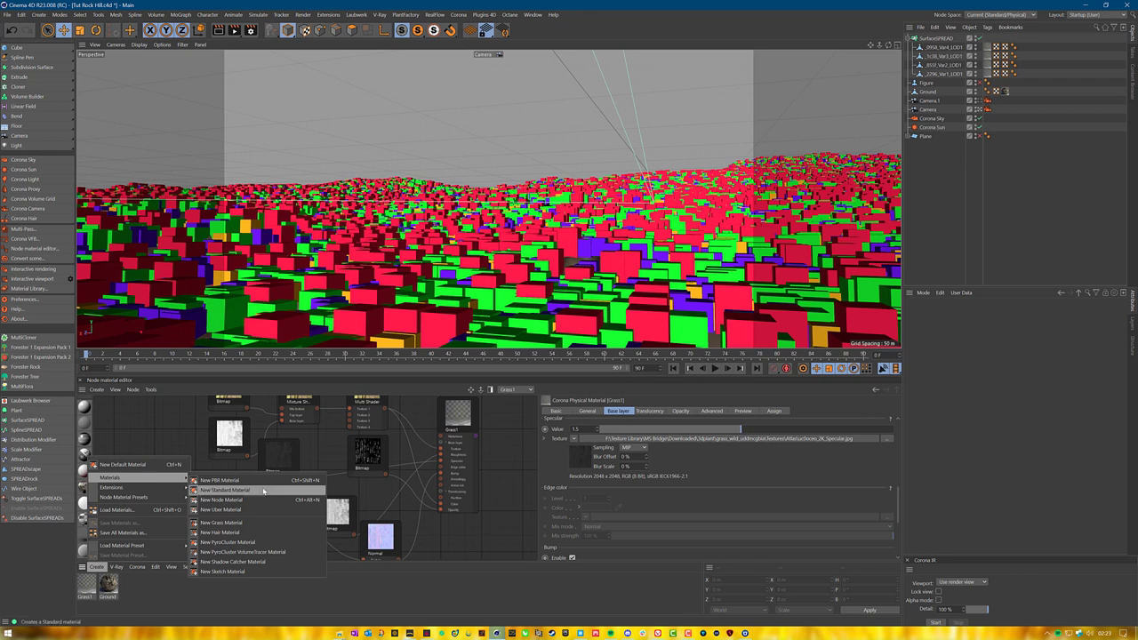
left_click(225, 490)
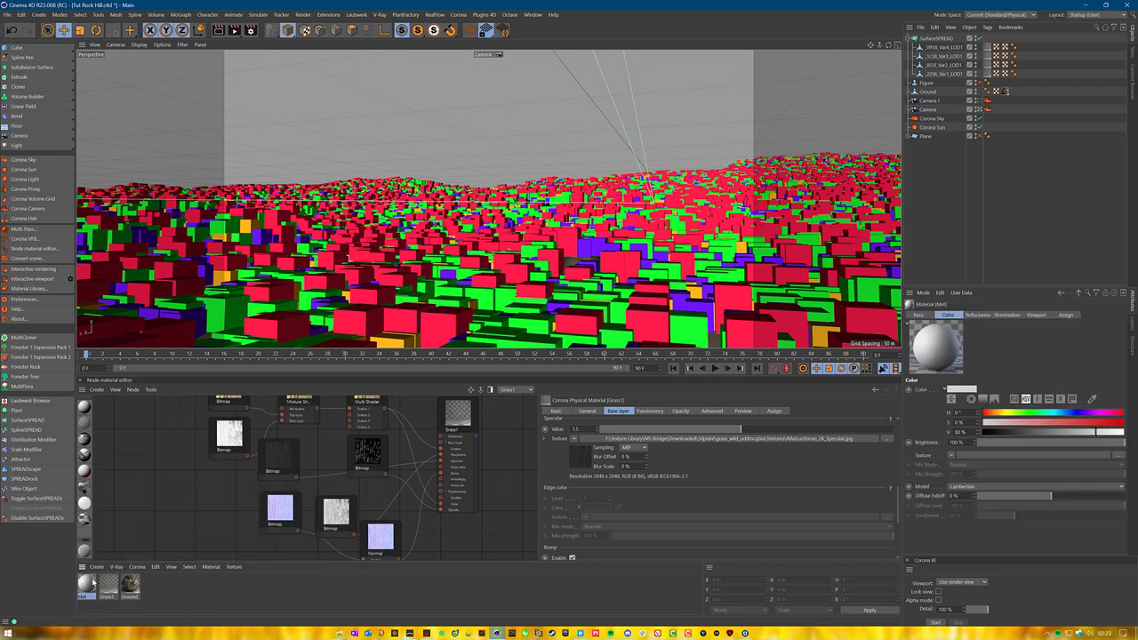
Rename the new Standard material as Rock Mask and close its editor.
double_click(92, 583)
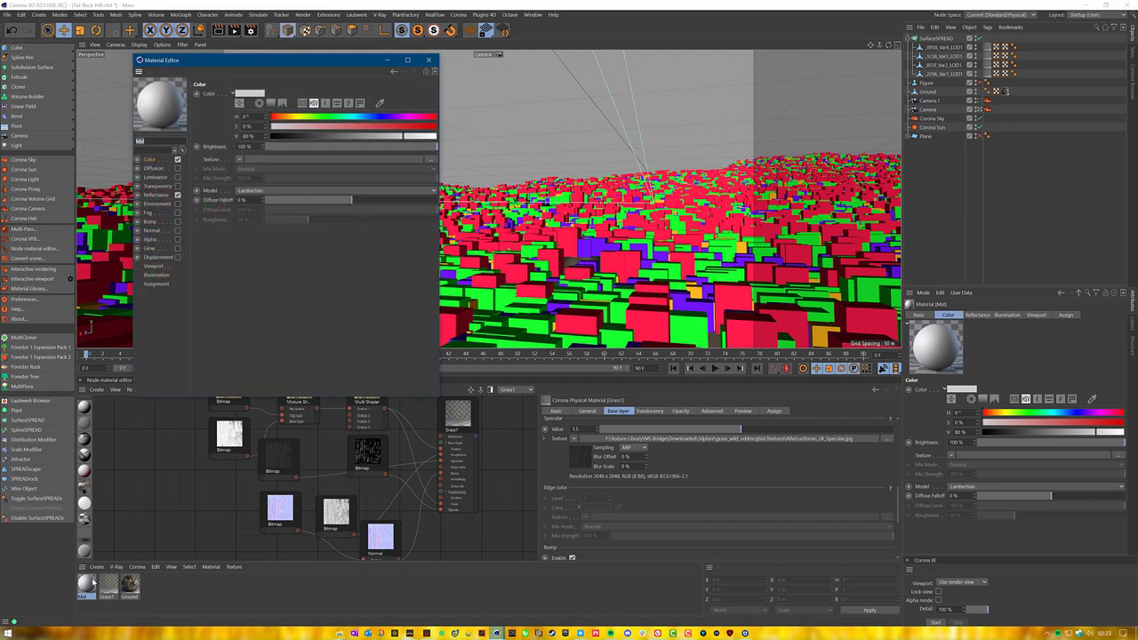
type("Grass Rock Mask")
key("Return")
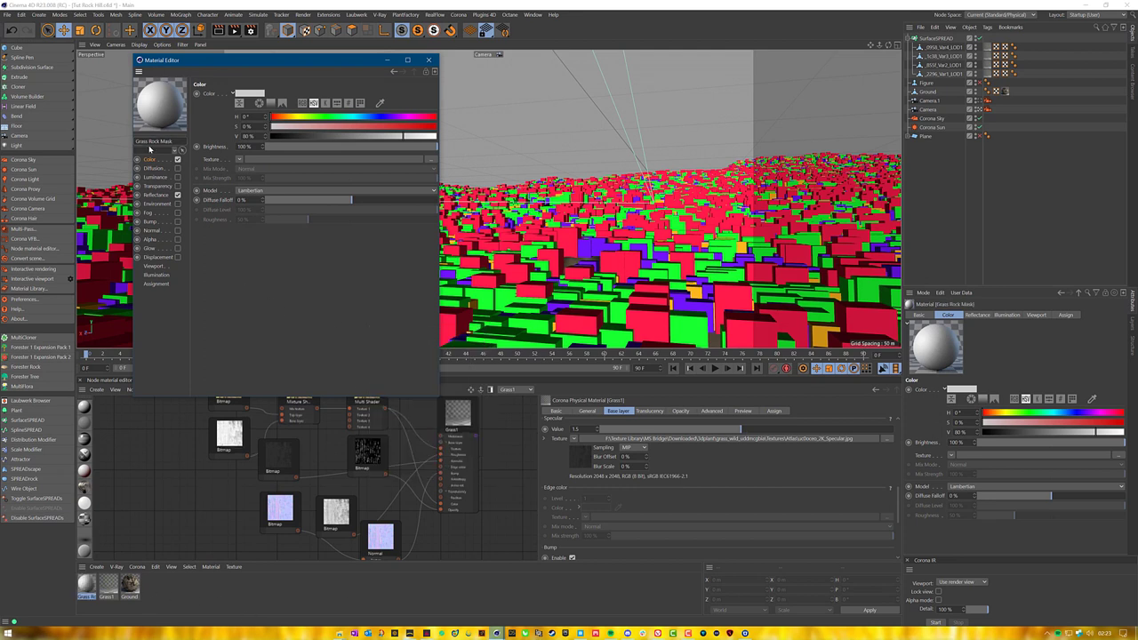
left_click_drag(129, 142, 119, 144)
key("BackSpace")
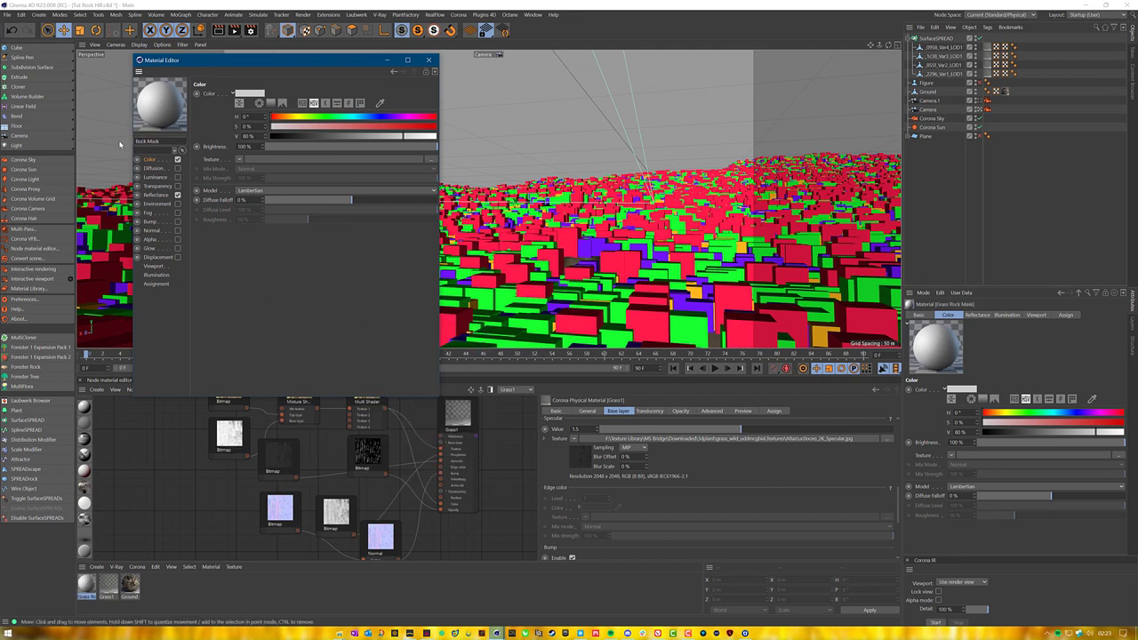
right_click(246, 313)
left_click(236, 279)
left_click(427, 61)
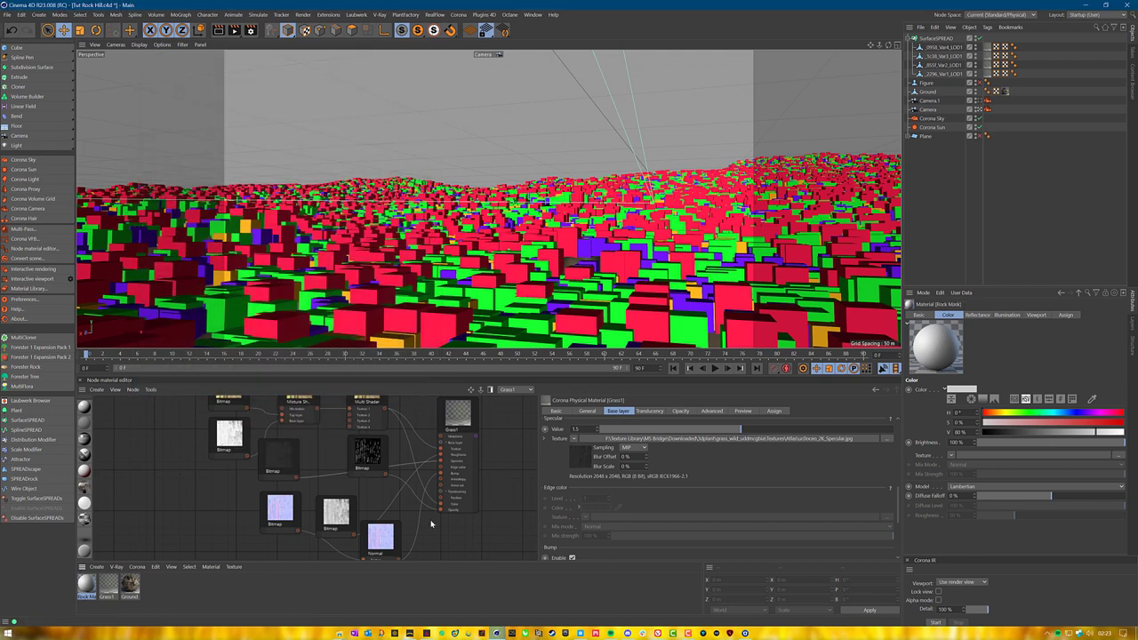
left_click(291, 593)
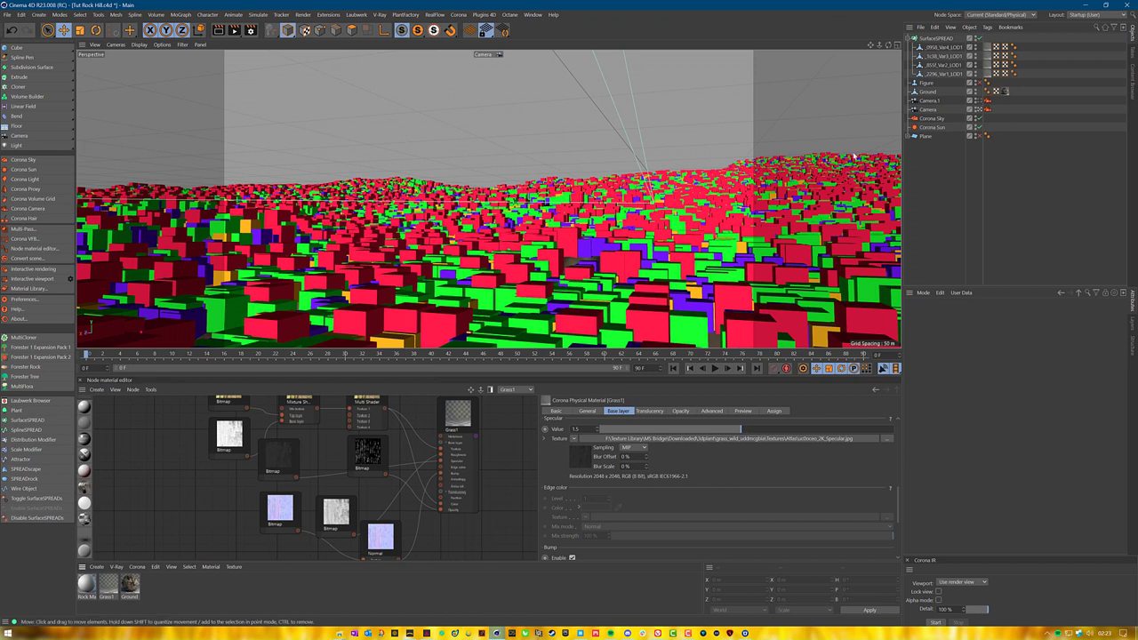
Disable Reflectance on the Rock Mask material and load Insert-Boundary.png as its Color texture.
left_click(935, 38)
left_click(1037, 316)
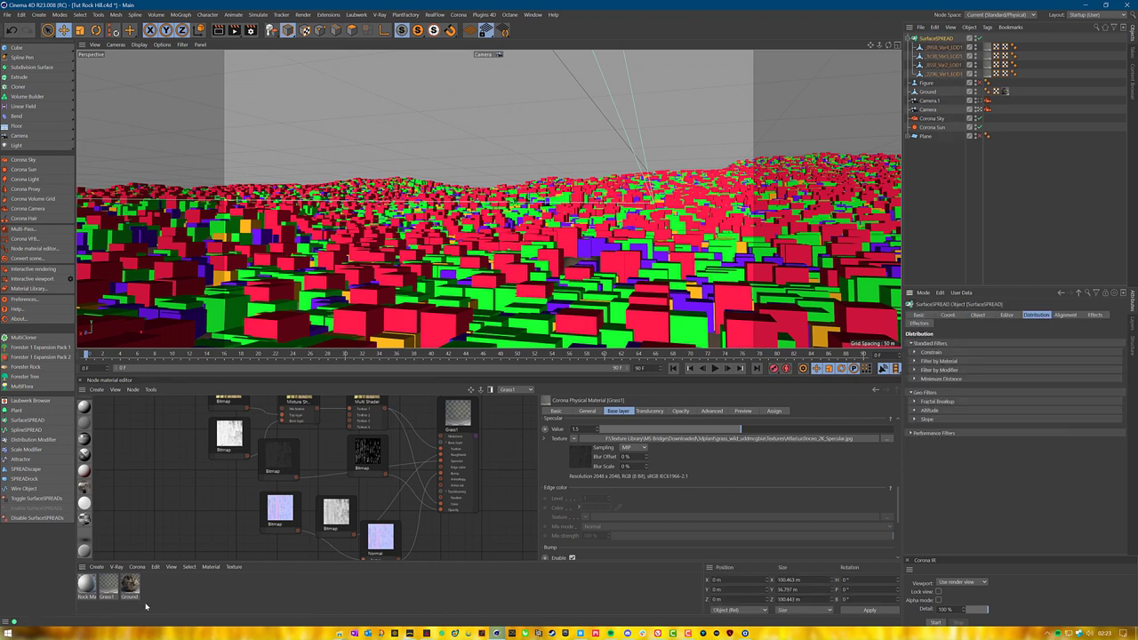
double_click(85, 584)
left_click(178, 195)
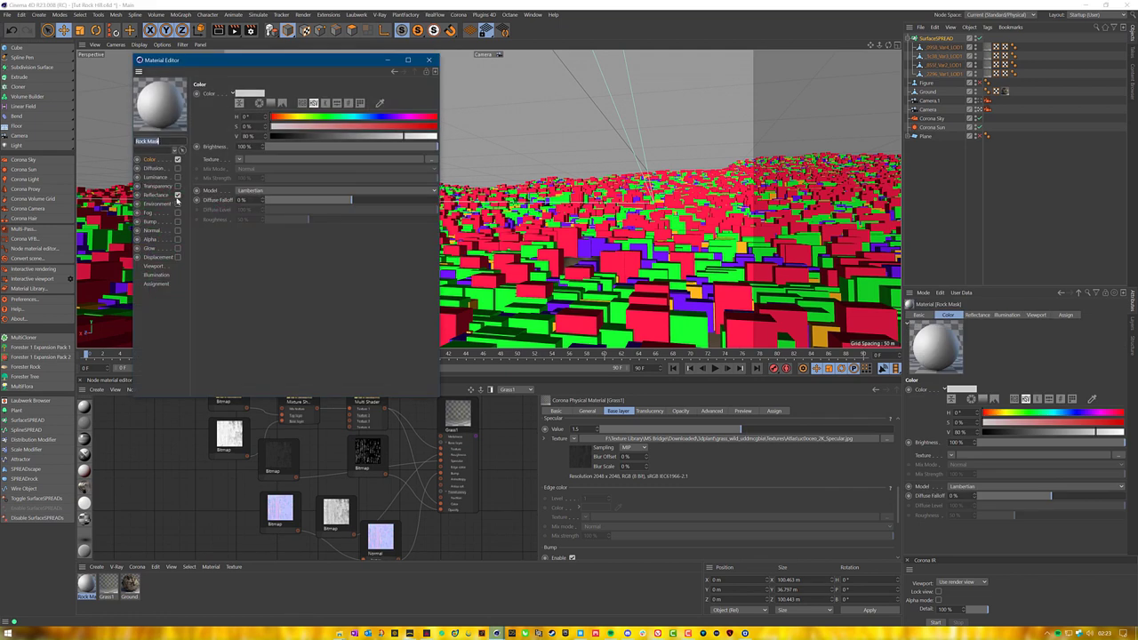
left_click(429, 162)
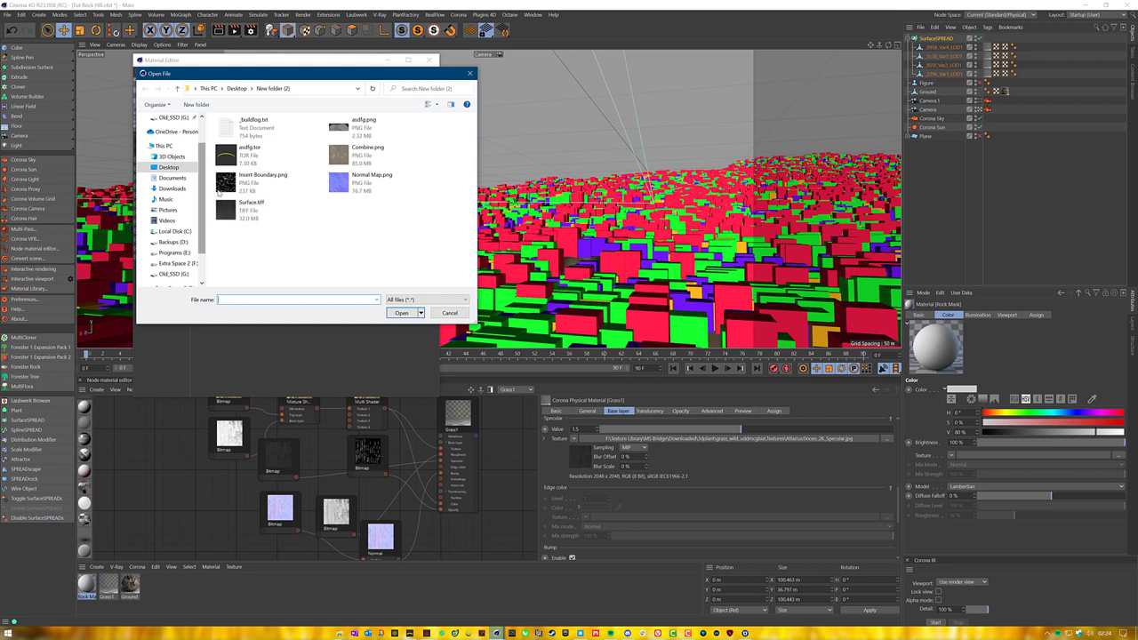
left_click(263, 180)
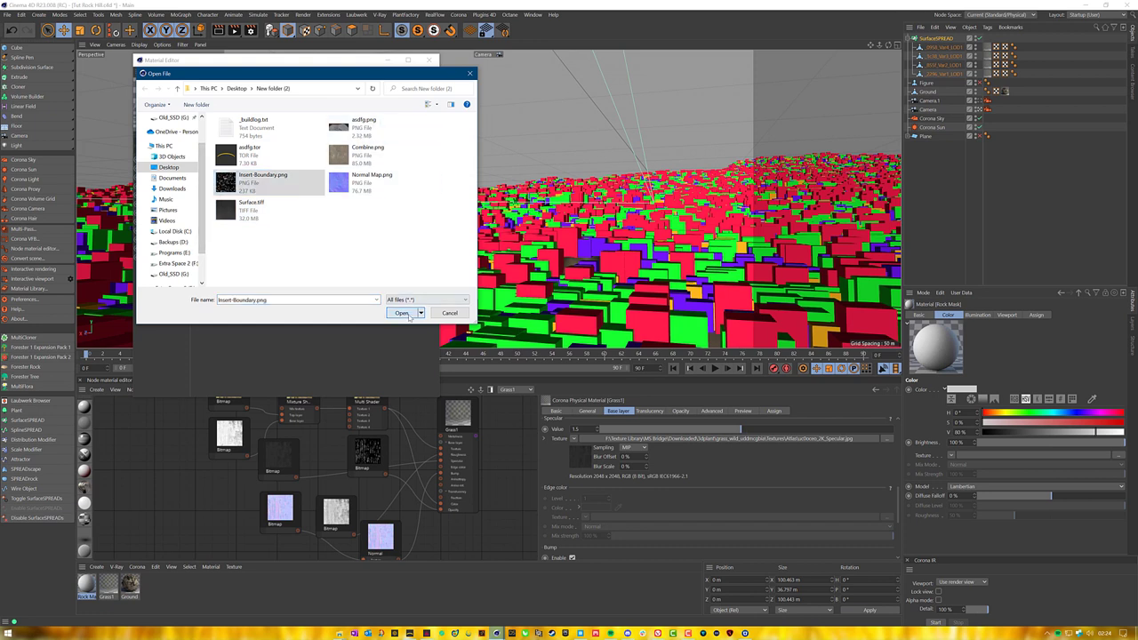
left_click(401, 313)
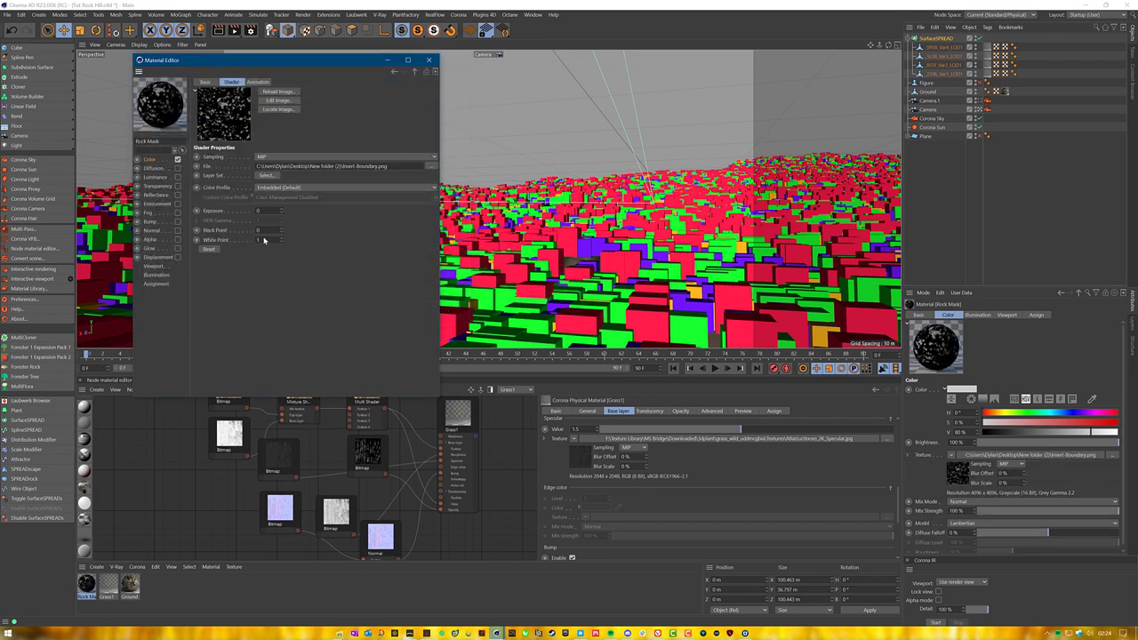
Set the Rock Mask bitmap's white point to 0.2 and its sampling to None.
type(".")
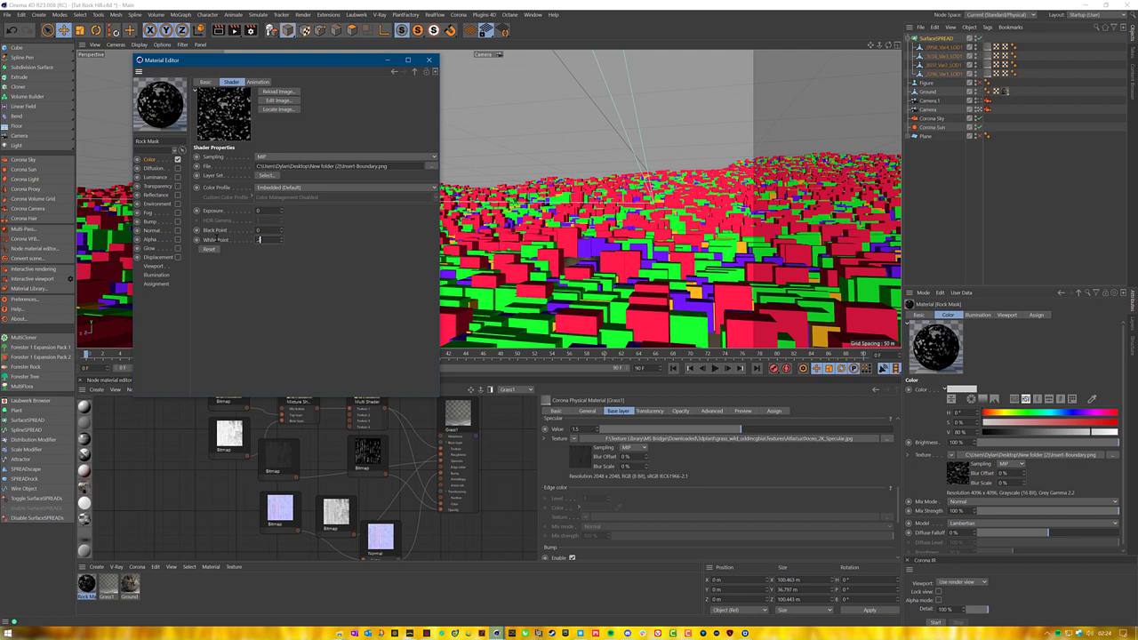
key("Return")
left_click(269, 159)
left_click(272, 167)
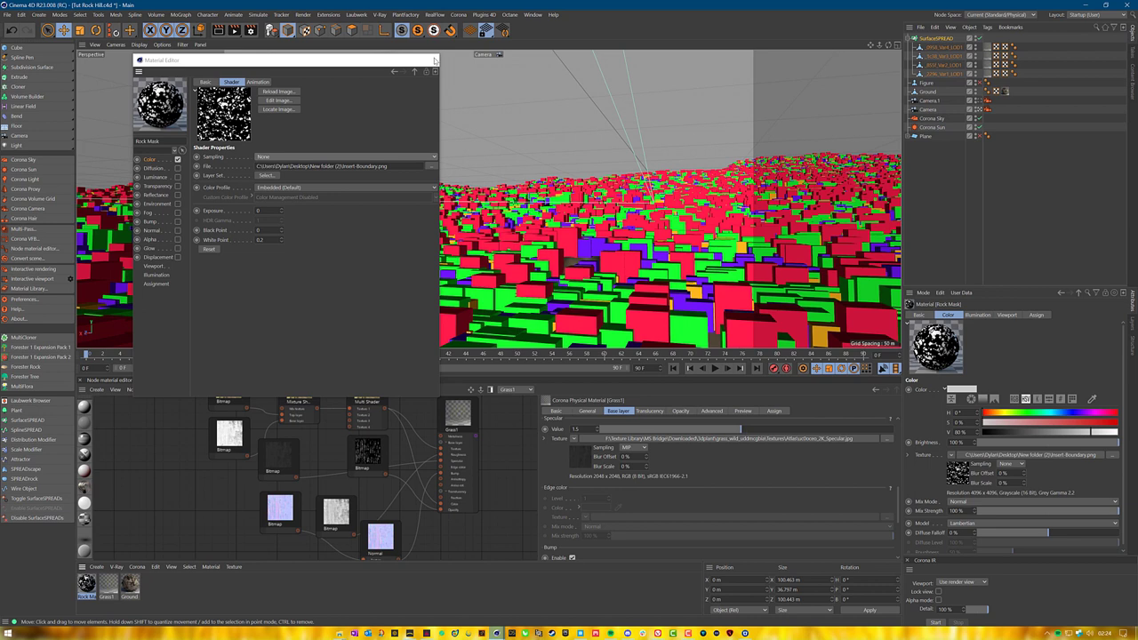
left_click(428, 60)
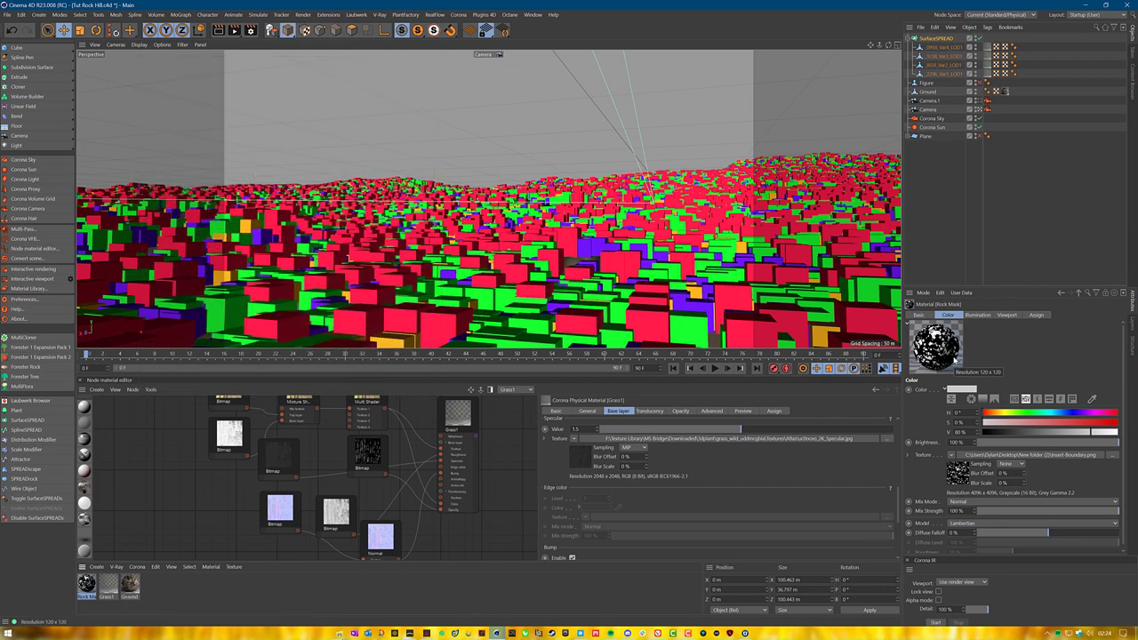
Filter the SurfaceSPREAD distribution by the Rock Mask material, inverted at 100% intensity, and start the interactive render.
left_click(936, 38)
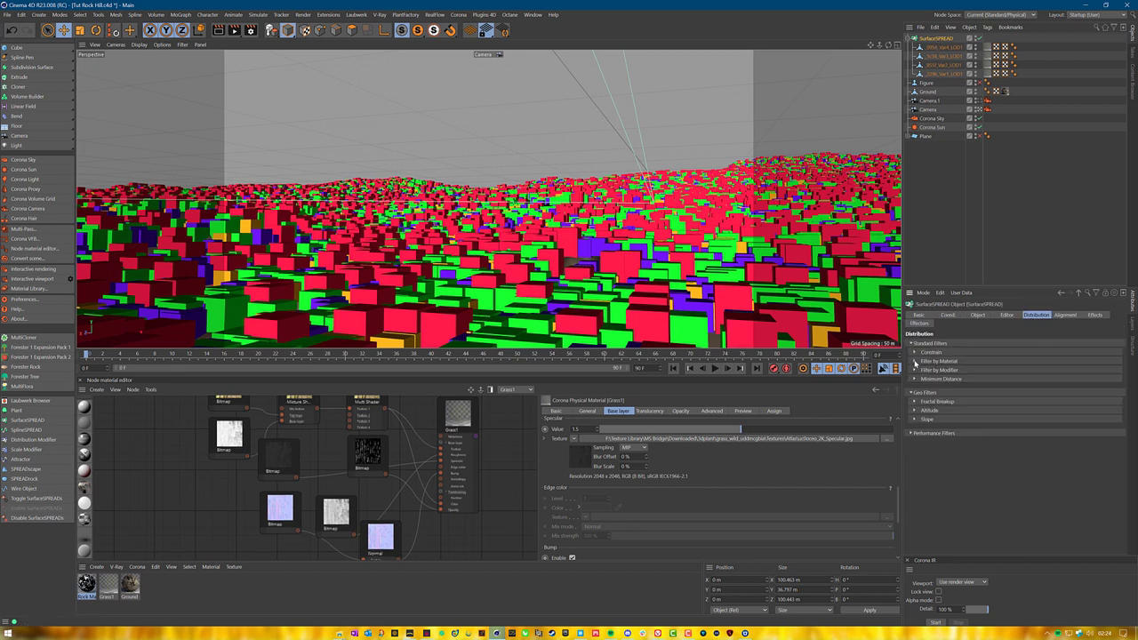
left_click(924, 361)
left_click_drag(89, 587, 973, 382)
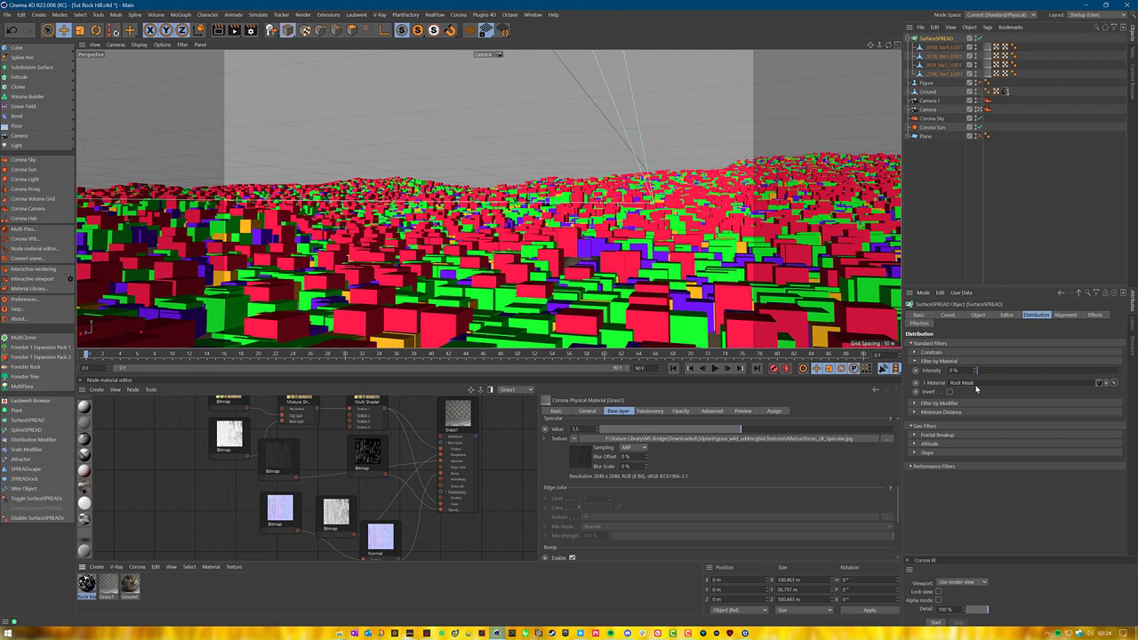
left_click(949, 391)
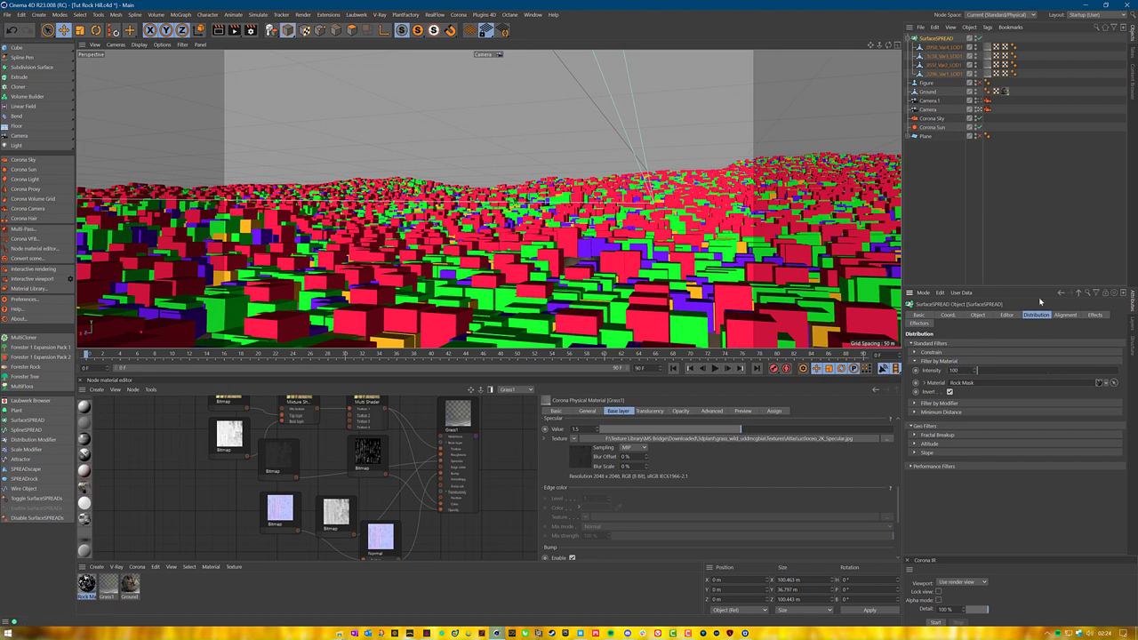
left_click(1034, 247)
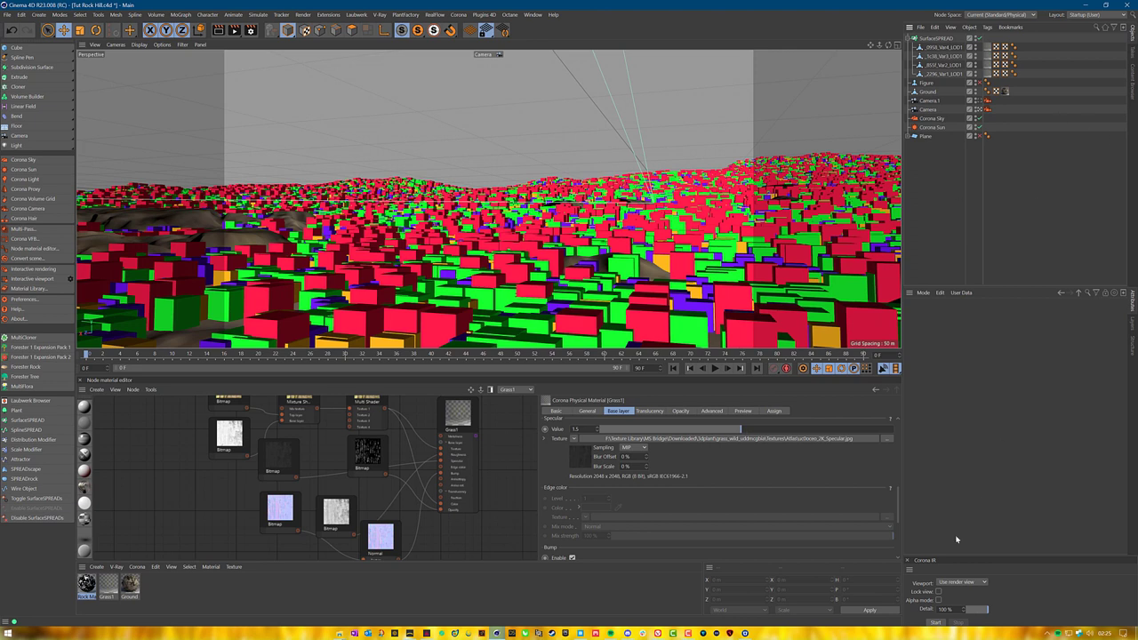
left_click(933, 621)
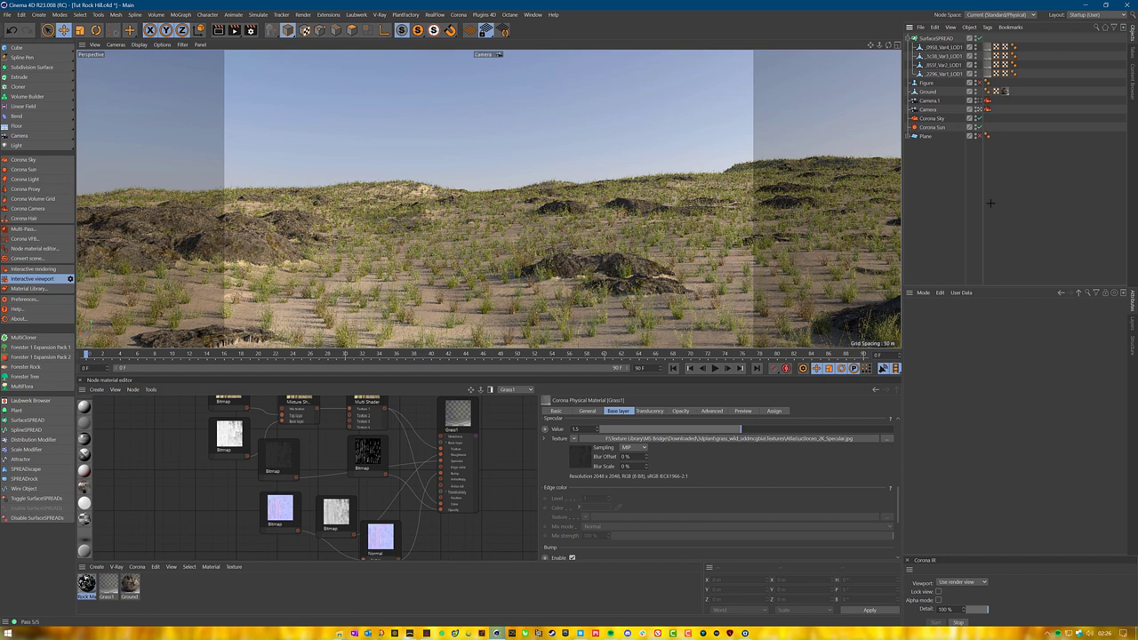
Switch to Quixel Bridge and open the downloaded River Saltbush asset's file folder to identify its location.
left_click(580, 633)
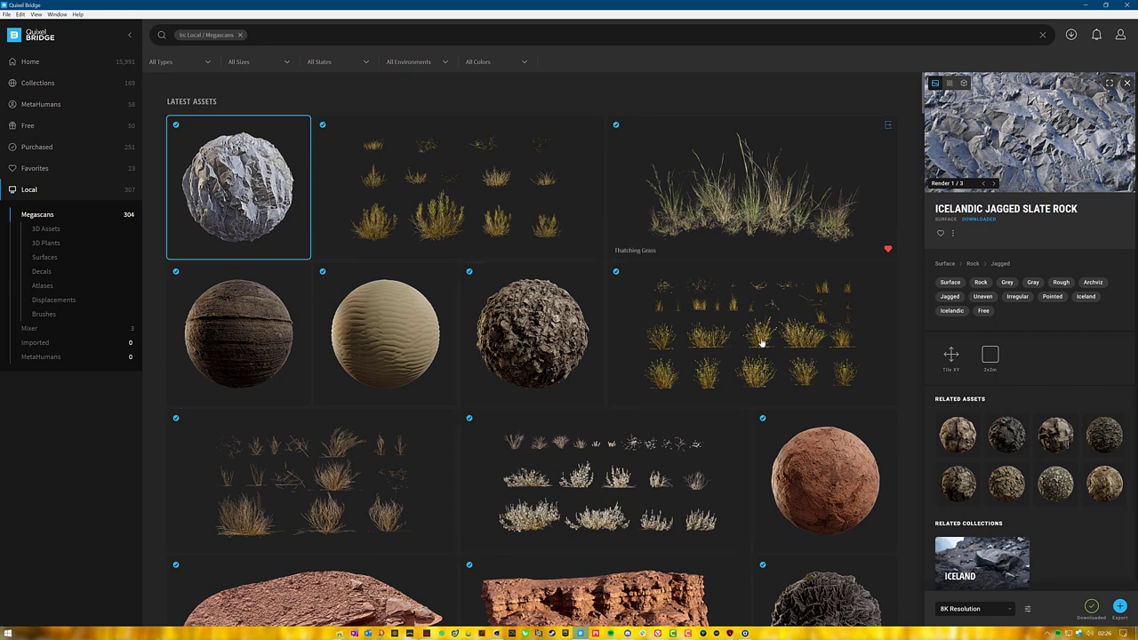
scroll(566, 490, "down", 1)
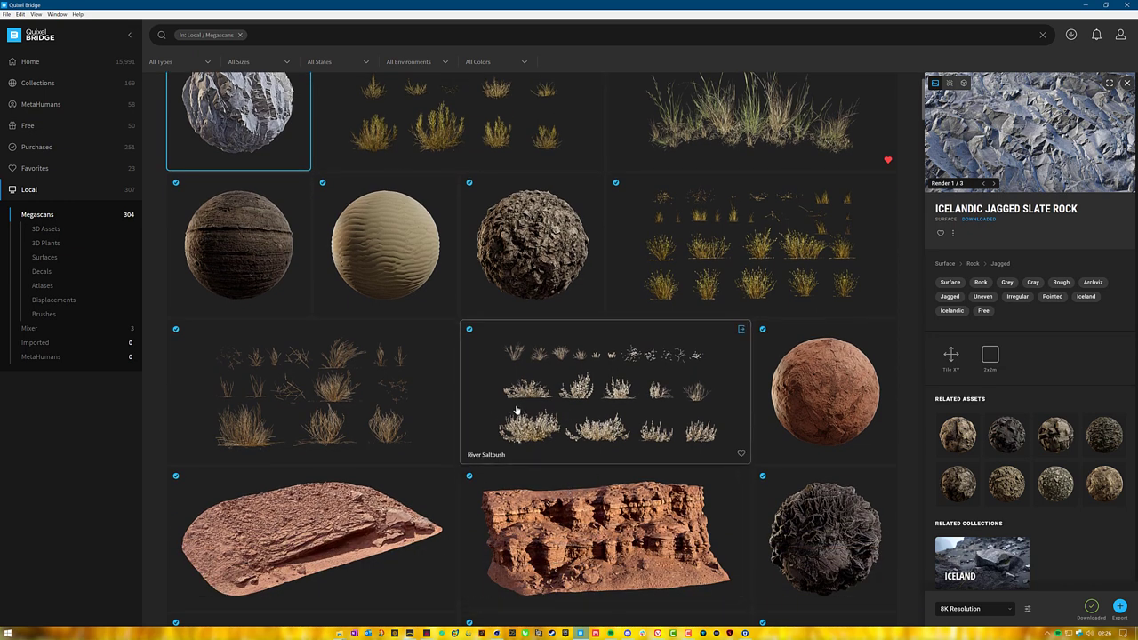
right_click(602, 403)
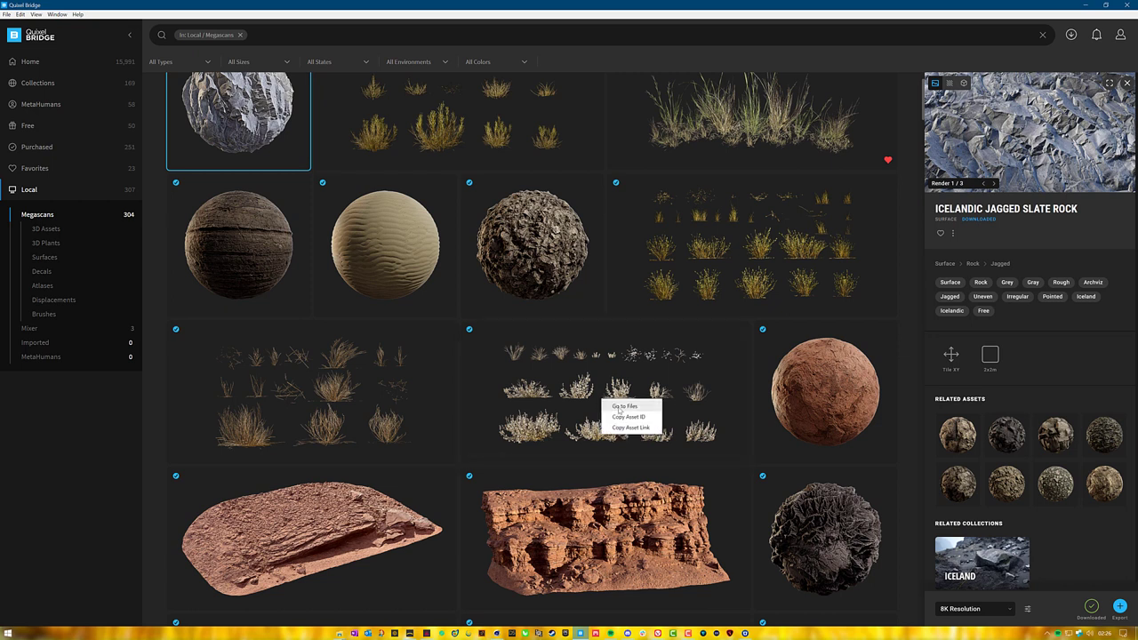
left_click(619, 410)
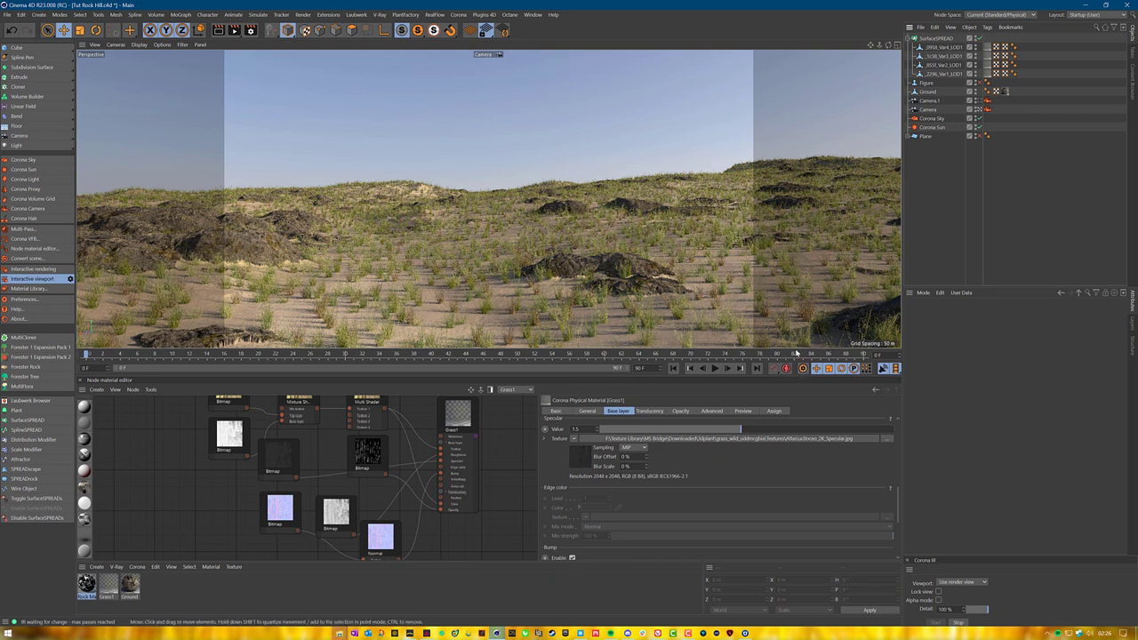
left_click(340, 632)
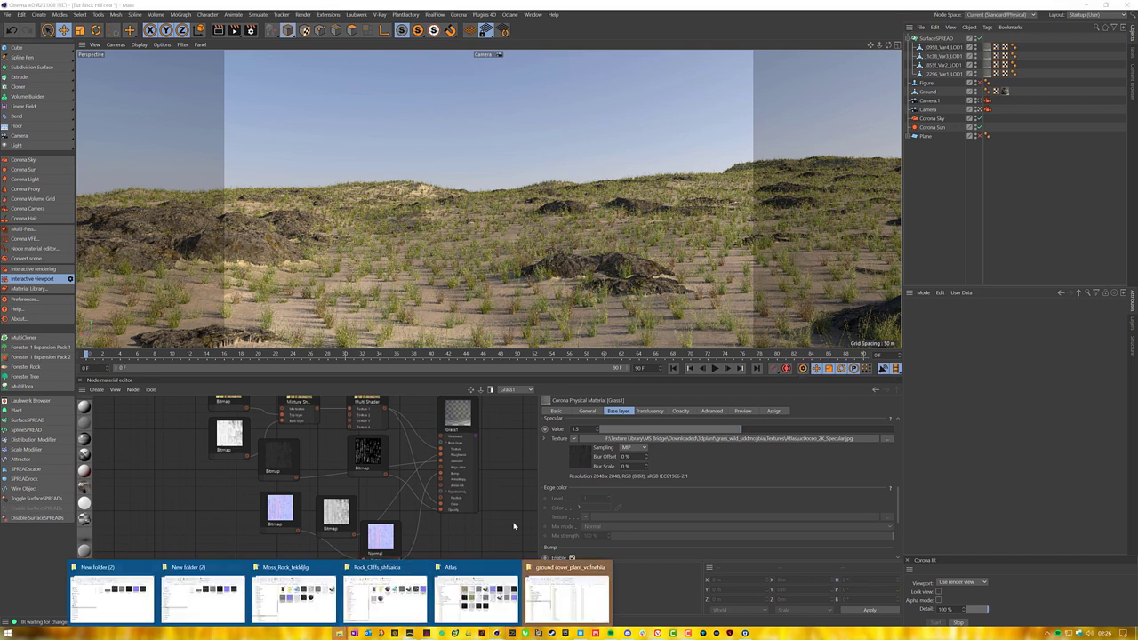
left_click(567, 594)
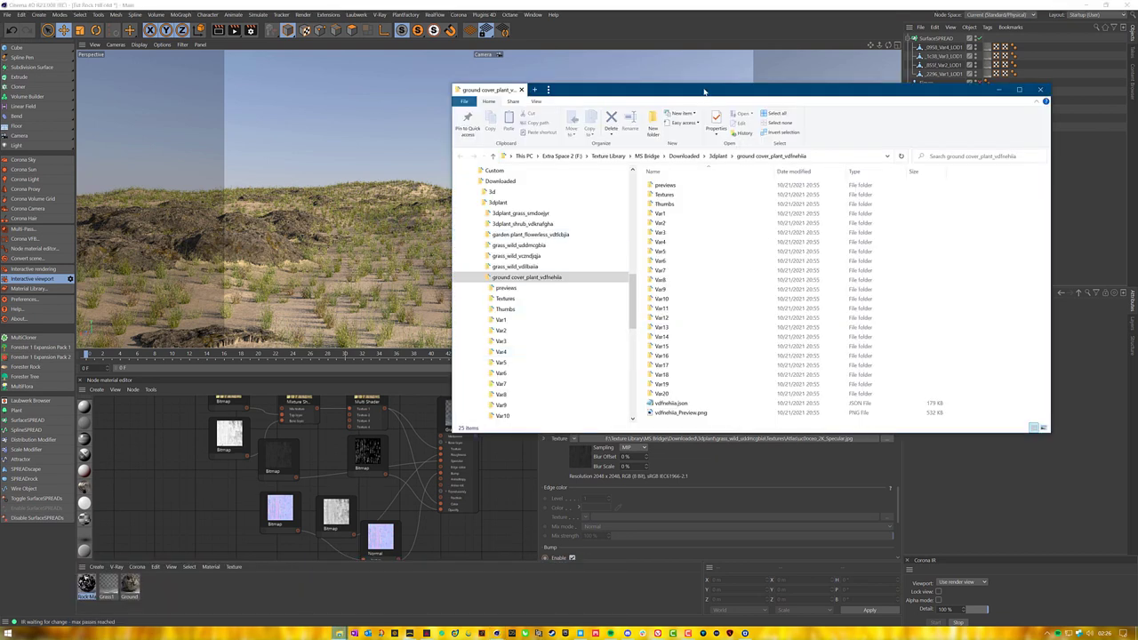
left_click_drag(702, 91, 568, 419)
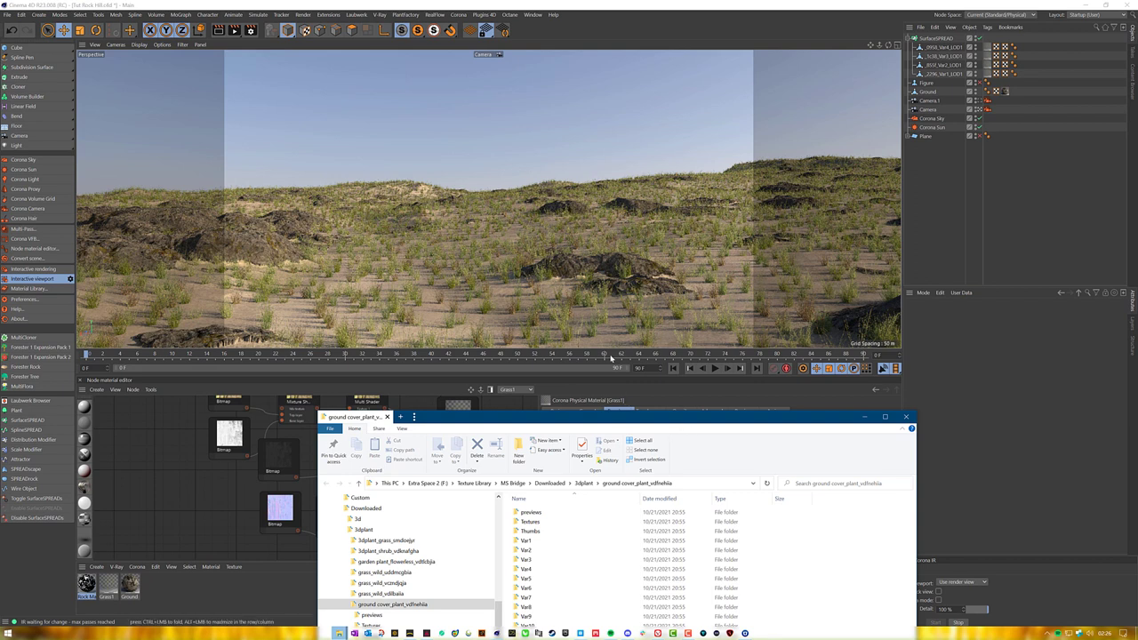
left_click_drag(570, 417, 544, 138)
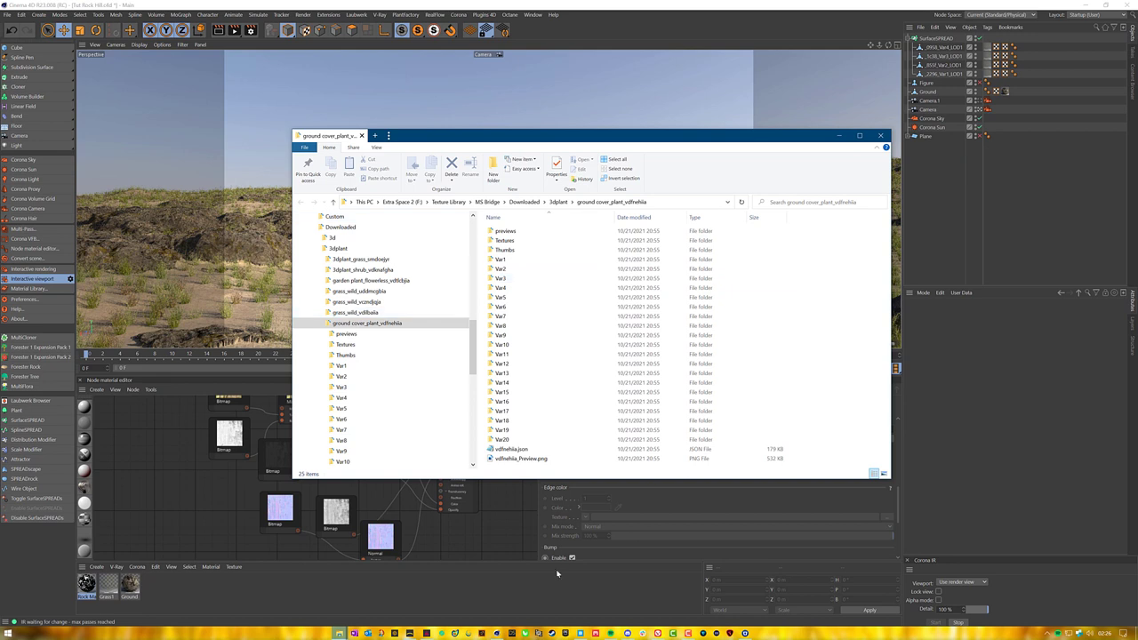
Return to Cinema 4D and open the Var1 folder of ground cover_plant_vdfnehiia in the Content Browser.
left_click(973, 409)
key("shift+F8")
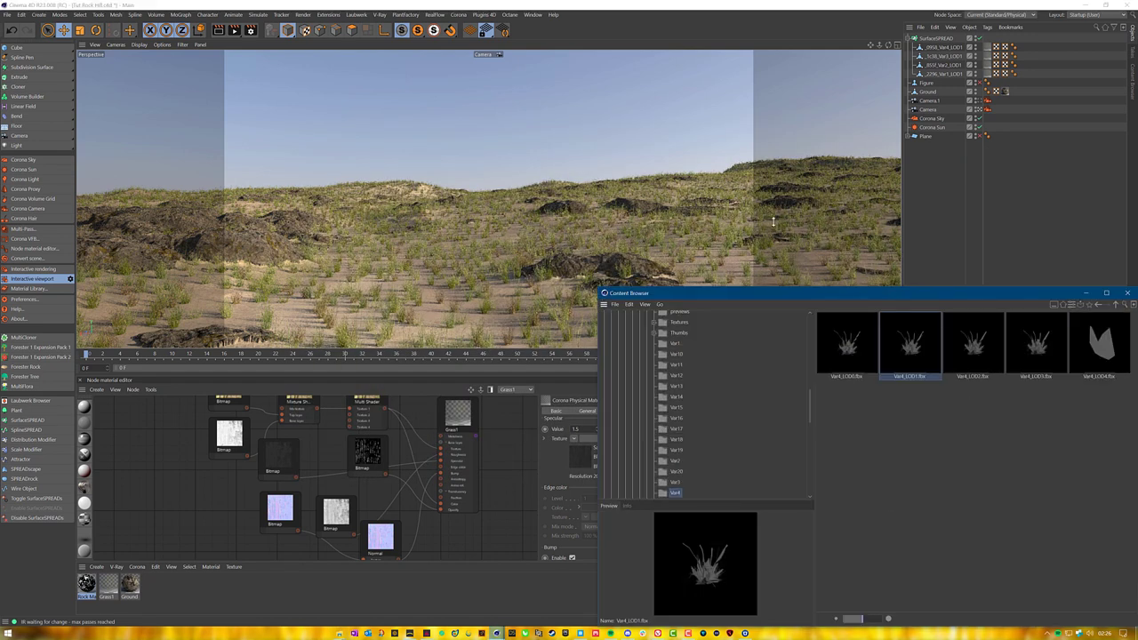
left_click_drag(897, 293, 730, 181)
scroll(627, 306, "up", 5)
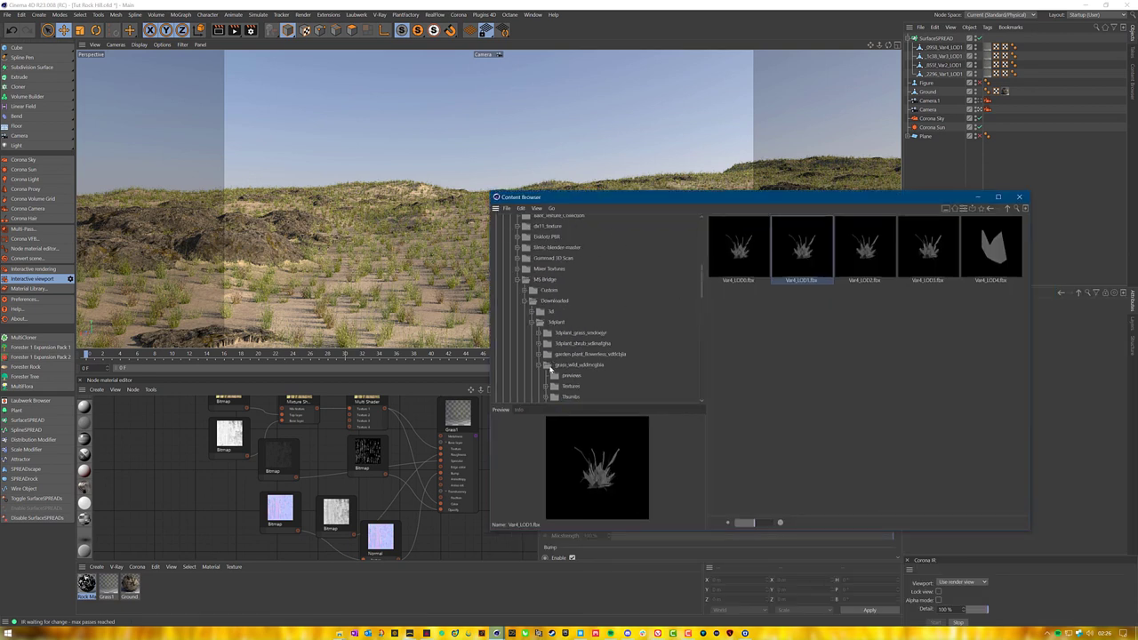
left_click(539, 364)
scroll(602, 379, "down", 3)
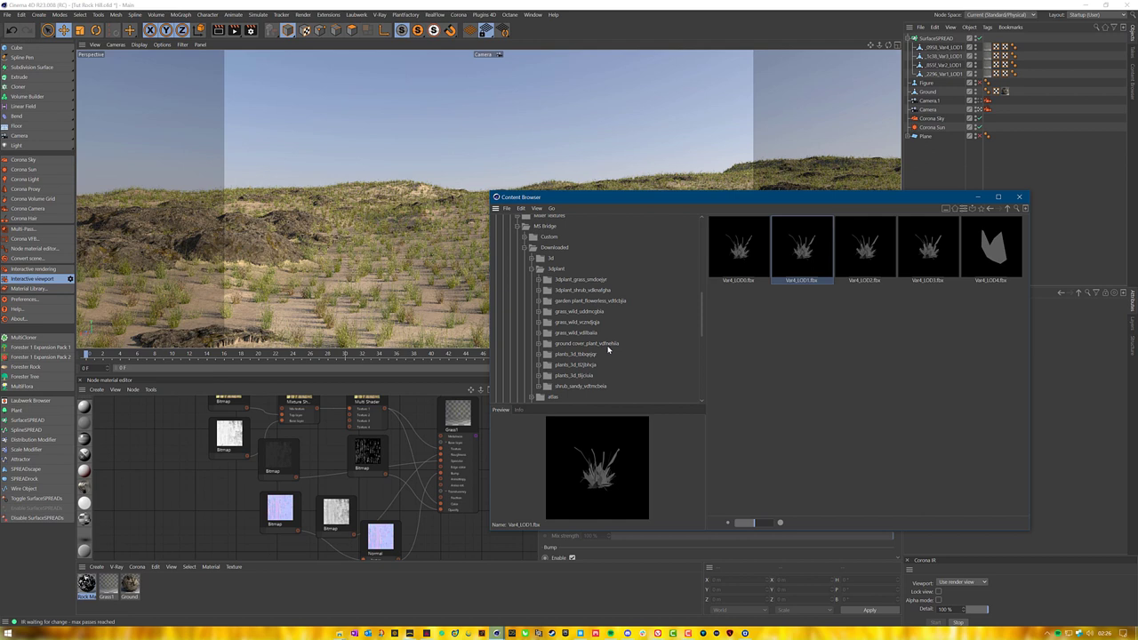
left_click(537, 344)
scroll(601, 365, "down", 3)
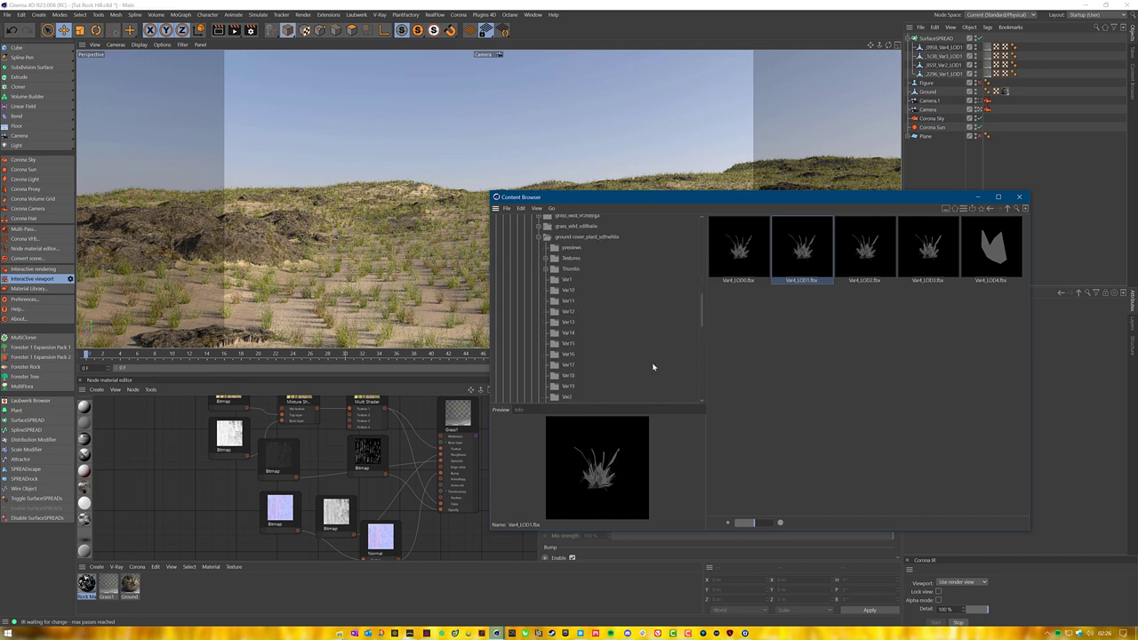
left_click(566, 279)
Import Var1_LOD1.fbx of the River Saltbush plant into the scene with the current FBX import settings.
left_click_drag(773, 198, 807, 305)
left_click(830, 343)
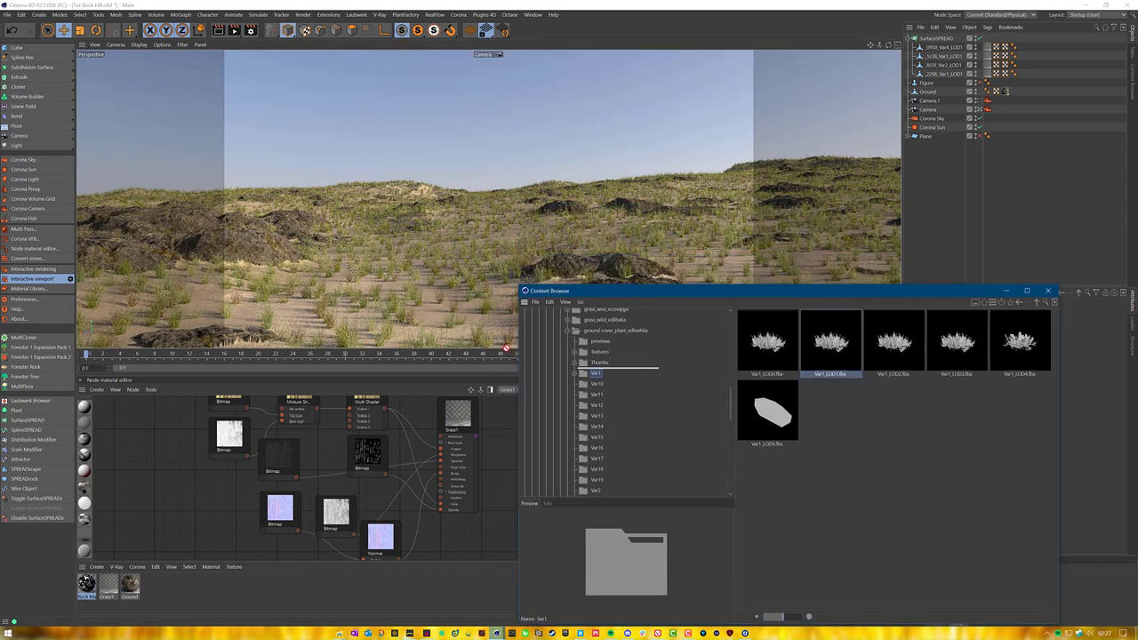
left_click_drag(482, 281, 494, 302)
left_click(486, 438)
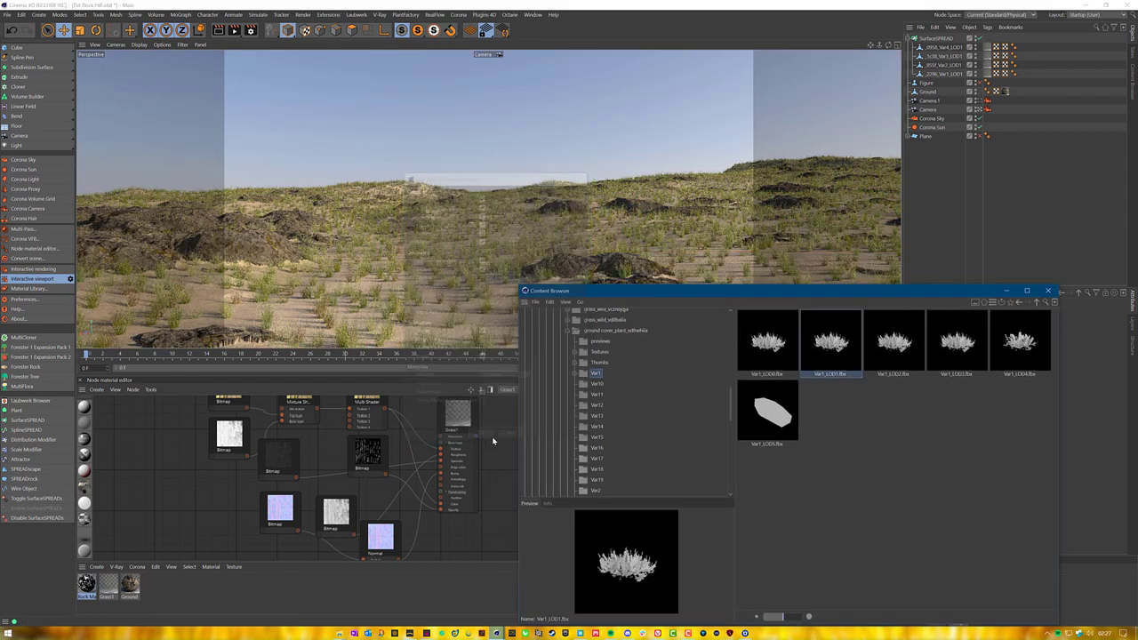
Import Var2_LOD1.fbx of the ground cover plant into the scene with the current FBX import settings.
left_click(595, 490)
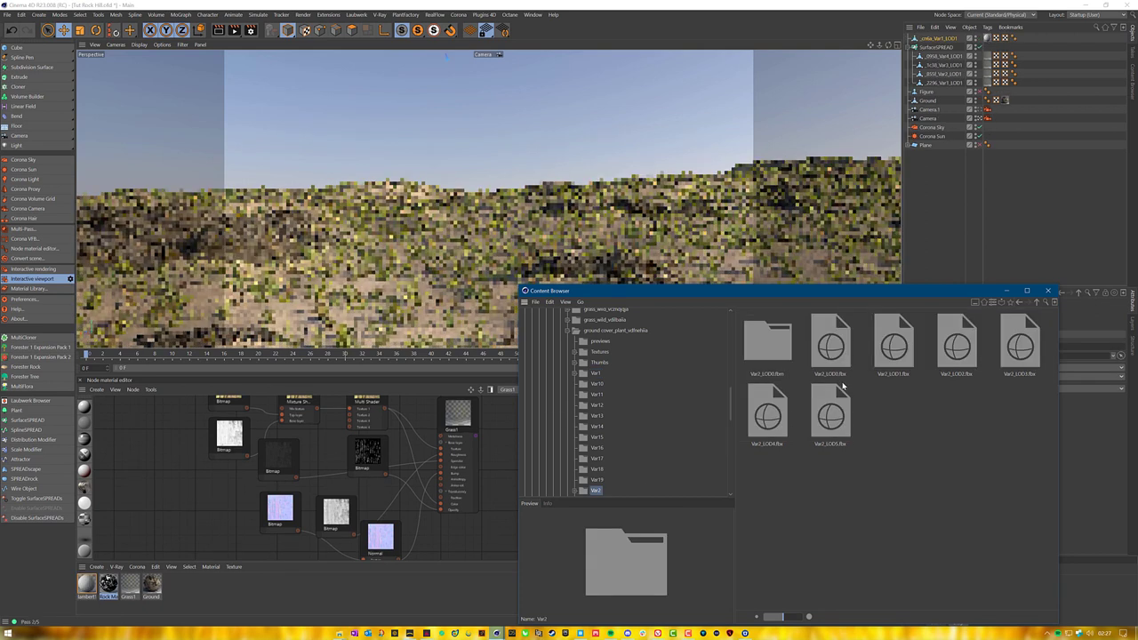
left_click(831, 343)
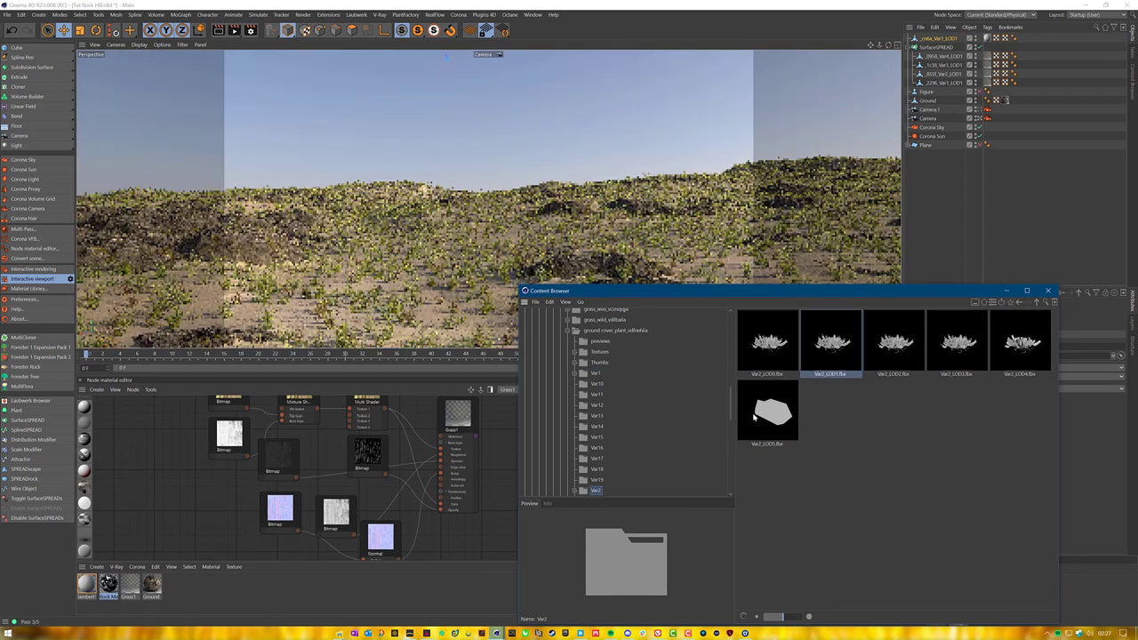
left_click_drag(453, 300, 454, 302)
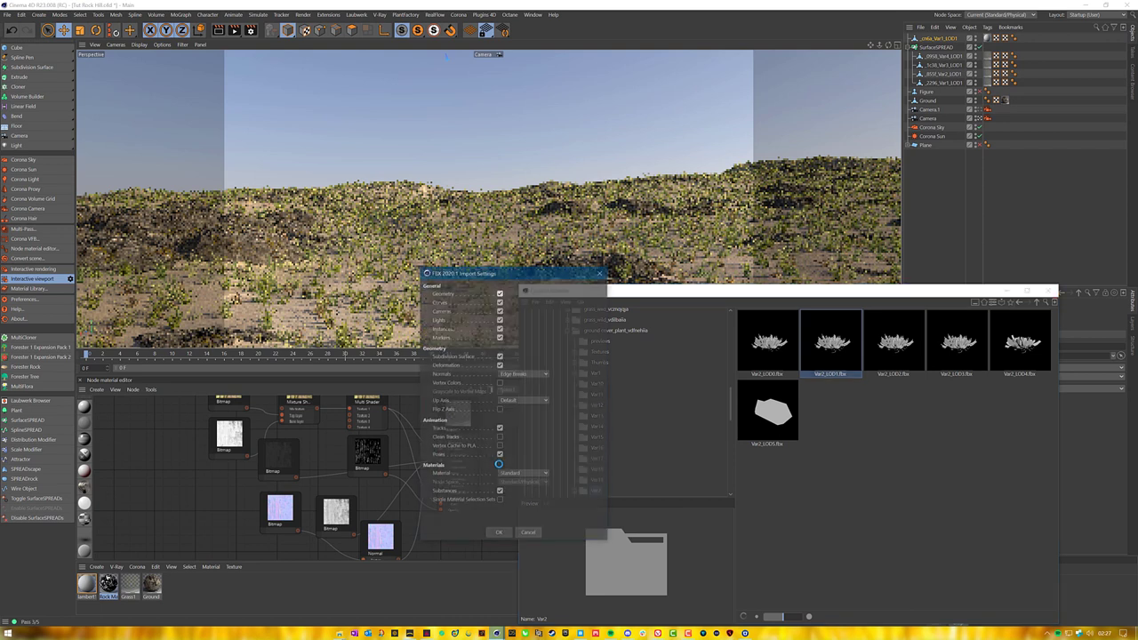
left_click(508, 536)
Stop the interactive render and import Var3_LOD1.fbx from the ground cover plant's Var3 folder.
left_click_drag(770, 303, 574, 200)
left_click(955, 624)
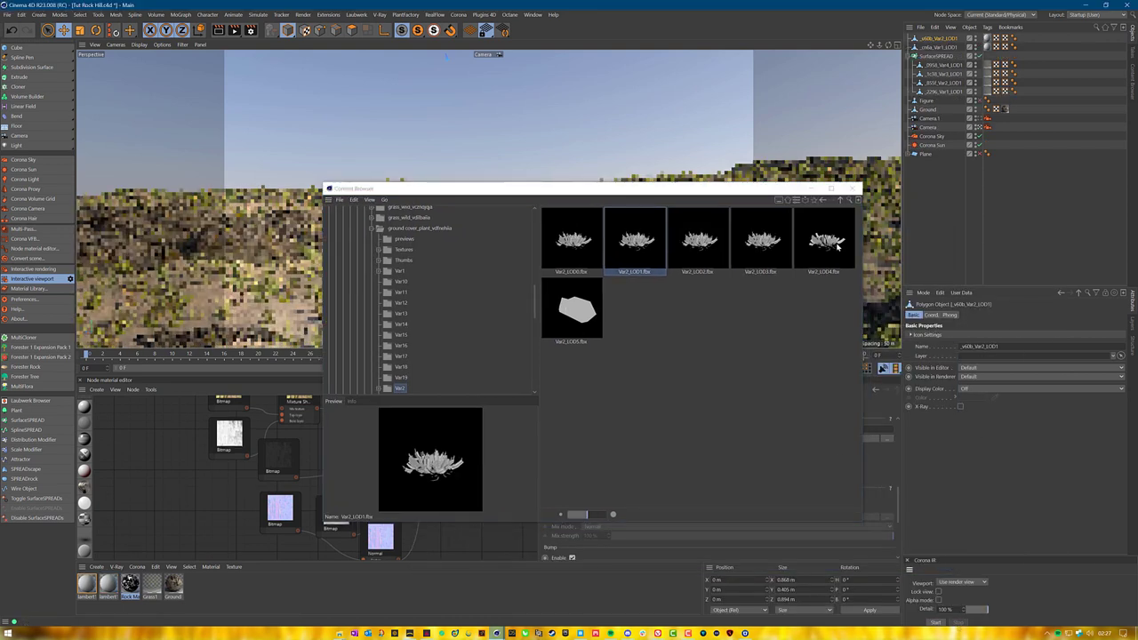
left_click_drag(735, 191, 903, 115)
scroll(619, 272, "down", 3)
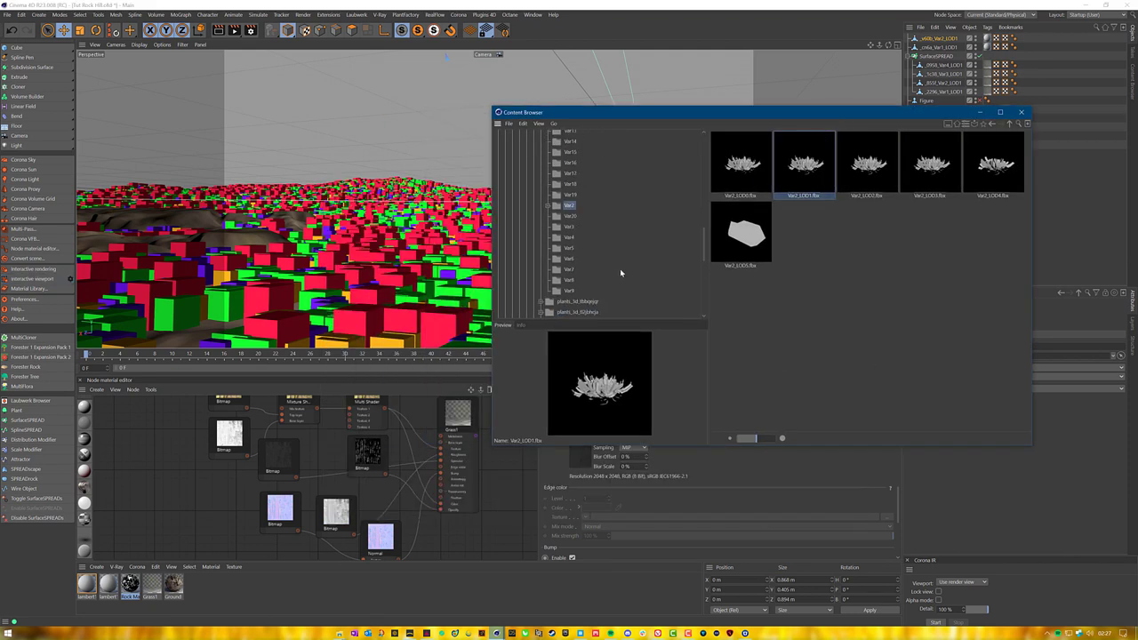
left_click(569, 228)
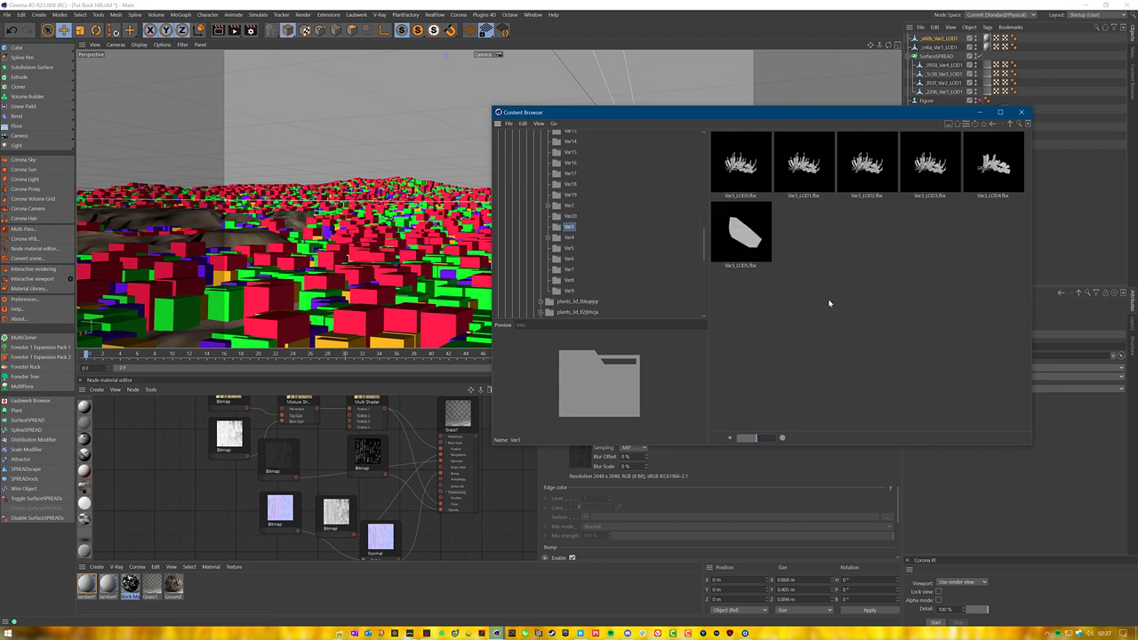
double_click(802, 162)
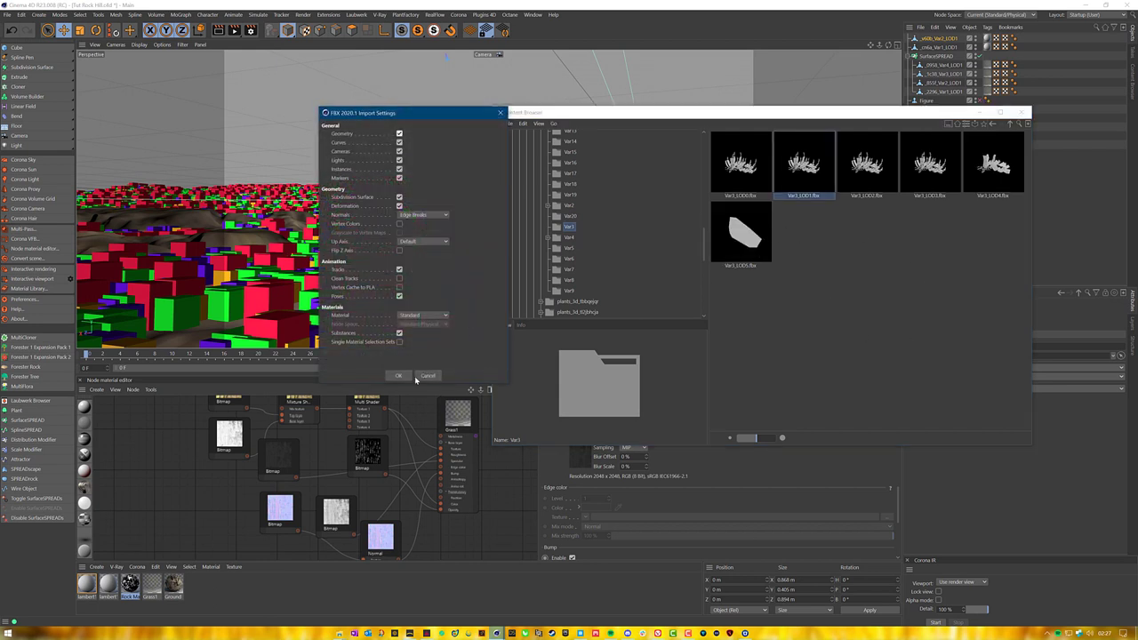
Import Var4_LOD1.fbx from the ground cover plant's Var4 folder and close the Content Browser.
left_click(569, 238)
left_click(548, 238)
left_click(587, 248)
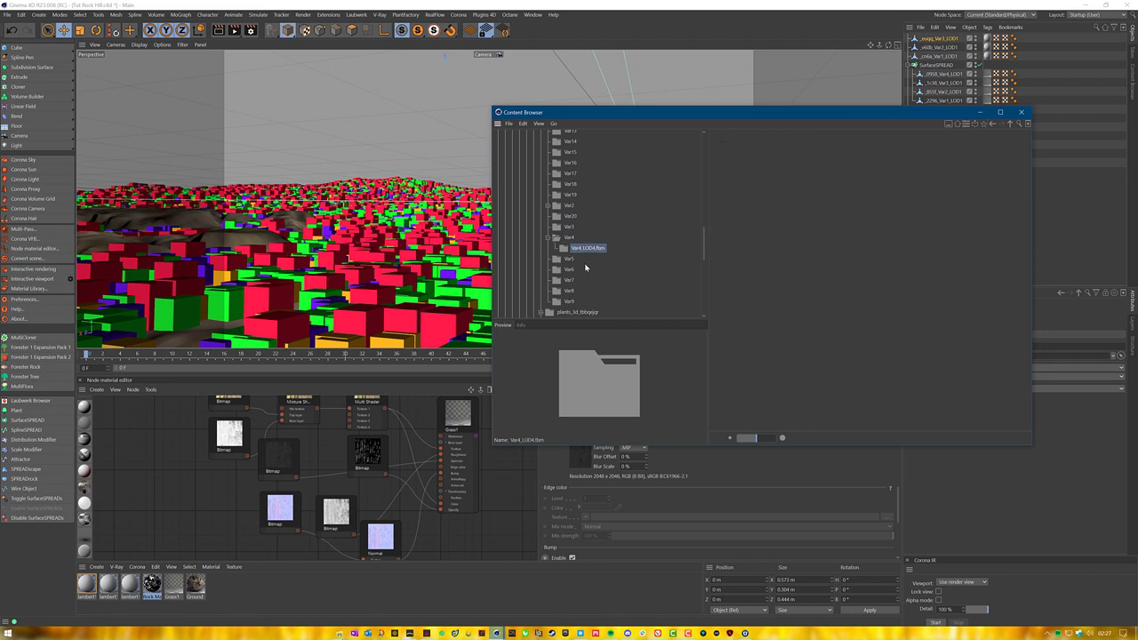
left_click(568, 237)
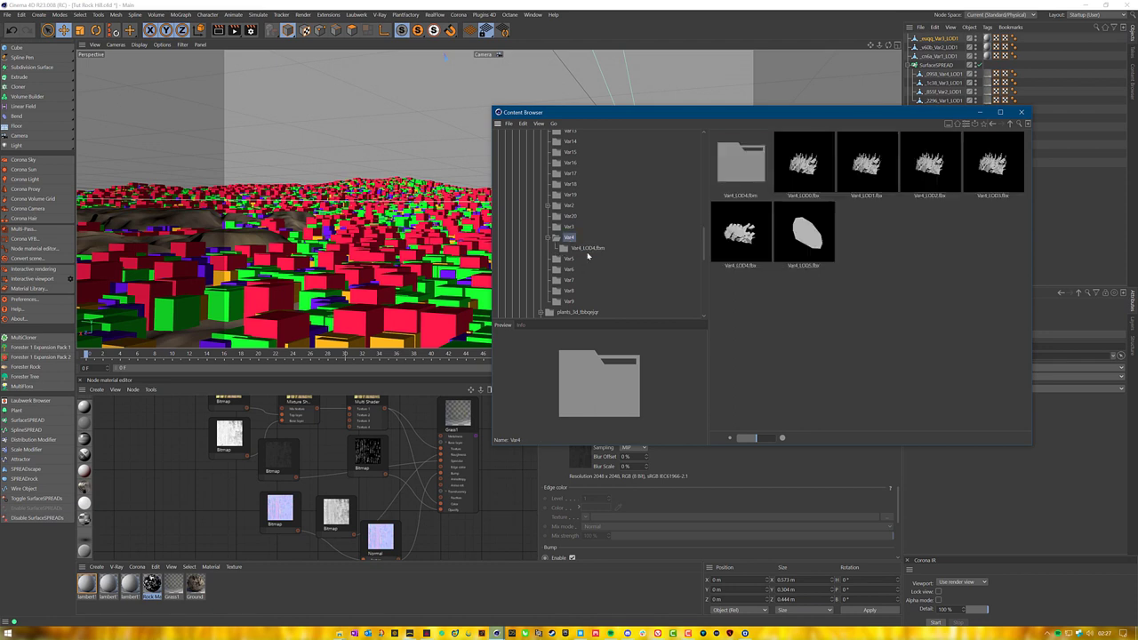
left_click(549, 238)
left_click_drag(871, 194, 722, 313)
left_click_drag(451, 327, 449, 329)
left_click(445, 411)
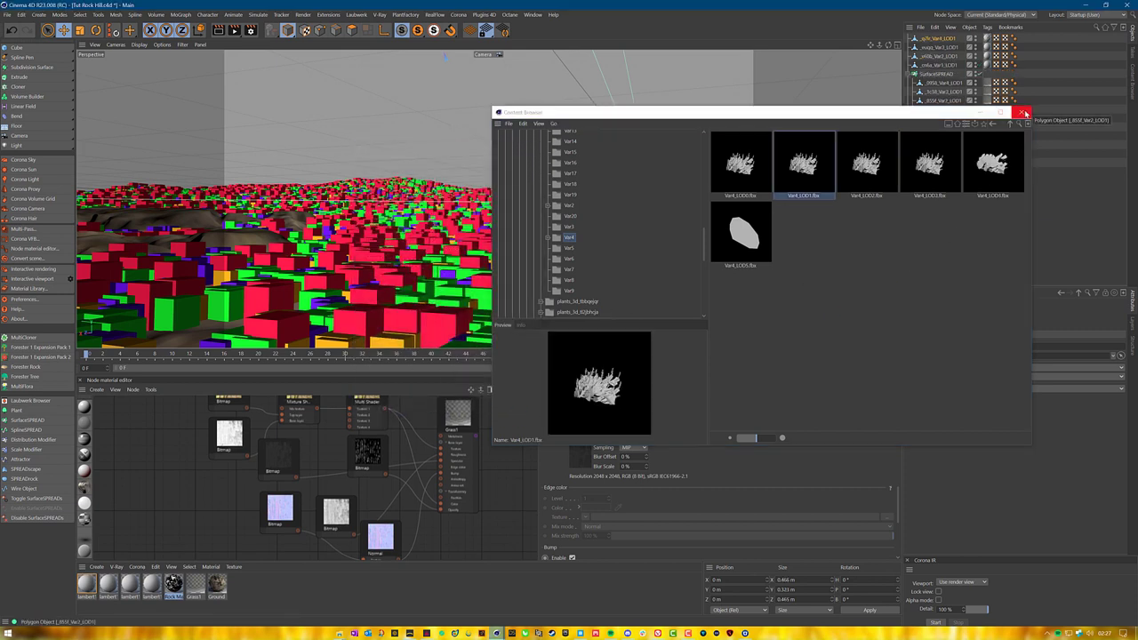
left_click(1024, 114)
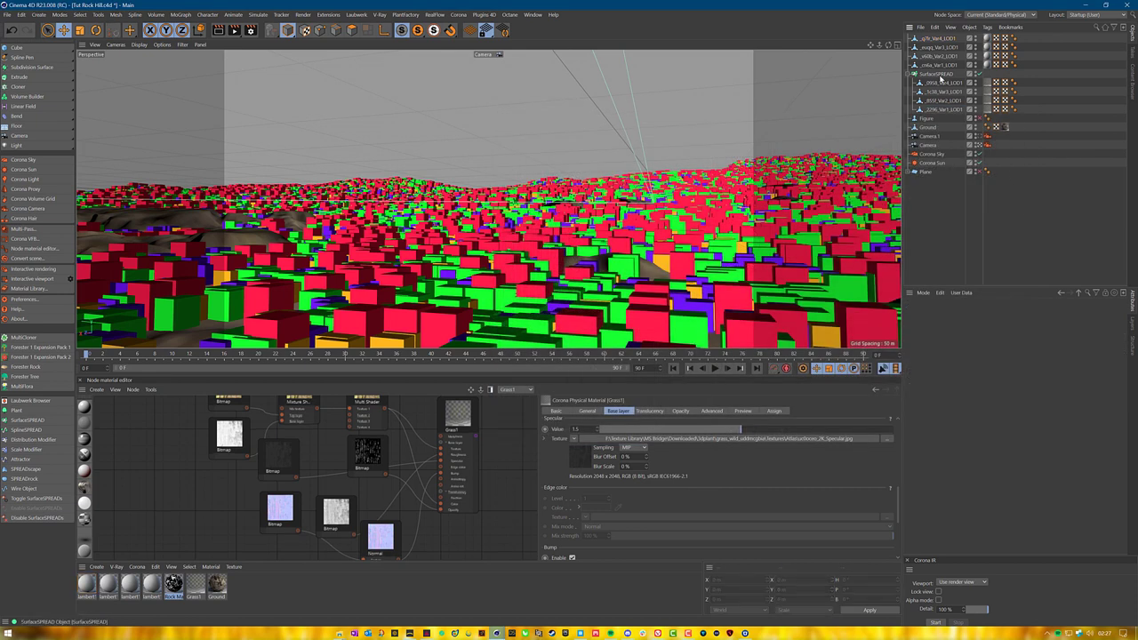
Duplicate the SurfaceSPREAD object with its children and delete the four grass meshes from the copy.
key("ctrl+v")
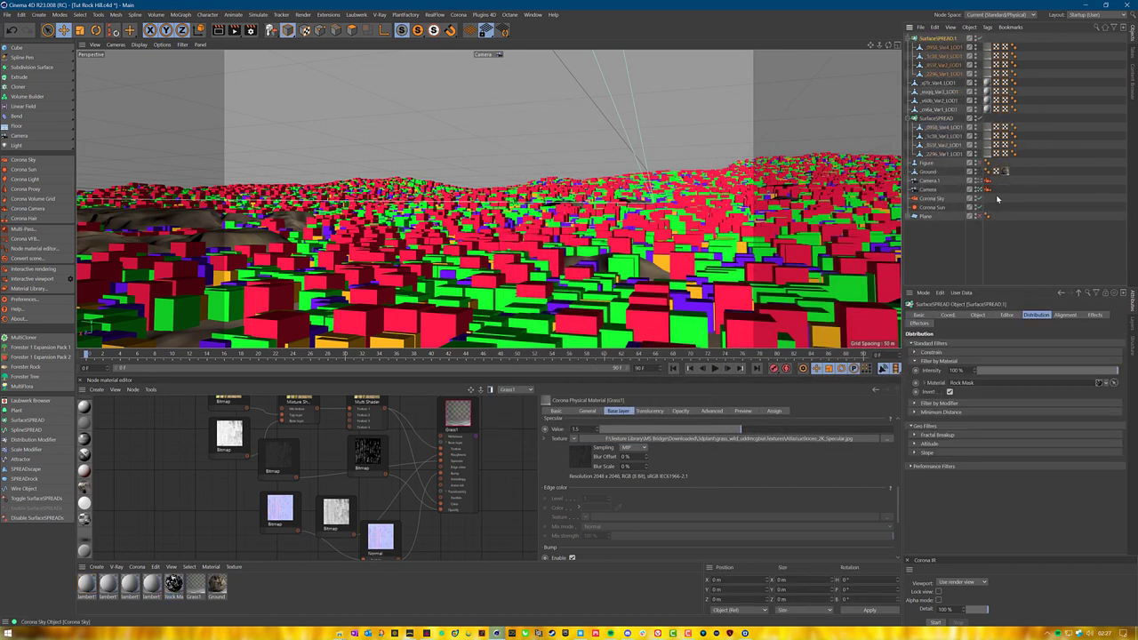
left_click(934, 83)
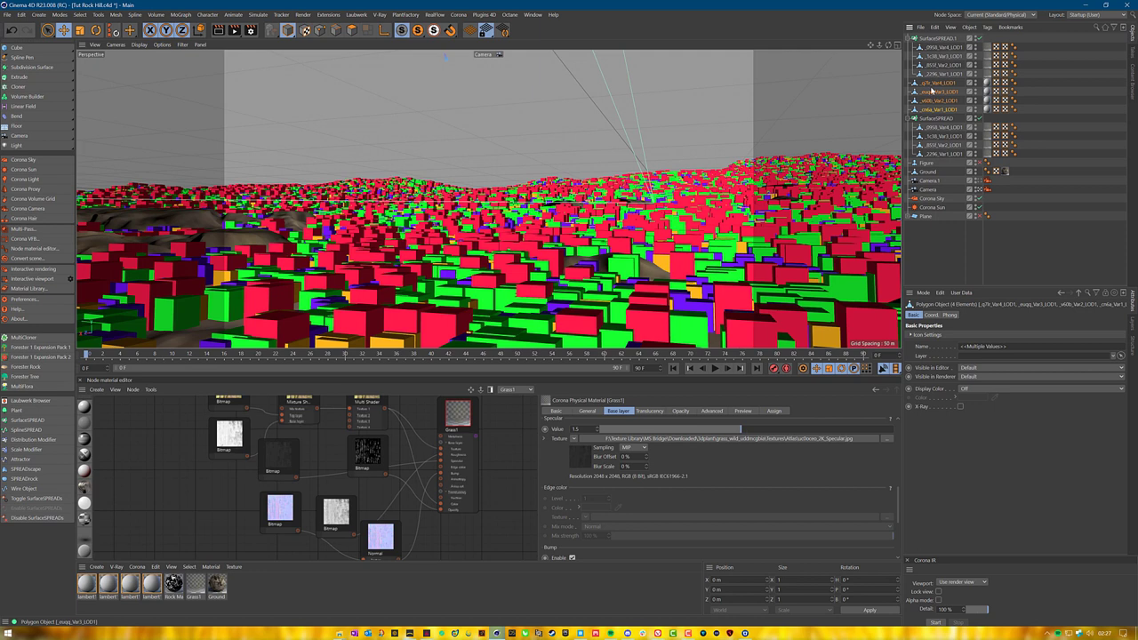
left_click(937, 49)
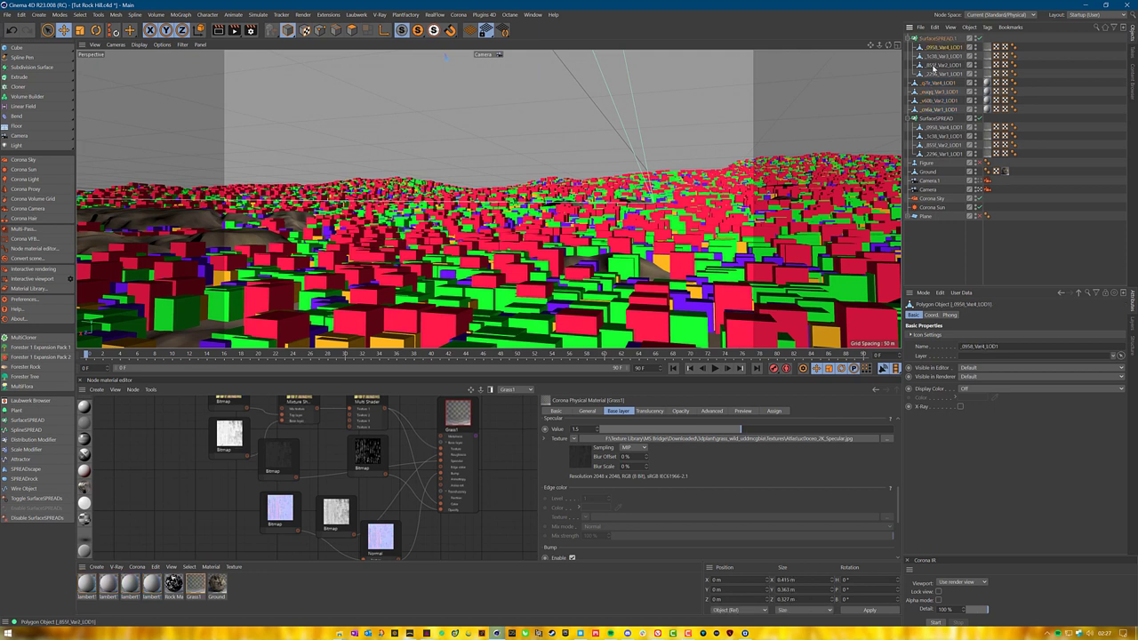
left_click(947, 75, "shift")
key("Delete")
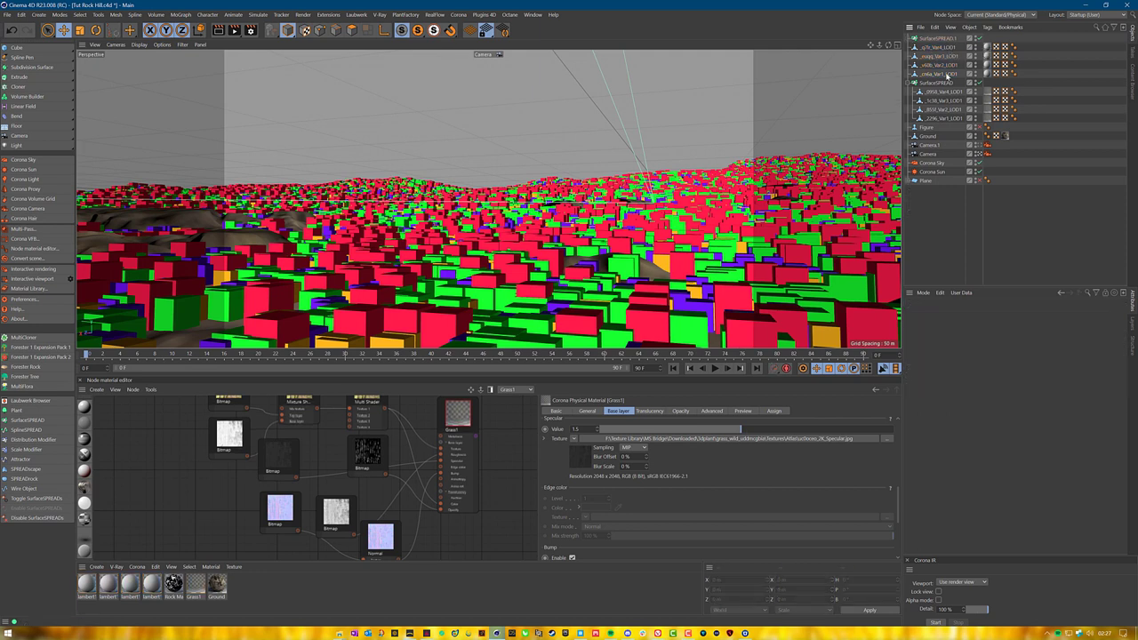
Nest the four imported ground cover meshes, Var1 to Var4, under the copied SurfaceSPREAD object.
left_click(938, 73, "shift")
left_click_drag(940, 62, 942, 39)
left_click(939, 38)
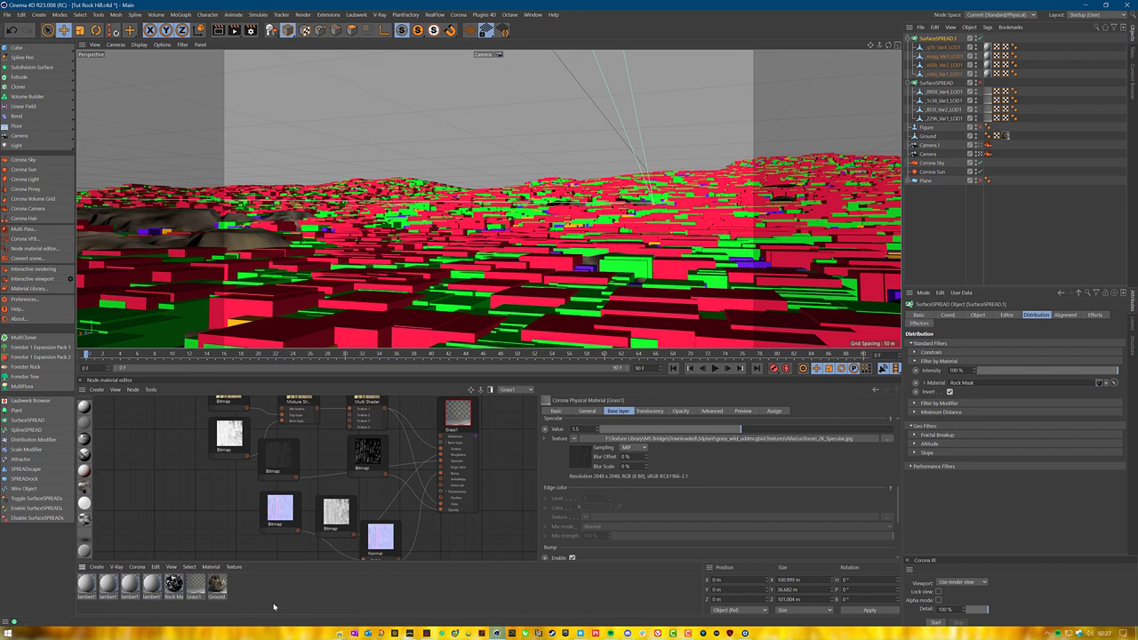
Create a new Corona Physical material and name it Grass2.
double_click(274, 607)
double_click(86, 584)
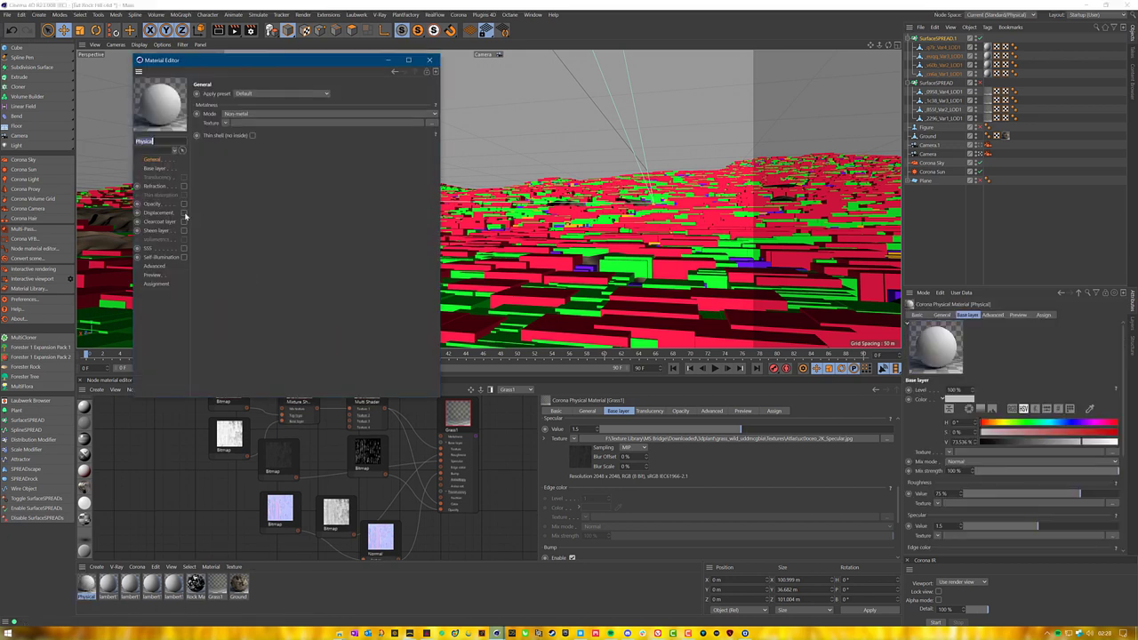
type("Grass2")
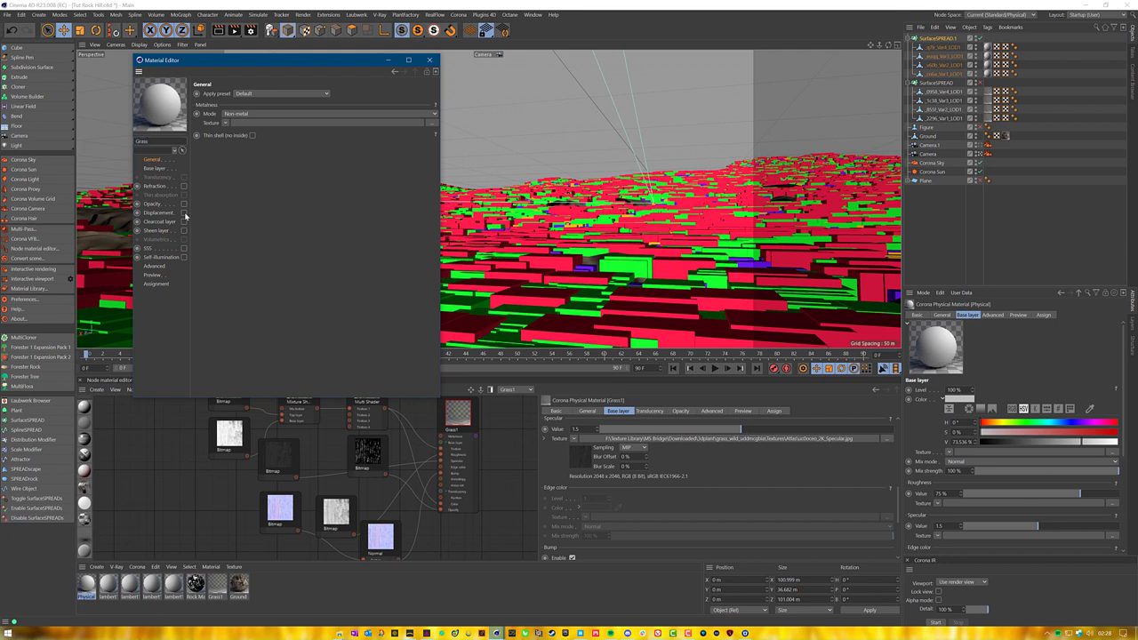
left_click(430, 60)
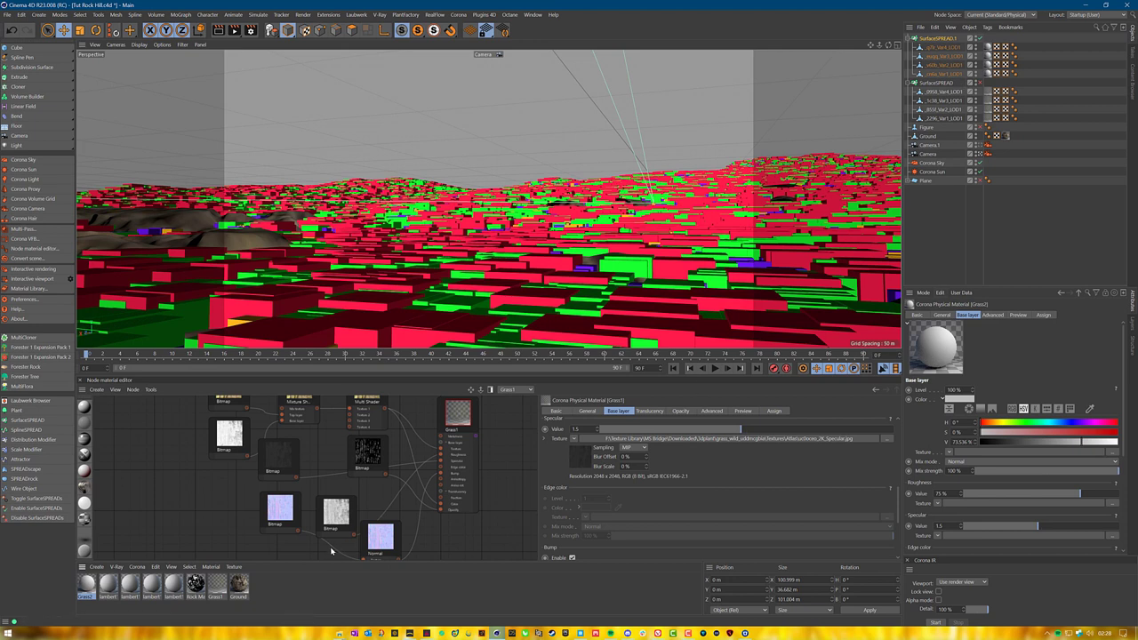
Create a node editor view named Grass2 and place the Grass2 material in it.
left_click(151, 391)
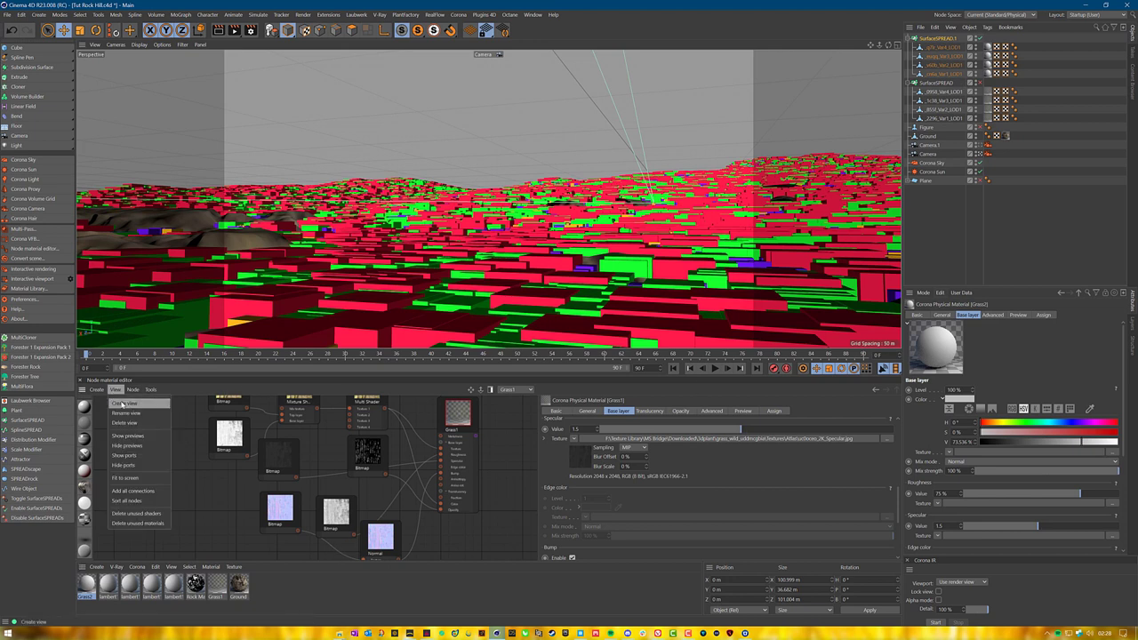
left_click(142, 401)
type("Grass2")
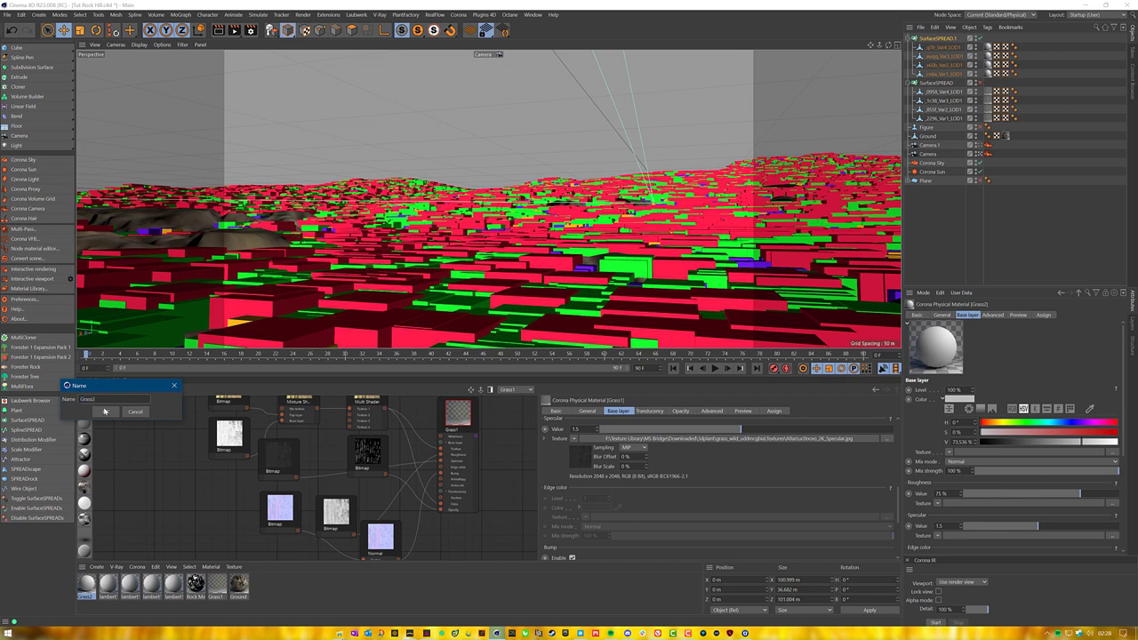
left_click(105, 411)
left_click_drag(151, 601, 431, 498)
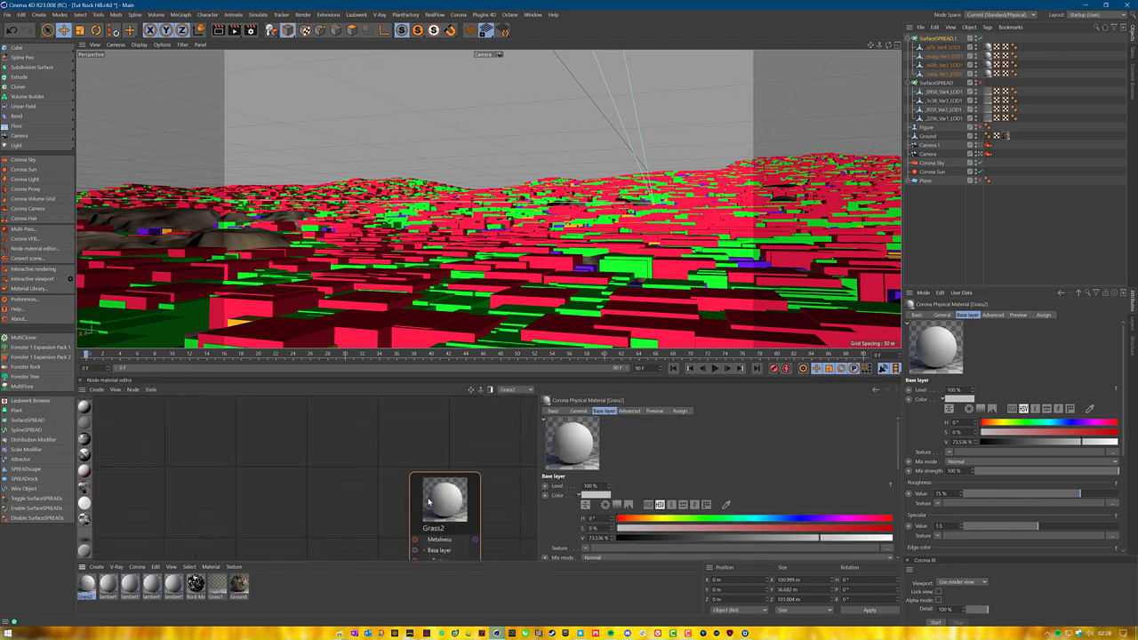
Switch to File Explorer and open the Textures/Atlas folder of ground cover_plant_vdfnehiia.
left_click(340, 635)
left_click(567, 594)
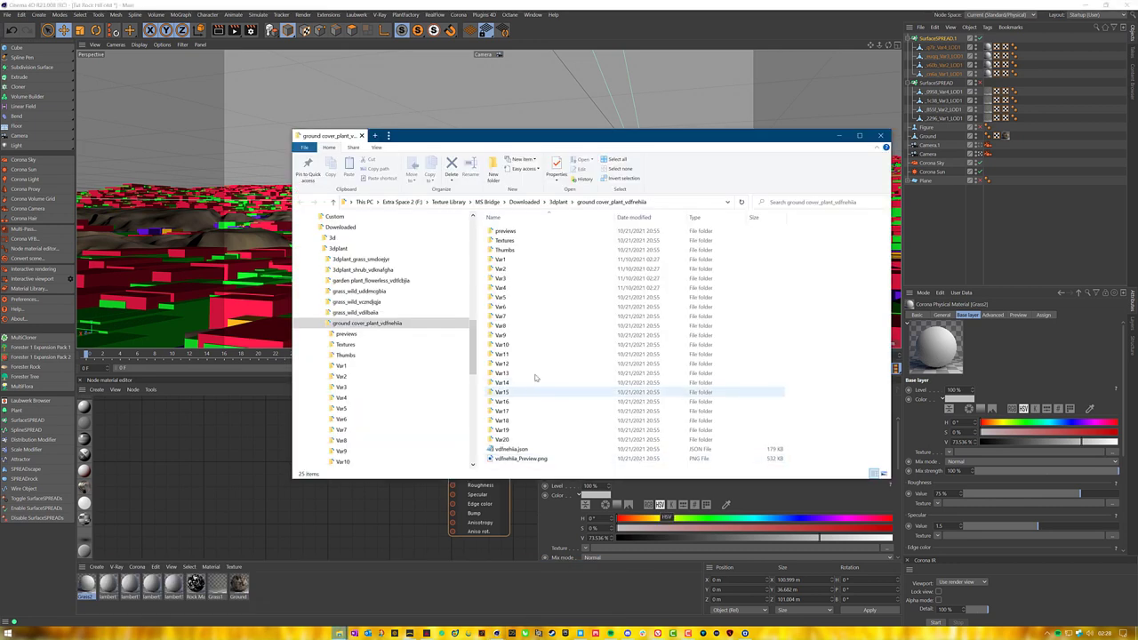
double_click(529, 240)
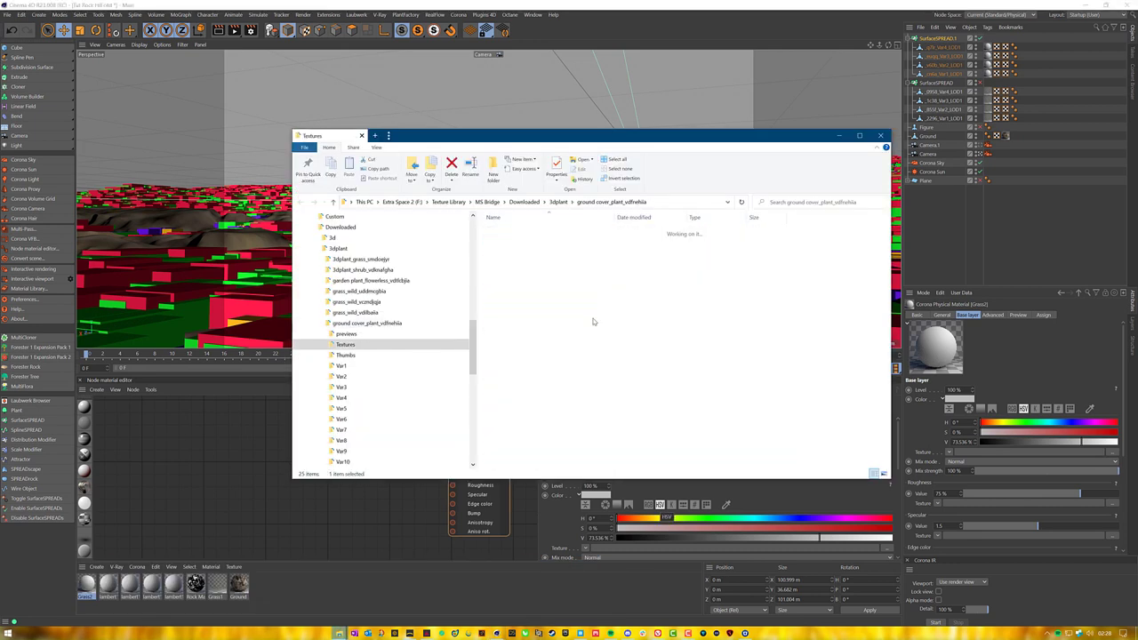
double_click(504, 231)
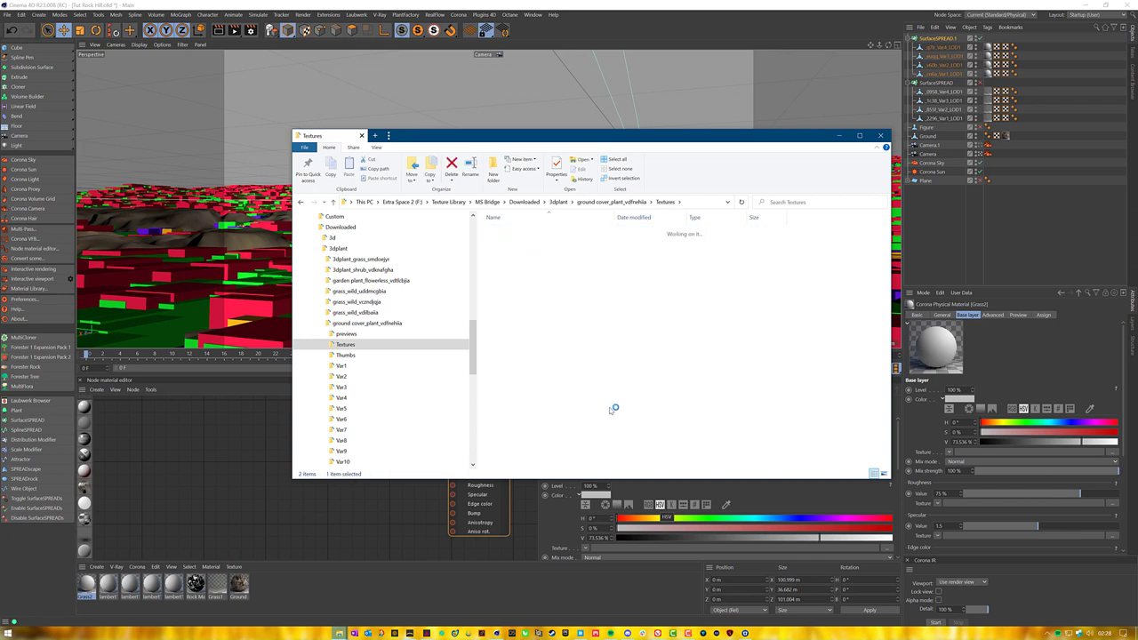
Add the 4K Albedo, AO, Normal, Opacity, Roughness and Specular textures to the Grass2 node view as bitmaps.
left_click(508, 238)
left_click(558, 239, "ctrl")
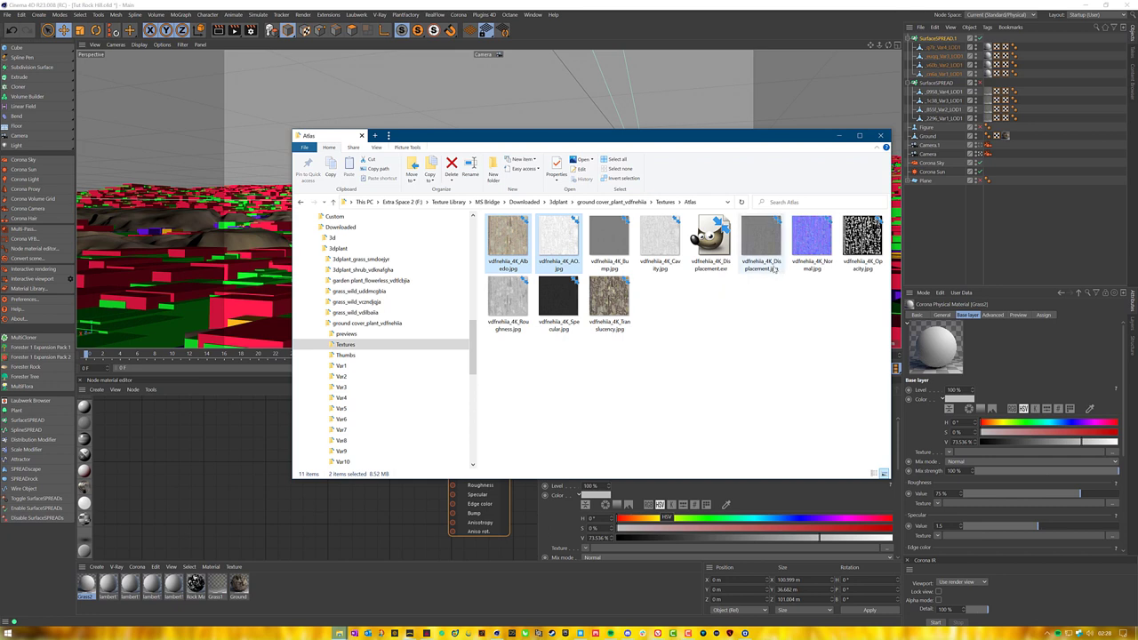
left_click(859, 268, "ctrl")
left_click(515, 311, "ctrl")
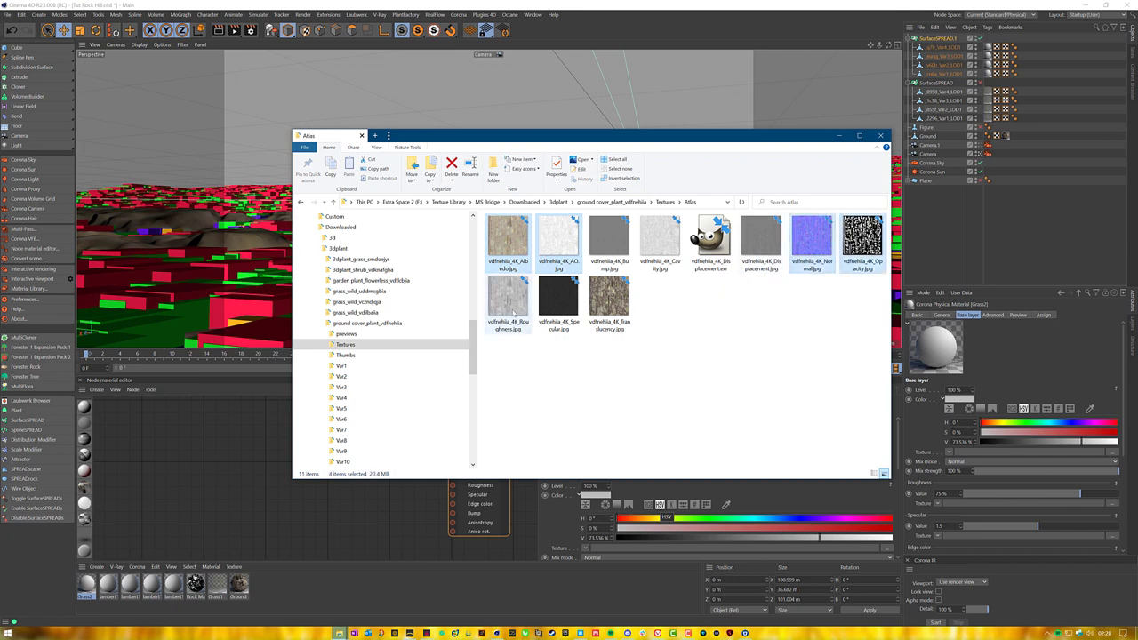
left_click(561, 313, "ctrl")
left_click_drag(508, 236, 209, 535)
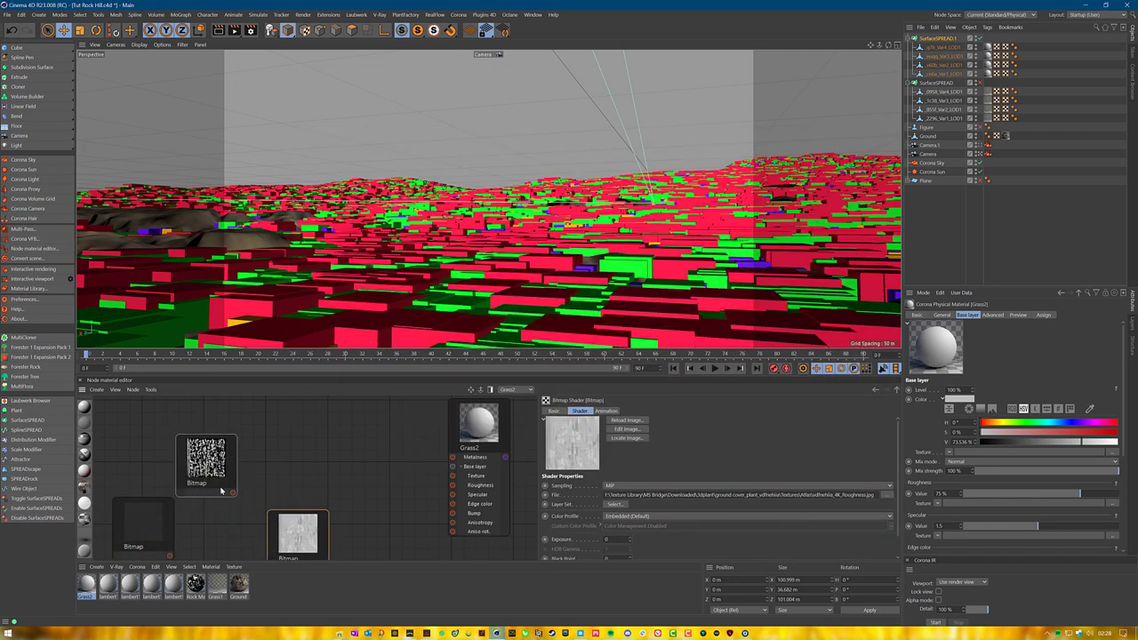
Spread out the bitmaps and add a Corona Mixture Shader with the AO bitmap as base layer and the bitmap above it as top layer.
left_click_drag(304, 534, 315, 555)
left_click_drag(214, 466, 309, 531)
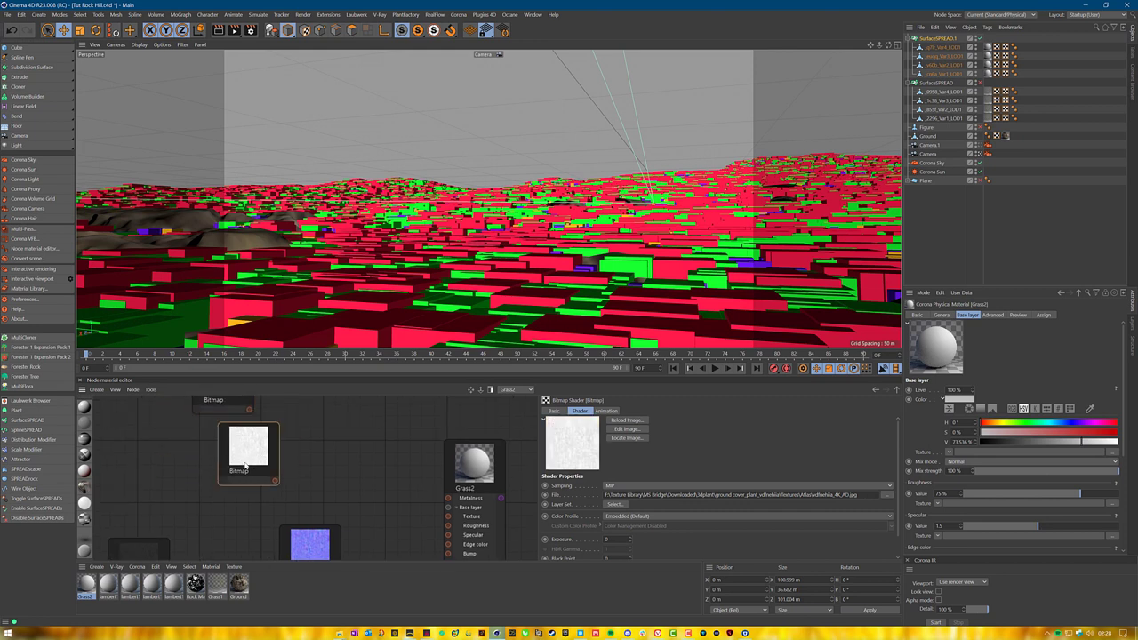
right_click(289, 439)
mouse_move(311, 454)
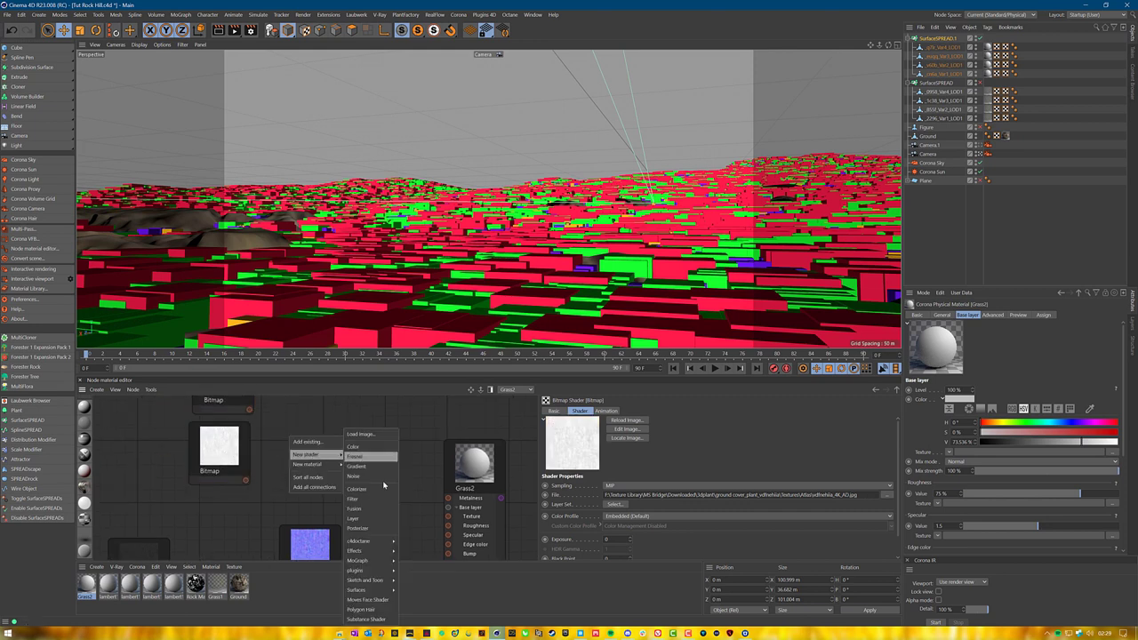
mouse_move(374, 571)
mouse_move(410, 570)
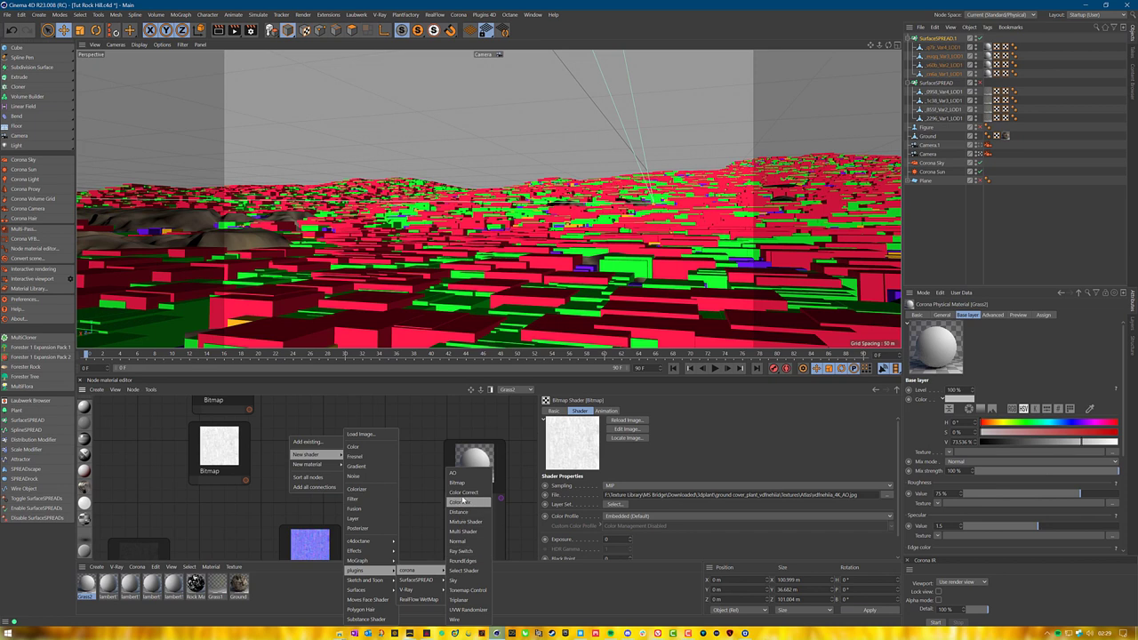
left_click(476, 528)
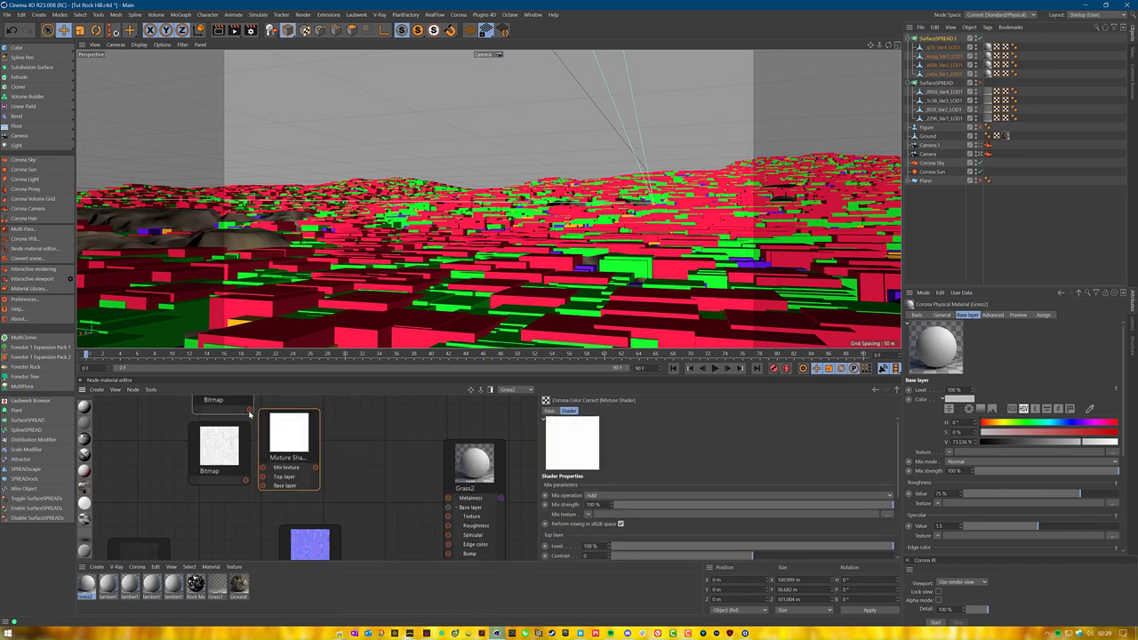
left_click_drag(263, 486, 245, 480)
left_click_drag(289, 430, 311, 406)
Add a Corona Multi Shader node between the Mixture Shader and the Grass2 material.
right_click(370, 432)
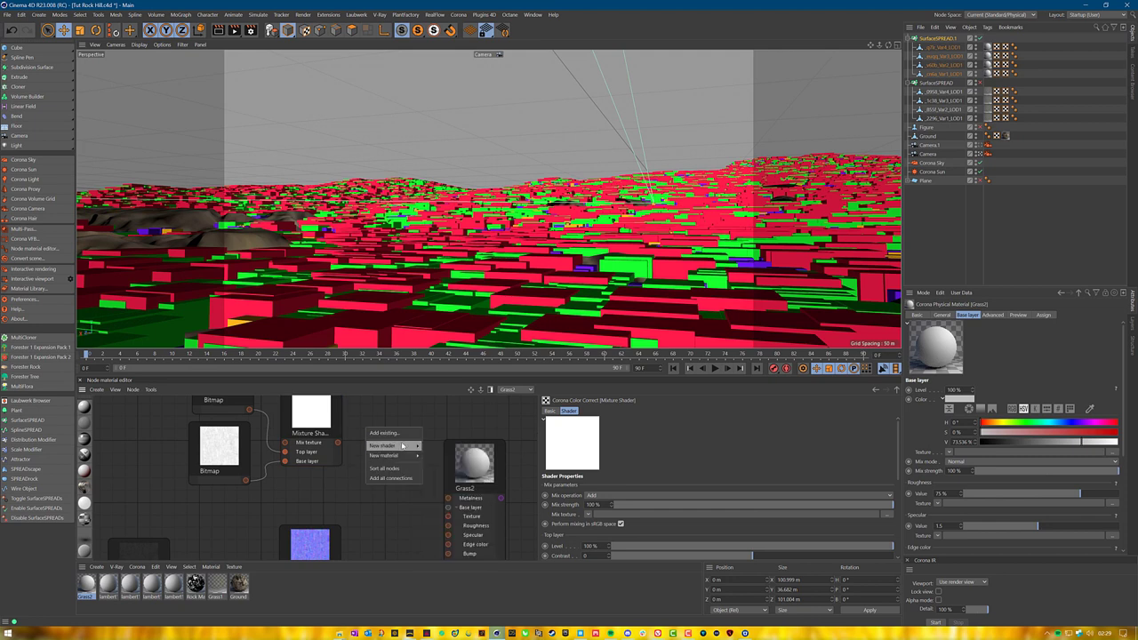
mouse_move(396, 445)
mouse_move(464, 570)
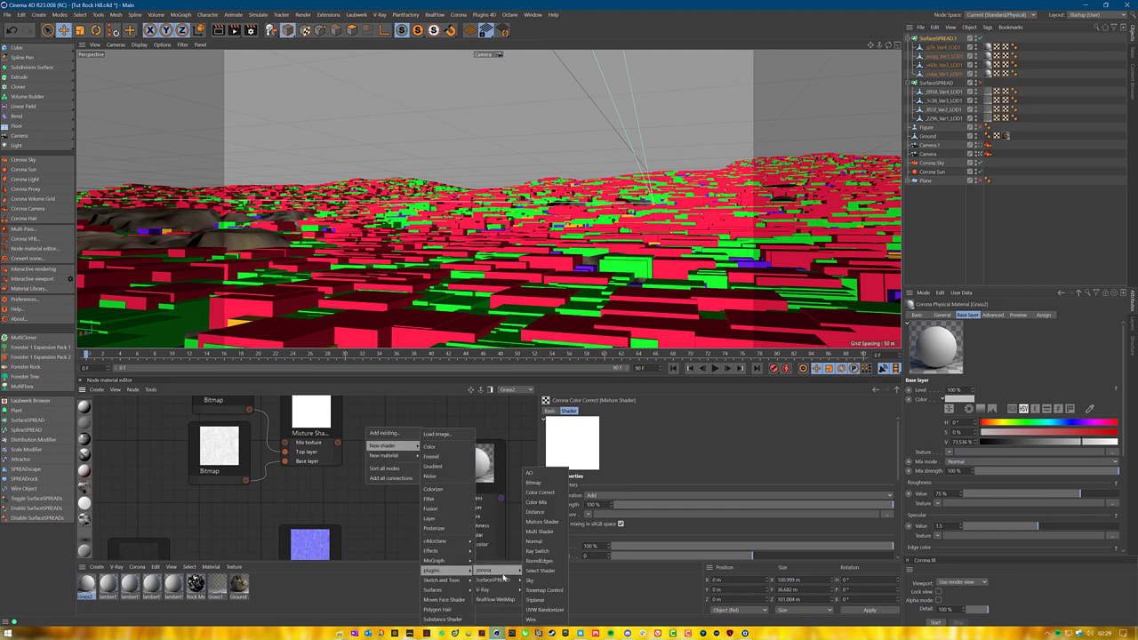
left_click(534, 531)
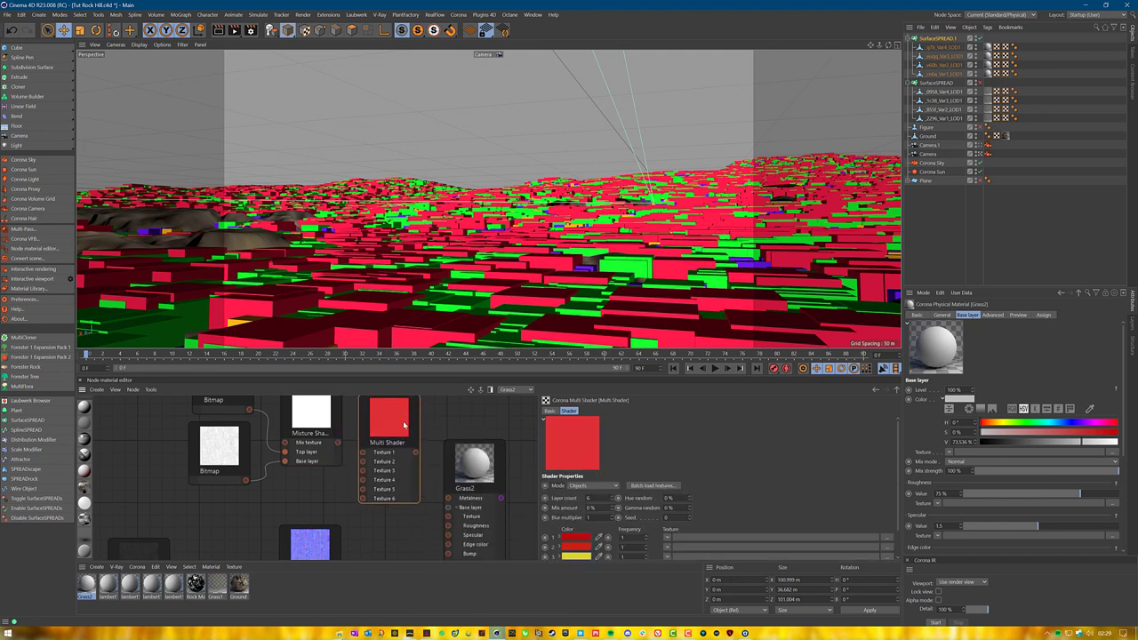
Connect the Mixture Shader to Texture 1 of the Multi Shader and set its layer count to 4.
left_click_drag(360, 453, 362, 452)
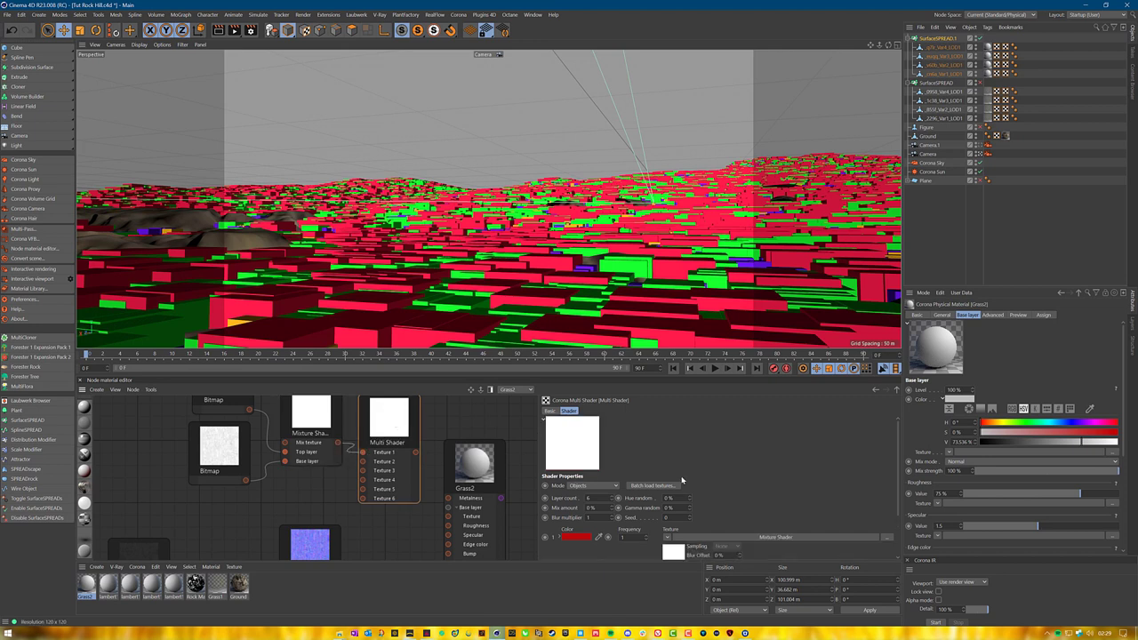
scroll(727, 509, "down", 2)
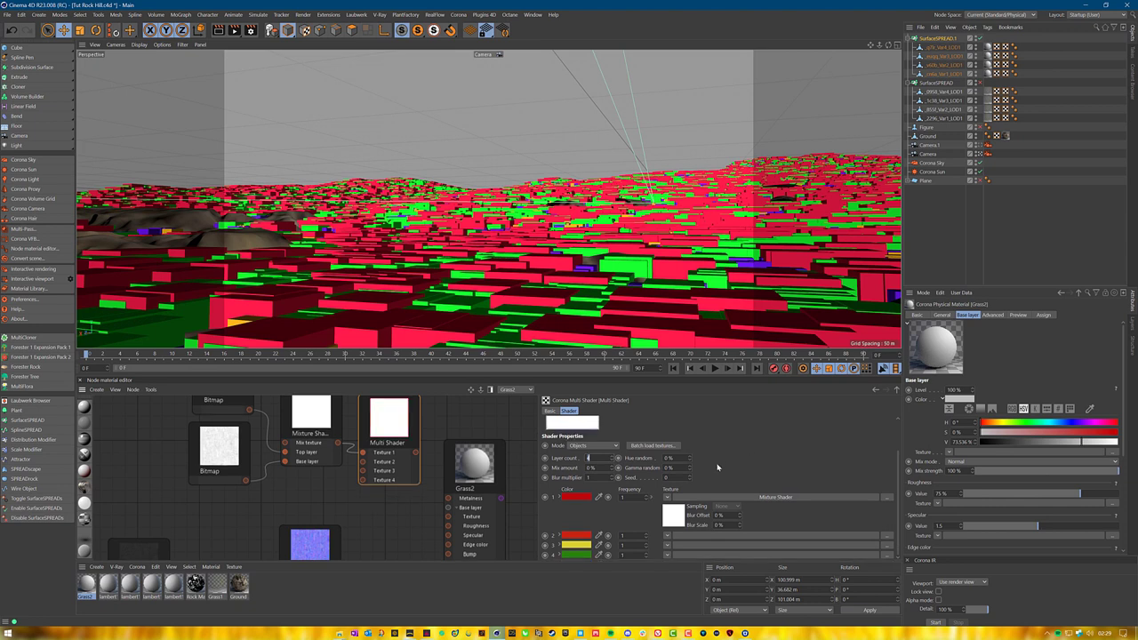
Sample the Multi Shader's second, third and fourth colours from different spots of the Albedo bitmap preview.
left_click(601, 537)
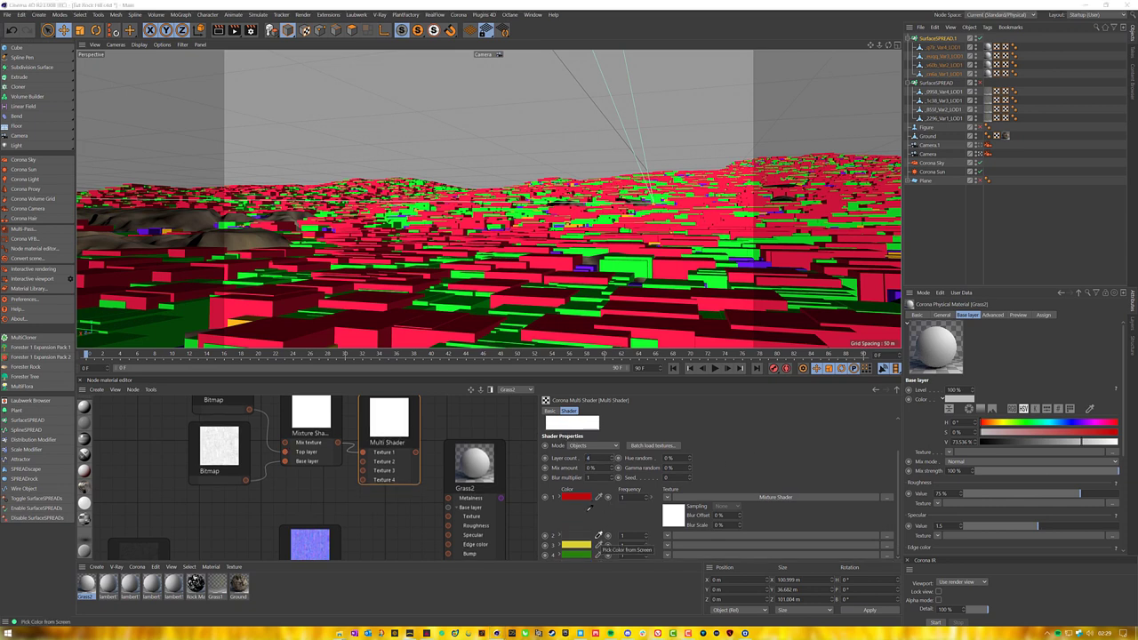
left_click(588, 509)
scroll(605, 536, "up", 2)
middle_click_drag(325, 495, 319, 542)
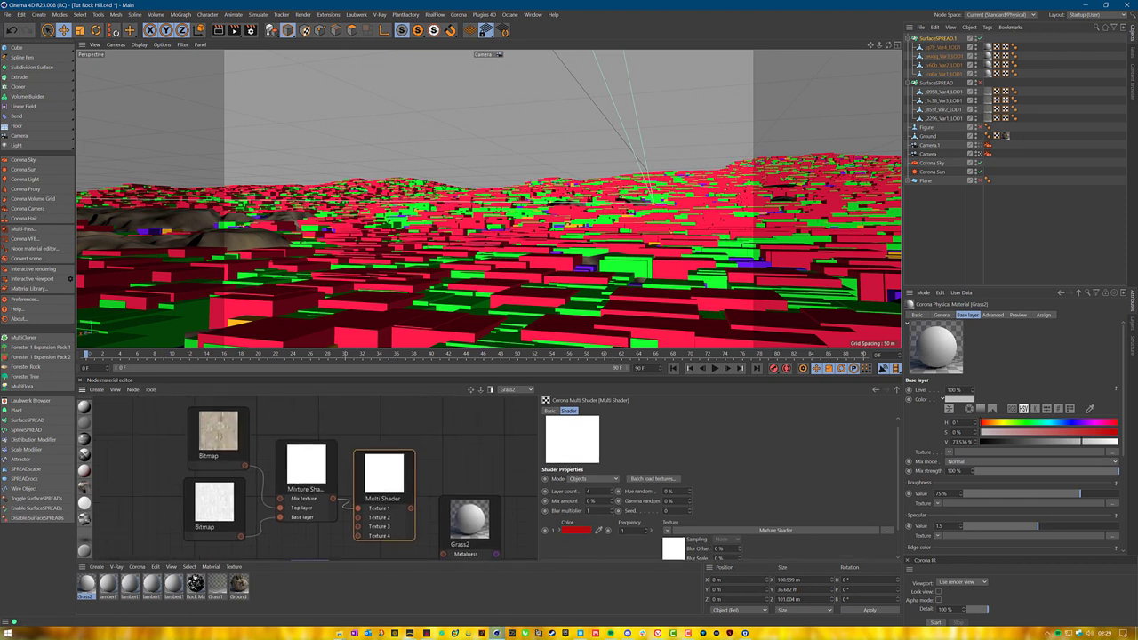
left_click(221, 442)
left_click(389, 484)
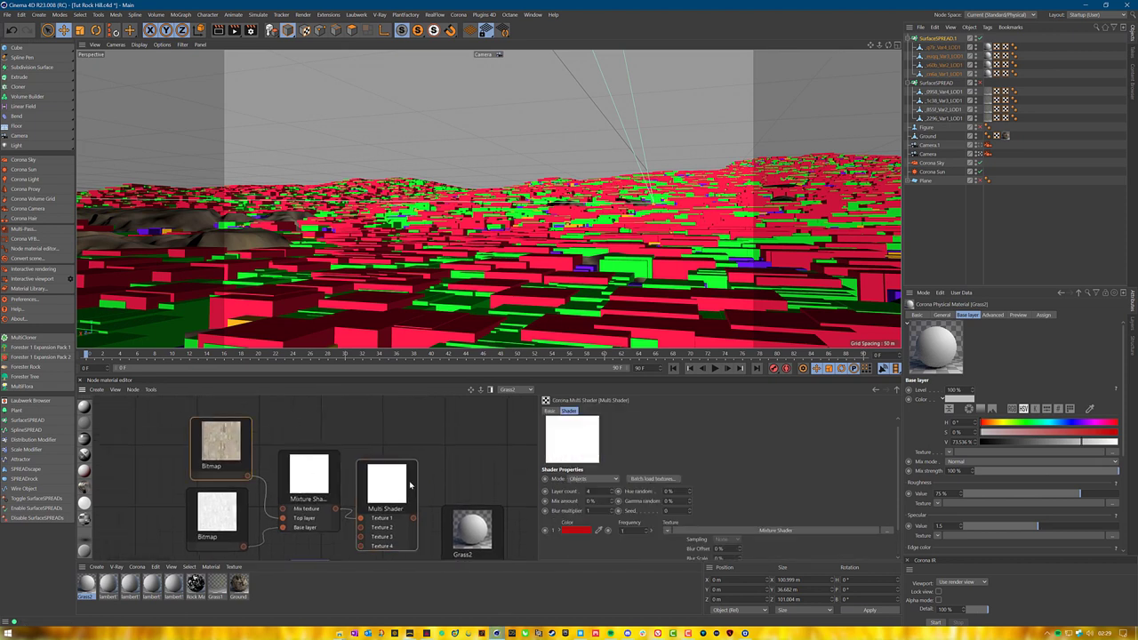
left_click(598, 534)
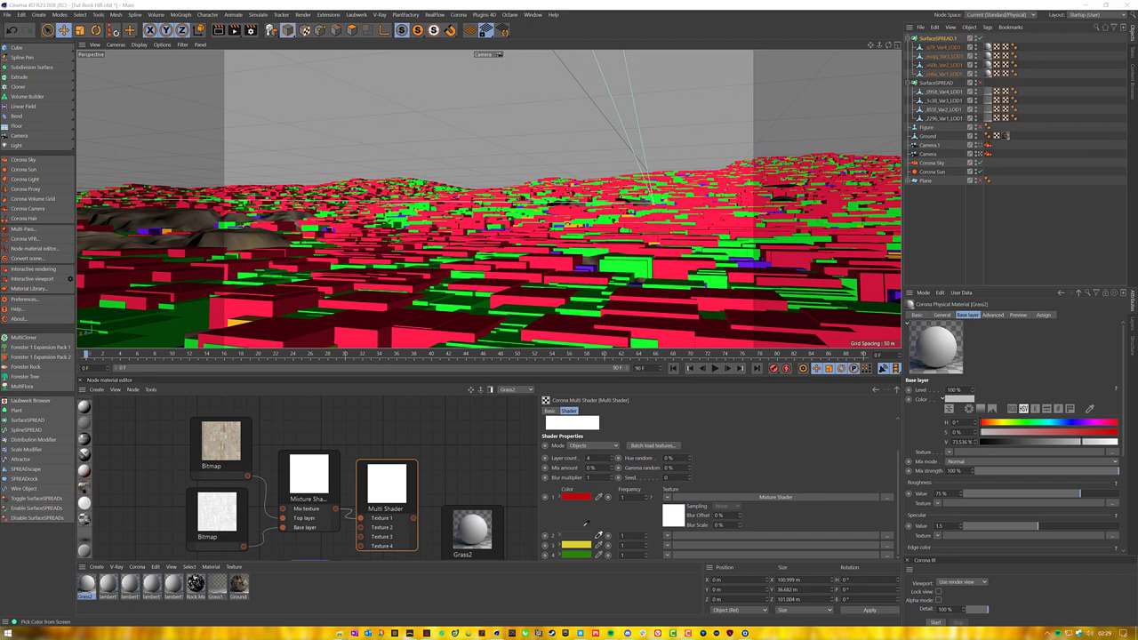
left_click(212, 428)
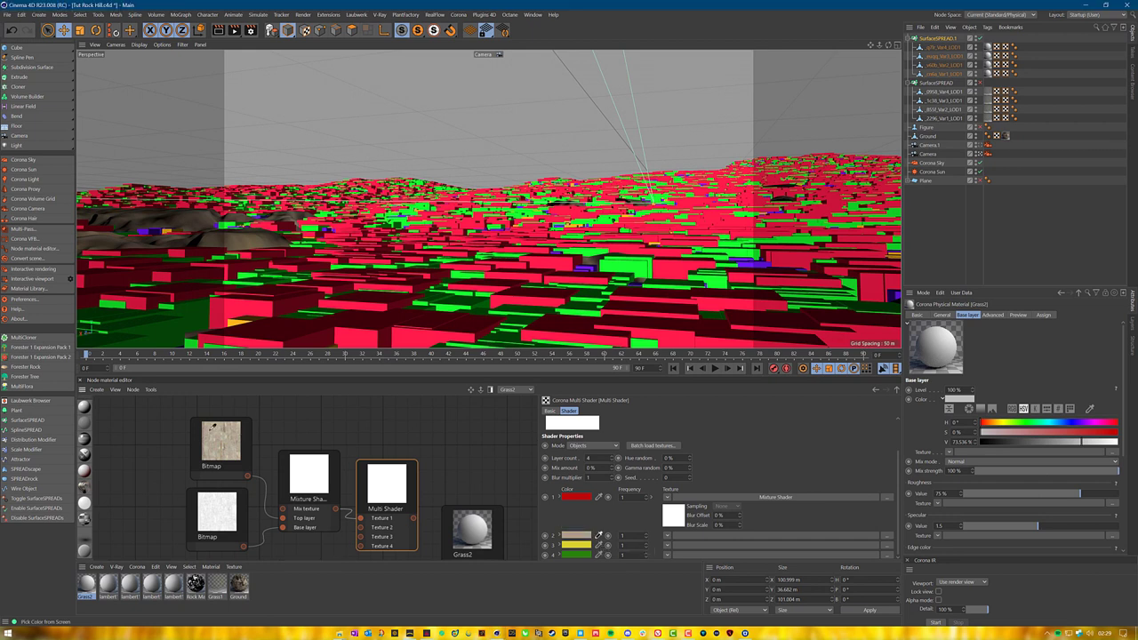
left_click(598, 545)
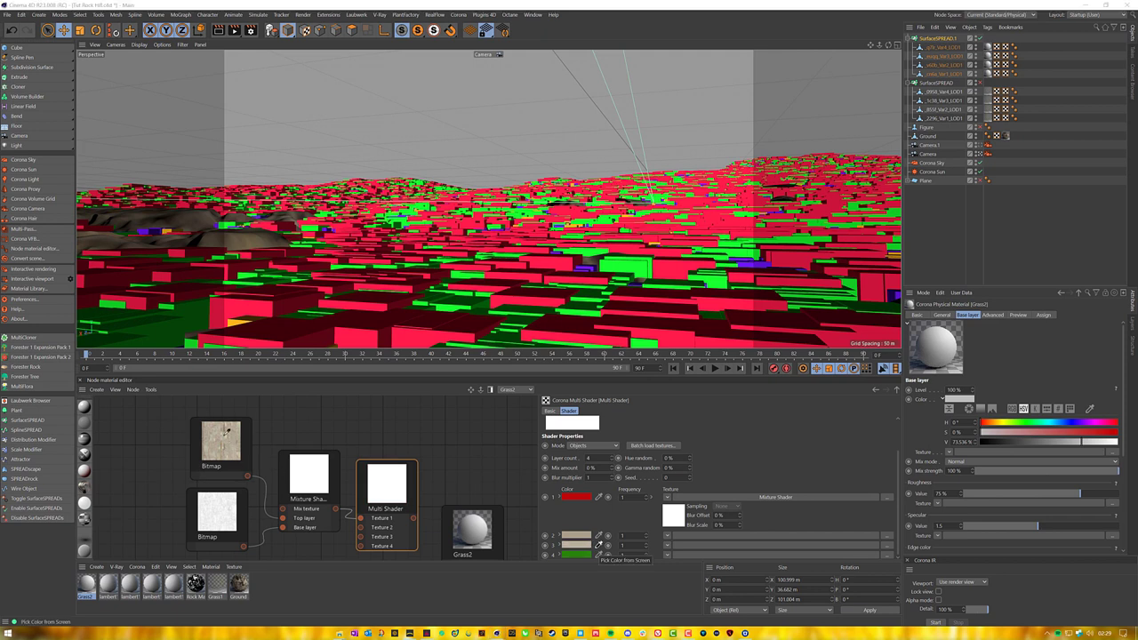
left_click(598, 554)
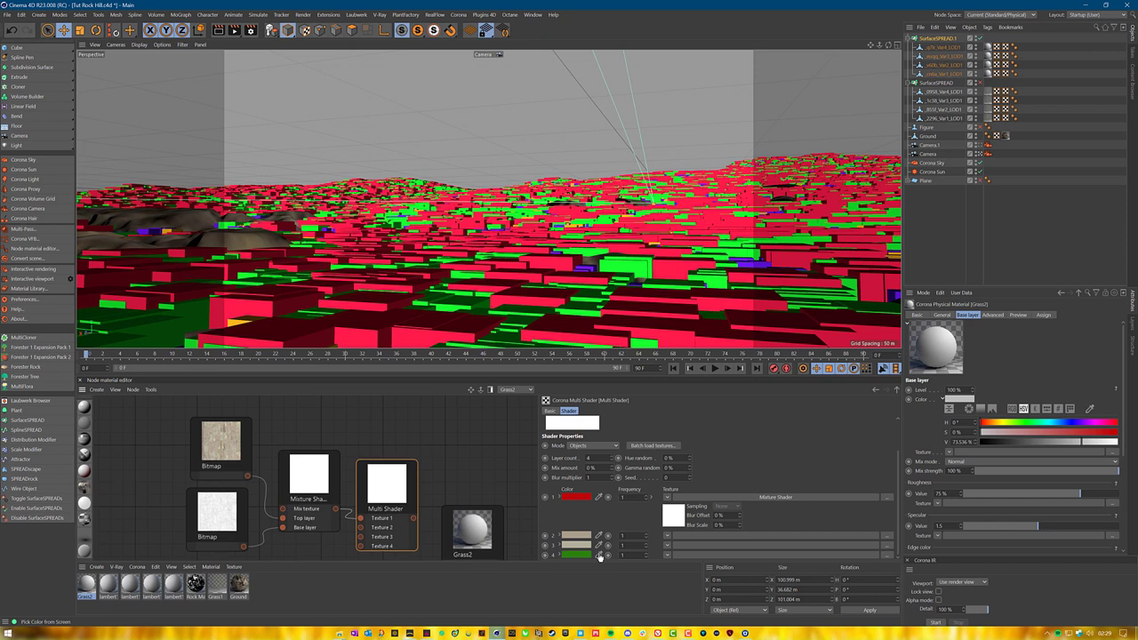
left_click(225, 429)
Increase the third colour's saturation and set the second colour to 30% saturation and 81% value in the Multi Shader.
left_click(568, 547)
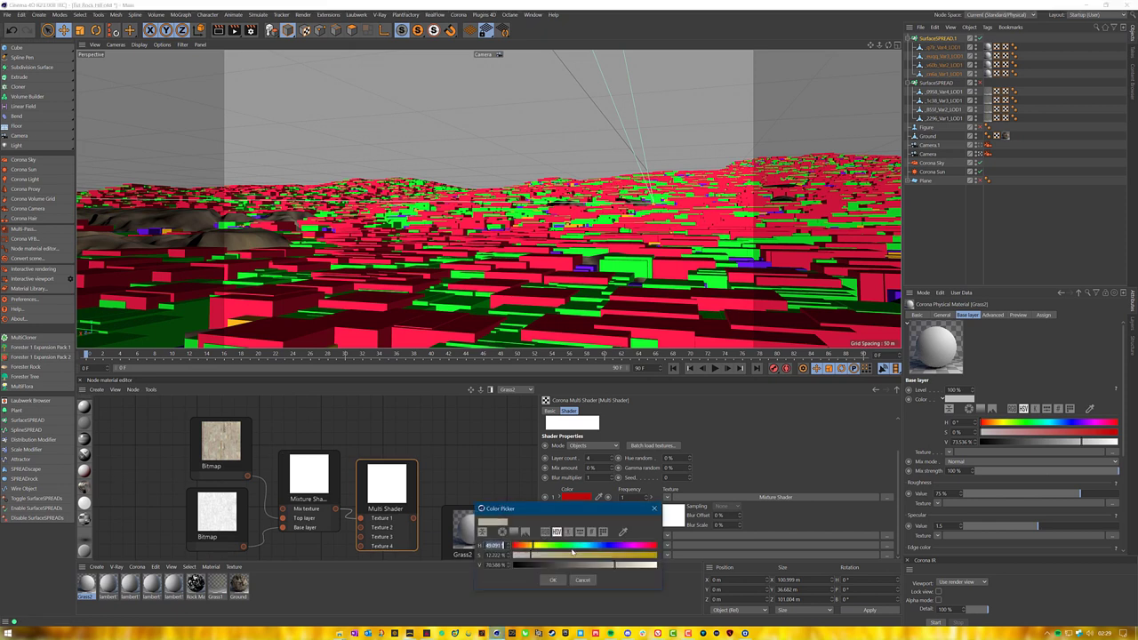
left_click_drag(532, 555, 558, 557)
left_click(552, 579)
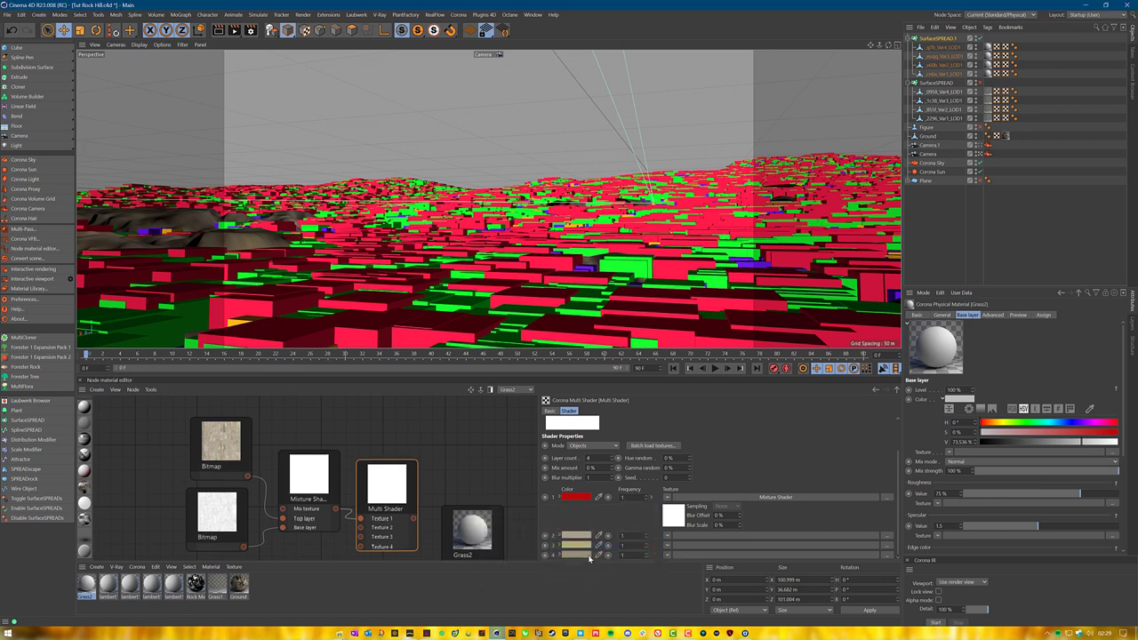
left_click(580, 537)
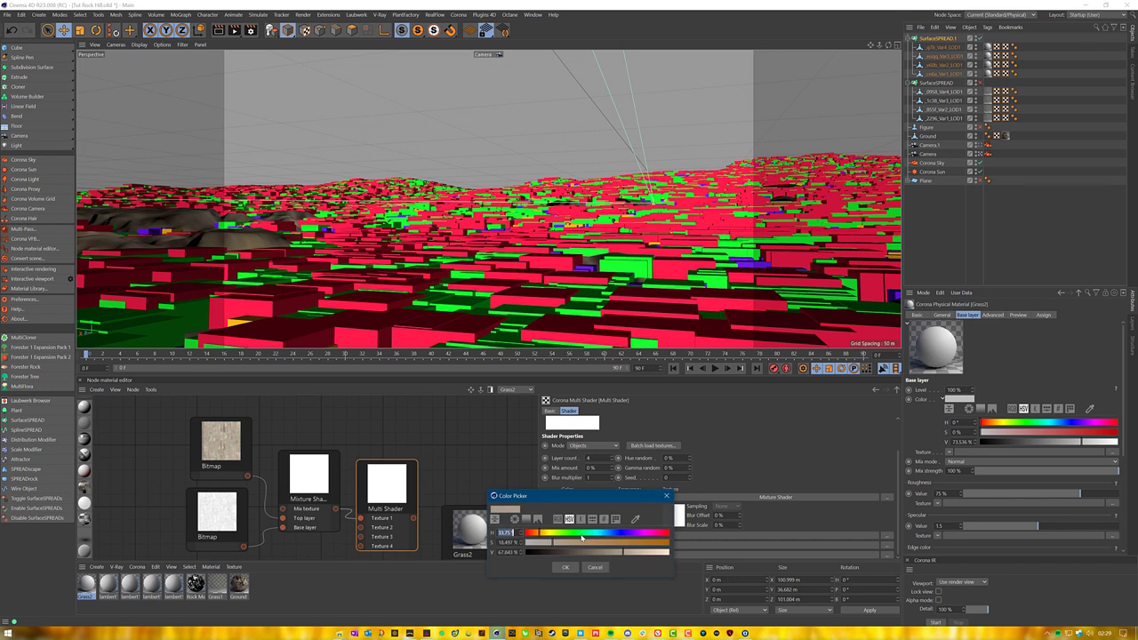
left_click_drag(624, 554, 645, 555)
mouse_move(560, 544)
left_mouse_down()
mouse_move(584, 548)
mouse_move(569, 548)
left_mouse_up()
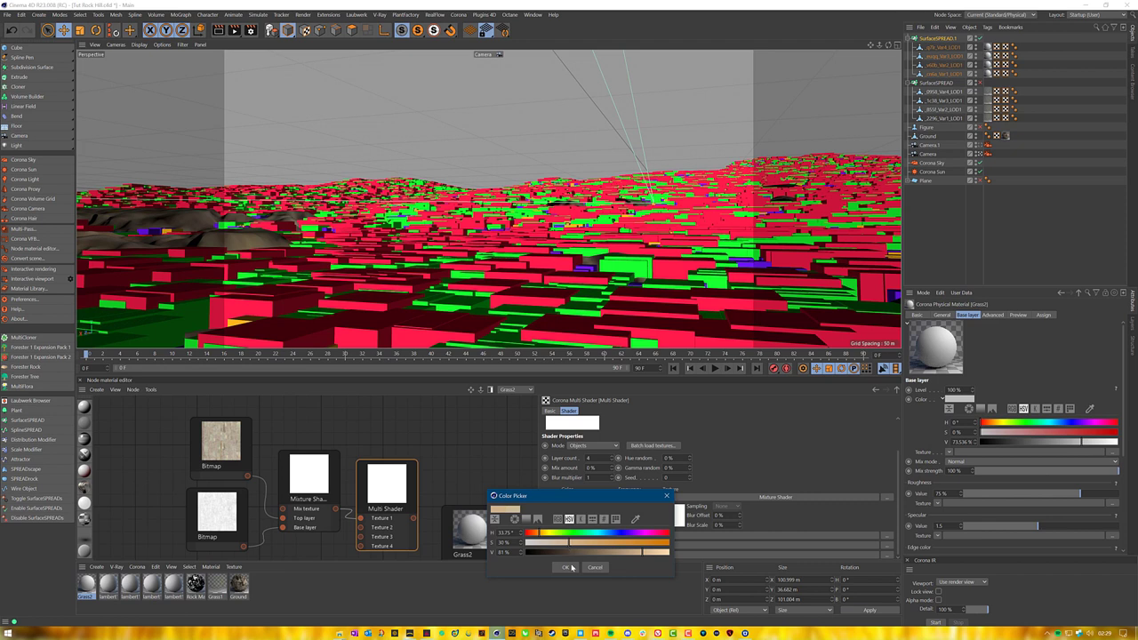
left_click(570, 568)
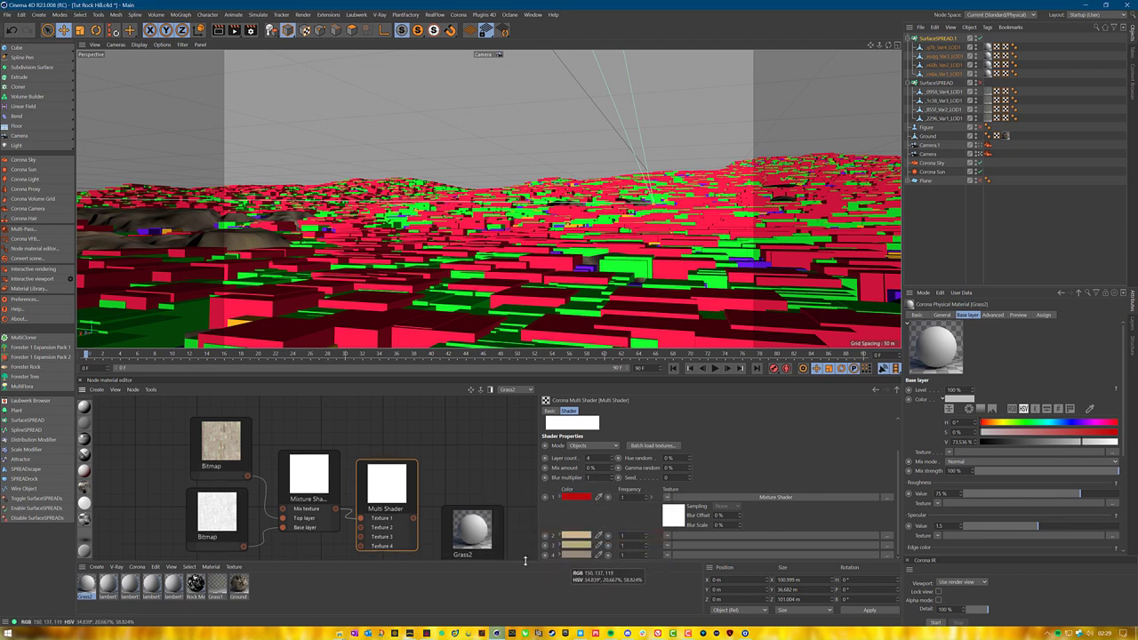
Connect the Multi Shader output to the base layer texture of the Grass2 material.
middle_click_drag(470, 487, 463, 446)
left_click_drag(407, 479, 443, 541)
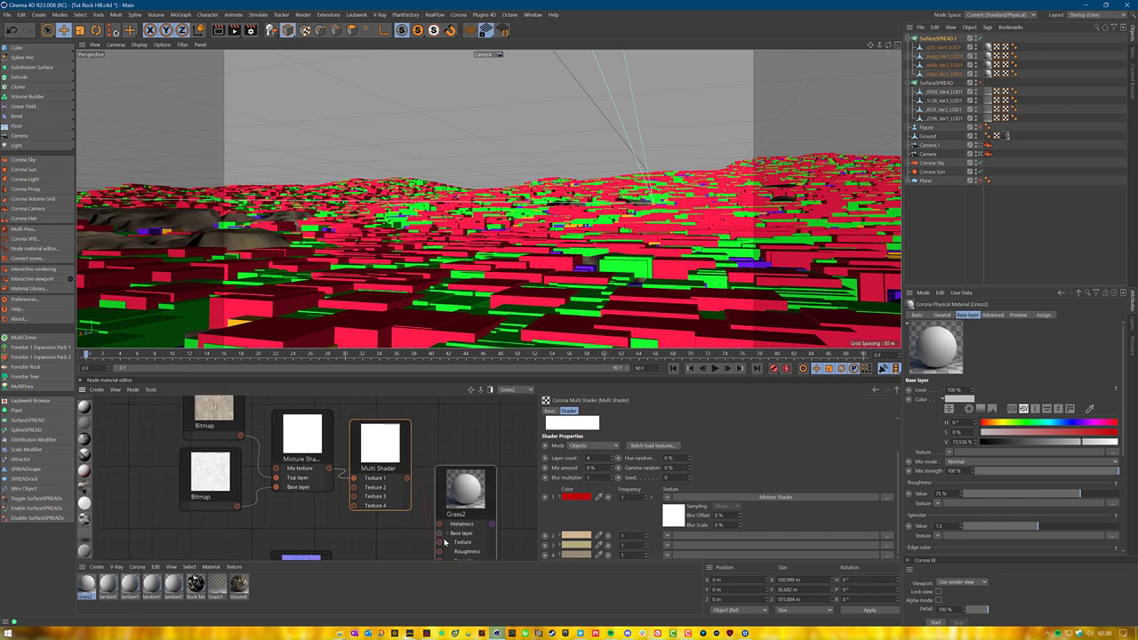
scroll(403, 450, "down", 4)
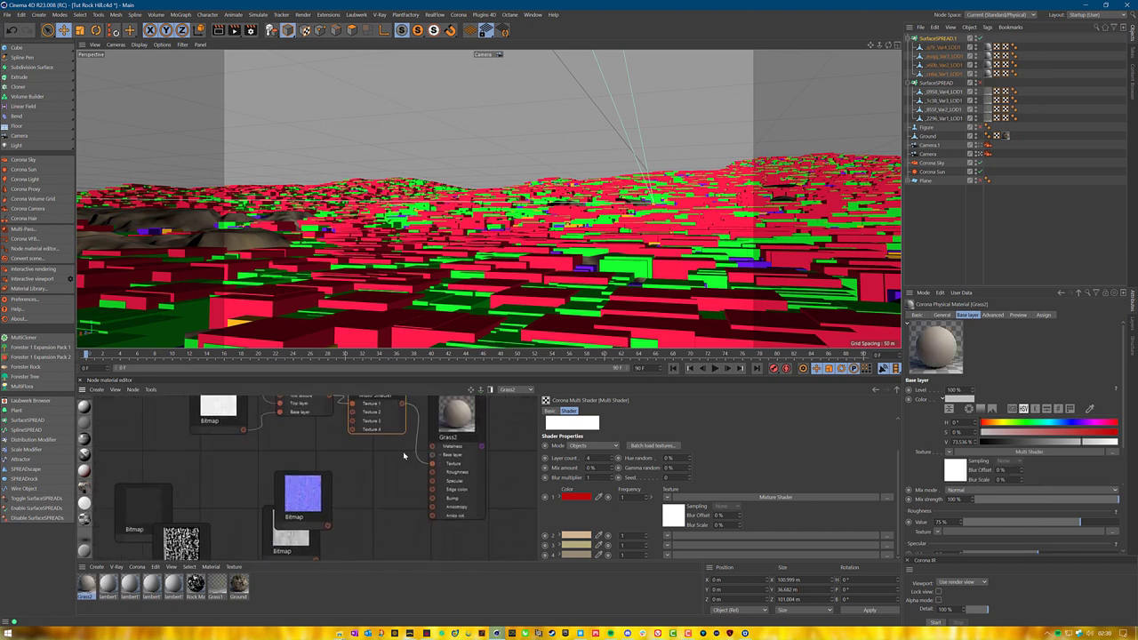
Enable Opacity, Thin shell (no inside) and Translucency on the Grass2 material.
left_click(449, 427)
left_click(555, 412)
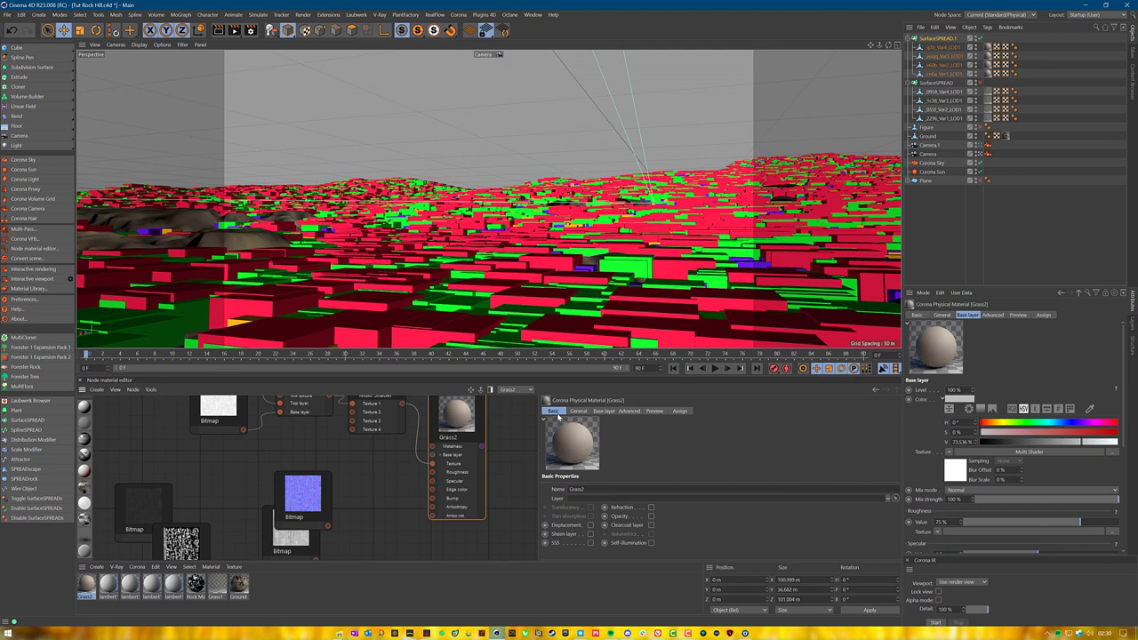
left_click(650, 515)
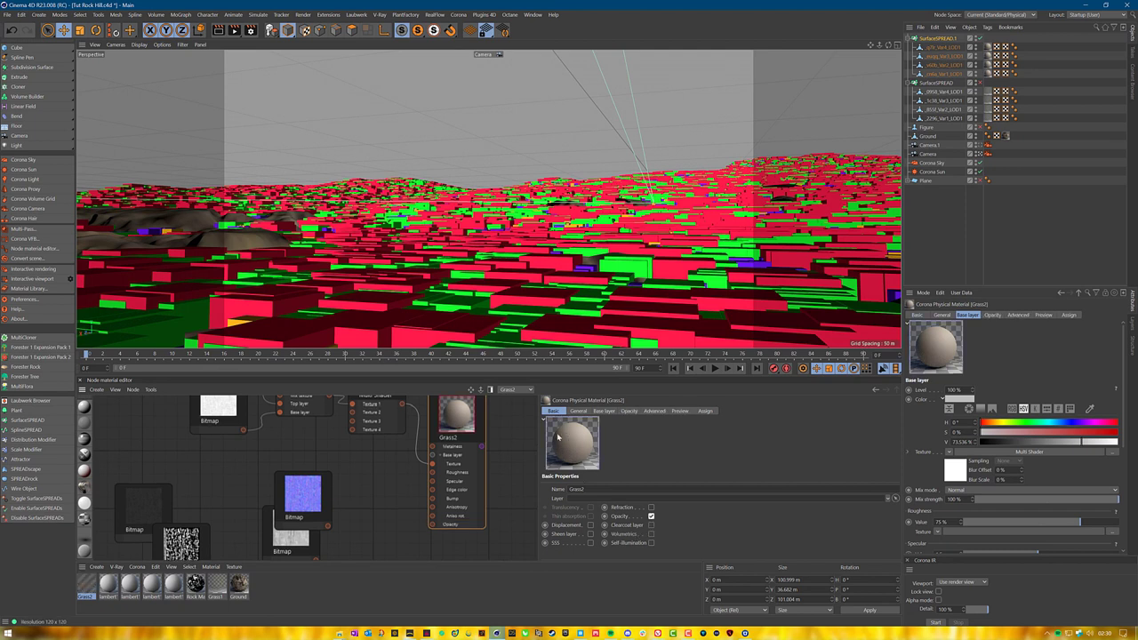
left_click(577, 411)
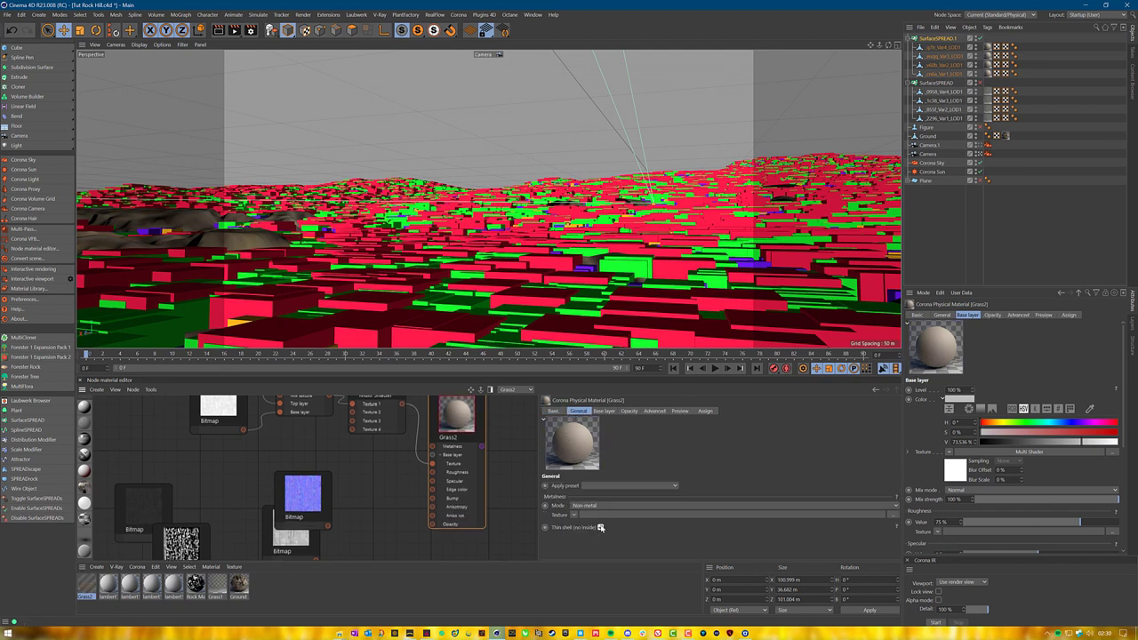
left_click(554, 411)
left_click(591, 506)
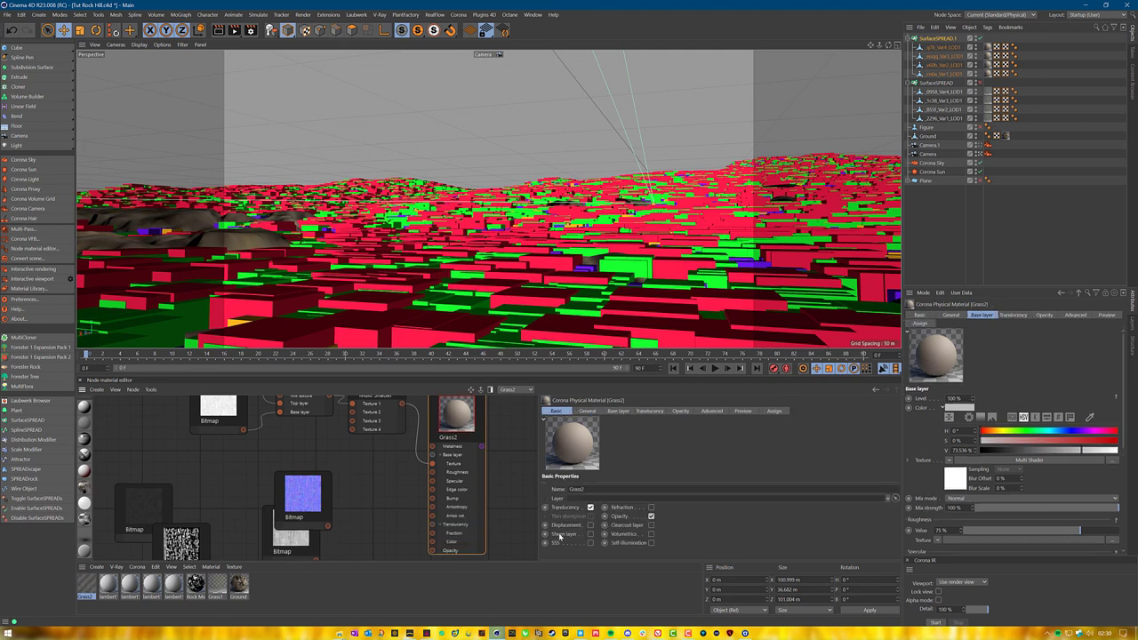
Connect the Multi Shader to Grass2's translucency colour and set the translucency fraction to 50%.
left_click_drag(402, 404, 431, 549)
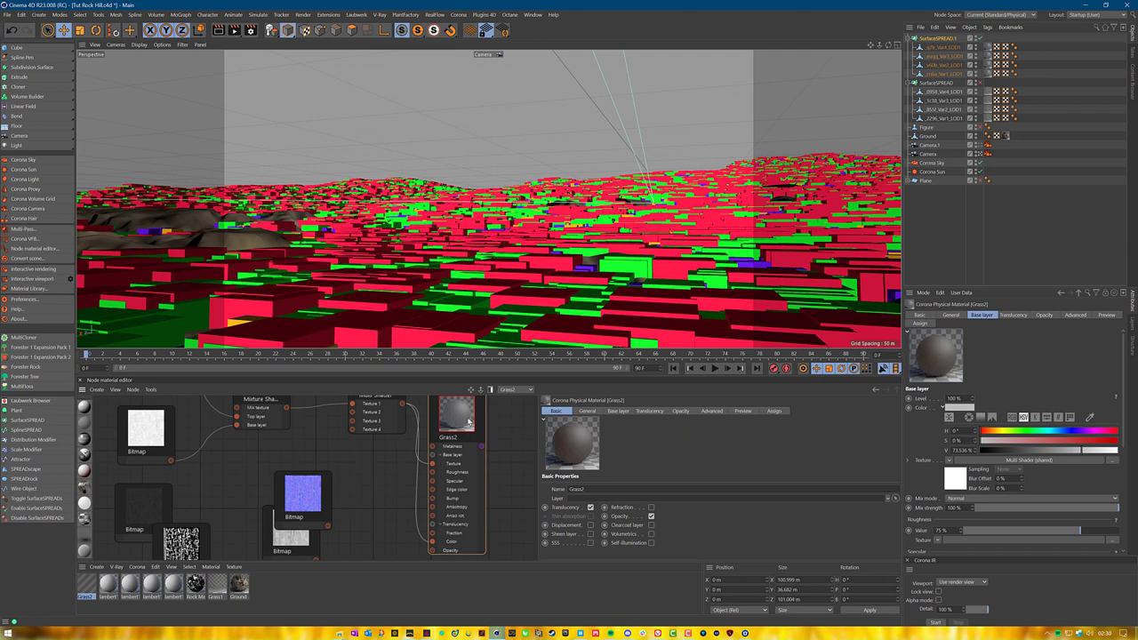
left_click(649, 411)
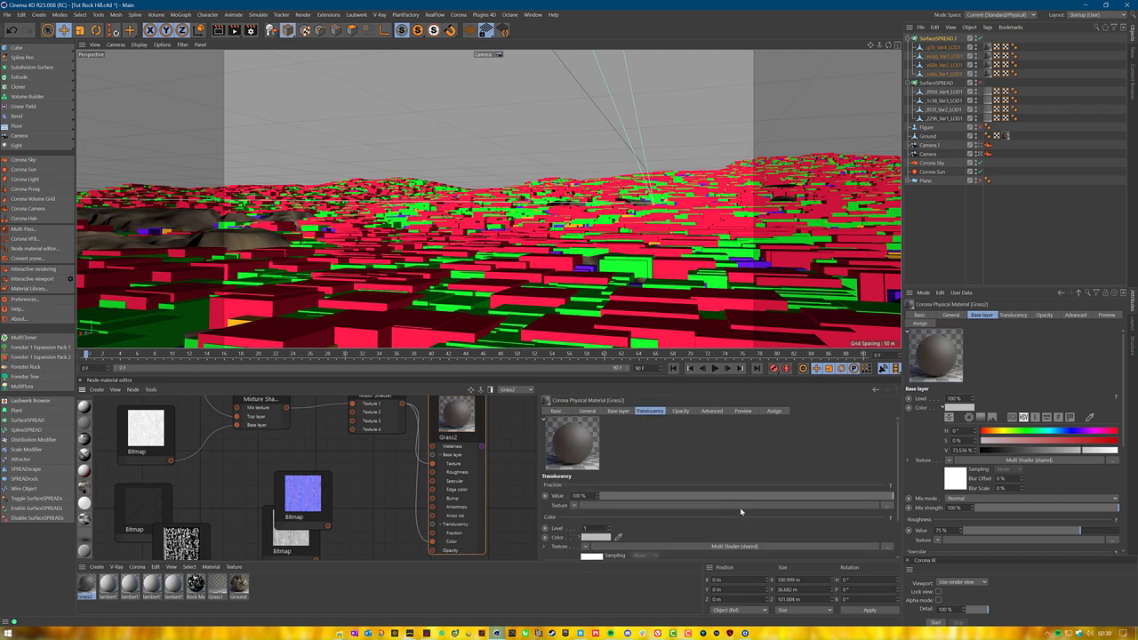
left_click(746, 497)
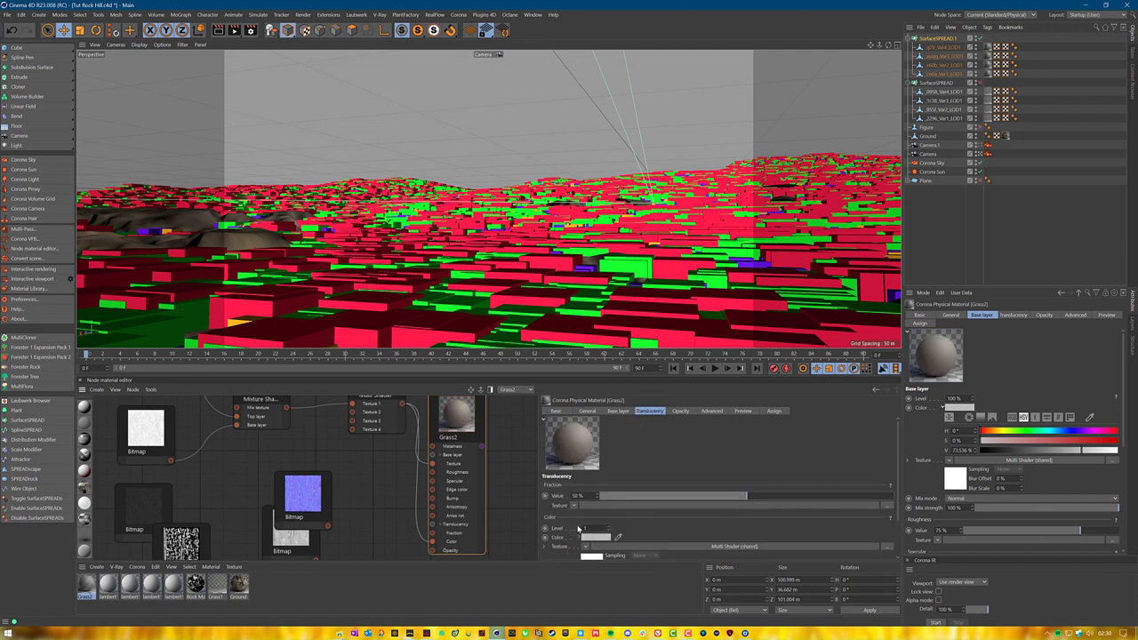
Spread out the remaining bitmaps and connect the Roughness, Specular and Opacity maps to their matching Grass2 inputs.
middle_click_drag(320, 527, 343, 491)
left_click_drag(331, 467, 389, 556)
left_click_drag(339, 514, 455, 435)
left_click(177, 468)
left_click_drag(177, 468, 340, 499)
left_click_drag(428, 488, 455, 445)
left_click_drag(390, 549, 462, 551)
left_click_drag(204, 512, 456, 515)
middle_click_drag(219, 513, 246, 457)
left_click_drag(247, 457, 340, 573)
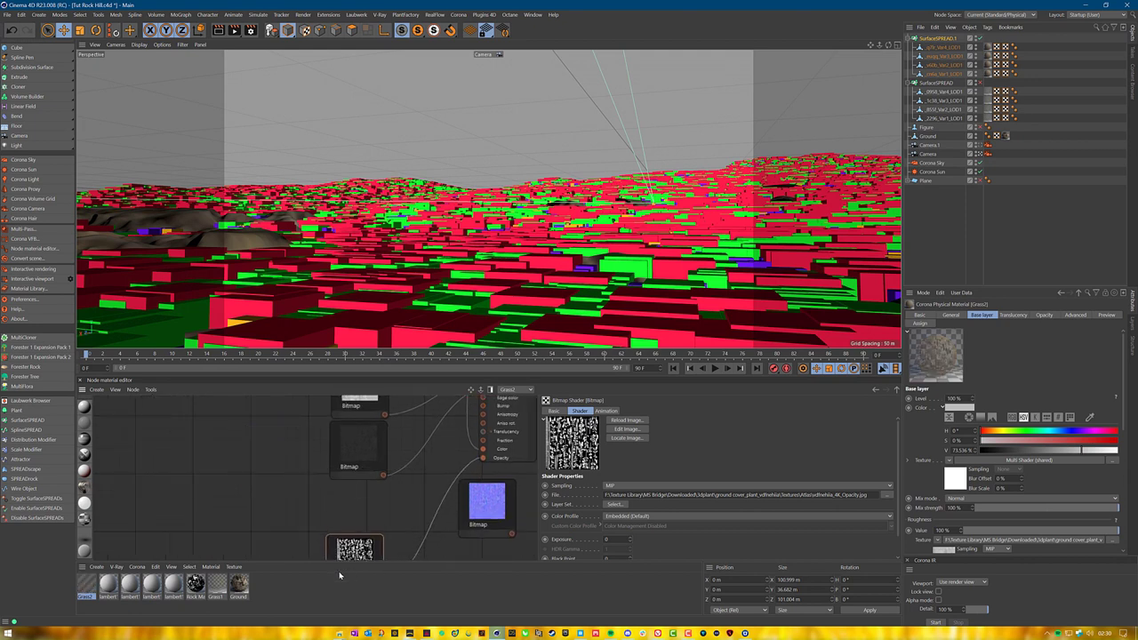
Move the Roughness and Specular bitmaps together into the column beneath the AO bitmap.
left_click_drag(274, 490, 359, 404)
middle_click_drag(359, 404, 335, 473)
left_click_drag(347, 452, 182, 464)
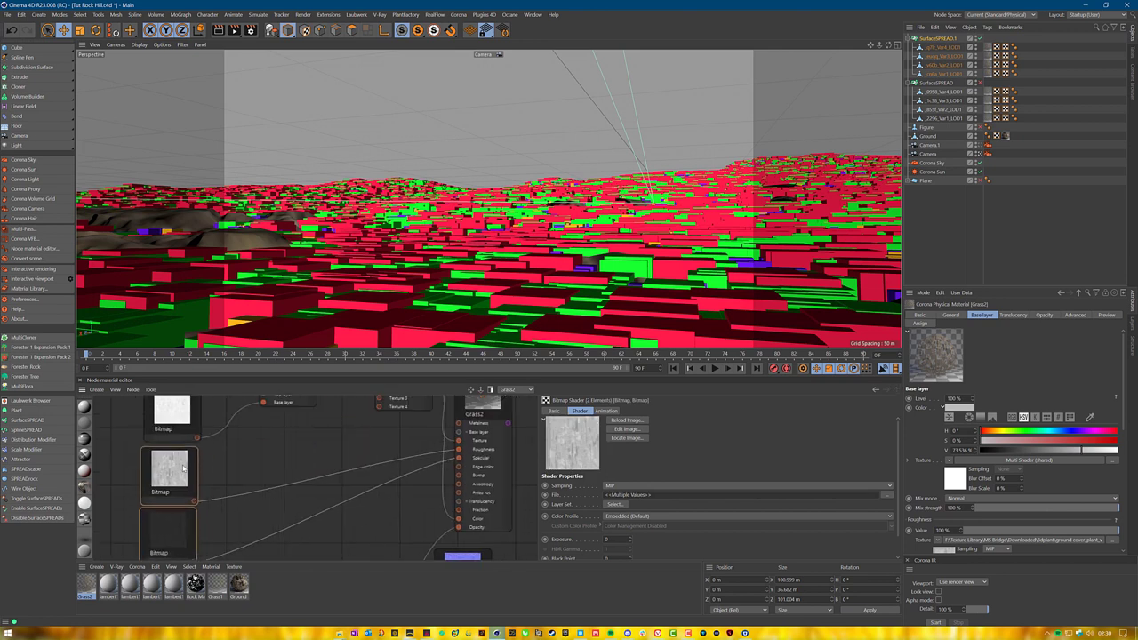
left_click(303, 451)
Add a Corona Normal shader node in the free space beside the Specular bitmap.
middle_click_drag(458, 426, 460, 403)
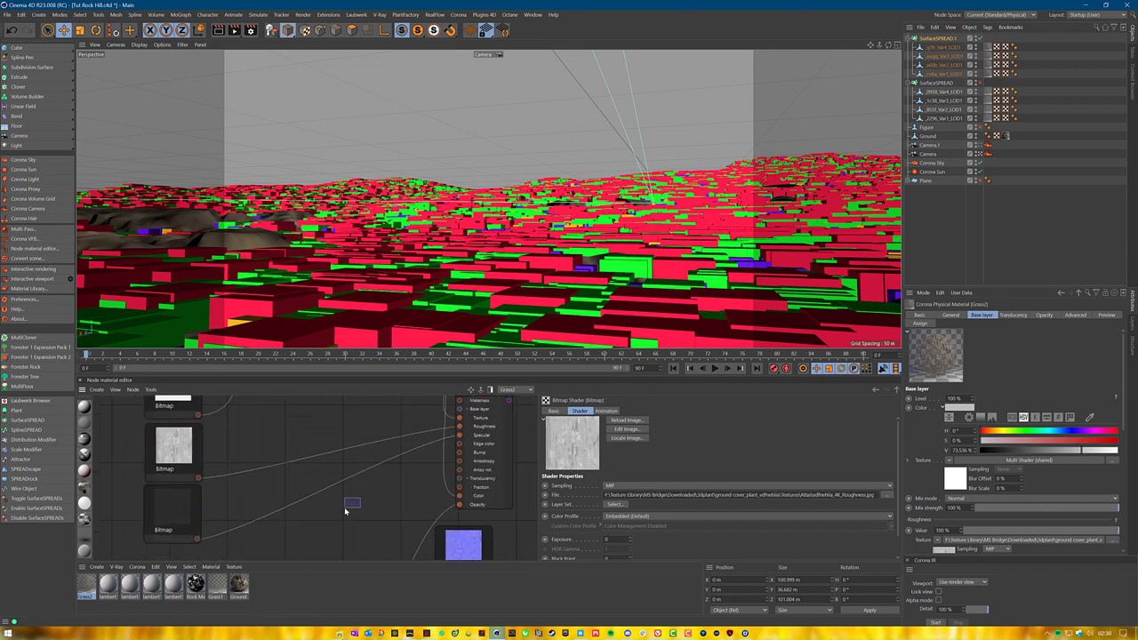
right_click(345, 510)
mouse_move(382, 527)
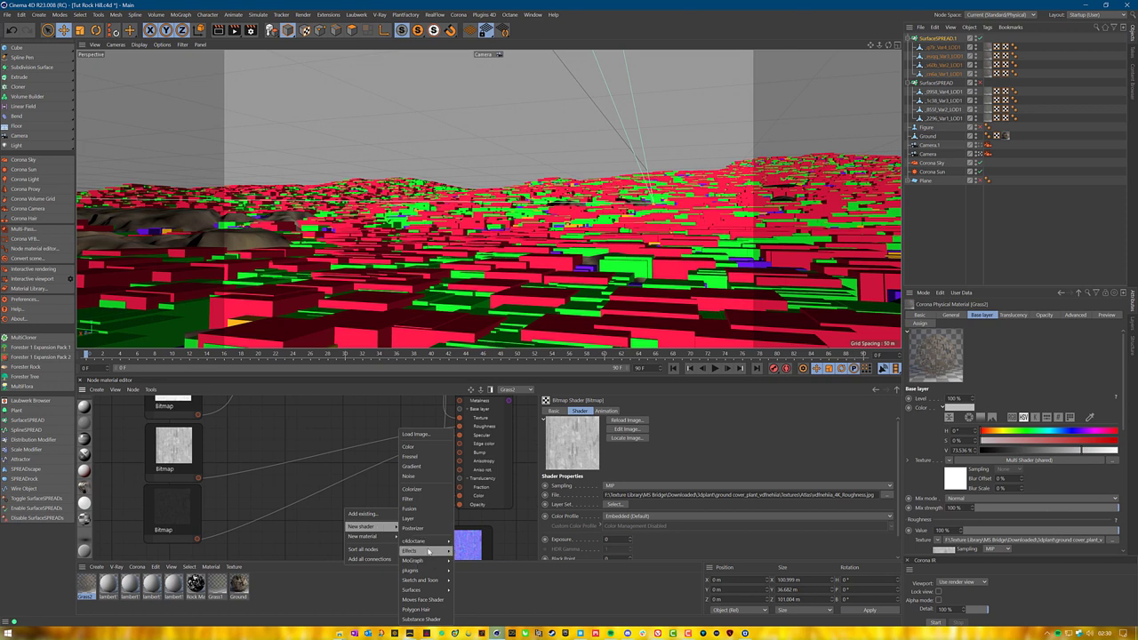
mouse_move(436, 569)
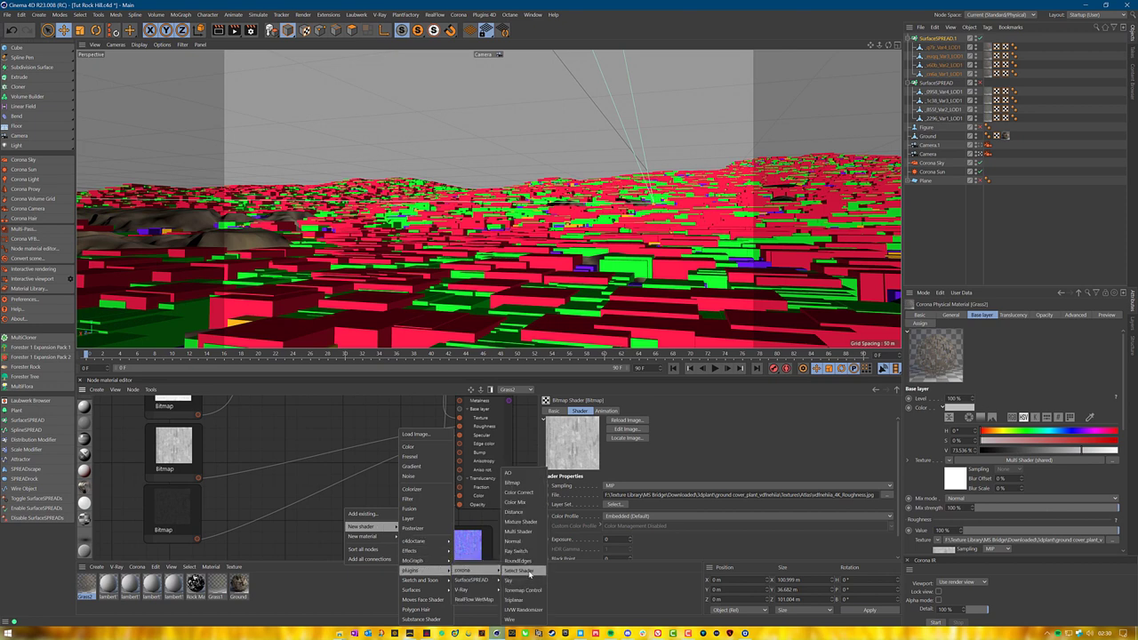
left_click(528, 542)
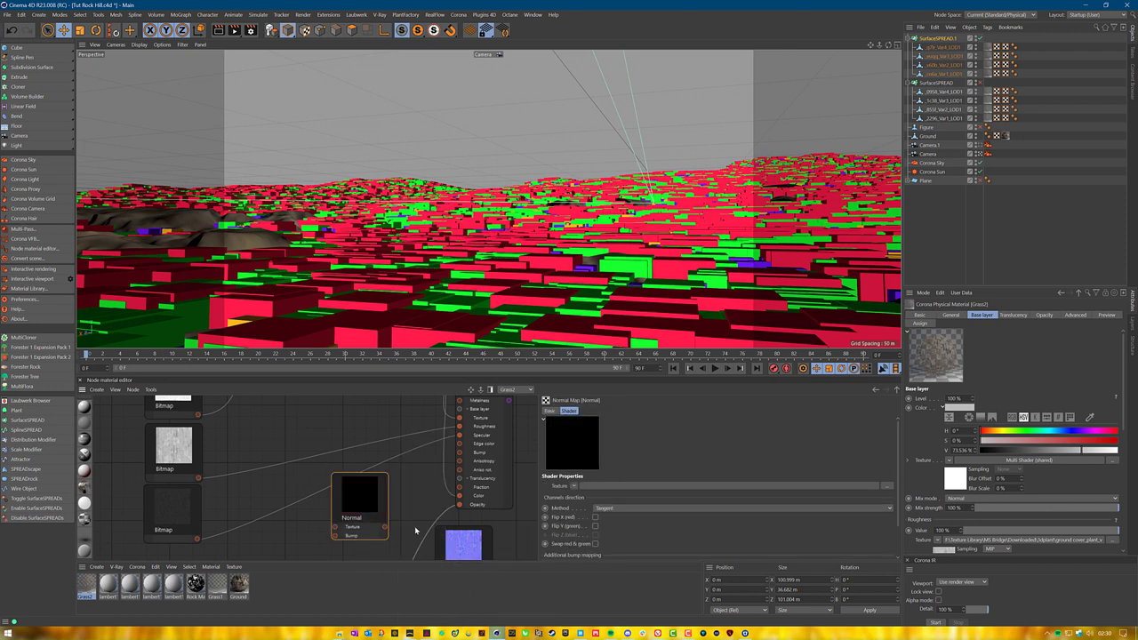
Place the Normal bitmap beside the Normal node, connect it as texture, and link the Normal node to Grass2's Bump.
middle_click_drag(435, 534, 458, 504)
left_click_drag(517, 501, 335, 498)
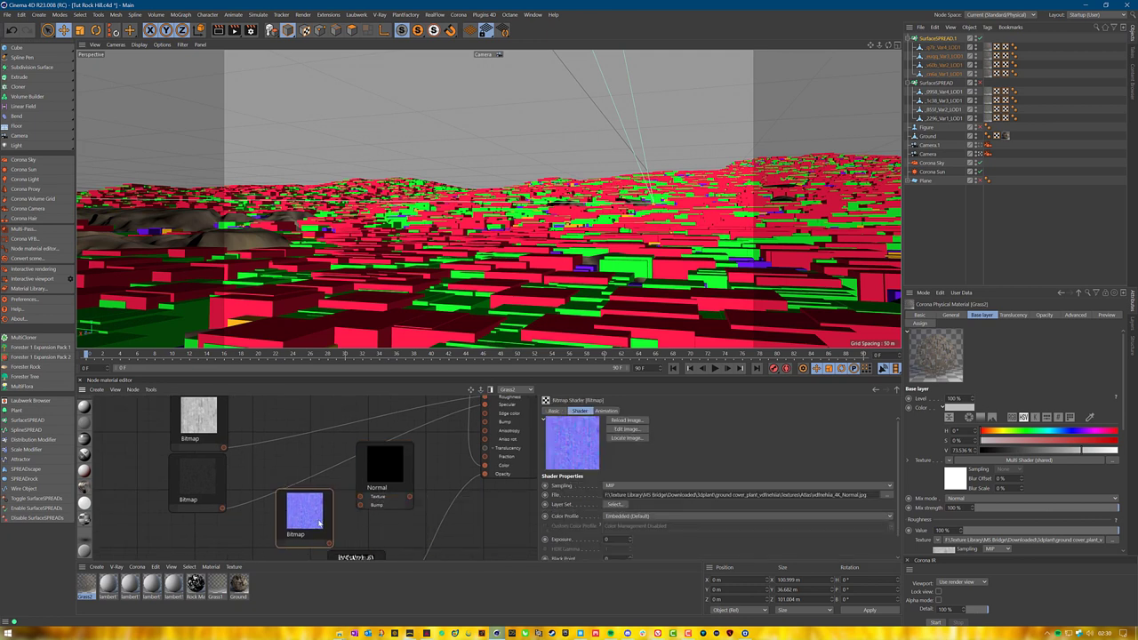
left_click_drag(330, 544, 360, 496)
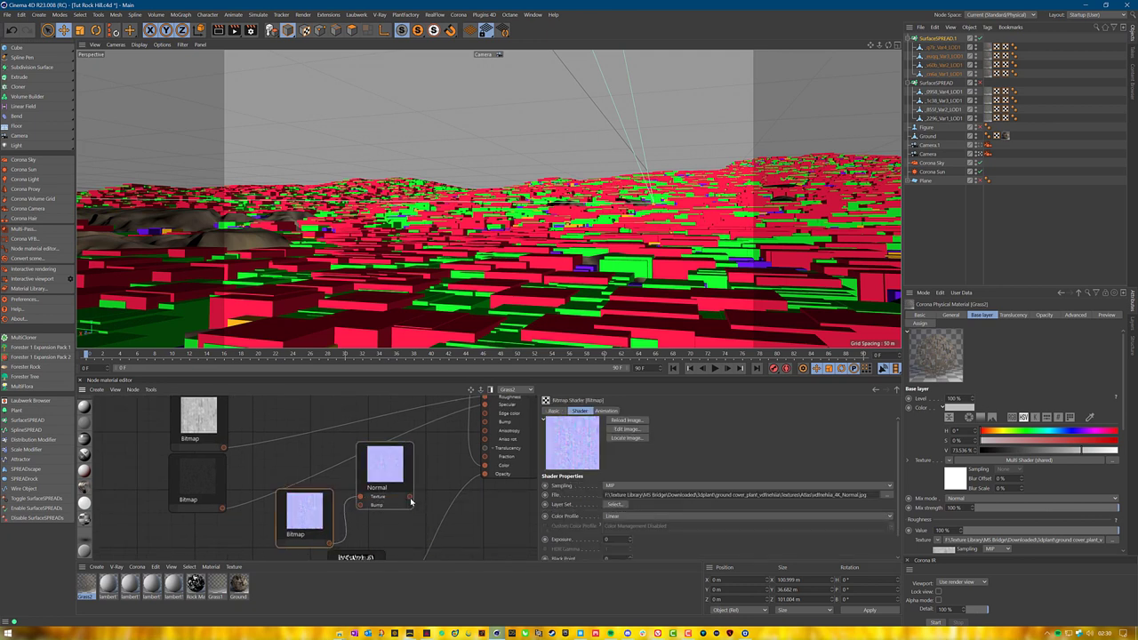
left_click_drag(410, 497, 485, 422)
middle_click_drag(467, 447, 447, 483)
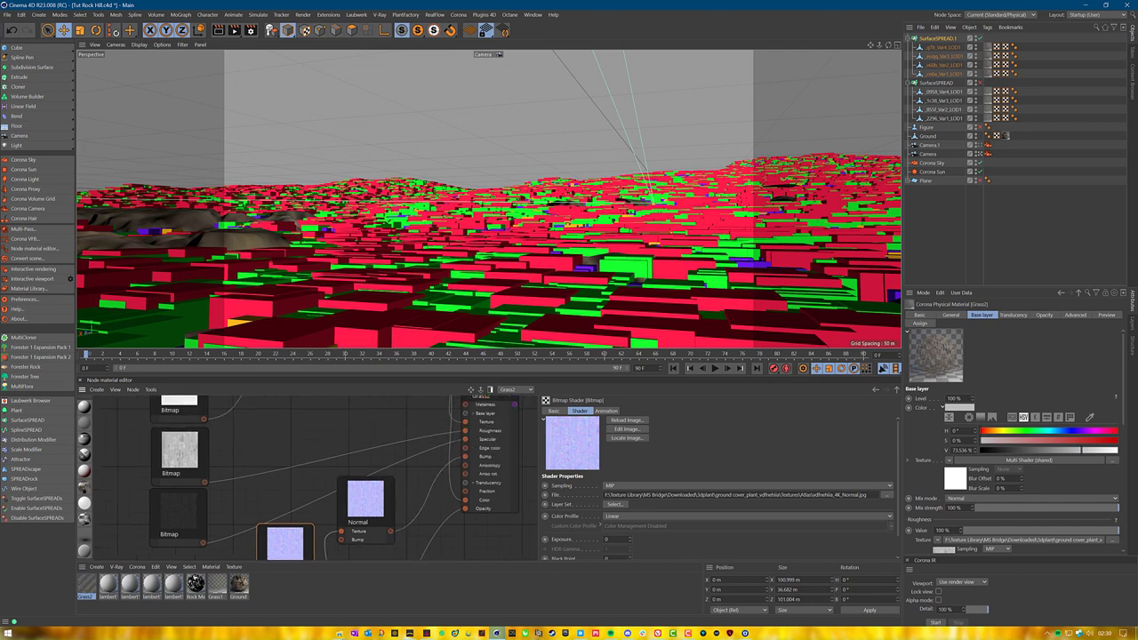
Enable Bump in the base layer of the Grass2 material.
left_click(514, 427)
left_click(620, 413)
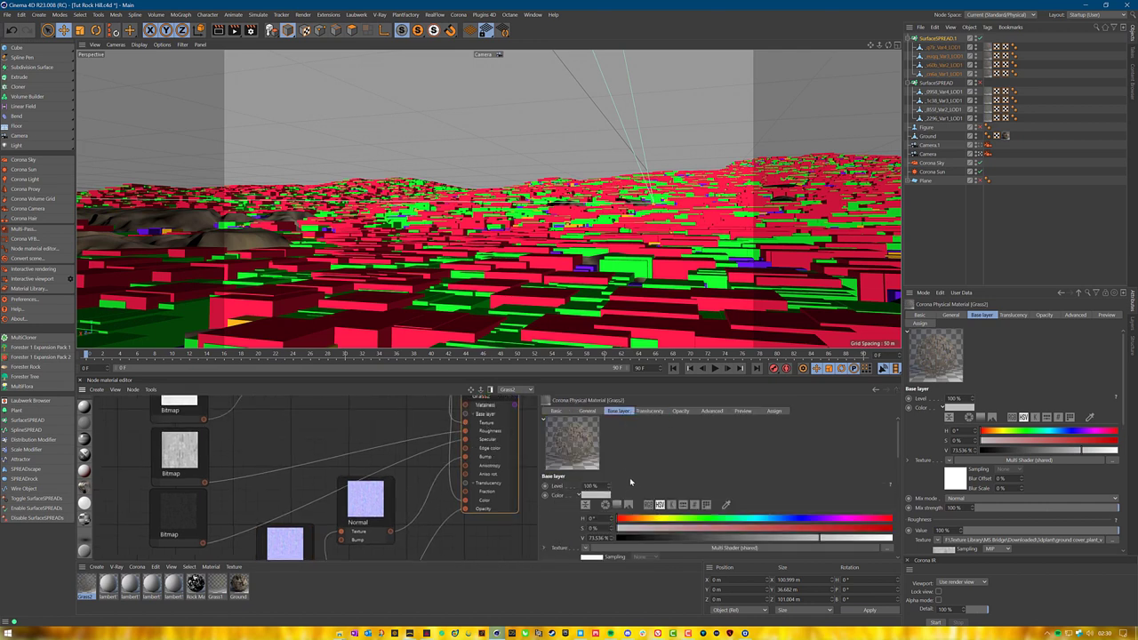
scroll(586, 444, "down", 2)
scroll(564, 402, "down", 2)
scroll(569, 494, "down", 4)
left_click(572, 493)
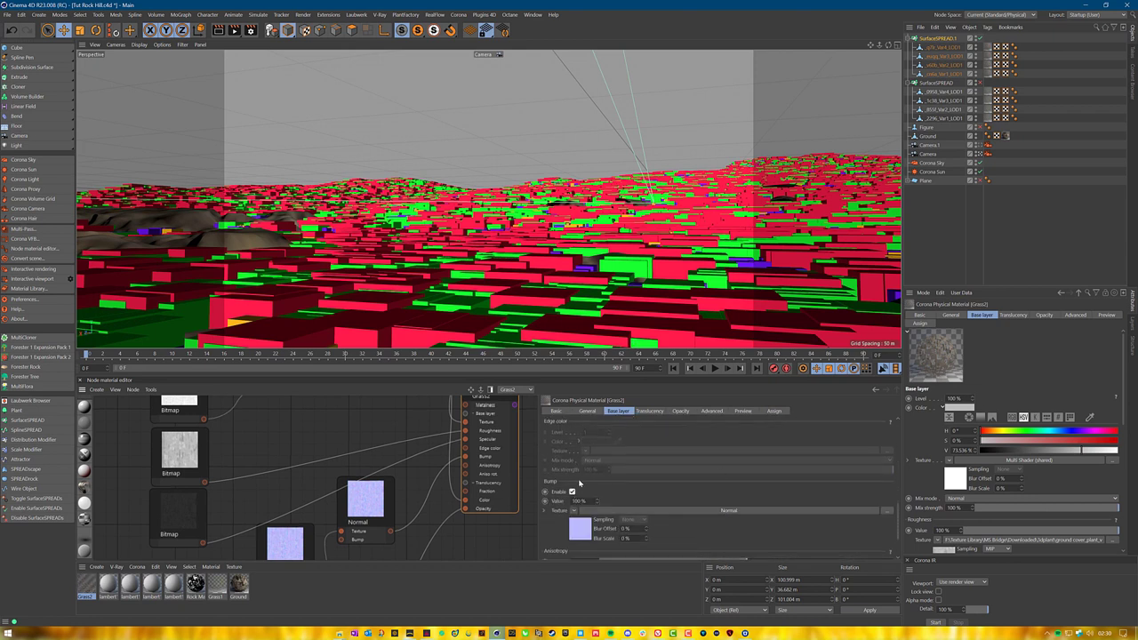
scroll(355, 453, "down", 5)
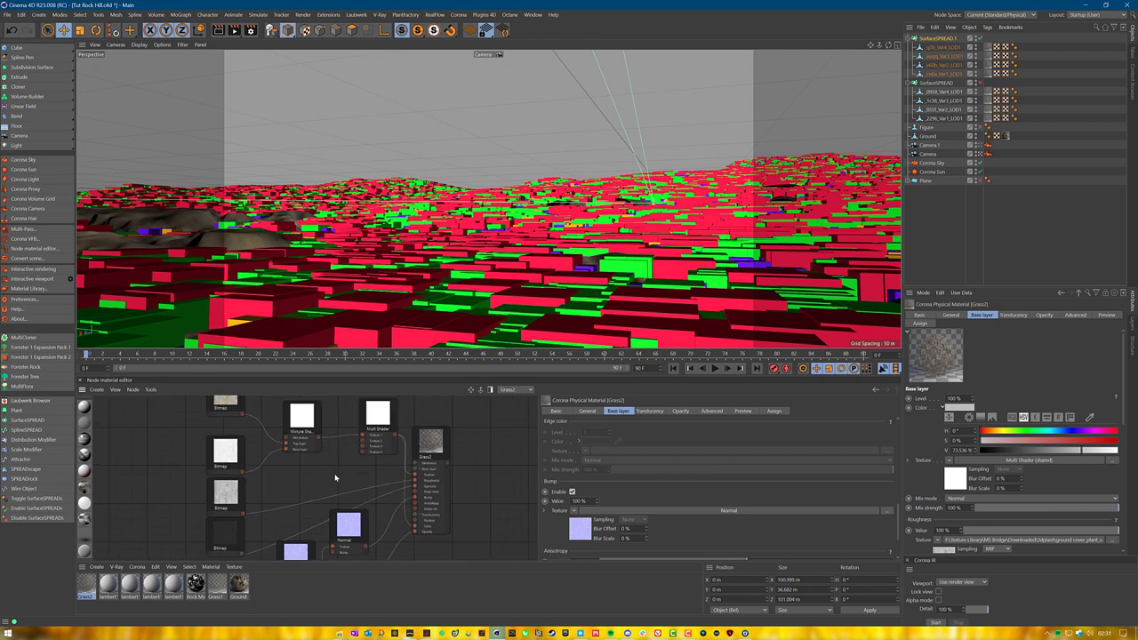
Move the Normal node beneath the Specular bitmap with its bitmap beside it, and place the Opacity bitmap underneath.
middle_click_drag(268, 520, 325, 480)
left_click_drag(363, 503, 266, 521)
left_click_drag(400, 475, 241, 510)
left_click_drag(384, 535, 314, 558)
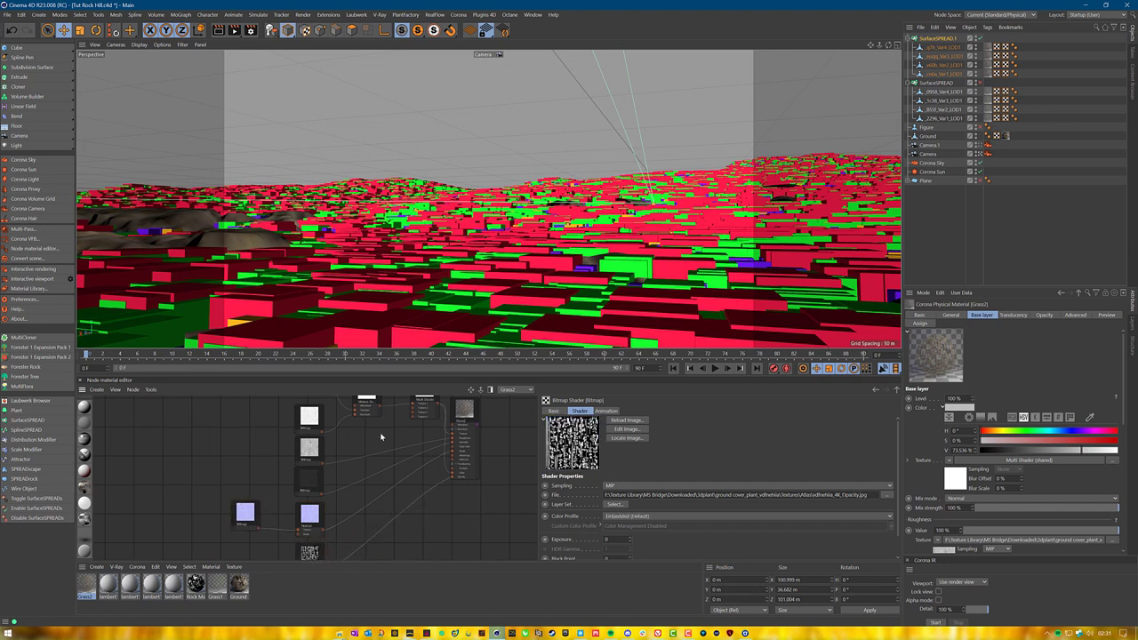
middle_click_drag(401, 519, 391, 583)
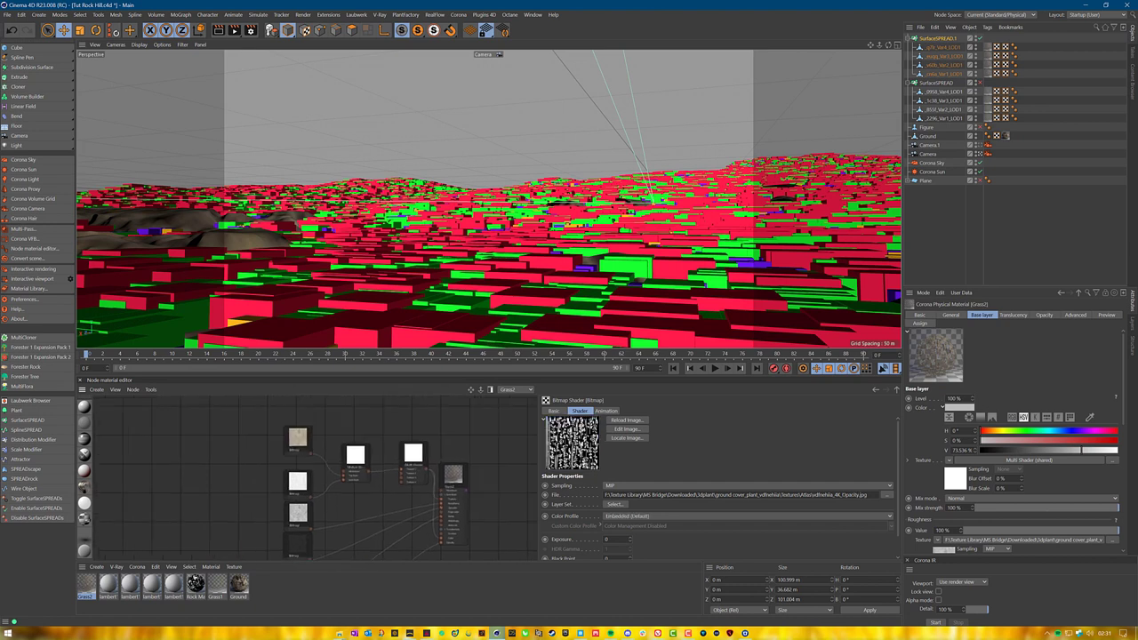
Save the project and preview the scattered grass with an interactive viewport render.
left_click(948, 231)
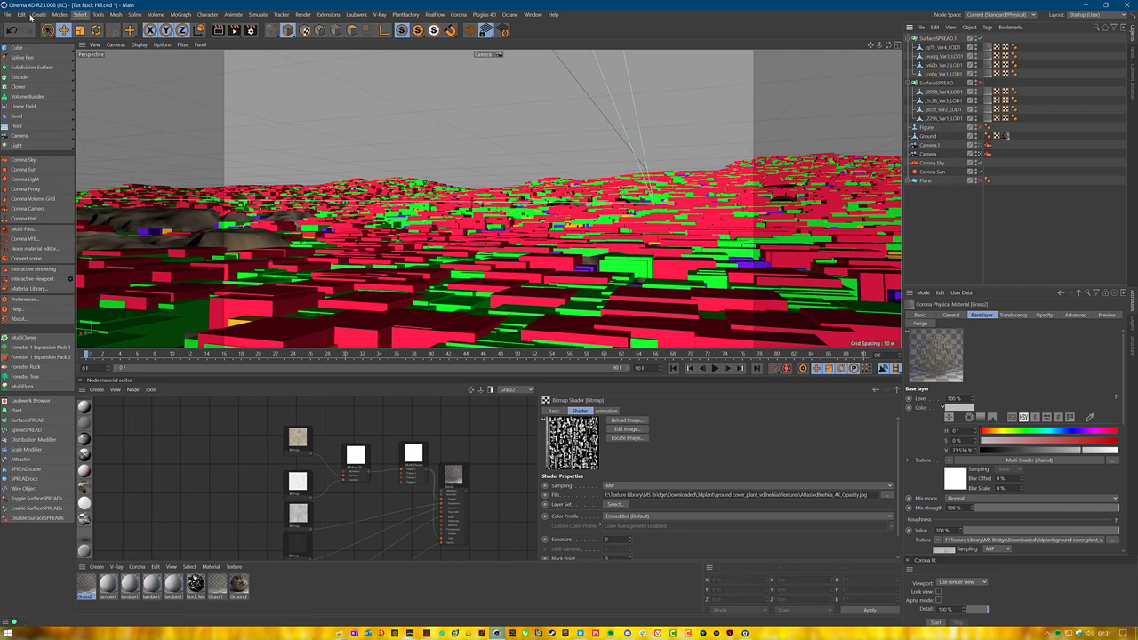
left_click(7, 14)
left_click(37, 94)
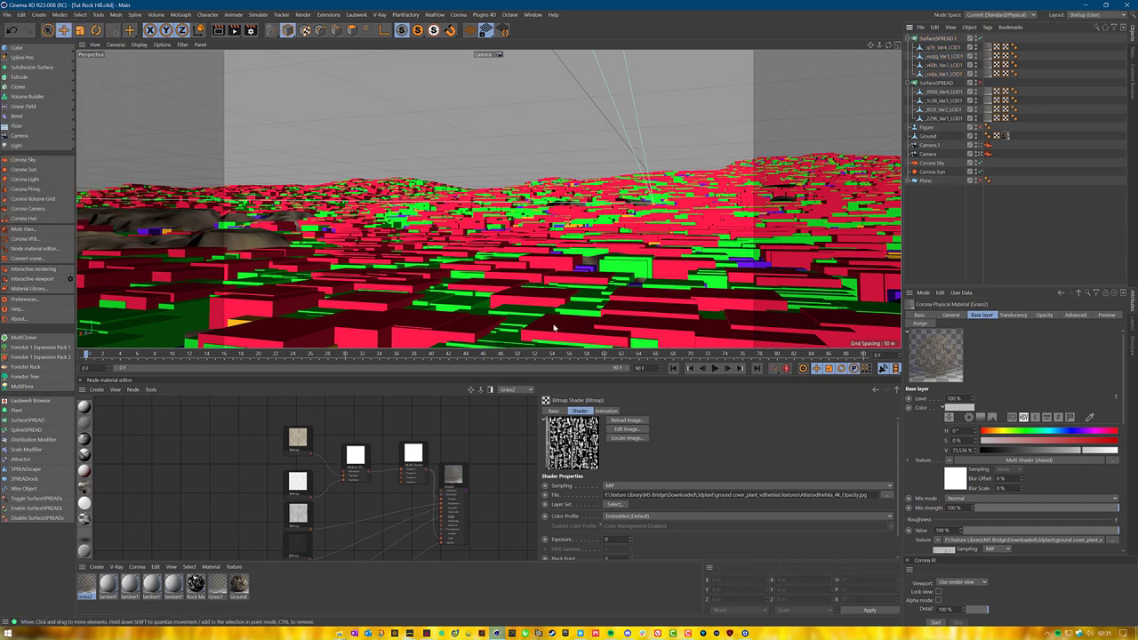
left_click(936, 622)
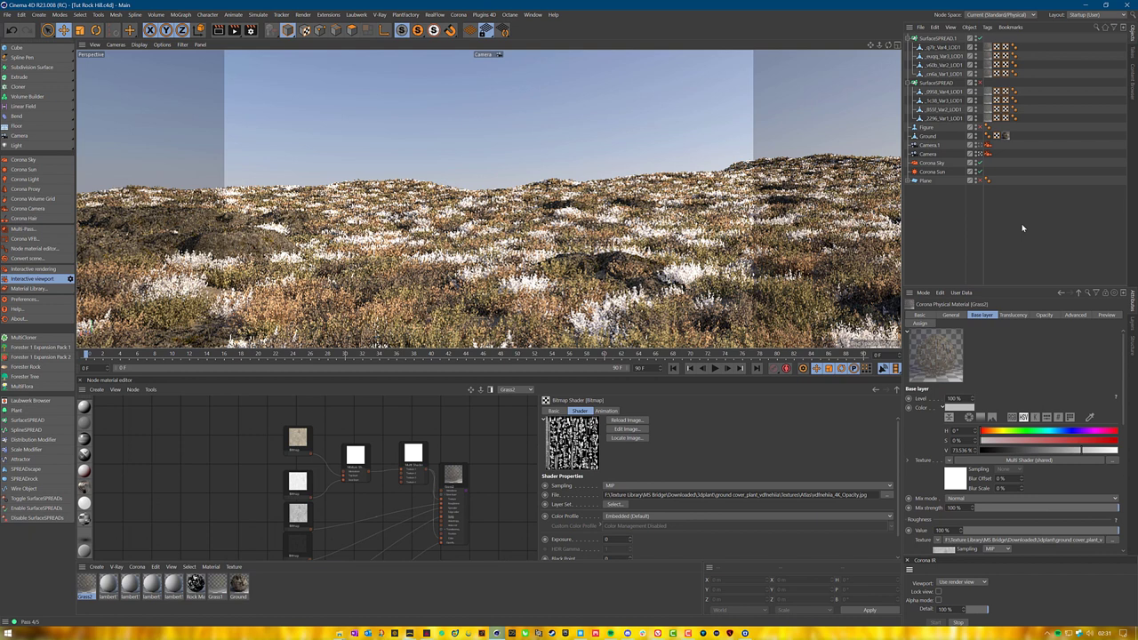
scroll(378, 480, "up", 3)
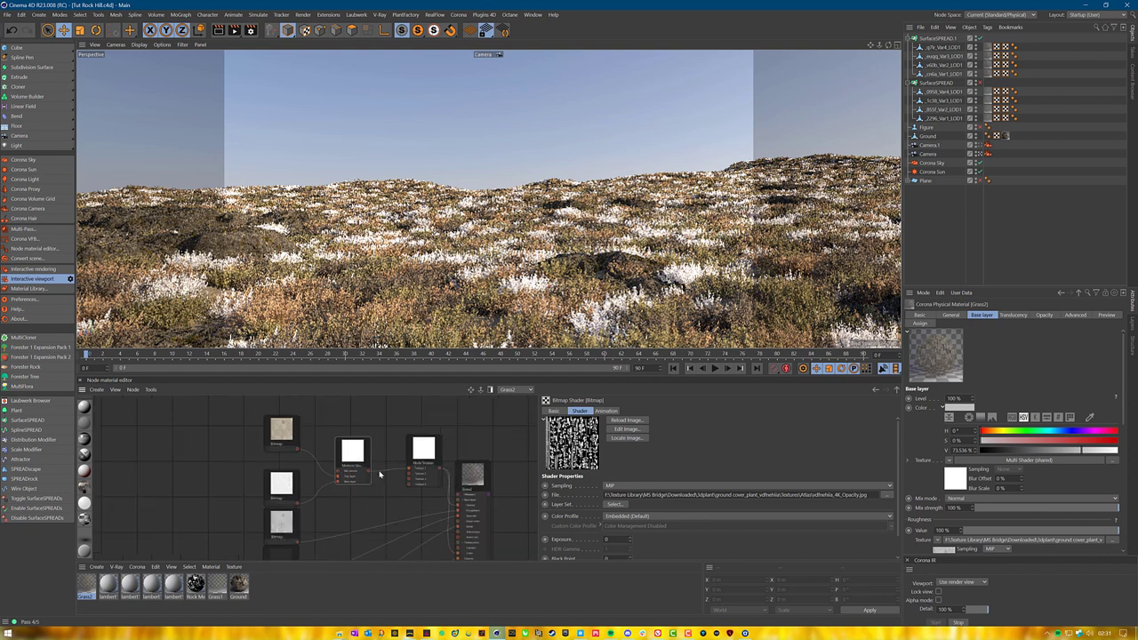
left_click(959, 623)
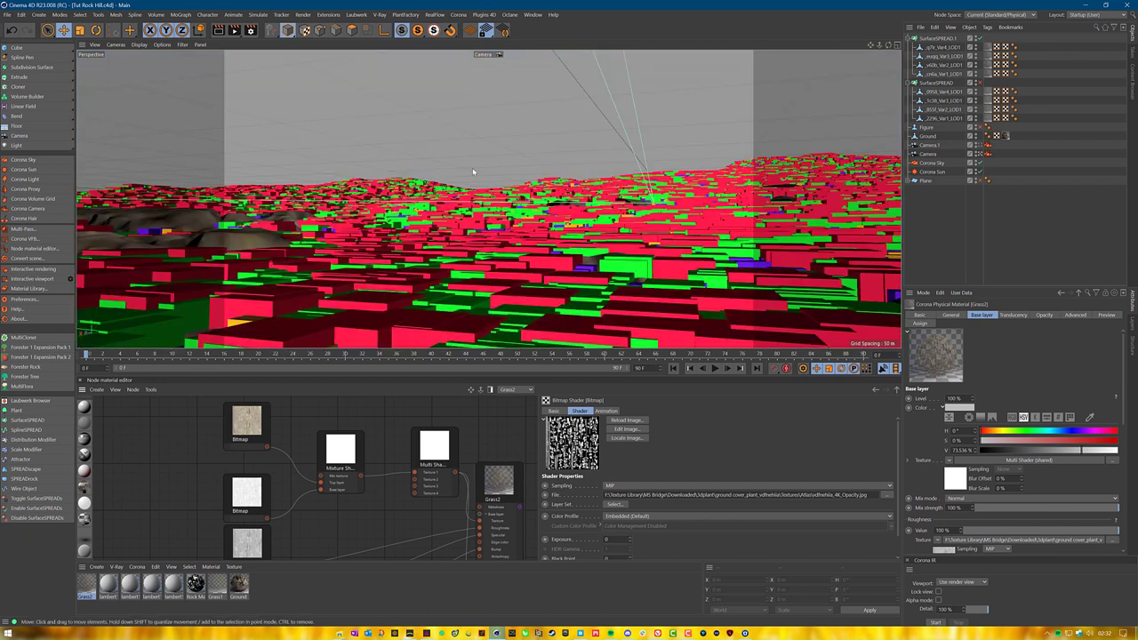
Set the saturation of the Multi Shader's second colour to 5%.
left_click_drag(434, 449, 416, 449)
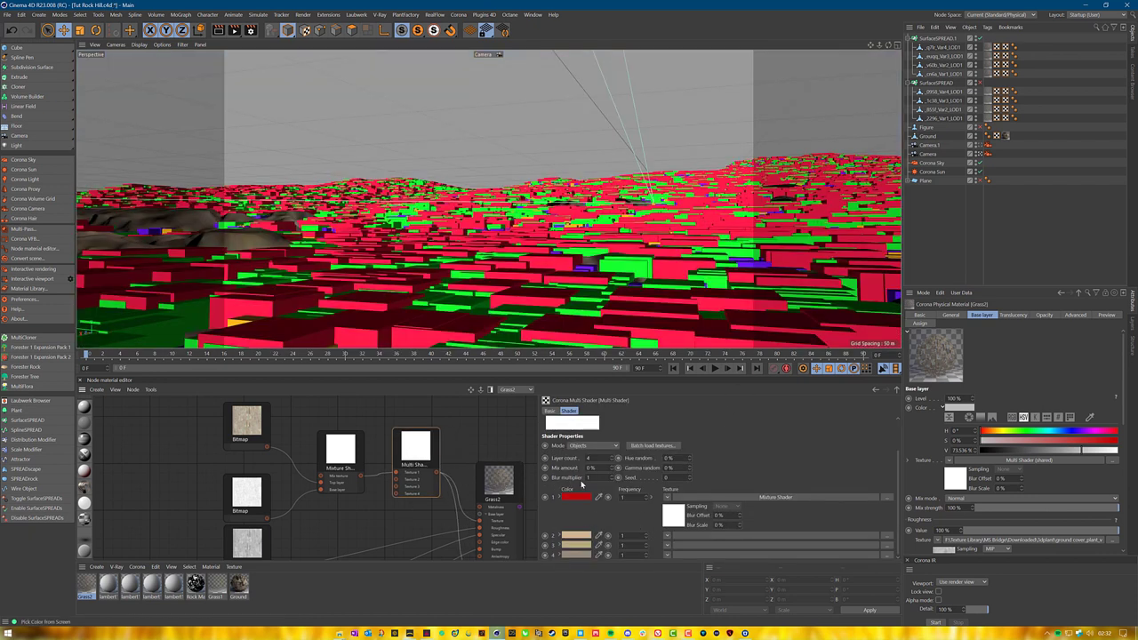
left_click(576, 536)
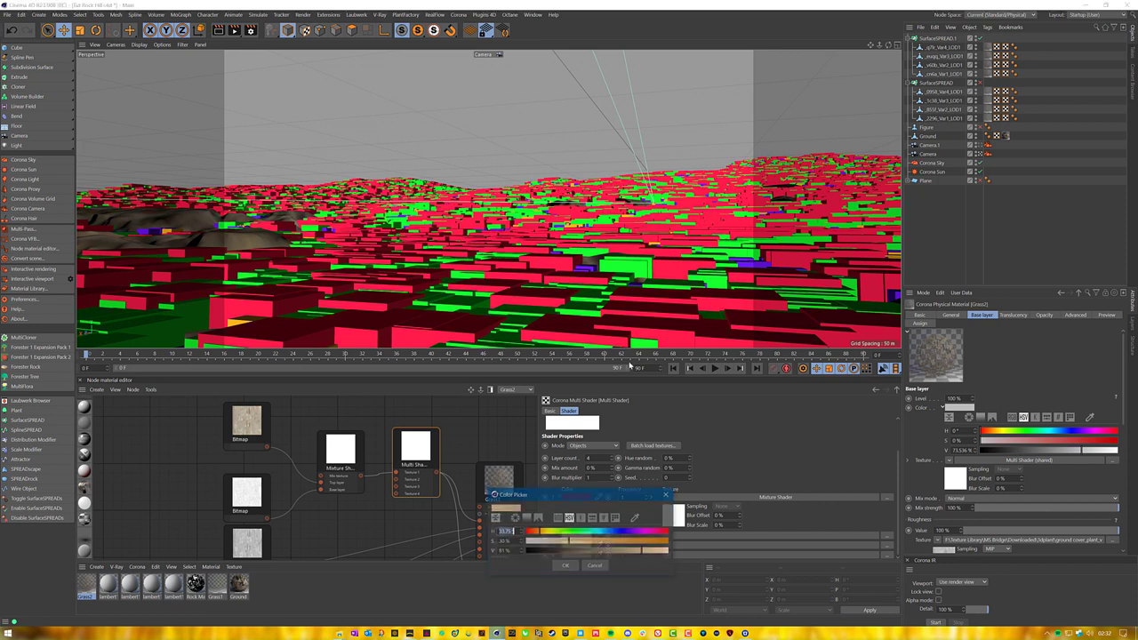
left_click_drag(545, 540, 531, 542)
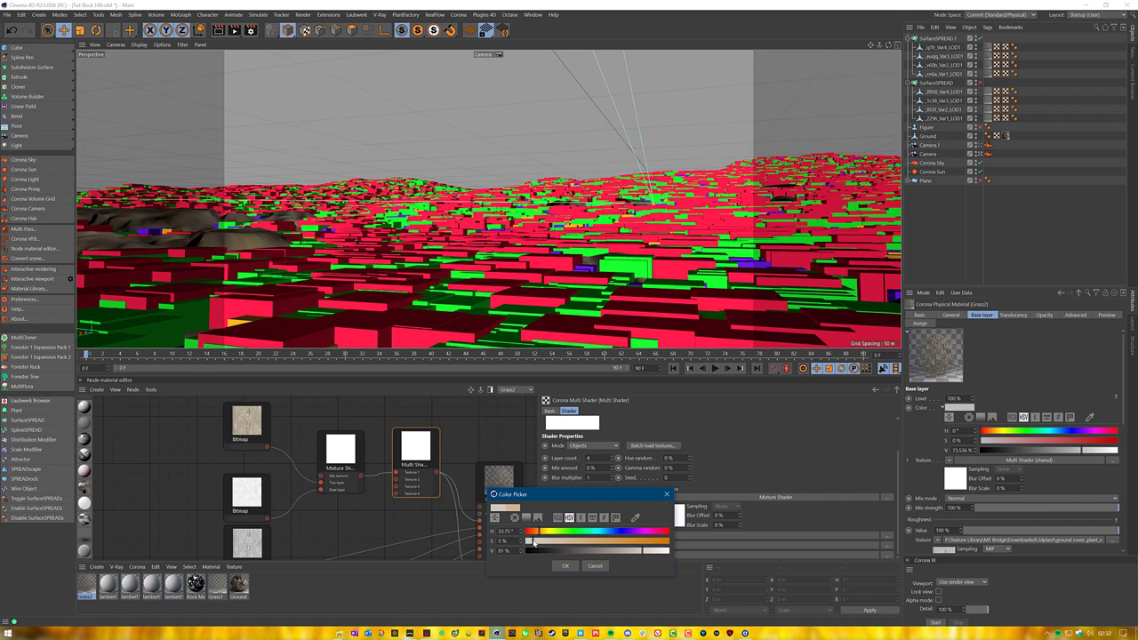
left_click(565, 565)
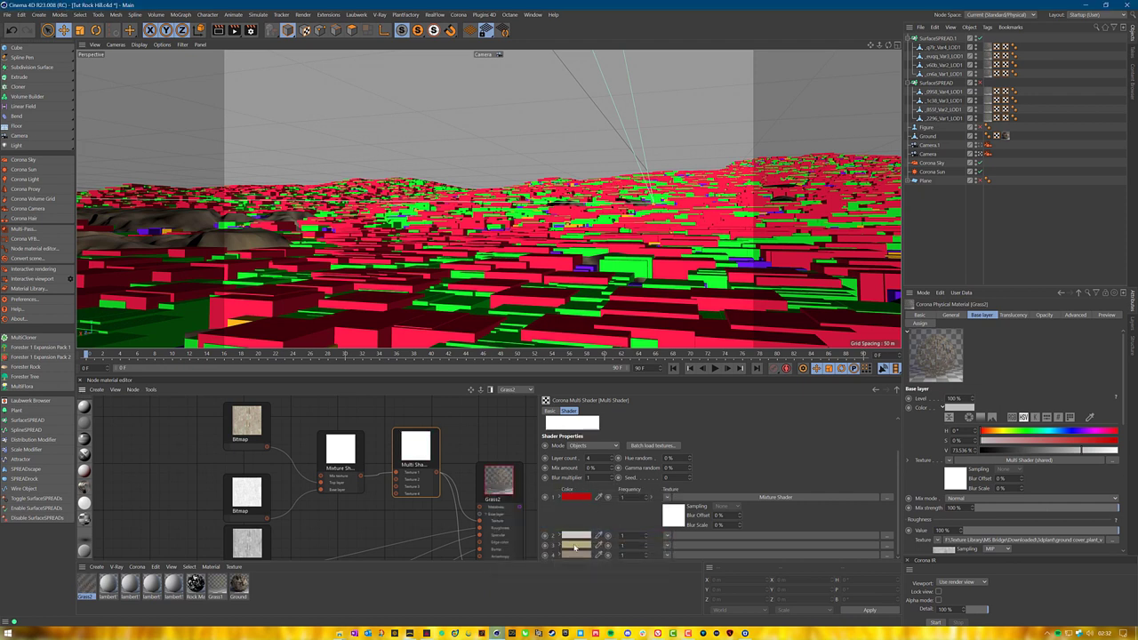
Desaturate the Multi Shader's third and fourth colours to near grey and restart the interactive viewport render.
left_click(575, 545)
left_click_drag(537, 554, 535, 557)
left_click(556, 576)
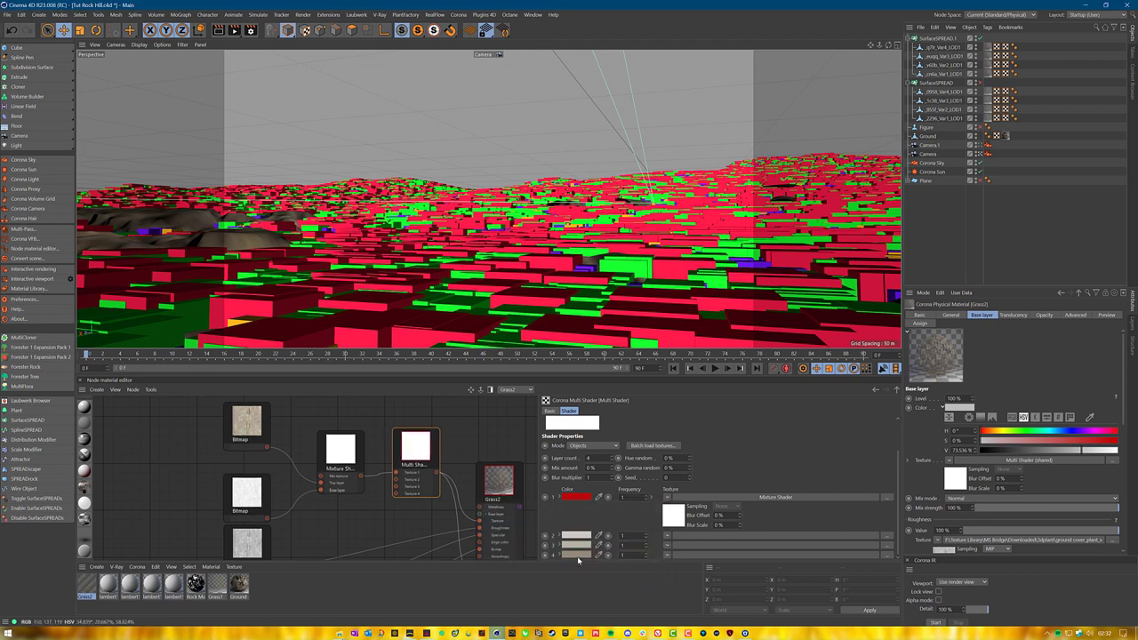
left_click(577, 557)
left_click_drag(545, 567, 530, 569)
left_click(557, 587)
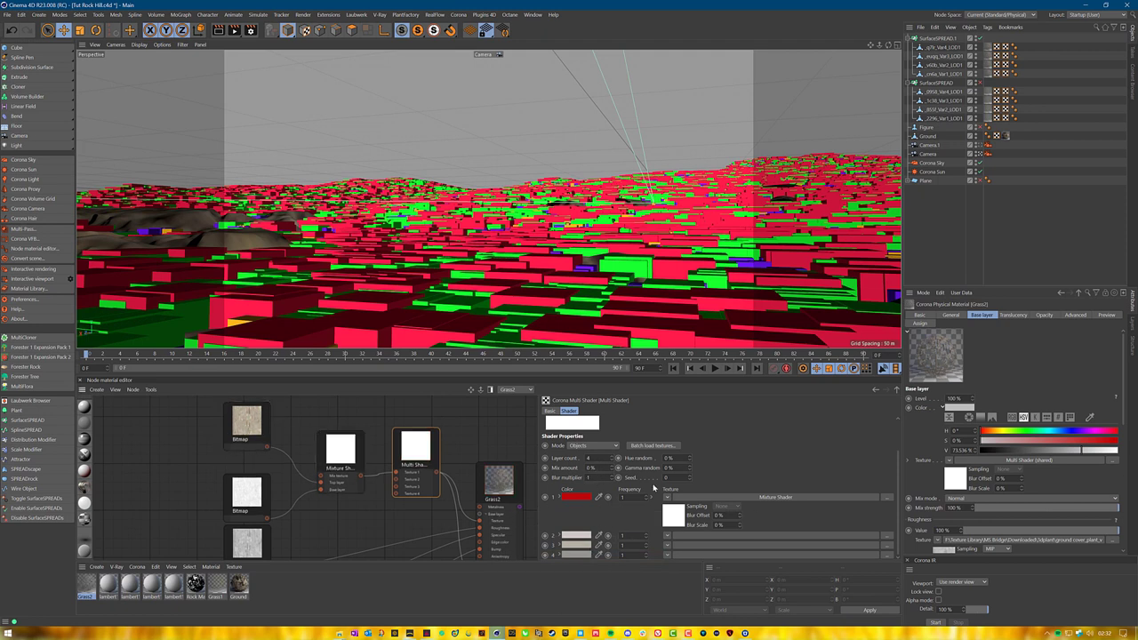
left_click(935, 622)
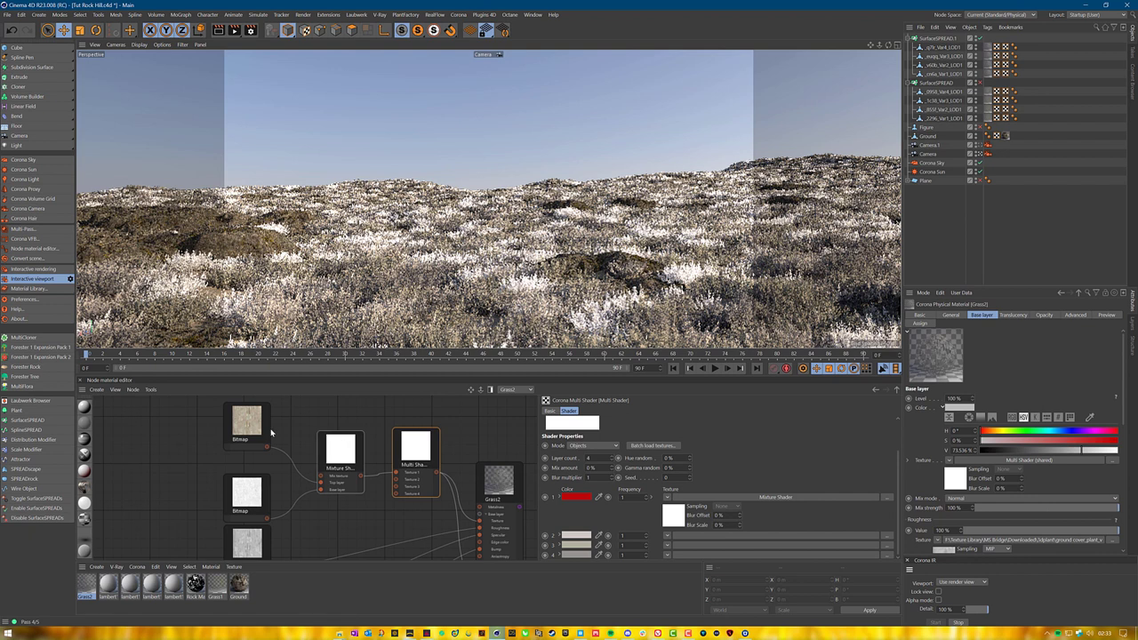
Move the Albedo bitmap farther from the Mixture Shader and add a Corona Color Correct shader beside it.
middle_click_drag(297, 429, 525, 382)
middle_click_drag(475, 444, 463, 527)
left_click_drag(467, 466, 381, 468)
right_click(424, 449)
mouse_move(444, 469)
mouse_move(498, 570)
mouse_move(544, 570)
left_click(598, 491)
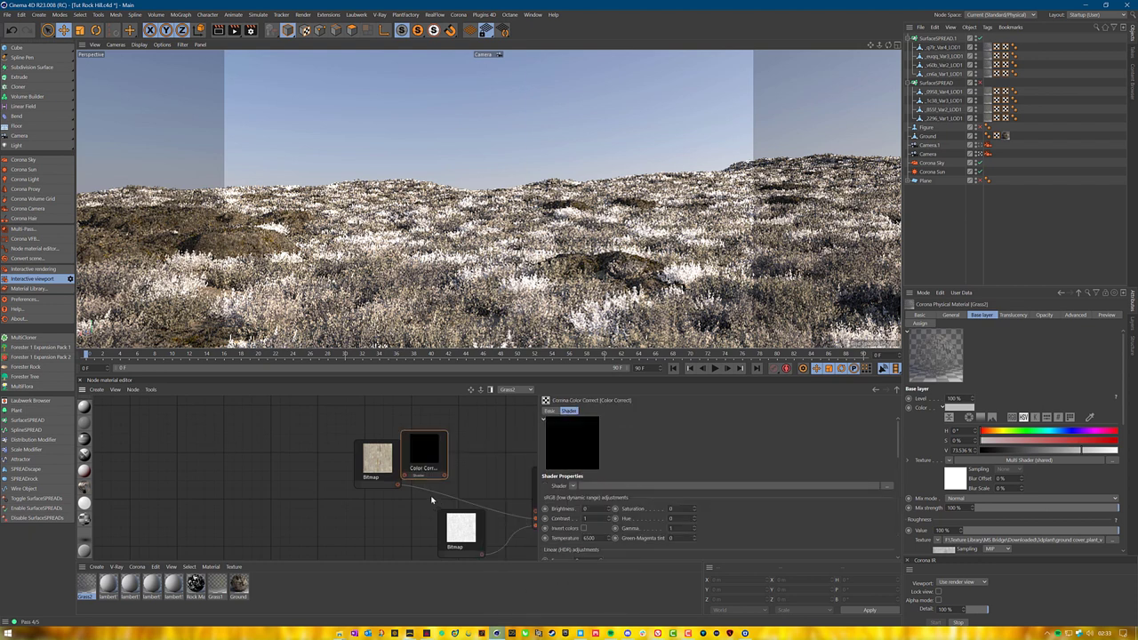
Connect the Albedo bitmap to the Color Correct shader's input and space the two nodes apart.
left_click_drag(397, 485, 404, 475)
middle_click_drag(453, 494, 325, 467)
left_click_drag(311, 439, 339, 437)
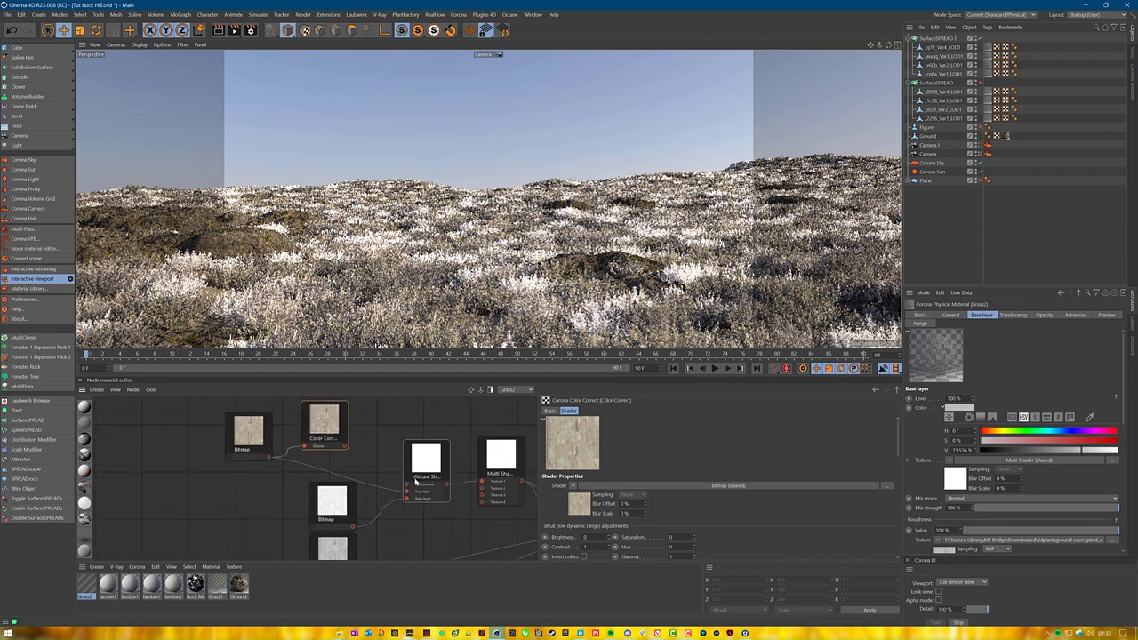
Save the project and stop the interactive viewport render.
left_click(8, 14)
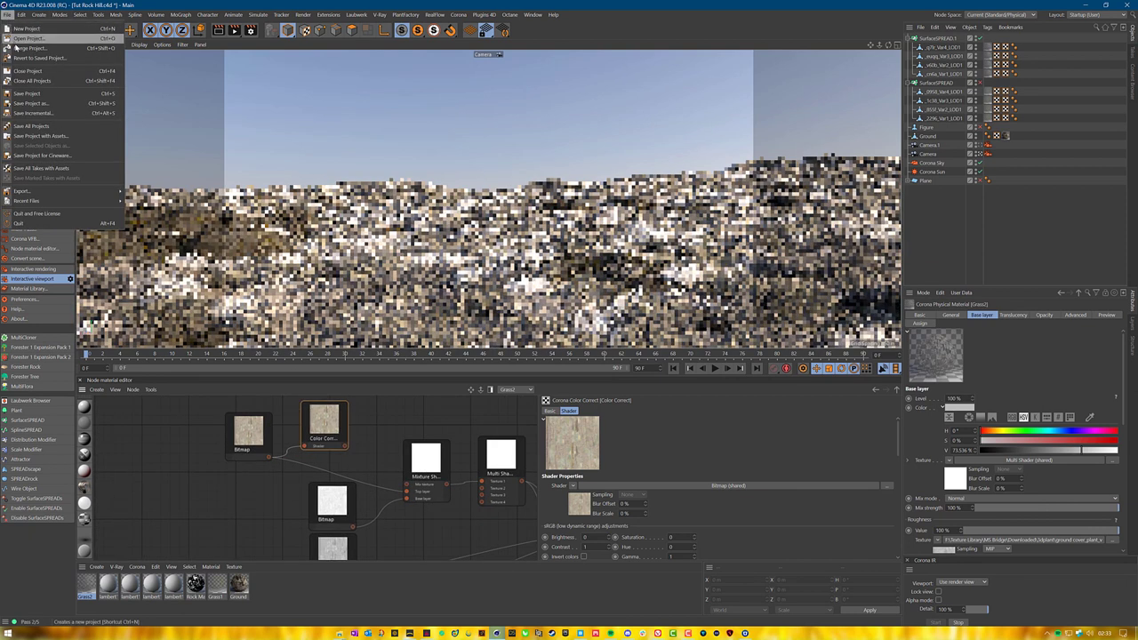
left_click(31, 94)
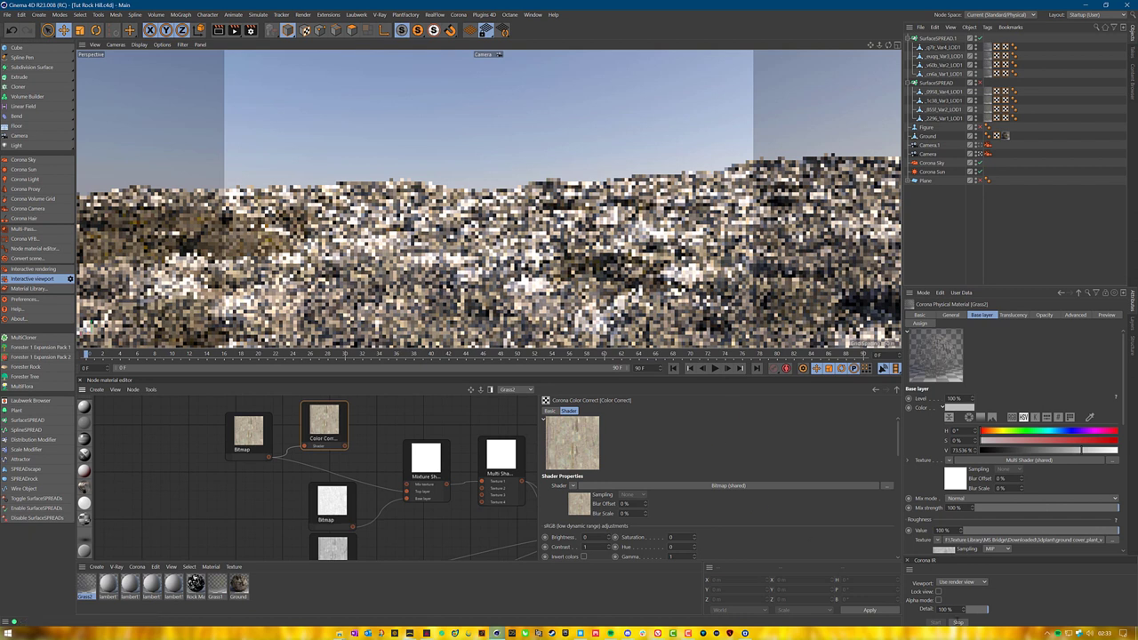
left_click(957, 621)
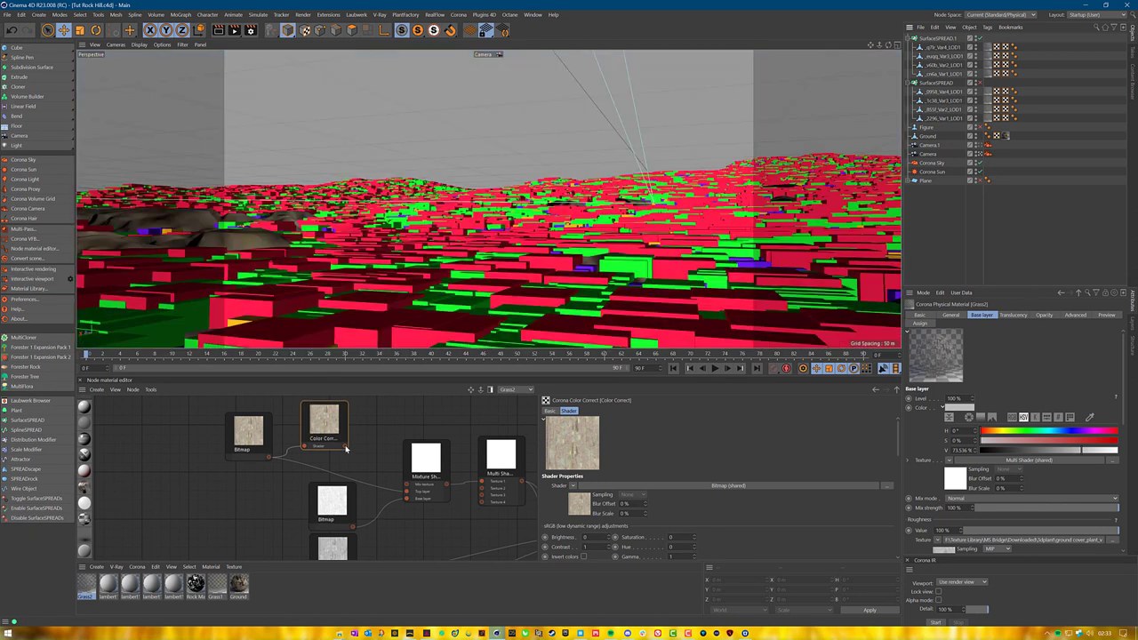
Set the Color Correct gamma to 0.7 and connect its output to the Mixture Shader's top layer.
scroll(704, 523, "down", 2)
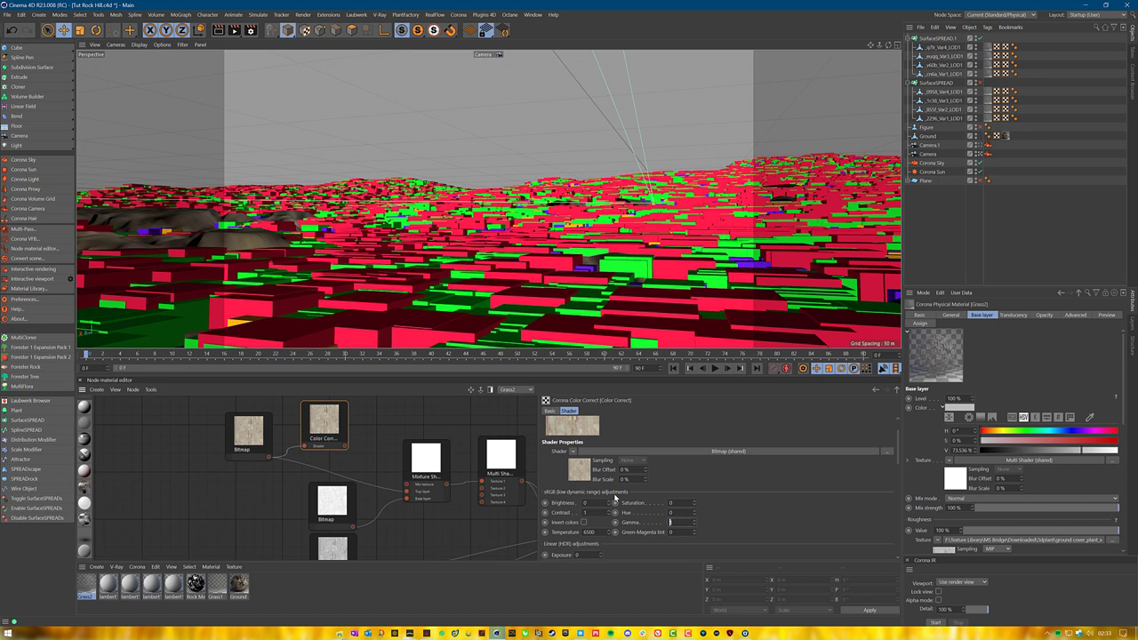
left_click(737, 493)
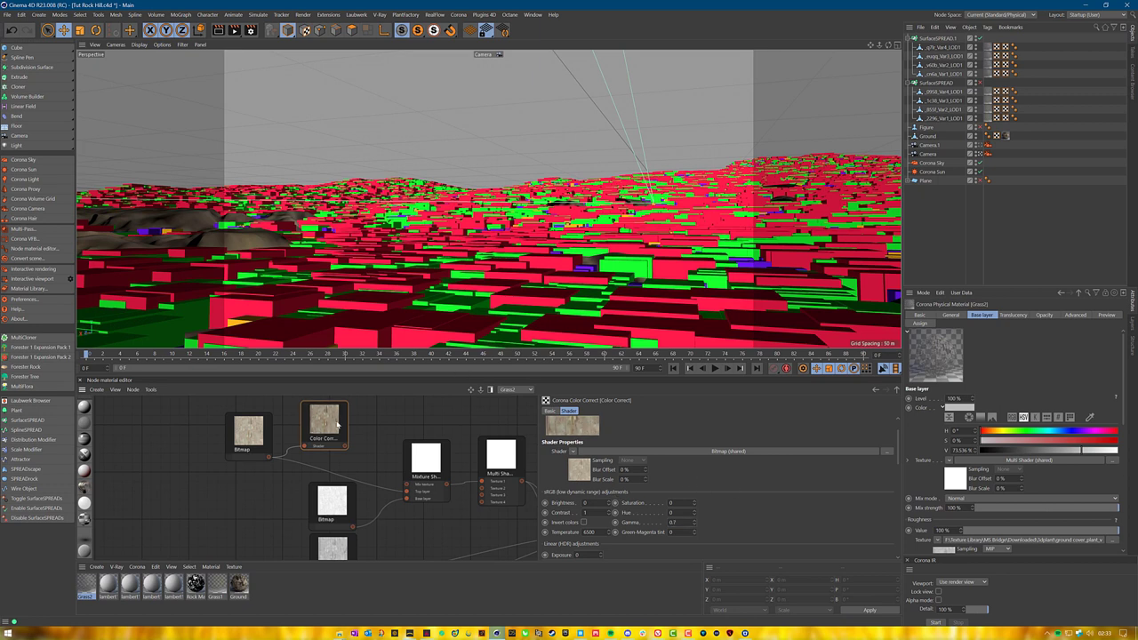
left_click_drag(345, 453, 406, 491)
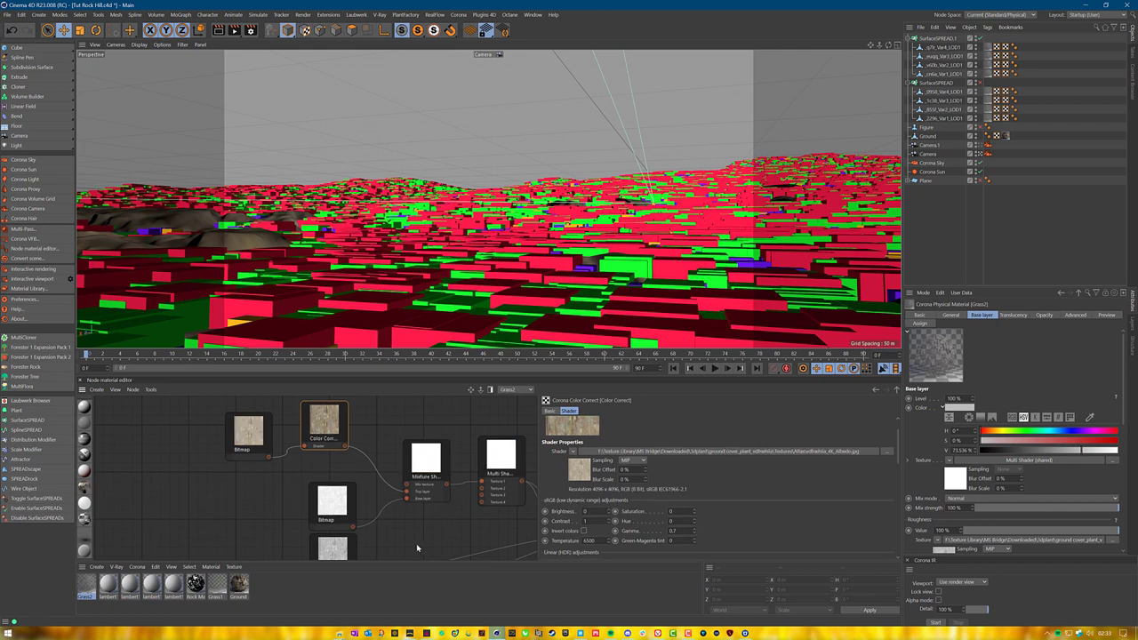
Restart the interactive viewport render and set the Color Correct gamma to 0.4.
left_click(934, 623)
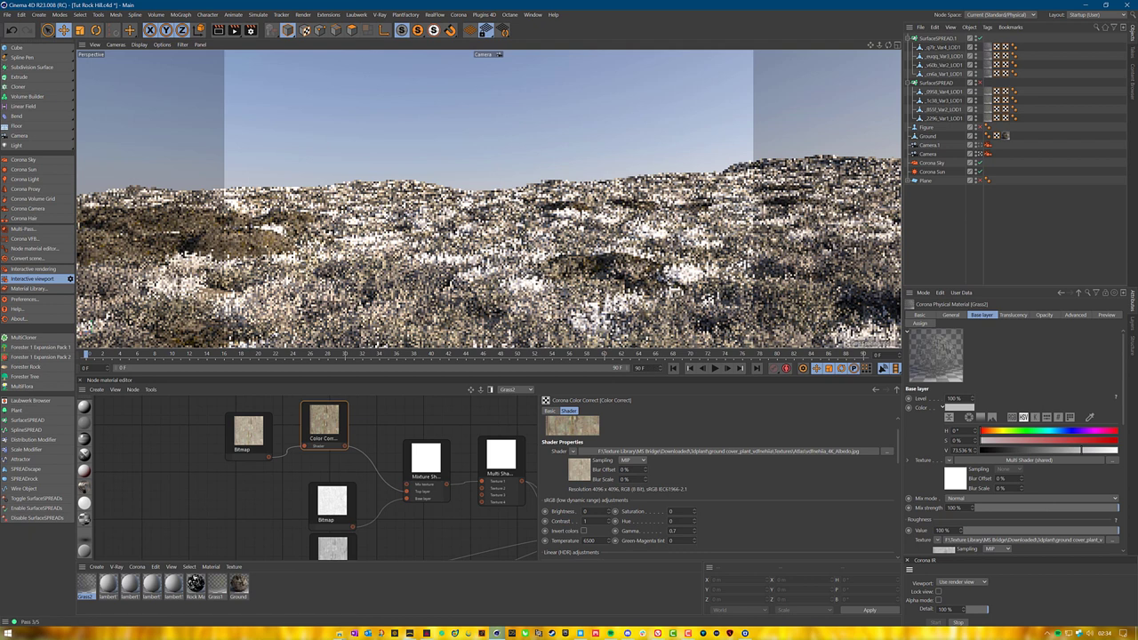
left_click_drag(679, 530, 630, 532)
key("BackSpace")
type("0.4")
key("Return")
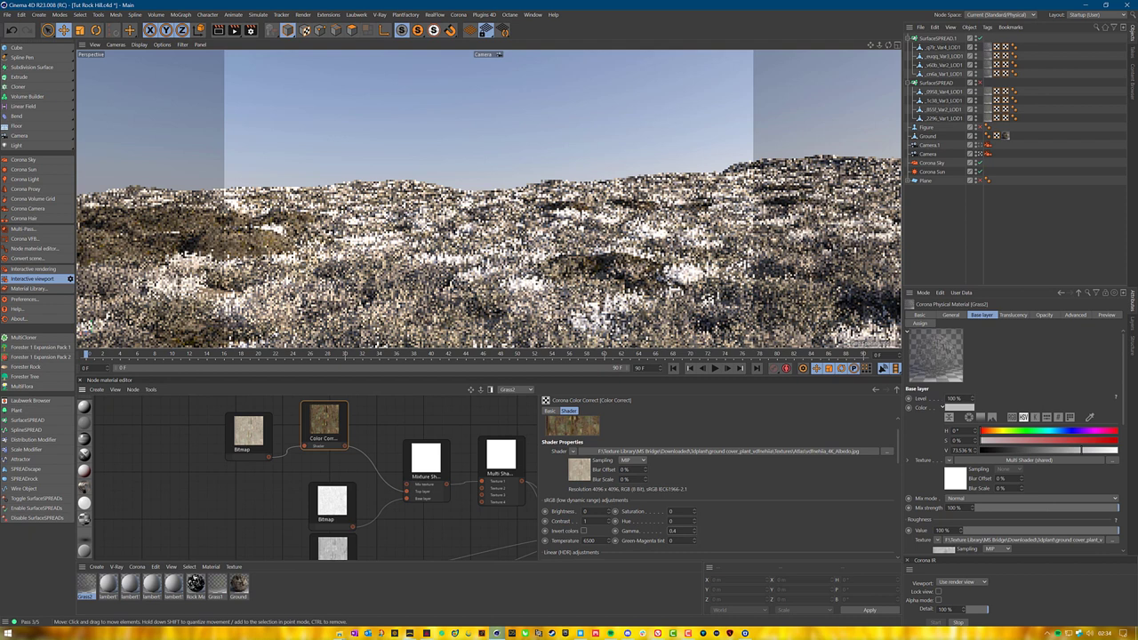
Try a Color Correct brightness of -0.5, and change it to -0.1.
left_click(444, 501)
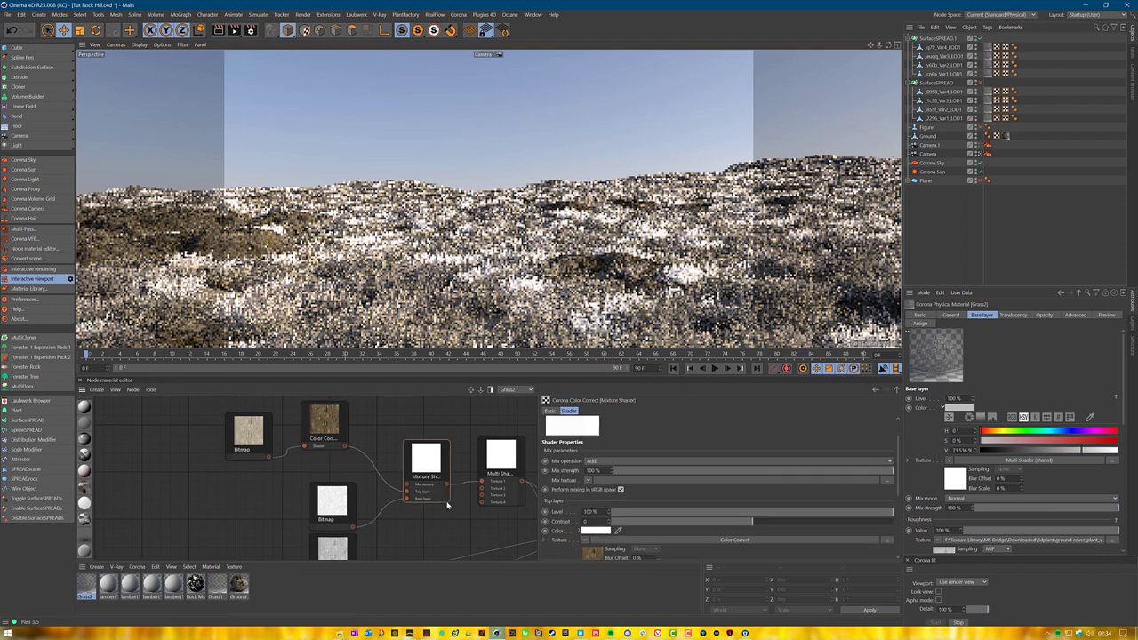
left_click(321, 417)
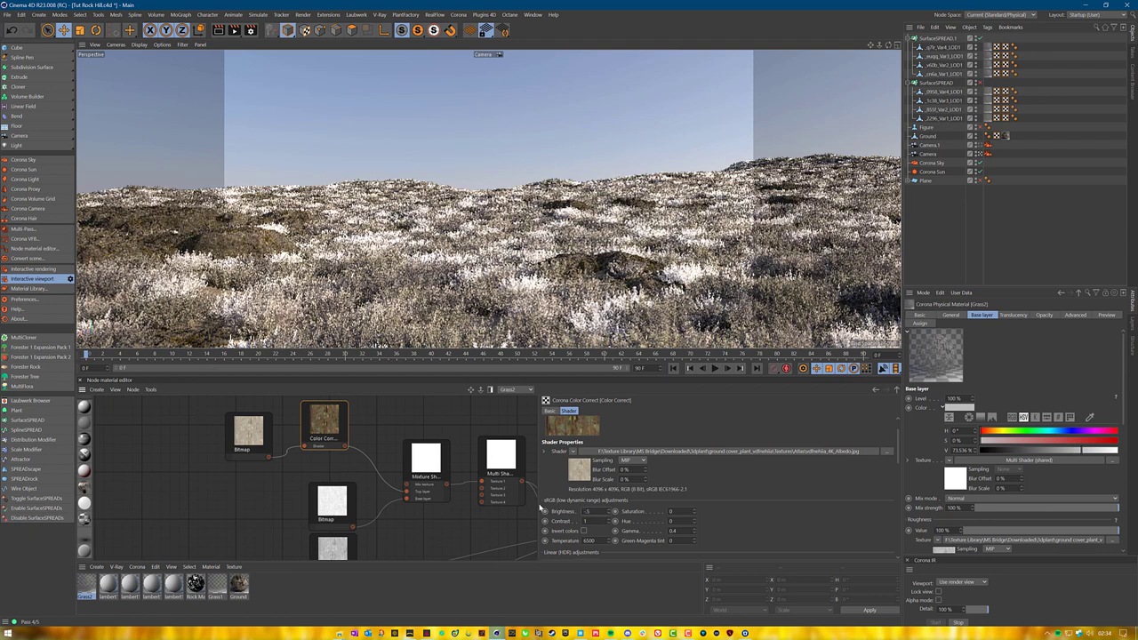
key("Return")
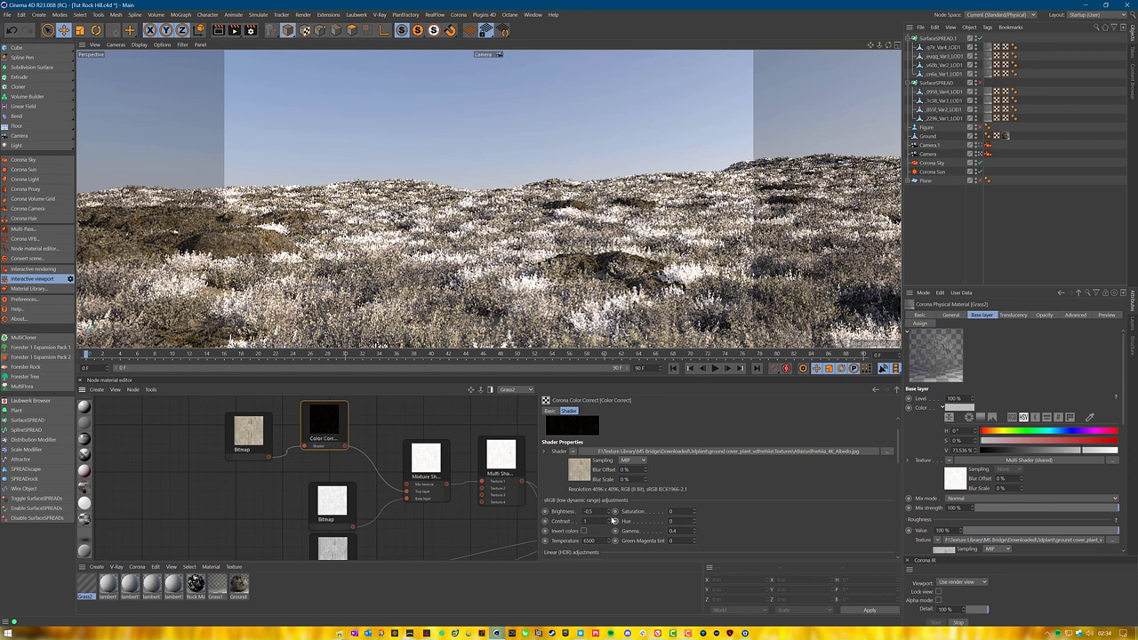
double_click(587, 512)
type("-")
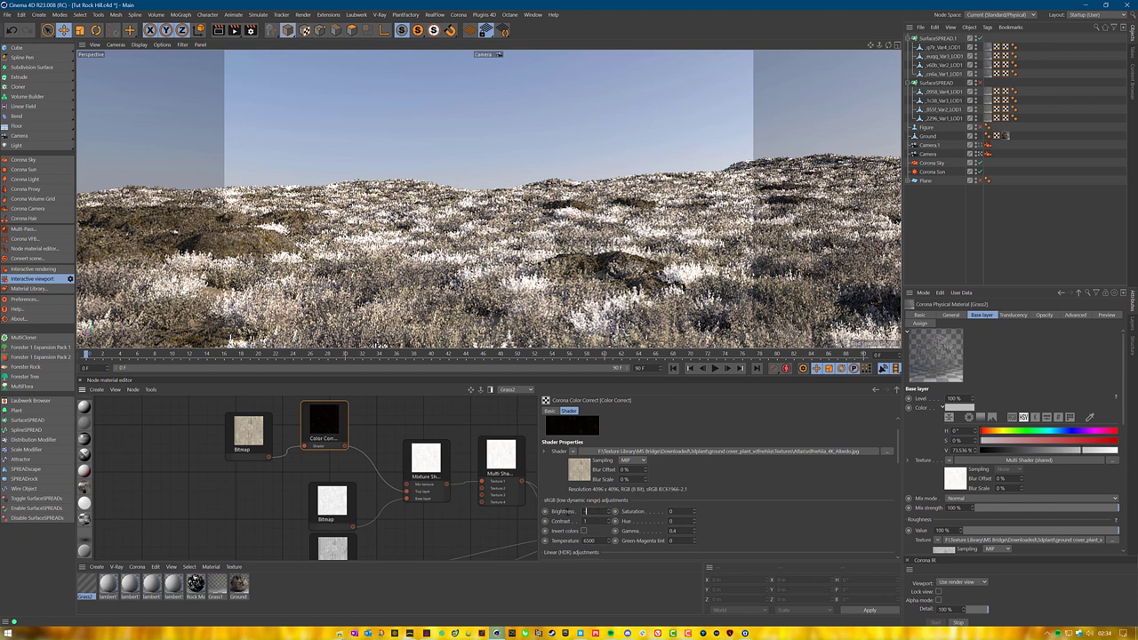
type("-.1")
key("Return")
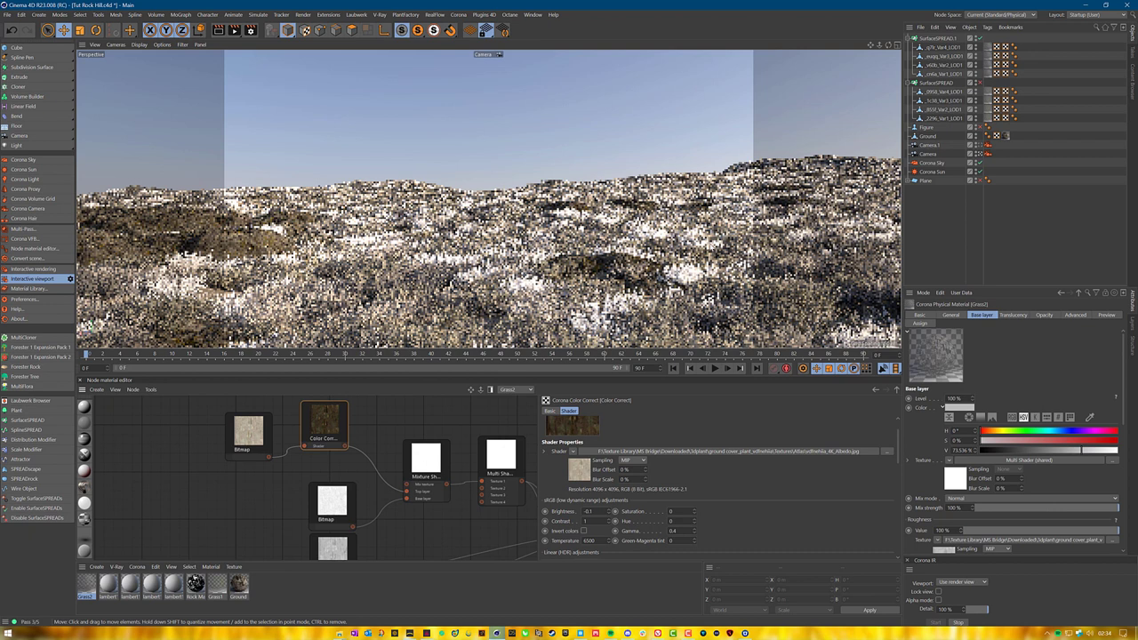
Examine the settings of the AO bitmap and the Multi Shader against the rendered grass.
middle_click_drag(459, 528, 354, 487)
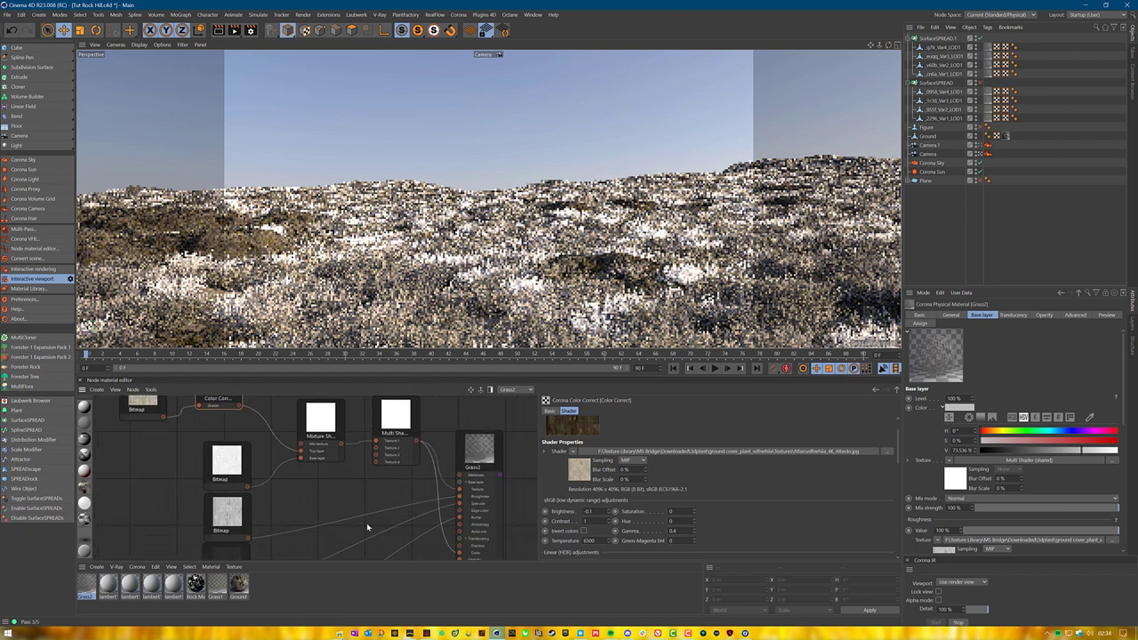
left_click(224, 467)
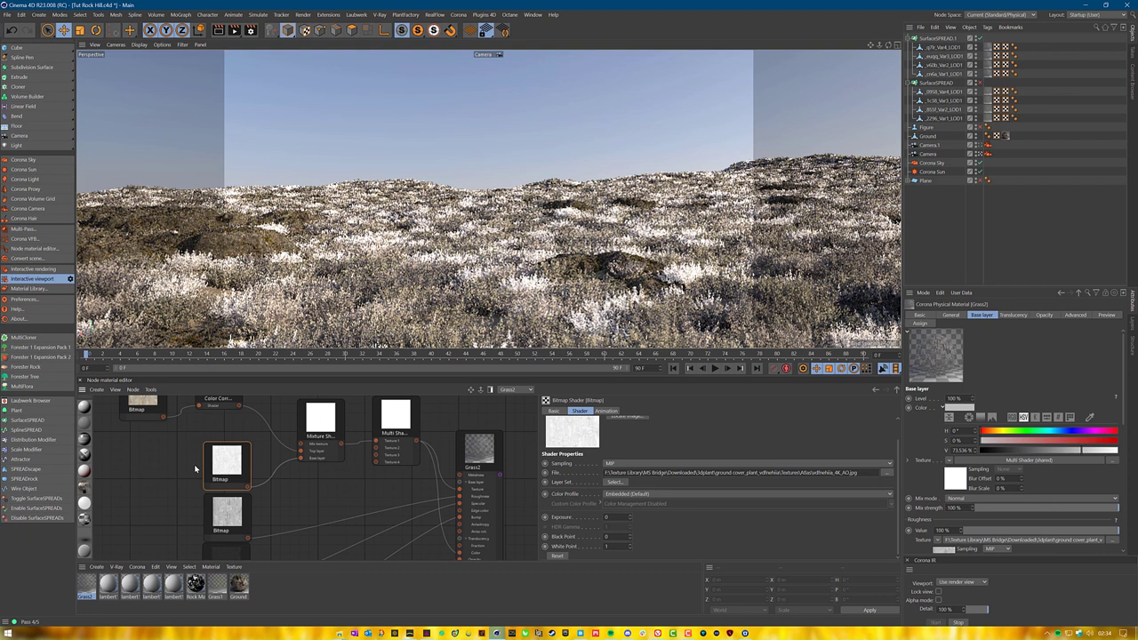
middle_click_drag(194, 464, 289, 490)
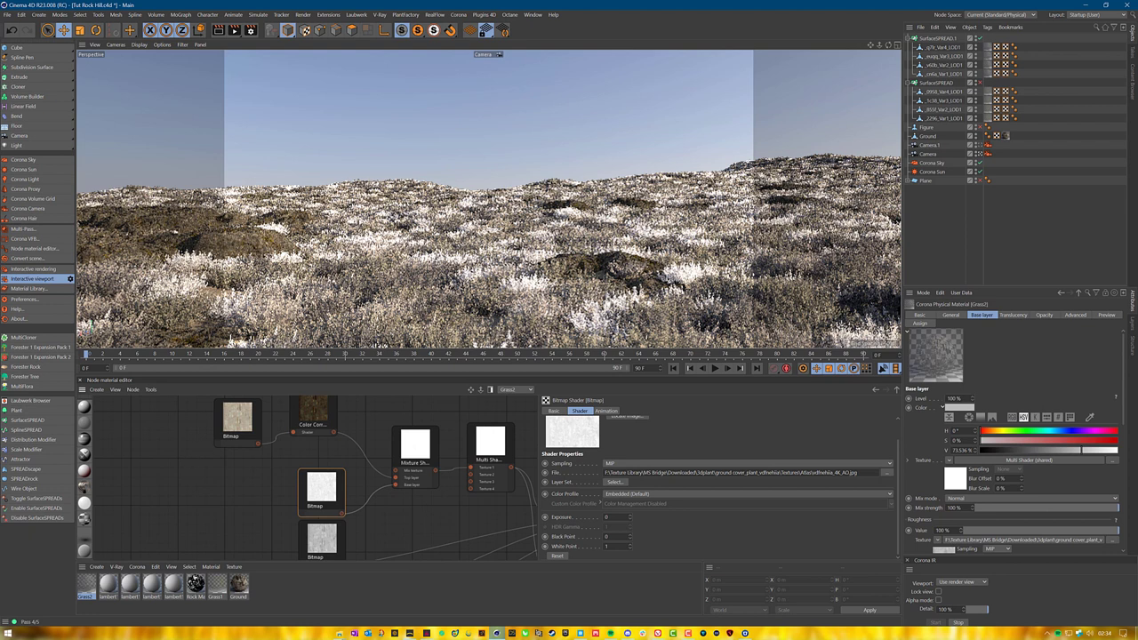
middle_click_drag(534, 478, 408, 452)
left_click(357, 419)
scroll(590, 524, "down", 1)
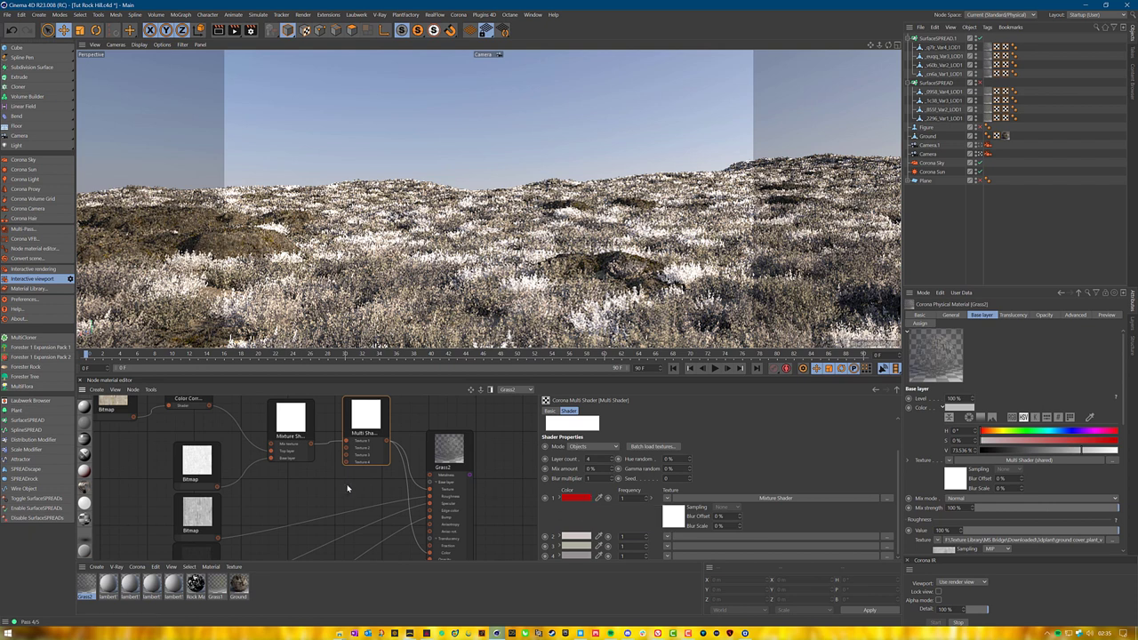
middle_click_drag(214, 465, 325, 496)
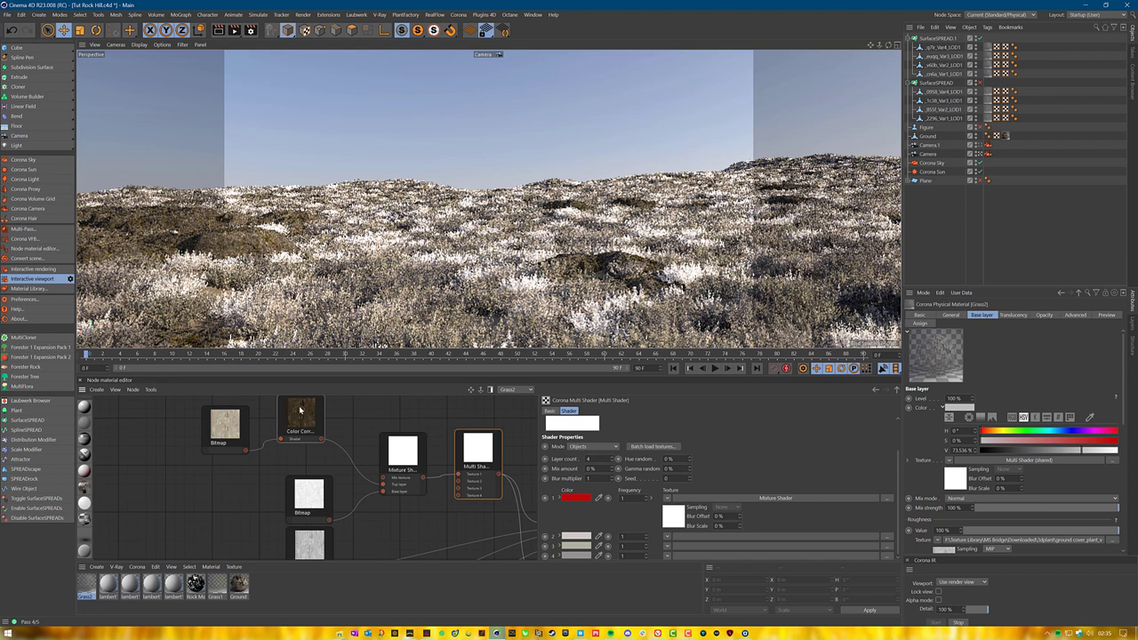
Try a Color Correct gamma of 0.01, and change it to 0.1.
left_click(300, 409)
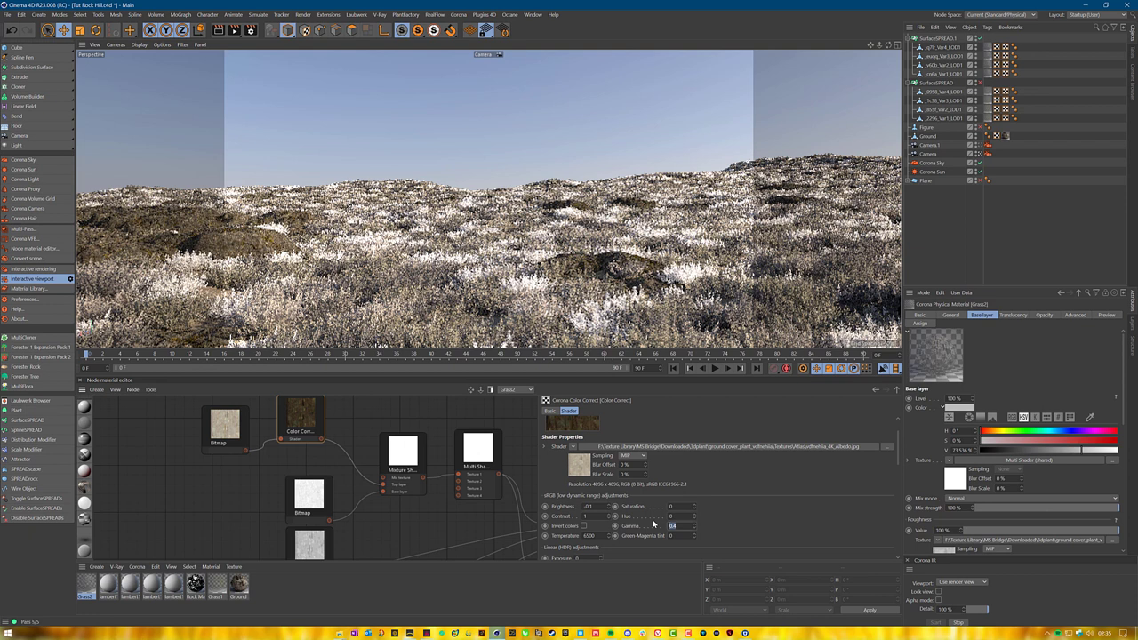
type("0.01")
left_click(719, 516)
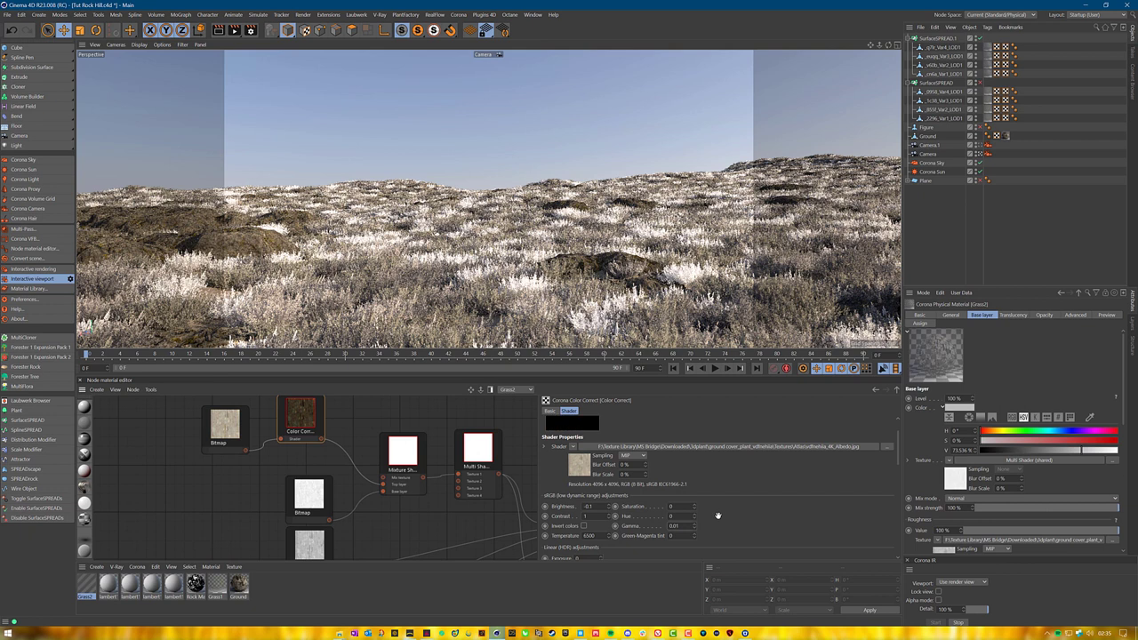
left_click(675, 525)
type("0.1")
key("Return")
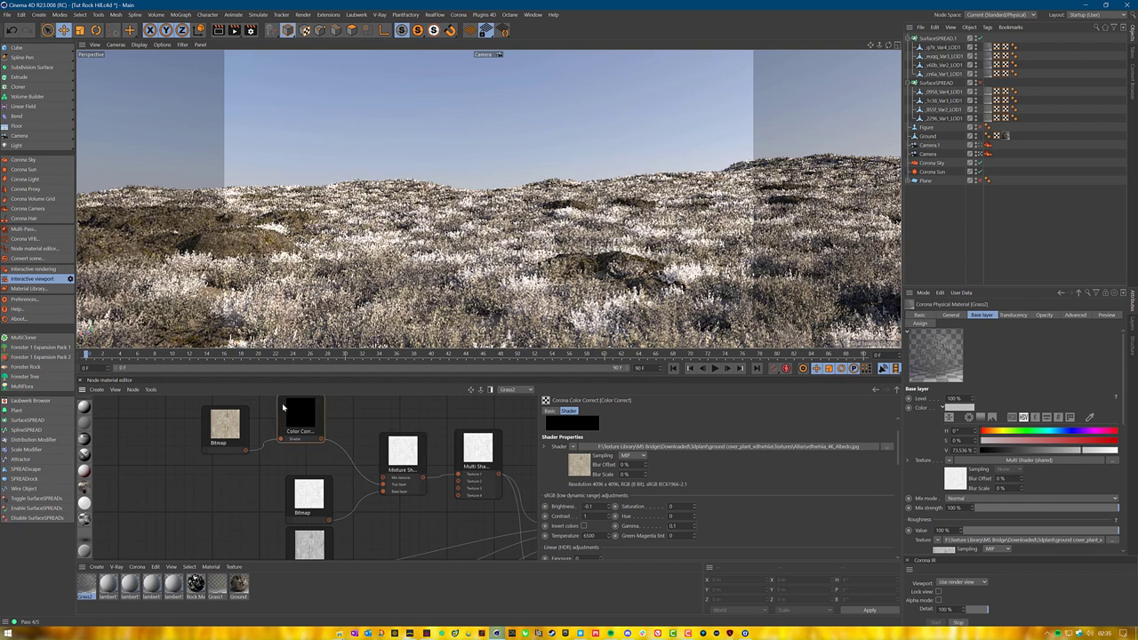
Delete the Color Correct shader and reconnect the Albedo bitmap directly to the Mixture Shader's top layer.
key("Delete")
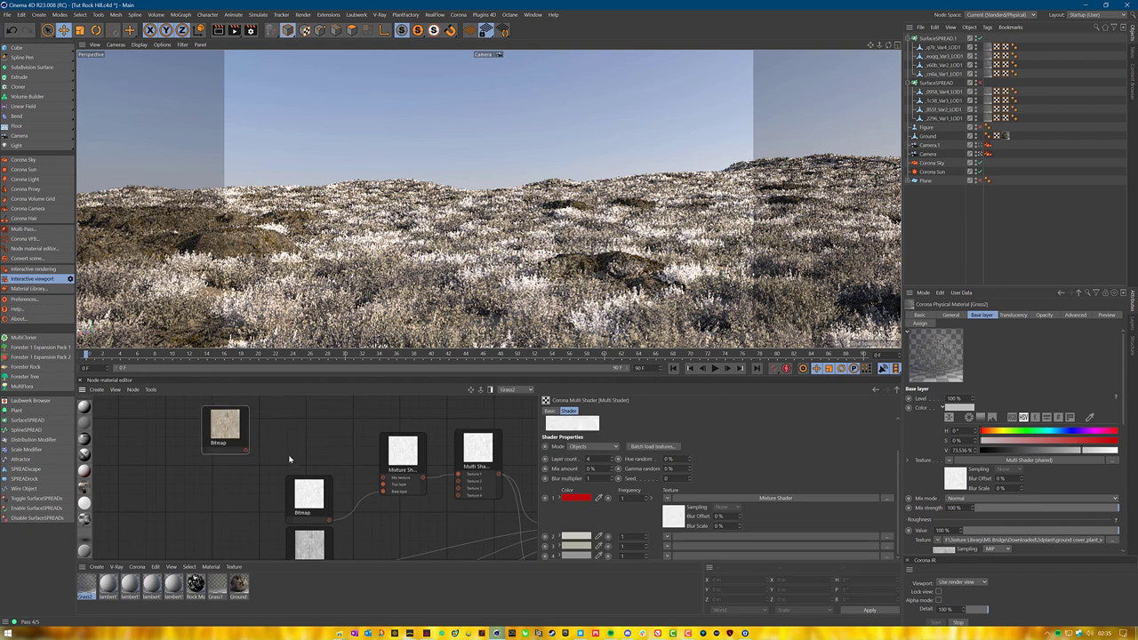
left_click_drag(245, 450, 384, 477)
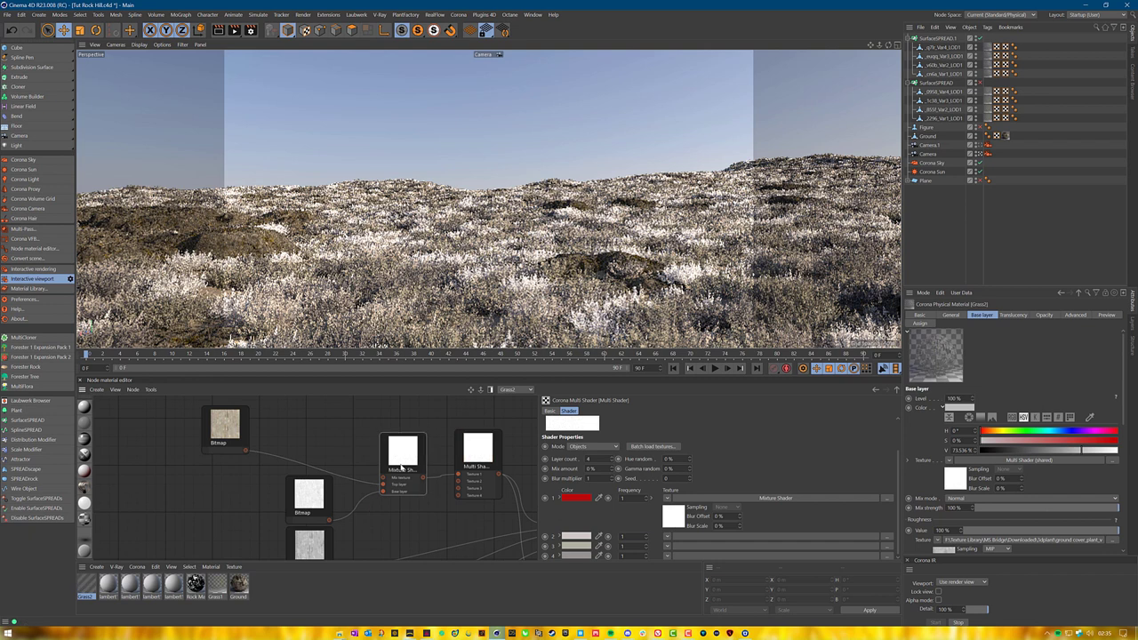
left_click(402, 452)
left_click(477, 451)
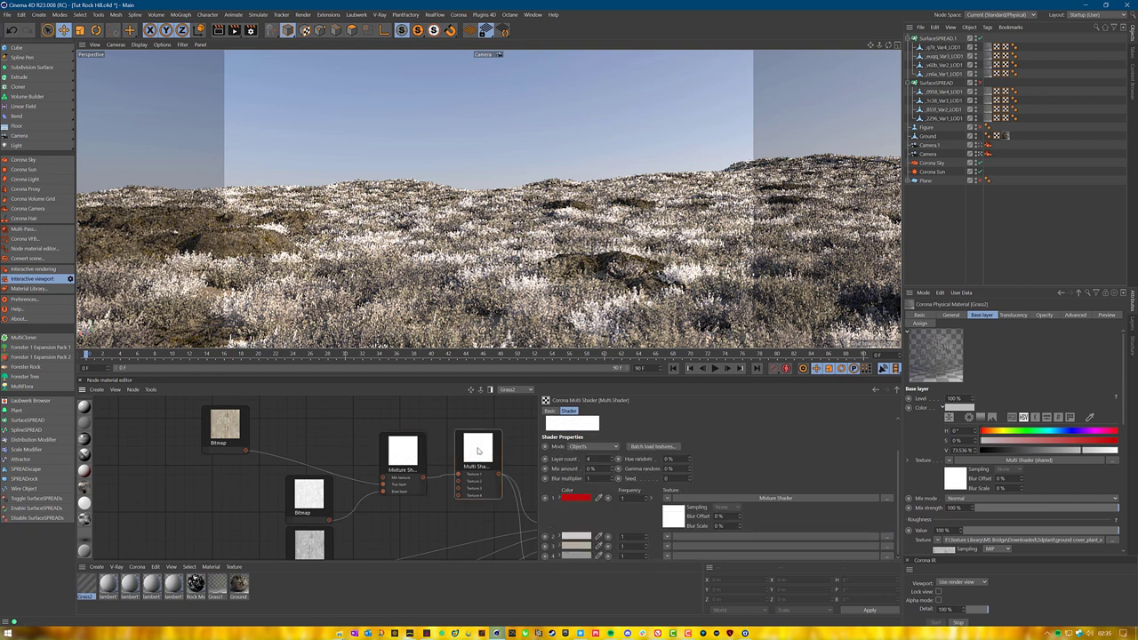
Change the mix operation of the Grass2 material's Mixture Shader to Multiply.
left_click(406, 455)
left_click(601, 456)
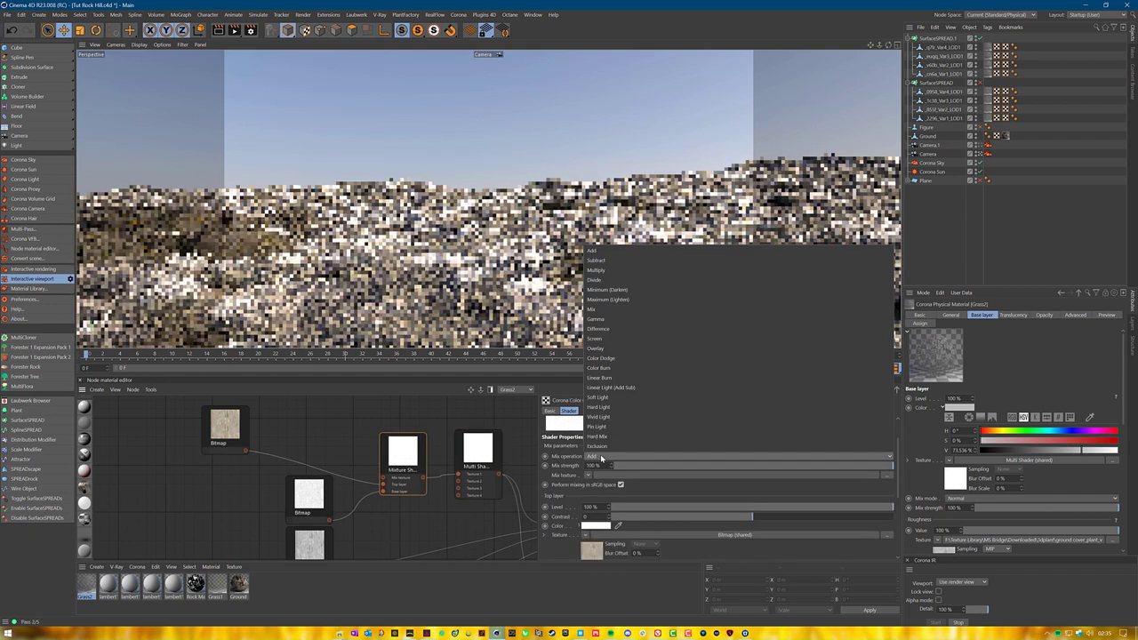
left_click(596, 270)
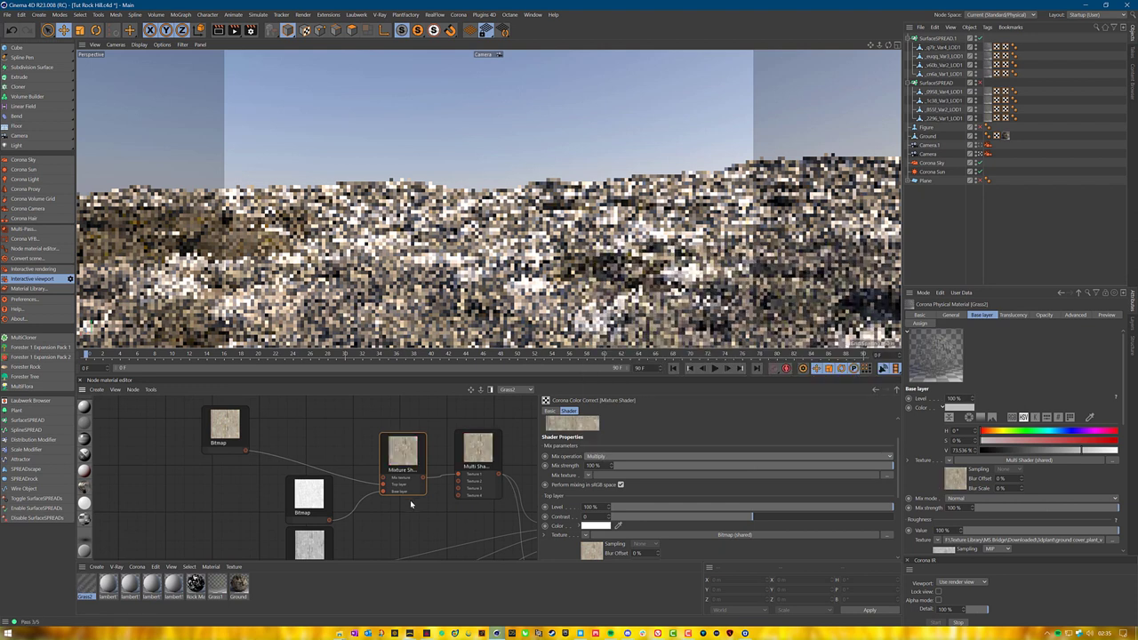
Move the albedo bitmap node into line with the column of other bitmap nodes in the Grass2 material.
middle_click_drag(433, 518, 406, 482)
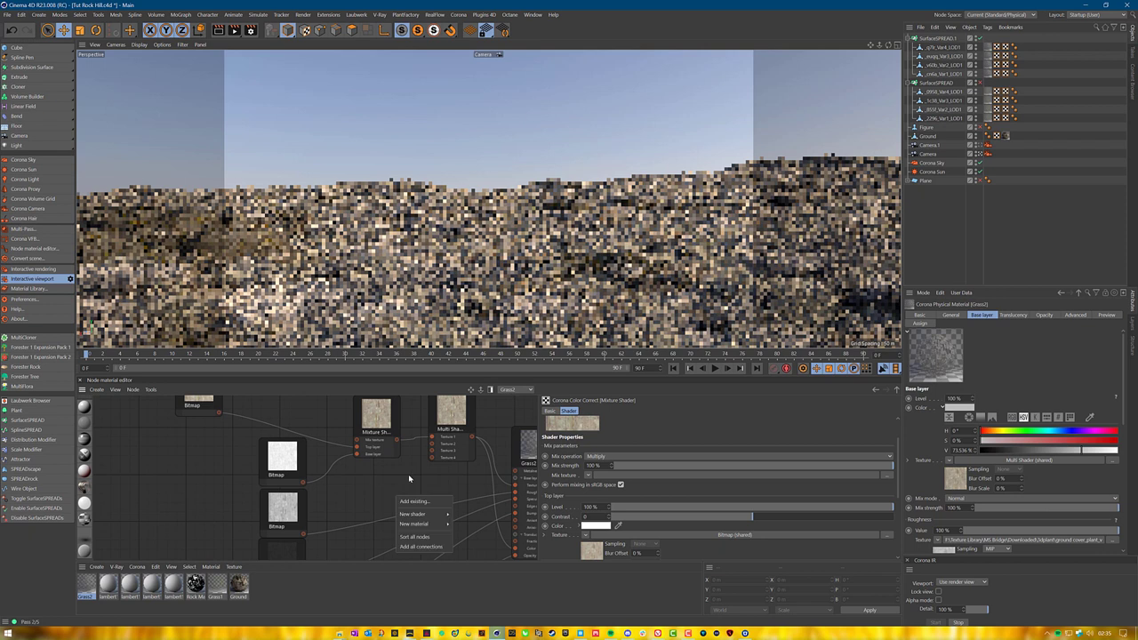
middle_click_drag(351, 411, 126, 465)
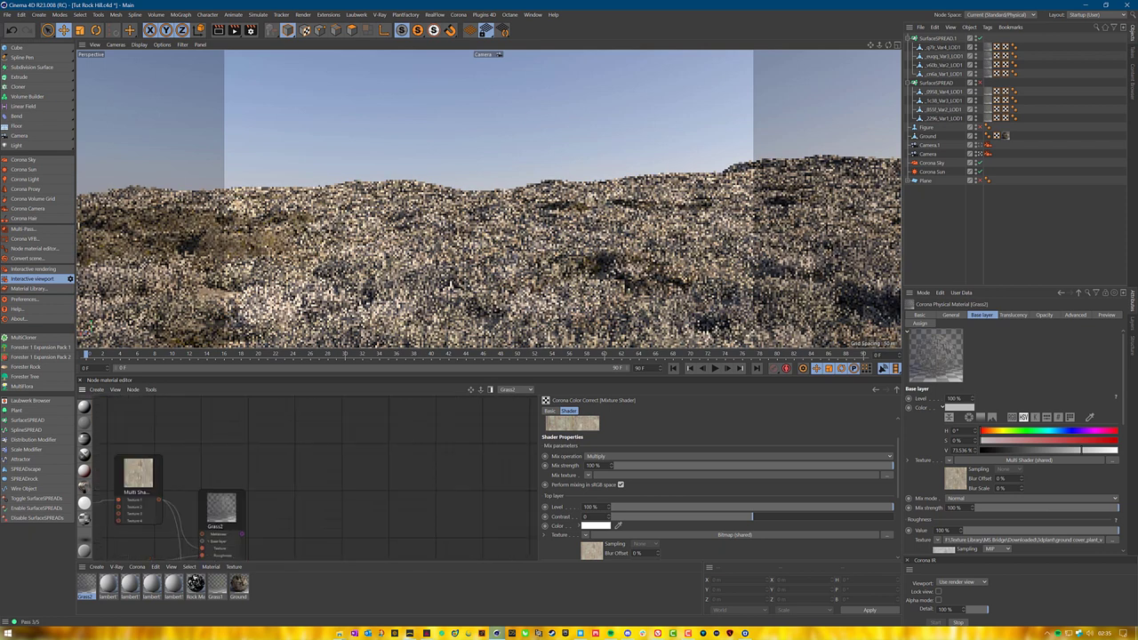
middle_click_drag(322, 446, 198, 476)
middle_click_drag(129, 524, 480, 424)
left_click_drag(201, 403, 265, 418)
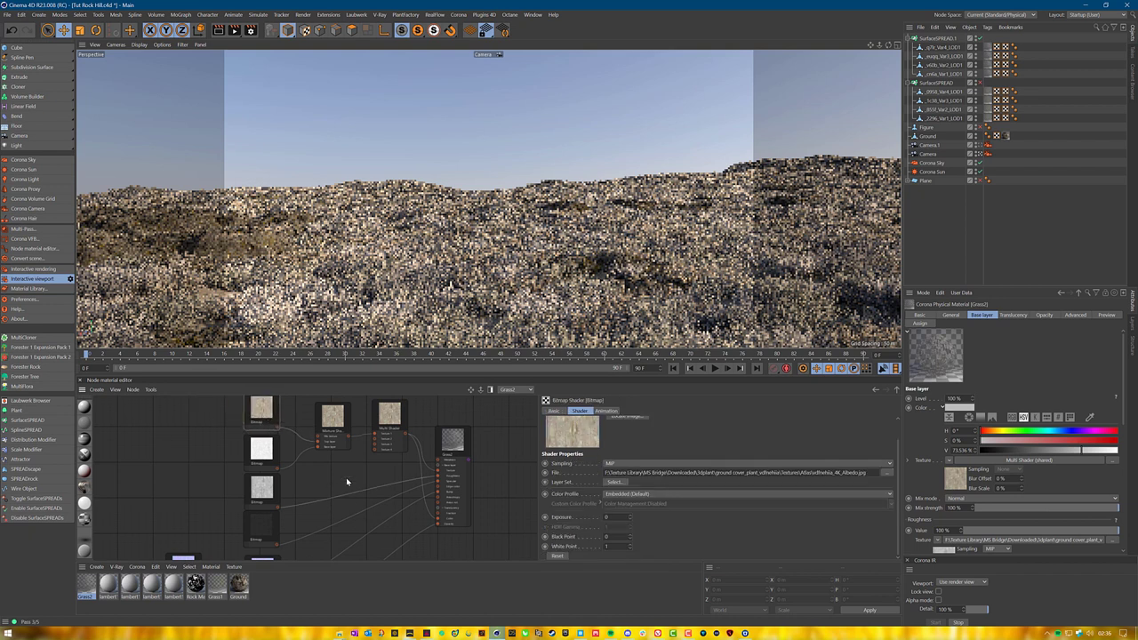
middle_click_drag(346, 484, 318, 497)
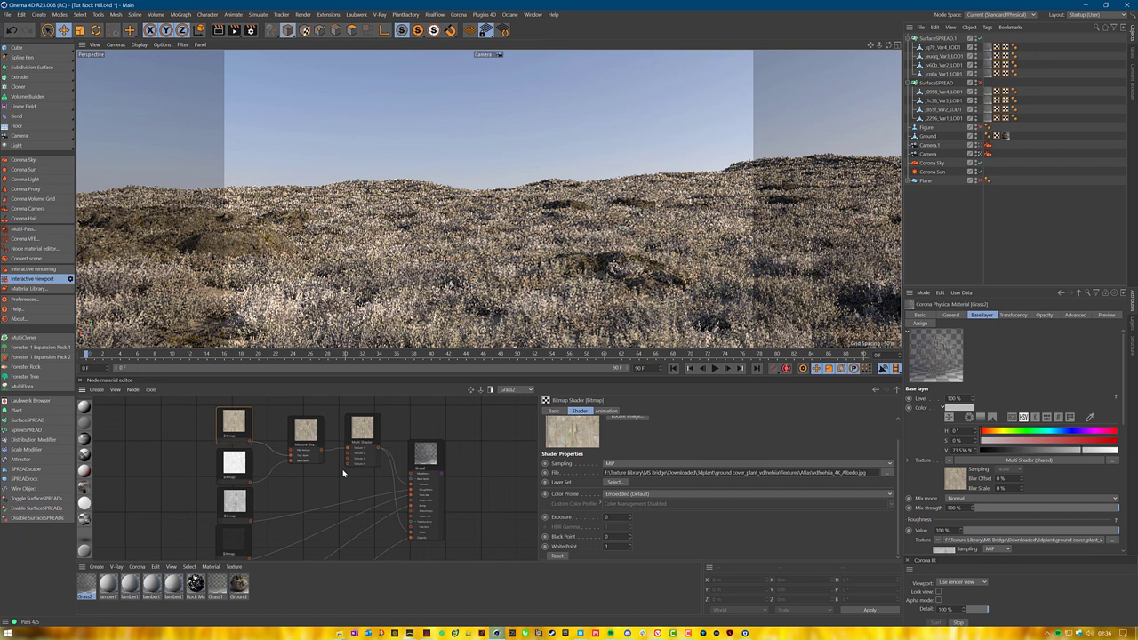
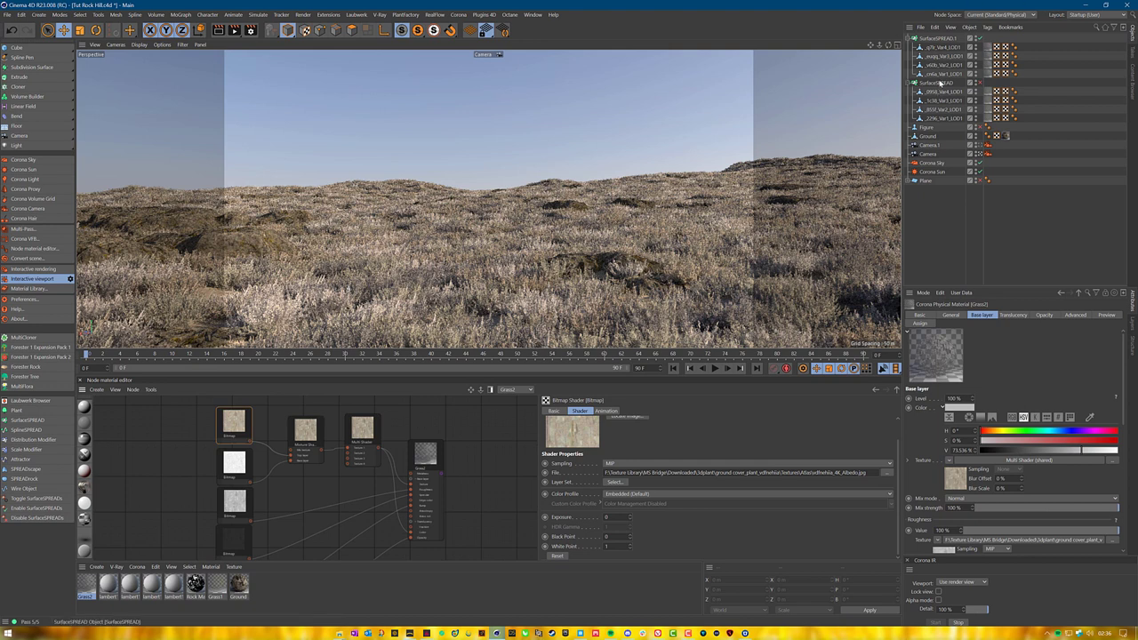
Stop the Corona interactive rendering in the viewport.
left_click(935, 82)
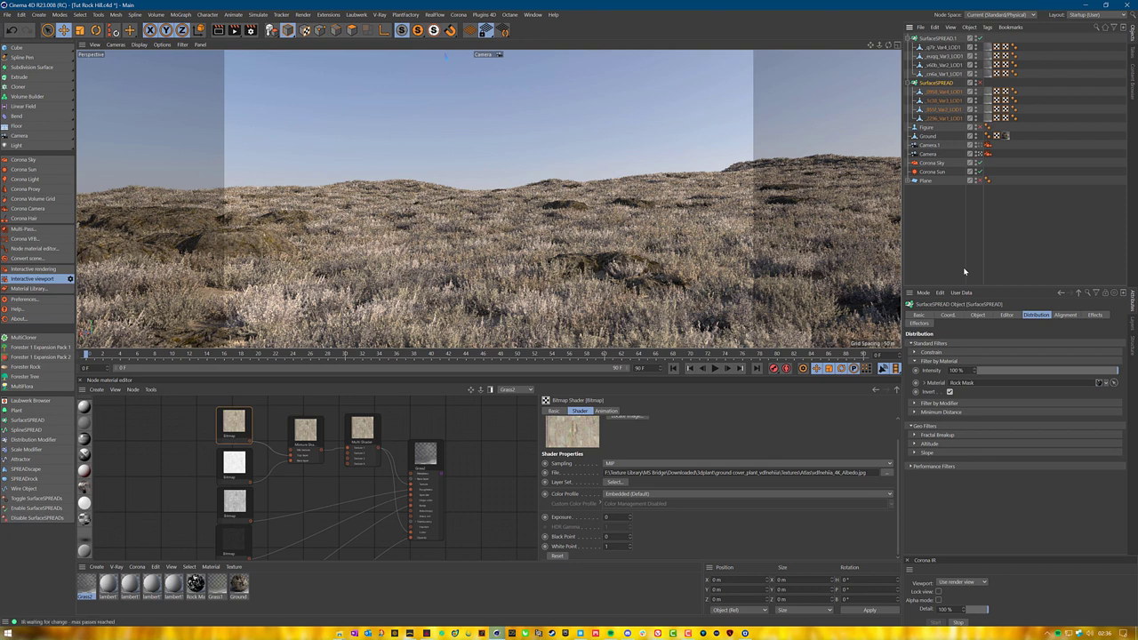
left_click(942, 41)
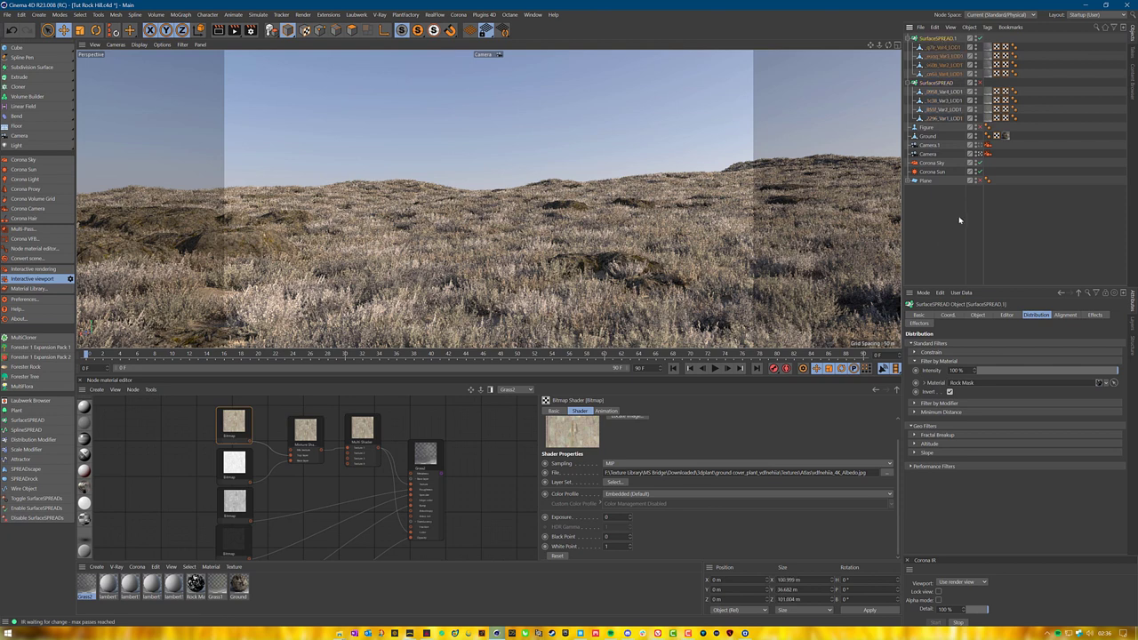
left_click(961, 624)
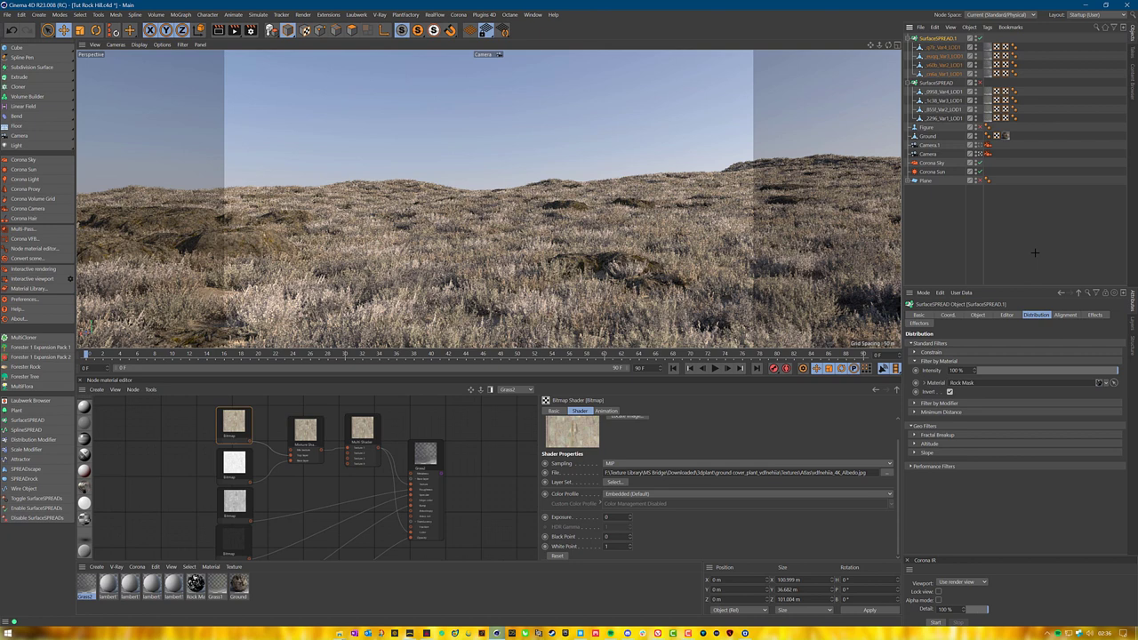
left_click(983, 229)
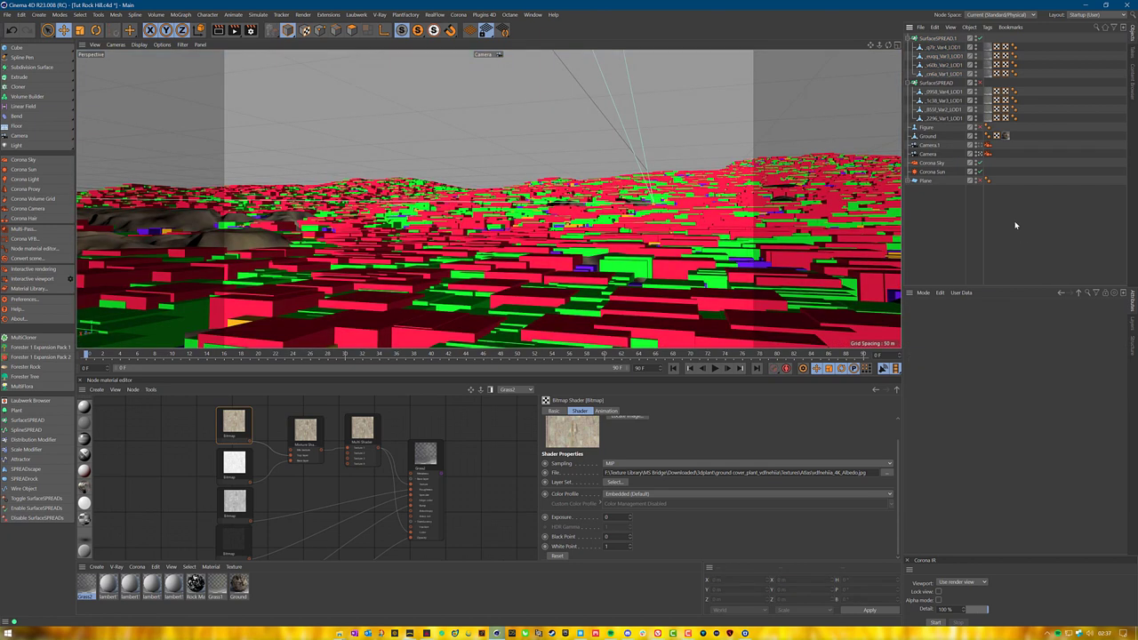
Assign Camera to SurfaceSPREAD.1's performance filters and enable its camera cone with a correction angle of 2°.
left_click(947, 44)
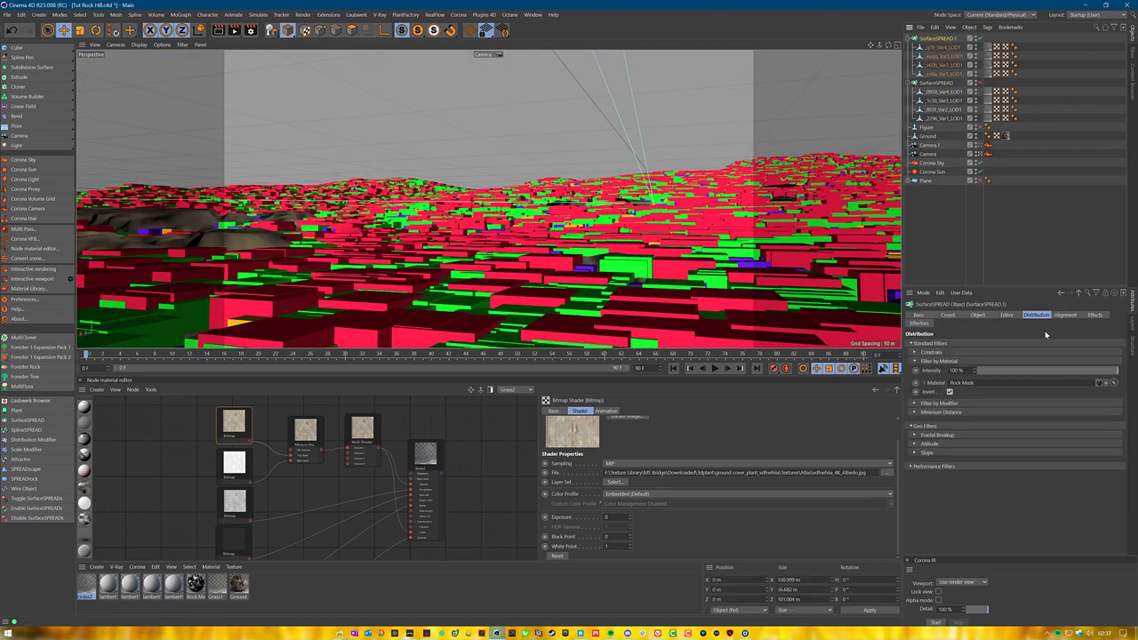
left_click(912, 466)
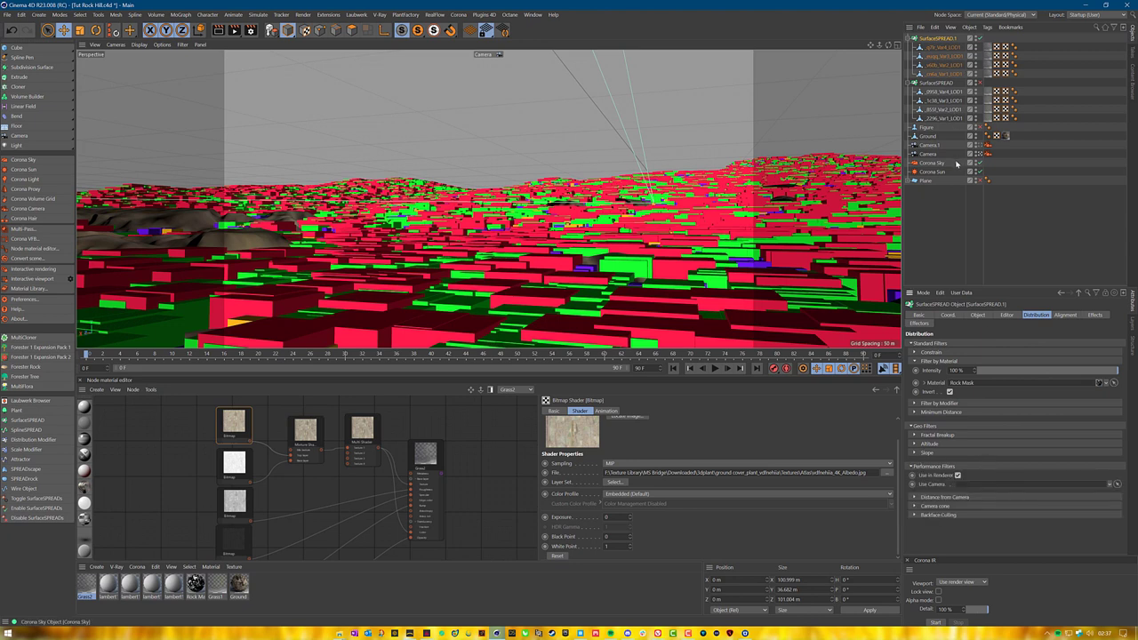
left_click_drag(930, 154, 993, 487)
left_click(913, 507)
left_click(963, 514)
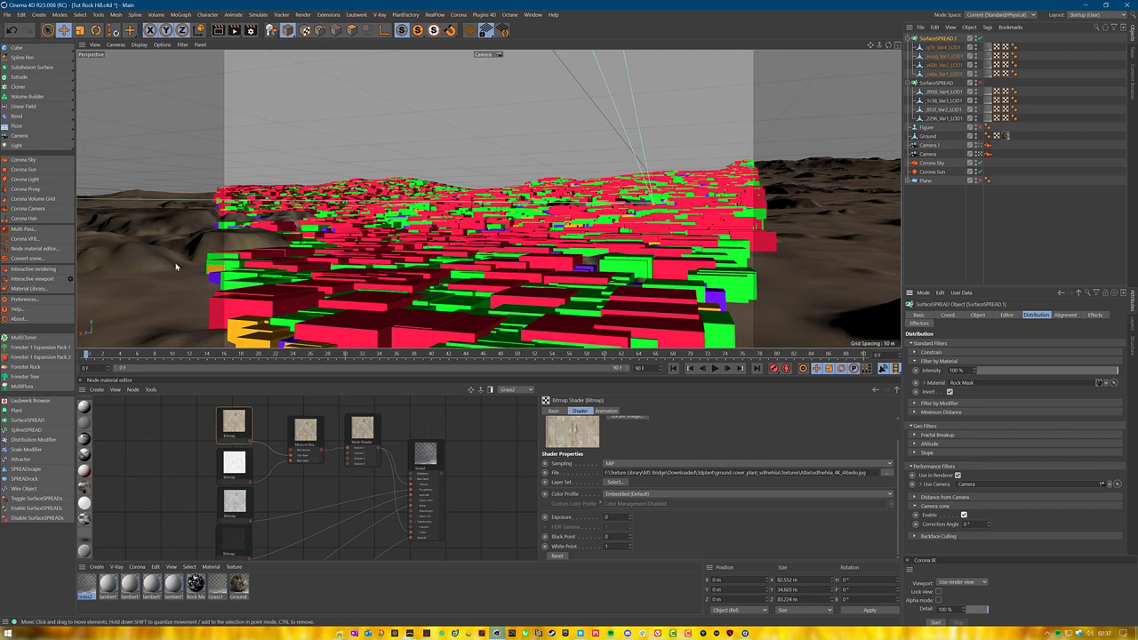
left_click(988, 522)
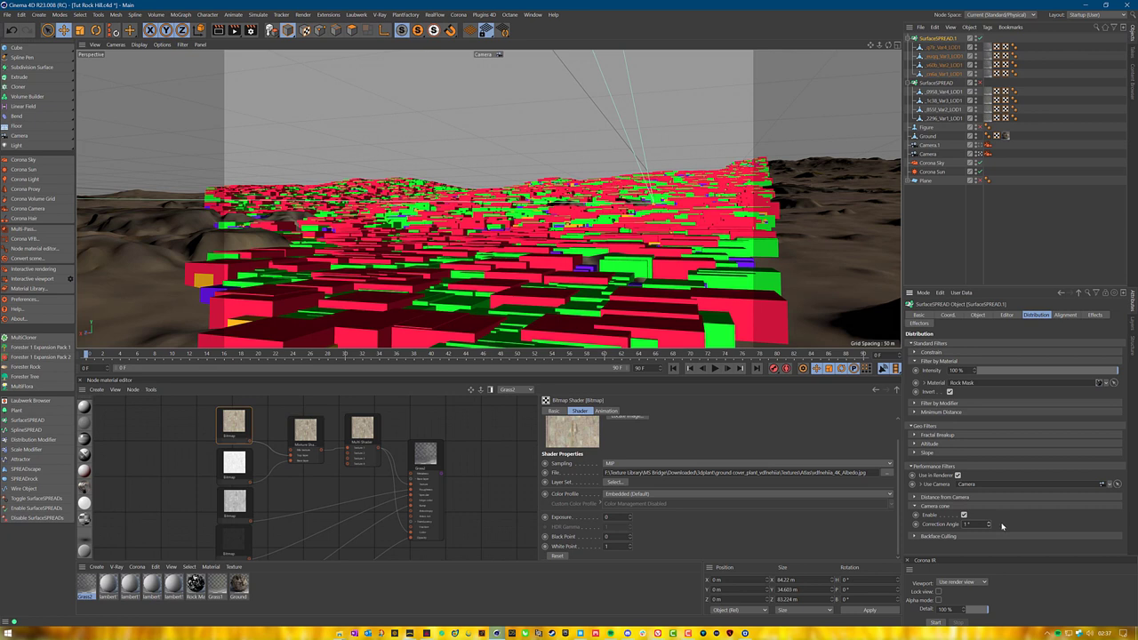
left_click(989, 522)
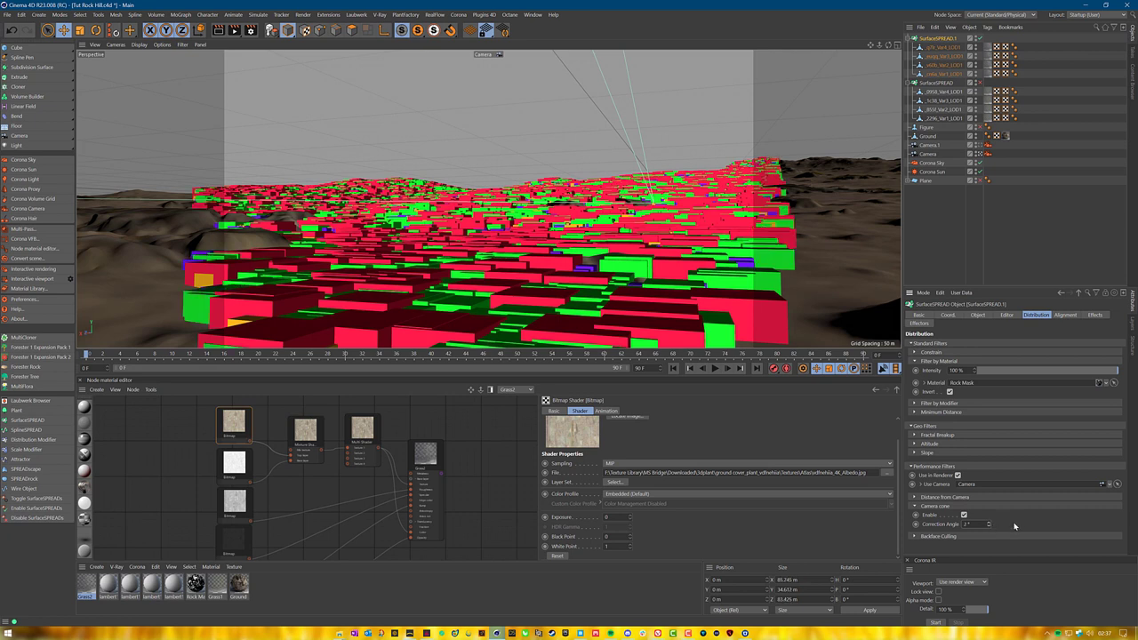
left_click(1075, 248)
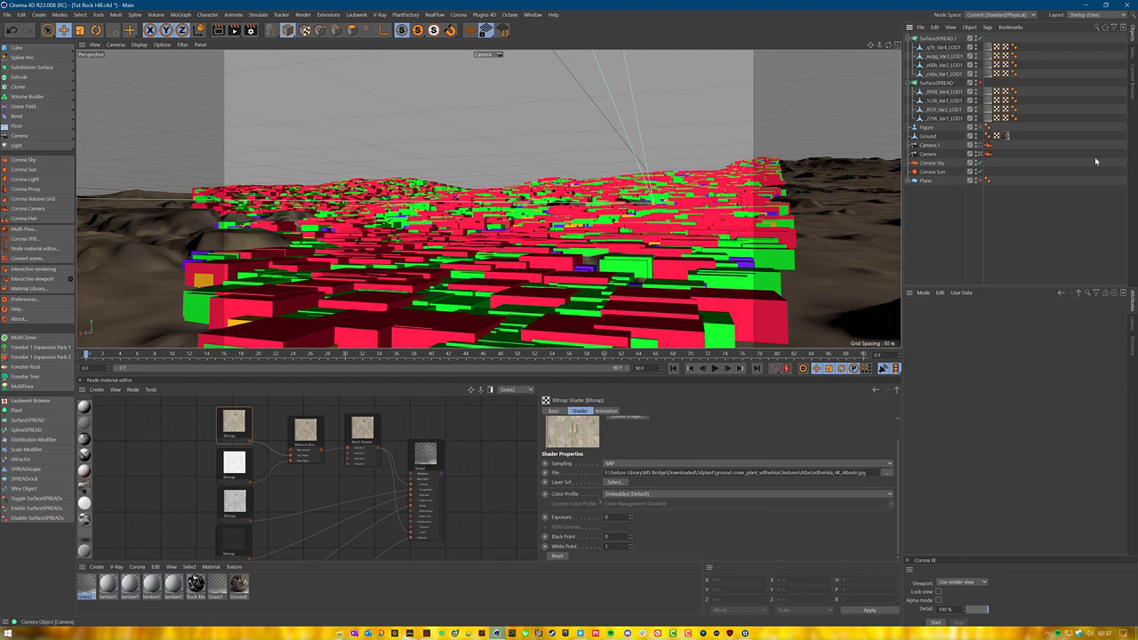
Give SurfaceSPREAD.1 a random scale intensity of 100%, driven by noise with a noise scale of 5.
left_click(937, 39)
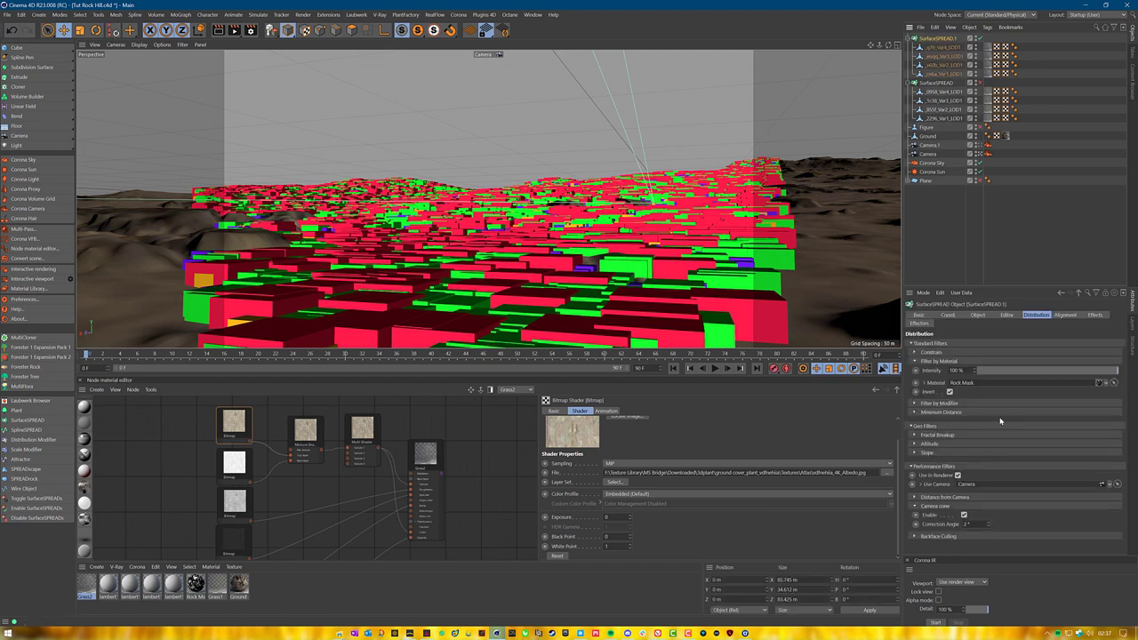
left_click(1094, 315)
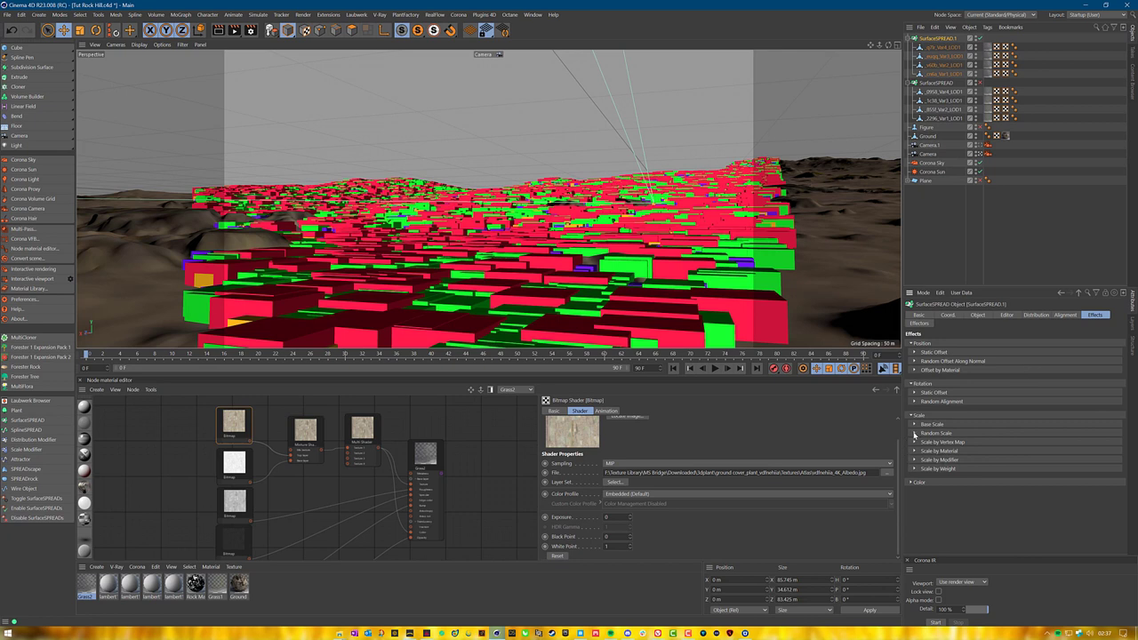
left_click(915, 433)
left_click_drag(997, 446, 1122, 444)
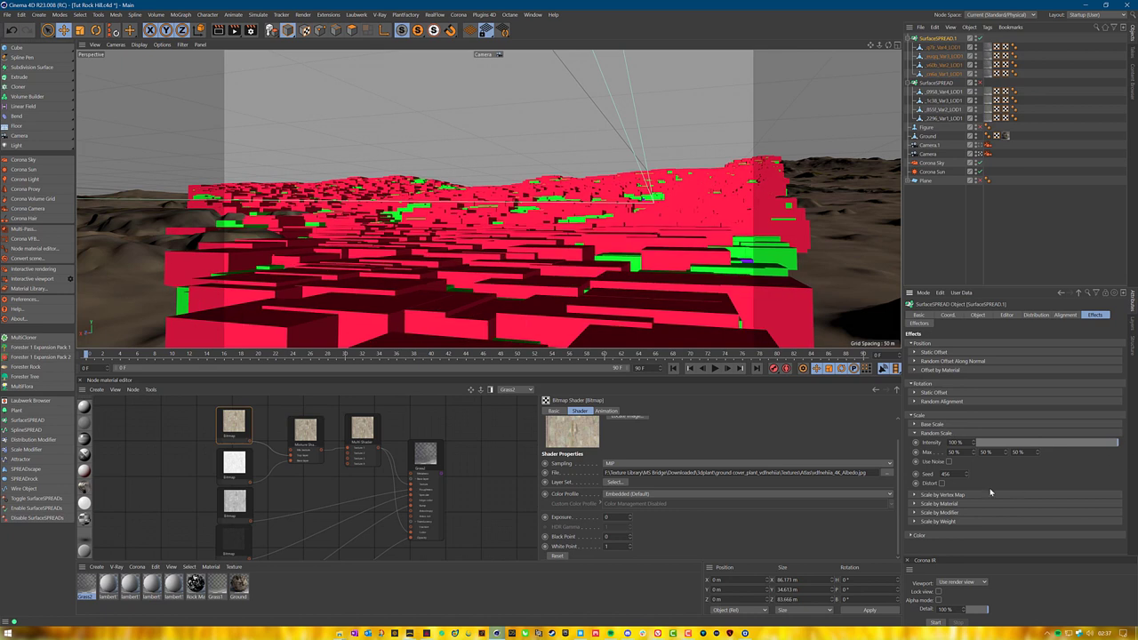
left_click(948, 462)
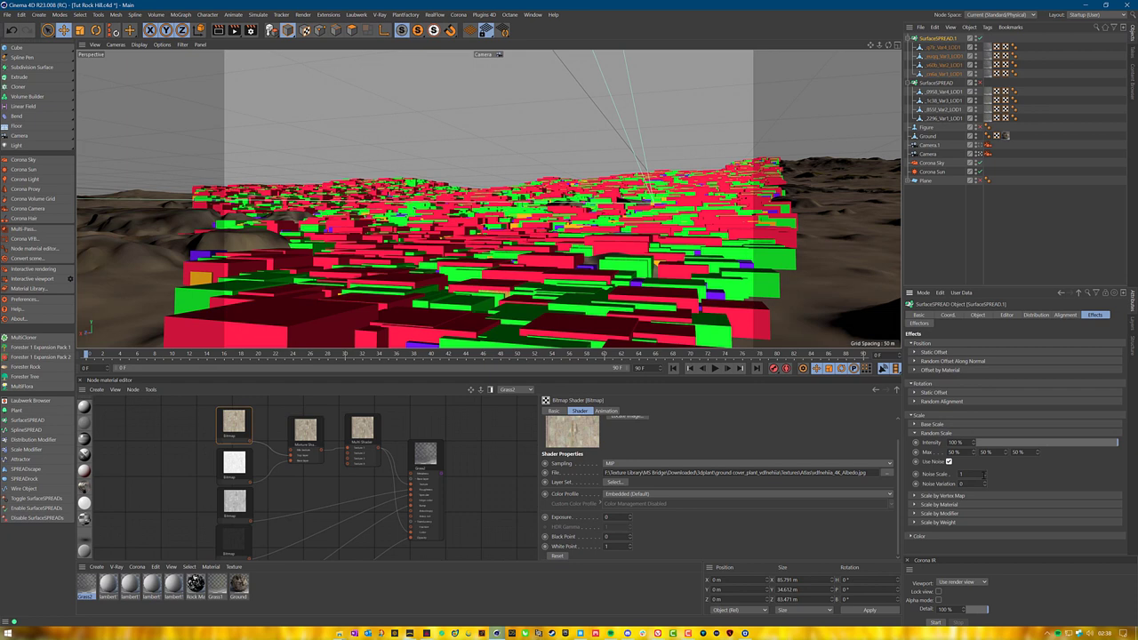
left_click_drag(985, 476, 997, 479)
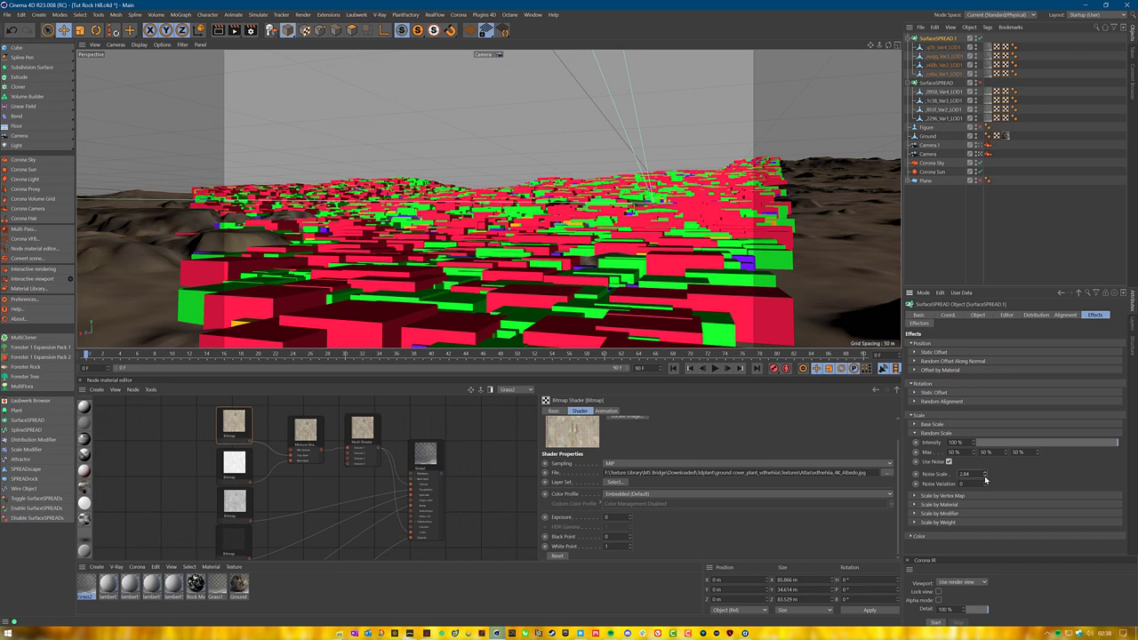
left_click_drag(976, 475, 928, 473)
type("5")
key("Return")
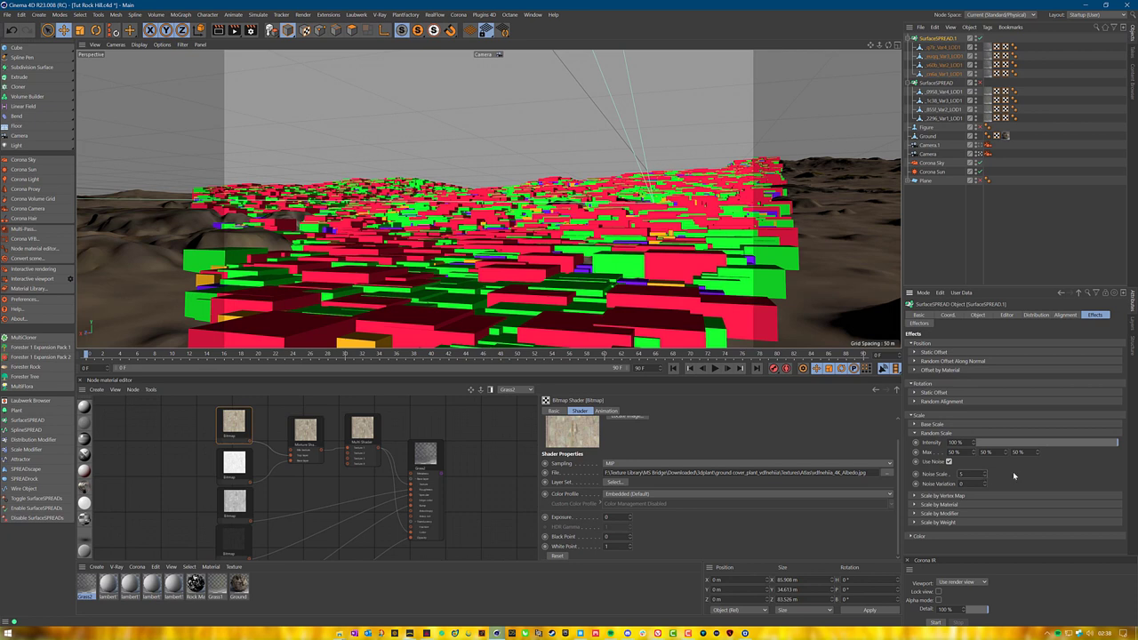
Set SurfaceSPREAD.1's random alignment intensity to 100% and its first maximum angle to 500°.
left_click(924, 402)
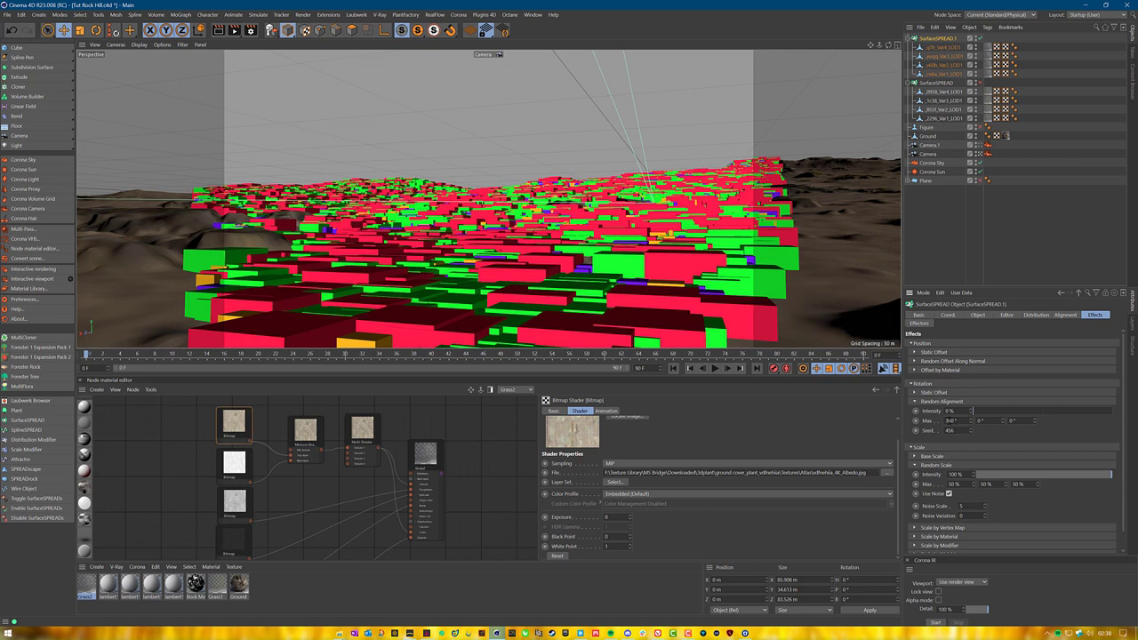
left_click_drag(980, 418, 1128, 415)
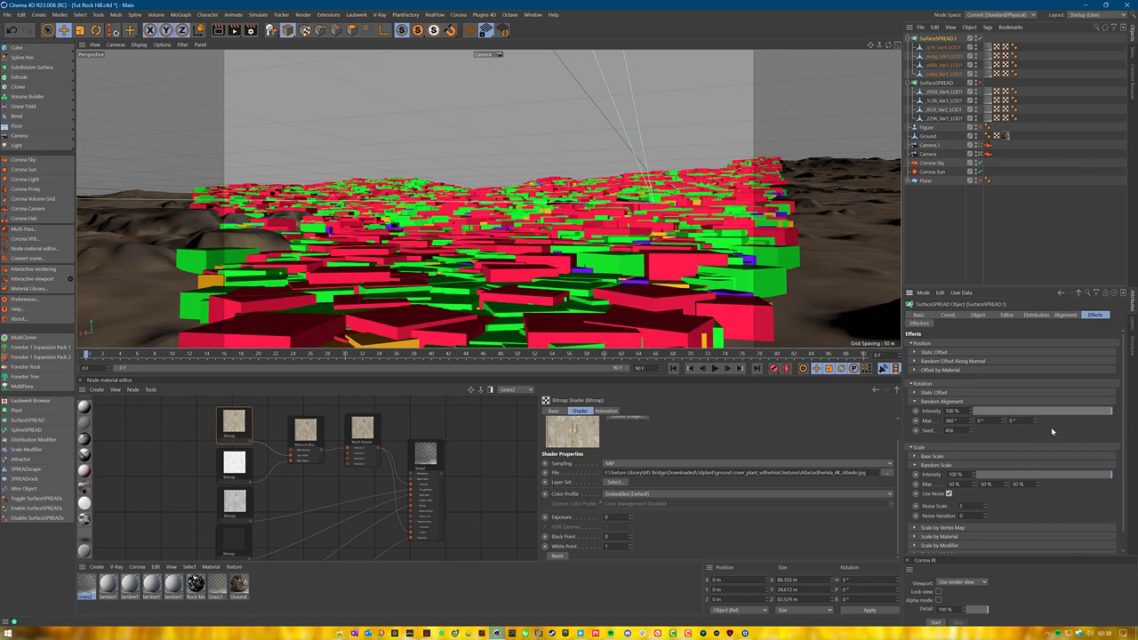
double_click(951, 421)
type("500")
key("Return")
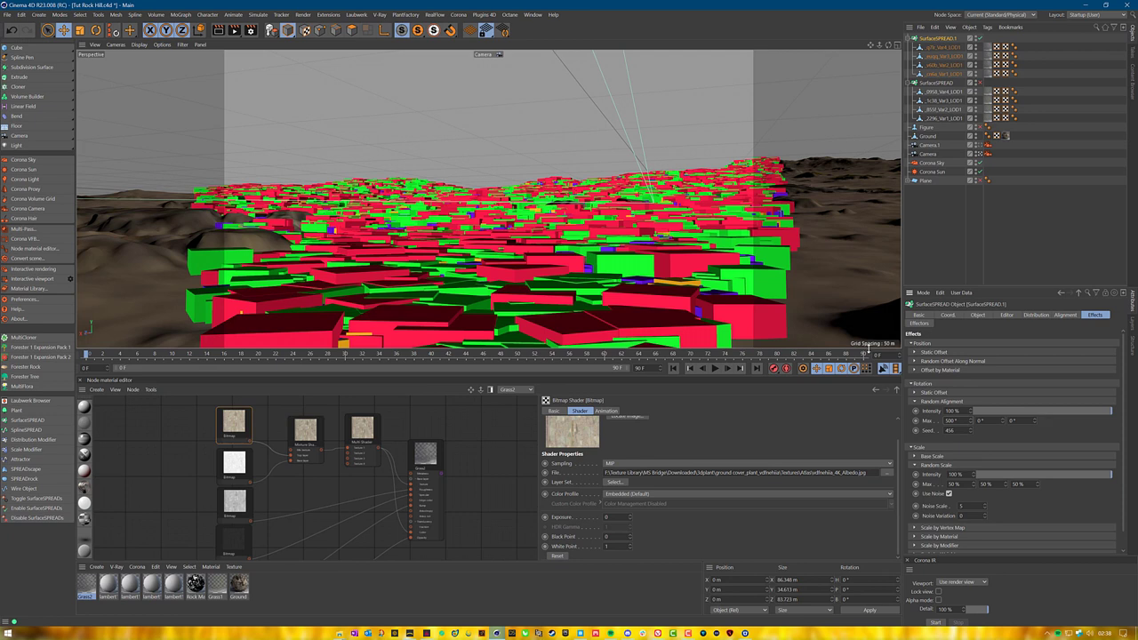
left_click(1021, 251)
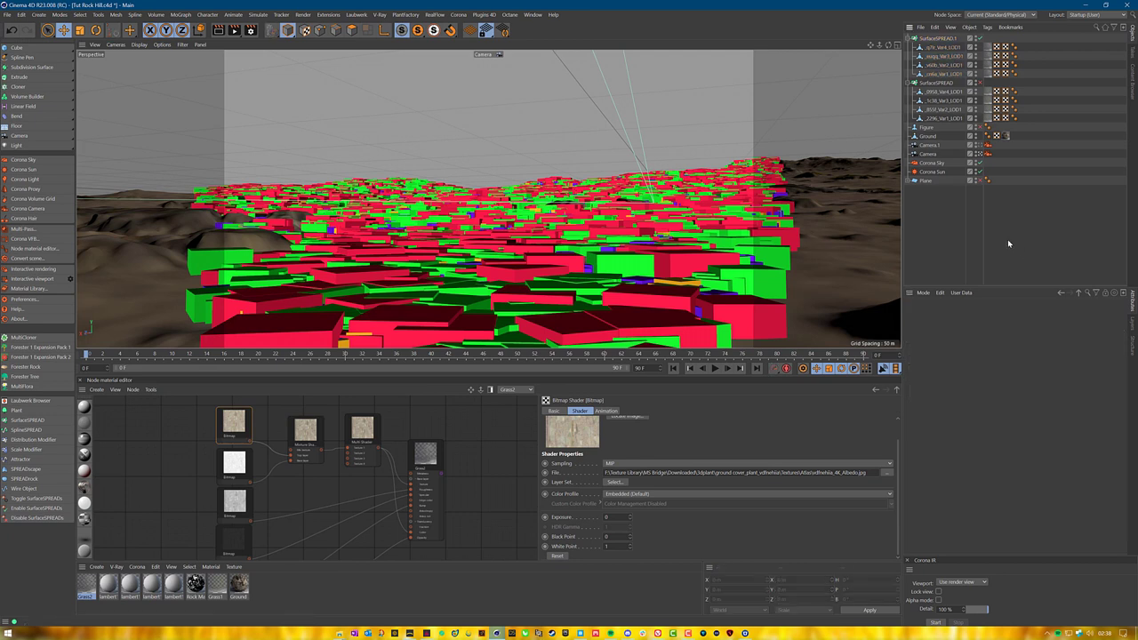
Assign Camera to SurfaceSPREAD's performance filters, enable its camera cone and adjust the correction angle.
left_click(939, 83)
left_click(1034, 315)
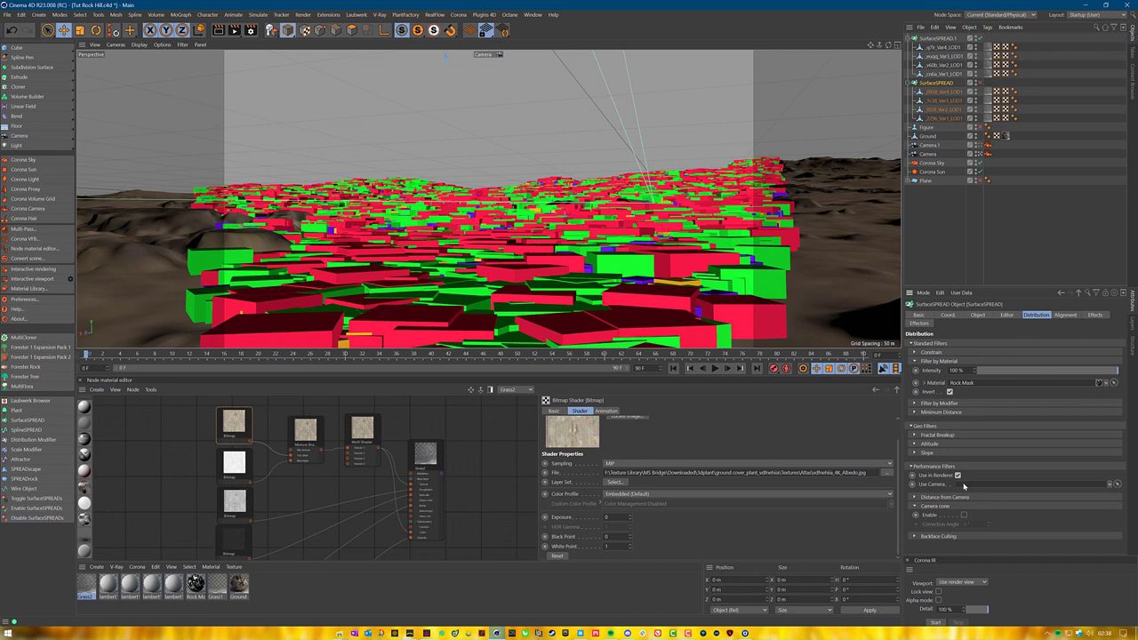
left_click_drag(935, 155, 978, 489)
left_click(964, 515)
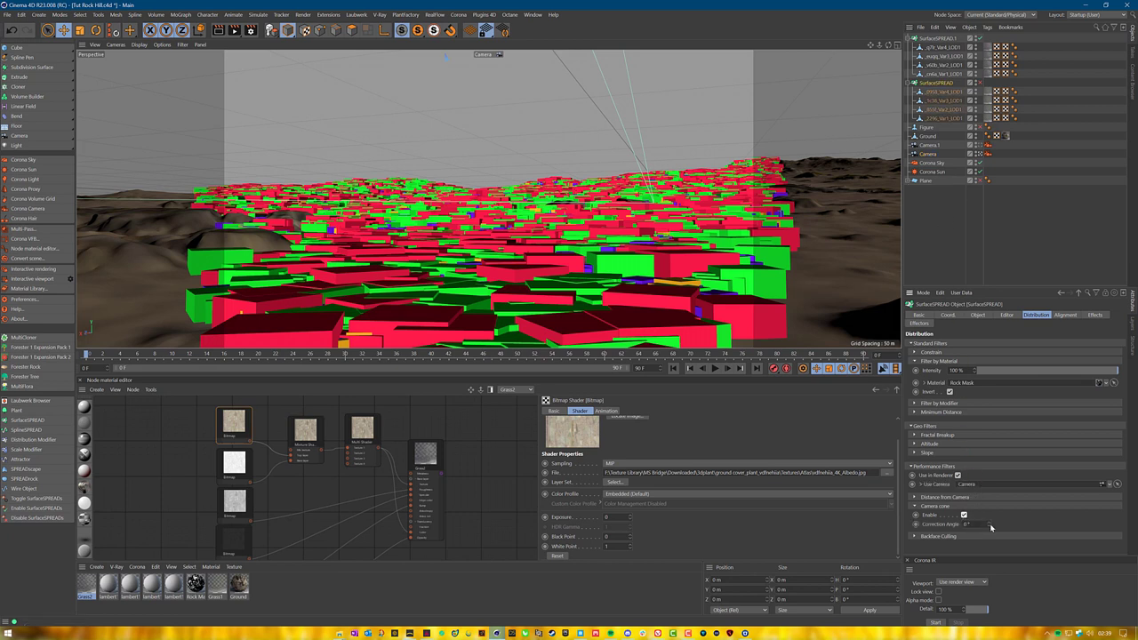
left_click_drag(989, 525, 1005, 526)
Give SurfaceSPREAD 100% random scale using noise at scale 2, and 100% random alignment with a first maximum angle of 500°.
left_click(1092, 316)
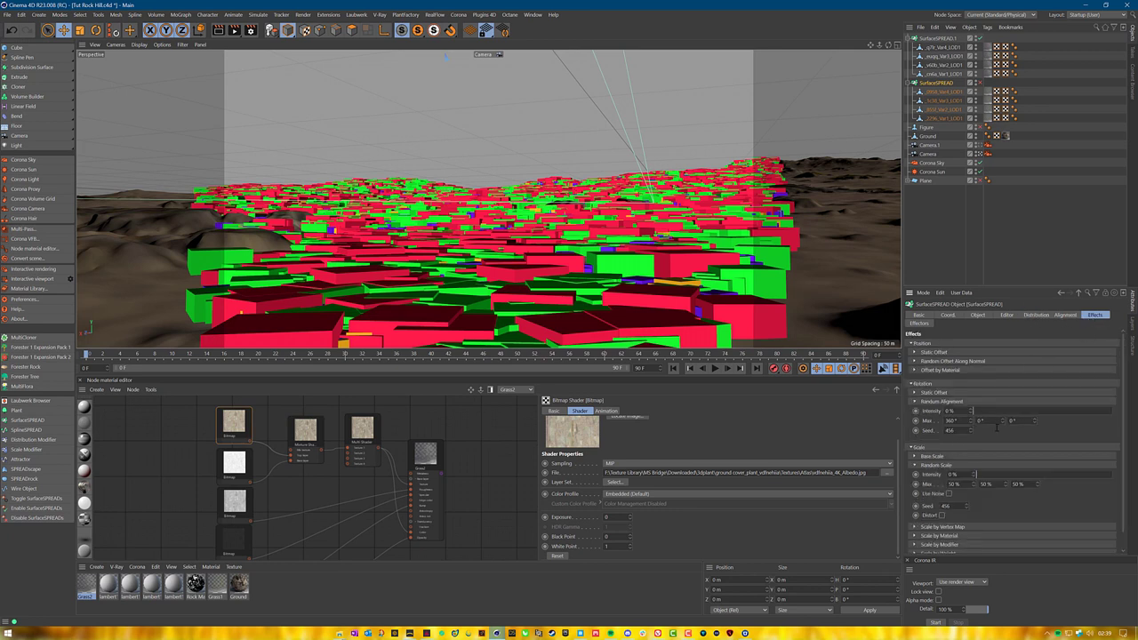
left_click_drag(989, 477, 1113, 478)
left_click(950, 494)
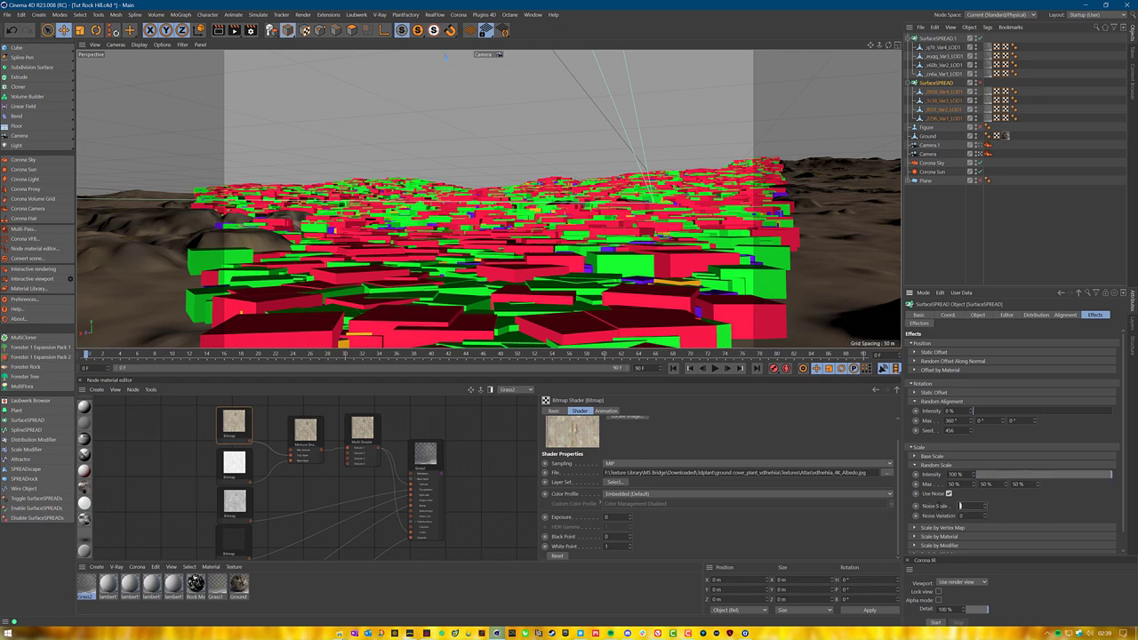
type("2")
key("Return")
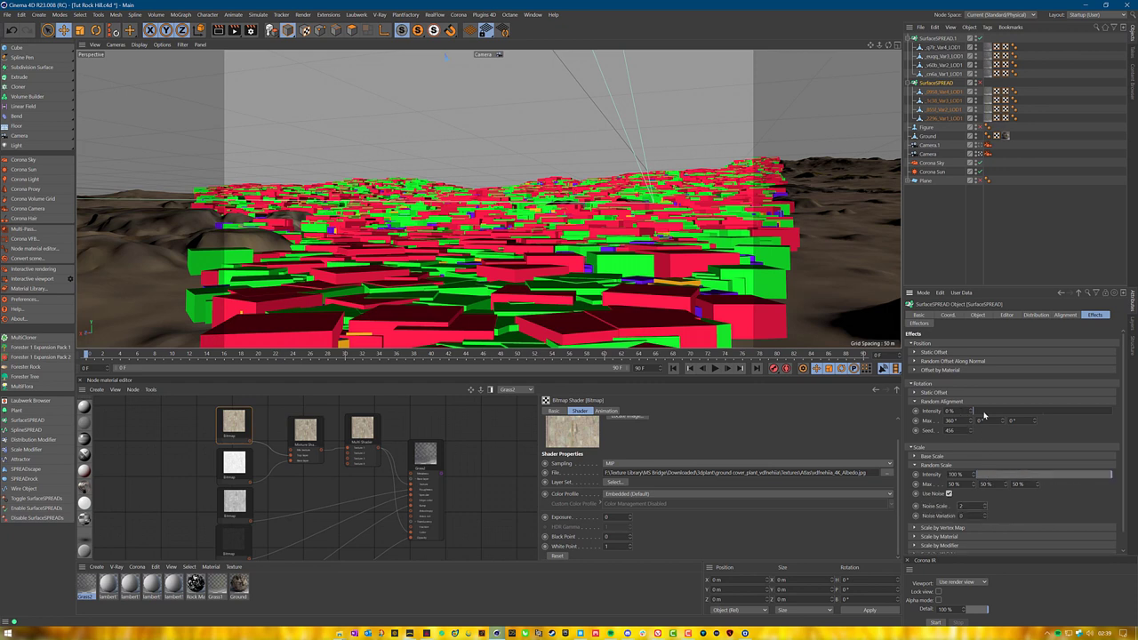
type("900")
left_click_drag(997, 414, 1113, 413)
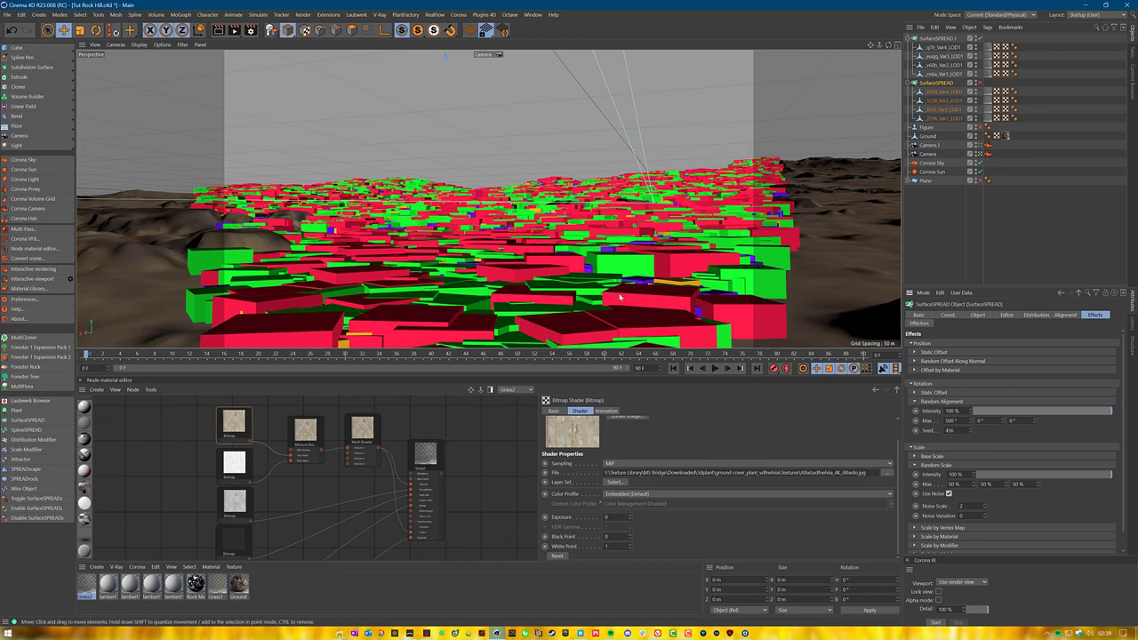
Disable SurfaceSPREAD.1, enable SurfaceSPREAD and save the project.
left_click(980, 82)
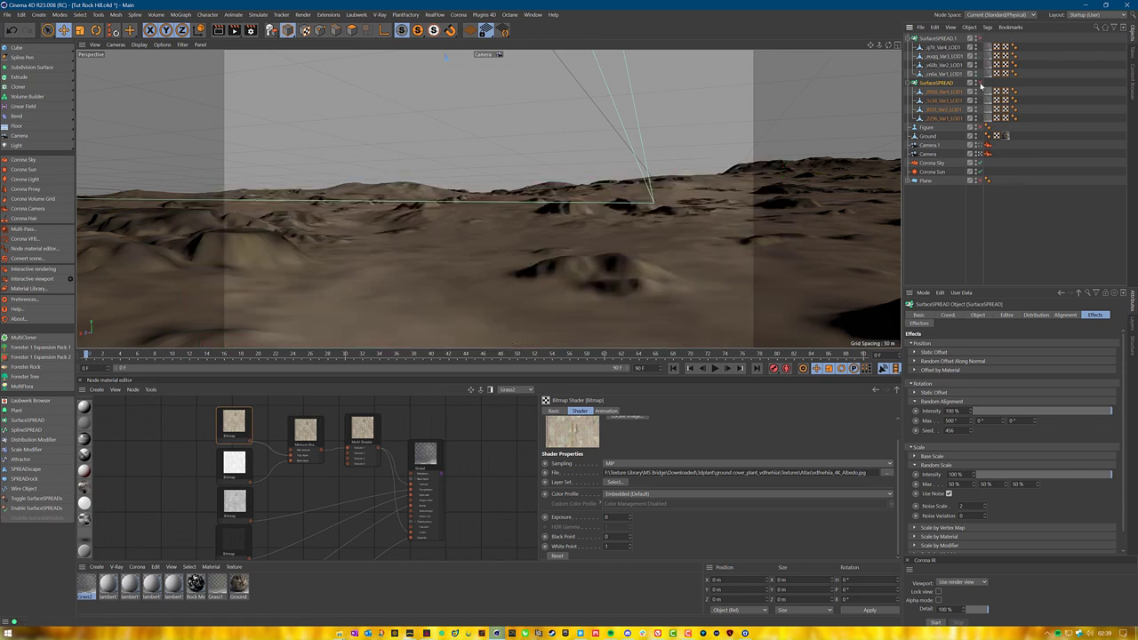
left_click(15, 13)
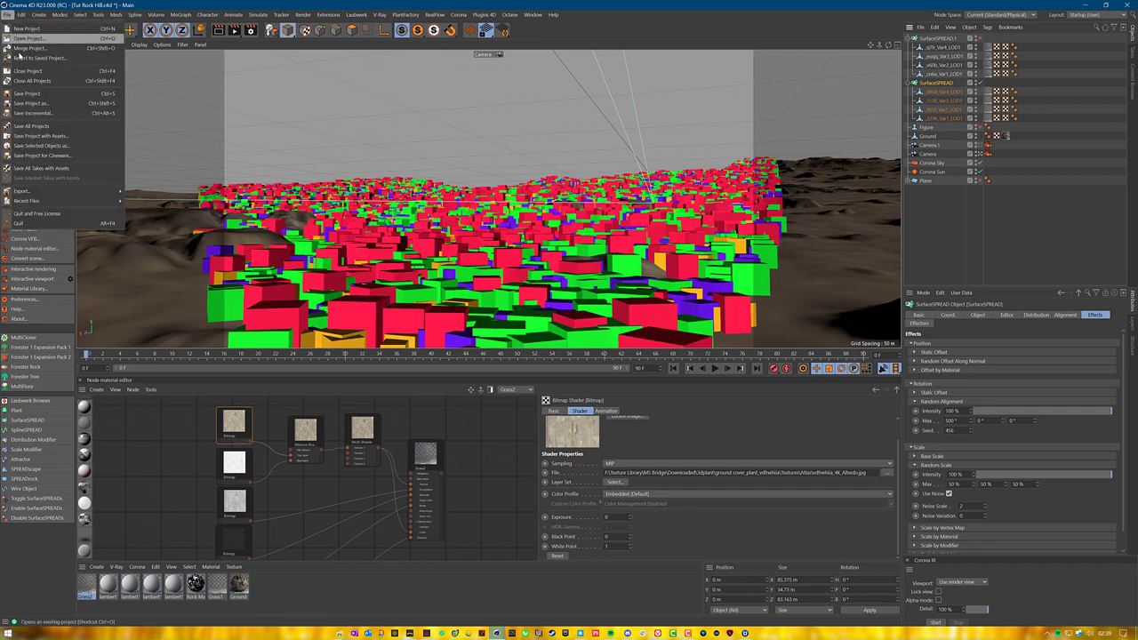
left_click(43, 96)
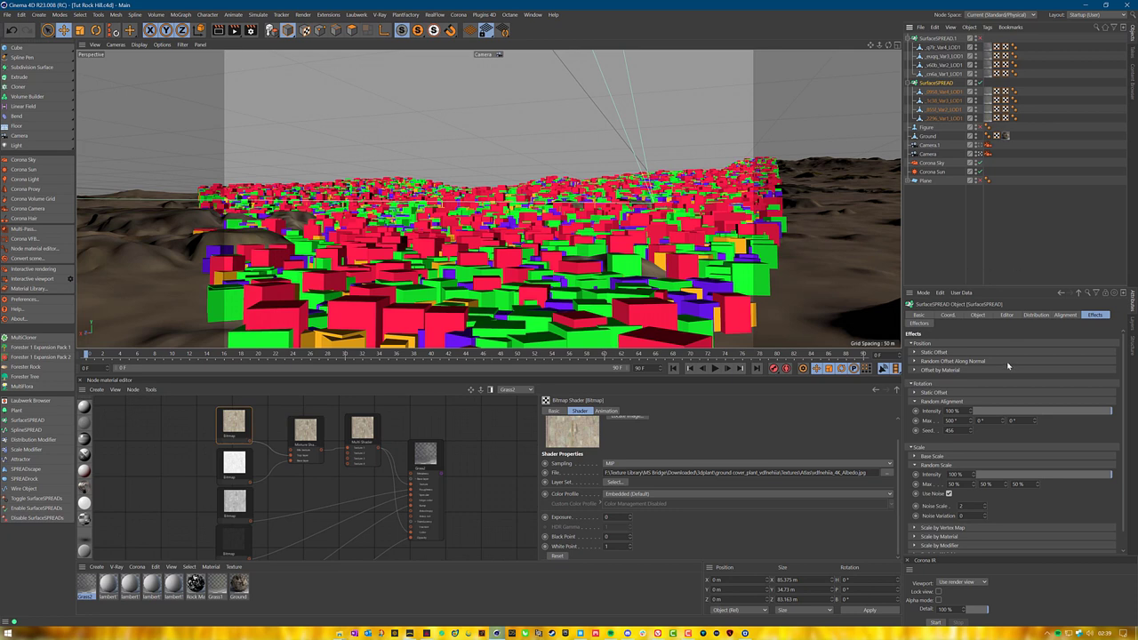
Set the intensity of SurfaceSPREAD's fractal breakup geo filter to 100%.
left_click(913, 465)
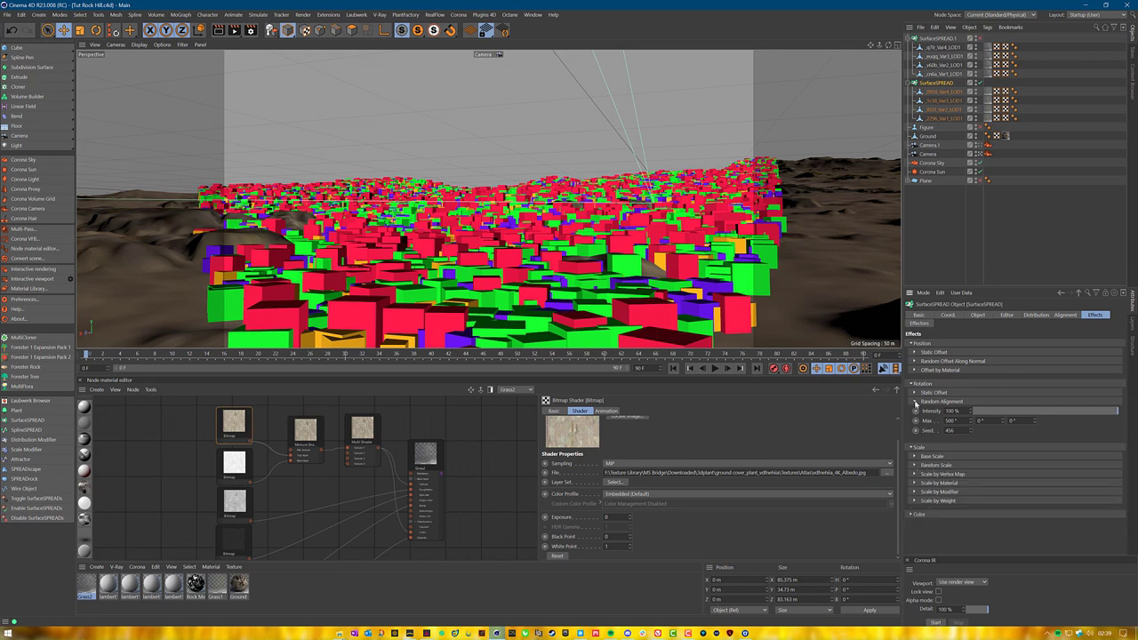
left_click(914, 401)
left_click(1036, 315)
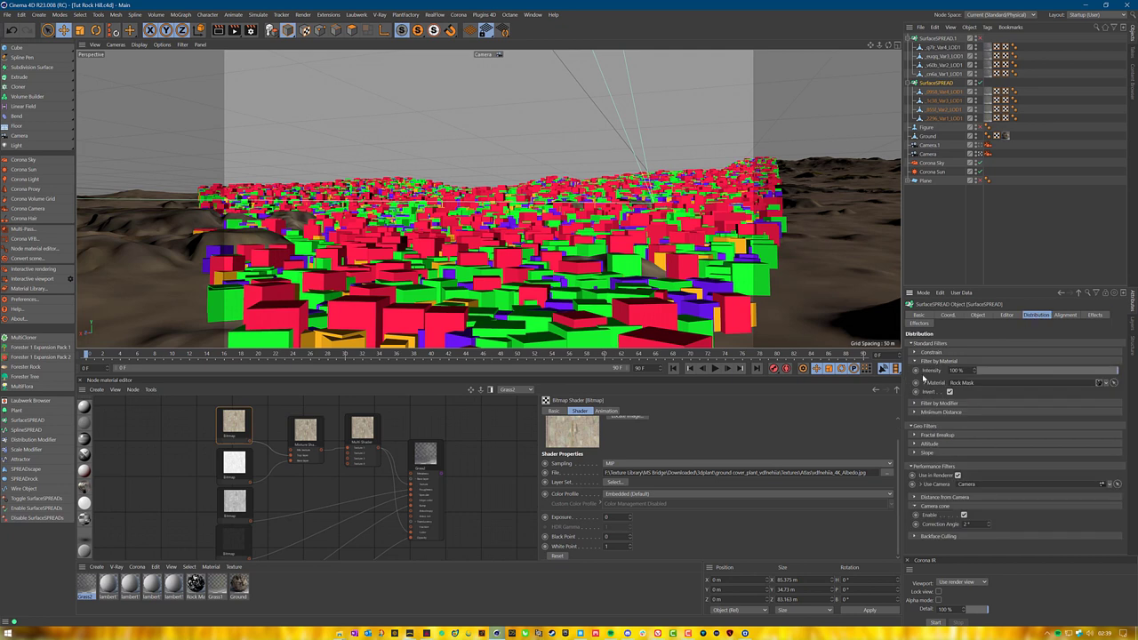
left_click(915, 362)
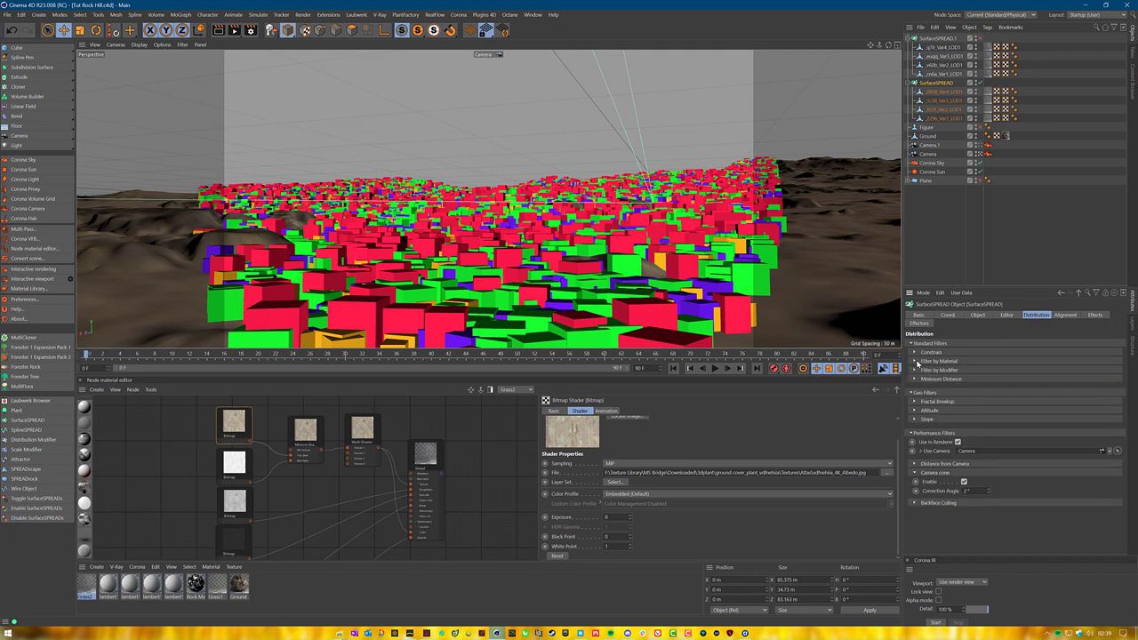
left_click(912, 433)
left_click(915, 401)
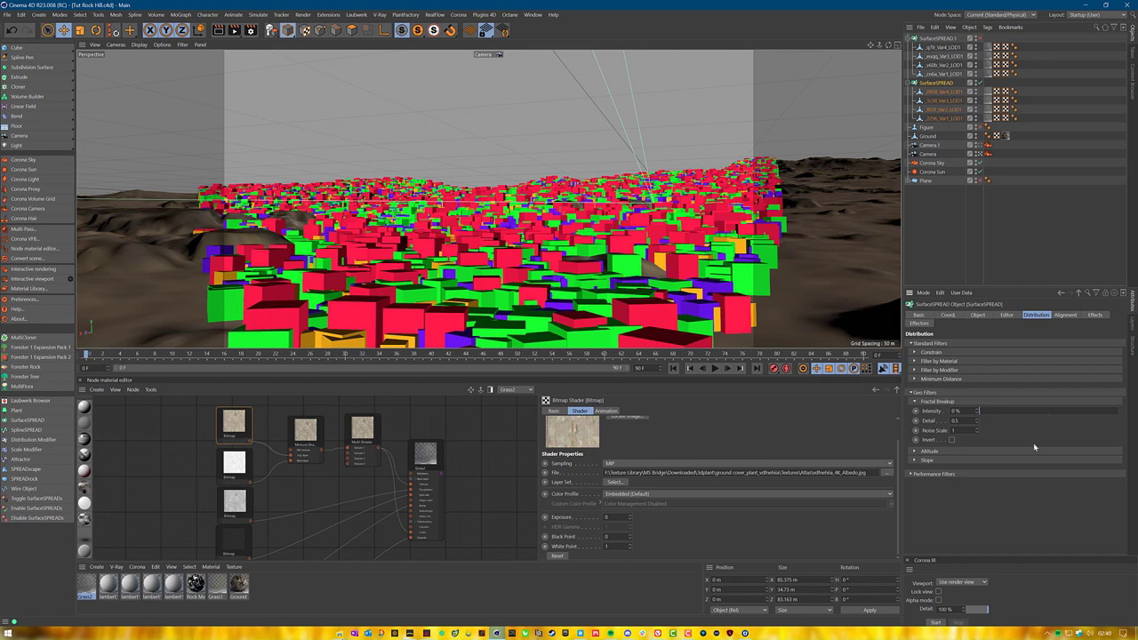
left_click_drag(981, 411, 1136, 414)
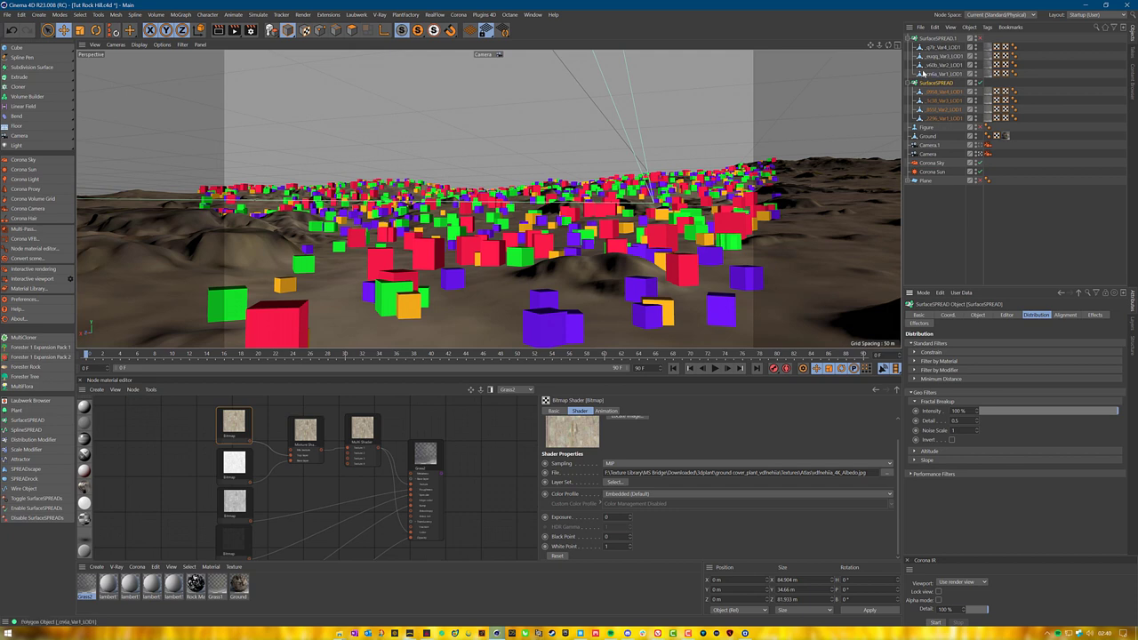
Raise SurfaceSPREAD's maximum clone count to 800000.
left_click(978, 316)
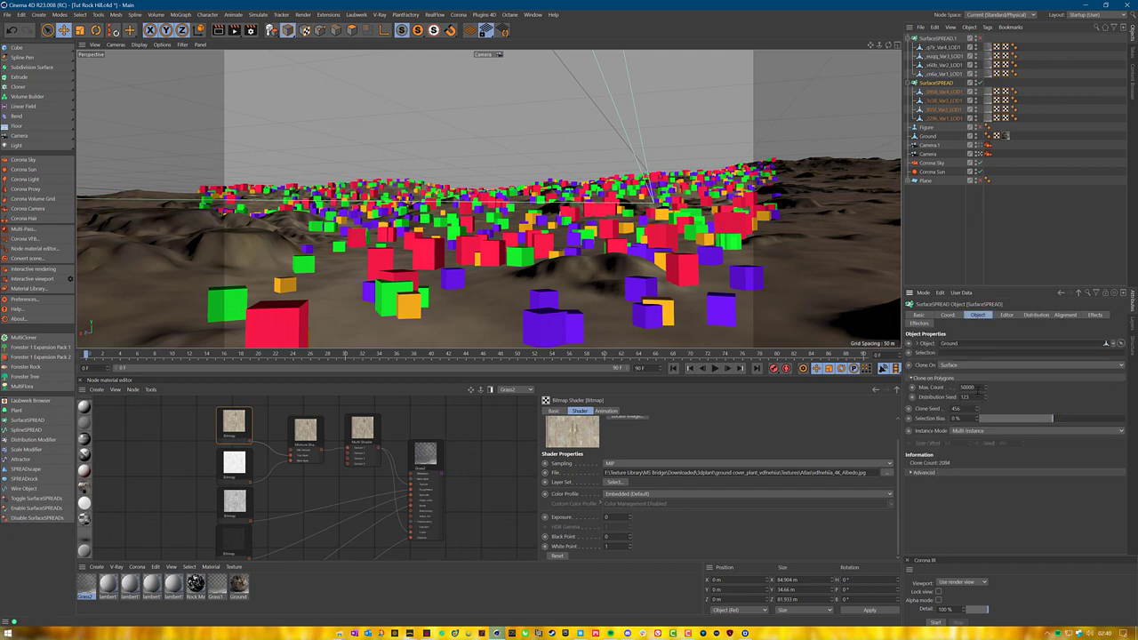
left_click_drag(978, 388, 921, 390)
left_click(965, 386)
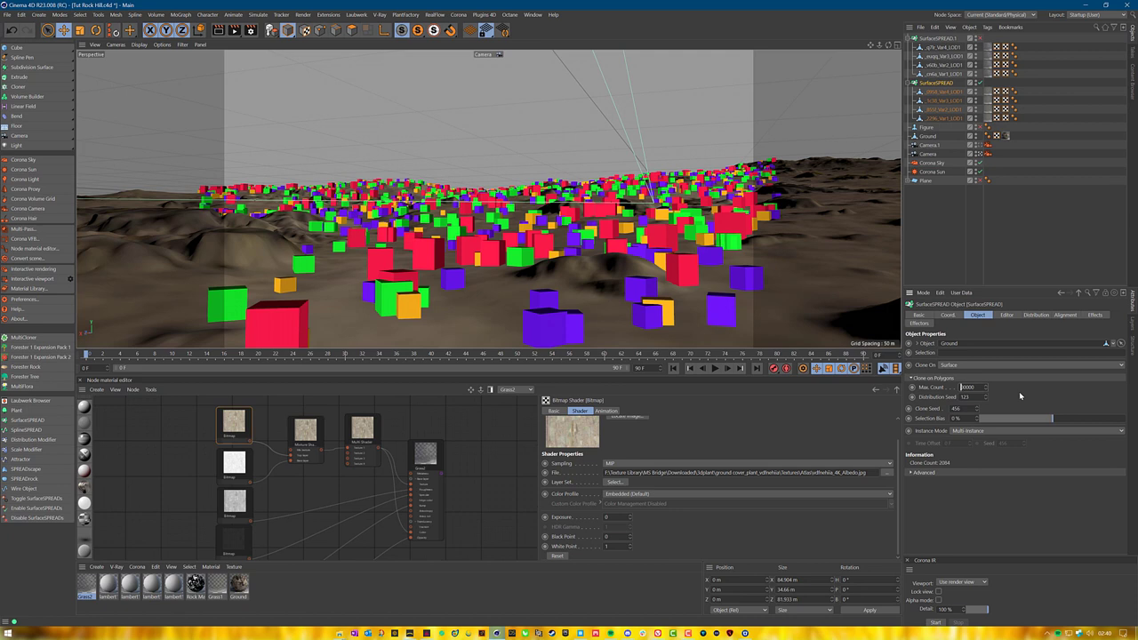
type("1")
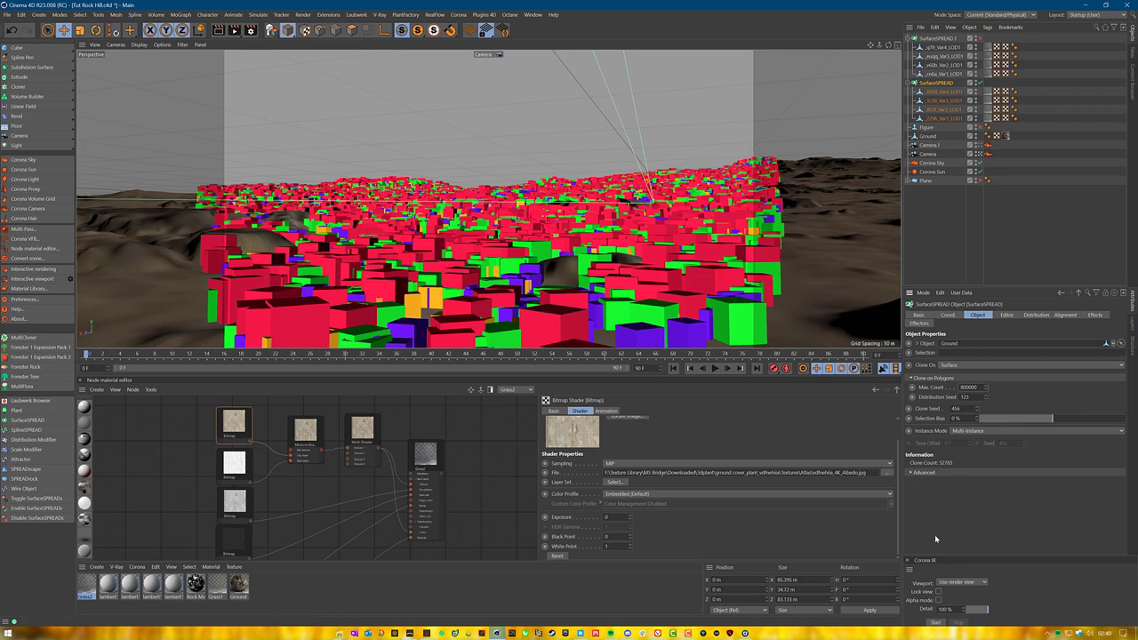
Try noise scales of 0.1, 0.05 and 0.6 for SurfaceSPREAD's fractal breakup.
left_click(1038, 315)
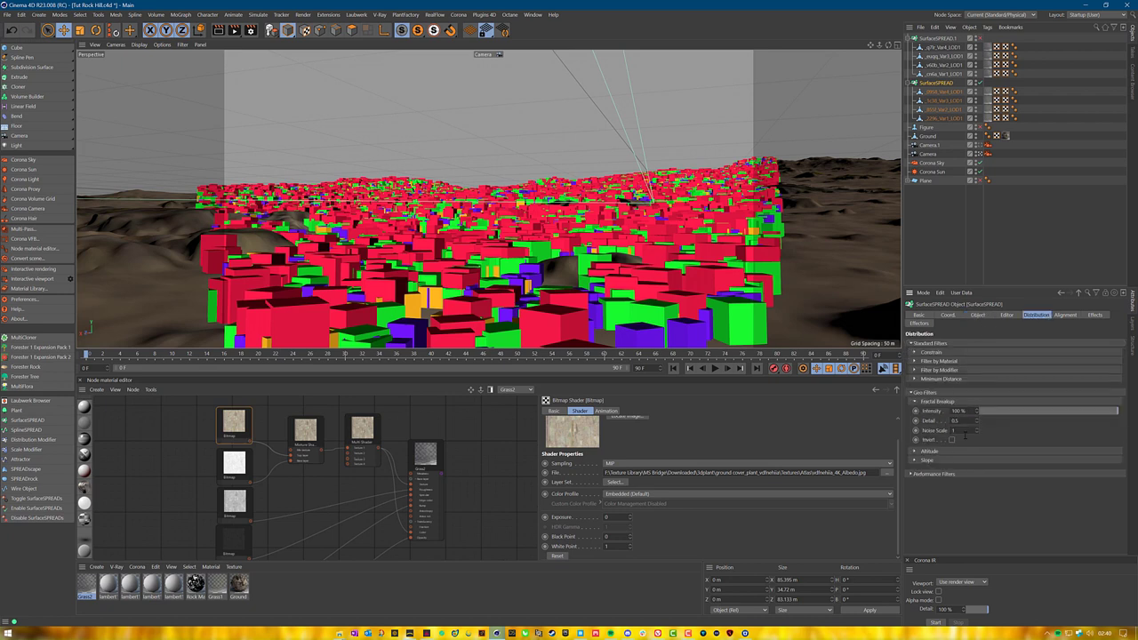
type("0.1")
key("Return")
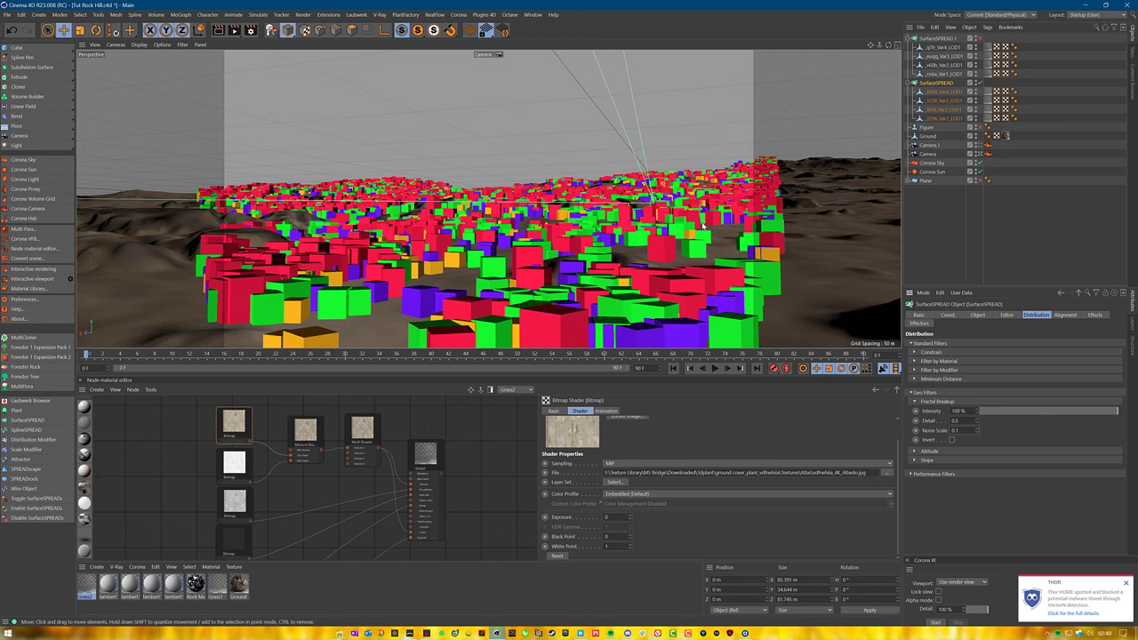
left_click_drag(972, 430, 877, 426)
key("BackSpace")
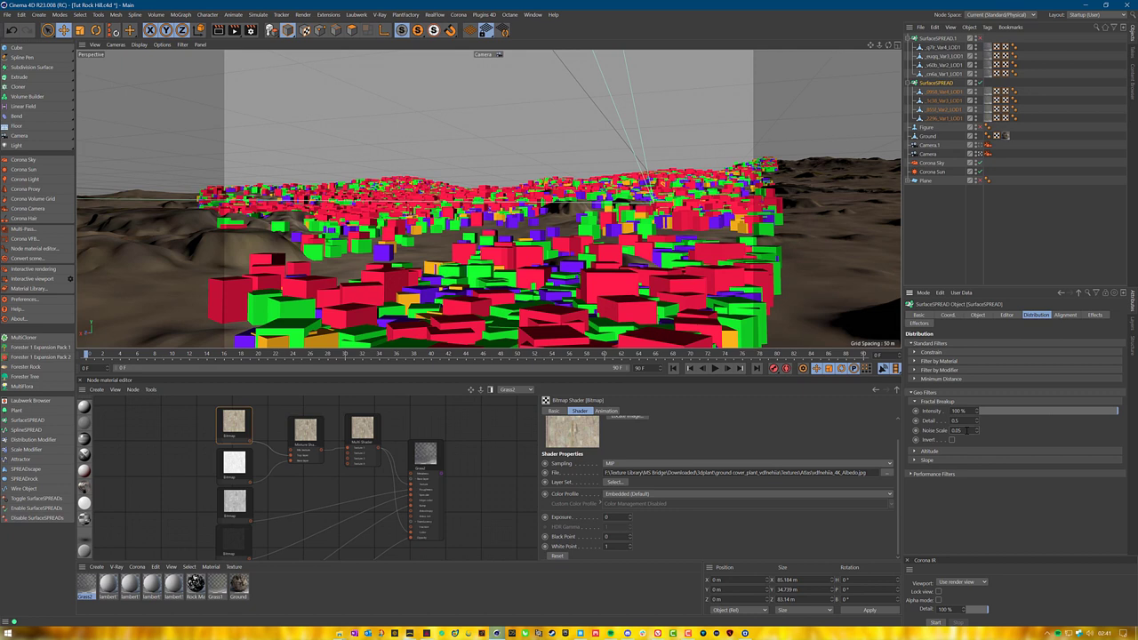
left_click_drag(966, 430, 917, 432)
type(".0")
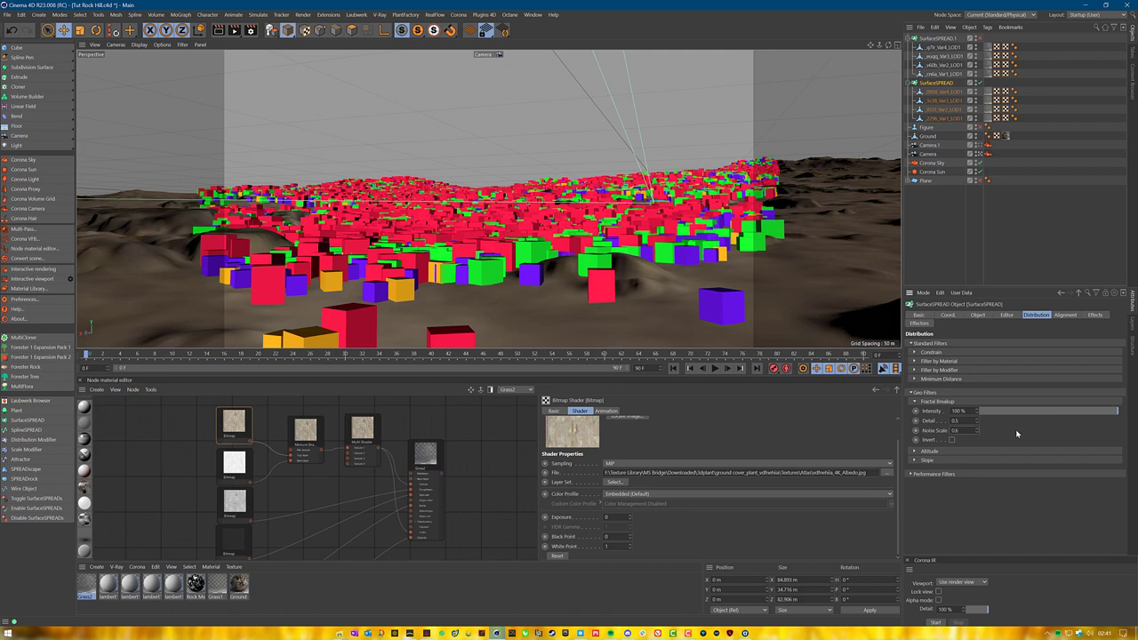
Set the fractal breakup noise scale of SurfaceSPREAD to 0.06.
left_click_drag(962, 430, 915, 431)
type(".00")
key("Return")
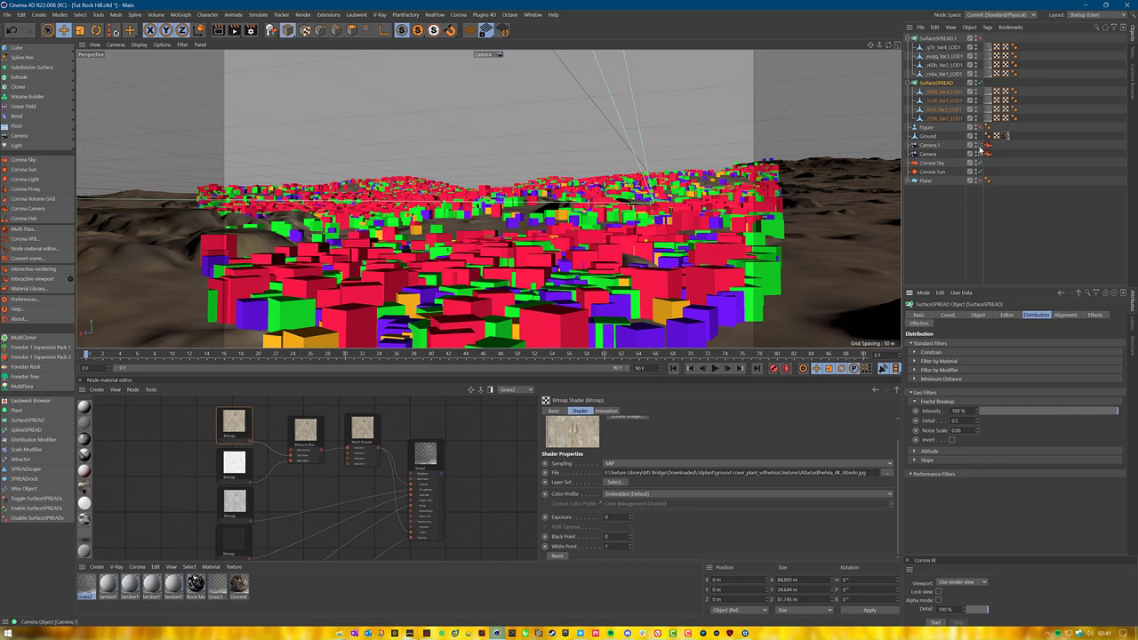
Look through Camera.1 and frame the whole terrain with SurfaceSPREAD enabled to examine how the clones are distributed.
left_click(980, 83)
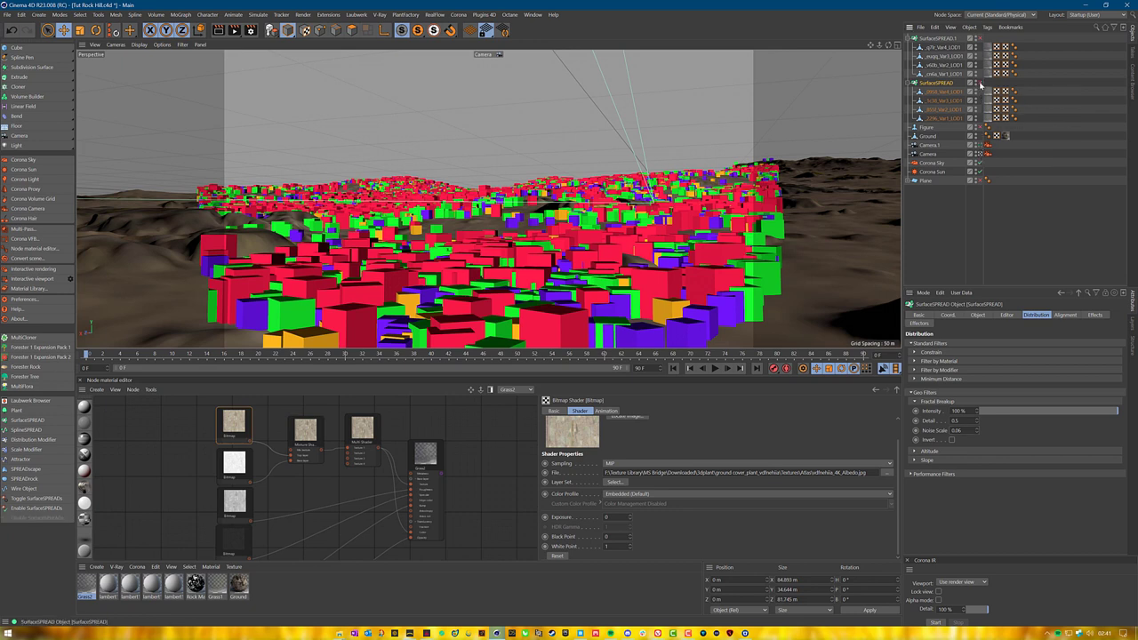
left_click(985, 145)
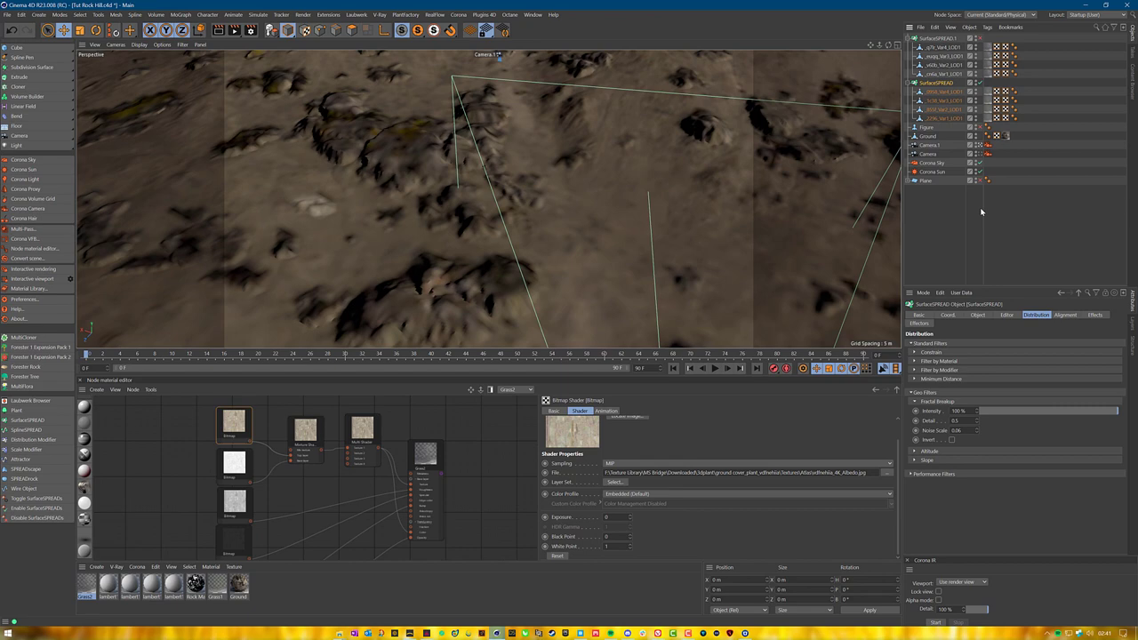
key("alt+e")
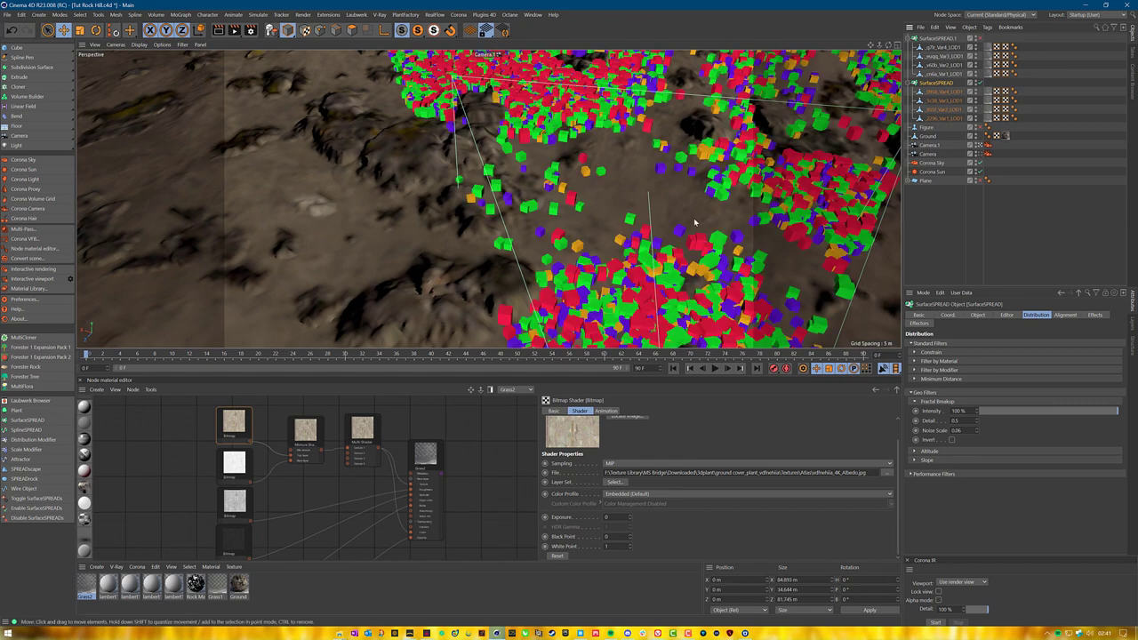
middle_click_drag(694, 172, 556, 300, "alt")
right_click_drag(595, 217, 578, 345, "alt")
middle_click_drag(587, 200, 600, 233, "alt")
mouse_move(592, 213)
left_mouse_down("alt")
mouse_move(605, 211)
mouse_move(587, 234)
left_mouse_up("alt")
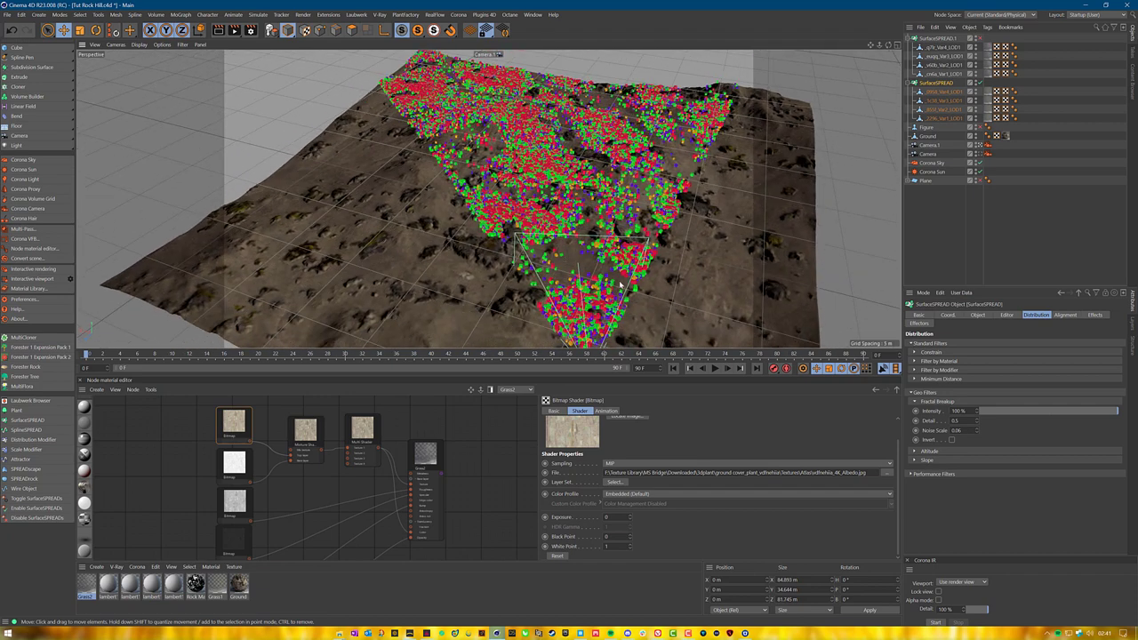
Try a fractal breakup noise scale of 0.01 on SurfaceSPREAD, and return it to 0.06.
left_click_drag(965, 430, 924, 431)
key("BackSpace")
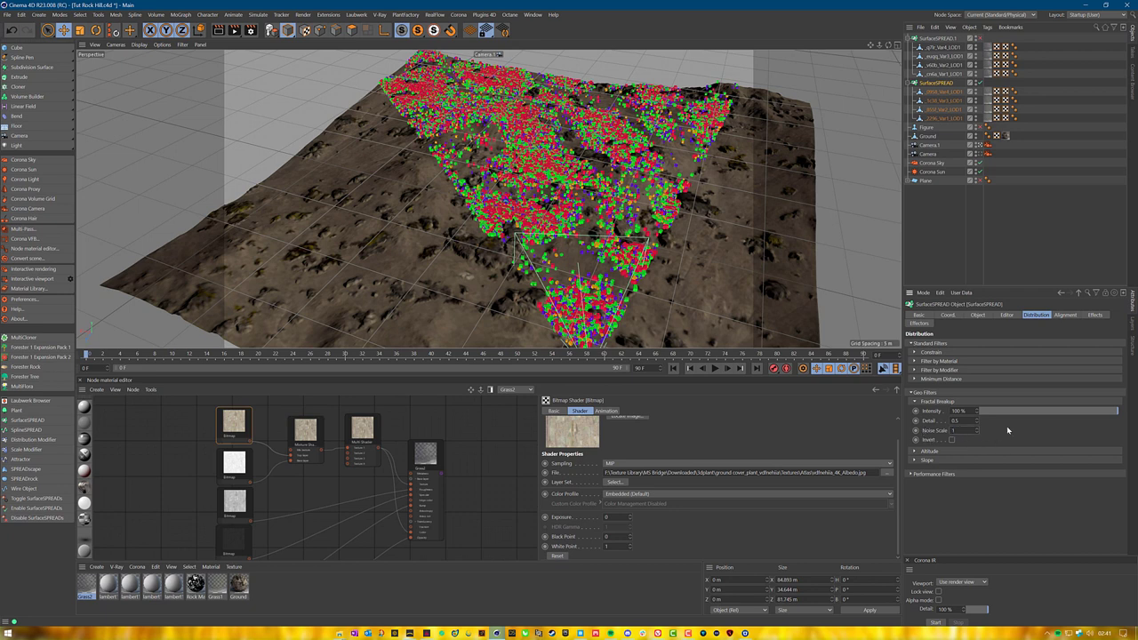
type("1")
key("Return")
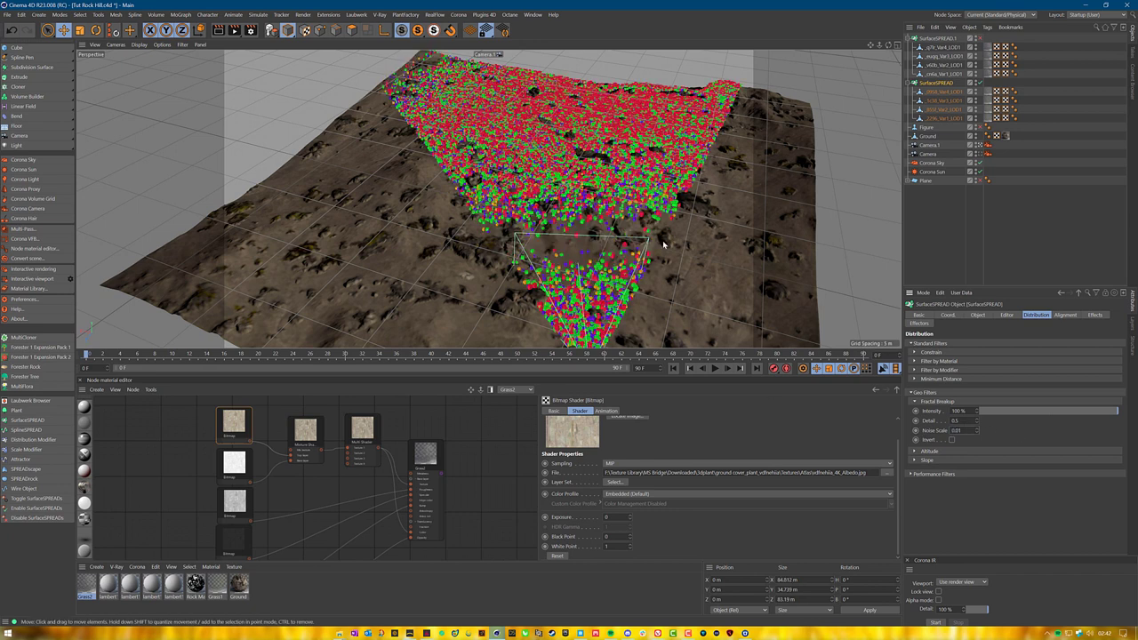
left_click(964, 429)
type("20")
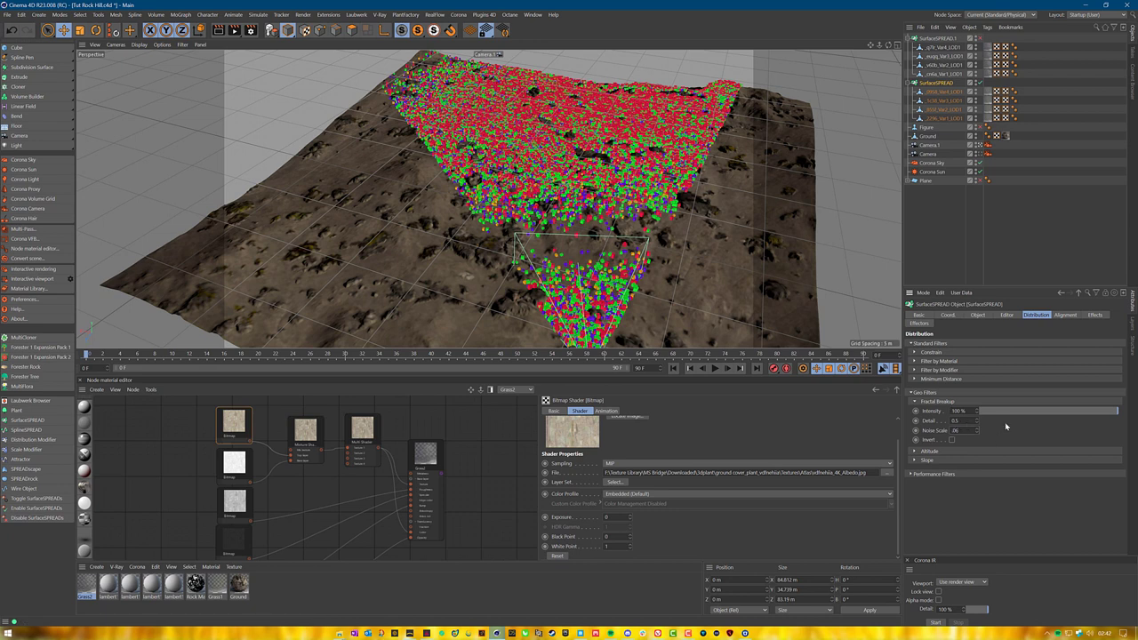
key("Return")
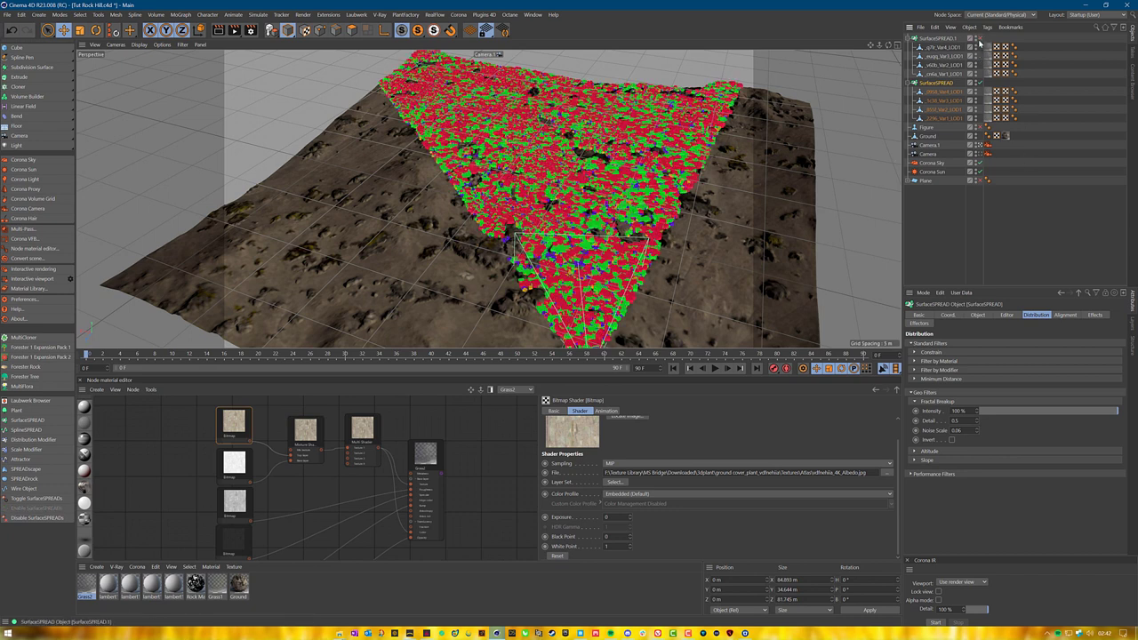
Look through the main Camera again with both SurfaceSPREAD scatters enabled, and save the project.
left_click(980, 82)
left_click(980, 154)
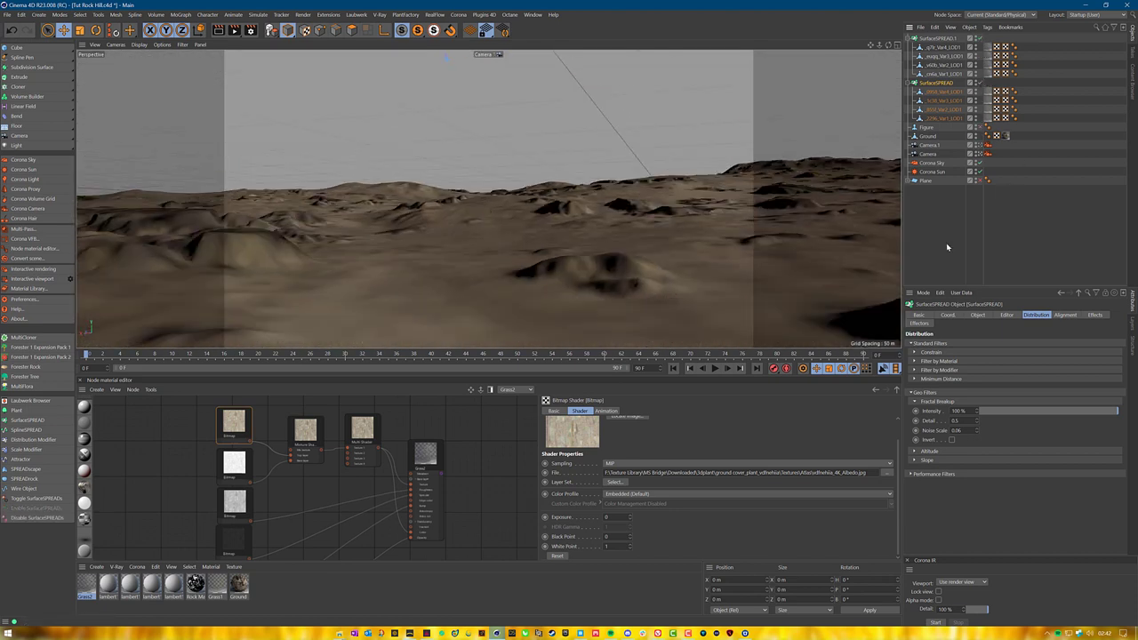
left_click(7, 15)
left_click(27, 94)
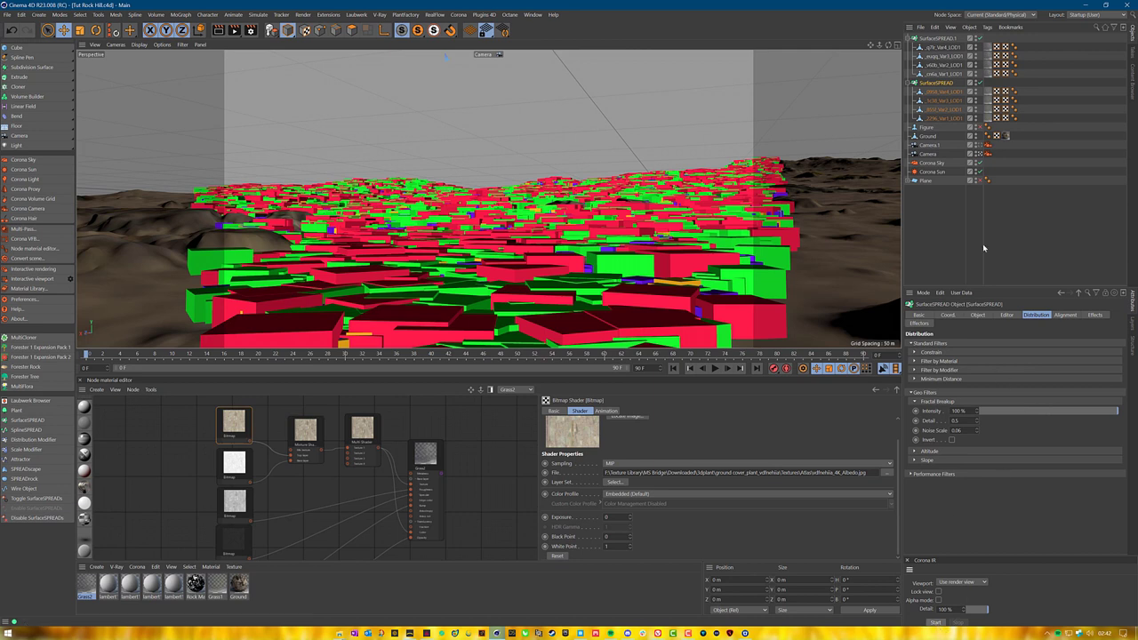
Render the Camera view in the Corona interactive viewport to examine both grass scatters, and stop the render.
key("alt+r")
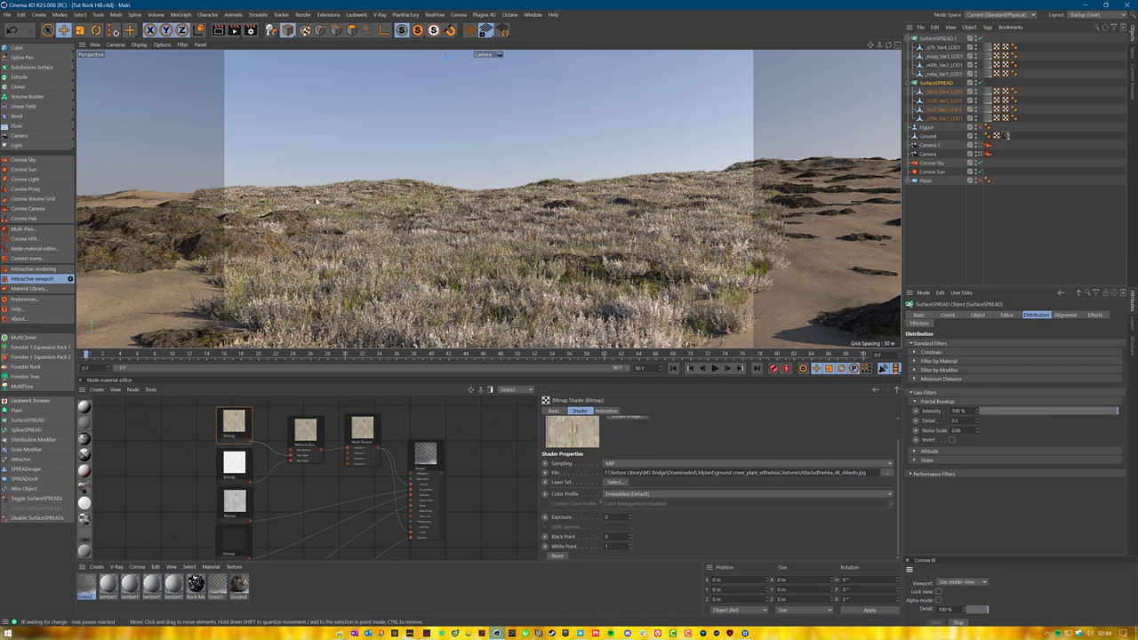
left_click(1080, 258)
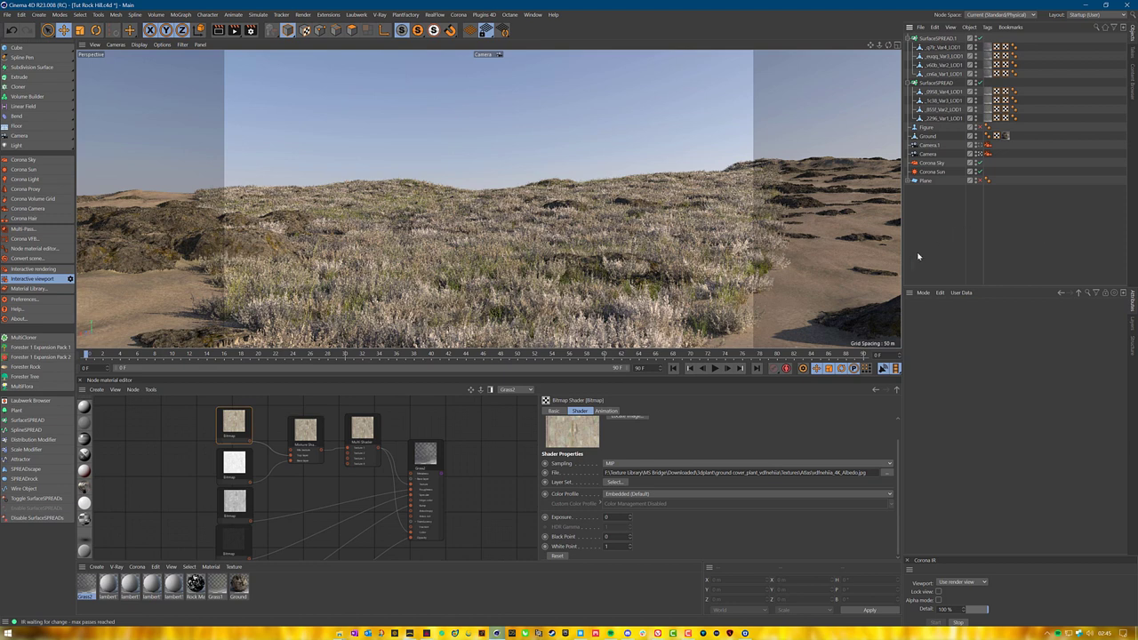
left_click(958, 623)
Try a camera cone correction angle of 3° on SurfaceSPREAD, and return it to 2°.
left_click(939, 85)
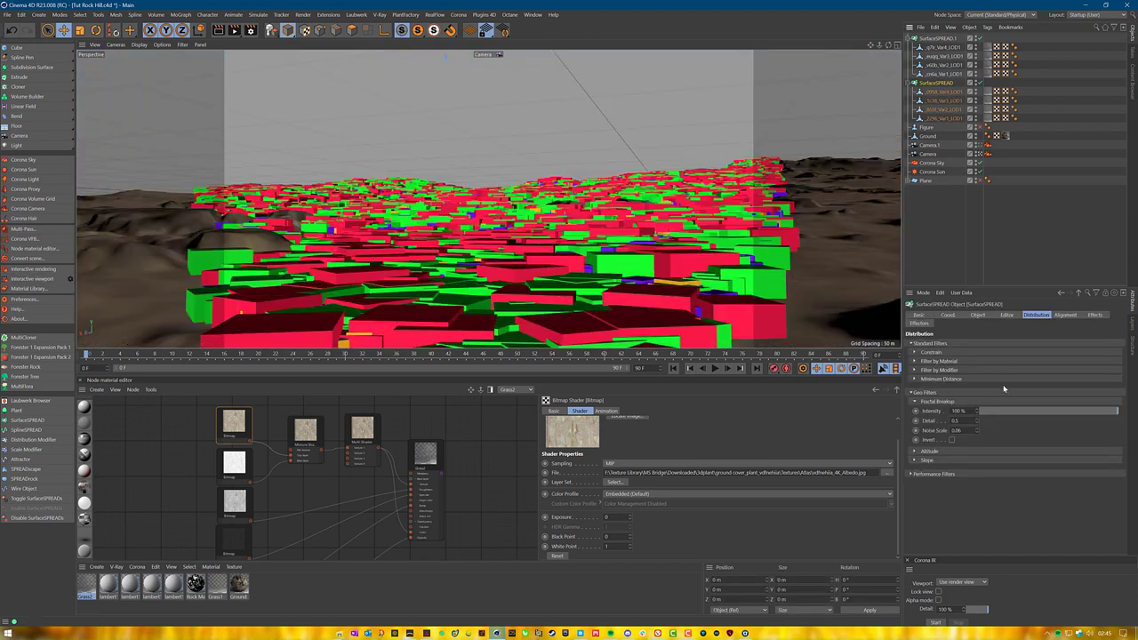
left_click(914, 475)
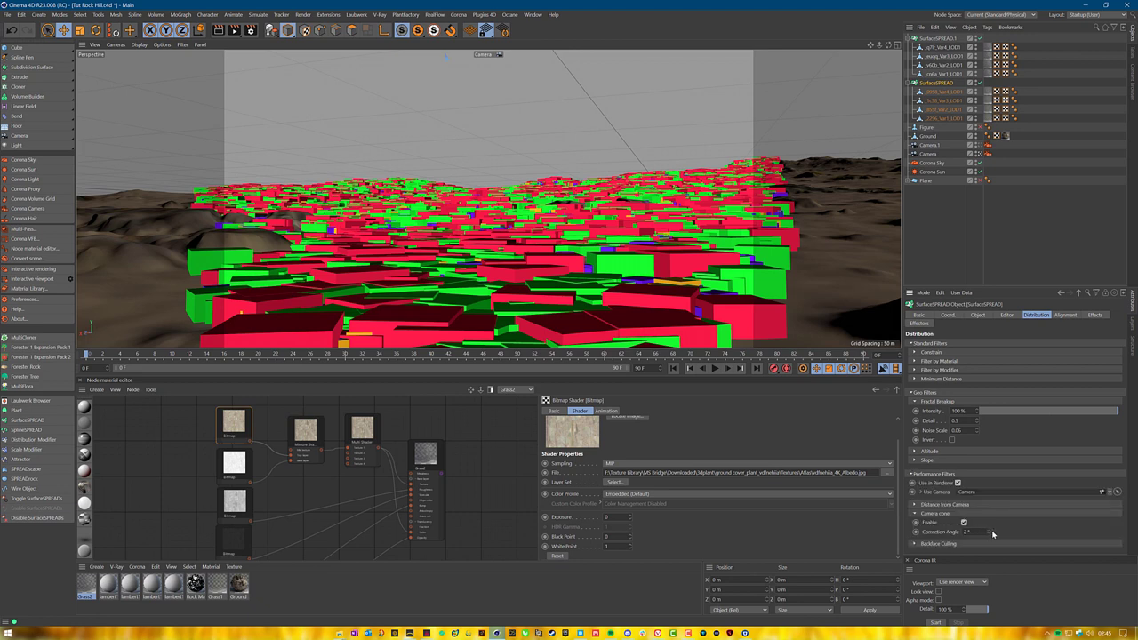
left_click(988, 531)
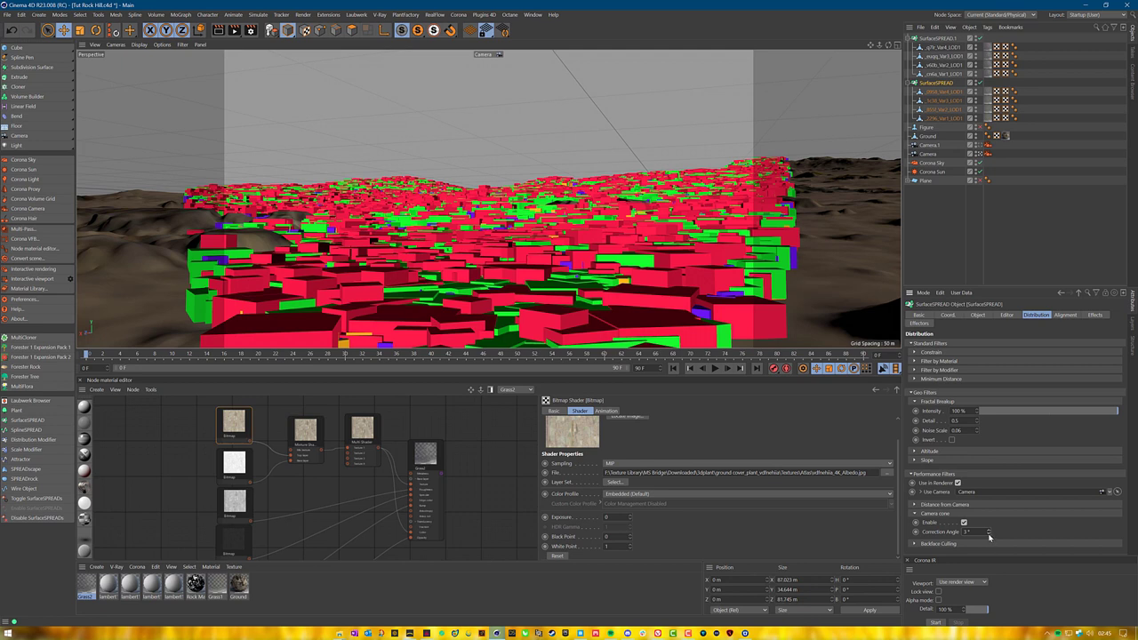
left_click(989, 535)
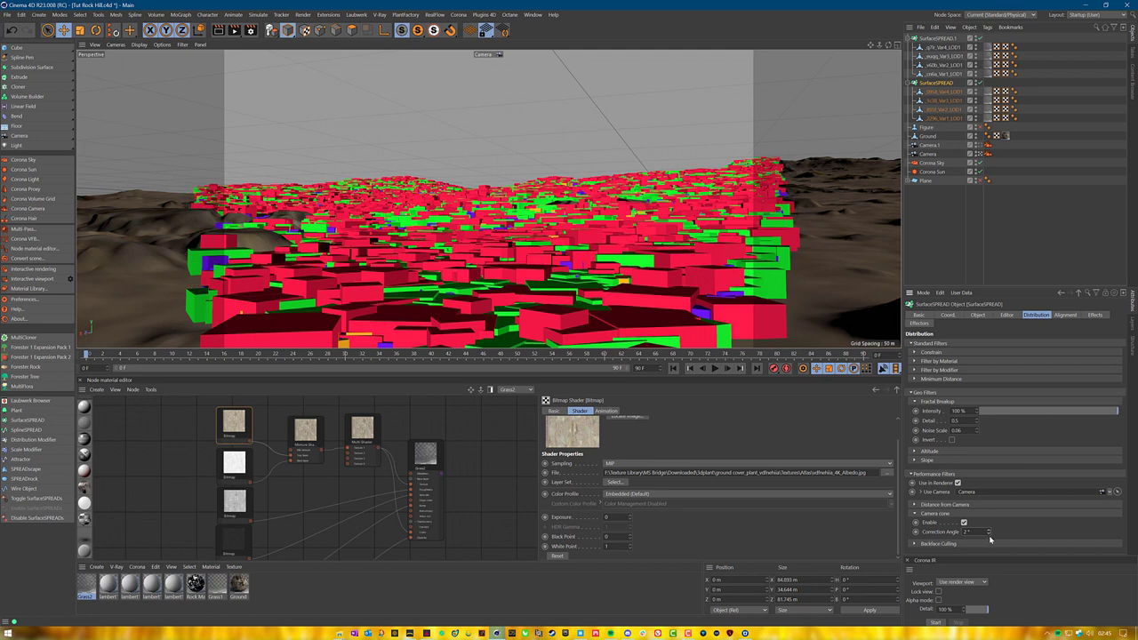
Copy the _cn6a_Var1_LOD1 plant from SurfaceSPREAD.1 to the root level of the object hierarchy, below Plane.
left_click(953, 195)
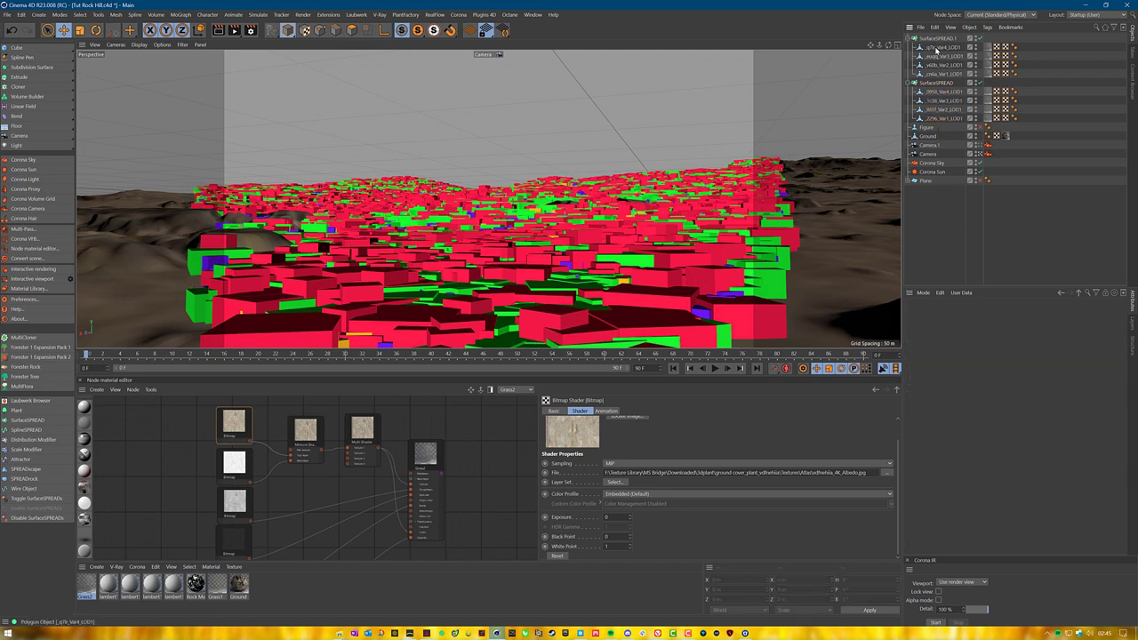
left_click(944, 74)
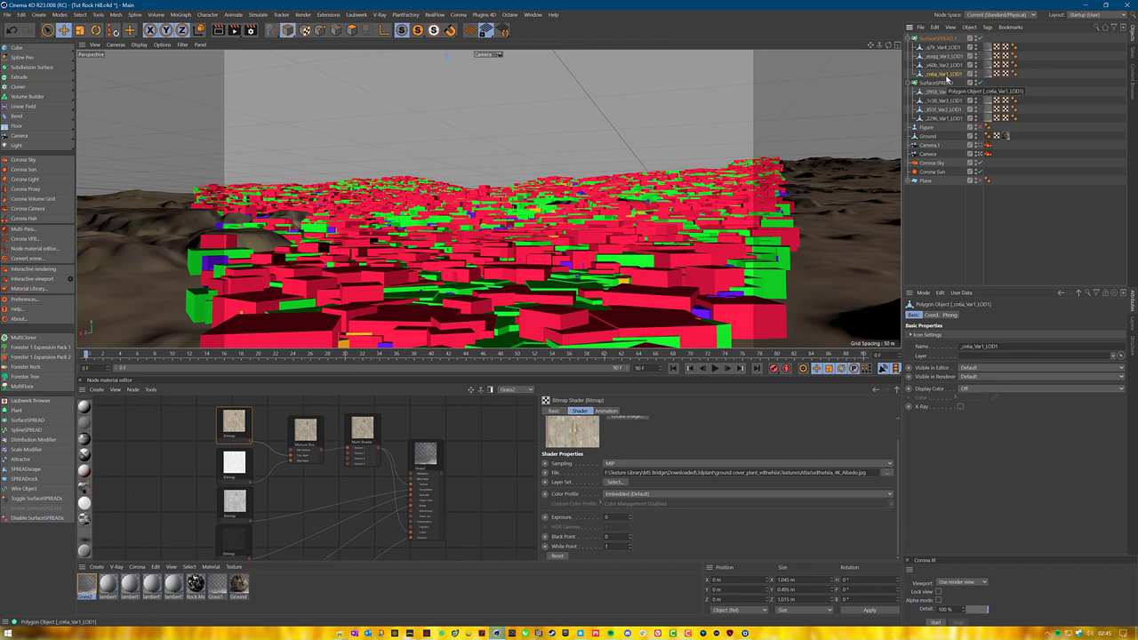
left_click_drag(946, 78, 927, 262, "ctrl")
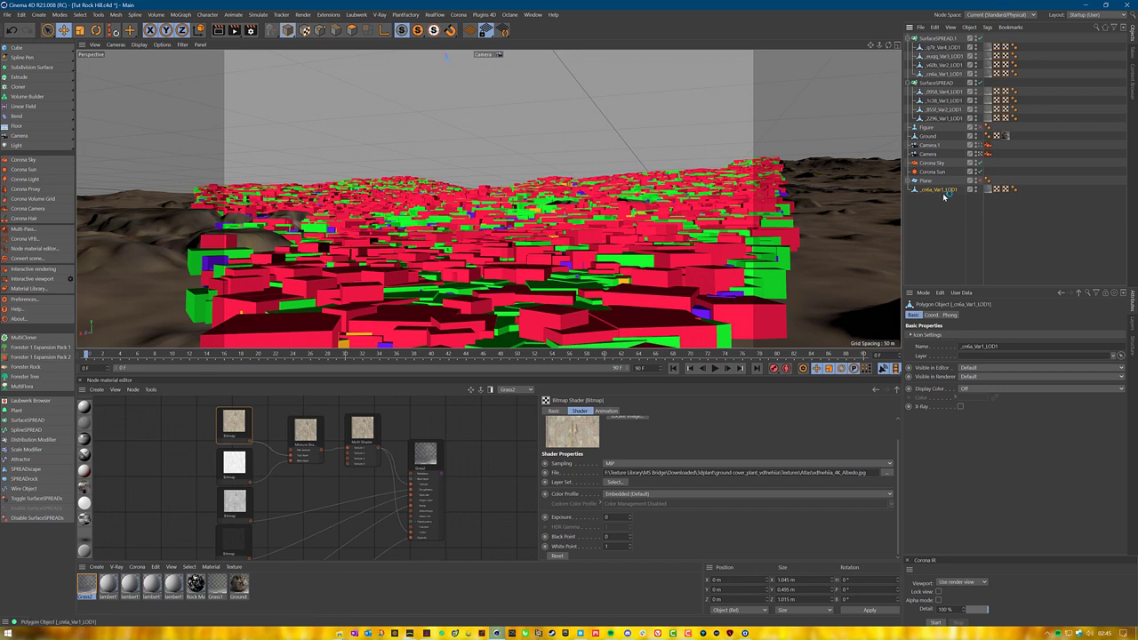
Center the copied _cn6a_Var1_LOD1 plant on the Figure object by temporarily parenting it, and return it to the root level above Figure.
left_click_drag(940, 196, 935, 135)
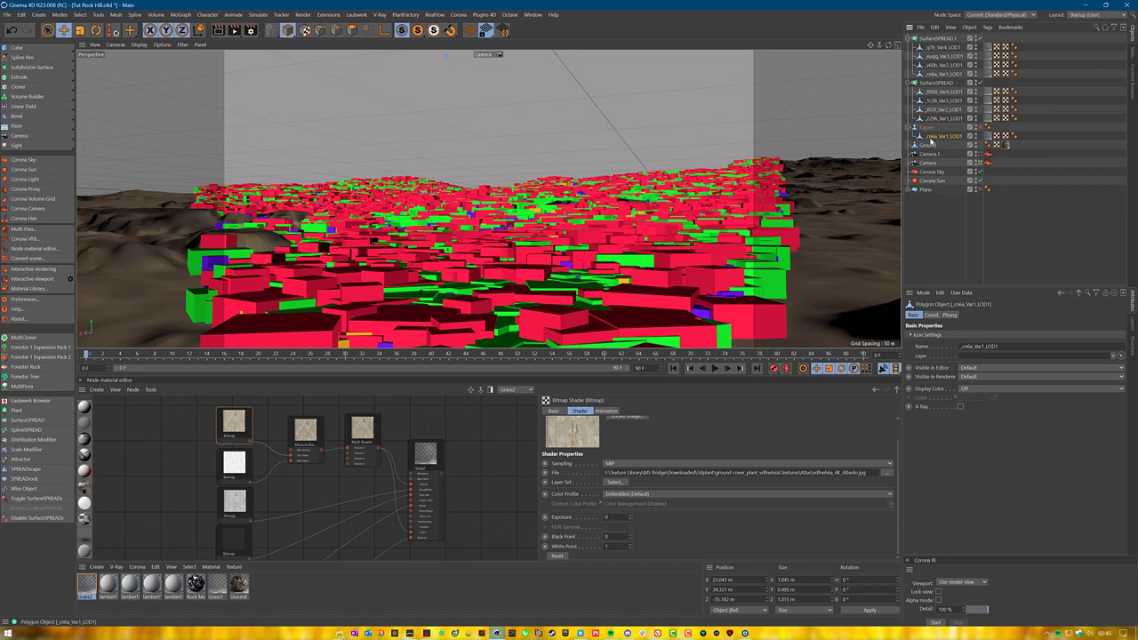
left_click(116, 14)
mouse_move(150, 208)
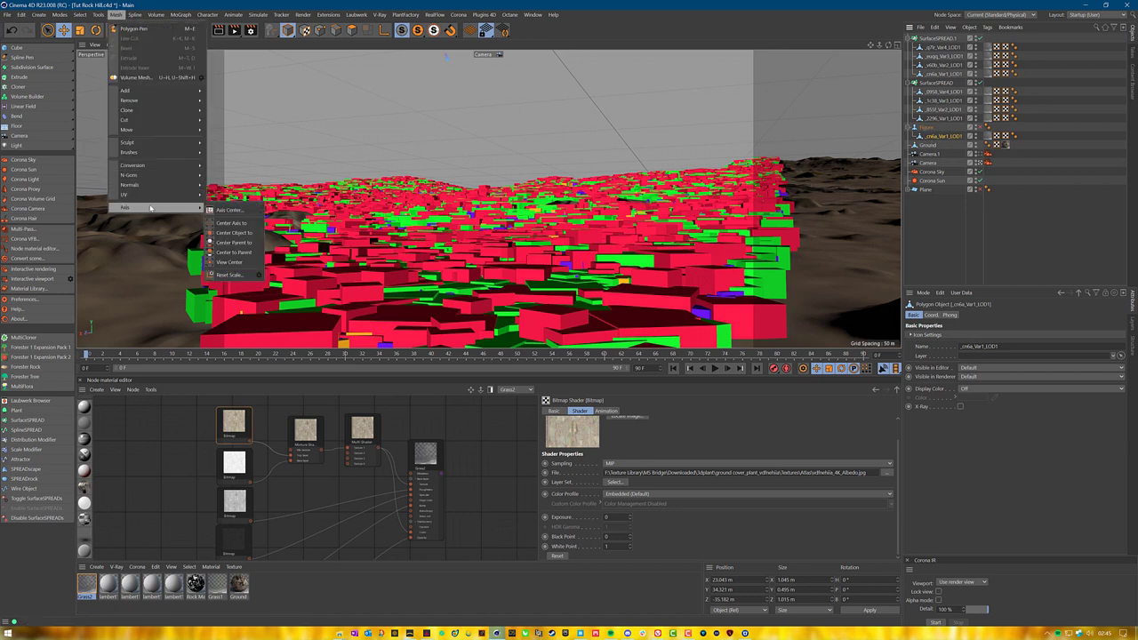
left_click(234, 252)
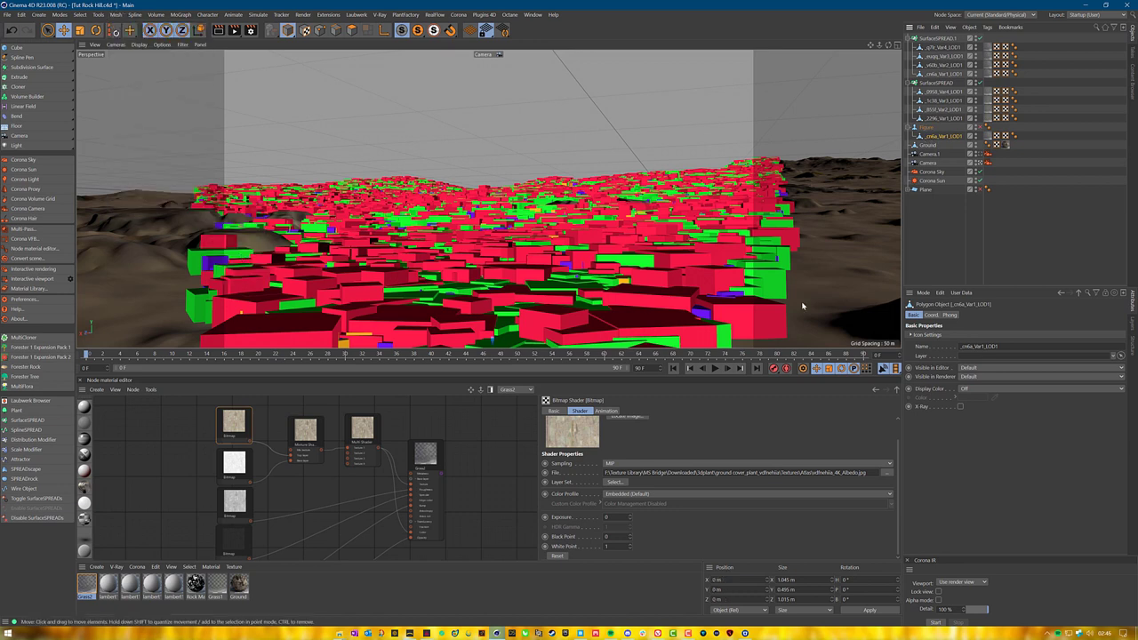
mouse_move(933, 132)
left_mouse_down()
mouse_move(944, 214)
mouse_move(938, 132)
left_mouse_up()
left_click_drag(933, 129, 933, 126)
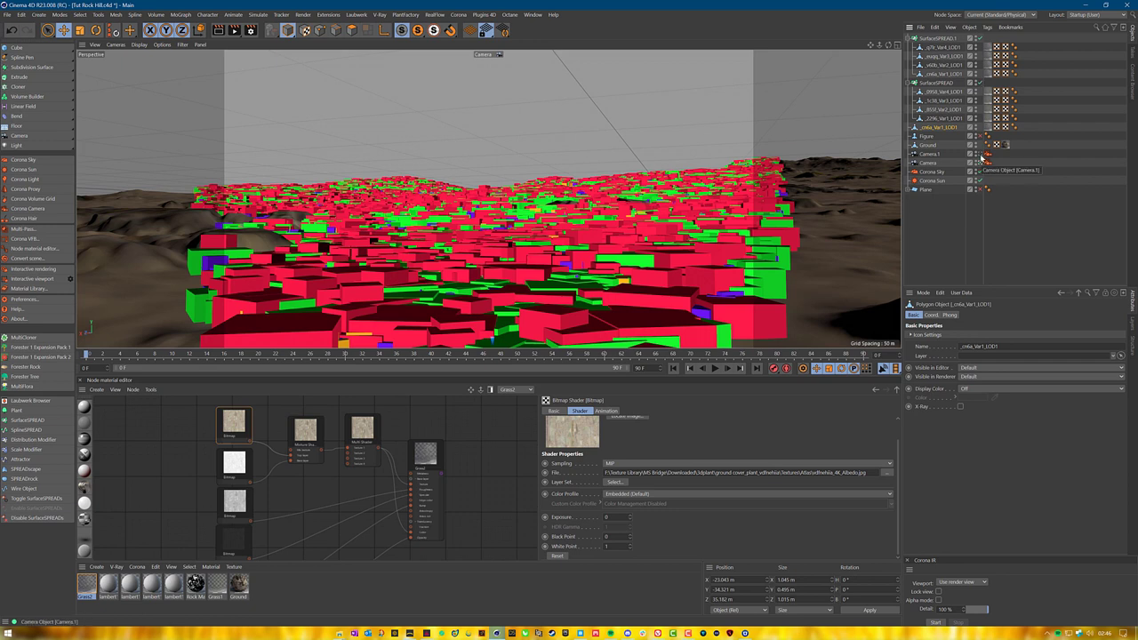
Disable both SurfaceSPREAD scatters, look through Camera.1, and move the plant onto the terrain in front of the main camera.
left_click(978, 39)
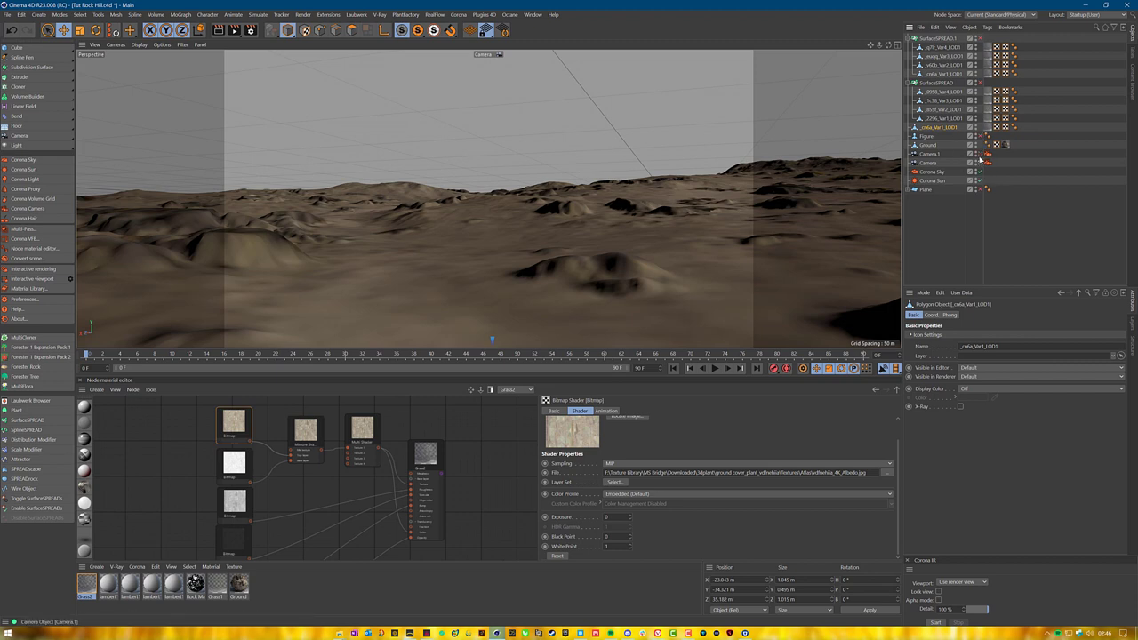
left_click(981, 158)
middle_click_drag(592, 316, 551, 237, "alt")
mouse_move(543, 288)
right_mouse_down("alt")
mouse_move(521, 71)
mouse_move(551, 331)
right_mouse_up("alt")
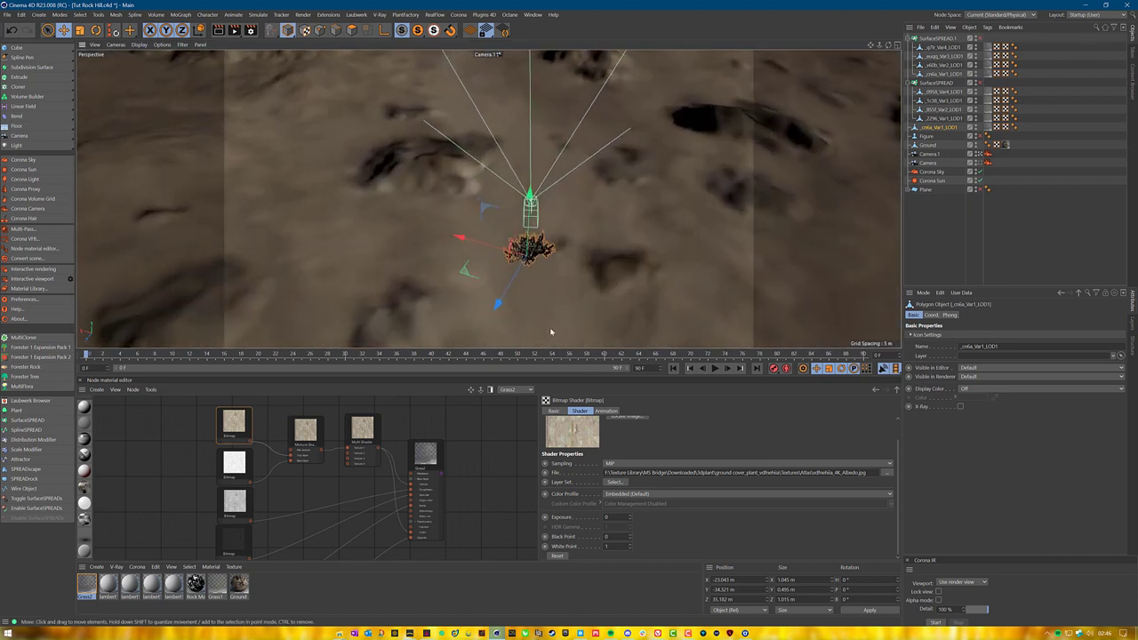
left_click_drag(498, 305, 476, 126)
left_click_drag(545, 73, 538, 58)
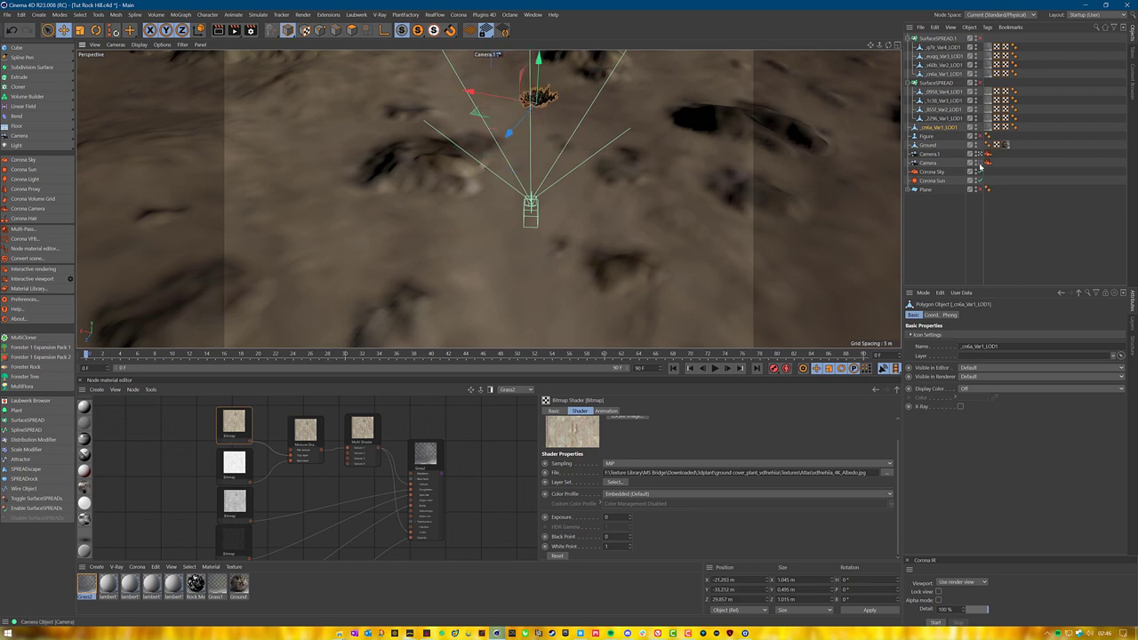
Look through the main Camera with only SurfaceSPREAD.1 enabled, and move the plant to the right side of the foreground.
left_click(980, 164)
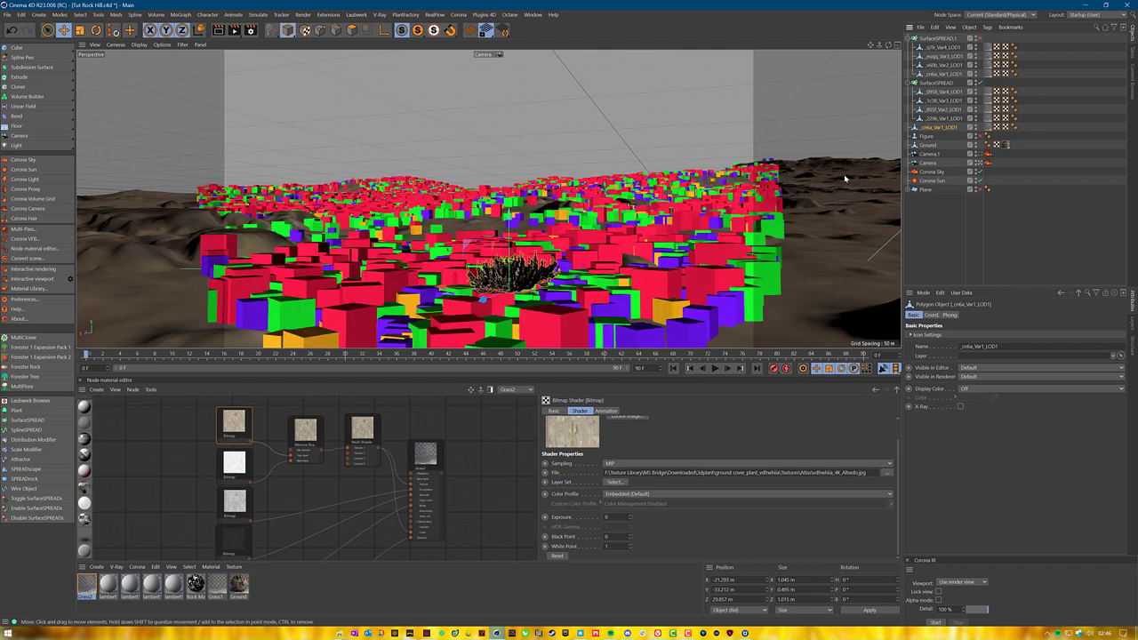
left_click(980, 84)
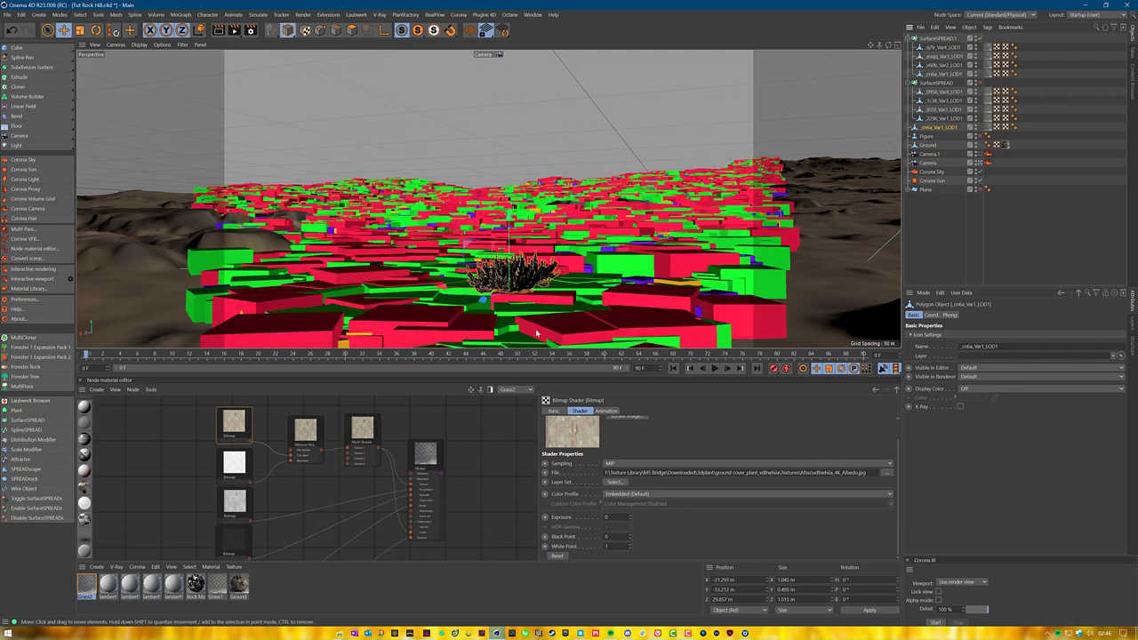
left_click_drag(480, 297, 729, 345)
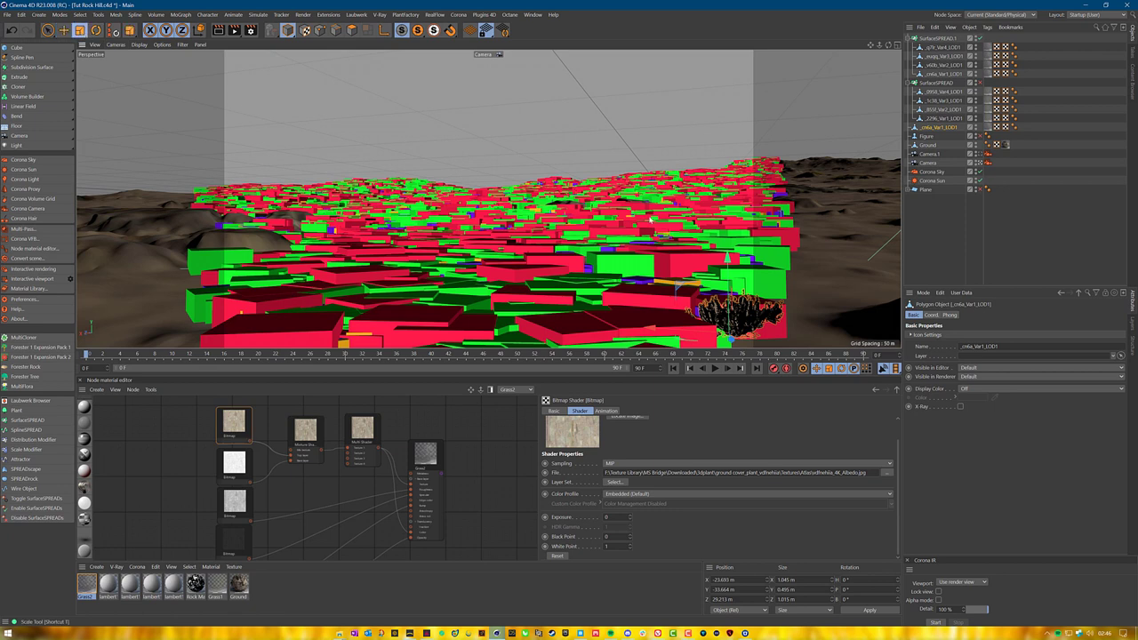
Scale the foreground plant up to about 1.71 m wide and lower it slightly to a Y position of about -33.7 m.
left_click(79, 29)
left_click_drag(650, 192, 891, 129)
left_click(64, 31)
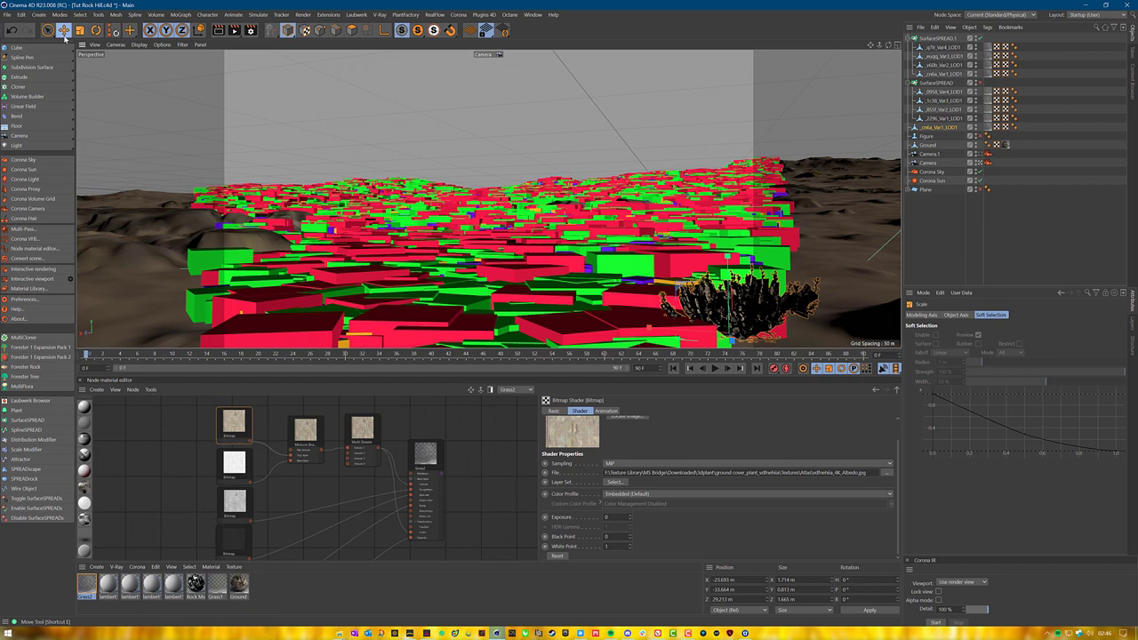
mouse_move(728, 264)
left_mouse_down()
mouse_move(728, 282)
mouse_move(728, 262)
left_mouse_up()
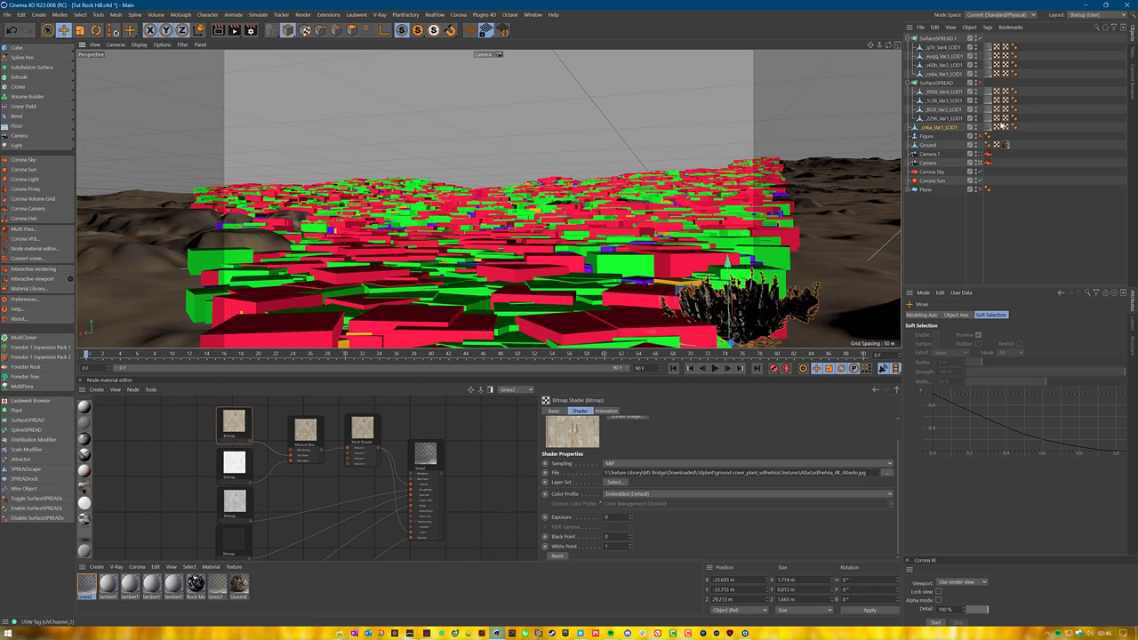
Look through Camera.1 and examine up close how the enlarged plant sits on the terrain.
left_click(979, 154)
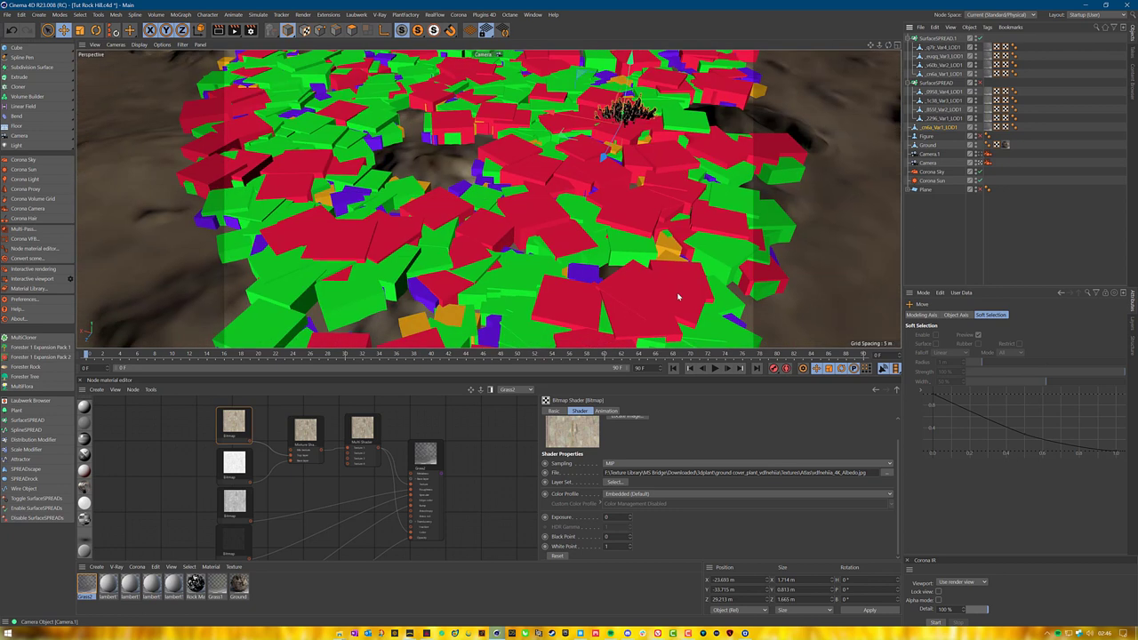
middle_click_drag(635, 150, 569, 222, "alt")
scroll(587, 182, "up", 7)
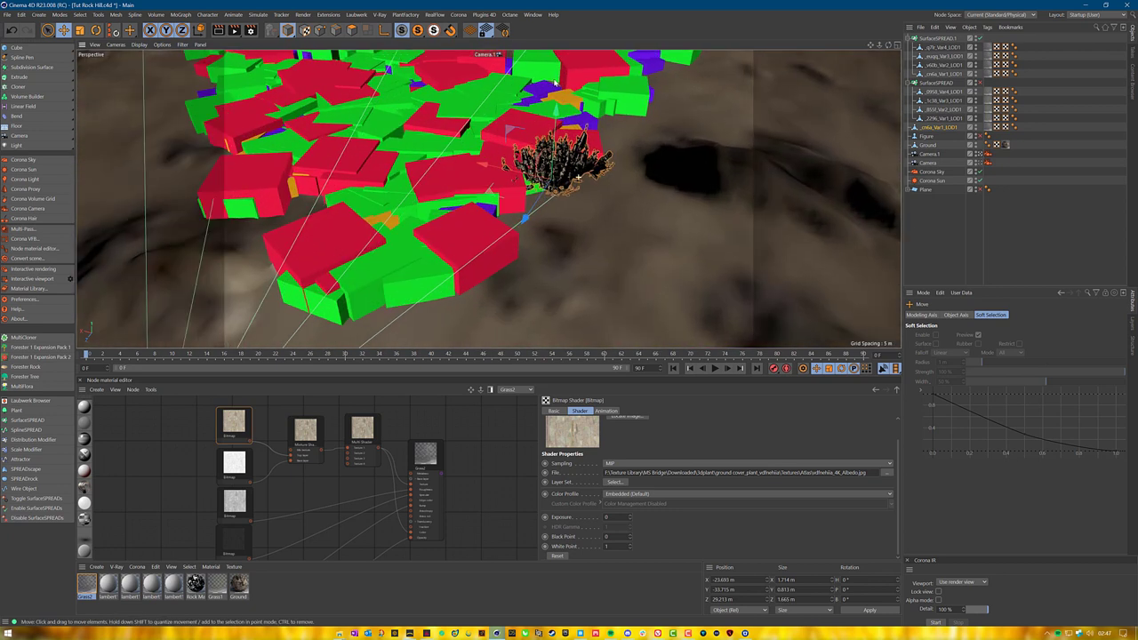
left_click_drag(574, 211, 573, 160, "alt")
left_click_drag(533, 121, 531, 131)
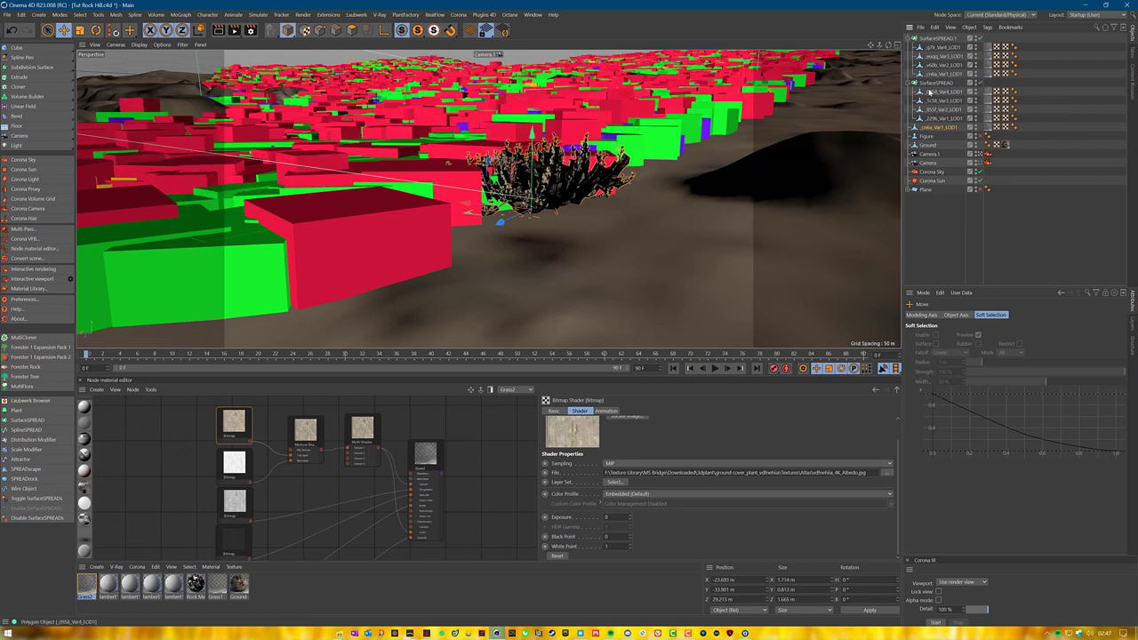
Copy the _euqq_Var3_LOD1 plant from SurfaceSPREAD.1 to the root level of the hierarchy and move it near the main camera's view cone.
left_click_drag(945, 56, 928, 238)
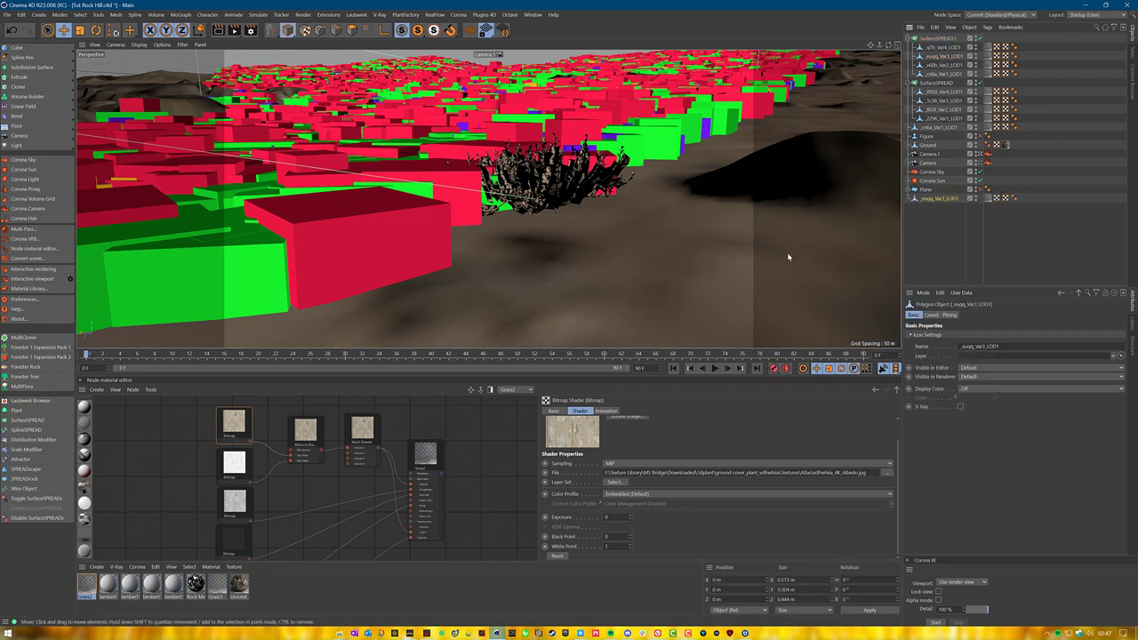
right_click_drag(616, 235, 523, 259, "alt")
left_click_drag(523, 259, 551, 276, "alt")
right_click_drag(564, 229, 526, 183, "alt")
left_click_drag(522, 58, 537, 210)
scroll(507, 93, "up", 5)
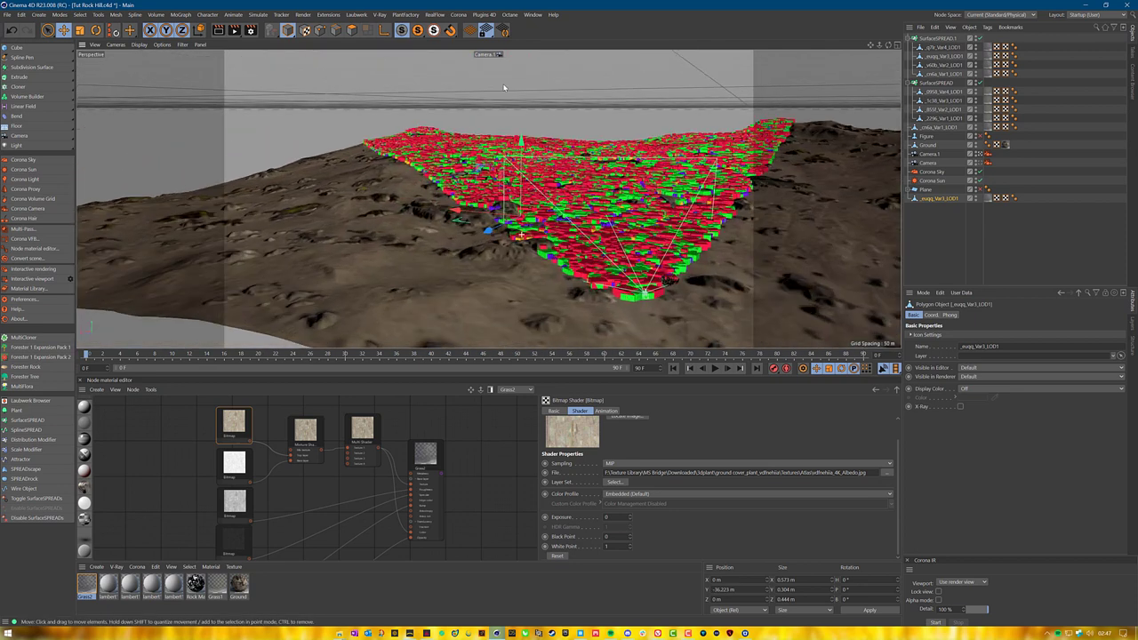
left_click_drag(521, 138, 521, 100)
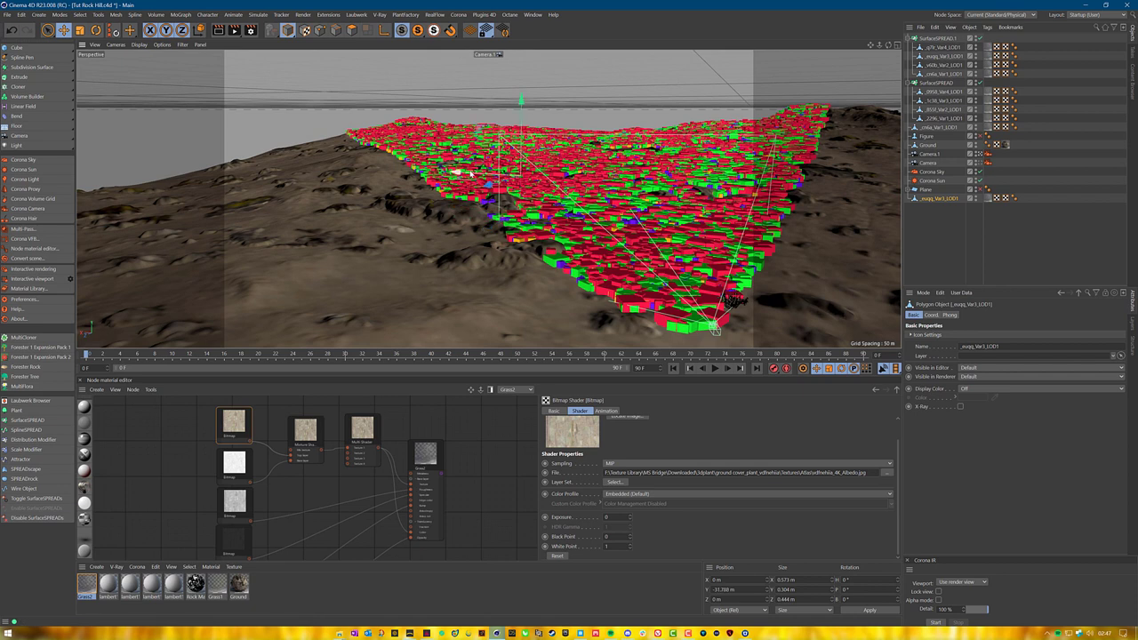
scroll(488, 184, "up", 3)
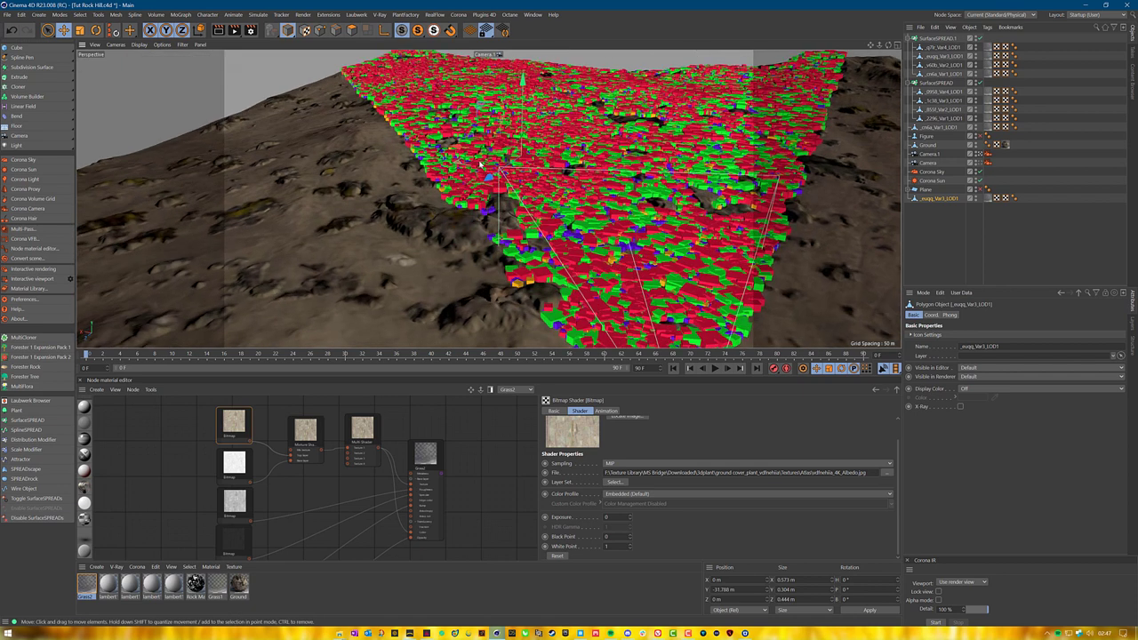
mouse_move(488, 176)
left_mouse_down()
mouse_move(543, 320)
mouse_move(580, 290)
mouse_move(490, 176)
left_mouse_up()
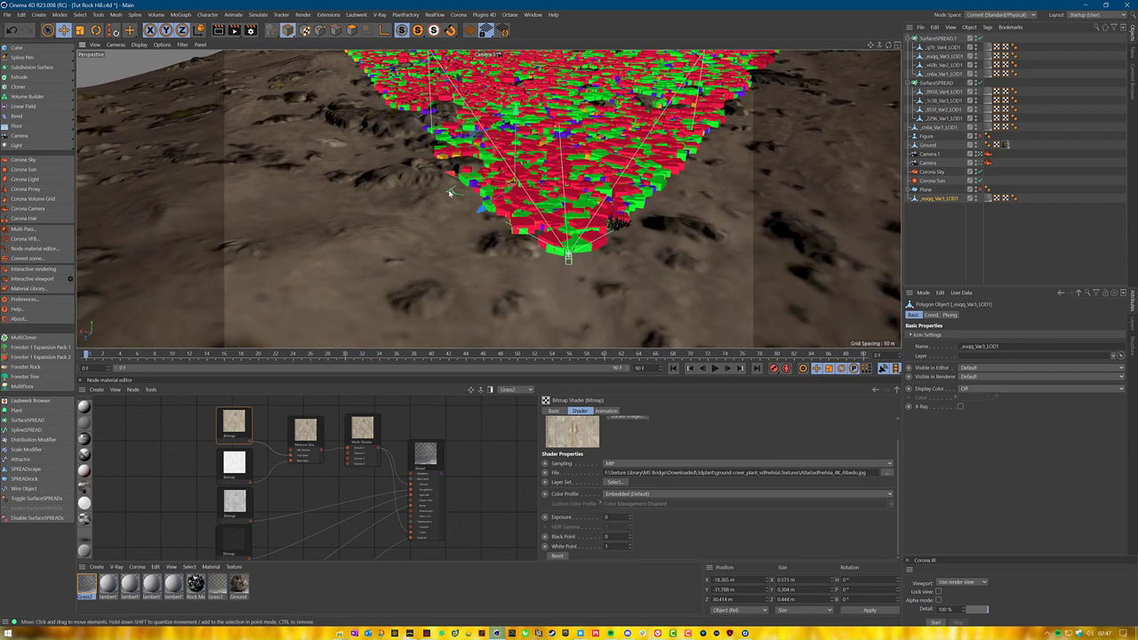
Position the copied _euqq_Var3_LOD1 plant at the scatter's left edge beside the main camera, and scale it to about 1.27 m wide.
left_click(936, 206)
left_click(938, 200)
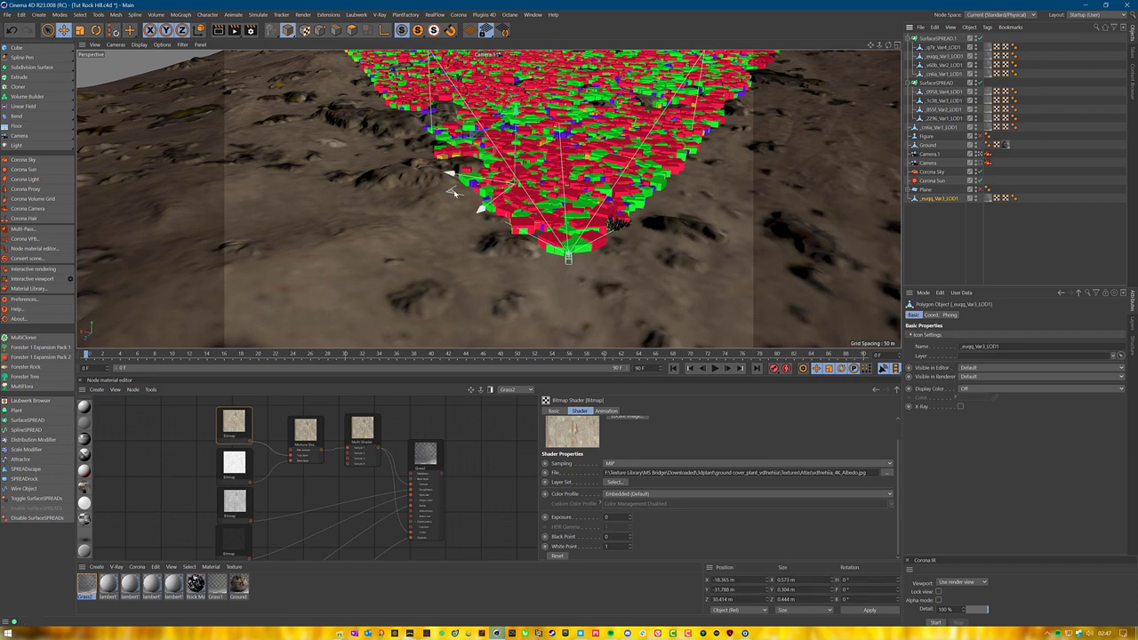
left_click_drag(467, 225, 487, 256)
right_click_drag(541, 243, 508, 106, "alt")
scroll(505, 101, "up", 2)
left_click_drag(531, 158, 526, 252)
left_click_drag(503, 338, 547, 199)
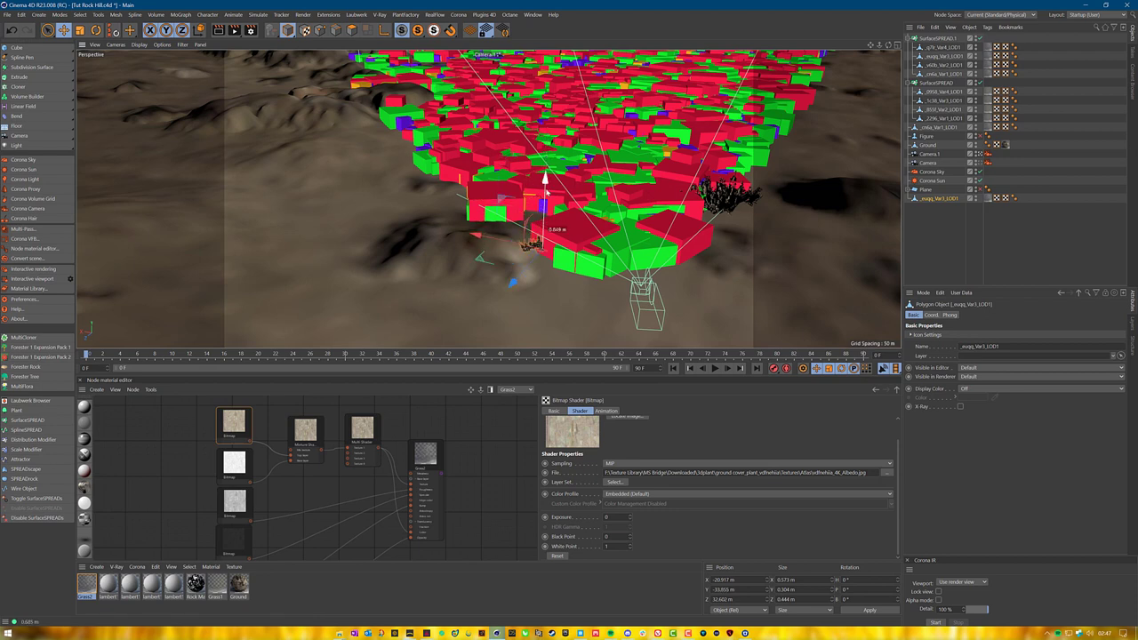
left_click_drag(476, 240, 438, 323)
left_click(79, 30)
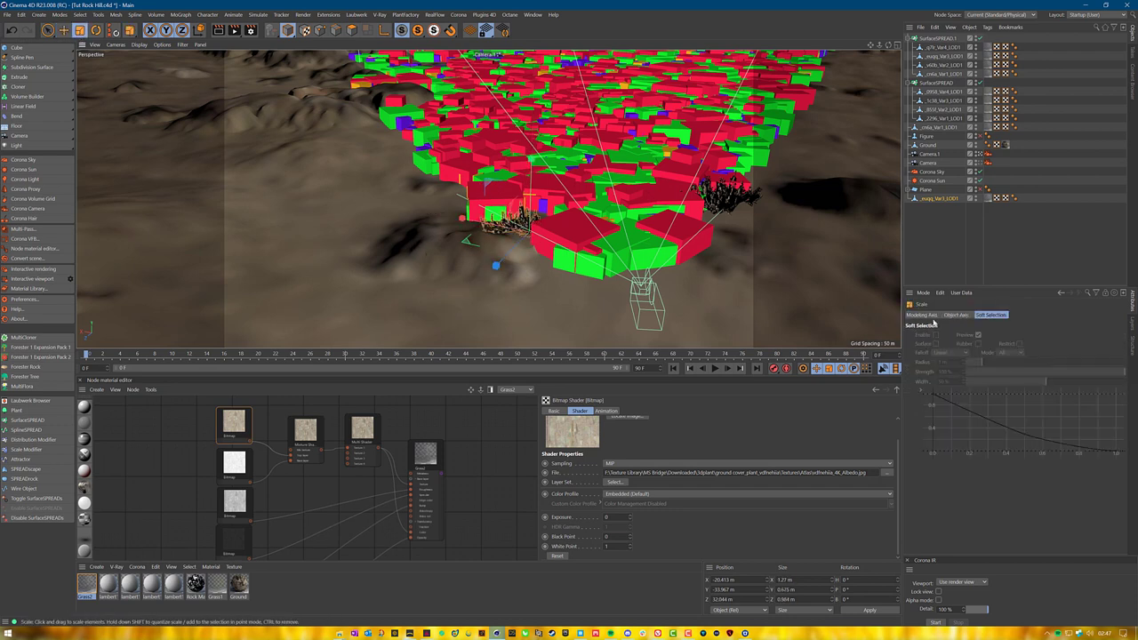
Look through the main Camera again and save the project.
left_click(984, 164)
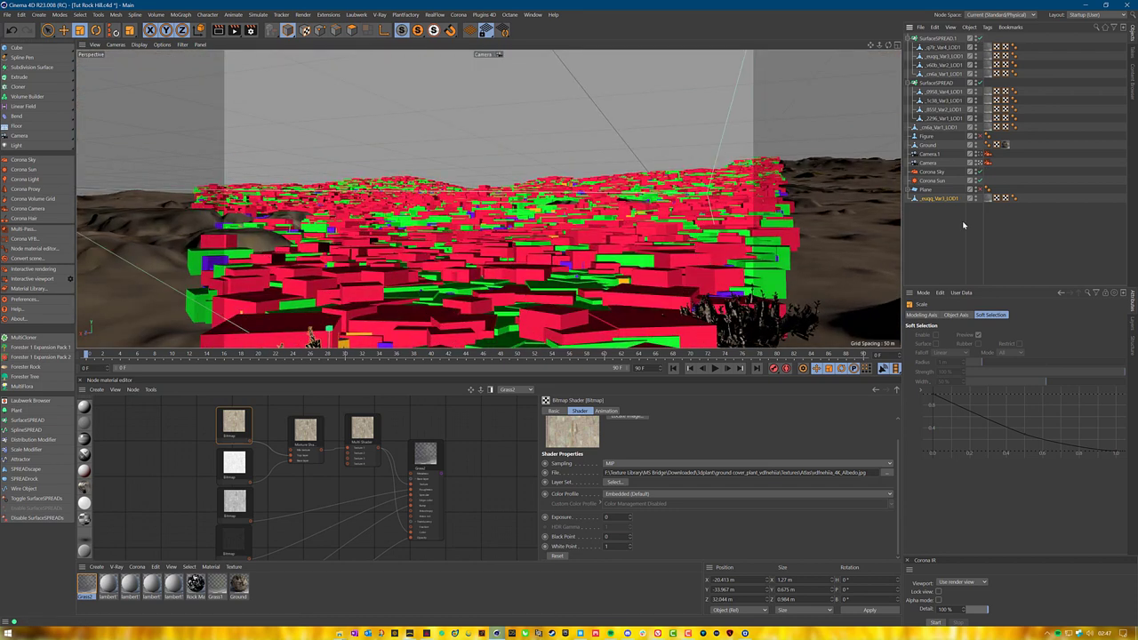
left_click(8, 15)
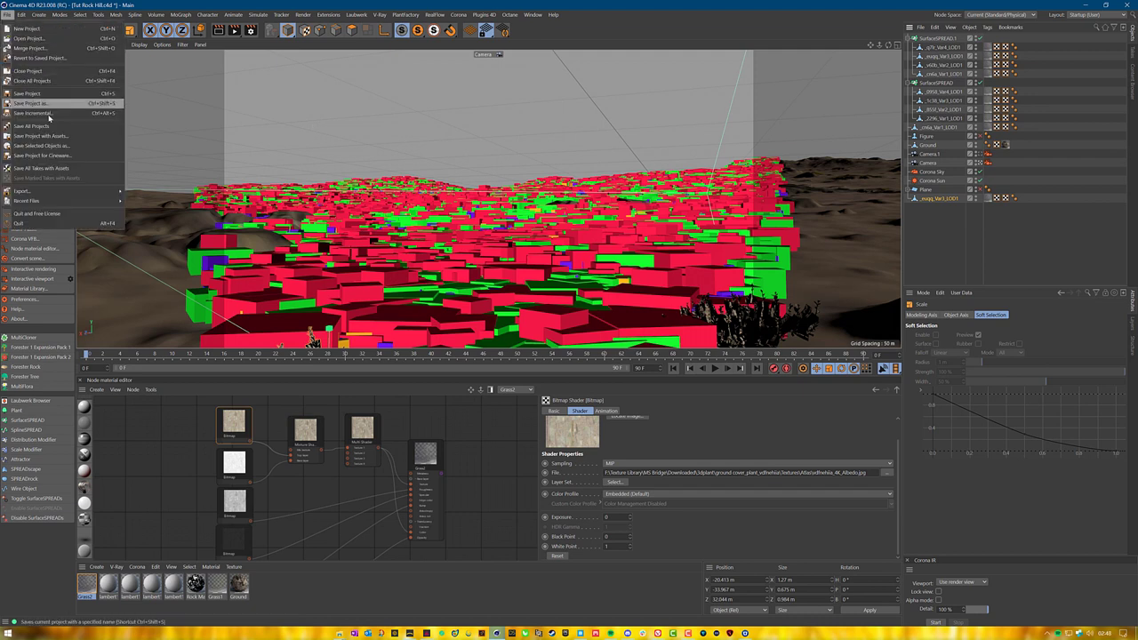
left_click(27, 94)
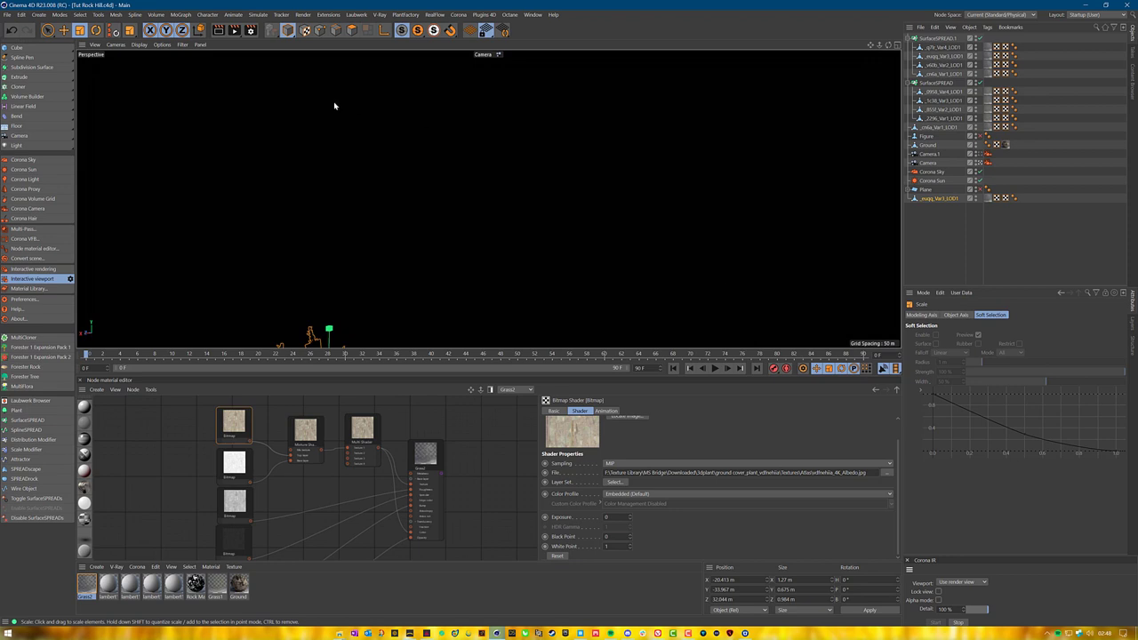
Move the _euqq_Var3_LOD1 plant to the frame's left edge while rendering in the Corona interactive viewport, and stop the render.
key("e")
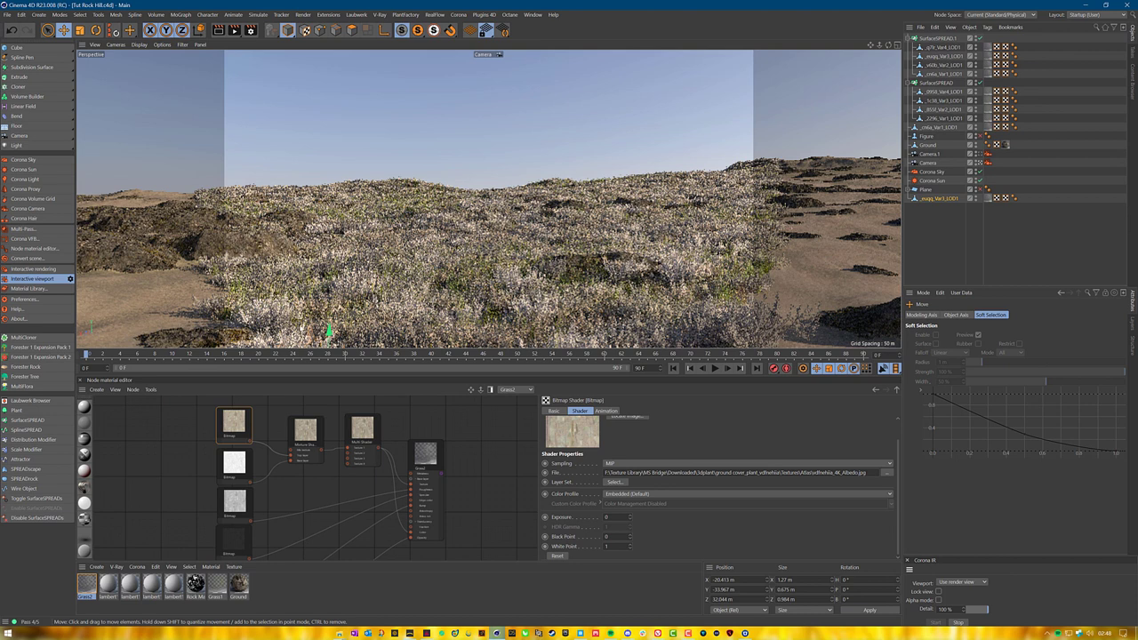
left_click_drag(330, 332, 329, 256)
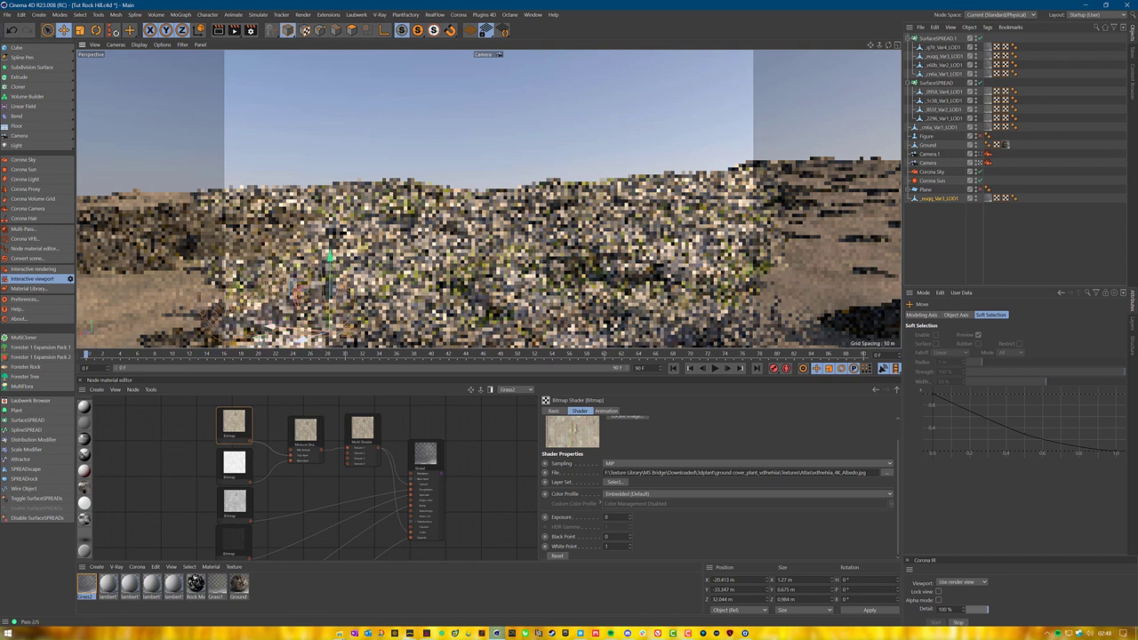
left_click_drag(260, 337, 207, 289)
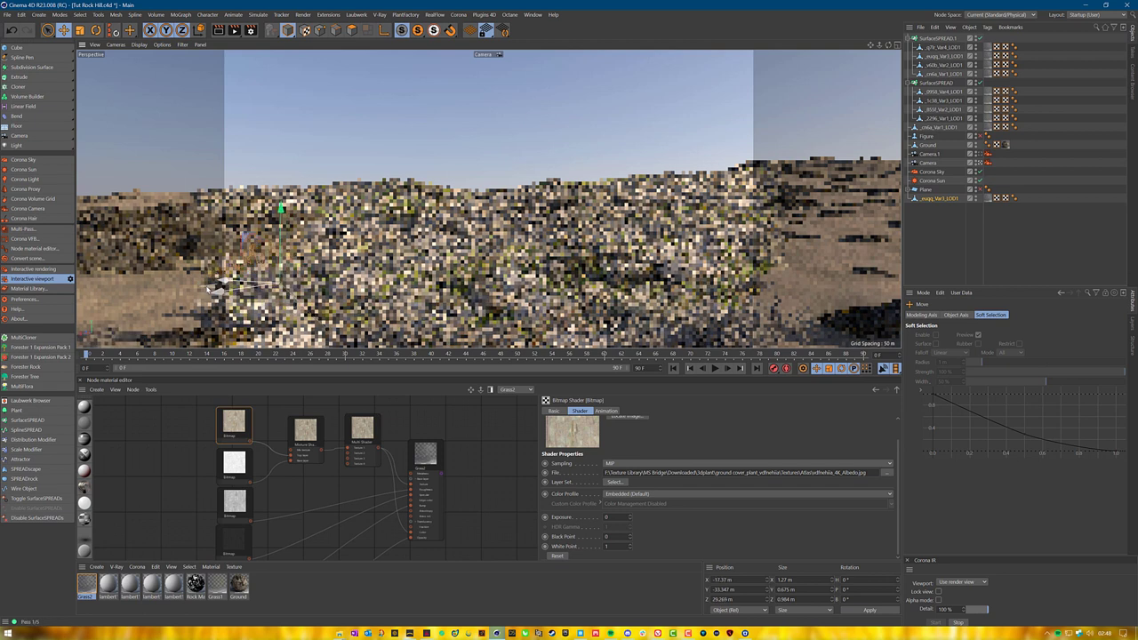
left_click_drag(280, 246, 280, 265)
mouse_move(215, 322)
left_mouse_down()
mouse_move(199, 319)
mouse_move(218, 315)
left_mouse_up()
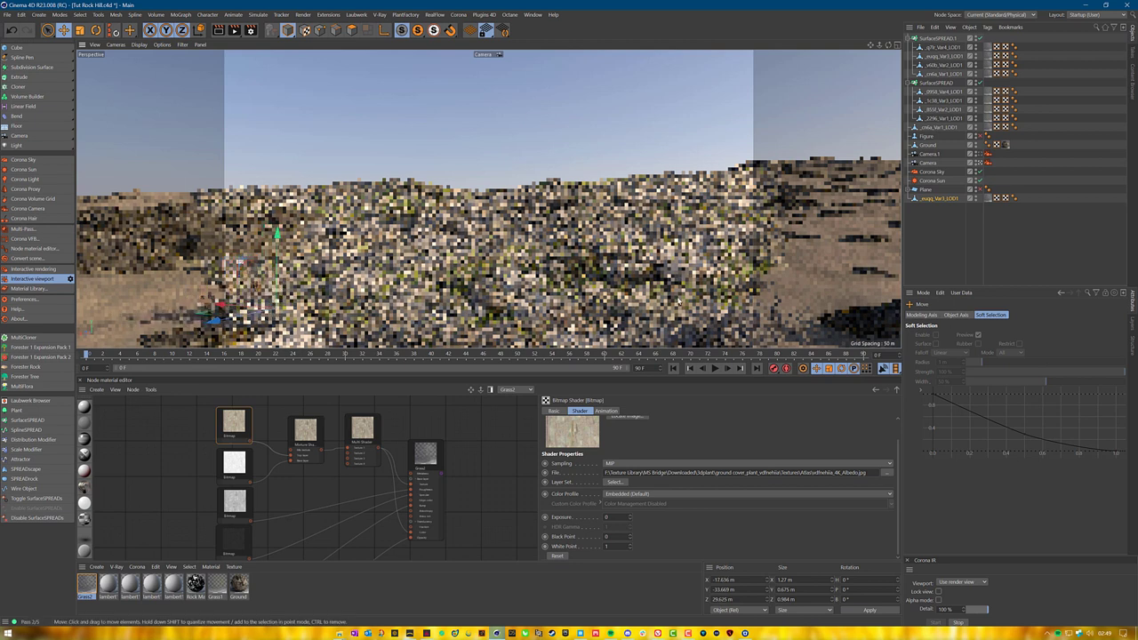
left_click(962, 239)
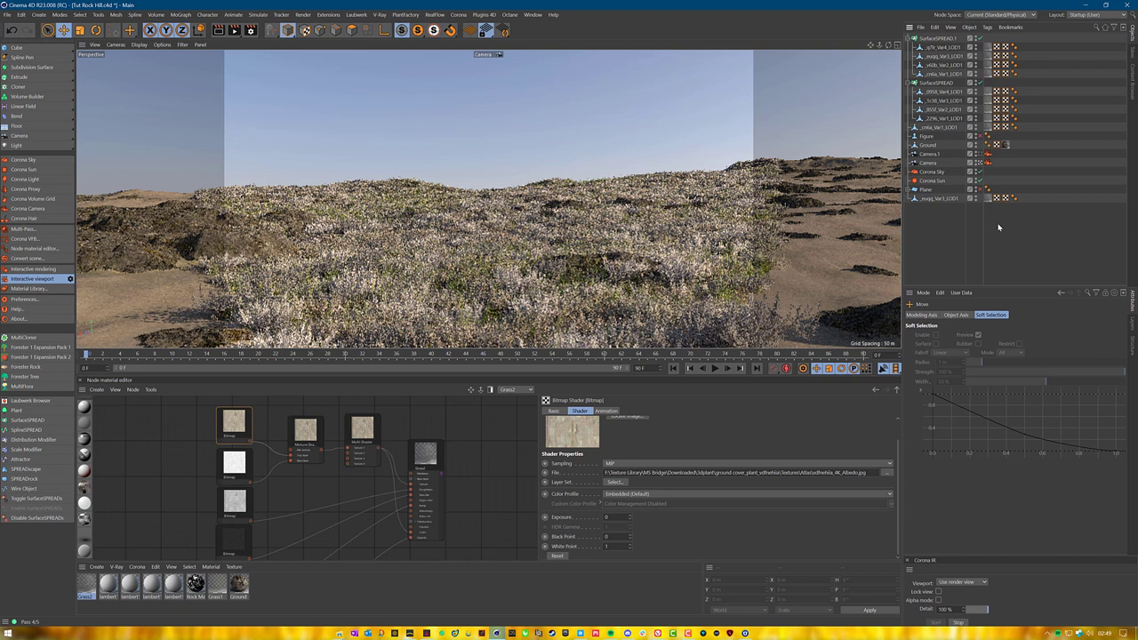
left_click(959, 625)
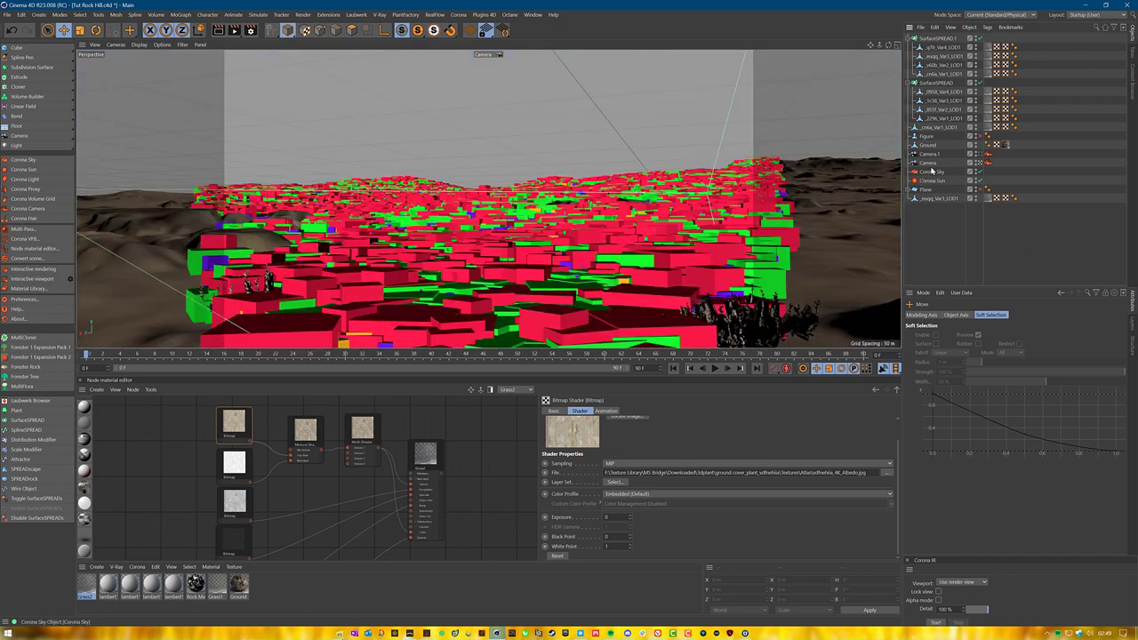
Rename the Camera object as Main.
left_click(930, 163)
type("Main")
key("Return")
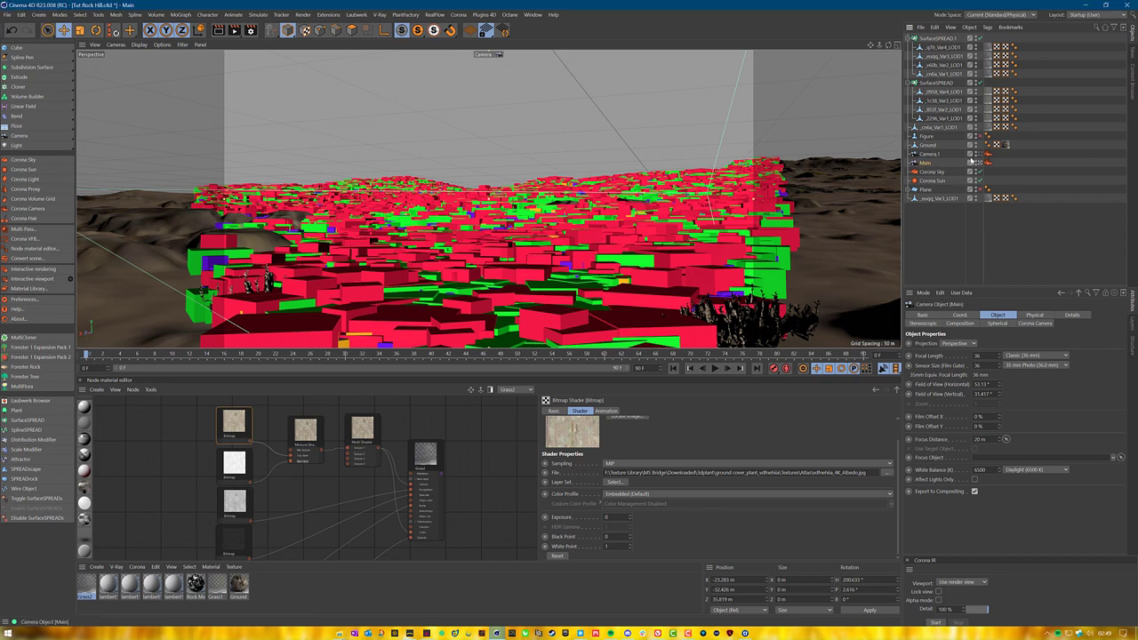
Disable both SurfaceSPREAD scatters, and look through Camera.1 to pull it back over the whole ground.
left_click_drag(980, 83, 979, 38)
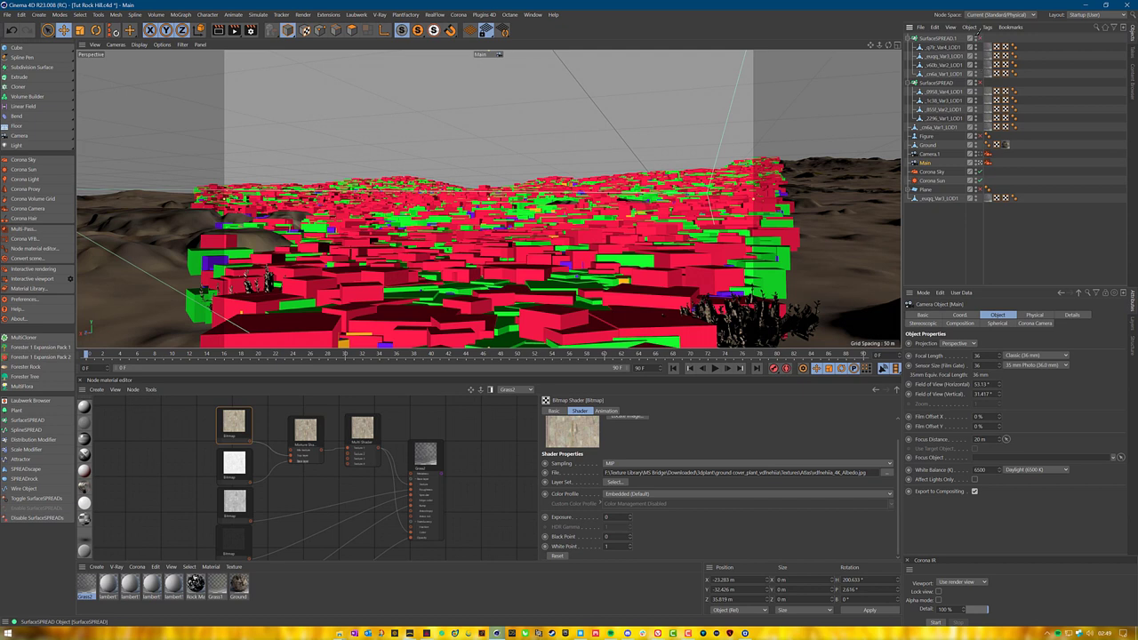
left_click(980, 154)
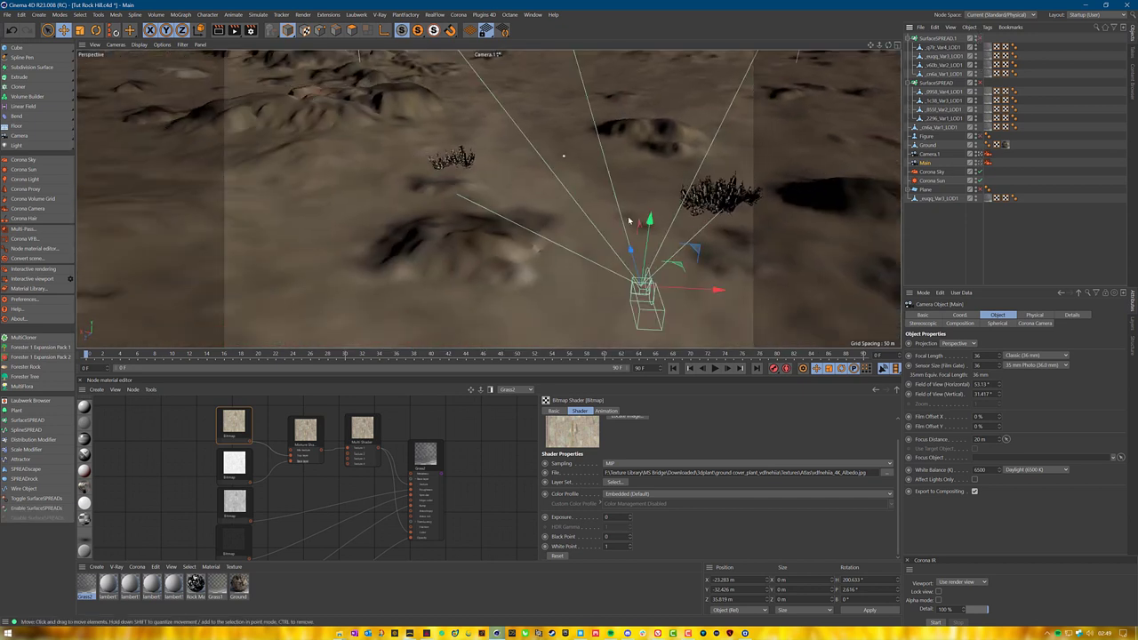
middle_click_drag(620, 176, 549, 201, "alt")
scroll(548, 201, "down", 8)
scroll(541, 158, "up", 1)
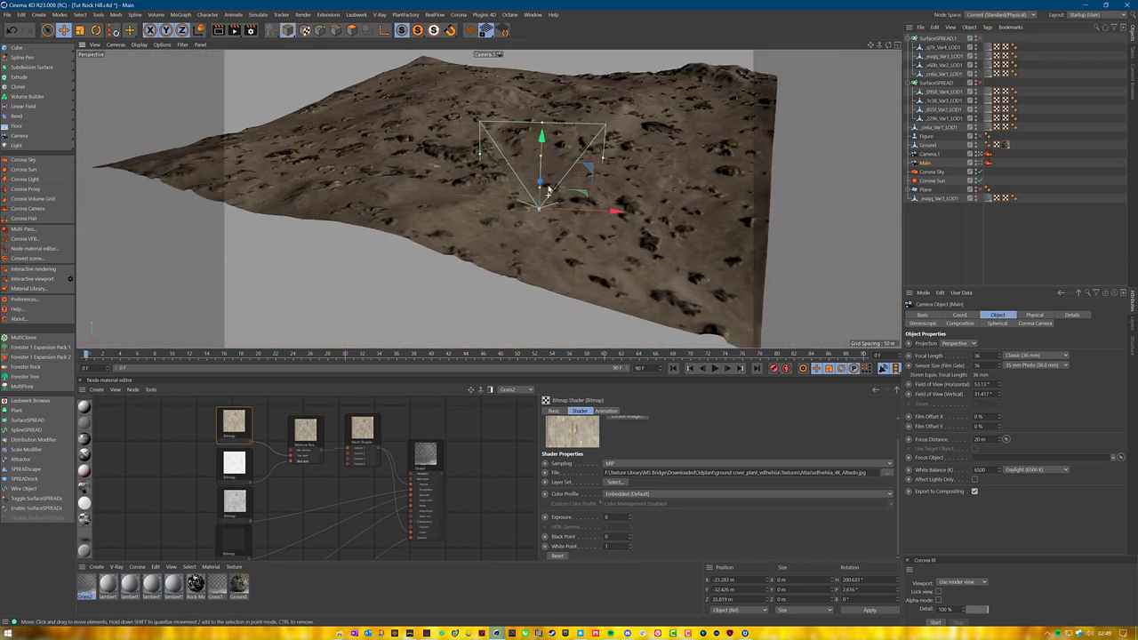
middle_click_drag(541, 158, 574, 208, "alt")
left_click_drag(574, 208, 493, 214, "alt")
middle_click_drag(493, 213, 578, 150, "alt")
left_click_drag(519, 162, 615, 134, "alt")
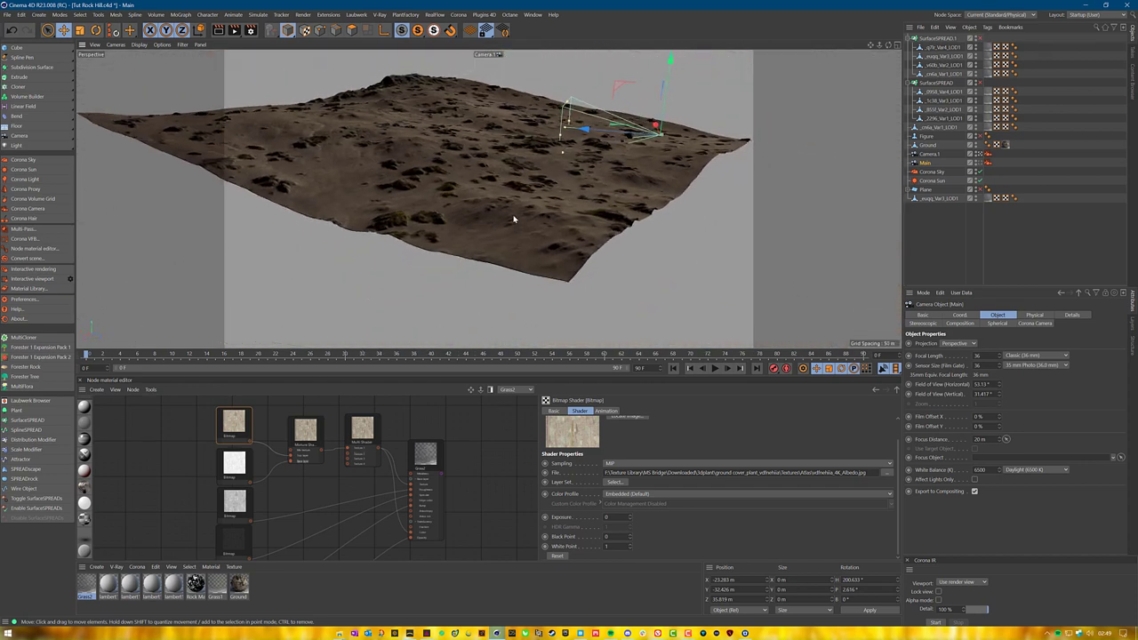
Reposition Camera.1 low over the terrain behind the Main camera for a second viewpoint towards the hills.
scroll(513, 223, "up", 3)
left_click_drag(513, 222, 495, 153, "alt")
right_click_drag(488, 155, 535, 154, "alt")
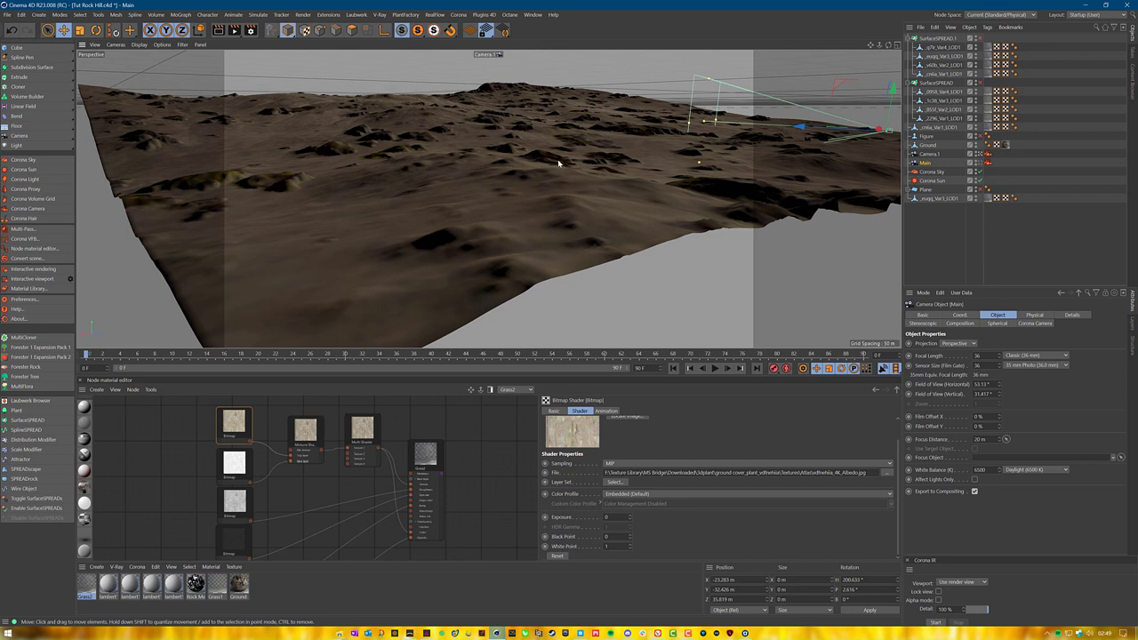
middle_click_drag(509, 148, 503, 216, "alt")
scroll(506, 219, "down", 1)
left_click_drag(506, 219, 614, 253, "alt")
left_click_drag(488, 198, 530, 225, "alt")
middle_click_drag(530, 227, 792, 226, "alt")
left_click_drag(578, 232, 594, 197, "alt")
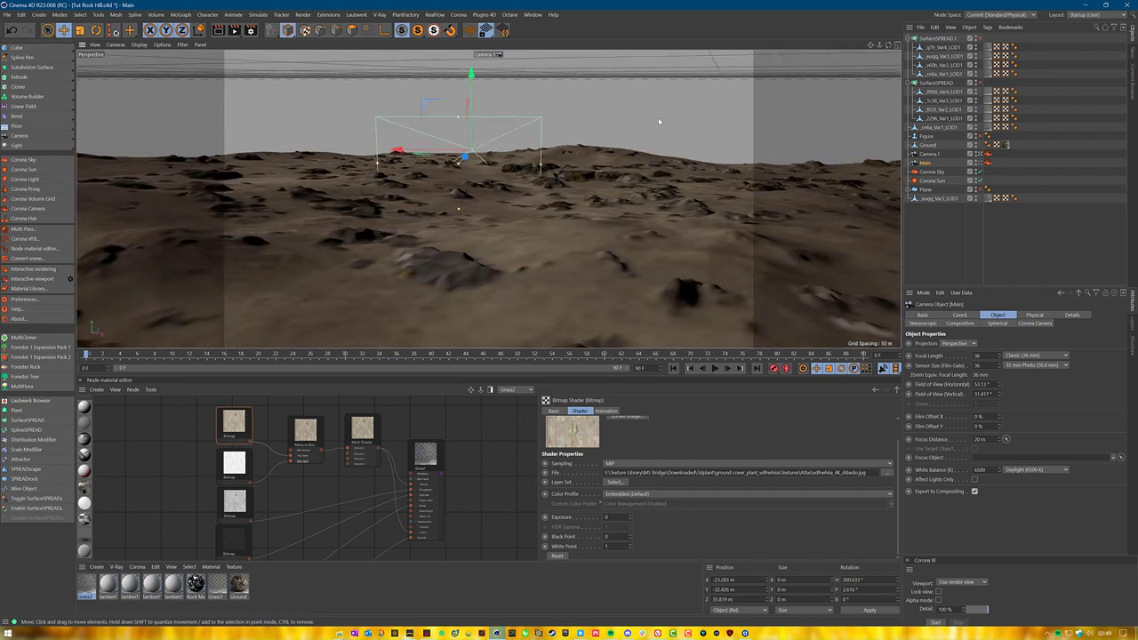
left_click_drag(600, 214, 551, 201, "alt")
scroll(551, 201, "down", 2)
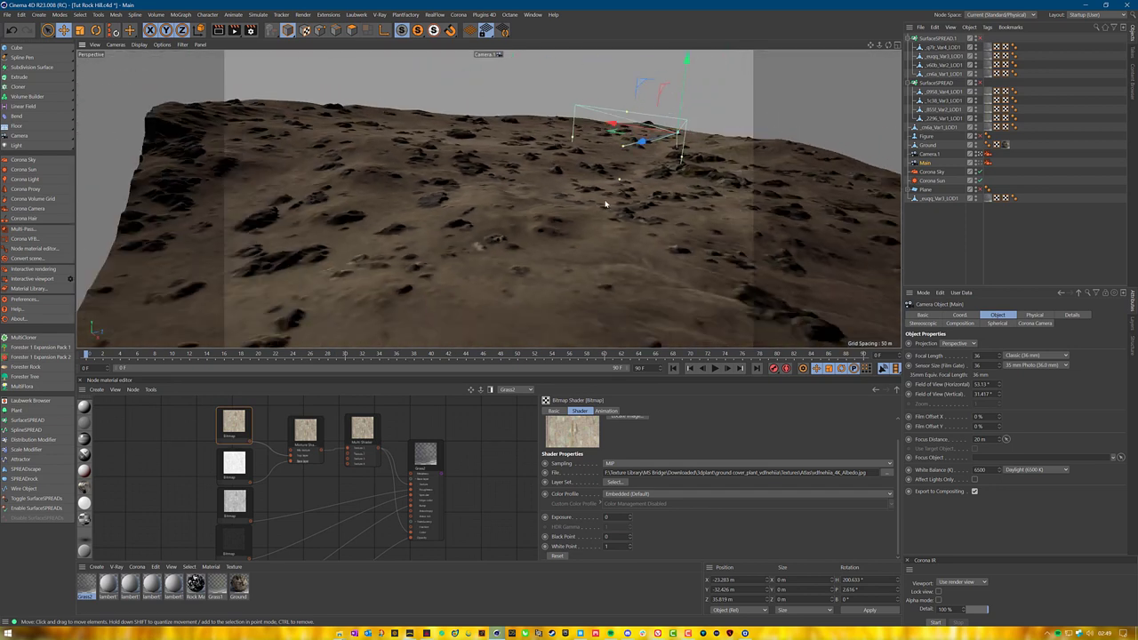
middle_click_drag(598, 203, 497, 258, "alt")
left_click_drag(498, 259, 476, 206, "alt")
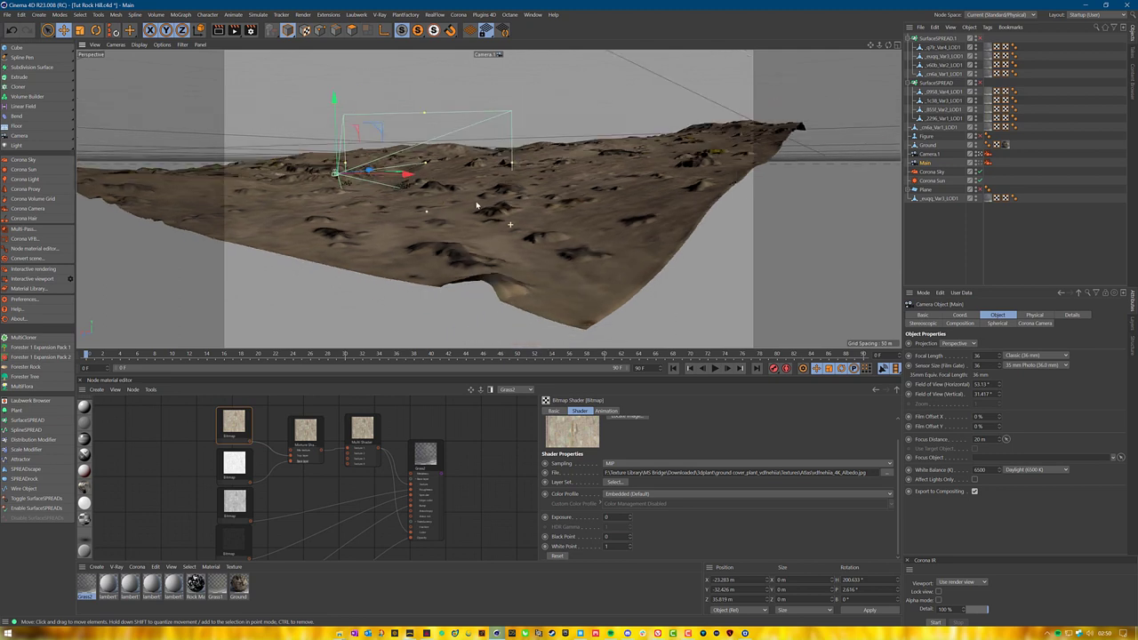
mouse_move(534, 232)
left_mouse_down("alt")
mouse_move(572, 232)
mouse_move(527, 233)
mouse_move(547, 238)
mouse_move(557, 226)
mouse_move(539, 234)
left_mouse_up("alt")
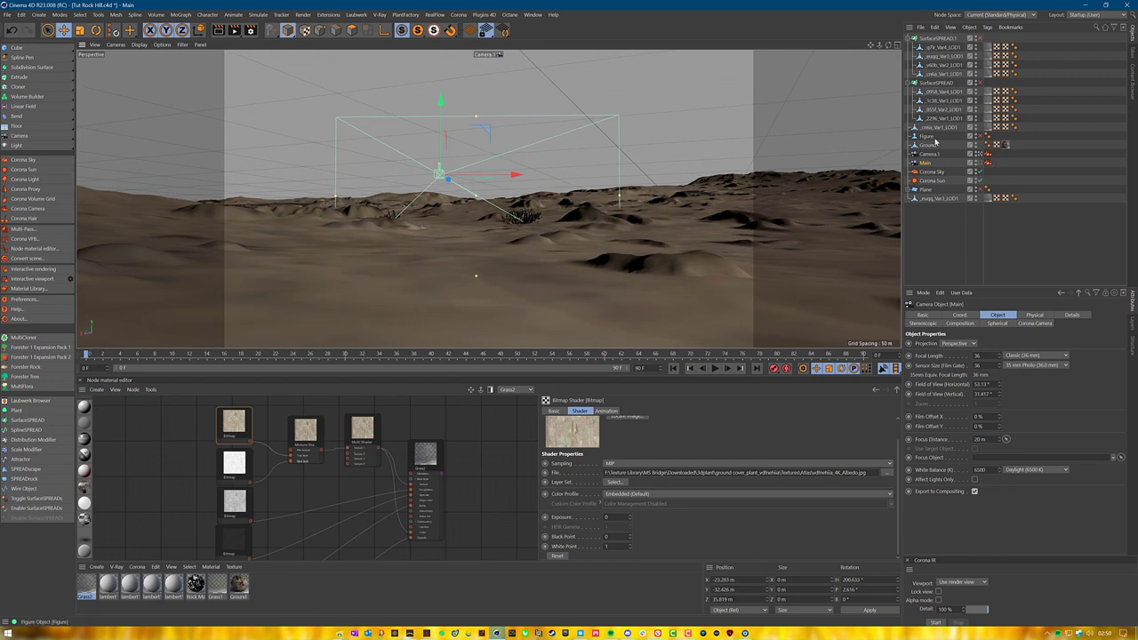
Enable the Figure and move it behind the Main camera, standing near the edge of the ground.
left_click(980, 138)
mouse_move(481, 246)
left_mouse_down("alt")
mouse_move(481, 229)
mouse_move(480, 260)
left_mouse_up("alt")
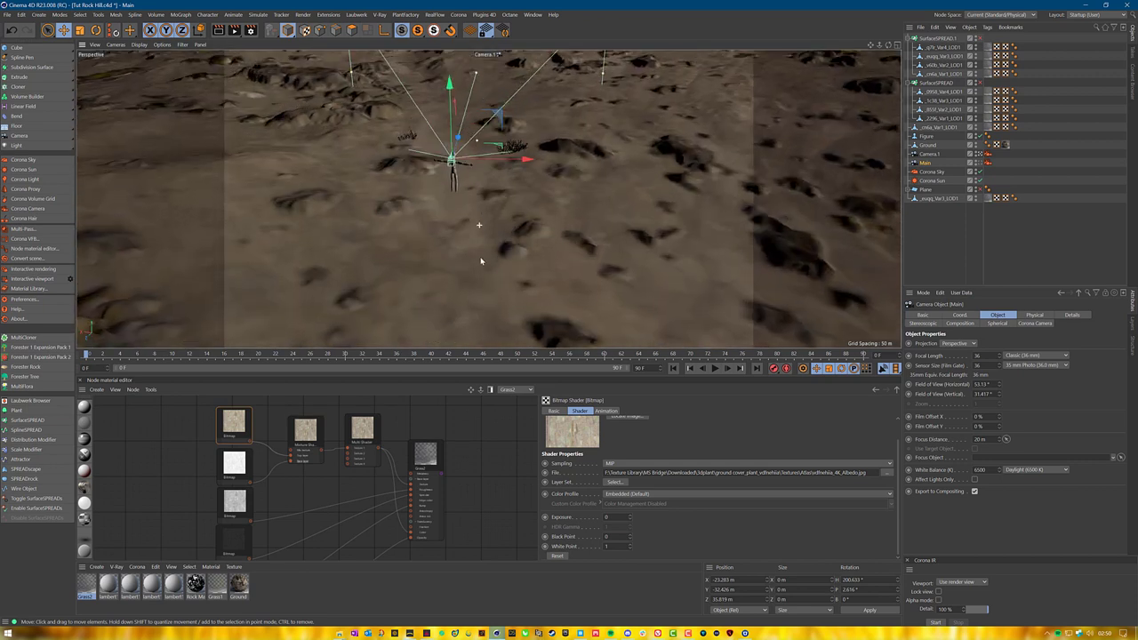
left_click(927, 136)
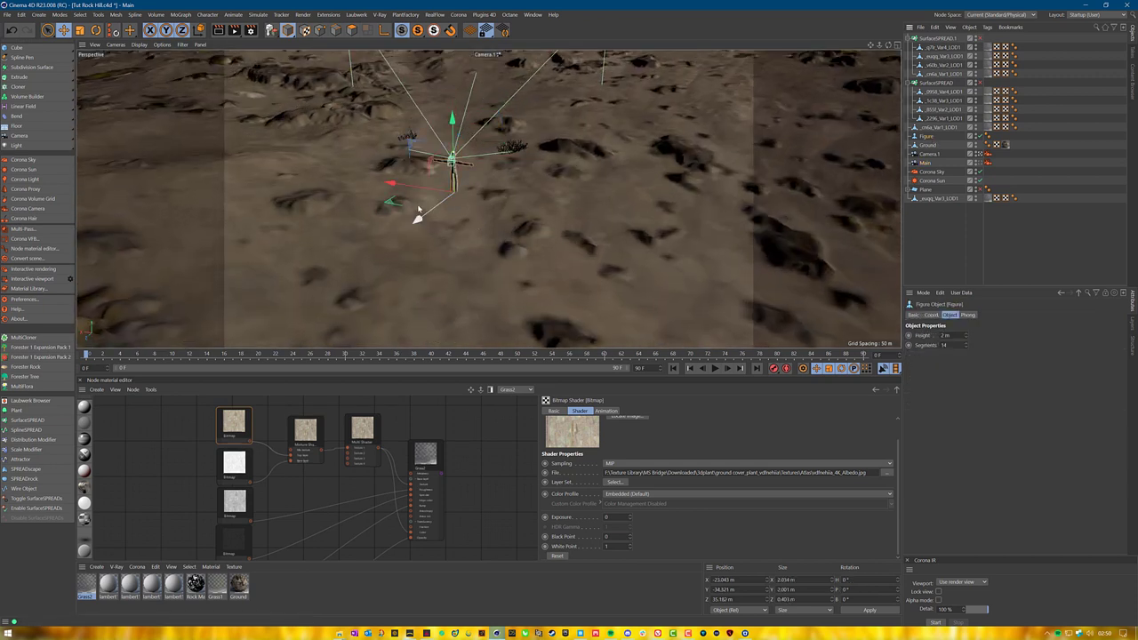
left_click_drag(393, 205, 396, 201)
right_click_drag(454, 290, 447, 329, "alt")
middle_click_drag(447, 330, 474, 186, "alt")
left_click_drag(311, 247, 478, 141)
left_click_drag(446, 239, 424, 297)
left_click_drag(385, 229, 422, 236)
left_click_drag(456, 273, 430, 297)
left_click_drag(463, 197, 462, 190)
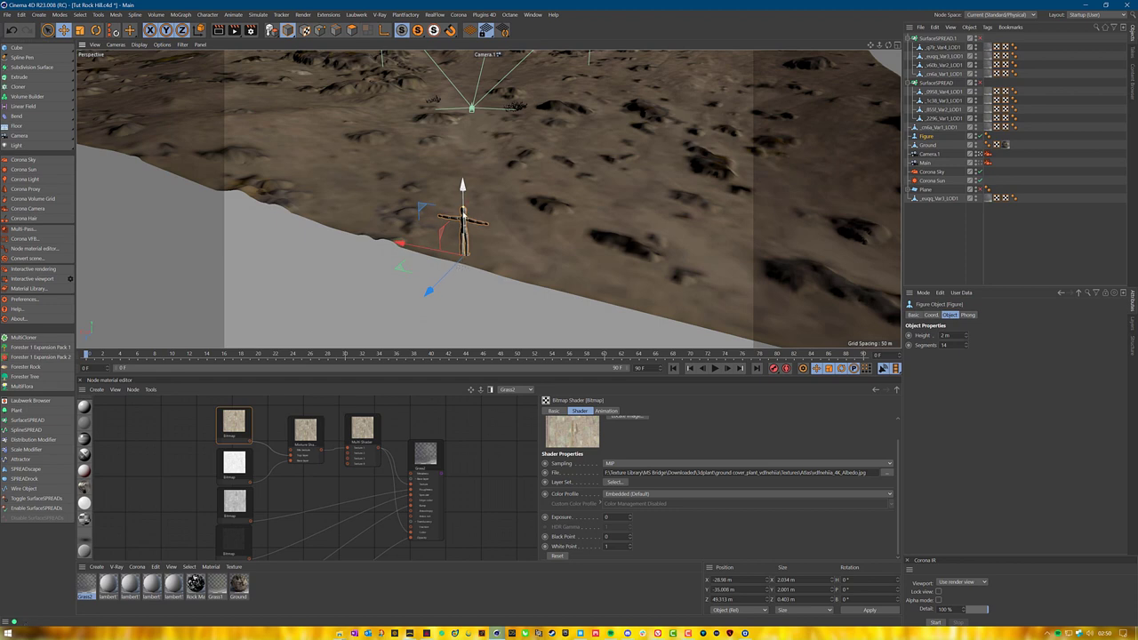
Frame Camera.1 at about the Figure's eye level, looking past it towards the Main camera and hills.
scroll(464, 195, "up", 10)
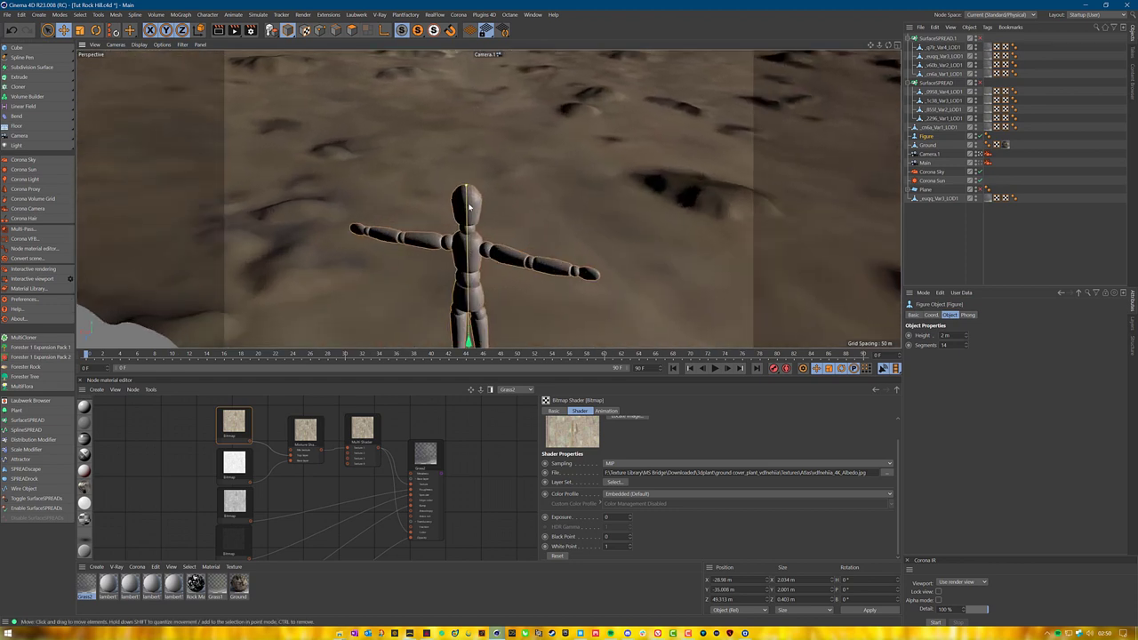
left_click_drag(466, 209, 469, 160, "alt")
scroll(466, 193, "up", 5)
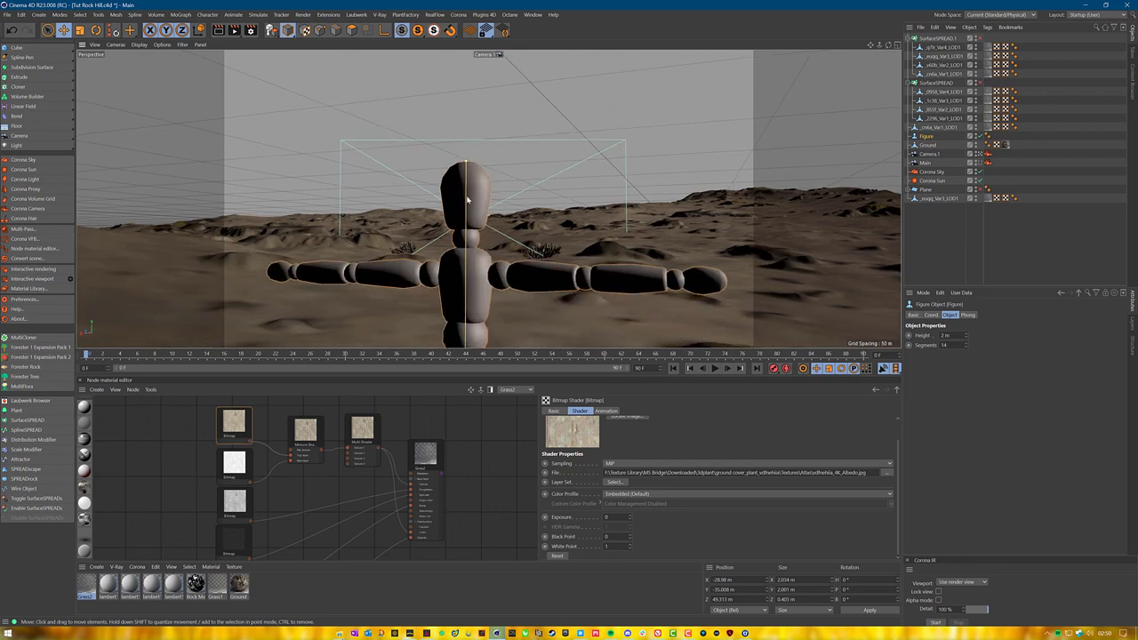
scroll(467, 197, "down", 6)
mouse_move(468, 253)
right_mouse_down("alt")
mouse_move(467, 276)
mouse_move(466, 265)
right_mouse_up("alt")
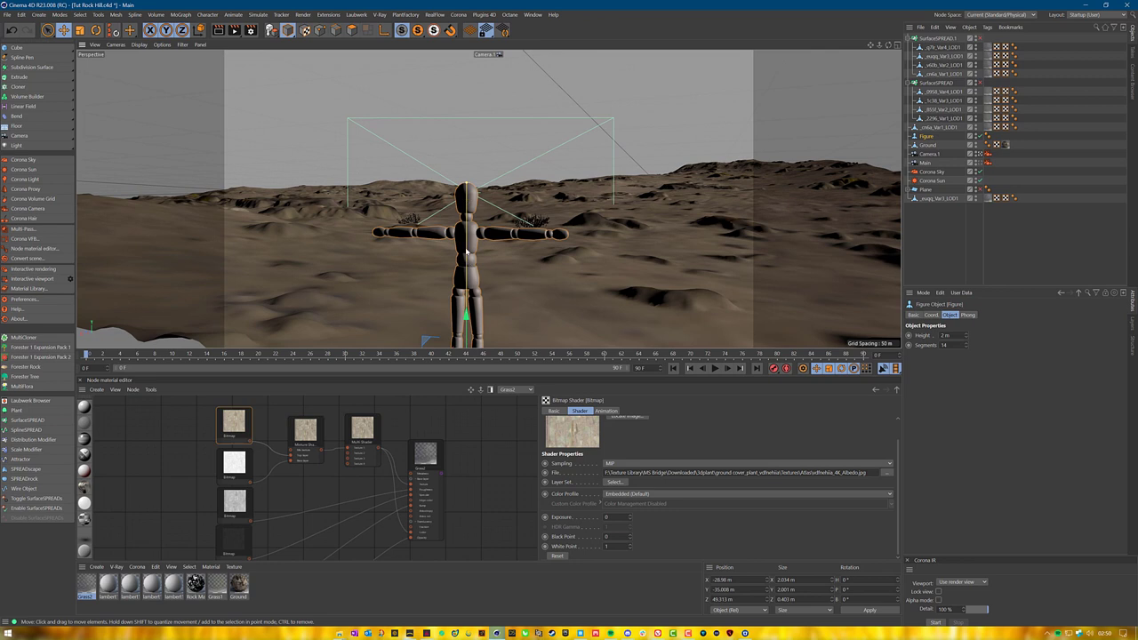
left_click_drag(466, 198, 488, 209, "alt")
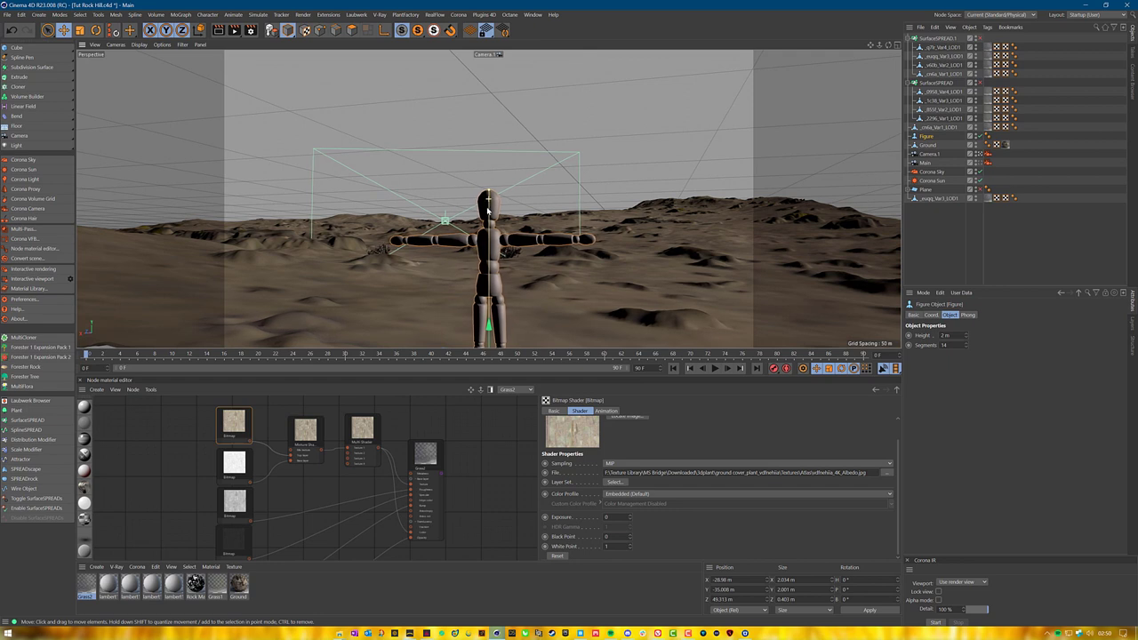
Rename the SurfaceSPREAD scatter as Main and SurfaceSPREAD.1 as Main1.
left_click(969, 234)
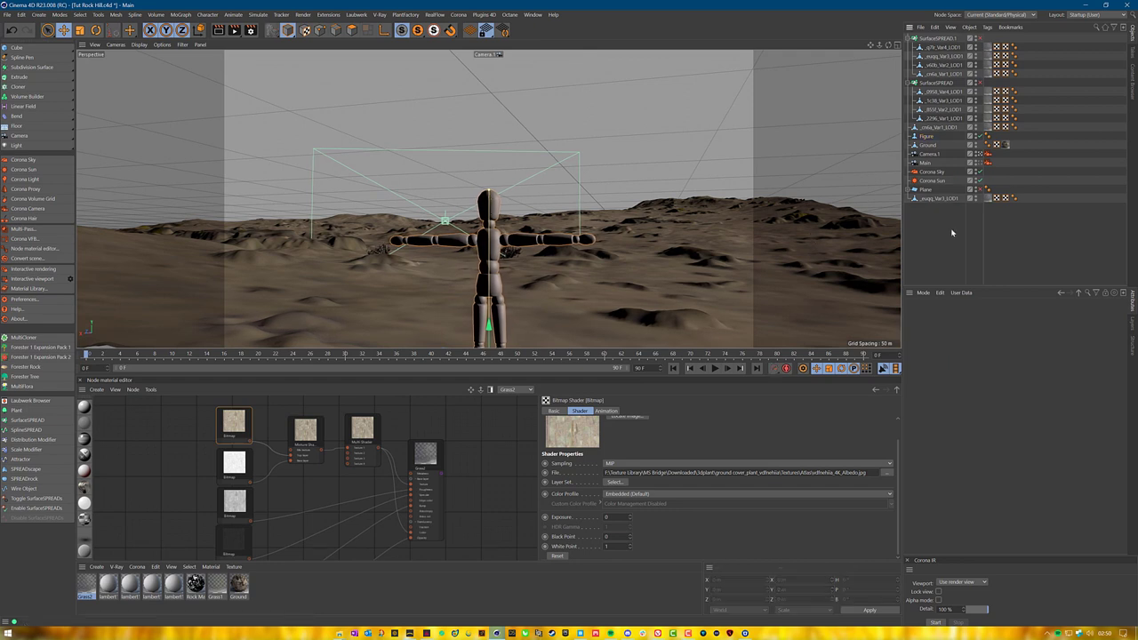
left_click(931, 83)
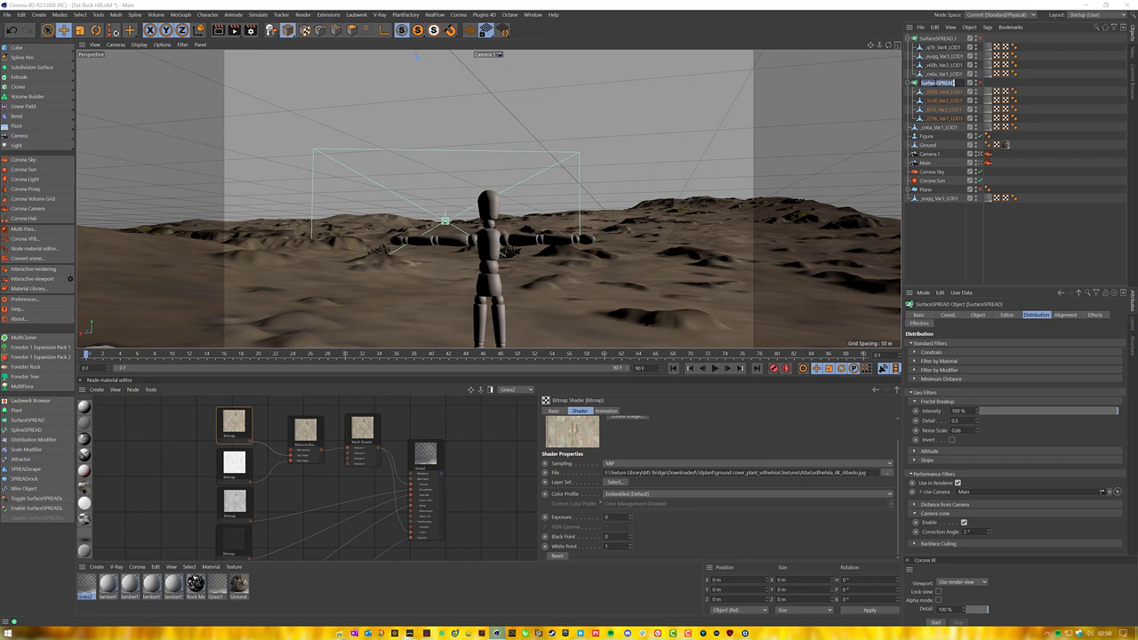
left_click(936, 40)
key("t")
key("i")
key("n")
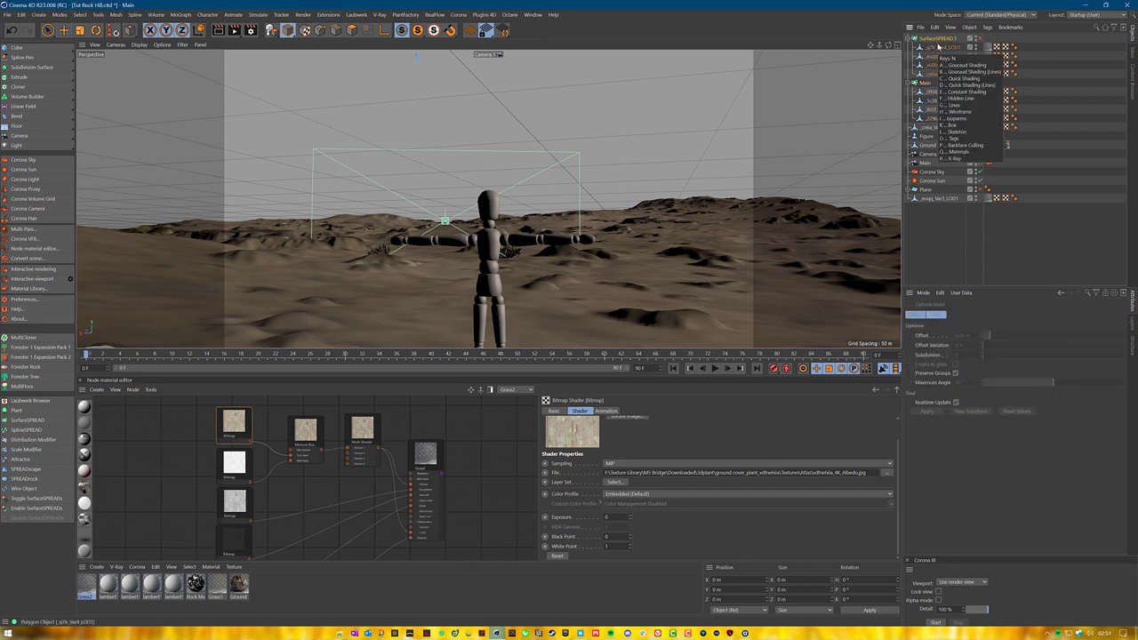
left_click(940, 42)
type("Main1")
key("Return")
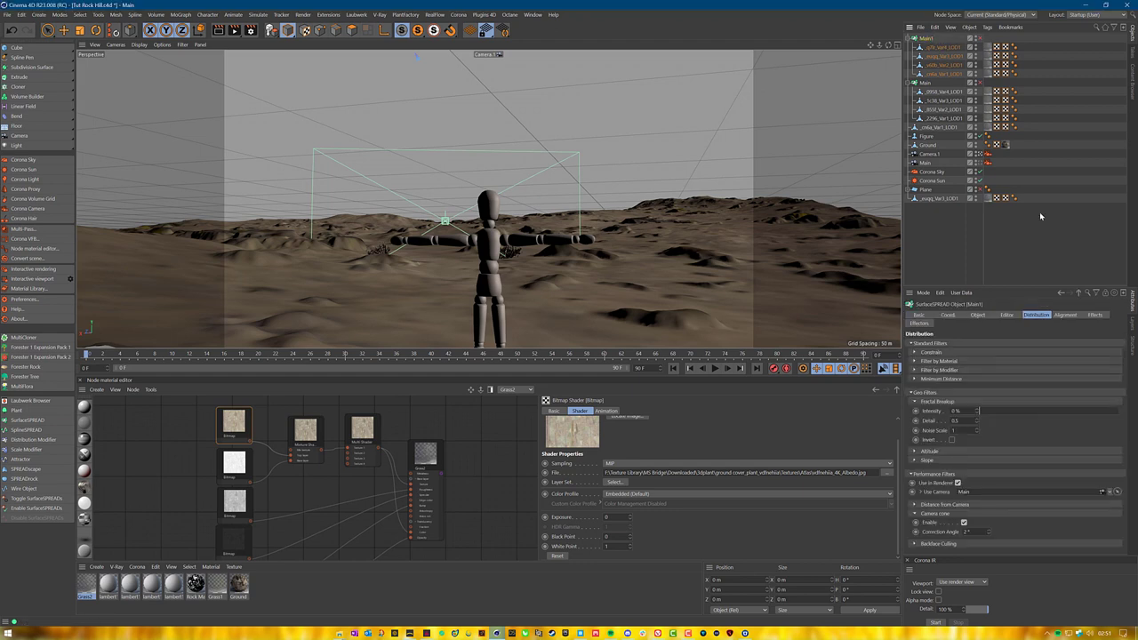
Duplicate the collapsed Main and Main1 scatters, and rename the copies as Second and Second1.
left_click(907, 82)
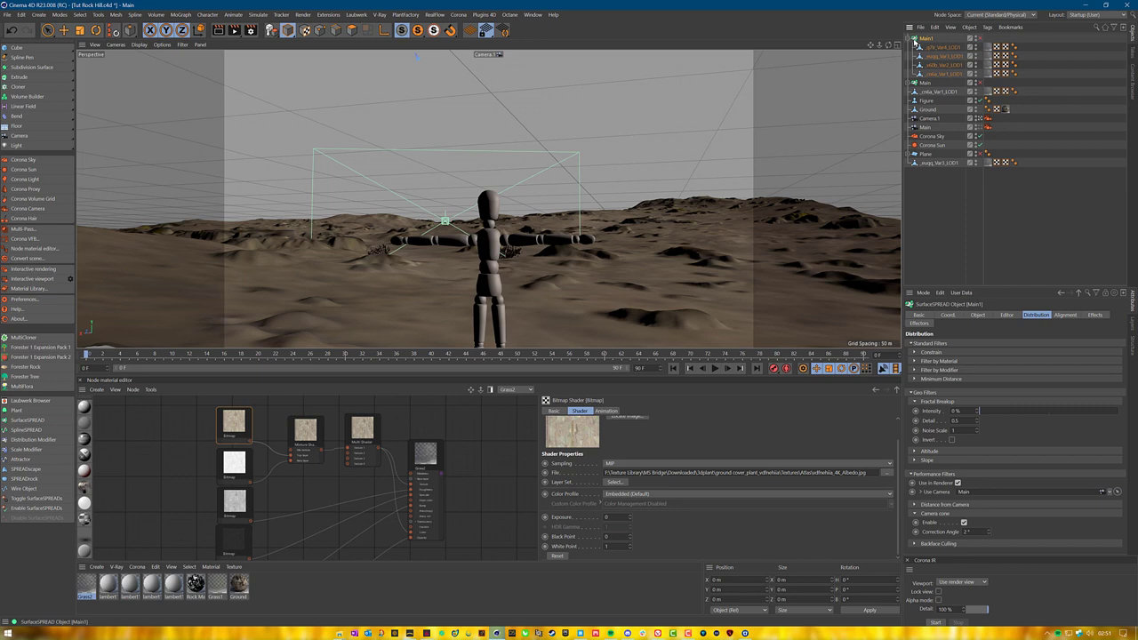
left_click(910, 39)
left_click(926, 47, "ctrl")
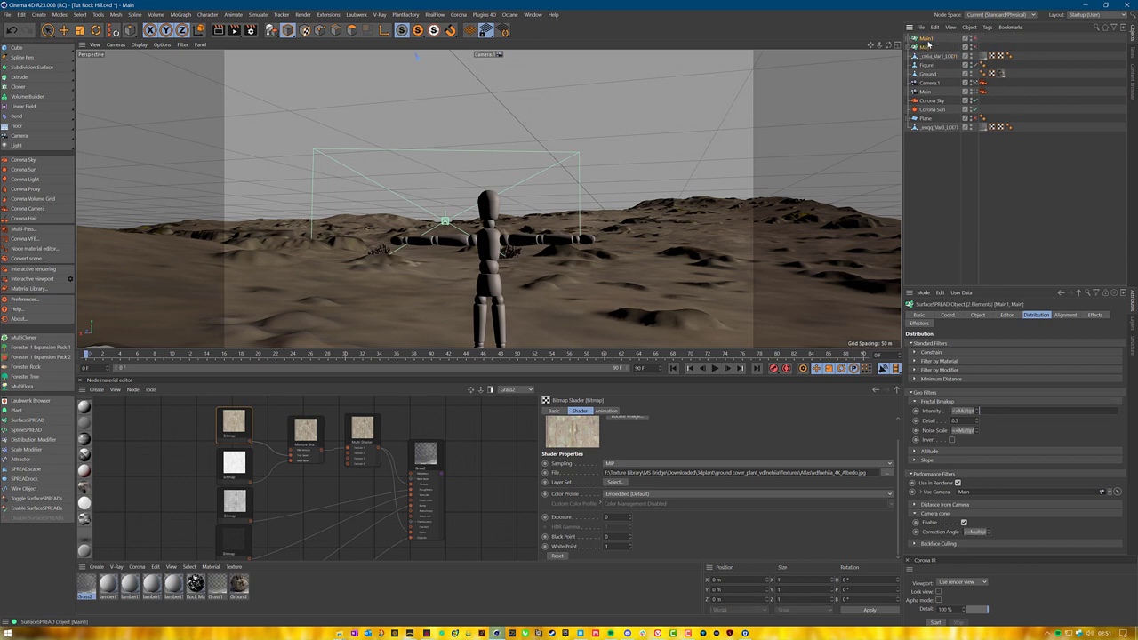
key("ctrl+v")
left_click(927, 49)
double_click(928, 48)
type("Second")
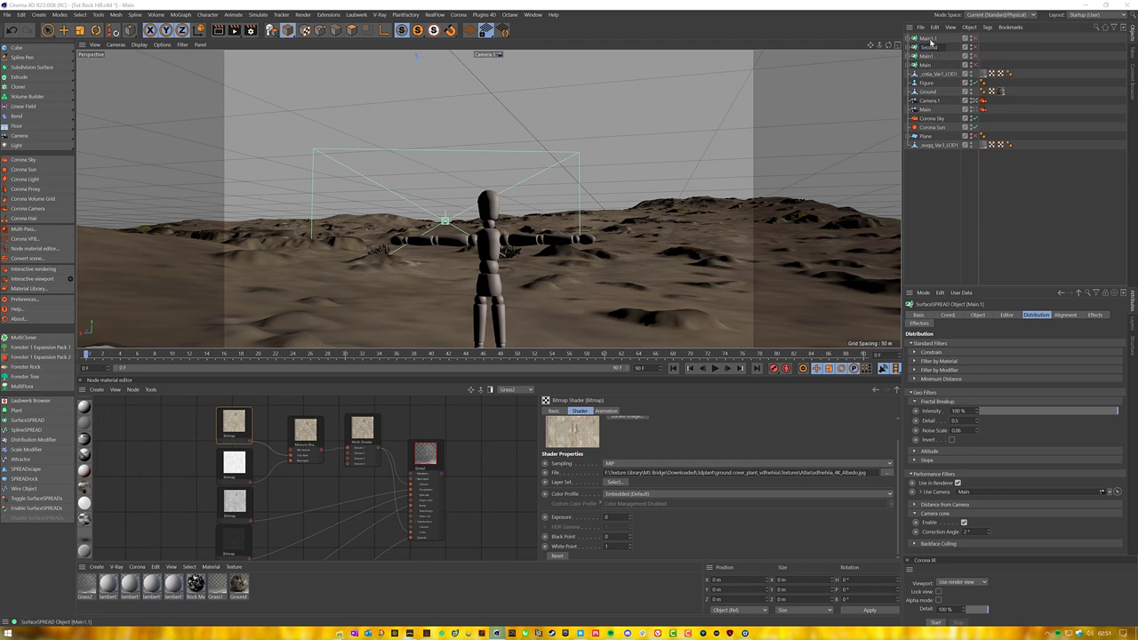
left_click(929, 40)
double_click(929, 40)
type("Second")
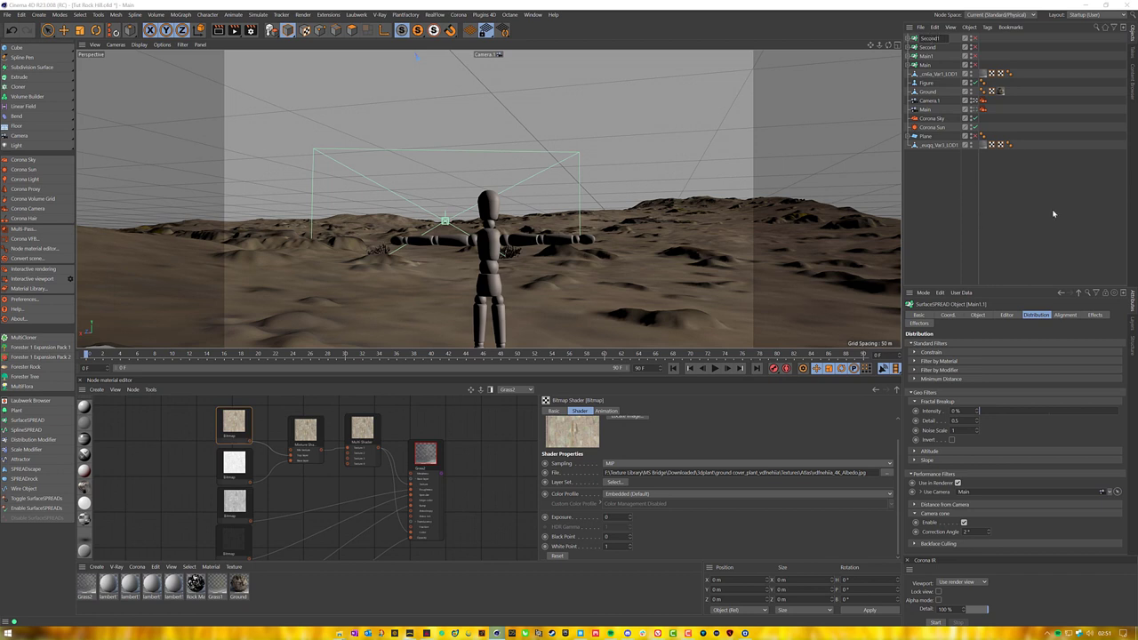
key("Return")
left_click(1021, 179)
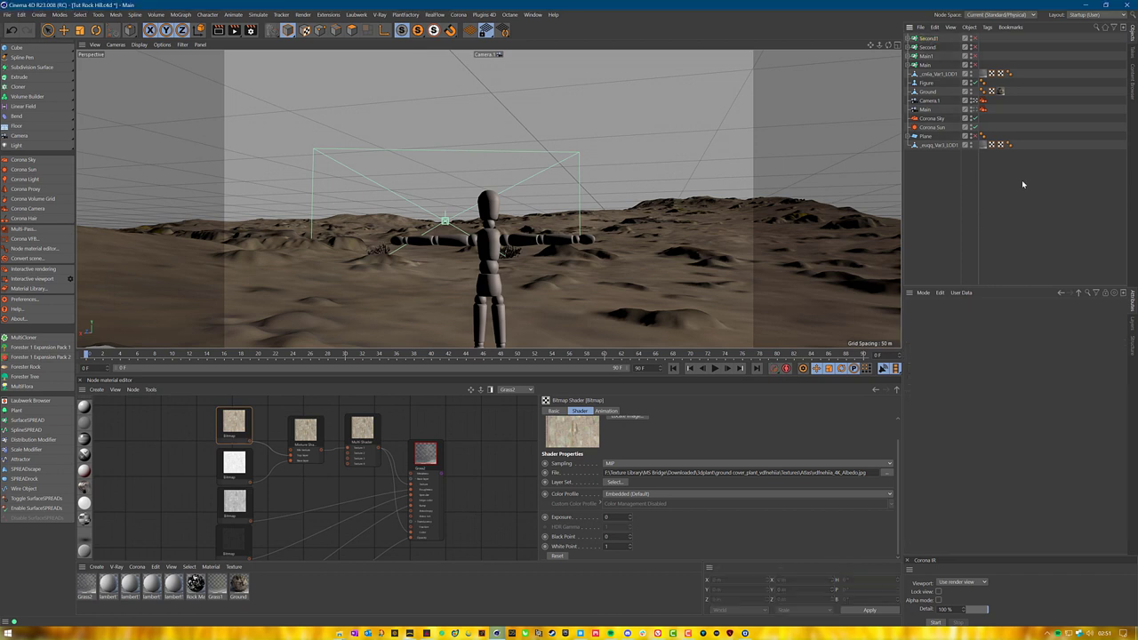
Rename the Camera.1 object as Second.
left_click(927, 48)
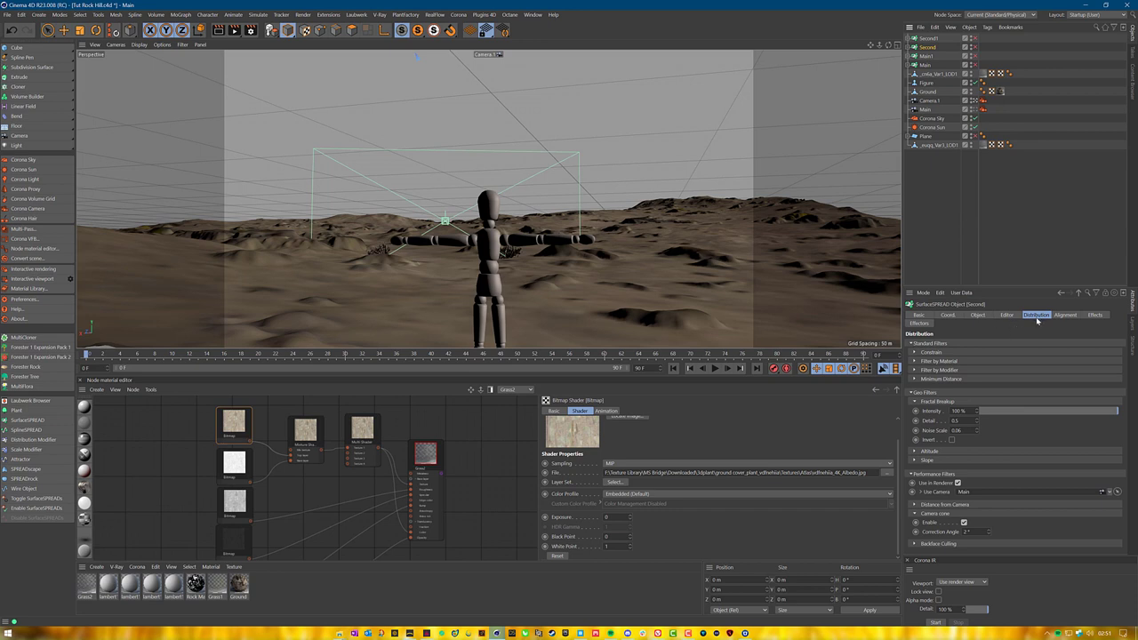
key("F5")
middle_click(365, 138)
left_click(931, 100)
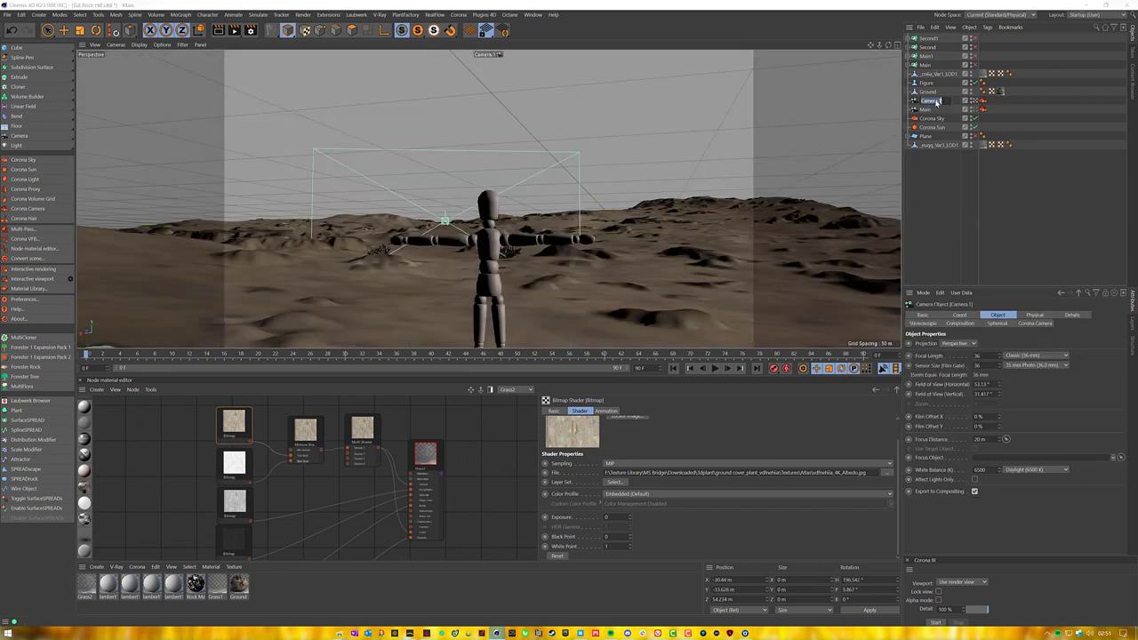
type("Second")
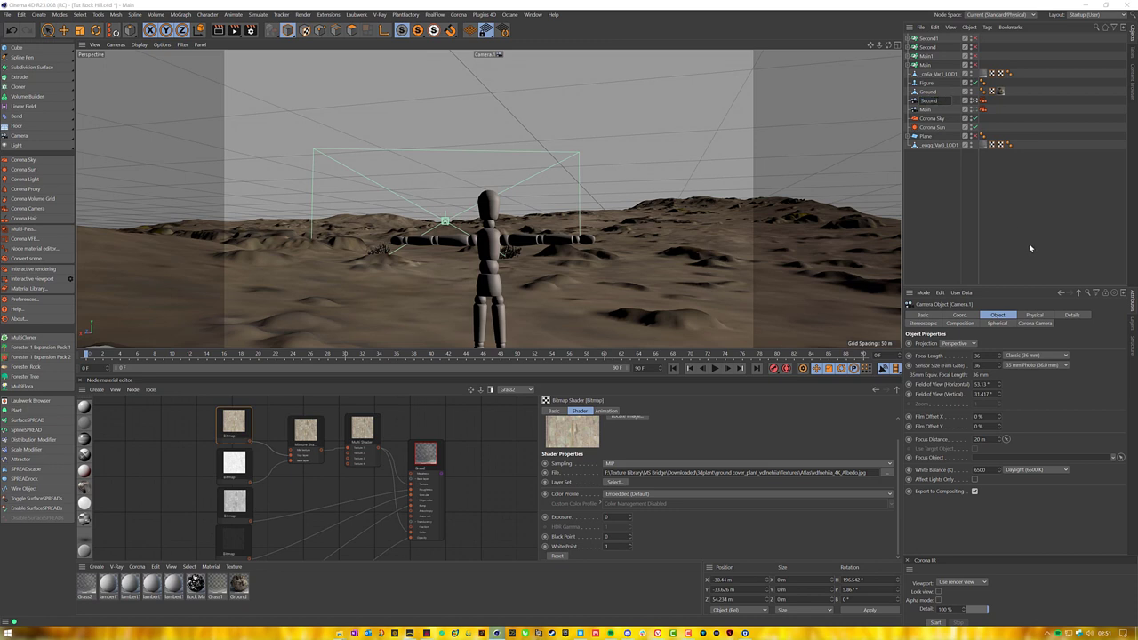
key("Return")
Assign the Second camera as Use Camera in the Second and Second1 scatters' performance filters, and enable both scatters.
left_click(927, 48)
left_click_drag(926, 101, 987, 494)
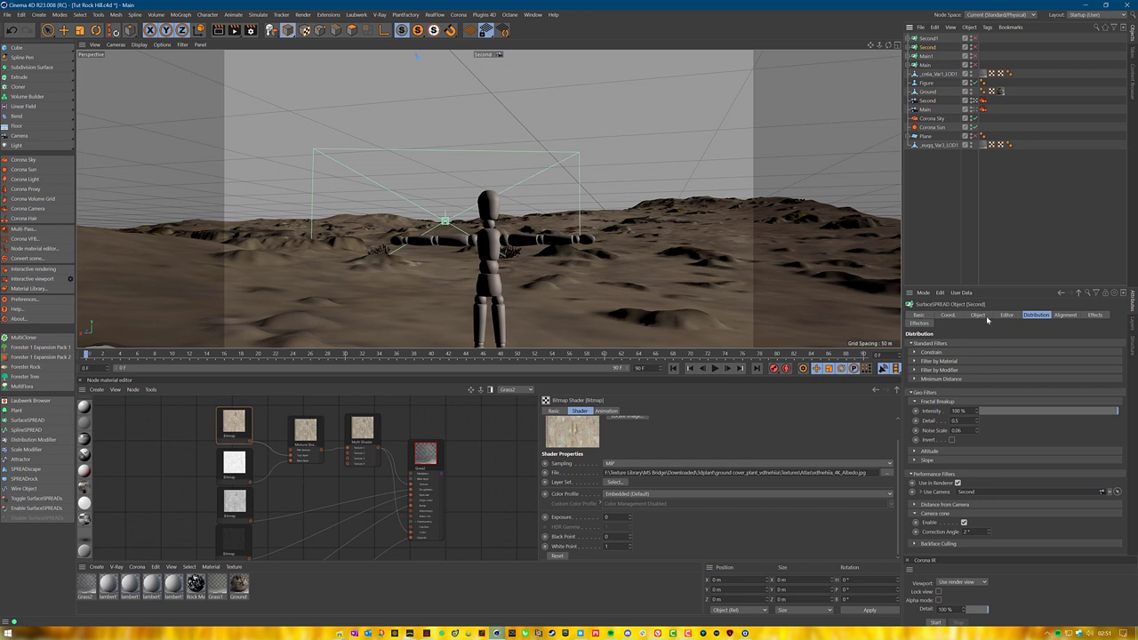
left_click(929, 39)
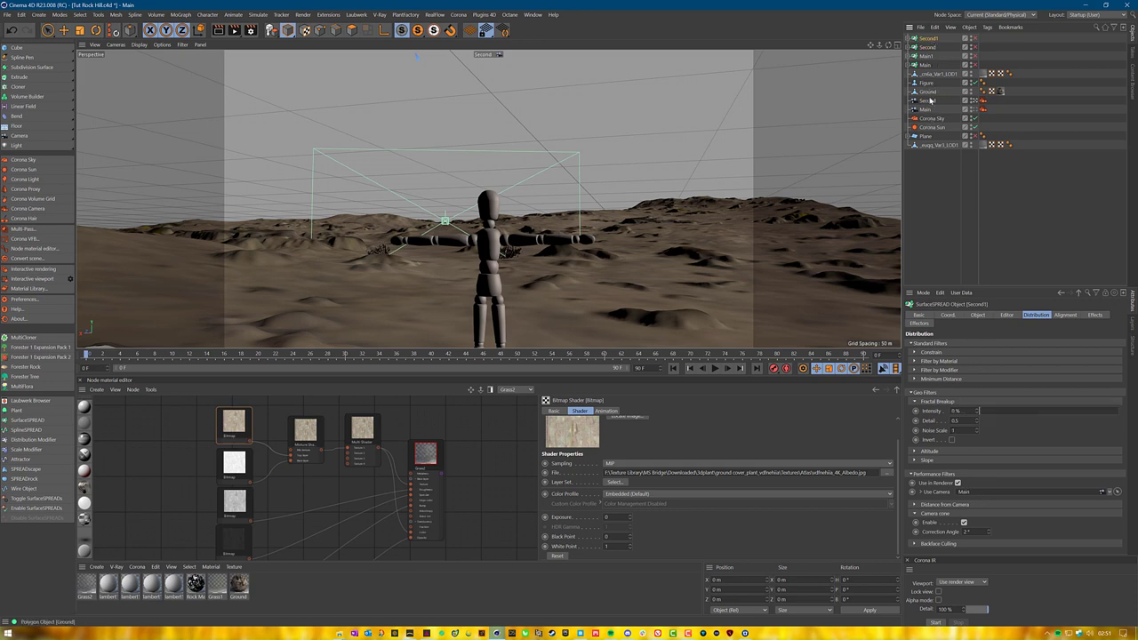
left_click_drag(933, 103, 984, 496)
left_click(1011, 203)
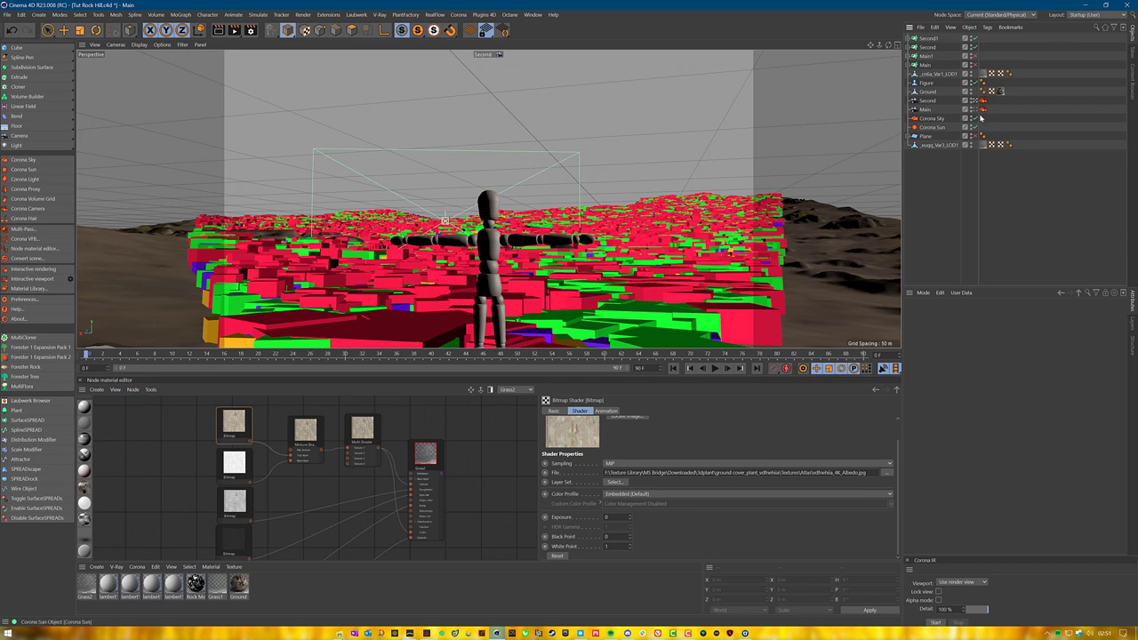
Disable the Figure and save the project.
left_click(974, 83)
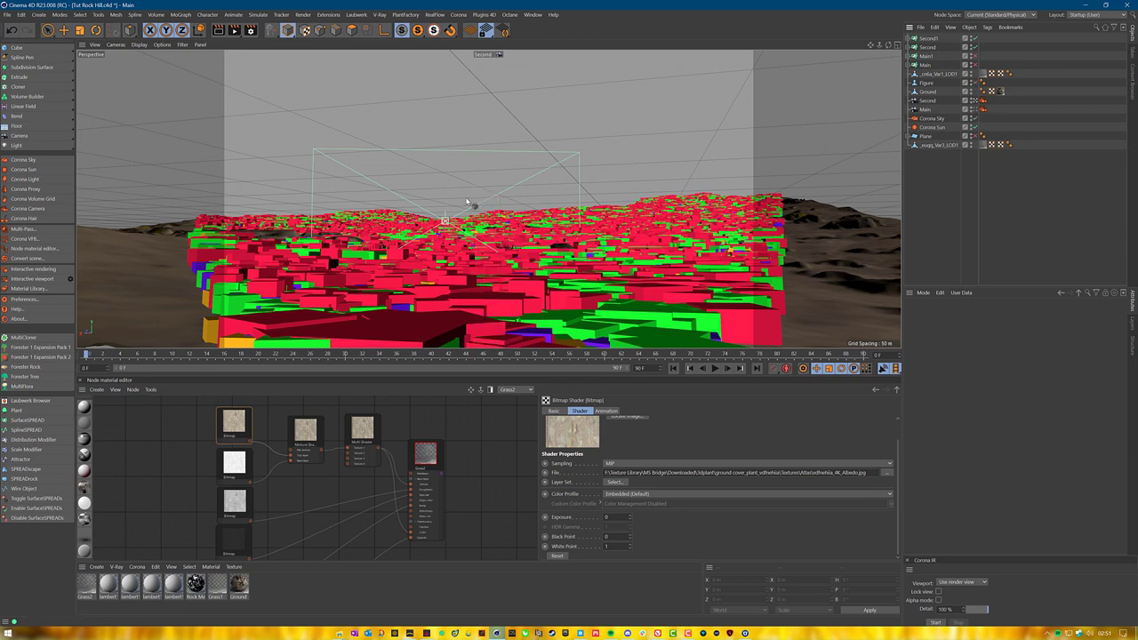
left_click(8, 15)
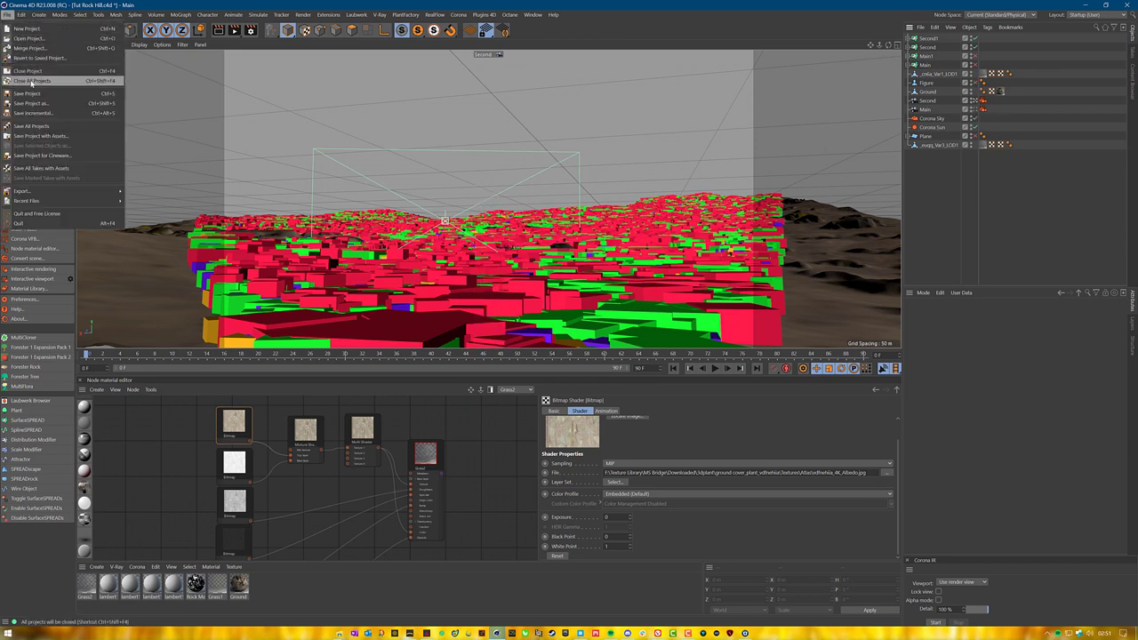
left_click(36, 94)
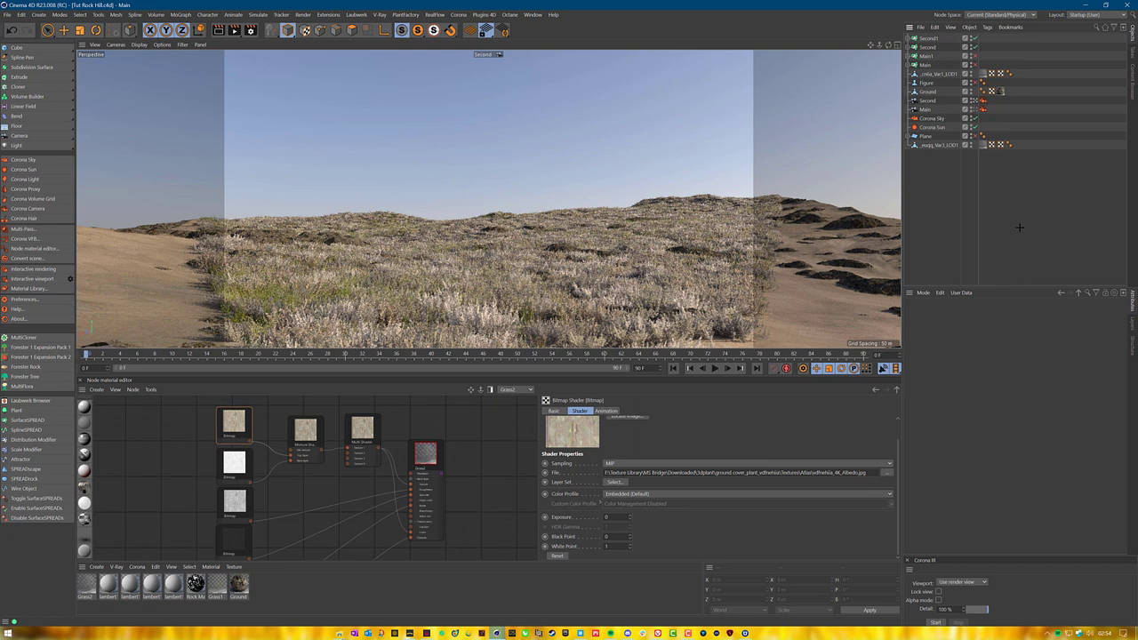
Copy the Var4_LOD1 plant out of the Second1 scatter to the scene's top level and group the loose Var3_LOD1 plant with it.
left_click(909, 40)
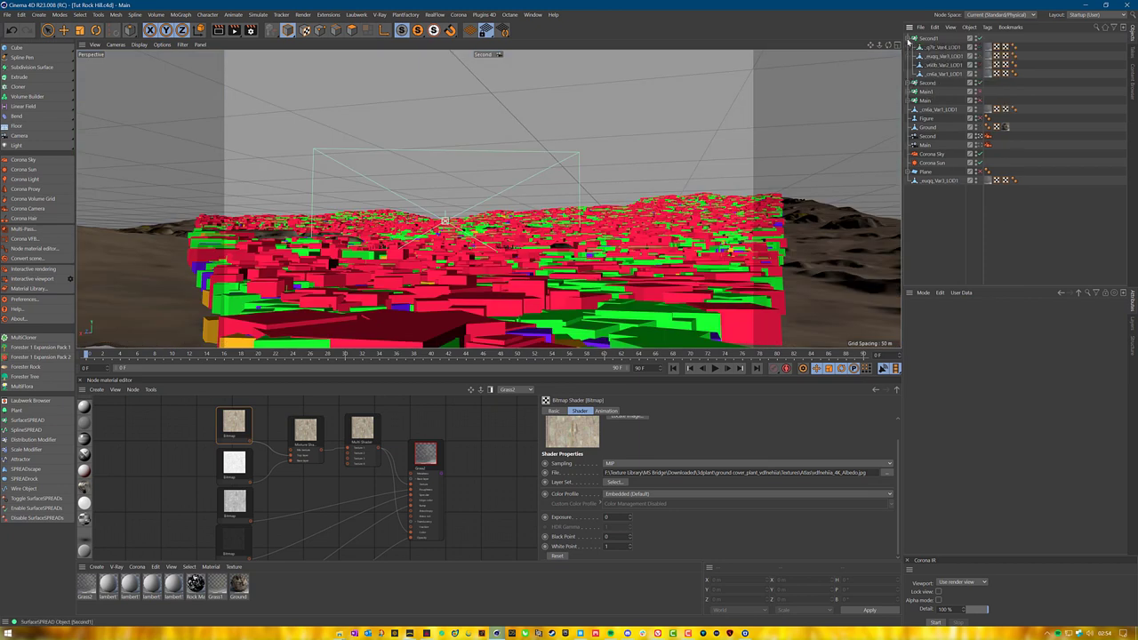
left_click(945, 48)
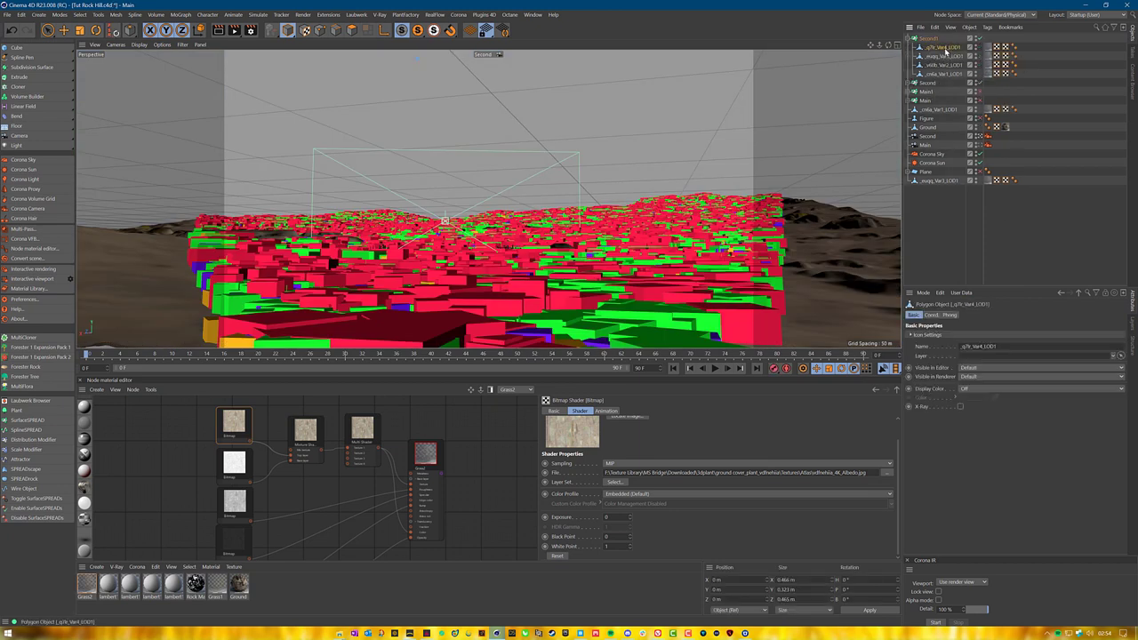
mouse_move(945, 50)
left_mouse_down("ctrl")
mouse_move(931, 190)
mouse_move(936, 108)
left_mouse_up("ctrl")
left_click_drag(940, 189, 944, 108)
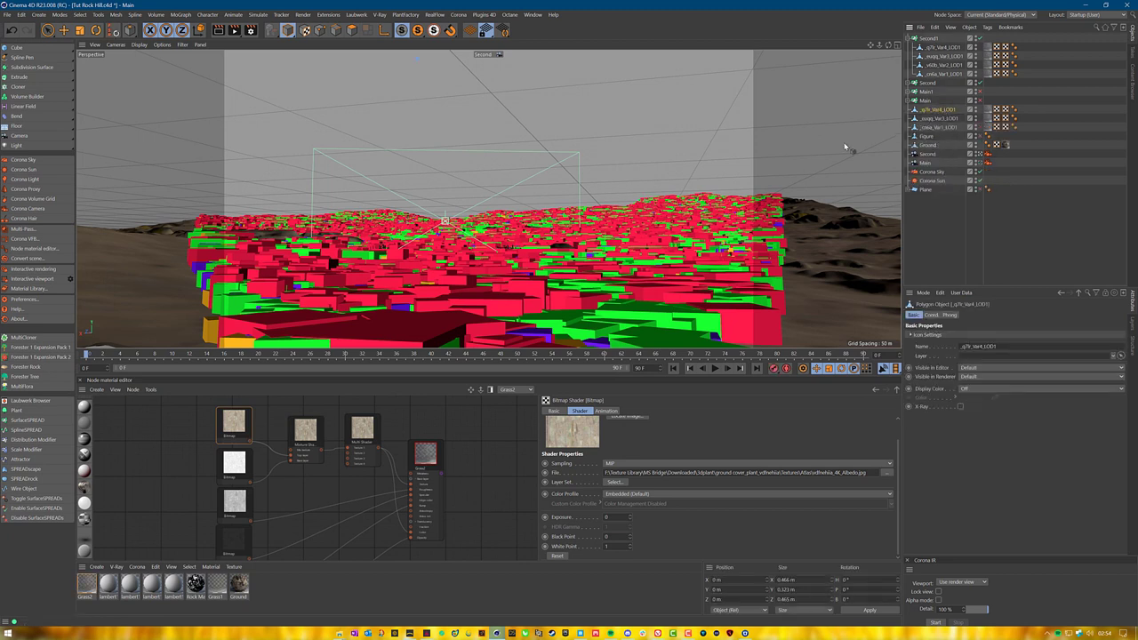
Duplicate the Second camera and rename the copy FreeCam.
left_click(989, 155)
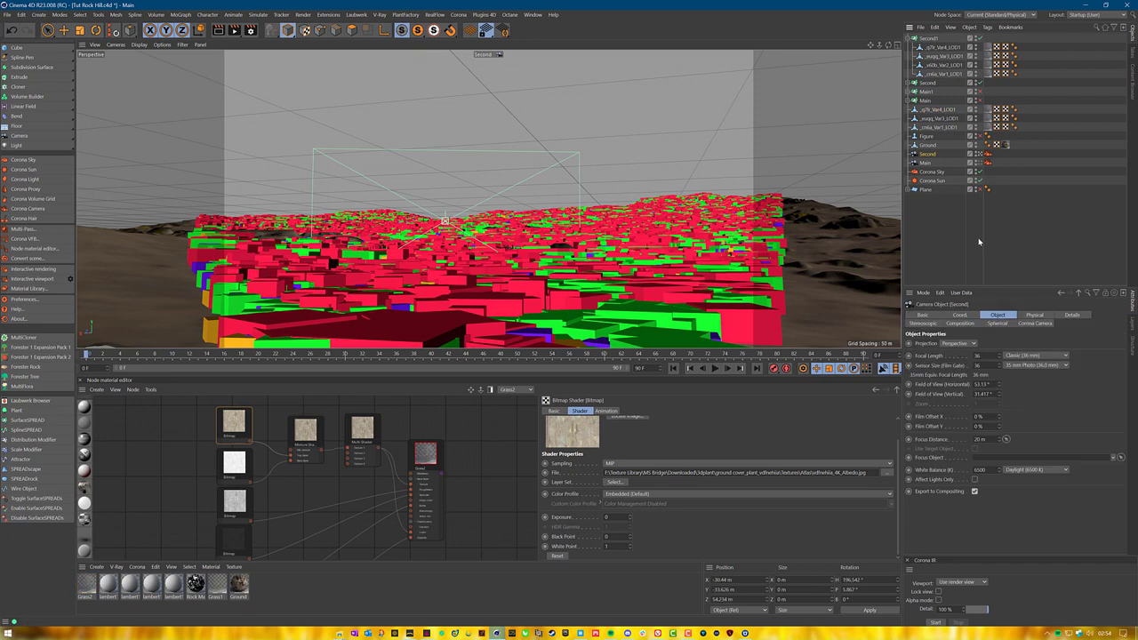
key("ctrl+v")
left_click_drag(929, 38, 931, 158)
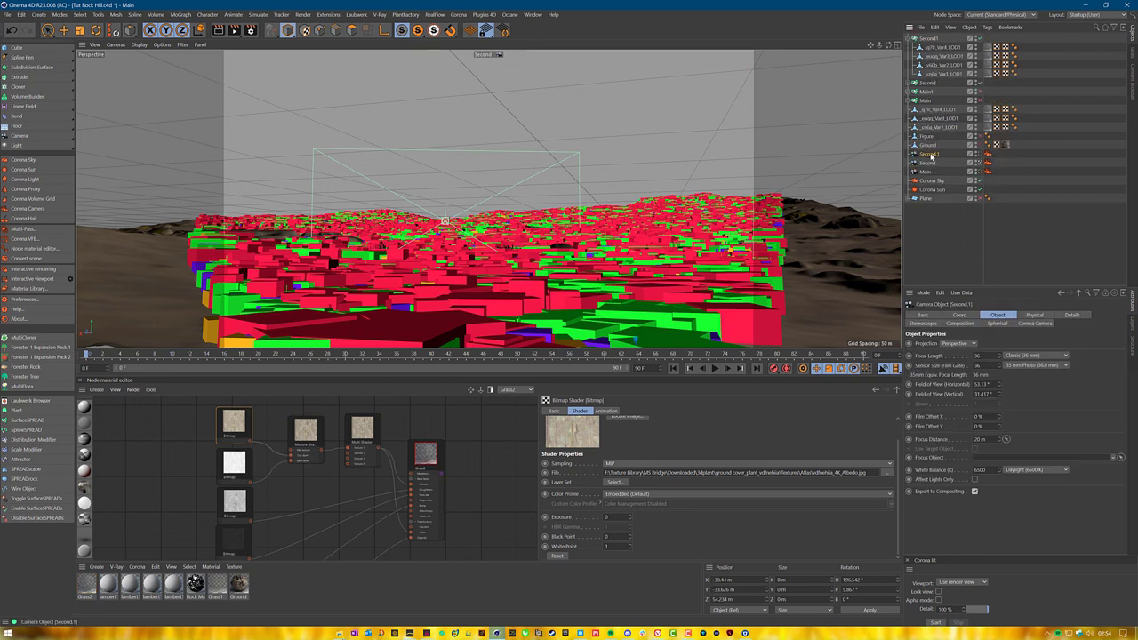
double_click(931, 156)
key("BackSpace")
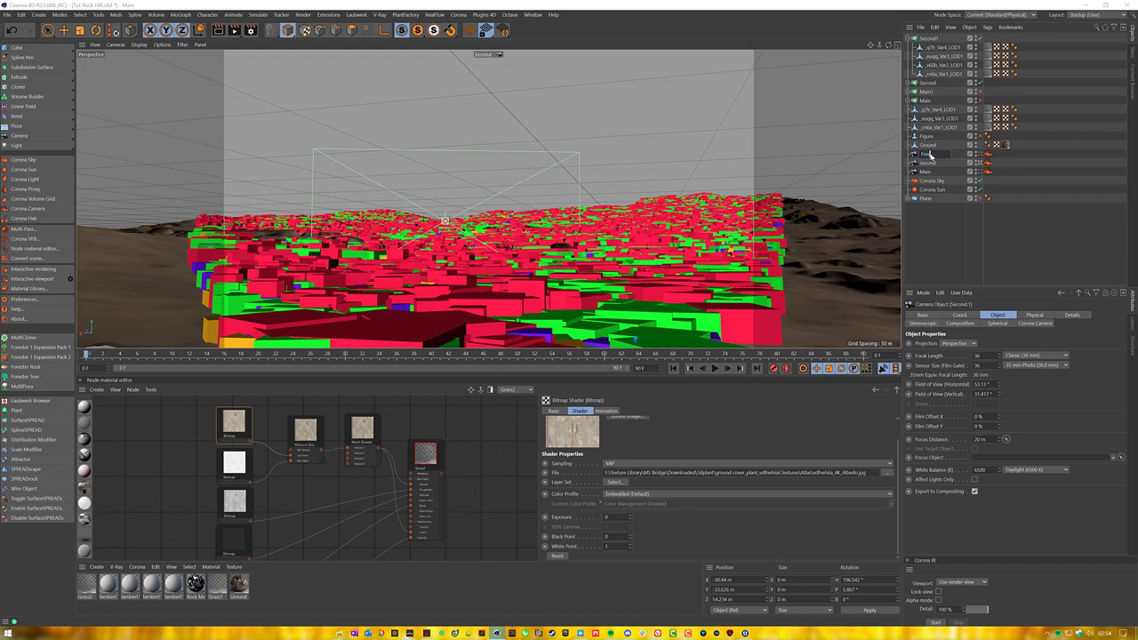
type("FreeCam")
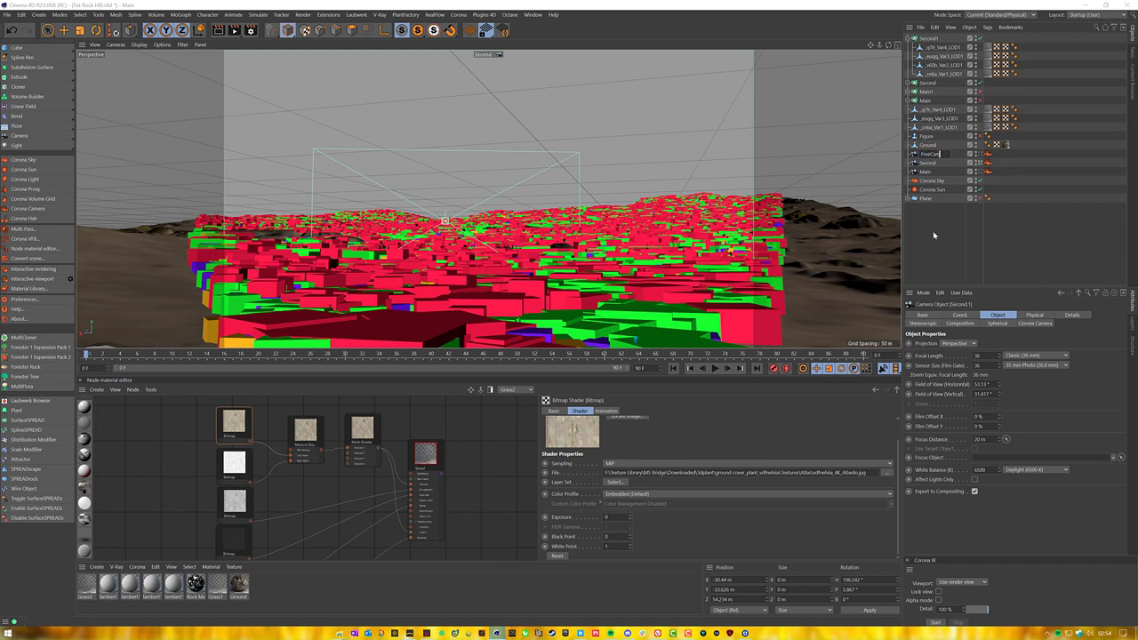
key("Return")
left_click(1036, 246)
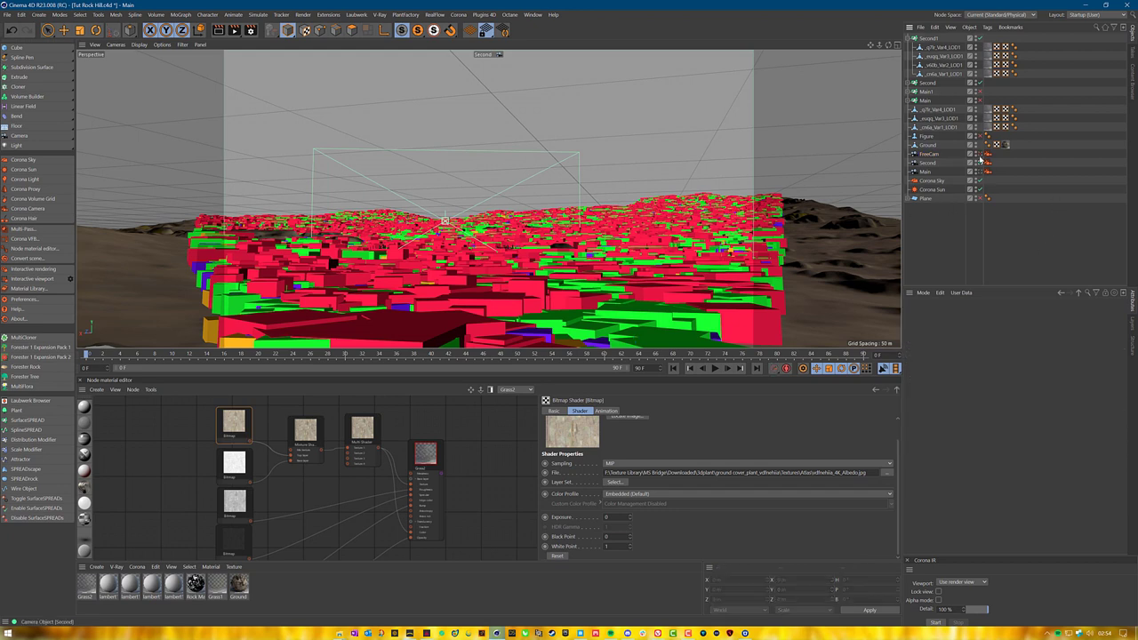
Disable the Second and Second1 scatters, and pull the FreeCam view back to show the whole terrain.
left_click(981, 83)
left_click(980, 38)
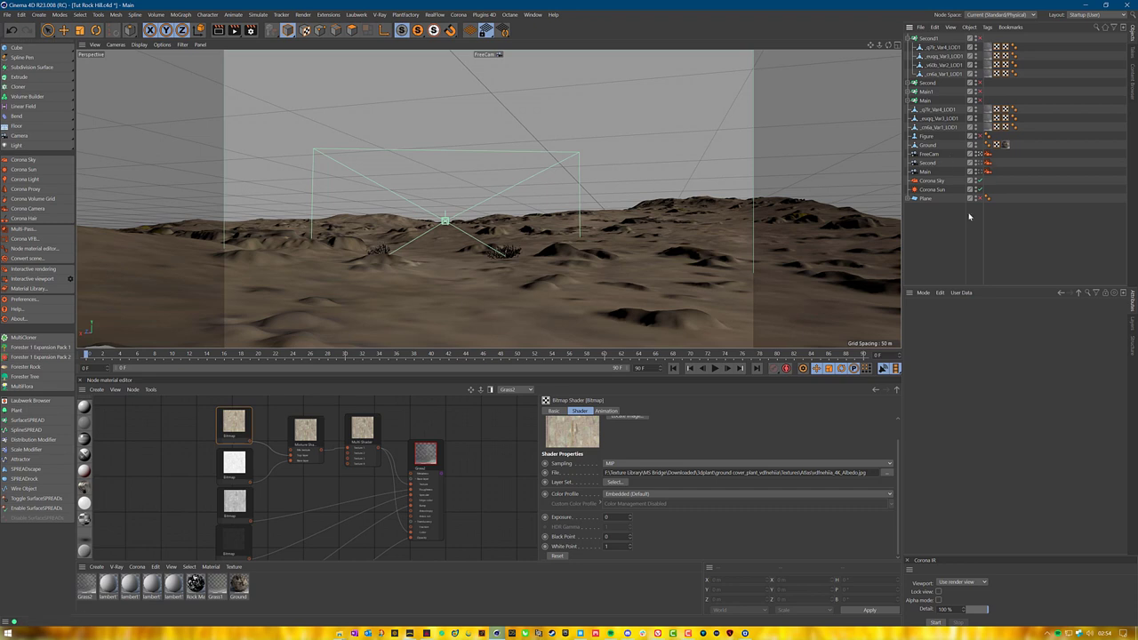
left_click_drag(465, 246, 470, 309, "alt")
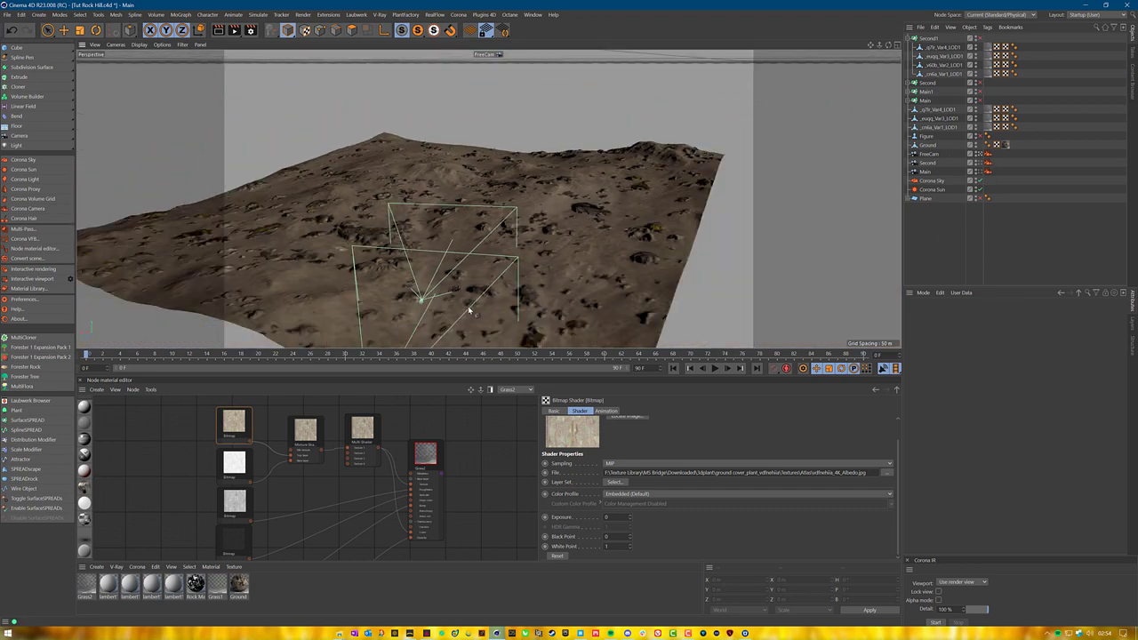
middle_click_drag(468, 310, 516, 279, "alt")
right_click_drag(517, 279, 383, 280, "alt")
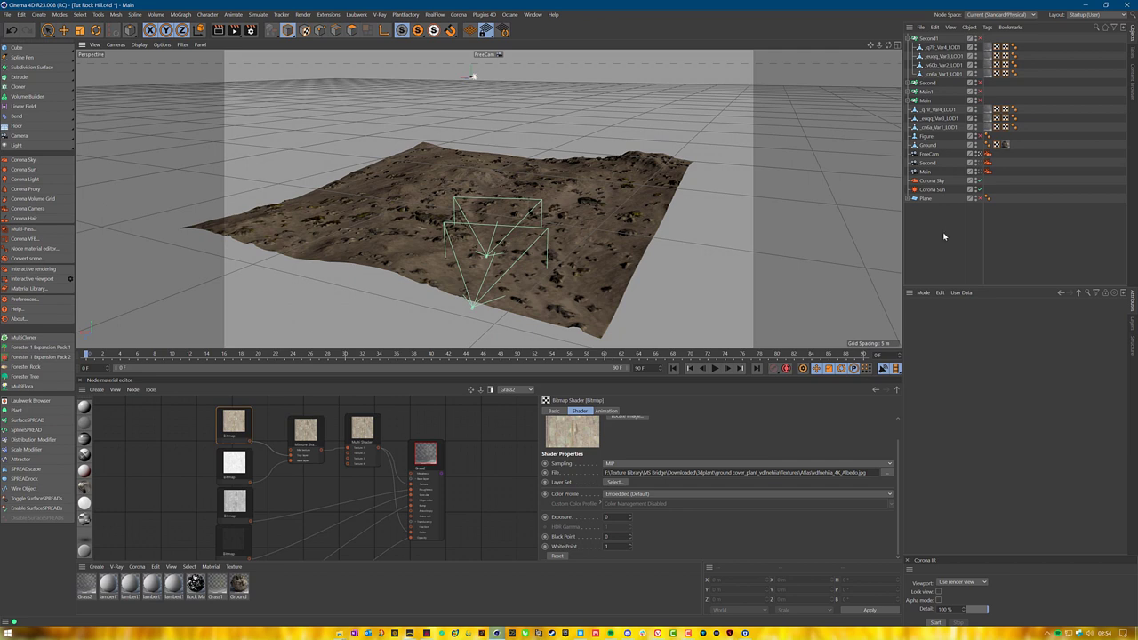
Move the loose Var4_LOD1 plant across the terrain to the ground just in front of the Second camera.
left_click(937, 112)
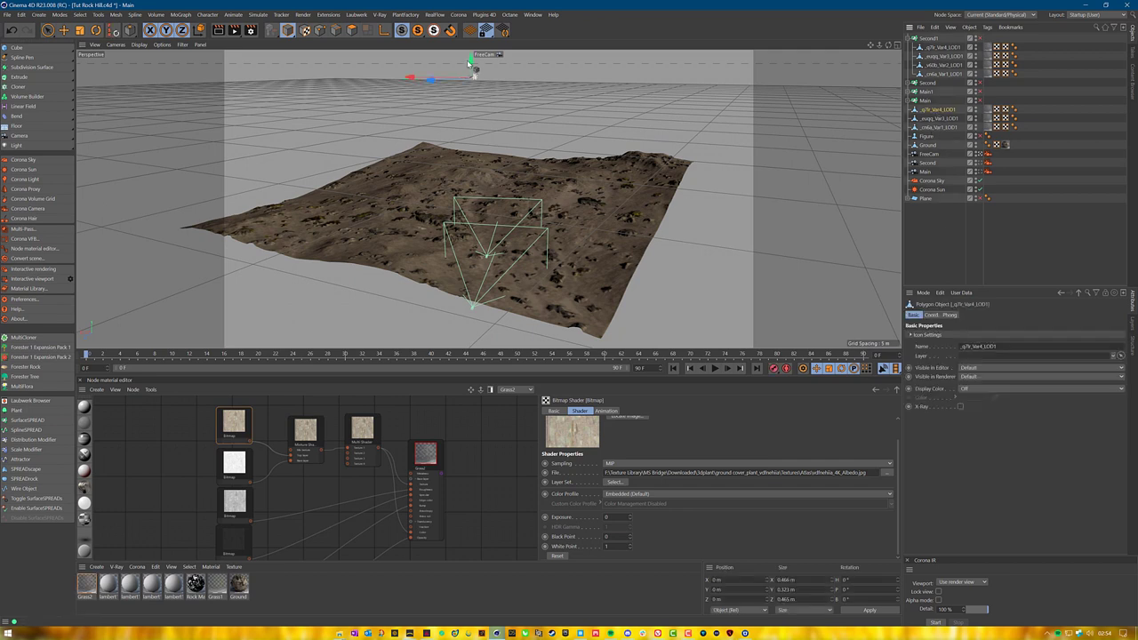
left_click_drag(464, 69, 431, 307)
right_click_drag(485, 299, 498, 97, "alt")
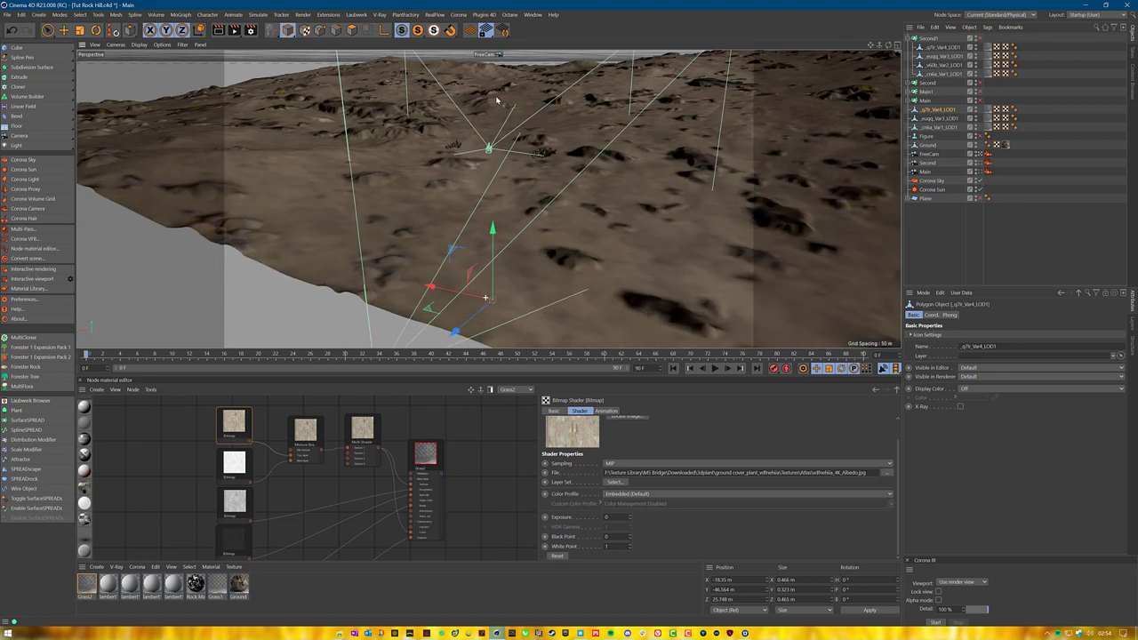
left_click_drag(488, 213, 492, 55)
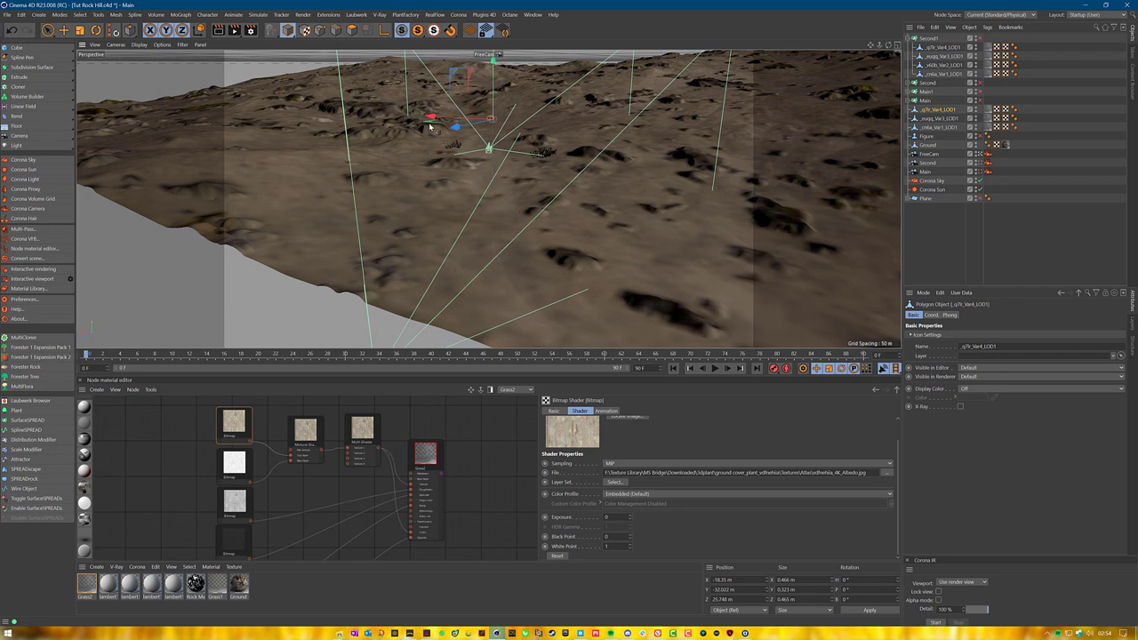
left_click_drag(429, 122, 472, 283)
right_click_drag(528, 269, 515, 238, "alt")
left_click_drag(512, 276, 556, 182)
left_click_drag(553, 110, 550, 274)
left_click_drag(561, 183, 562, 212)
left_click_drag(513, 295, 475, 293)
left_click_drag(529, 206, 528, 200)
left_click_drag(475, 293, 486, 289)
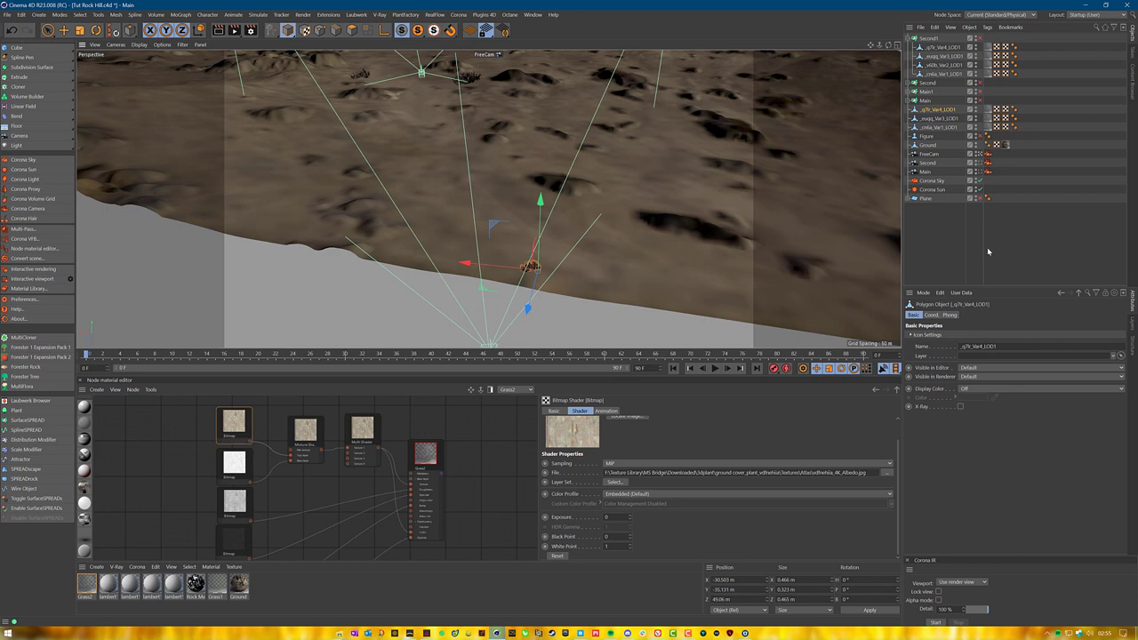
Look through the Second camera, raise the Var4_LOD1 plant onto the ground and shift it within the foreground.
left_click(979, 164)
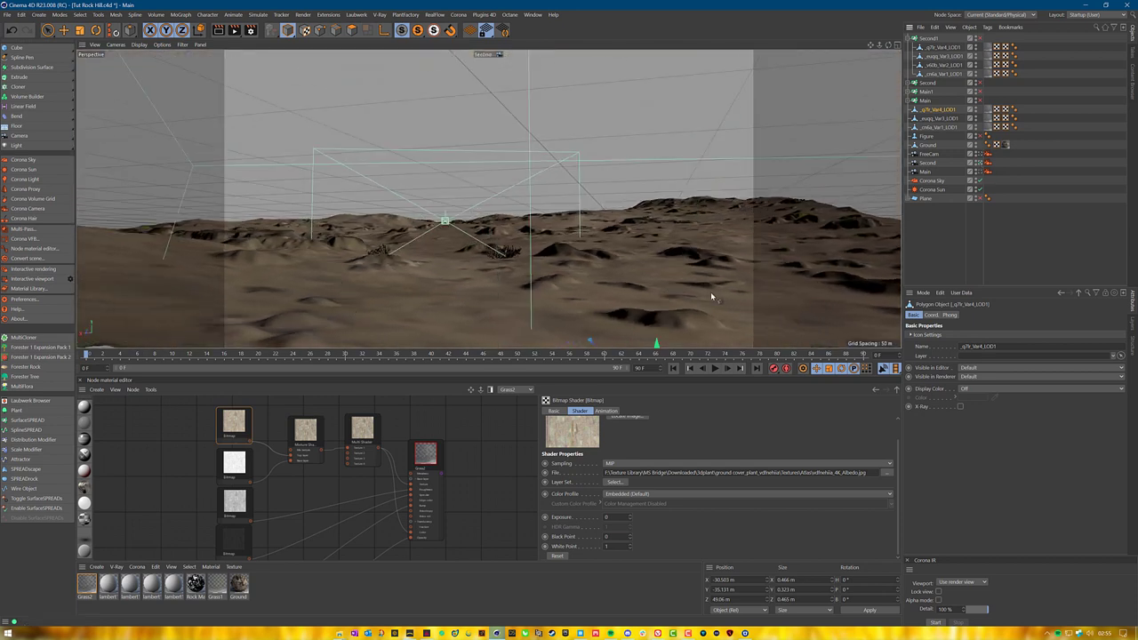
left_click_drag(656, 343, 654, 250)
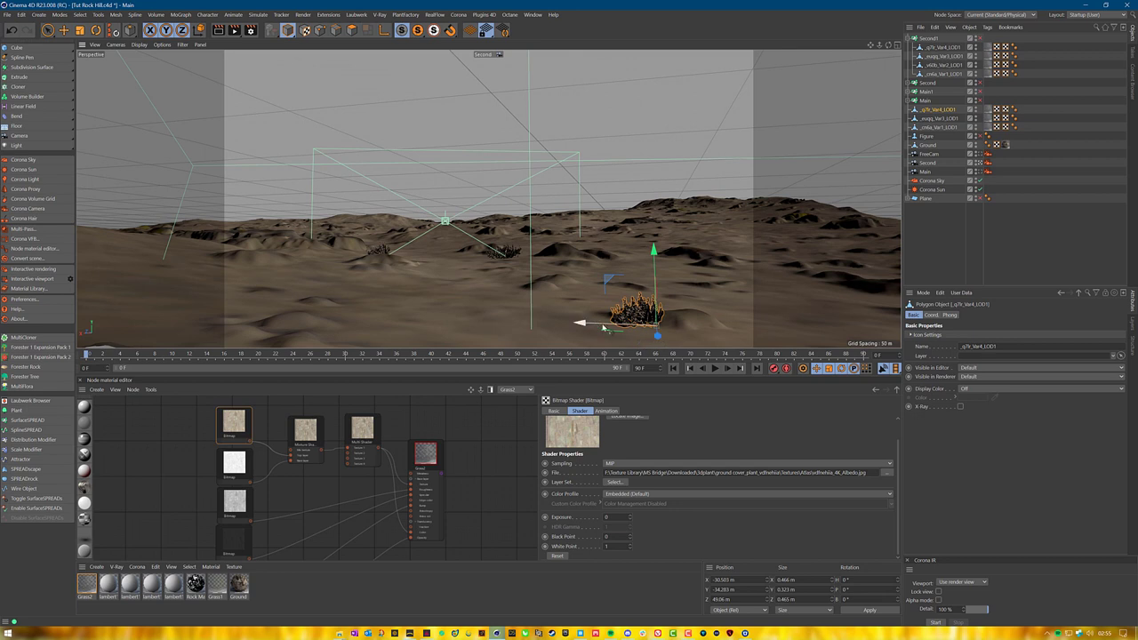
left_click_drag(602, 325, 622, 306)
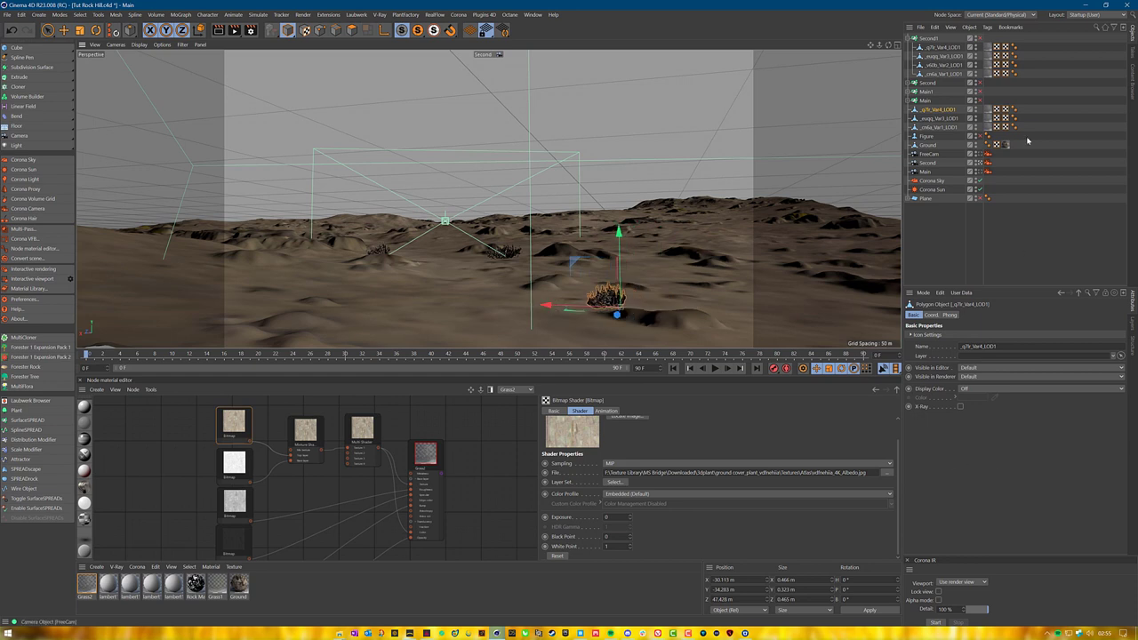
Enable the Second and Second1 scatters again, collapse the Second1 hierarchy and save the project.
left_click(979, 38)
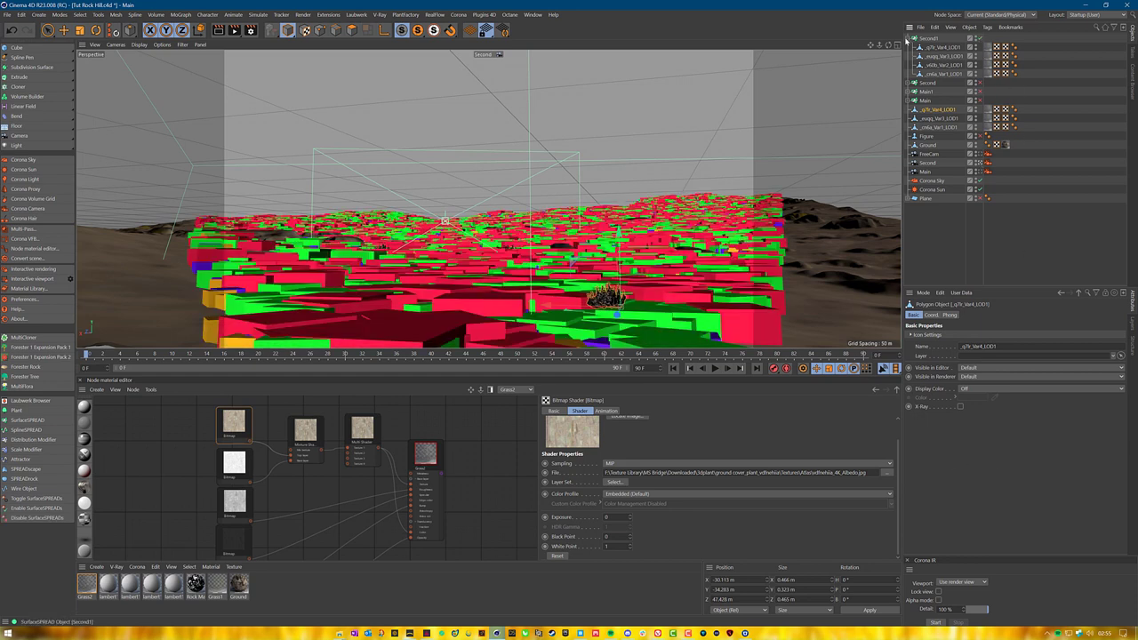
left_click(908, 38)
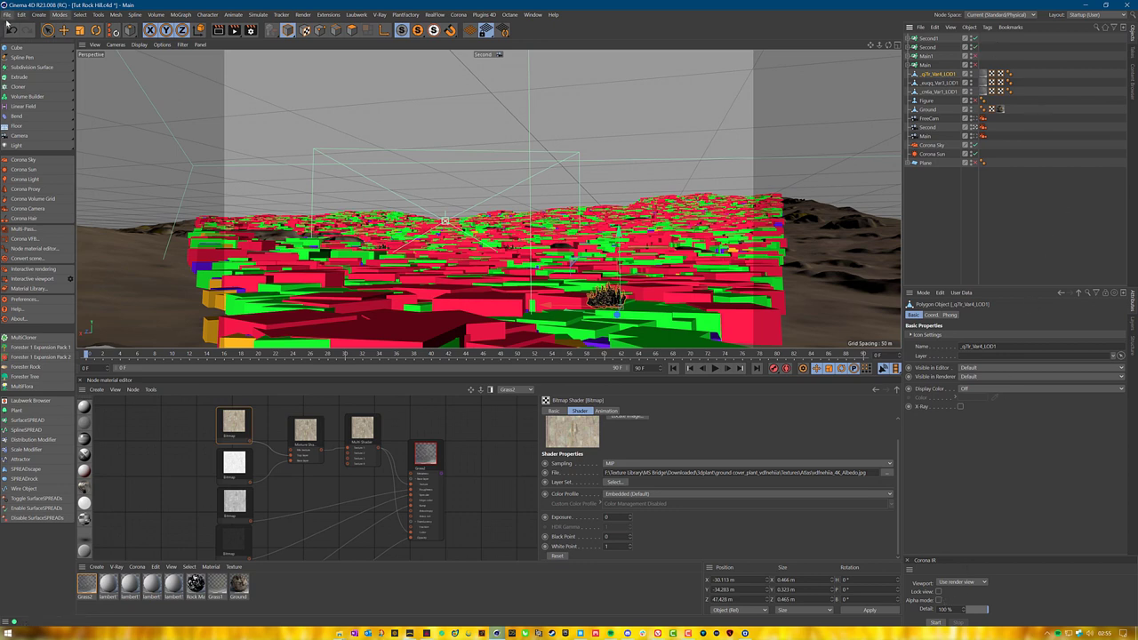
left_click(8, 14)
left_click(36, 93)
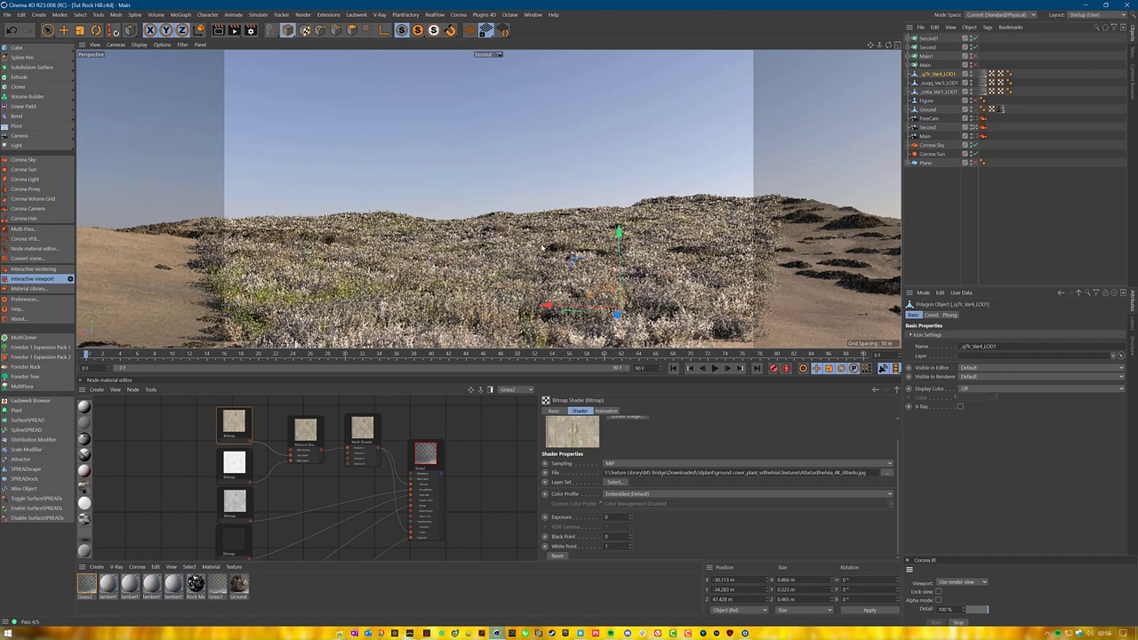
Scale the Var4_LOD1 plant to about 0.765 m wide and move it to the right edge of the camera frame's foreground.
left_click(79, 30)
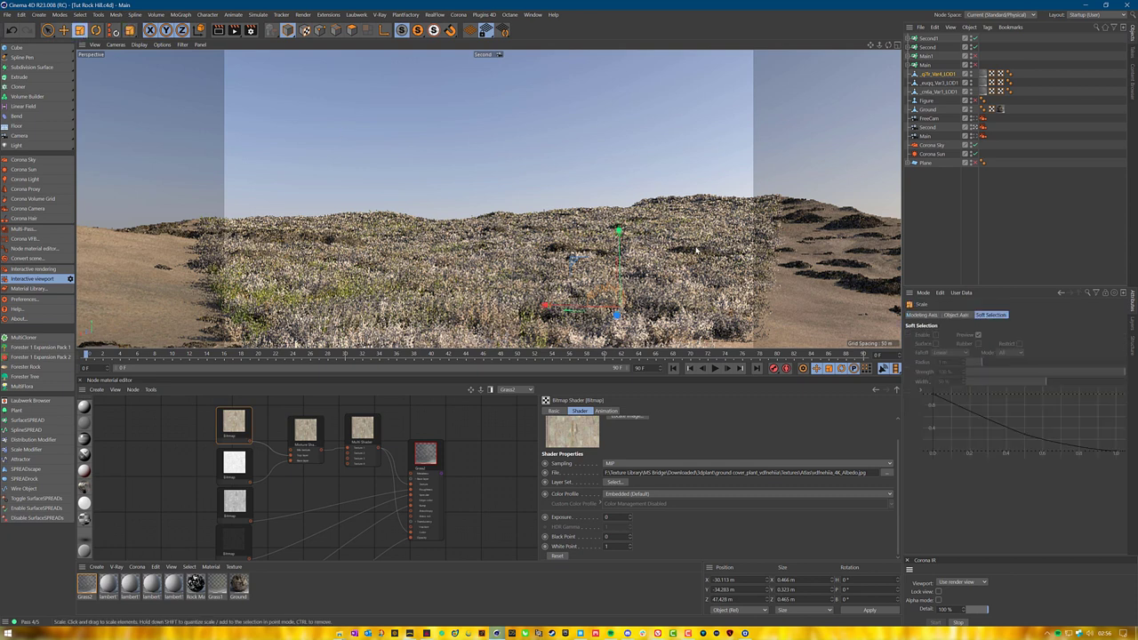
left_click_drag(675, 194, 855, 87)
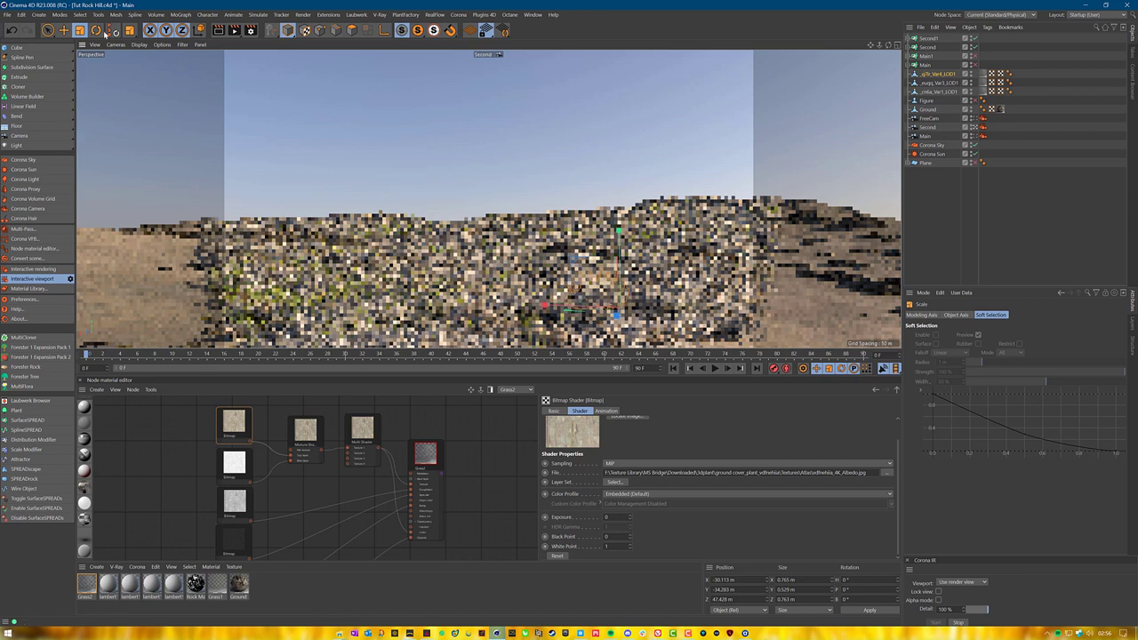
left_click(63, 30)
left_click_drag(547, 305, 733, 302)
left_click_drag(719, 222, 721, 263)
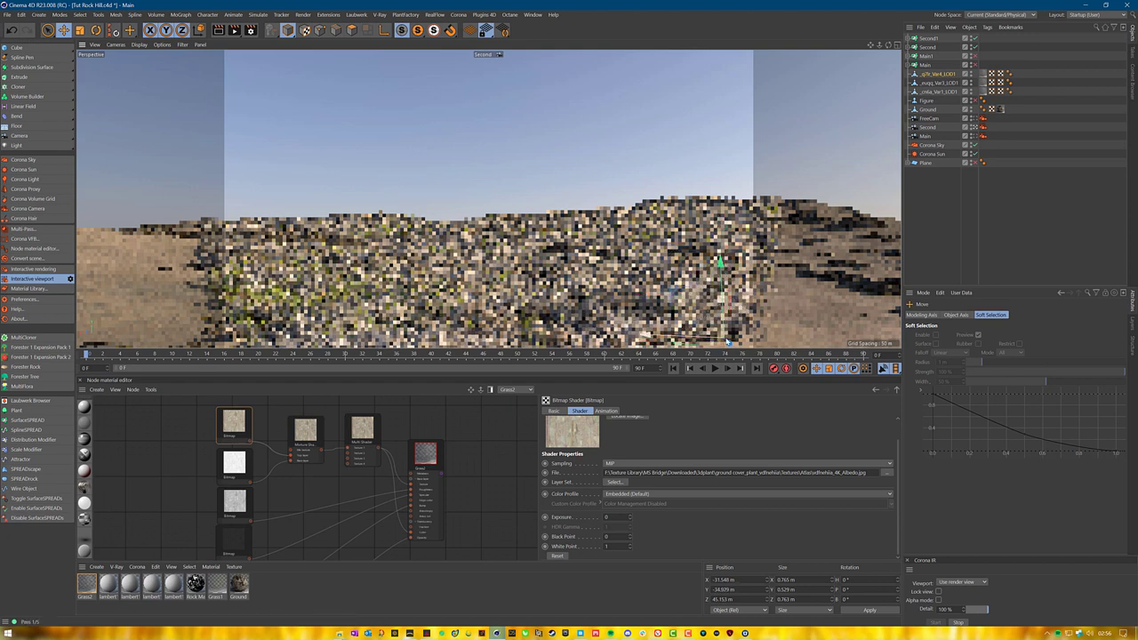
left_click_drag(712, 320, 725, 334)
left_click_drag(659, 349, 674, 349)
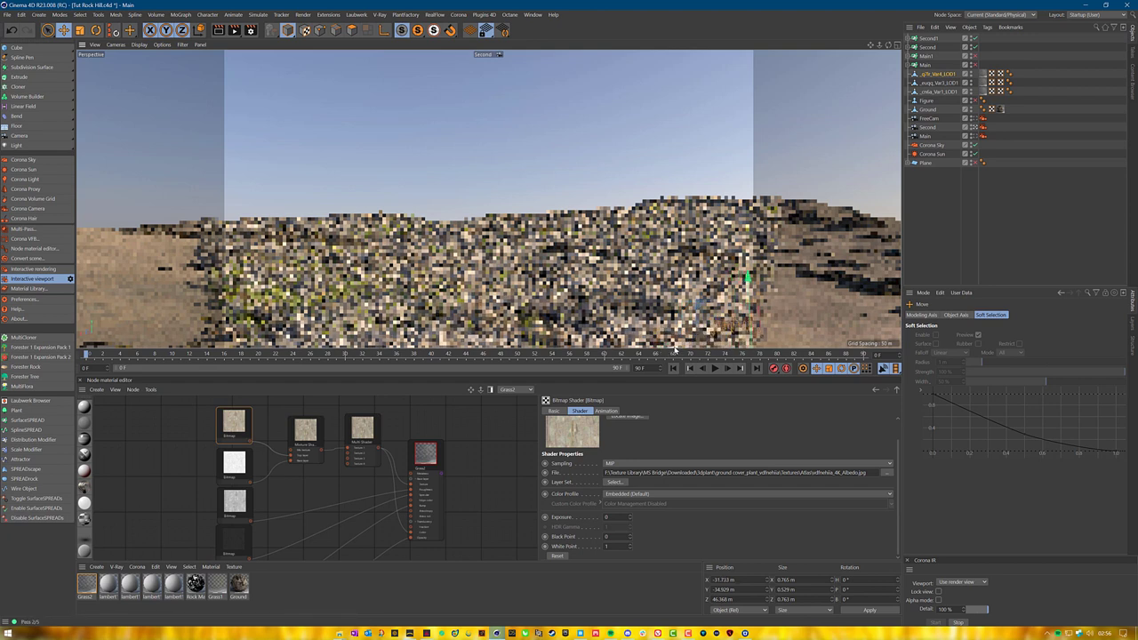
Enlarge the Var4_LOD1 plant to about 1 m wide, raise it slightly and deselect it.
left_click(79, 30)
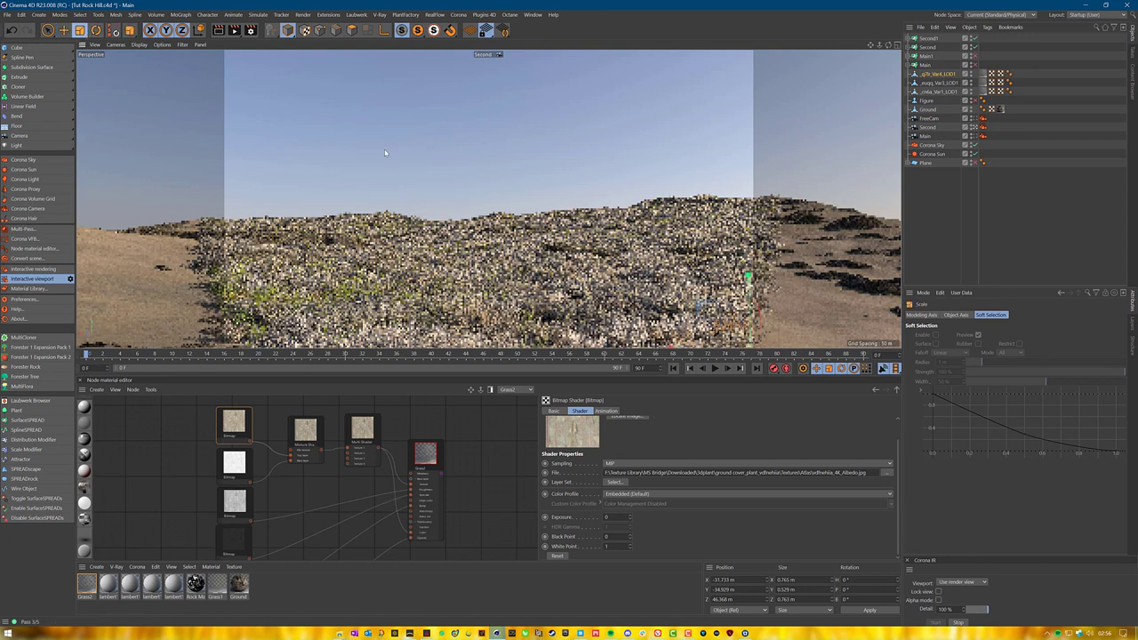
left_click_drag(711, 172, 792, 173)
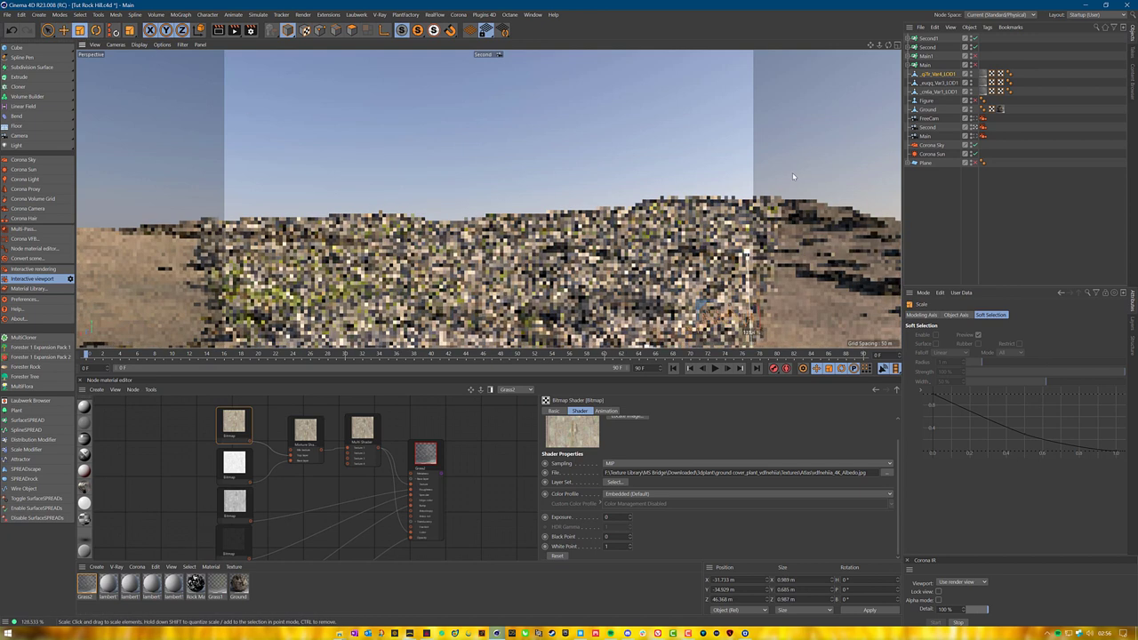
key("e")
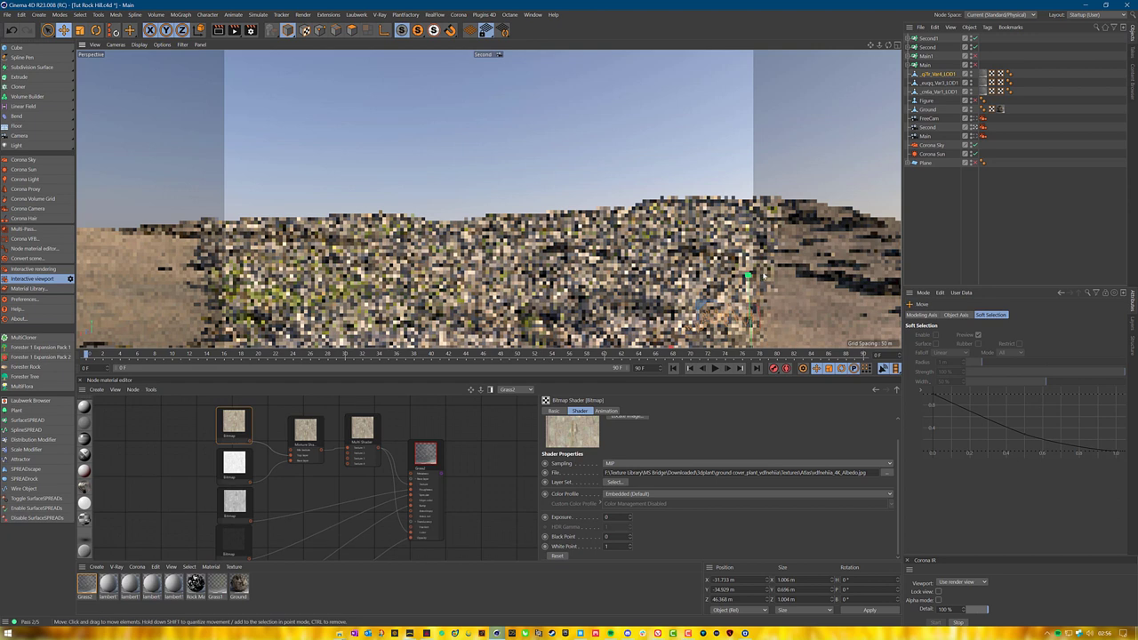
left_click_drag(746, 280, 749, 272)
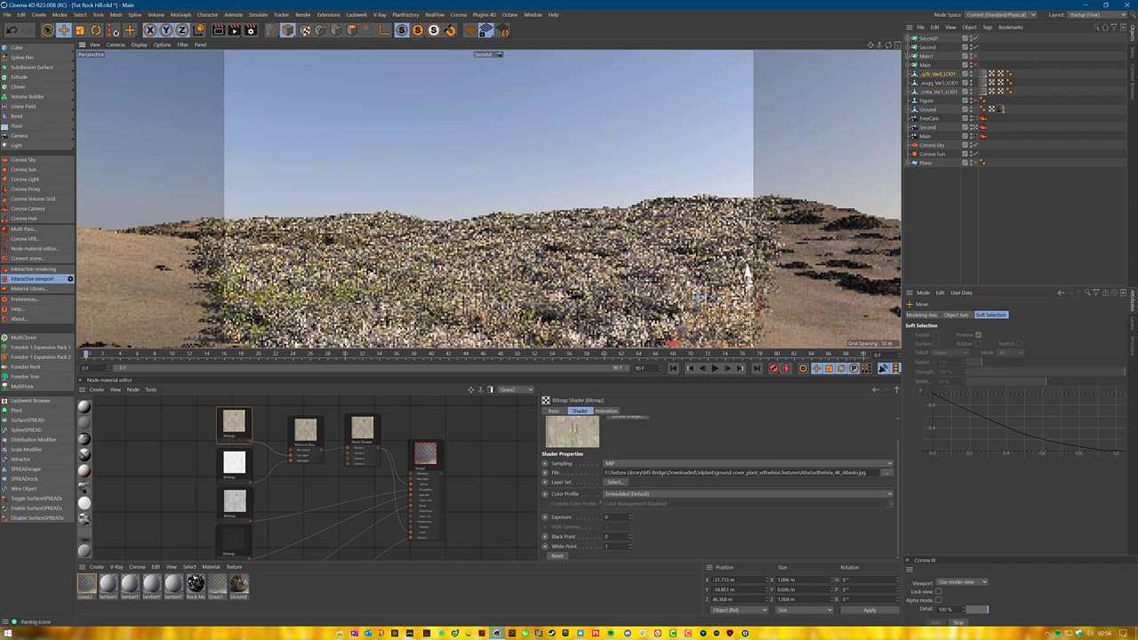
left_click(951, 224)
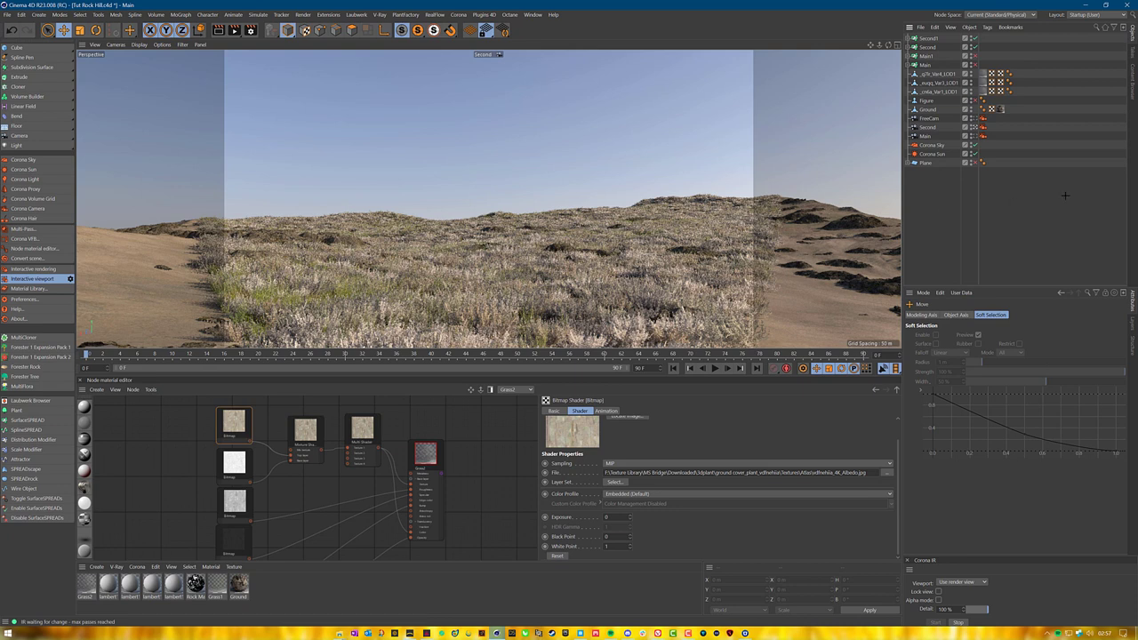
Set the Corona Sun's angle to 10° and its intensity to 5.
left_click(932, 154)
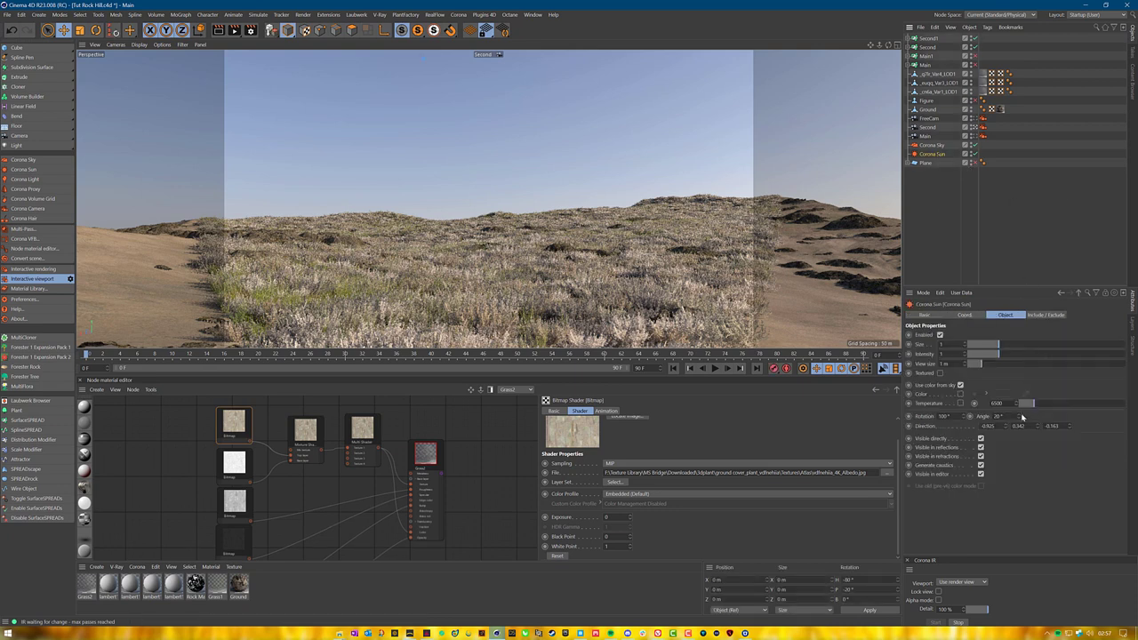
left_click(1001, 416)
type("1")
key("Return")
right_click(1022, 474)
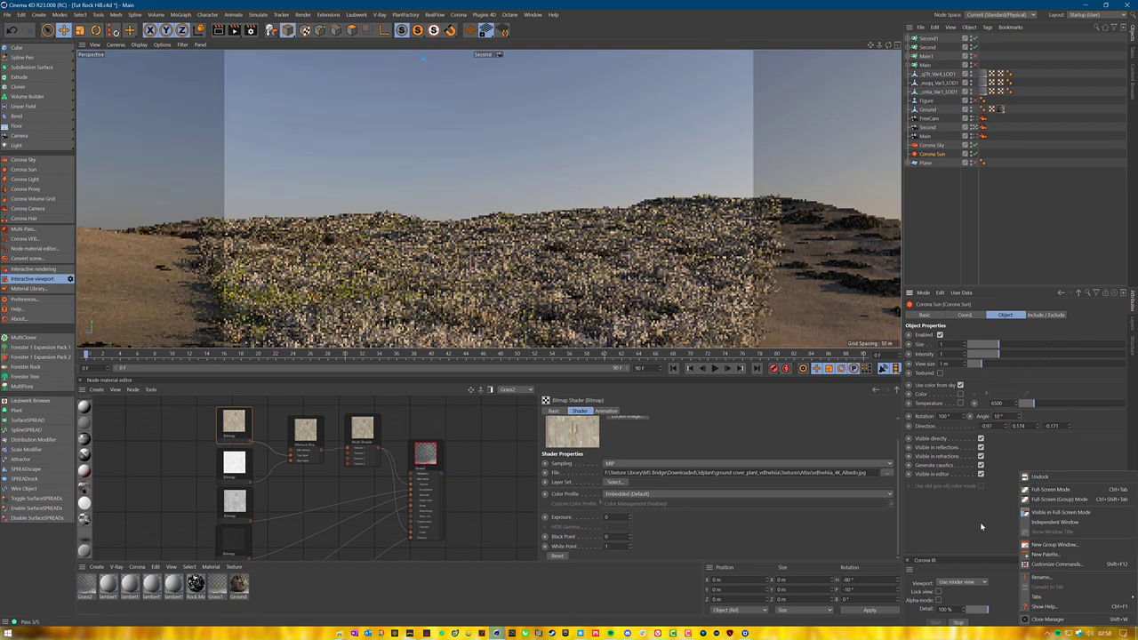
left_click(1026, 464)
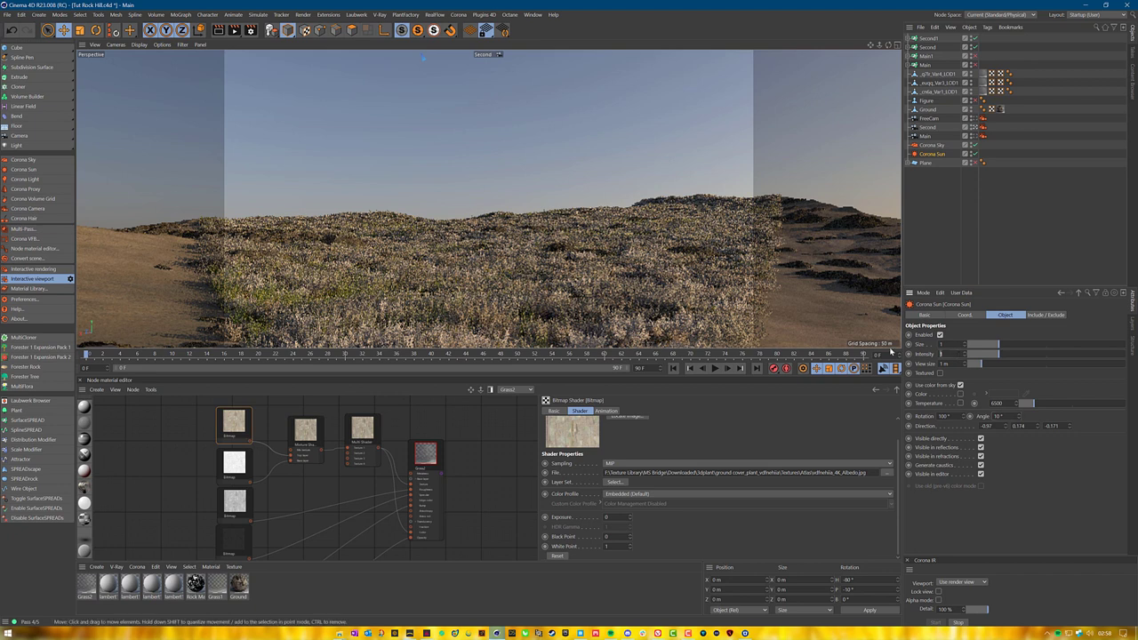
left_click(1015, 477)
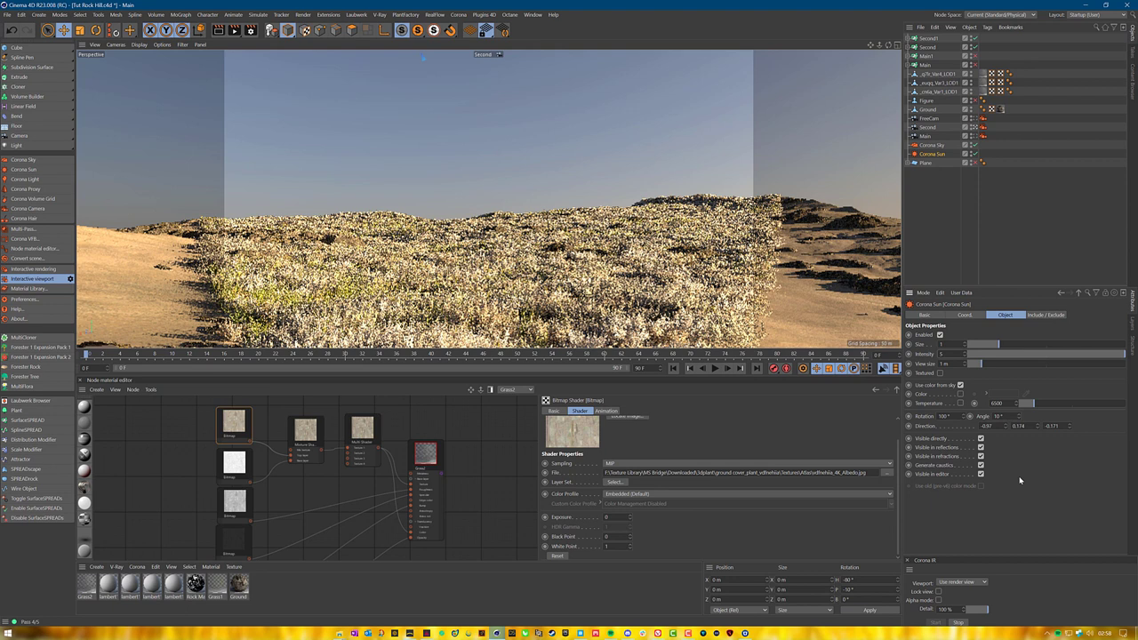
Try a 45° rotation on the Corona Sun, set it to 275°, lower the intensity to 3 and deselect the sun.
left_click_drag(952, 415, 878, 416)
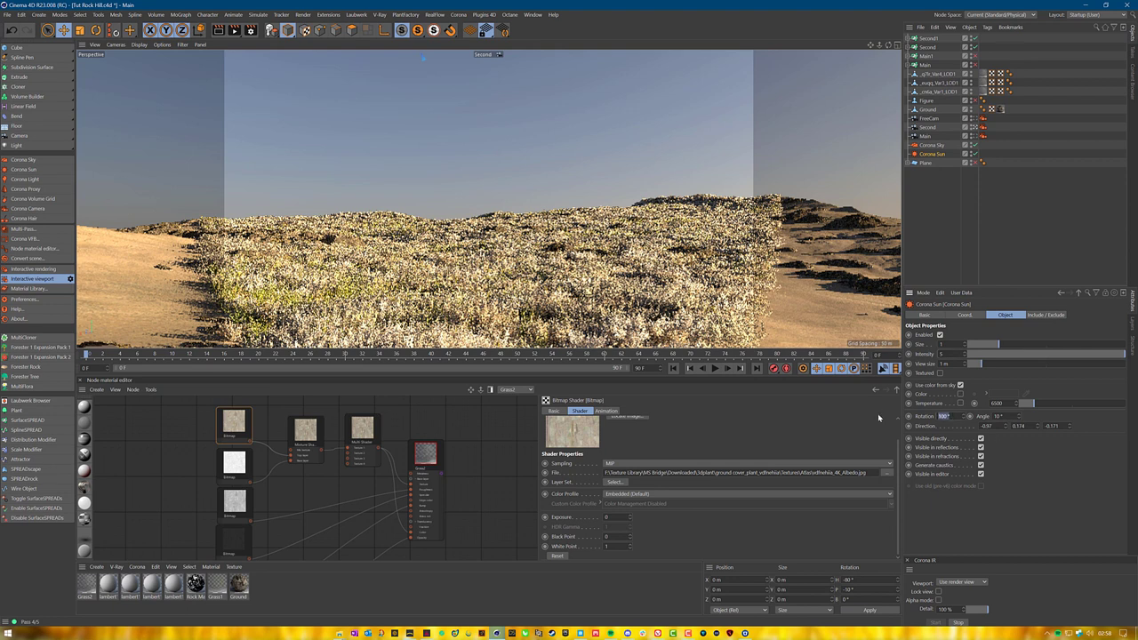
type("45")
key("Return")
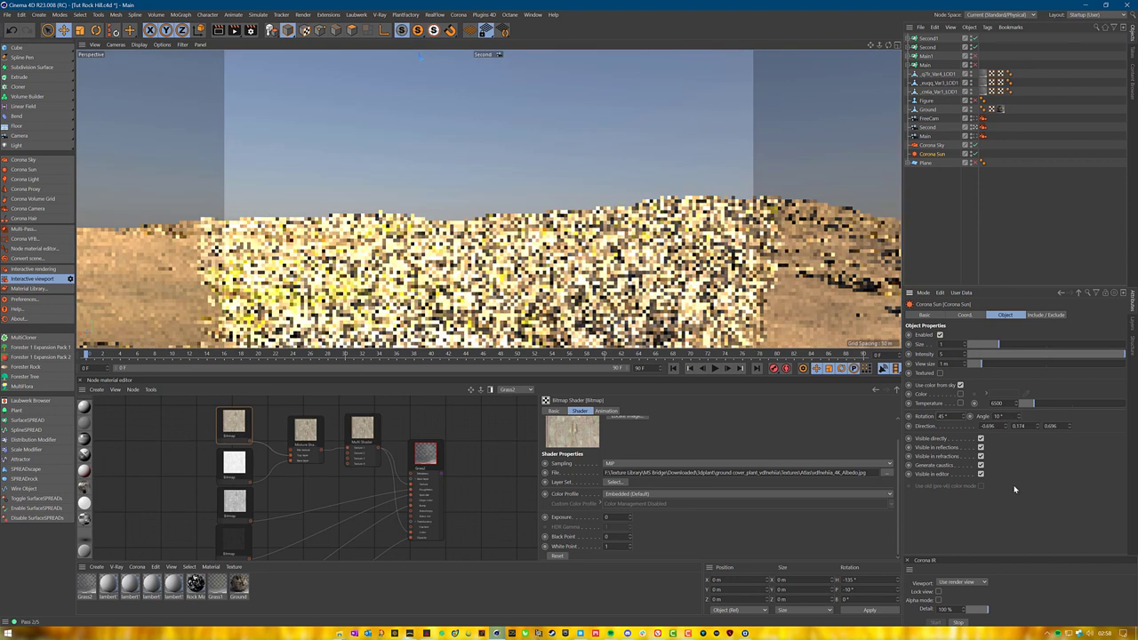
left_click(944, 416)
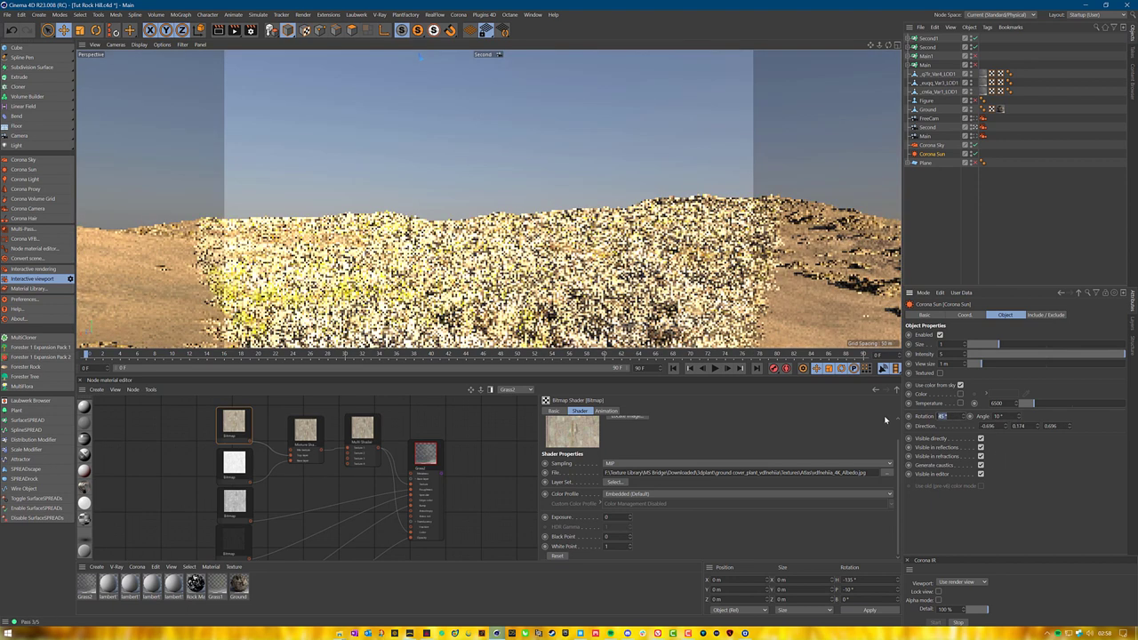
key("BackSpace")
type("275")
key("Return")
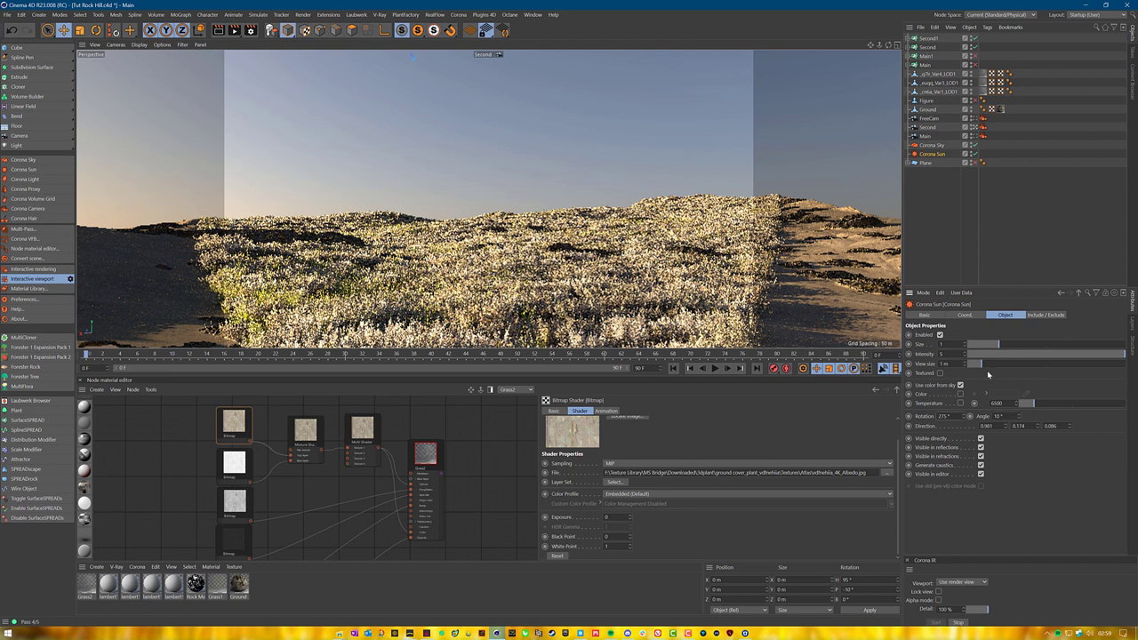
left_click_drag(956, 353, 903, 354)
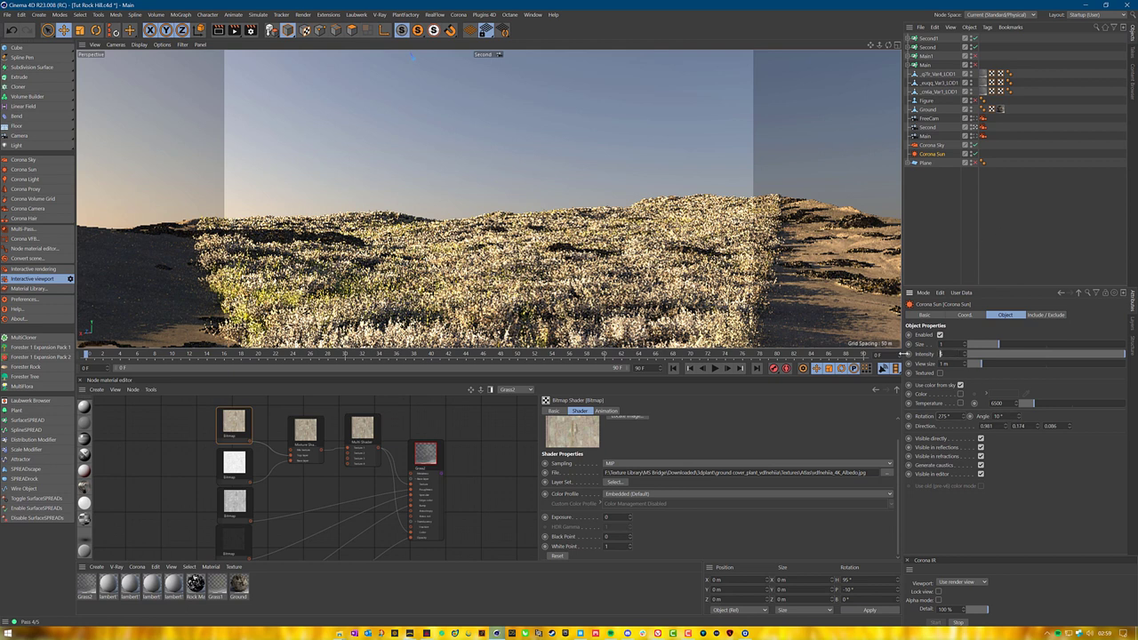
left_click(1011, 232)
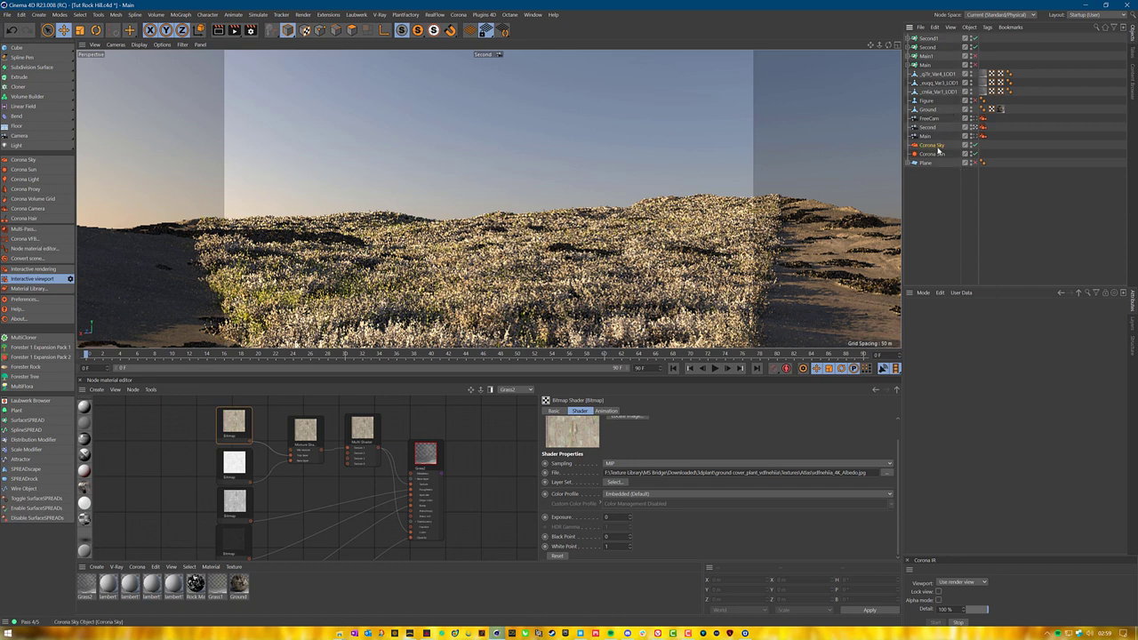
Enable the Corona Sky's volume effect, try scales of 10 and 100, set 25, and compare with the effect off and on.
left_click(939, 145)
left_click(948, 428)
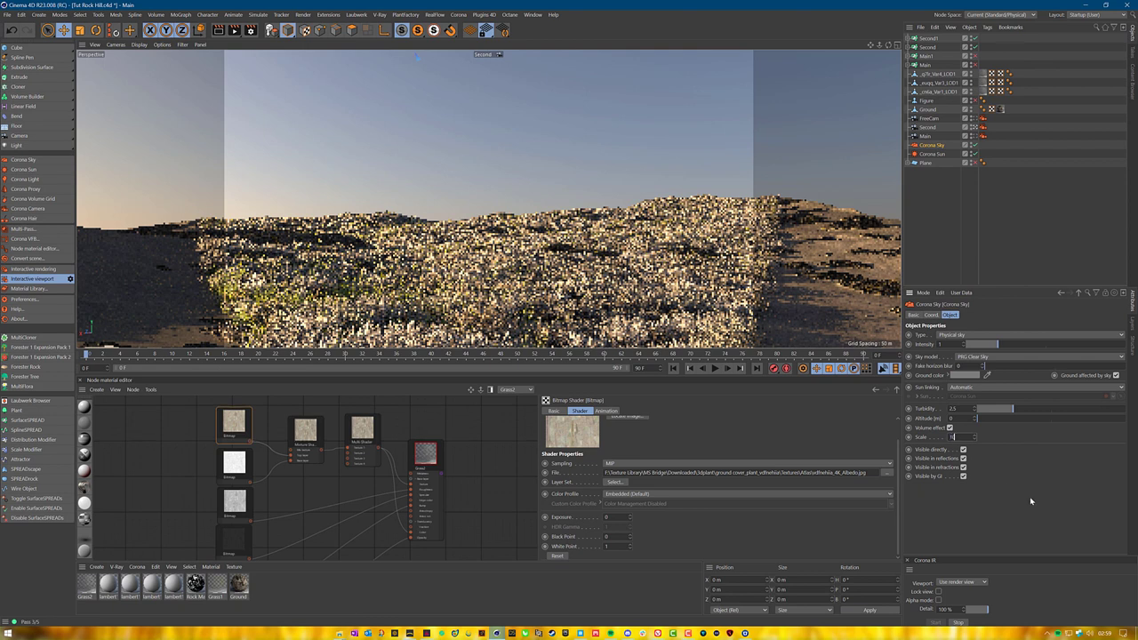
key("Return")
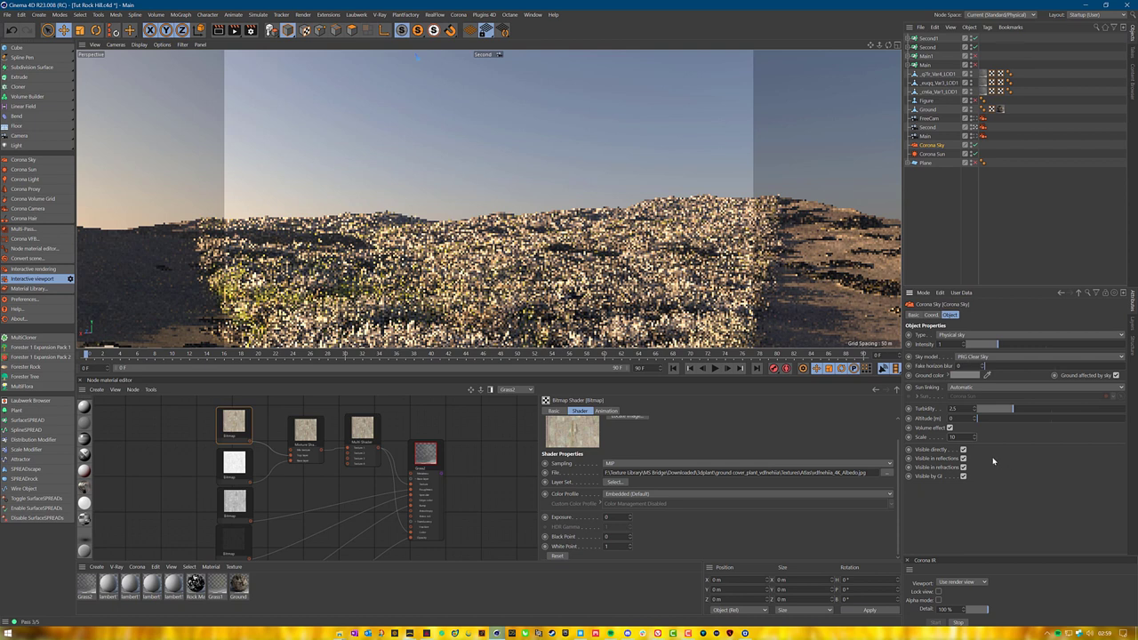
type("00")
key("Return")
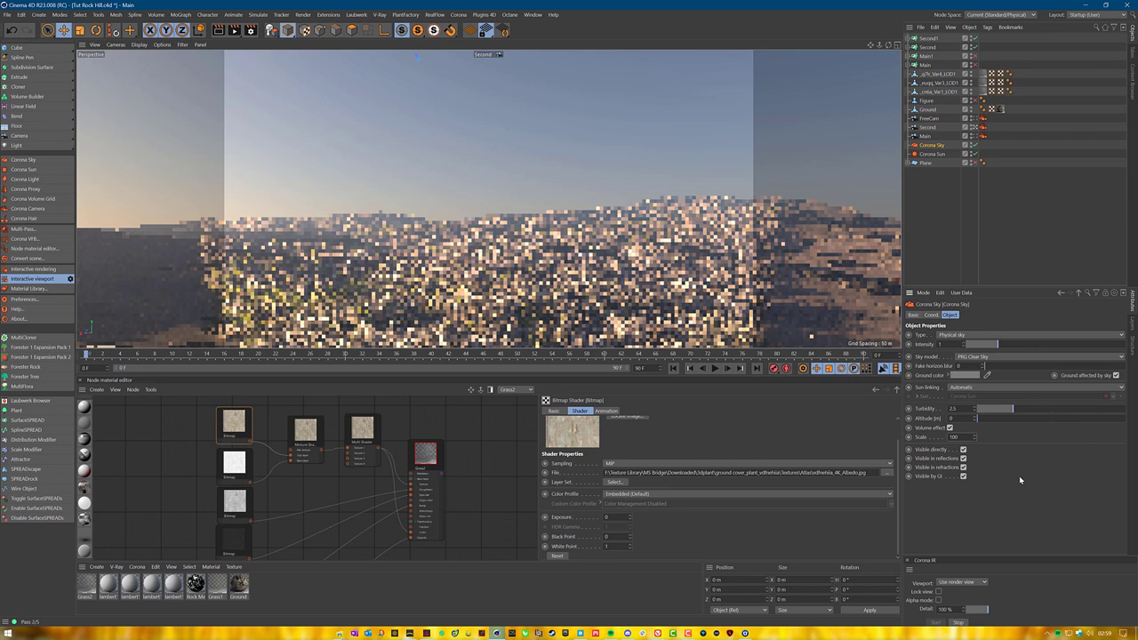
left_click_drag(961, 436, 928, 438)
type("25")
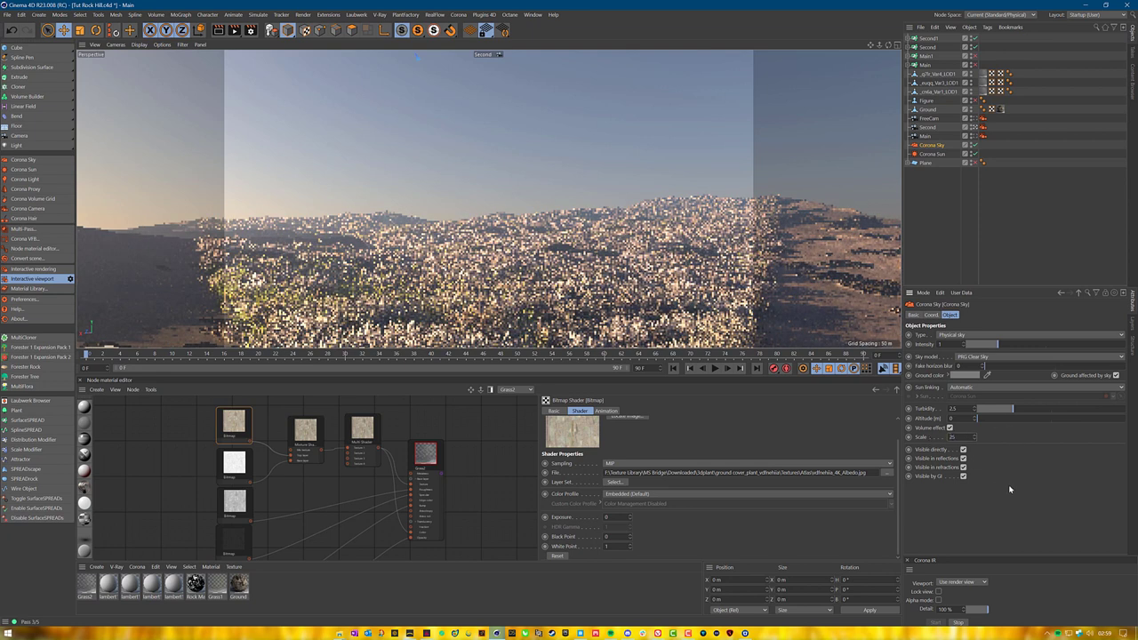
key("Return")
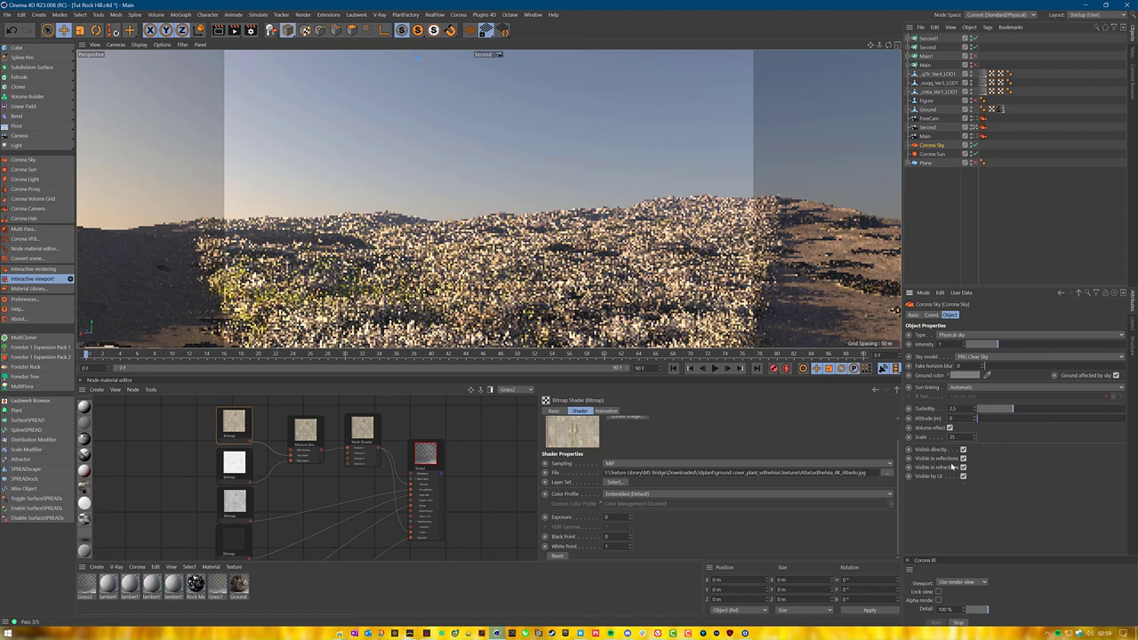
left_click(949, 428)
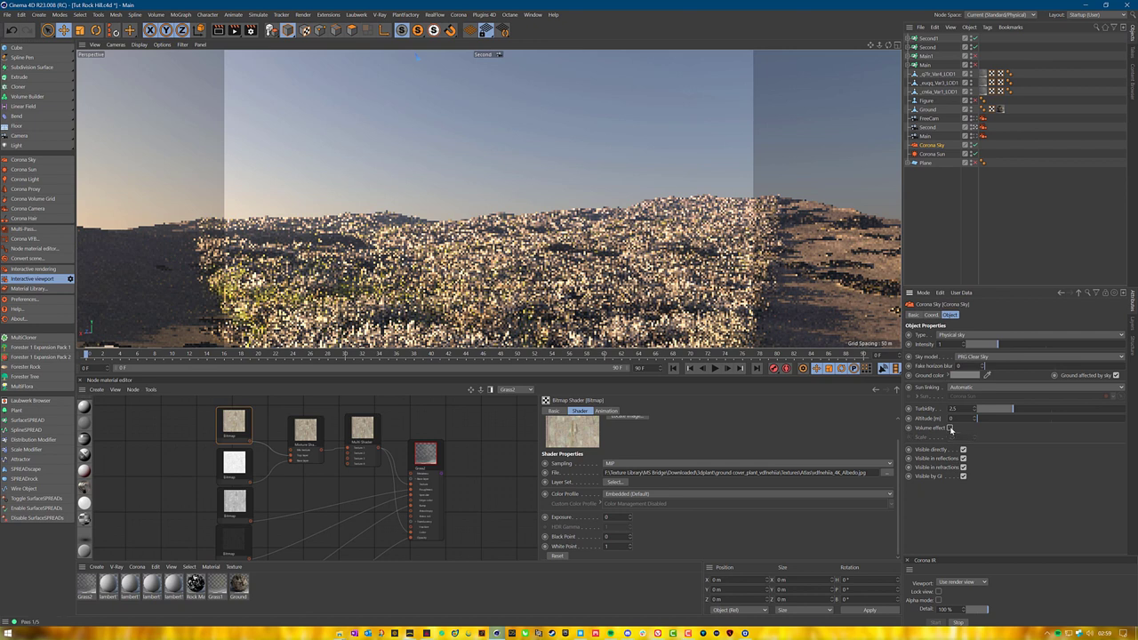
left_click(949, 427)
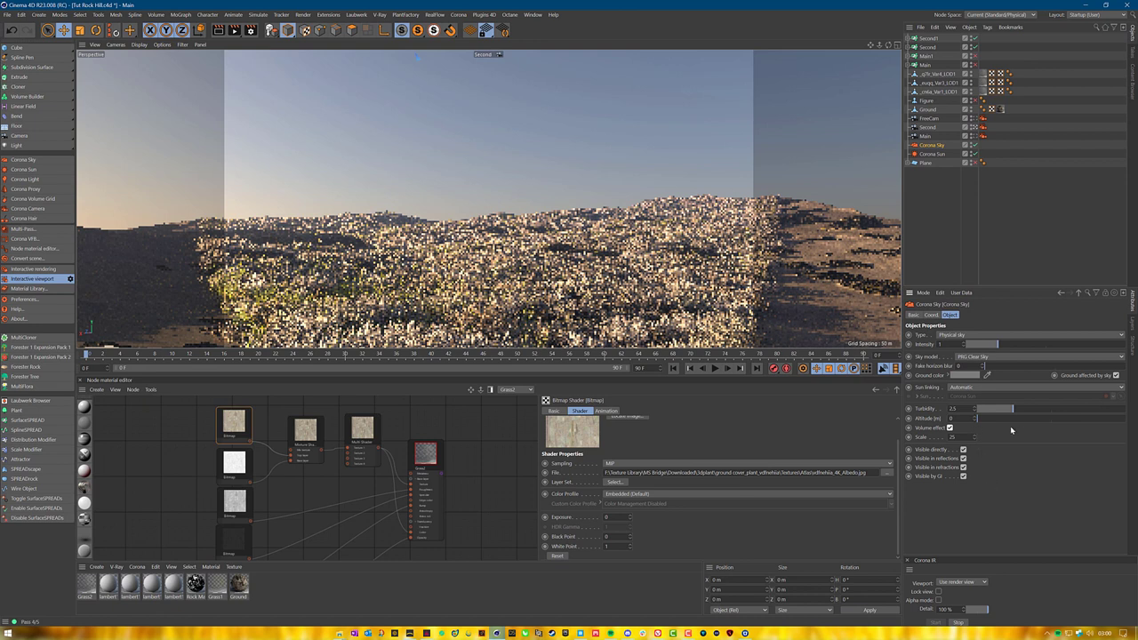
Set the Corona Sky's altitude to about 1819 m and its turbidity to 3.4, testing higher and lower turbidity first.
left_click_drag(978, 418, 998, 422)
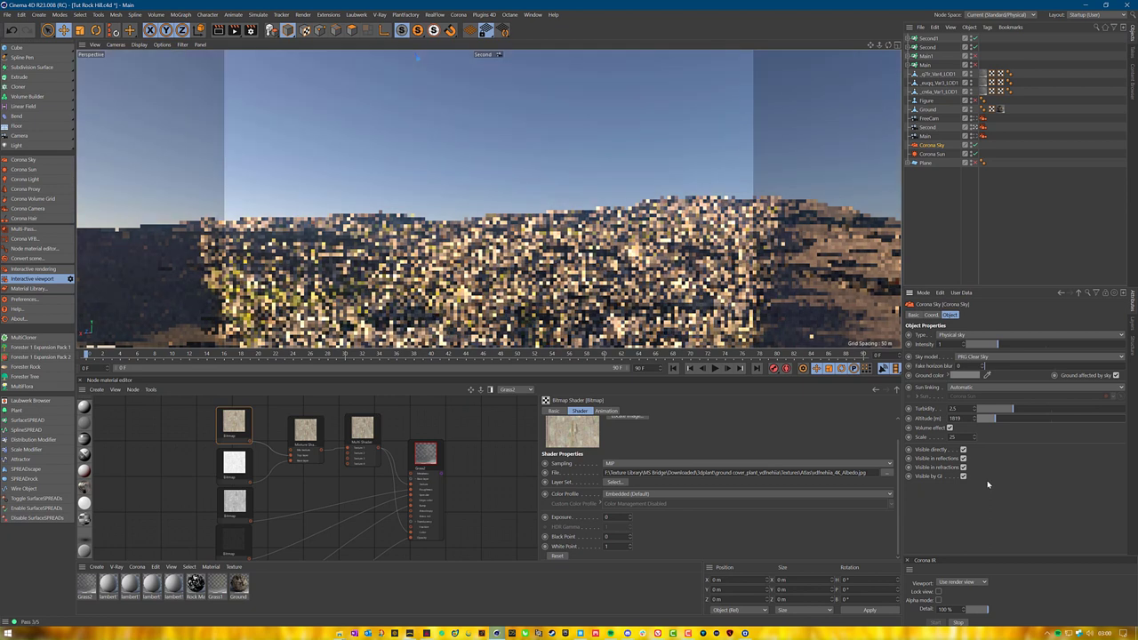
left_click_drag(1009, 408, 1106, 406)
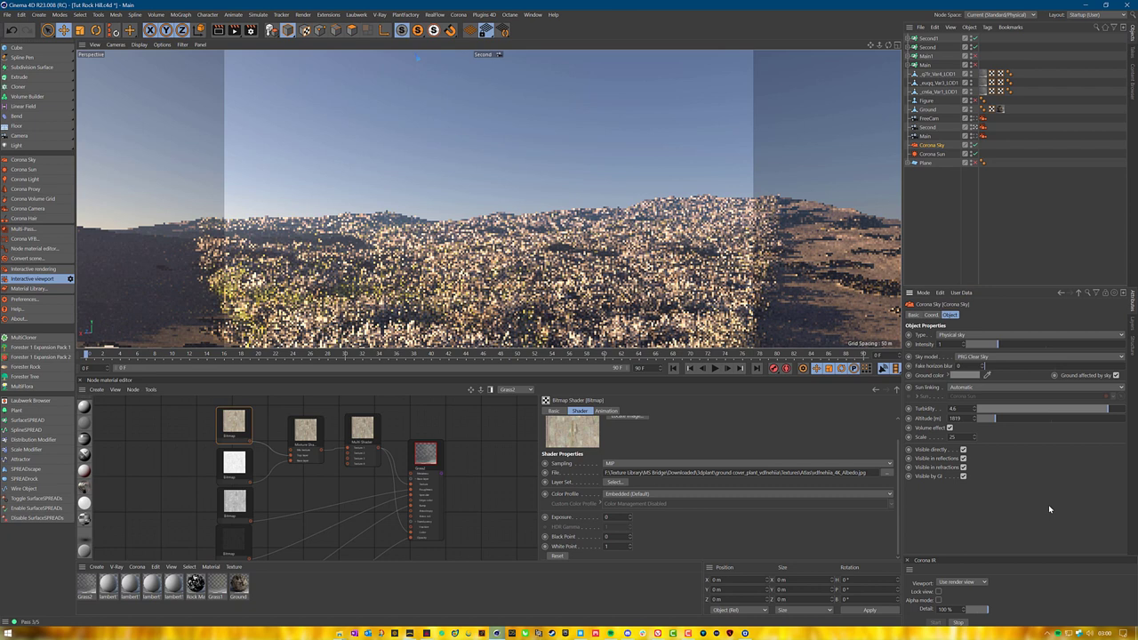
left_click_drag(1105, 408, 986, 410)
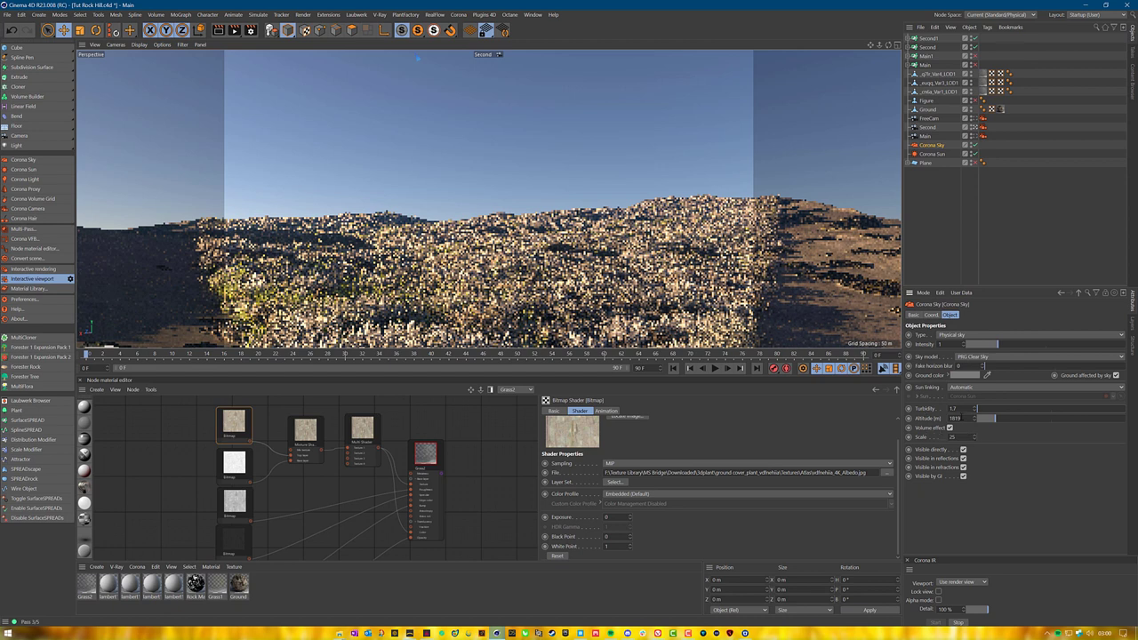
left_click(1013, 411)
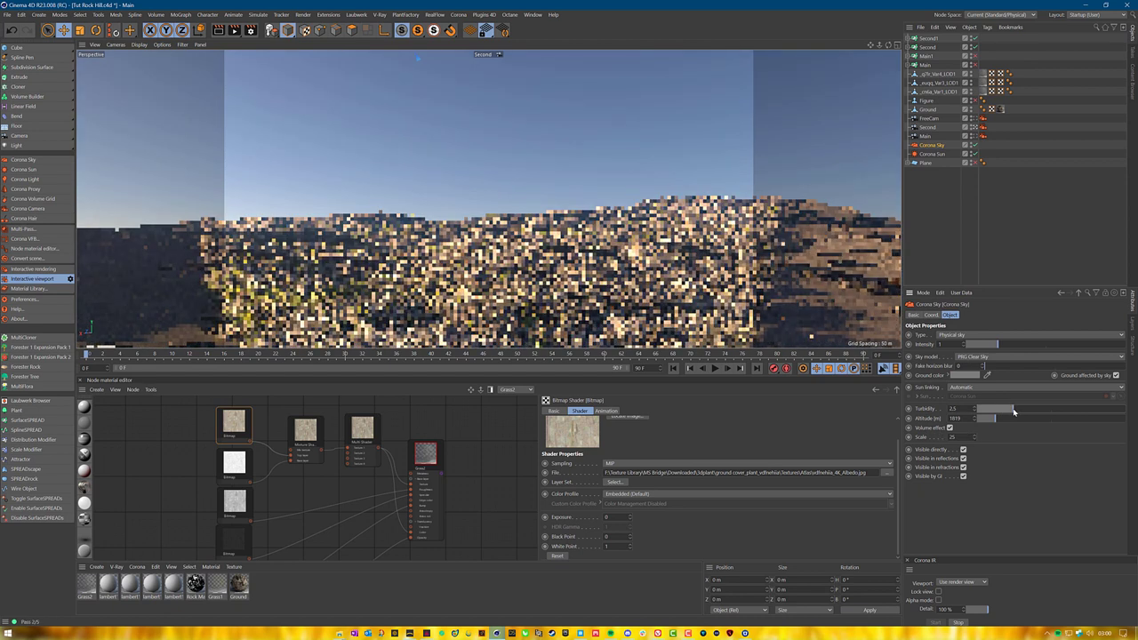
left_click(1050, 415)
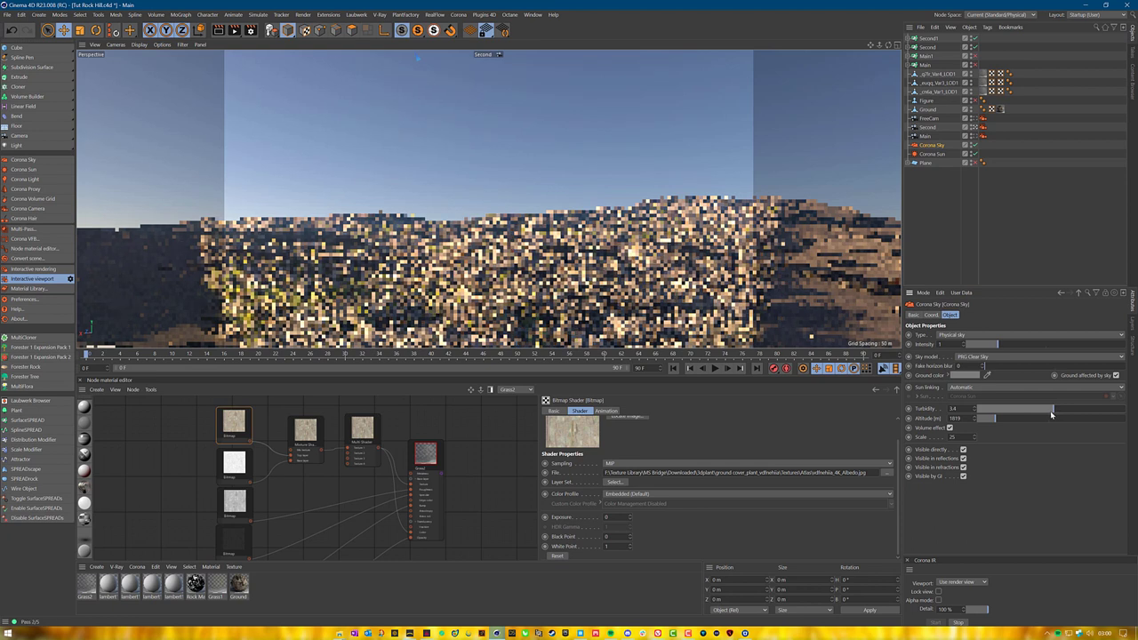
left_click_drag(1050, 414, 1055, 415)
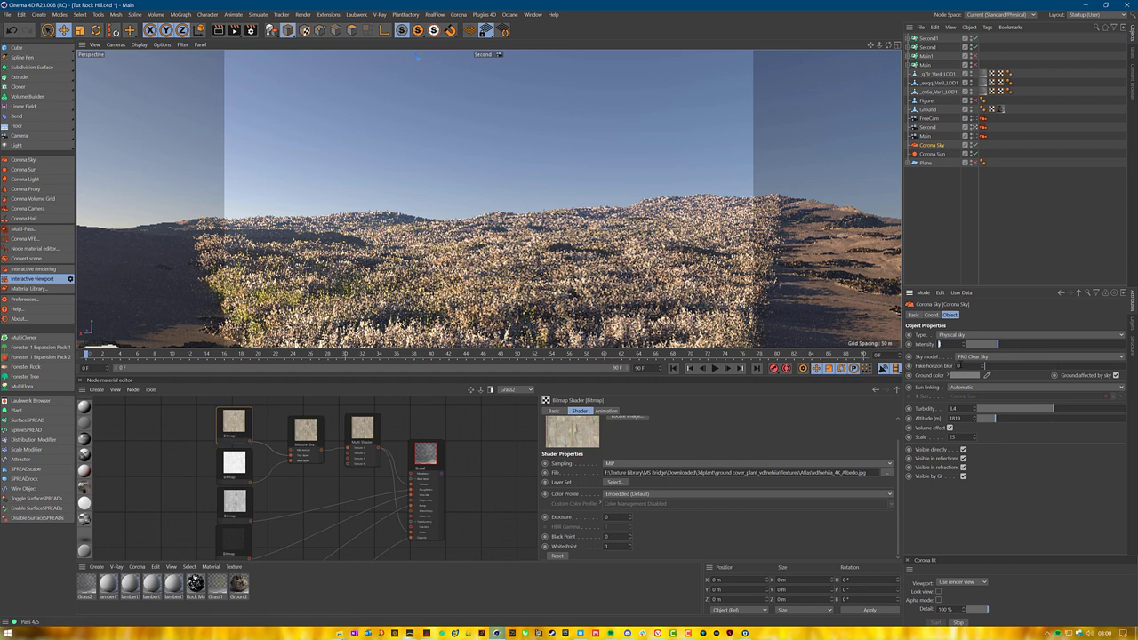
Set the Corona Sky's intensity to 1.5.
key("ctrl+z")
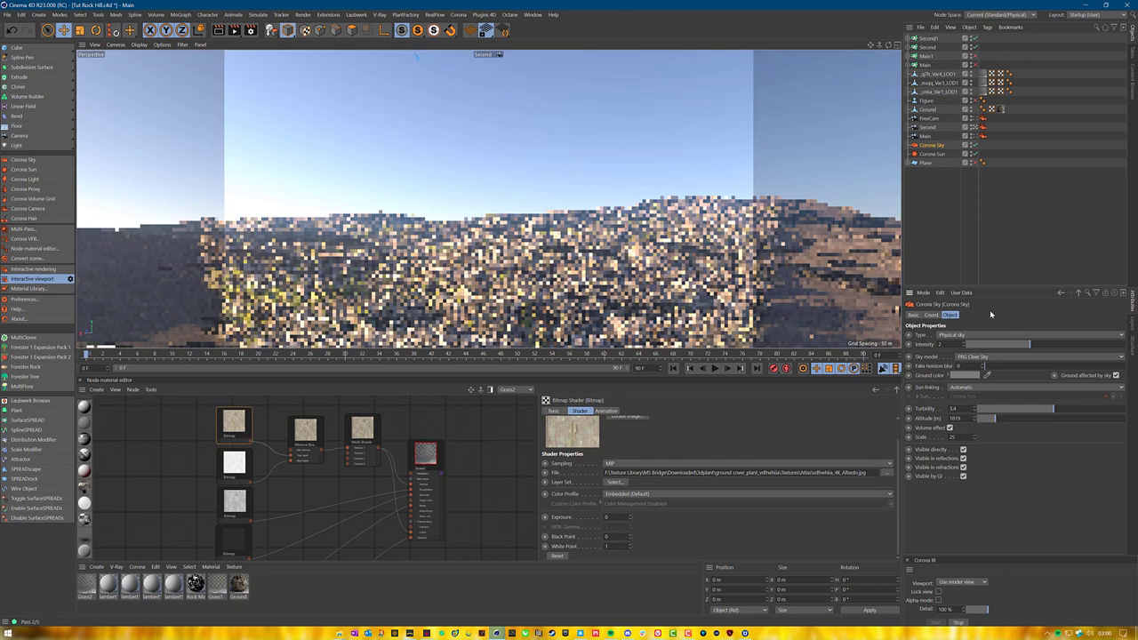
type("1.5")
key("Return")
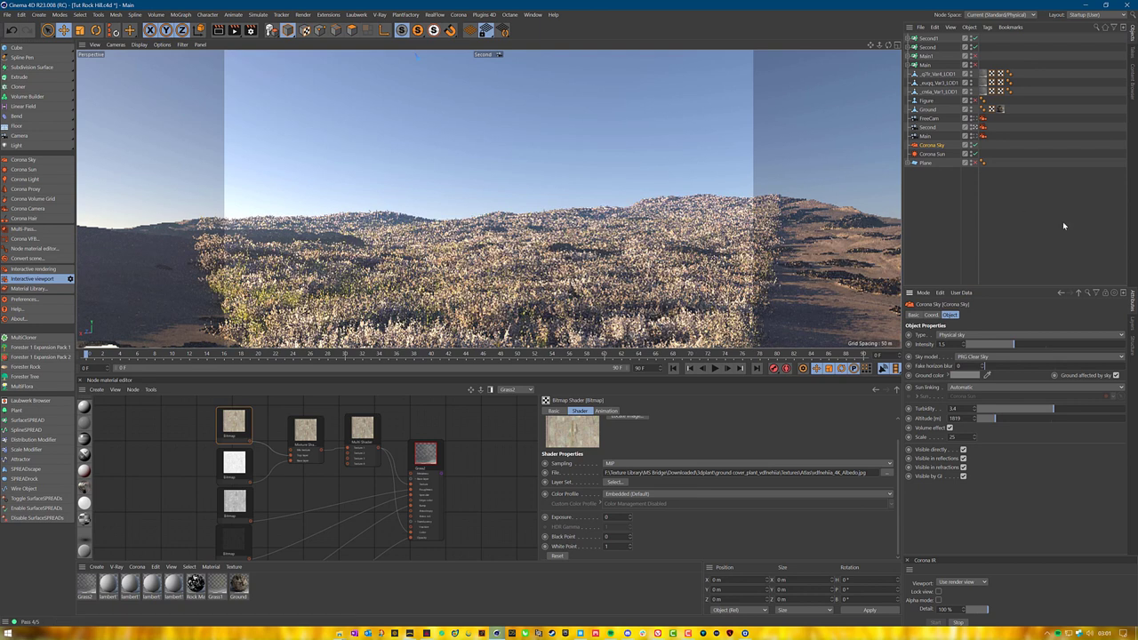
Rotate the Corona Sun to 125° after trying 0°, deselect it and save the project.
left_click(932, 154)
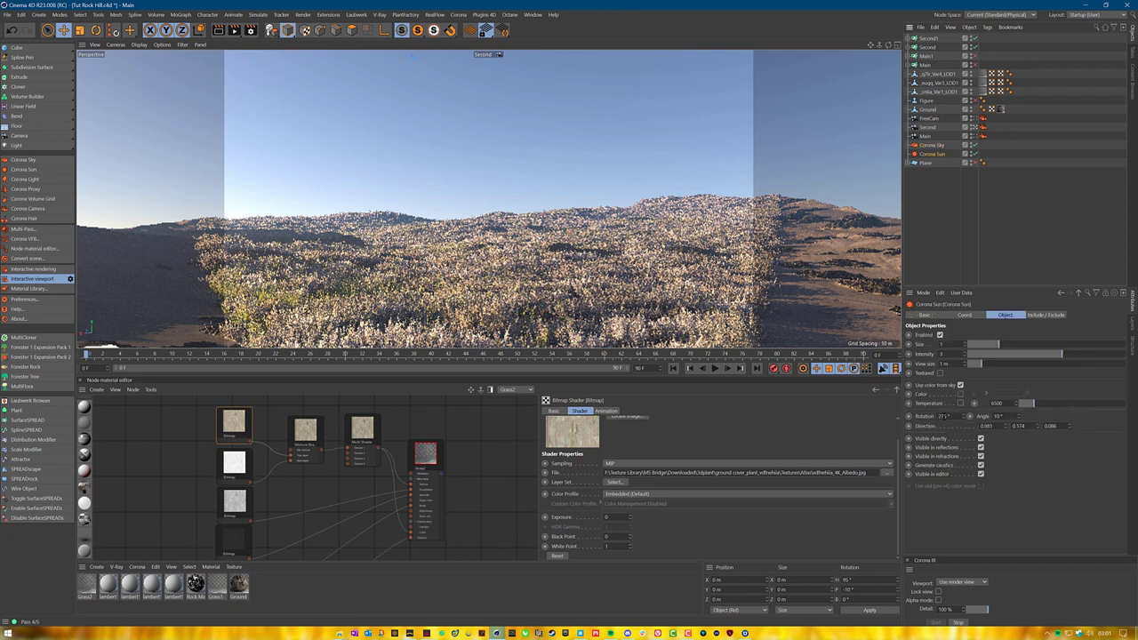
type("0")
key("Return")
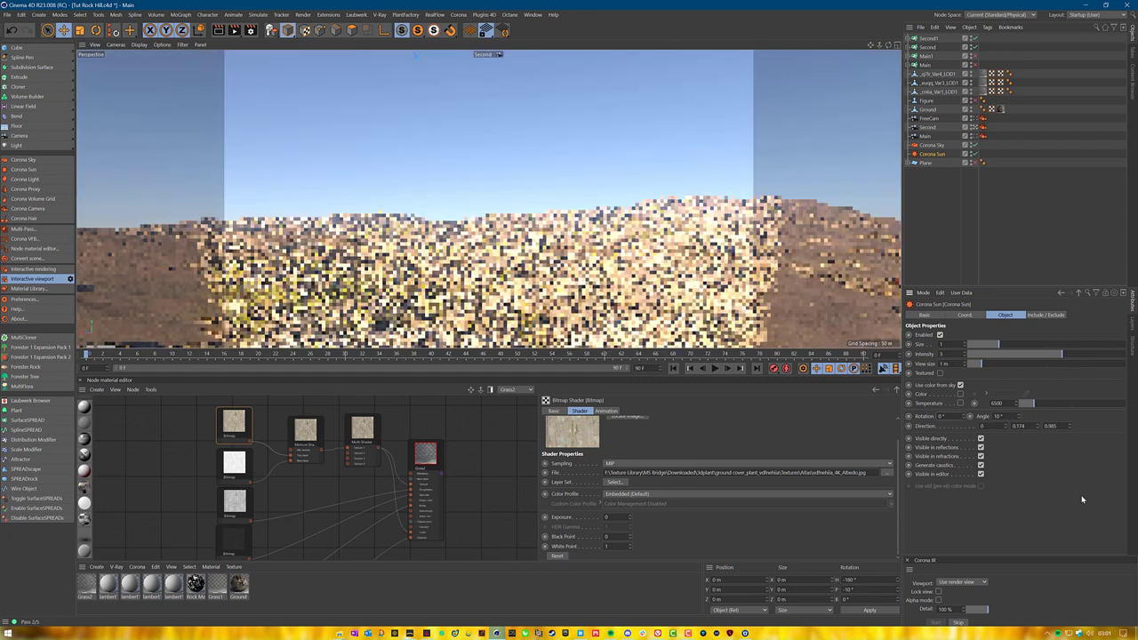
left_click_drag(965, 416, 964, 353)
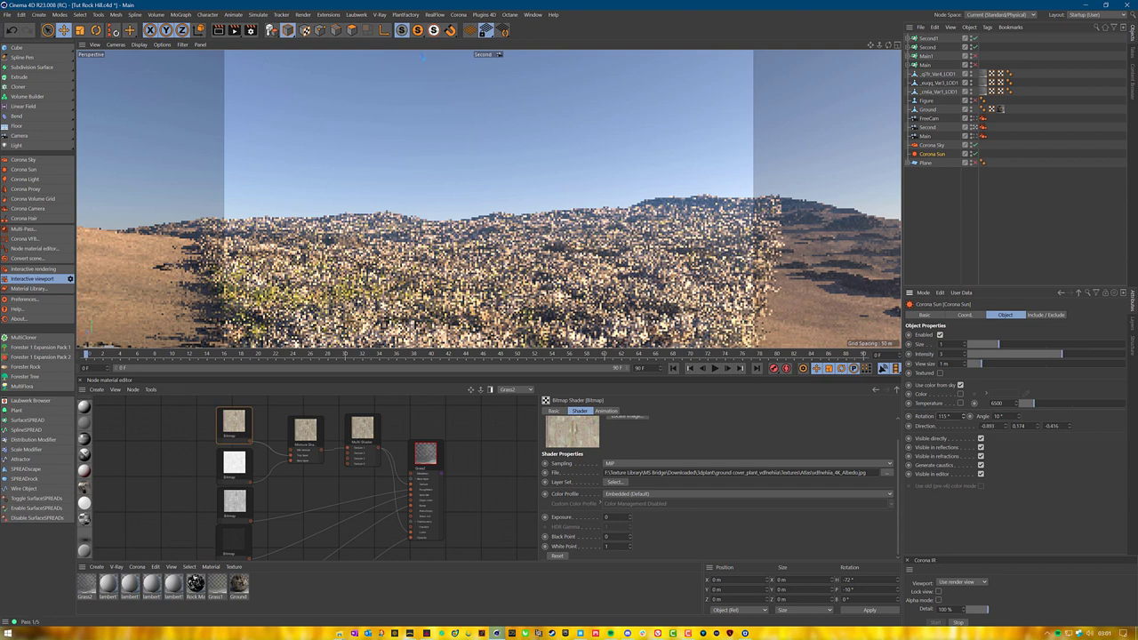
left_click_drag(962, 417, 980, 417)
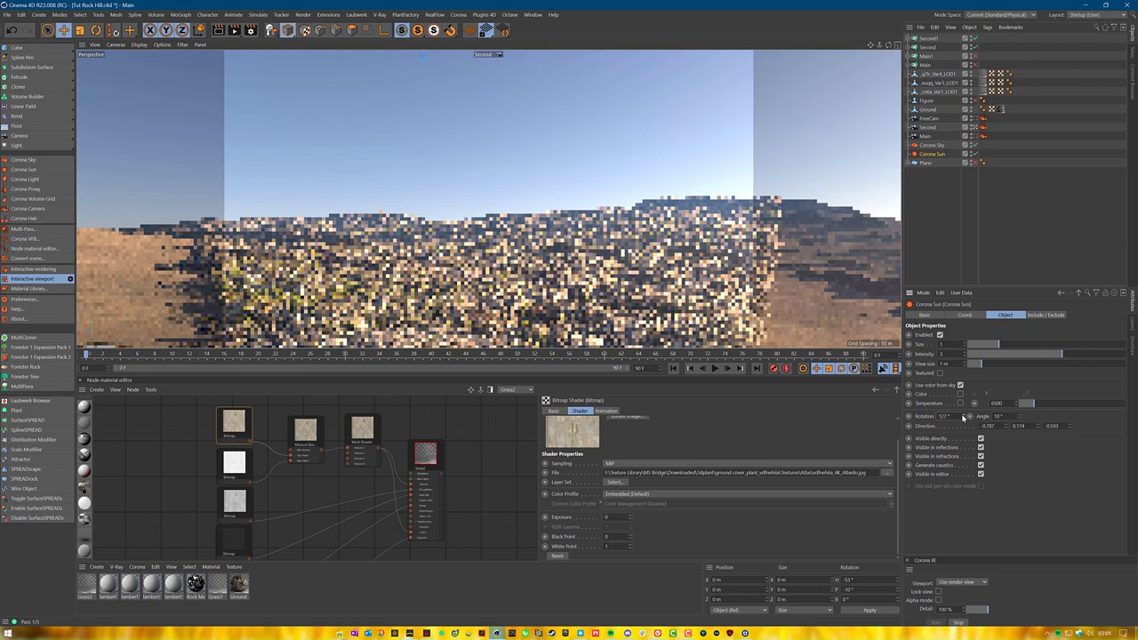
left_click_drag(963, 419, 962, 419)
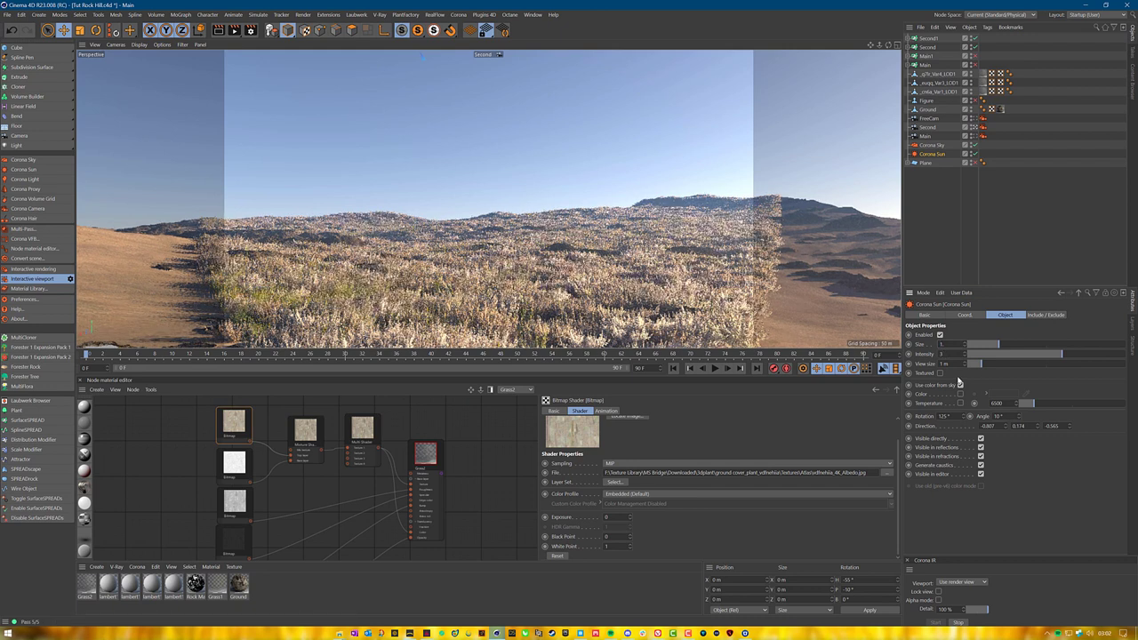
left_click(1020, 214)
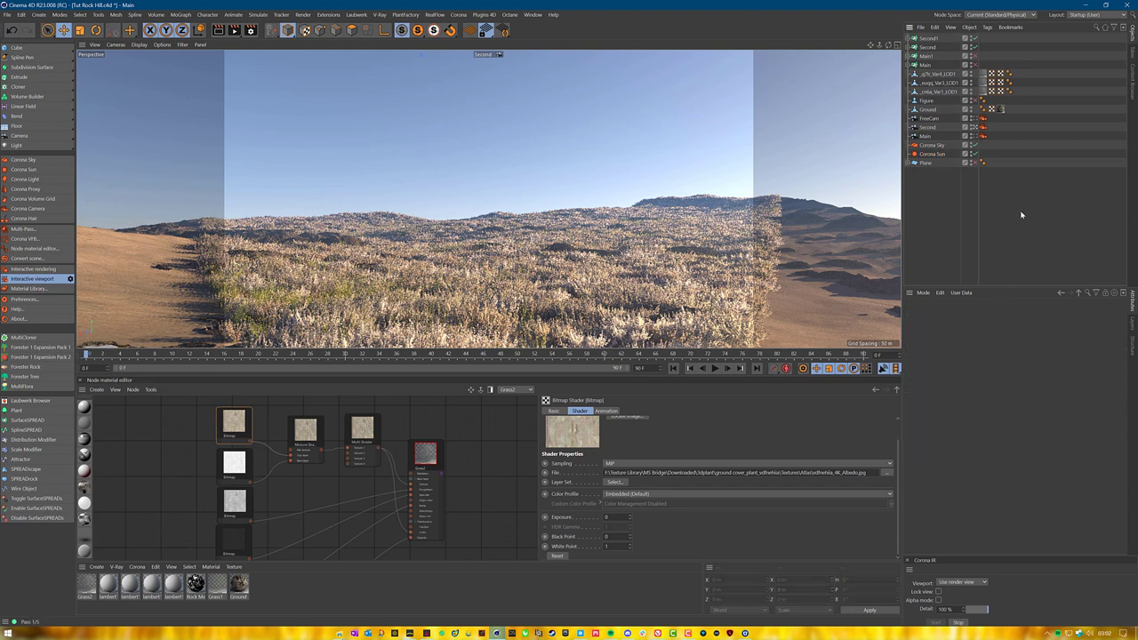
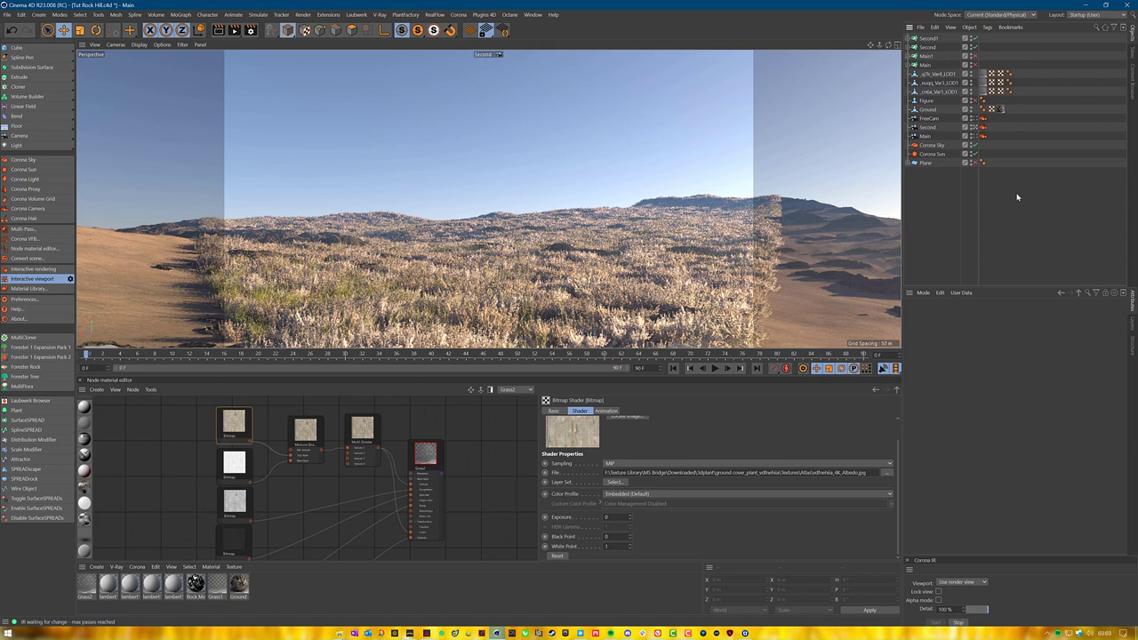
left_click(7, 15)
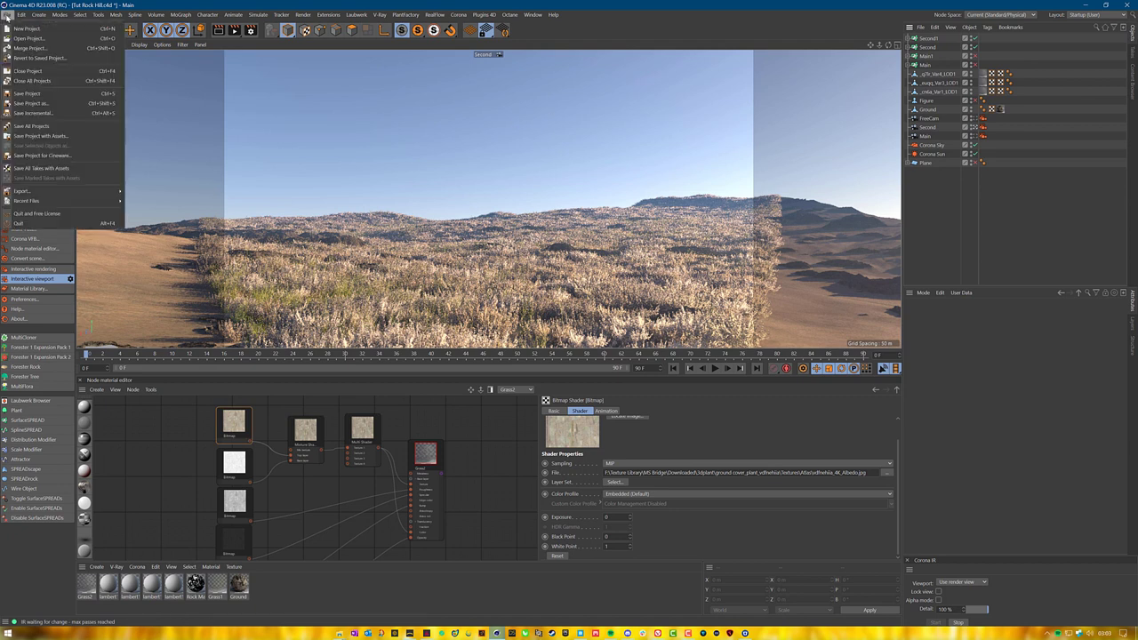
left_click(31, 94)
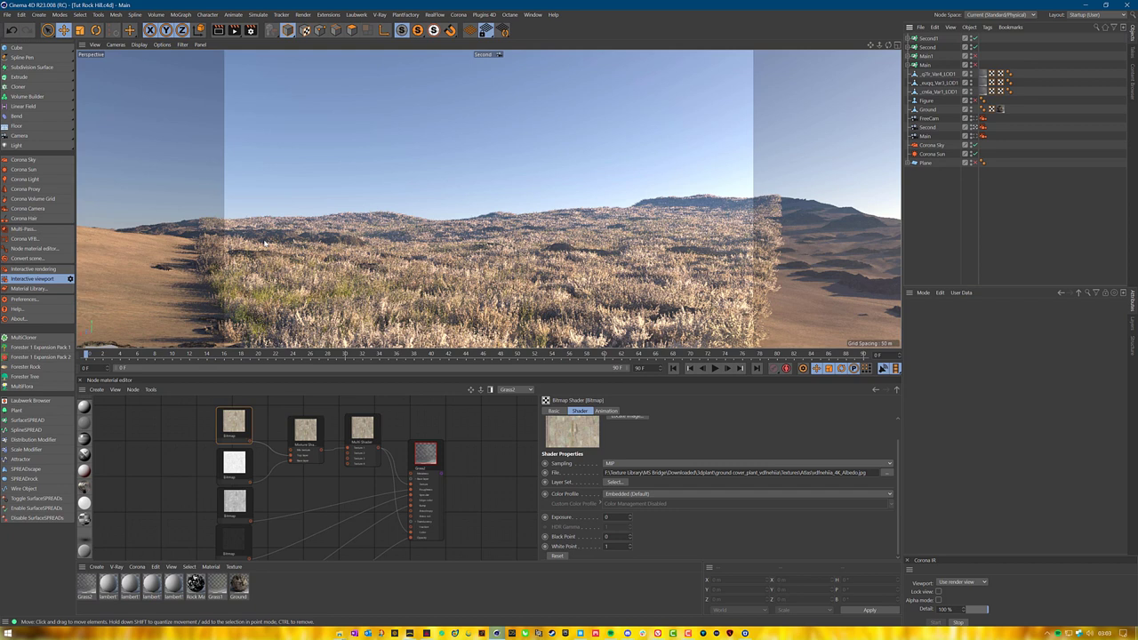
Add another Corona Sky object to the scene and rename it HDR.
left_click(36, 162)
left_click_drag(936, 153, 936, 150)
double_click(934, 146)
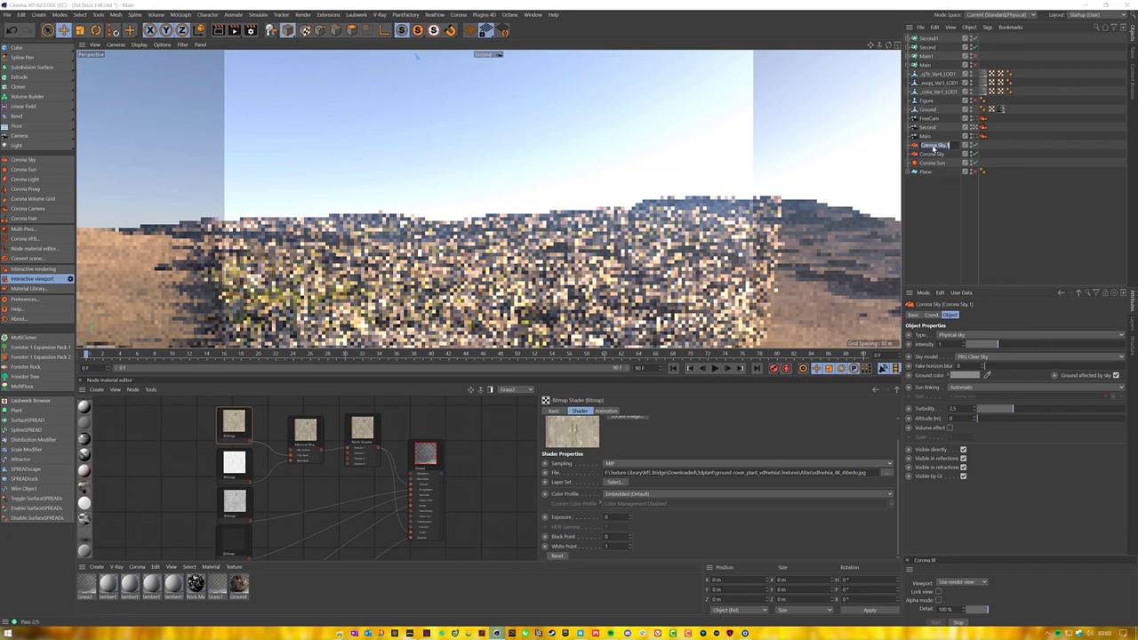
type("HDR")
key("Return")
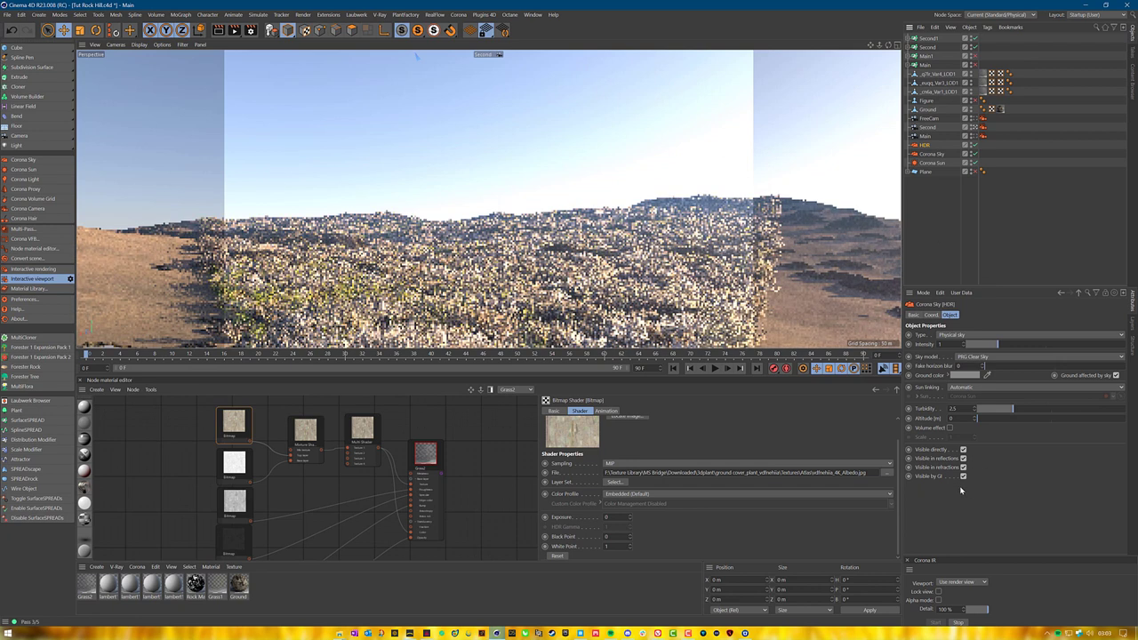
Disable the HDR sky's visibility in reflections, in refractions and by GI, and set its type to Shader / HDRI.
left_click(963, 477)
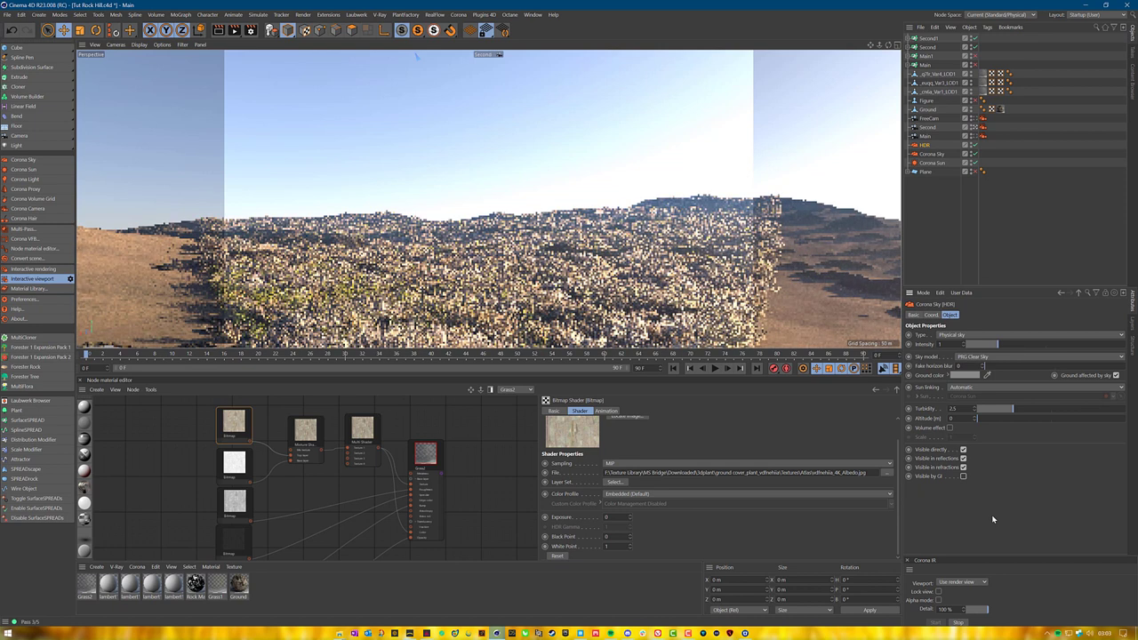
left_click(963, 467)
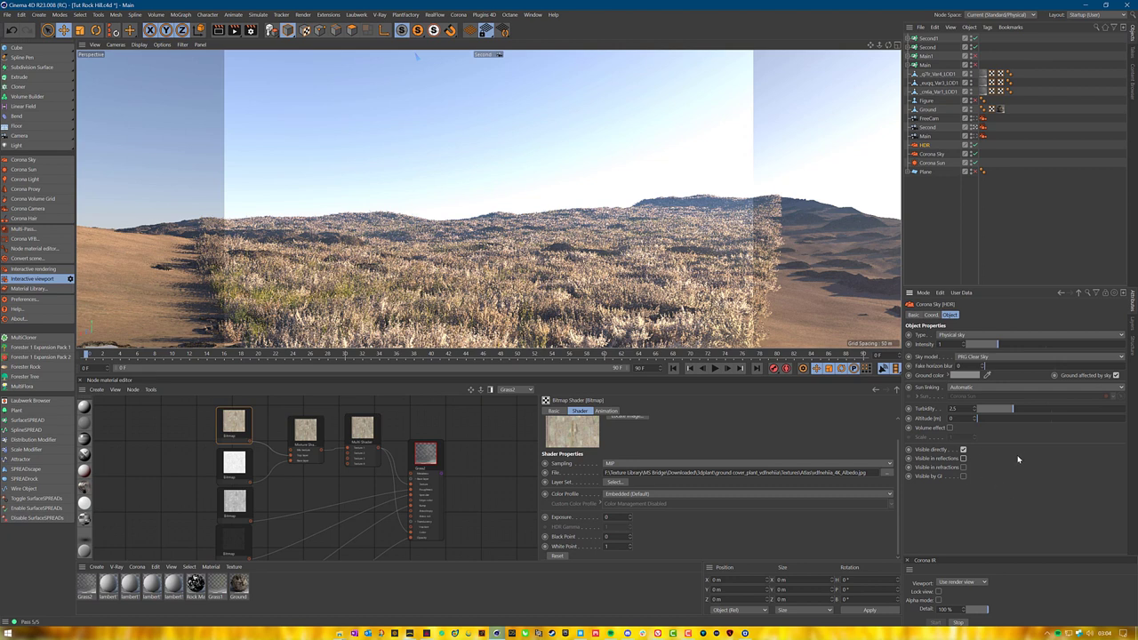
left_click(1066, 335)
left_click(981, 365)
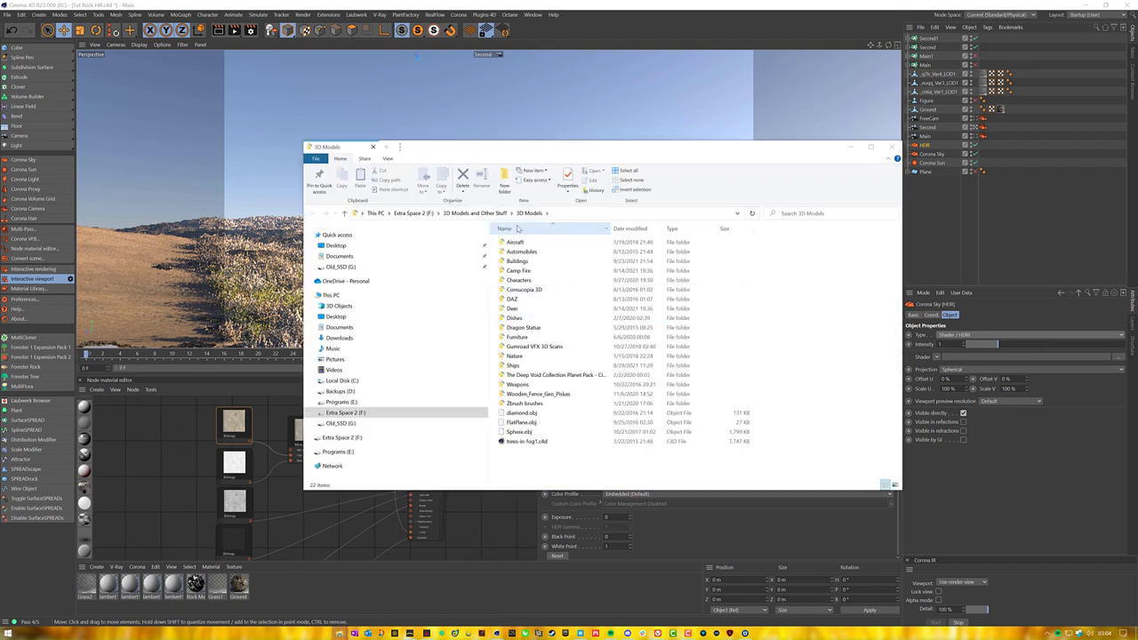
Browse to the Skies 20 Pack Hi Res folder inside HDRi > Sky Packs.
key("alt+Up")
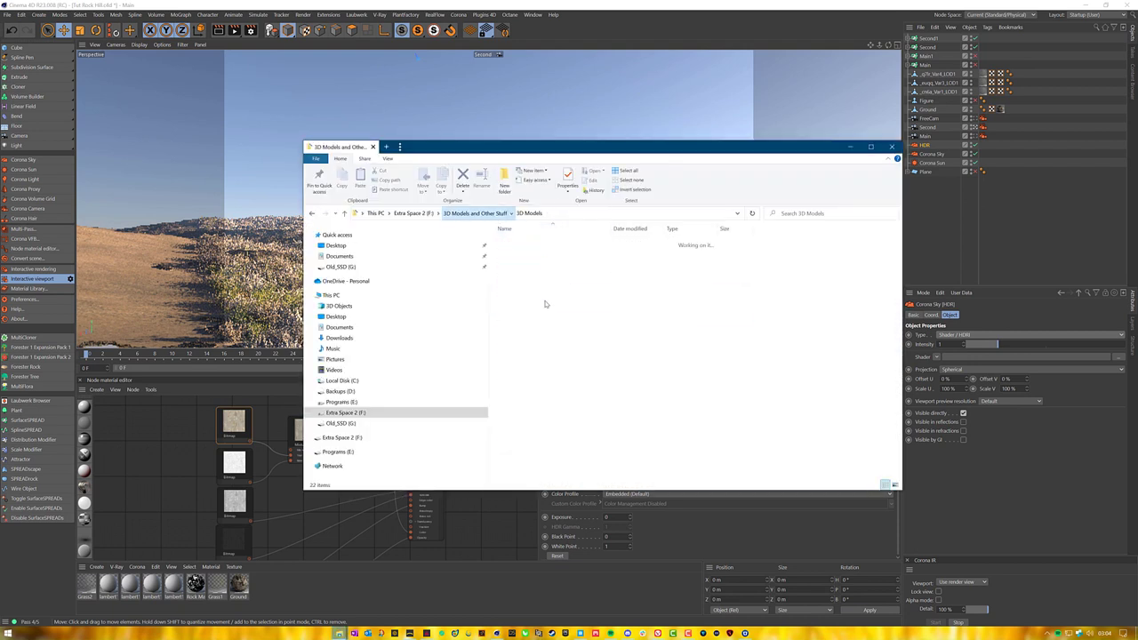
double_click(524, 310)
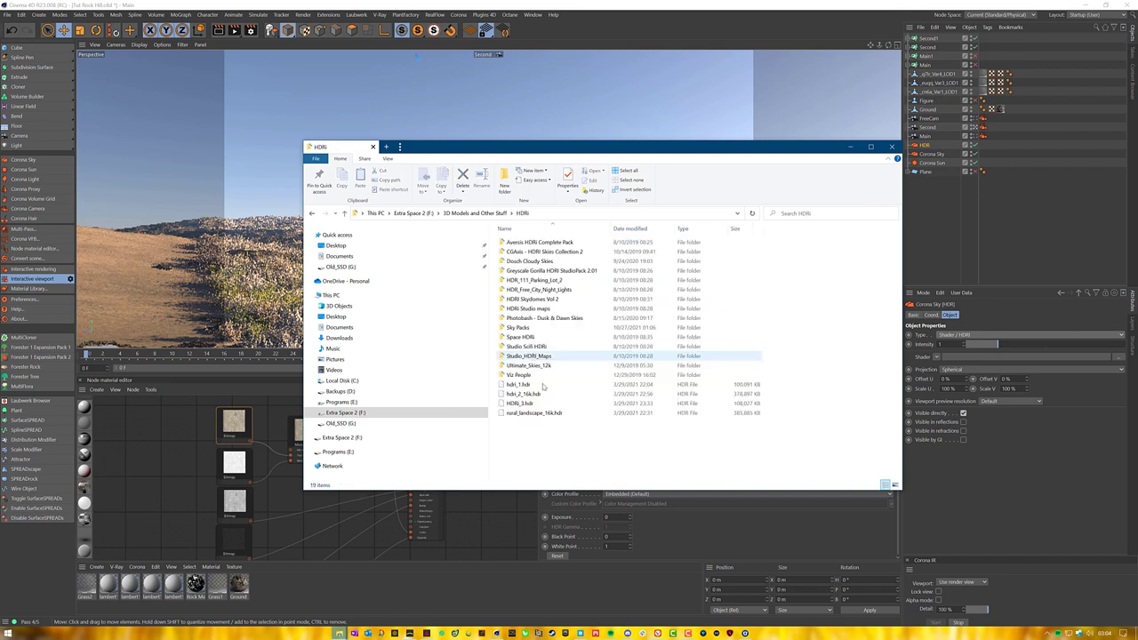
double_click(547, 328)
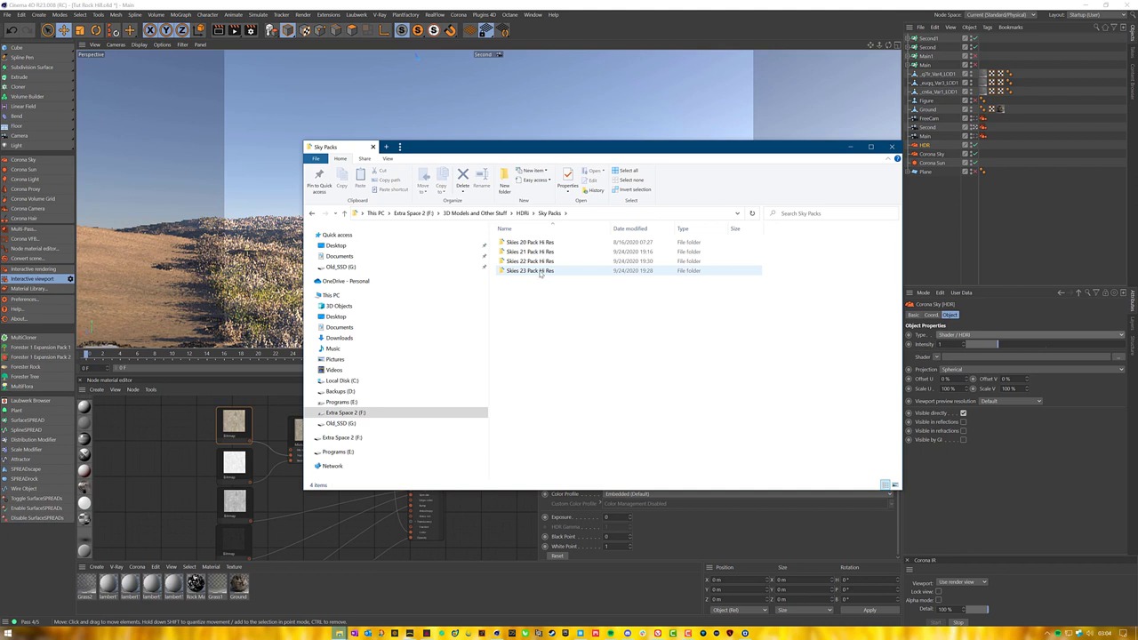
double_click(533, 242)
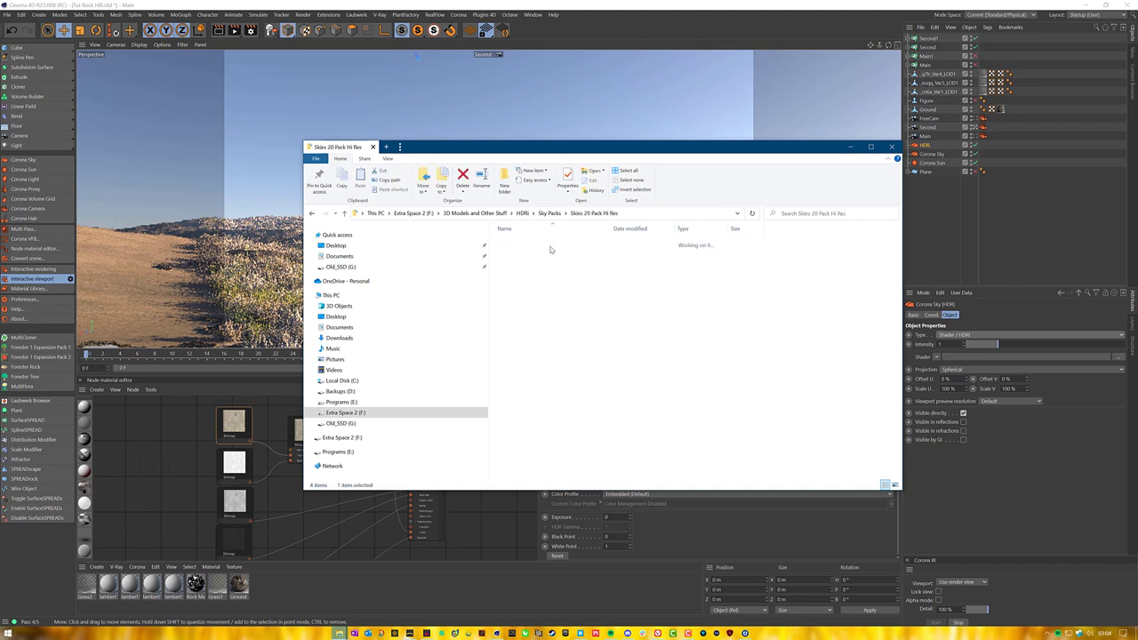
Open the sky pack's PDF-Bundle 020.pdf catalogue in Acrobat Reader and decline full screen mode.
left_click(540, 432)
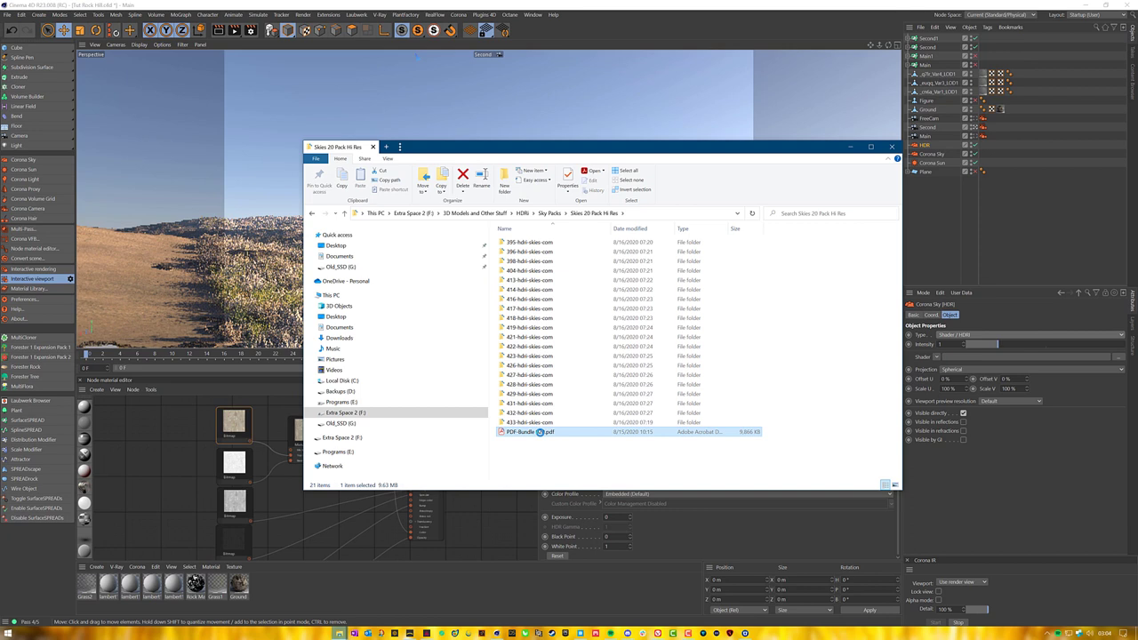
right_click(540, 432)
left_click(583, 220)
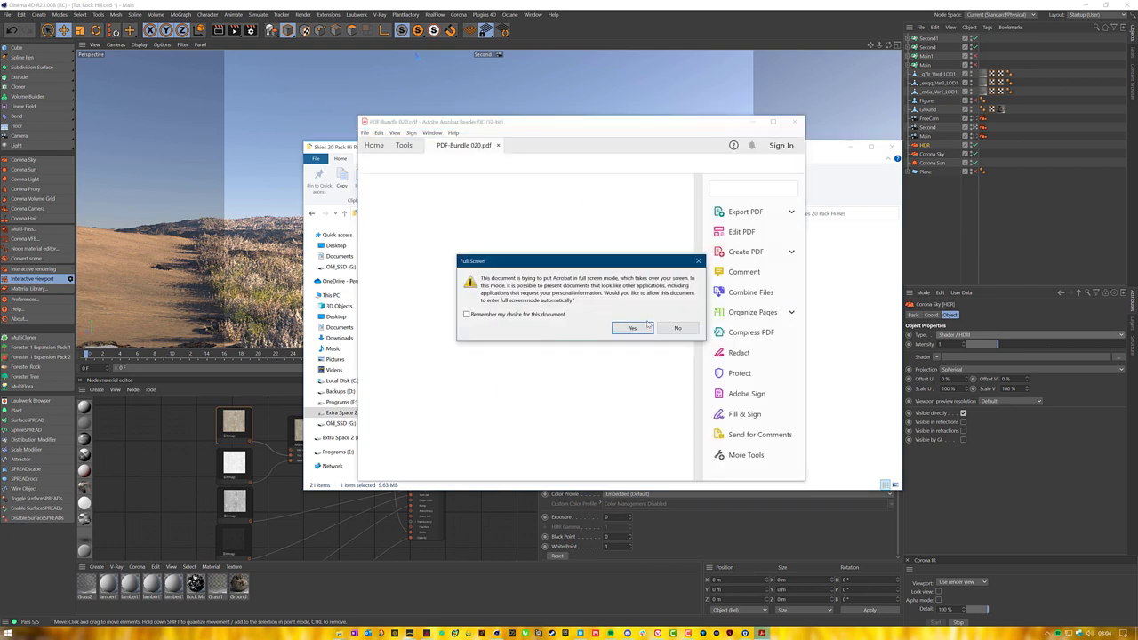
left_click(677, 328)
Examine the sky previews in the PDF catalogue to choose an HDRI for the background, and return to the pack's folder.
scroll(588, 355, "down", 5)
scroll(587, 353, "up", 3)
scroll(511, 342, "down", 2)
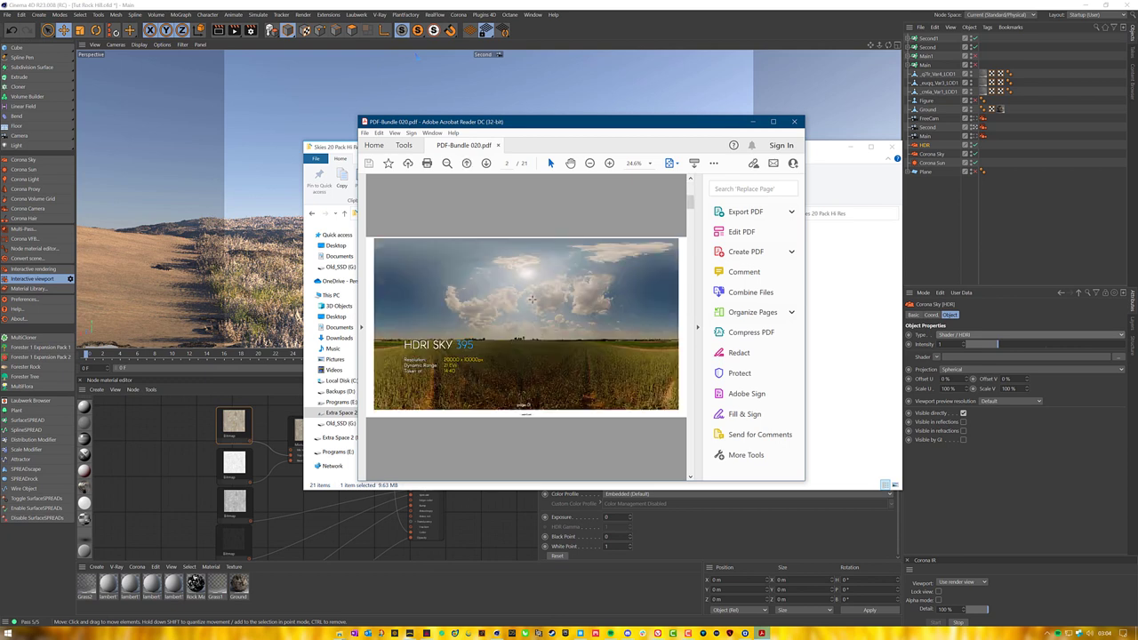
scroll(531, 299, "down", 1)
left_click_drag(558, 120, 551, 152)
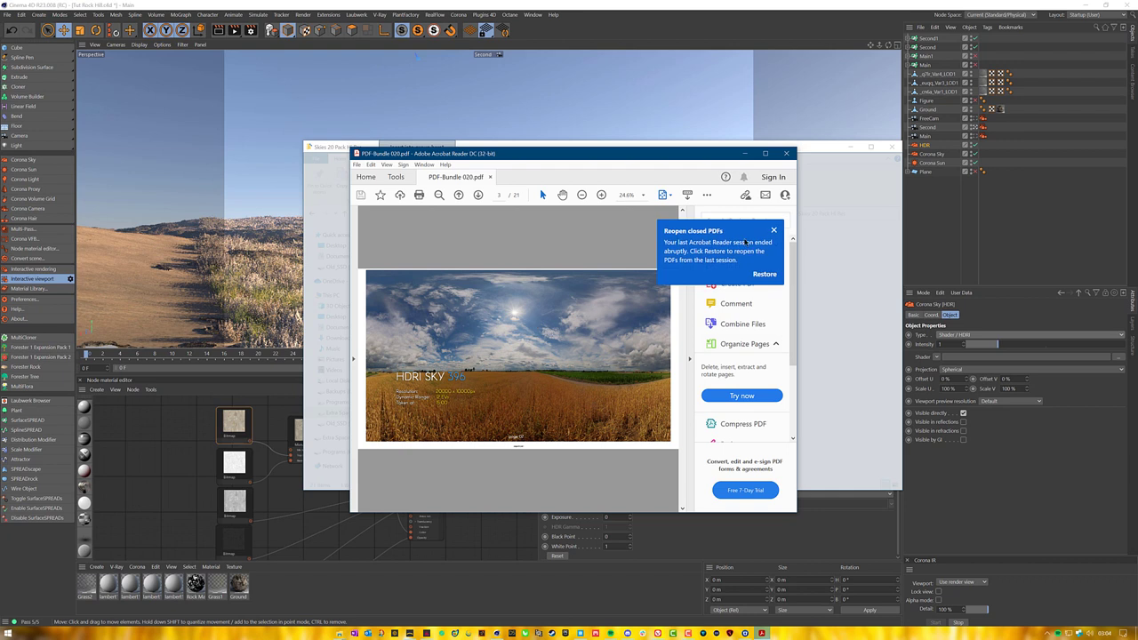
left_click(773, 230)
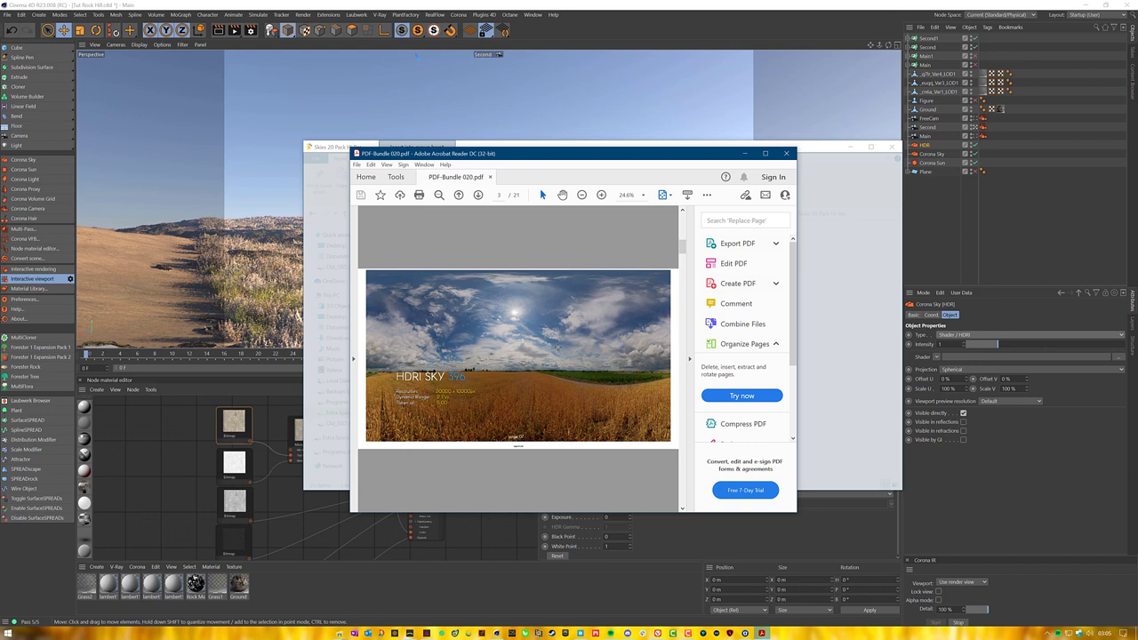
scroll(543, 353, "down", 1)
scroll(543, 353, "down", 1)
scroll(541, 347, "up", 1)
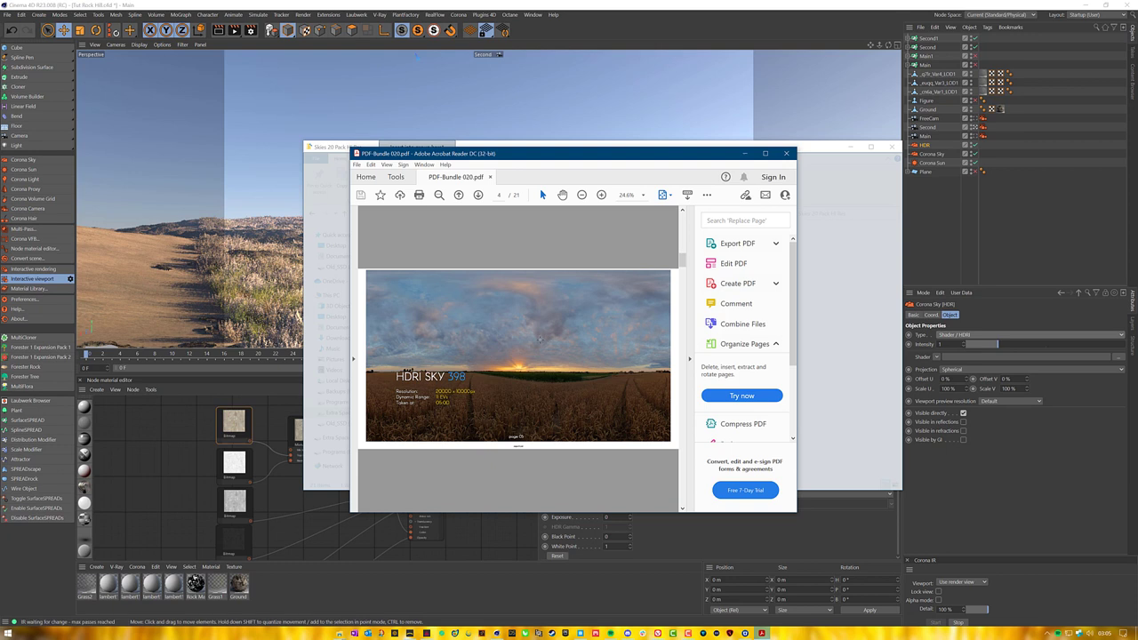
scroll(540, 339, "down", 1)
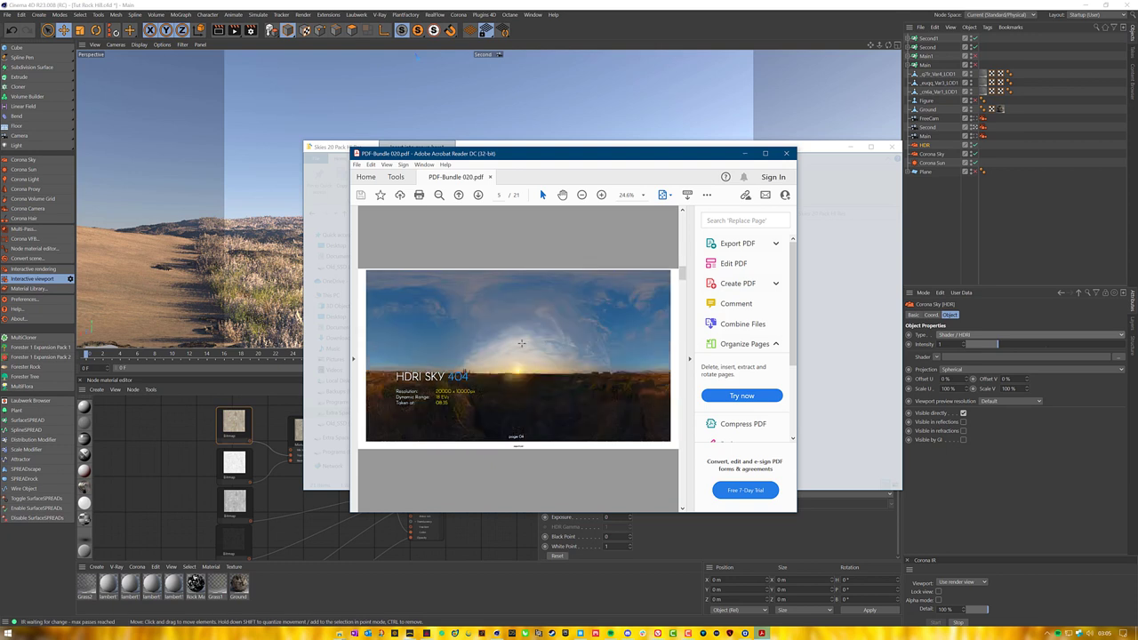
scroll(521, 343, "down", 1)
scroll(521, 343, "down", 1)
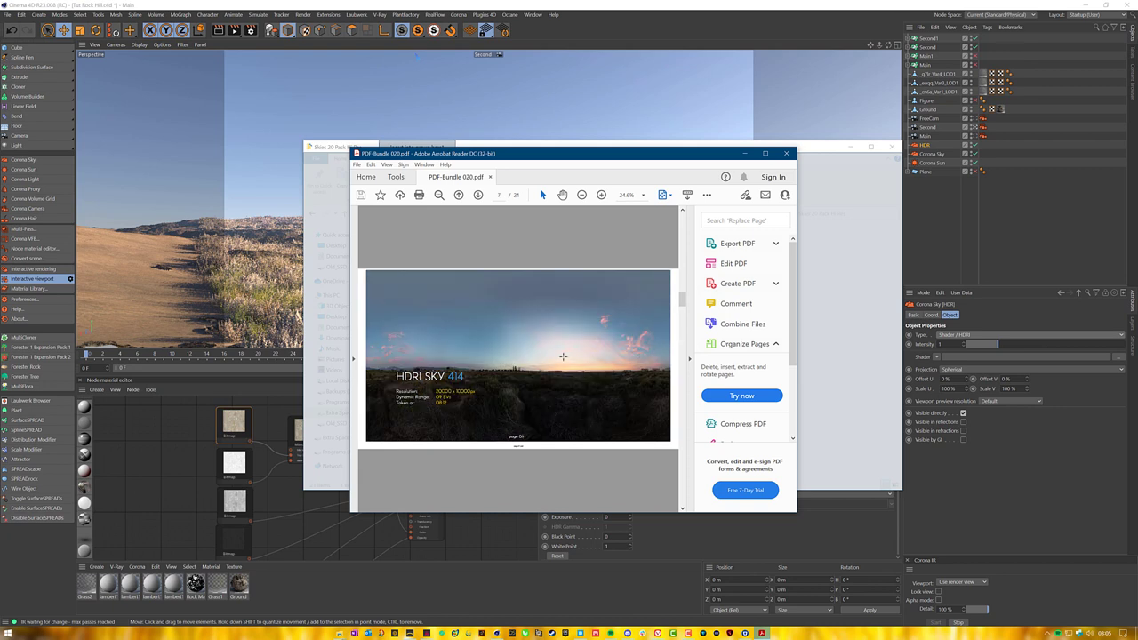
scroll(561, 356, "down", 1)
scroll(532, 345, "down", 1)
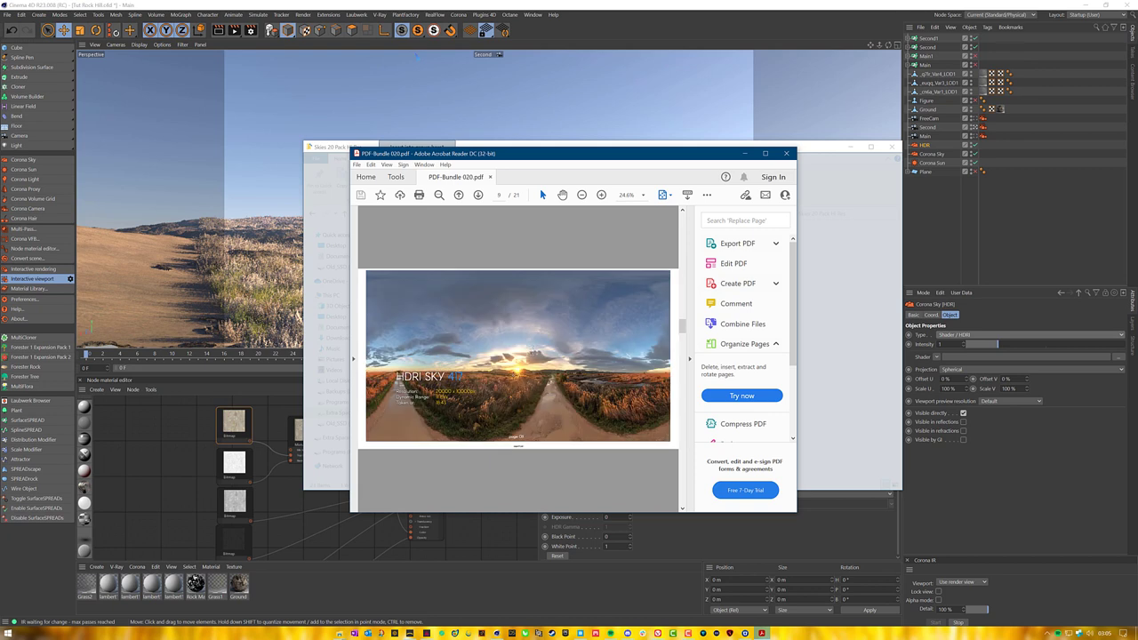
scroll(551, 362, "down", 2)
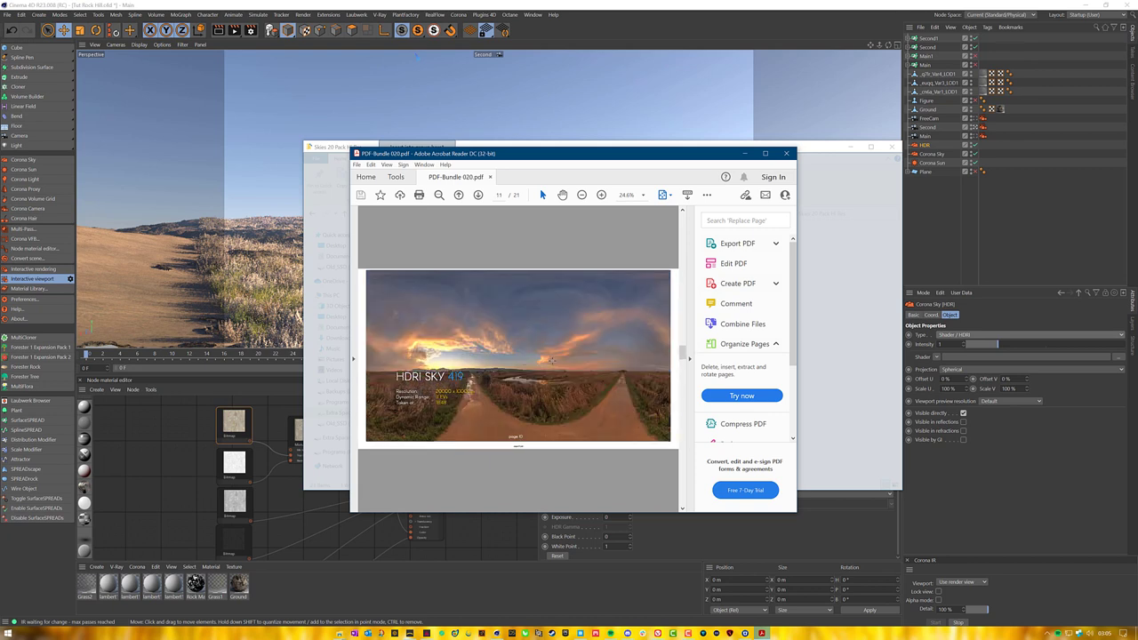
scroll(558, 366, "down", 1)
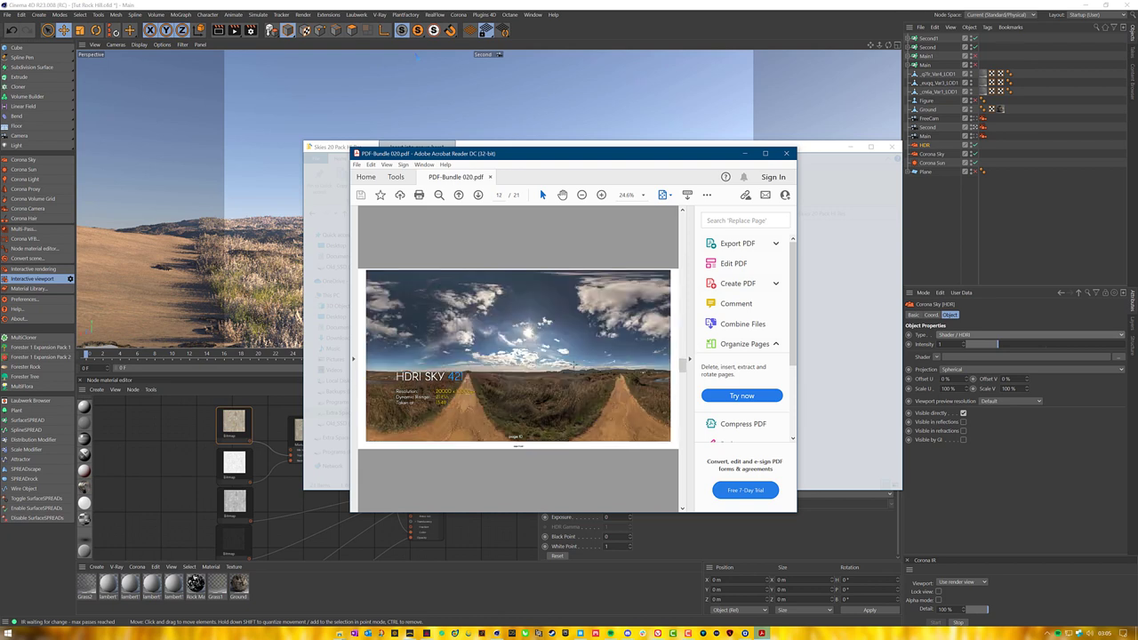
scroll(573, 365, "down", 1)
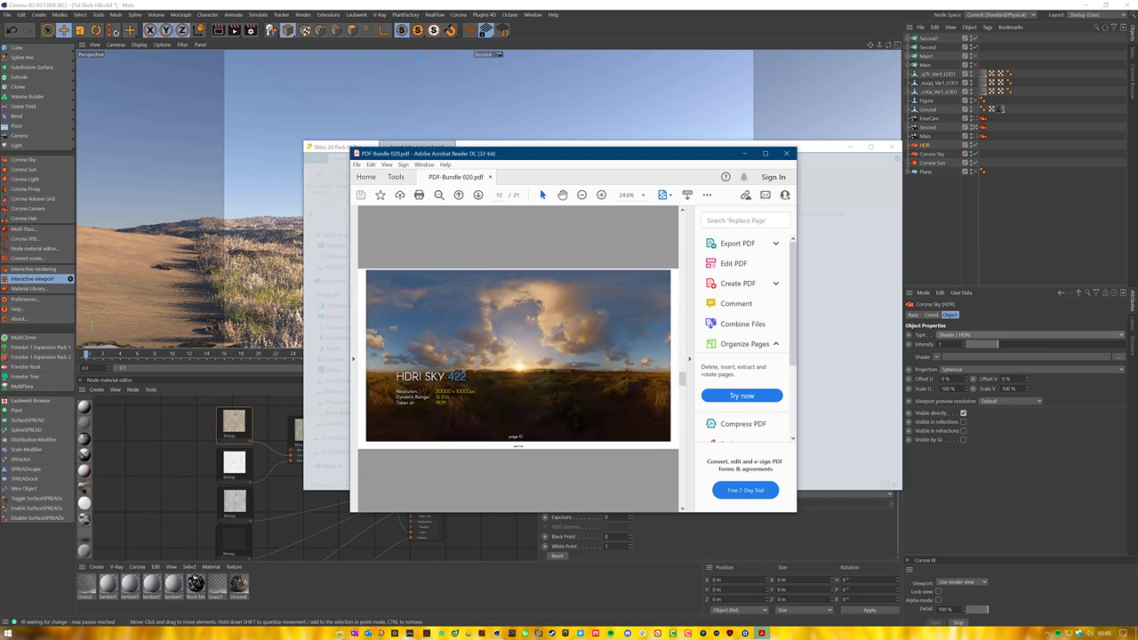
scroll(574, 364, "down", 1)
scroll(573, 364, "down", 1)
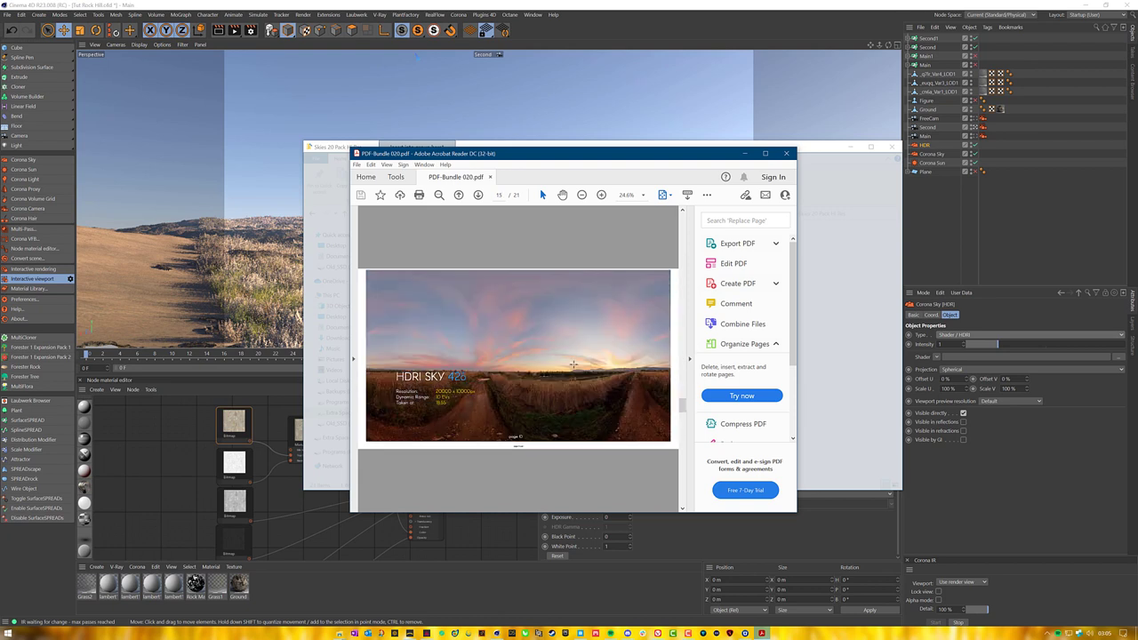
scroll(574, 365, "down", 2)
scroll(573, 364, "down", 4)
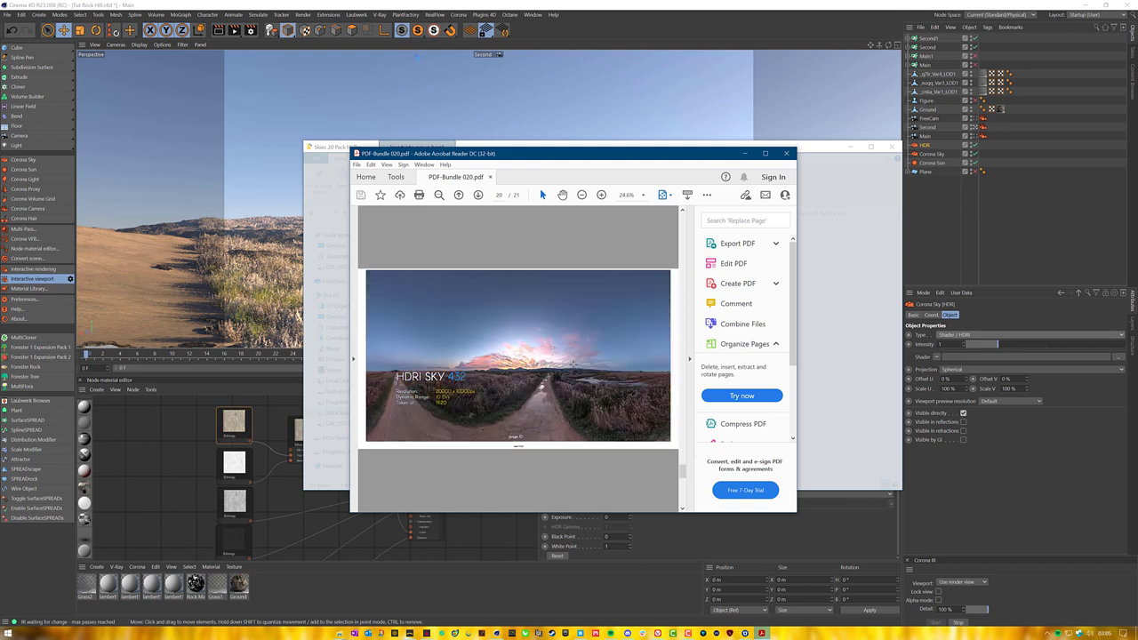
scroll(573, 364, "up", 7)
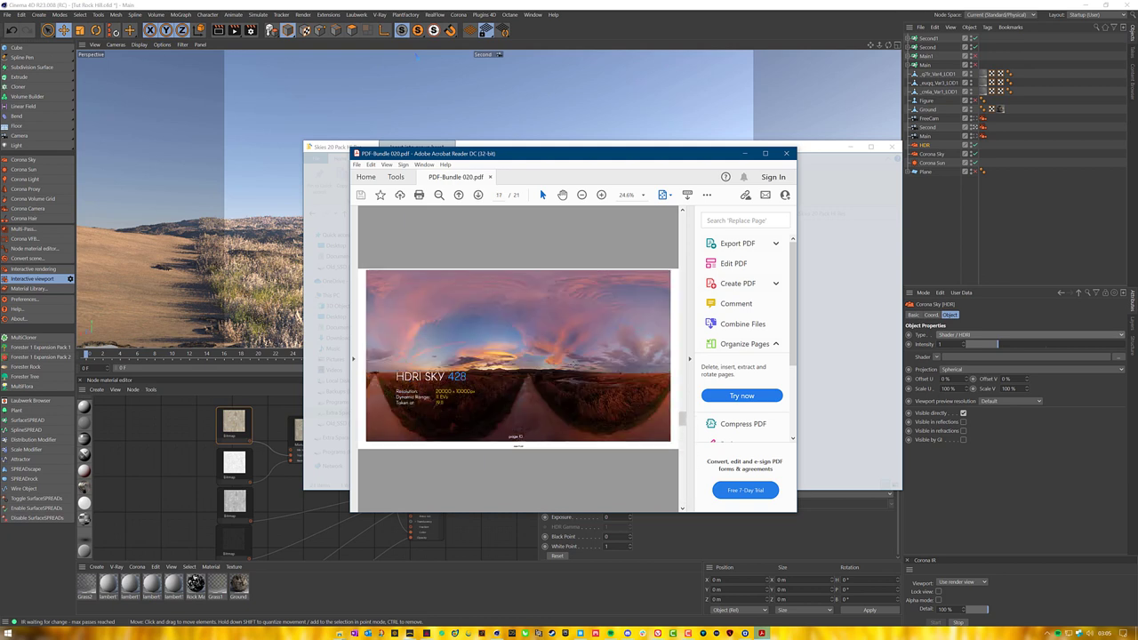
scroll(573, 365, "up", 1)
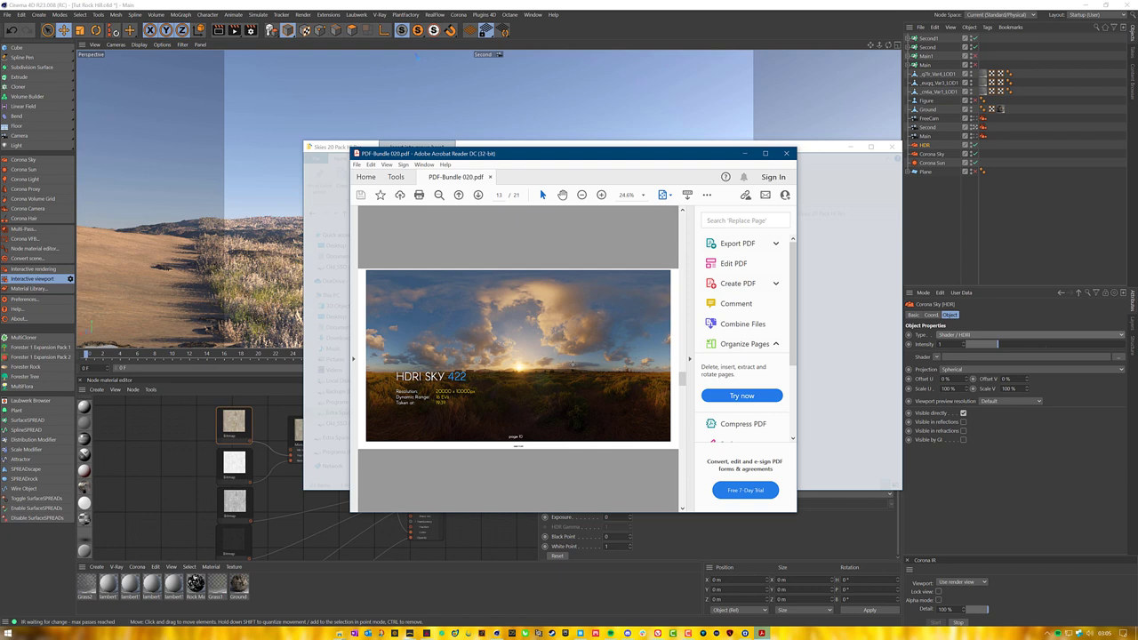
left_click(810, 154)
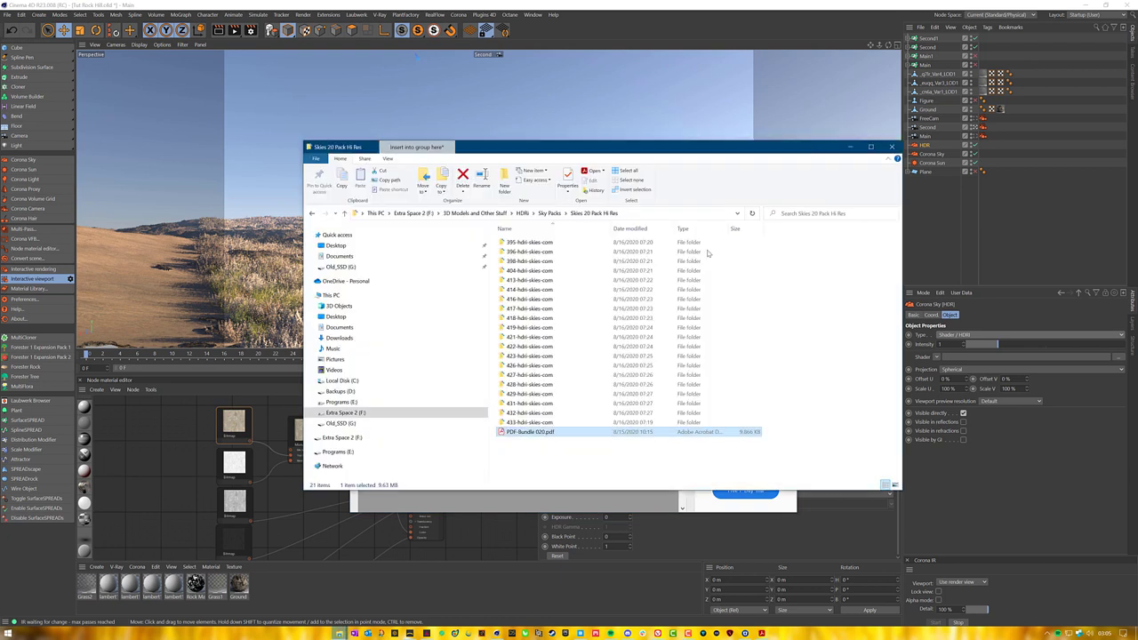
Load 422-hdri-skies-com.hdr from the nested 422-hdri-skies-com folders as the HDR sky's shader in Cinema 4D.
double_click(533, 346)
left_click(526, 243)
double_click(526, 243)
left_click(546, 261)
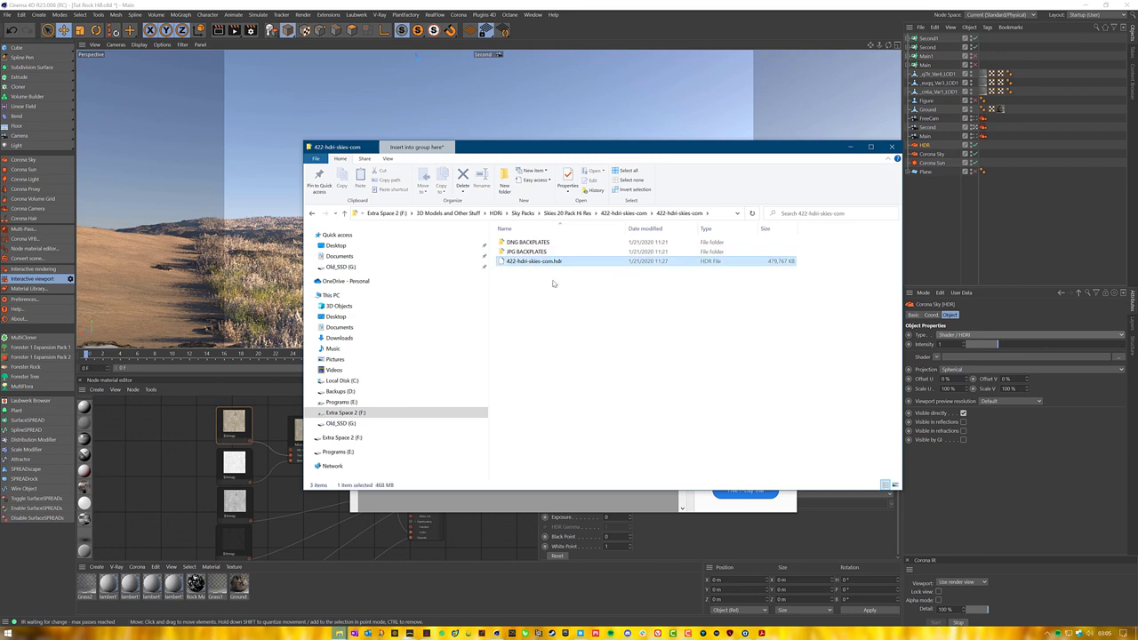
left_click_drag(614, 147, 469, 128)
left_click_drag(433, 252, 1005, 359)
left_click(1014, 478)
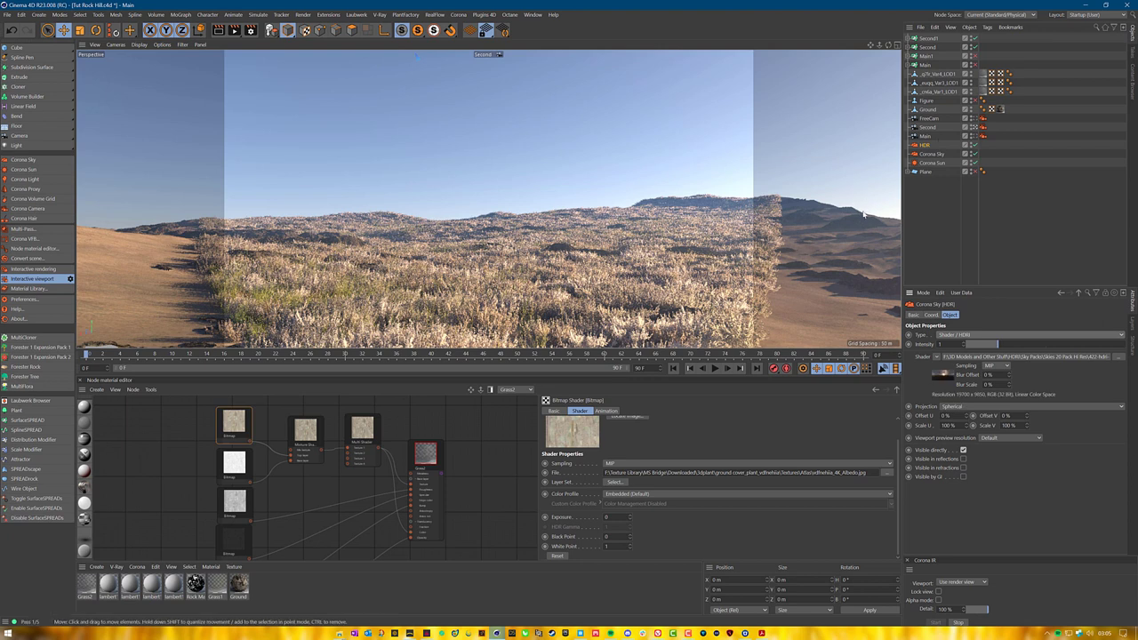
Set the HDR sky shader's sampling to None and the sky's intensity to 3.
left_click(993, 365)
left_click(997, 376)
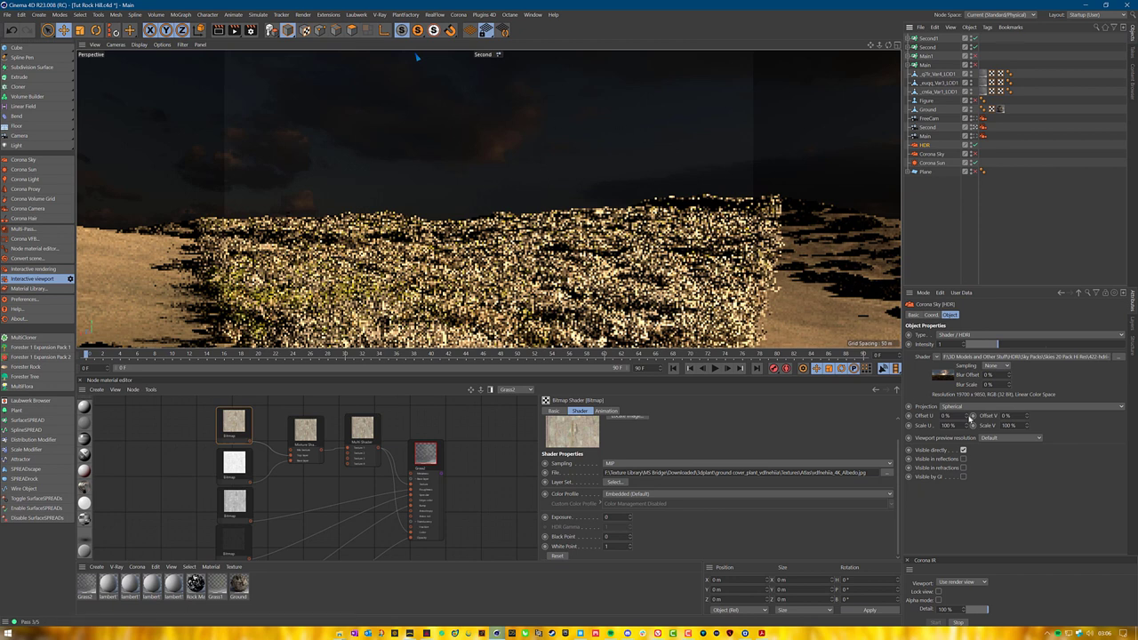
left_click(943, 375)
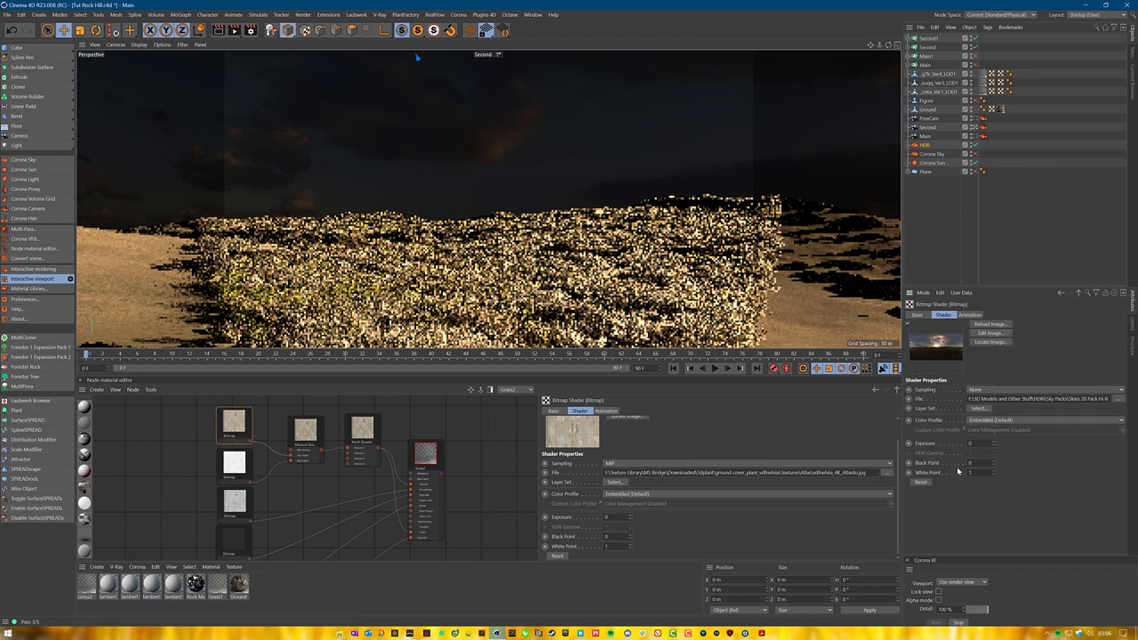
left_click(1060, 293)
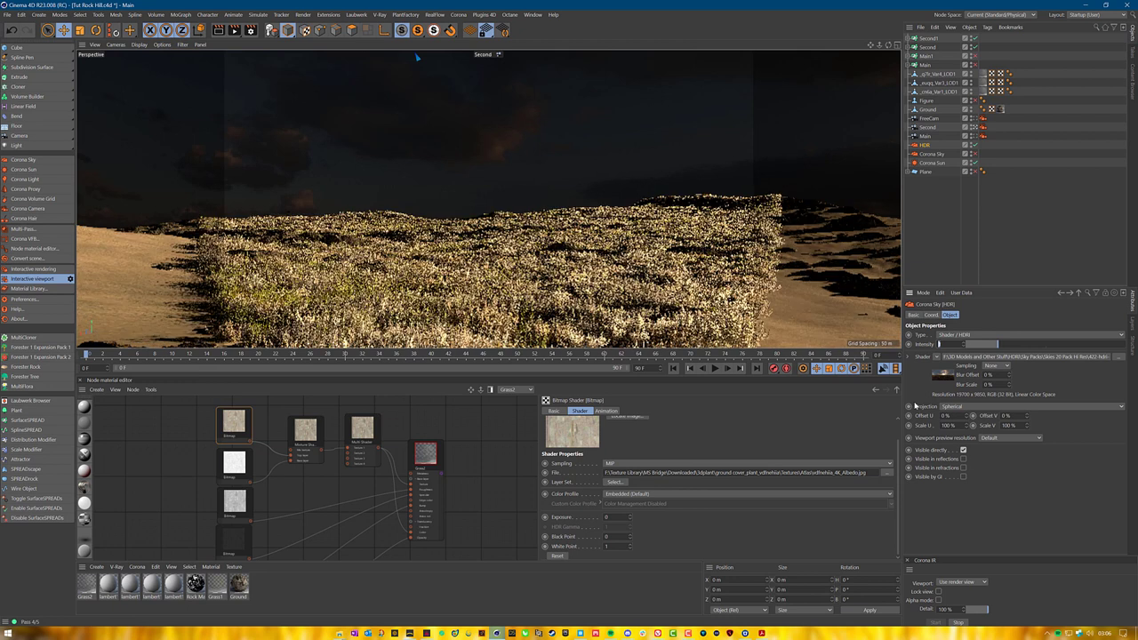
type("3")
key("Return")
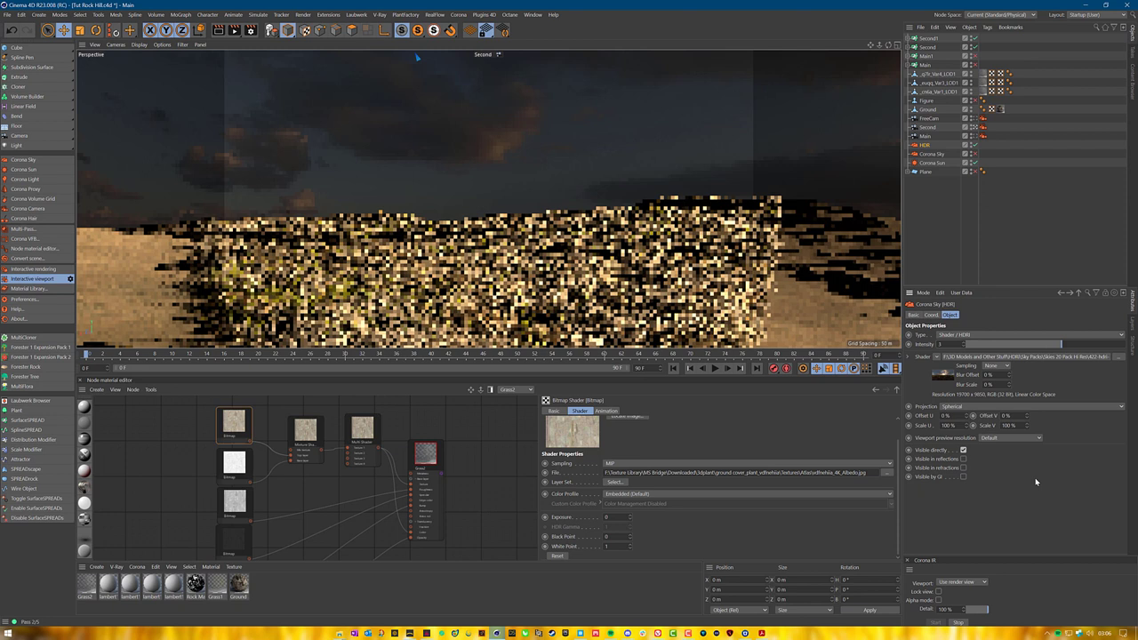
Set the exposure of the HDR sky's bitmap shader to 3.
left_click(942, 374)
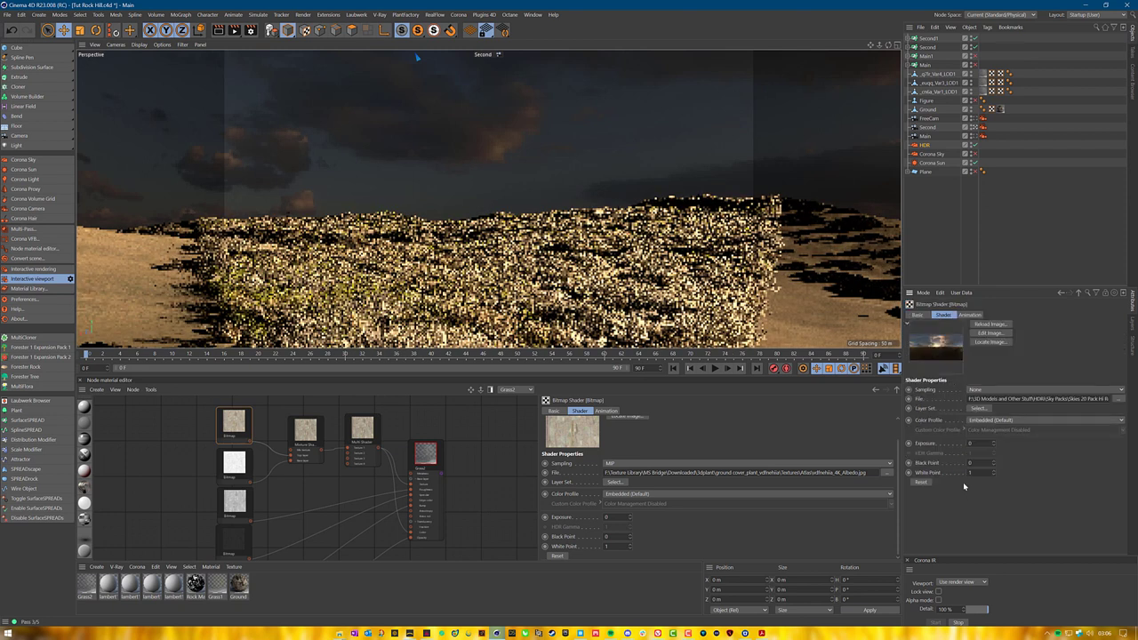
left_click(973, 443)
type("3")
key("Return")
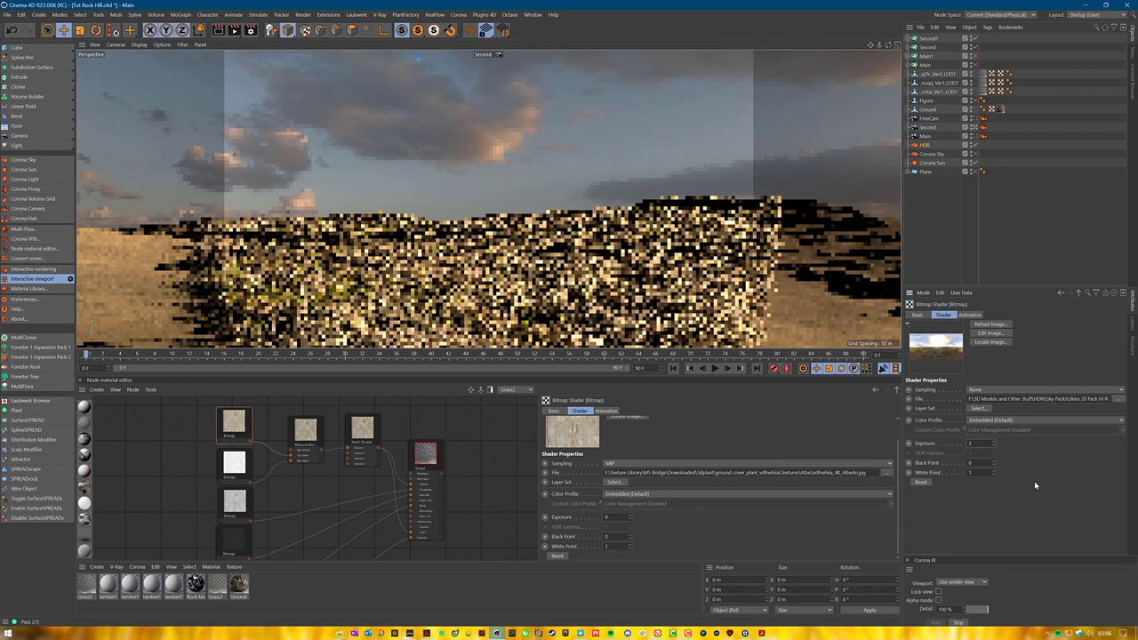
Set the HDR sky's Offset U to 15% after trying 43%, and try shifting its Offset V.
left_click(1061, 292)
left_click_drag(966, 416, 966, 394)
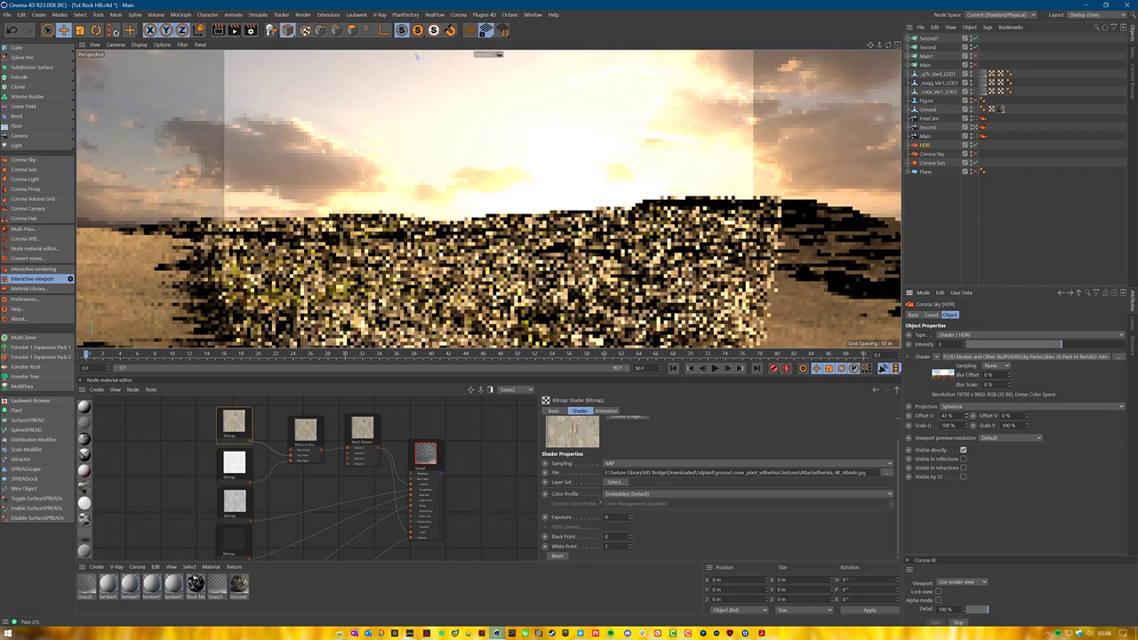
left_click_drag(965, 415, 965, 429)
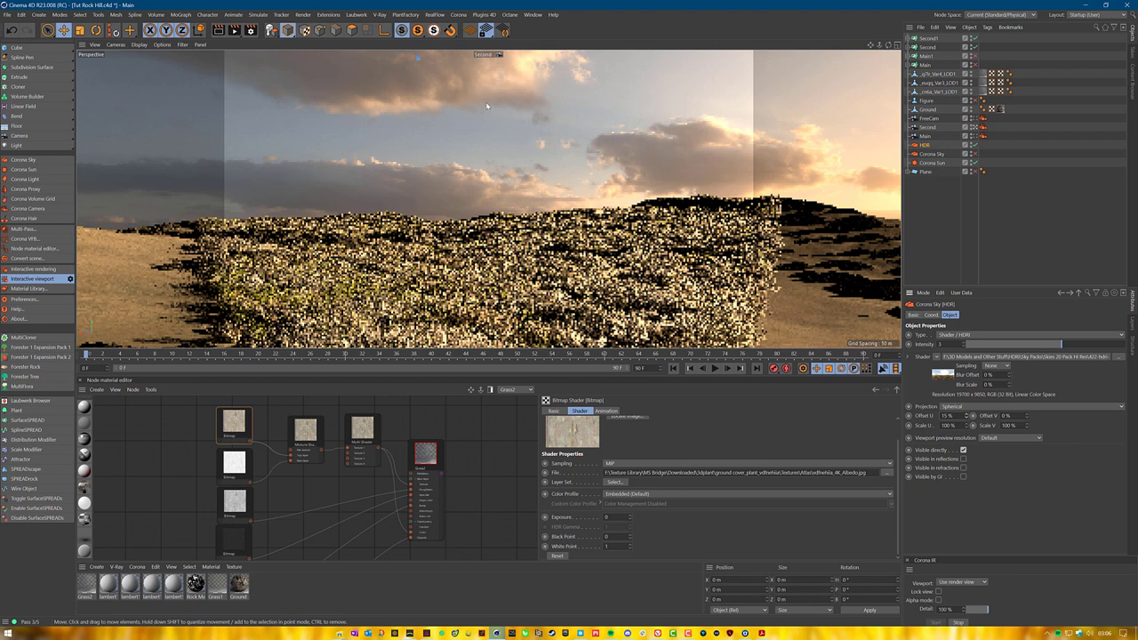
left_click(1027, 420)
left_click_drag(1028, 423, 1027, 416)
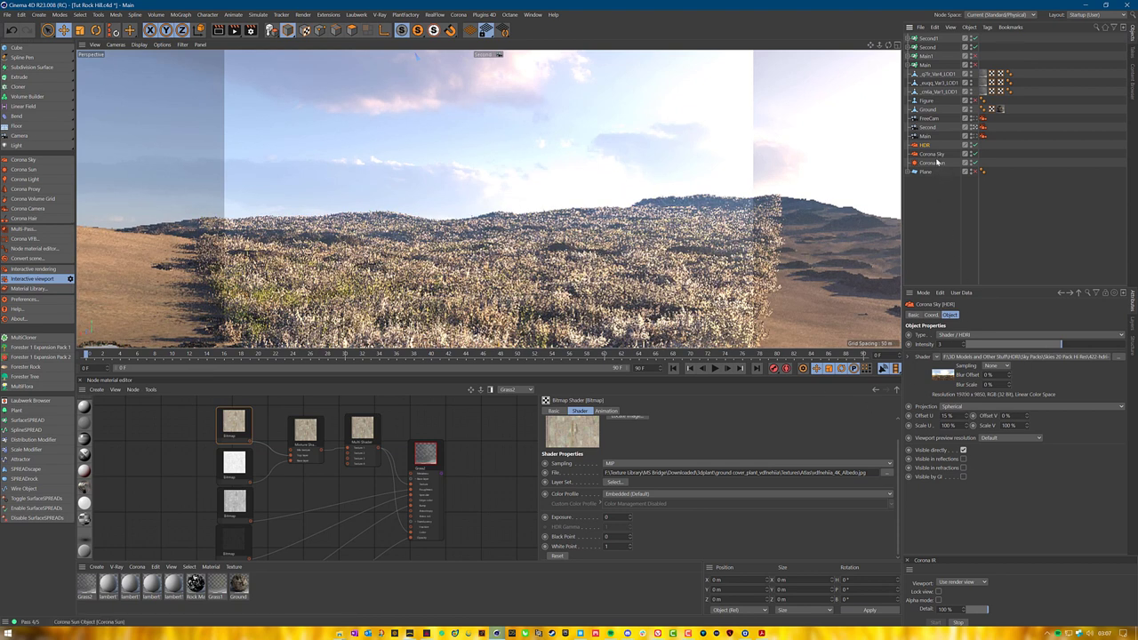
Set the physical Corona Sky's intensity to 0.7.
key("Down")
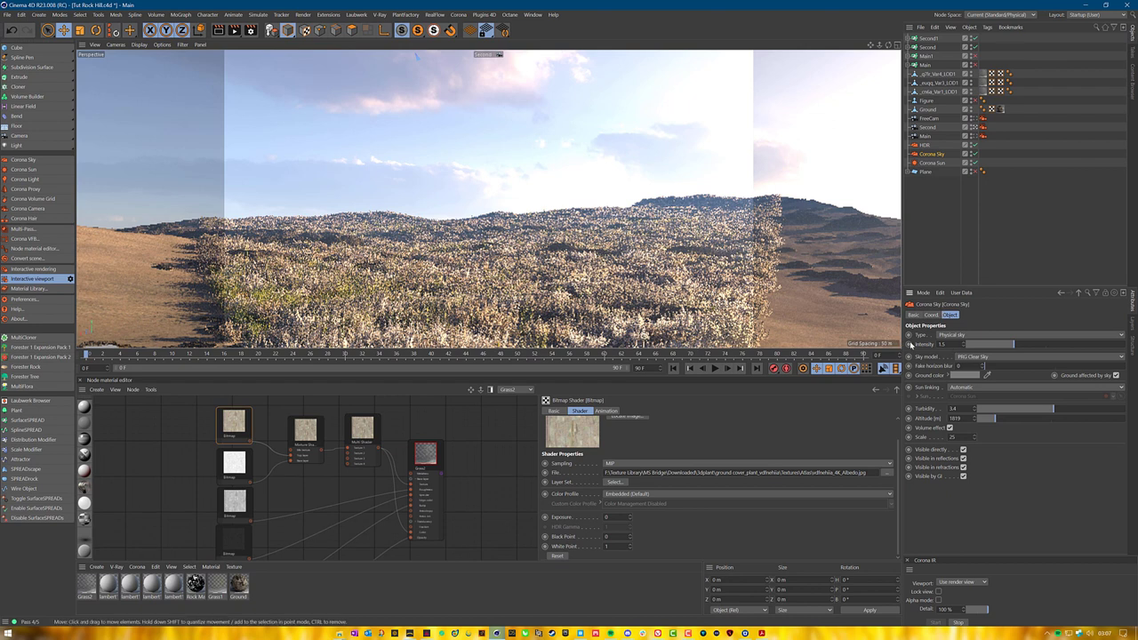
double_click(942, 344)
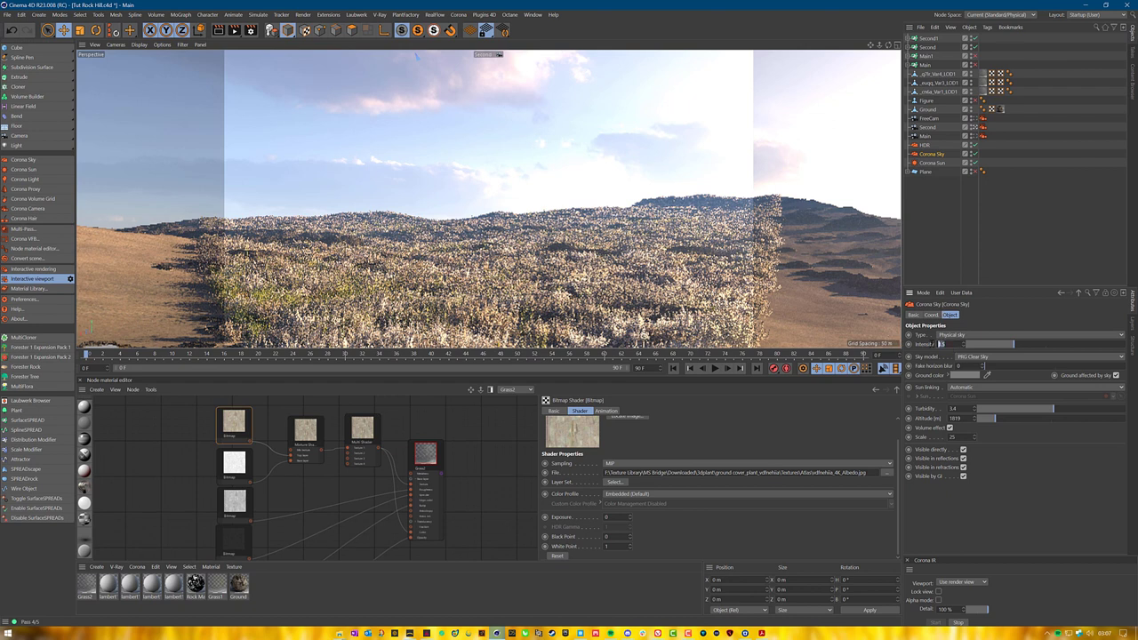
key("BackSpace")
type("0.7")
key("Return")
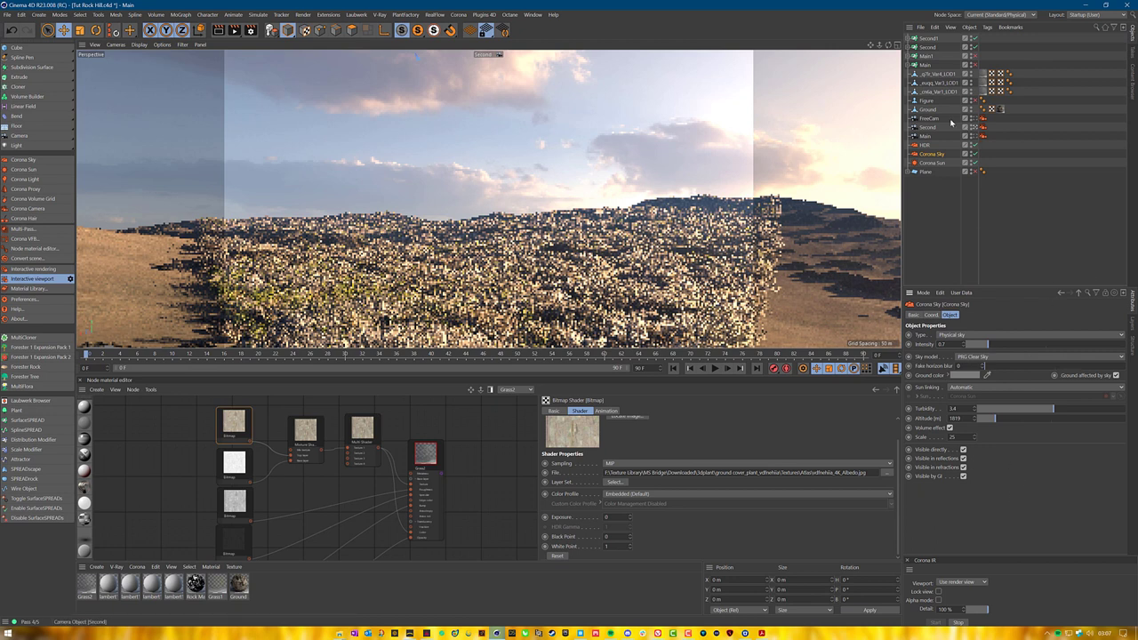
Set the HDR sky's intensity to 2.
left_click(924, 145)
double_click(950, 344)
type("2")
key("Return")
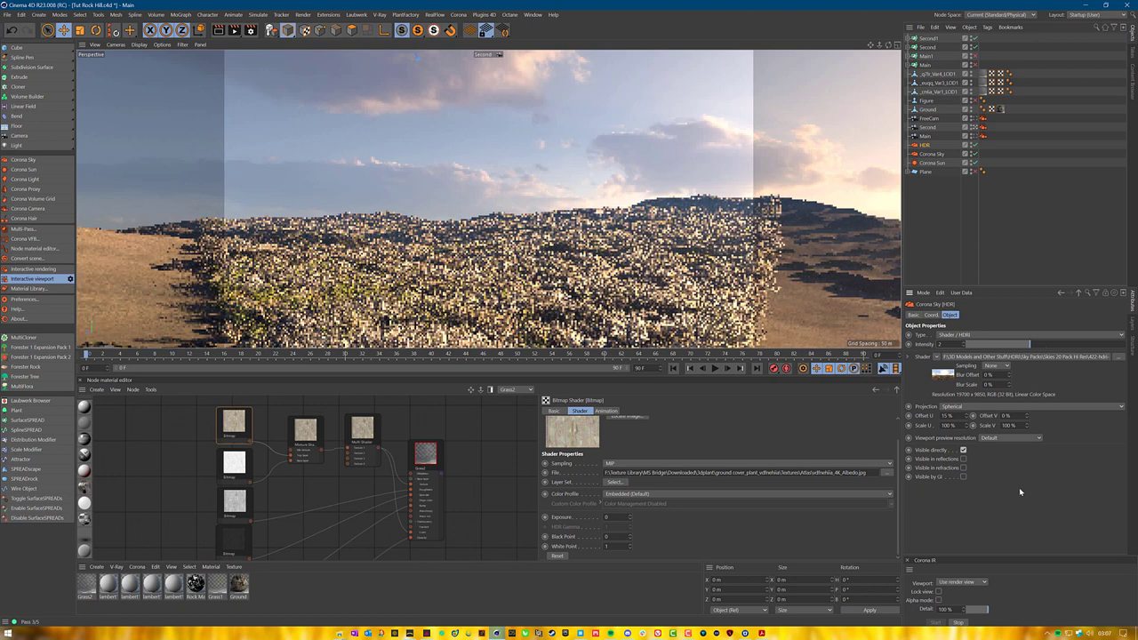
Set the volume effect scale of the physical Corona Sky to 50.
left_click(931, 154)
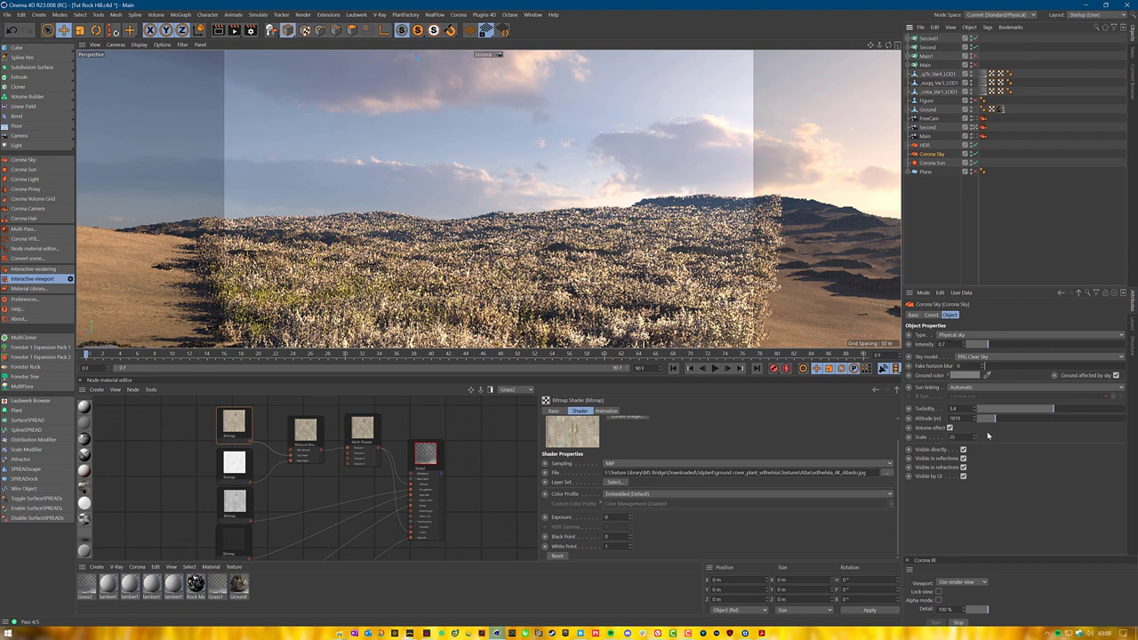
left_click_drag(966, 437, 887, 431)
type("500")
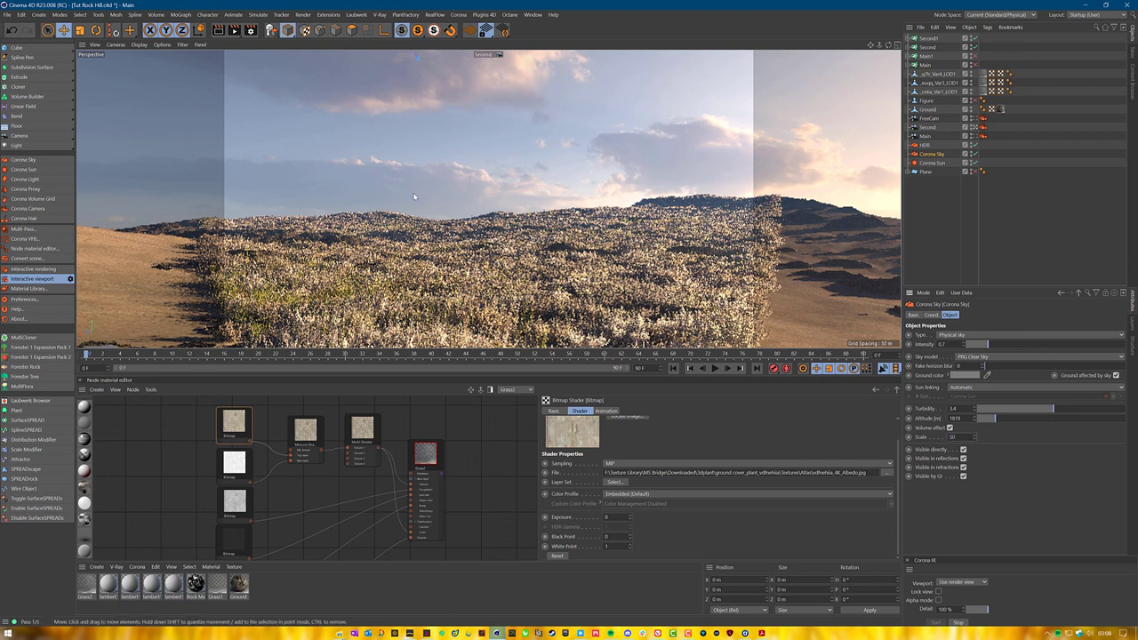
key("Return")
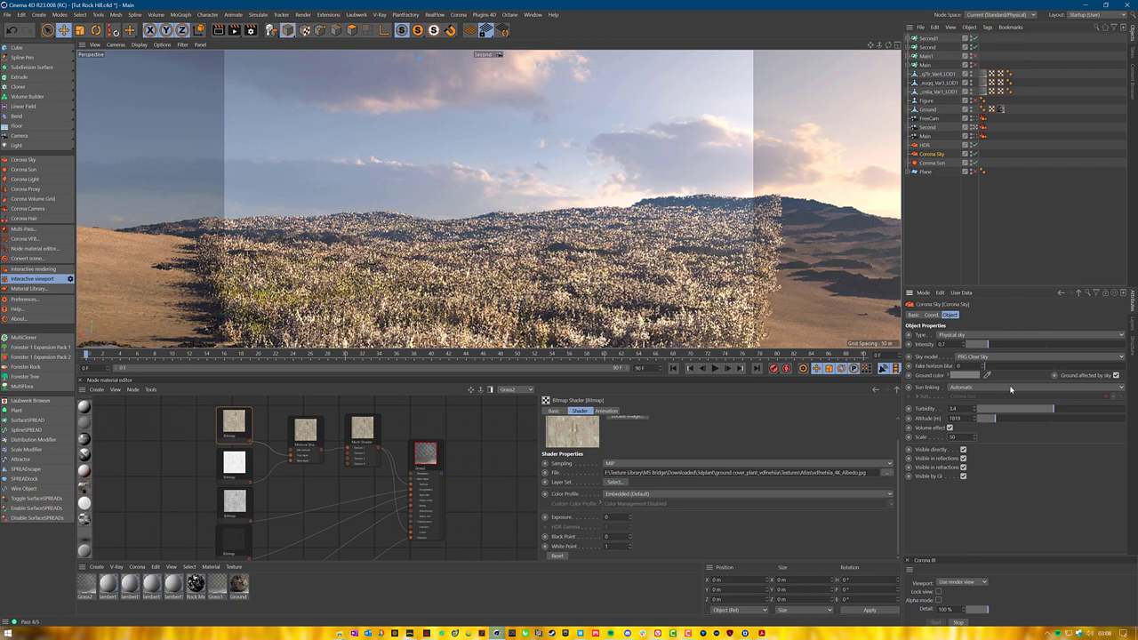
Set the Corona Sky's fake horizon blur to 0.5 and sample its ground color from the bright sky near the horizon.
left_click(1057, 367)
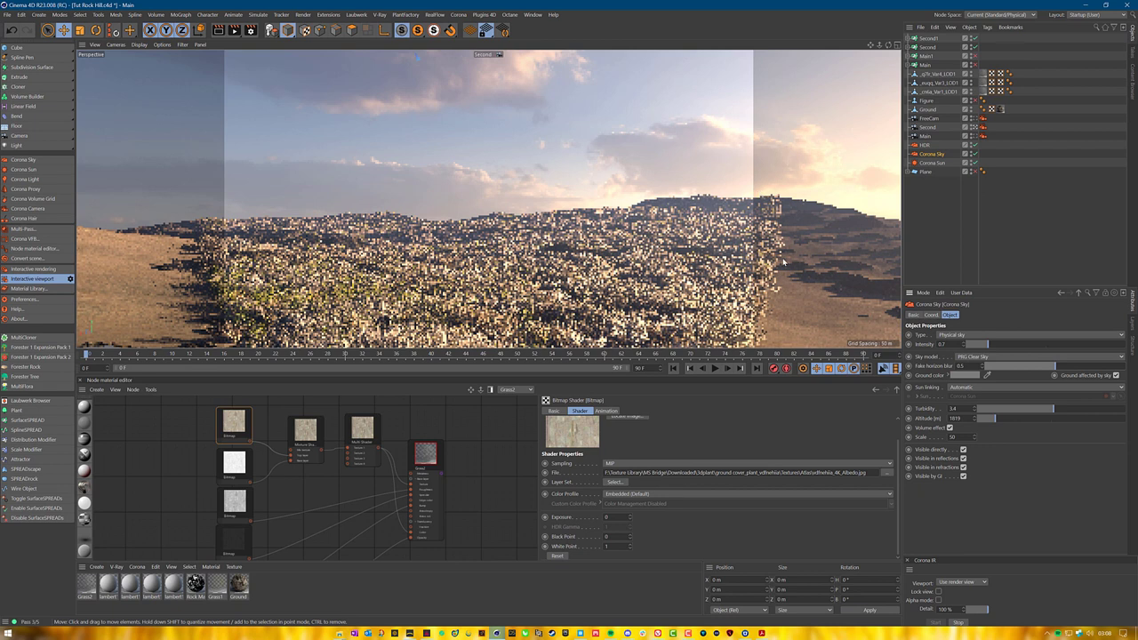
left_click(987, 375)
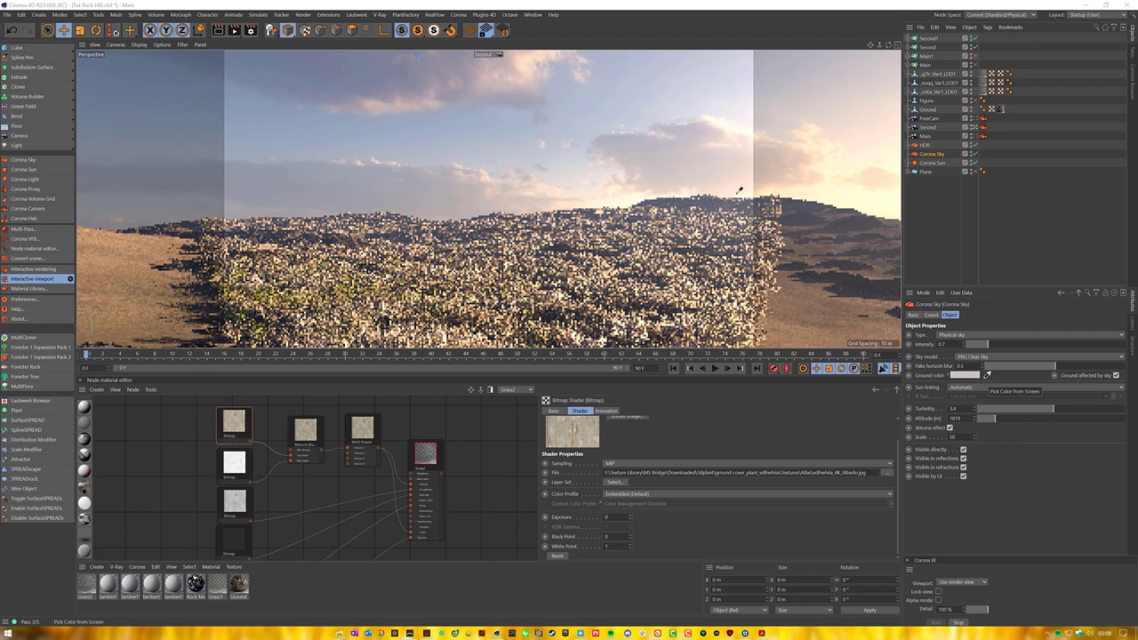
left_click(888, 201)
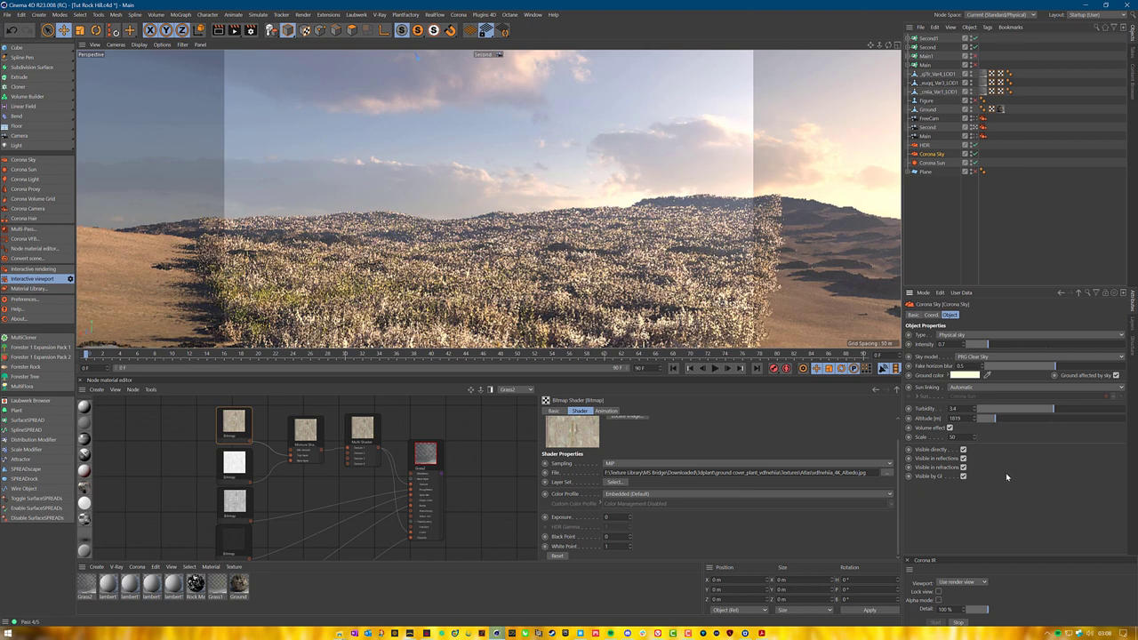
Set the Corona Sun's intensity to 4 after trying 2, and save the project.
left_click(932, 163)
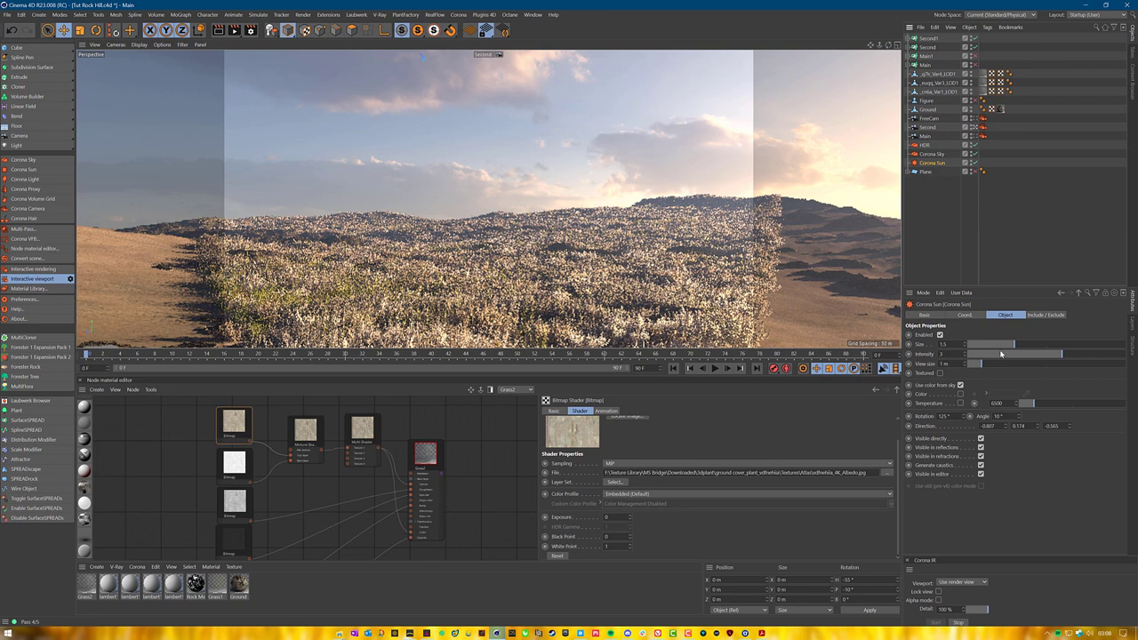
left_click(941, 354)
type("2")
key("Return")
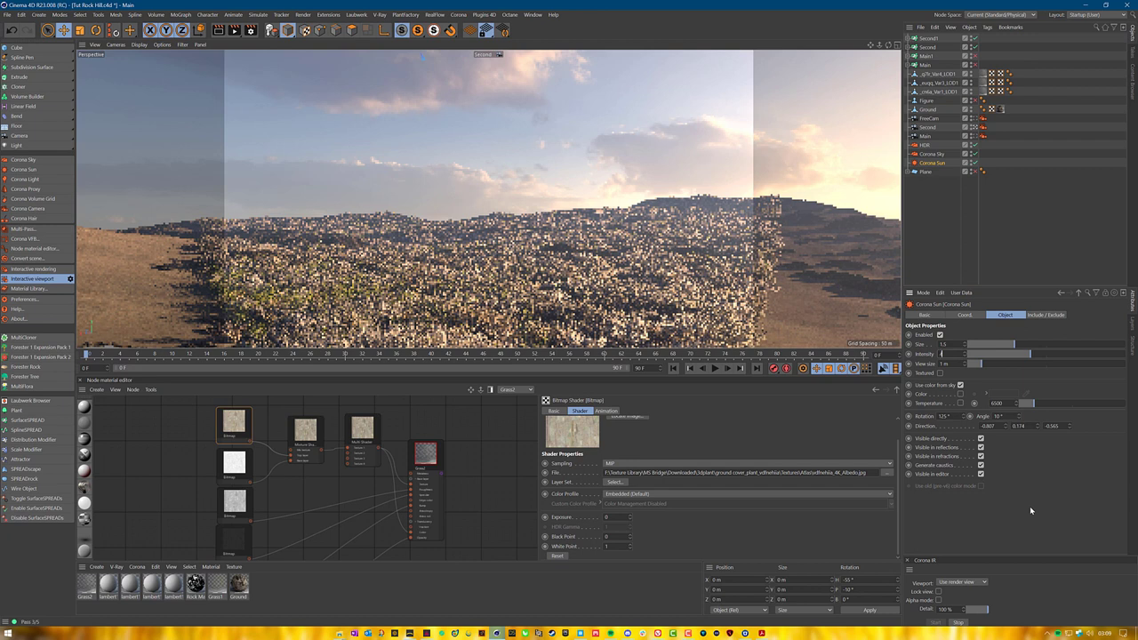
type("4")
key("Return")
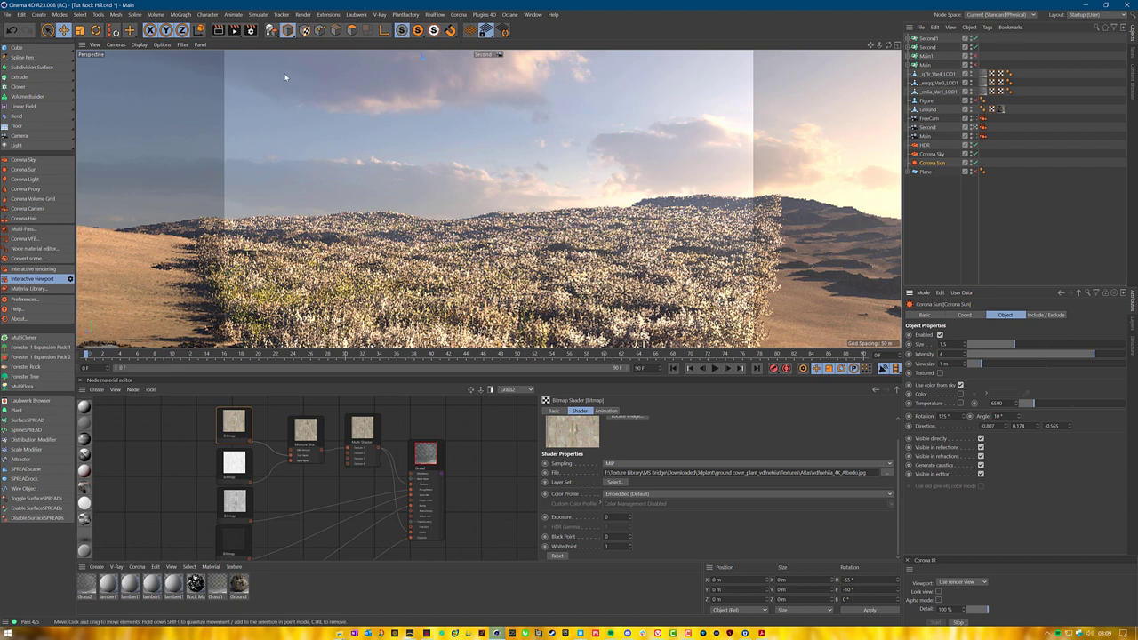
left_click(7, 14)
left_click(27, 94)
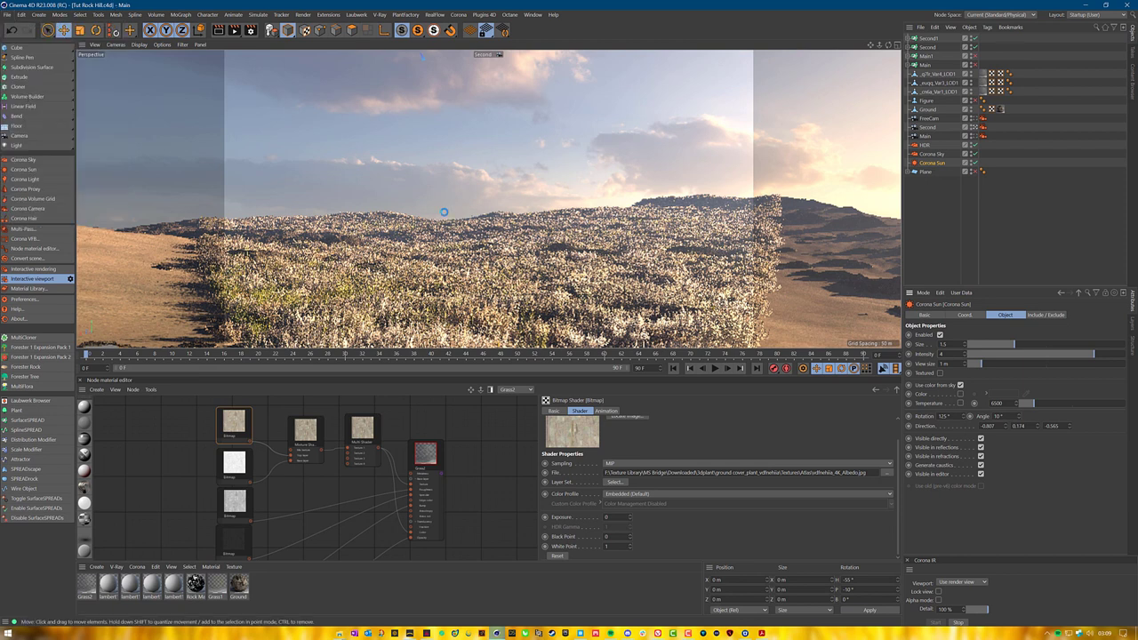
Set the denoise mode in the Corona render settings to Corona high quality.
left_click(251, 31)
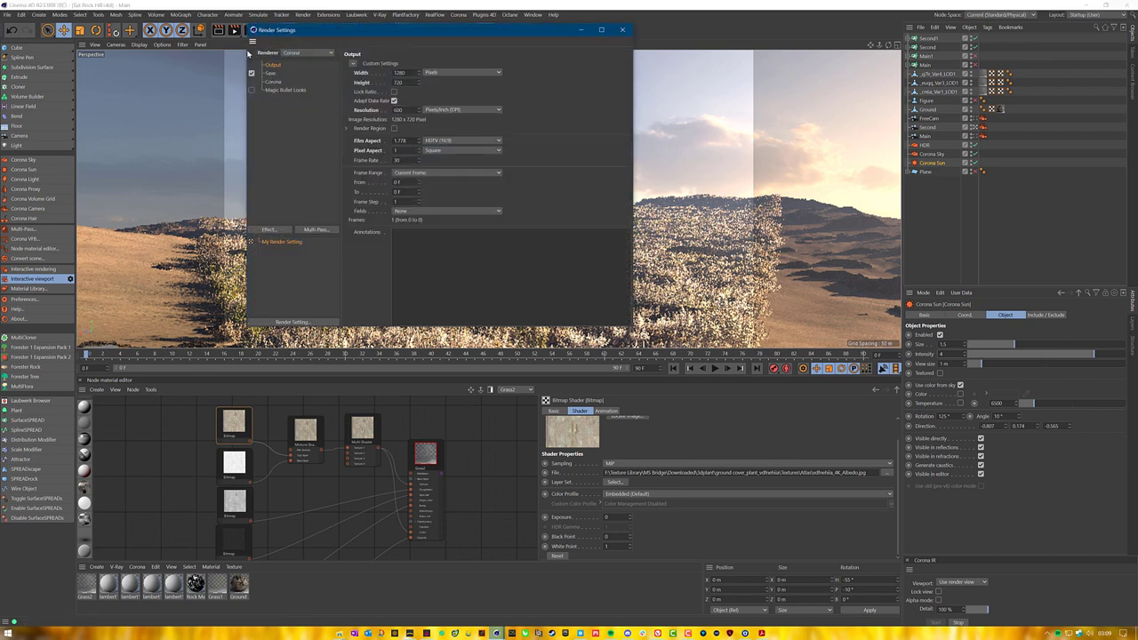
left_click(285, 82)
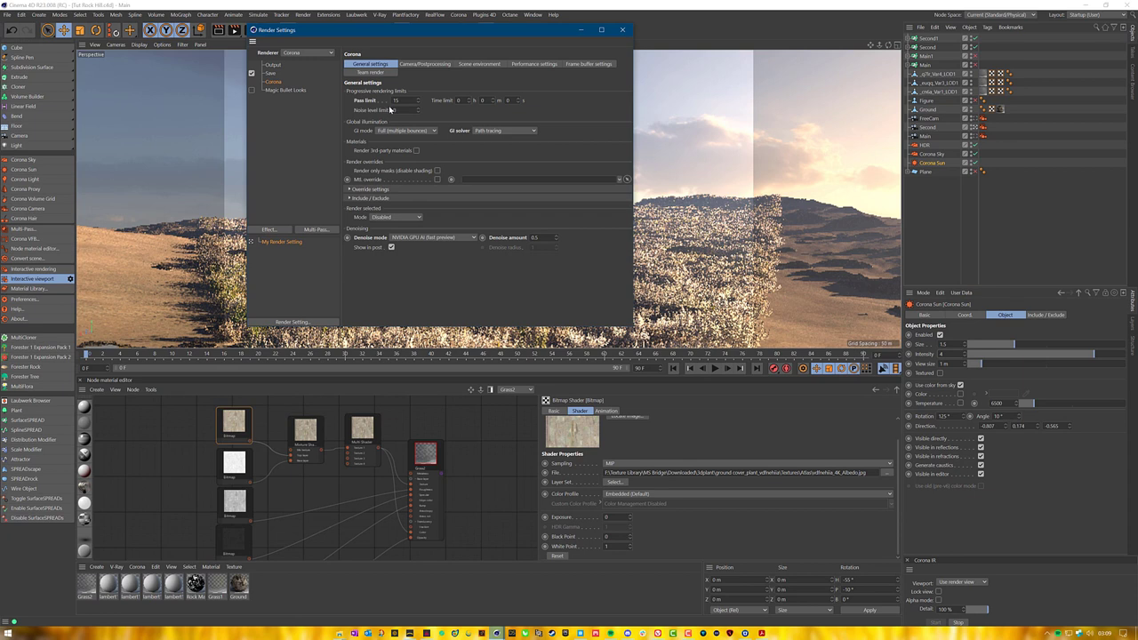
left_click(447, 237)
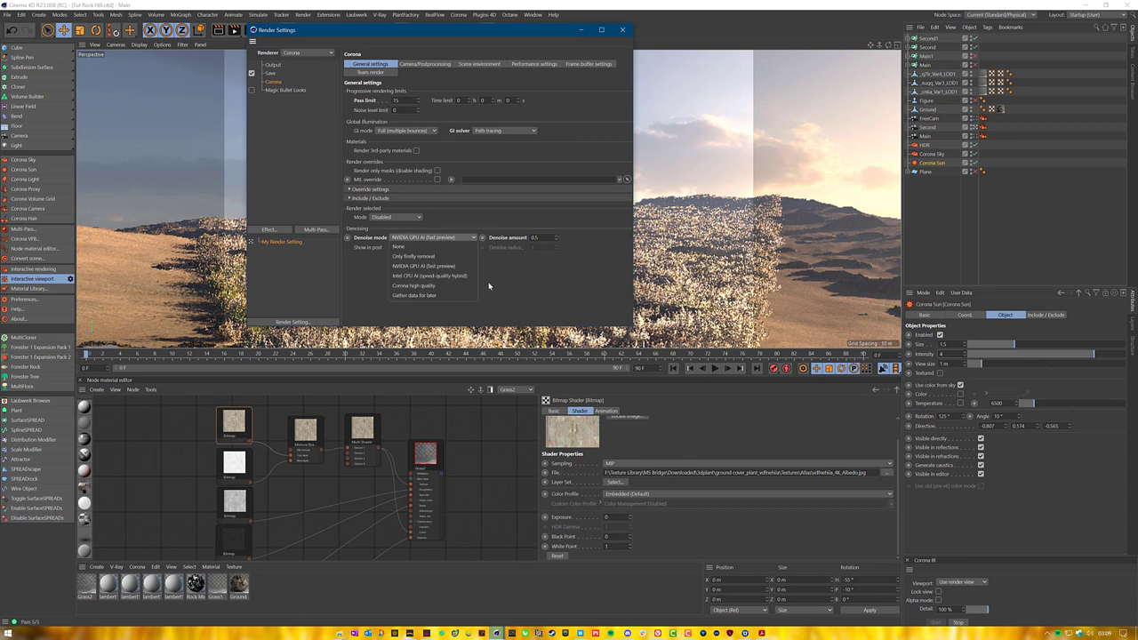
left_click(436, 285)
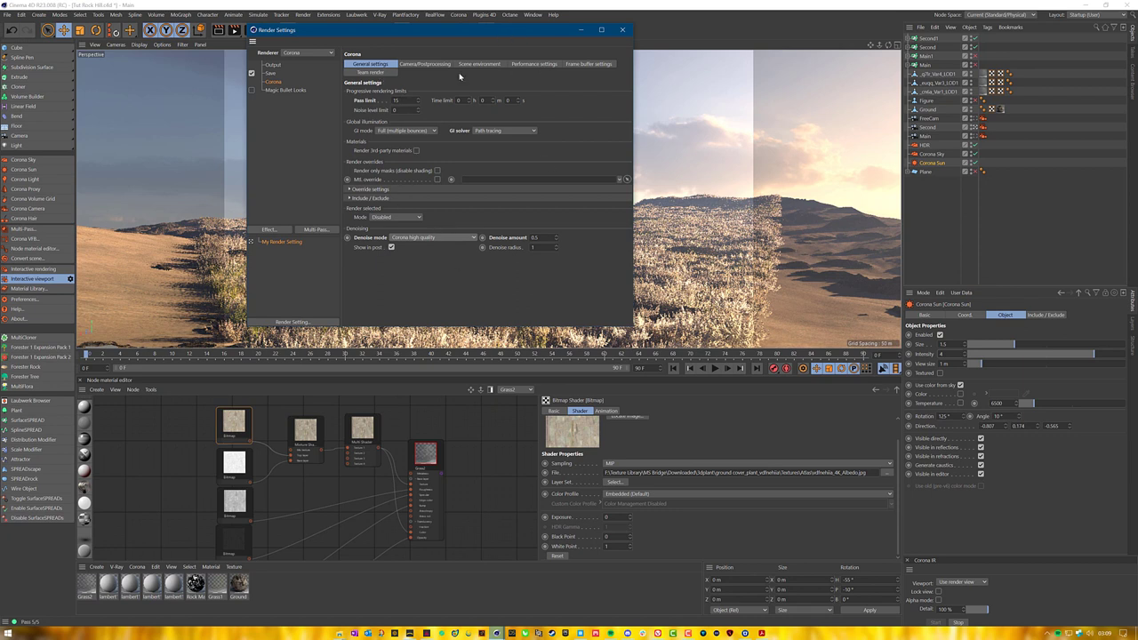
Lock the render output's aspect ratio and set its height to 1080 pixels.
left_click(273, 65)
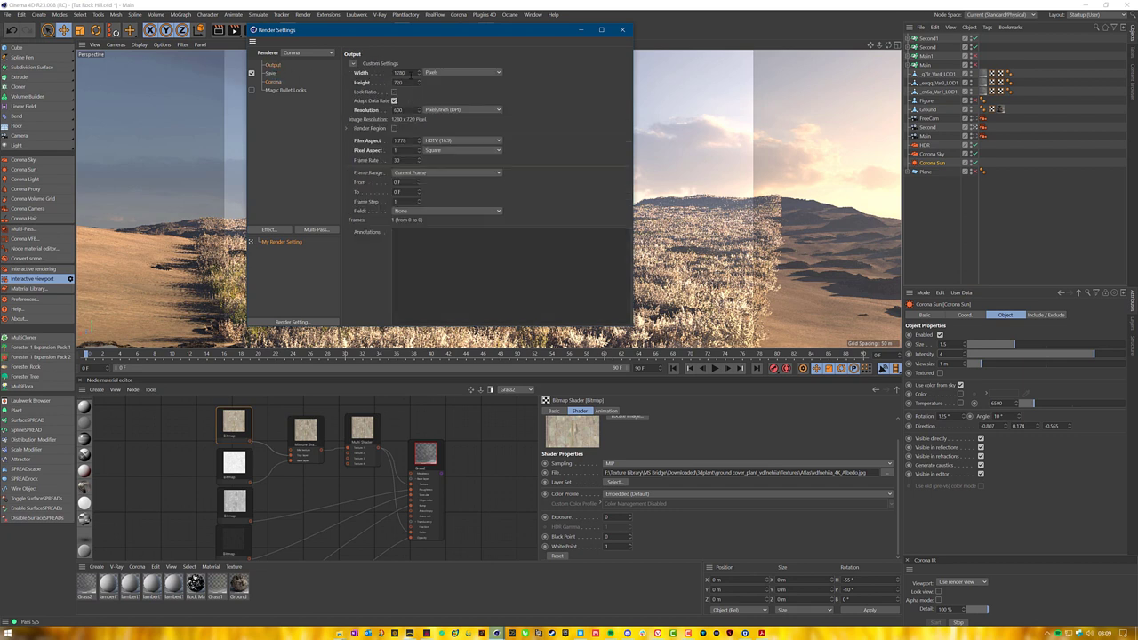
double_click(402, 81)
left_click(394, 91)
double_click(399, 82)
type("1080")
key("Return")
left_click(622, 29)
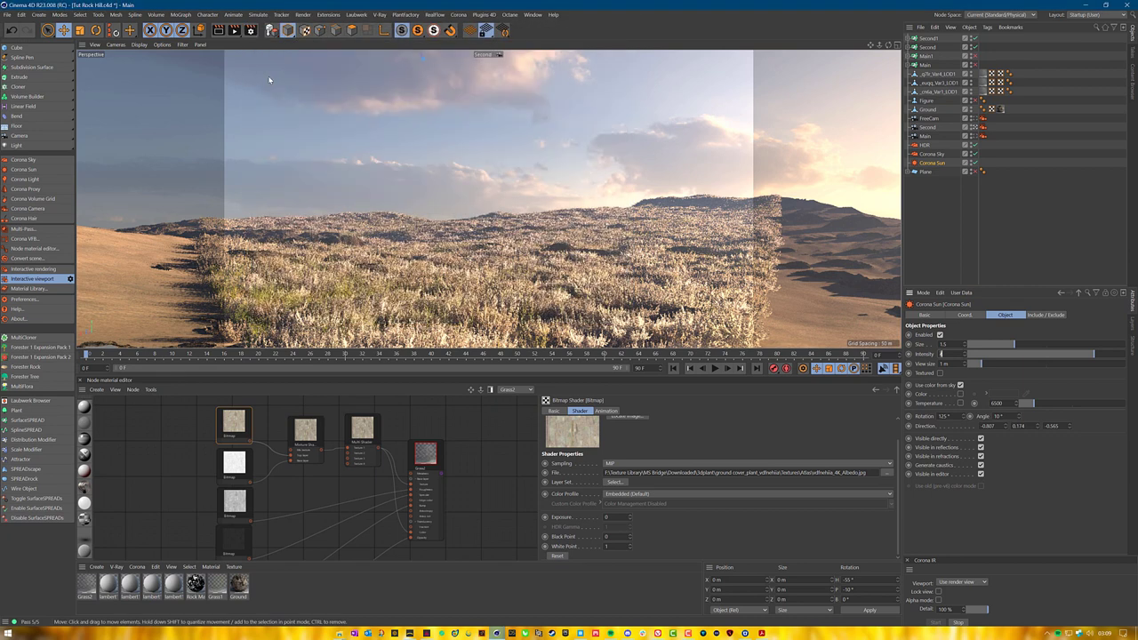
Save the project and try to render it to the Picture Viewer, choosing not to stop the running interactive render.
left_click(12, 16)
left_click(45, 94)
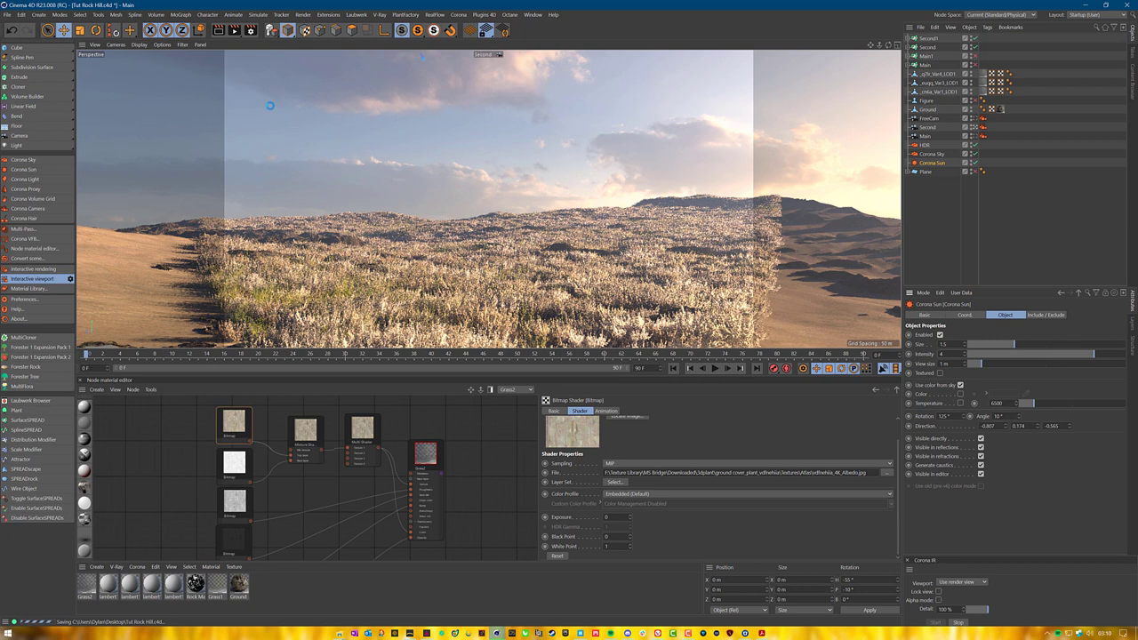
left_click(234, 31)
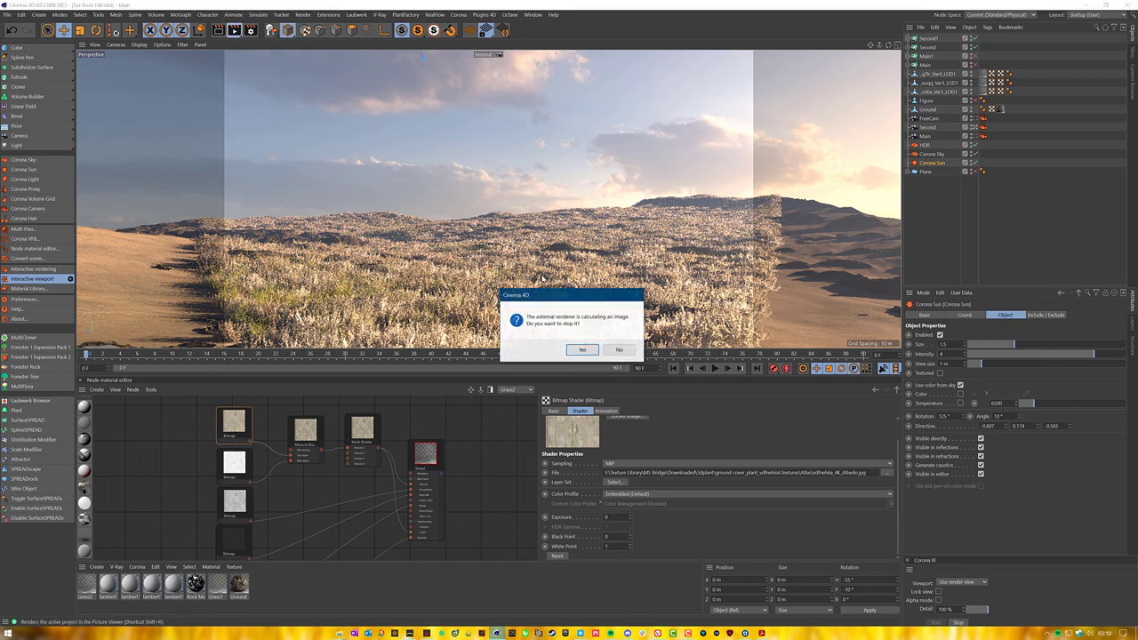
left_click(617, 351)
left_click(1002, 200)
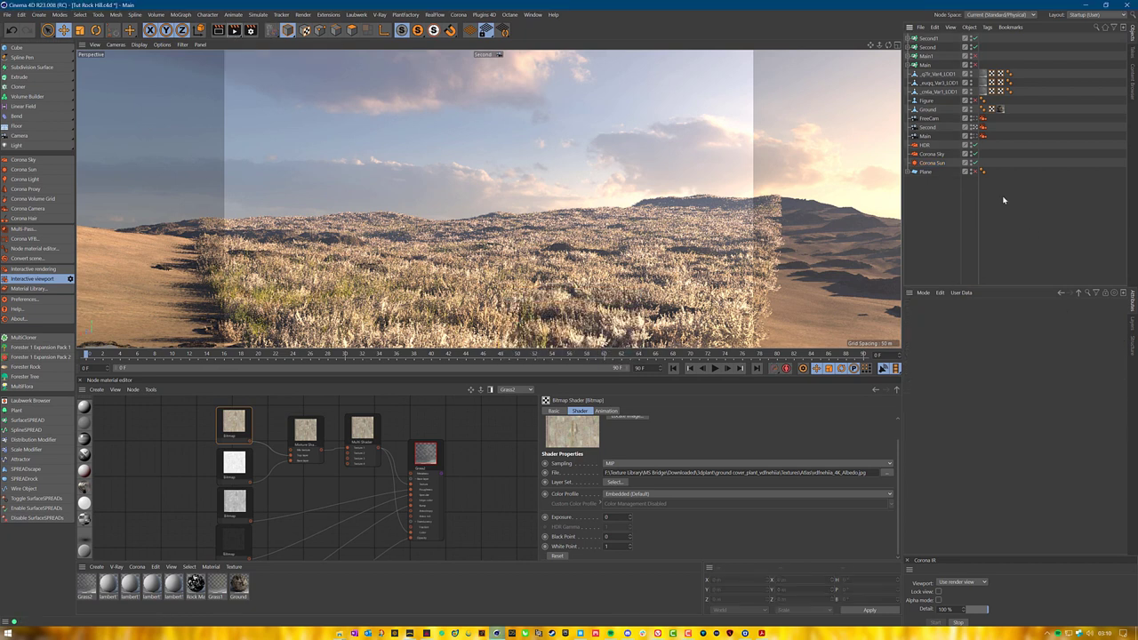
Set the f-stop to f/1.8 in the Corona Camera tag of the Second camera.
left_click(927, 127)
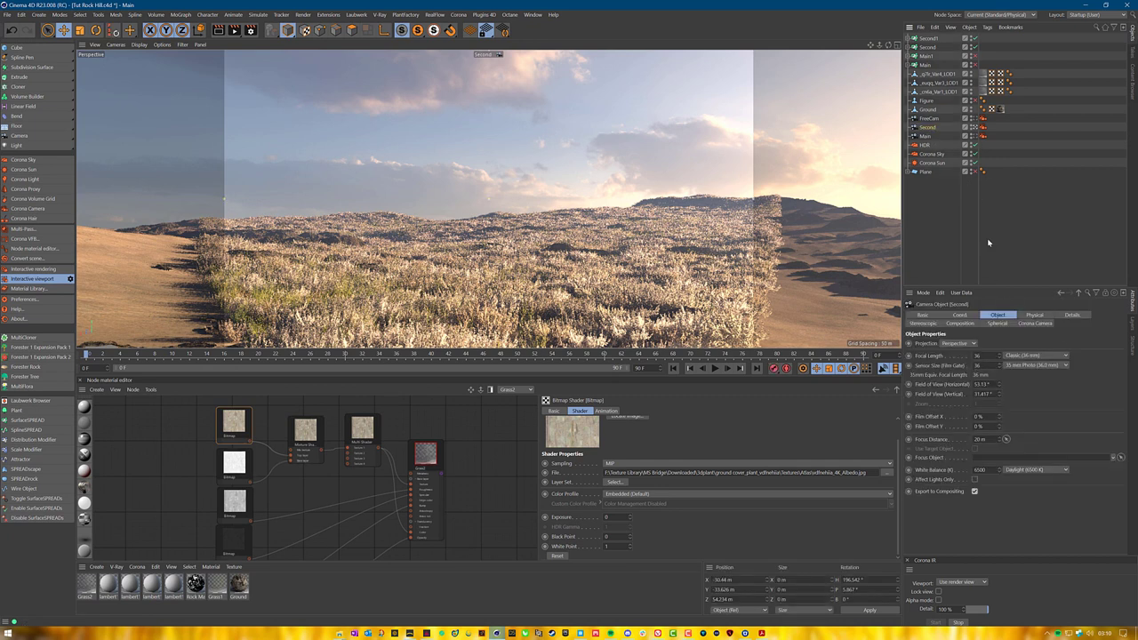
left_click(982, 127)
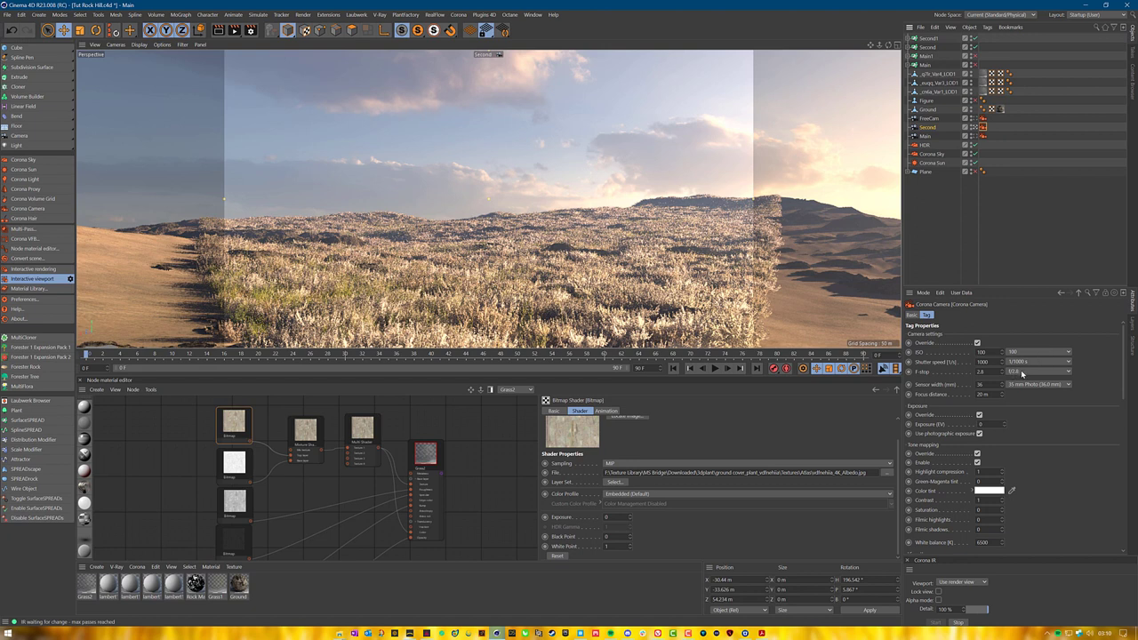
left_click(1024, 372)
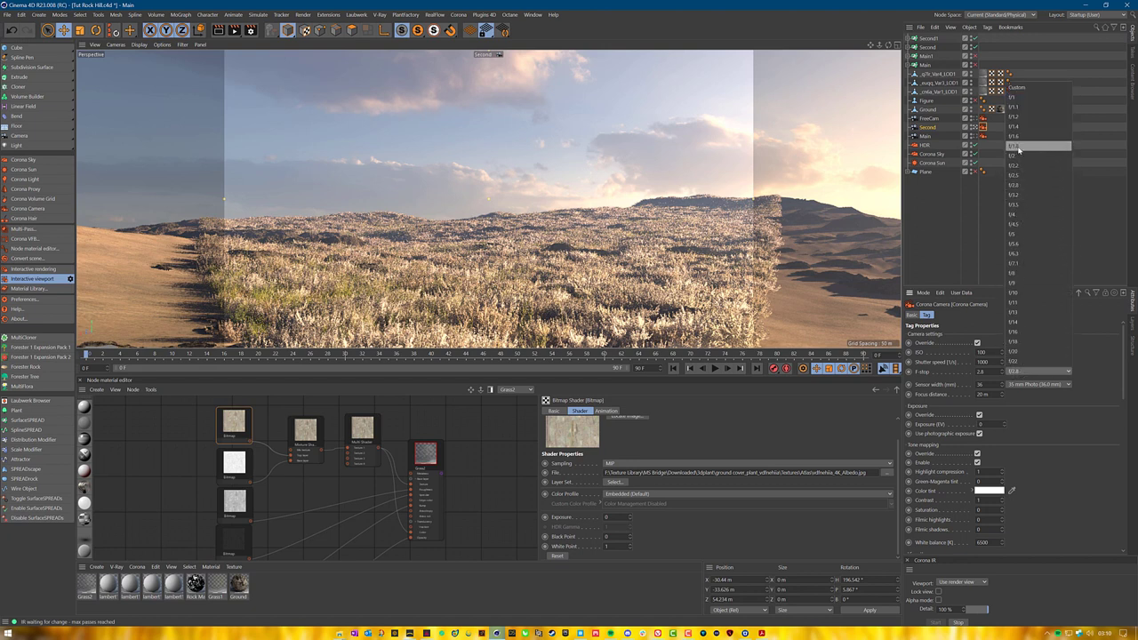
left_click(1015, 146)
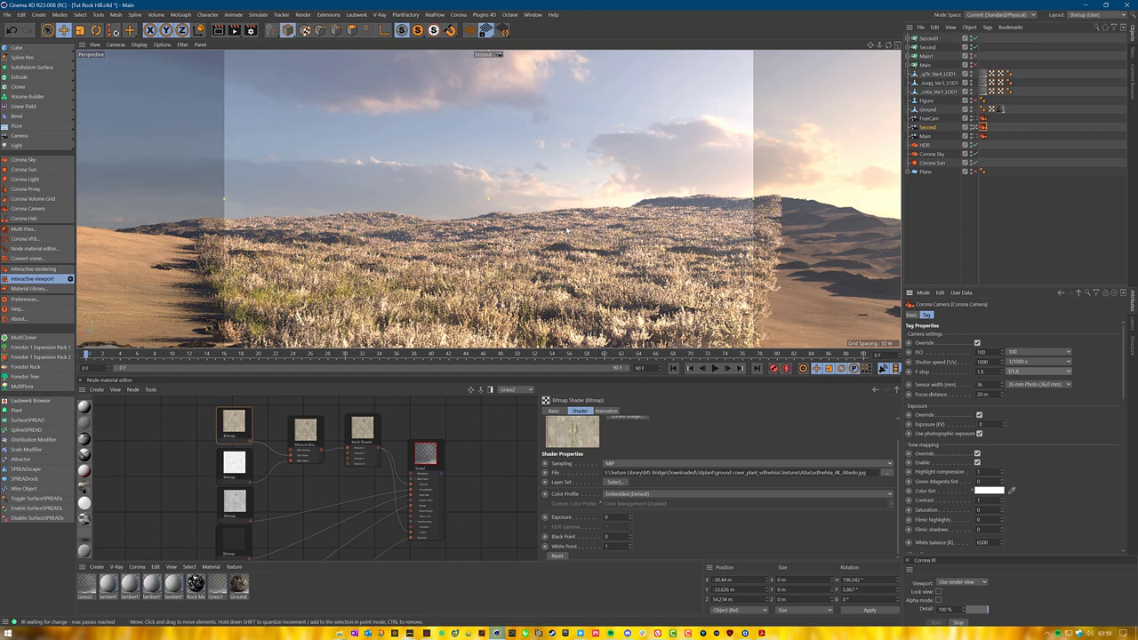
left_click(1048, 253)
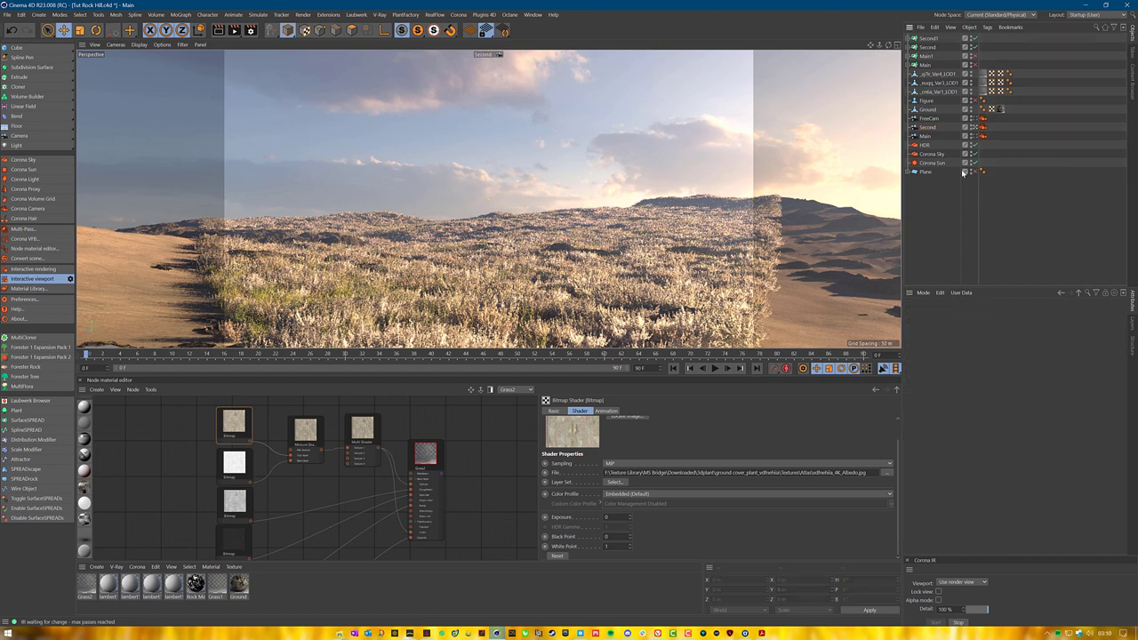
Override the depth-of-field settings in the Second camera's Corona Camera tag and enable DOF.
left_click(983, 128)
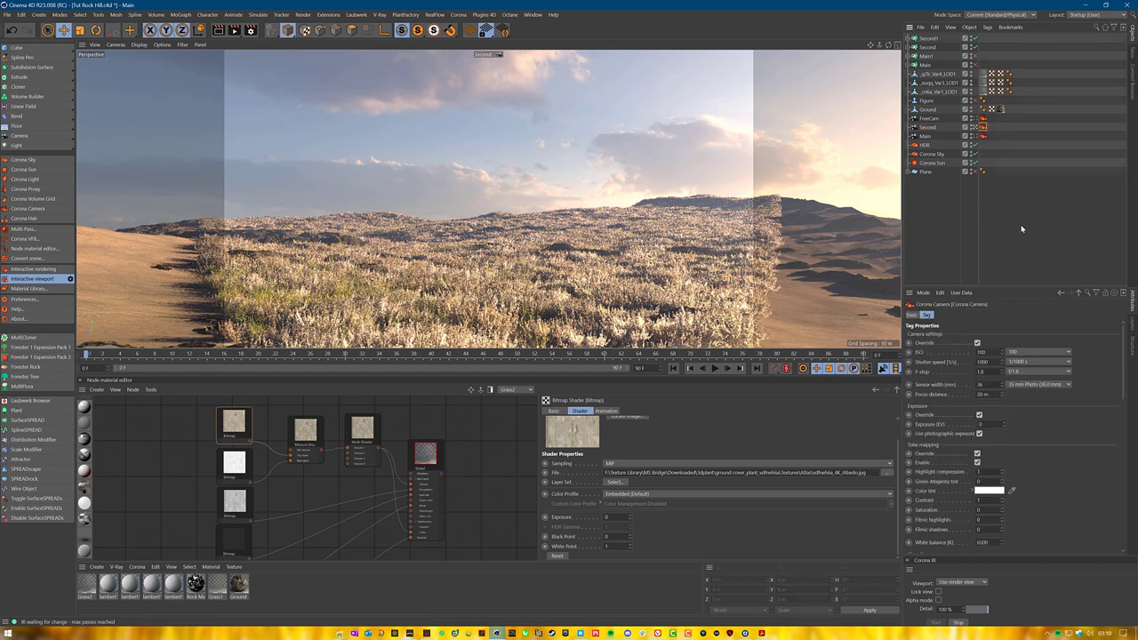
scroll(1036, 356, "down", 5)
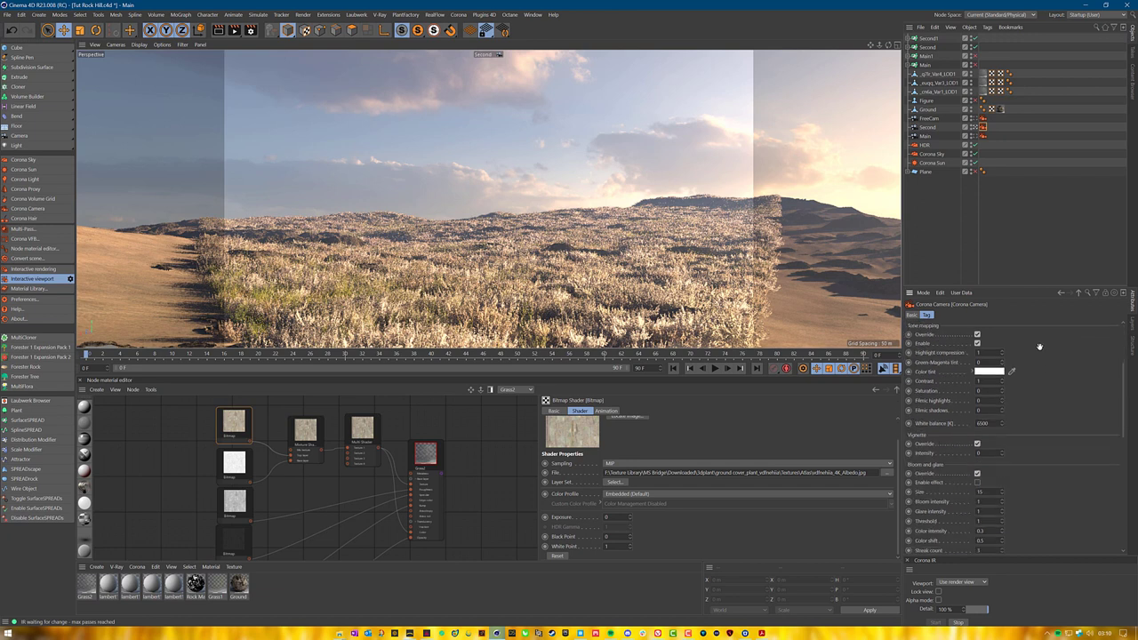
scroll(1035, 333, "down", 3)
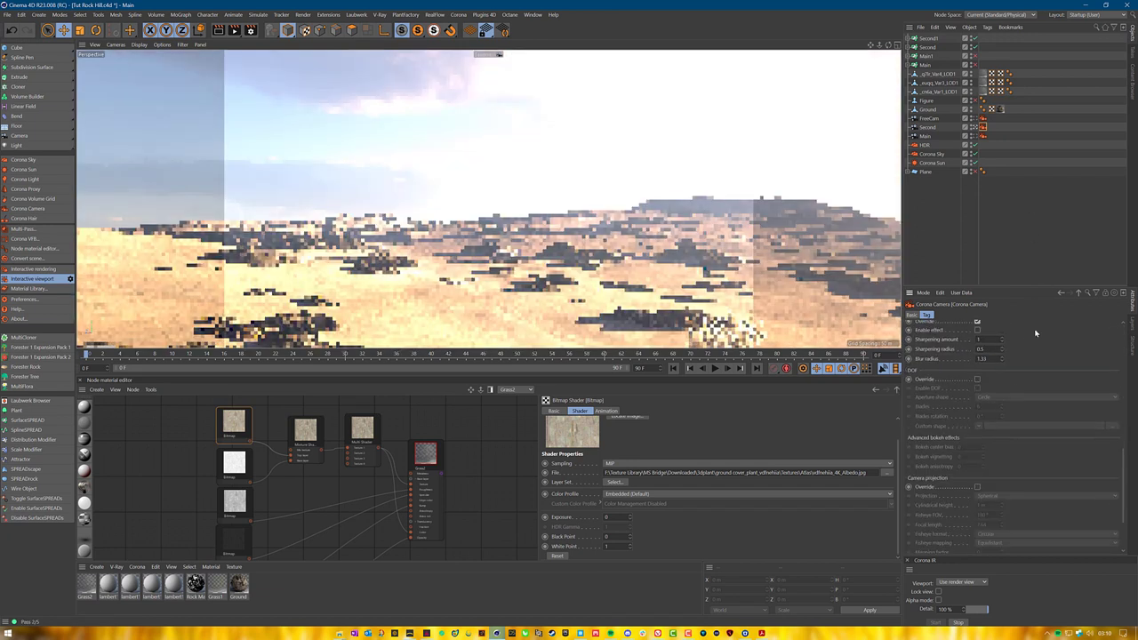
left_click(977, 379)
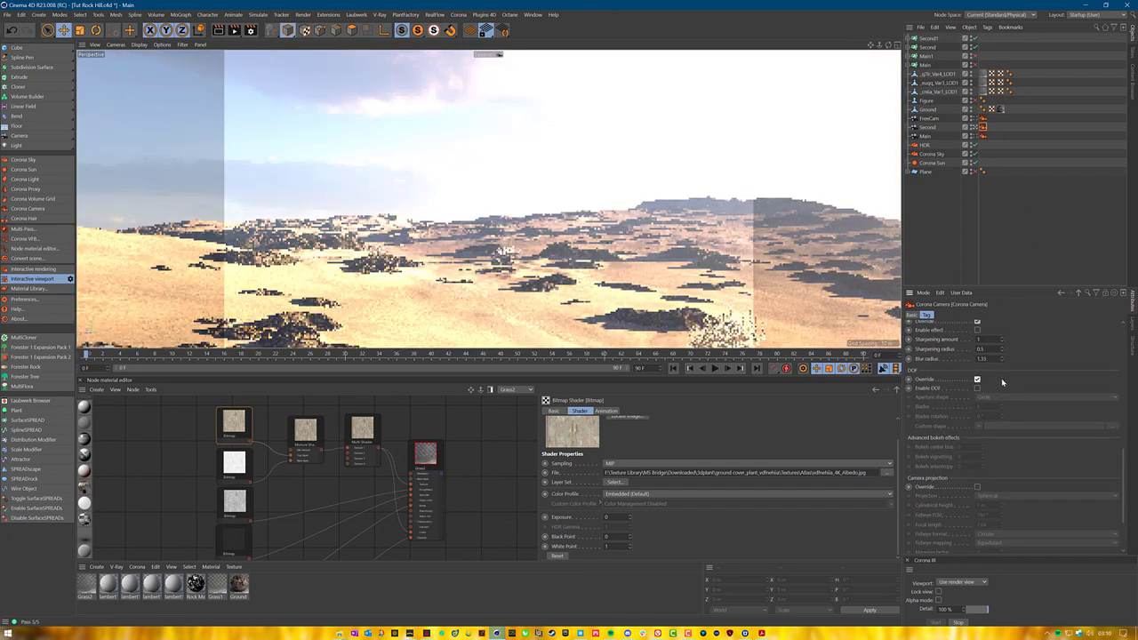
left_click(976, 389)
scroll(1022, 498, "up", 1)
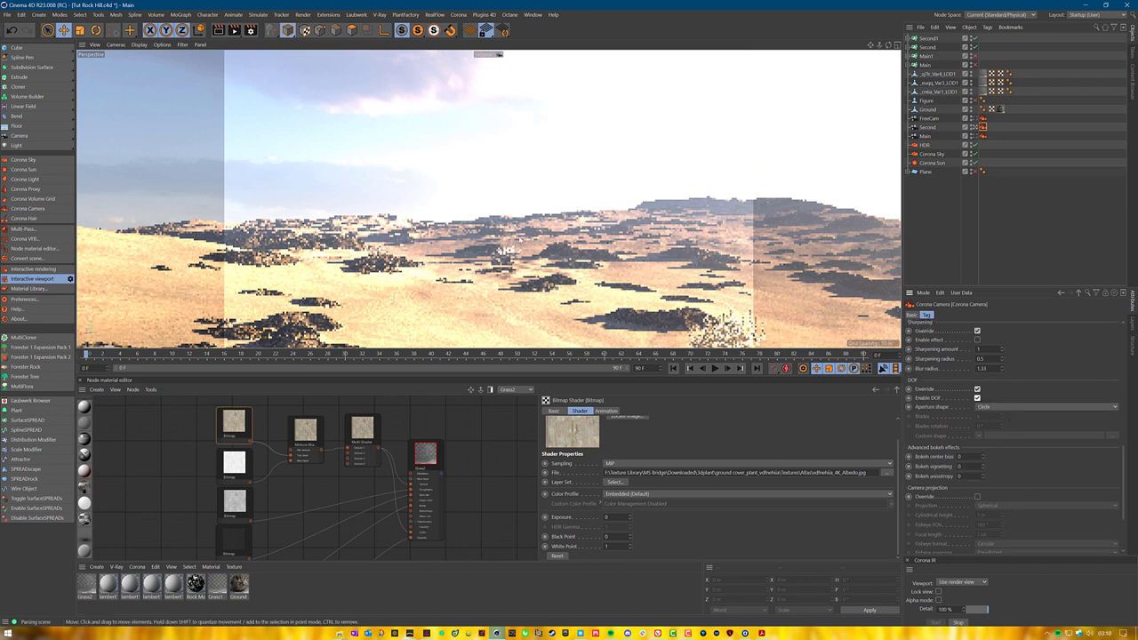
scroll(1033, 406, "down", 5)
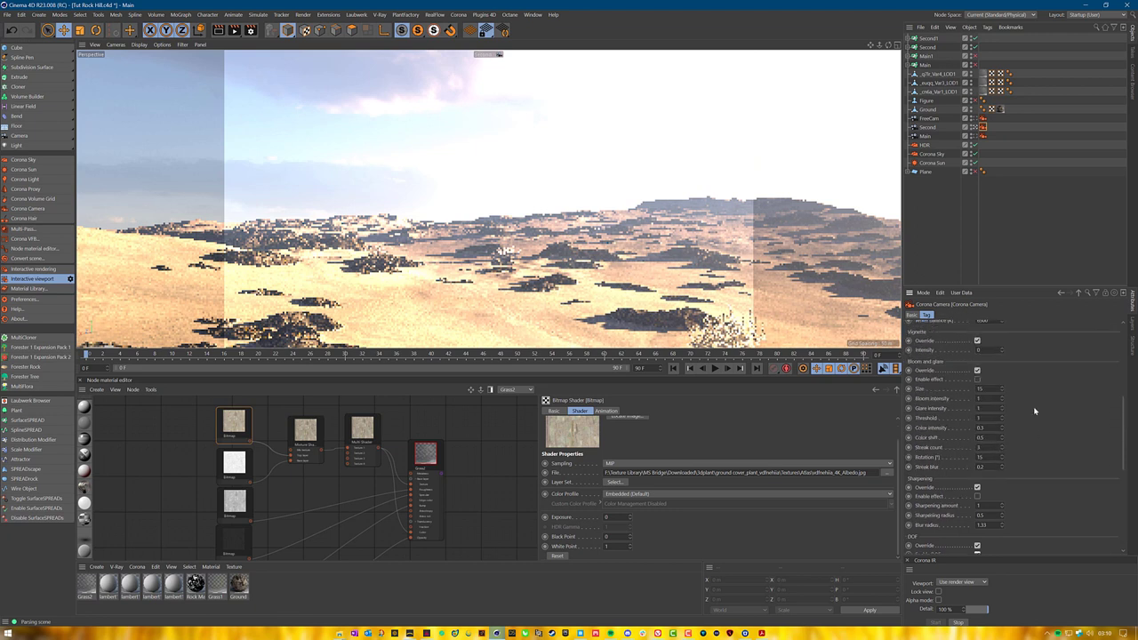
Set the ISO to 50 in the Second camera's Corona Camera tag.
scroll(1050, 505, "up", 5)
left_click(1023, 352)
left_click(1014, 371)
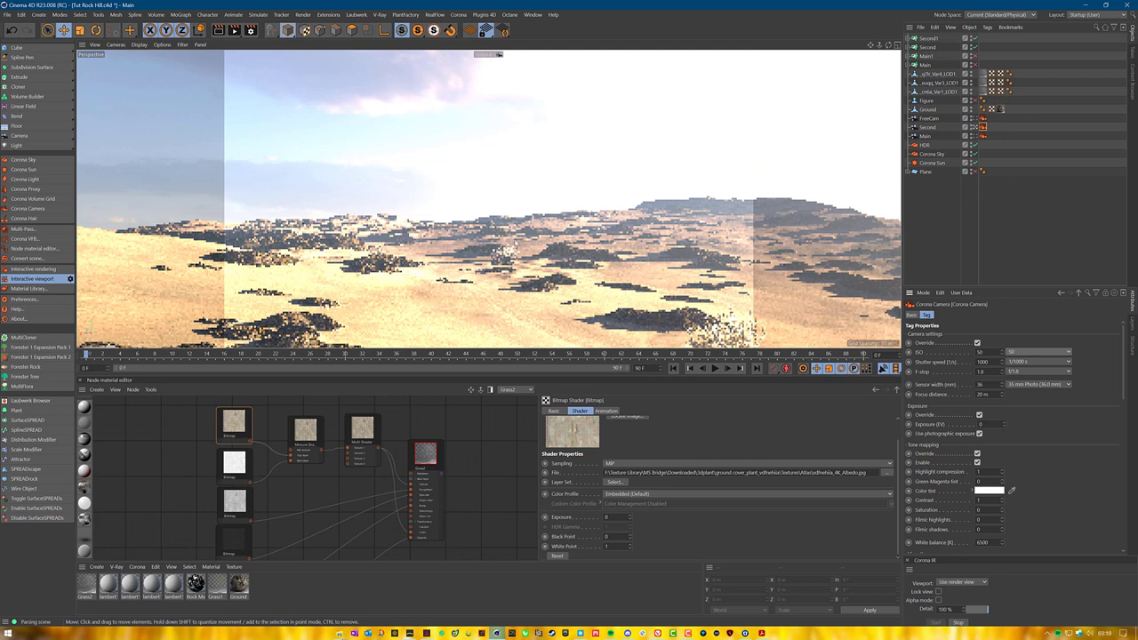
left_click(928, 38)
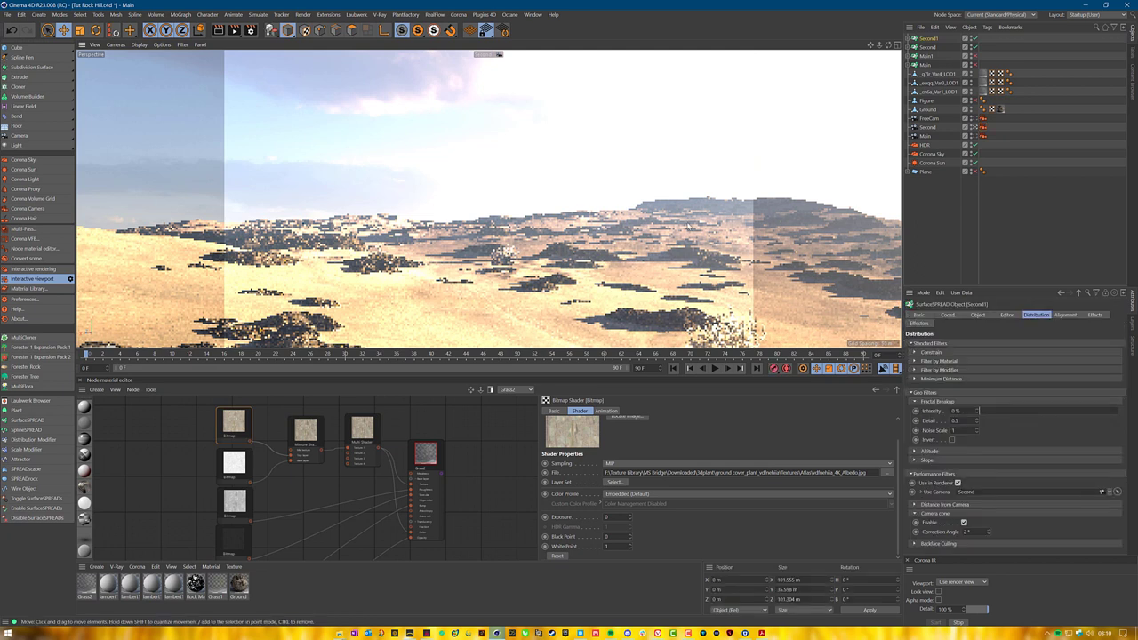
left_click(938, 93)
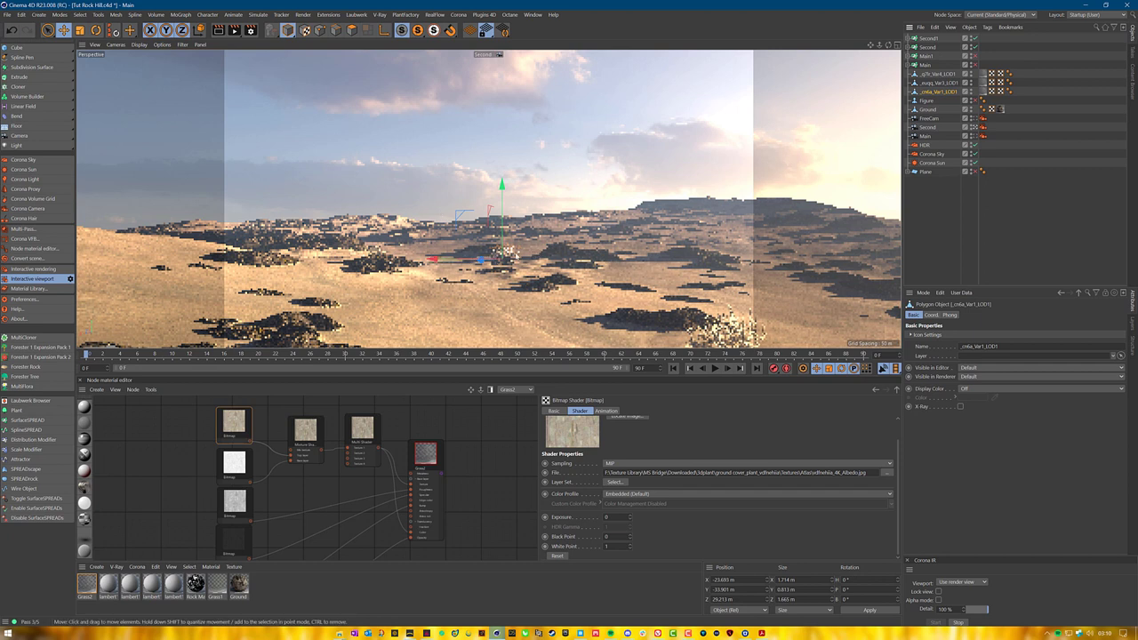
left_click(983, 128)
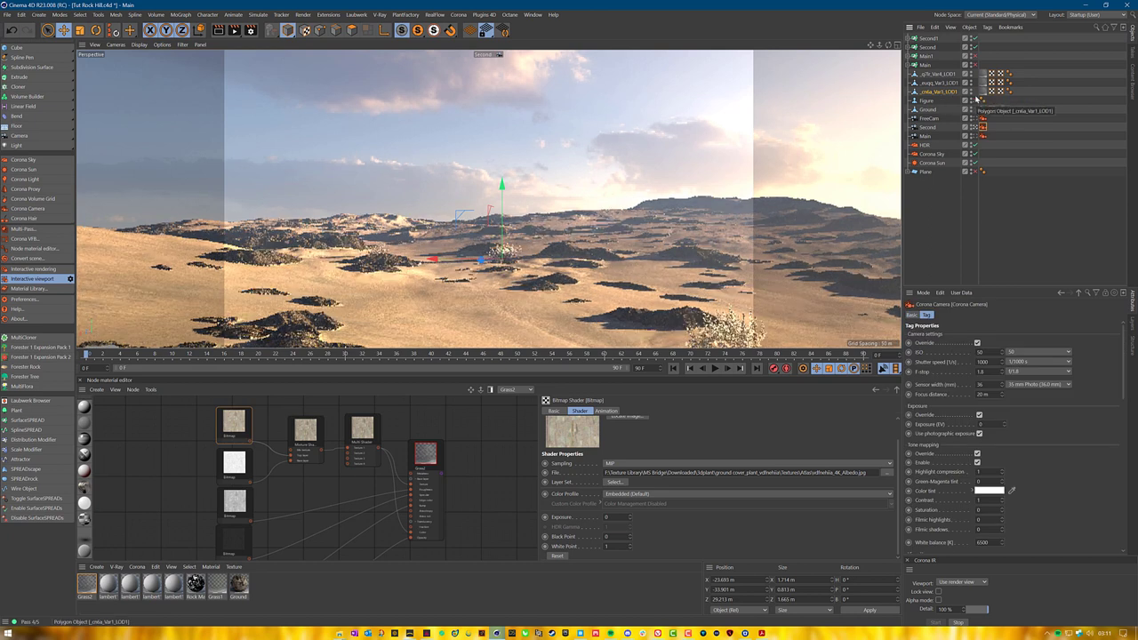
Assign the last of the three LOD1 plant objects as the Second camera's focus object and check the focus distance in its Corona Camera tag.
left_click(930, 127)
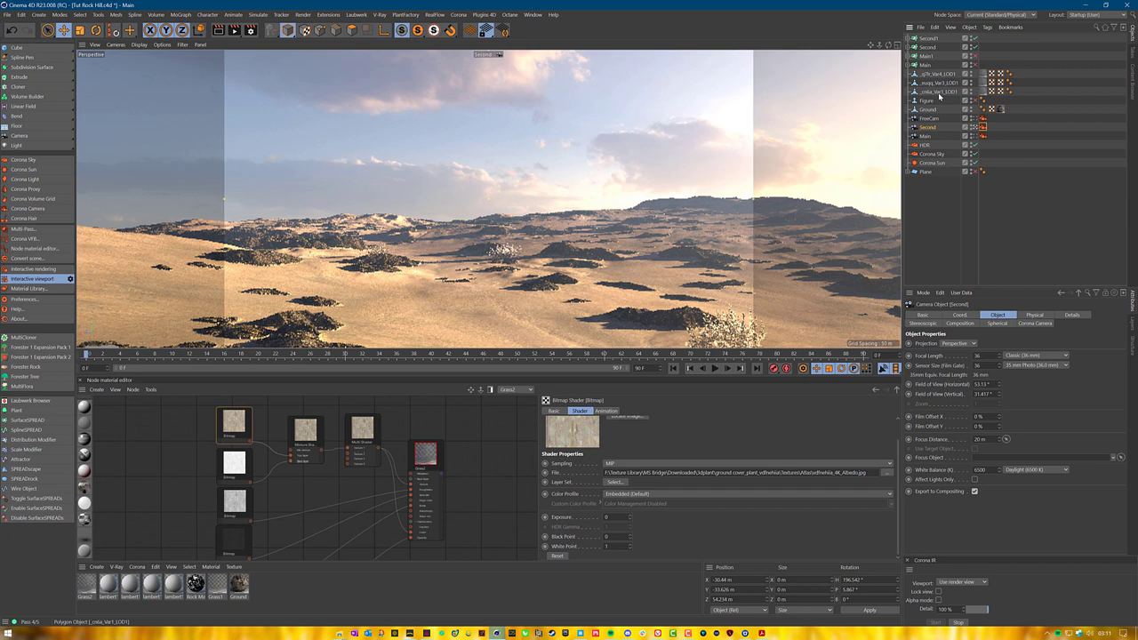
left_click_drag(940, 96, 1001, 463)
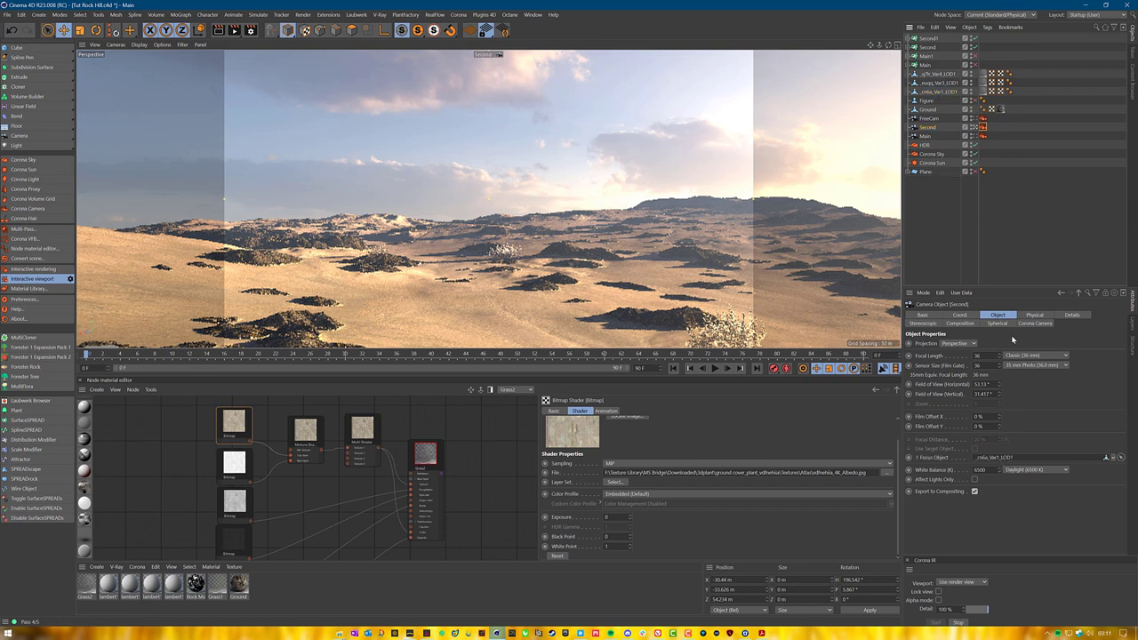
left_click(983, 127)
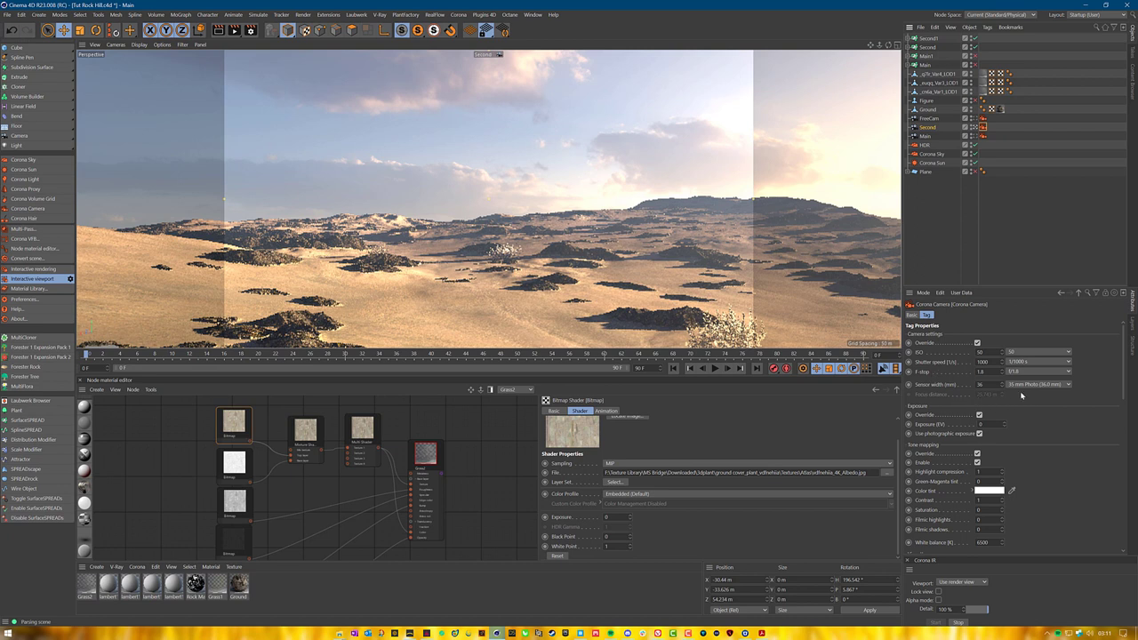
scroll(987, 396, "down", 1)
scroll(989, 391, "up", 1)
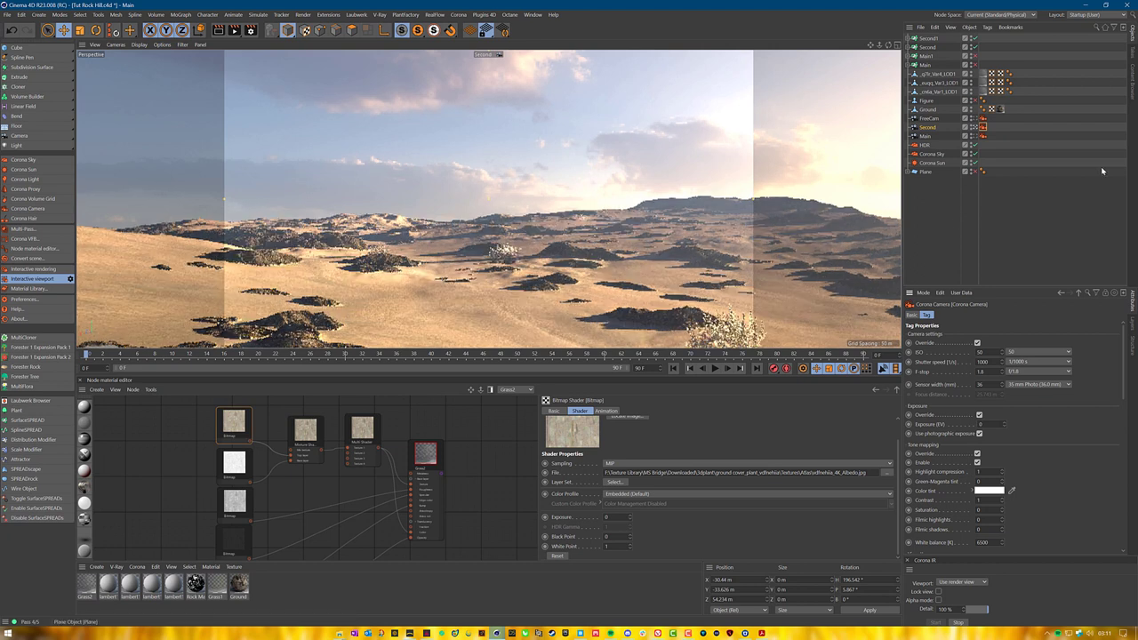
Save the project and render the Second camera view to the Picture Viewer, stopping the interactive render, and close the viewer without stopping its render.
left_click(1022, 210)
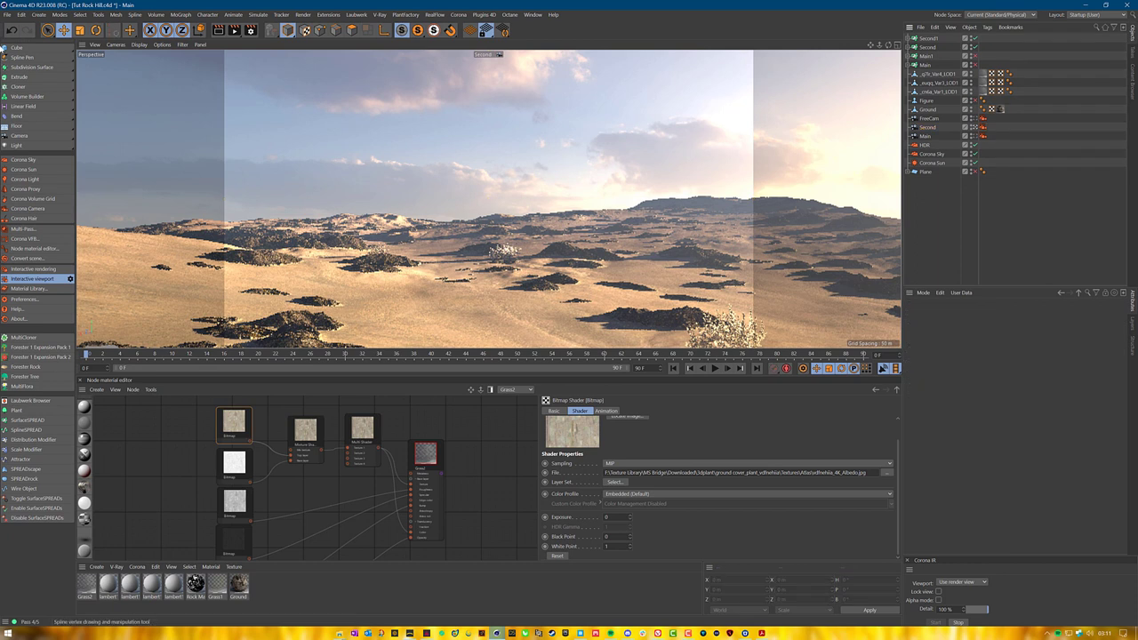
left_click(7, 15)
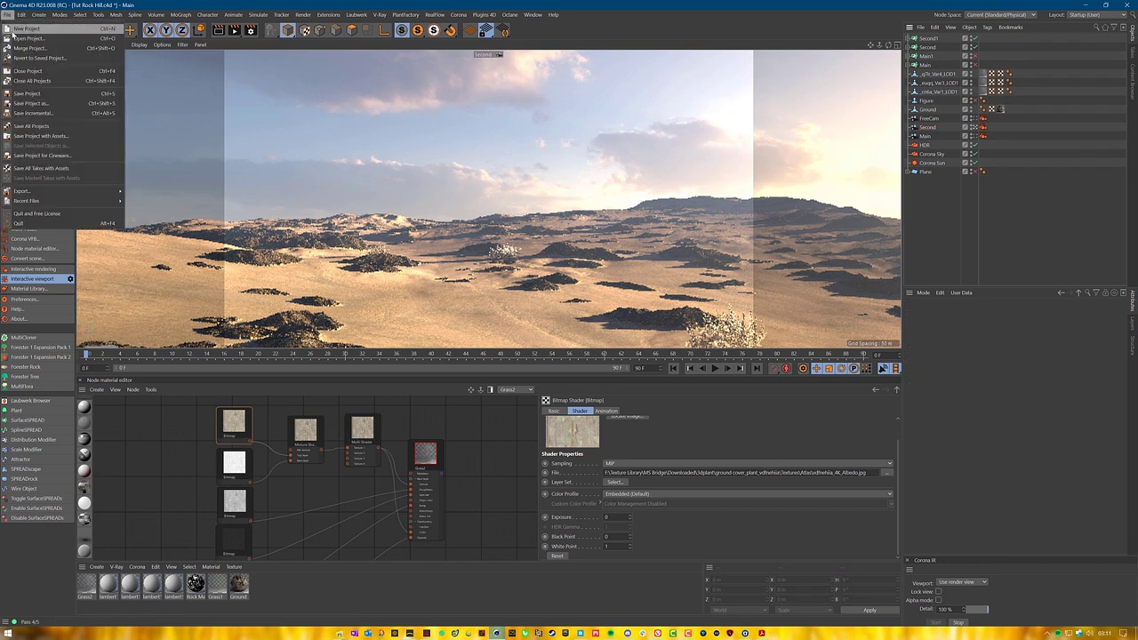
left_click(44, 96)
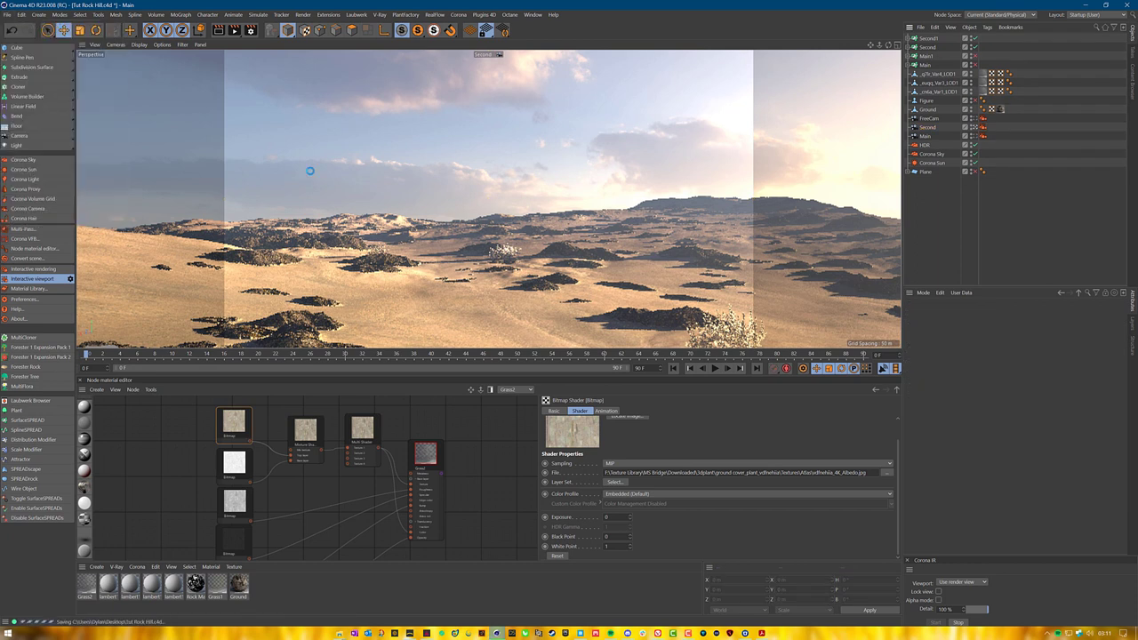
left_click(233, 32)
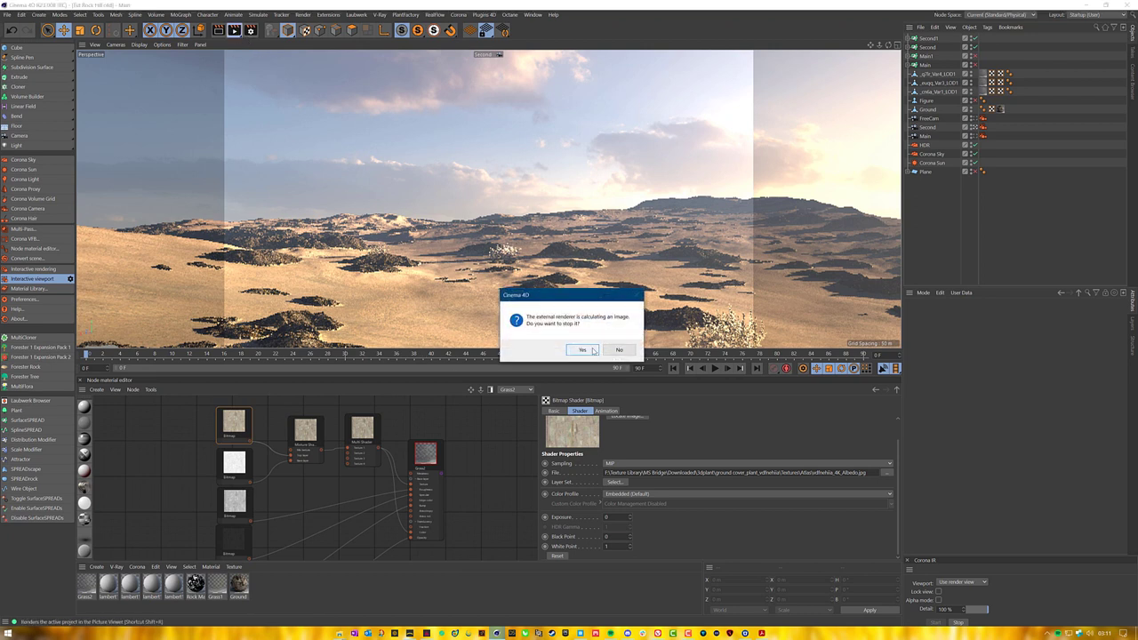
left_click(583, 349)
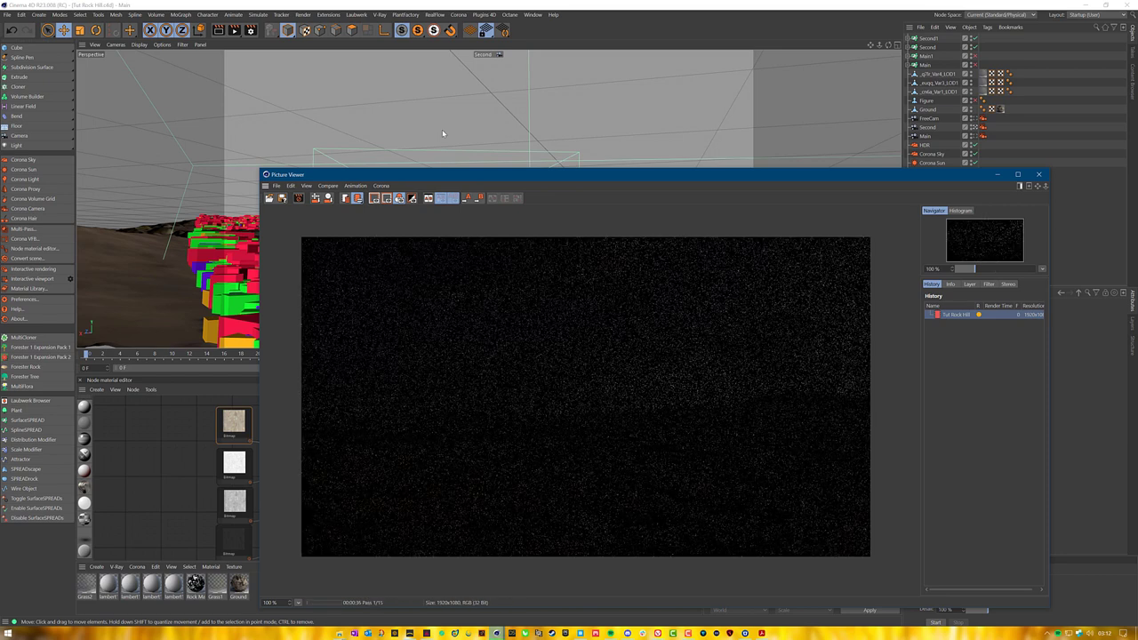
left_click_drag(569, 177, 487, 104)
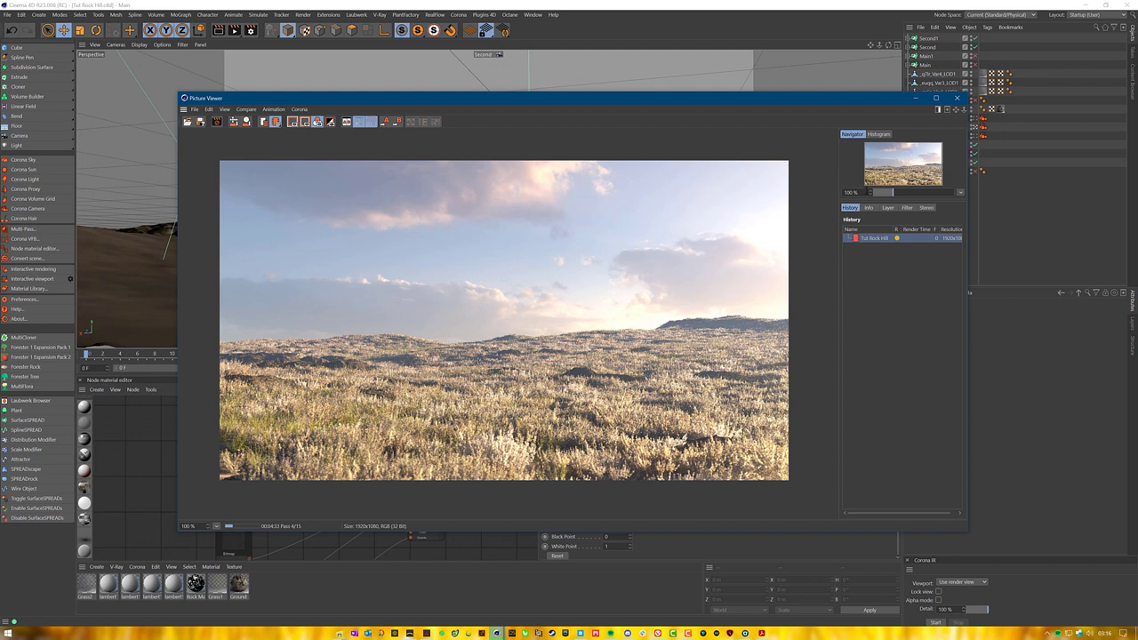
left_click(956, 98)
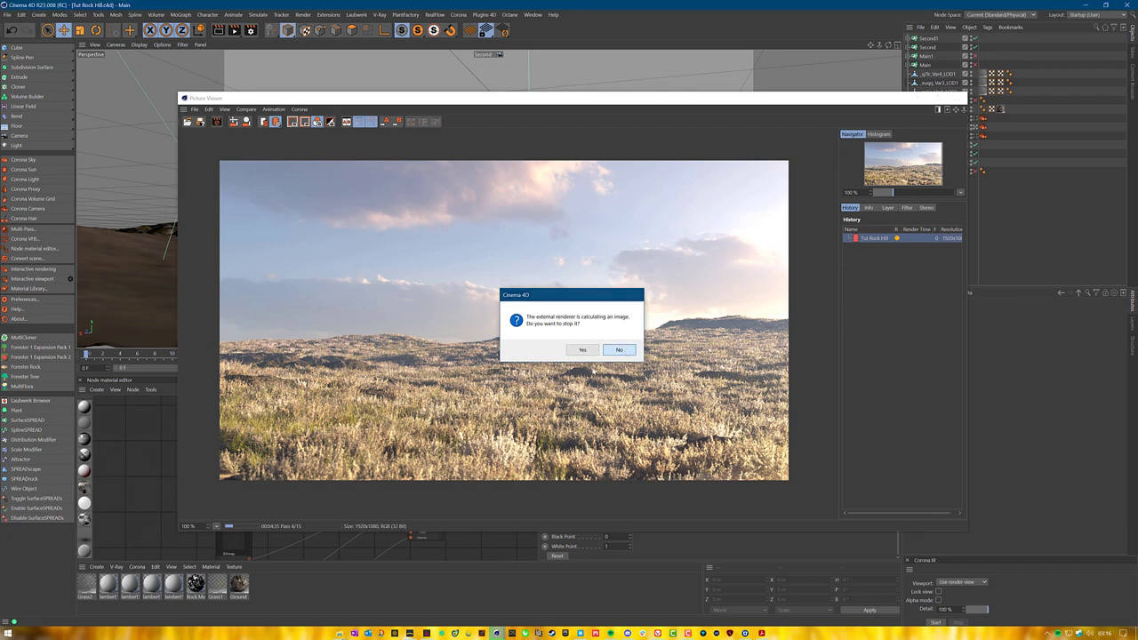
left_click(620, 349)
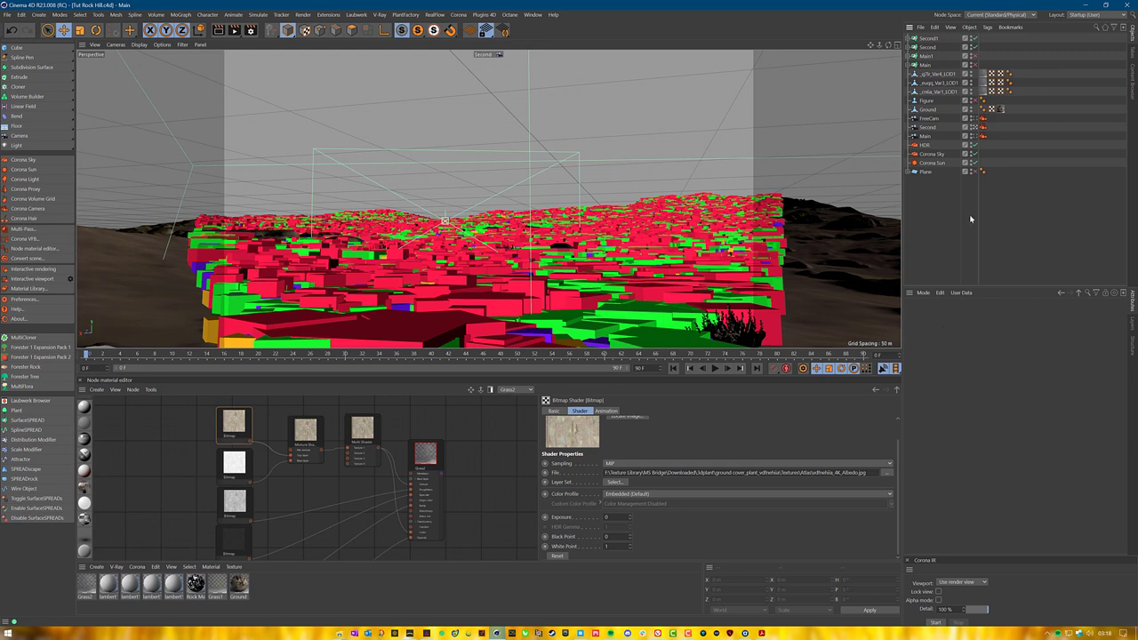
Set the volume effect scale of the Corona Sky object to 65.
left_click(931, 153)
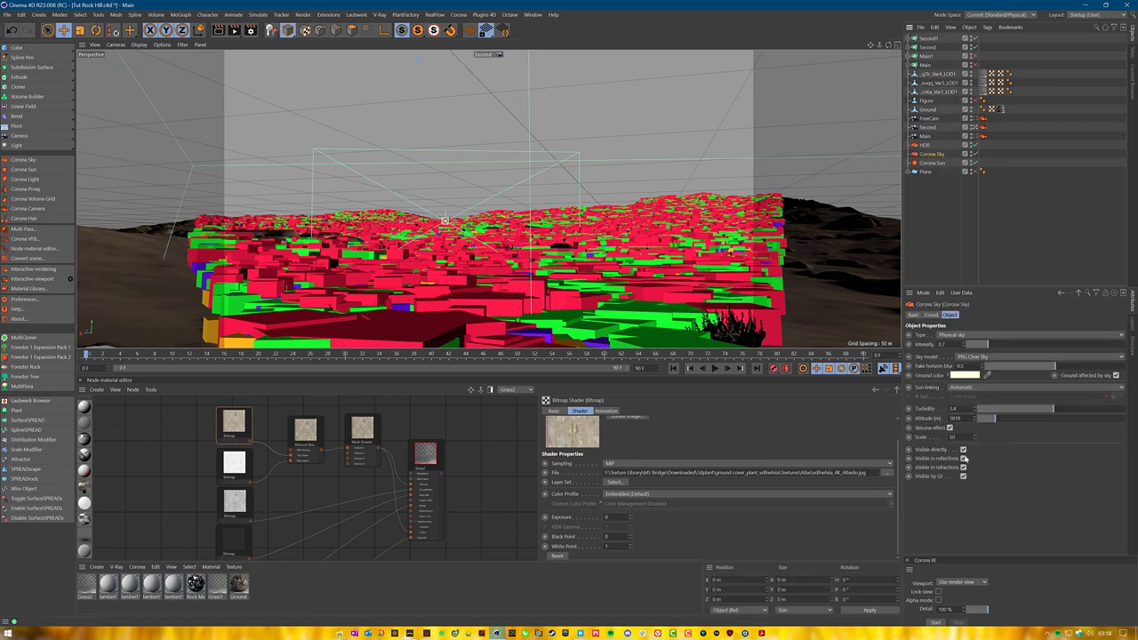
left_click_drag(958, 437, 848, 435)
type("65")
Select the HDR sky, restart the interactive viewport render while stopping the Picture Viewer render, and save the project.
left_click(928, 144)
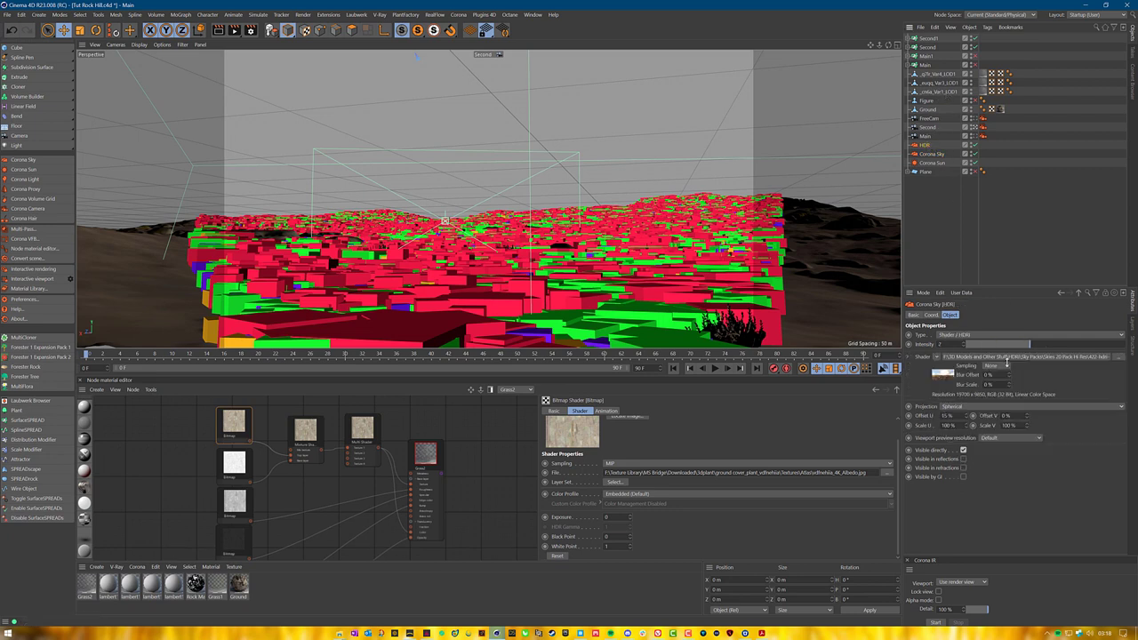
left_click(936, 624)
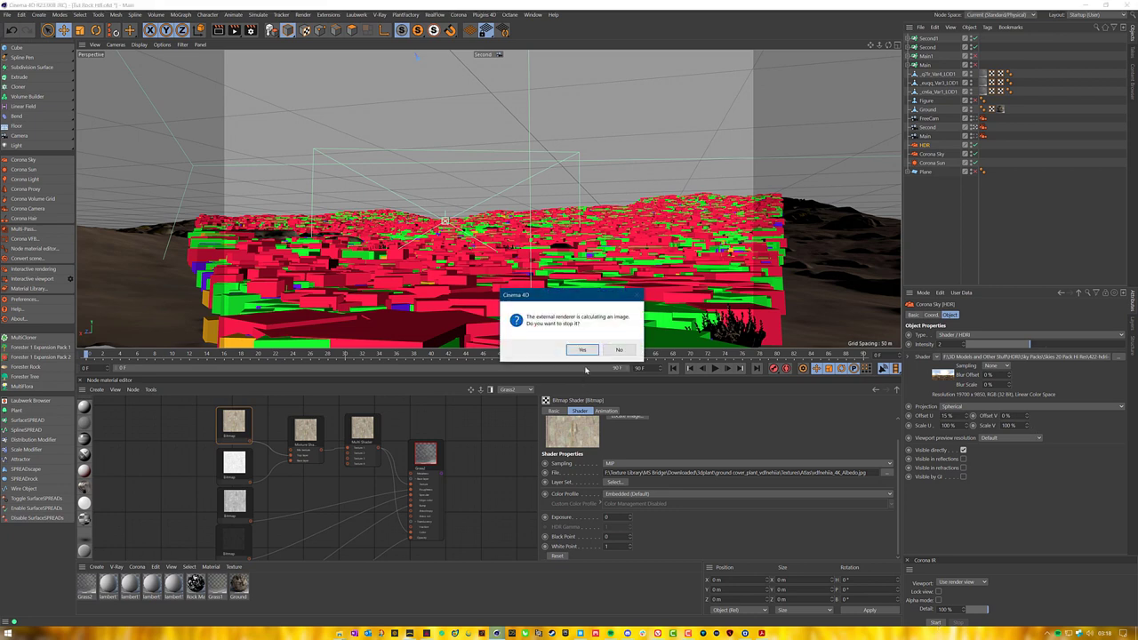
left_click(582, 349)
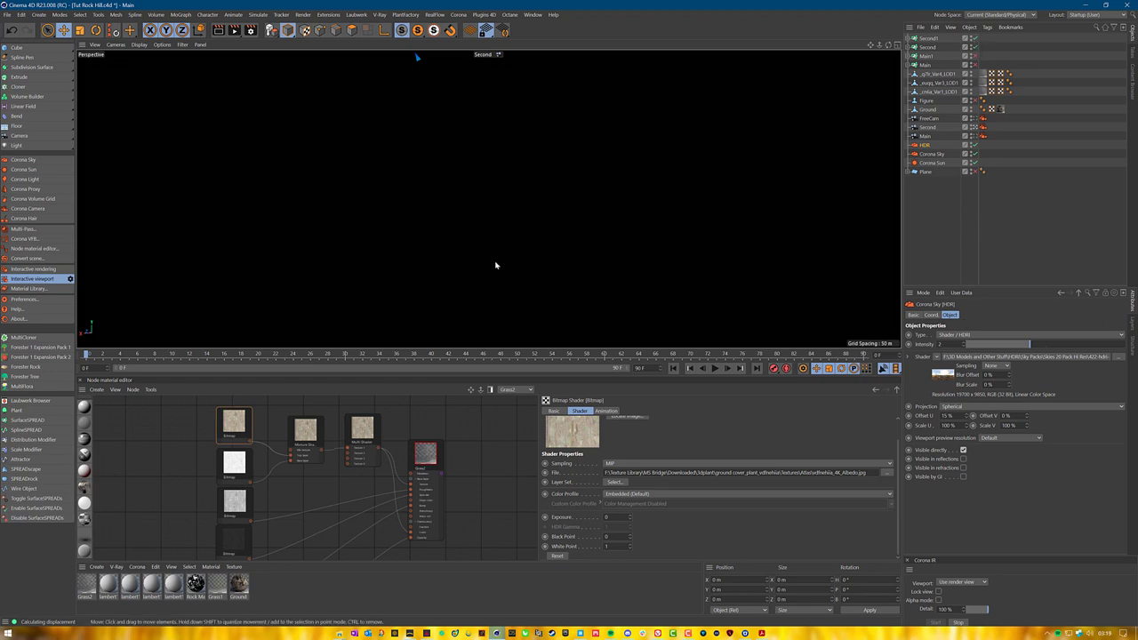
left_click(7, 14)
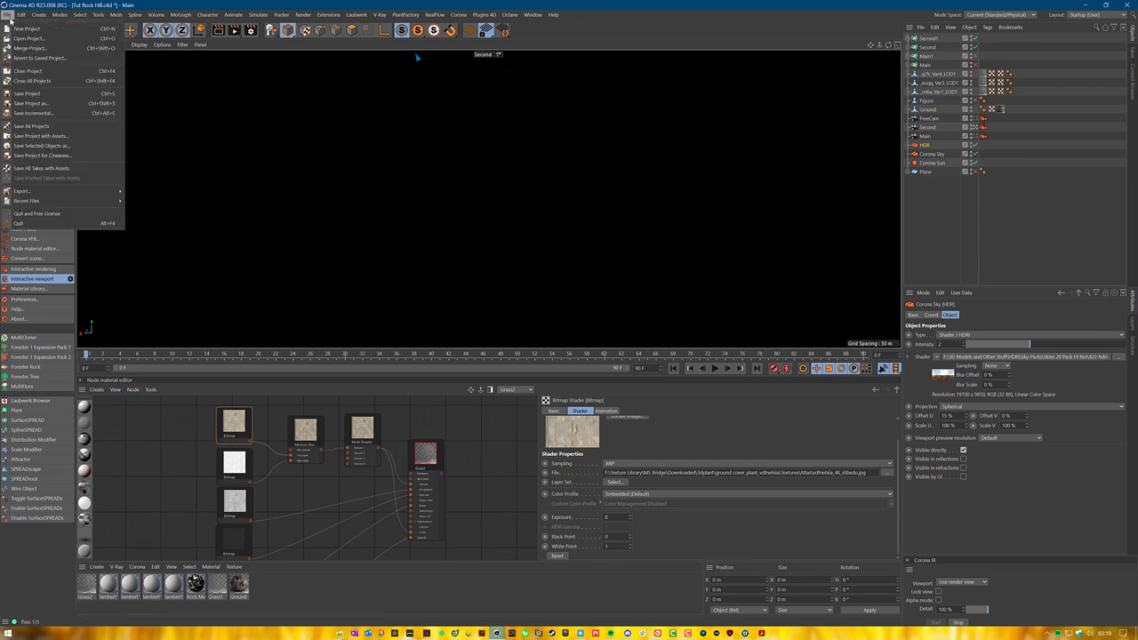
left_click(42, 94)
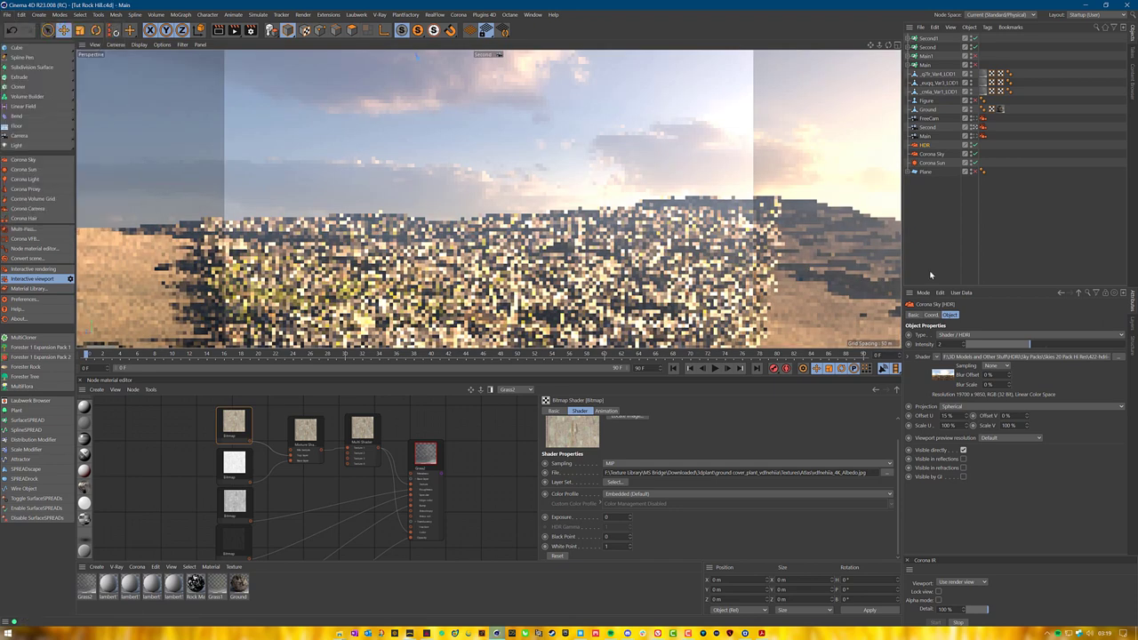
Try rotating the HDR sky's clouds with Offset U values of 17 %, 4 % and 5 %.
left_click(965, 414)
left_click(966, 413)
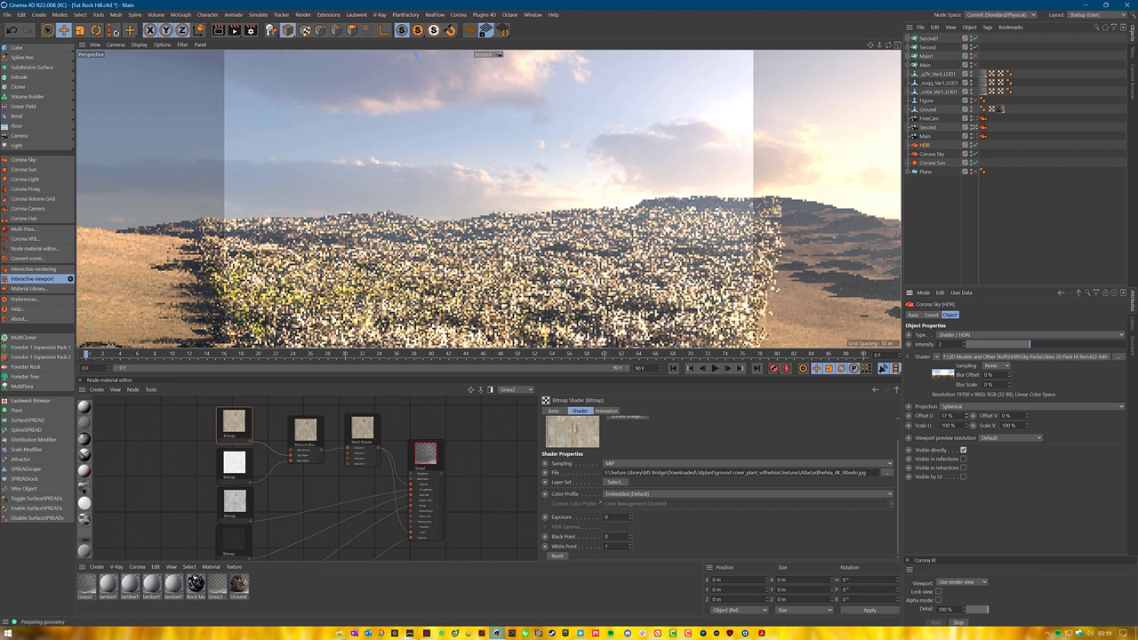
left_click_drag(966, 415, 965, 421)
type("4")
key("Return")
type("5")
key("Return")
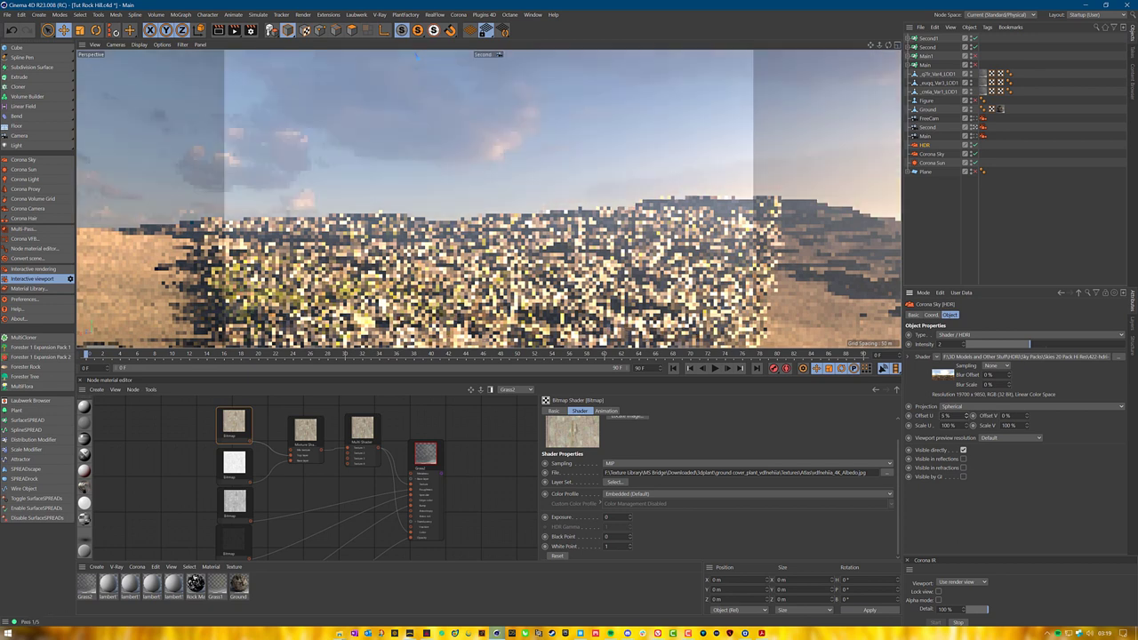
Raise the HDR sky's Offset U in small increments to about 13 %, deselect the sky and save the project.
left_click(969, 413)
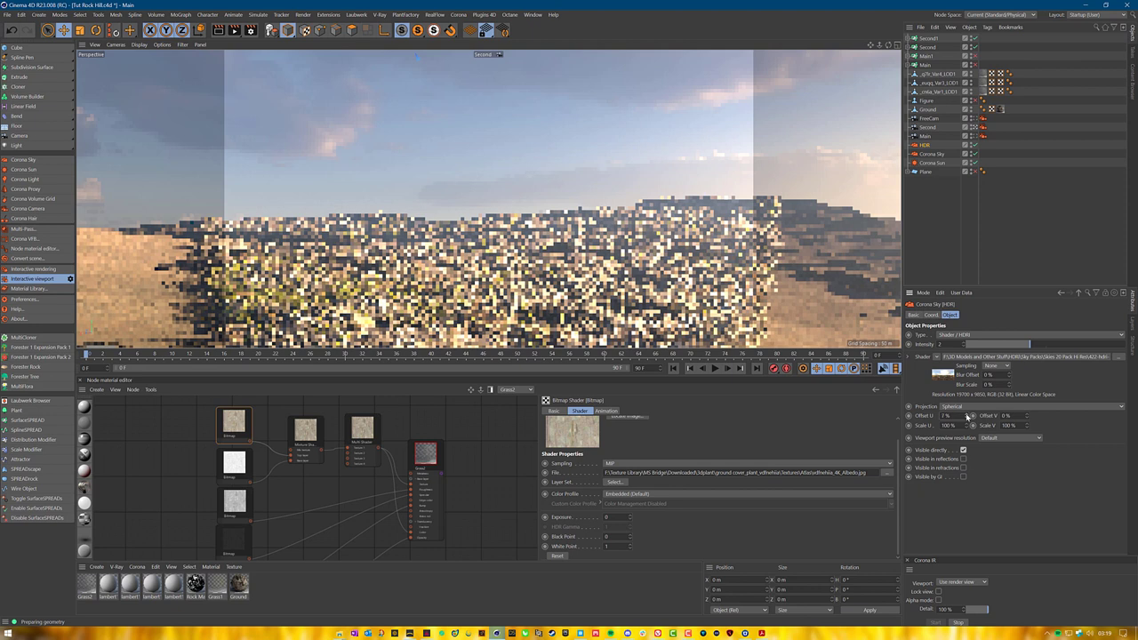
left_click(968, 413)
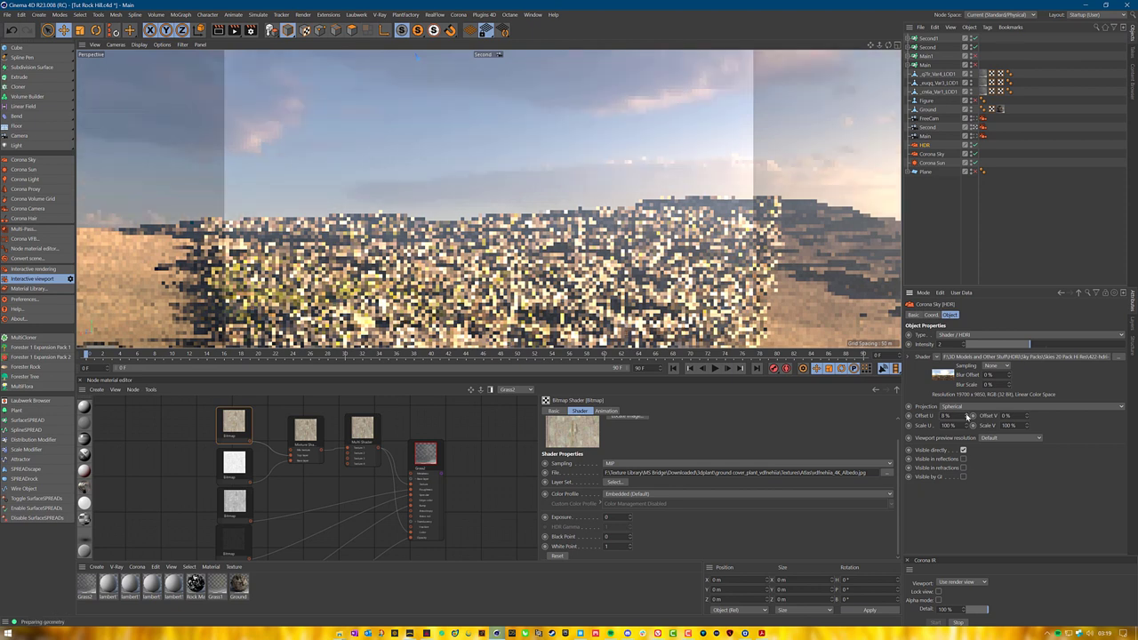
left_click(969, 413)
left_click(969, 413)
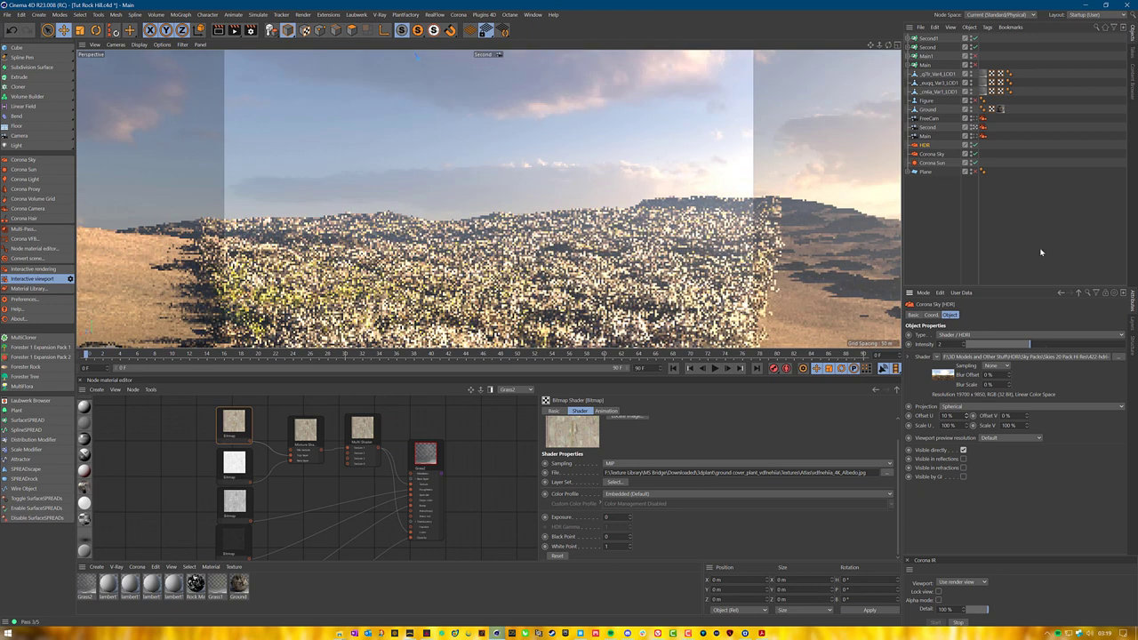
left_click(970, 414)
left_click(970, 416)
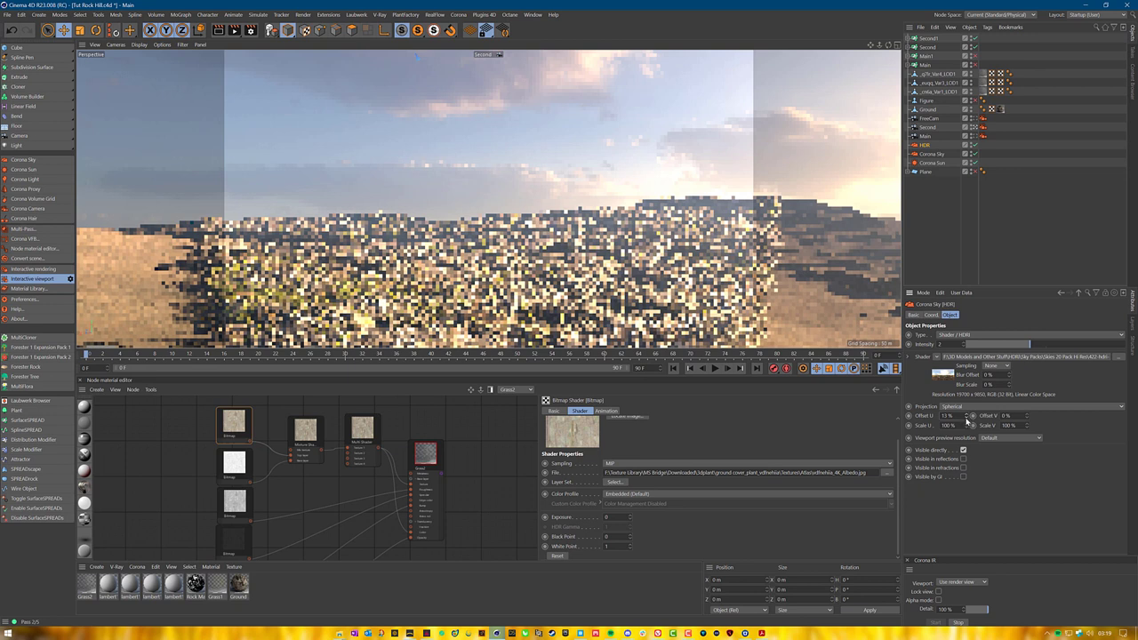
left_click(1008, 252)
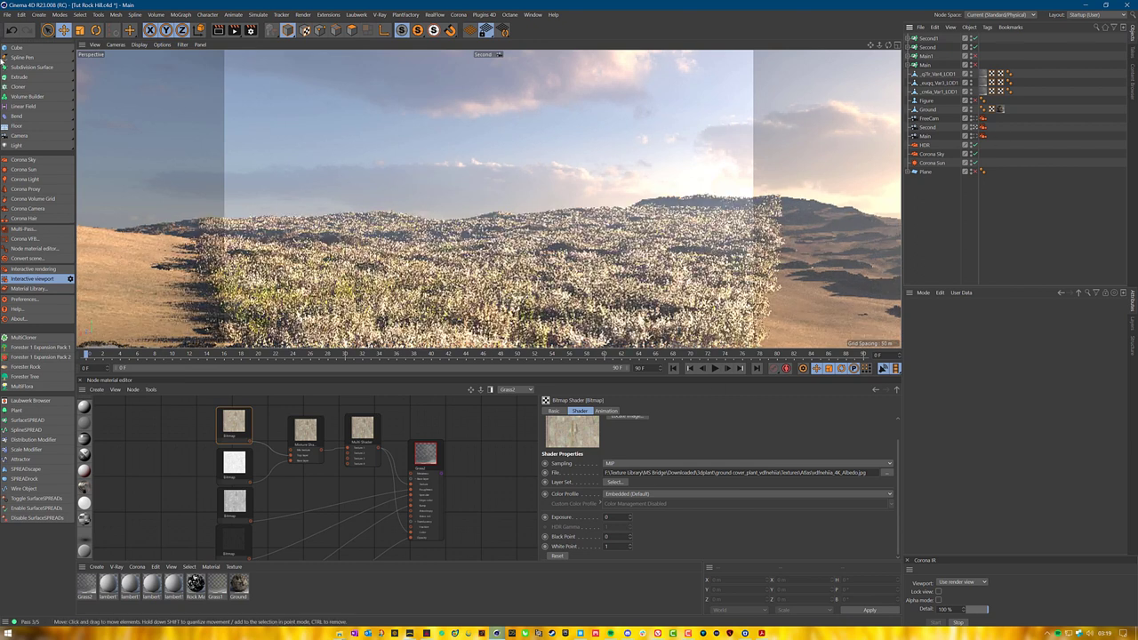
left_click(7, 14)
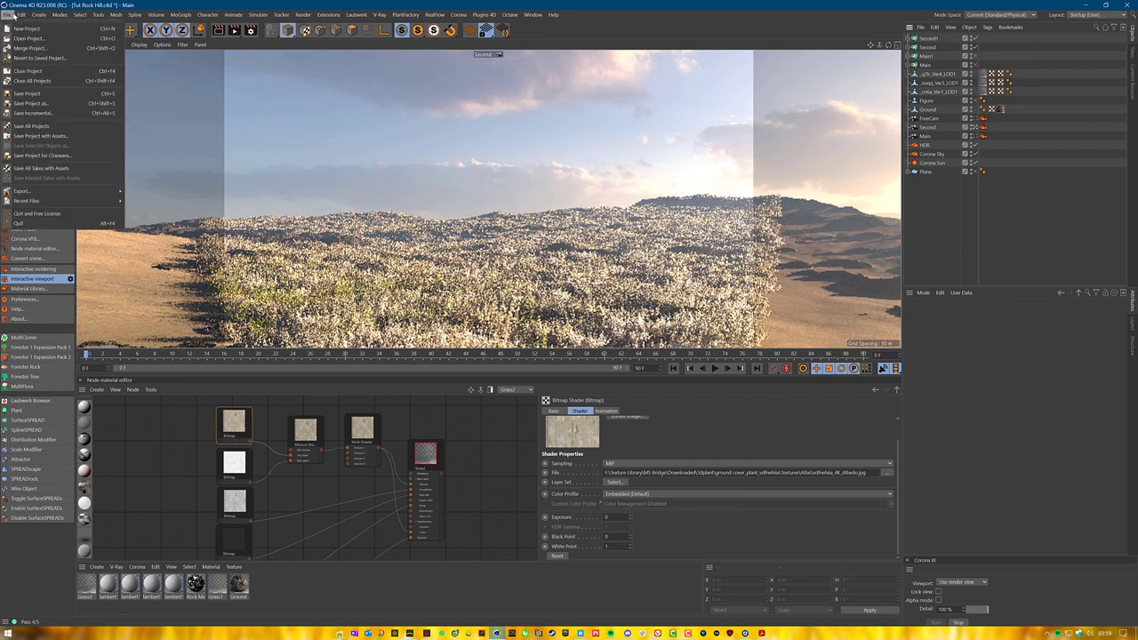
left_click(43, 94)
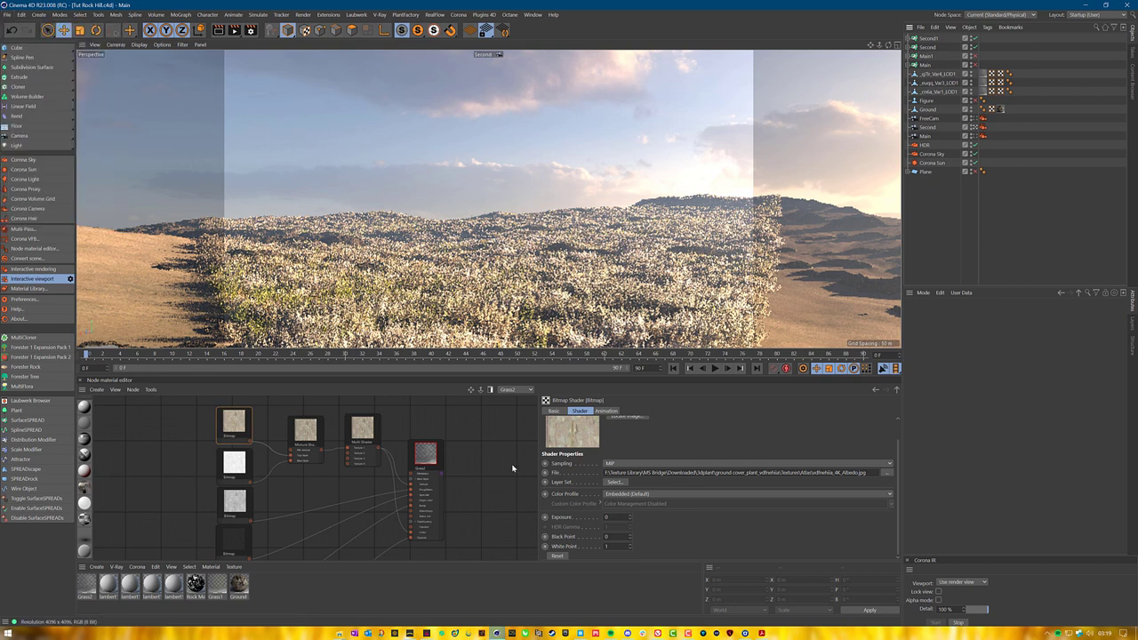
Switch the node editor to the Default view and set Gamma to 1.7 in the ground material's Color Correct node following the Mixture shader.
left_click(518, 390)
left_click(509, 398)
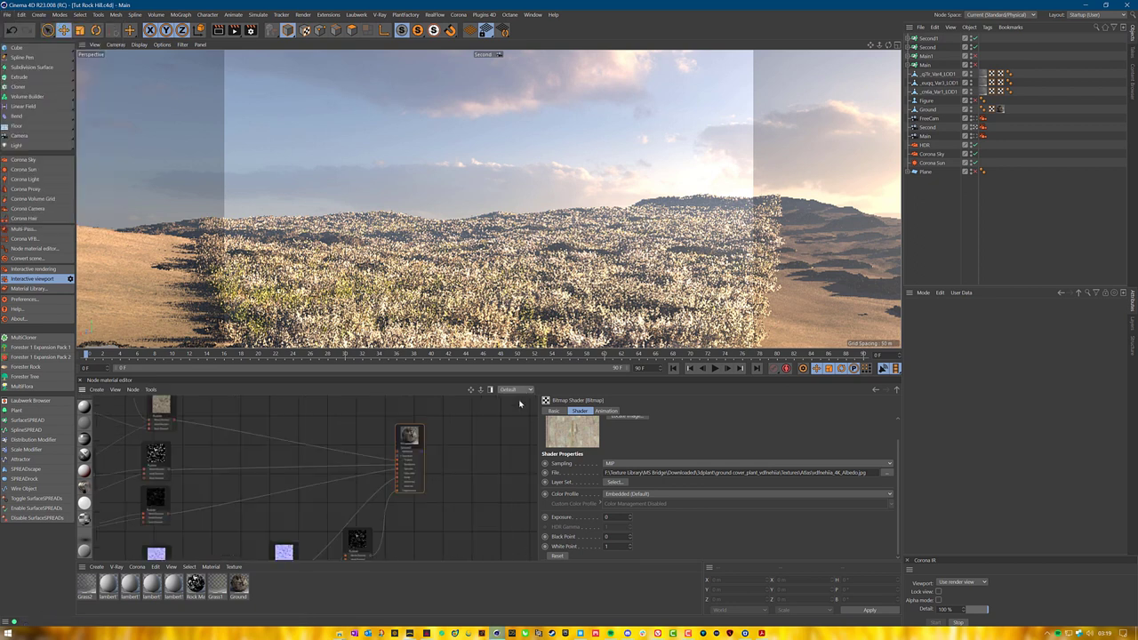
middle_click_drag(127, 445, 487, 544)
scroll(308, 459, "up", 3)
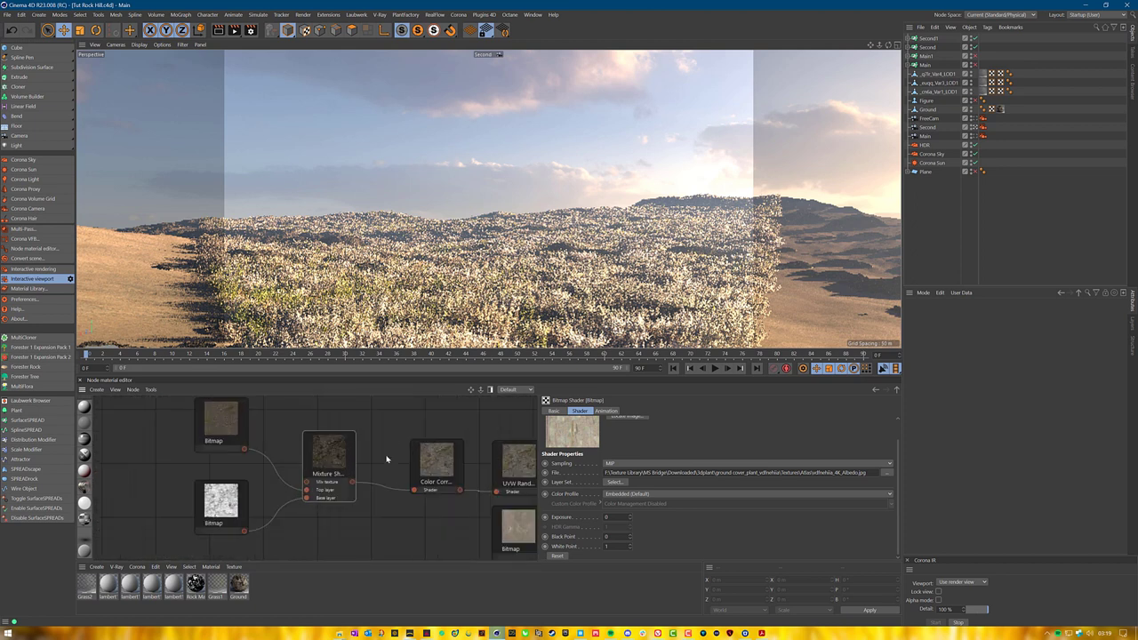
left_click(422, 439)
middle_click_drag(525, 449, 348, 398)
left_click(260, 411)
scroll(737, 523, "down", 1)
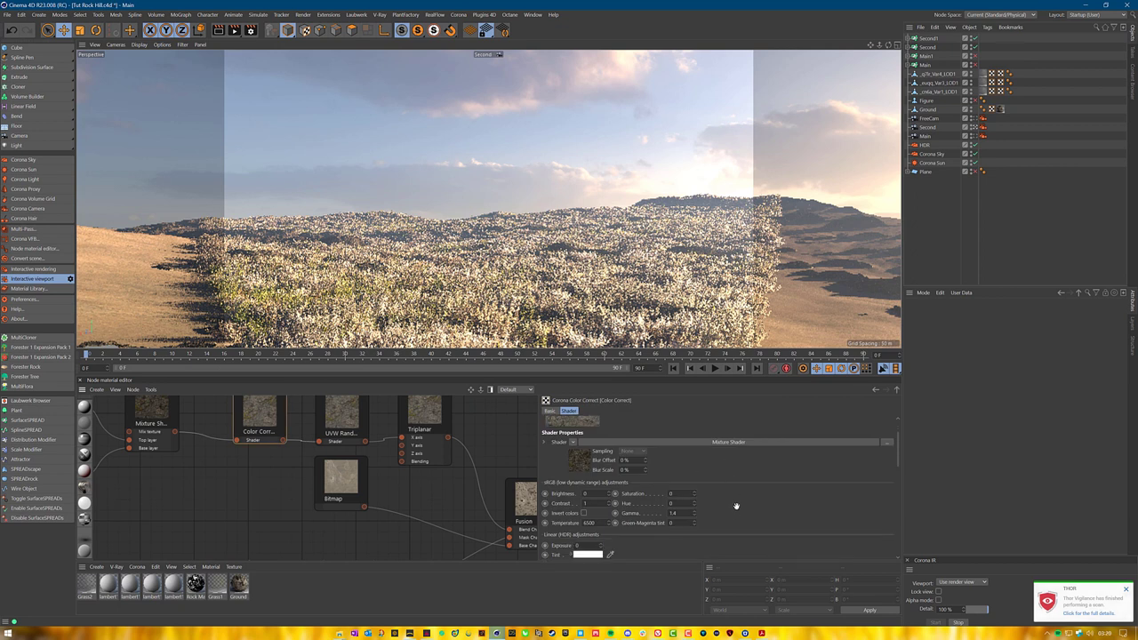
left_click(584, 493)
double_click(673, 513)
key("BackSpace")
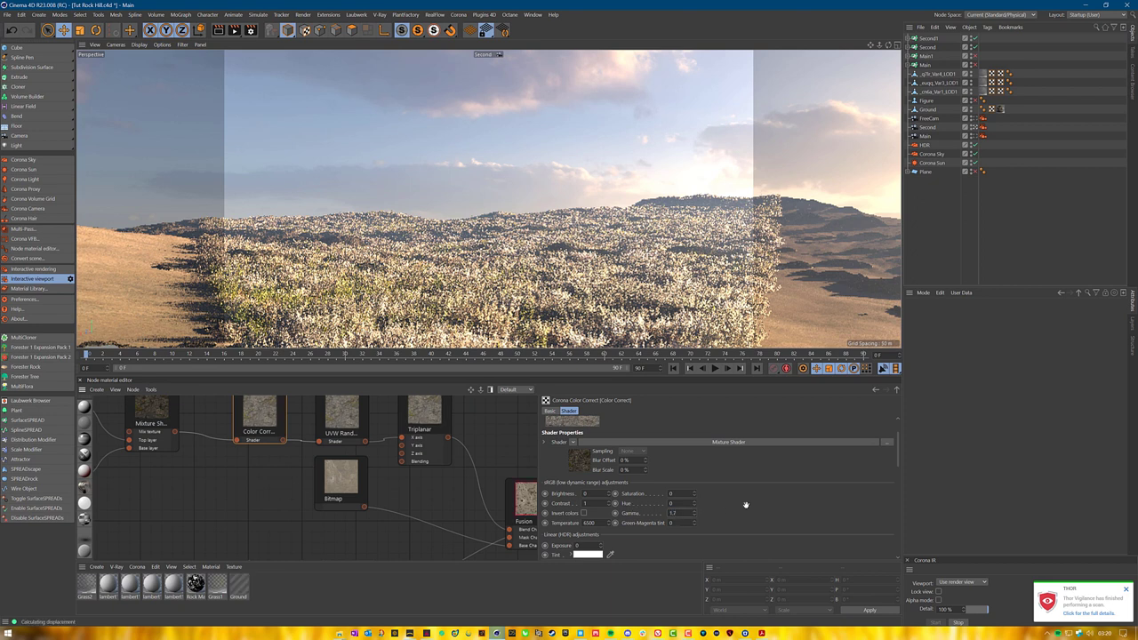
Set the Brightness of the ground material's Color Correct node to 0.3 and save the project.
scroll(740, 492, "up", 2)
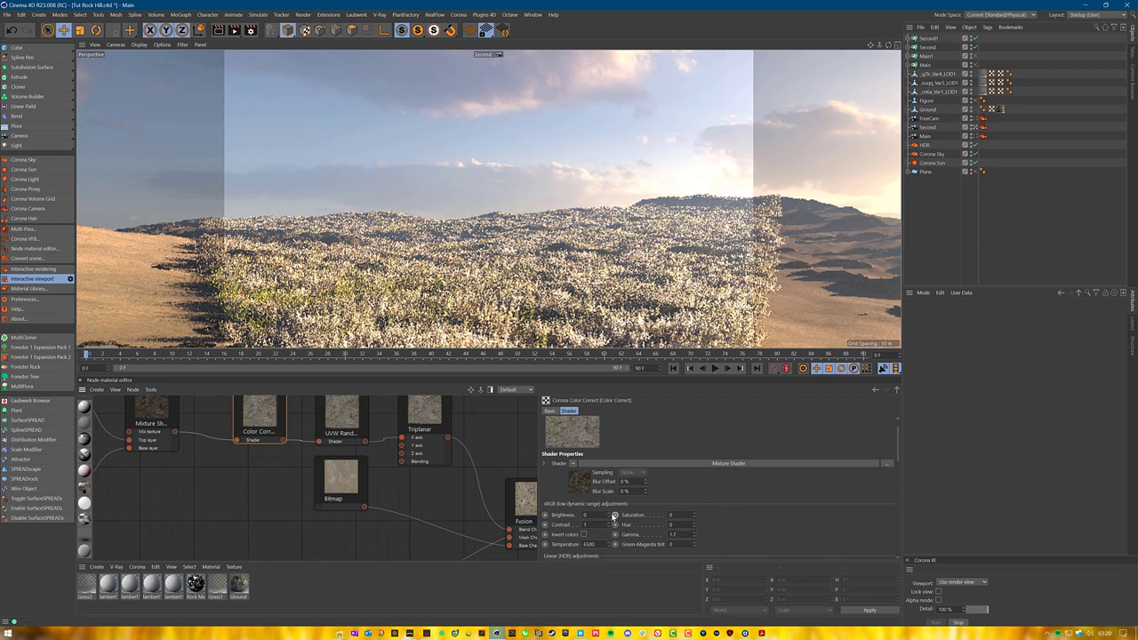
type("0.3")
key("Return")
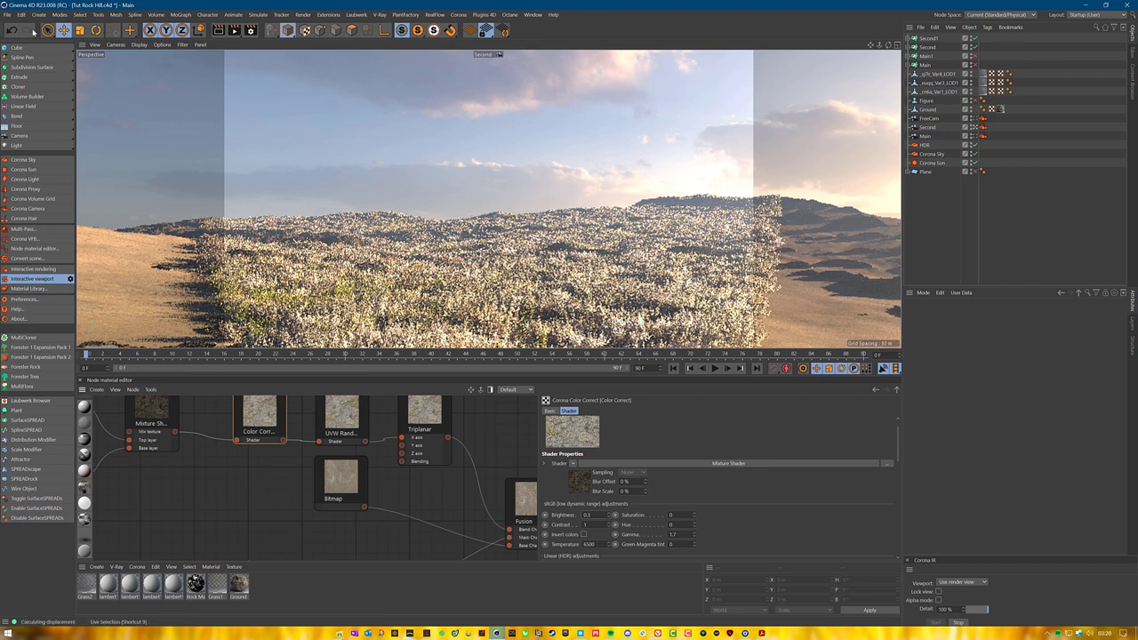
left_click(8, 14)
left_click(26, 94)
Examine the ground material's node graph around the Fusion and Triplanar nodes, including the settings of the Combine.png bitmap.
middle_click_drag(508, 458, 332, 391)
scroll(428, 488, "down", 2)
middle_click_drag(450, 500, 396, 480)
middle_click_drag(495, 506, 375, 462)
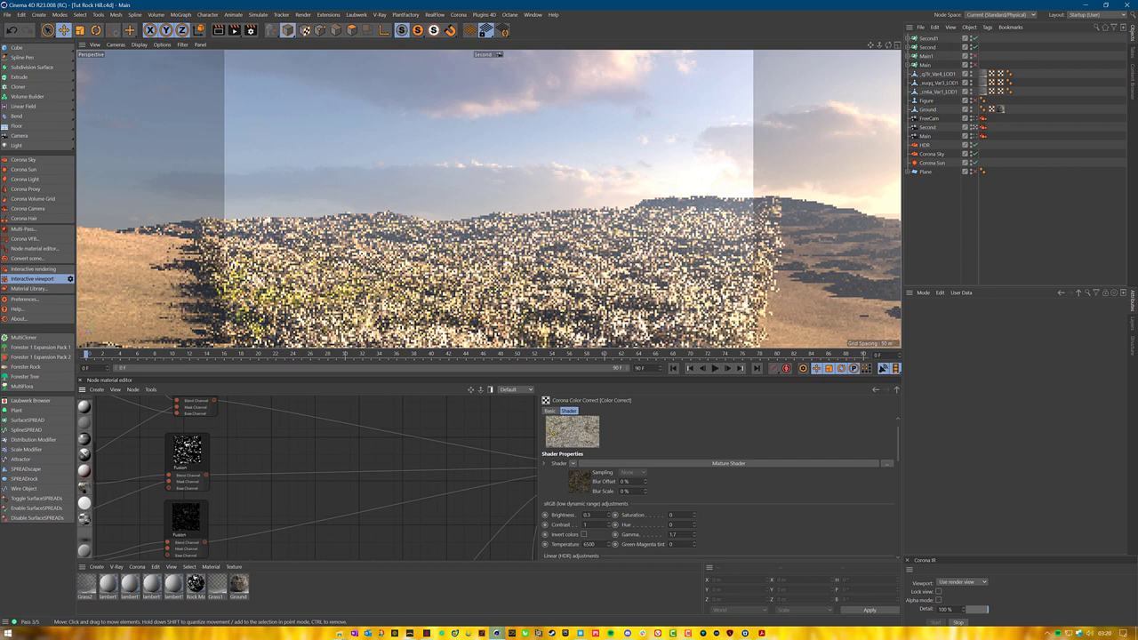
middle_click_drag(297, 457, 479, 489)
middle_click_drag(288, 465, 434, 422)
scroll(292, 483, "down", 2)
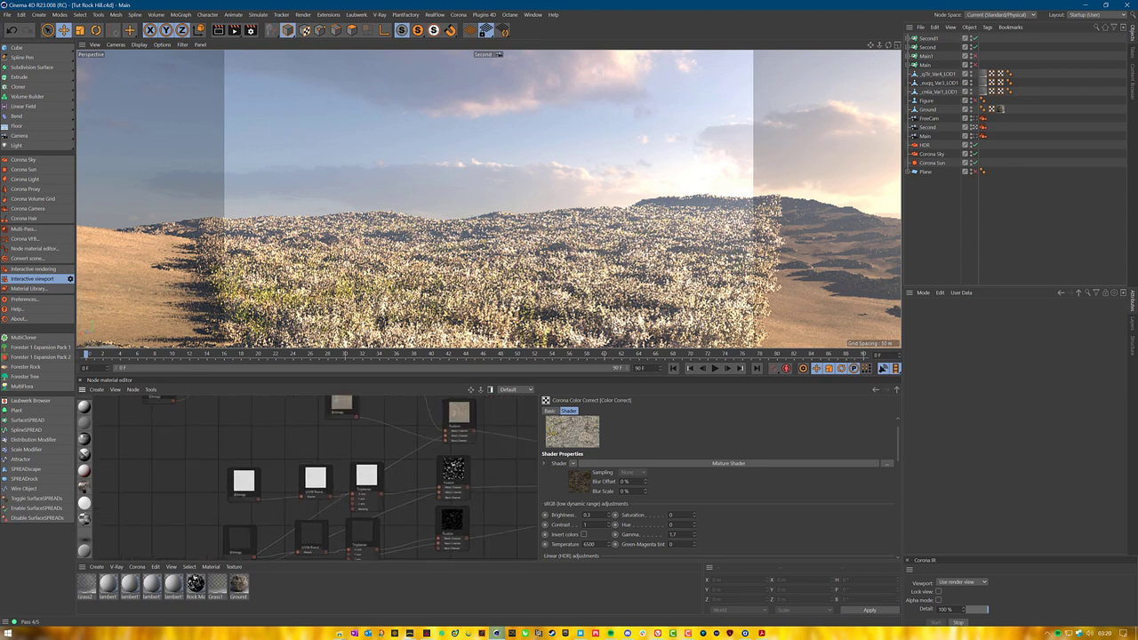
left_click(315, 473)
left_click_drag(316, 472, 365, 491)
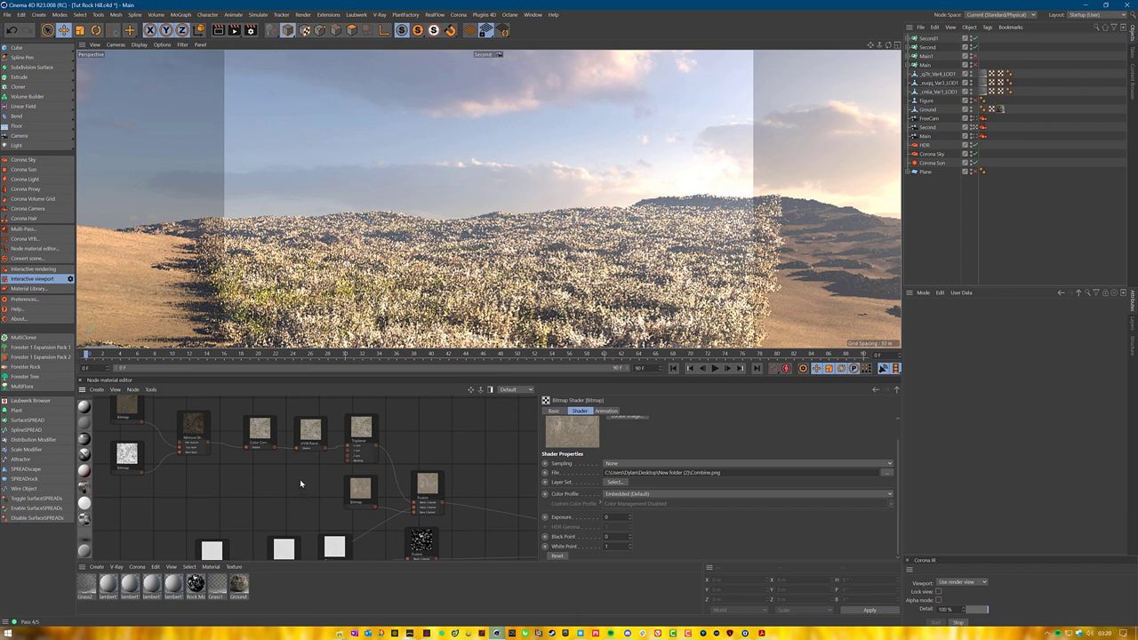
scroll(299, 479, "up", 2)
middle_click_drag(496, 541, 439, 496)
scroll(396, 477, "up", 2)
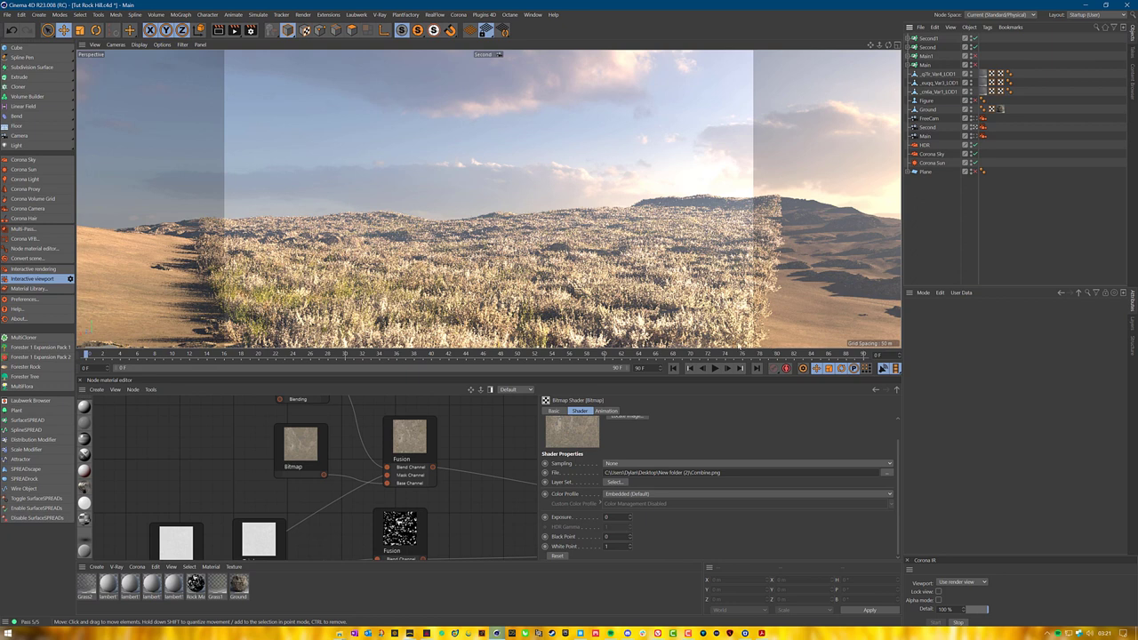
Set Gamma to 1.6 and Brightness to 0.2 in the Color Correct node following the Mixture shader, and save the project.
middle_click_drag(414, 416, 512, 501)
left_click(400, 428)
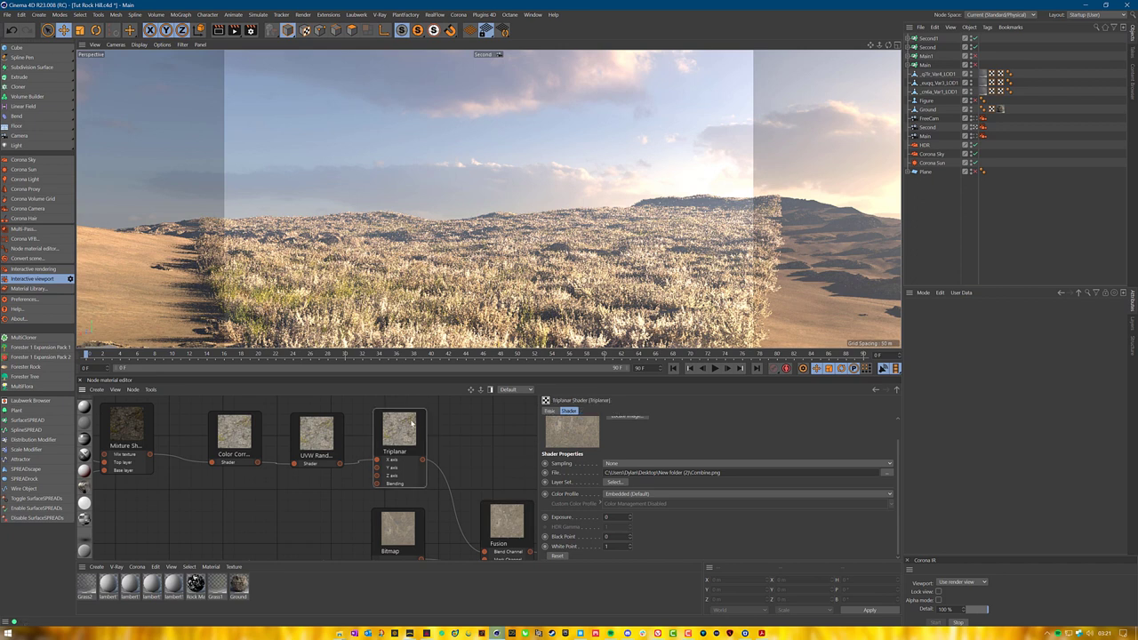
left_click(317, 434)
left_click(233, 433)
double_click(586, 515)
double_click(676, 534)
type("1")
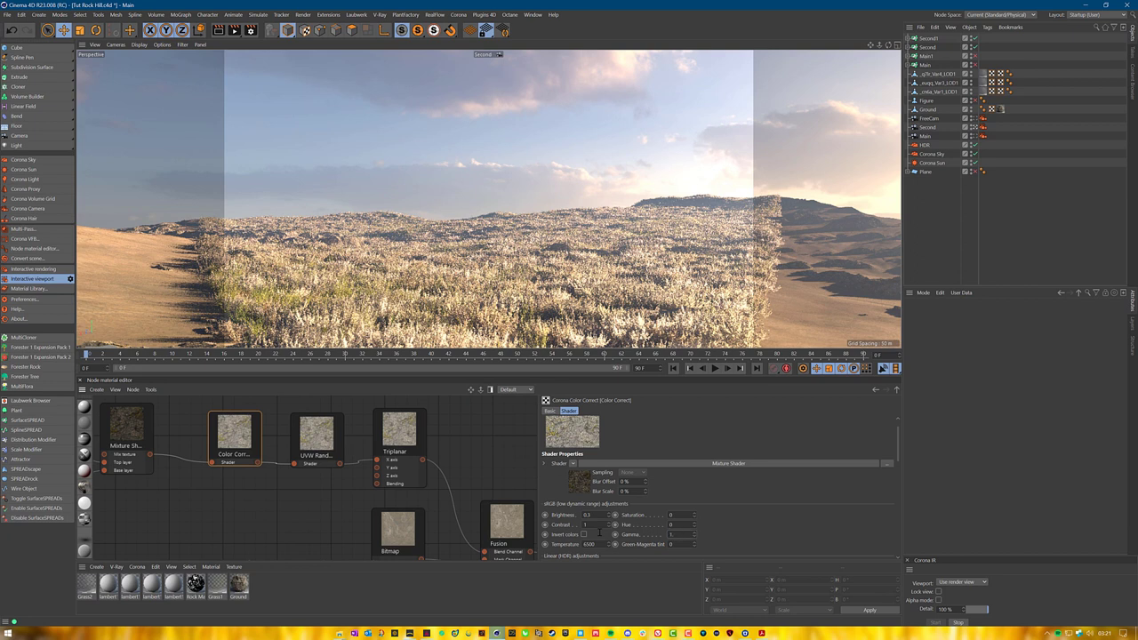
type(".6")
double_click(586, 515)
type(".2")
key("Return")
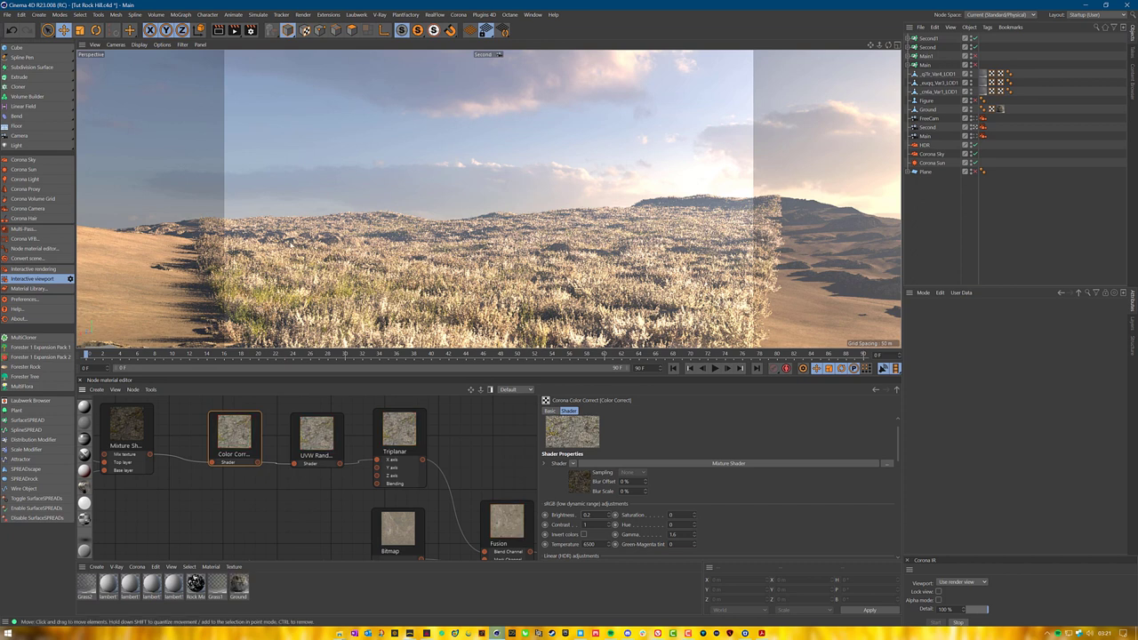
left_click(6, 14)
left_click(42, 94)
Set the render output height to 2160 pixels with the ratio locked.
left_click(250, 29)
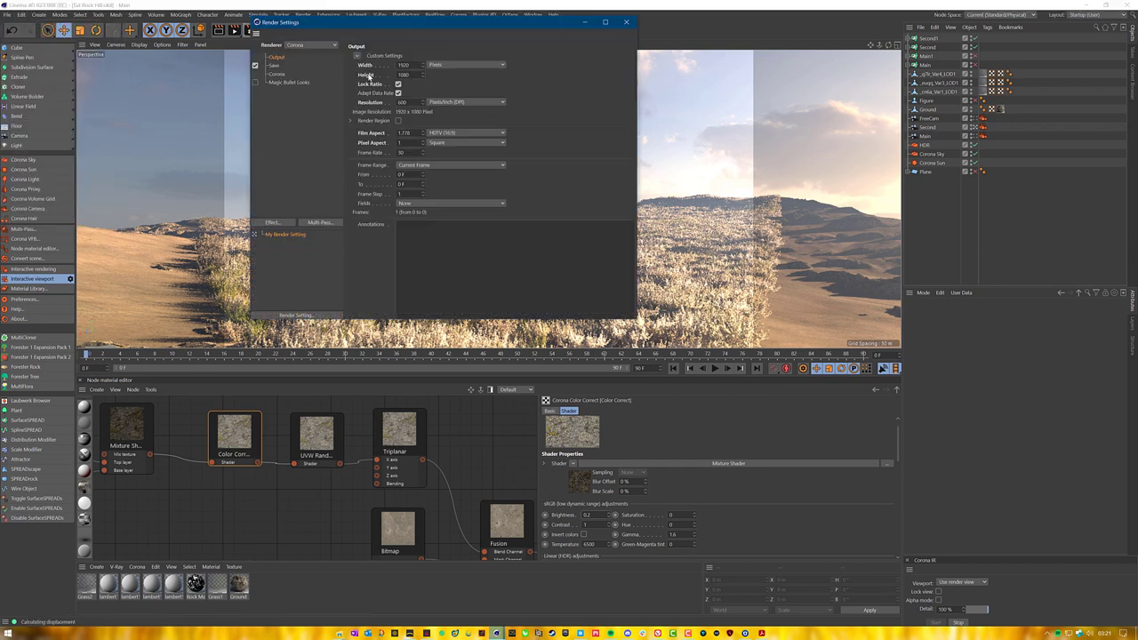
left_click(414, 75)
type("2160")
key("Return")
Set the Pass limit to 100 in Corona's general render settings.
left_click(279, 75)
left_click_drag(414, 95, 324, 88)
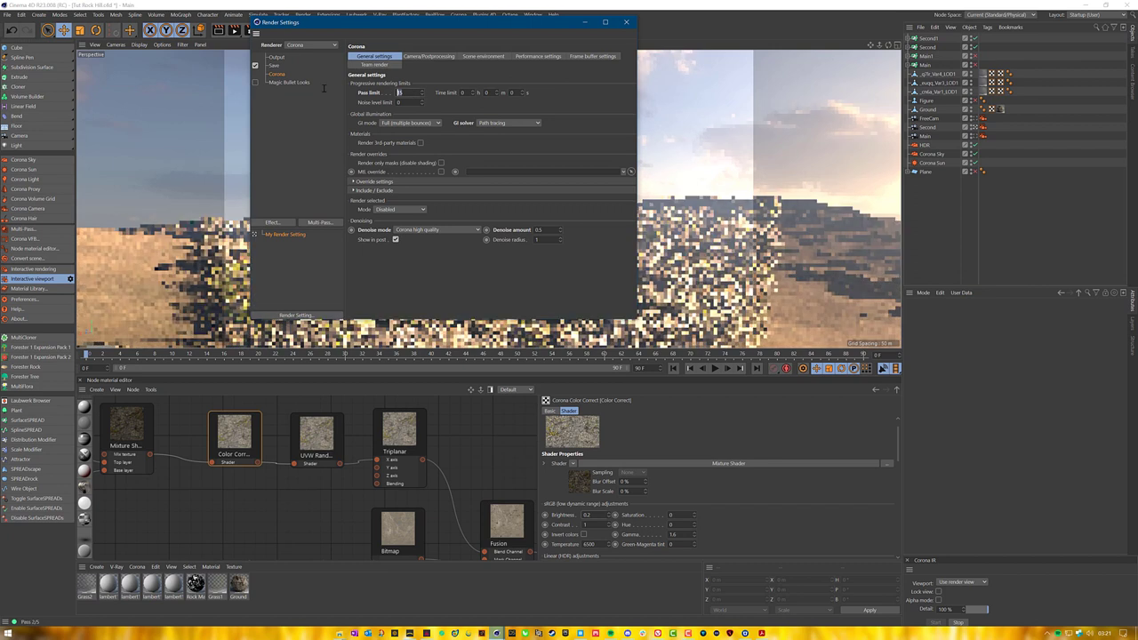
type("100")
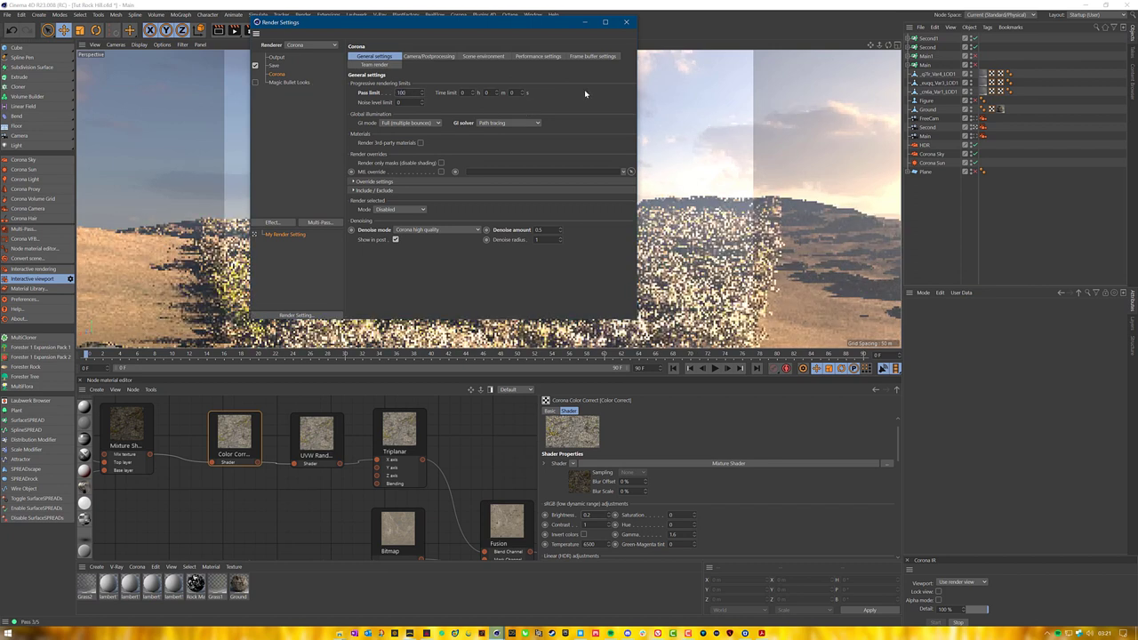
right_click(584, 89)
left_click(560, 112)
left_click(511, 124)
left_click(581, 107)
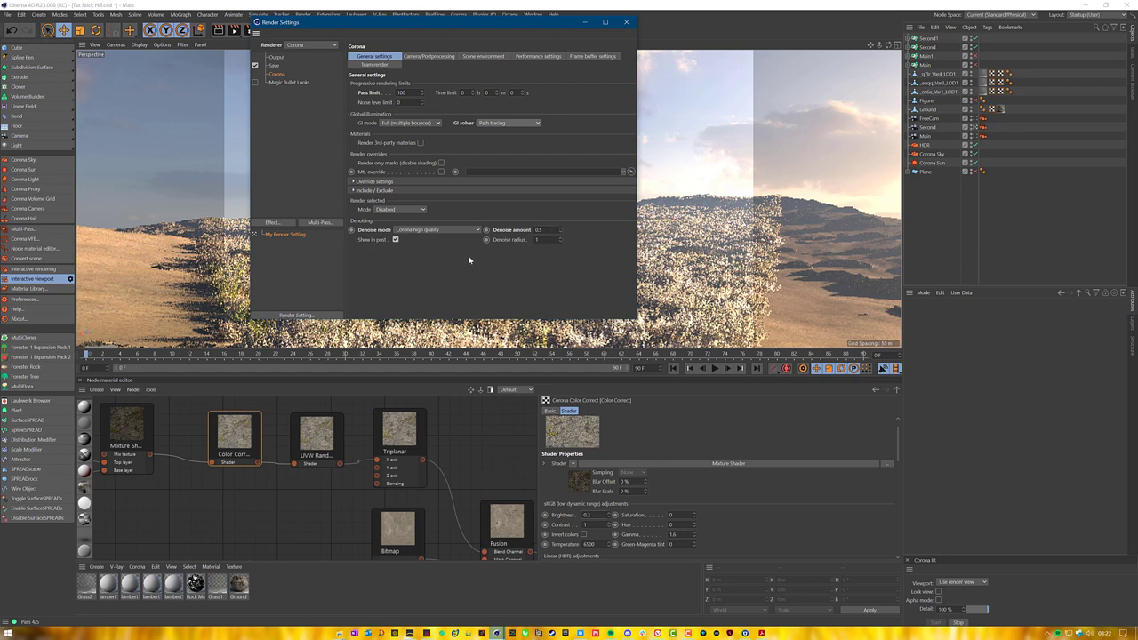
Set the GI/AA balance to 8 in Corona's performance settings.
left_click(538, 57)
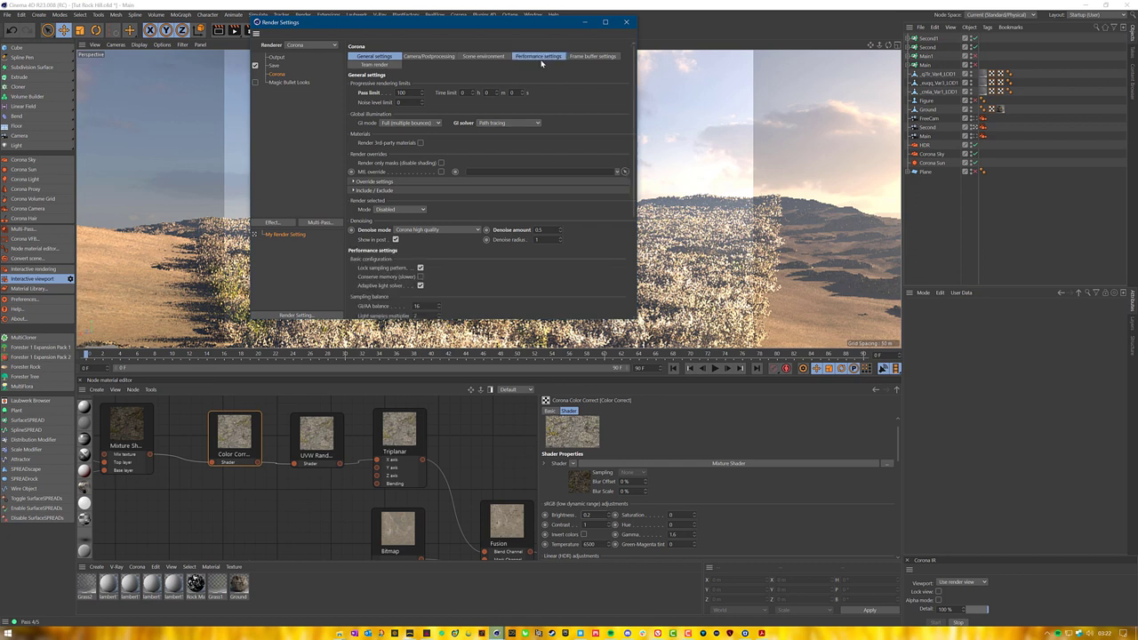
scroll(582, 133, "down", 5)
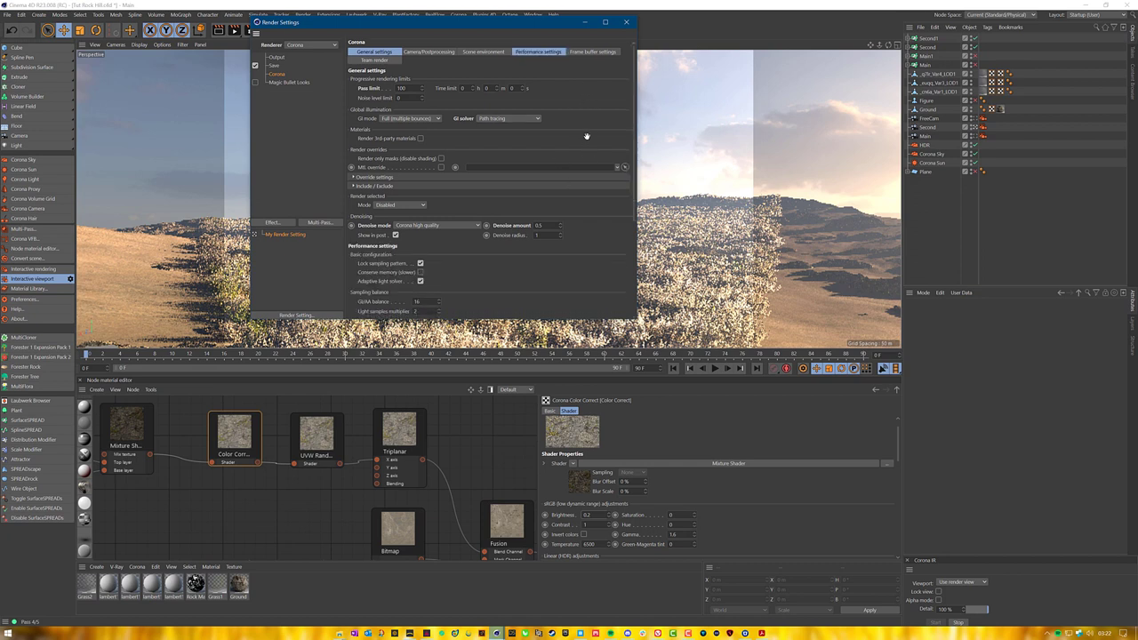
scroll(582, 222, "up", 5)
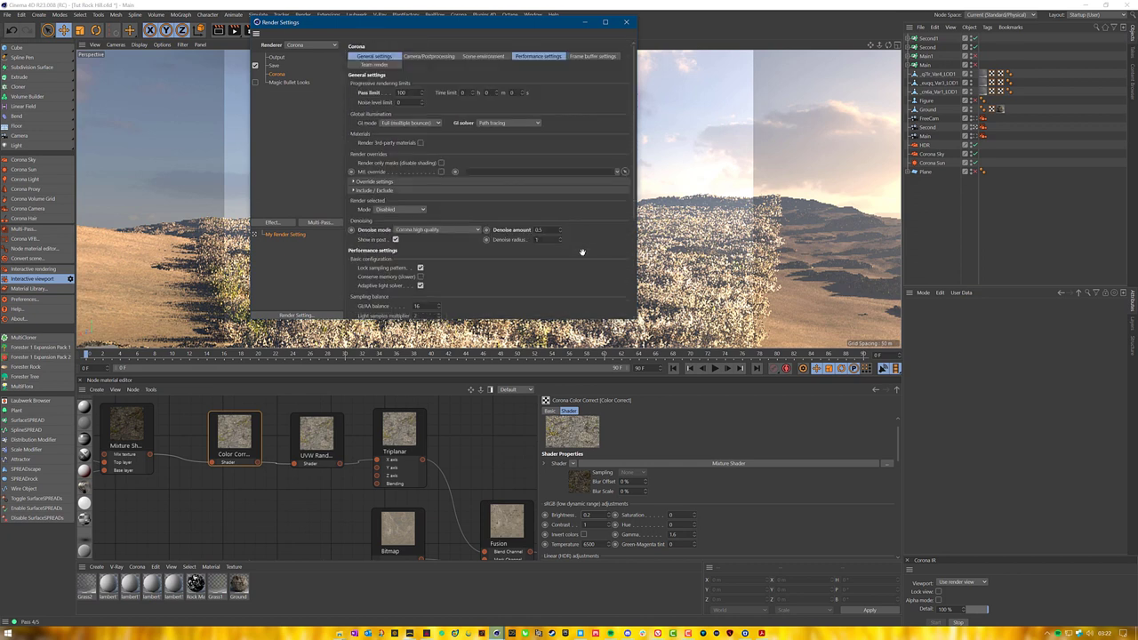
left_click(542, 56)
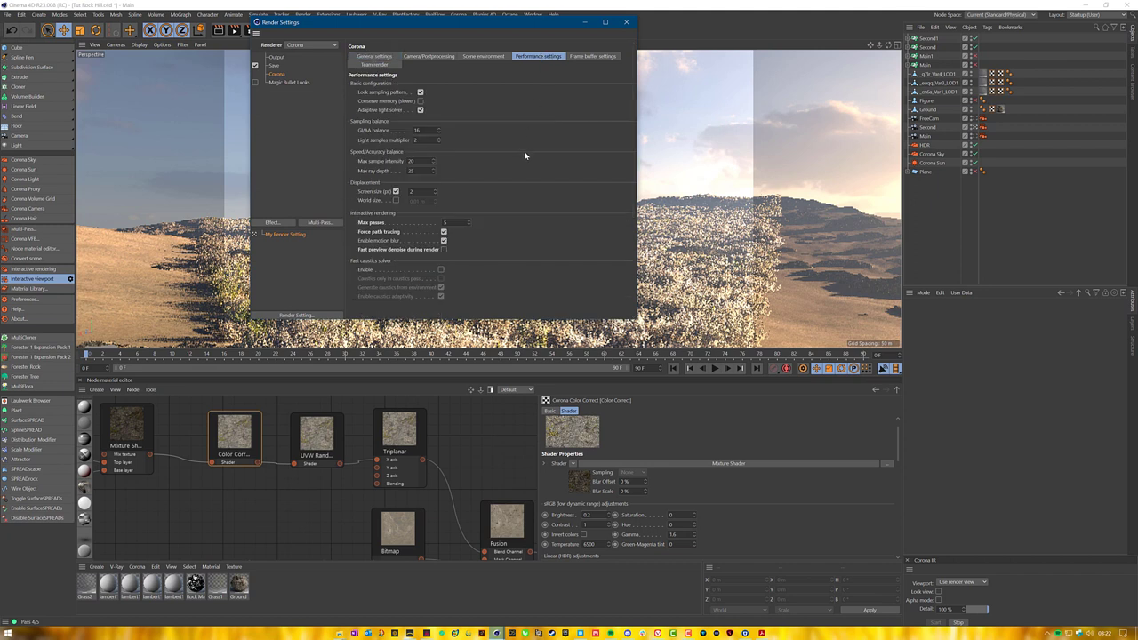
double_click(416, 130)
type("8")
key("Return")
right_click(569, 179)
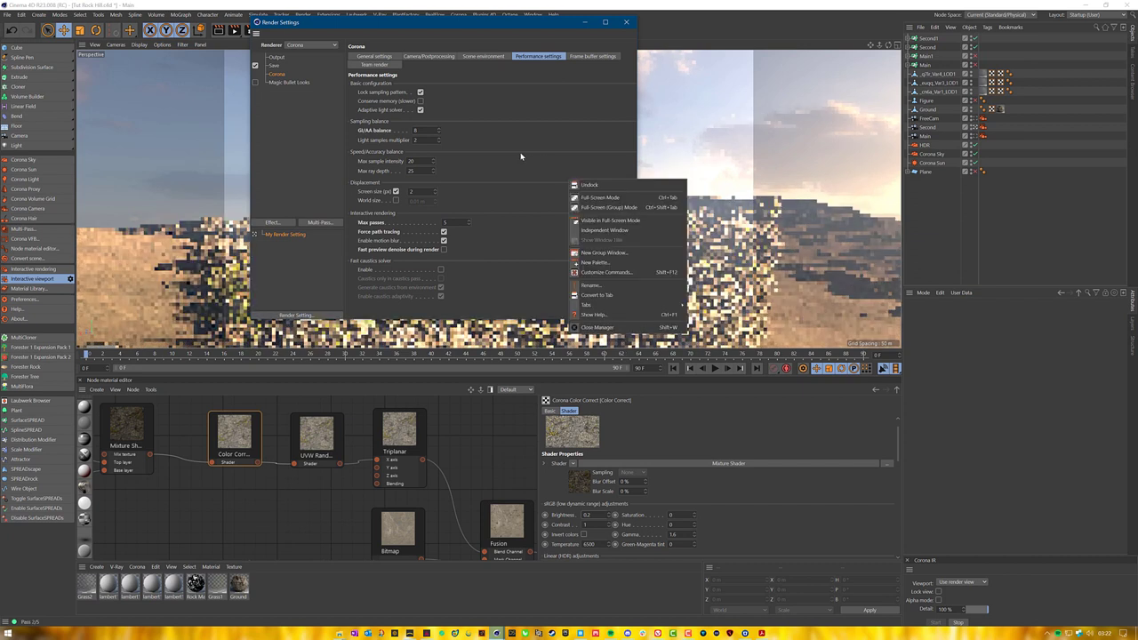
left_click(521, 157)
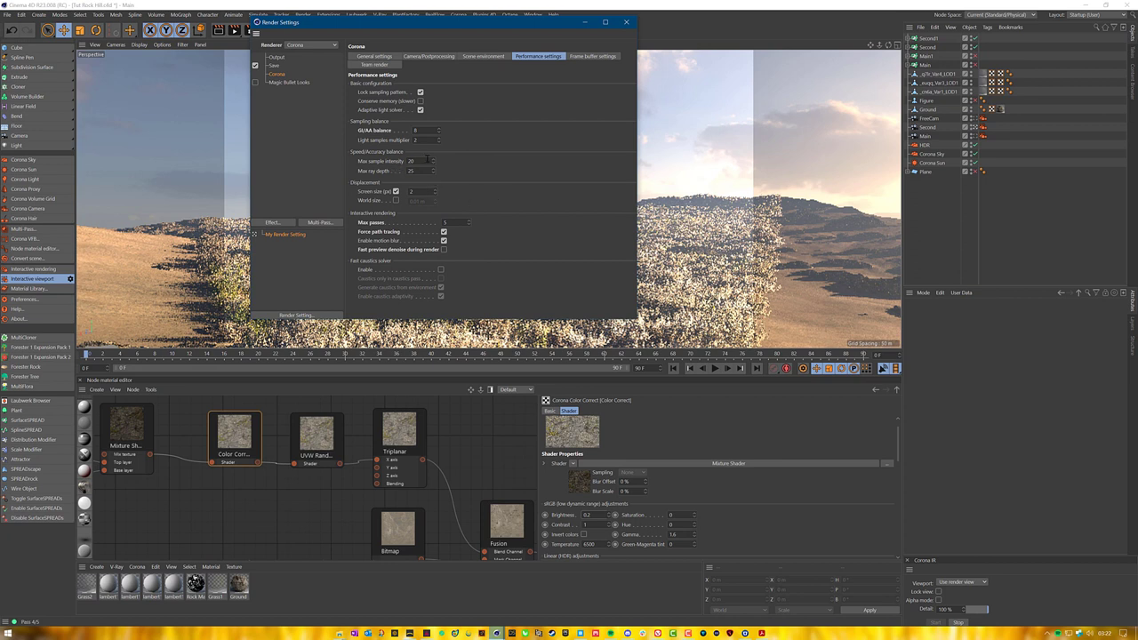
Set Corona's Max sample intensity to 200 and Max ray depth to 5.
left_click_drag(424, 160, 389, 169)
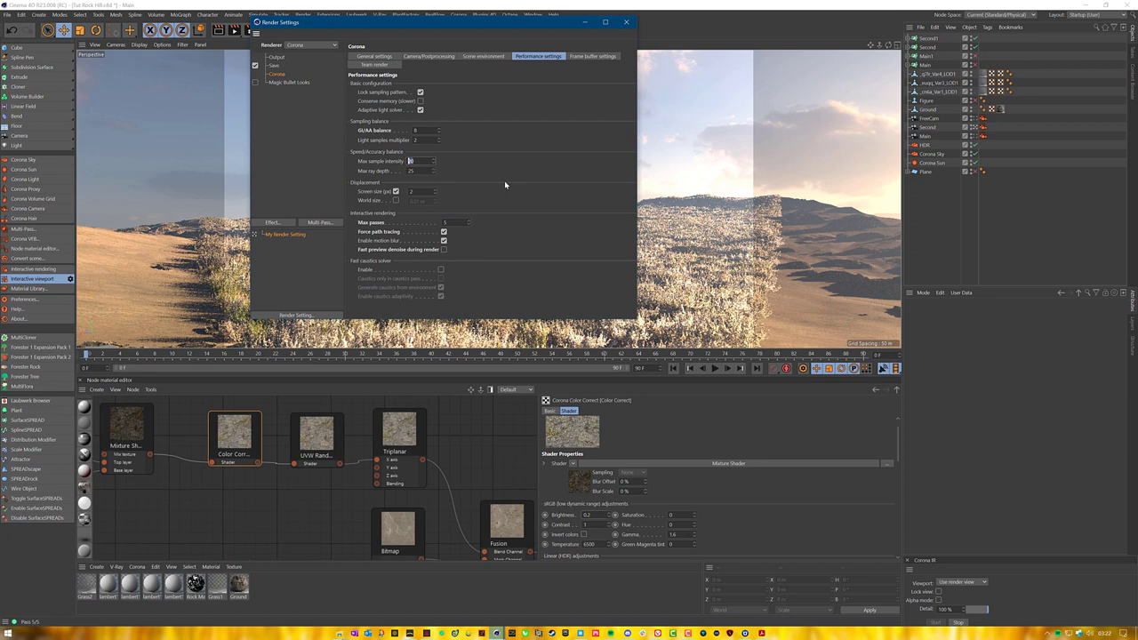
type("200")
key("Return")
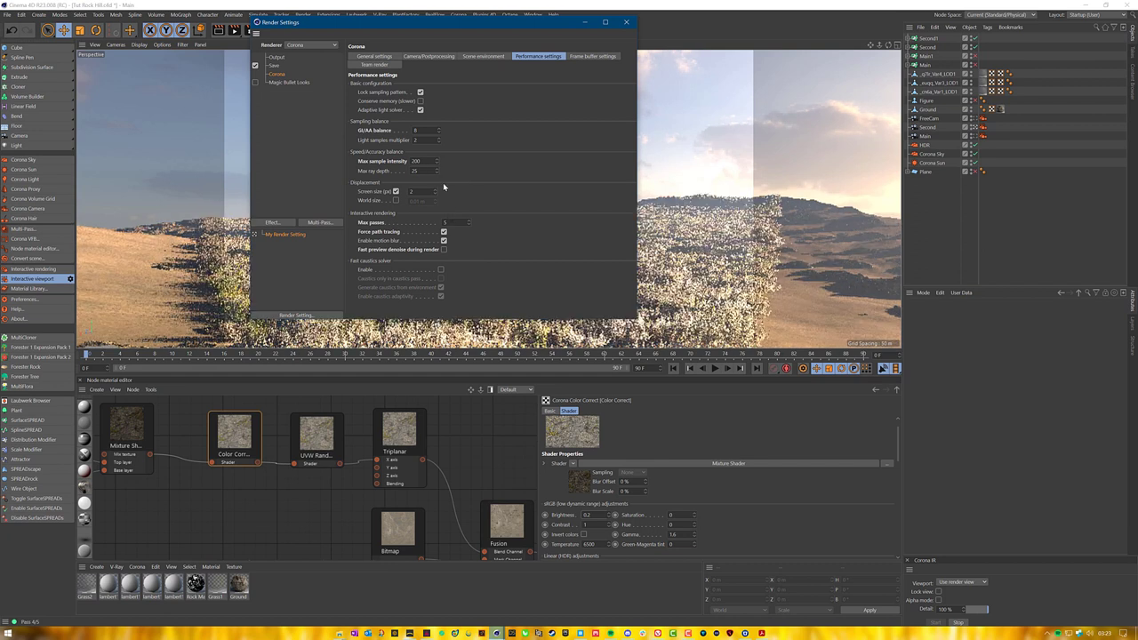
left_click_drag(426, 173, 371, 175)
type("5")
key("Return")
Close the render settings and save the project.
left_click(626, 21)
left_click(7, 14)
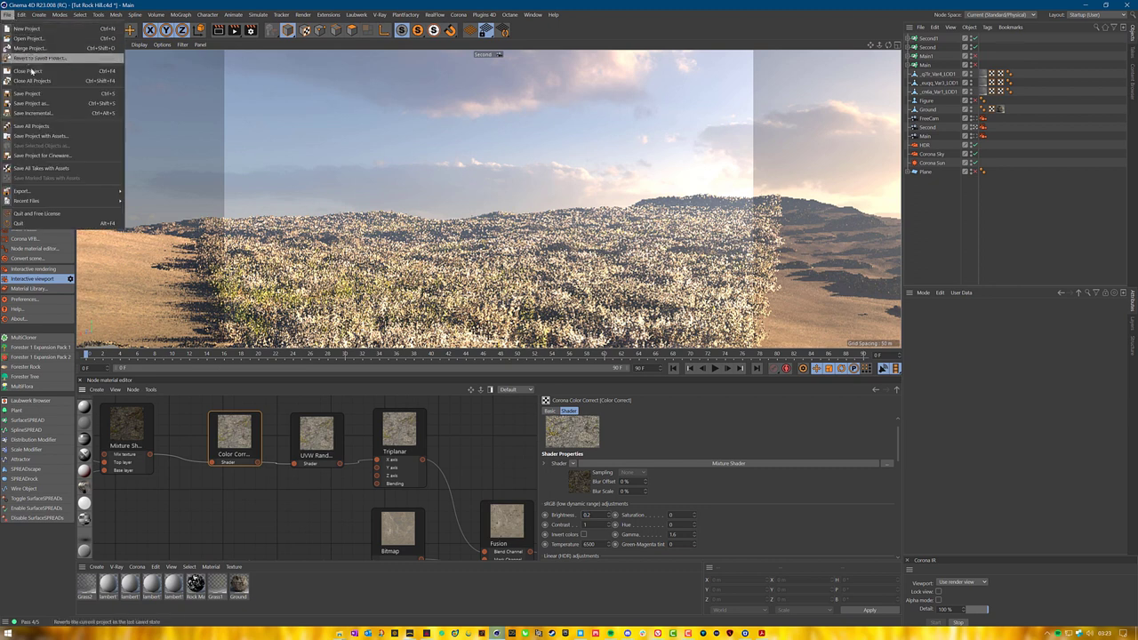
left_click(35, 95)
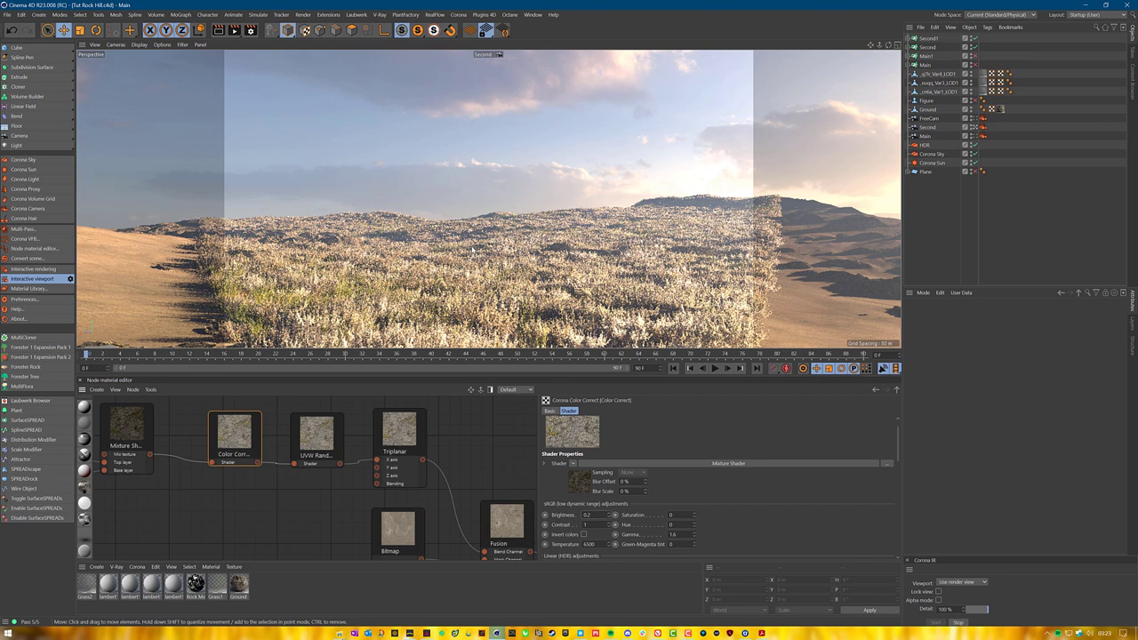
Set the Corona Sun's Rotation to 133° and lower its Angle to 7°, and deselect it.
left_click(940, 165)
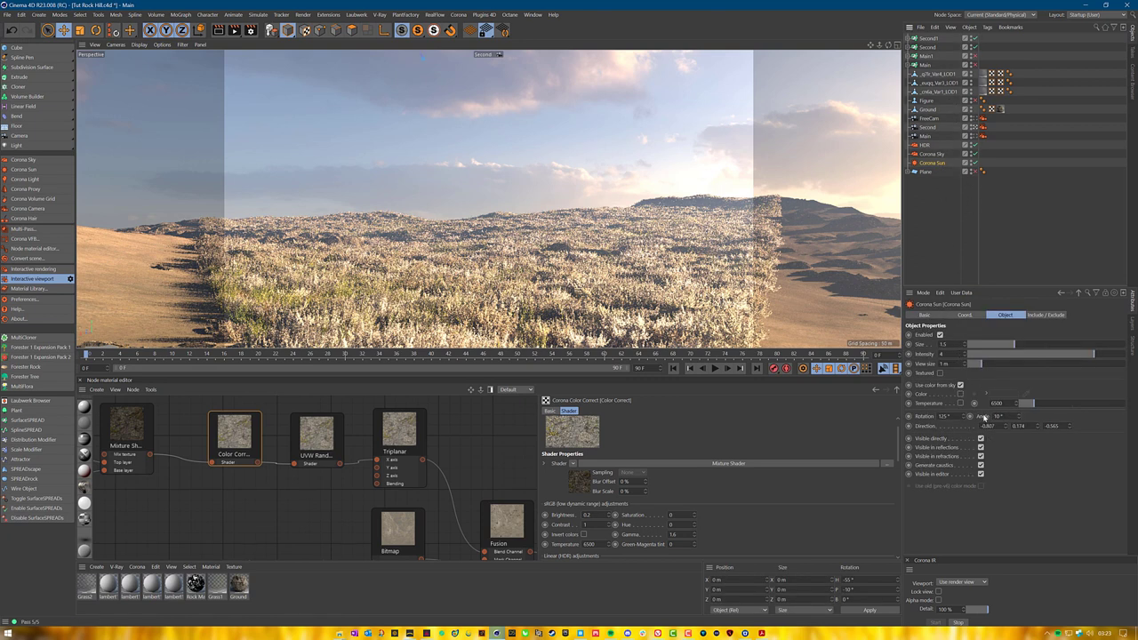
left_click(964, 415)
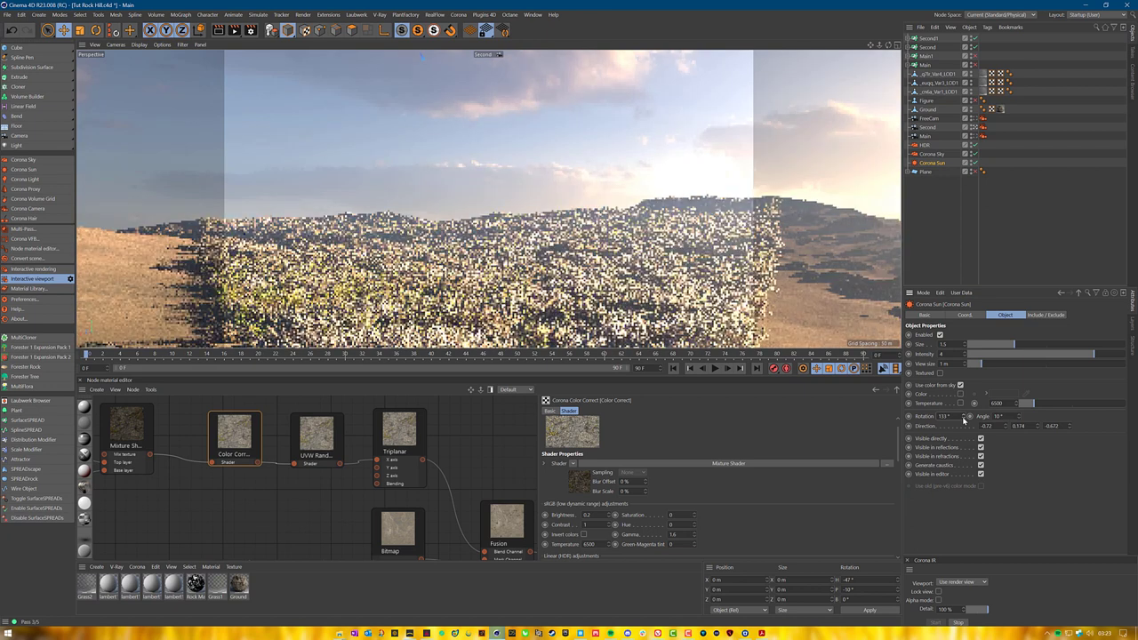
left_click_drag(1018, 417, 1019, 423)
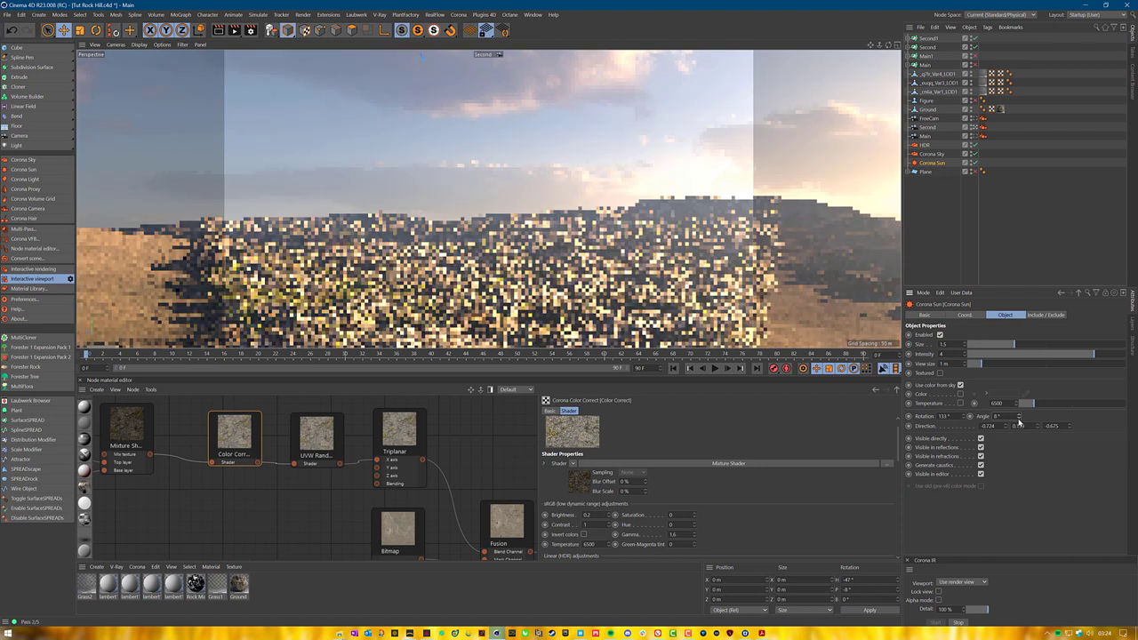
left_click_drag(1019, 423, 1018, 426)
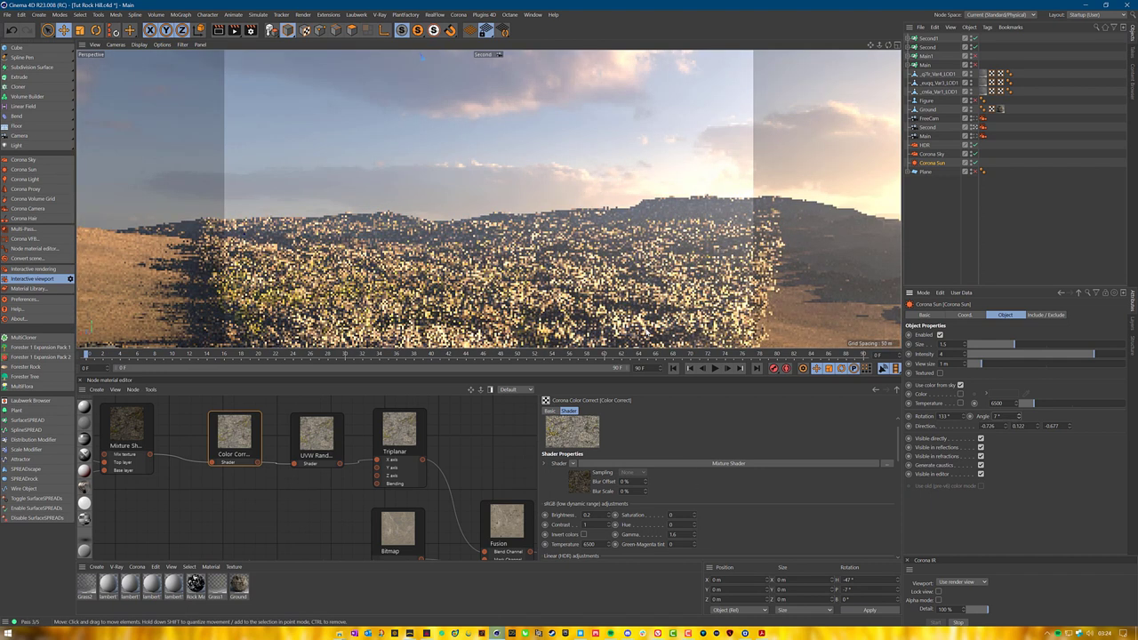
left_click(1015, 217)
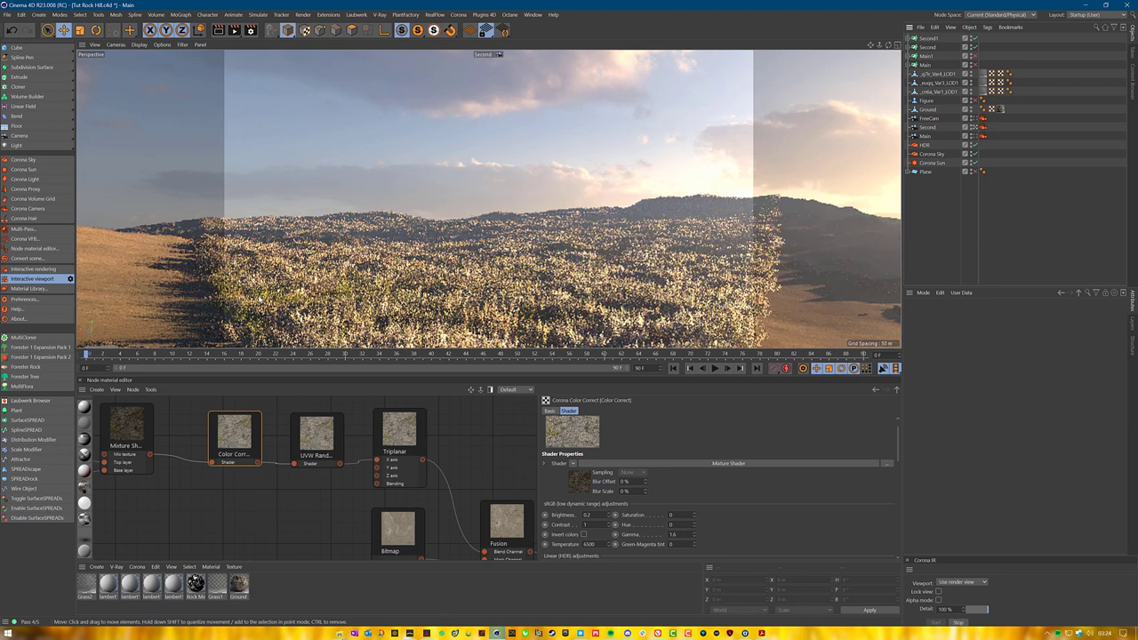
Try a Corona Sun Intensity of 5, raise it to 6 and save the project.
left_click(934, 163)
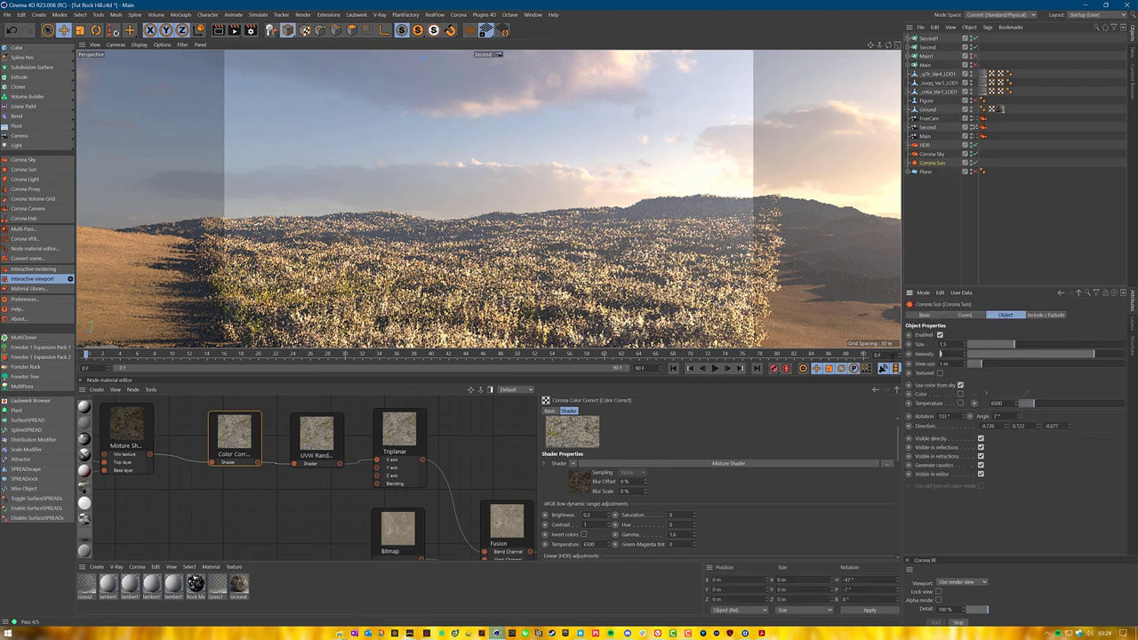
type("5")
key("Return")
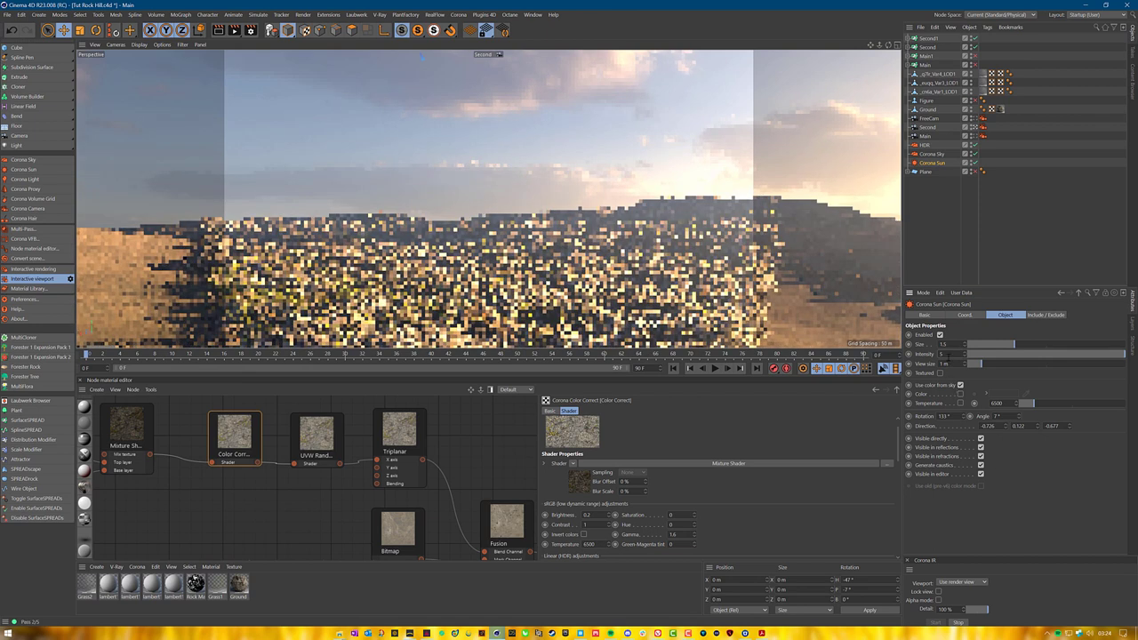
type("6")
key("Return")
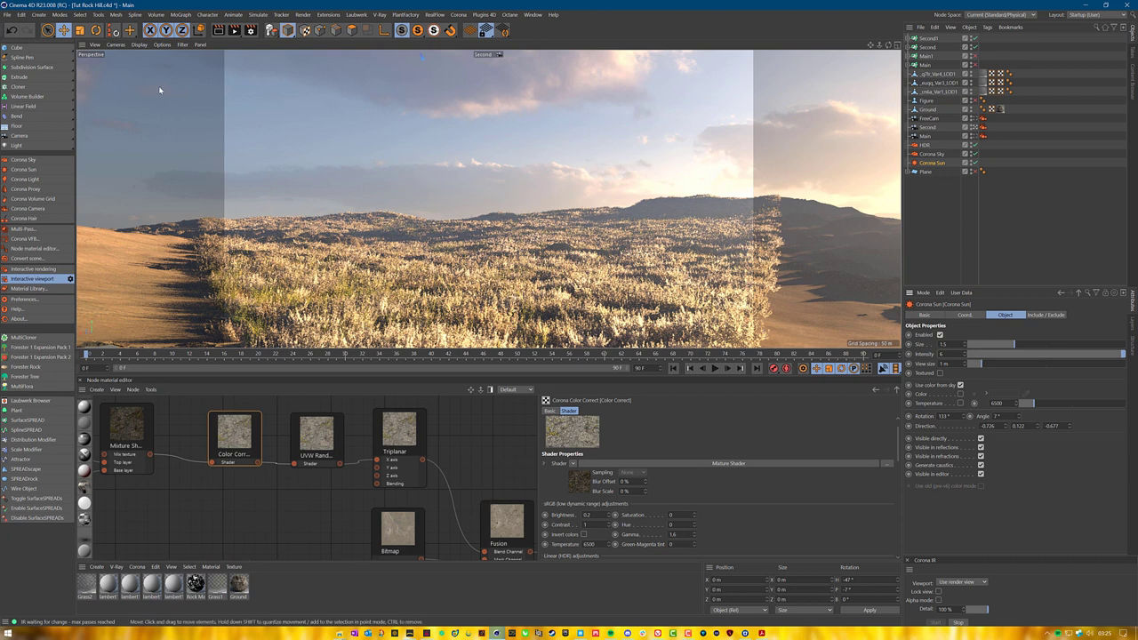
left_click(8, 15)
left_click(32, 93)
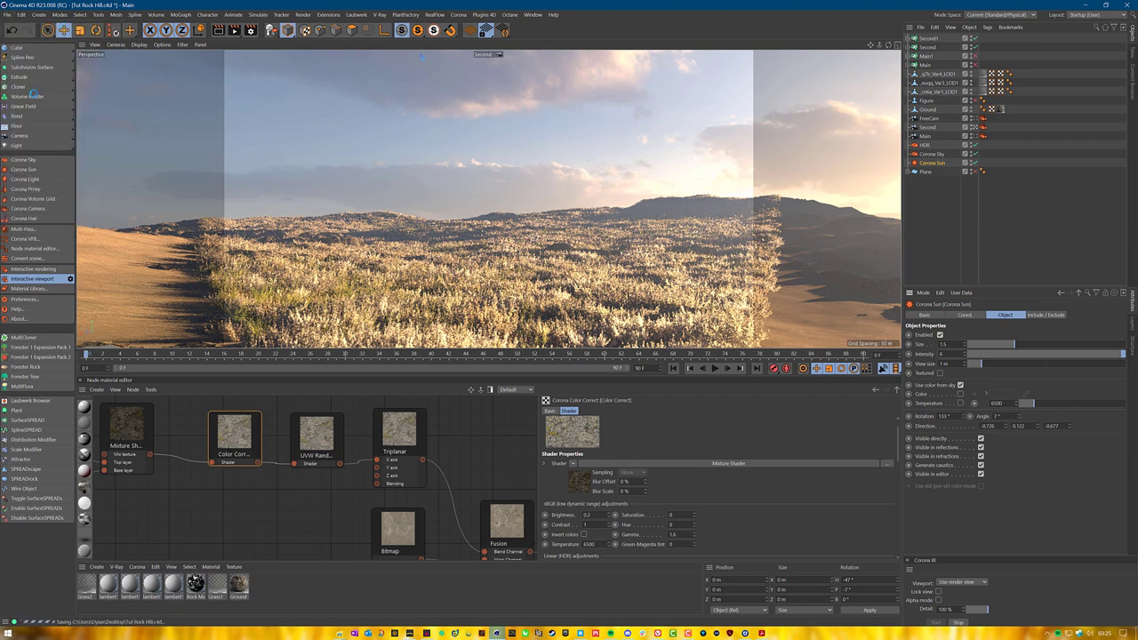
Render the Second camera view to the Picture Viewer and display the whole image at 50 % zoom.
left_click(233, 30)
key("Return")
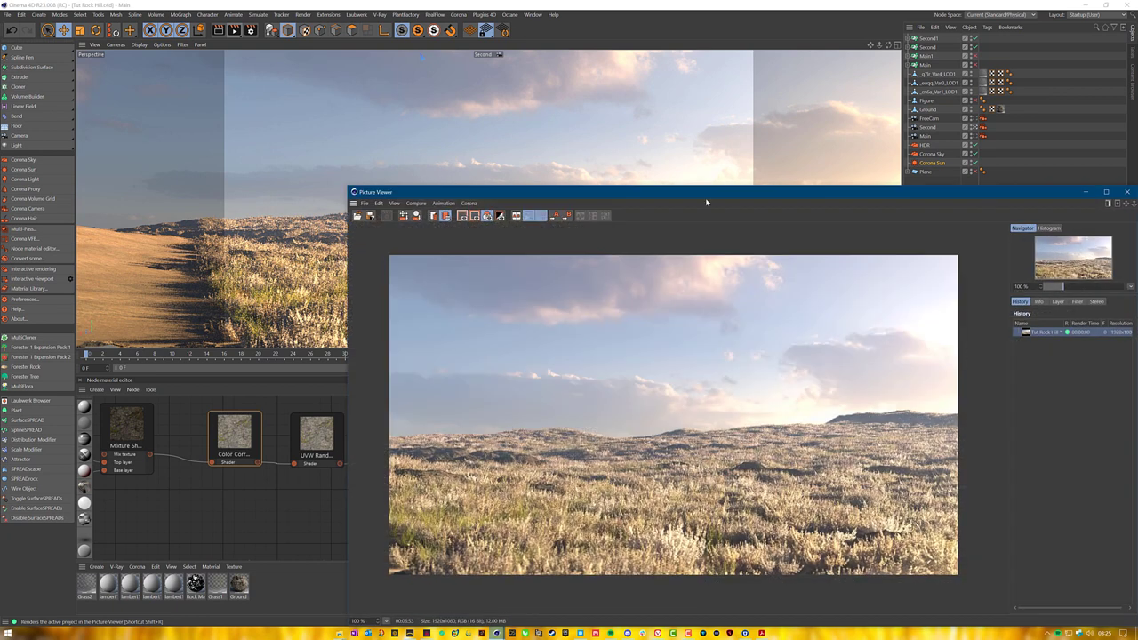
left_click_drag(616, 192, 440, 109)
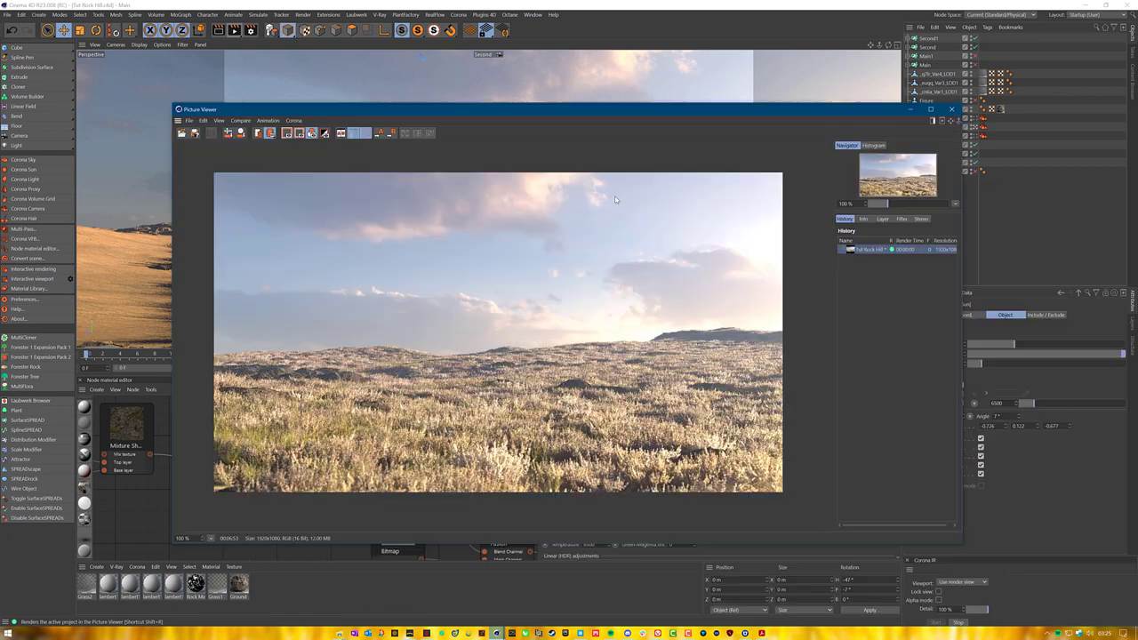
left_click_drag(520, 115, 509, 92)
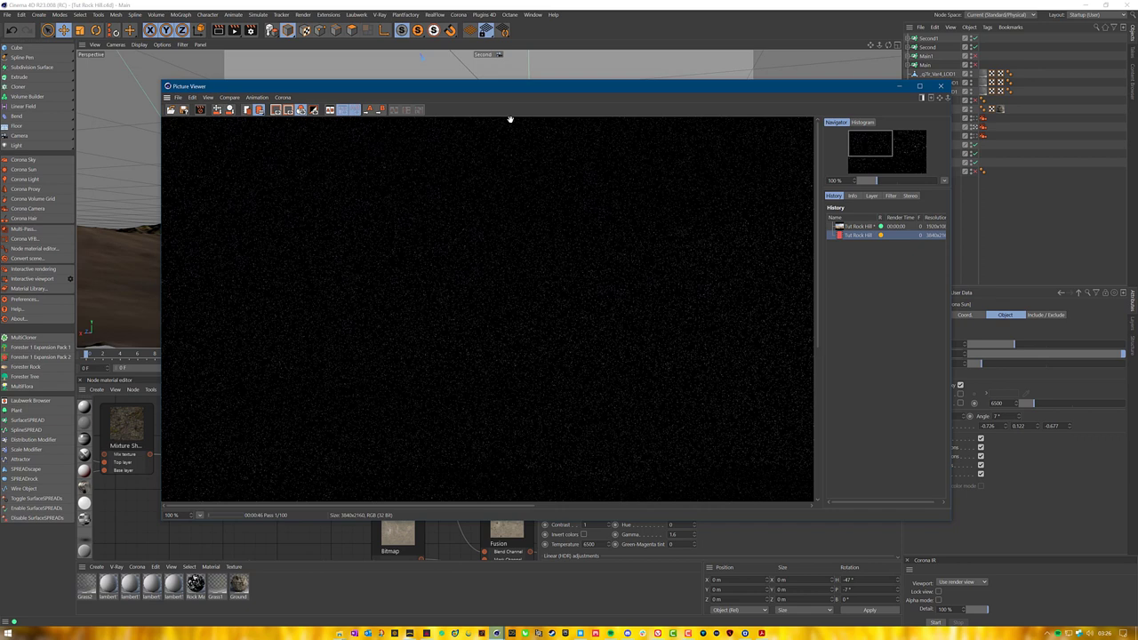
scroll(534, 272, "down", 3)
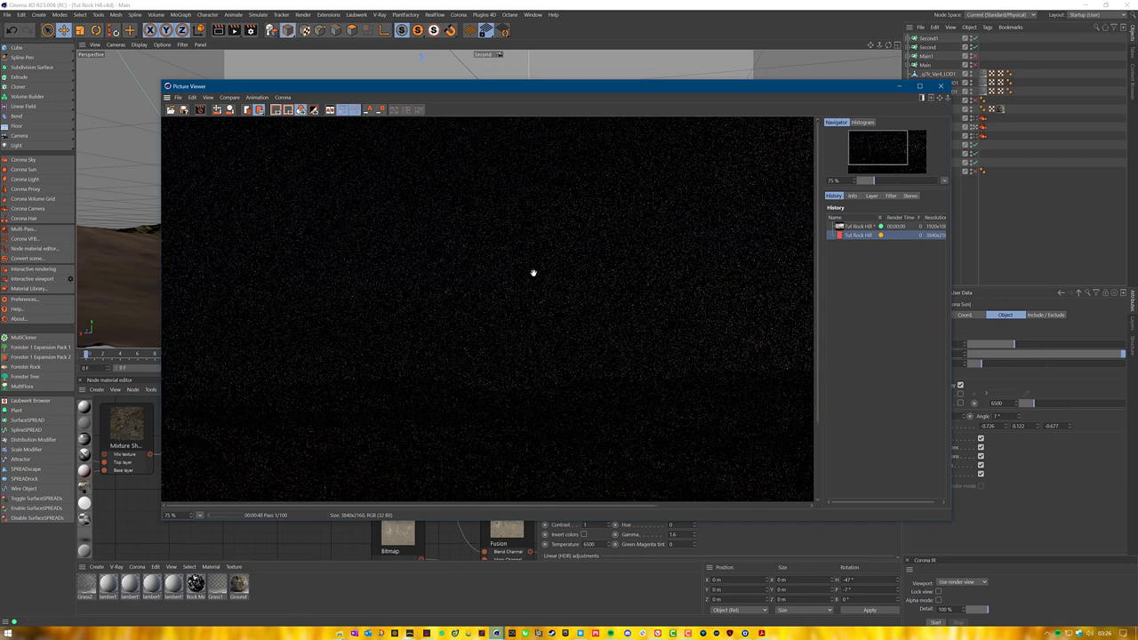
scroll(533, 272, "down", 1)
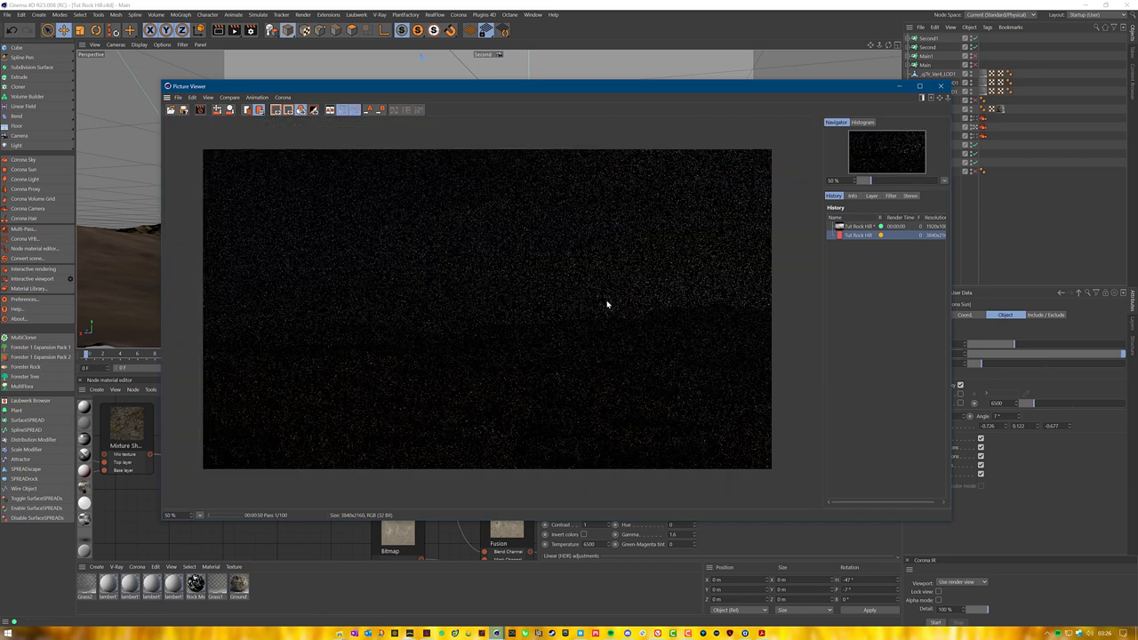